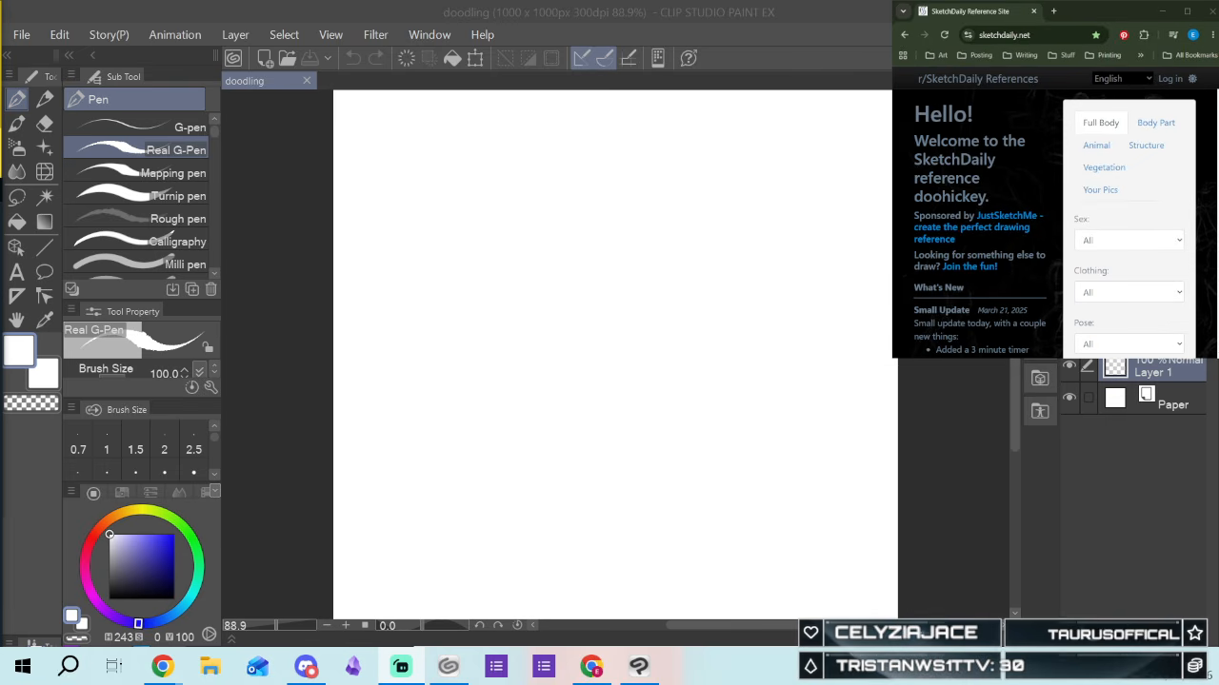
{"action": "key", "text": "alt+Tab"}
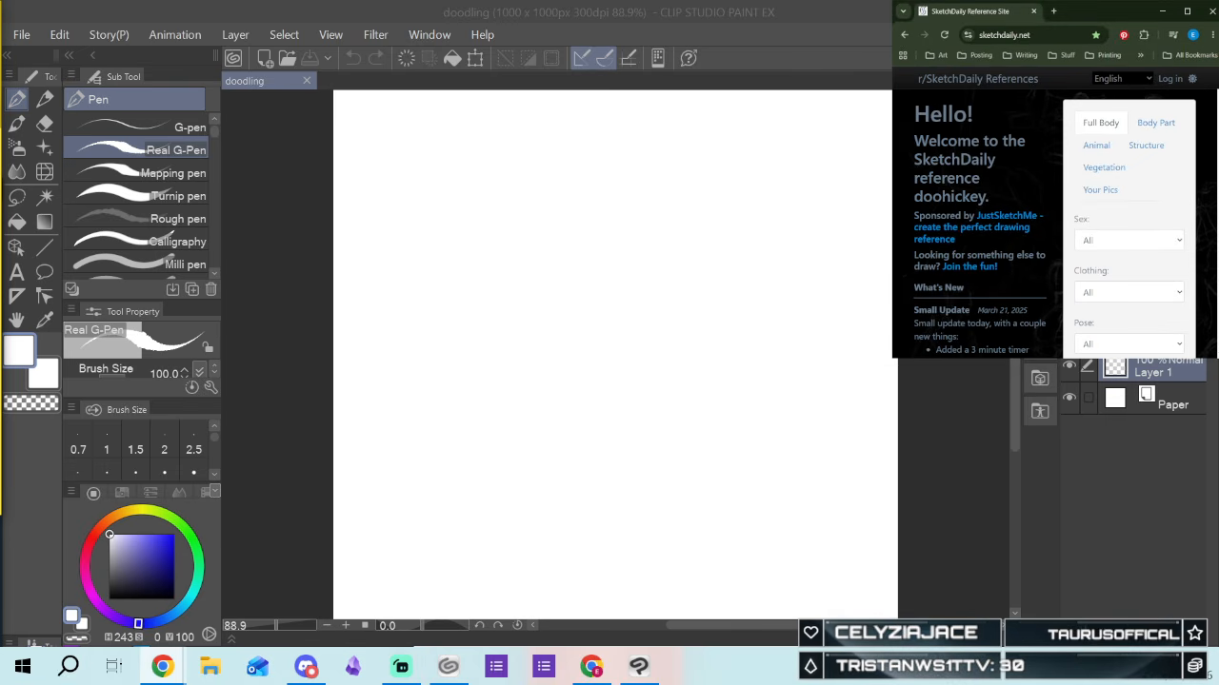
{"action": "key", "text": "alt+Tab"}
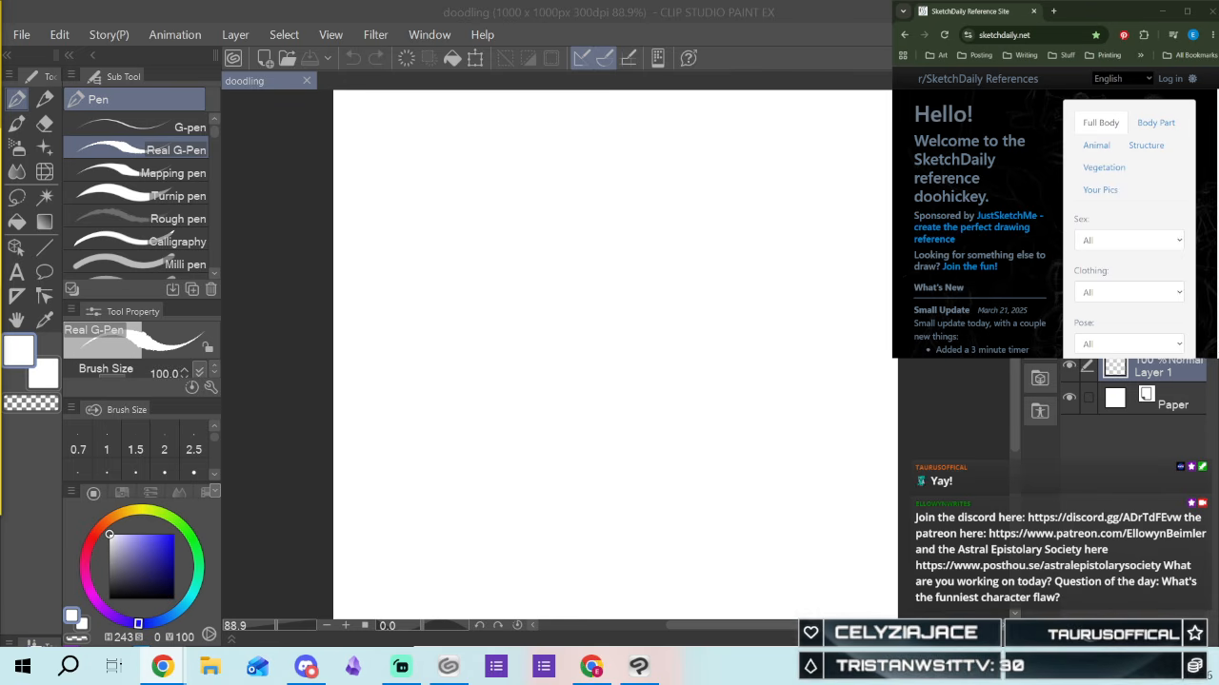
{"action": "left_click", "coordinate": [940, 140]}
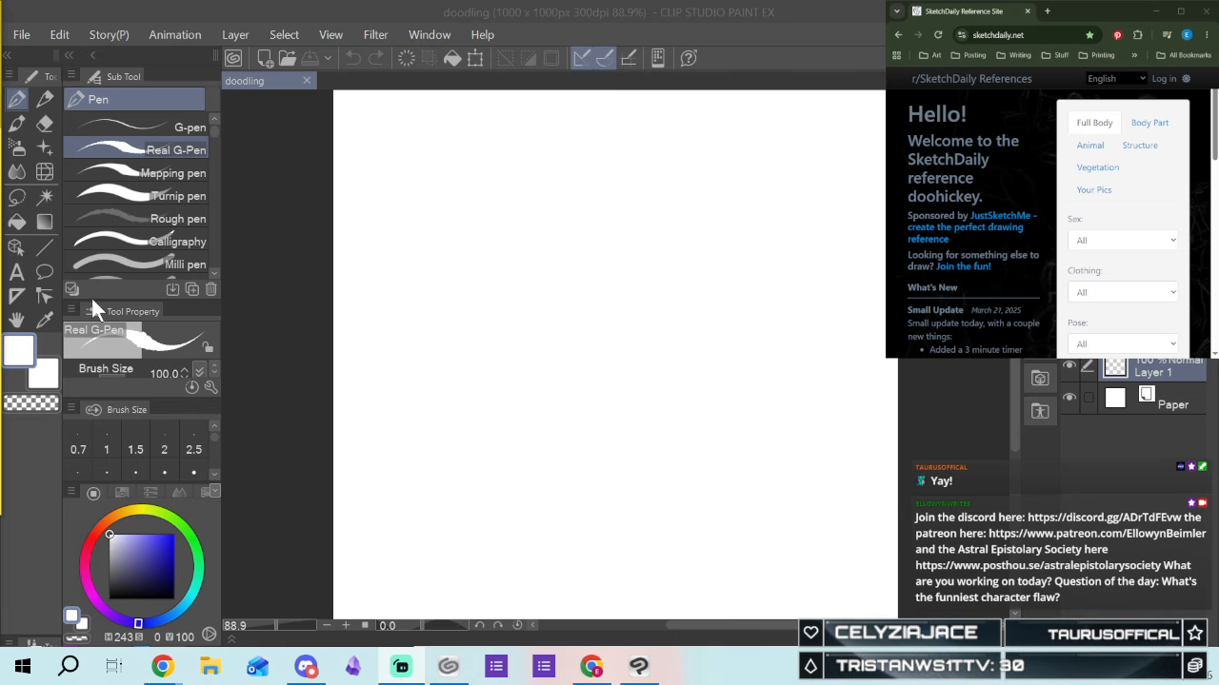
{"action": "left_click", "coordinate": [1092, 10]}
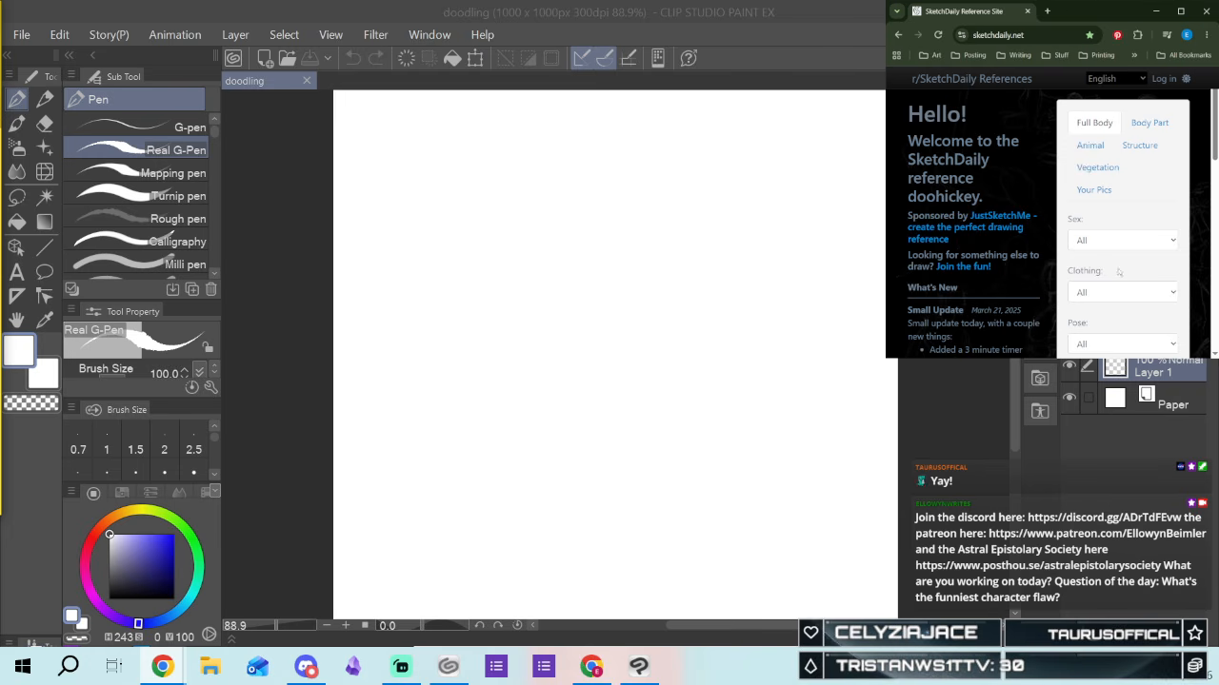
Switch the SketchDaily reference search to body parts and choose Heads, keeping all sexes
{"action": "left_click", "coordinate": [1149, 126]}
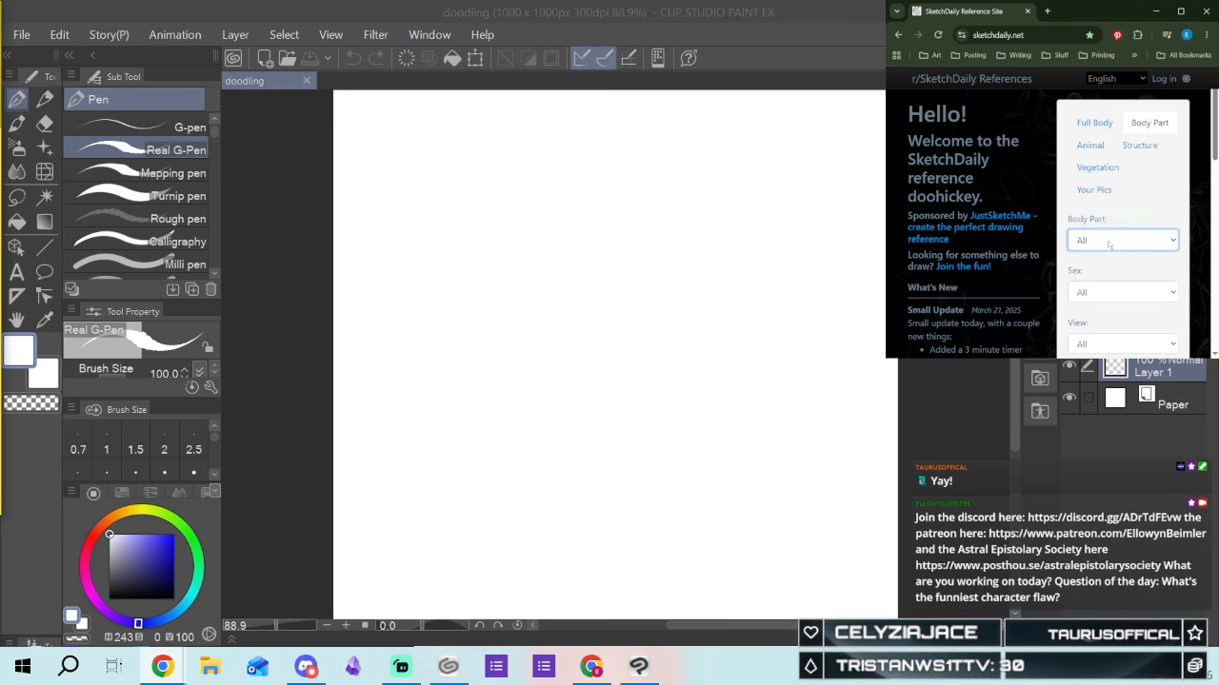
{"action": "left_click", "coordinate": [1098, 309]}
{"action": "left_click", "coordinate": [1101, 293]}
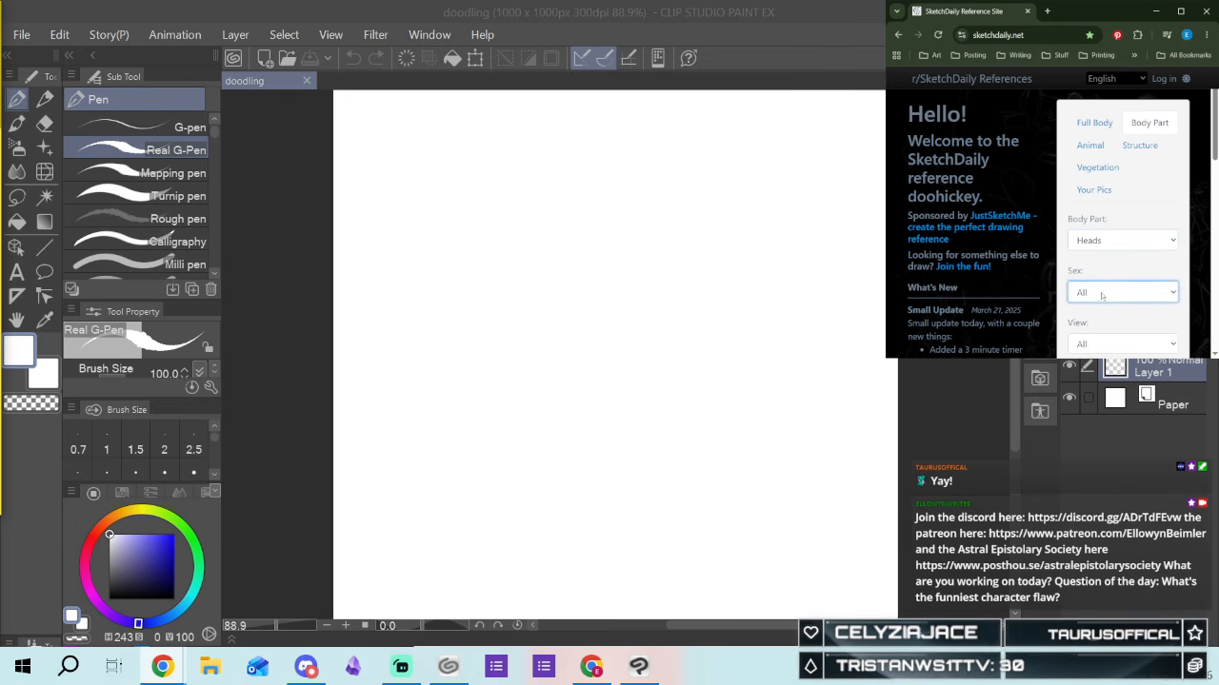
{"action": "left_click", "coordinate": [1109, 235]}
Keep all views for the head references and enable class mode with a 30-minute class
{"action": "scroll", "coordinate": [1126, 192], "scroll_direction": "down", "scroll_amount": 2}
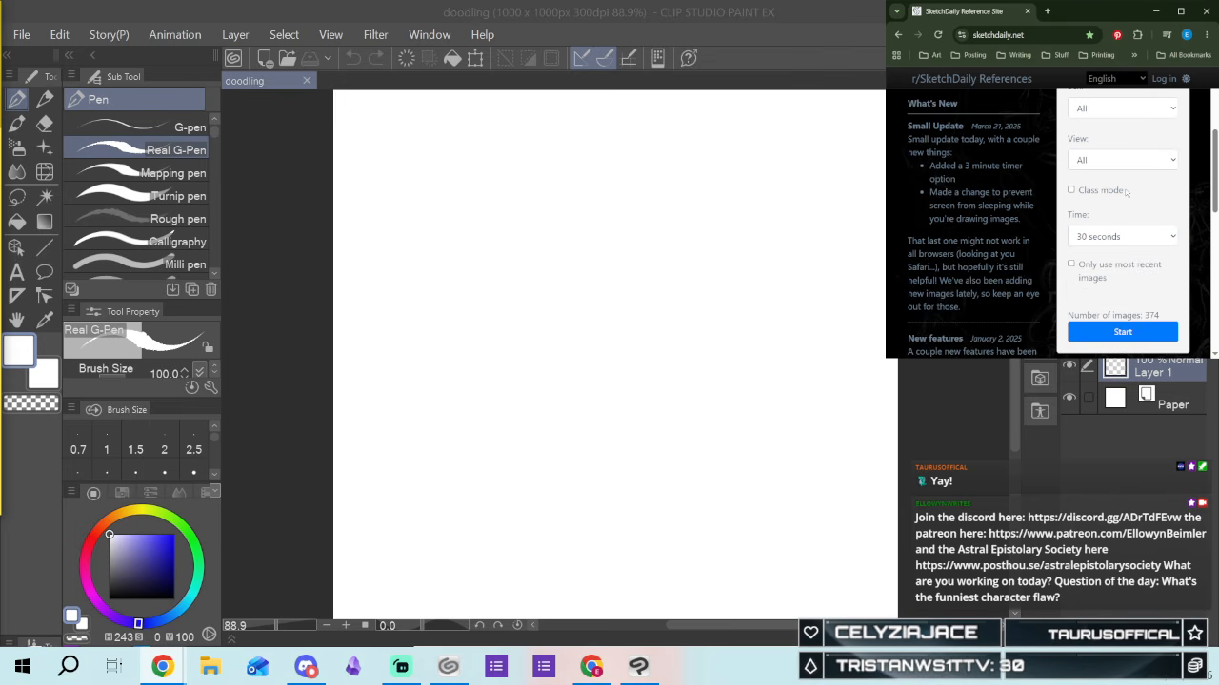
{"action": "scroll", "coordinate": [1127, 191], "scroll_direction": "up", "scroll_amount": 1}
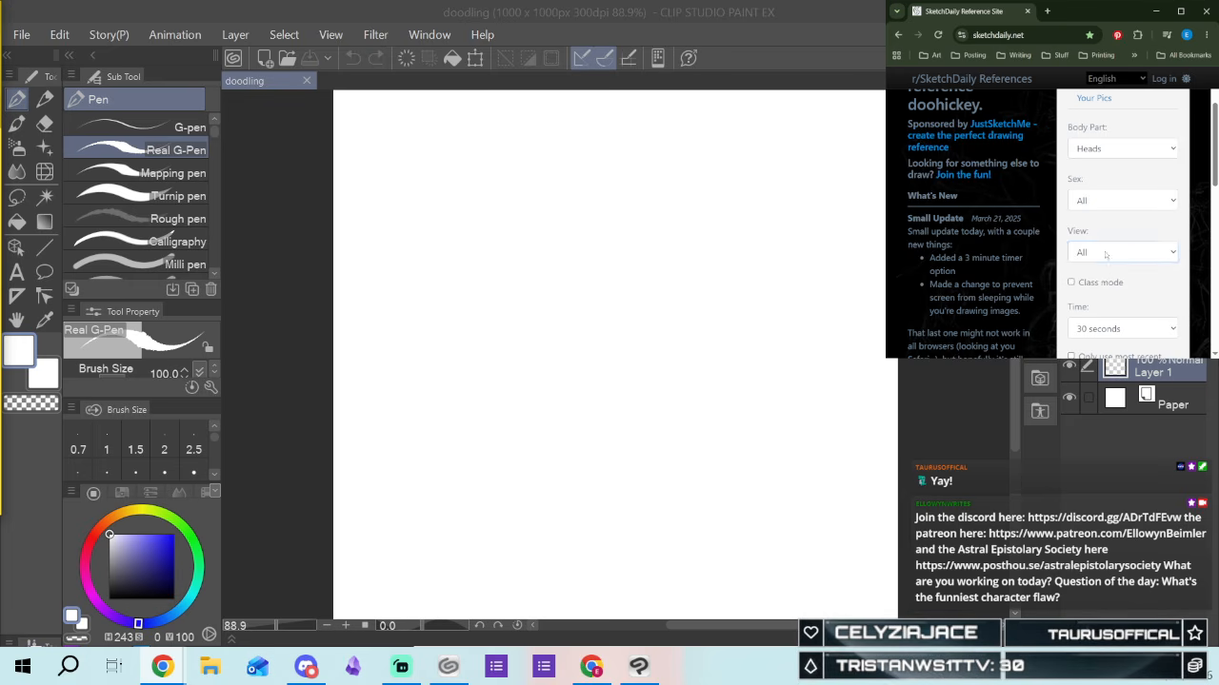
{"action": "scroll", "coordinate": [1121, 199], "scroll_direction": "down", "scroll_amount": 1}
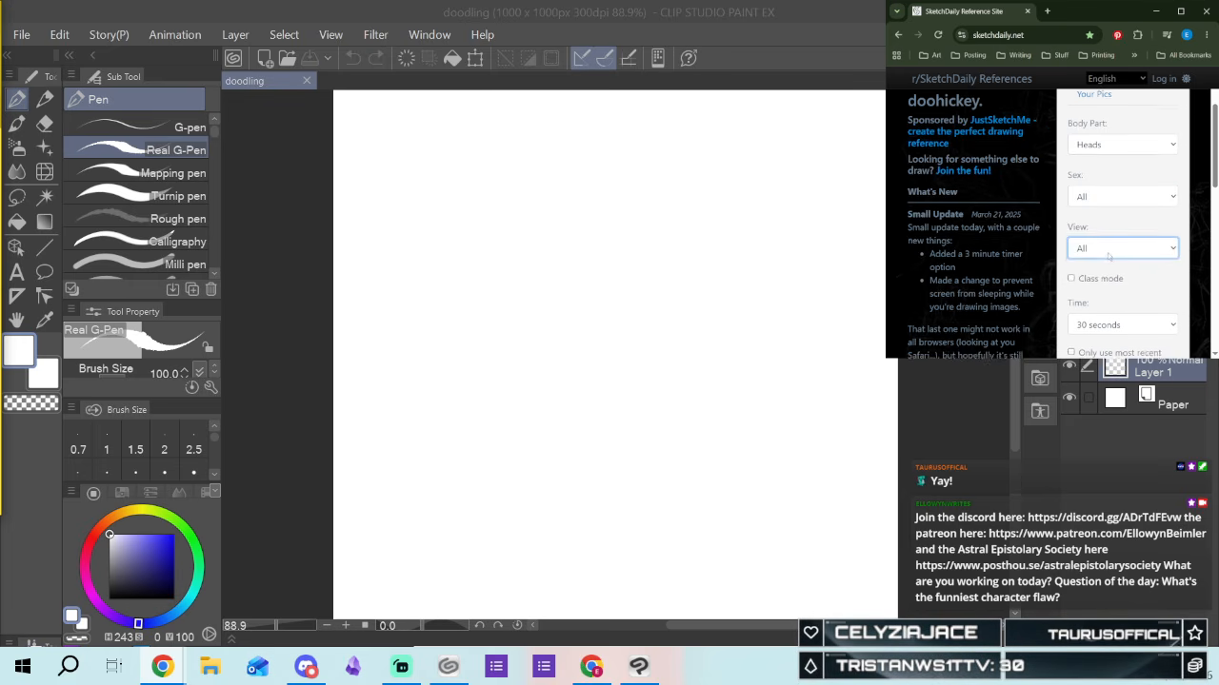
{"action": "left_click", "coordinate": [1120, 192]}
{"action": "scroll", "coordinate": [1137, 235], "scroll_direction": "down", "scroll_amount": 1}
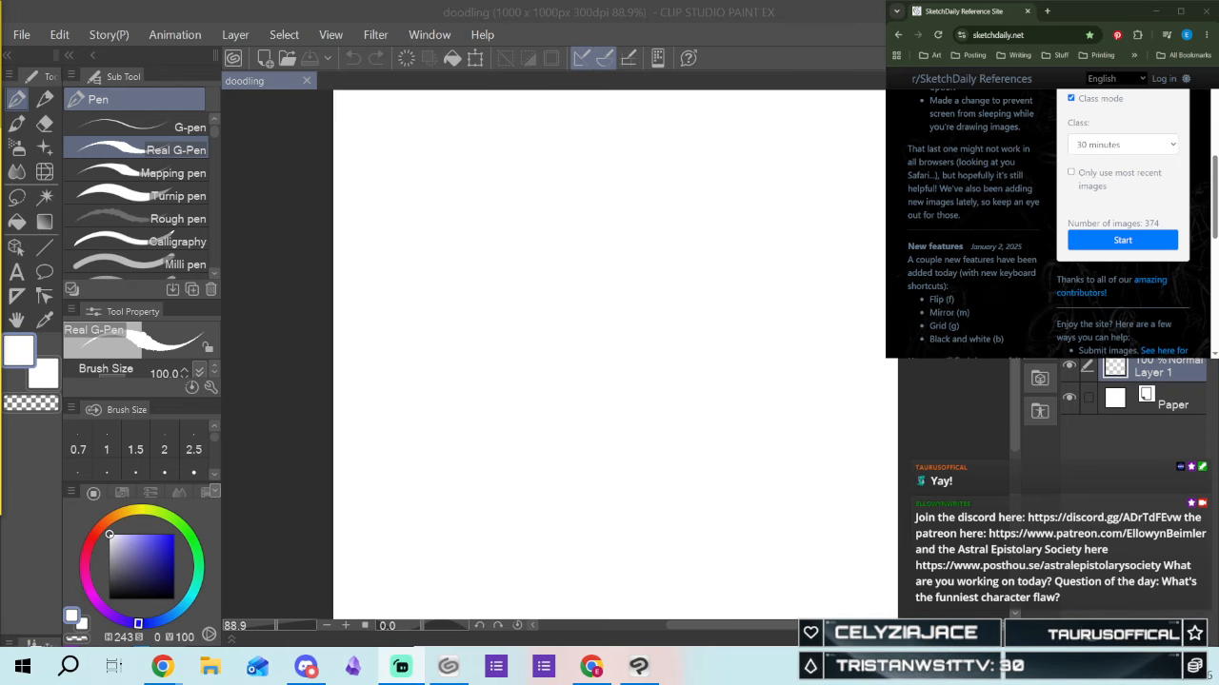
Narrow the reference browser window so it fits beside the drawing canvas
{"action": "left_click", "coordinate": [947, 167]}
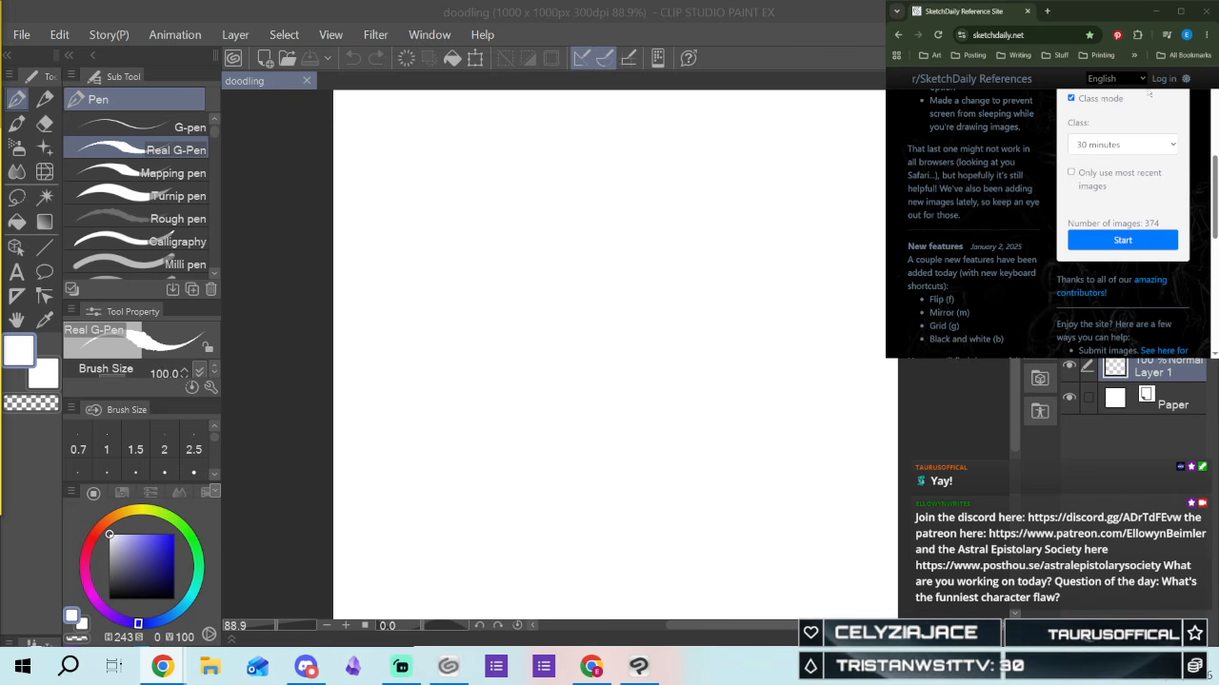
{"action": "left_click_drag", "start_coordinate": [885, 353], "coordinate": [889, 353]}
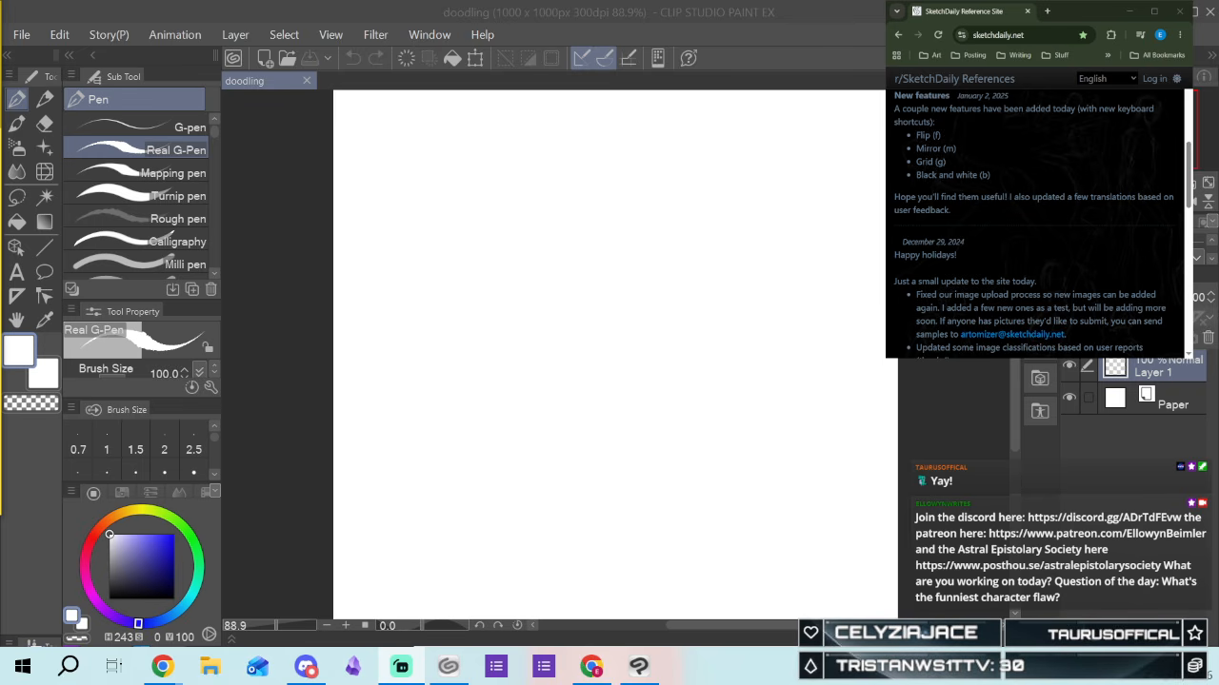
{"action": "left_click_drag", "start_coordinate": [886, 315], "coordinate": [872, 314]}
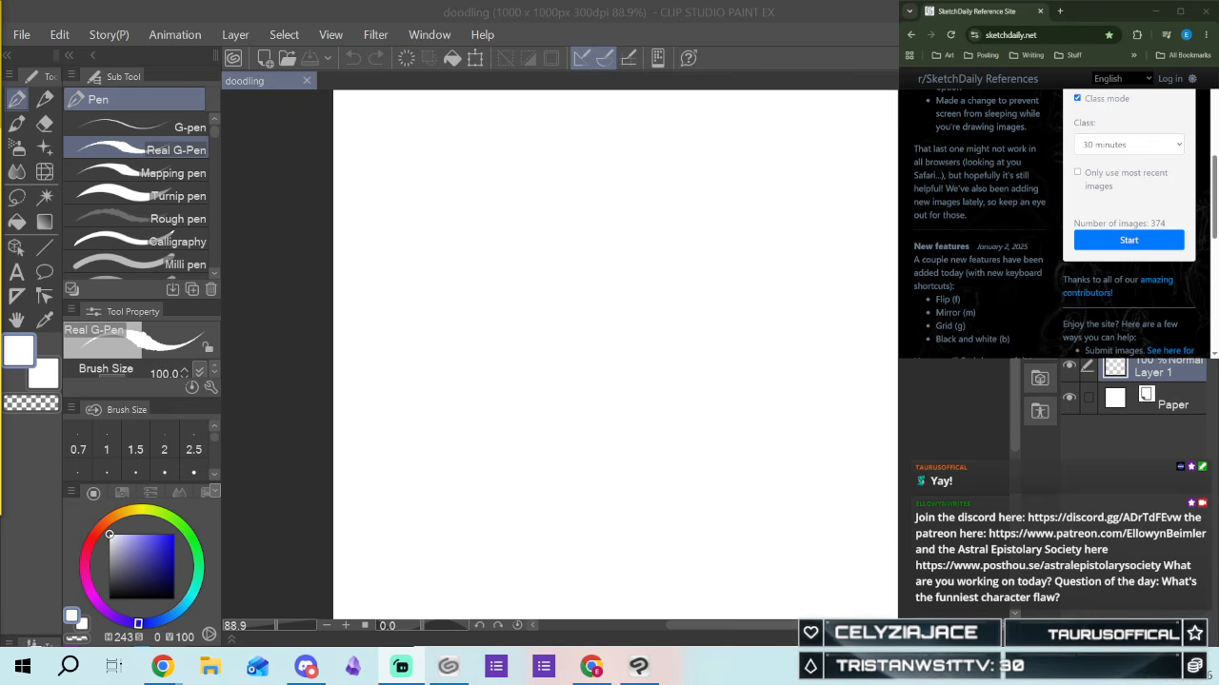
Review the chosen reference filters, and open the JustSketchMe sponsor link in a new tab
{"action": "left_click", "coordinate": [1000, 179]}
{"action": "scroll", "coordinate": [999, 179], "scroll_direction": "up", "scroll_amount": 2}
{"action": "scroll", "coordinate": [1000, 179], "scroll_direction": "up", "scroll_amount": 1}
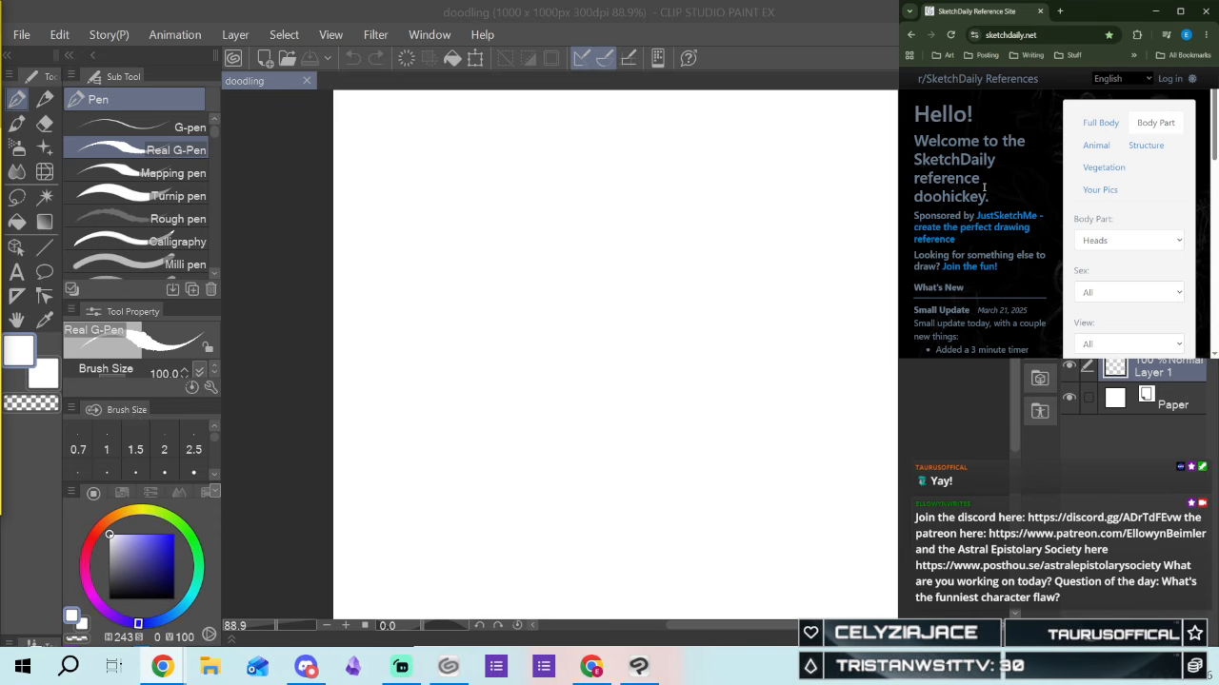
{"action": "scroll", "coordinate": [995, 182], "scroll_direction": "down", "scroll_amount": 1}
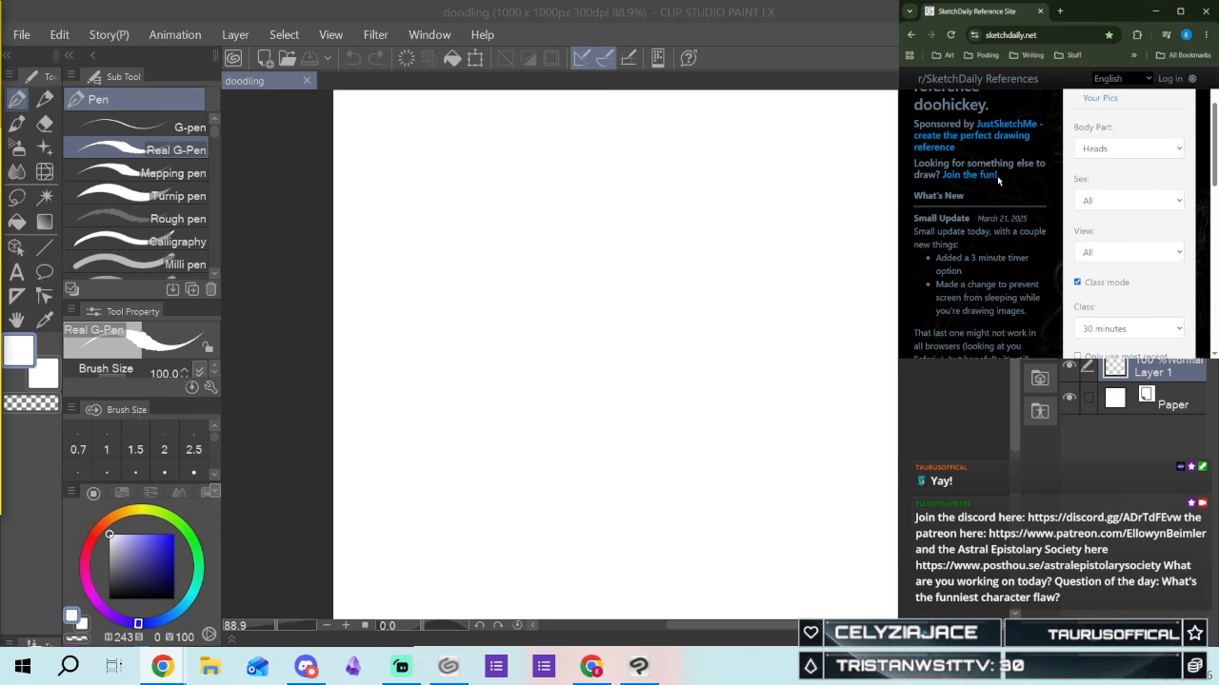
{"action": "middle_click", "coordinate": [948, 145]}
{"action": "left_click", "coordinate": [1043, 13]}
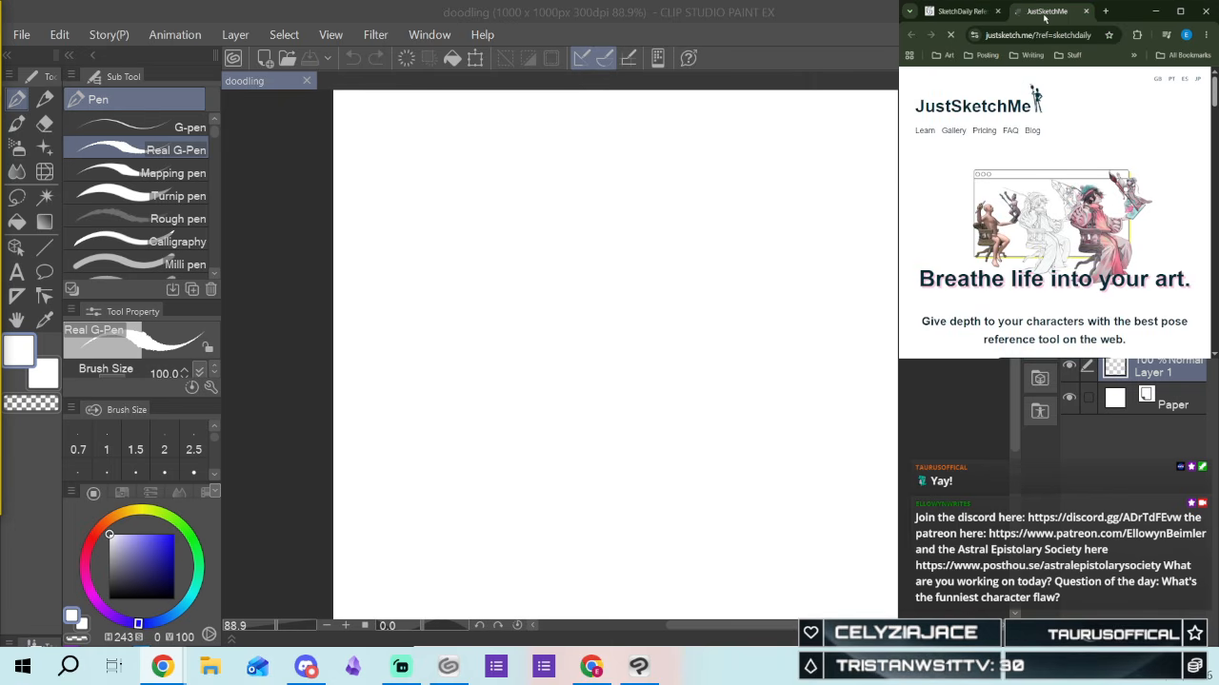
Look through the JustSketchMe home page, including its feature examples and showcased artwork
{"action": "scroll", "coordinate": [1165, 162], "scroll_direction": "down", "scroll_amount": 2}
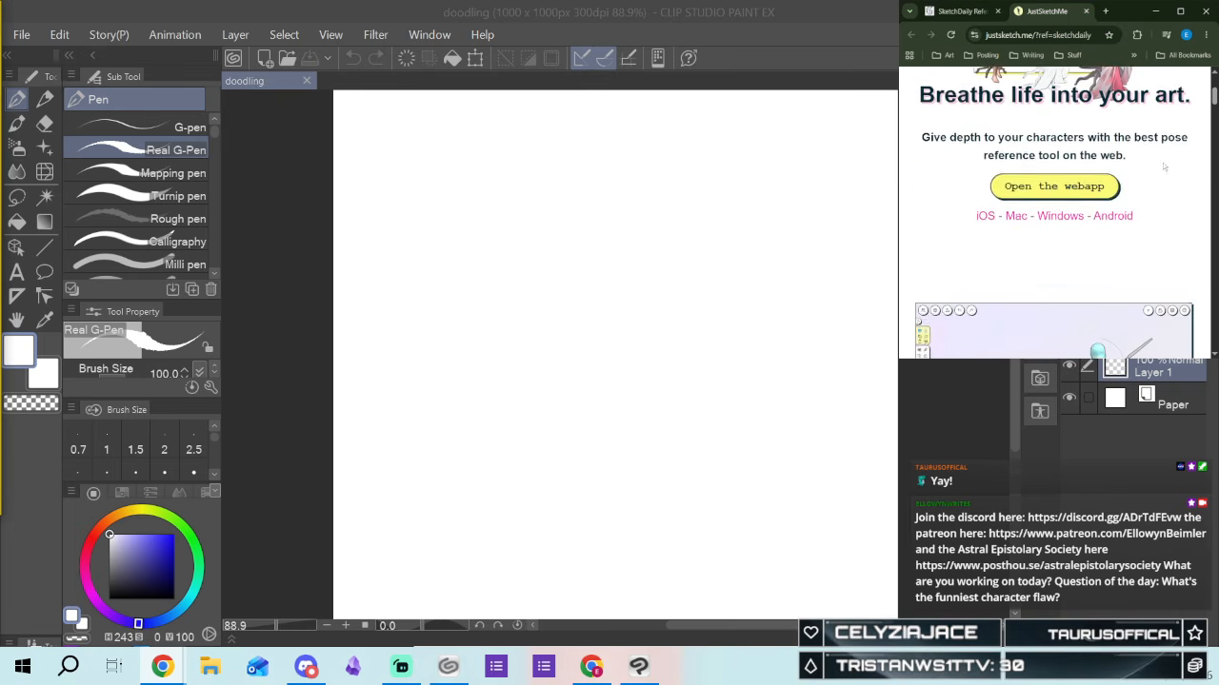
{"action": "scroll", "coordinate": [1162, 167], "scroll_direction": "down", "scroll_amount": 8}
{"action": "scroll", "coordinate": [1150, 153], "scroll_direction": "down", "scroll_amount": 10}
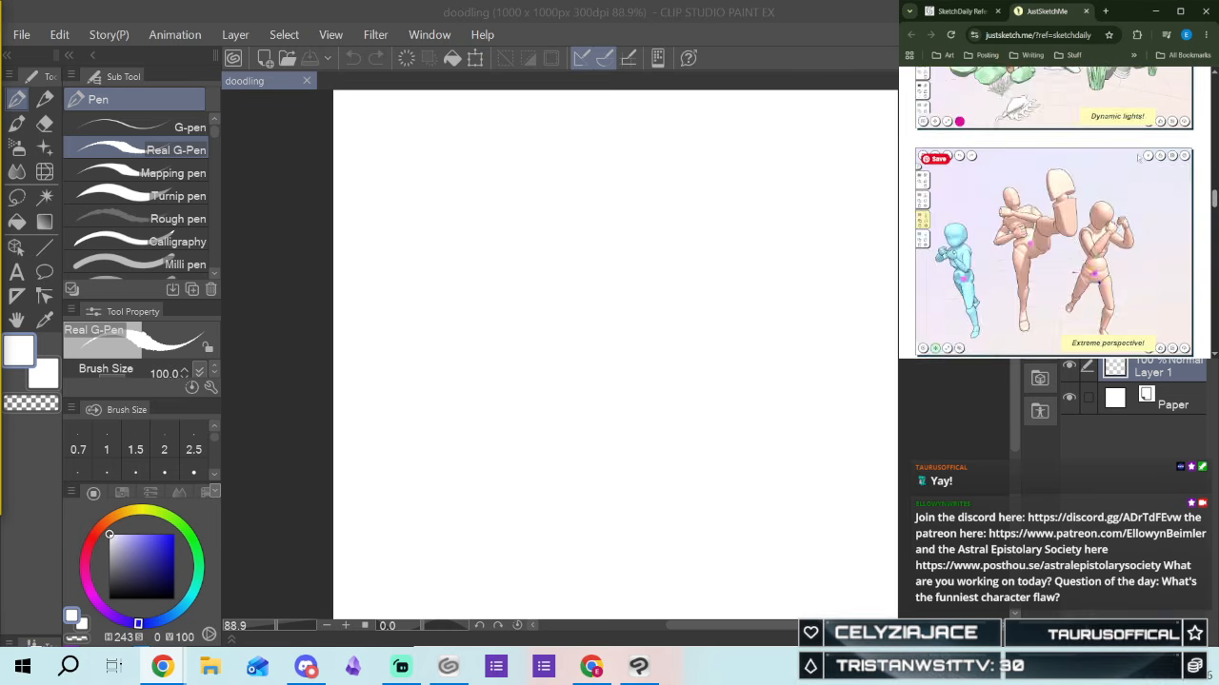
{"action": "scroll", "coordinate": [1138, 158], "scroll_direction": "up", "scroll_amount": 2}
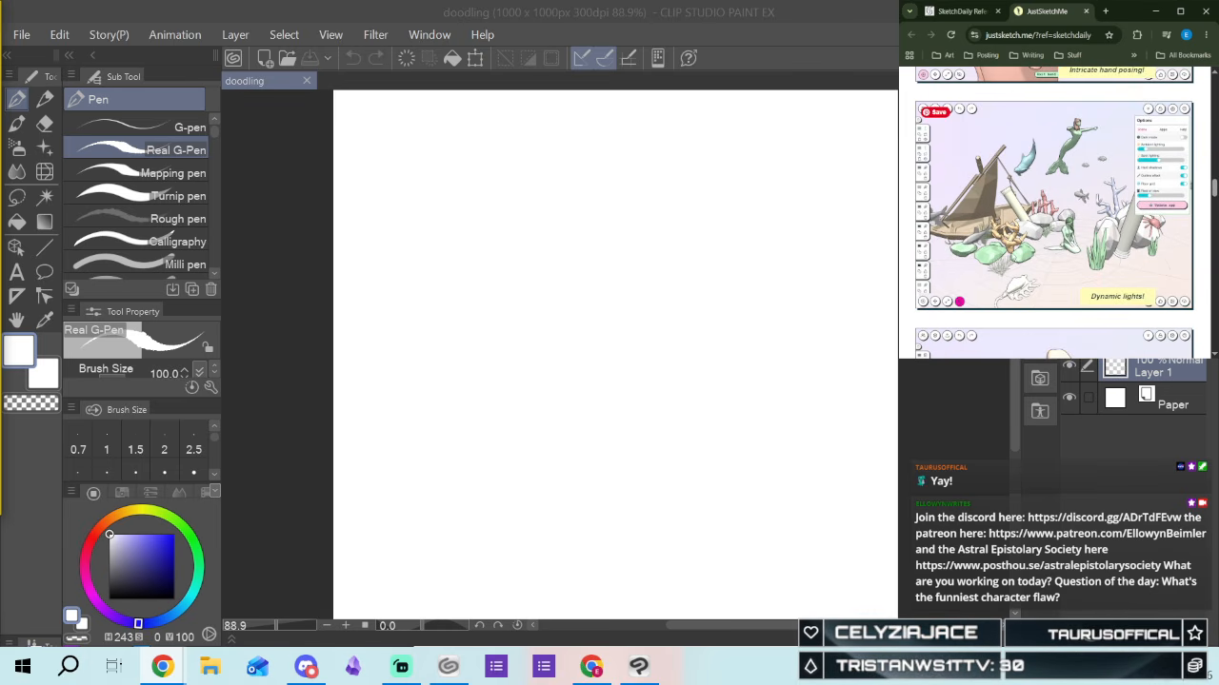
{"action": "scroll", "coordinate": [1057, 225], "scroll_direction": "down", "scroll_amount": 10}
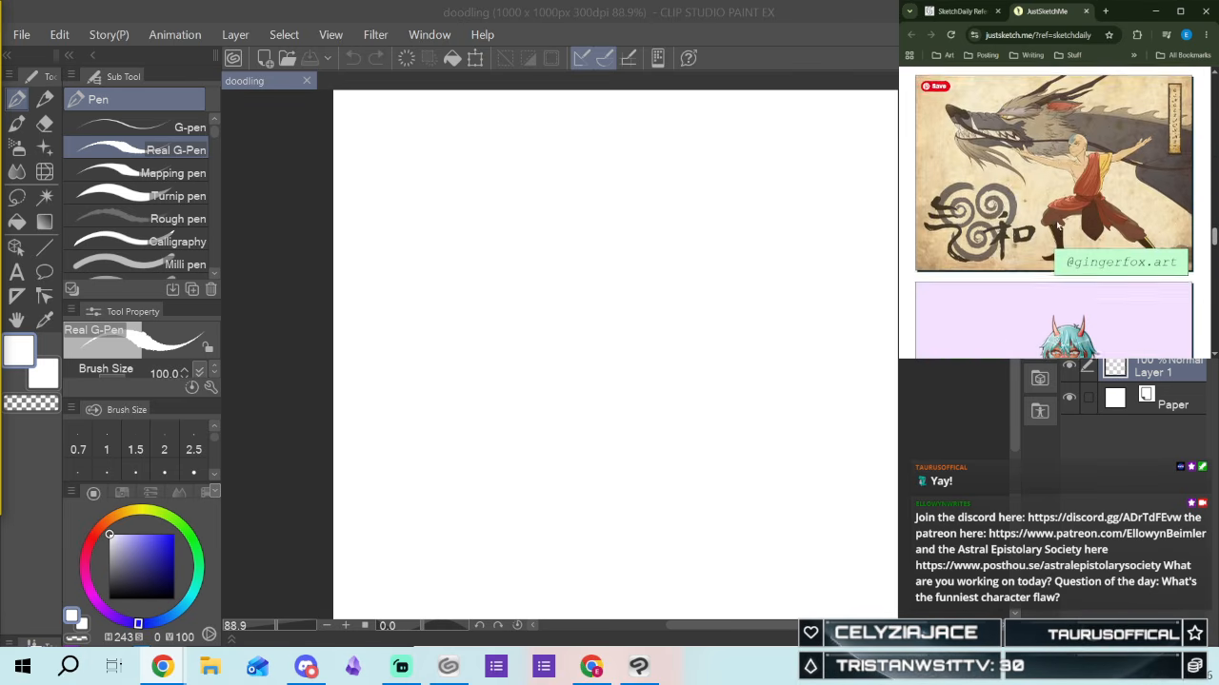
{"action": "scroll", "coordinate": [1057, 224], "scroll_direction": "down", "scroll_amount": 3}
{"action": "scroll", "coordinate": [1057, 228], "scroll_direction": "up", "scroll_amount": 3}
{"action": "scroll", "coordinate": [1060, 257], "scroll_direction": "down", "scroll_amount": 2}
{"action": "scroll", "coordinate": [1059, 257], "scroll_direction": "down", "scroll_amount": 10}
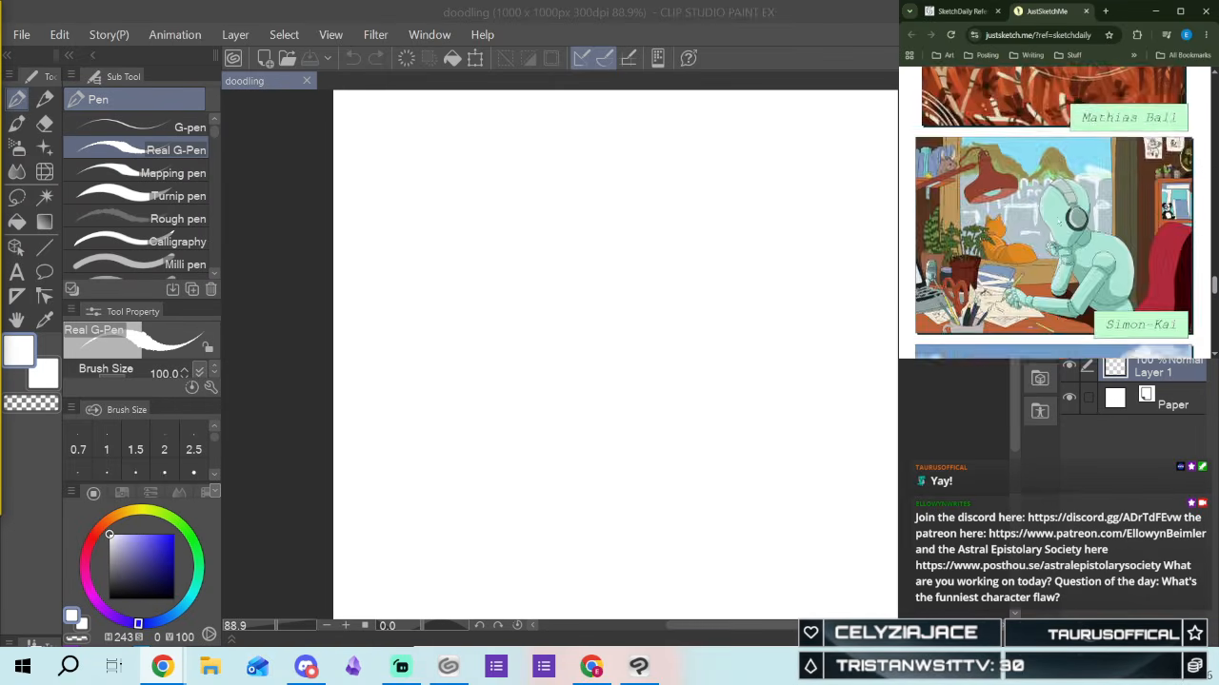
{"action": "scroll", "coordinate": [1056, 228], "scroll_direction": "down", "scroll_amount": 8}
{"action": "scroll", "coordinate": [1057, 228], "scroll_direction": "up", "scroll_amount": 3}
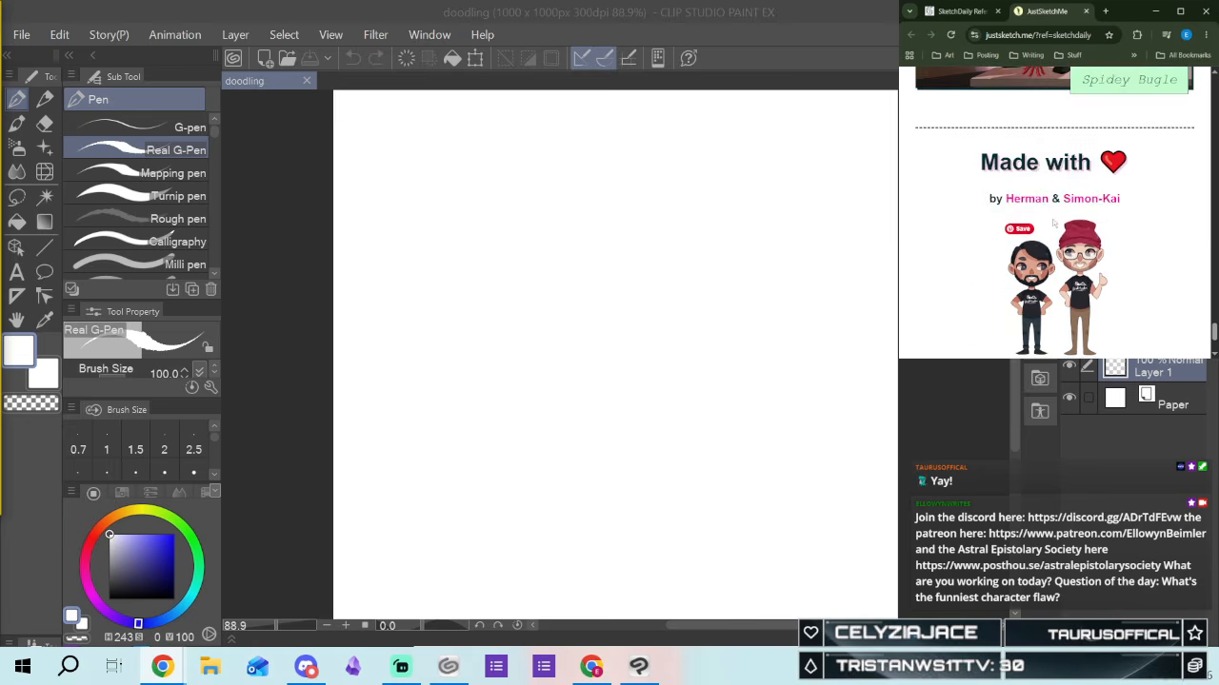
{"action": "scroll", "coordinate": [1057, 228], "scroll_direction": "up", "scroll_amount": 15}
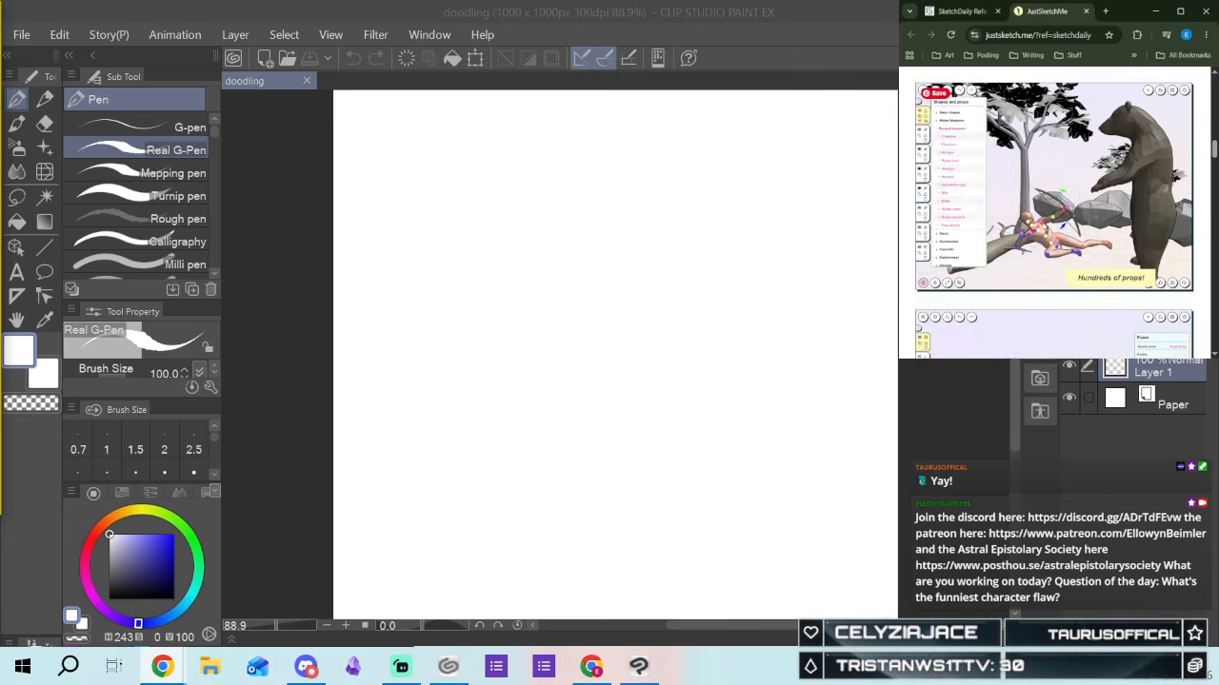
Open the JustSketchMe pricing page and read what the free and Pro versions offer
{"action": "left_click", "coordinate": [983, 131]}
{"action": "scroll", "coordinate": [1021, 191], "scroll_direction": "down", "scroll_amount": 2}
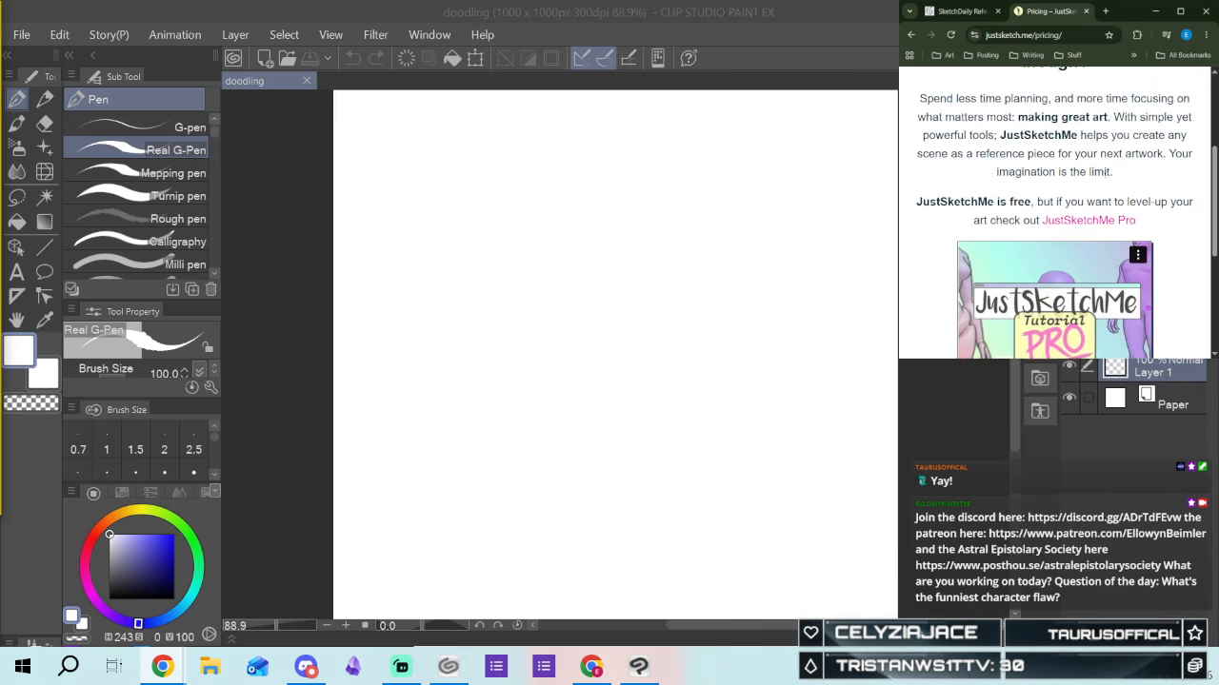
{"action": "scroll", "coordinate": [948, 174], "scroll_direction": "down", "scroll_amount": 3}
{"action": "scroll", "coordinate": [948, 173], "scroll_direction": "up", "scroll_amount": 5}
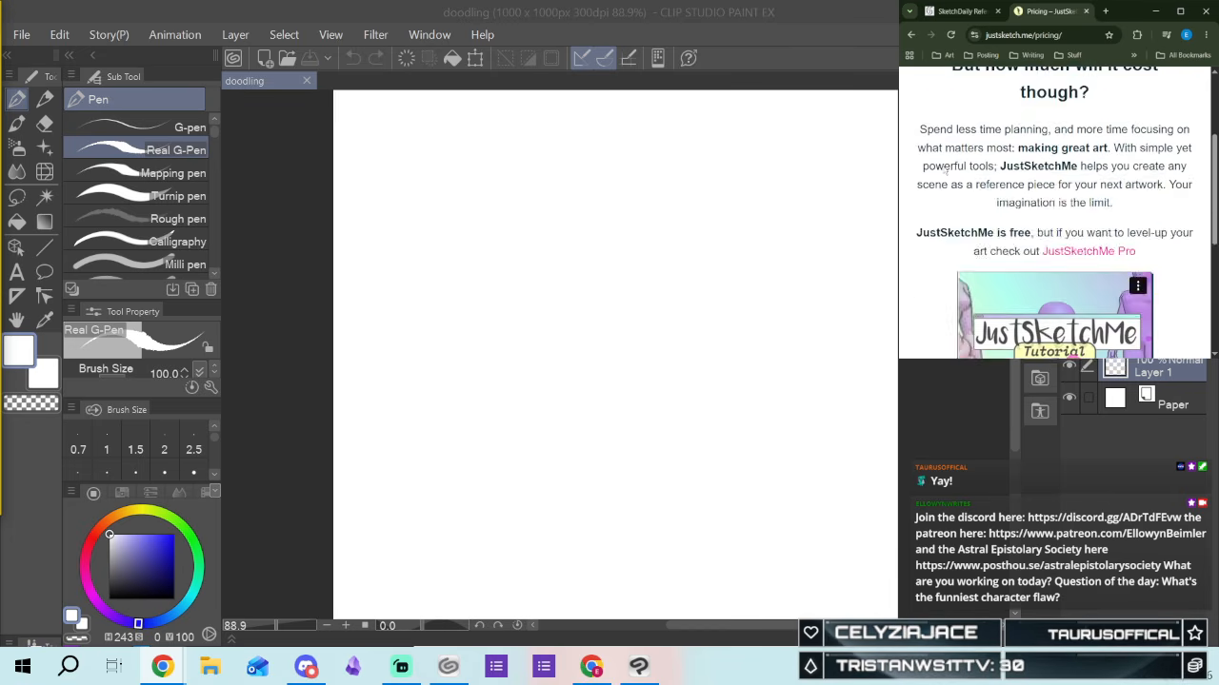
{"action": "left_click", "coordinate": [947, 12]}
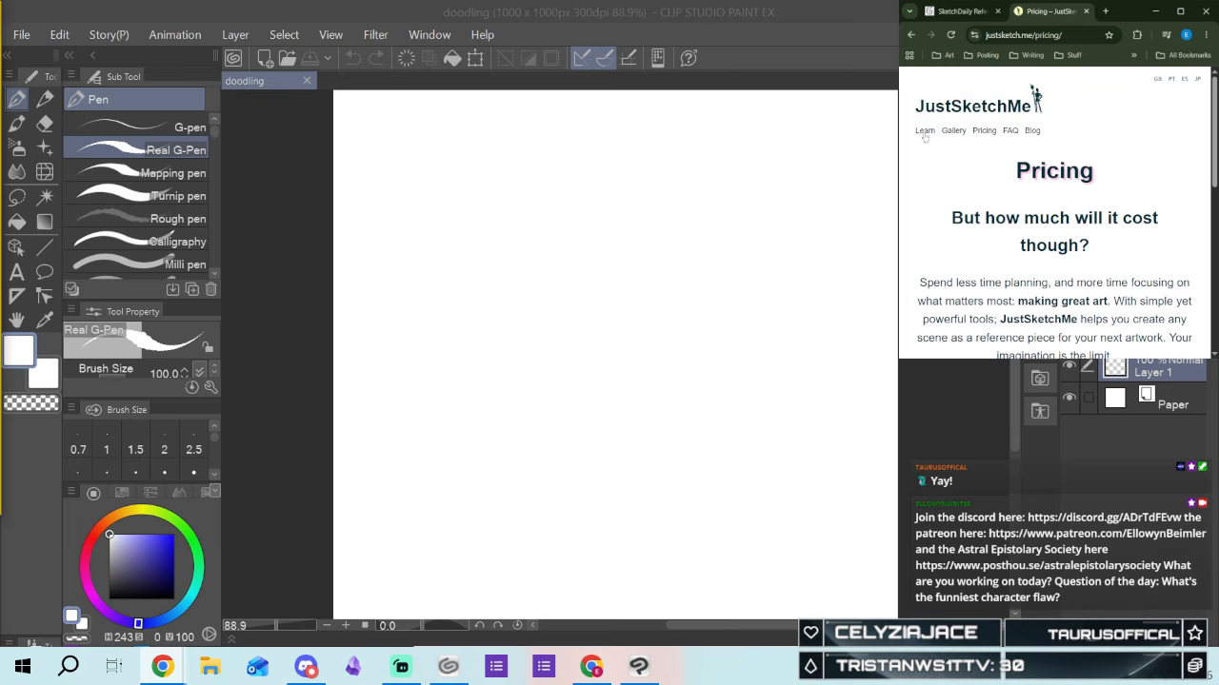
Open the JustSketchMe gallery and browse the artwork on it
{"action": "left_click", "coordinate": [953, 131]}
{"action": "scroll", "coordinate": [1096, 157], "scroll_direction": "down", "scroll_amount": 1}
{"action": "scroll", "coordinate": [1096, 154], "scroll_direction": "down", "scroll_amount": 15}
{"action": "scroll", "coordinate": [1023, 132], "scroll_direction": "down", "scroll_amount": 6}
{"action": "scroll", "coordinate": [1034, 135], "scroll_direction": "up", "scroll_amount": 20}
{"action": "scroll", "coordinate": [1047, 190], "scroll_direction": "up", "scroll_amount": 3}
Return to the SketchDaily references page and start the class session with head references
{"action": "left_click", "coordinate": [957, 12]}
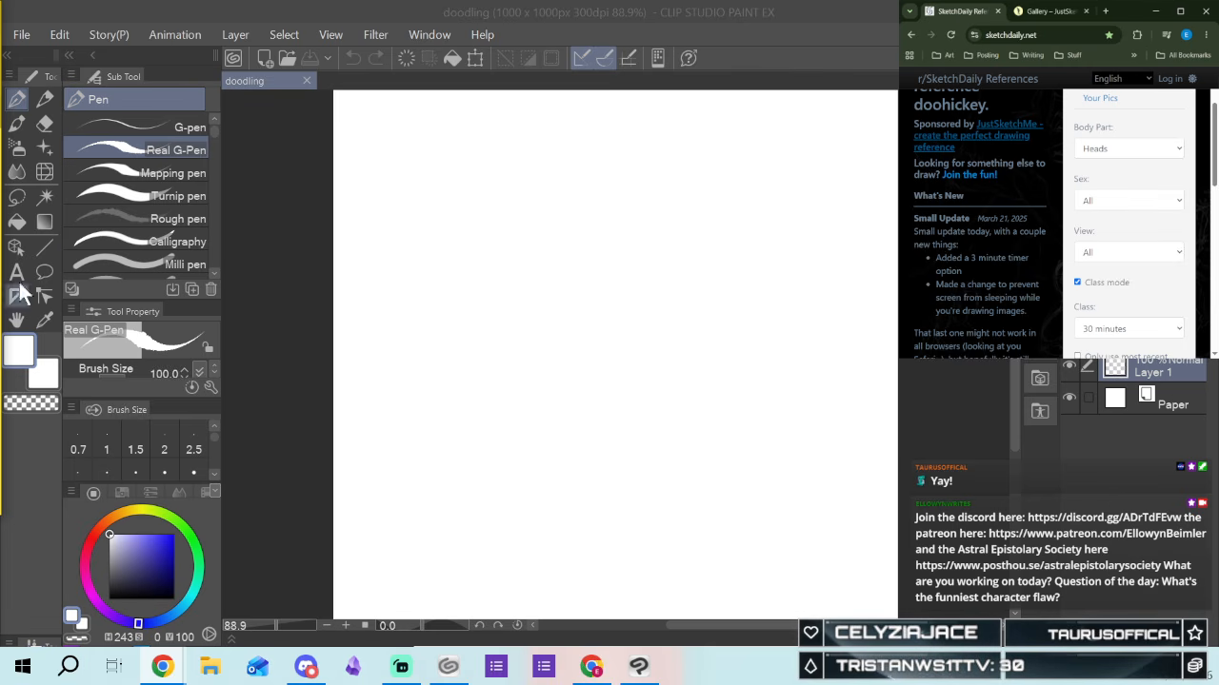
{"action": "scroll", "coordinate": [1105, 178], "scroll_direction": "down", "scroll_amount": 1}
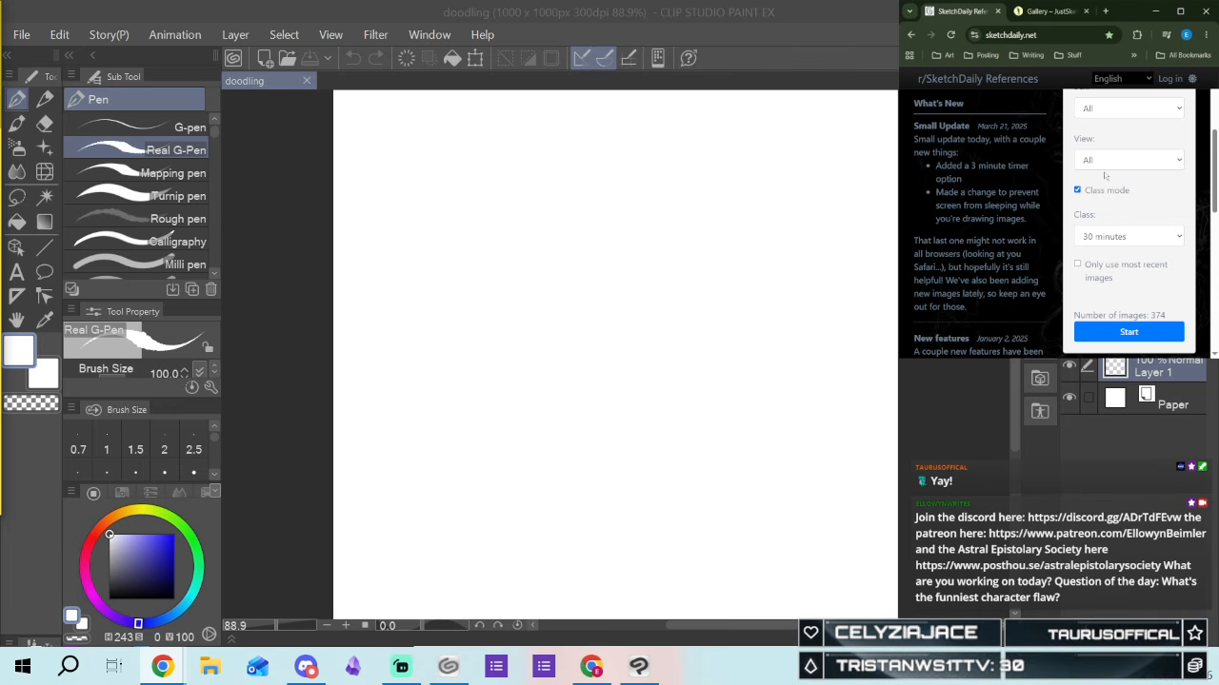
{"action": "left_click", "coordinate": [1150, 333]}
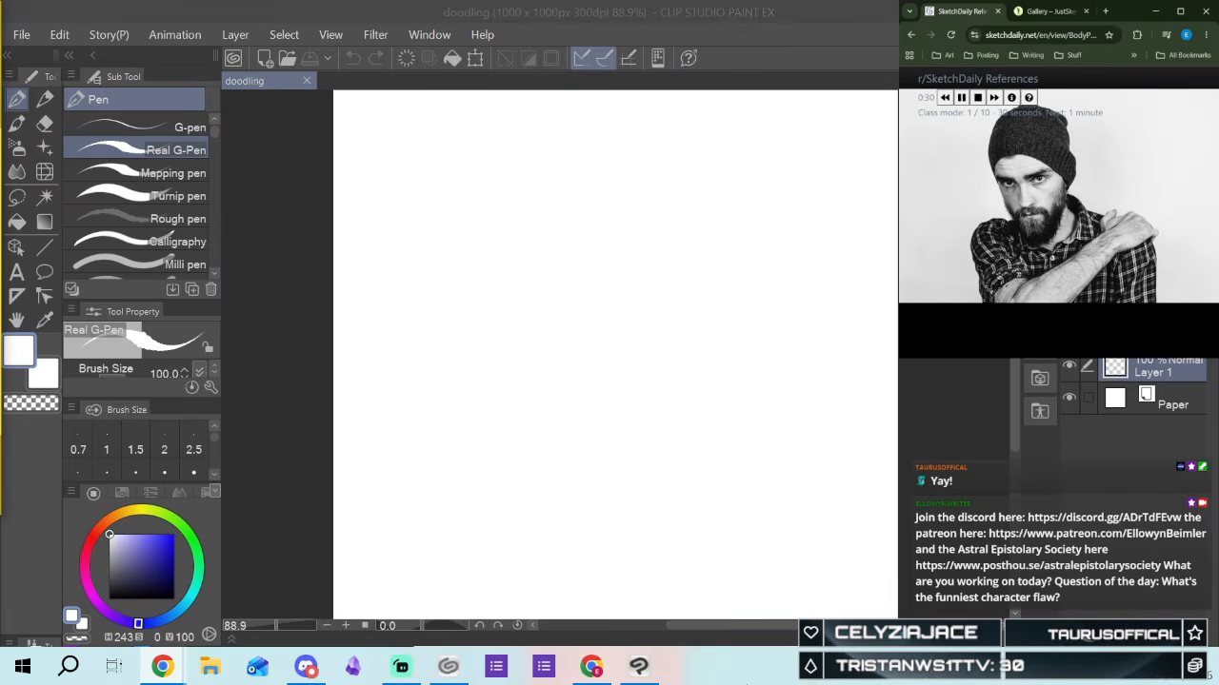
Switch to Clip Studio Paint, set the drawing colour to black and select the Turnip pen
{"action": "left_click", "coordinate": [444, 201]}
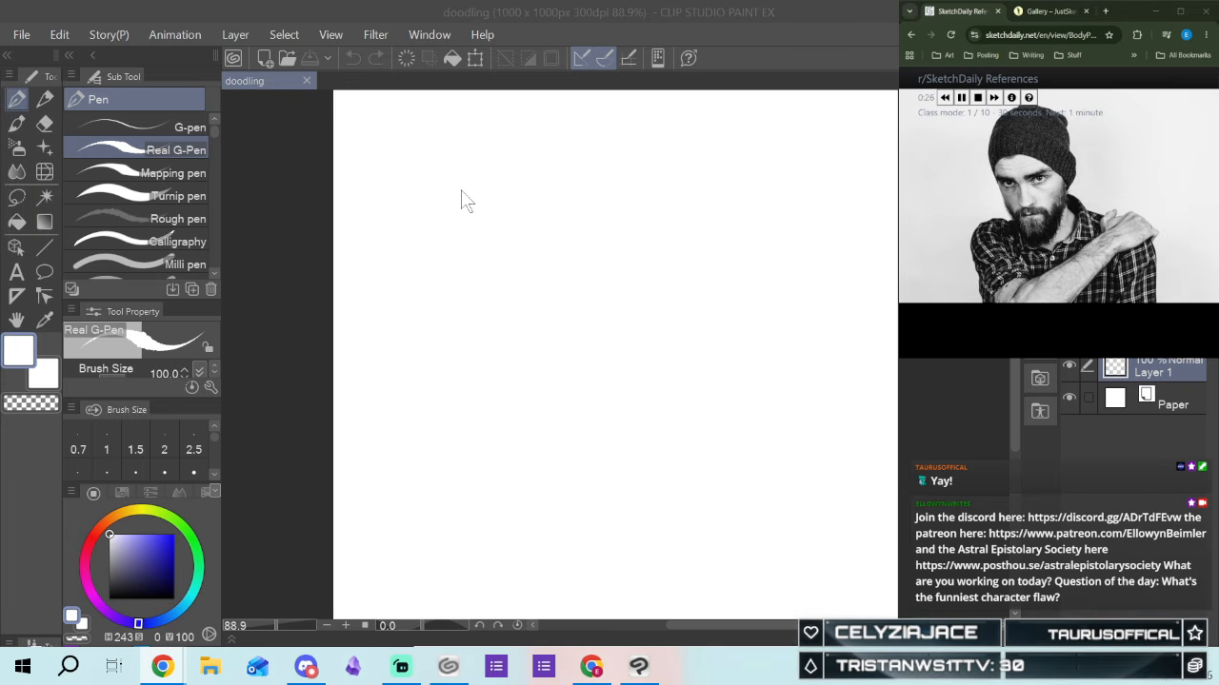
{"action": "left_click_drag", "start_coordinate": [138, 556], "coordinate": [190, 639]}
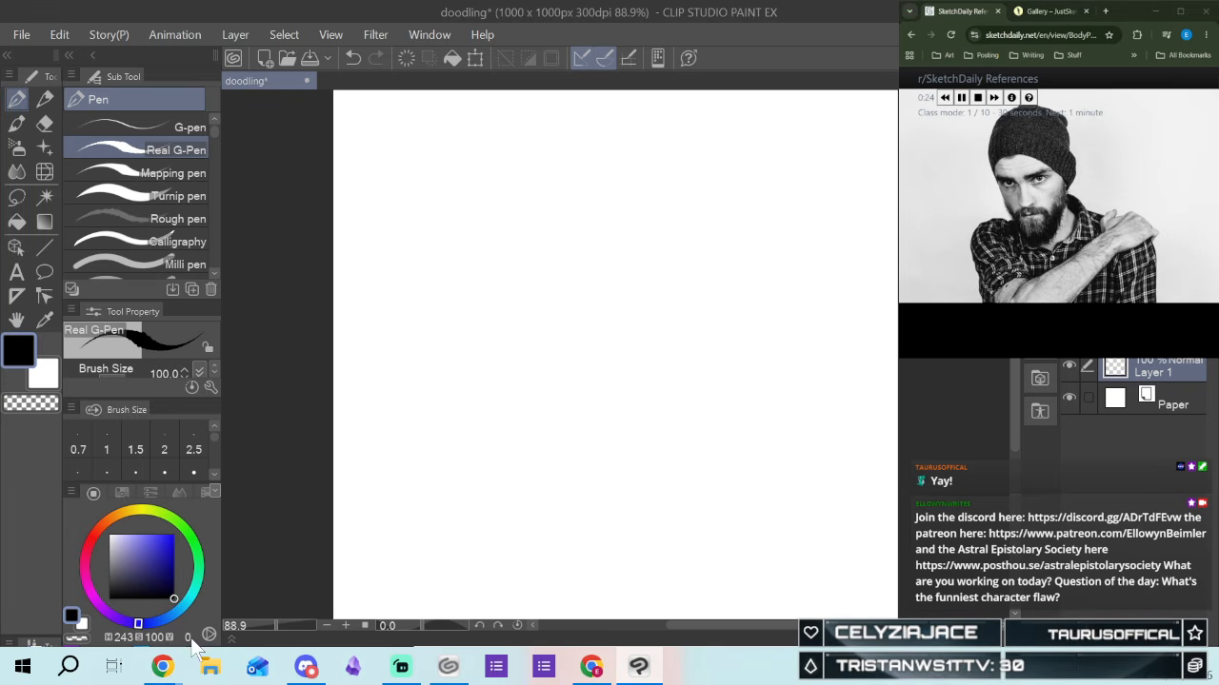
{"action": "left_click", "coordinate": [143, 197]}
Sketch the tilted head of the bearded man in the beanie as a large wedge with eyes, triangular nose and mouth at the canvas's upper left
{"action": "left_click_drag", "start_coordinate": [354, 259], "coordinate": [462, 172]}
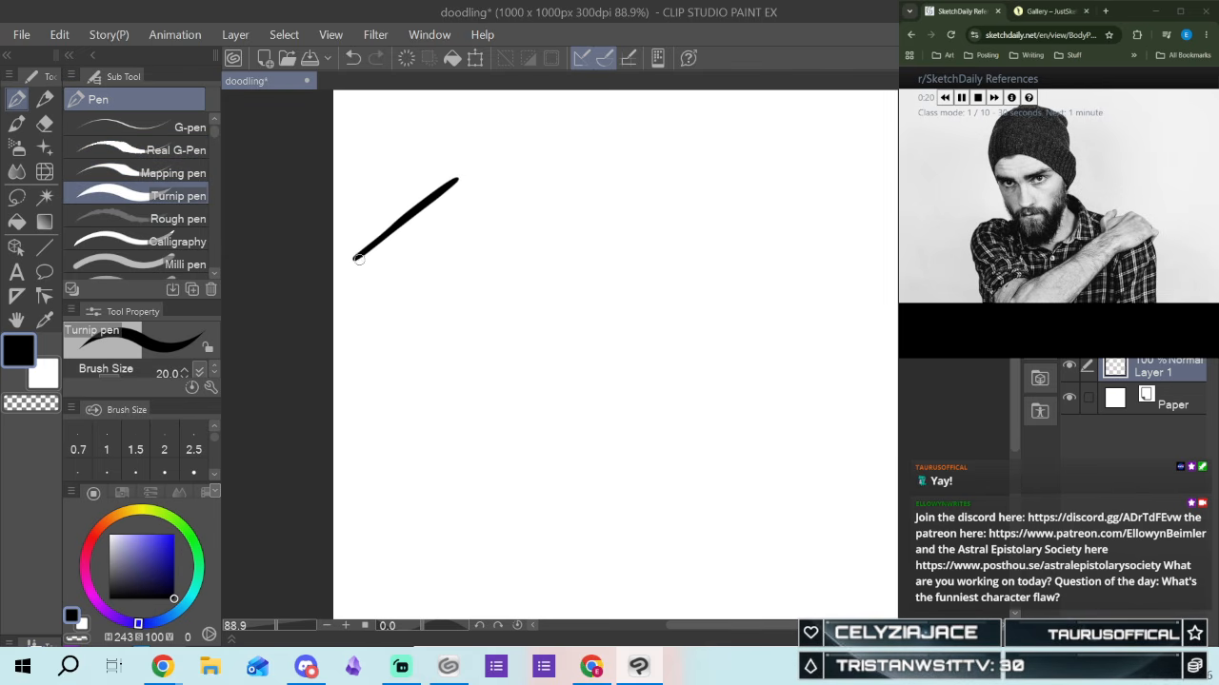
{"action": "left_click_drag", "start_coordinate": [357, 259], "coordinate": [436, 337]}
{"action": "left_click_drag", "start_coordinate": [457, 179], "coordinate": [469, 287]}
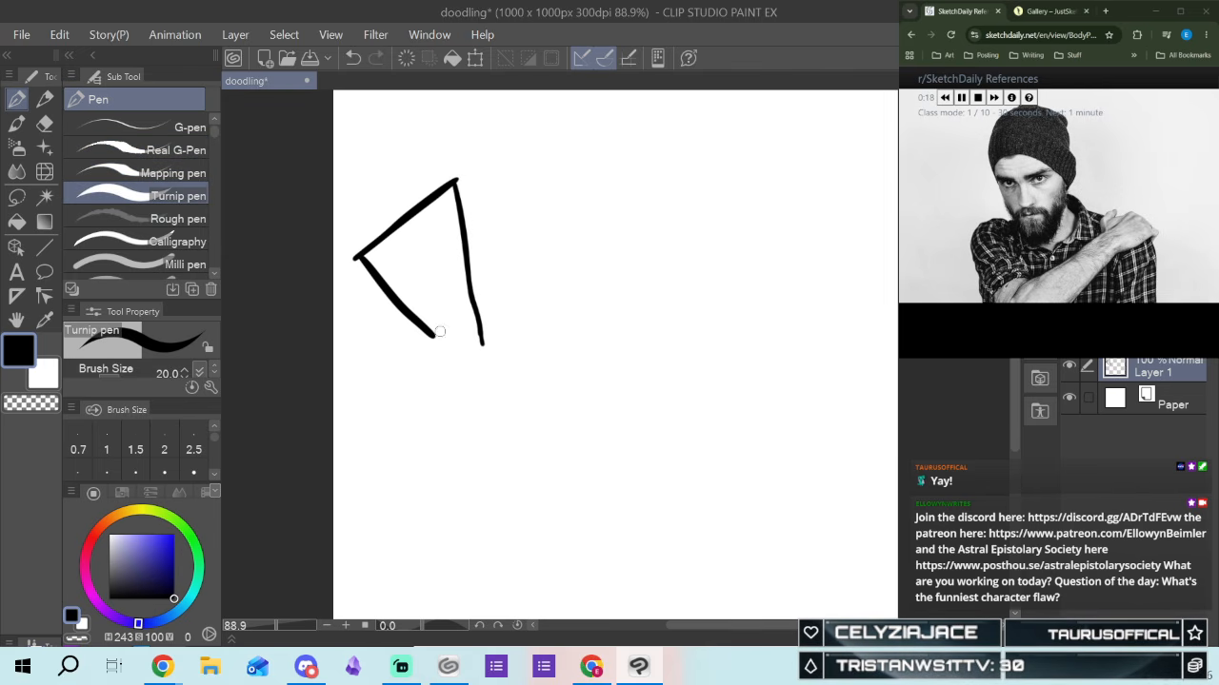
{"action": "mouse_move", "coordinate": [457, 179]}
{"action": "left_mouse_down"}
{"action": "mouse_move", "coordinate": [493, 348]}
{"action": "mouse_move", "coordinate": [373, 276]}
{"action": "left_mouse_up"}
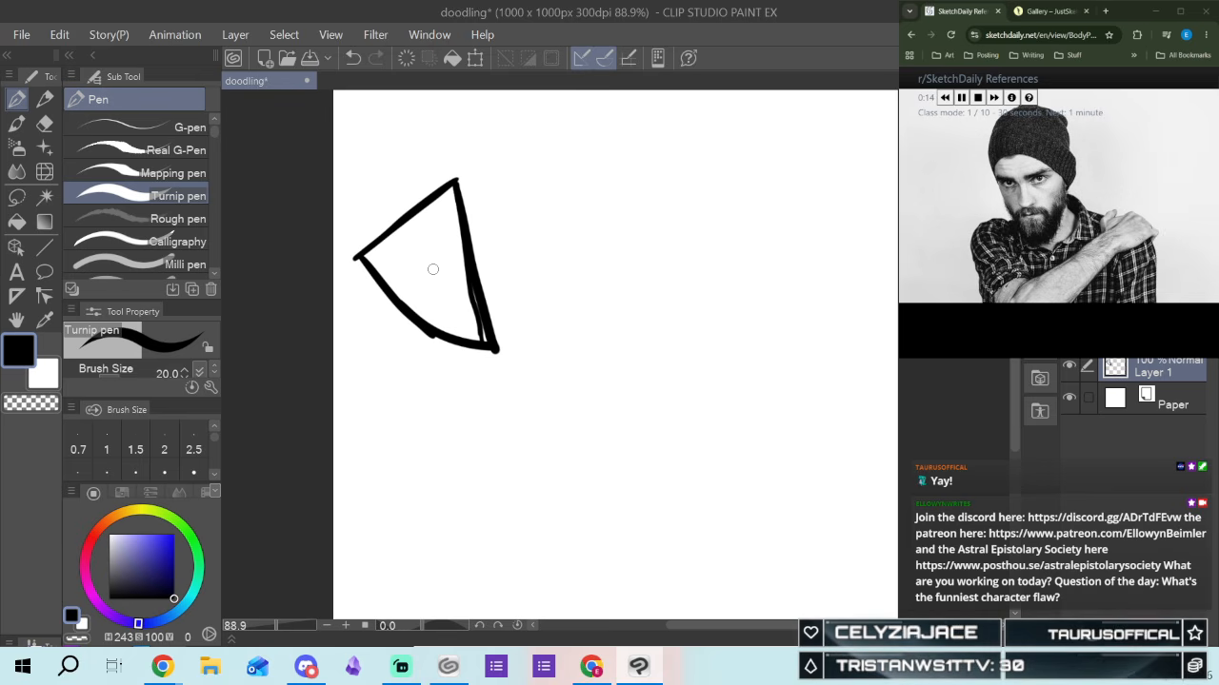
{"action": "mouse_move", "coordinate": [415, 255]}
{"action": "left_mouse_down"}
{"action": "mouse_move", "coordinate": [425, 292]}
{"action": "mouse_move", "coordinate": [440, 283]}
{"action": "left_mouse_up"}
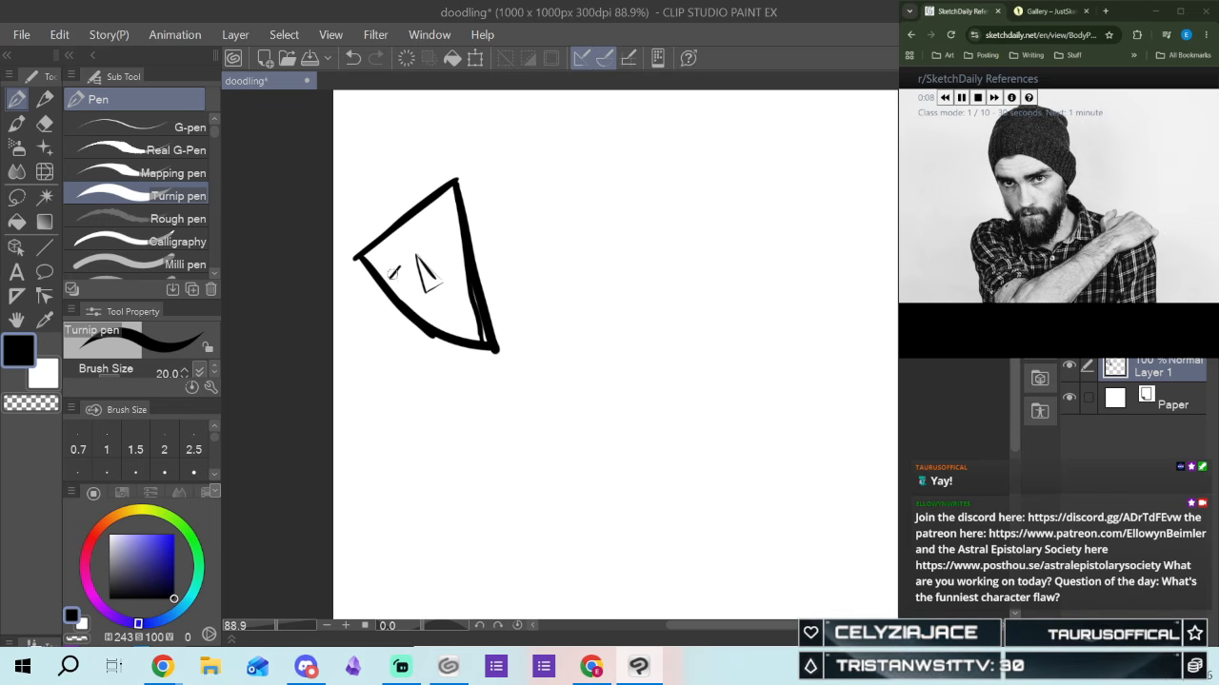
{"action": "mouse_move", "coordinate": [426, 254]}
{"action": "left_mouse_down"}
{"action": "mouse_move", "coordinate": [445, 243]}
{"action": "mouse_move", "coordinate": [398, 275]}
{"action": "left_mouse_up"}
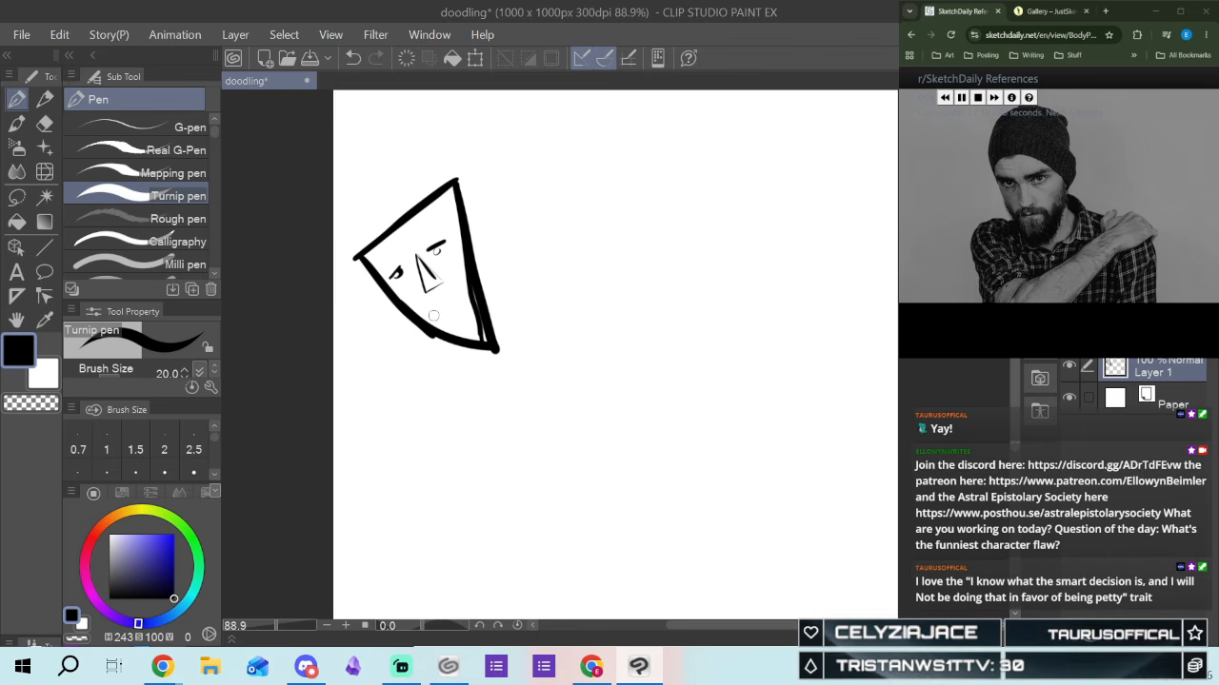
{"action": "left_click_drag", "start_coordinate": [441, 316], "coordinate": [453, 305]}
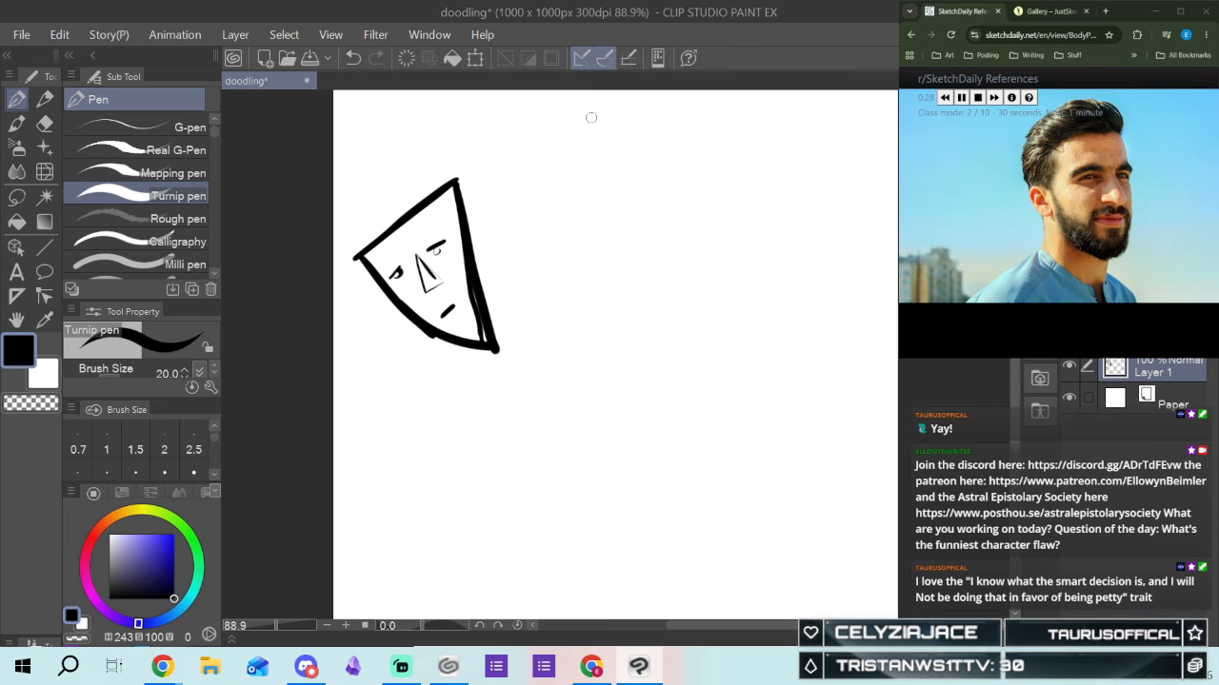
Sketch the bearded man in the blue shirt as a narrow inverted-triangle face with eyes, nose, mouth and a jaw side plane
{"action": "mouse_move", "coordinate": [556, 150]}
{"action": "left_mouse_down"}
{"action": "mouse_move", "coordinate": [608, 131]}
{"action": "mouse_move", "coordinate": [585, 246]}
{"action": "left_mouse_up"}
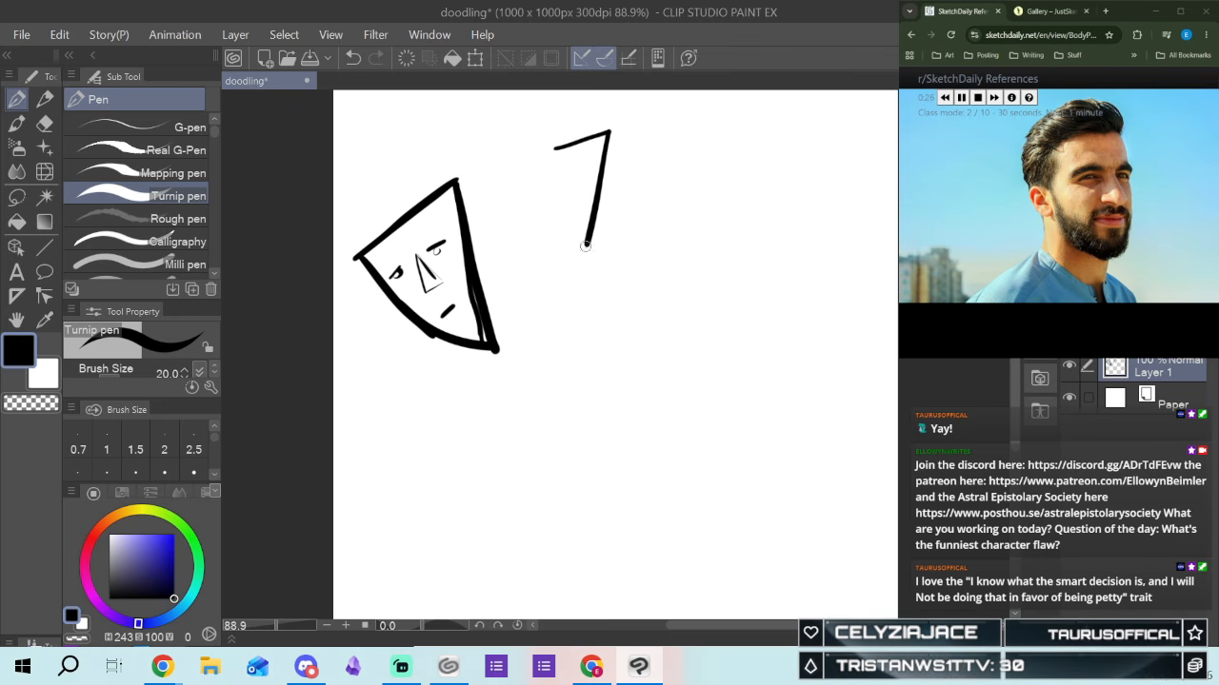
{"action": "left_click_drag", "start_coordinate": [555, 148], "coordinate": [575, 246]}
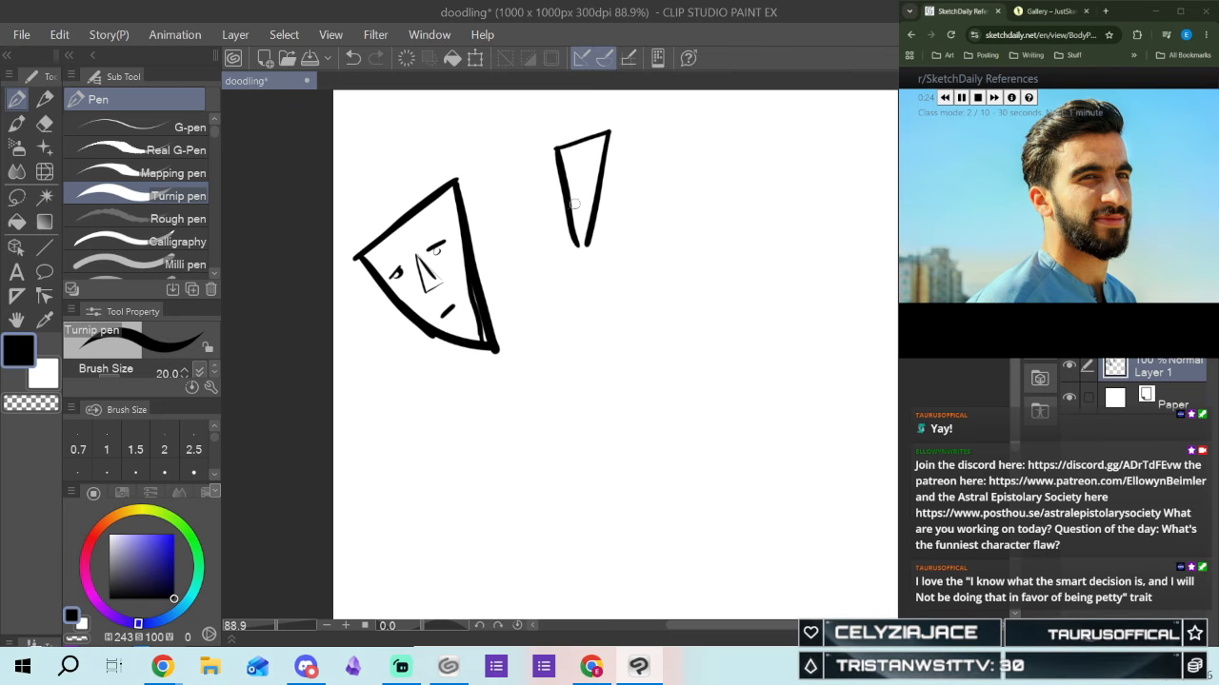
{"action": "left_click_drag", "start_coordinate": [558, 150], "coordinate": [585, 234]}
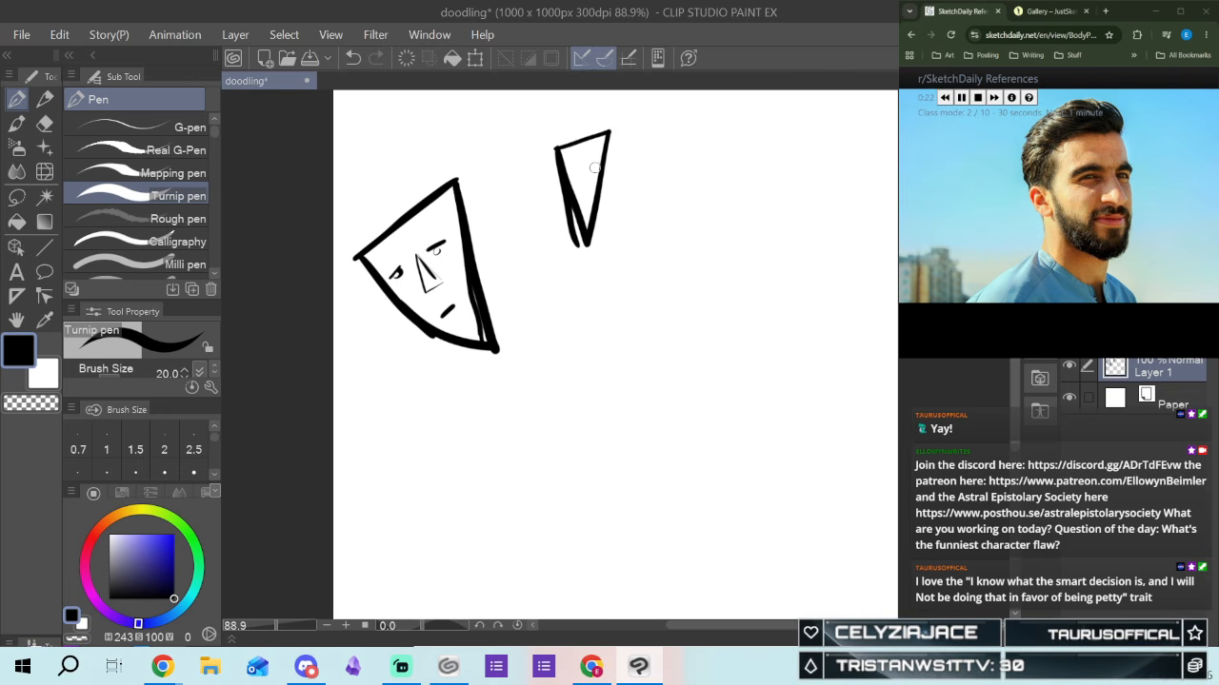
{"action": "left_click_drag", "start_coordinate": [585, 185], "coordinate": [588, 165]}
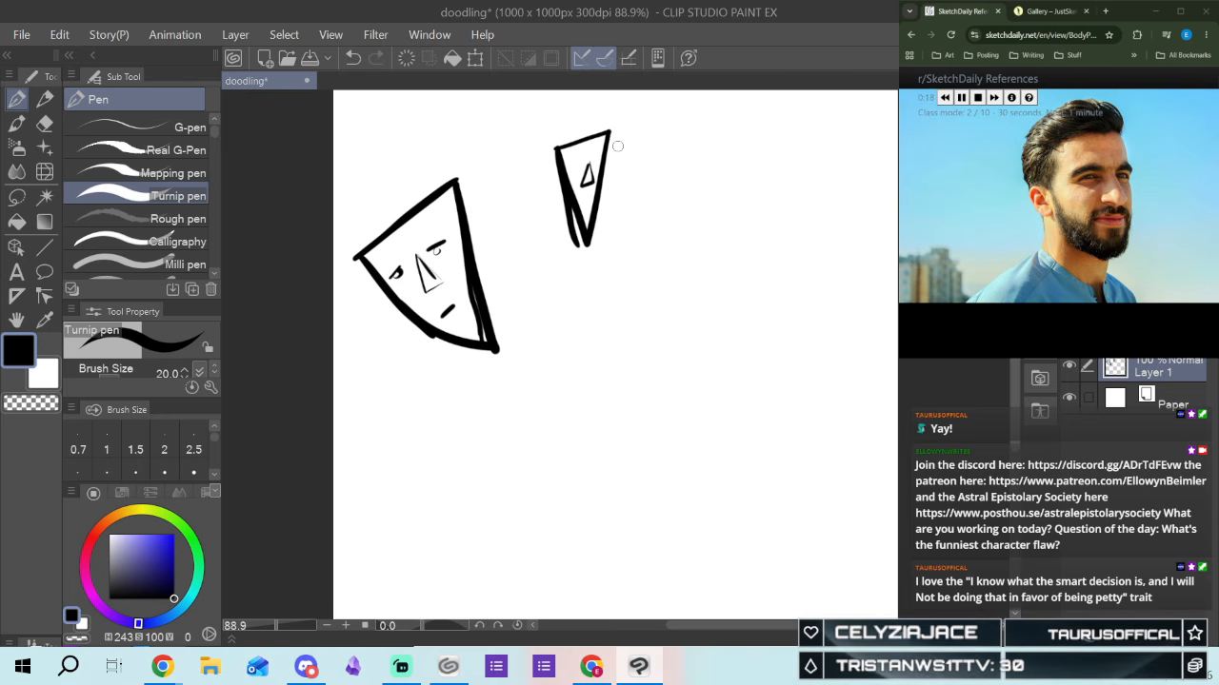
{"action": "left_click_drag", "start_coordinate": [577, 161], "coordinate": [586, 171]}
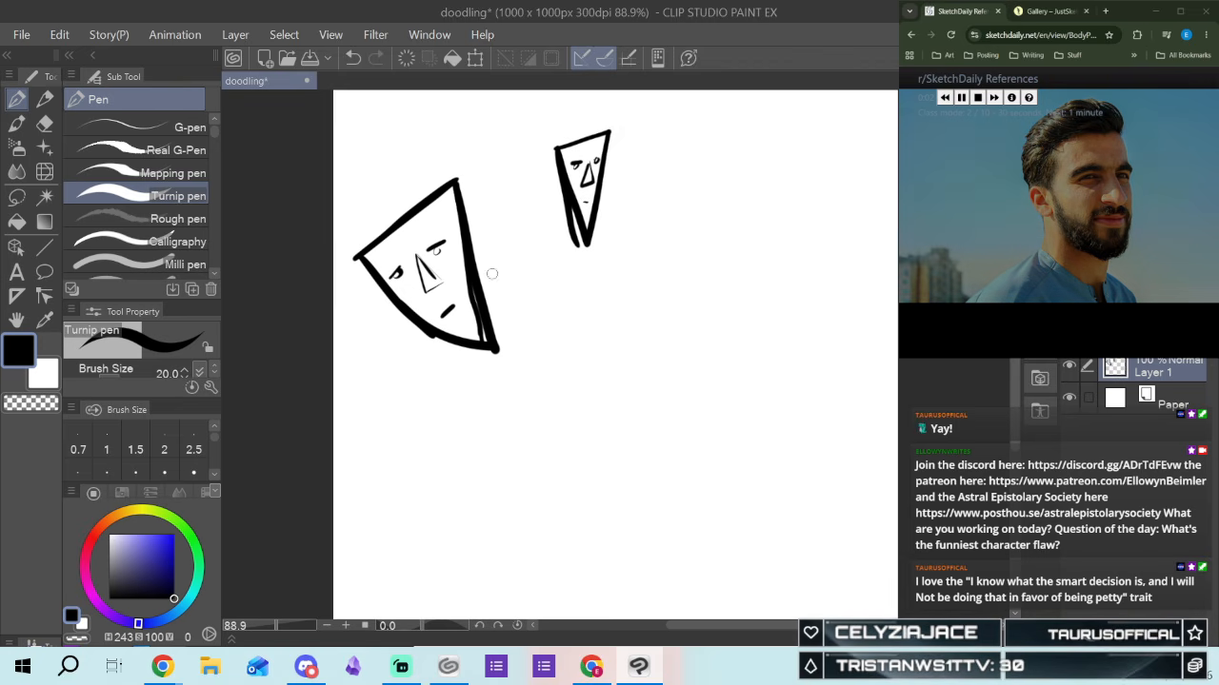
{"action": "left_click_drag", "start_coordinate": [552, 167], "coordinate": [561, 215]}
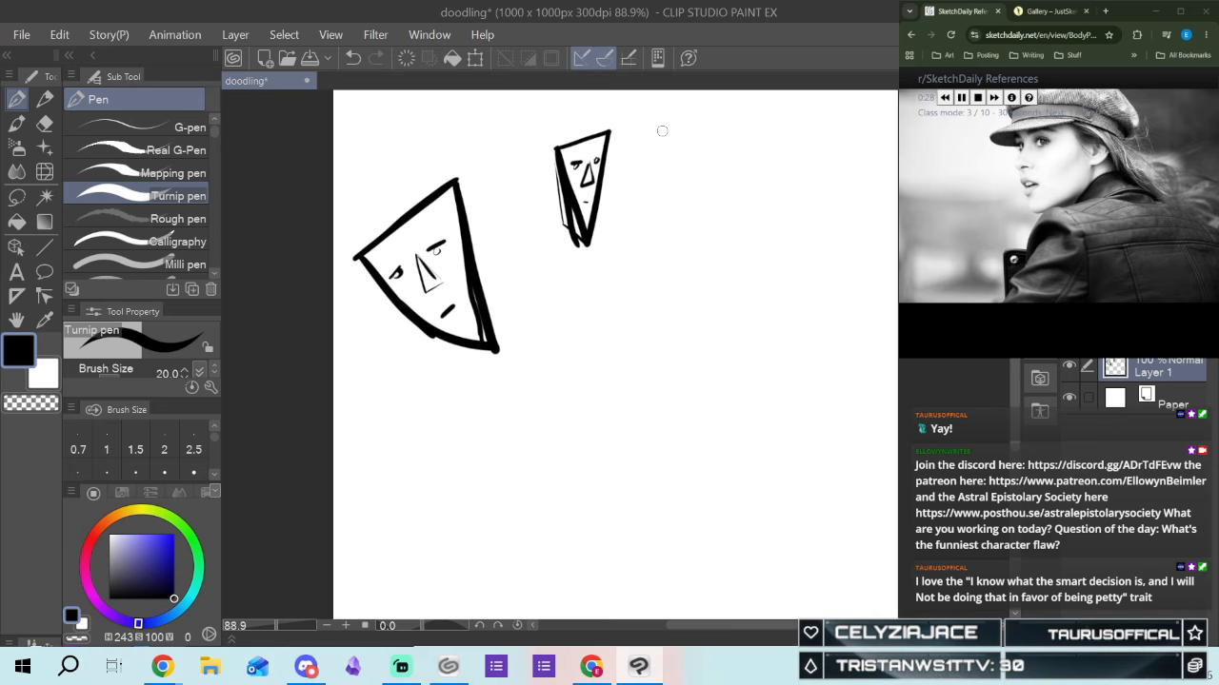
Sketch the turned head of the woman in the cap as a small narrow triangle with facial features, jaw, ear mark and curved head outline
{"action": "mouse_move", "coordinate": [659, 131]}
{"action": "left_mouse_down"}
{"action": "mouse_move", "coordinate": [690, 122]}
{"action": "mouse_move", "coordinate": [663, 178]}
{"action": "mouse_move", "coordinate": [660, 133]}
{"action": "mouse_move", "coordinate": [662, 200]}
{"action": "mouse_move", "coordinate": [688, 126]}
{"action": "left_mouse_up"}
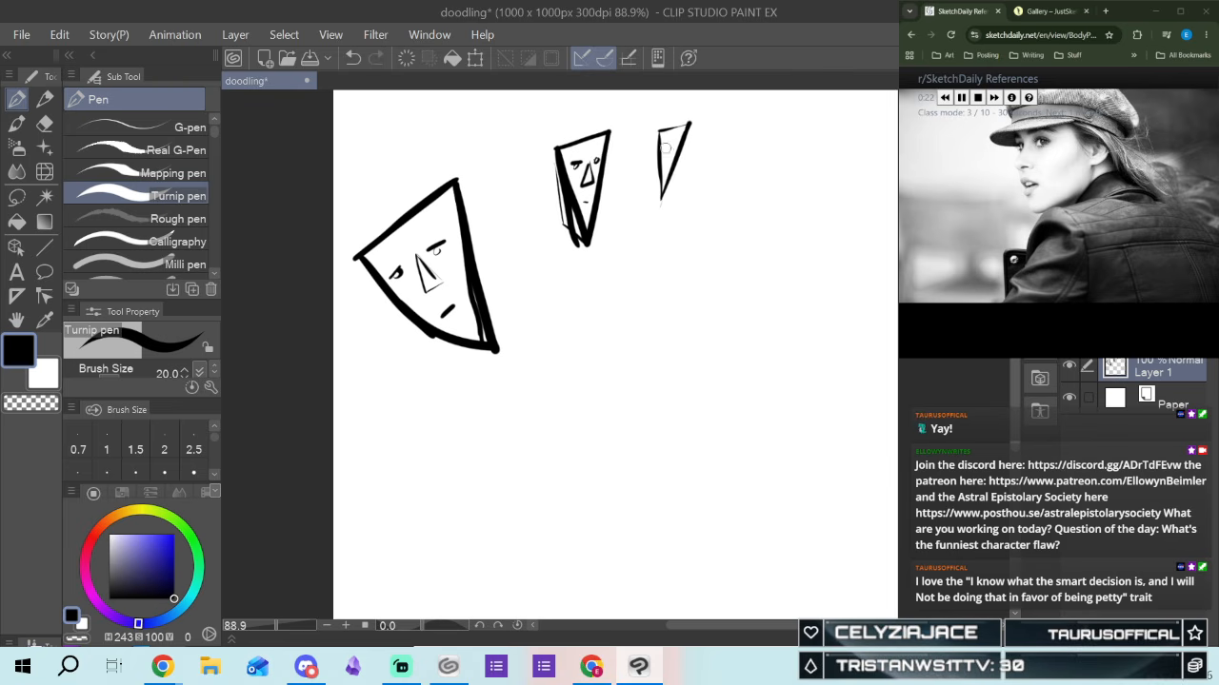
{"action": "left_click_drag", "start_coordinate": [667, 143], "coordinate": [659, 166]}
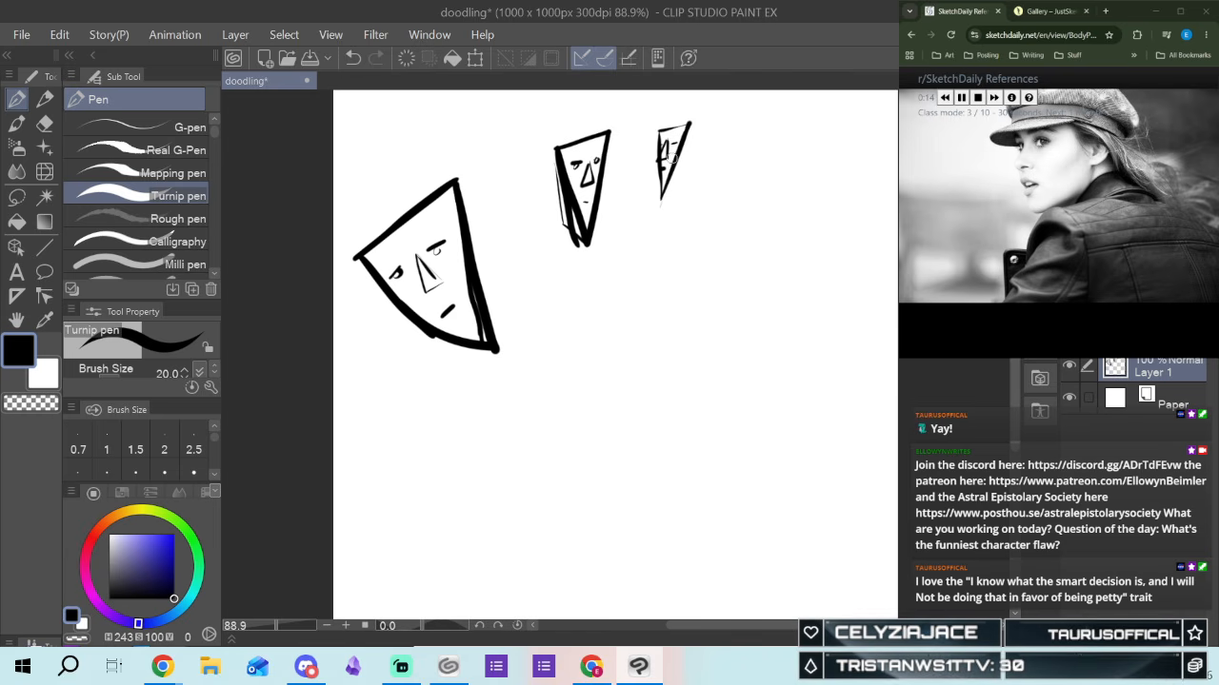
{"action": "left_click_drag", "start_coordinate": [664, 195], "coordinate": [690, 181]}
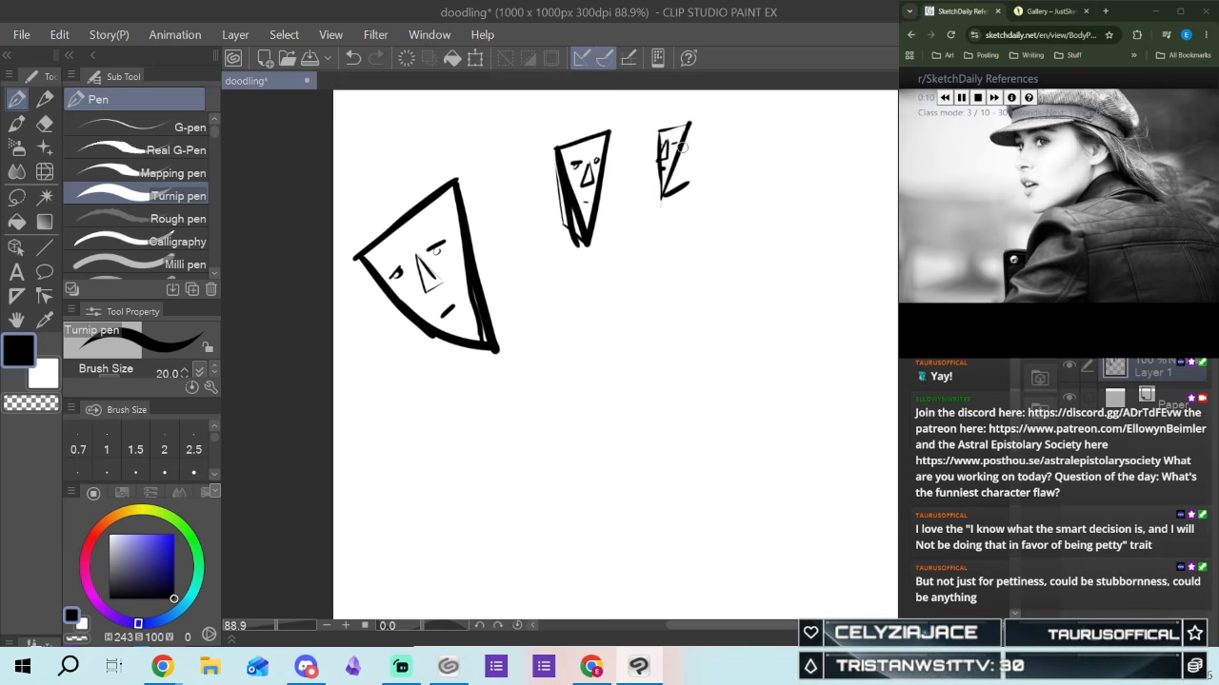
{"action": "left_click_drag", "start_coordinate": [683, 142], "coordinate": [687, 188]}
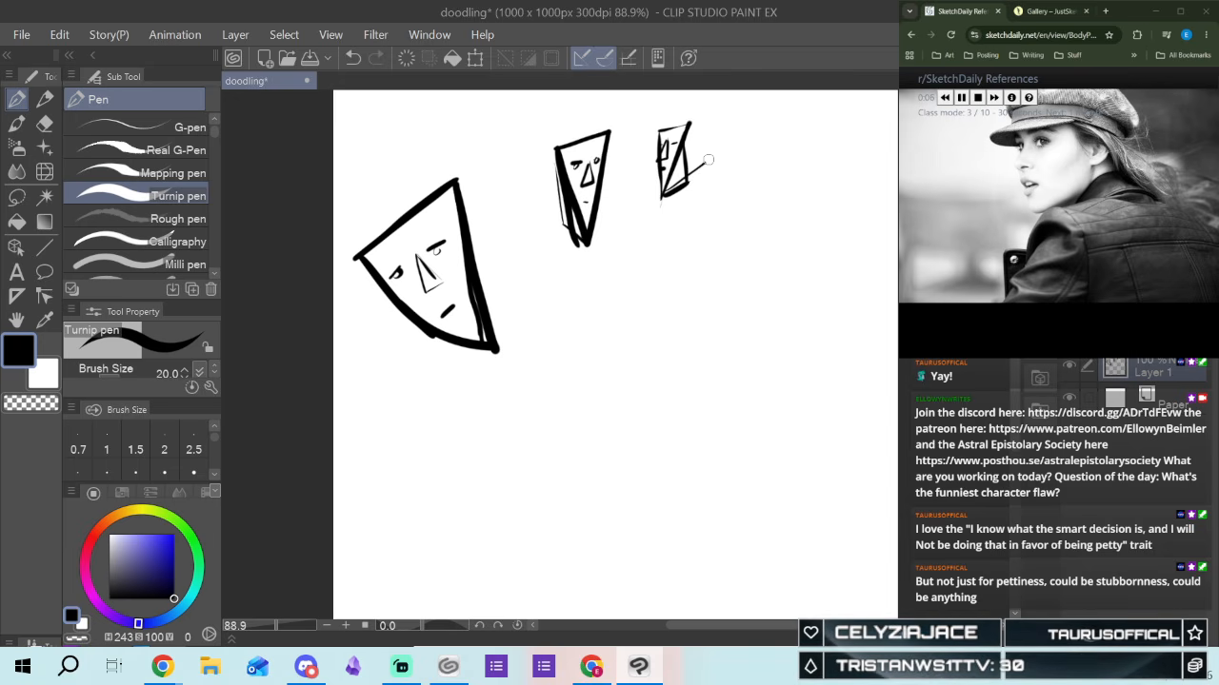
{"action": "left_click_drag", "start_coordinate": [704, 160], "coordinate": [710, 118]}
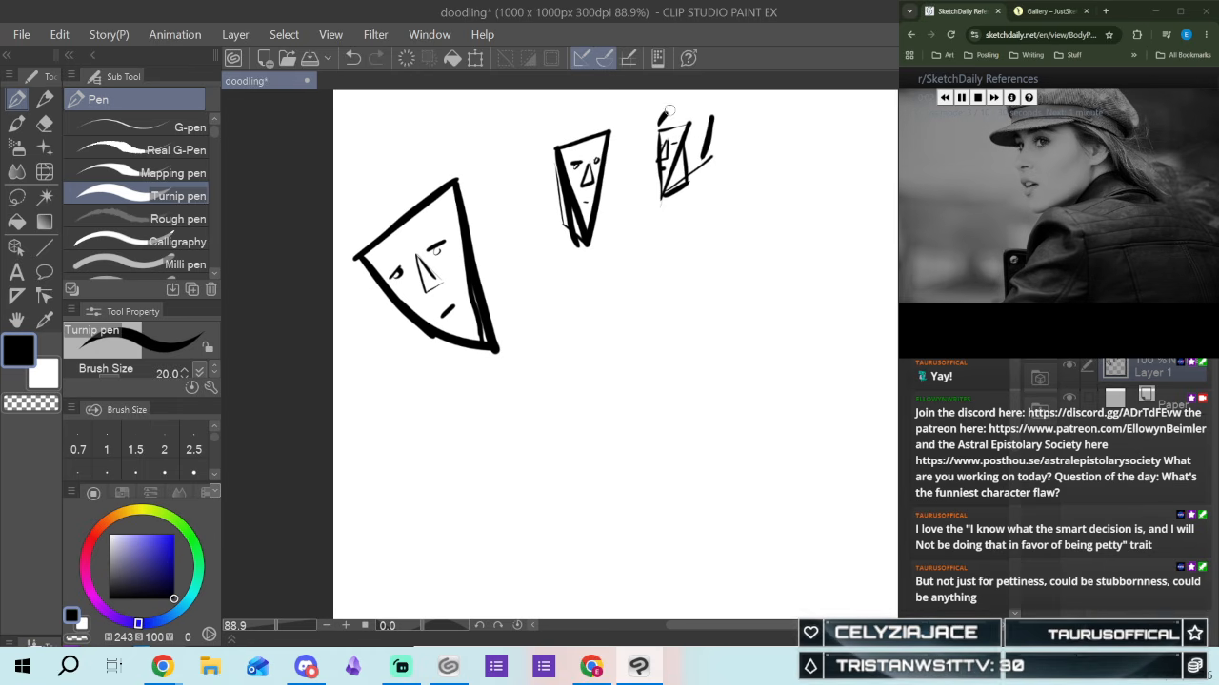
{"action": "left_click_drag", "start_coordinate": [660, 125], "coordinate": [696, 142]}
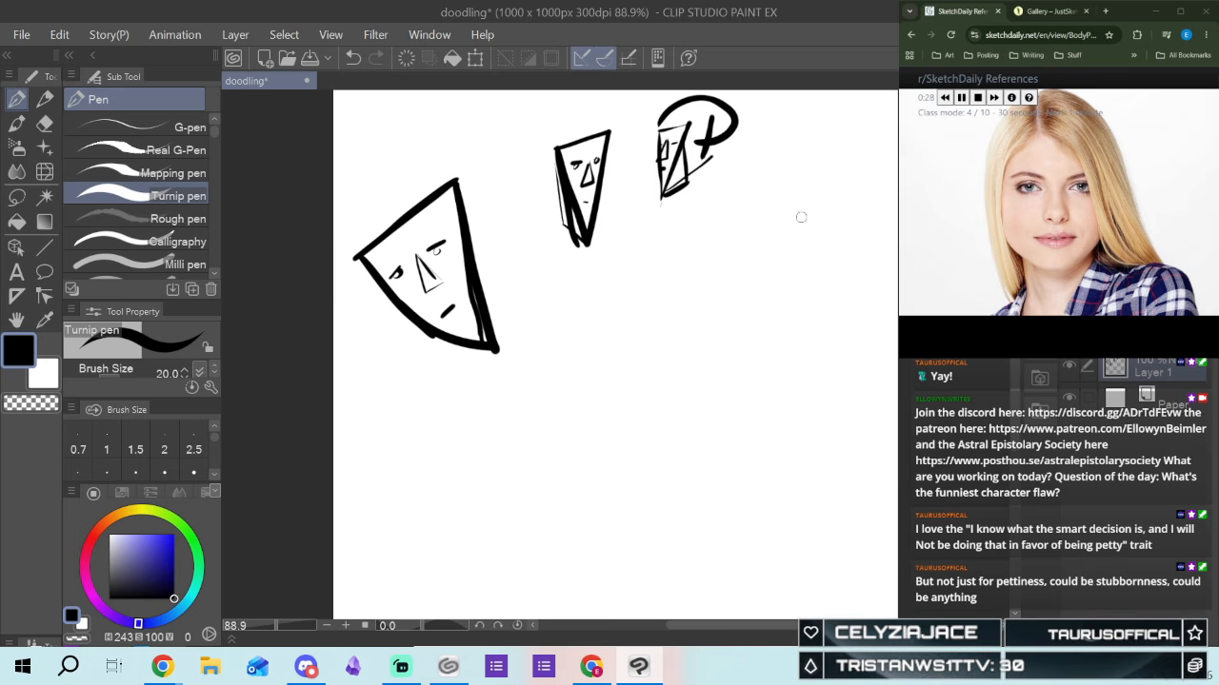
Sketch the front-facing blonde woman's face as a long inverted triangle with eyes and nose near the canvas's upper right
{"action": "mouse_move", "coordinate": [802, 154]}
{"action": "left_mouse_down"}
{"action": "mouse_move", "coordinate": [830, 256]}
{"action": "mouse_move", "coordinate": [854, 145]}
{"action": "mouse_move", "coordinate": [855, 217]}
{"action": "left_mouse_up"}
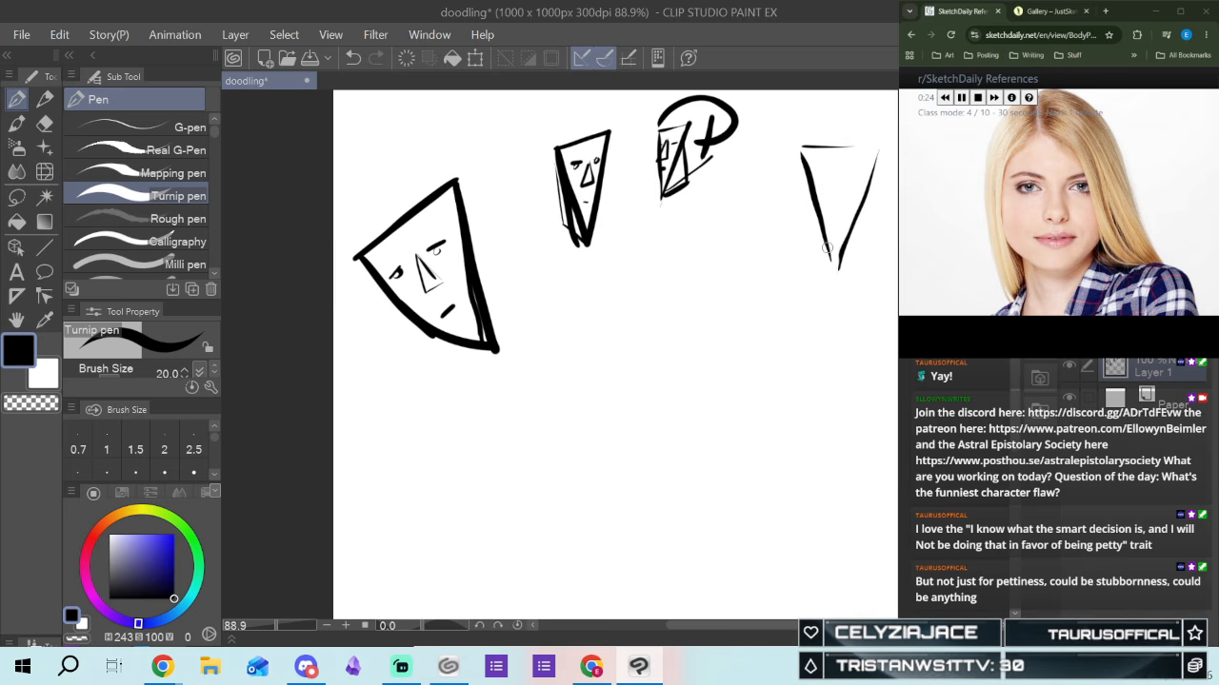
{"action": "left_click_drag", "start_coordinate": [798, 146], "coordinate": [876, 142]}
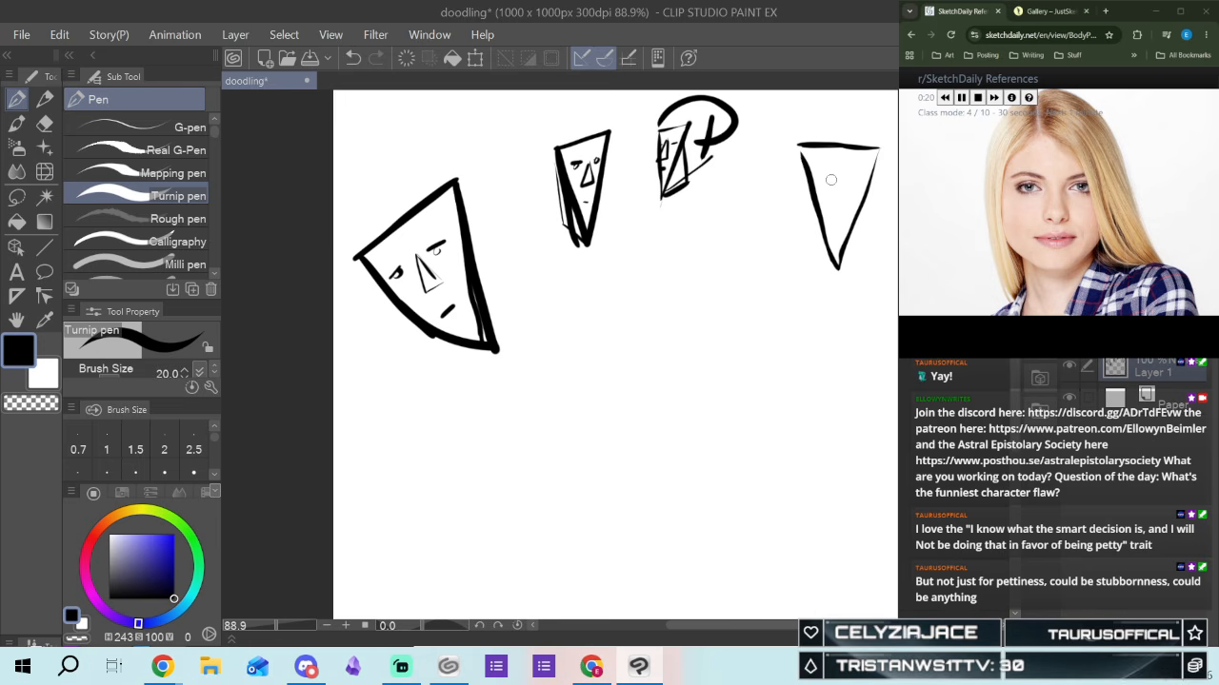
{"action": "left_click_drag", "start_coordinate": [833, 187], "coordinate": [837, 203]}
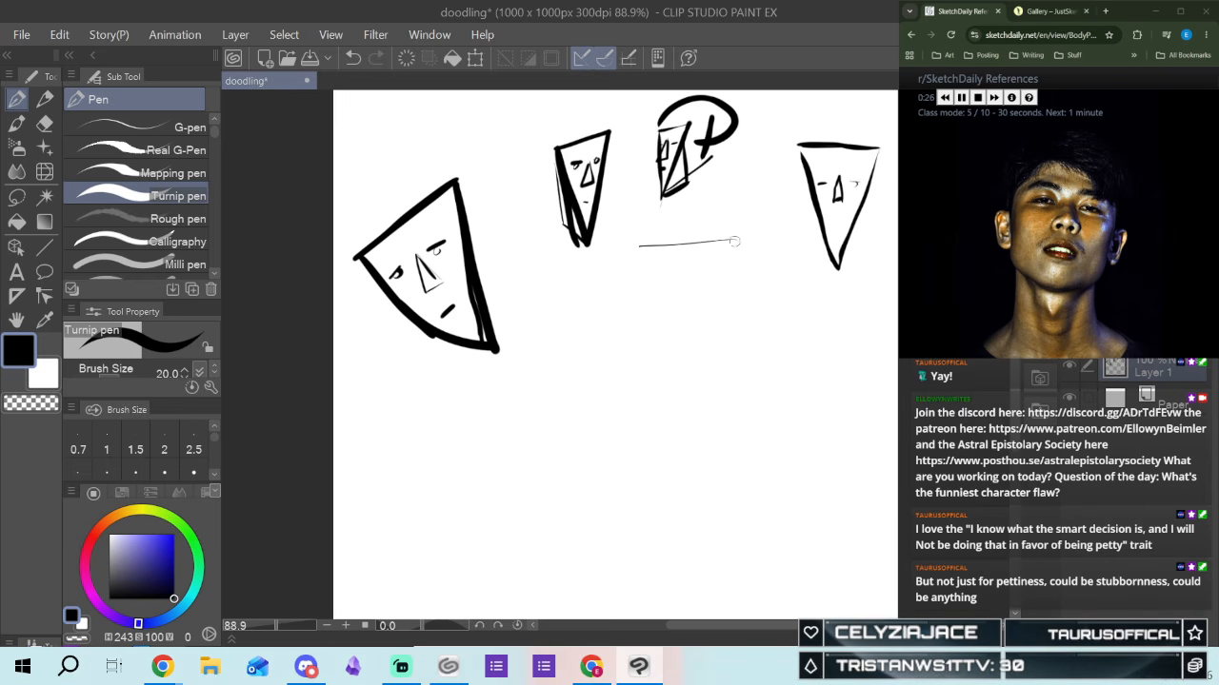
Sketch the dark-lit man's face as a wide inverted triangle with eyes, nose and mouth below the capped head
{"action": "left_click_drag", "start_coordinate": [640, 245], "coordinate": [687, 328]}
{"action": "left_click_drag", "start_coordinate": [736, 241], "coordinate": [687, 329]}
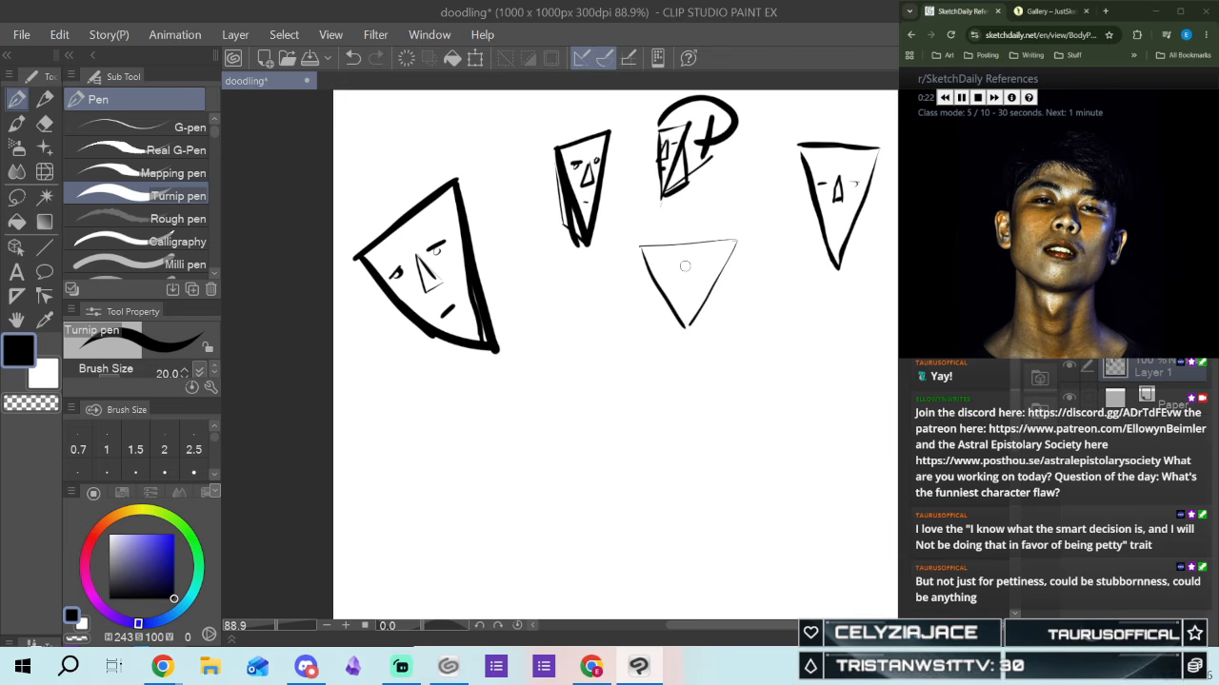
{"action": "left_click_drag", "start_coordinate": [685, 259], "coordinate": [692, 275]}
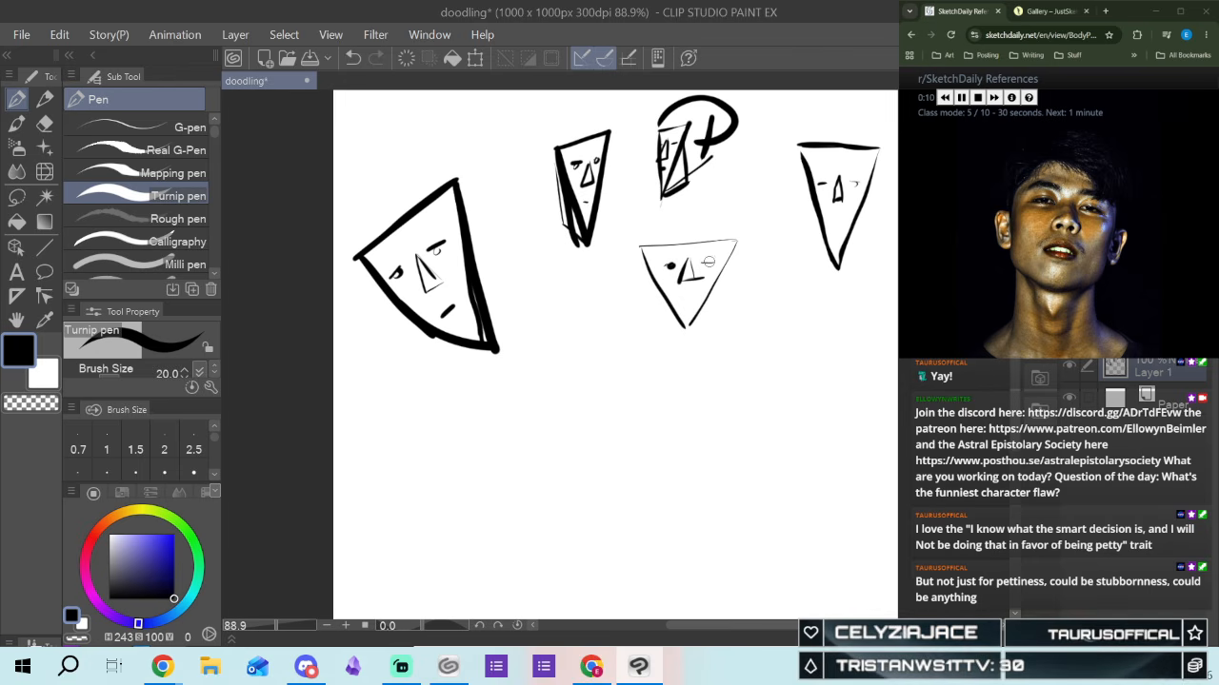
{"action": "left_click", "coordinate": [707, 264]}
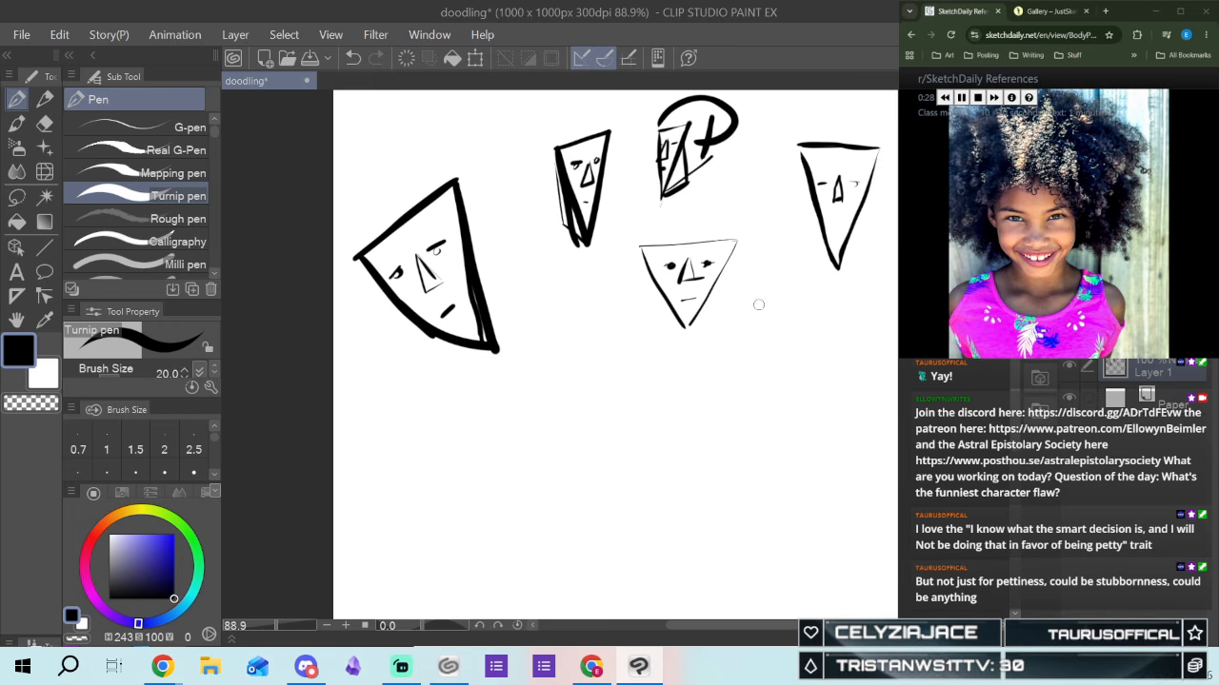
Sketch the smiling curly-haired child's face as a small inverted triangle with eyes, nose and mouth, adding angular cheek planes on both sides
{"action": "left_click_drag", "start_coordinate": [752, 286], "coordinate": [814, 279]}
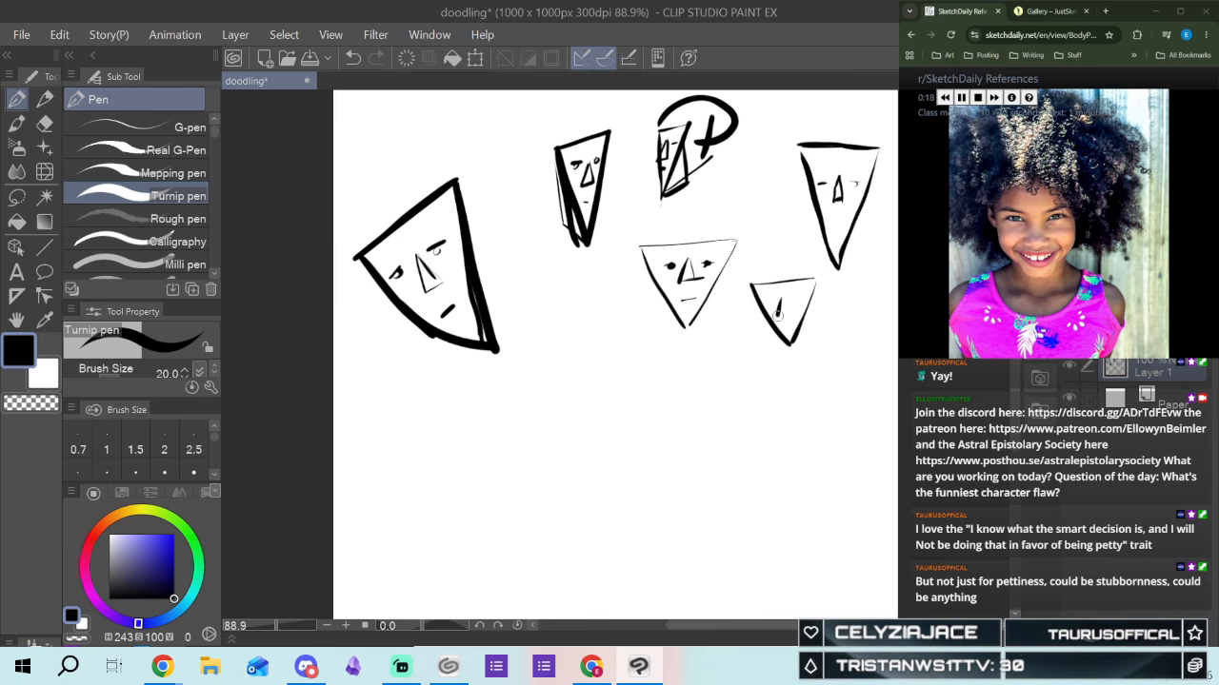
{"action": "left_click_drag", "start_coordinate": [790, 298], "coordinate": [790, 316]}
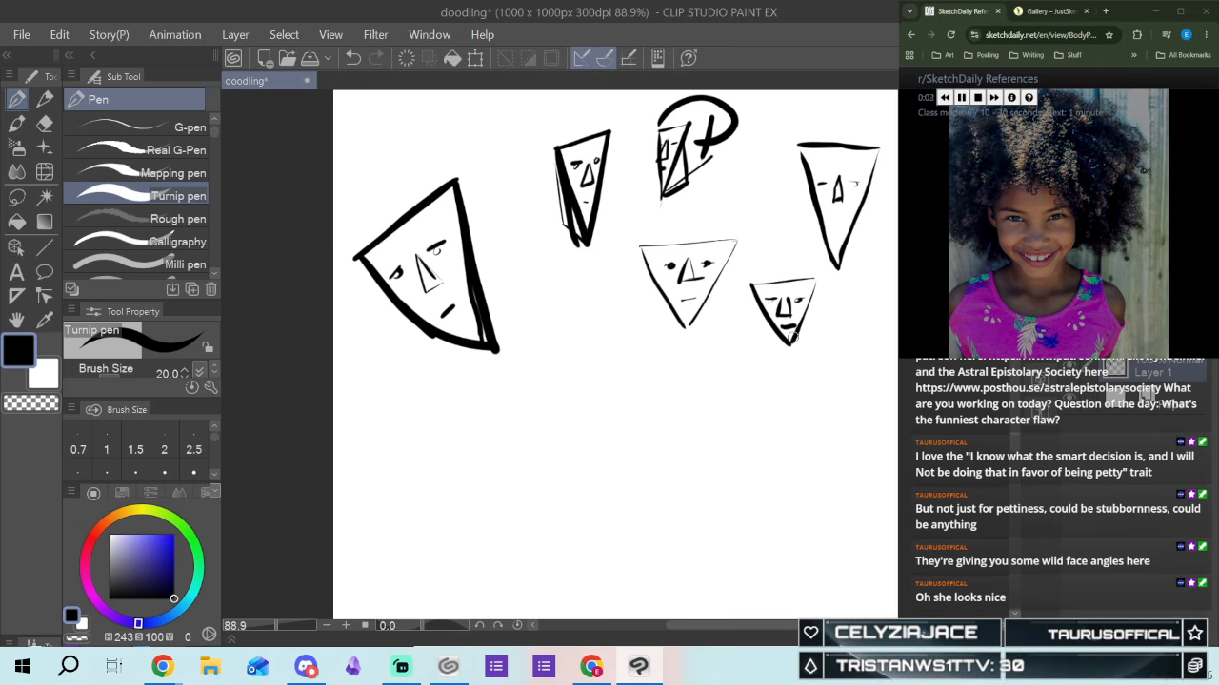
{"action": "left_click_drag", "start_coordinate": [790, 341], "coordinate": [821, 319]}
{"action": "mouse_move", "coordinate": [752, 285]}
{"action": "left_mouse_down"}
{"action": "mouse_move", "coordinate": [754, 318]}
{"action": "mouse_move", "coordinate": [788, 343]}
{"action": "left_mouse_up"}
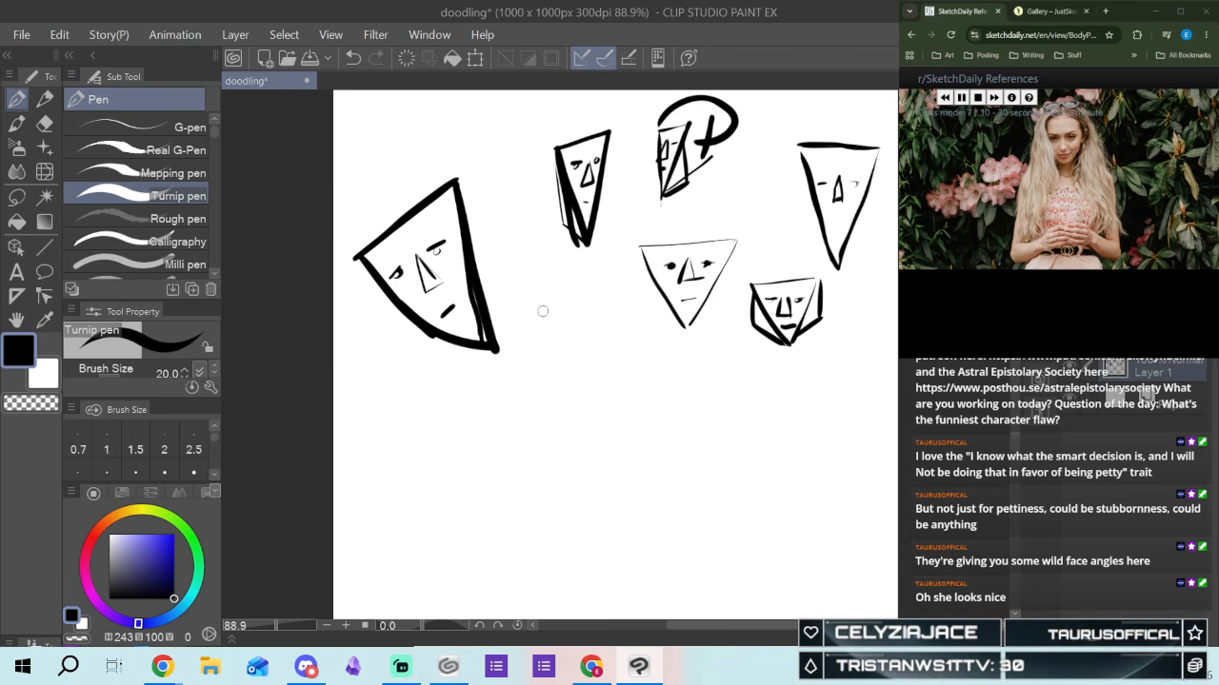
Sketch the long-haired woman among the flowers as a small inverted-triangle face with eyes, nose, mouth and a side plane
{"action": "mouse_move", "coordinate": [530, 305]}
{"action": "left_mouse_down"}
{"action": "mouse_move", "coordinate": [558, 362]}
{"action": "mouse_move", "coordinate": [583, 320]}
{"action": "left_mouse_up"}
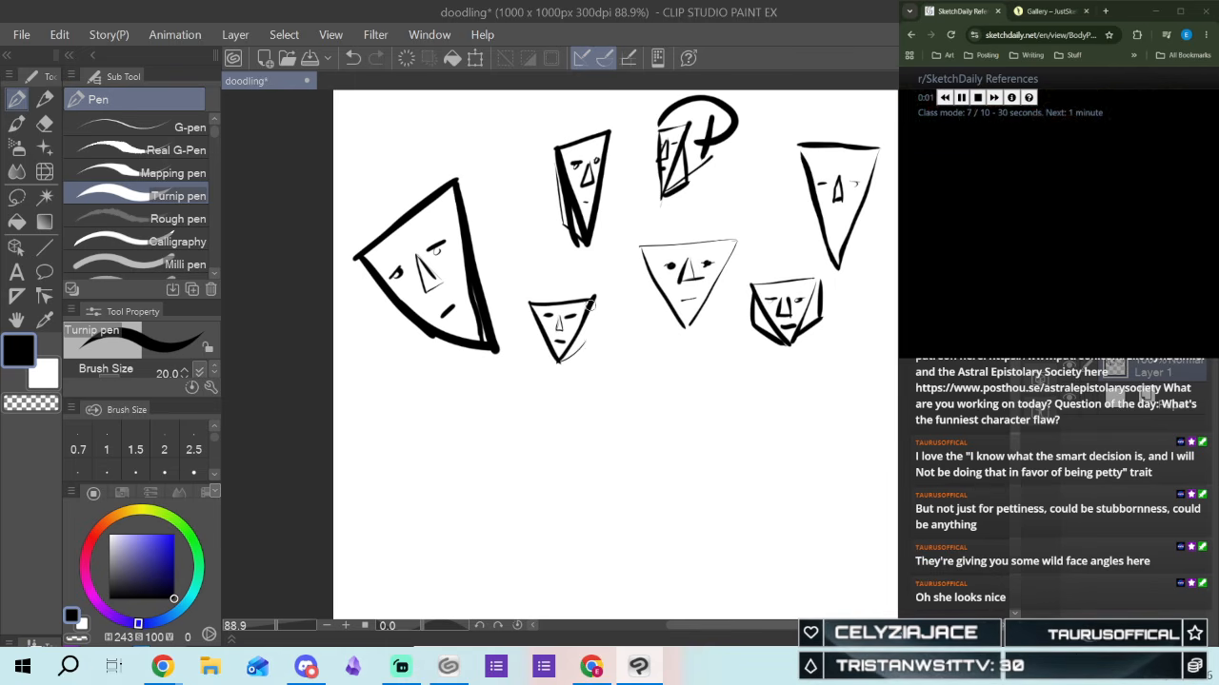
{"action": "left_click_drag", "start_coordinate": [594, 301], "coordinate": [581, 350]}
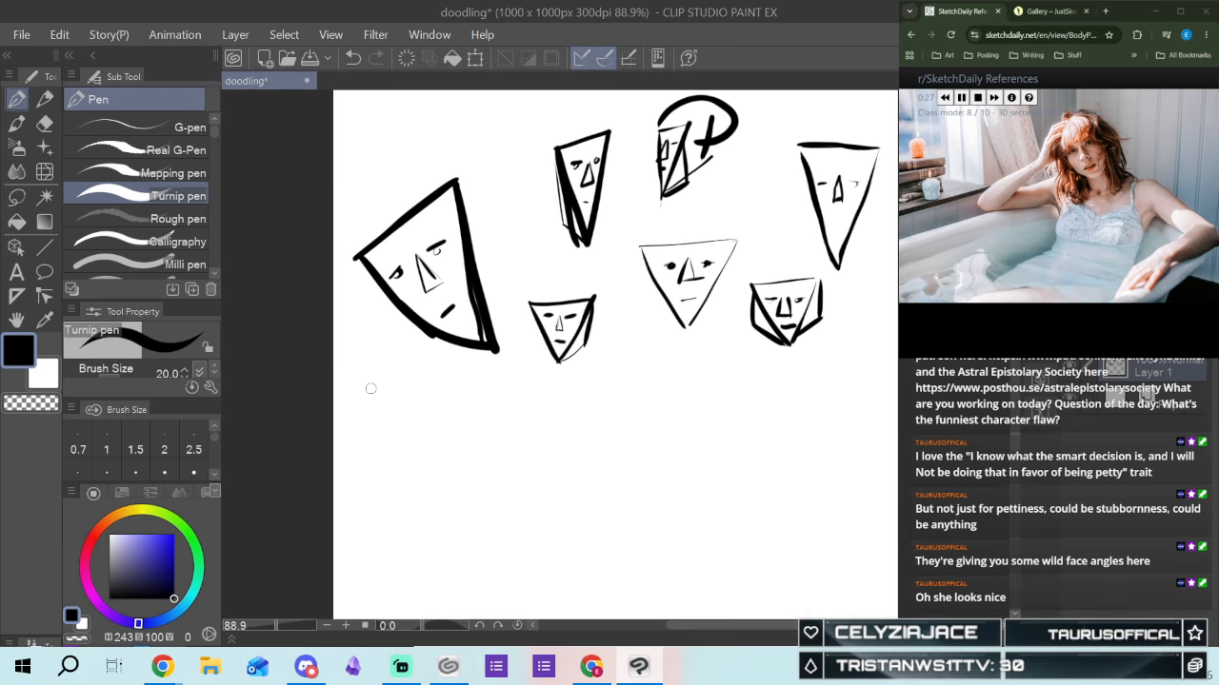
Sketch the tilted head of the woman in the bathtub as a small triangle with eyes, nose, mouth and jaw plane below the first head
{"action": "left_click_drag", "start_coordinate": [347, 396], "coordinate": [405, 448]}
{"action": "left_click_drag", "start_coordinate": [401, 373], "coordinate": [407, 447]}
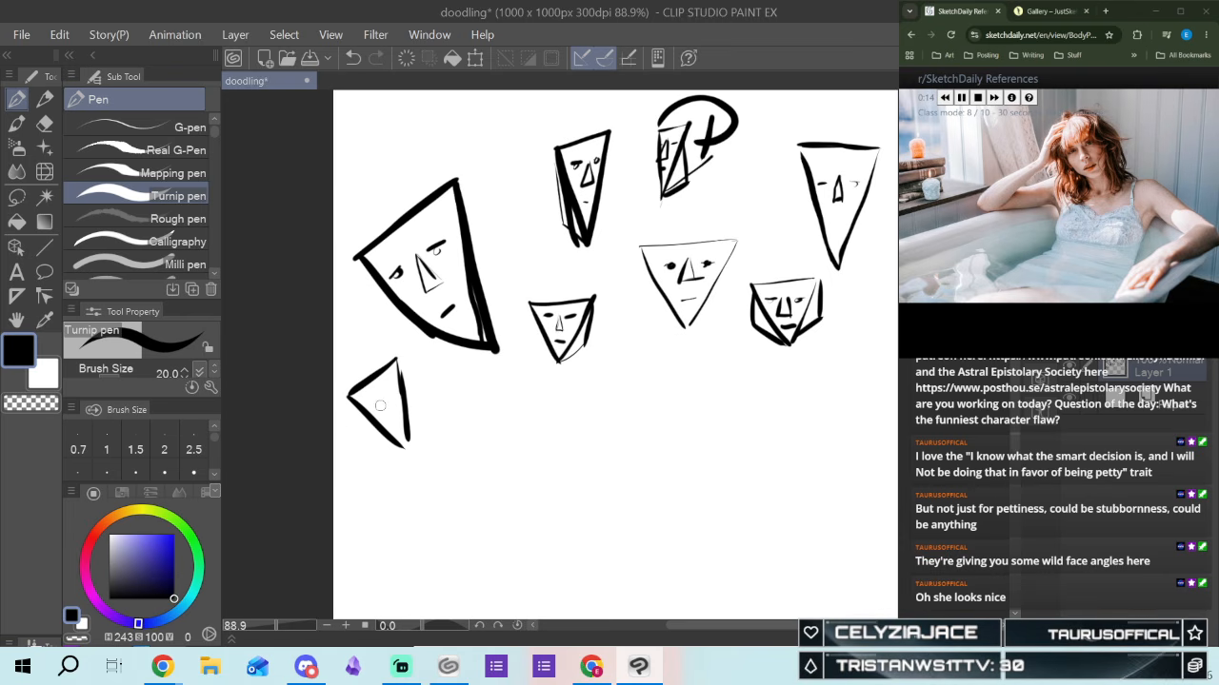
{"action": "left_click_drag", "start_coordinate": [380, 390], "coordinate": [388, 407]}
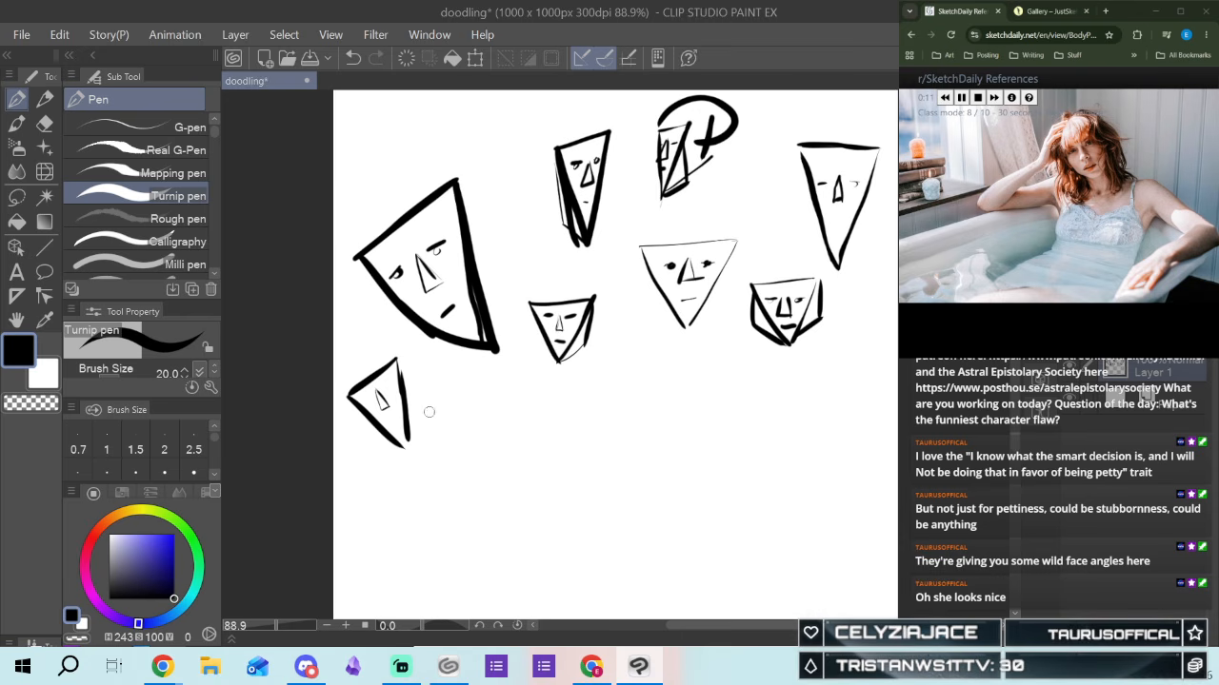
{"action": "left_click_drag", "start_coordinate": [391, 441], "coordinate": [390, 411]}
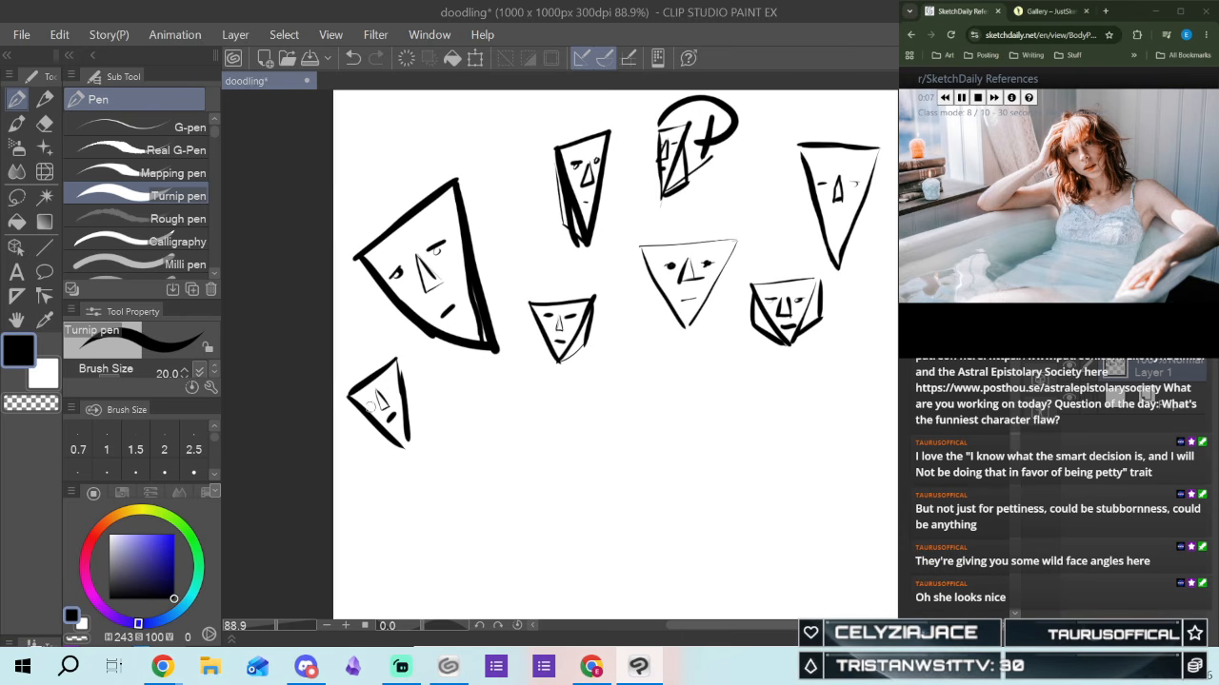
{"action": "left_click_drag", "start_coordinate": [380, 387], "coordinate": [388, 394]}
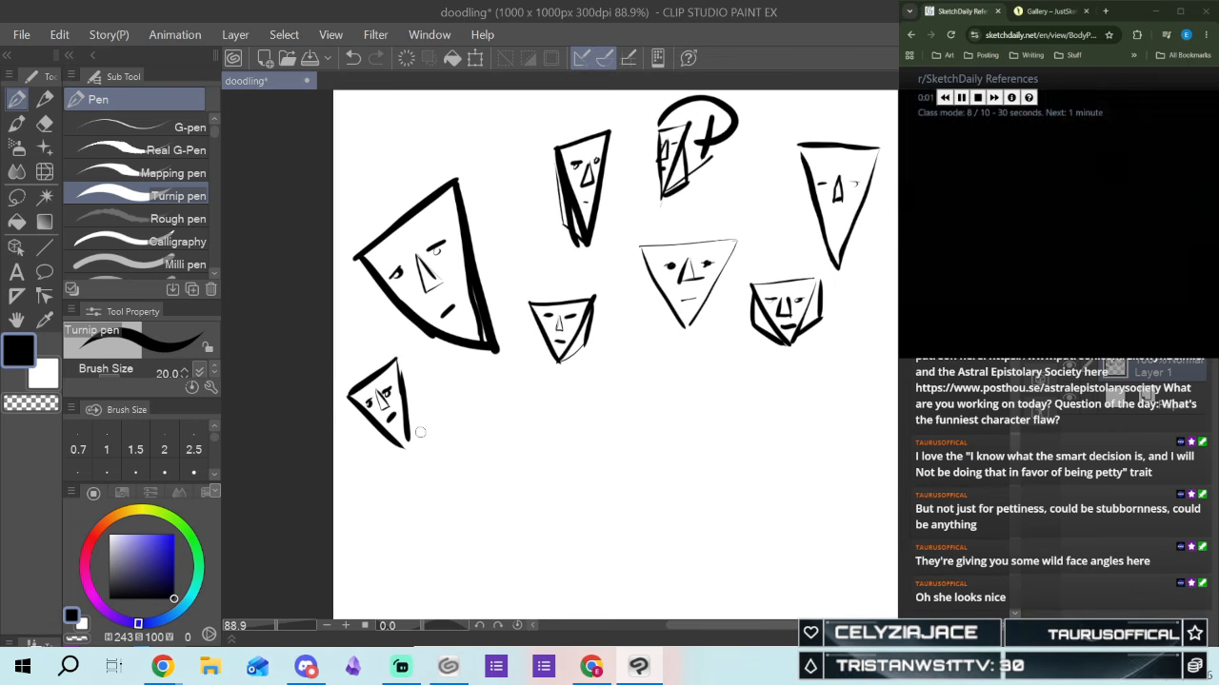
{"action": "left_click_drag", "start_coordinate": [352, 404], "coordinate": [402, 444]}
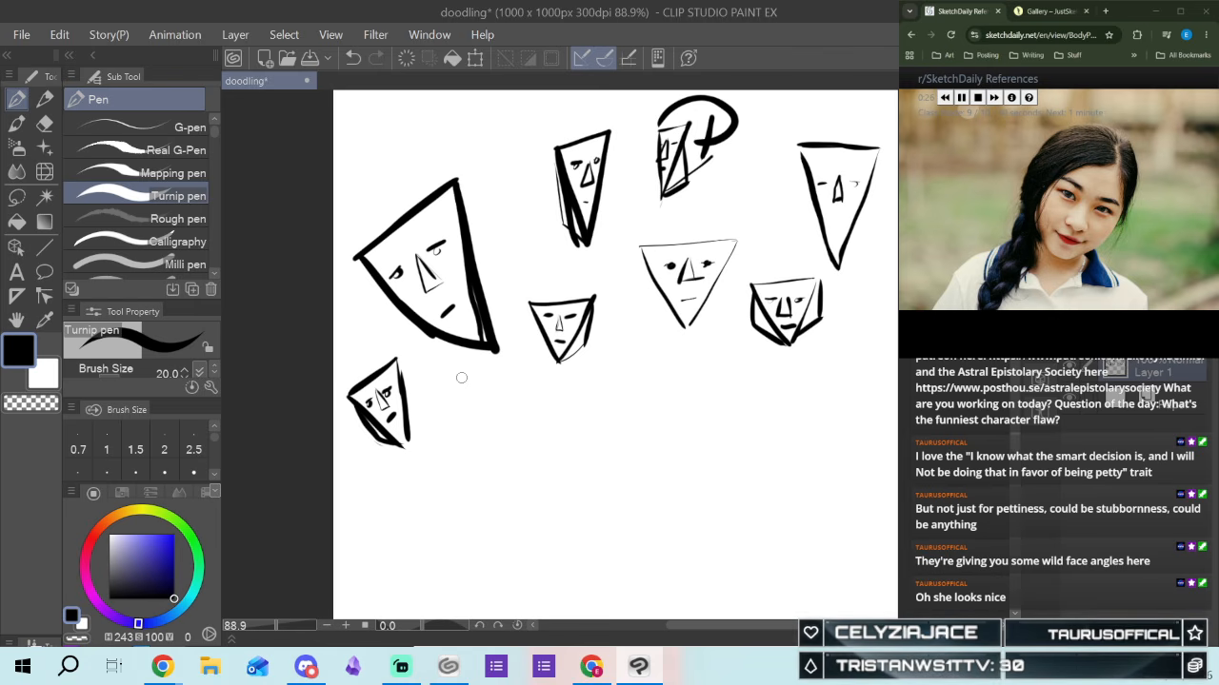
Sketch the dark-haired woman with the braid as a tilted triangular face with eyes and nose, adding angular side planes on both sides
{"action": "mouse_move", "coordinate": [449, 370]}
{"action": "left_mouse_down"}
{"action": "mouse_move", "coordinate": [540, 392]}
{"action": "mouse_move", "coordinate": [452, 377]}
{"action": "mouse_move", "coordinate": [453, 448]}
{"action": "left_mouse_up"}
{"action": "mouse_move", "coordinate": [451, 369]}
{"action": "left_mouse_down"}
{"action": "mouse_move", "coordinate": [461, 470]}
{"action": "mouse_move", "coordinate": [541, 390]}
{"action": "left_mouse_up"}
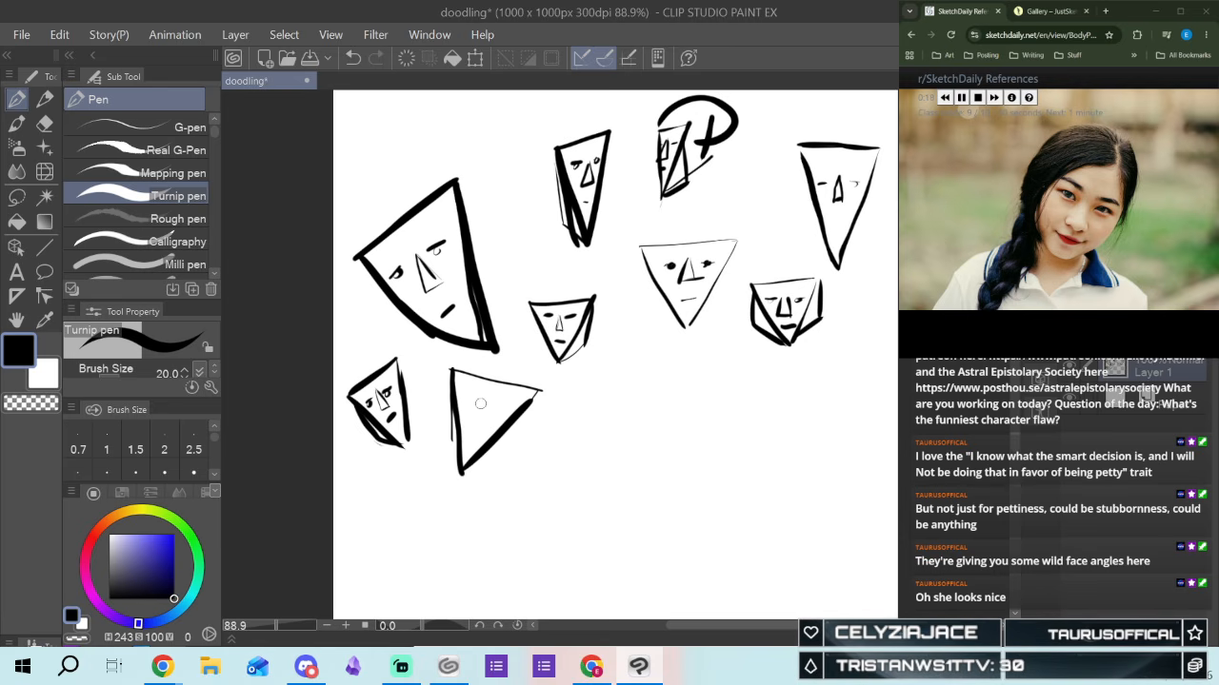
{"action": "mouse_move", "coordinate": [482, 404]}
{"action": "left_mouse_down"}
{"action": "mouse_move", "coordinate": [473, 426]}
{"action": "mouse_move", "coordinate": [491, 428]}
{"action": "mouse_move", "coordinate": [483, 398]}
{"action": "left_mouse_up"}
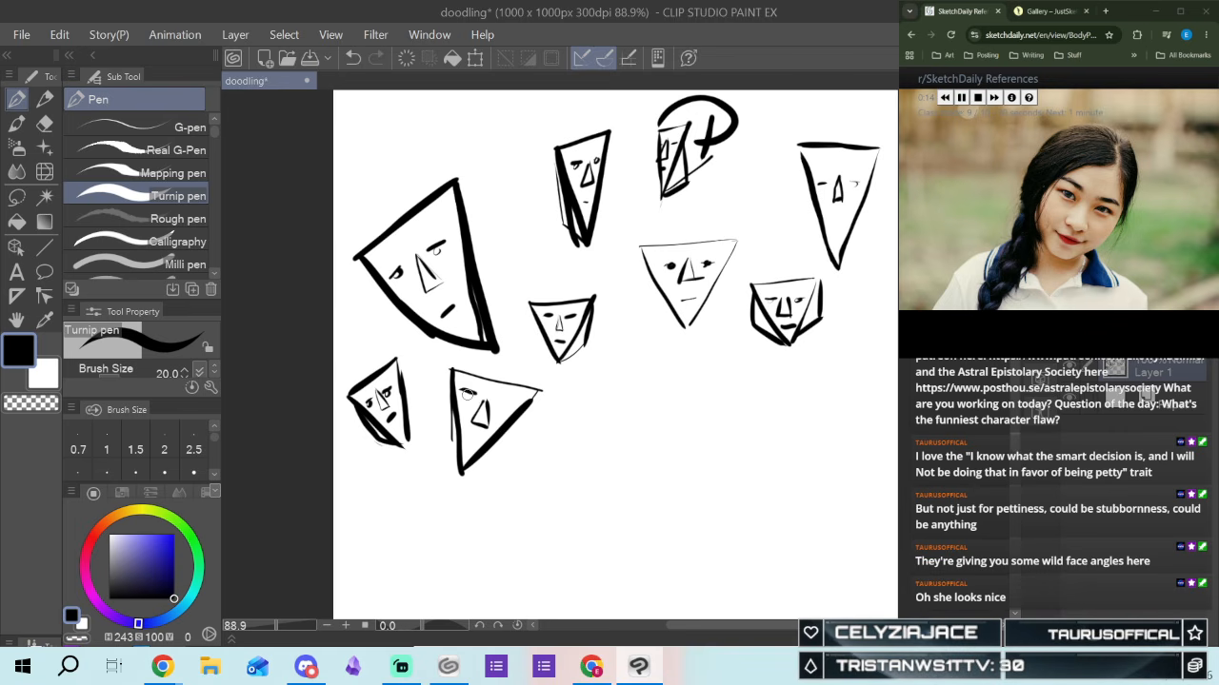
{"action": "left_click_drag", "start_coordinate": [501, 402], "coordinate": [522, 411]}
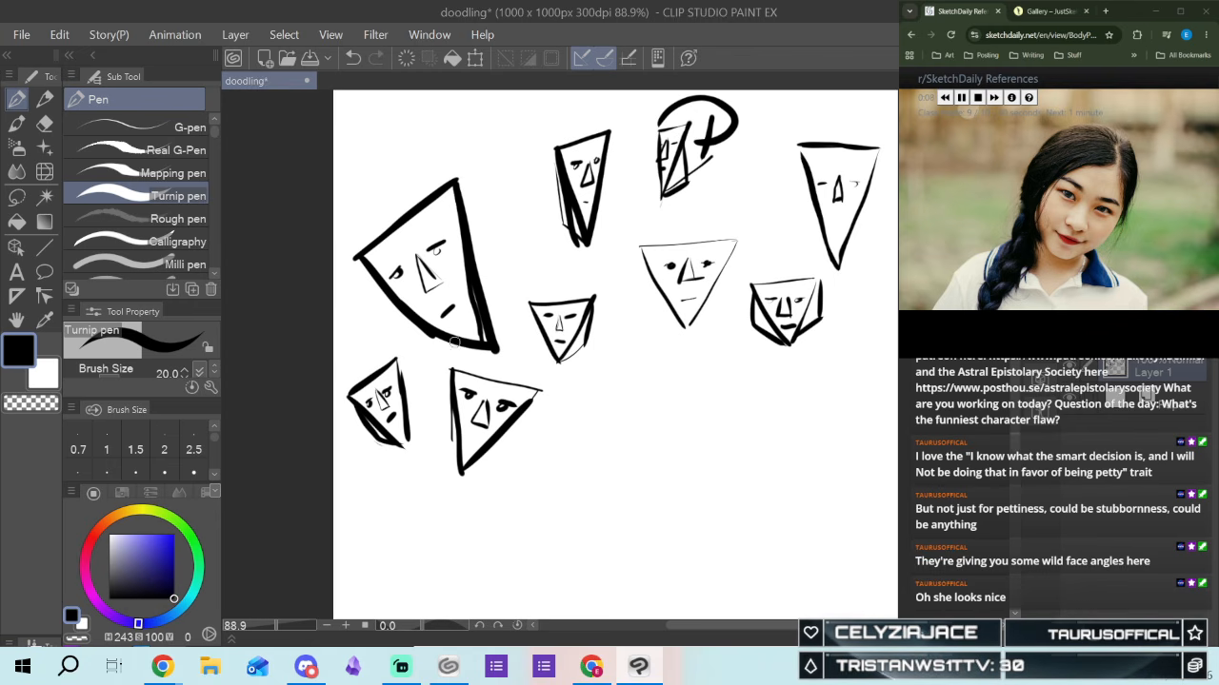
{"action": "left_click_drag", "start_coordinate": [438, 419], "coordinate": [461, 474]}
{"action": "left_click_drag", "start_coordinate": [451, 365], "coordinate": [434, 434]}
{"action": "left_click_drag", "start_coordinate": [476, 476], "coordinate": [508, 455]}
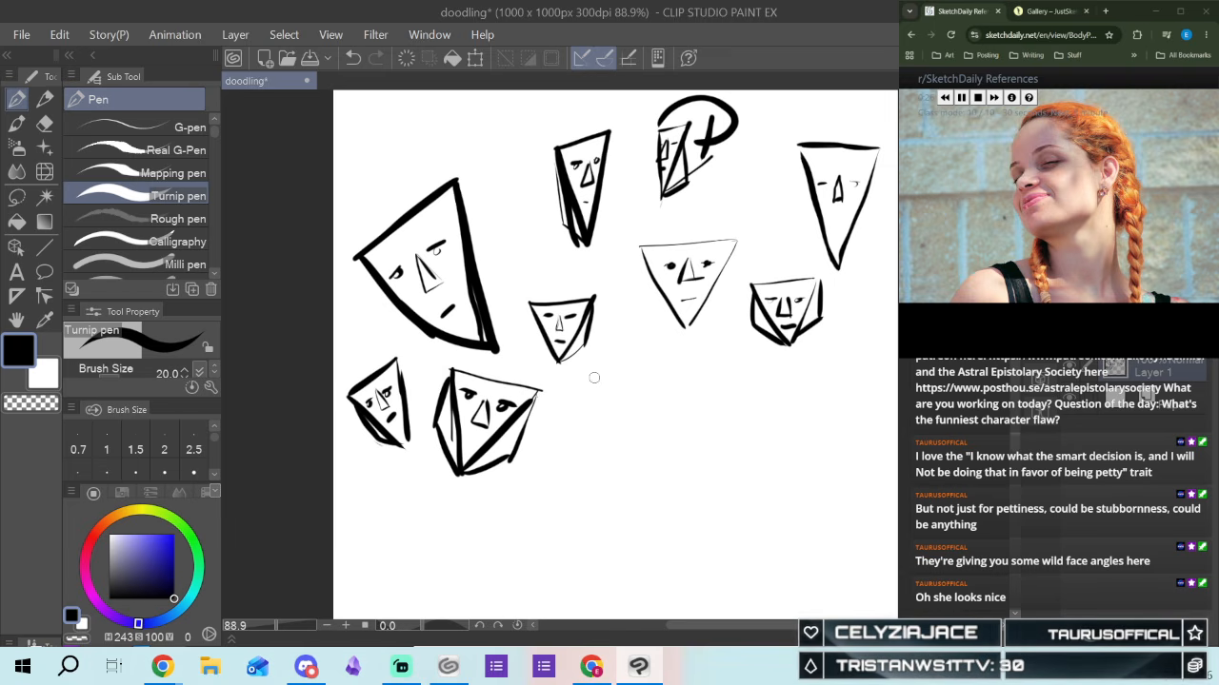
Sketch the red-haired woman's turned face as a narrow inverted triangle with eyes, nose and mouth, adding a jaw and side plane
{"action": "left_click_drag", "start_coordinate": [581, 392], "coordinate": [642, 357]}
{"action": "left_click_drag", "start_coordinate": [581, 388], "coordinate": [618, 476]}
{"action": "left_click_drag", "start_coordinate": [641, 358], "coordinate": [621, 476]}
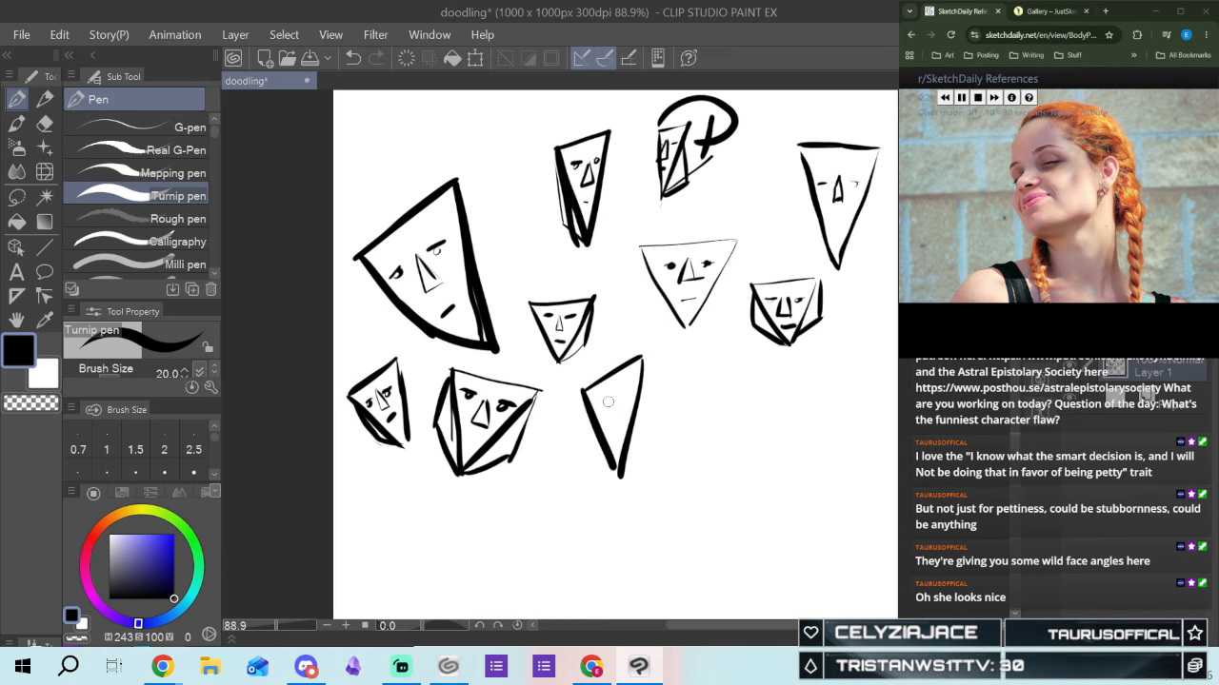
{"action": "left_click_drag", "start_coordinate": [609, 398], "coordinate": [602, 424]}
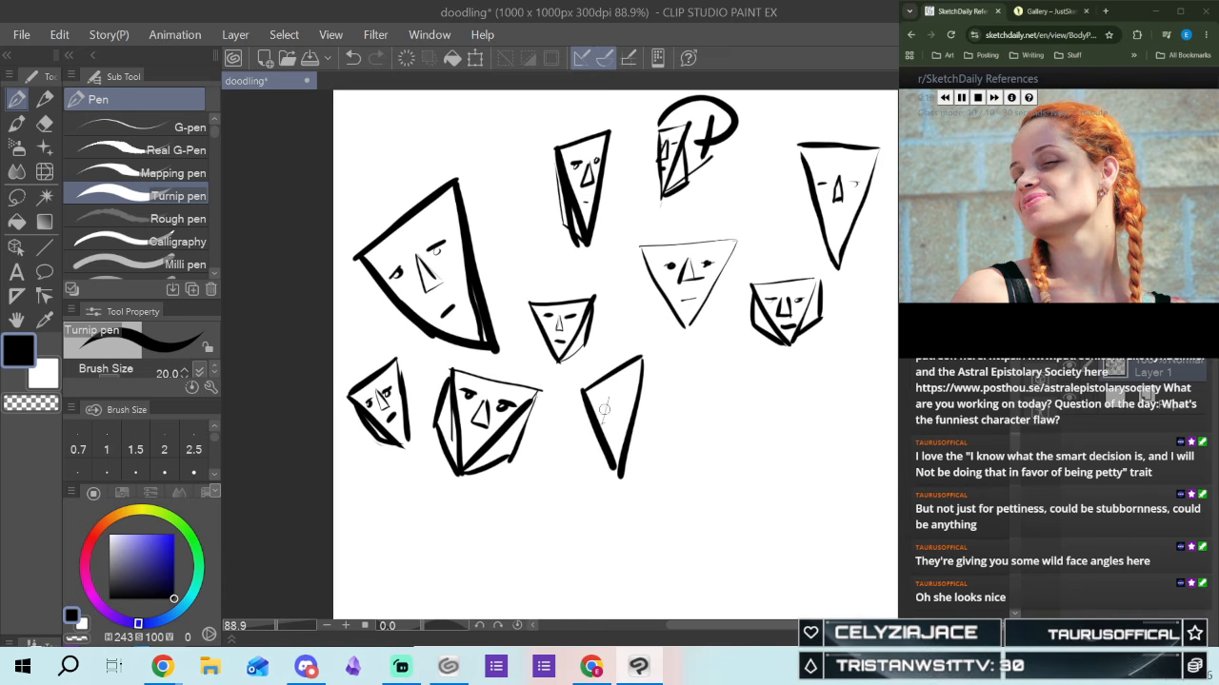
{"action": "mouse_move", "coordinate": [611, 393]}
{"action": "left_mouse_down"}
{"action": "mouse_move", "coordinate": [601, 427]}
{"action": "mouse_move", "coordinate": [620, 420]}
{"action": "left_mouse_up"}
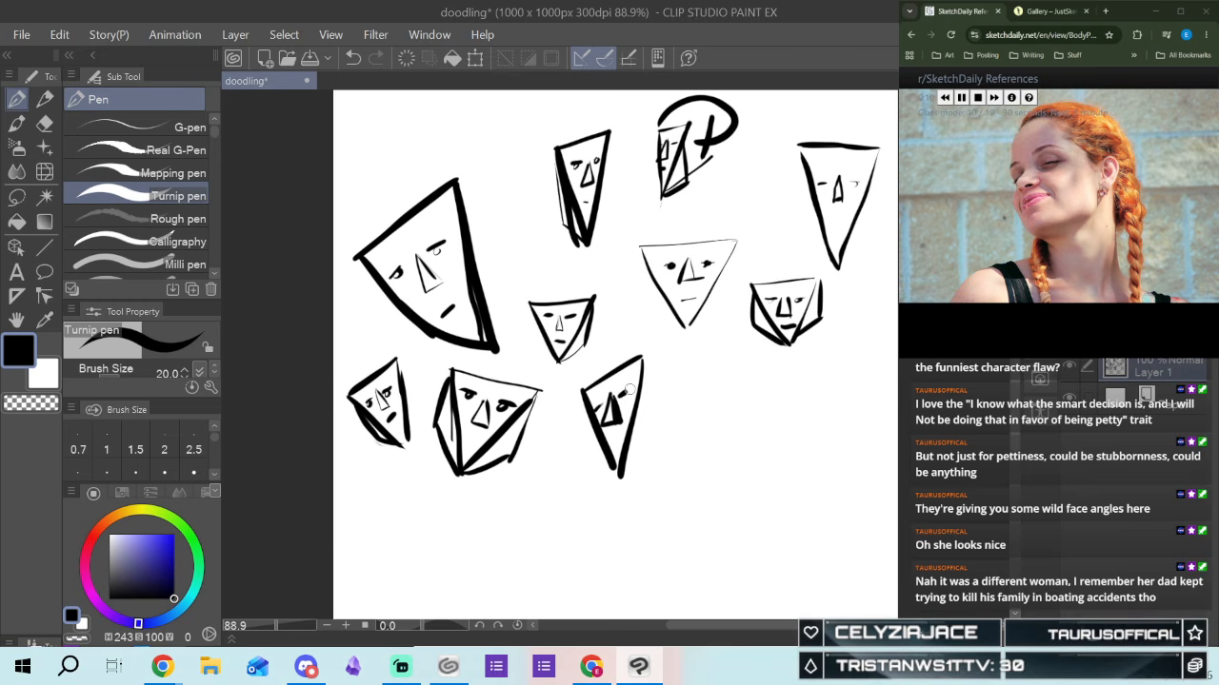
{"action": "left_click_drag", "start_coordinate": [619, 433], "coordinate": [607, 441]}
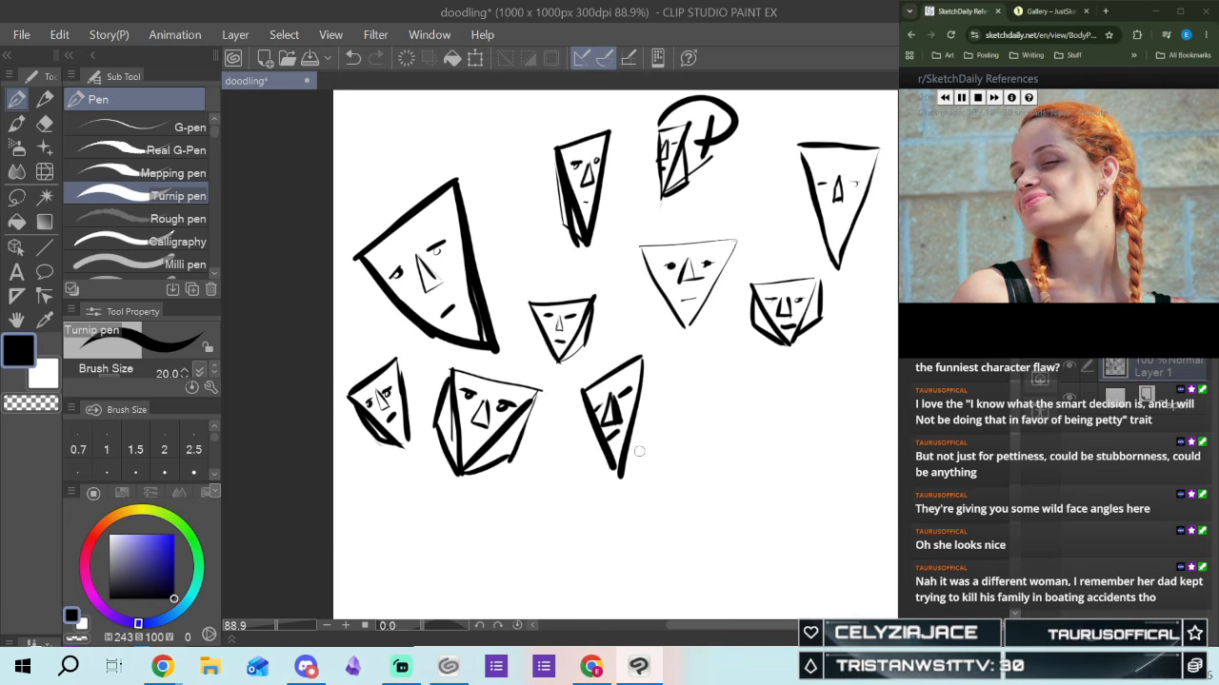
{"action": "left_click_drag", "start_coordinate": [620, 475], "coordinate": [655, 440]}
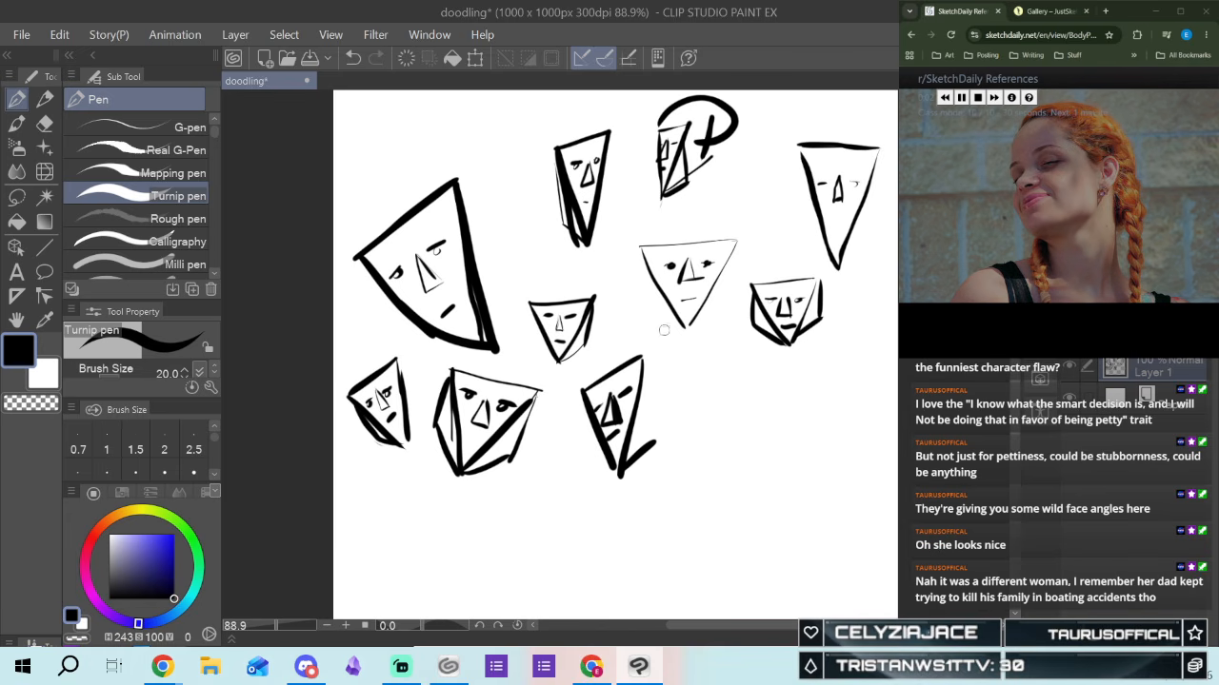
{"action": "left_click_drag", "start_coordinate": [651, 368], "coordinate": [657, 445]}
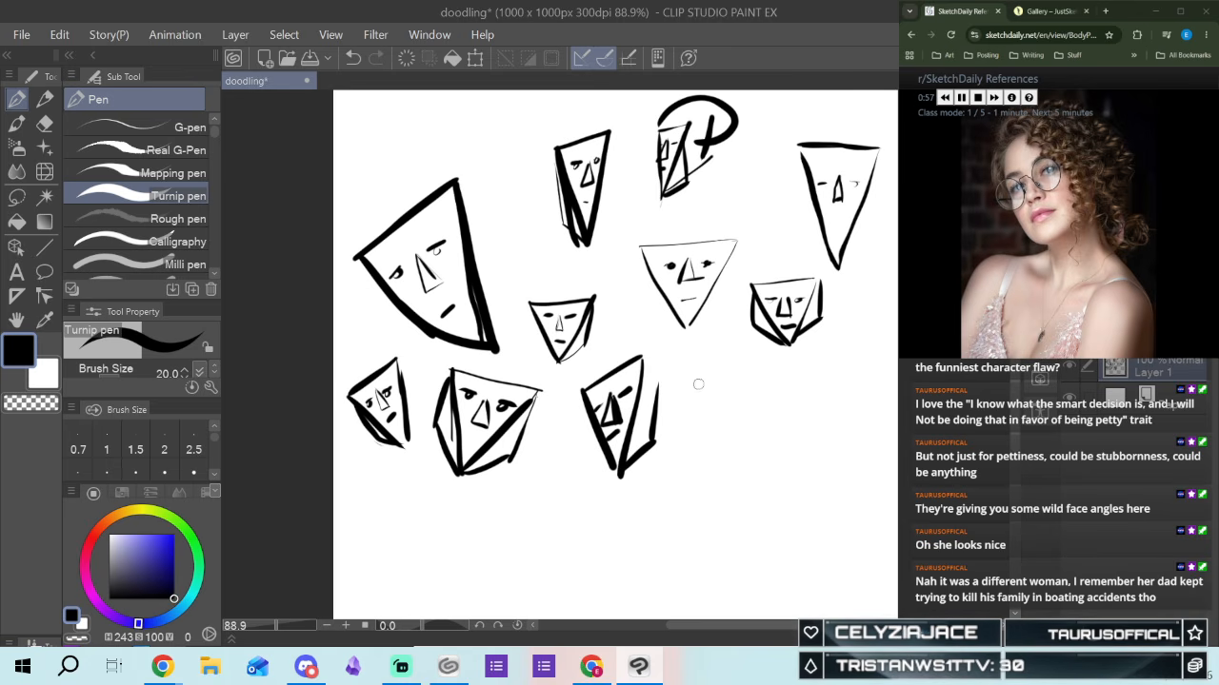
Outline the curly-haired woman with glasses as a narrow tilted triangle beside the red-haired woman's head, and add her eyes and nose
{"action": "left_click_drag", "start_coordinate": [684, 366], "coordinate": [726, 442]}
{"action": "left_click_drag", "start_coordinate": [736, 359], "coordinate": [734, 455]}
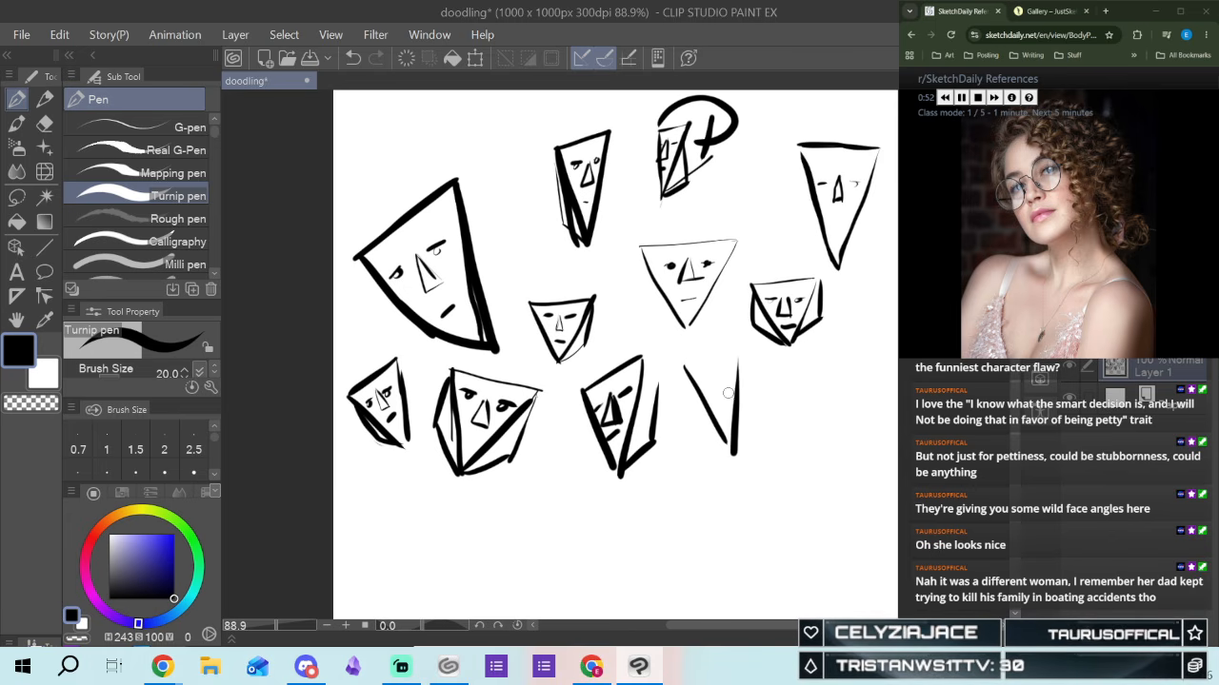
{"action": "left_click_drag", "start_coordinate": [686, 366], "coordinate": [735, 377]}
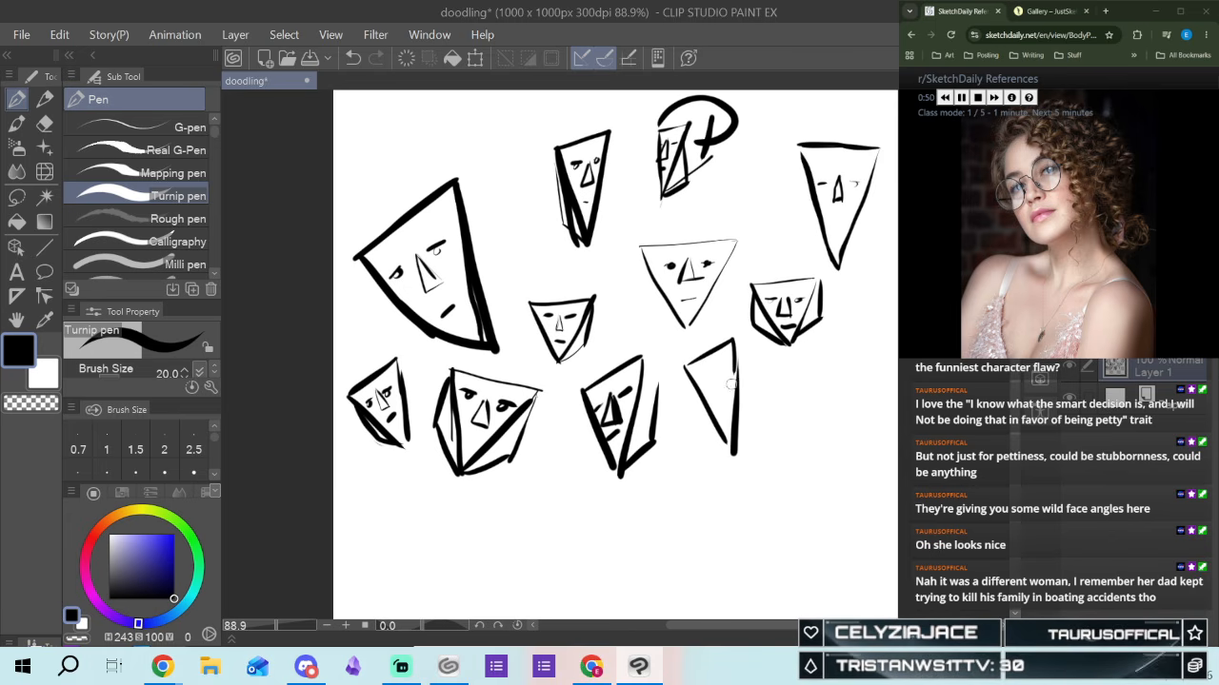
{"action": "mouse_move", "coordinate": [708, 378]}
{"action": "left_mouse_down"}
{"action": "mouse_move", "coordinate": [713, 396]}
{"action": "mouse_move", "coordinate": [725, 394]}
{"action": "left_mouse_up"}
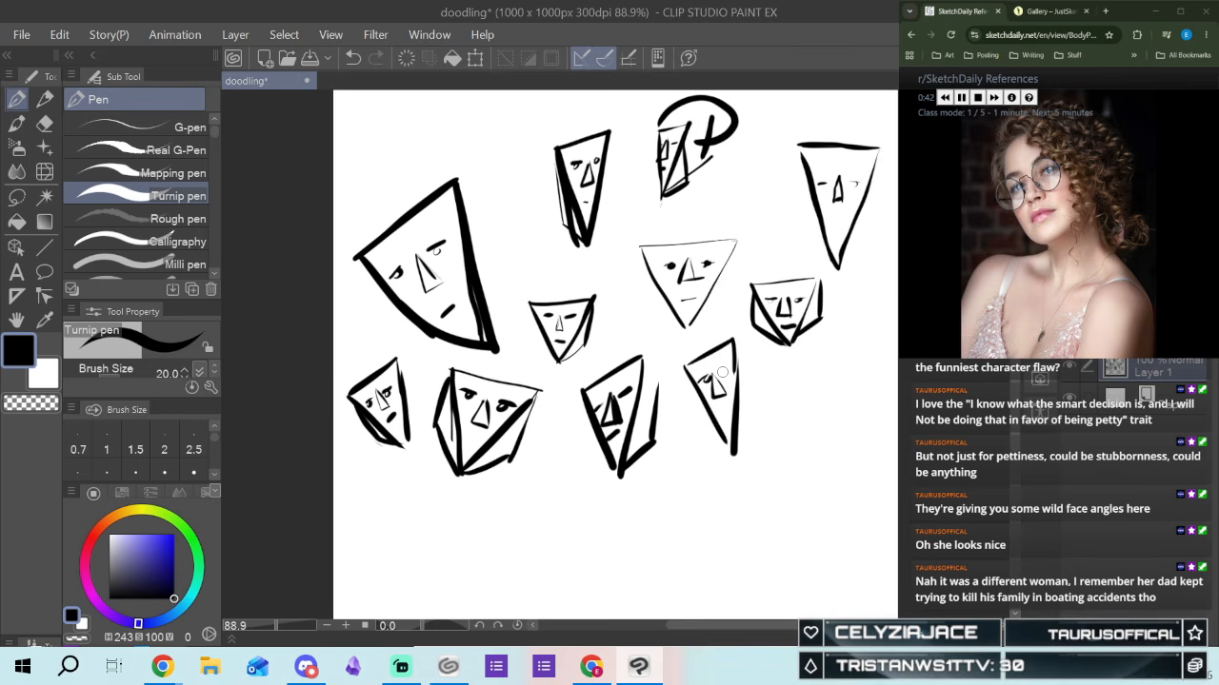
{"action": "left_click_drag", "start_coordinate": [731, 366], "coordinate": [722, 371]}
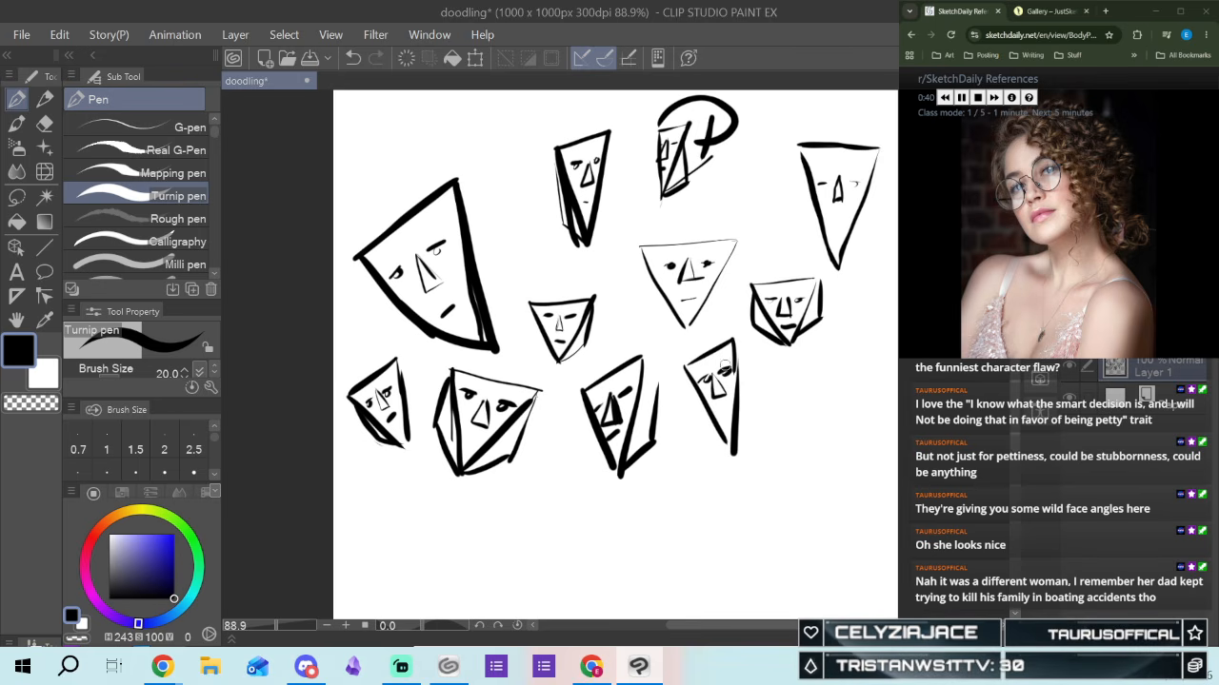
Complete the curly-haired woman's head with cheek and jaw planes on both sides, a rounded skull arc above and a mouth
{"action": "left_click_drag", "start_coordinate": [694, 407], "coordinate": [728, 453]}
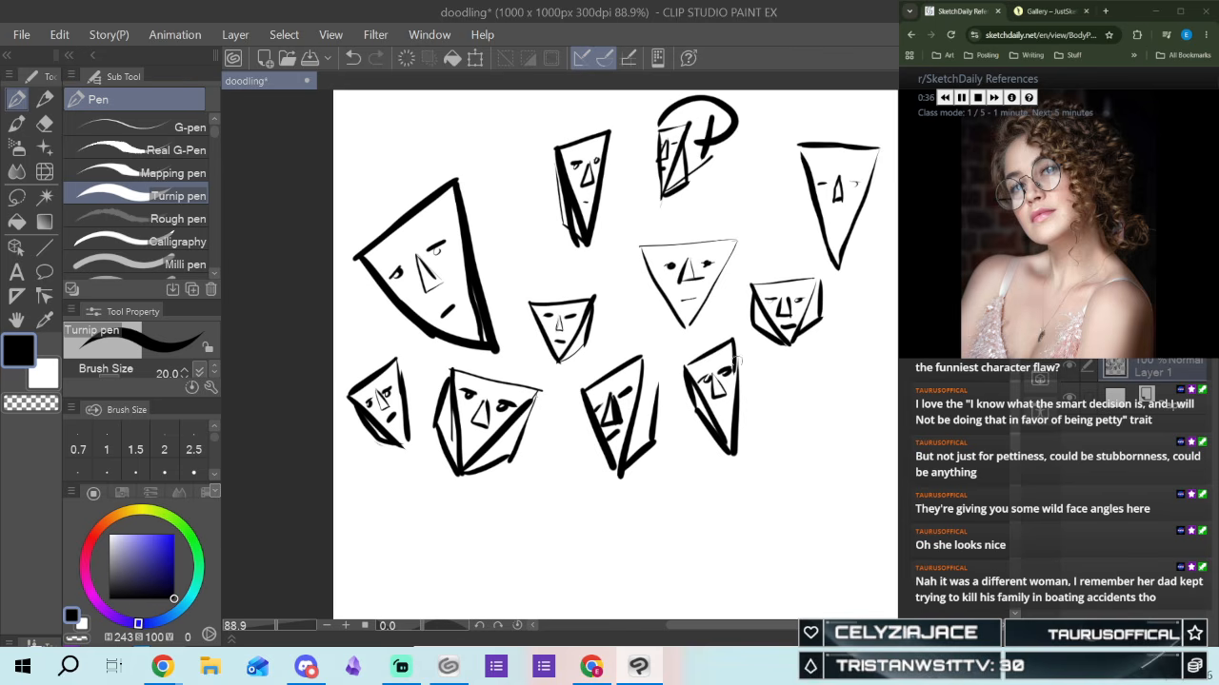
{"action": "mouse_move", "coordinate": [731, 455]}
{"action": "left_mouse_down"}
{"action": "mouse_move", "coordinate": [773, 390]}
{"action": "mouse_move", "coordinate": [752, 426]}
{"action": "mouse_move", "coordinate": [771, 401]}
{"action": "left_mouse_up"}
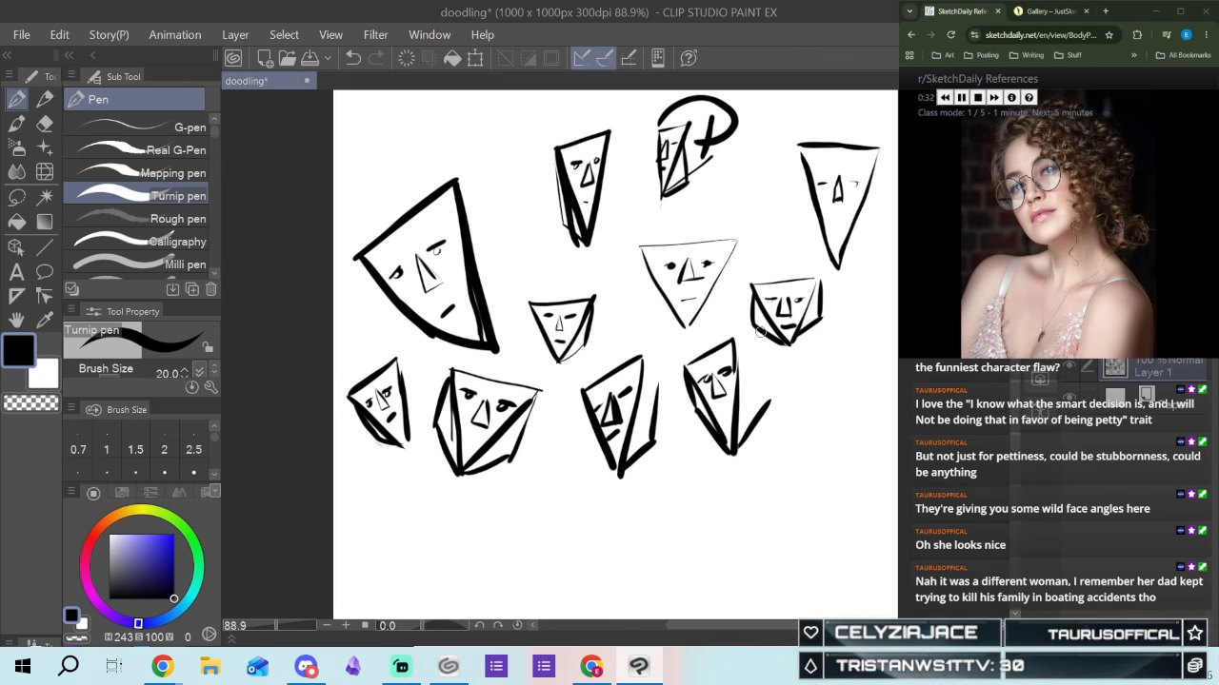
{"action": "left_click_drag", "start_coordinate": [752, 351], "coordinate": [771, 406]}
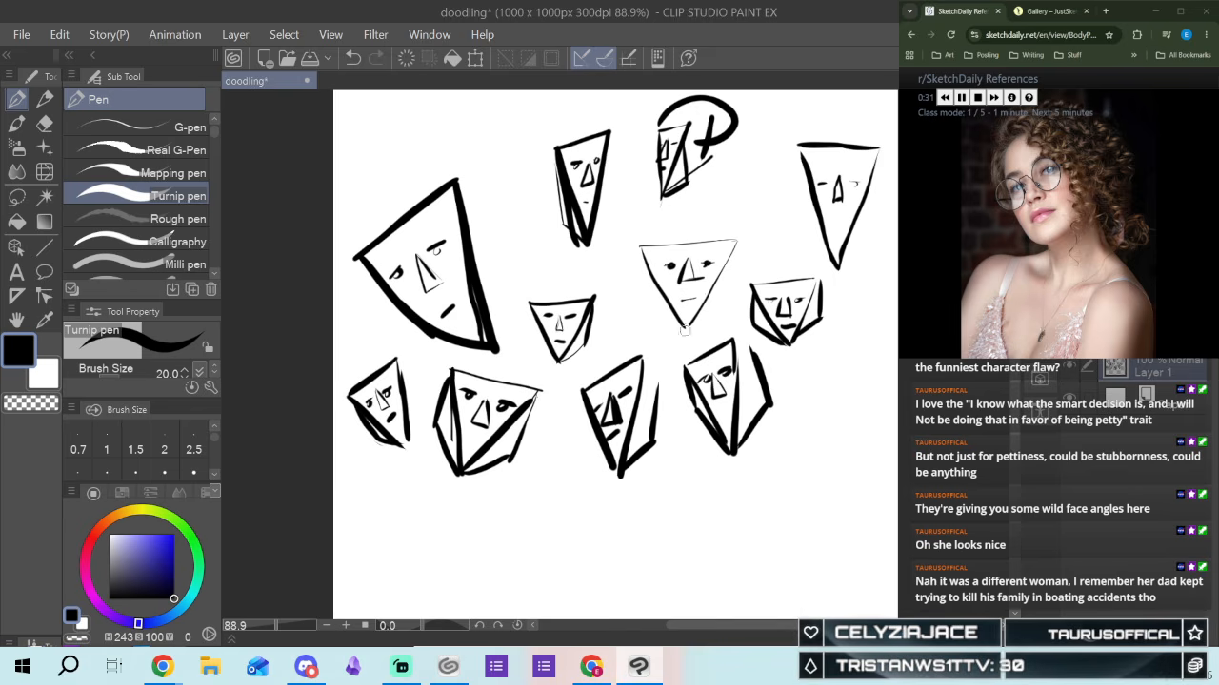
{"action": "left_click_drag", "start_coordinate": [686, 360], "coordinate": [758, 354]}
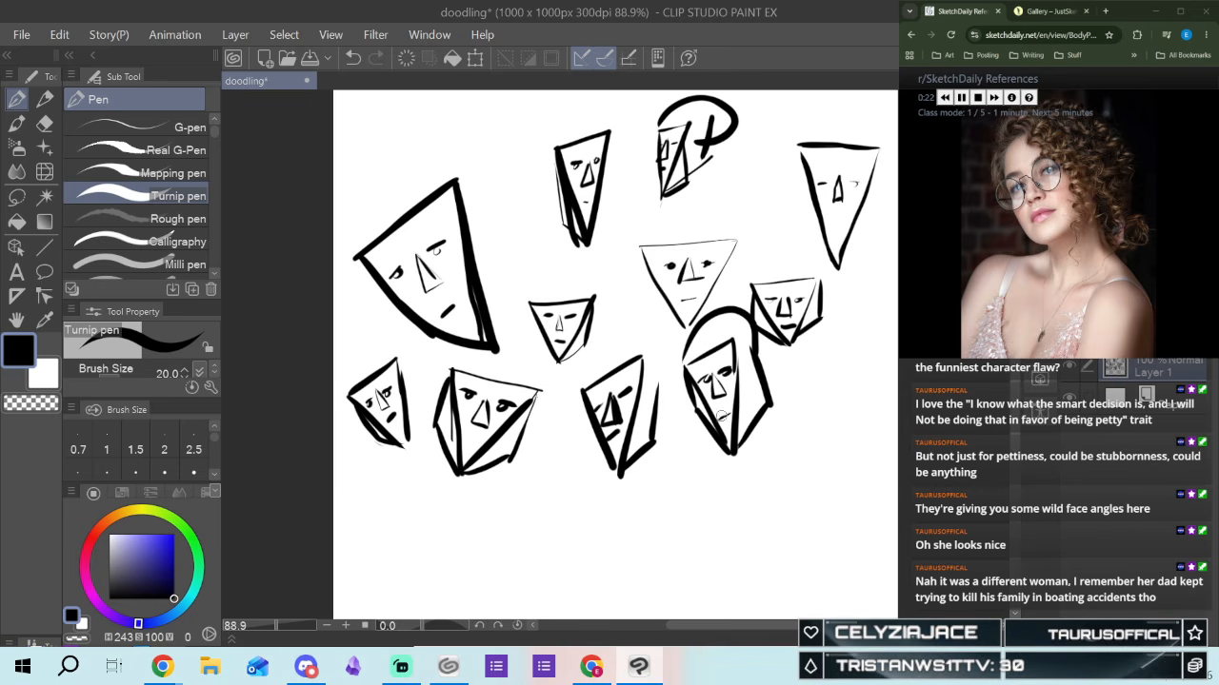
{"action": "left_click_drag", "start_coordinate": [721, 419], "coordinate": [730, 417]}
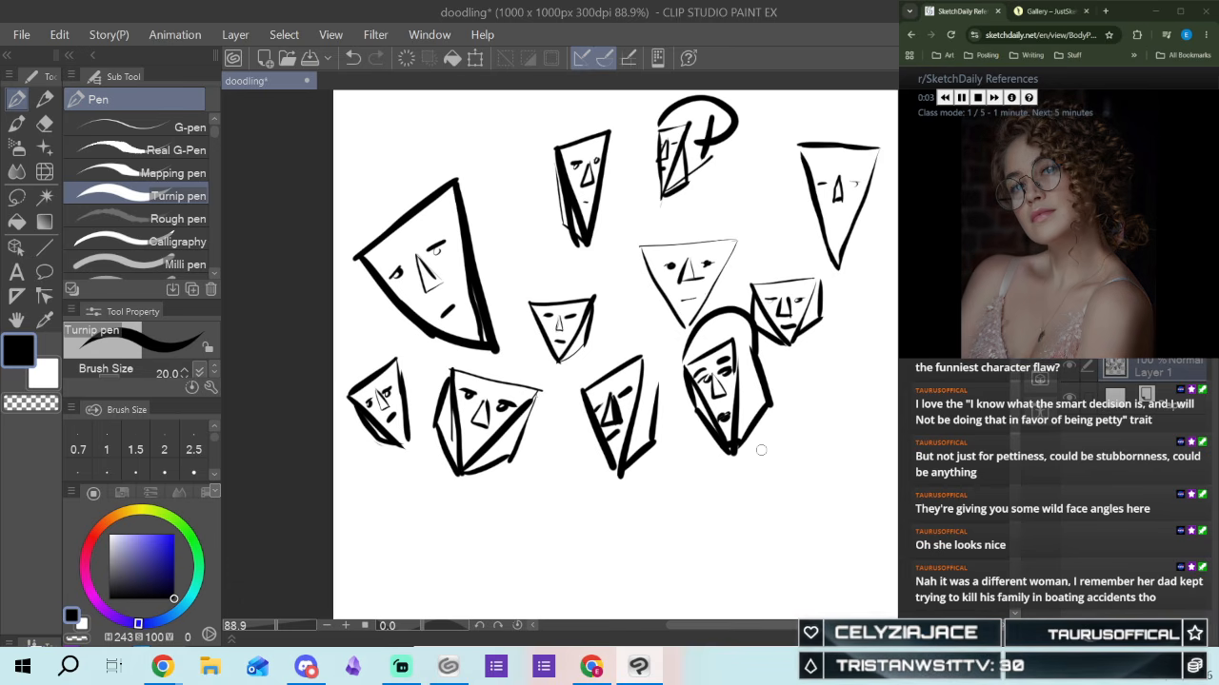
Set the Turnip pen's brush size to 10 and draw two small narrow trial triangles beside the curly-haired woman's head
{"action": "left_click", "coordinate": [213, 475]}
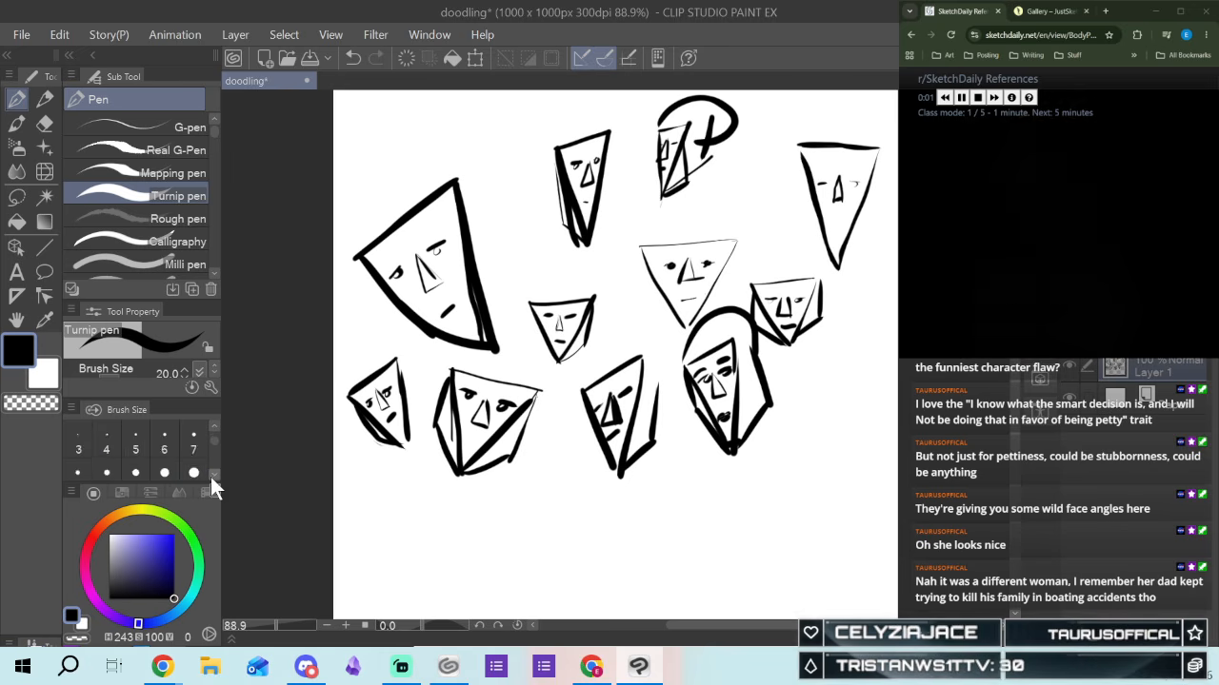
{"action": "left_click", "coordinate": [211, 476]}
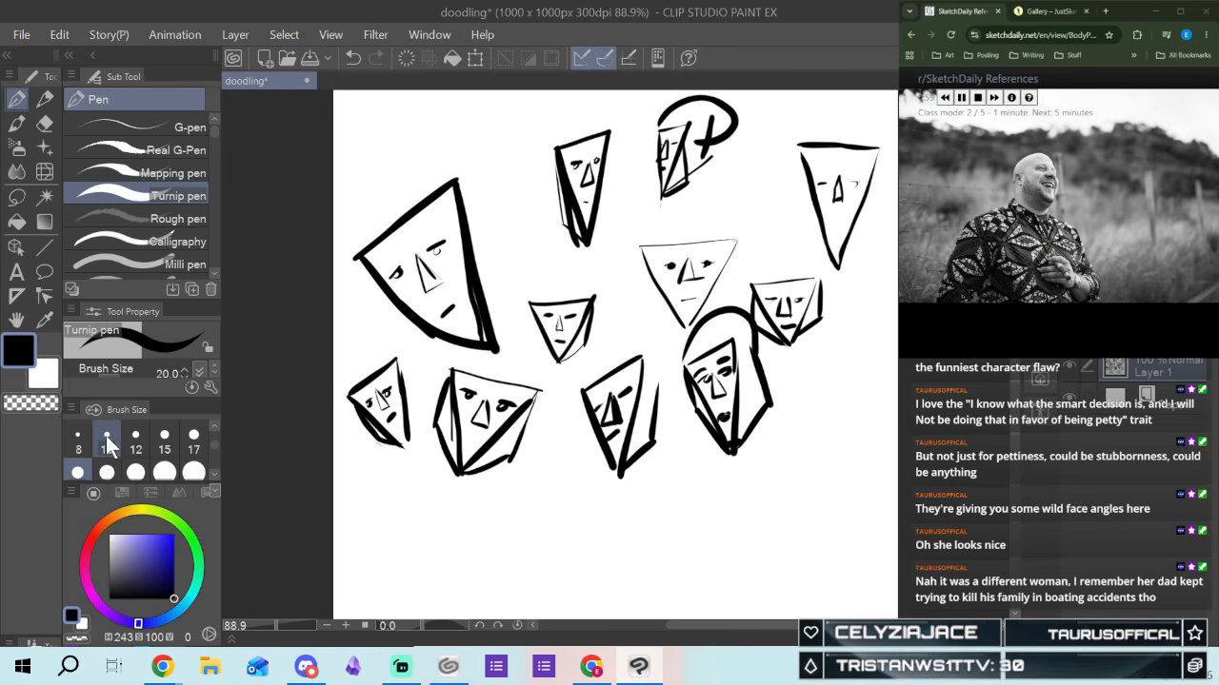
{"action": "left_click", "coordinate": [106, 435]}
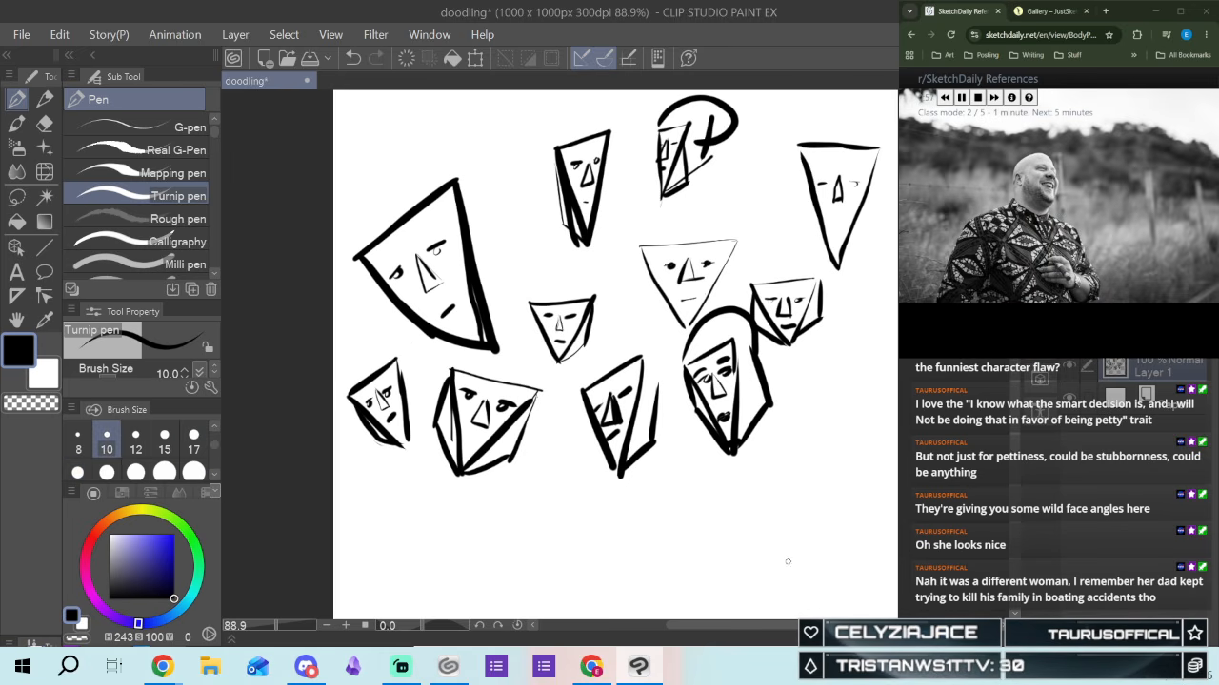
{"action": "mouse_move", "coordinate": [841, 374]}
{"action": "left_mouse_down"}
{"action": "mouse_move", "coordinate": [846, 432]}
{"action": "mouse_move", "coordinate": [869, 371]}
{"action": "mouse_move", "coordinate": [857, 370]}
{"action": "mouse_move", "coordinate": [871, 369]}
{"action": "mouse_move", "coordinate": [847, 428]}
{"action": "left_mouse_up"}
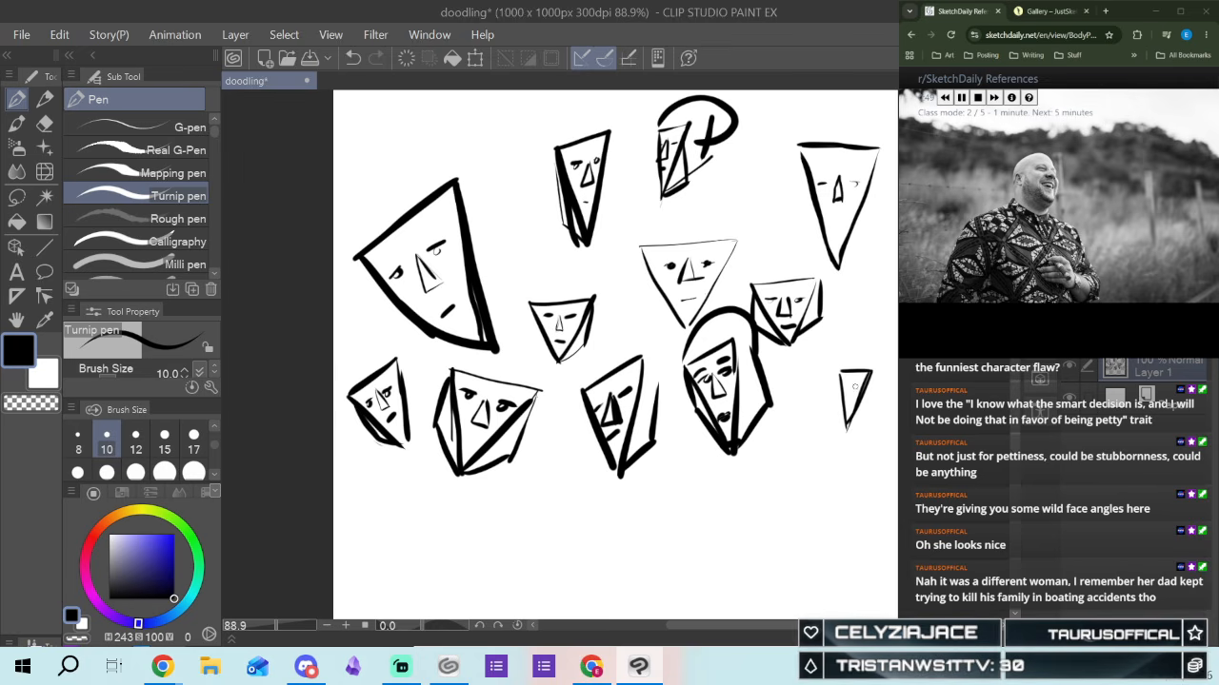
{"action": "mouse_move", "coordinate": [803, 394]}
{"action": "left_mouse_down"}
{"action": "mouse_move", "coordinate": [830, 408]}
{"action": "mouse_move", "coordinate": [803, 462]}
{"action": "mouse_move", "coordinate": [806, 398]}
{"action": "mouse_move", "coordinate": [809, 456]}
{"action": "left_mouse_up"}
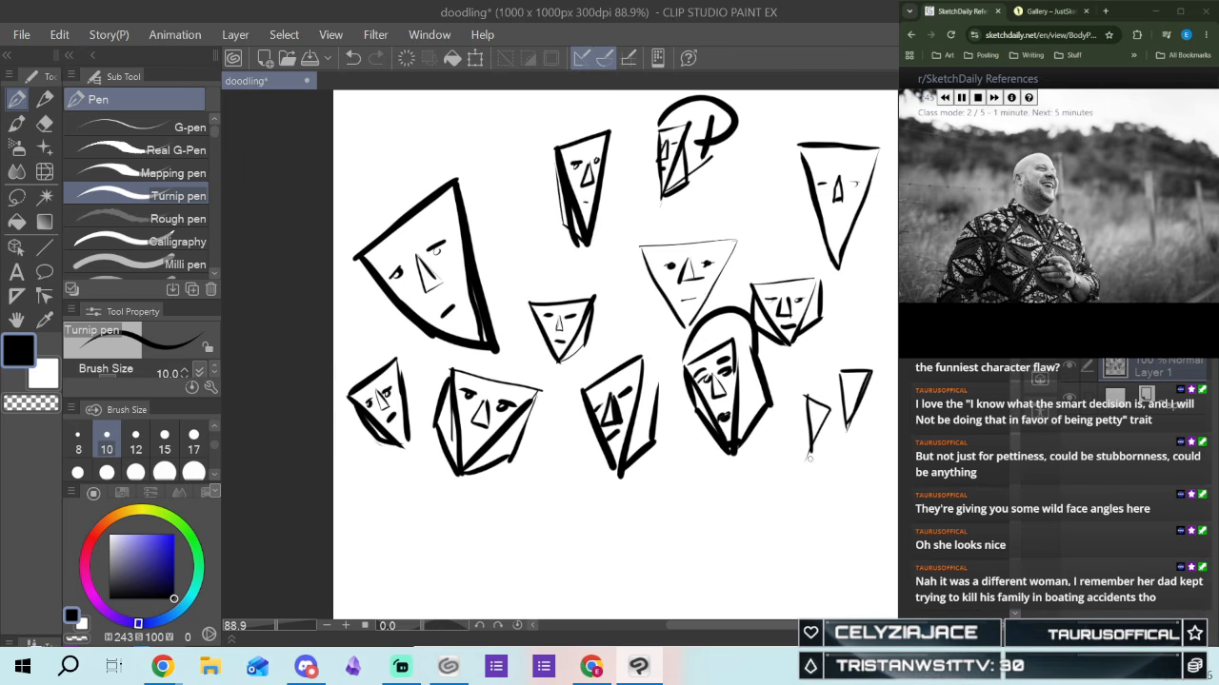
Sketch the laughing bald man's turned head below the trial triangles as a small triangle with facial features, a side plane and an ear
{"action": "mouse_move", "coordinate": [790, 474]}
{"action": "left_mouse_down"}
{"action": "mouse_move", "coordinate": [804, 469]}
{"action": "mouse_move", "coordinate": [815, 532]}
{"action": "left_mouse_up"}
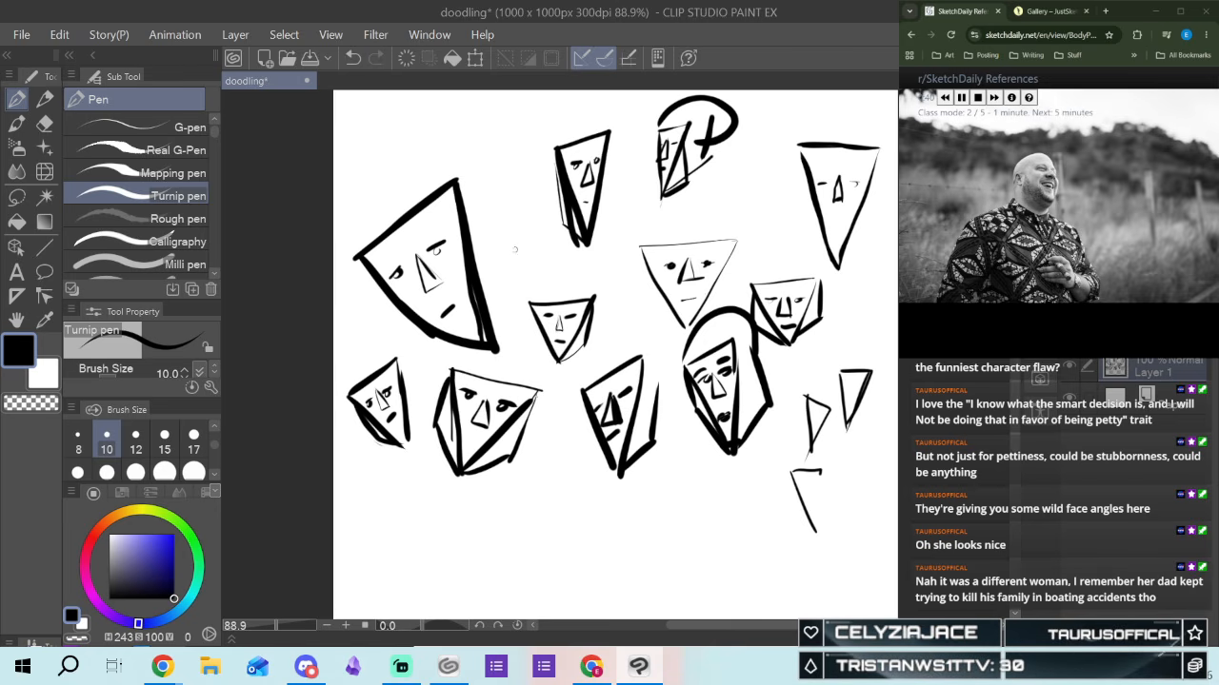
{"action": "left_click", "coordinate": [353, 57]}
{"action": "left_click_drag", "start_coordinate": [823, 485], "coordinate": [816, 534]}
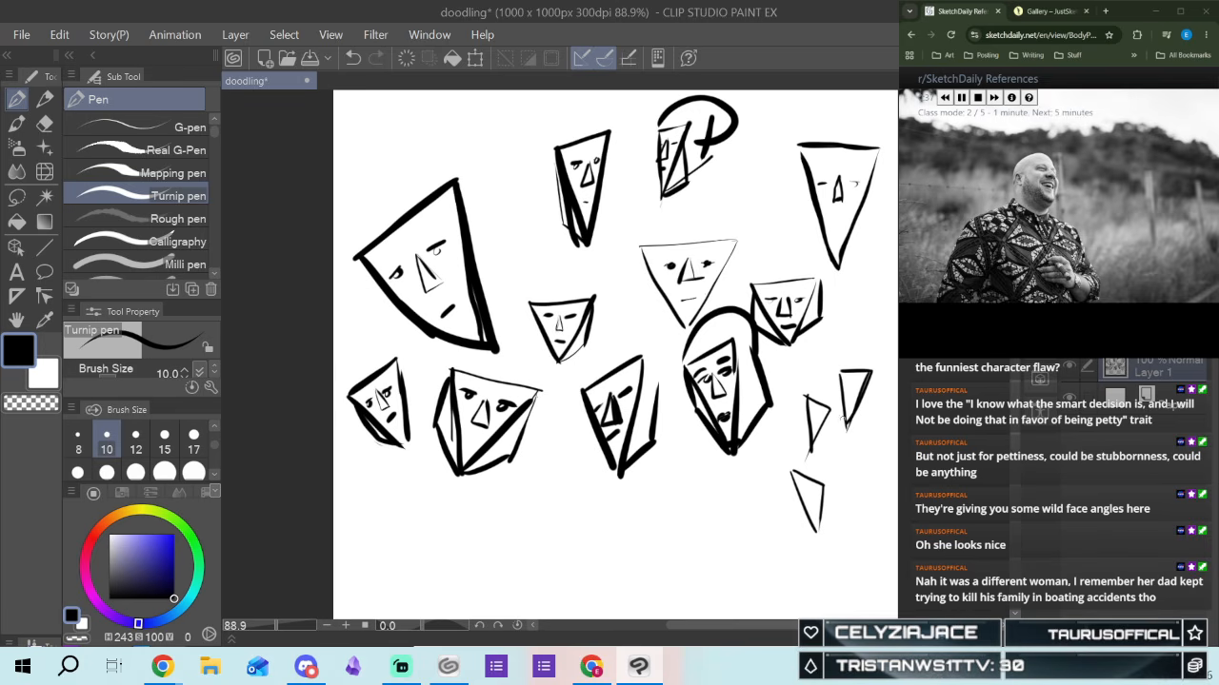
{"action": "left_click_drag", "start_coordinate": [814, 489], "coordinate": [822, 503]}
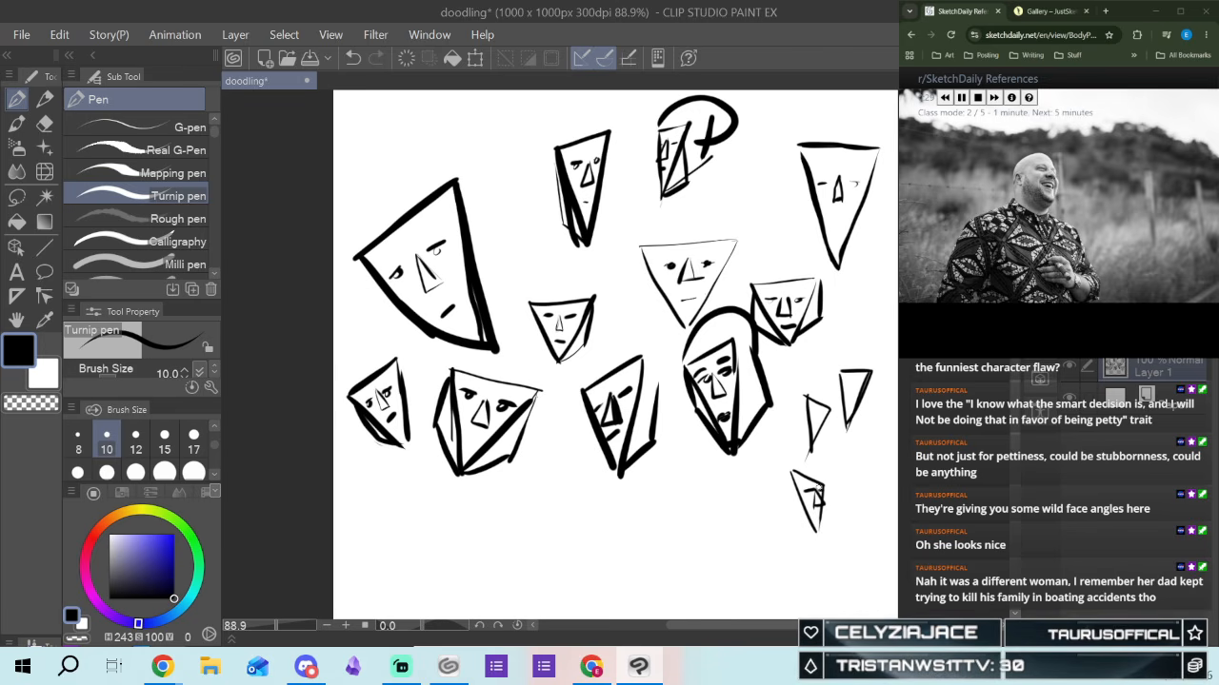
{"action": "mouse_move", "coordinate": [809, 517]}
{"action": "left_mouse_down"}
{"action": "mouse_move", "coordinate": [814, 529]}
{"action": "mouse_move", "coordinate": [821, 515]}
{"action": "left_mouse_up"}
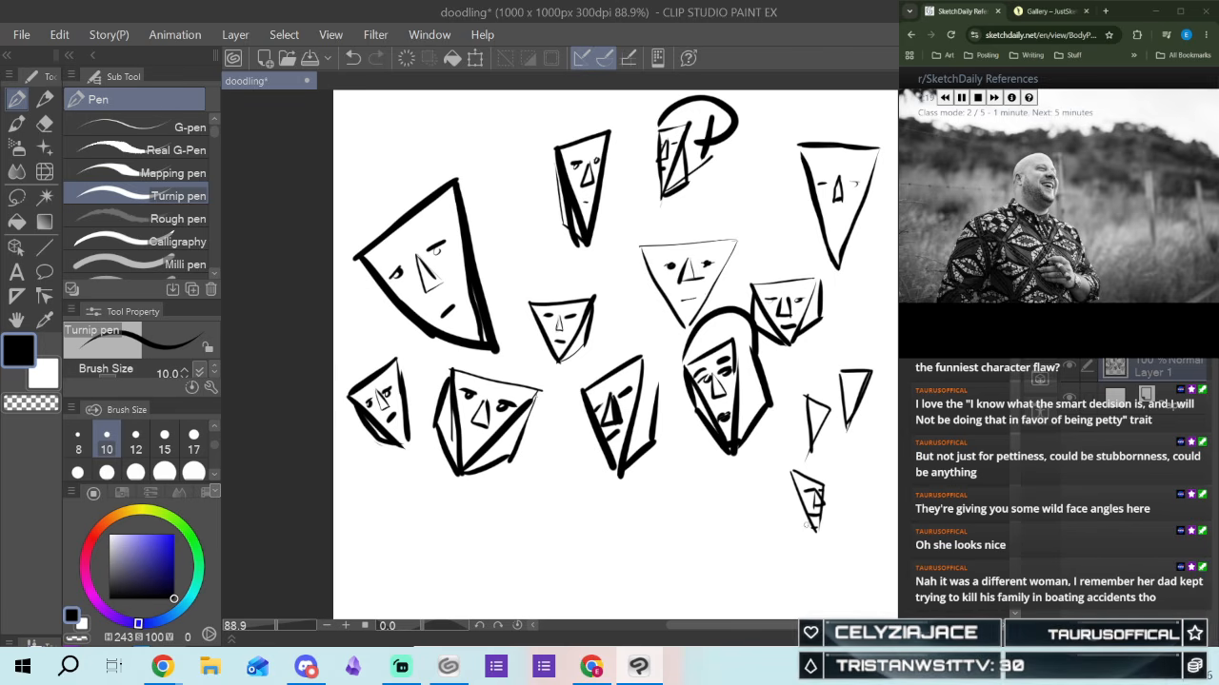
{"action": "left_click_drag", "start_coordinate": [779, 511], "coordinate": [811, 531]}
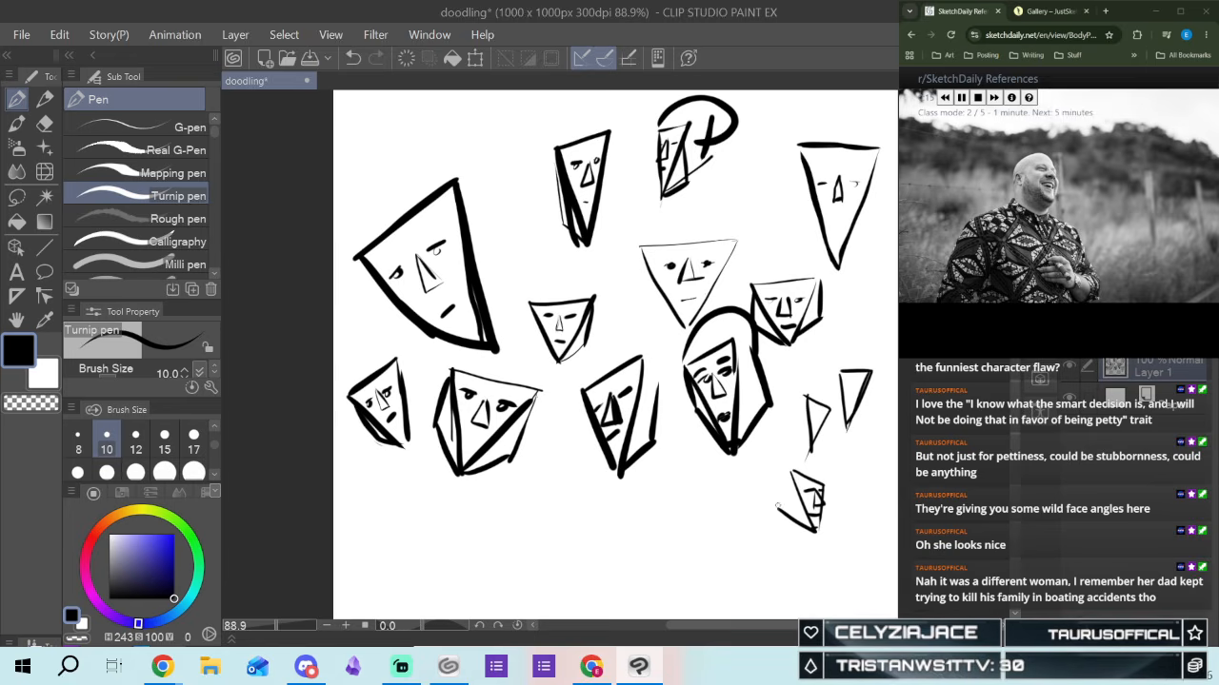
{"action": "mouse_move", "coordinate": [778, 506]}
{"action": "left_mouse_down"}
{"action": "mouse_move", "coordinate": [792, 464]}
{"action": "mouse_move", "coordinate": [773, 485]}
{"action": "left_mouse_up"}
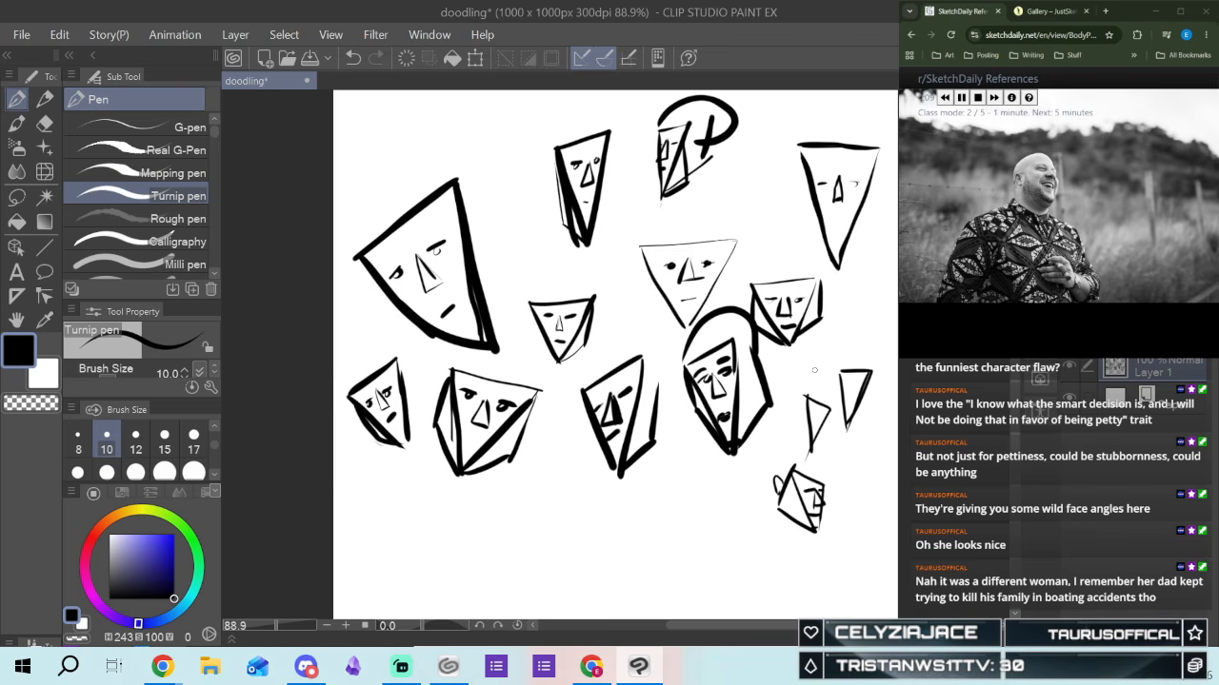
{"action": "left_click", "coordinate": [345, 52]}
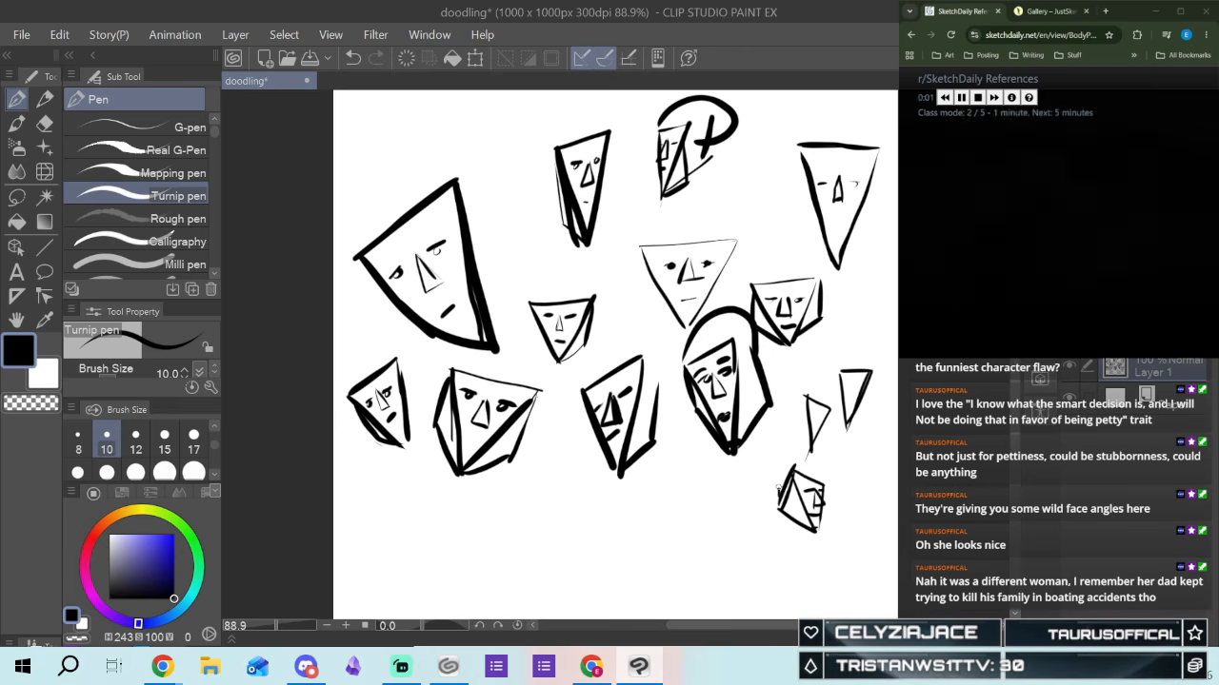
{"action": "left_click_drag", "start_coordinate": [780, 490], "coordinate": [779, 512]}
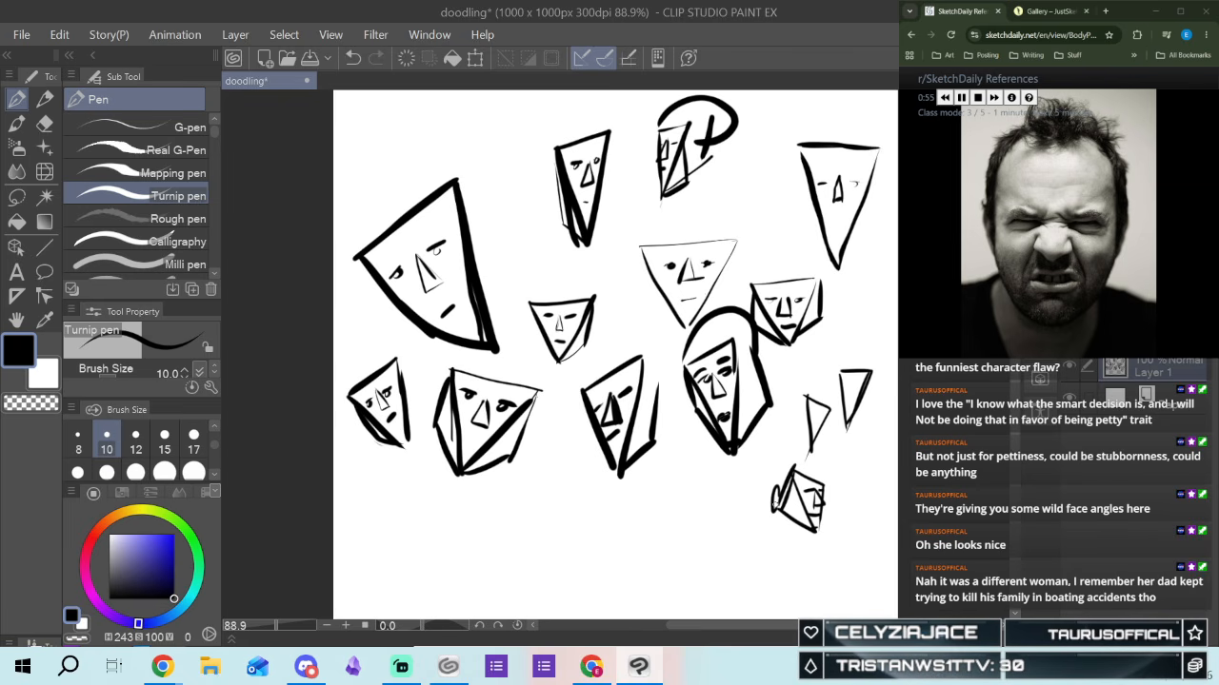
Draw the grimacing man's face as a wide triangle below the middle row of heads, with narrowed eyes, triangular nose and filled lips
{"action": "left_click_drag", "start_coordinate": [511, 488], "coordinate": [627, 482]}
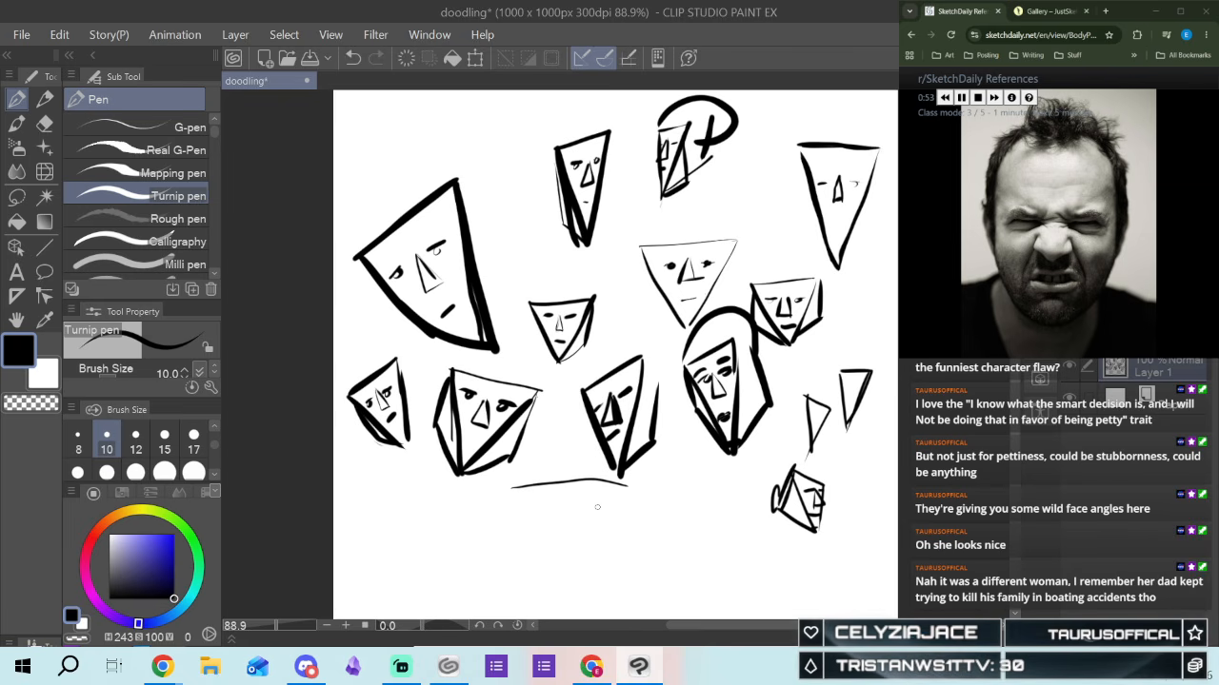
{"action": "mouse_move", "coordinate": [513, 490]}
{"action": "left_mouse_down"}
{"action": "mouse_move", "coordinate": [554, 567]}
{"action": "mouse_move", "coordinate": [615, 489]}
{"action": "left_mouse_up"}
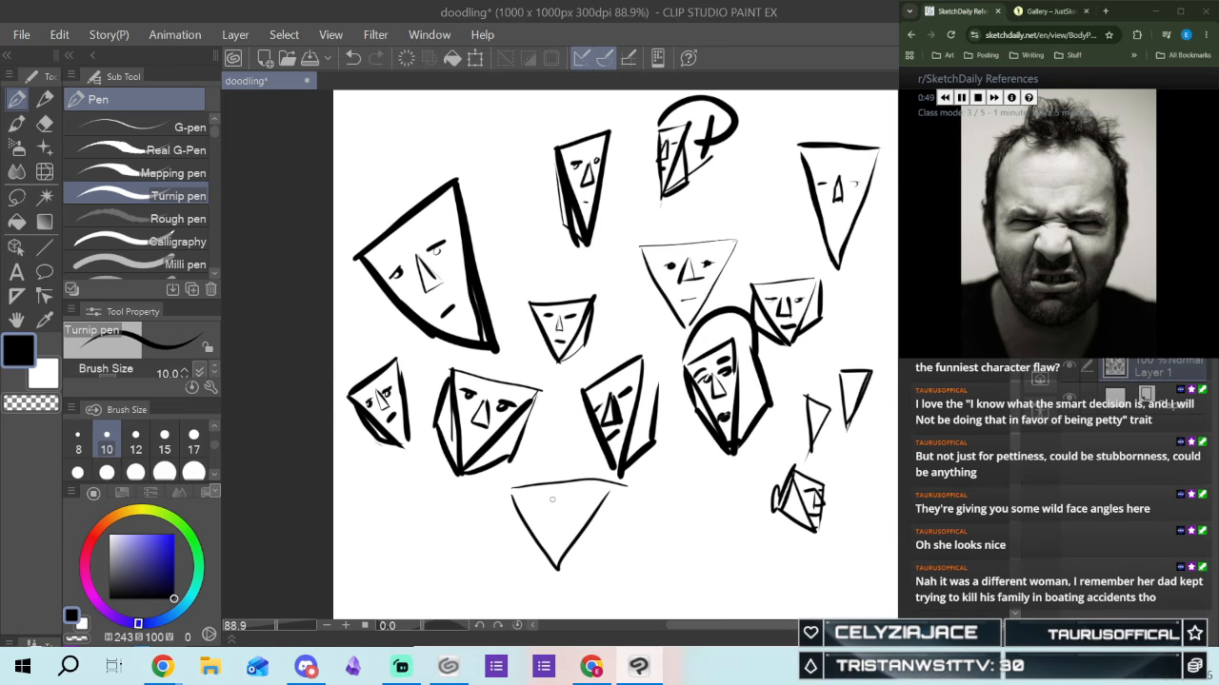
{"action": "left_click_drag", "start_coordinate": [556, 496], "coordinate": [572, 521]}
{"action": "left_click_drag", "start_coordinate": [558, 510], "coordinate": [571, 524]}
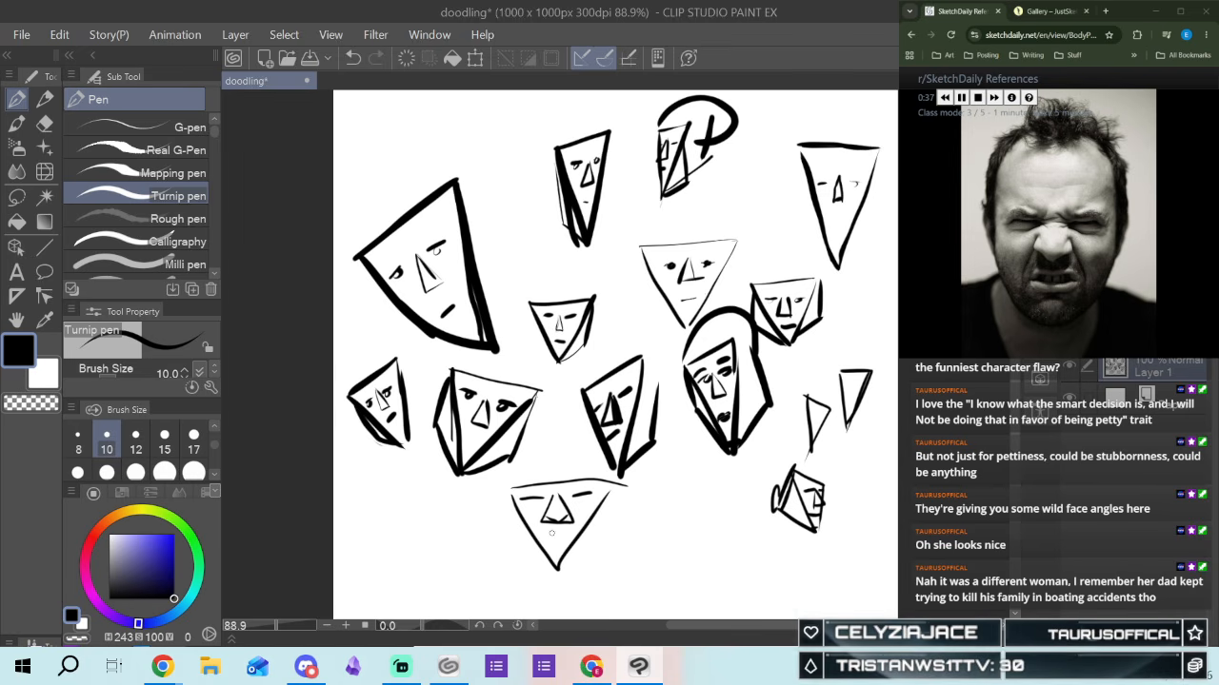
{"action": "left_click_drag", "start_coordinate": [543, 534], "coordinate": [556, 534]}
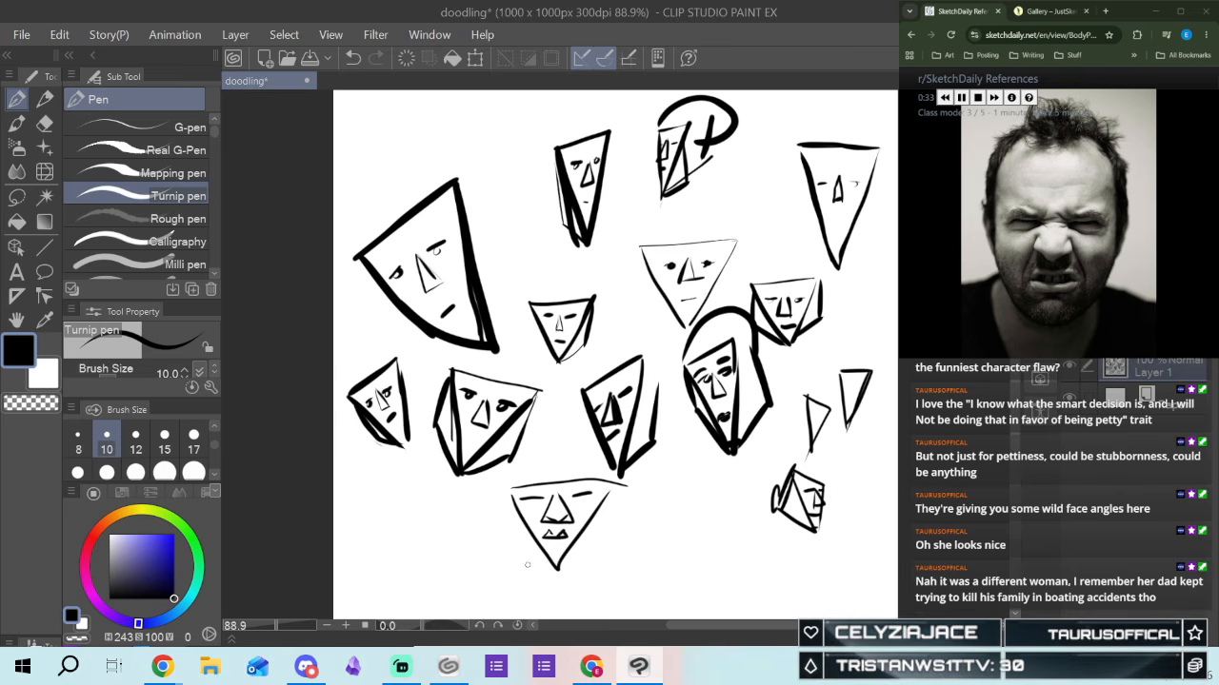
{"action": "left_click_drag", "start_coordinate": [553, 538], "coordinate": [568, 540]}
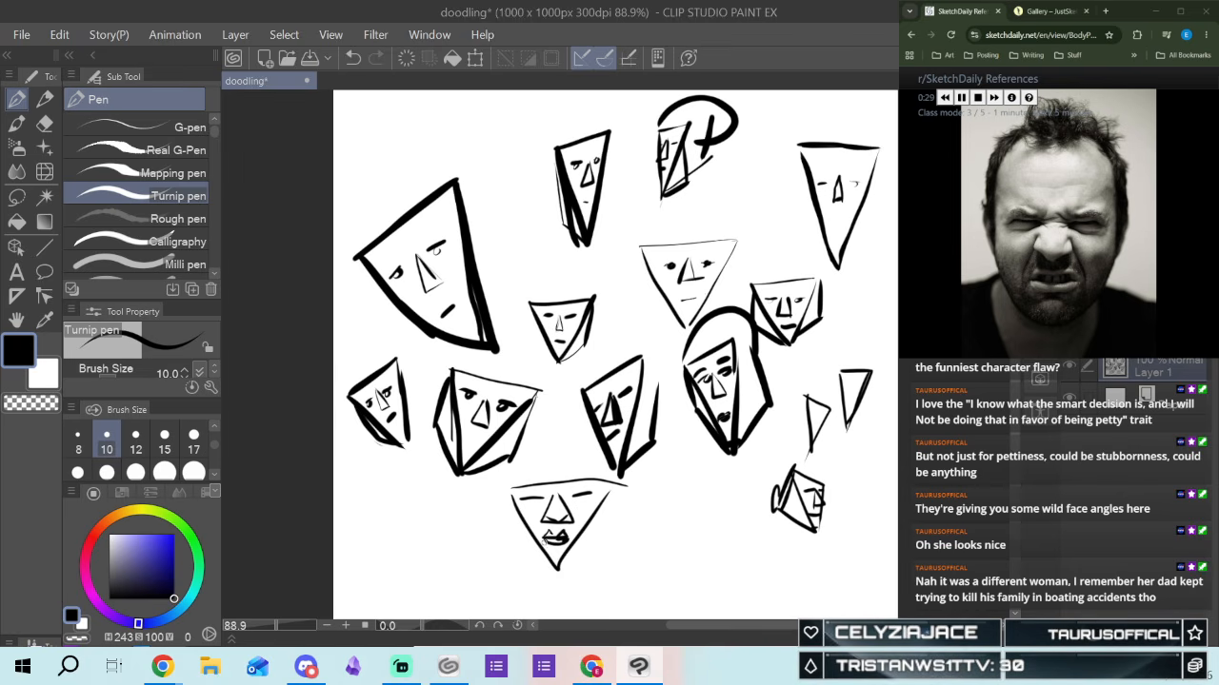
{"action": "left_click_drag", "start_coordinate": [546, 543], "coordinate": [568, 549]}
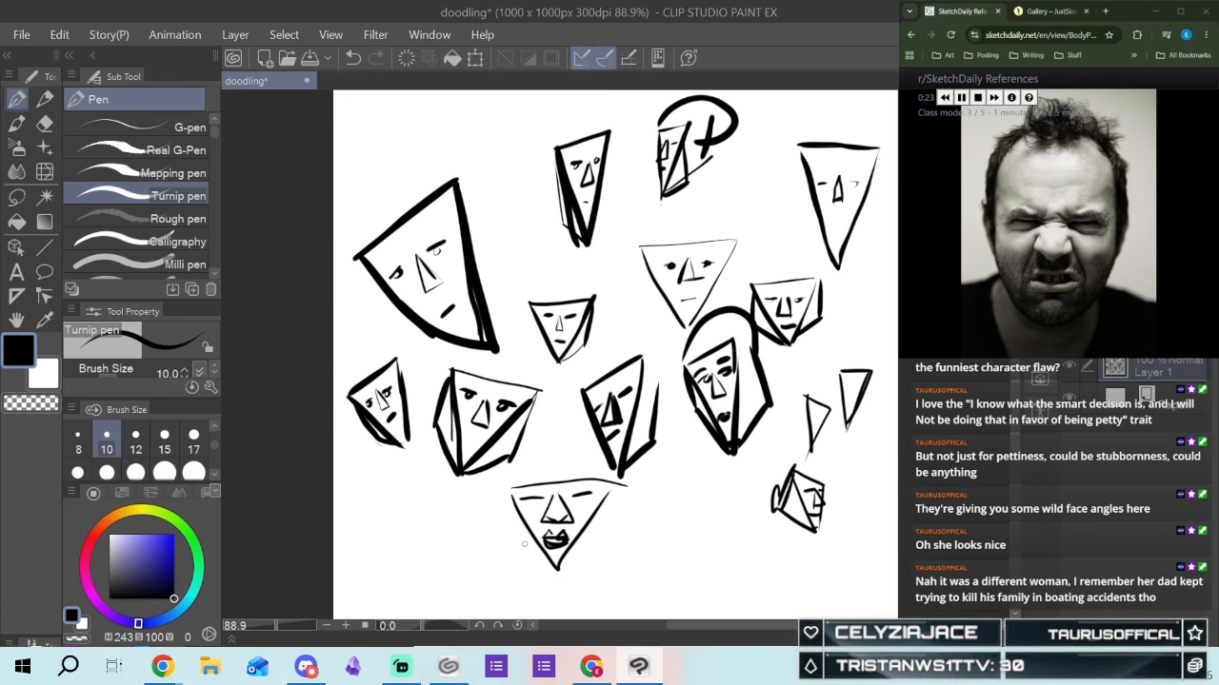
Add jaw and cheek planes on both sides of the grimacing man's triangle, plus an ear on each side
{"action": "left_click_drag", "start_coordinate": [522, 546], "coordinate": [552, 571]}
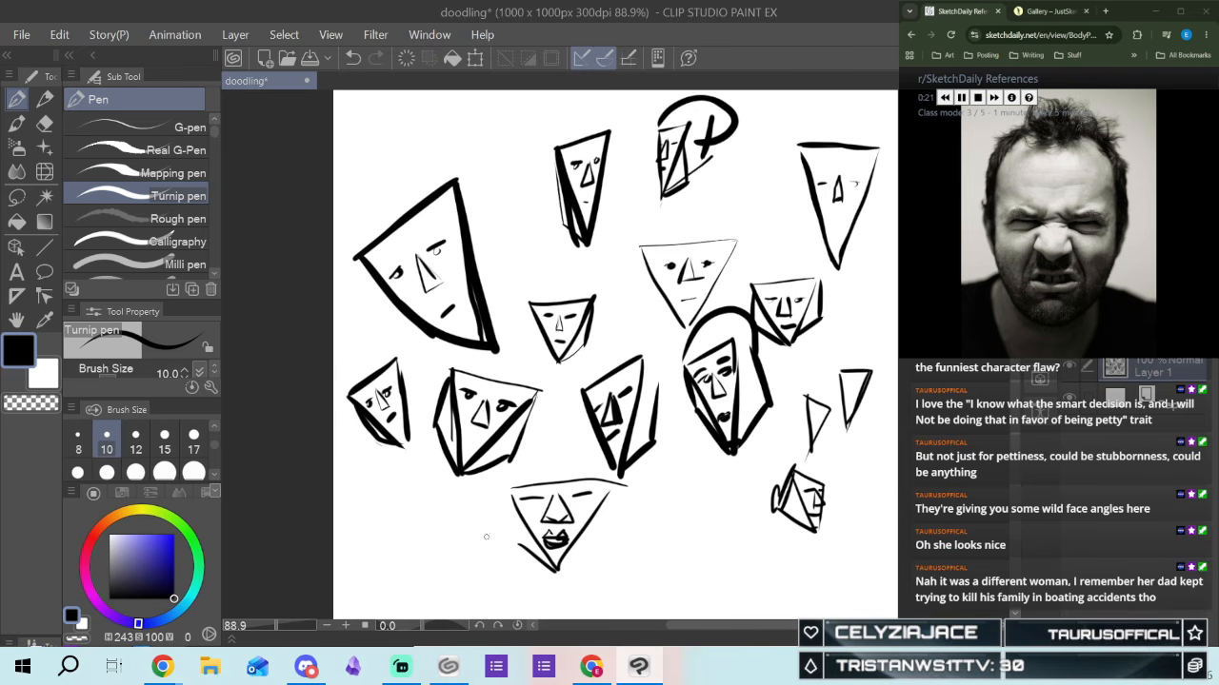
{"action": "left_click_drag", "start_coordinate": [520, 473], "coordinate": [514, 526]}
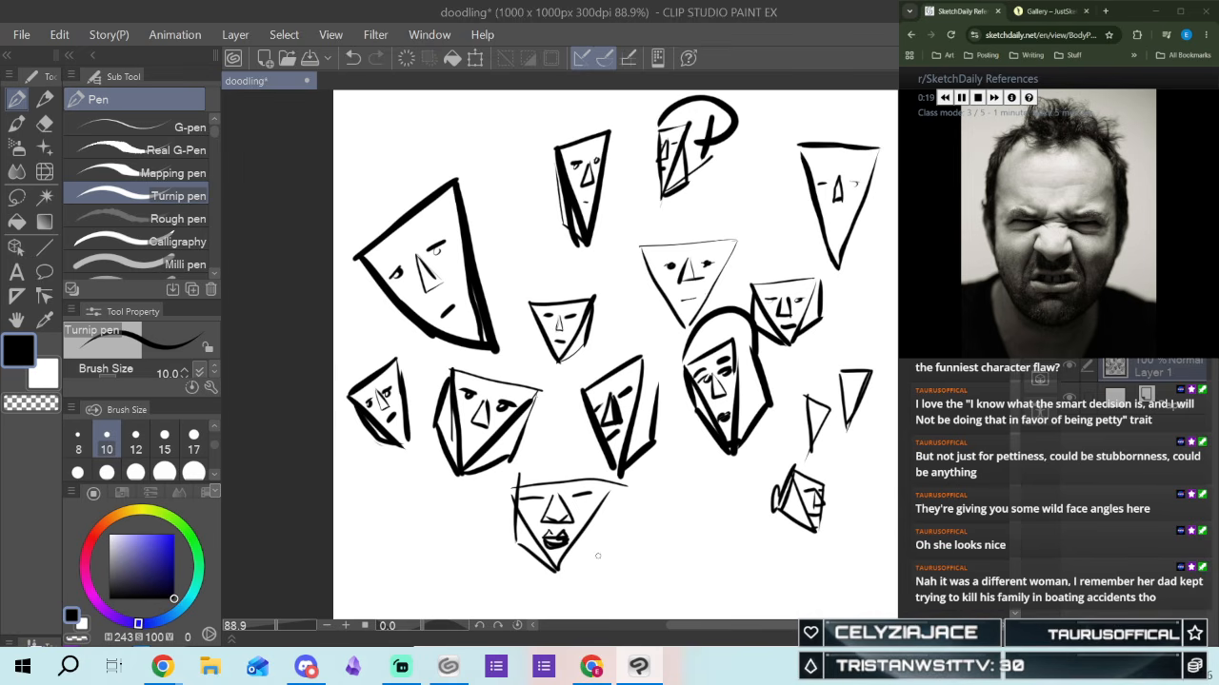
{"action": "left_click_drag", "start_coordinate": [602, 479], "coordinate": [591, 558]}
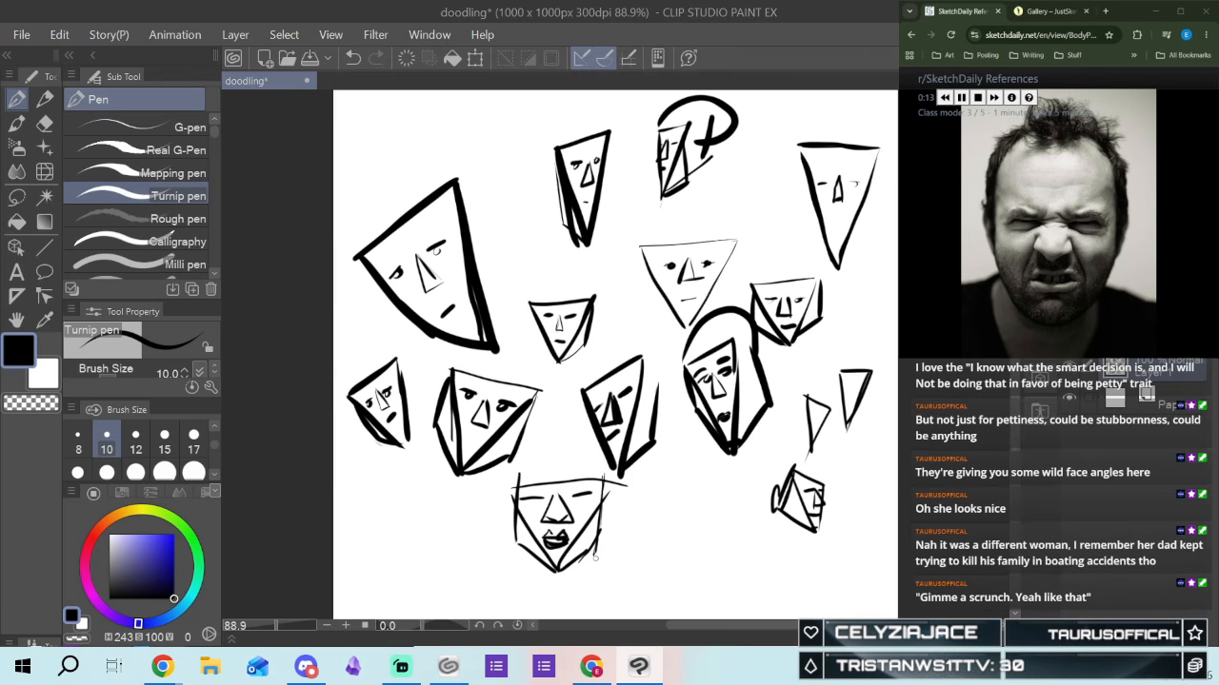
{"action": "left_click_drag", "start_coordinate": [507, 493], "coordinate": [514, 548]}
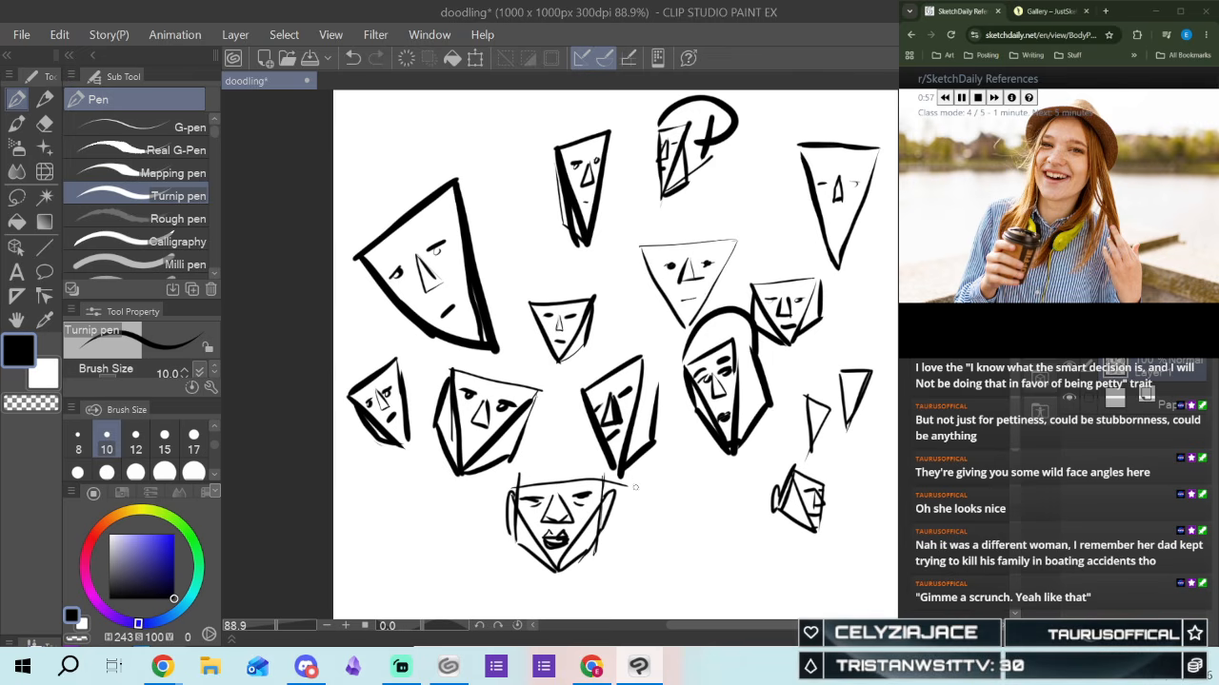
Sketch the woman in the hat between the grimacing and bald men's heads as a small triangle with features, side planes and hair strokes
{"action": "mouse_move", "coordinate": [663, 491]}
{"action": "left_mouse_down"}
{"action": "mouse_move", "coordinate": [663, 553]}
{"action": "mouse_move", "coordinate": [723, 496]}
{"action": "left_mouse_up"}
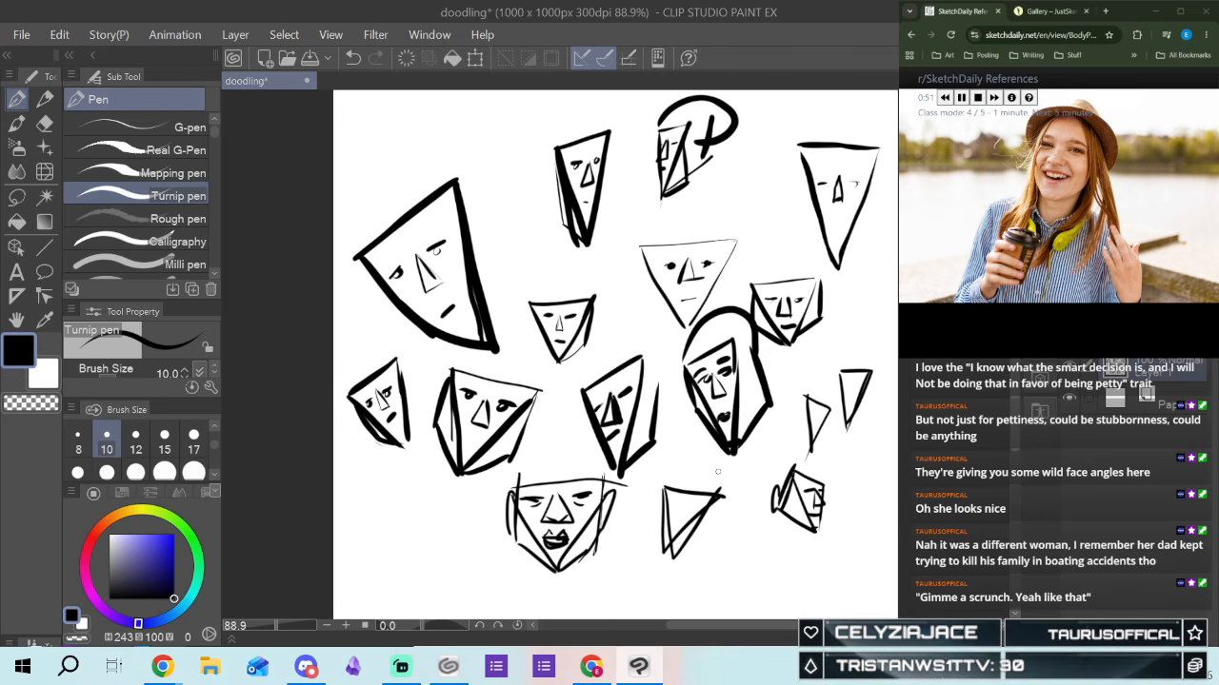
{"action": "mouse_move", "coordinate": [678, 501]}
{"action": "left_mouse_down"}
{"action": "mouse_move", "coordinate": [675, 523]}
{"action": "mouse_move", "coordinate": [692, 521]}
{"action": "left_mouse_up"}
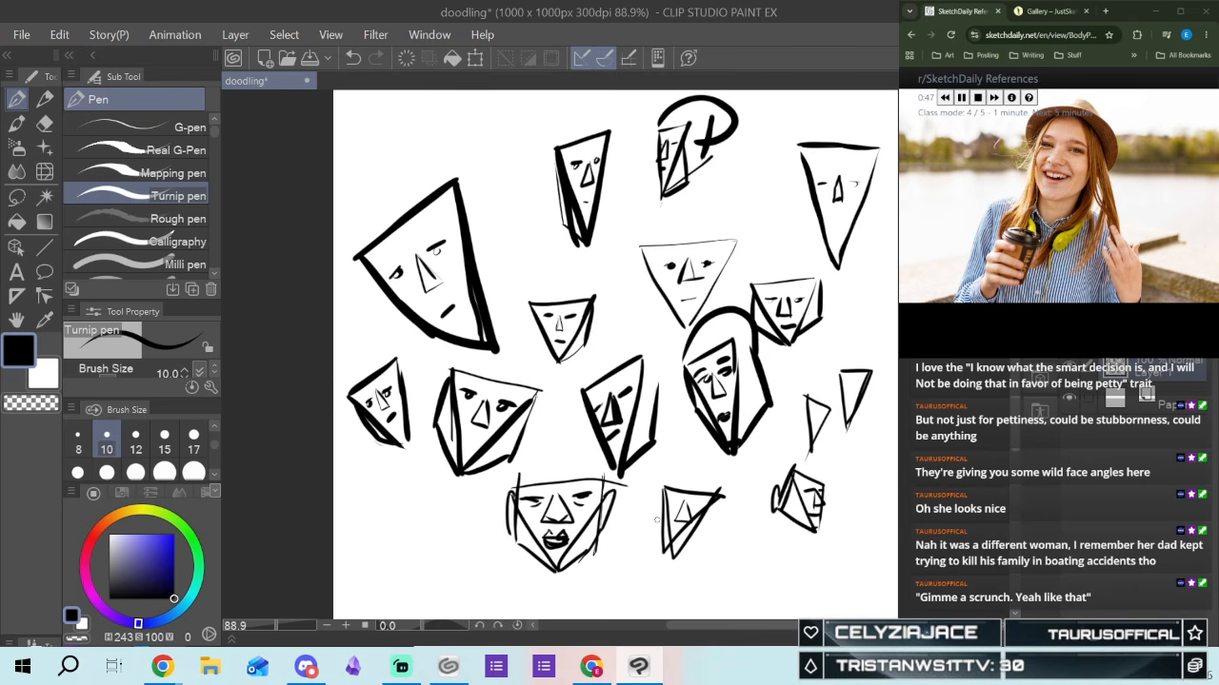
{"action": "left_click_drag", "start_coordinate": [673, 500], "coordinate": [677, 505]}
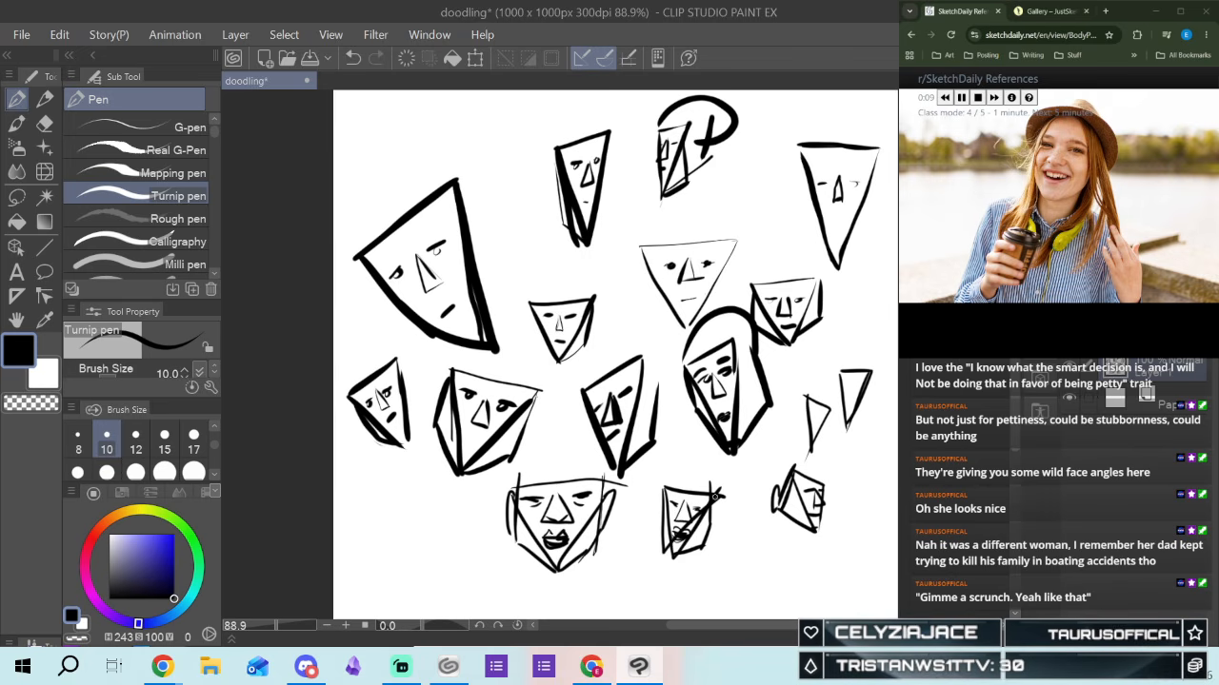
{"action": "left_click_drag", "start_coordinate": [667, 529], "coordinate": [659, 560]}
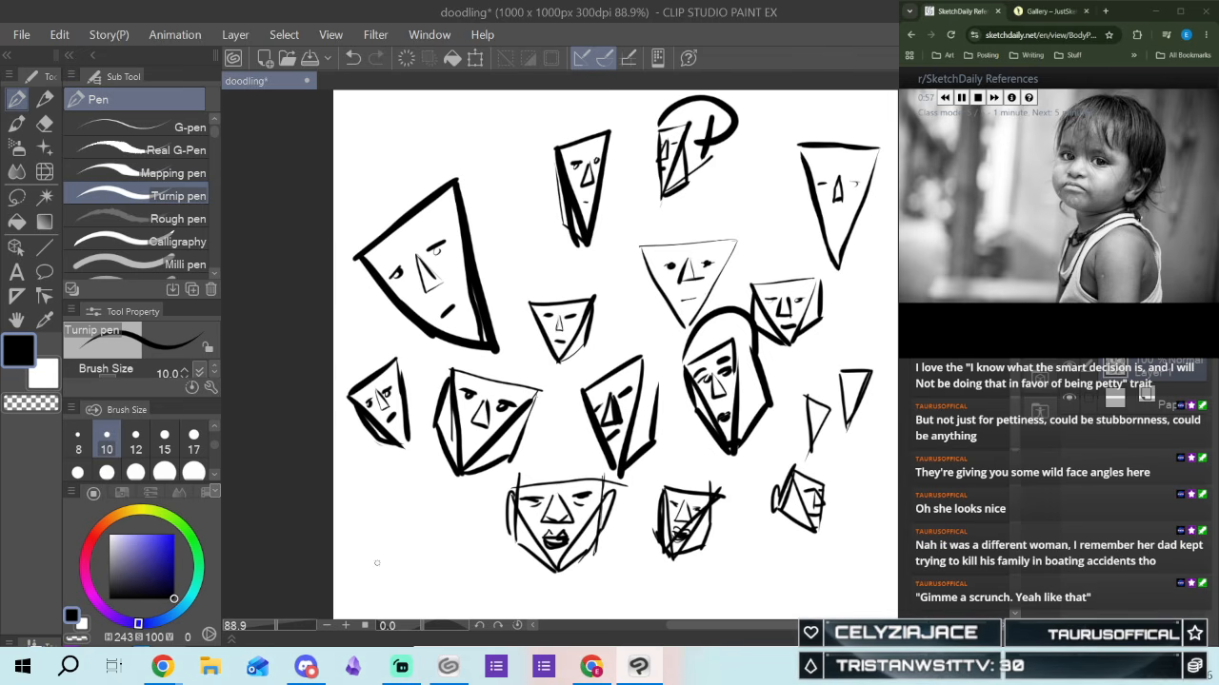
Outline the pouting child's face as a small triangle near the canvas's left edge, with a triangular nose, eyes and a downturned mouth
{"action": "mouse_move", "coordinate": [349, 494]}
{"action": "left_mouse_down"}
{"action": "mouse_move", "coordinate": [382, 556]}
{"action": "mouse_move", "coordinate": [417, 493]}
{"action": "mouse_move", "coordinate": [380, 496]}
{"action": "mouse_move", "coordinate": [417, 493]}
{"action": "left_mouse_up"}
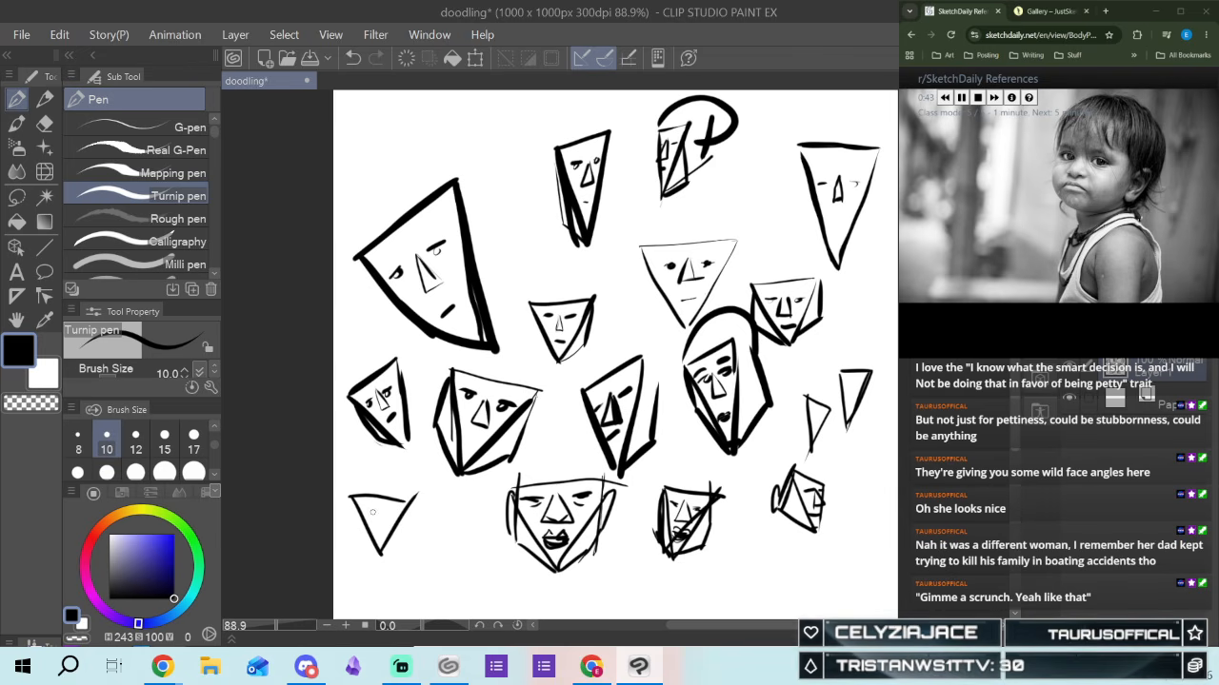
{"action": "left_click_drag", "start_coordinate": [371, 522], "coordinate": [389, 529]}
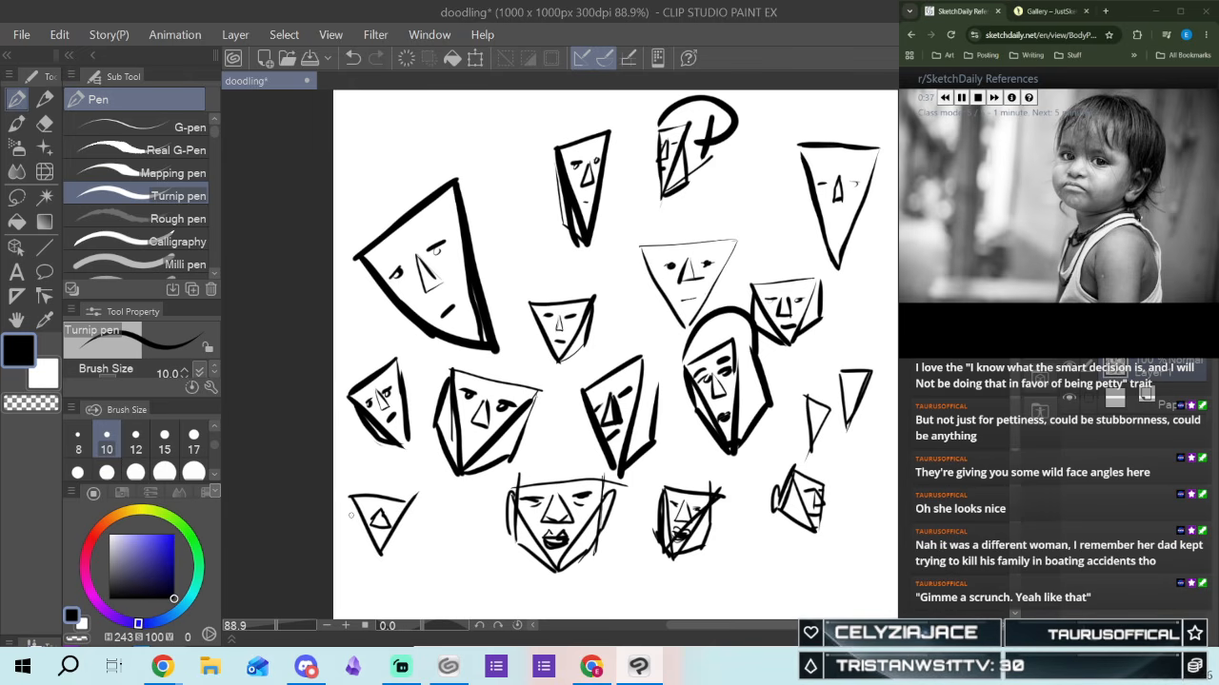
{"action": "left_click_drag", "start_coordinate": [362, 506], "coordinate": [367, 513]}
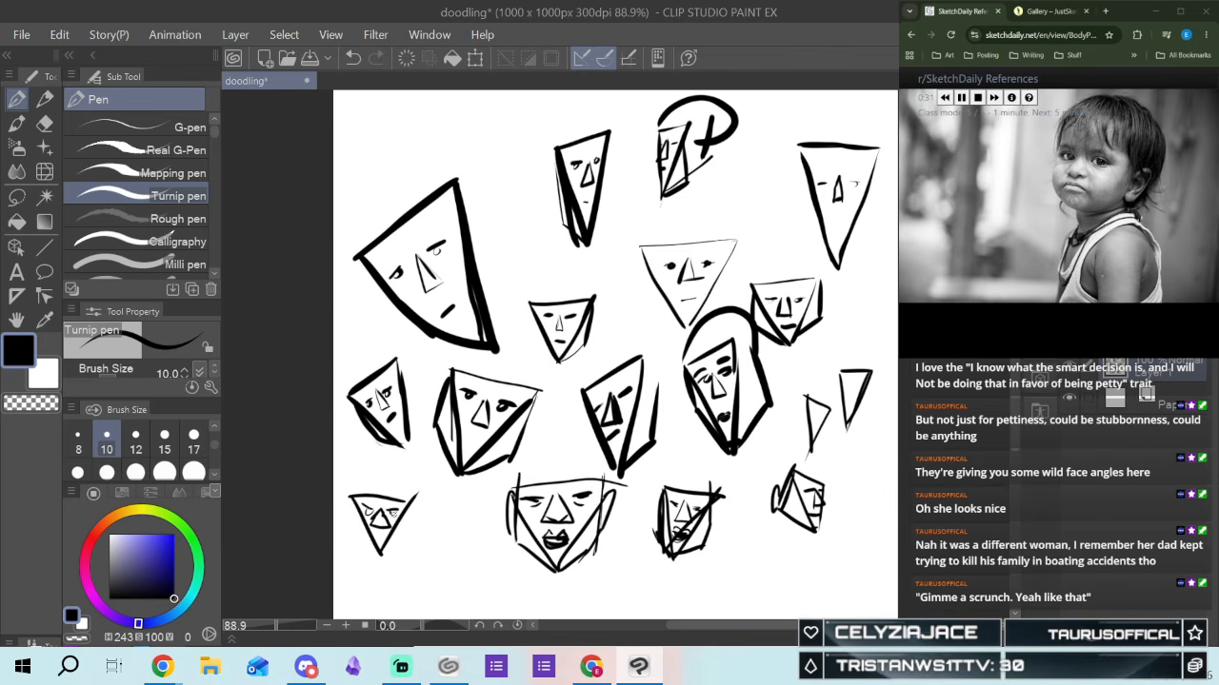
{"action": "left_click_drag", "start_coordinate": [375, 537], "coordinate": [384, 538]}
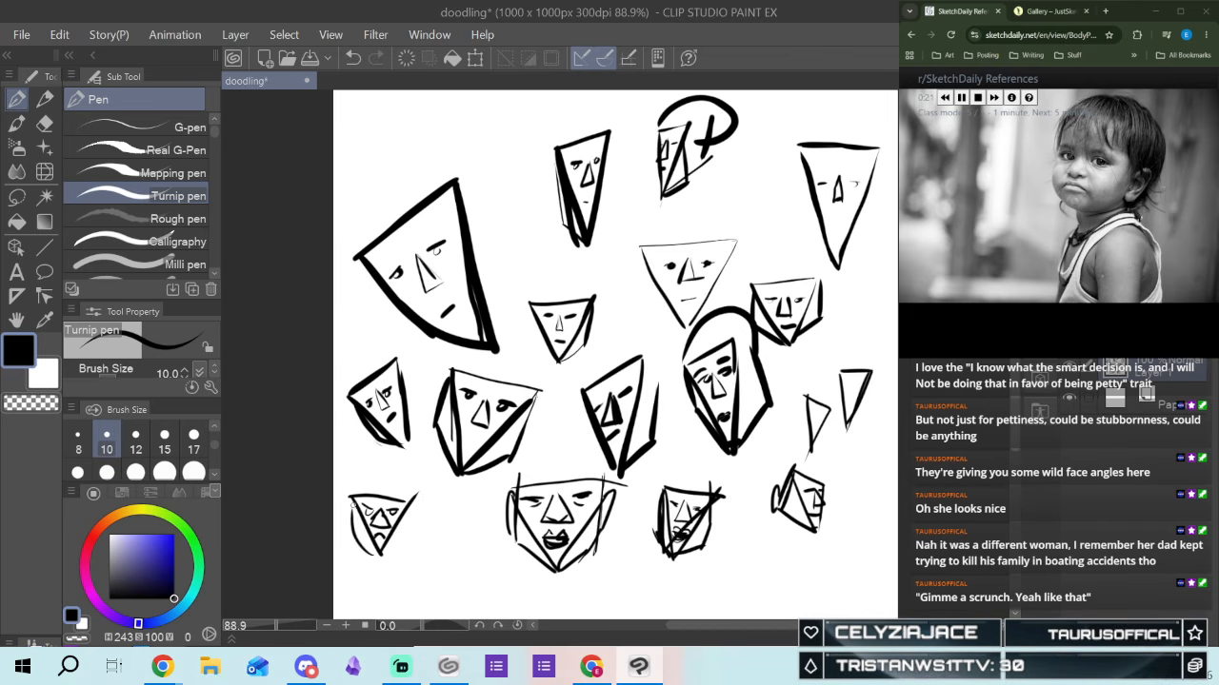
Complete the child's head with rounded cheek and jaw planes, an ear and a skull arc above the triangle
{"action": "mouse_move", "coordinate": [352, 506]}
{"action": "left_mouse_down"}
{"action": "mouse_move", "coordinate": [360, 545]}
{"action": "mouse_move", "coordinate": [384, 552]}
{"action": "left_mouse_up"}
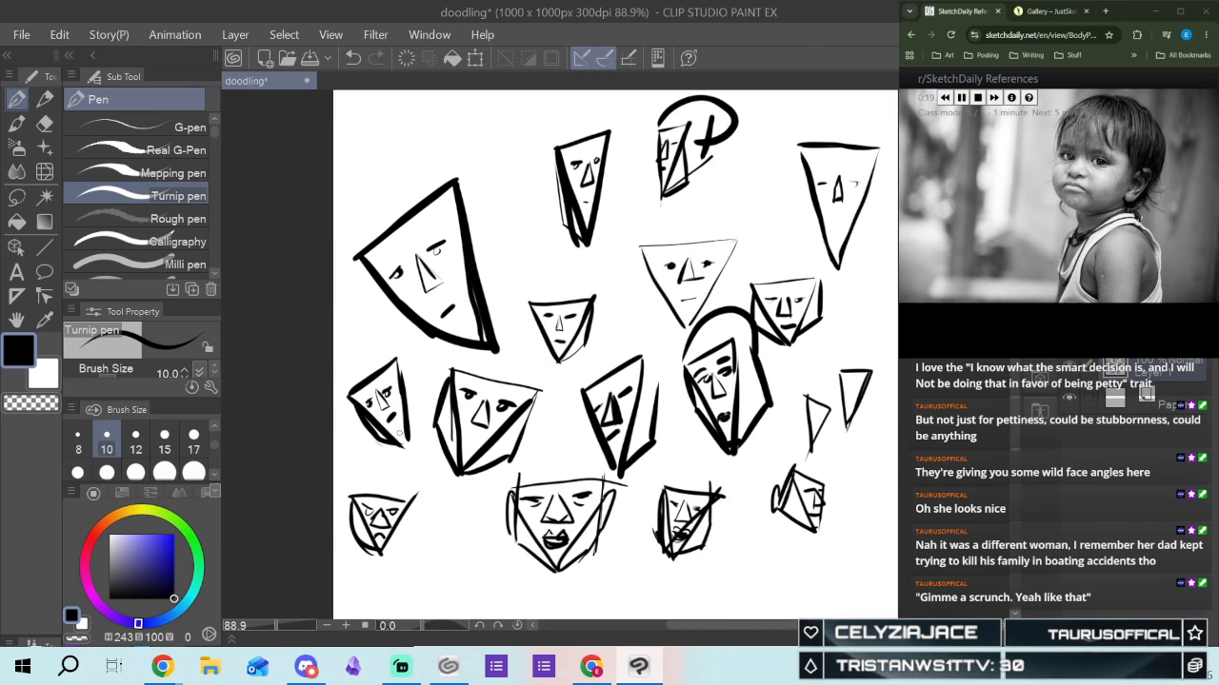
{"action": "left_click_drag", "start_coordinate": [380, 553], "coordinate": [392, 554]}
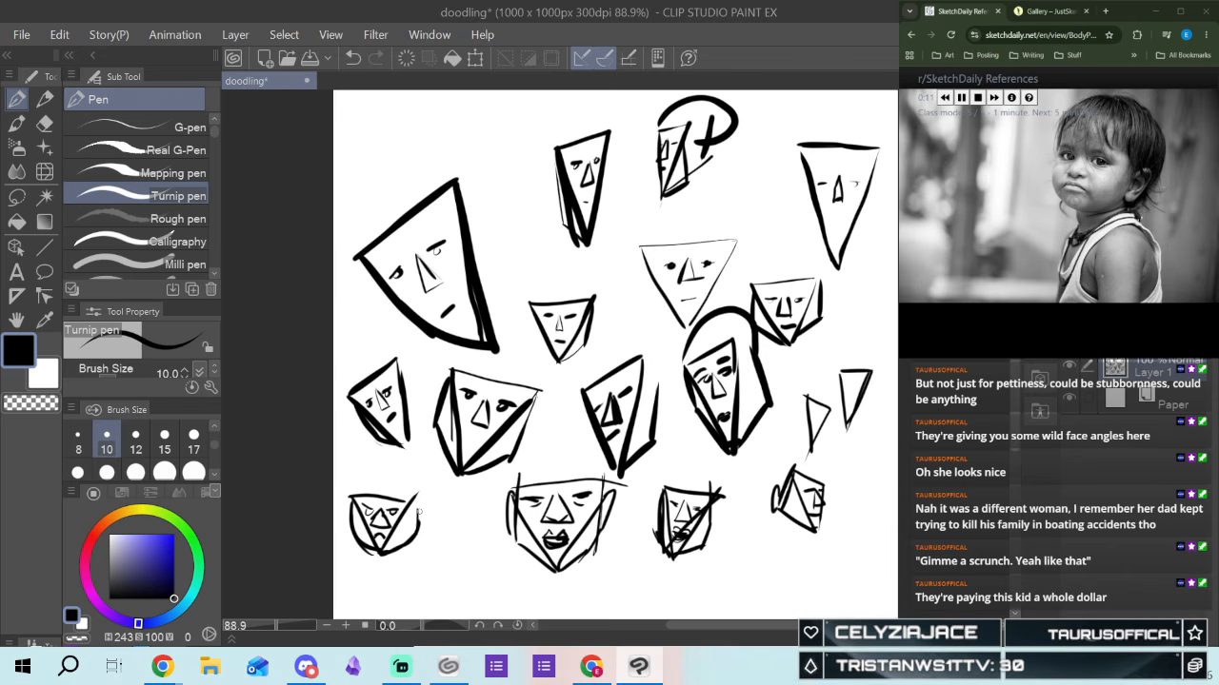
{"action": "left_click_drag", "start_coordinate": [419, 515], "coordinate": [426, 500]}
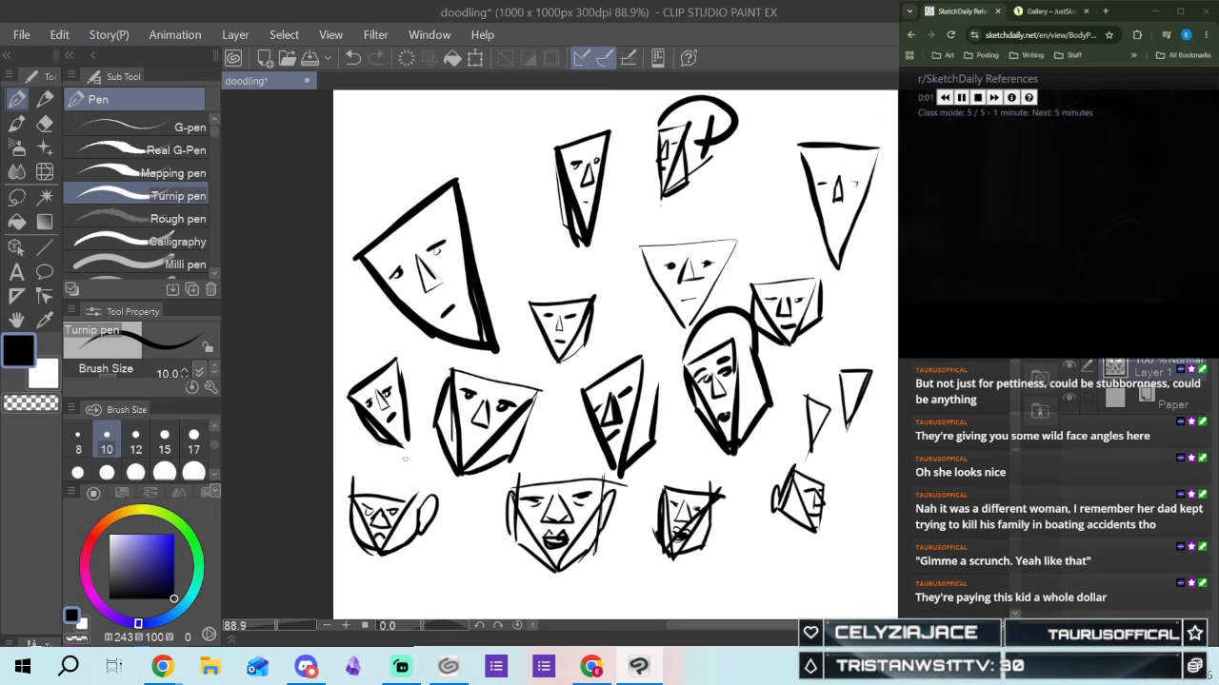
{"action": "mouse_move", "coordinate": [366, 476]}
{"action": "left_mouse_down"}
{"action": "mouse_move", "coordinate": [424, 482]}
{"action": "mouse_move", "coordinate": [426, 500]}
{"action": "left_mouse_up"}
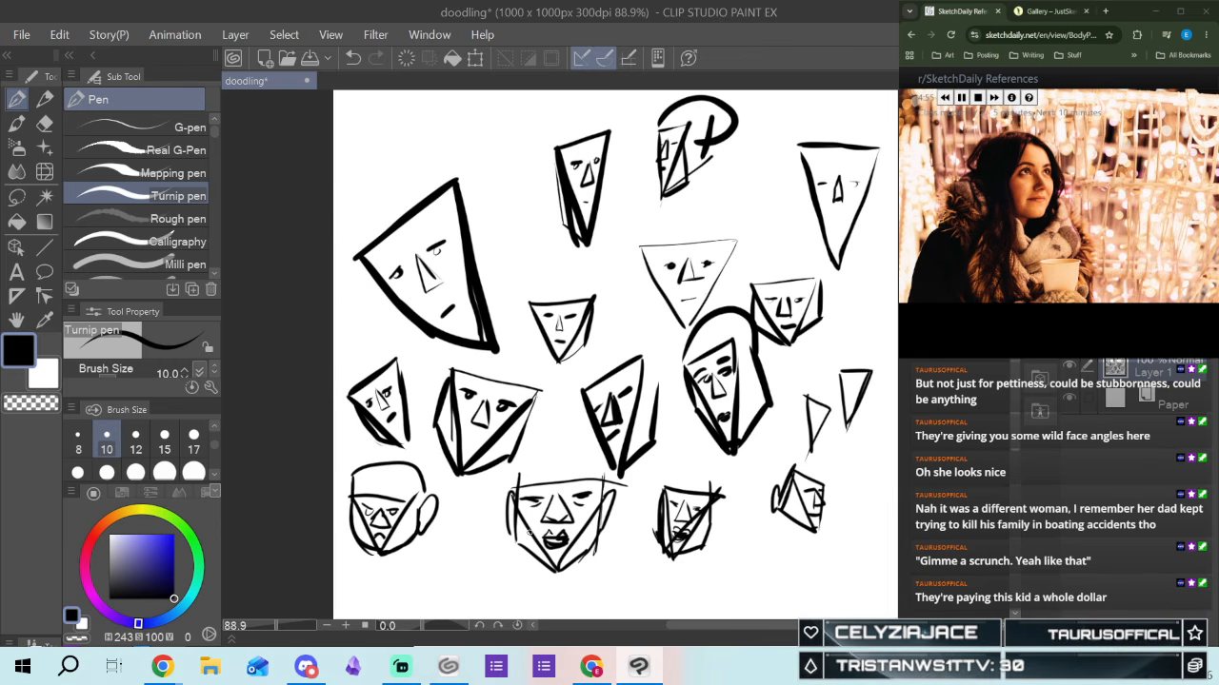
Sketch the dark-haired woman's face as a small triangle below and between the child's and grimacing man's heads, adding eyes and nose
{"action": "scroll", "coordinate": [431, 486], "scroll_direction": "down", "scroll_amount": 1}
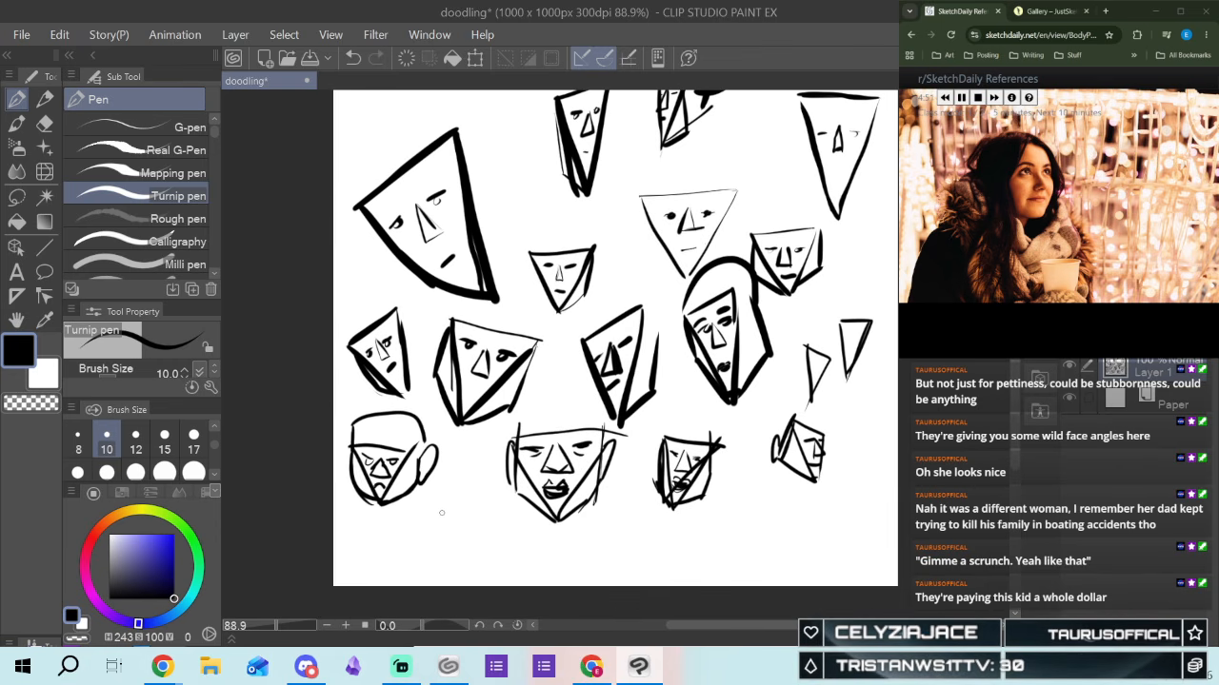
{"action": "left_click_drag", "start_coordinate": [434, 504], "coordinate": [464, 562]}
{"action": "mouse_move", "coordinate": [434, 506]}
{"action": "left_mouse_down"}
{"action": "mouse_move", "coordinate": [477, 525]}
{"action": "mouse_move", "coordinate": [462, 555]}
{"action": "left_mouse_up"}
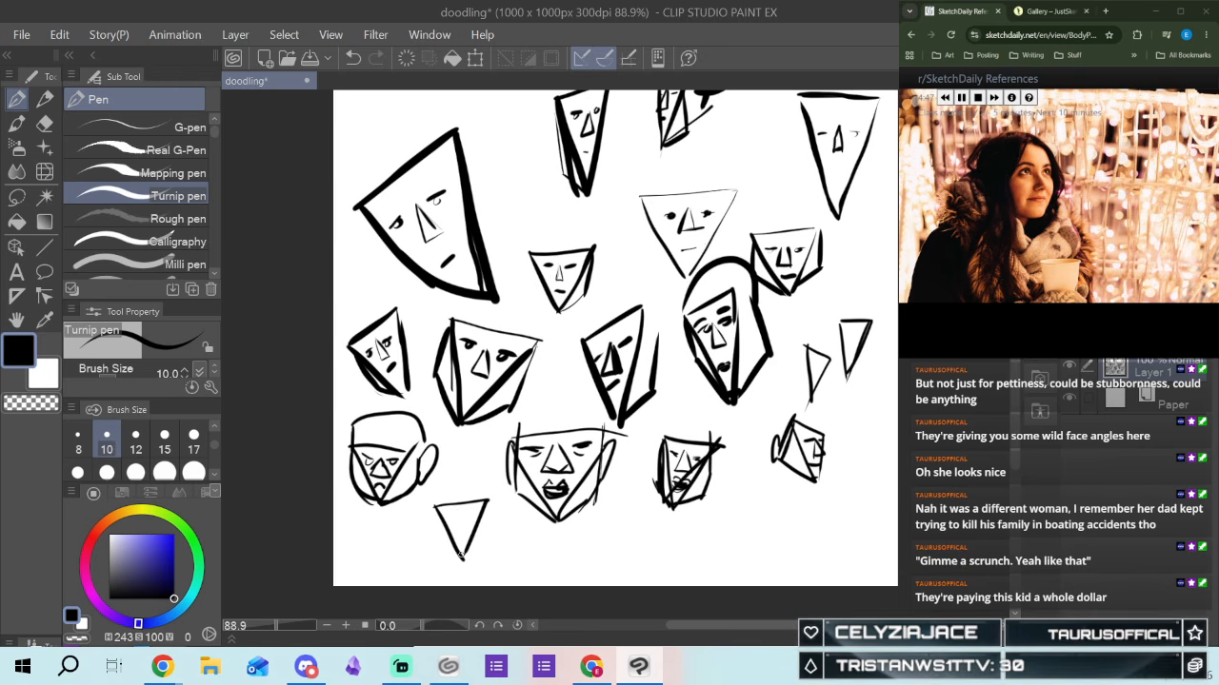
{"action": "left_click_drag", "start_coordinate": [463, 510], "coordinate": [463, 530]}
{"action": "left_click_drag", "start_coordinate": [453, 531], "coordinate": [473, 529]}
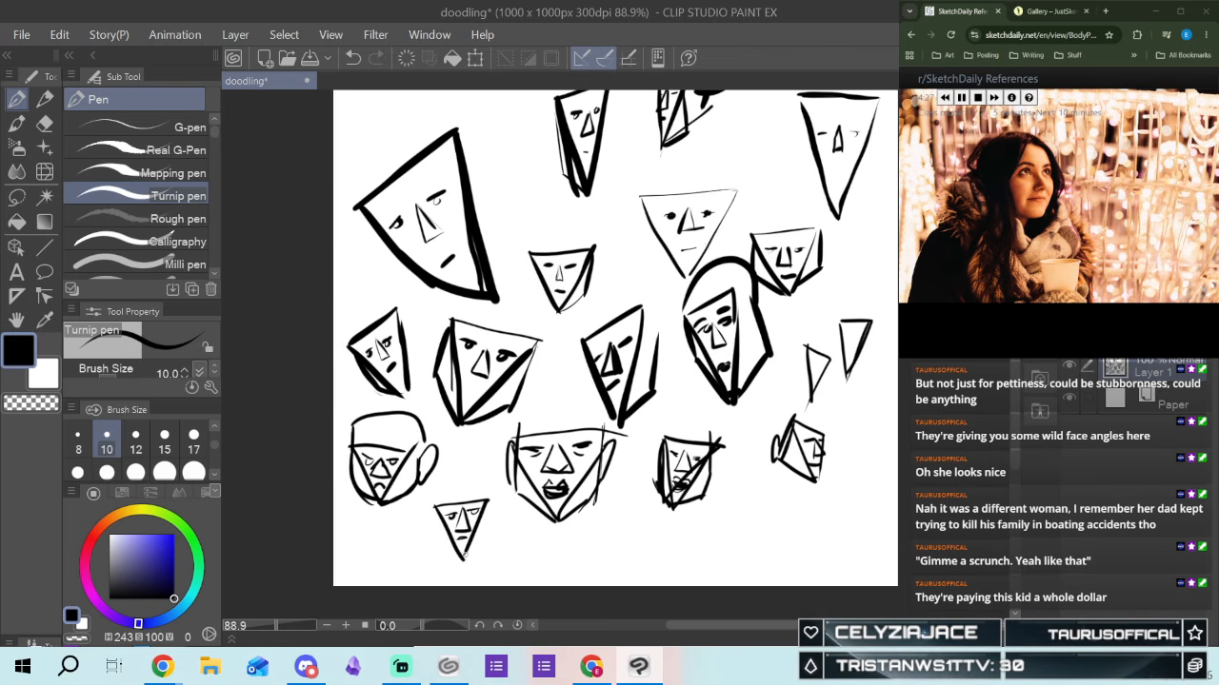
Build out the dark-haired woman's head with cheek and jaw planes, a skull arc, a side hair contour and a mouth
{"action": "left_click_drag", "start_coordinate": [463, 561], "coordinate": [484, 529]}
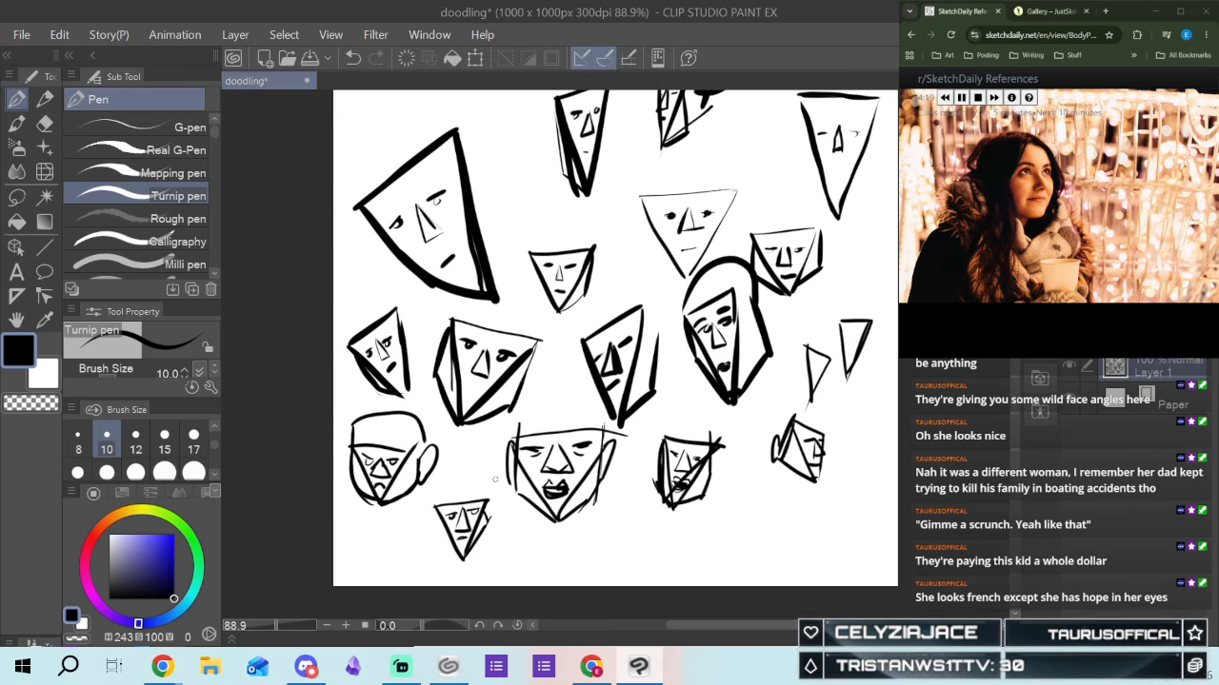
{"action": "mouse_move", "coordinate": [488, 509]}
{"action": "left_mouse_down"}
{"action": "mouse_move", "coordinate": [456, 472]}
{"action": "mouse_move", "coordinate": [436, 506]}
{"action": "left_mouse_up"}
{"action": "left_click_drag", "start_coordinate": [428, 527], "coordinate": [454, 554]}
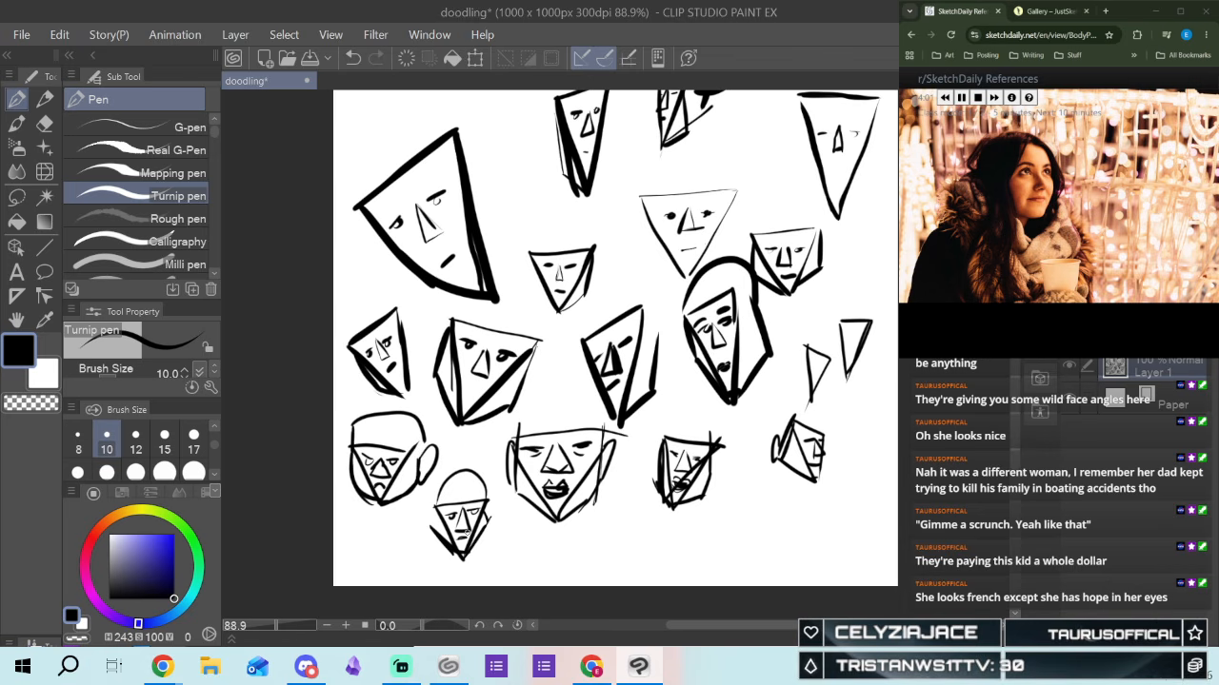
{"action": "left_click_drag", "start_coordinate": [445, 478], "coordinate": [426, 530]}
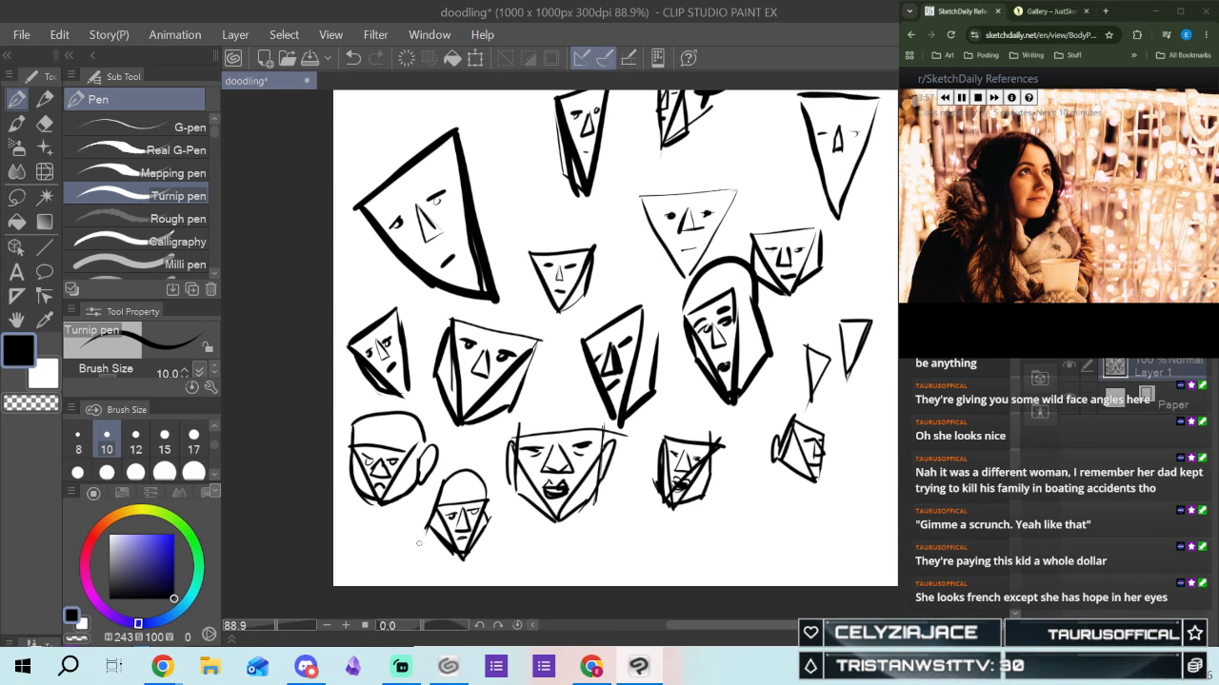
{"action": "left_click_drag", "start_coordinate": [450, 539], "coordinate": [462, 541]}
Fill in the woman's long hair in solid black around the skull, down both sides of the face and under the chin
{"action": "mouse_move", "coordinate": [485, 507]}
{"action": "left_mouse_down"}
{"action": "mouse_move", "coordinate": [492, 522]}
{"action": "mouse_move", "coordinate": [476, 482]}
{"action": "left_mouse_up"}
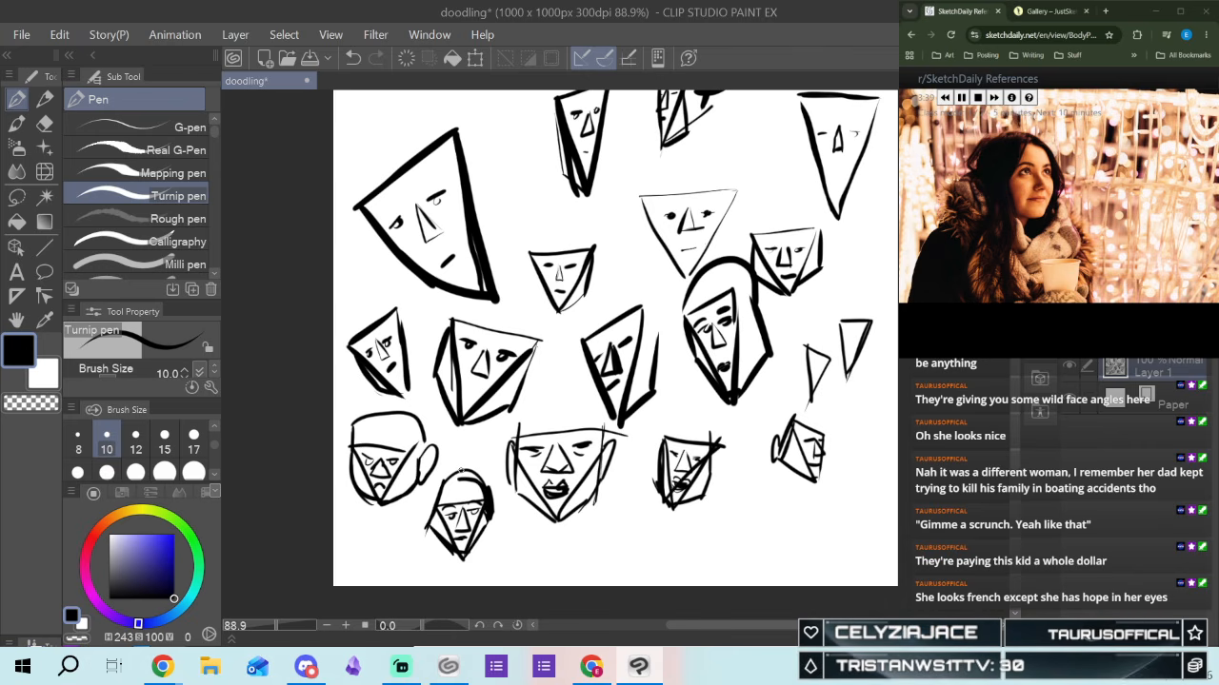
{"action": "left_click_drag", "start_coordinate": [463, 478], "coordinate": [438, 506]}
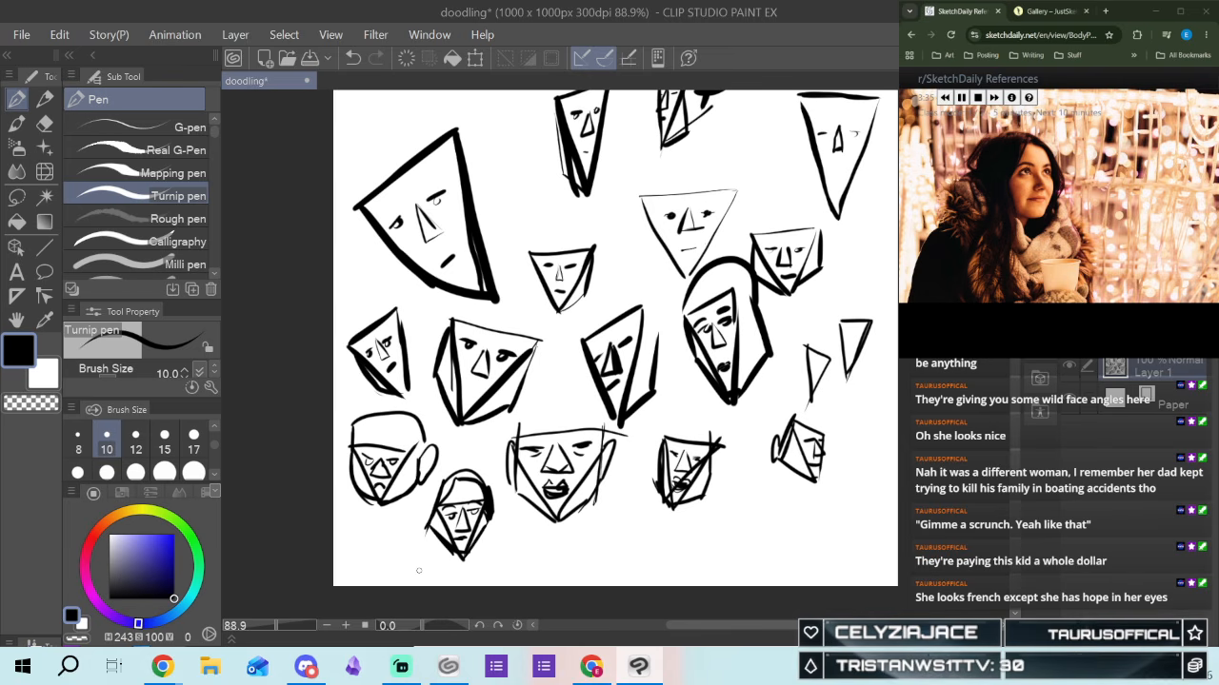
{"action": "left_click_drag", "start_coordinate": [445, 504], "coordinate": [421, 529]}
{"action": "mouse_move", "coordinate": [449, 481]}
{"action": "left_mouse_down"}
{"action": "mouse_move", "coordinate": [434, 508]}
{"action": "mouse_move", "coordinate": [447, 475]}
{"action": "mouse_move", "coordinate": [430, 558]}
{"action": "left_mouse_up"}
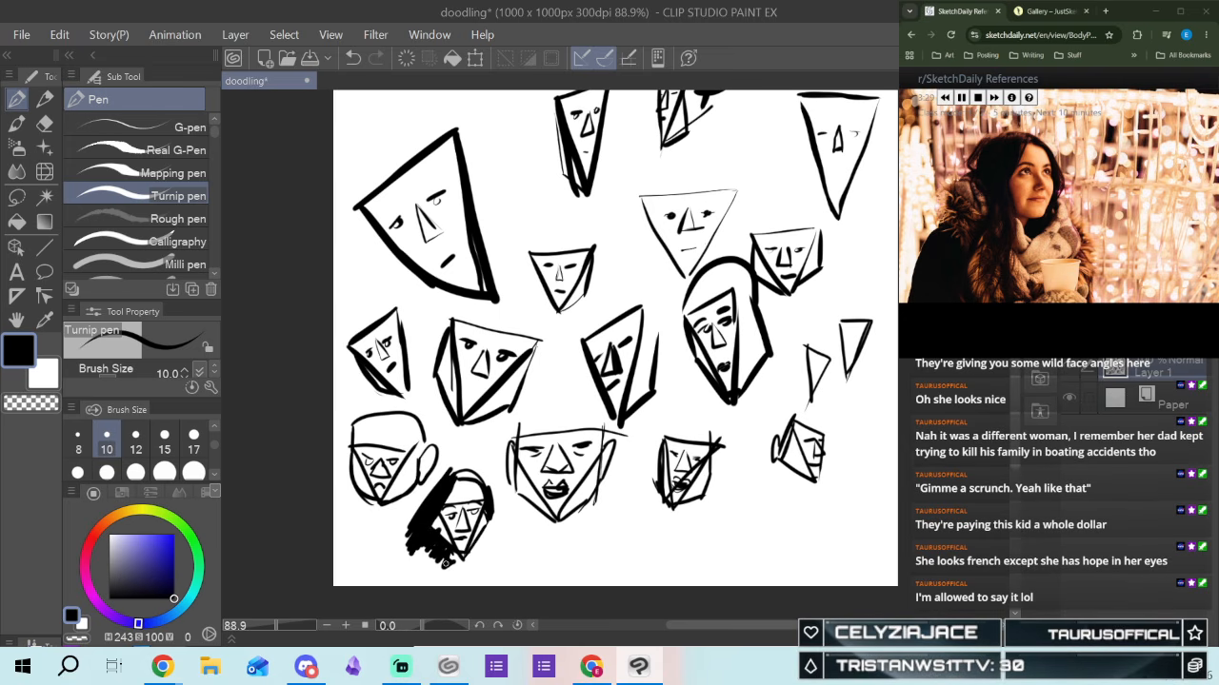
{"action": "mouse_move", "coordinate": [463, 476]}
{"action": "left_mouse_down"}
{"action": "mouse_move", "coordinate": [443, 480]}
{"action": "mouse_move", "coordinate": [485, 476]}
{"action": "mouse_move", "coordinate": [491, 501]}
{"action": "mouse_move", "coordinate": [484, 550]}
{"action": "mouse_move", "coordinate": [463, 576]}
{"action": "left_mouse_up"}
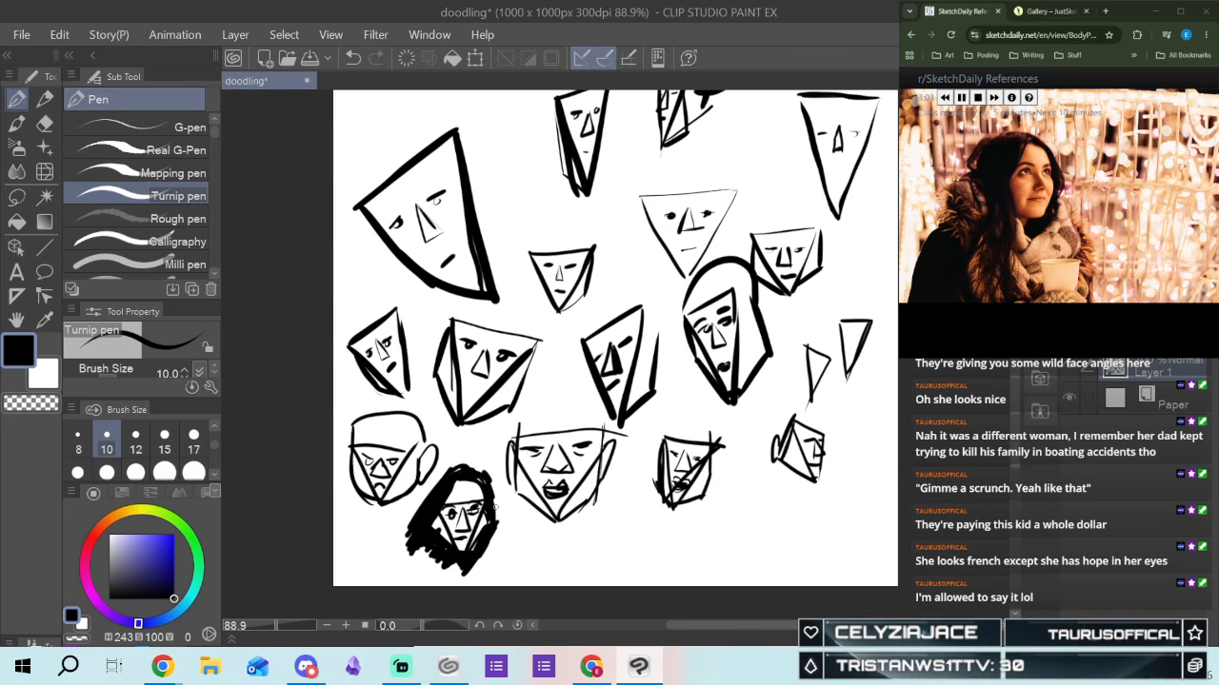
Shade the side plane of the dark-haired woman's nose with fine hatching and add small marks below her eyes
{"action": "scroll", "coordinate": [487, 512], "scroll_direction": "up", "scroll_amount": 5}
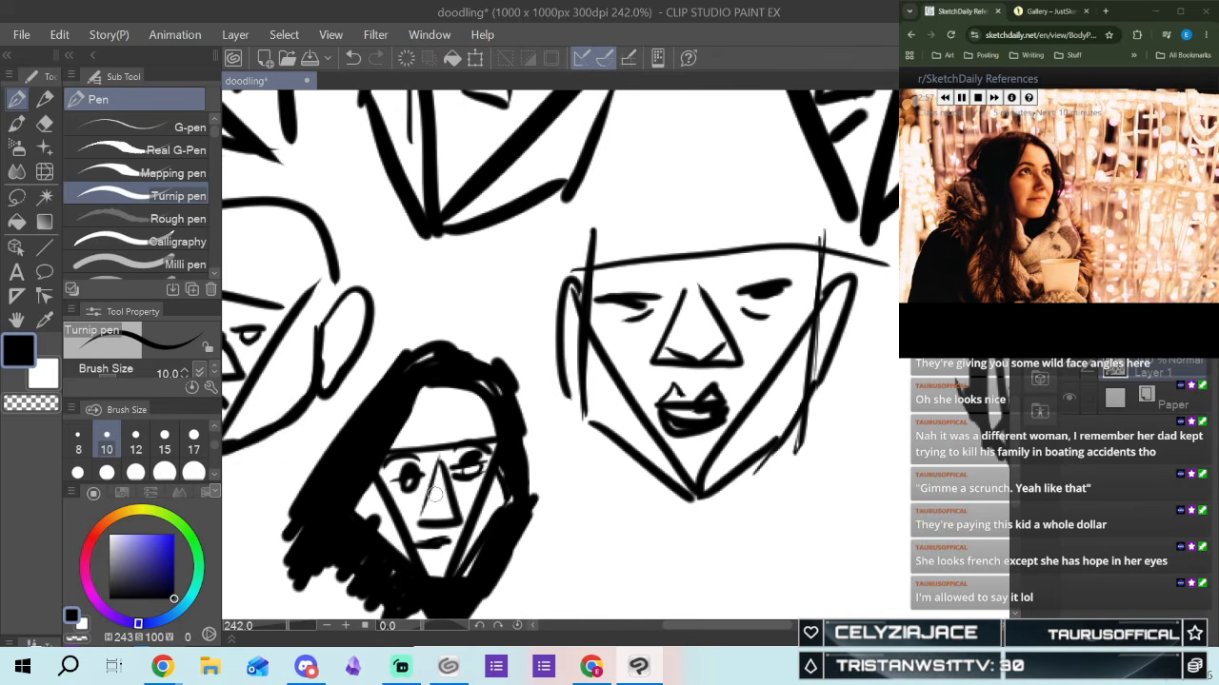
{"action": "mouse_move", "coordinate": [439, 474]}
{"action": "left_mouse_down"}
{"action": "mouse_move", "coordinate": [441, 515]}
{"action": "mouse_move", "coordinate": [425, 524]}
{"action": "left_mouse_up"}
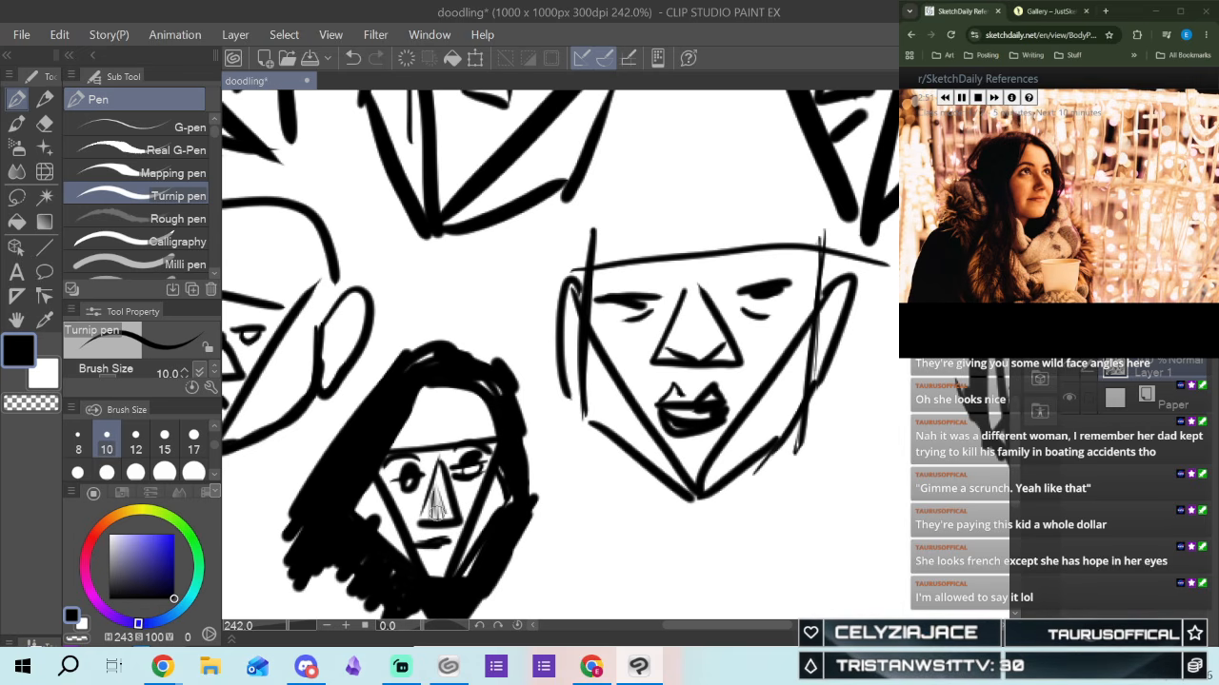
{"action": "left_click_drag", "start_coordinate": [424, 512], "coordinate": [424, 521]}
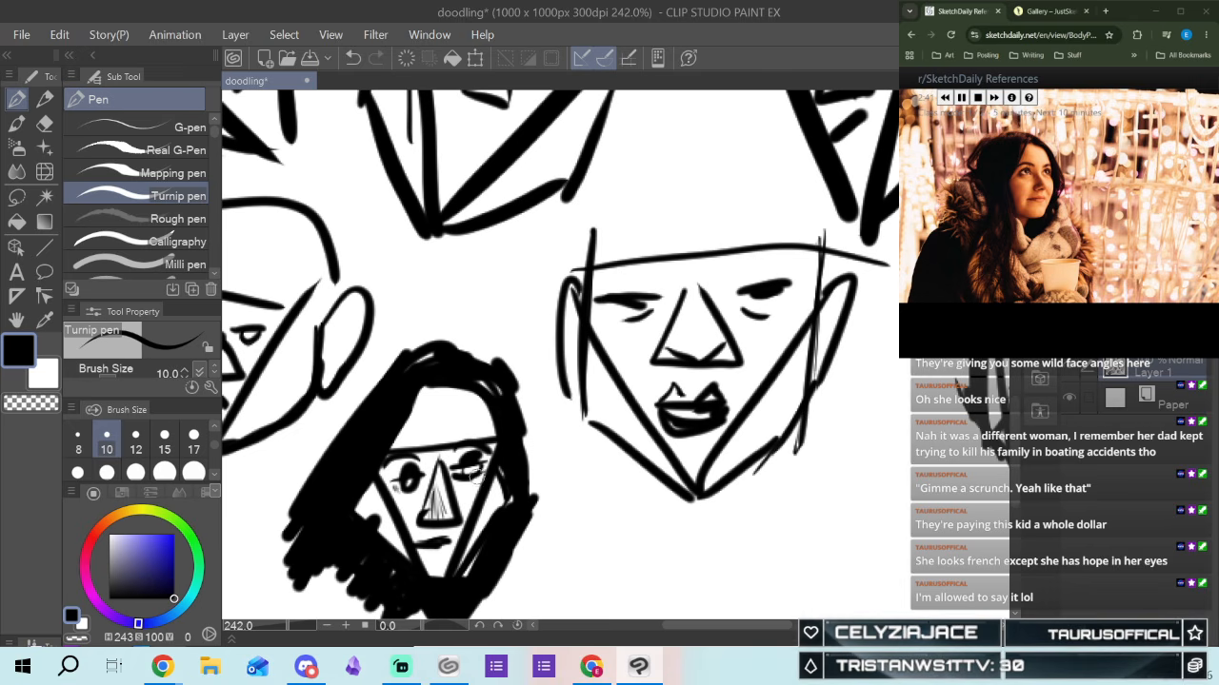
Touch up the corners of the dark-haired woman's eyes and erase their lower outlines with the Hard eraser
{"action": "left_click_drag", "start_coordinate": [393, 480], "coordinate": [410, 480]}
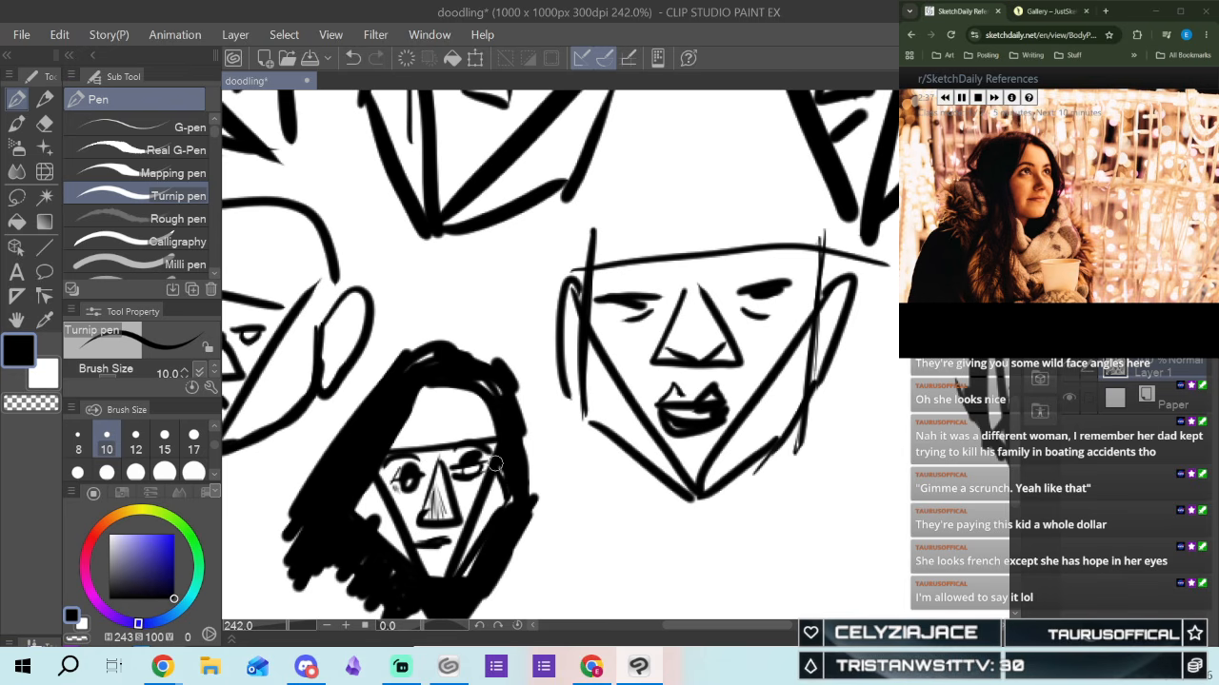
{"action": "left_click_drag", "start_coordinate": [480, 457], "coordinate": [490, 468]}
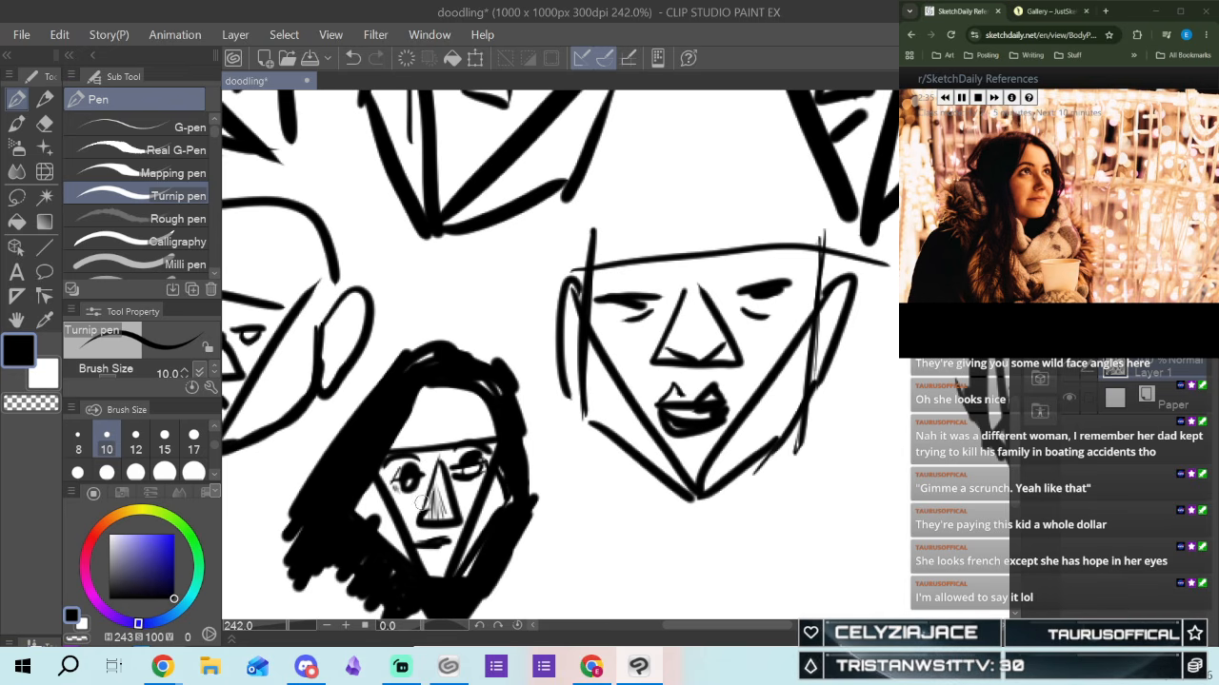
{"action": "left_click", "coordinate": [44, 98]}
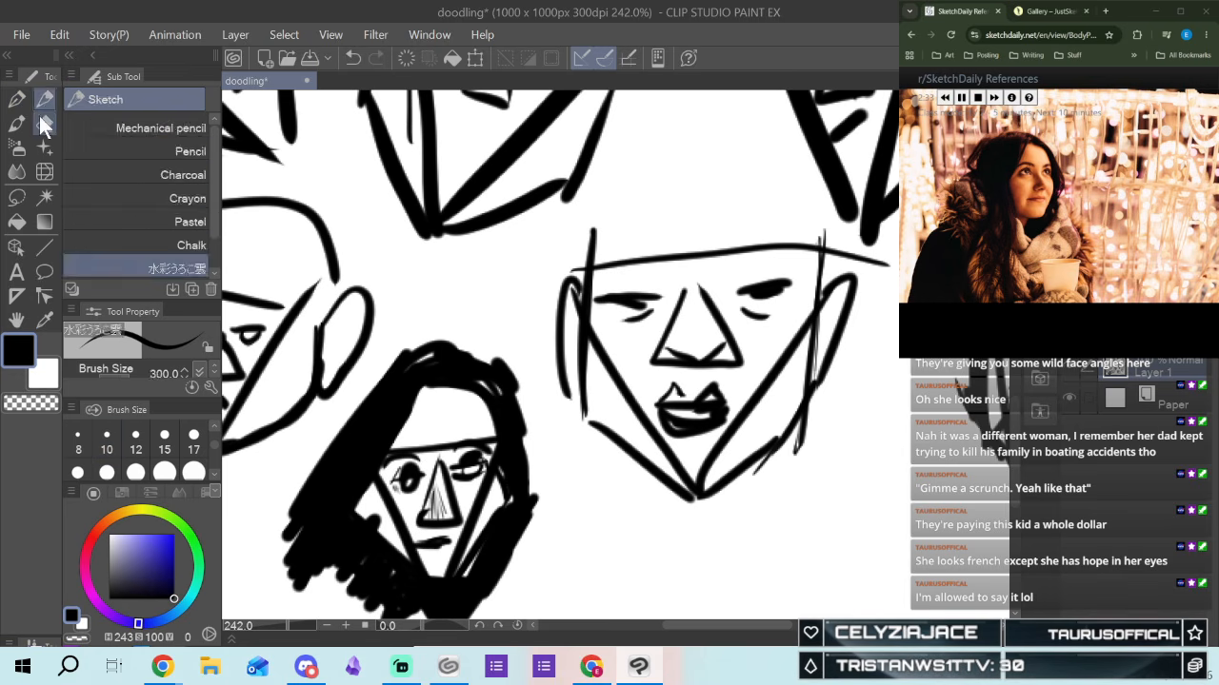
{"action": "left_click", "coordinate": [44, 123]}
{"action": "mouse_move", "coordinate": [423, 476]}
{"action": "left_mouse_down"}
{"action": "mouse_move", "coordinate": [400, 490]}
{"action": "mouse_move", "coordinate": [414, 491]}
{"action": "mouse_move", "coordinate": [410, 481]}
{"action": "mouse_move", "coordinate": [428, 495]}
{"action": "mouse_move", "coordinate": [476, 476]}
{"action": "left_mouse_up"}
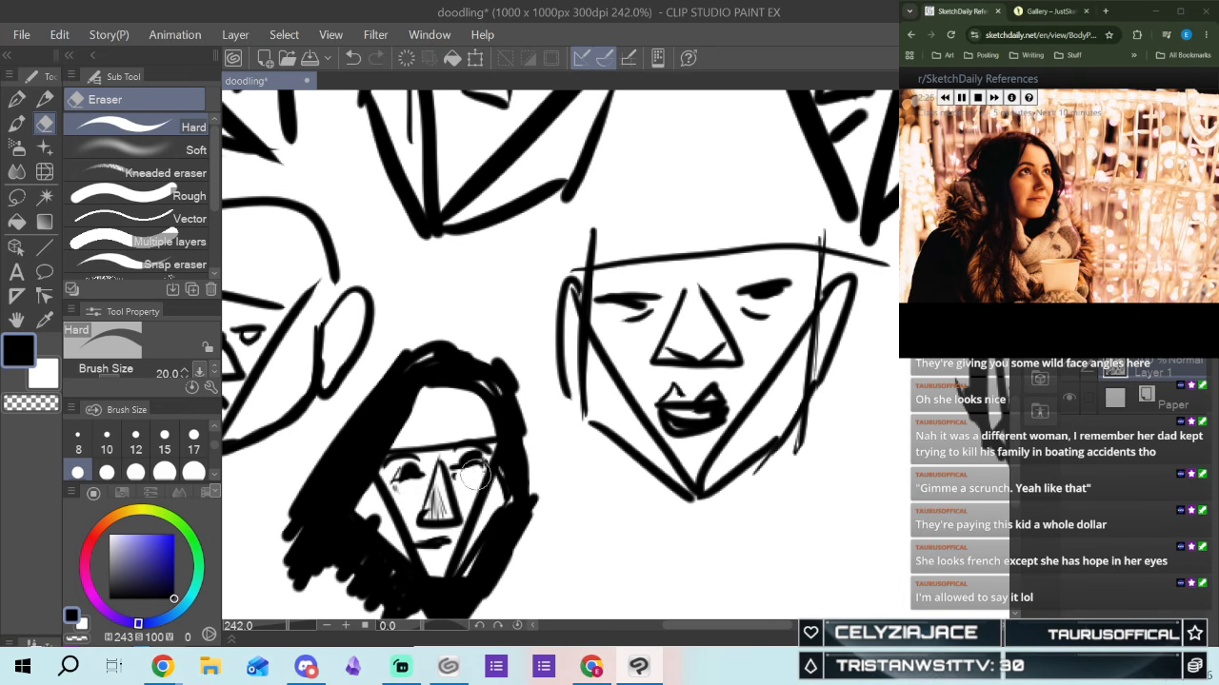
Retouch the dark-haired woman's eye with the Turnip pen and erase the triangle construction lines along both cheeks
{"action": "left_click", "coordinate": [17, 99]}
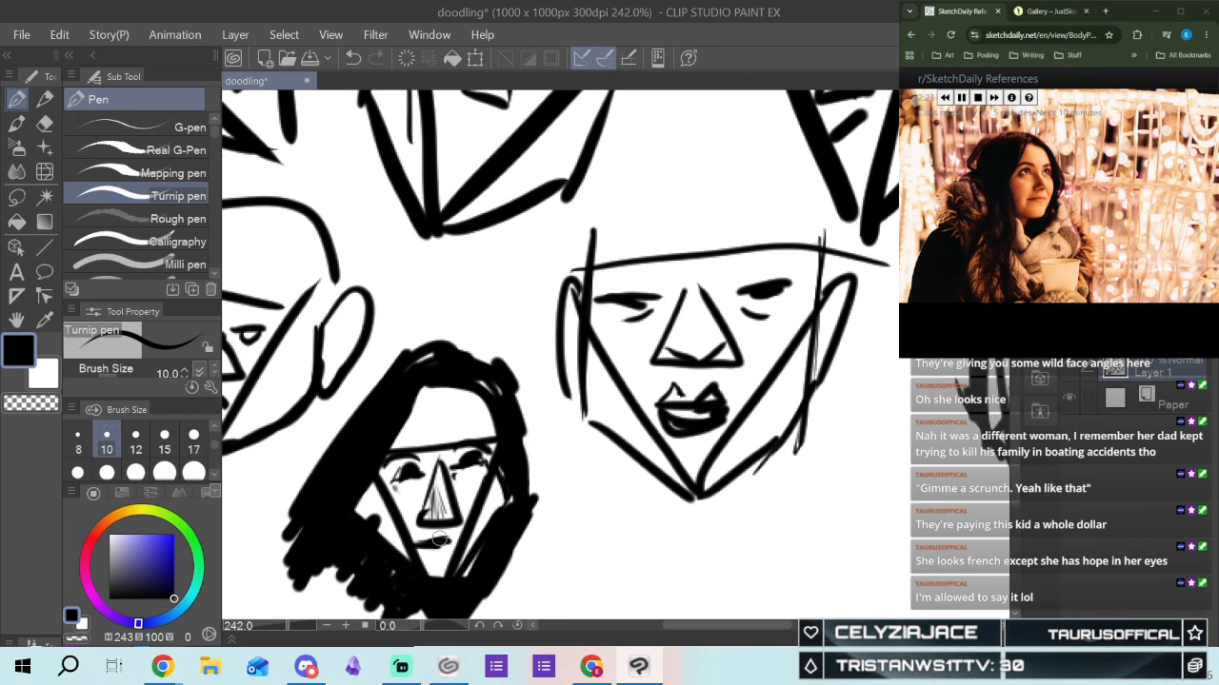
{"action": "left_click", "coordinate": [45, 123]}
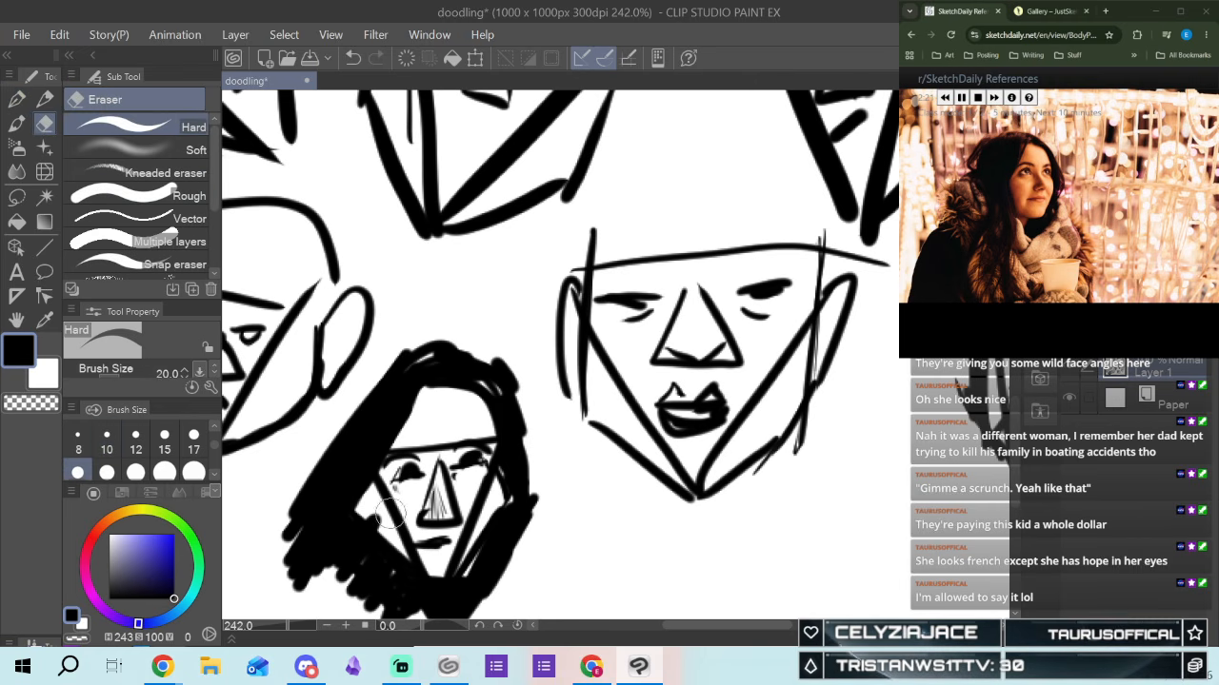
{"action": "mouse_move", "coordinate": [386, 495]}
{"action": "left_mouse_down"}
{"action": "mouse_move", "coordinate": [425, 571]}
{"action": "mouse_move", "coordinate": [421, 550]}
{"action": "mouse_move", "coordinate": [456, 567]}
{"action": "mouse_move", "coordinate": [444, 566]}
{"action": "mouse_move", "coordinate": [489, 478]}
{"action": "mouse_move", "coordinate": [472, 525]}
{"action": "mouse_move", "coordinate": [484, 470]}
{"action": "mouse_move", "coordinate": [476, 540]}
{"action": "left_mouse_up"}
Draw a smile crease beside the dark-haired woman's nose and build up her lips with the Turnip pen
{"action": "left_click", "coordinate": [18, 98]}
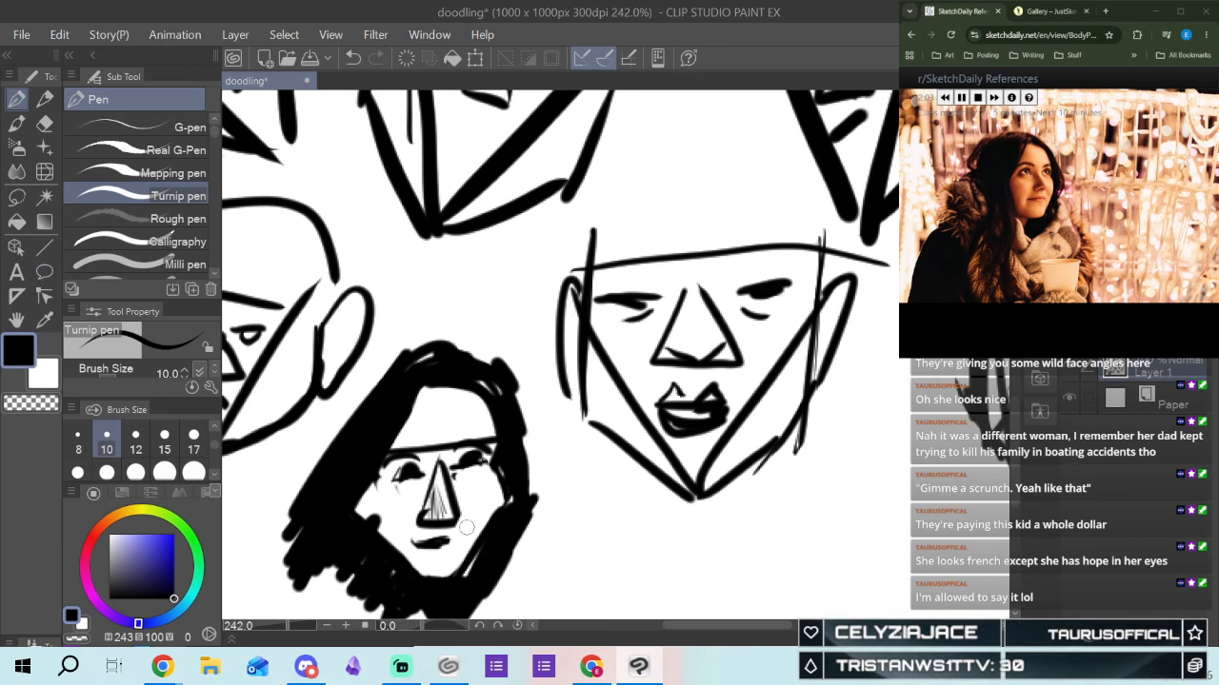
{"action": "left_click_drag", "start_coordinate": [466, 524], "coordinate": [457, 489]}
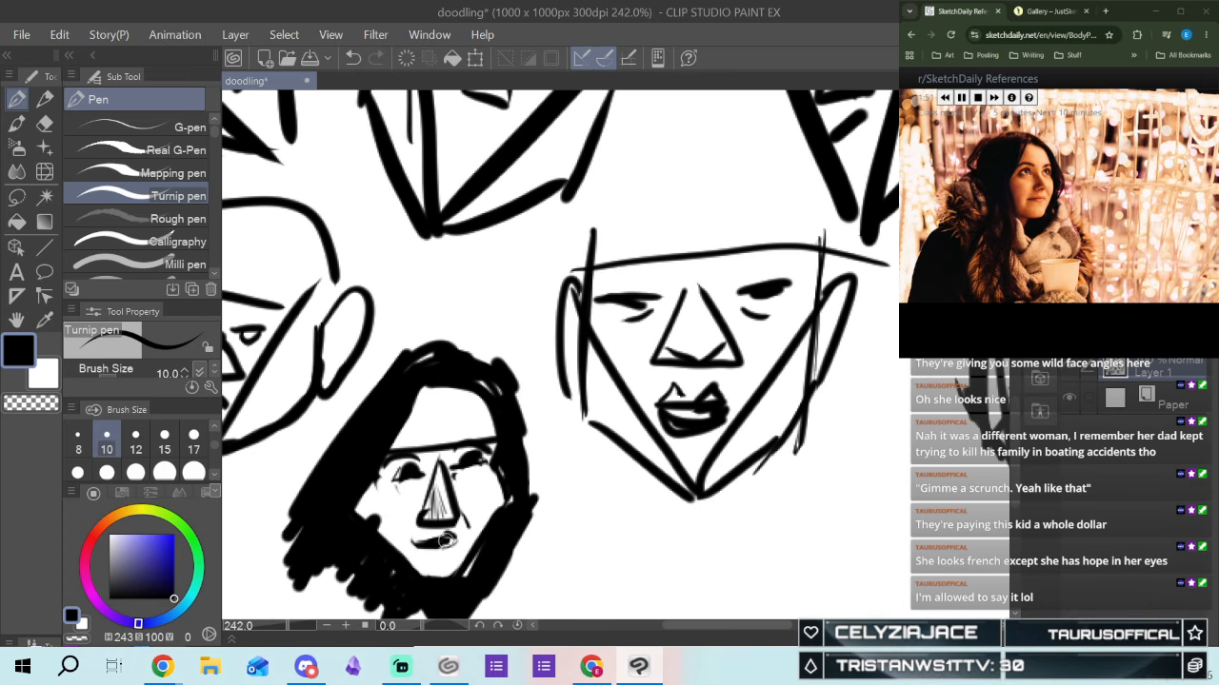
{"action": "left_click_drag", "start_coordinate": [416, 541], "coordinate": [434, 541]}
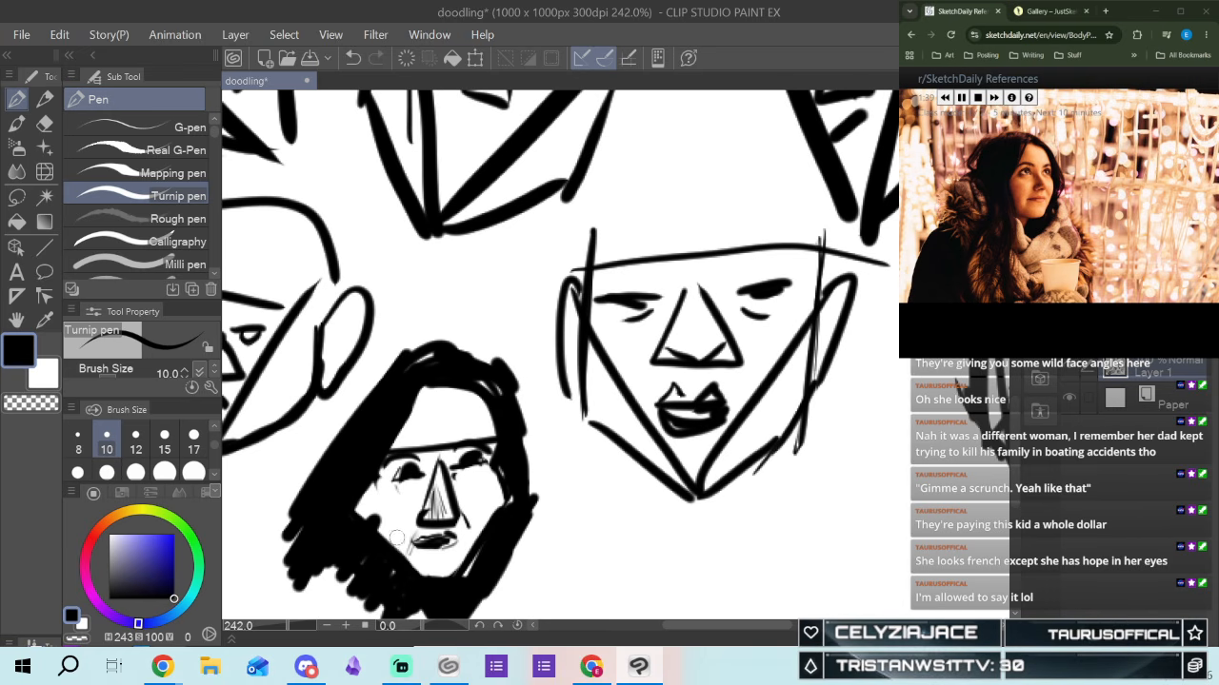
Fill the dark-haired woman's hair in solid black along the shadowed cheek and jaw, extending its lower strands
{"action": "left_click_drag", "start_coordinate": [384, 453], "coordinate": [359, 512]}
{"action": "left_click_drag", "start_coordinate": [337, 556], "coordinate": [334, 607]}
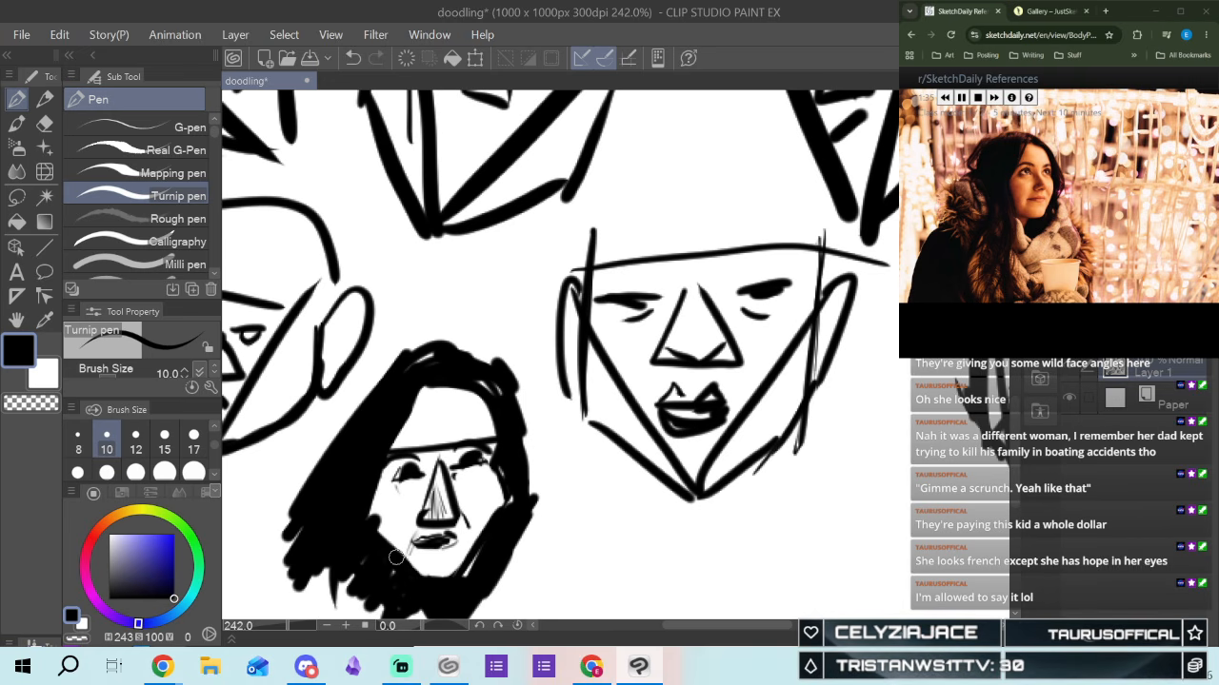
{"action": "mouse_move", "coordinate": [391, 556]}
{"action": "left_mouse_down"}
{"action": "mouse_move", "coordinate": [366, 499]}
{"action": "mouse_move", "coordinate": [394, 562]}
{"action": "left_mouse_up"}
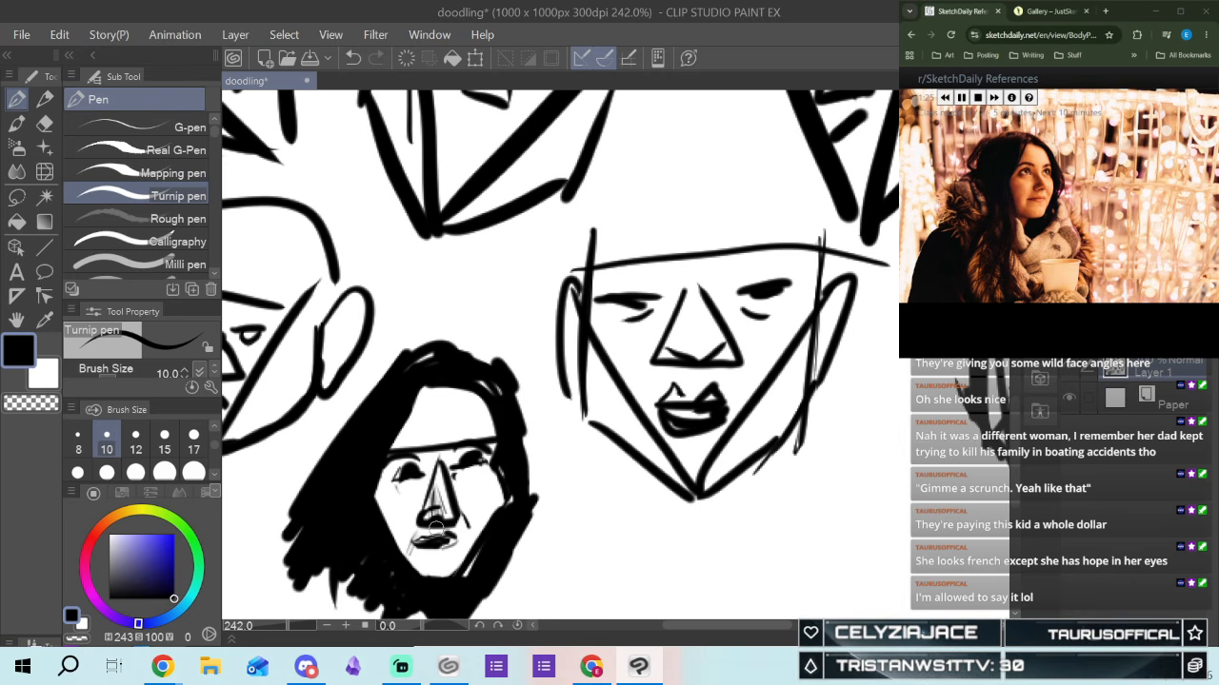
Erase the brow construction line, part of the nose outline and the stray marks around the mouth with the Hard eraser
{"action": "left_click", "coordinate": [45, 123]}
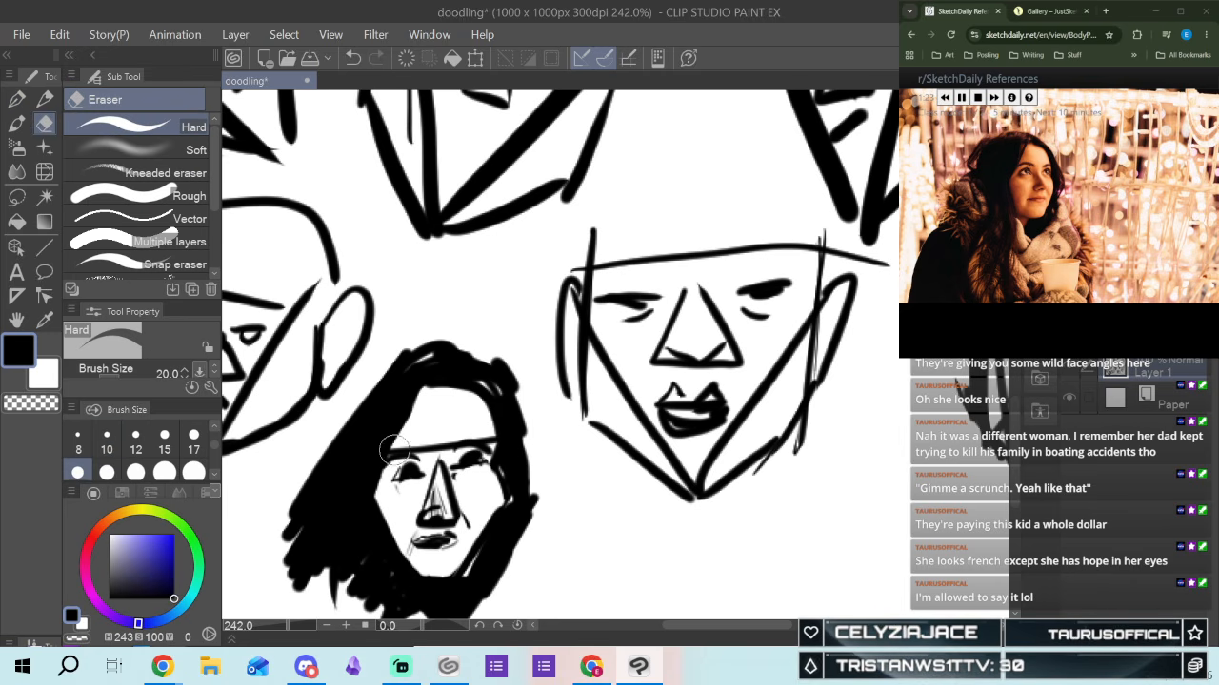
{"action": "mouse_move", "coordinate": [403, 446]}
{"action": "left_mouse_down"}
{"action": "mouse_move", "coordinate": [473, 421]}
{"action": "mouse_move", "coordinate": [456, 441]}
{"action": "mouse_move", "coordinate": [487, 436]}
{"action": "left_mouse_up"}
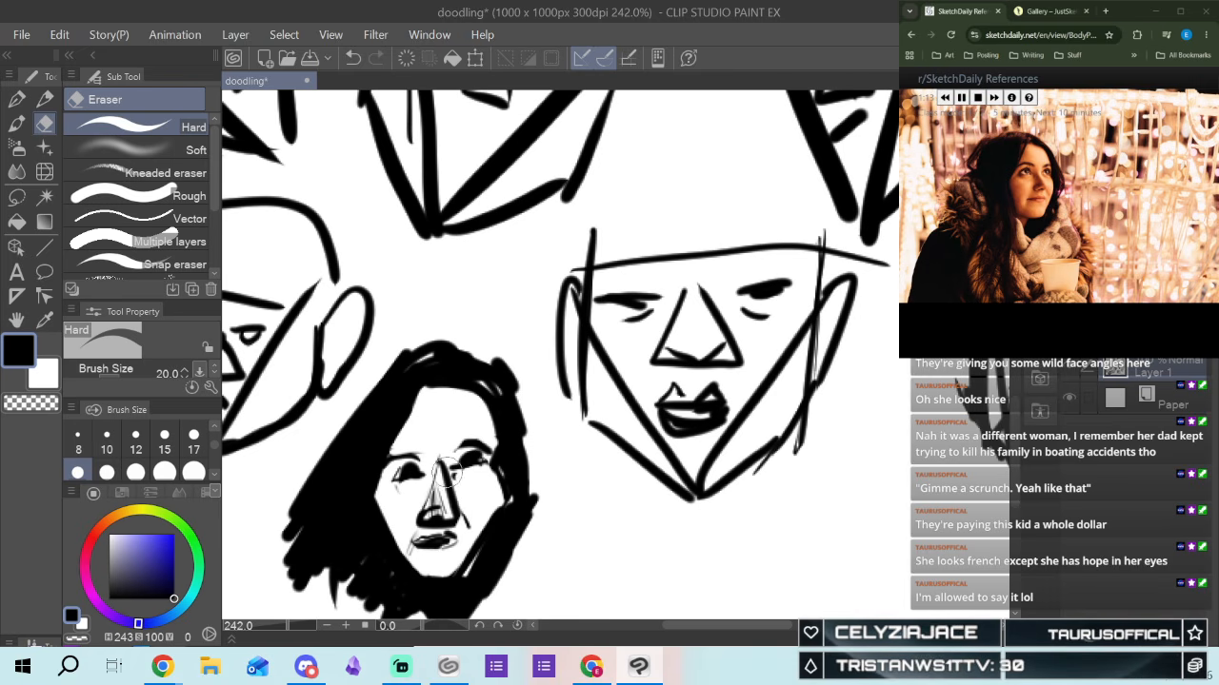
{"action": "left_click_drag", "start_coordinate": [454, 480], "coordinate": [461, 526]}
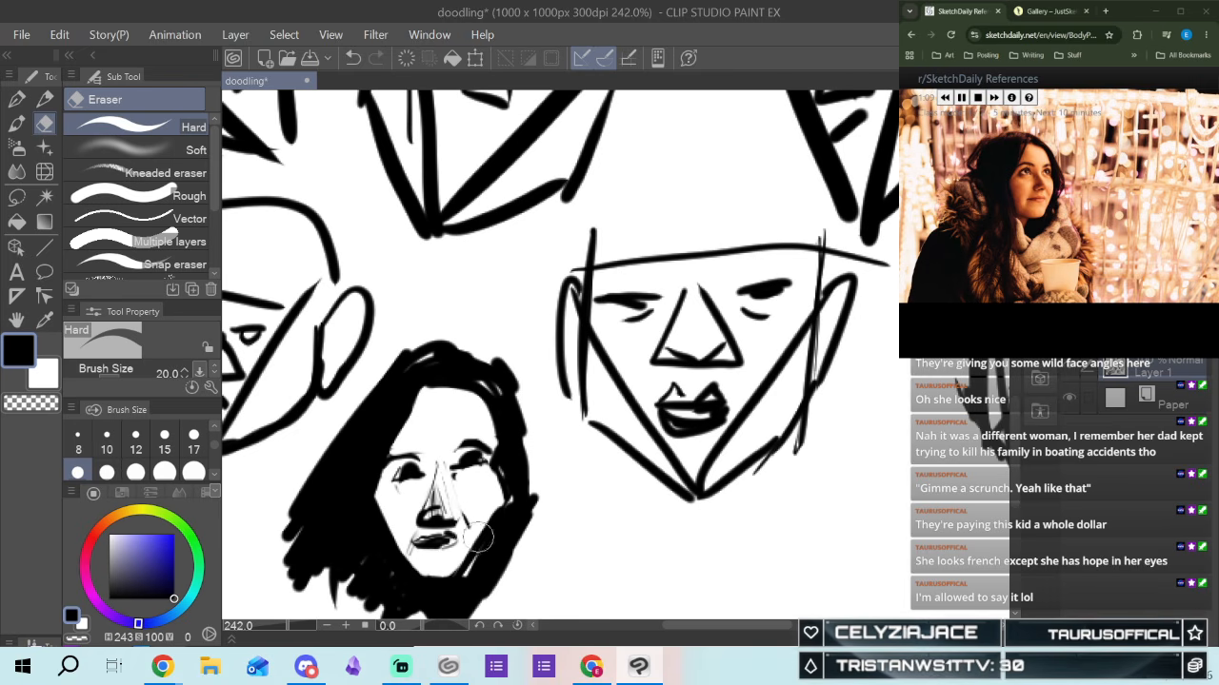
{"action": "left_click_drag", "start_coordinate": [456, 529], "coordinate": [419, 535]}
Hatch the shadowed side of the dark-haired woman's face with the Turnip pen on the forehead, cheek and beside the mouth
{"action": "key", "text": "p"}
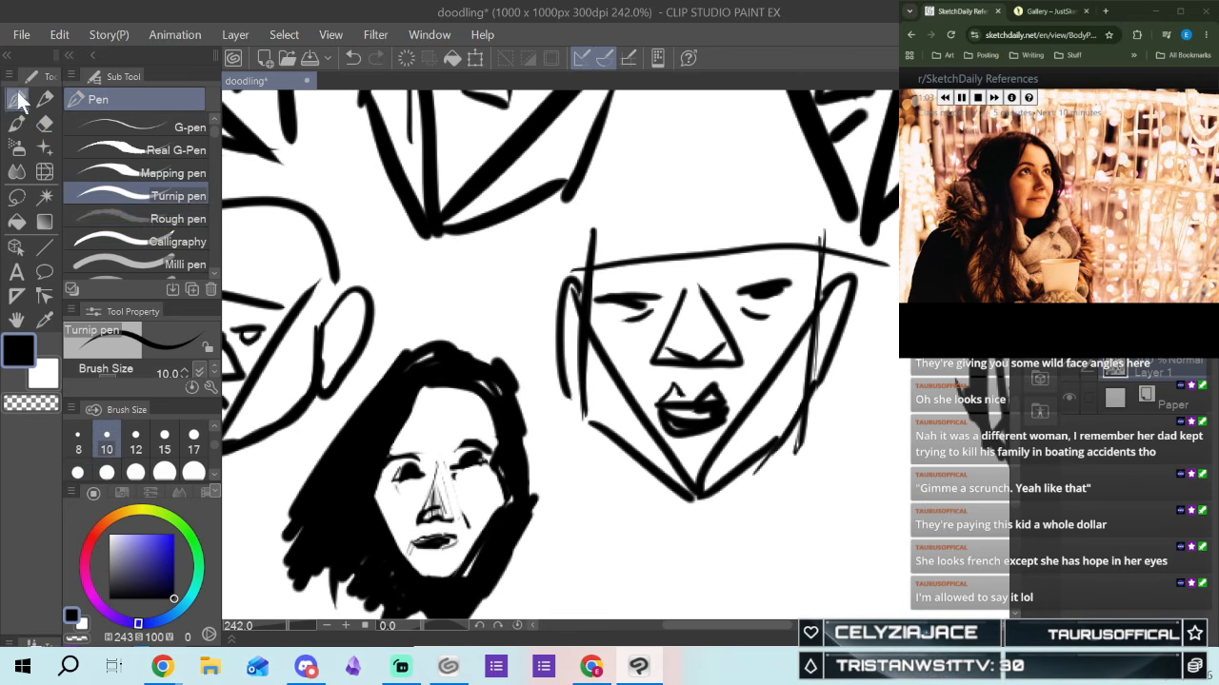
{"action": "mouse_move", "coordinate": [415, 398]}
{"action": "left_mouse_down"}
{"action": "mouse_move", "coordinate": [415, 454]}
{"action": "mouse_move", "coordinate": [413, 434]}
{"action": "left_mouse_up"}
{"action": "left_click", "coordinate": [353, 60]}
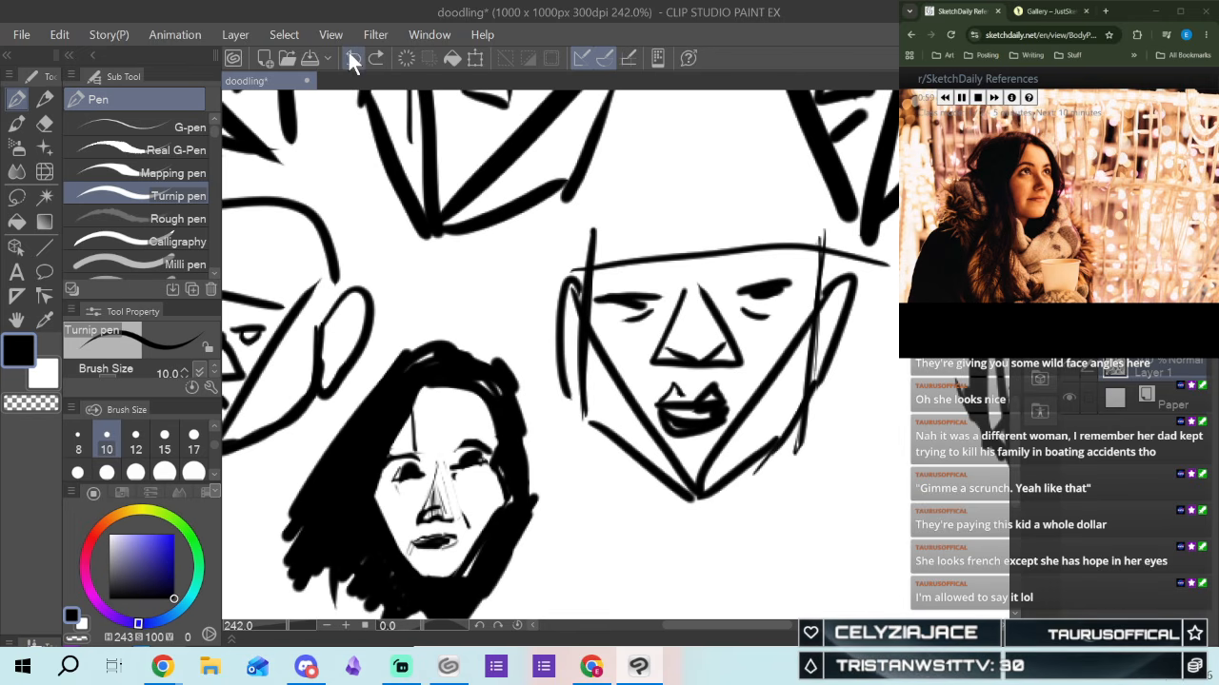
{"action": "left_click", "coordinate": [349, 57]}
{"action": "mouse_move", "coordinate": [415, 419]}
{"action": "left_mouse_down"}
{"action": "mouse_move", "coordinate": [416, 445]}
{"action": "mouse_move", "coordinate": [392, 459]}
{"action": "left_mouse_up"}
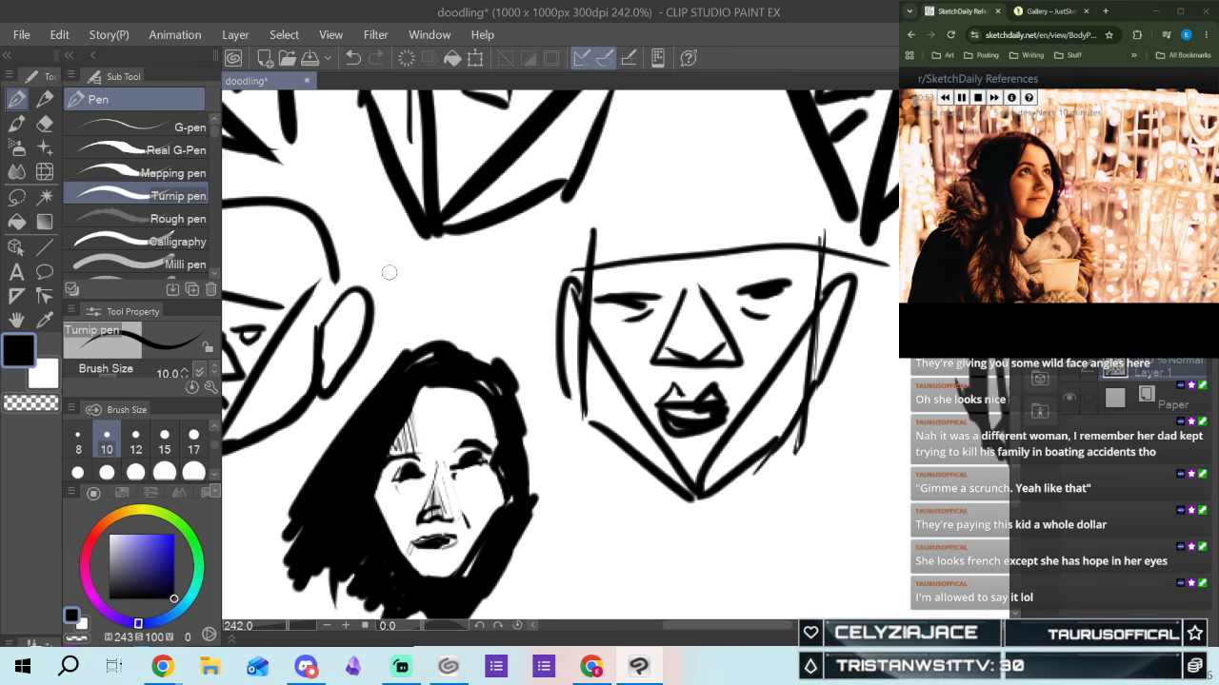
{"action": "left_click_drag", "start_coordinate": [419, 575], "coordinate": [429, 557]}
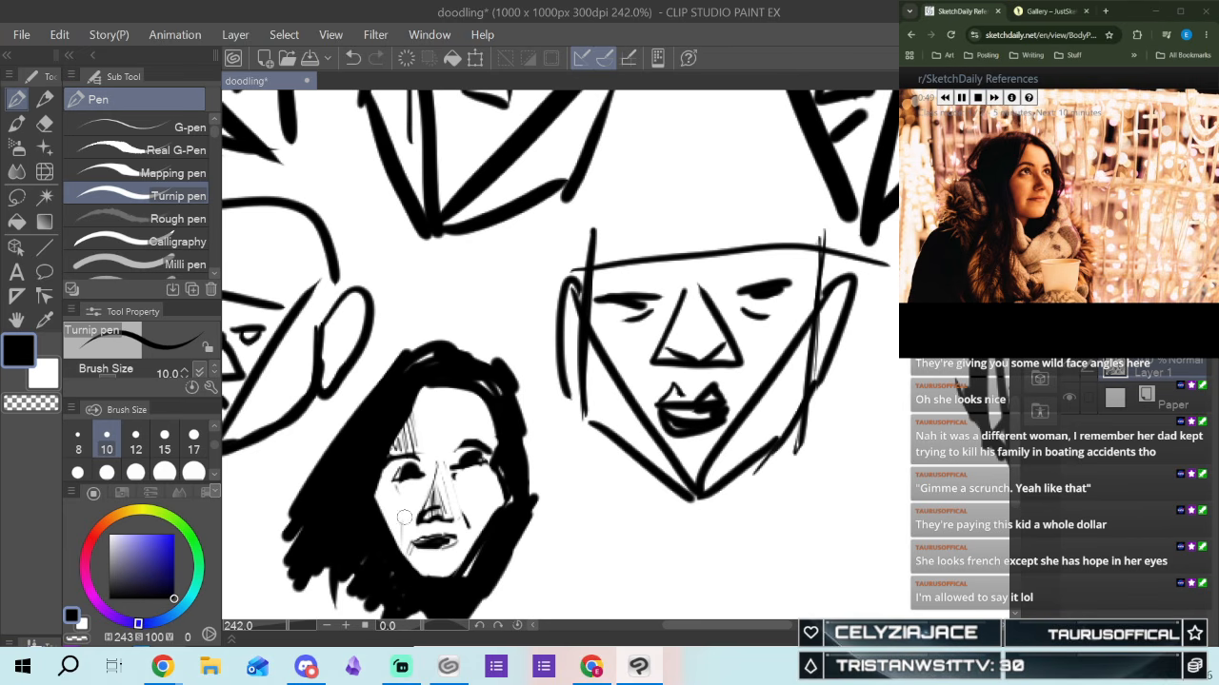
{"action": "mouse_move", "coordinate": [408, 528]}
{"action": "left_mouse_down"}
{"action": "mouse_move", "coordinate": [391, 570]}
{"action": "mouse_move", "coordinate": [410, 511]}
{"action": "mouse_move", "coordinate": [390, 530]}
{"action": "mouse_move", "coordinate": [401, 507]}
{"action": "mouse_move", "coordinate": [380, 500]}
{"action": "mouse_move", "coordinate": [359, 511]}
{"action": "mouse_move", "coordinate": [385, 539]}
{"action": "left_mouse_up"}
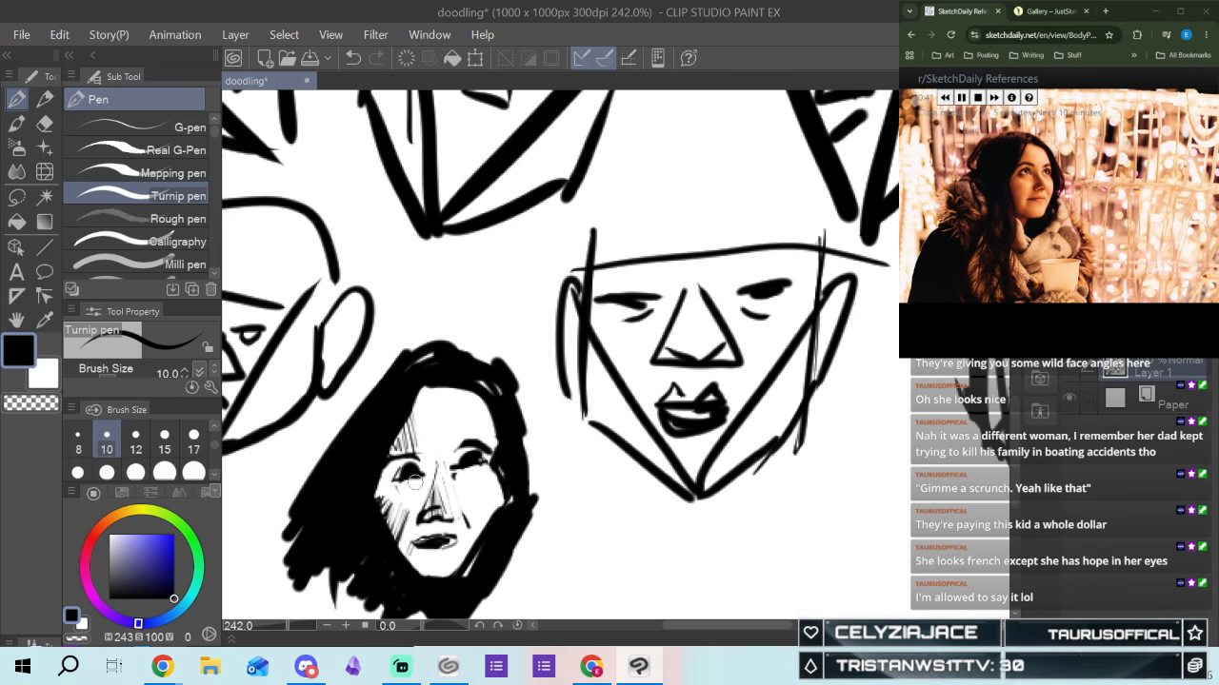
Darken the dark-haired woman's eyes and extend the black hair inward along the lit cheek, jaw and forehead hairline
{"action": "mouse_move", "coordinate": [399, 482]}
{"action": "left_mouse_down"}
{"action": "mouse_move", "coordinate": [417, 478]}
{"action": "mouse_move", "coordinate": [414, 467]}
{"action": "left_mouse_up"}
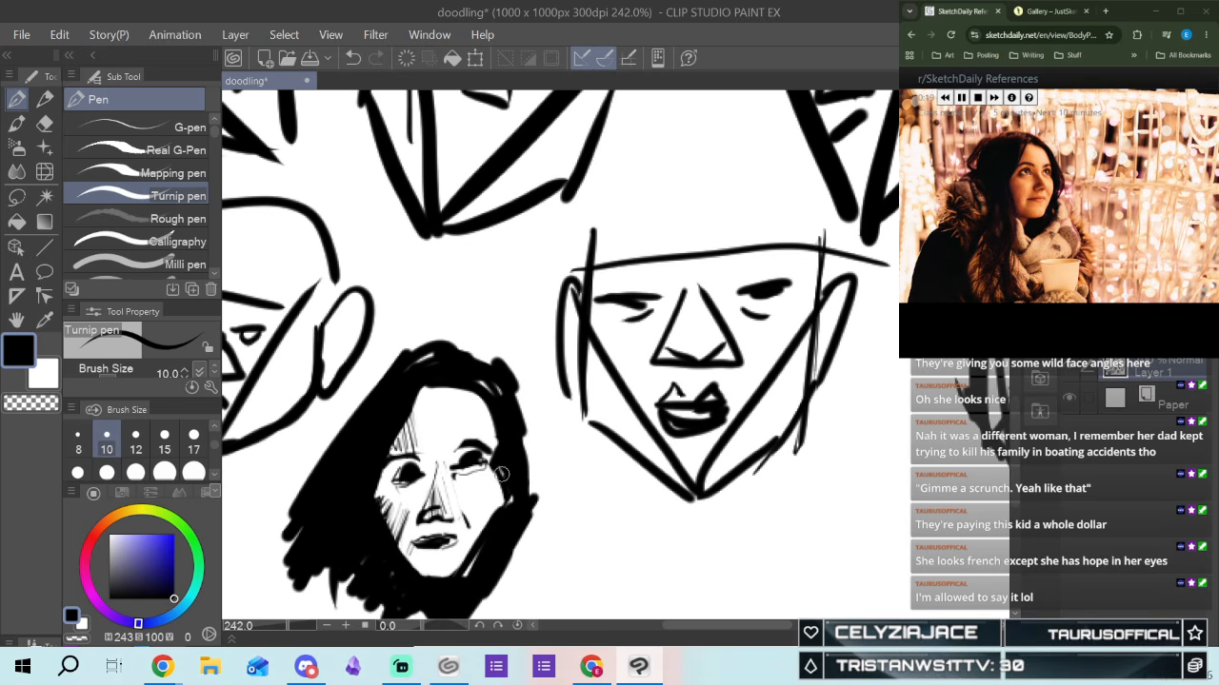
{"action": "left_click_drag", "start_coordinate": [495, 471], "coordinate": [468, 568]}
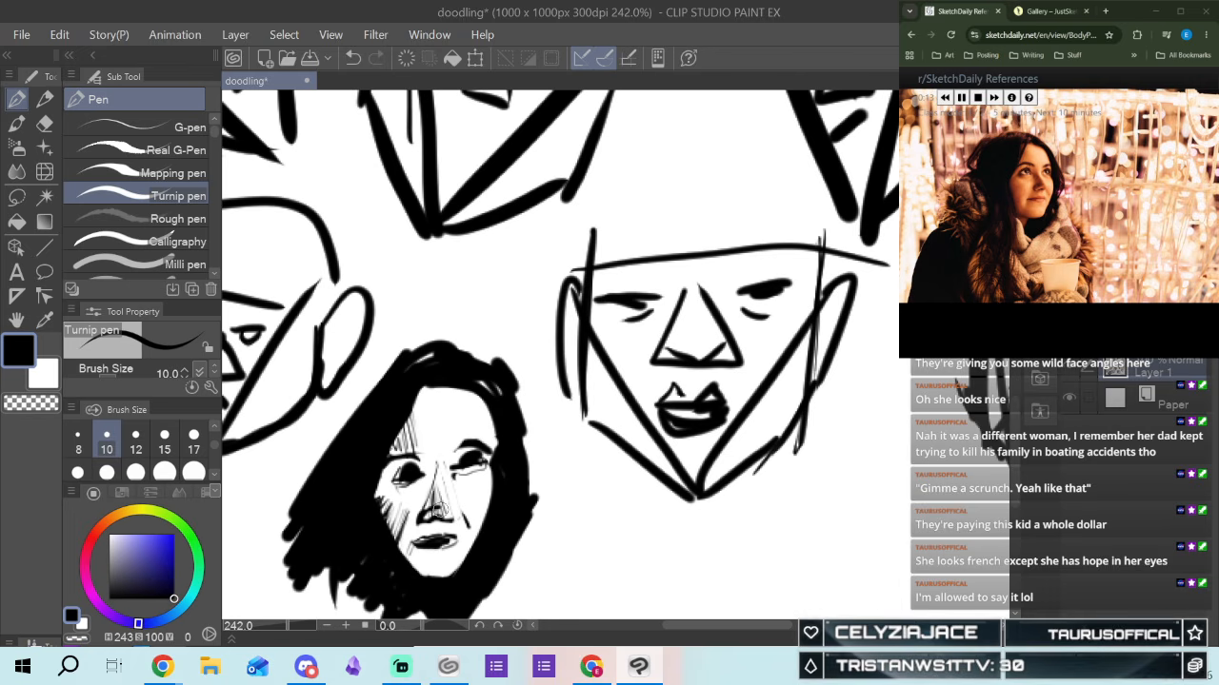
{"action": "left_click_drag", "start_coordinate": [433, 379], "coordinate": [392, 440]}
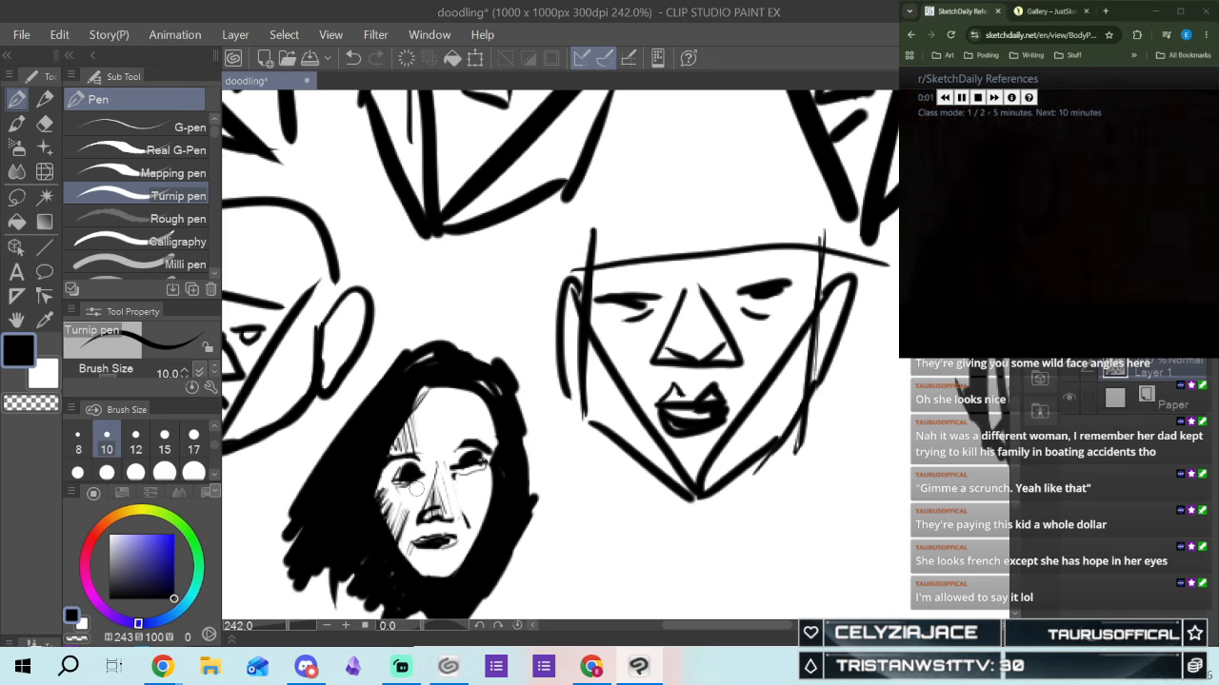
Bring the blank canvas area below the grimacing man's head and the small head beside it into view
{"action": "left_click_drag", "start_coordinate": [745, 626], "coordinate": [788, 624]}
{"action": "scroll", "coordinate": [561, 333], "scroll_direction": "down", "scroll_amount": 3}
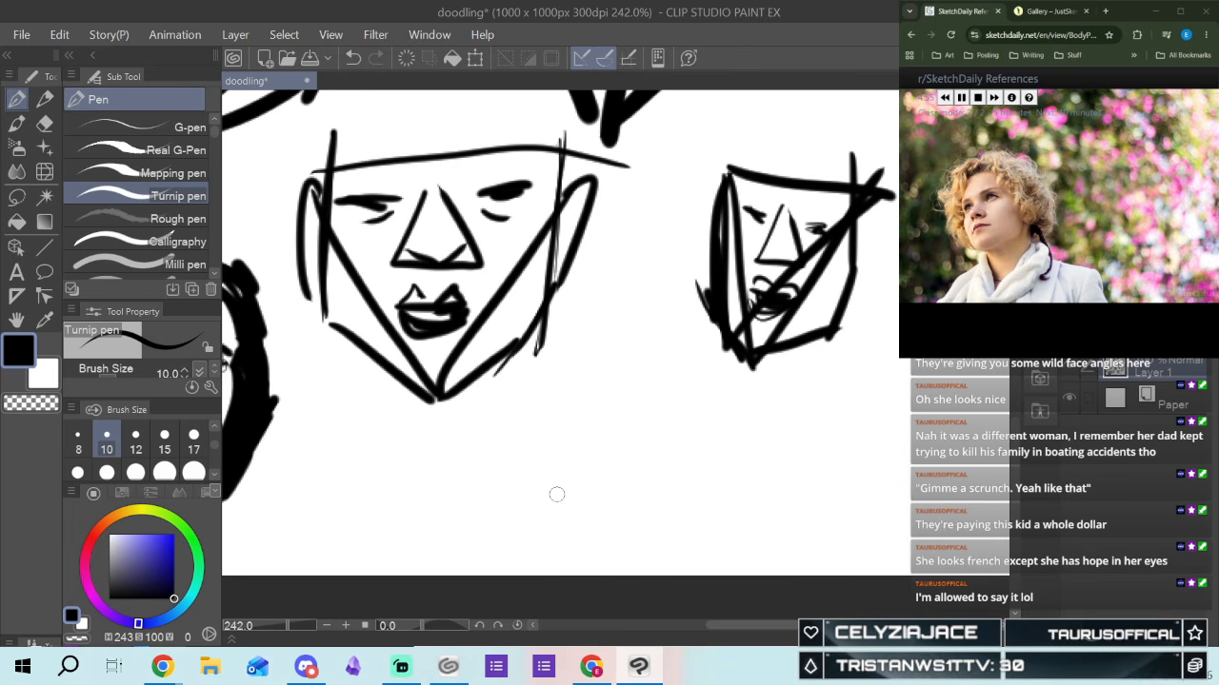
{"action": "left_click_drag", "start_coordinate": [566, 429], "coordinate": [637, 507]}
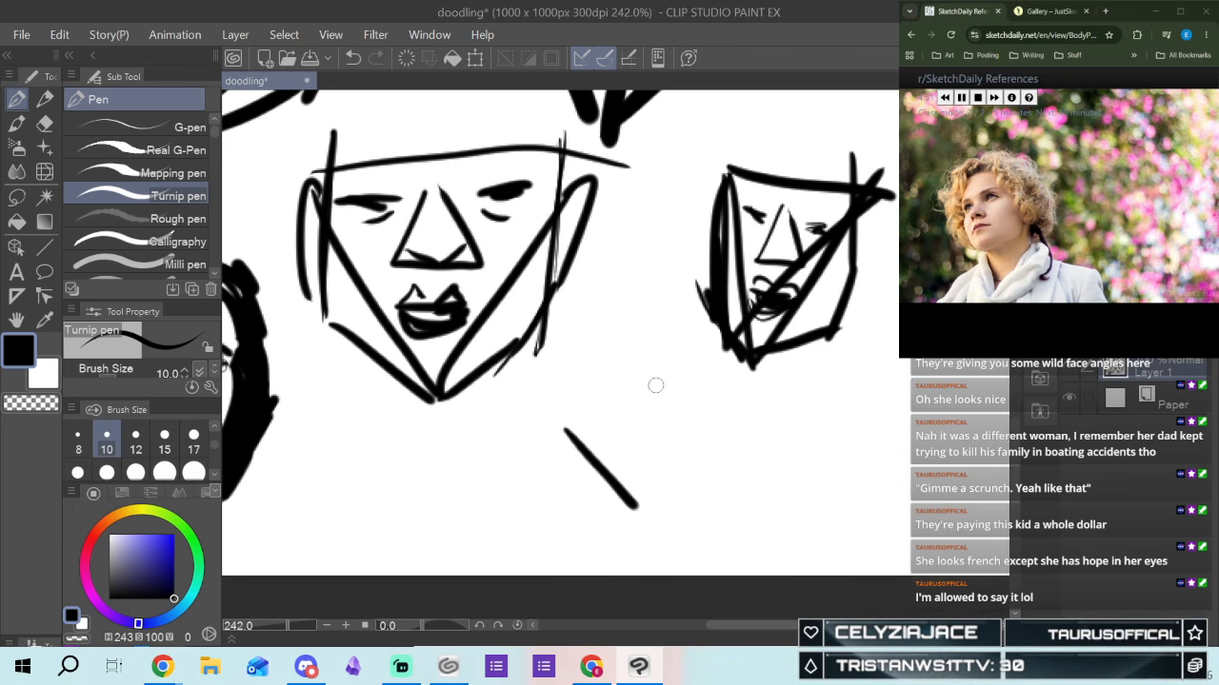
{"action": "left_click_drag", "start_coordinate": [655, 385], "coordinate": [638, 505]}
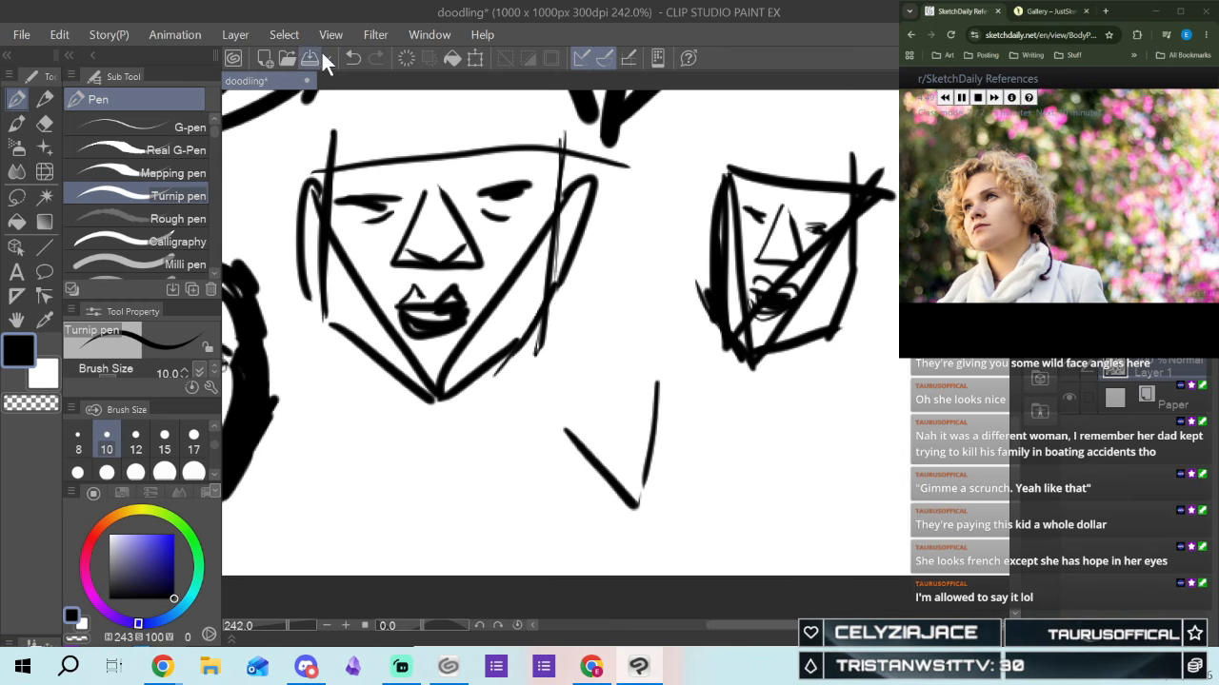
{"action": "left_click", "coordinate": [351, 57]}
{"action": "left_click", "coordinate": [351, 57]}
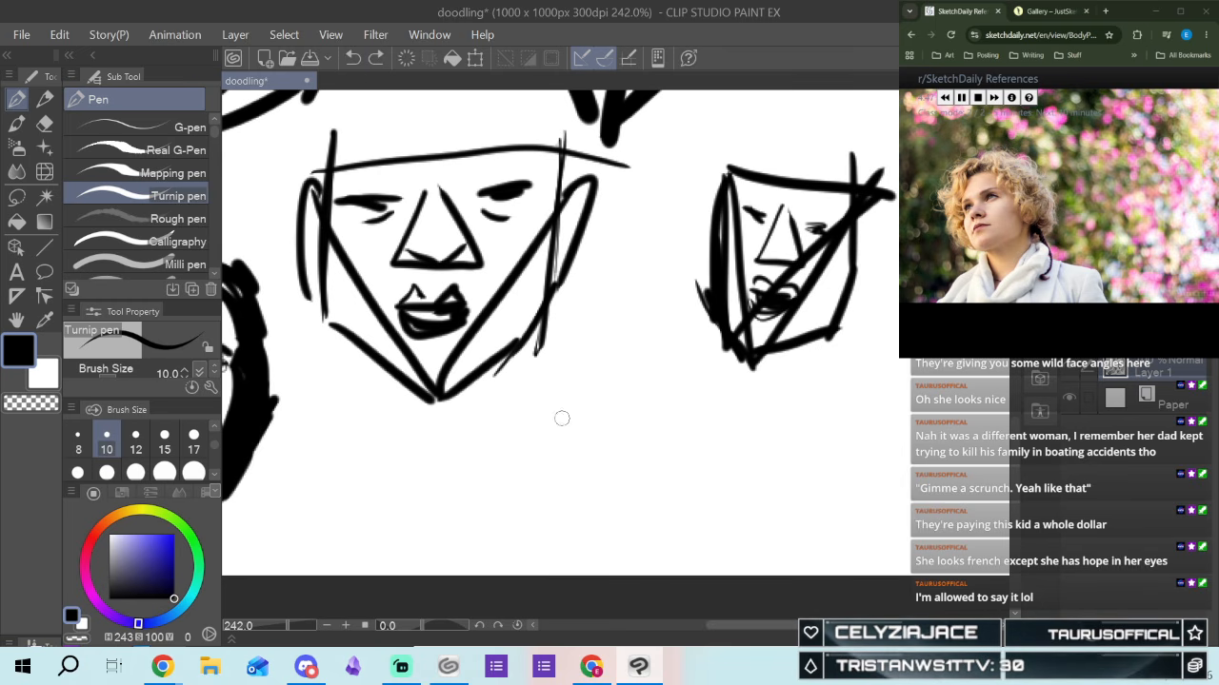
Sketch the curly-haired woman's face as a tilted triangle between and below the two heads, adding a small triangular nose and brow line
{"action": "left_click_drag", "start_coordinate": [559, 414], "coordinate": [657, 536]}
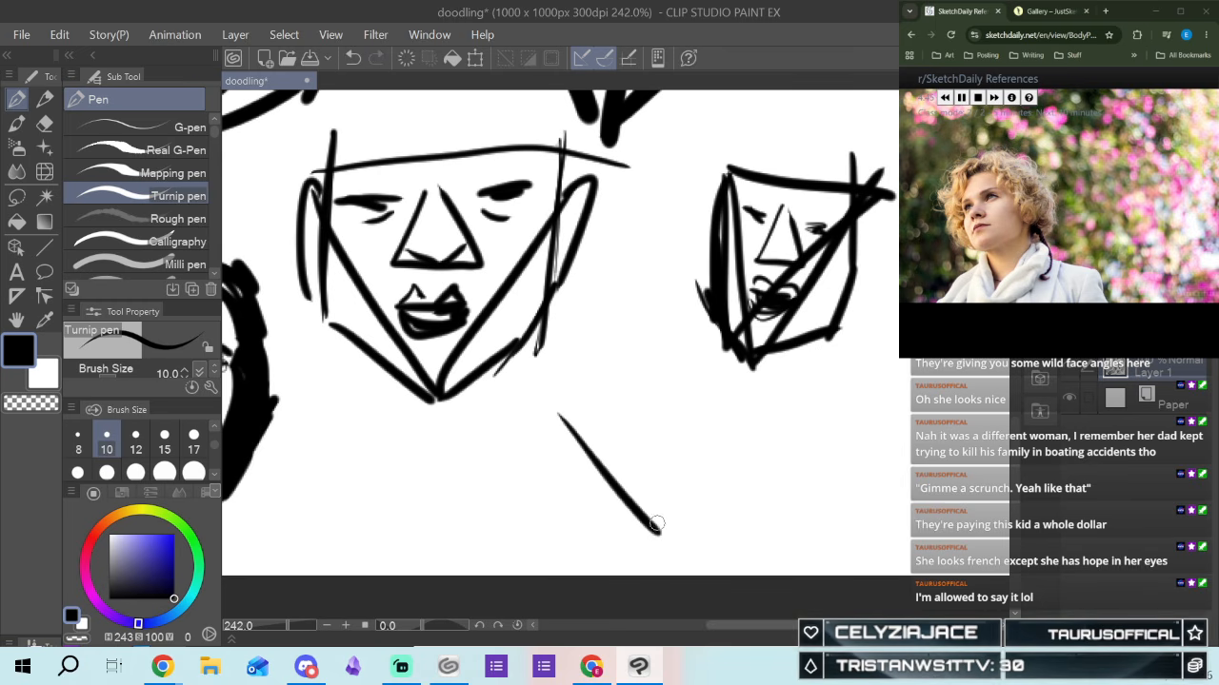
{"action": "left_click_drag", "start_coordinate": [689, 340], "coordinate": [664, 535]}
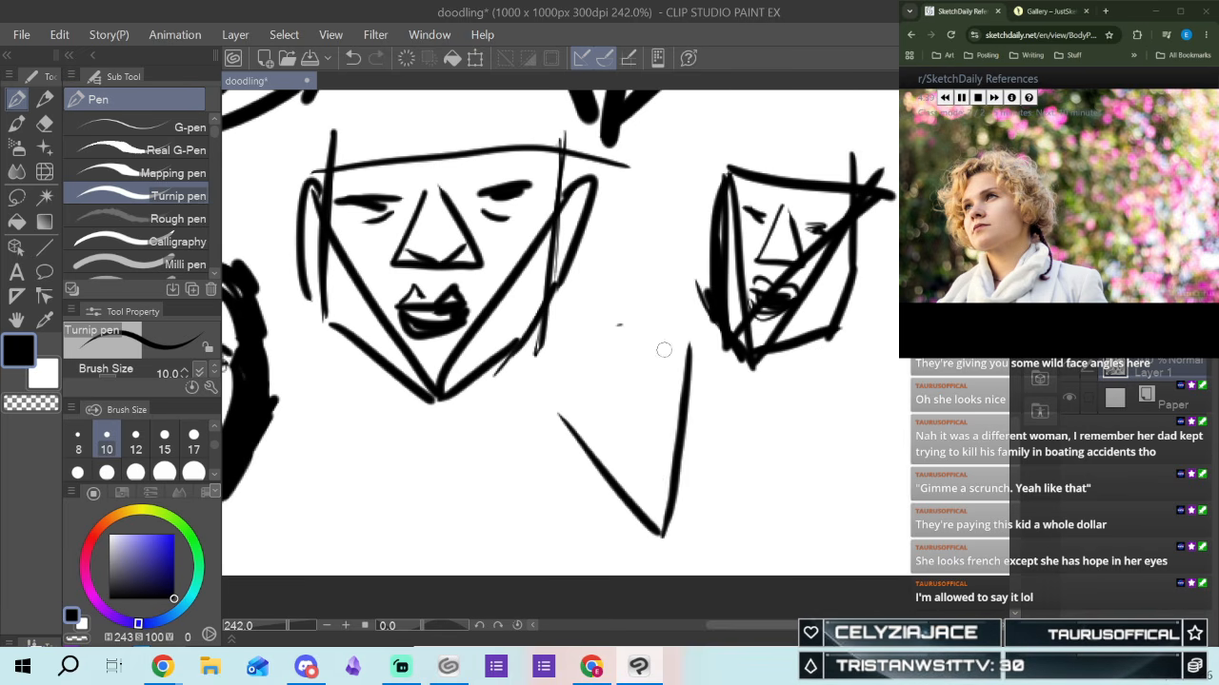
{"action": "left_click_drag", "start_coordinate": [688, 345], "coordinate": [547, 415]}
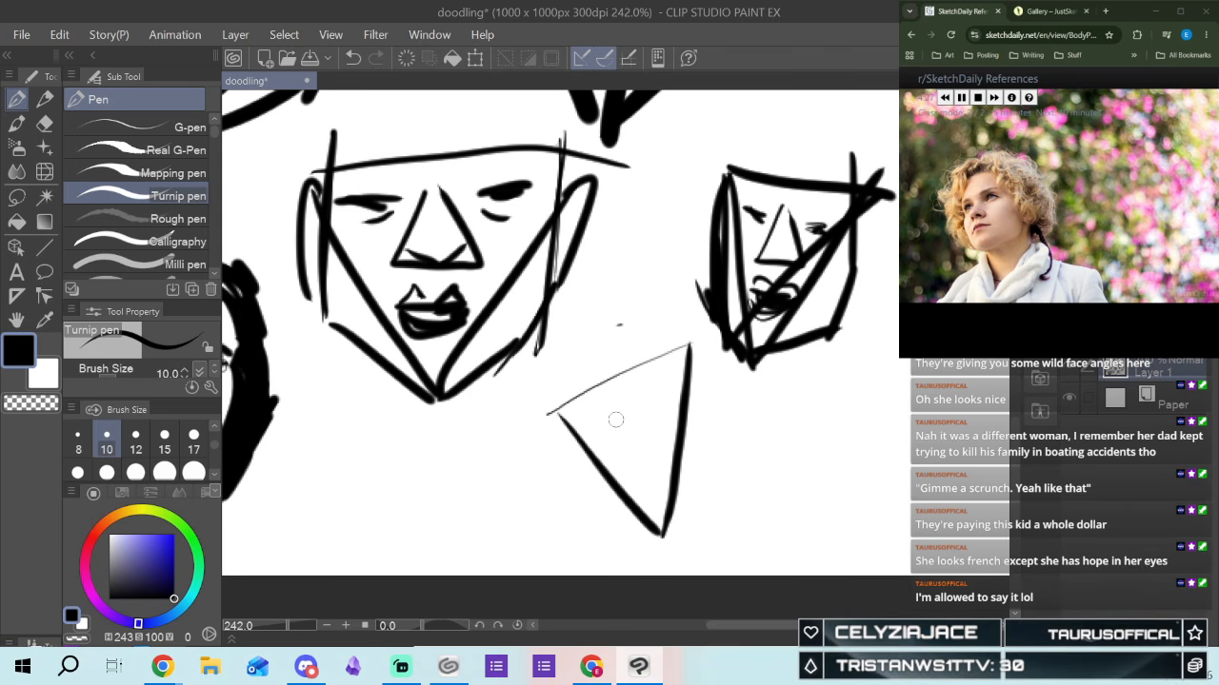
{"action": "left_click_drag", "start_coordinate": [602, 460], "coordinate": [620, 411]}
{"action": "left_click_drag", "start_coordinate": [606, 459], "coordinate": [638, 455]}
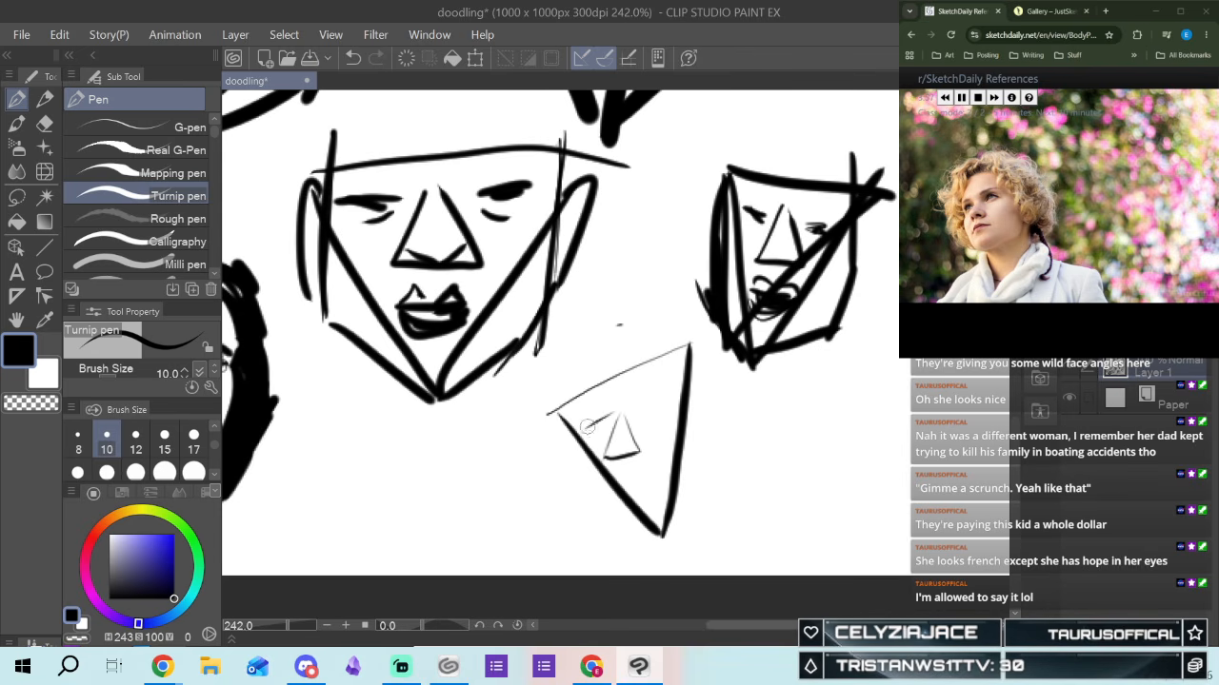
{"action": "left_click_drag", "start_coordinate": [586, 421], "coordinate": [602, 417]}
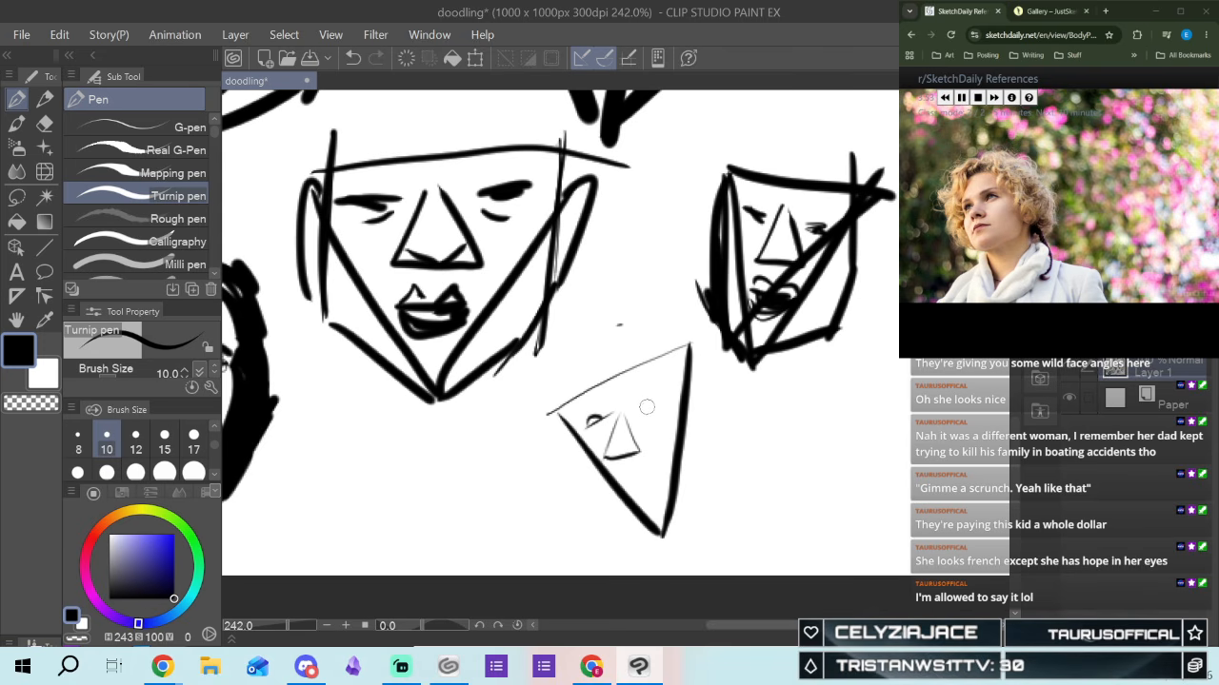
{"action": "left_click_drag", "start_coordinate": [636, 405], "coordinate": [664, 389]}
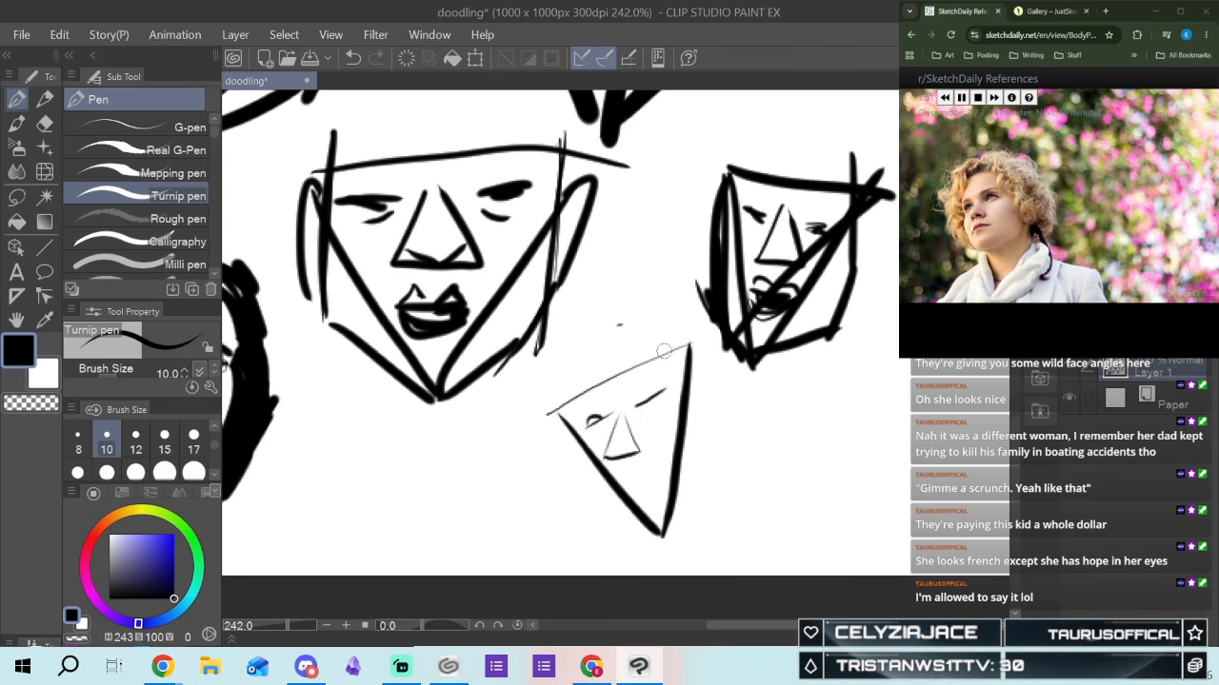
{"action": "left_click_drag", "start_coordinate": [636, 402], "coordinate": [660, 381]}
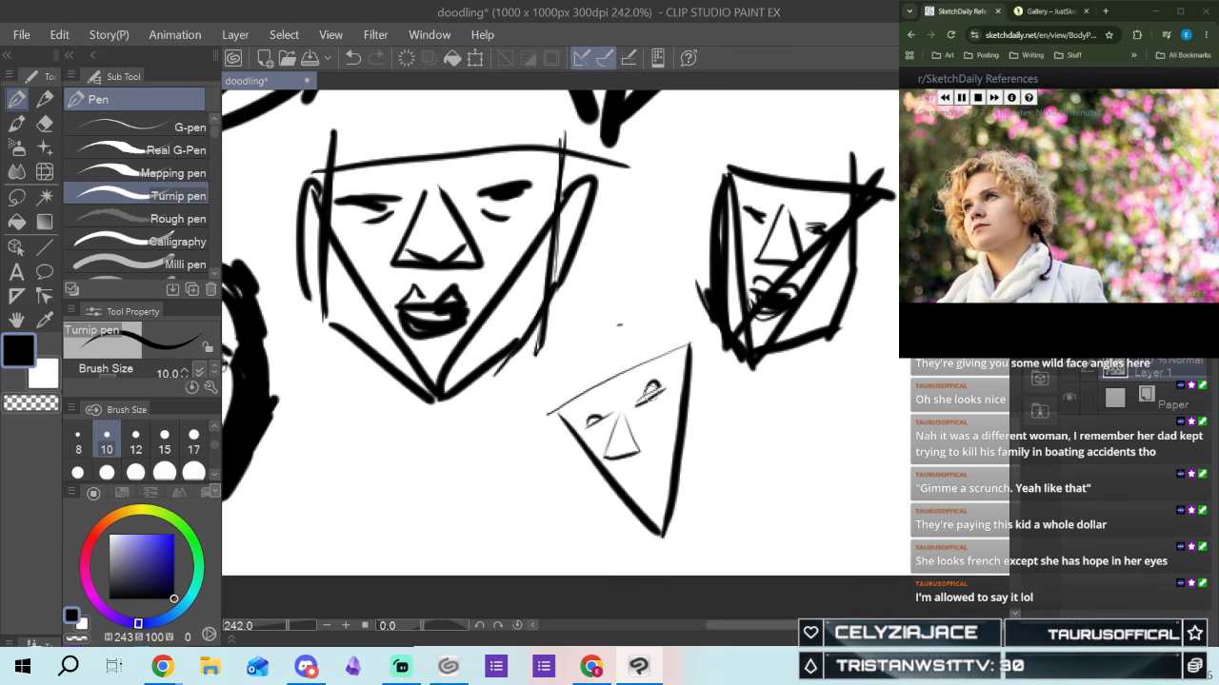
{"action": "left_click", "coordinate": [350, 58]}
{"action": "left_click", "coordinate": [349, 58]}
{"action": "left_click", "coordinate": [349, 59]}
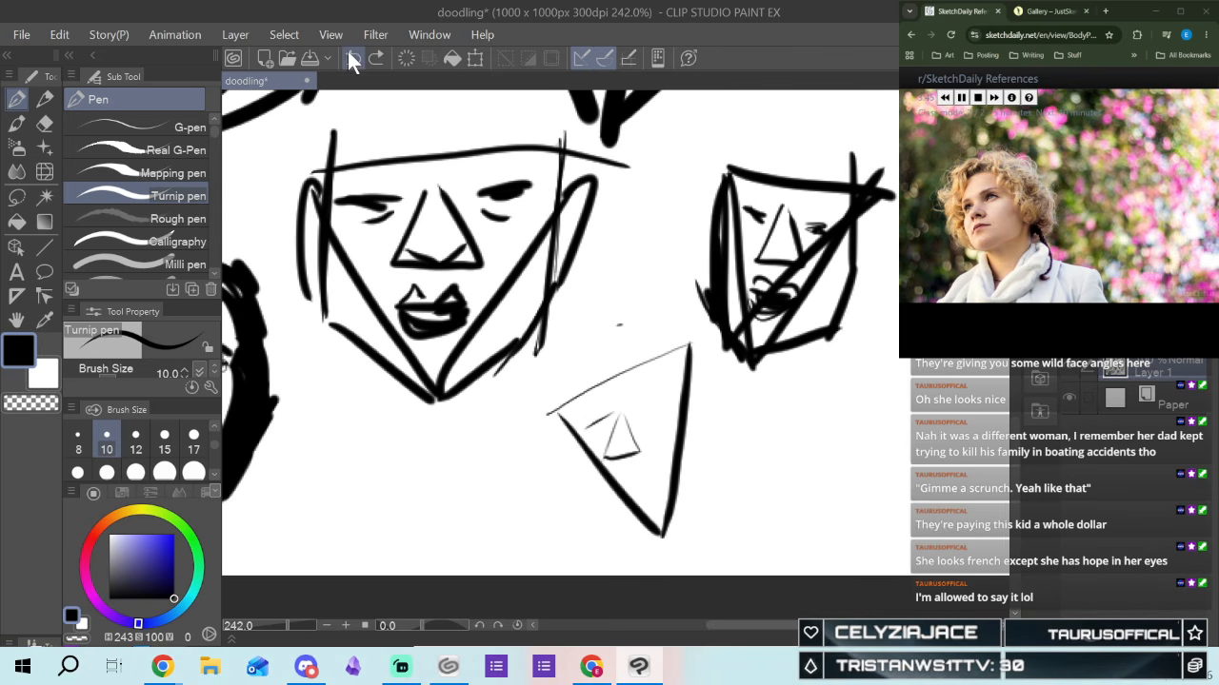
Draw small curved eyes on either side of the curly-haired woman's nose and a short slanted mouth line below it
{"action": "left_click_drag", "start_coordinate": [599, 416], "coordinate": [592, 424]}
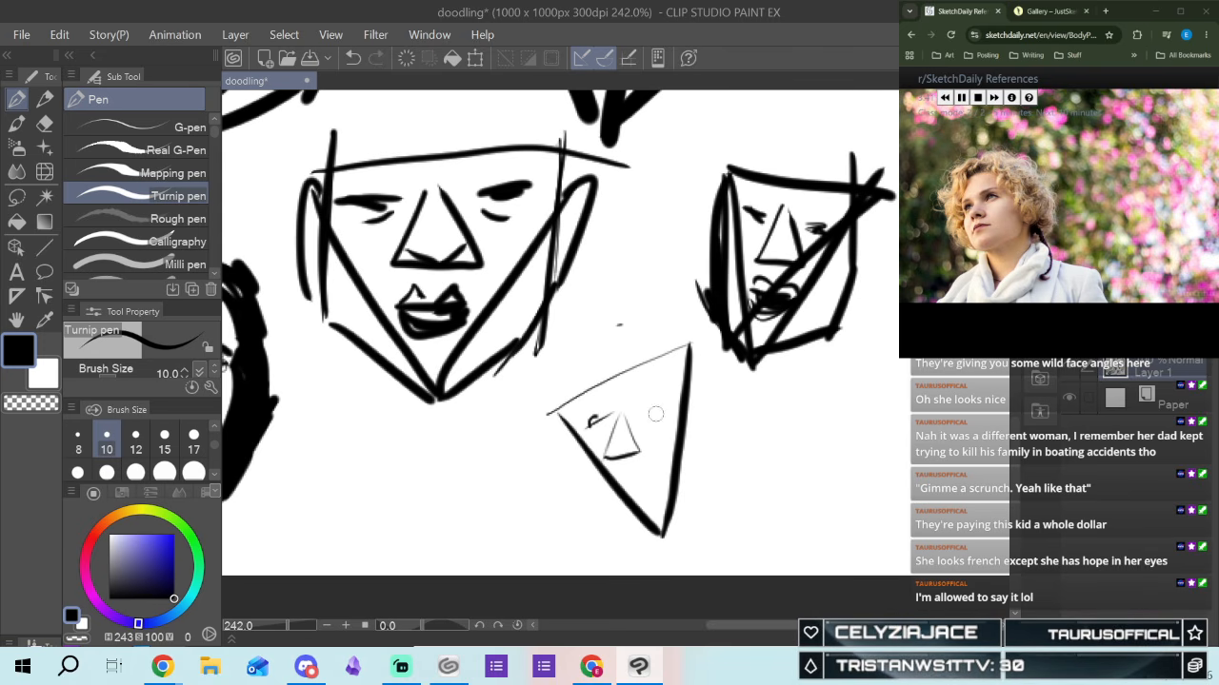
{"action": "left_click_drag", "start_coordinate": [633, 407], "coordinate": [660, 390]}
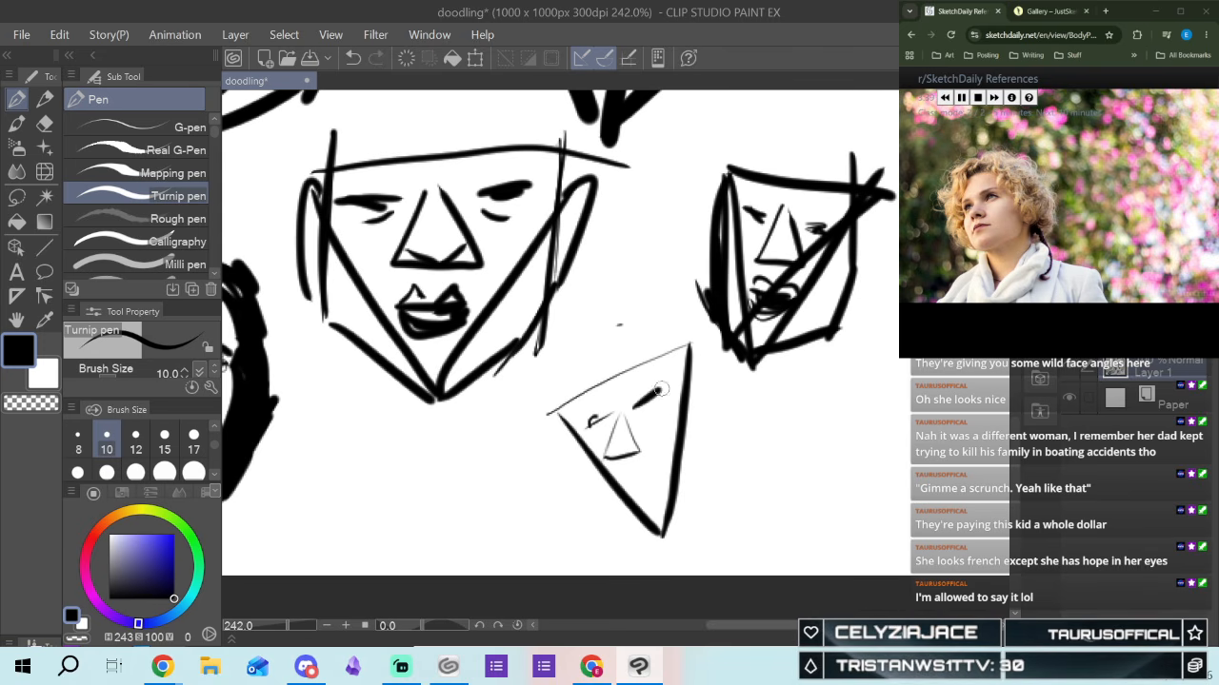
{"action": "left_click", "coordinate": [354, 54]}
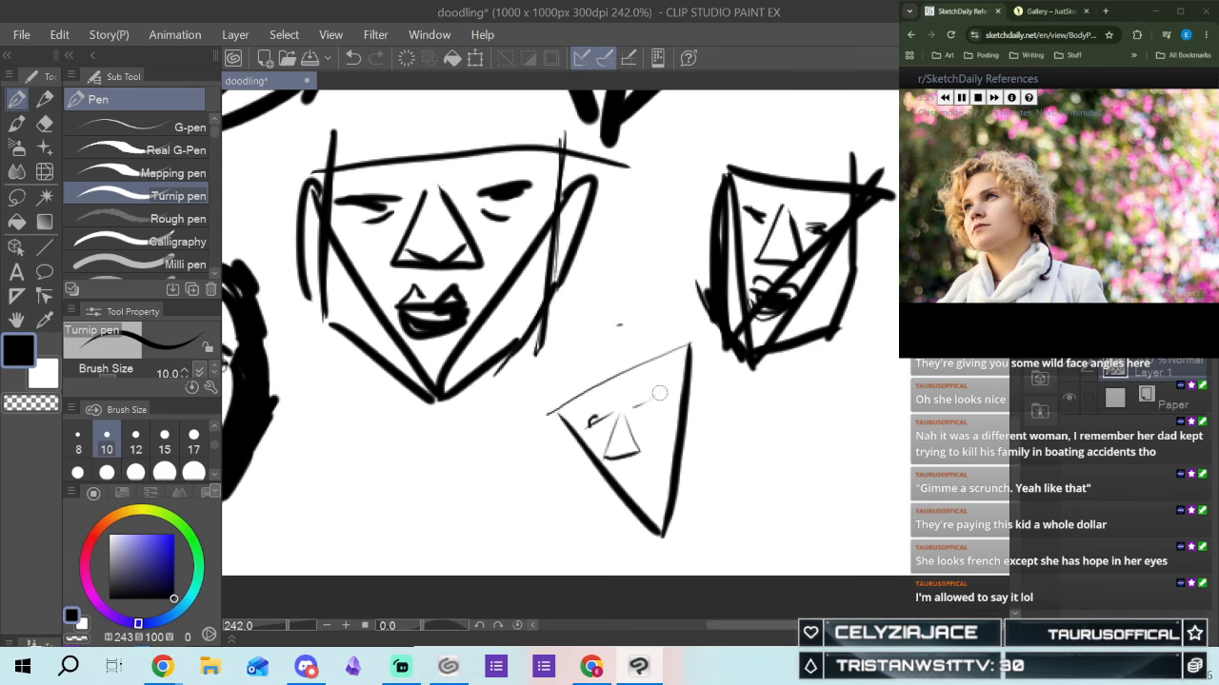
{"action": "left_click_drag", "start_coordinate": [636, 407], "coordinate": [651, 402]}
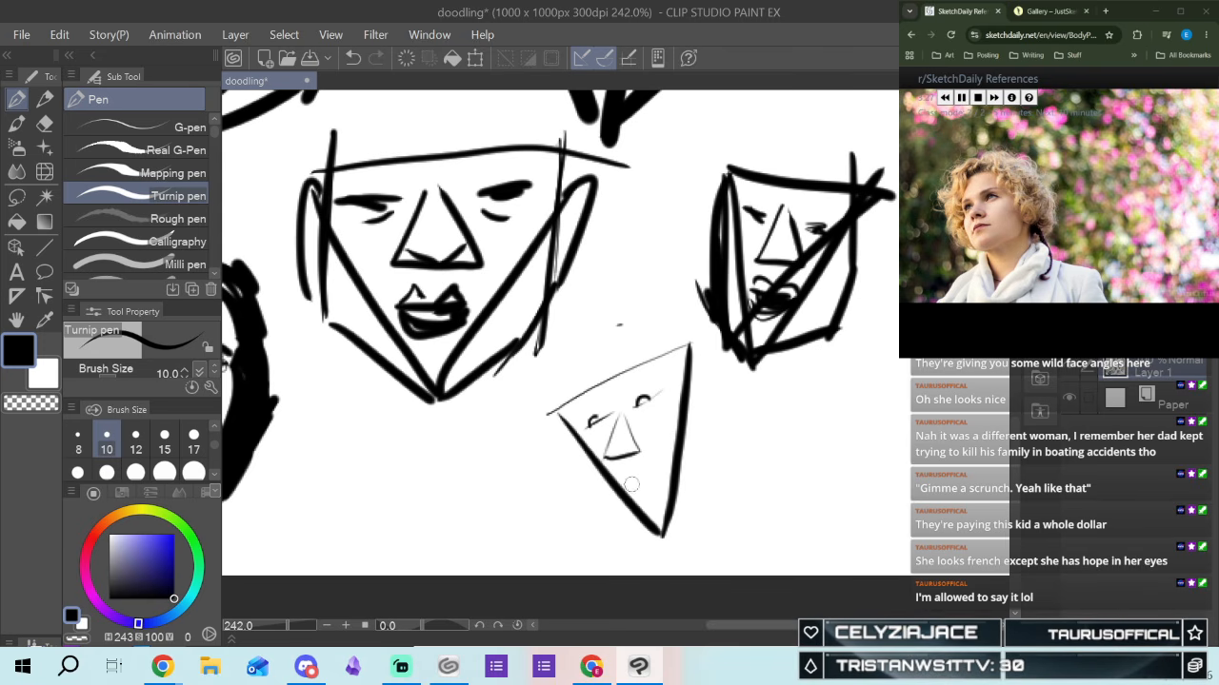
{"action": "left_click_drag", "start_coordinate": [620, 487], "coordinate": [646, 473]}
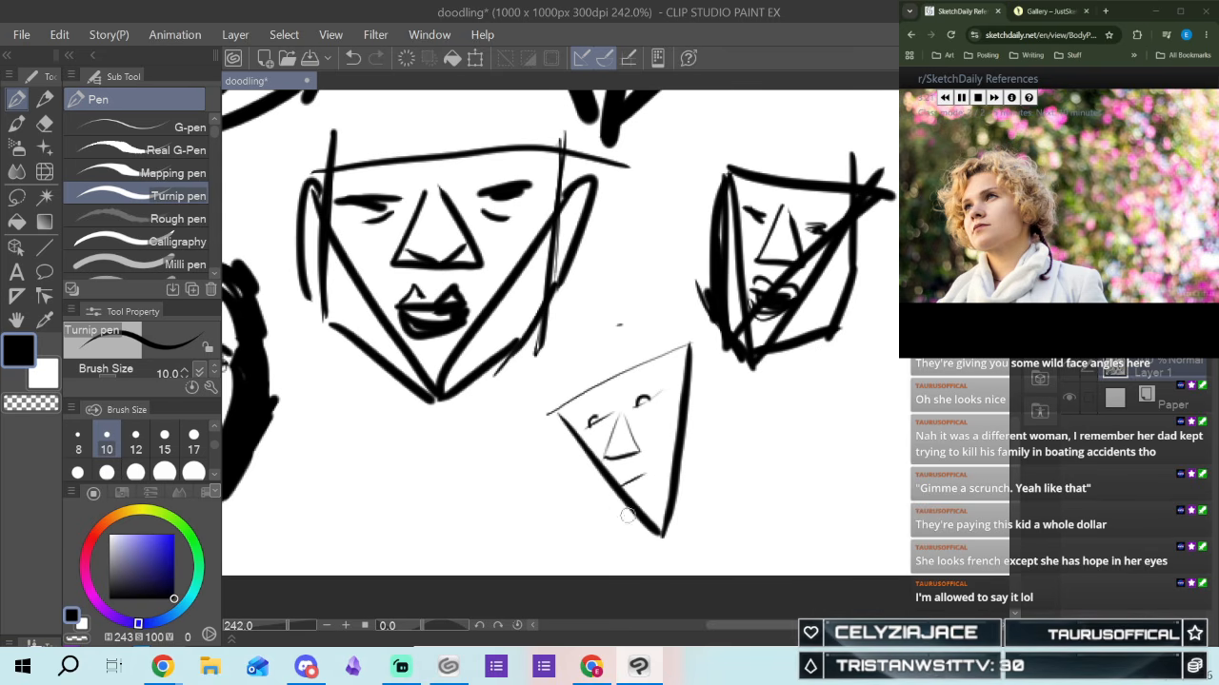
Build the curly-haired woman's jaw and cheek planes outside both sides of the triangle, joining the chin to the upper near corner
{"action": "left_click_drag", "start_coordinate": [584, 476], "coordinate": [657, 536]}
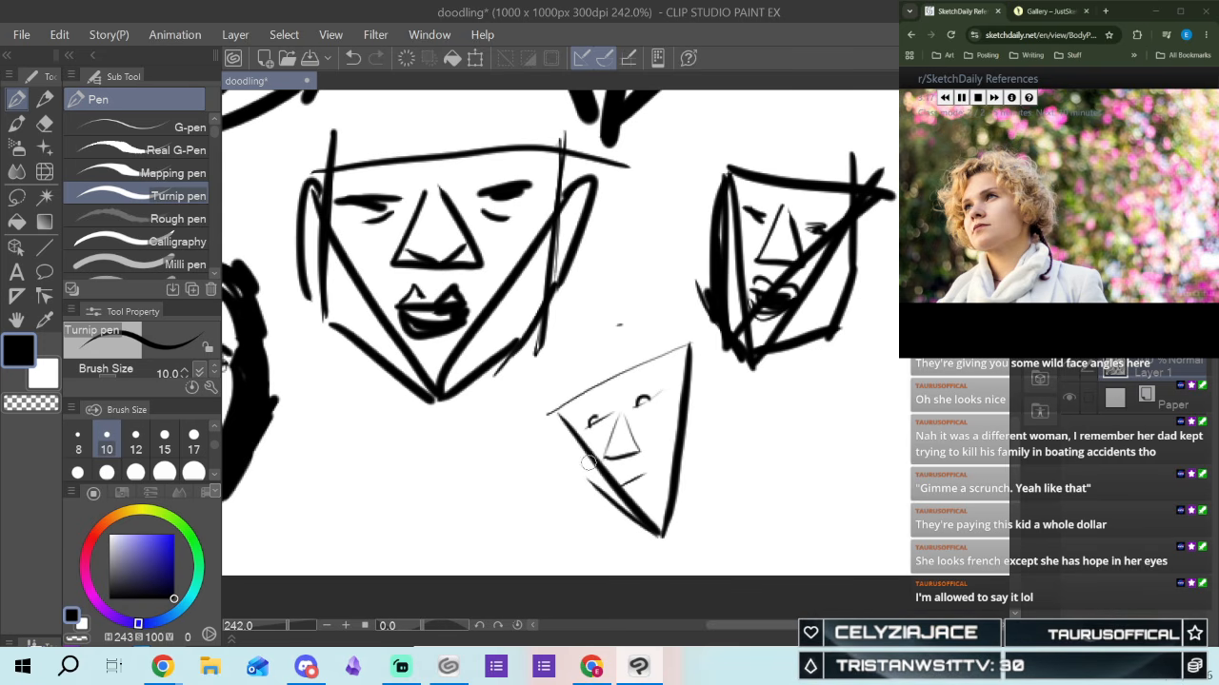
{"action": "left_click_drag", "start_coordinate": [572, 461], "coordinate": [590, 484]}
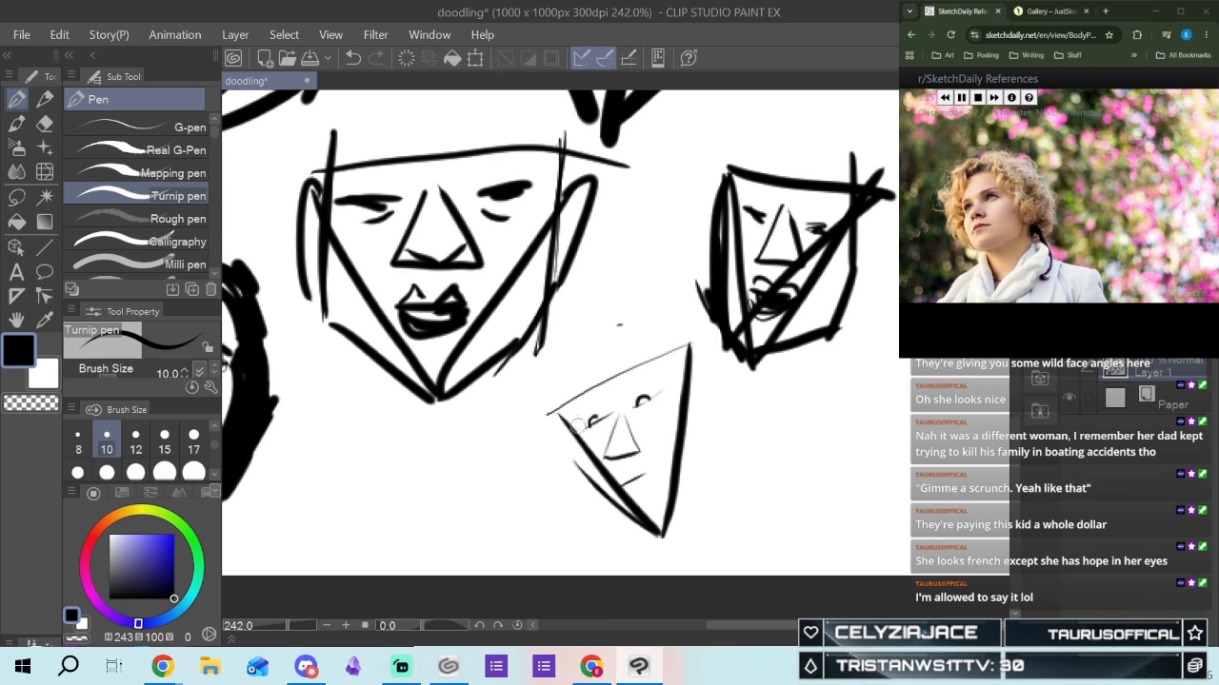
{"action": "left_click_drag", "start_coordinate": [583, 434], "coordinate": [572, 469]}
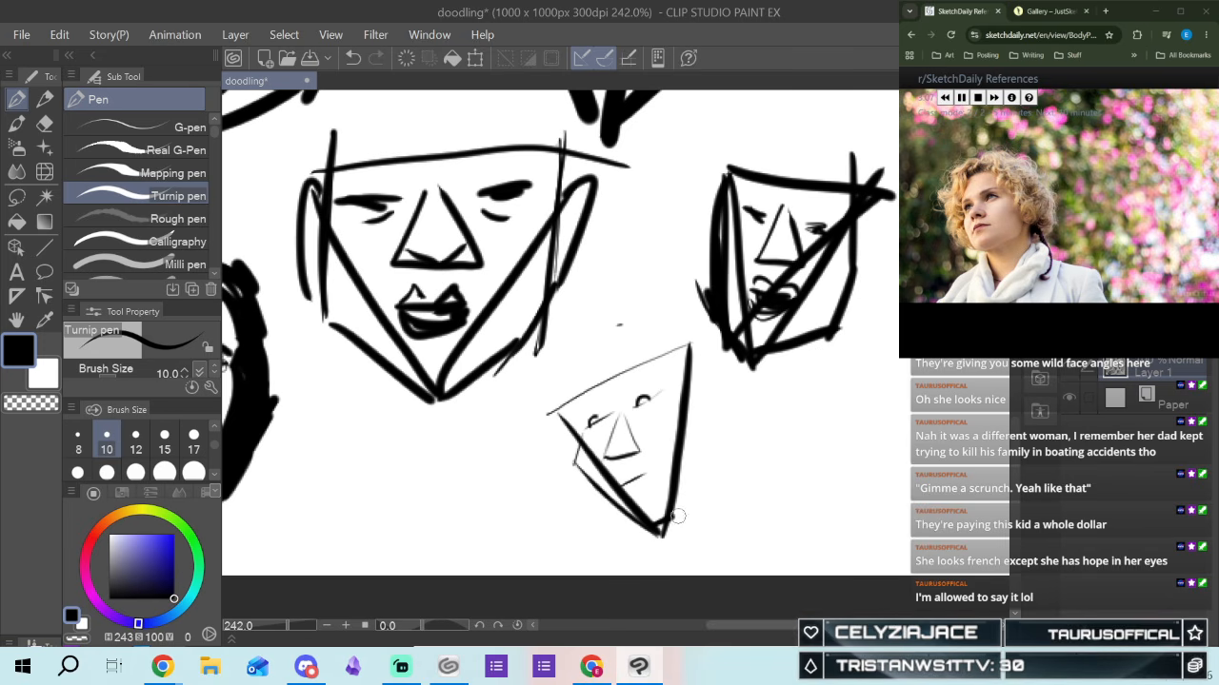
{"action": "left_click_drag", "start_coordinate": [666, 527], "coordinate": [712, 486]}
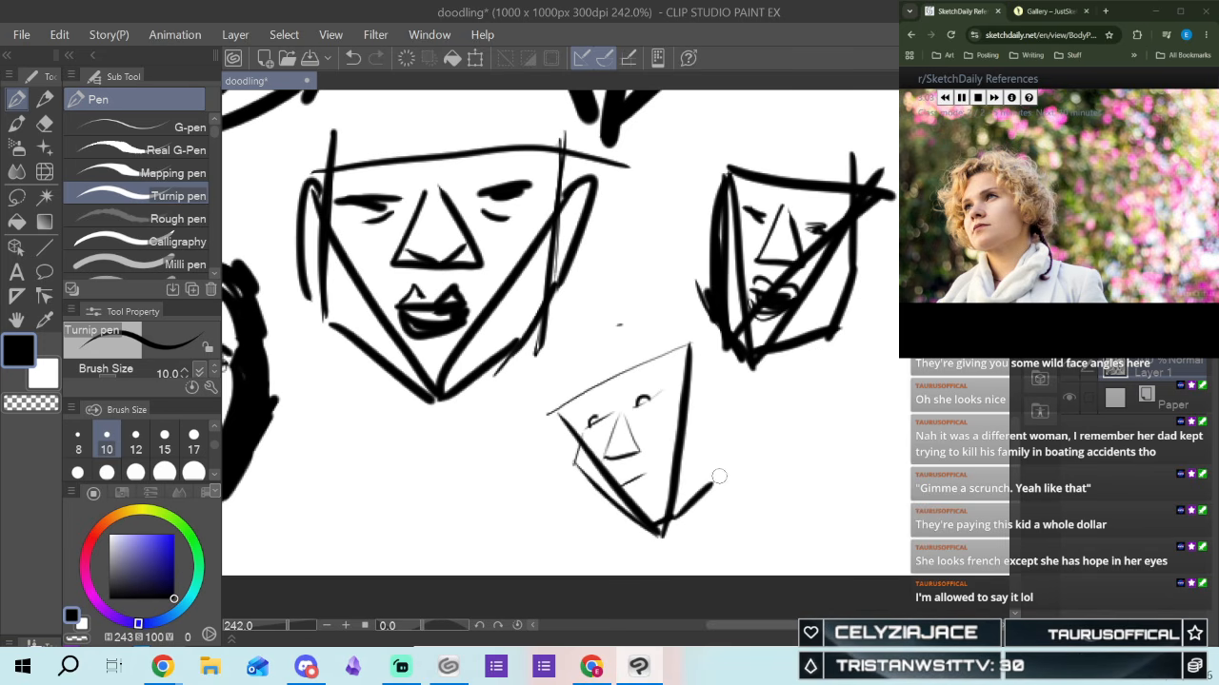
{"action": "left_click_drag", "start_coordinate": [713, 445], "coordinate": [711, 486]}
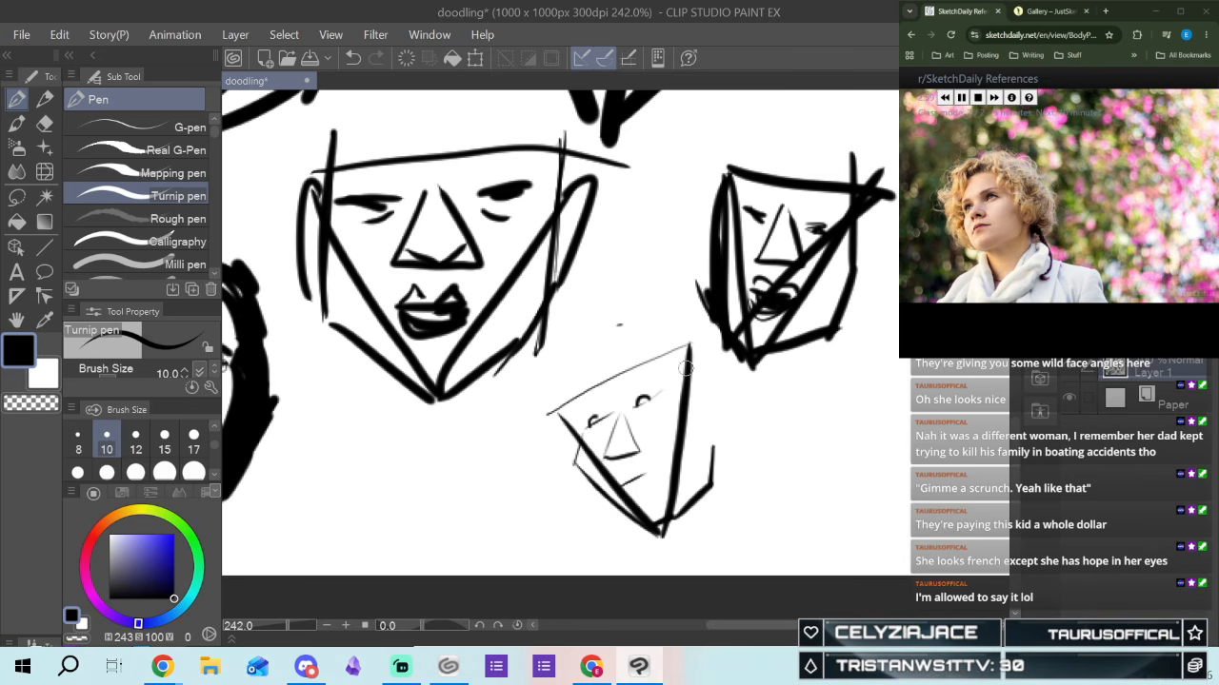
{"action": "left_click_drag", "start_coordinate": [687, 348], "coordinate": [716, 439]}
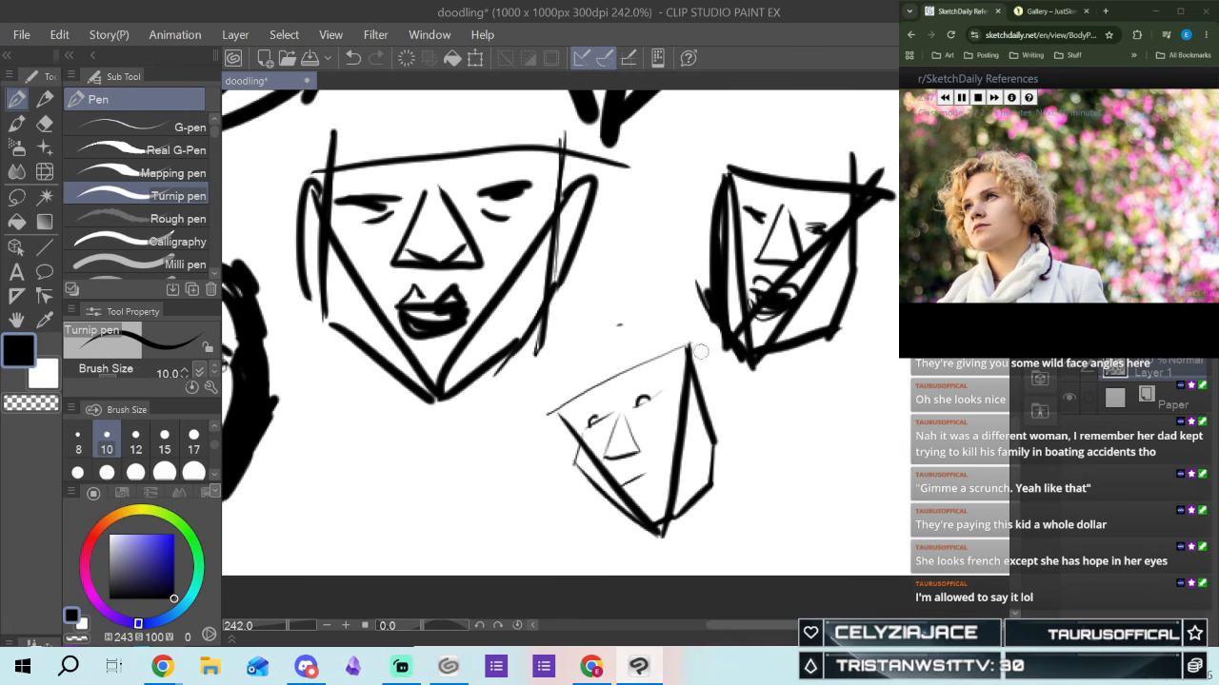
{"action": "left_click_drag", "start_coordinate": [705, 401], "coordinate": [721, 533]}
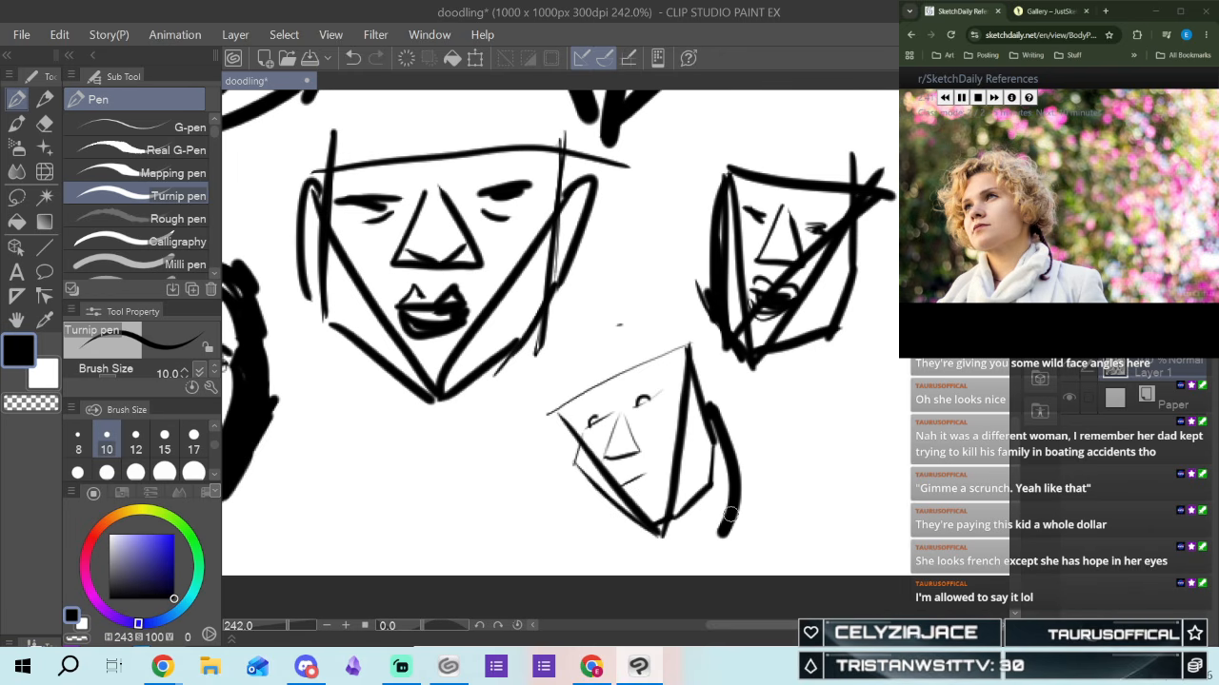
{"action": "left_click", "coordinate": [350, 57]}
{"action": "mouse_move", "coordinate": [712, 409]}
{"action": "left_mouse_down"}
{"action": "mouse_move", "coordinate": [727, 509]}
{"action": "mouse_move", "coordinate": [718, 533]}
{"action": "mouse_move", "coordinate": [731, 495]}
{"action": "mouse_move", "coordinate": [712, 540]}
{"action": "left_mouse_up"}
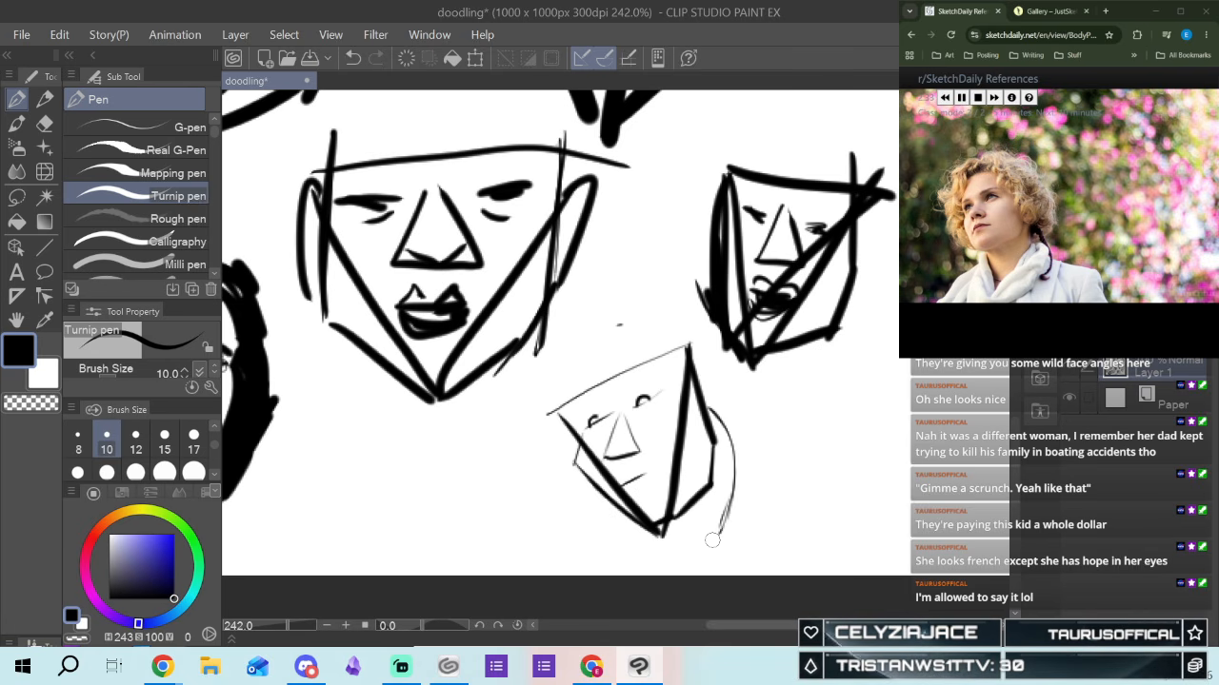
{"action": "left_click", "coordinate": [349, 53]}
{"action": "left_click", "coordinate": [351, 57]}
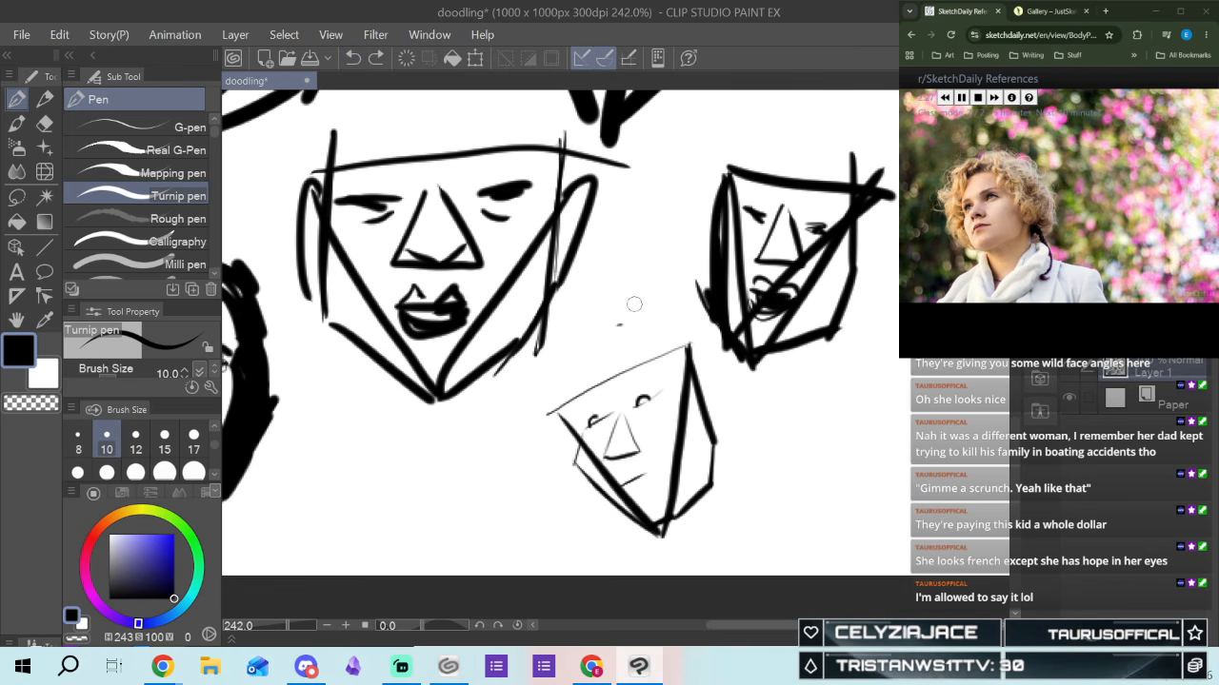
Darken and round out both of the curly-haired woman's eyes and add dark nostrils at the base of her nose
{"action": "left_click_drag", "start_coordinate": [636, 404], "coordinate": [649, 398]}
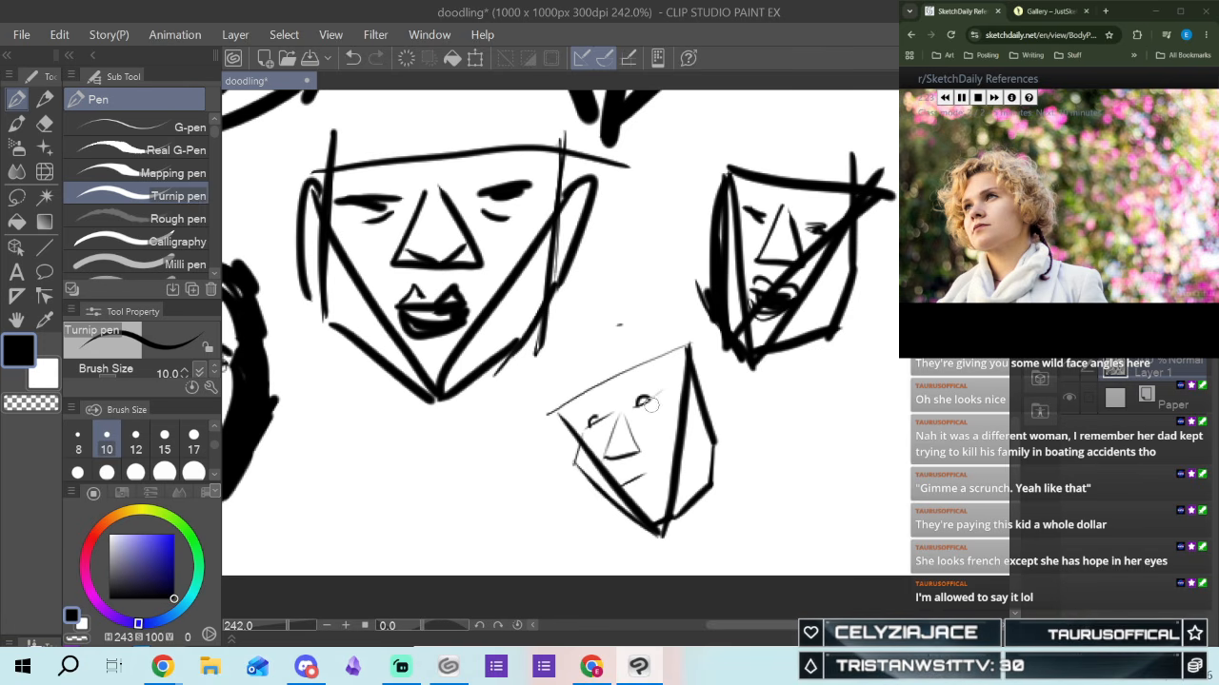
{"action": "left_click_drag", "start_coordinate": [638, 402], "coordinate": [647, 398]}
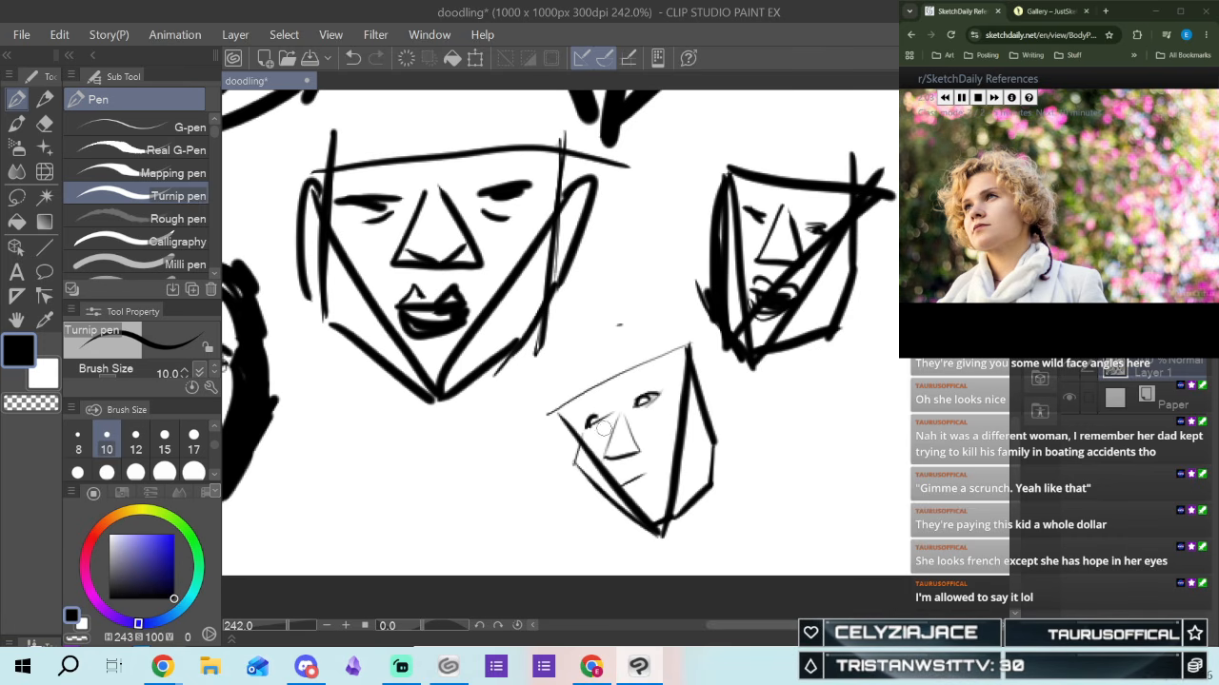
{"action": "left_click_drag", "start_coordinate": [587, 425], "coordinate": [608, 417]}
{"action": "left_click", "coordinate": [352, 58]}
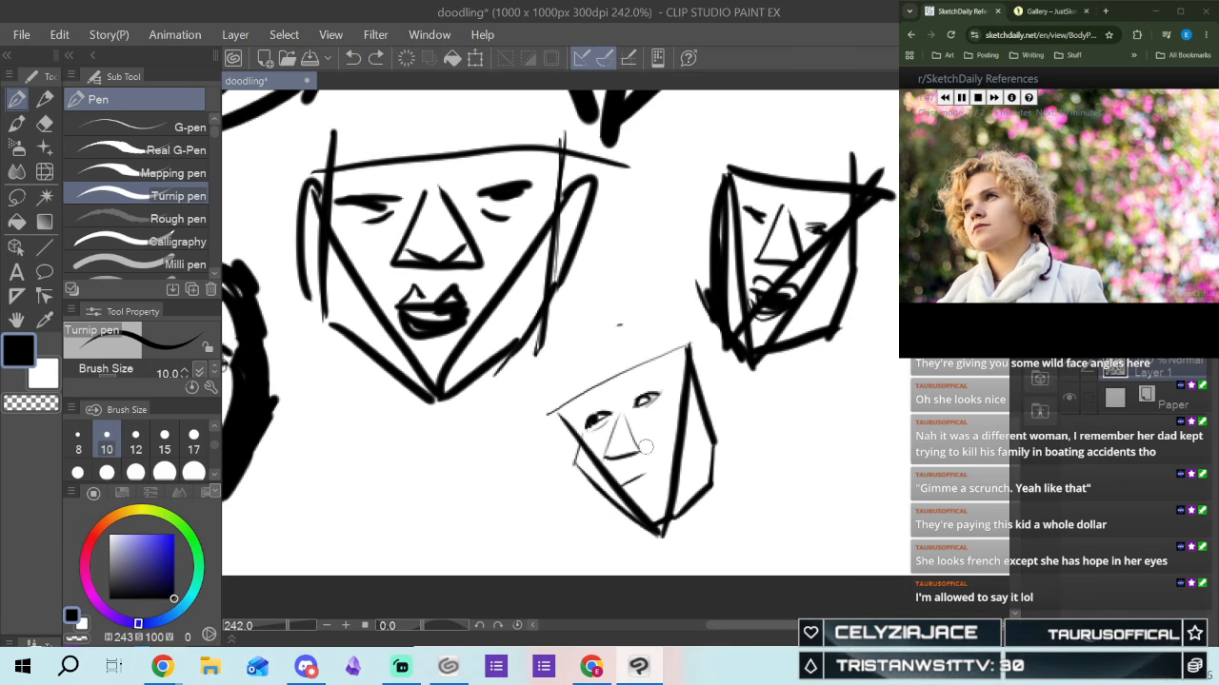
{"action": "left_click_drag", "start_coordinate": [637, 446], "coordinate": [636, 451]}
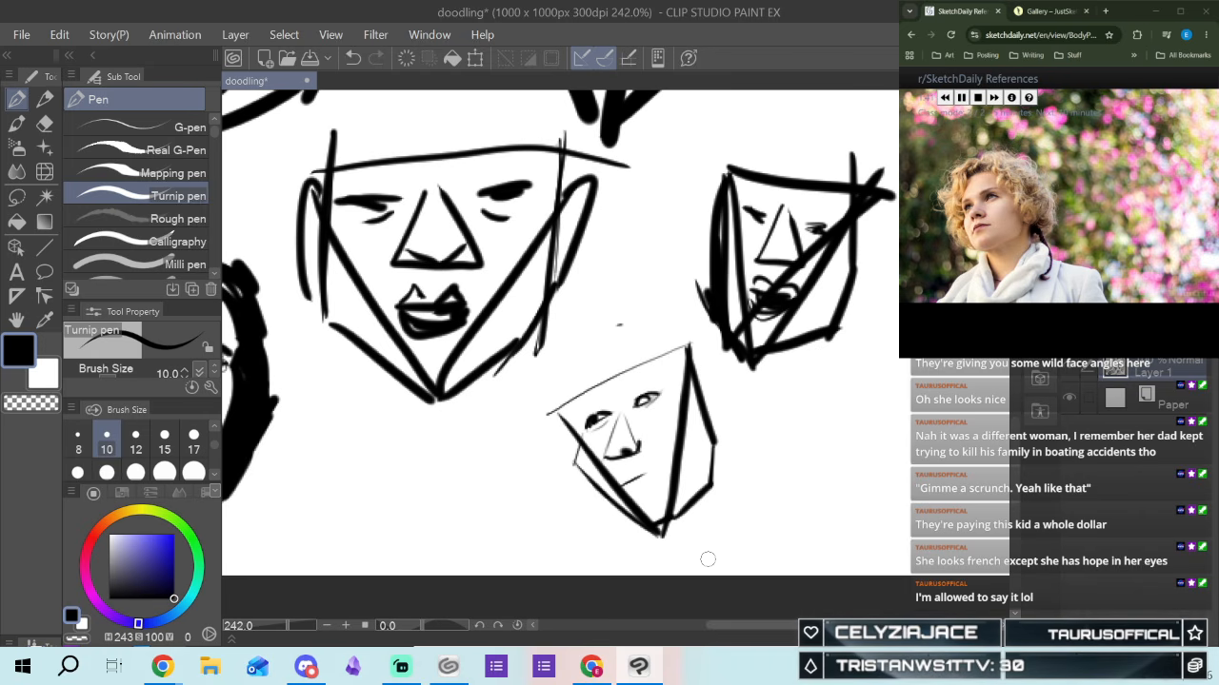
{"action": "mouse_move", "coordinate": [620, 456]}
{"action": "left_mouse_down"}
{"action": "mouse_move", "coordinate": [608, 470]}
{"action": "mouse_move", "coordinate": [635, 452]}
{"action": "left_mouse_up"}
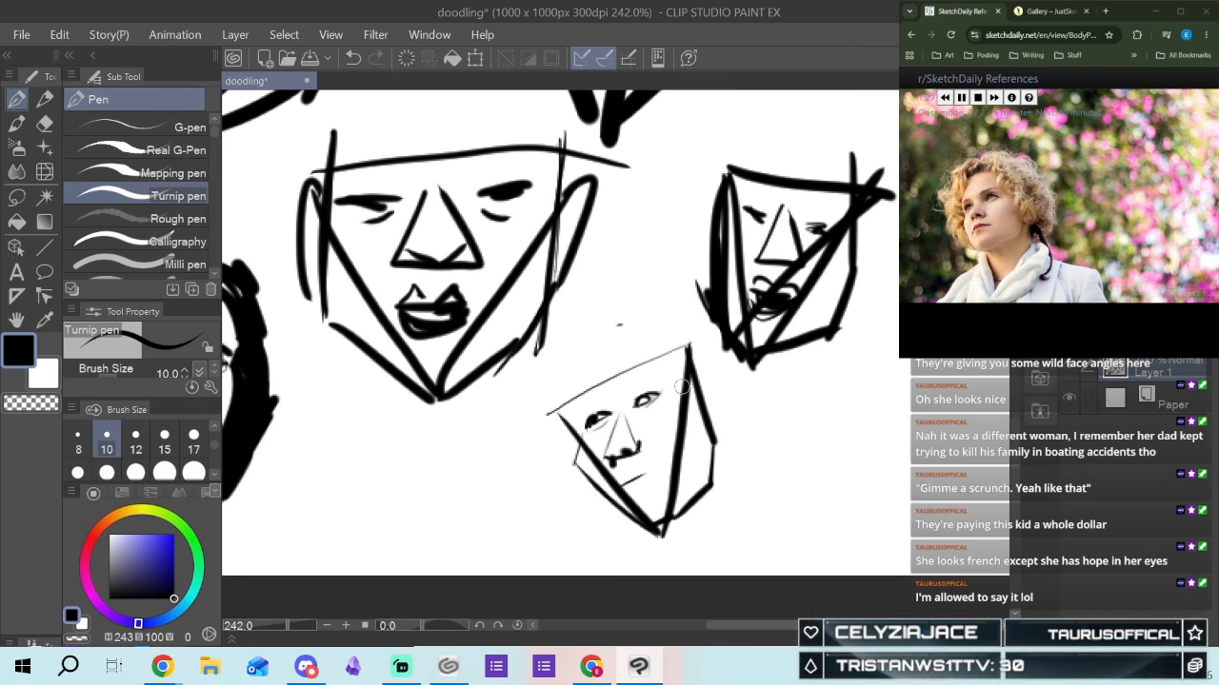
Erase the pointed tip of the triangle below the curly-haired woman's chin with the Hard eraser
{"action": "key", "text": "alt+Tab"}
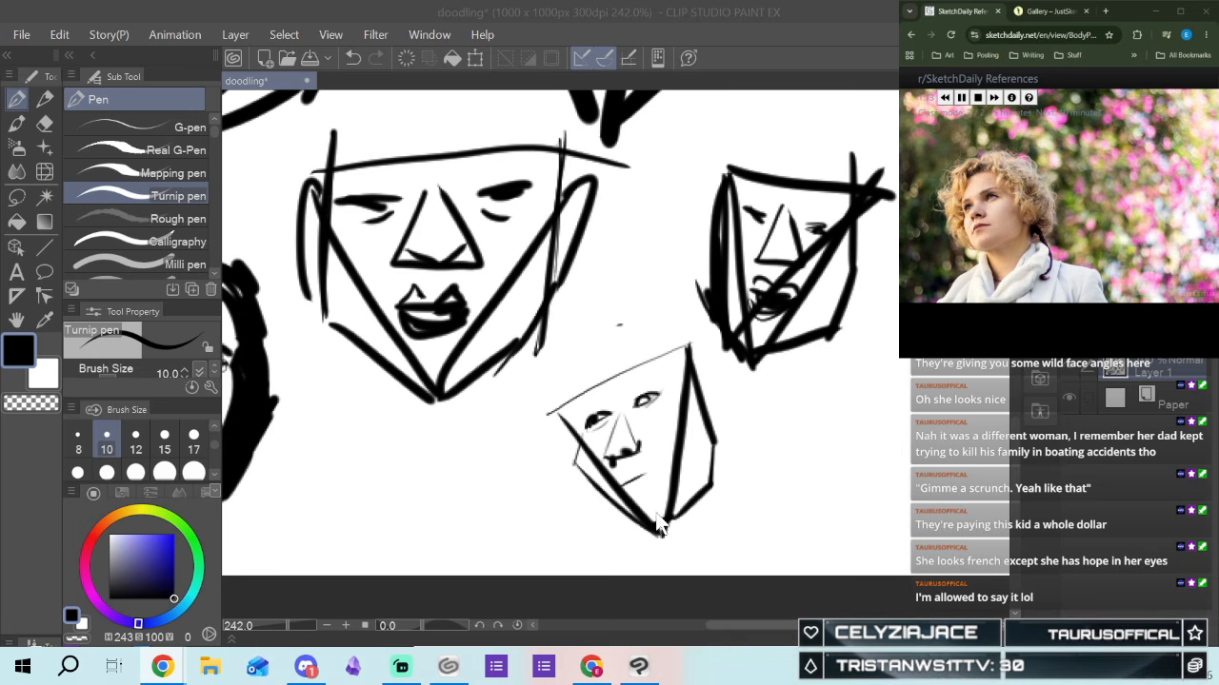
{"action": "left_click", "coordinate": [44, 121]}
{"action": "mouse_move", "coordinate": [648, 549]}
{"action": "left_mouse_down"}
{"action": "mouse_move", "coordinate": [667, 536]}
{"action": "mouse_move", "coordinate": [652, 524]}
{"action": "left_mouse_up"}
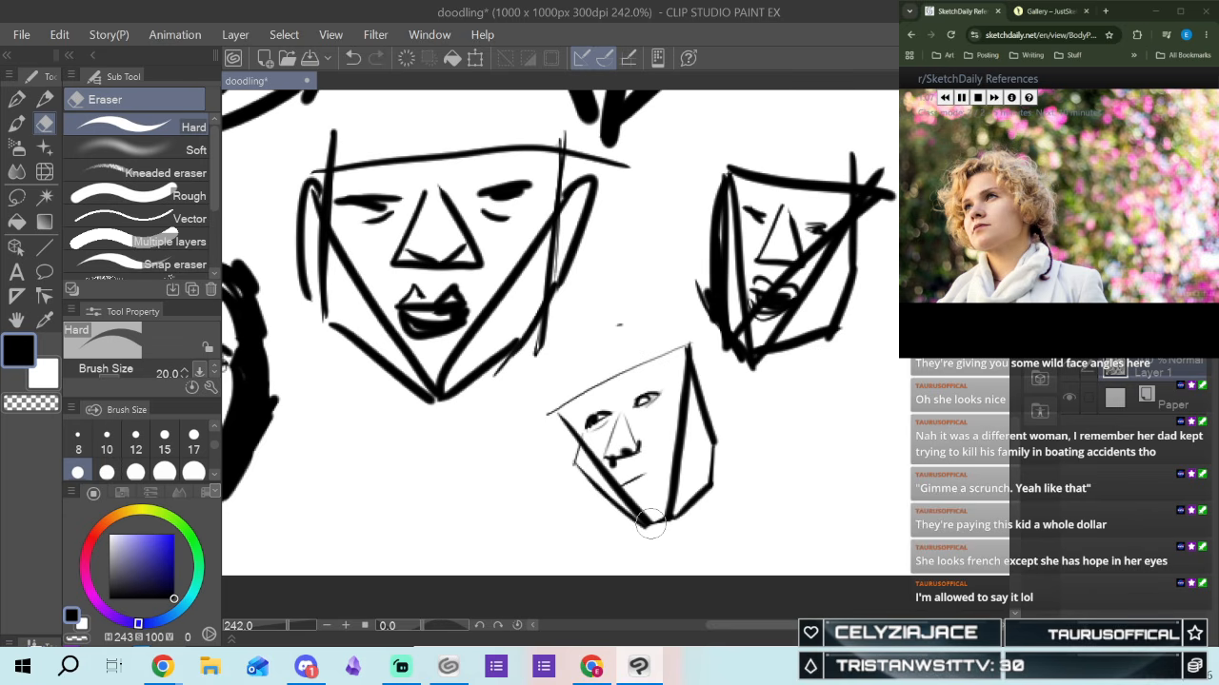
Outline the curly-haired woman's far temple and rounded skull with the Turnip pen, and add an ear on the near side
{"action": "left_click", "coordinate": [21, 97]}
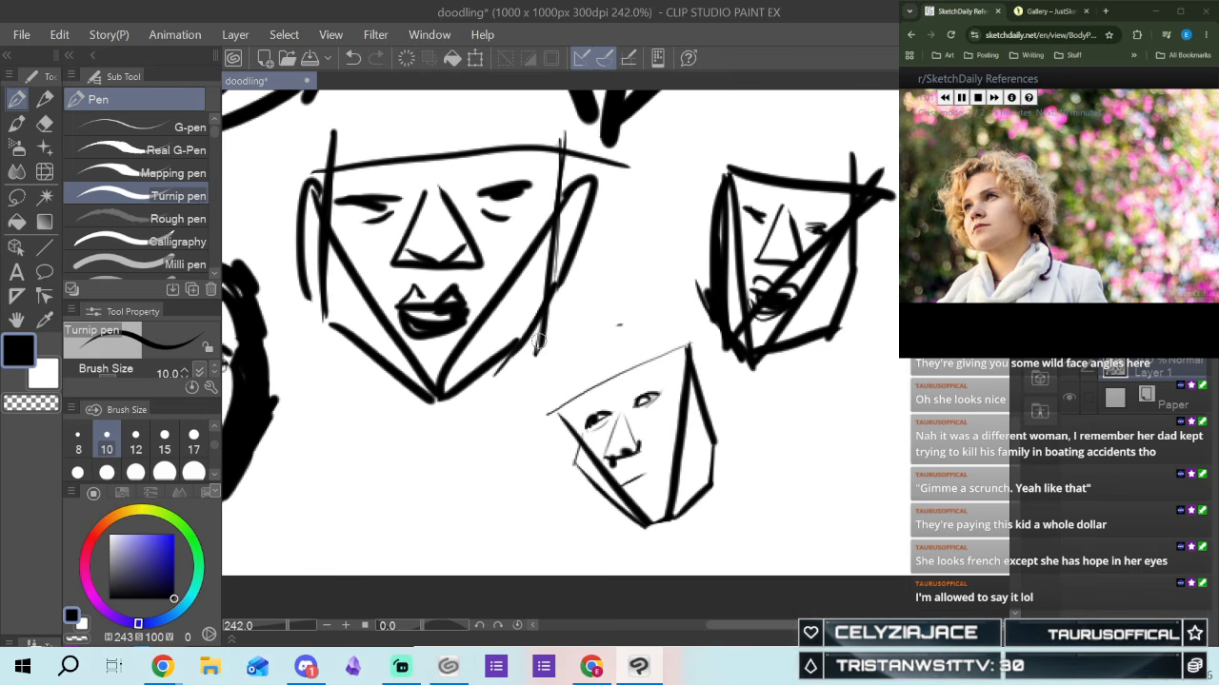
{"action": "mouse_move", "coordinate": [579, 440]}
{"action": "left_mouse_down"}
{"action": "mouse_move", "coordinate": [579, 383]}
{"action": "mouse_move", "coordinate": [581, 442]}
{"action": "left_mouse_up"}
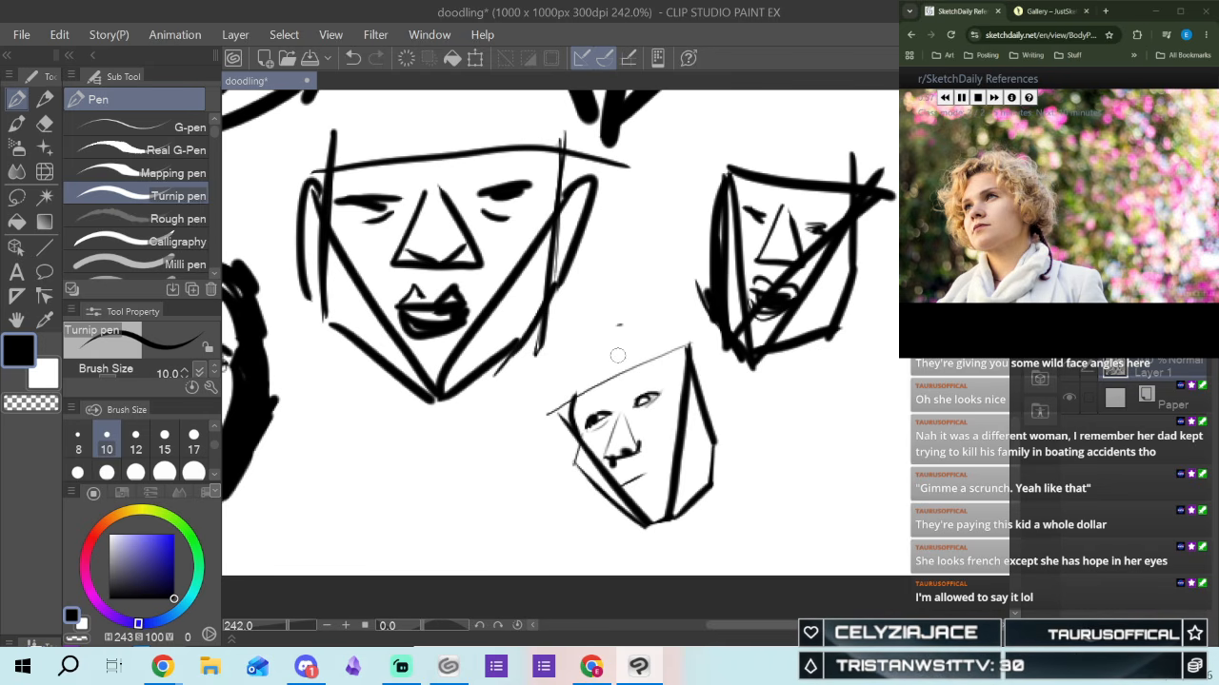
{"action": "mouse_move", "coordinate": [579, 349]}
{"action": "left_mouse_down"}
{"action": "mouse_move", "coordinate": [572, 419]}
{"action": "mouse_move", "coordinate": [578, 351]}
{"action": "mouse_move", "coordinate": [575, 429]}
{"action": "left_mouse_up"}
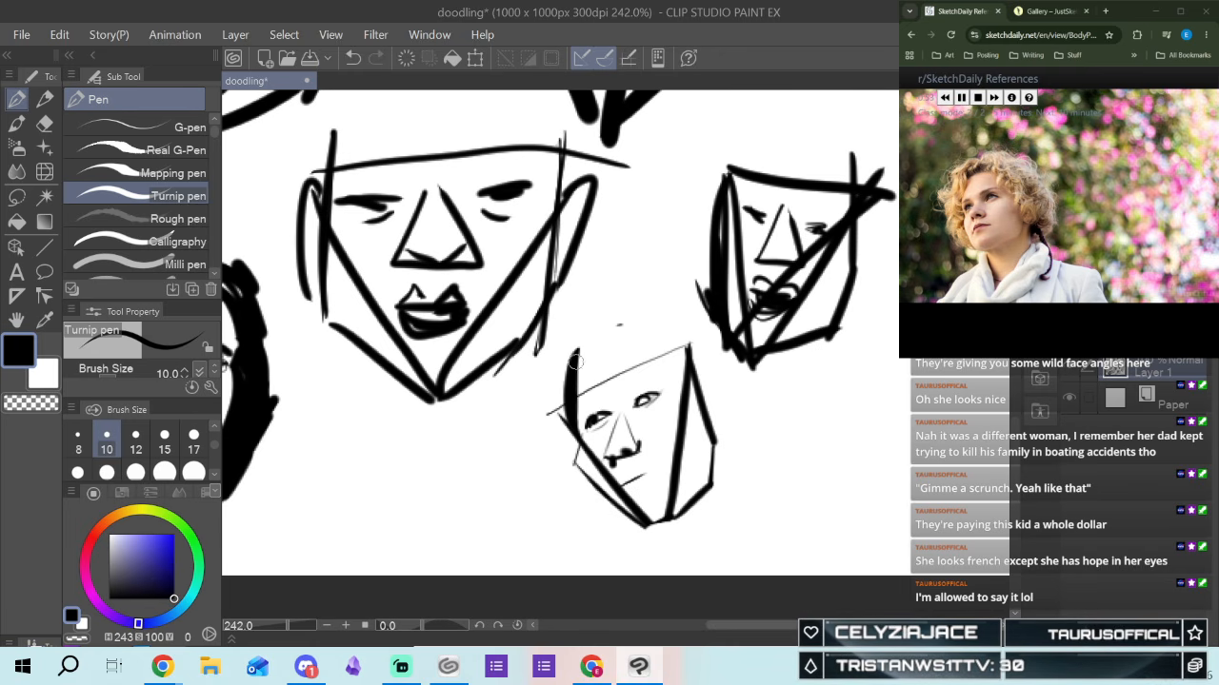
{"action": "mouse_move", "coordinate": [573, 364]}
{"action": "left_mouse_down"}
{"action": "mouse_move", "coordinate": [618, 327]}
{"action": "mouse_move", "coordinate": [632, 327]}
{"action": "mouse_move", "coordinate": [603, 334]}
{"action": "mouse_move", "coordinate": [647, 329]}
{"action": "left_mouse_up"}
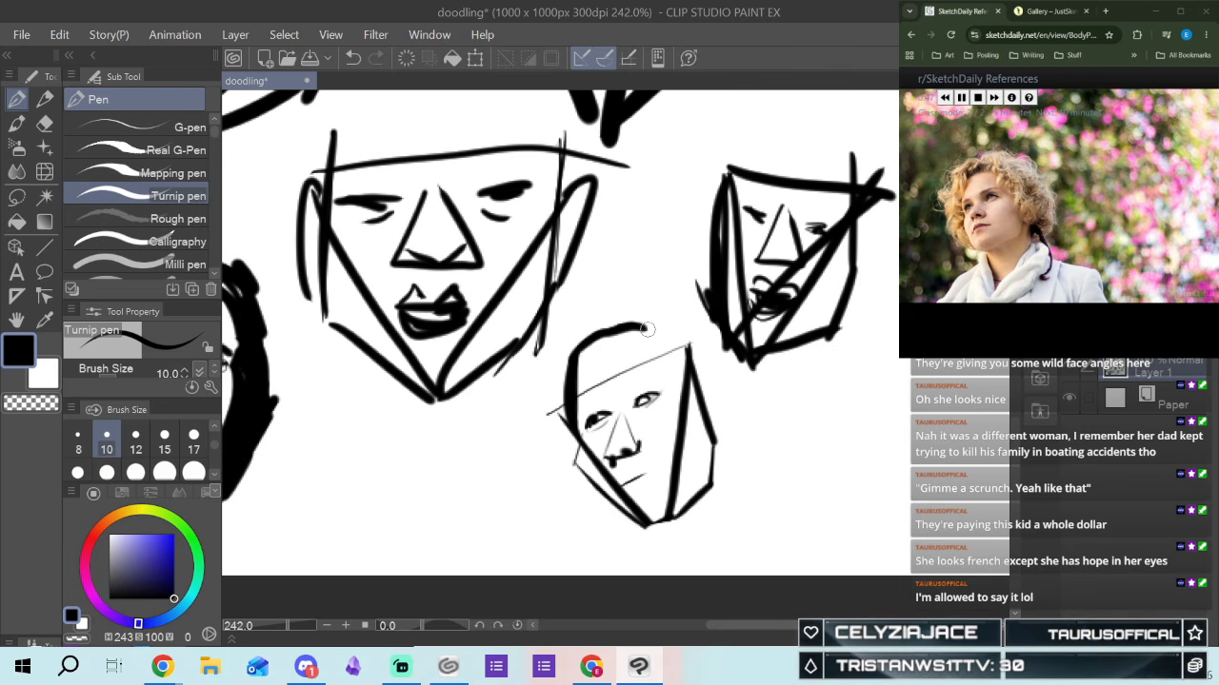
{"action": "mouse_move", "coordinate": [572, 366]}
{"action": "left_mouse_down"}
{"action": "mouse_move", "coordinate": [613, 330]}
{"action": "mouse_move", "coordinate": [651, 331]}
{"action": "left_mouse_up"}
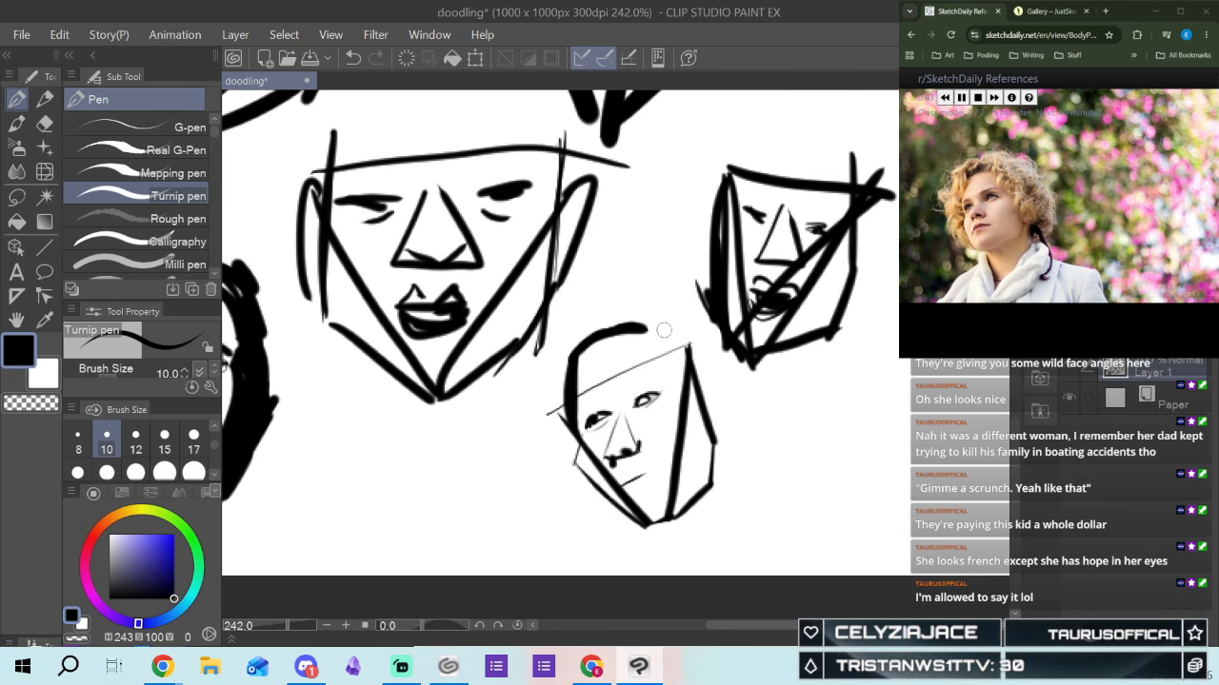
{"action": "mouse_move", "coordinate": [611, 329]}
{"action": "left_mouse_down"}
{"action": "mouse_move", "coordinate": [652, 330]}
{"action": "mouse_move", "coordinate": [690, 370]}
{"action": "left_mouse_up"}
{"action": "left_click_drag", "start_coordinate": [634, 327], "coordinate": [690, 378]}
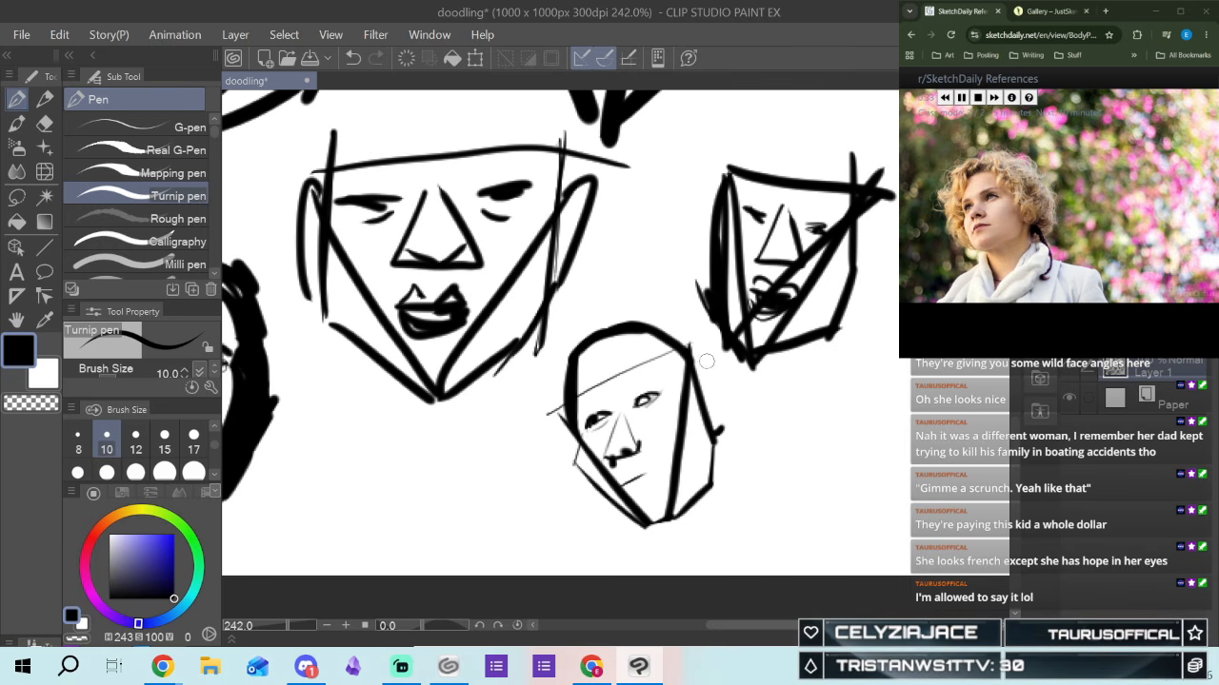
{"action": "left_click_drag", "start_coordinate": [705, 393], "coordinate": [718, 431]}
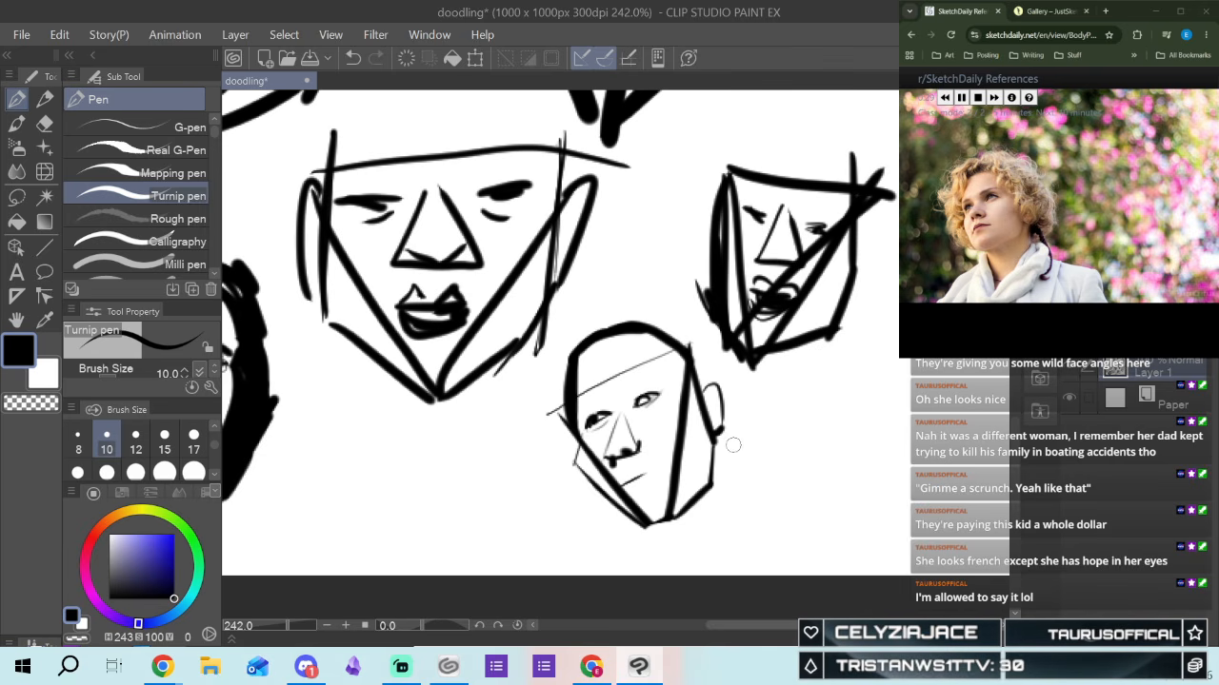
Draw the curly-haired woman's neck, near shoulder and collar lines below the chin and ear
{"action": "left_click_drag", "start_coordinate": [724, 421], "coordinate": [752, 495]}
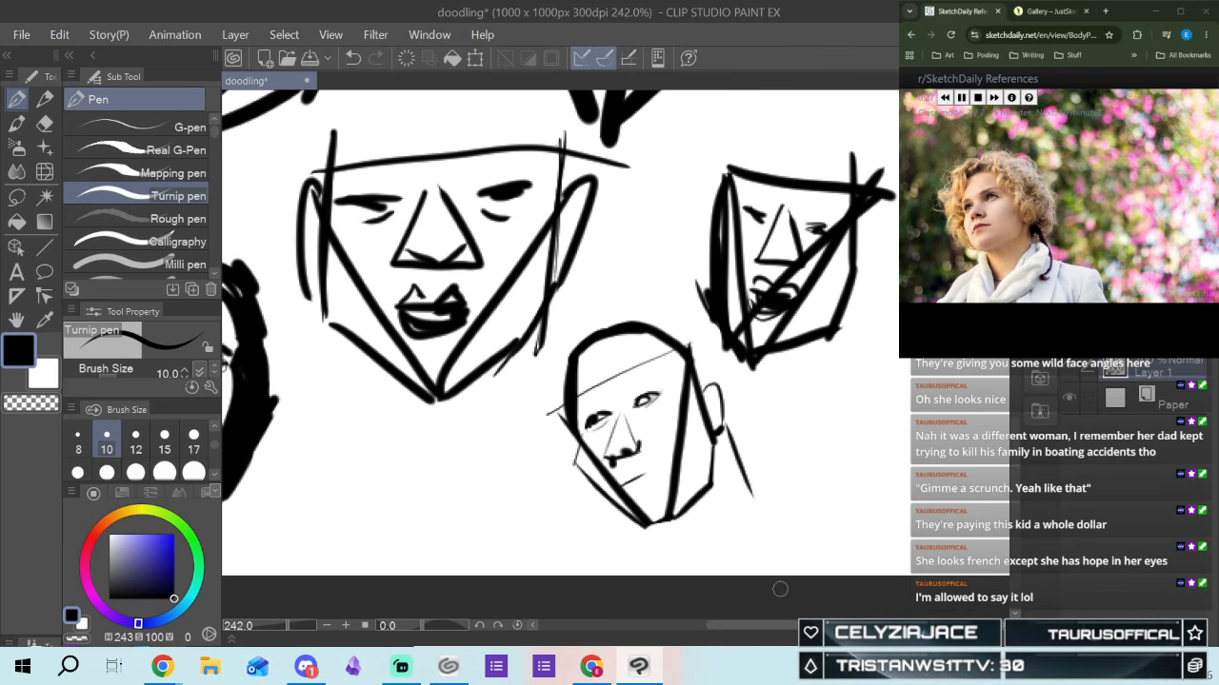
{"action": "mouse_move", "coordinate": [653, 525]}
{"action": "left_mouse_down"}
{"action": "mouse_move", "coordinate": [668, 565]}
{"action": "mouse_move", "coordinate": [640, 568]}
{"action": "left_mouse_up"}
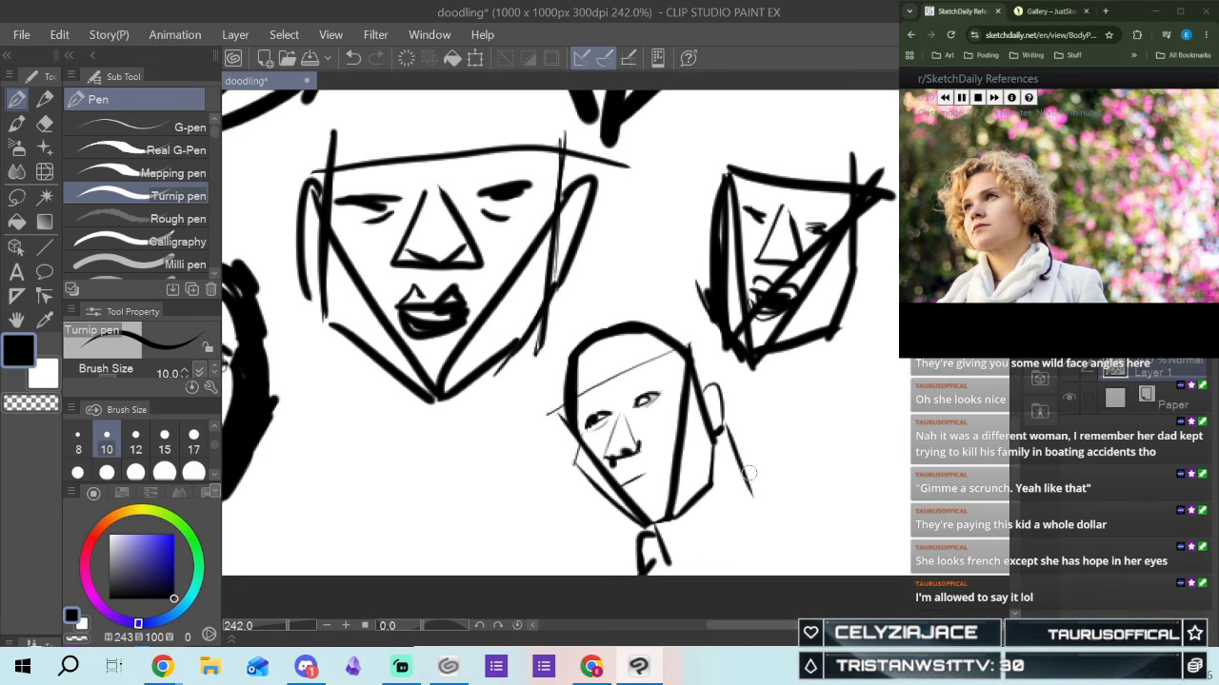
{"action": "mouse_move", "coordinate": [755, 488]}
{"action": "left_mouse_down"}
{"action": "mouse_move", "coordinate": [782, 507]}
{"action": "mouse_move", "coordinate": [899, 521]}
{"action": "mouse_move", "coordinate": [908, 577]}
{"action": "left_mouse_up"}
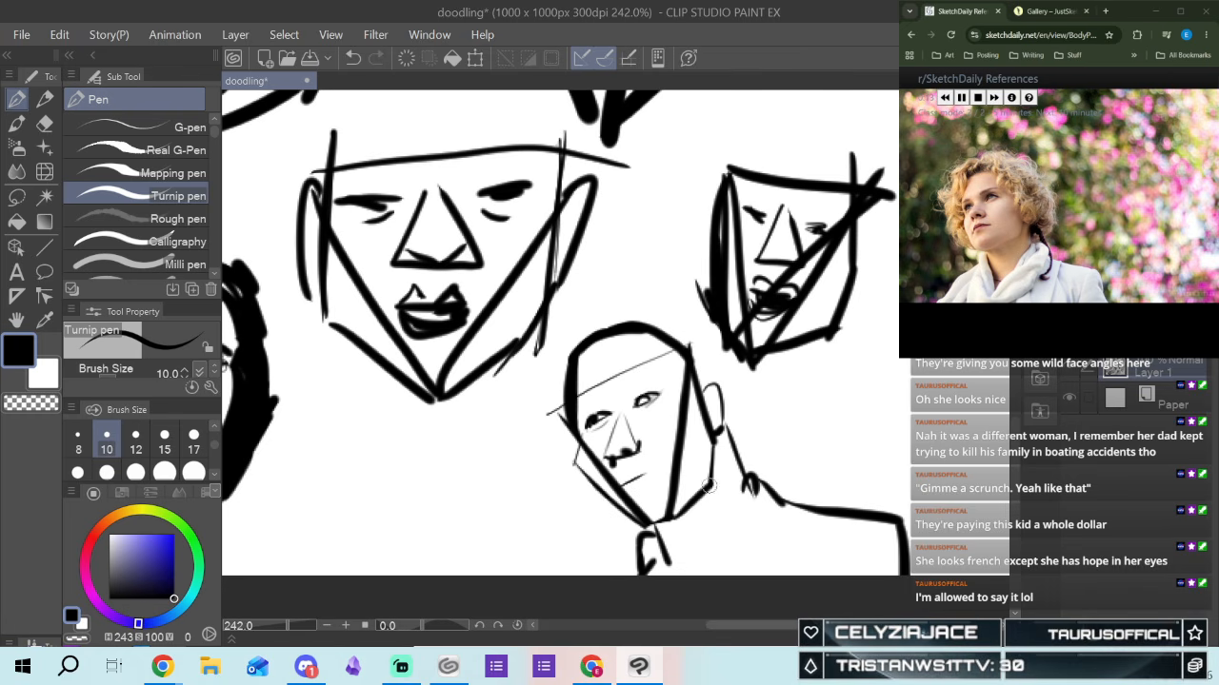
{"action": "left_click_drag", "start_coordinate": [744, 487], "coordinate": [705, 575]}
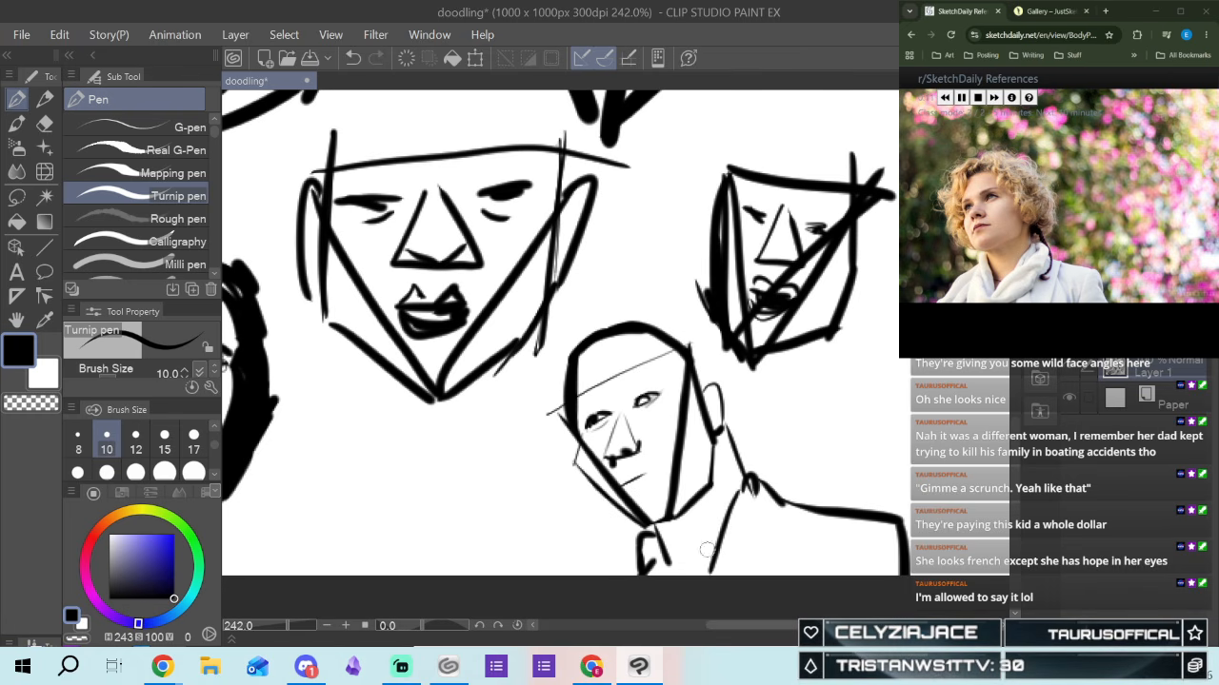
{"action": "left_click_drag", "start_coordinate": [662, 531], "coordinate": [707, 575]}
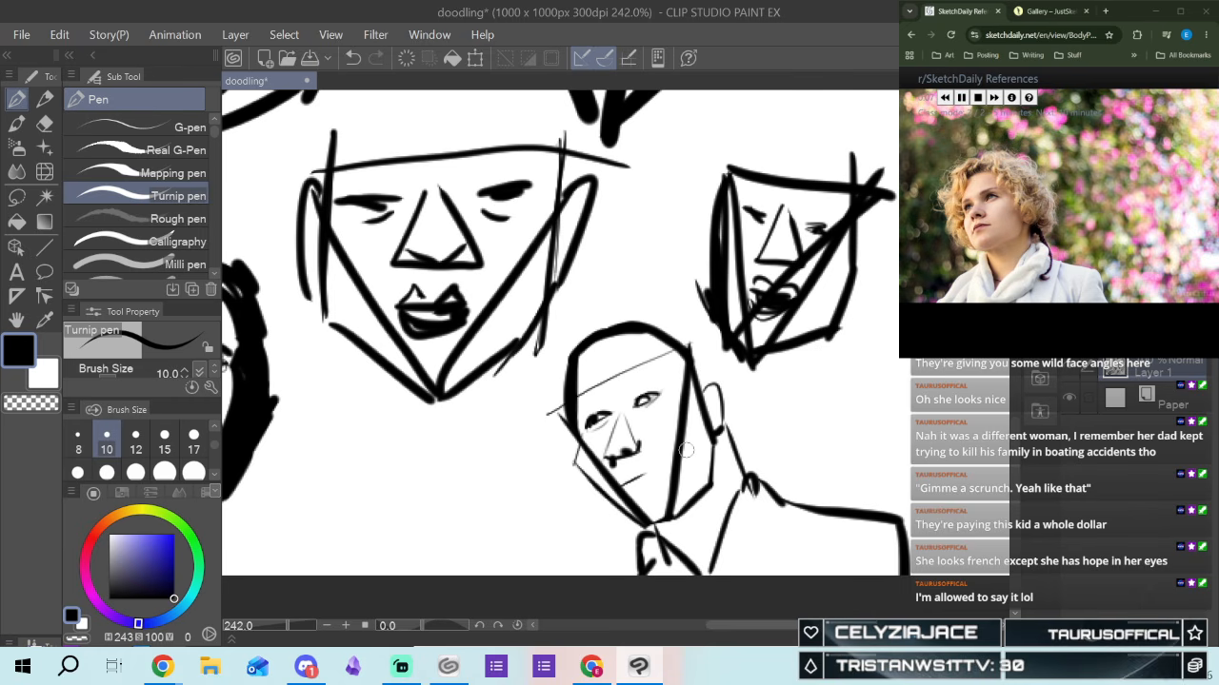
Erase the triangle's near edge crossing the curly-haired woman's cheek between the temple and the chin
{"action": "left_click", "coordinate": [45, 122]}
{"action": "mouse_move", "coordinate": [672, 507]}
{"action": "left_mouse_down"}
{"action": "mouse_move", "coordinate": [682, 480]}
{"action": "mouse_move", "coordinate": [669, 505]}
{"action": "mouse_move", "coordinate": [687, 460]}
{"action": "mouse_move", "coordinate": [675, 429]}
{"action": "mouse_move", "coordinate": [695, 351]}
{"action": "left_mouse_up"}
Draw the top edge and one slanted side of an inverted triangle for the beanie woman's face with the Turnip pen
{"action": "left_click", "coordinate": [17, 99]}
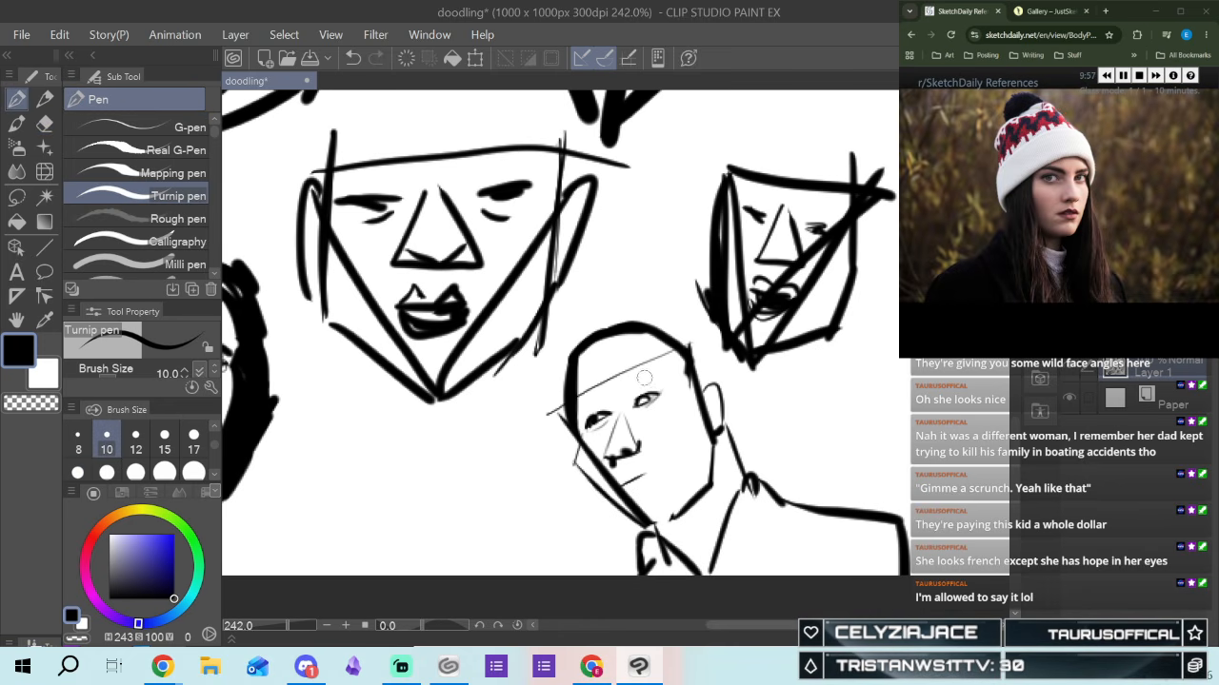
{"action": "left_click_drag", "start_coordinate": [783, 625], "coordinate": [845, 608]}
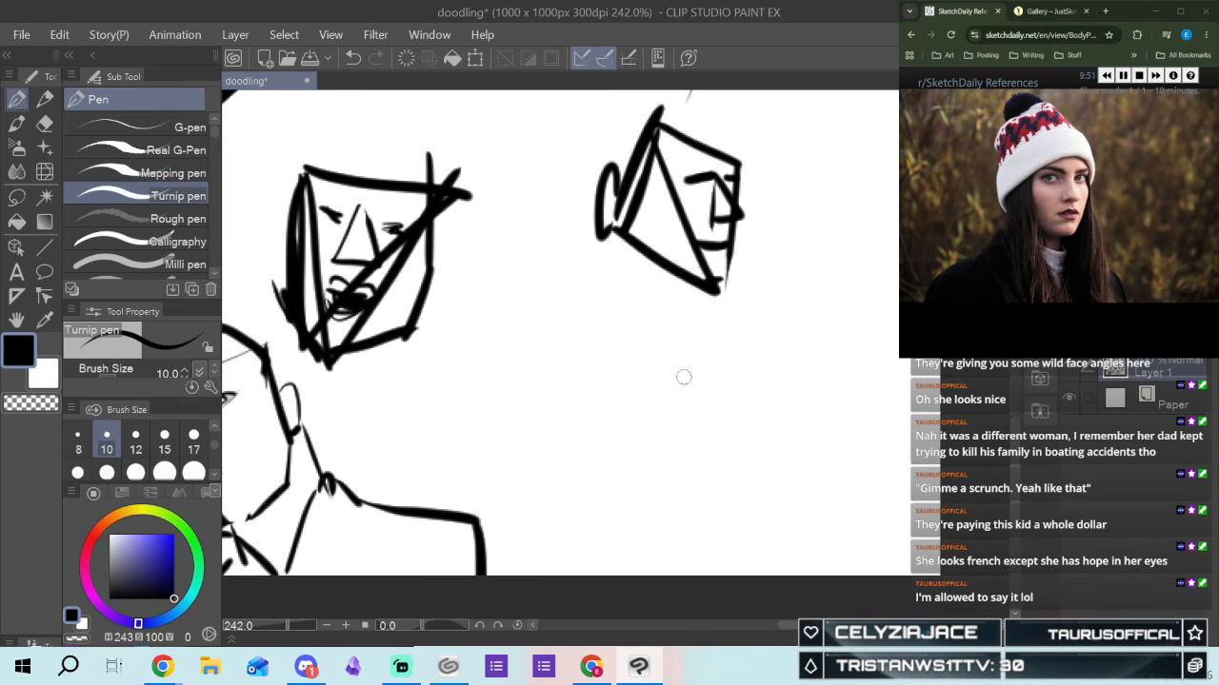
{"action": "left_click_drag", "start_coordinate": [668, 352], "coordinate": [800, 354]}
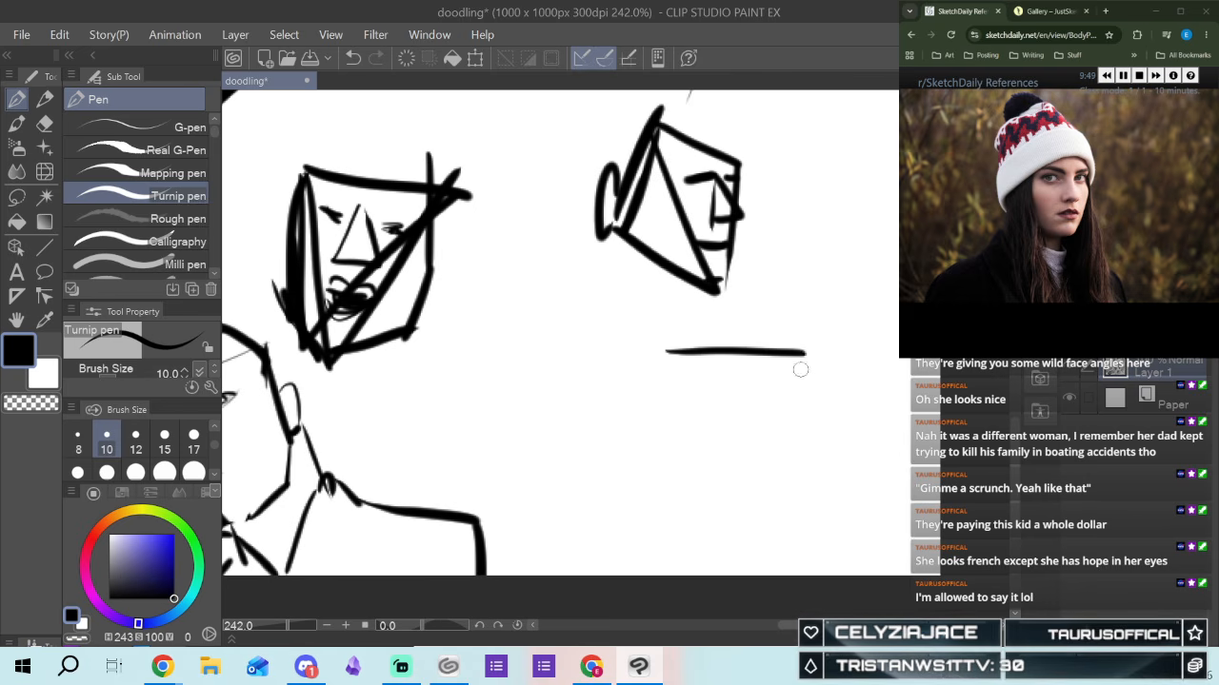
{"action": "left_click_drag", "start_coordinate": [804, 353], "coordinate": [718, 509]}
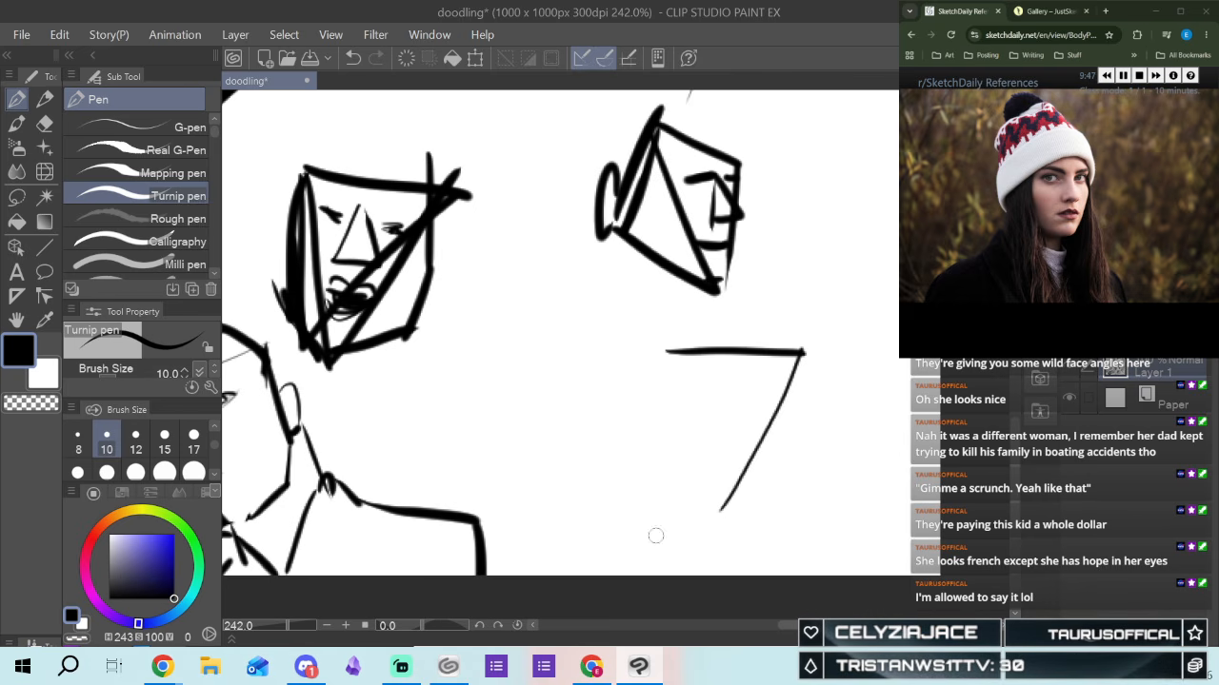
{"action": "left_click_drag", "start_coordinate": [670, 349], "coordinate": [723, 503]}
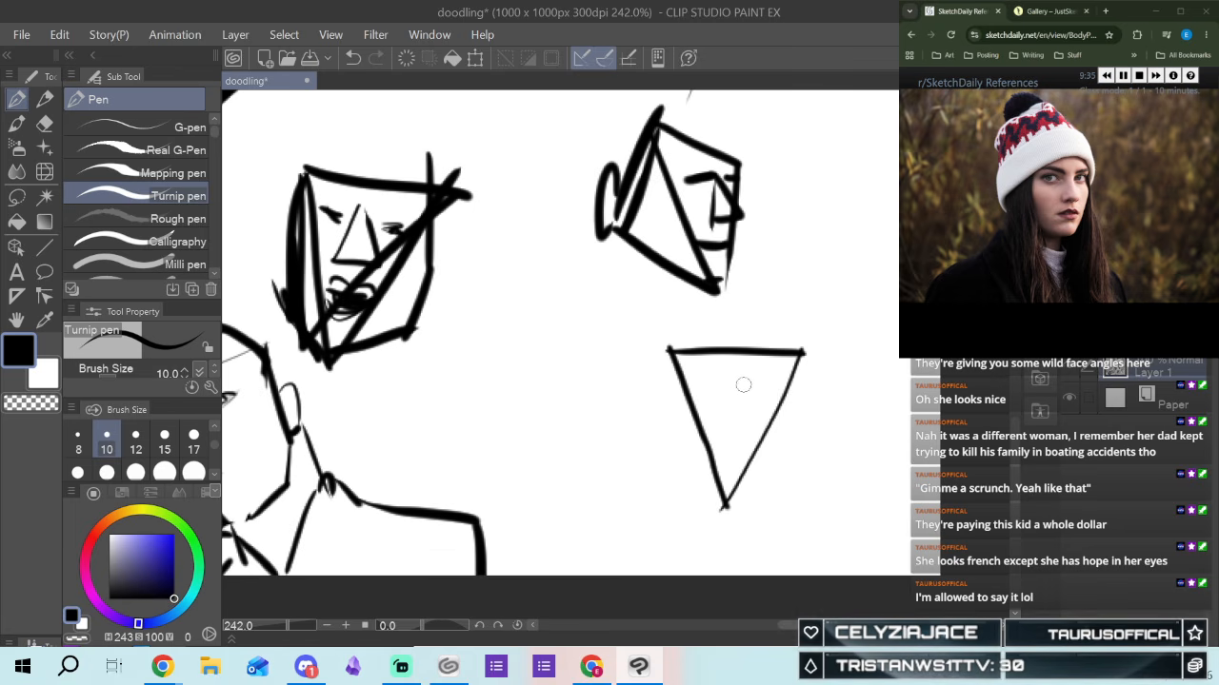
{"action": "mouse_move", "coordinate": [747, 412]}
{"action": "left_mouse_down"}
{"action": "mouse_move", "coordinate": [747, 435]}
{"action": "mouse_move", "coordinate": [741, 373]}
{"action": "left_mouse_up"}
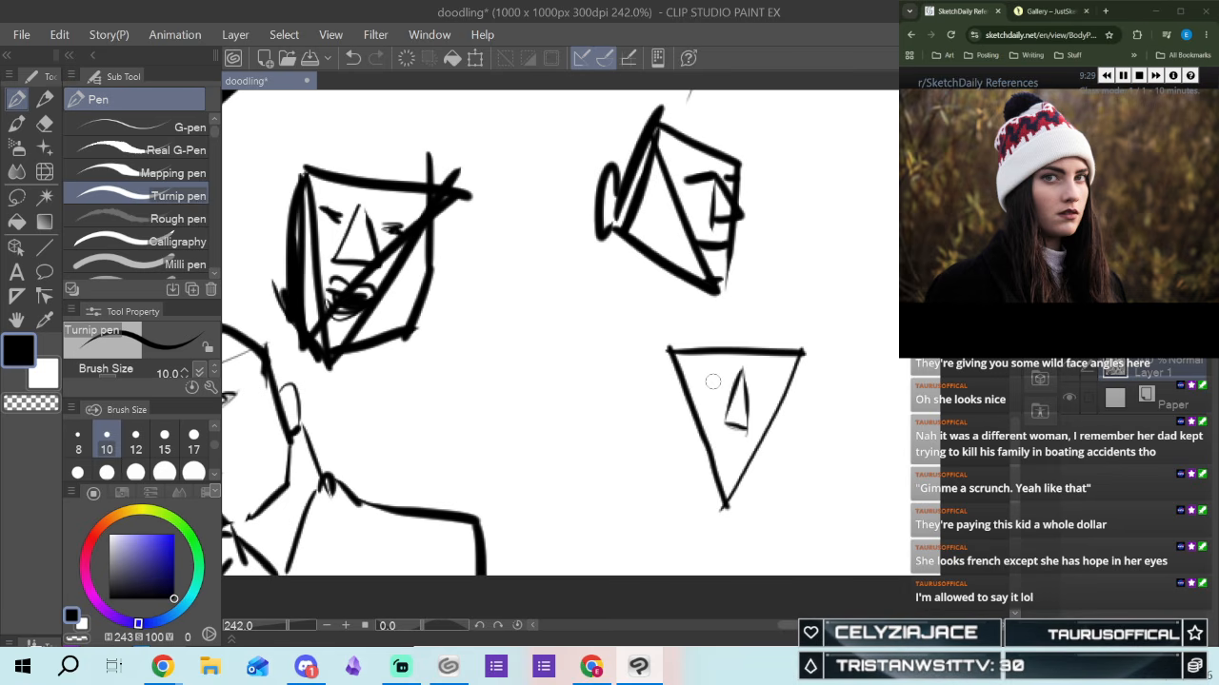
{"action": "left_click_drag", "start_coordinate": [747, 423], "coordinate": [726, 432]}
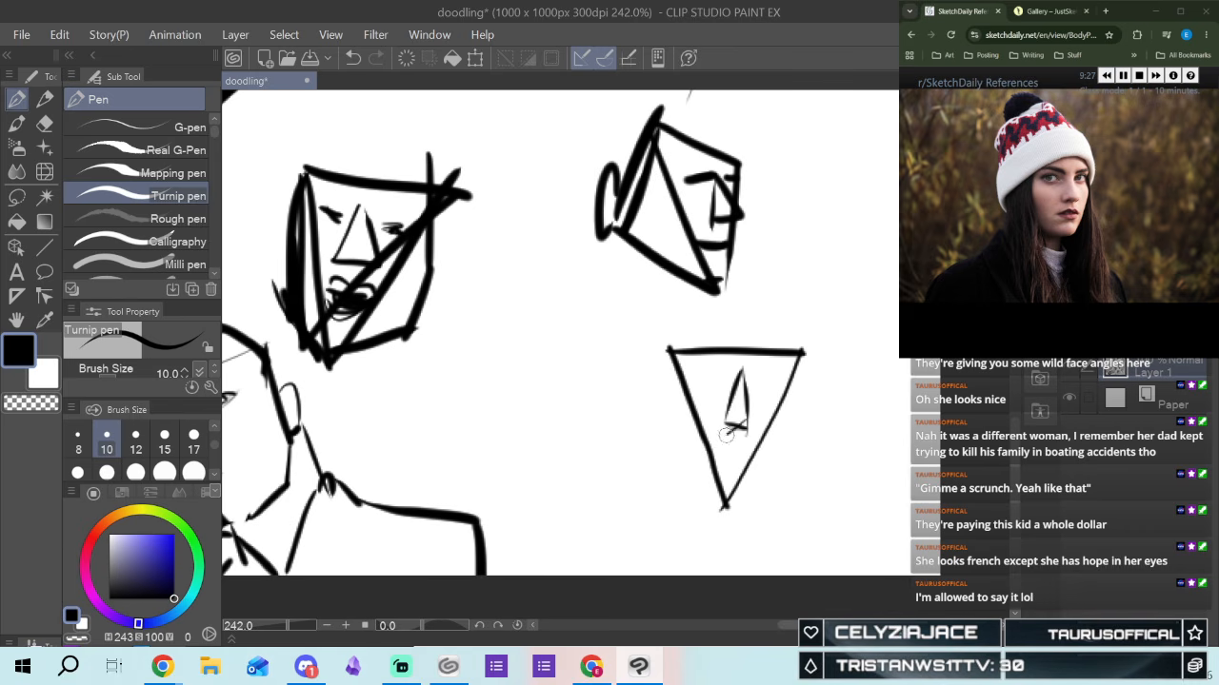
{"action": "left_click", "coordinate": [350, 55]}
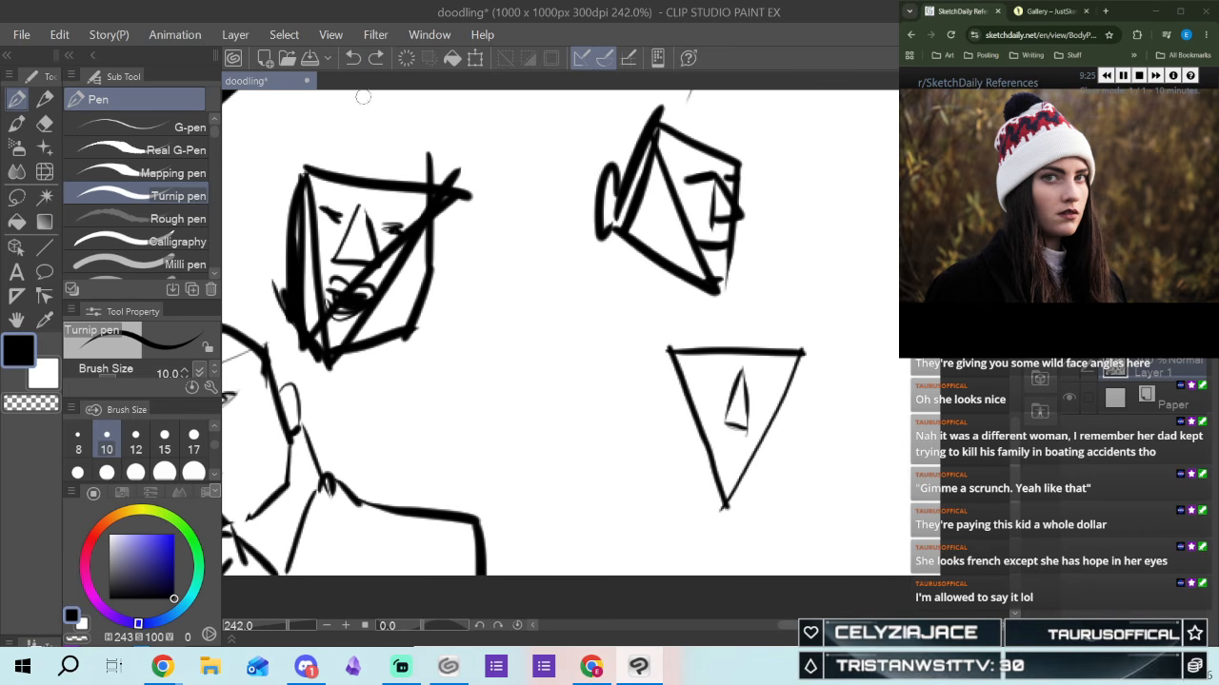
{"action": "left_click", "coordinate": [352, 55]}
{"action": "left_click", "coordinate": [352, 55]}
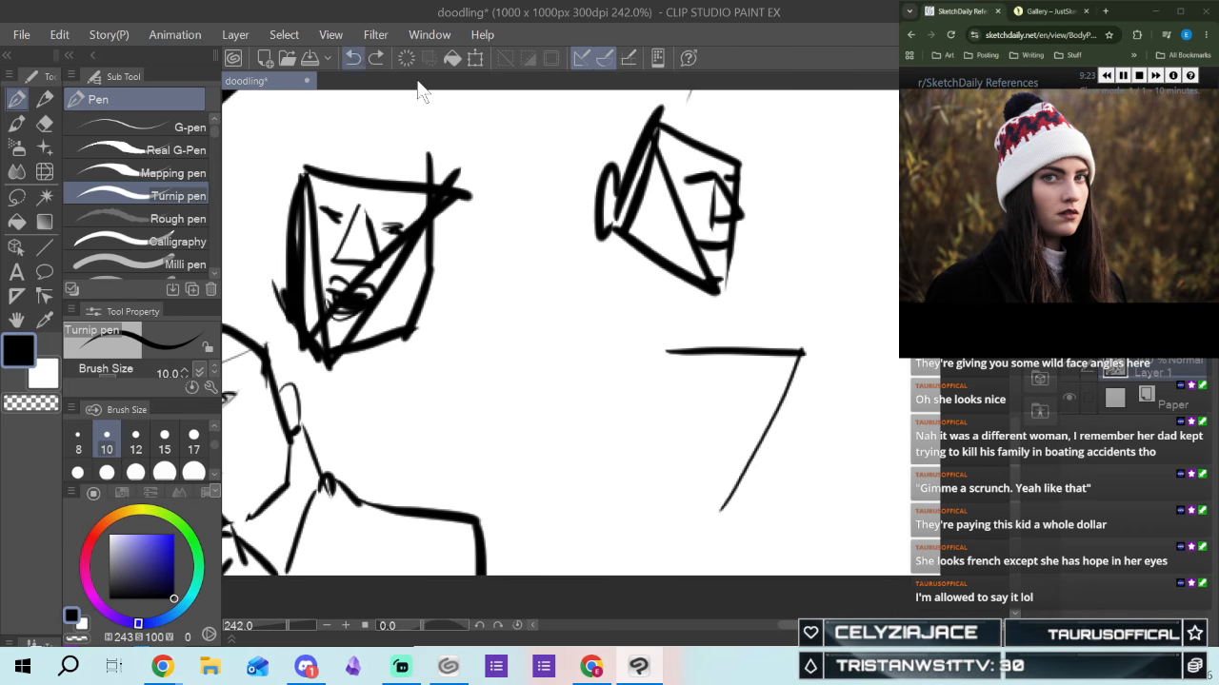
Close the beanie woman's face triangle with a thin slanted edge and draw a narrow wedge nose inside it
{"action": "left_click_drag", "start_coordinate": [666, 351], "coordinate": [676, 390]}
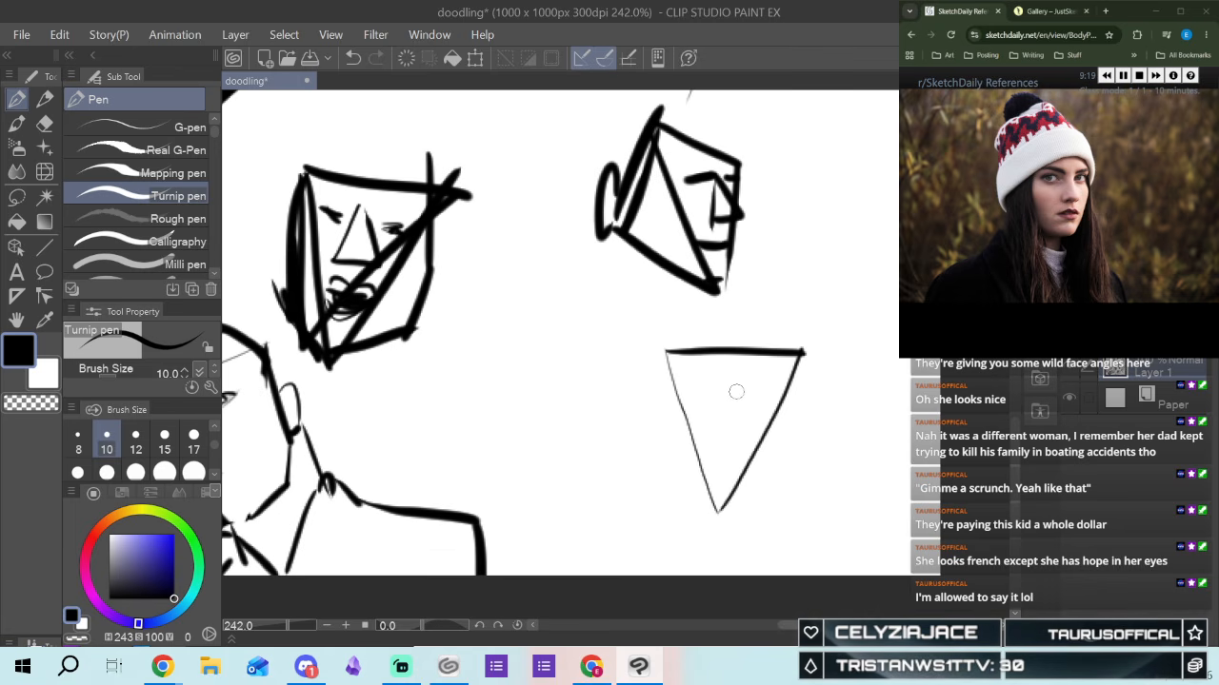
{"action": "mouse_move", "coordinate": [736, 386]}
{"action": "left_mouse_down"}
{"action": "mouse_move", "coordinate": [744, 436]}
{"action": "mouse_move", "coordinate": [743, 425]}
{"action": "left_mouse_up"}
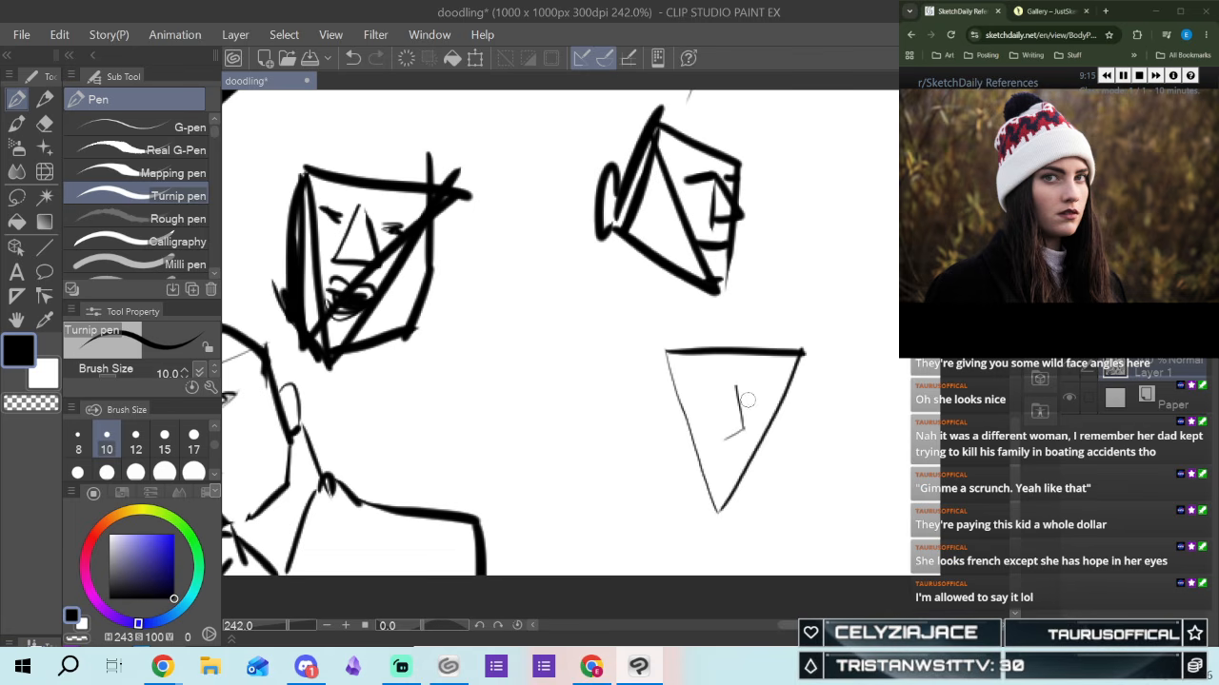
{"action": "left_click_drag", "start_coordinate": [733, 382], "coordinate": [721, 436]}
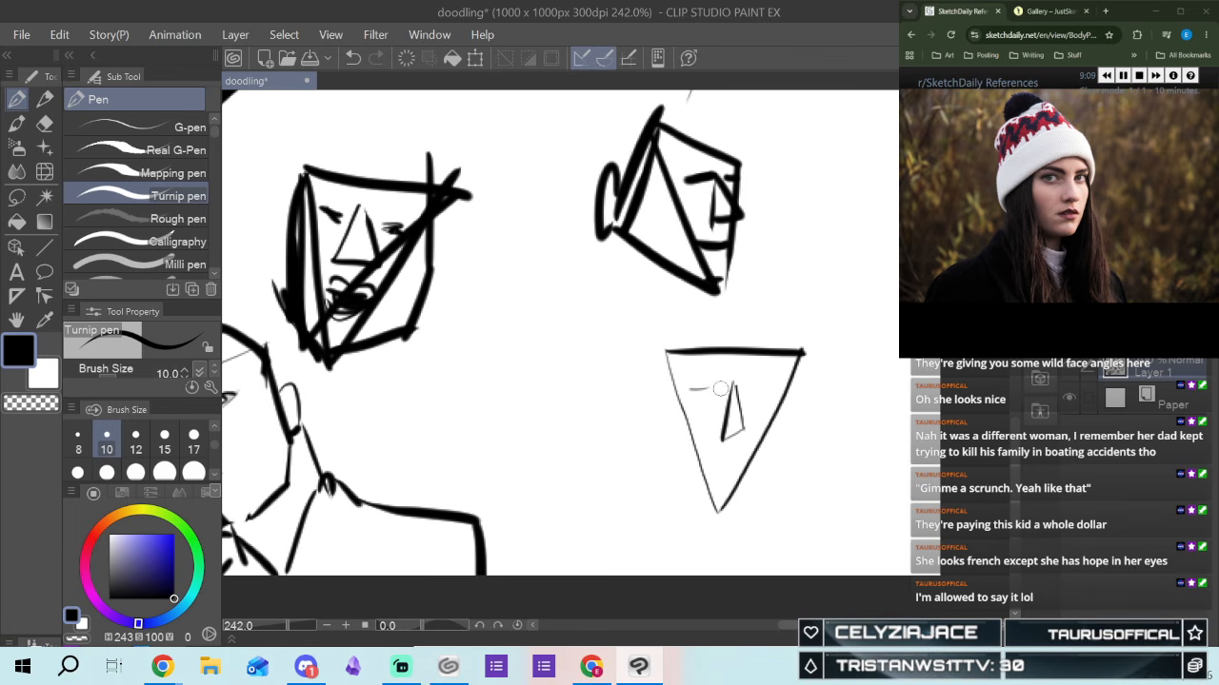
Sketch both of the beanie woman's eyes beside the nose, darken one, and add a short mouth line below
{"action": "left_click_drag", "start_coordinate": [701, 382], "coordinate": [705, 389]}
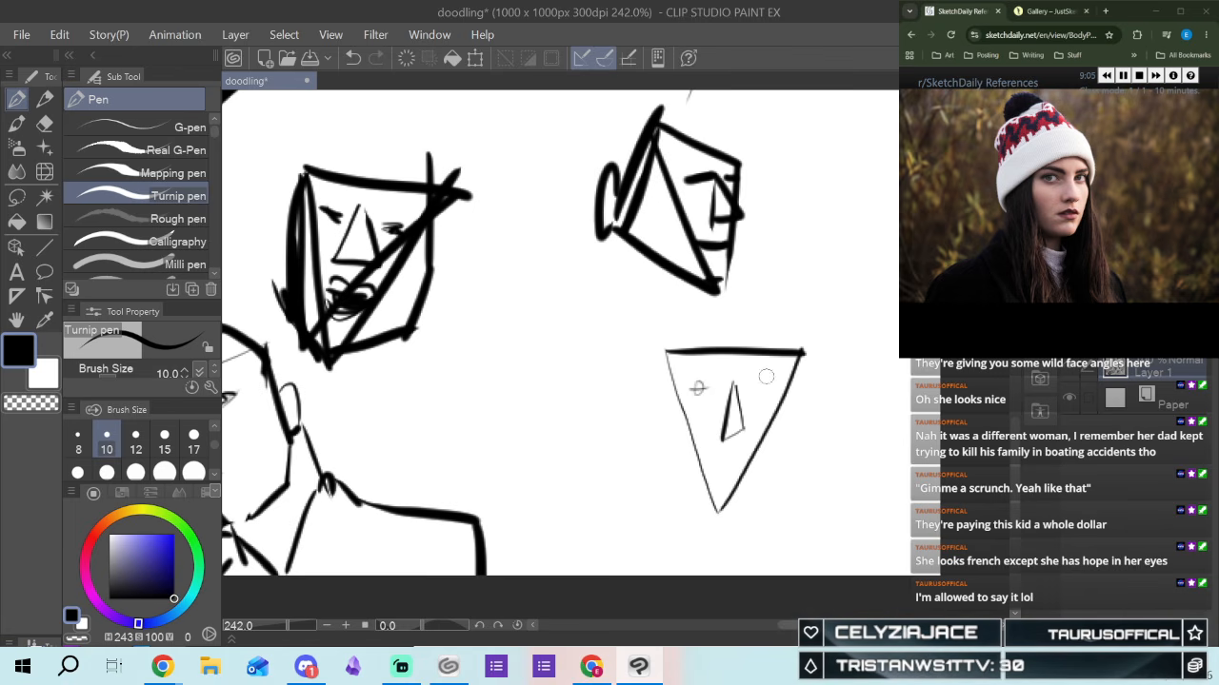
{"action": "left_click_drag", "start_coordinate": [763, 380], "coordinate": [760, 381]}
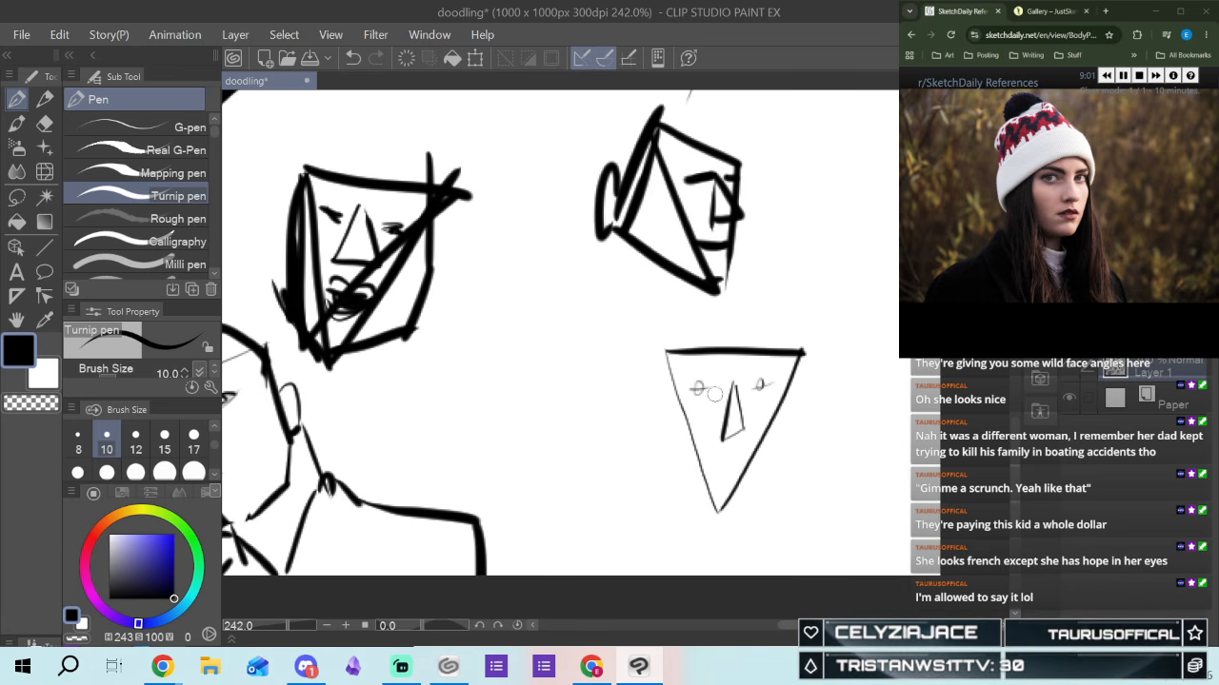
{"action": "left_click_drag", "start_coordinate": [690, 388], "coordinate": [701, 391]}
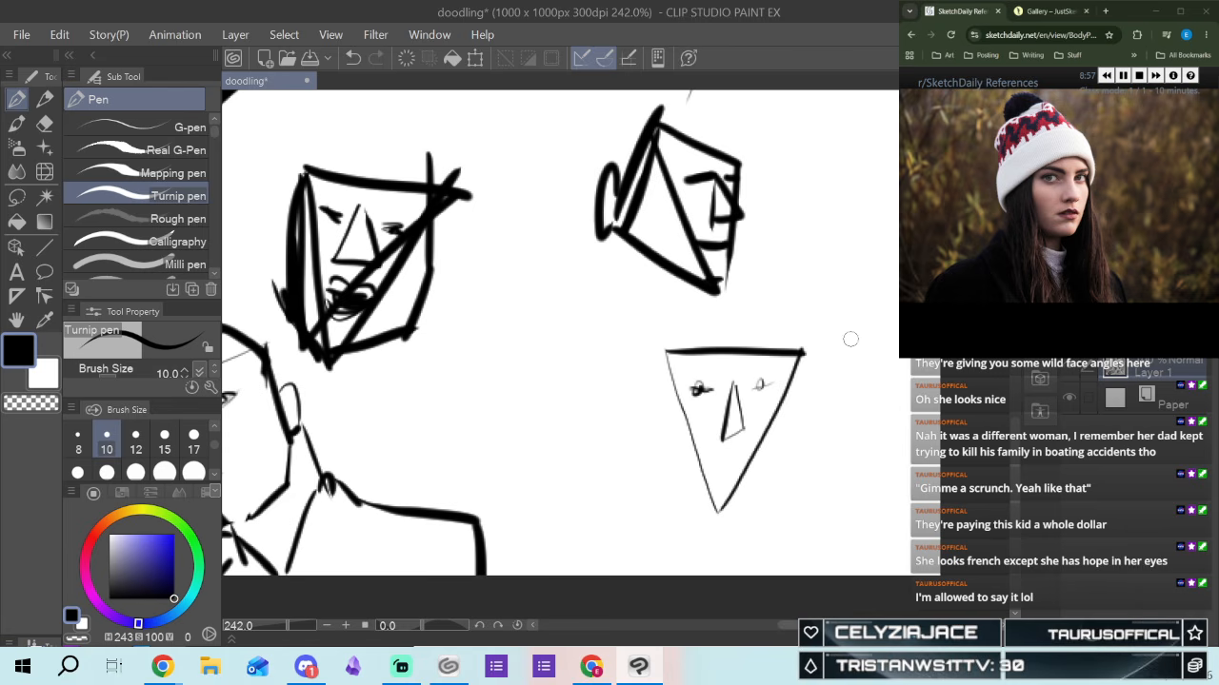
{"action": "left_click_drag", "start_coordinate": [712, 464], "coordinate": [736, 459]}
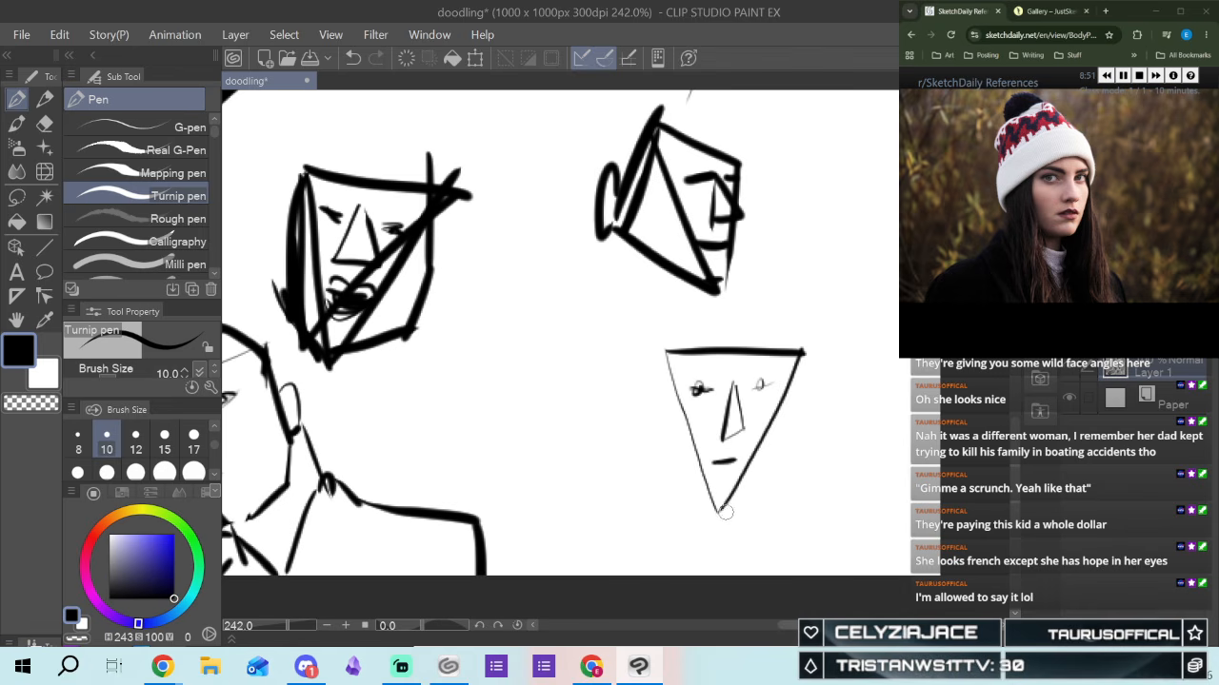
Outline the beanie woman's jaw, cheeks and temples along both sides of the triangle, meeting at the chin
{"action": "left_click_drag", "start_coordinate": [790, 407], "coordinate": [729, 512]}
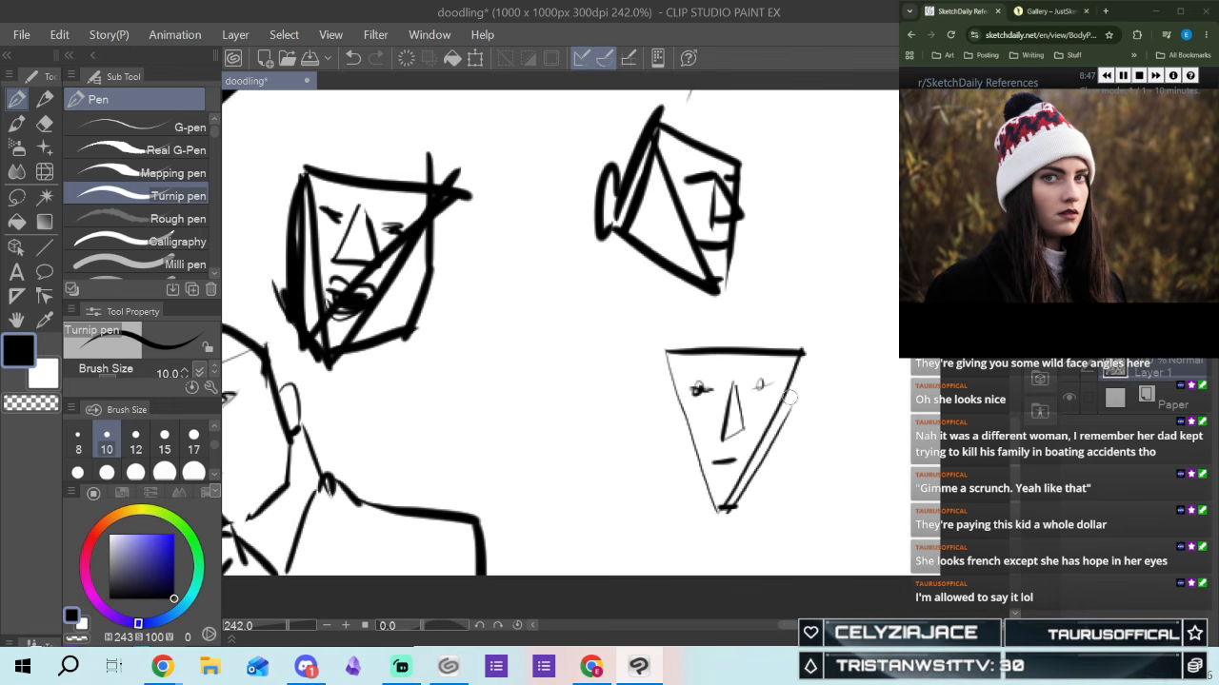
{"action": "left_click_drag", "start_coordinate": [782, 388], "coordinate": [792, 410]}
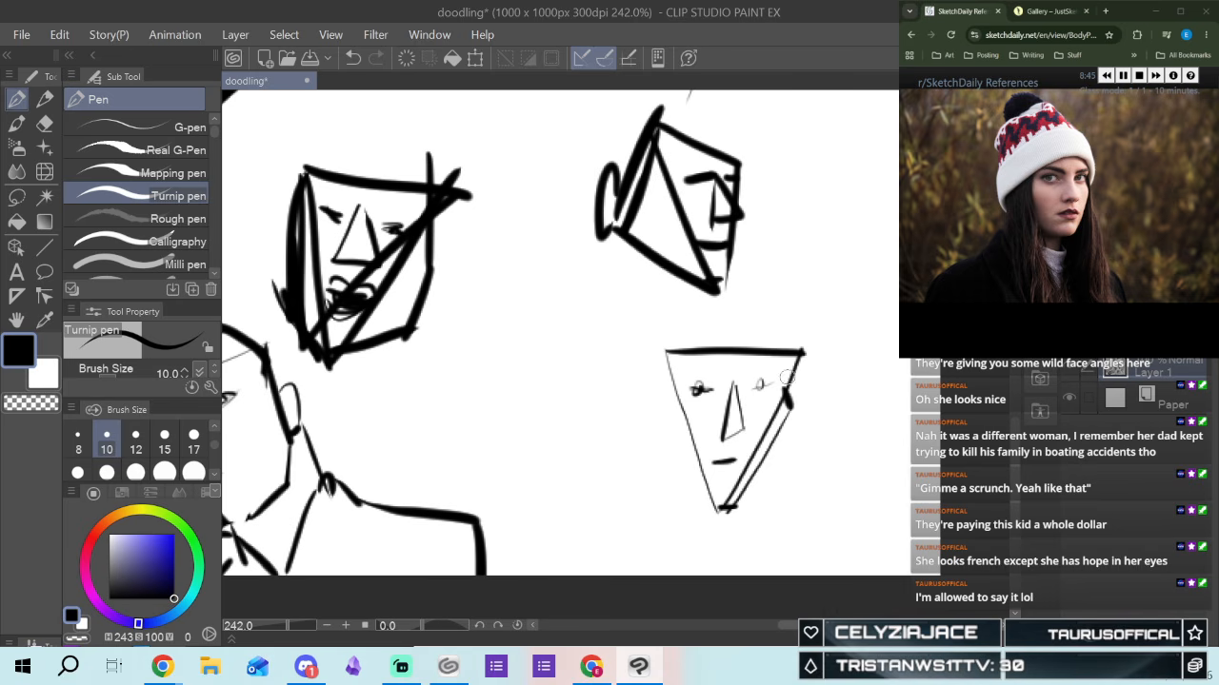
{"action": "mouse_move", "coordinate": [783, 345]}
{"action": "left_mouse_down"}
{"action": "mouse_move", "coordinate": [794, 378]}
{"action": "mouse_move", "coordinate": [779, 338]}
{"action": "left_mouse_up"}
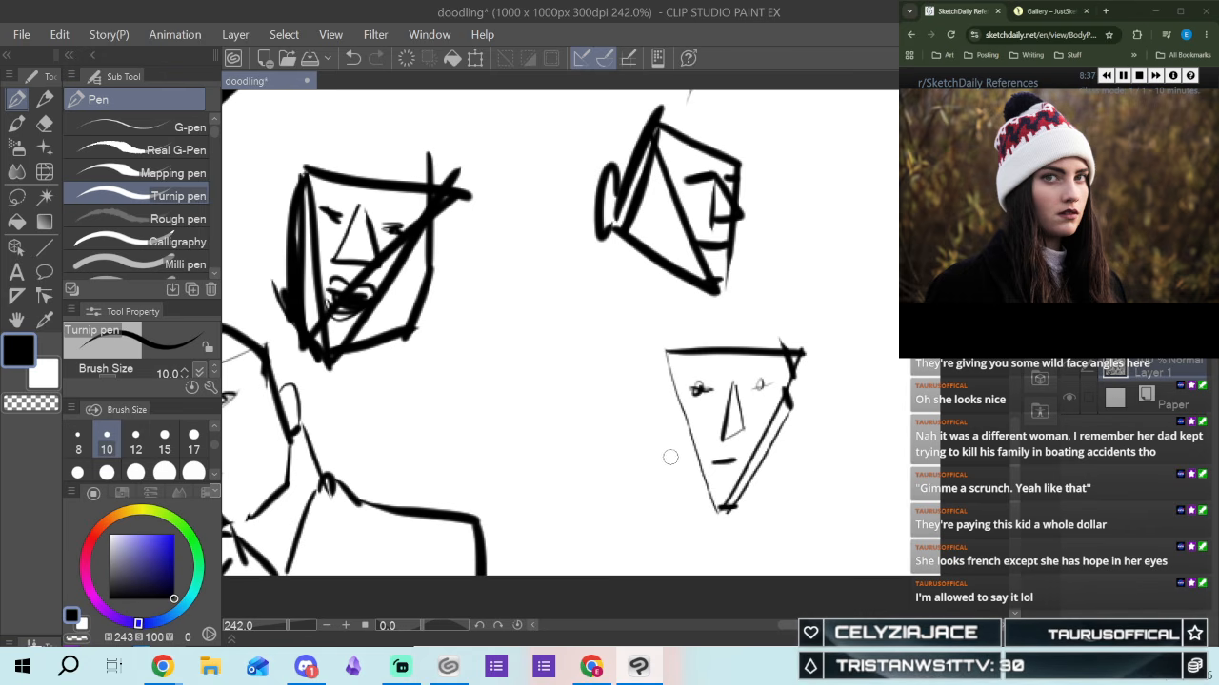
{"action": "left_click_drag", "start_coordinate": [667, 429], "coordinate": [724, 514]}
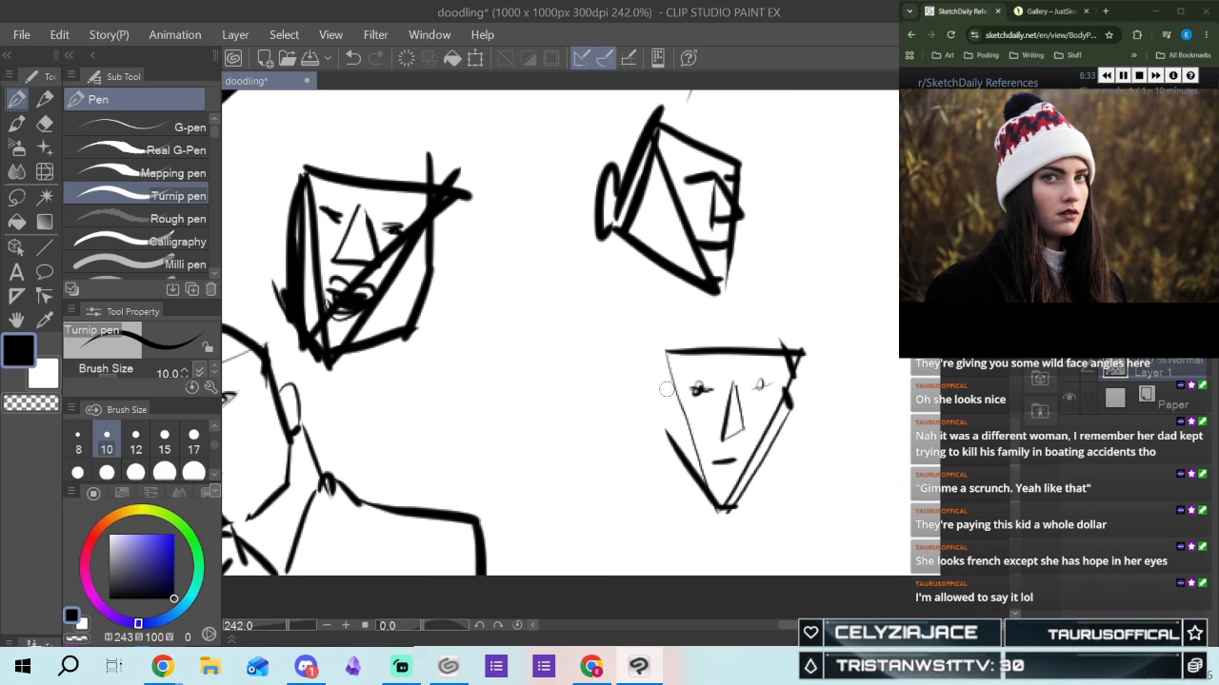
{"action": "left_click_drag", "start_coordinate": [666, 440], "coordinate": [666, 360]}
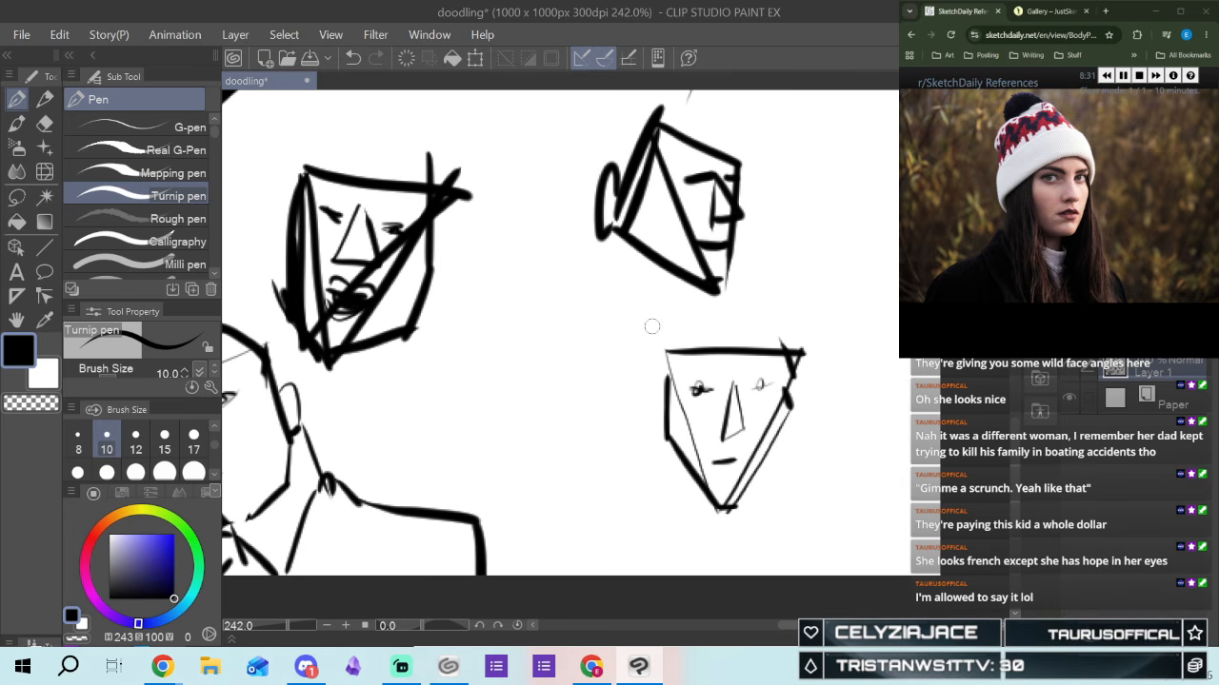
{"action": "left_click_drag", "start_coordinate": [693, 359], "coordinate": [730, 370]}
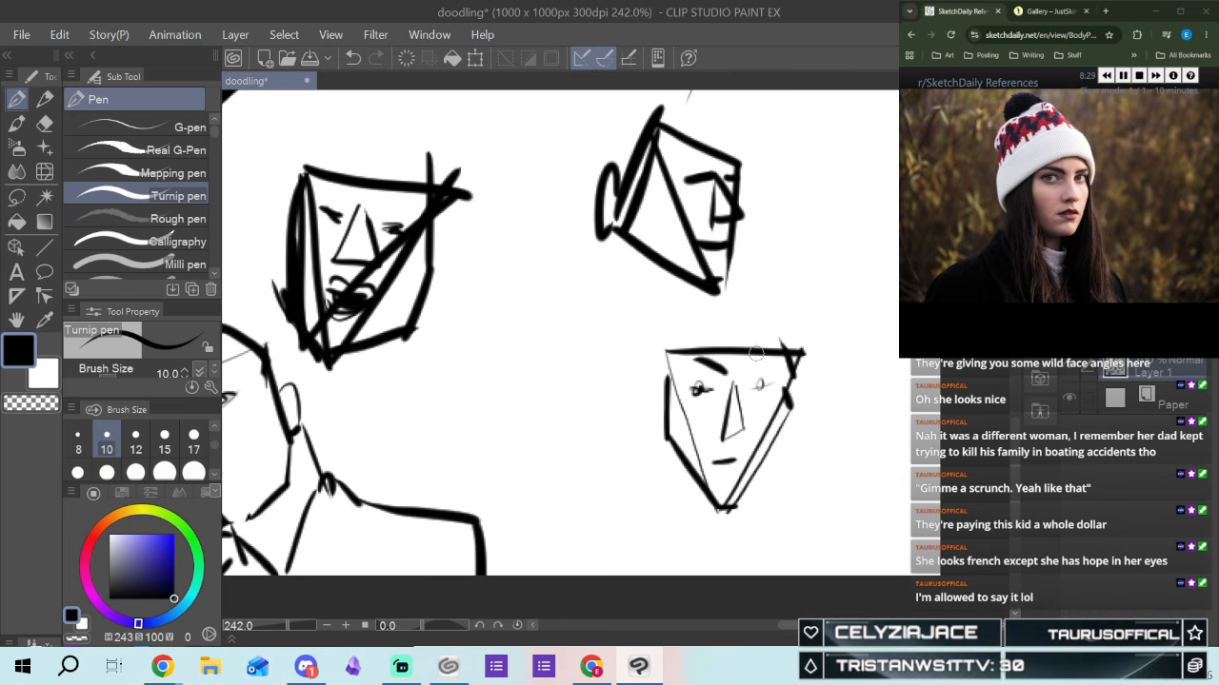
{"action": "left_click", "coordinate": [352, 56]}
{"action": "left_click_drag", "start_coordinate": [694, 358], "coordinate": [730, 366]}
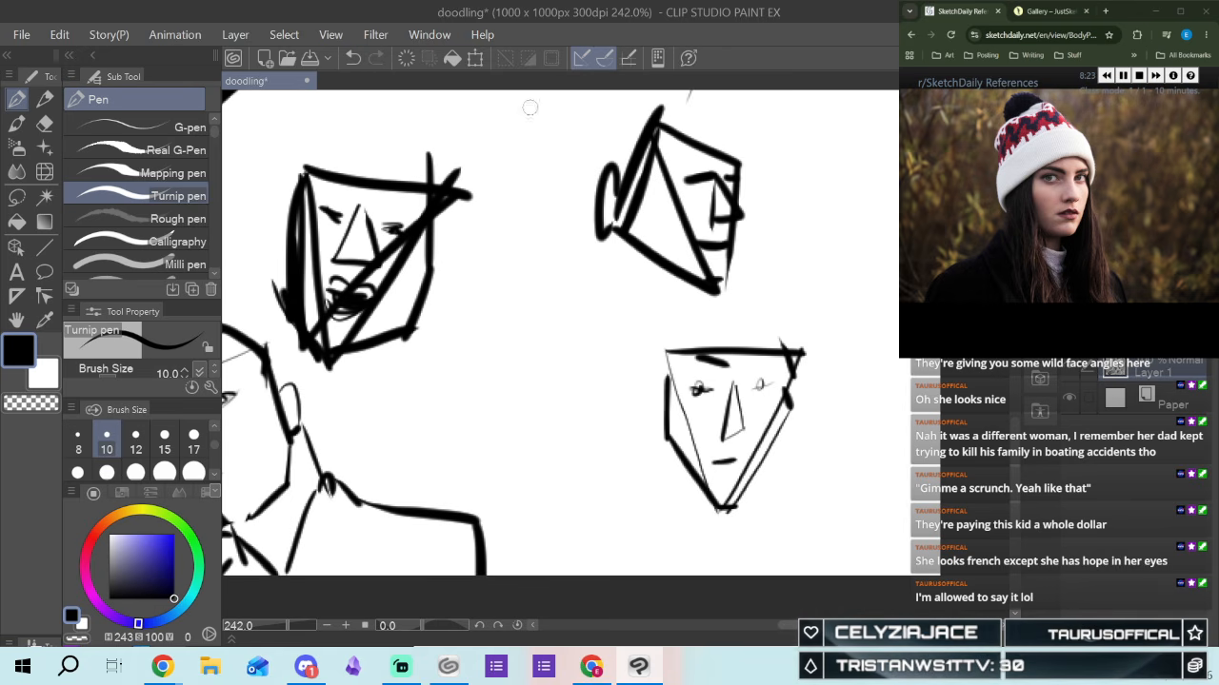
{"action": "left_click", "coordinate": [354, 55]}
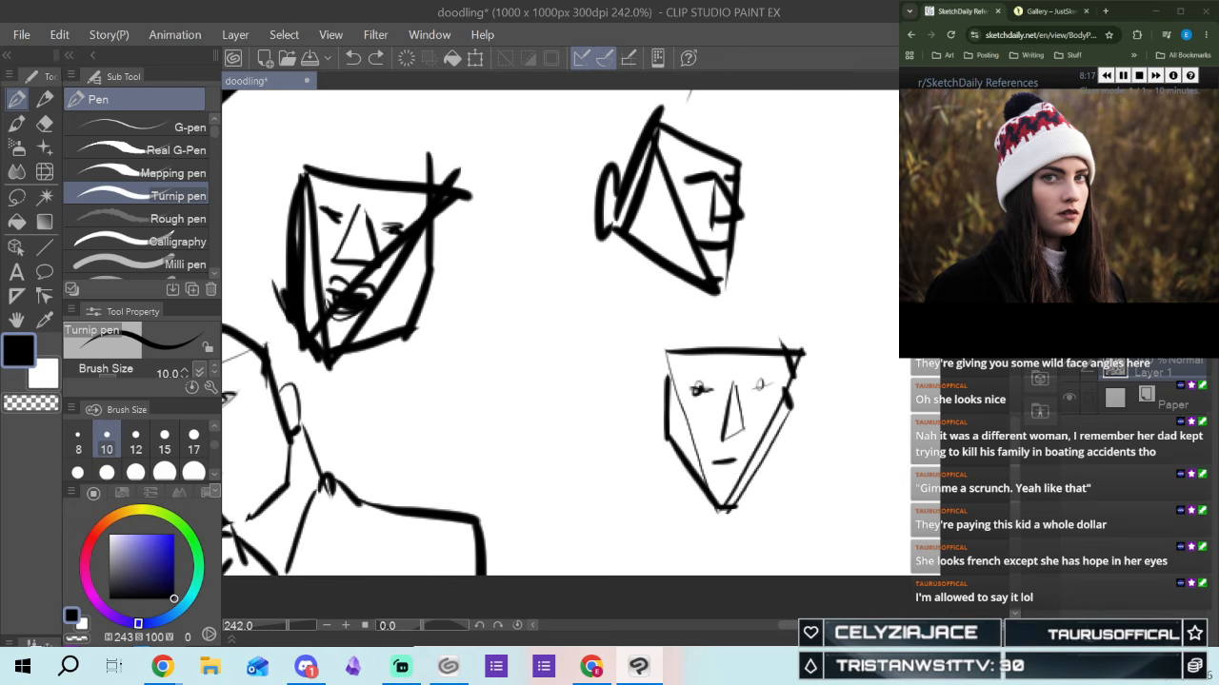
{"action": "key", "text": "alt+Tab"}
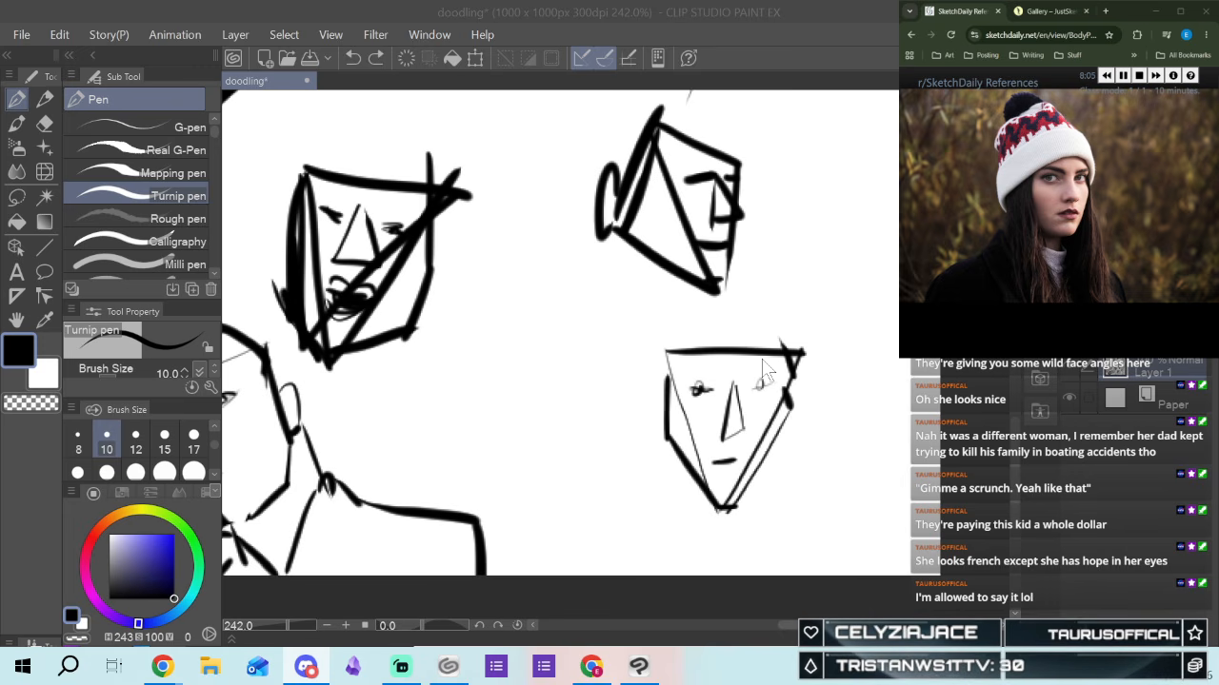
{"action": "left_click_drag", "start_coordinate": [698, 361], "coordinate": [723, 373]}
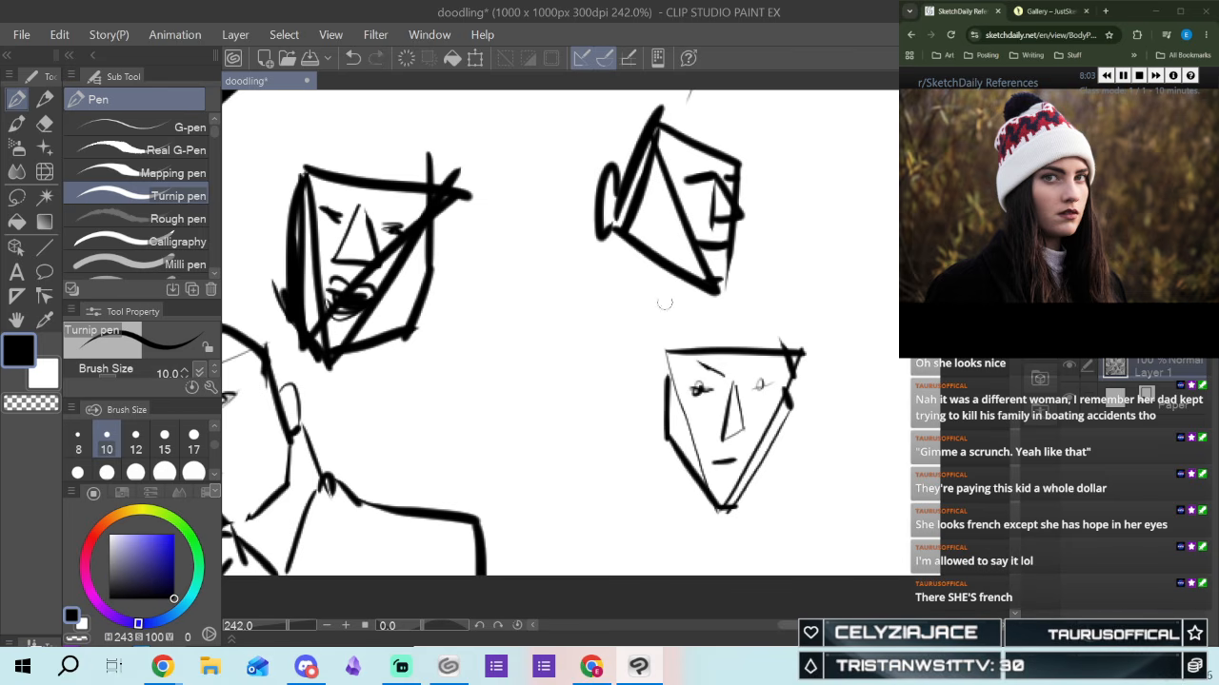
{"action": "left_click", "coordinate": [351, 59]}
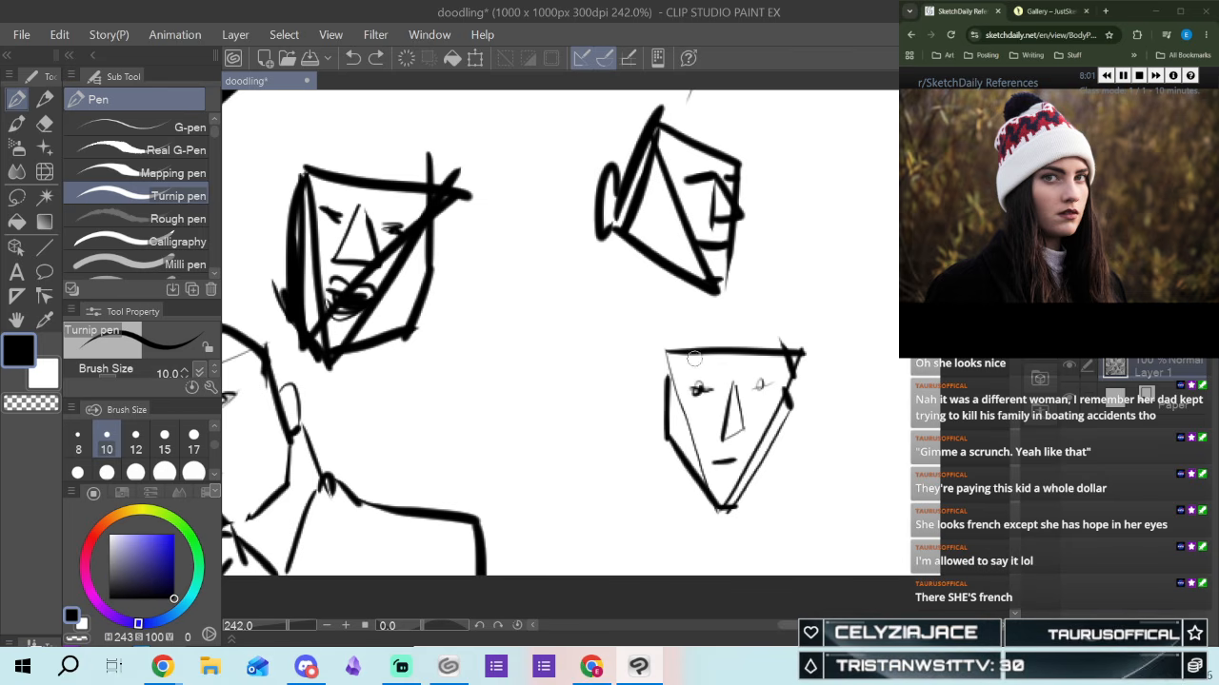
{"action": "left_click_drag", "start_coordinate": [697, 364], "coordinate": [726, 378]}
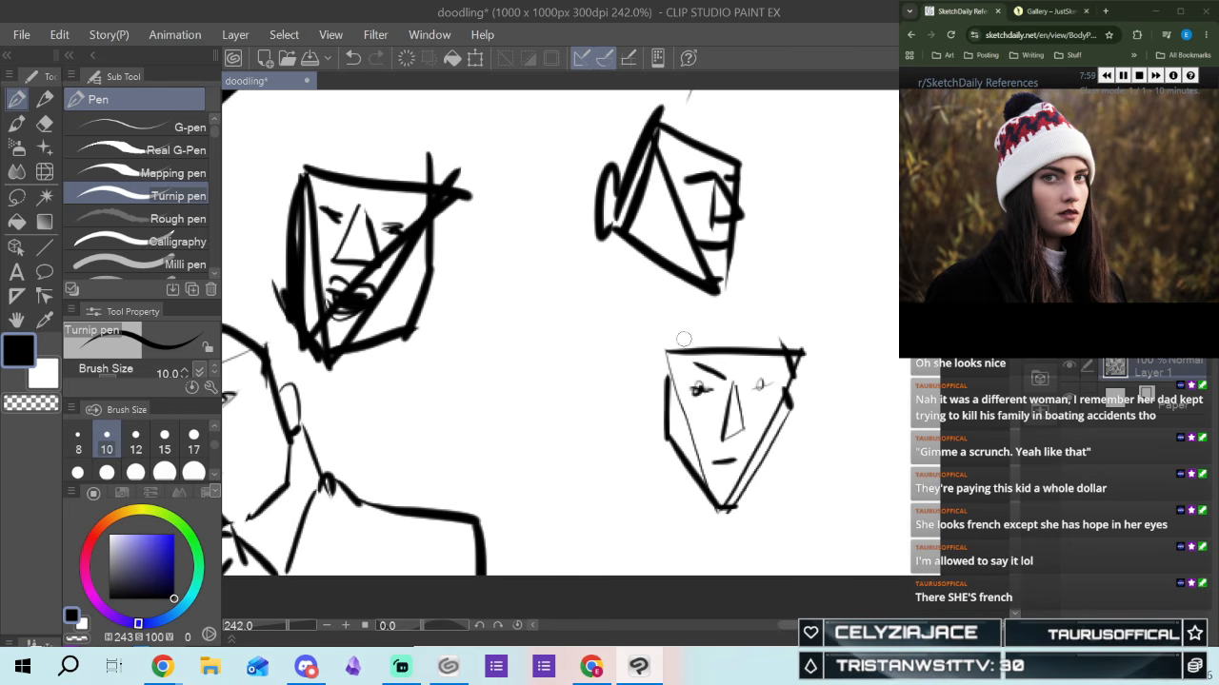
{"action": "left_click", "coordinate": [353, 57]}
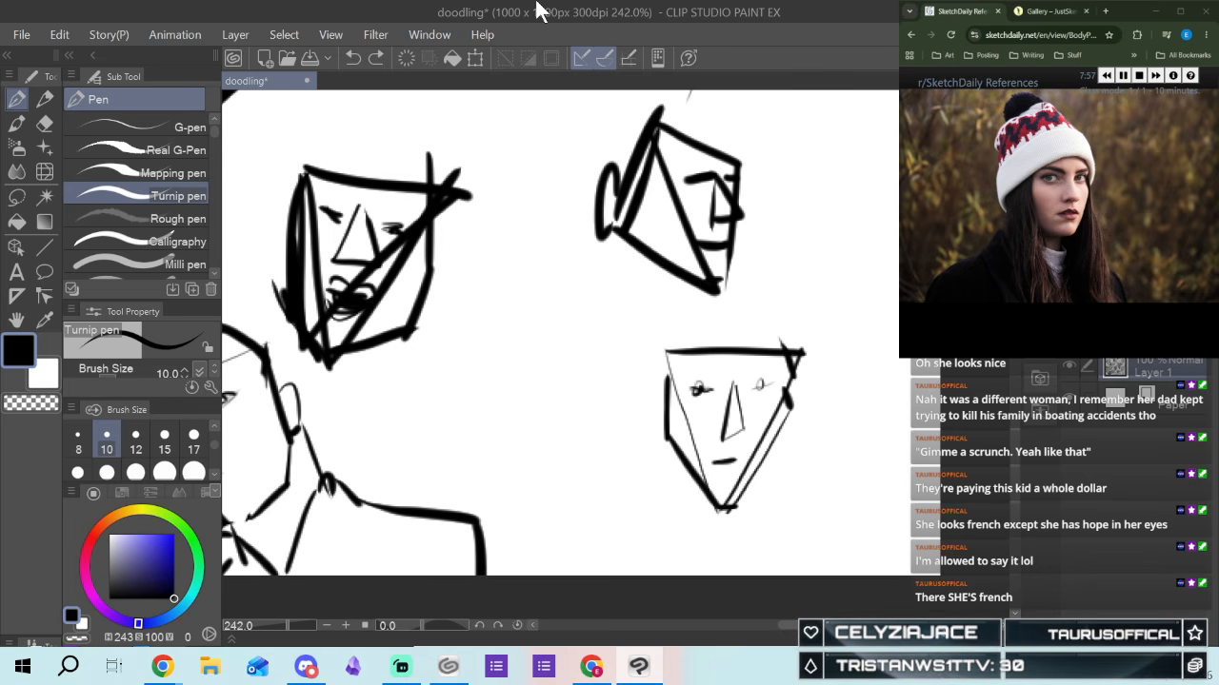
{"action": "key", "text": "alt+Tab"}
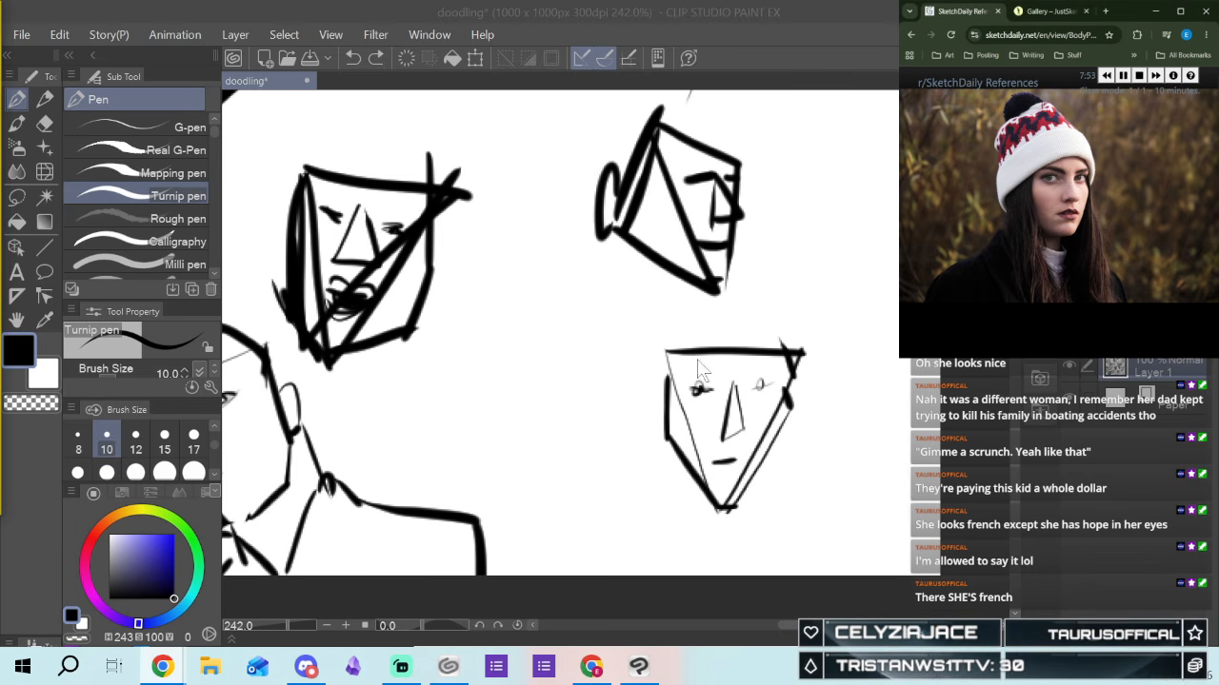
{"action": "left_click_drag", "start_coordinate": [698, 360], "coordinate": [725, 377]}
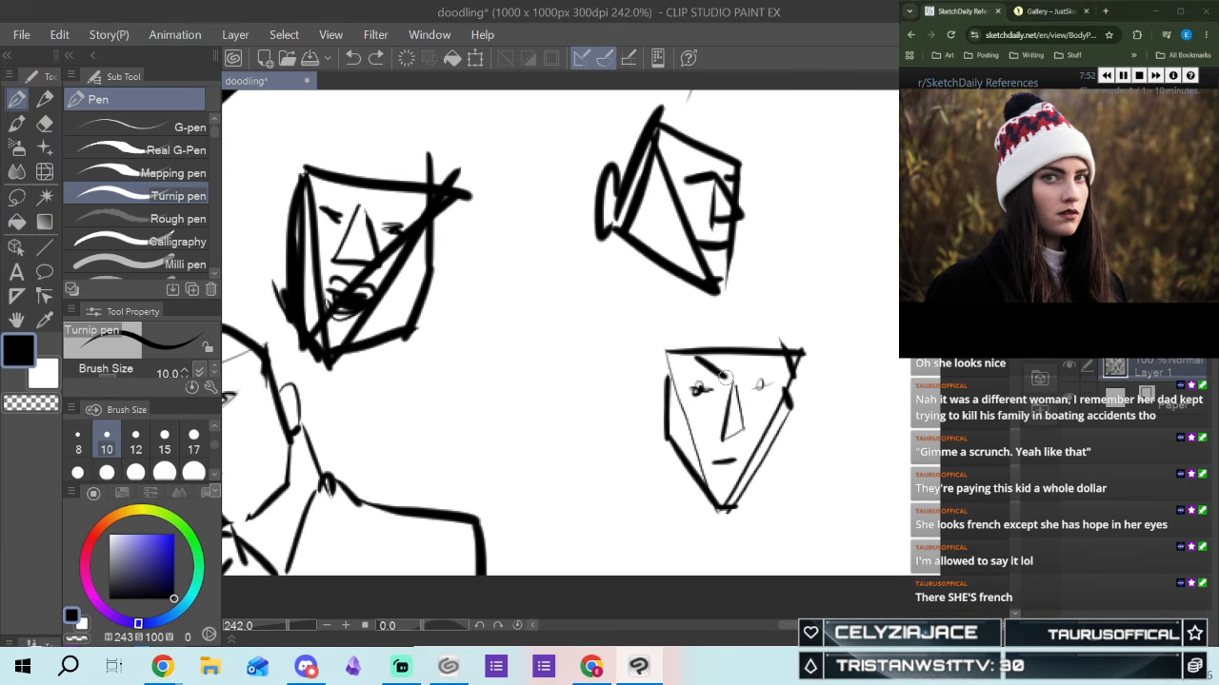
{"action": "left_click", "coordinate": [352, 57]}
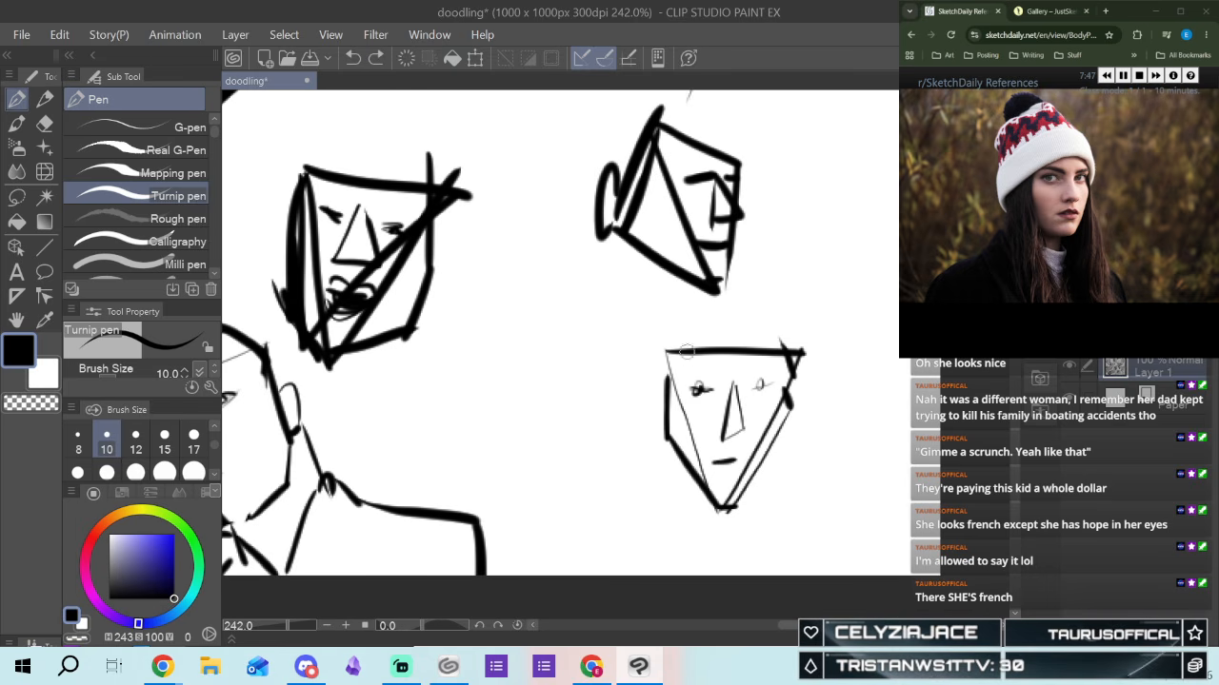
Draw the beanie woman's angled eyebrows above both eyes and mark the nostrils at the base of the nose
{"action": "mouse_move", "coordinate": [683, 370]}
{"action": "left_mouse_down"}
{"action": "mouse_move", "coordinate": [707, 366]}
{"action": "mouse_move", "coordinate": [695, 365]}
{"action": "left_mouse_up"}
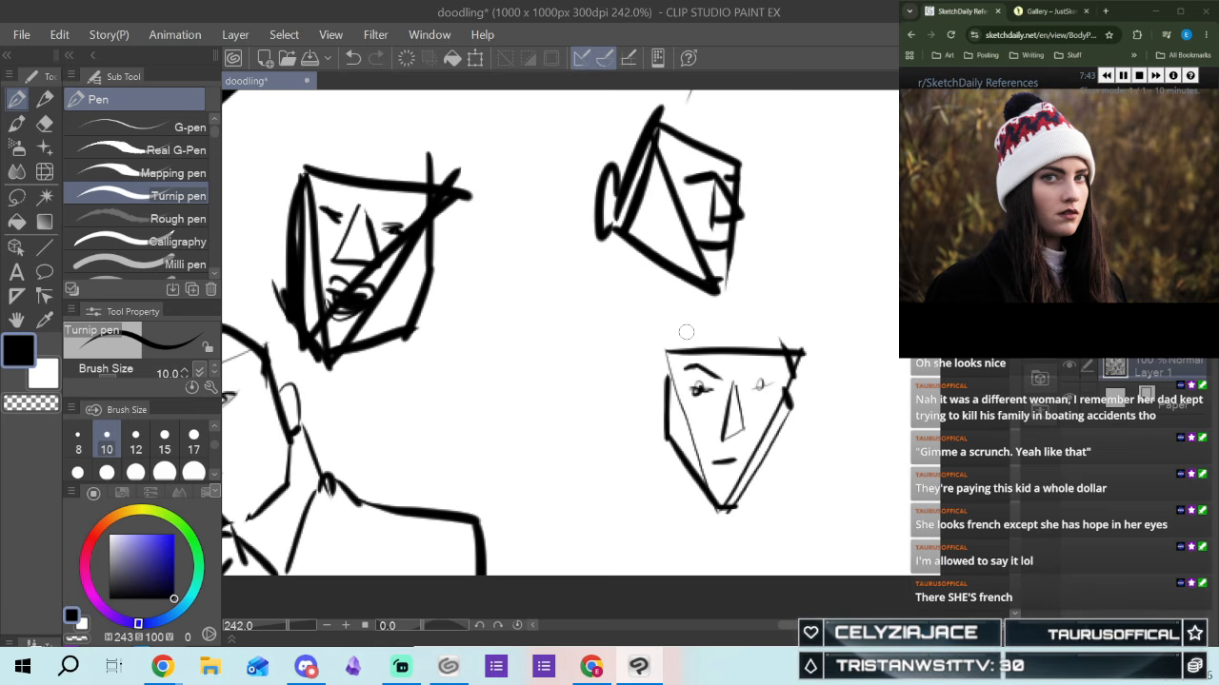
{"action": "left_click_drag", "start_coordinate": [746, 379], "coordinate": [782, 369]}
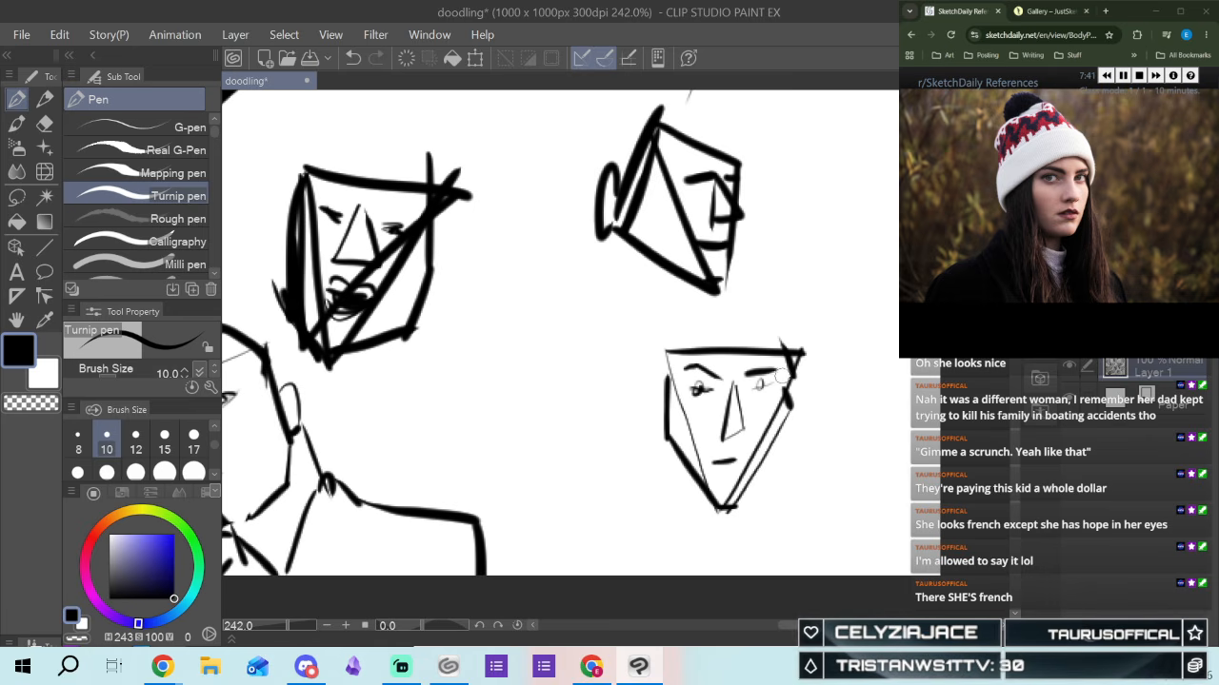
{"action": "mouse_move", "coordinate": [785, 372]}
{"action": "left_mouse_down"}
{"action": "mouse_move", "coordinate": [767, 374]}
{"action": "mouse_move", "coordinate": [803, 376]}
{"action": "left_mouse_up"}
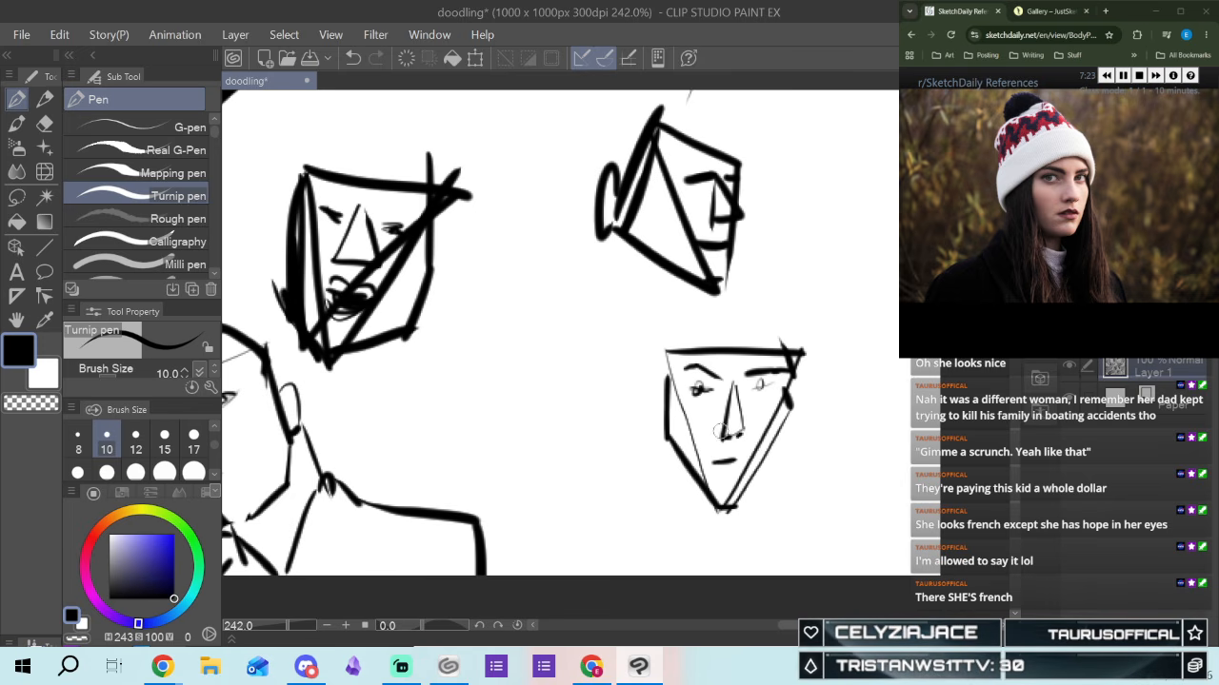
Erase the left side of the beanie woman's nose wedge and build full lips around her mouth line
{"action": "left_click", "coordinate": [44, 123]}
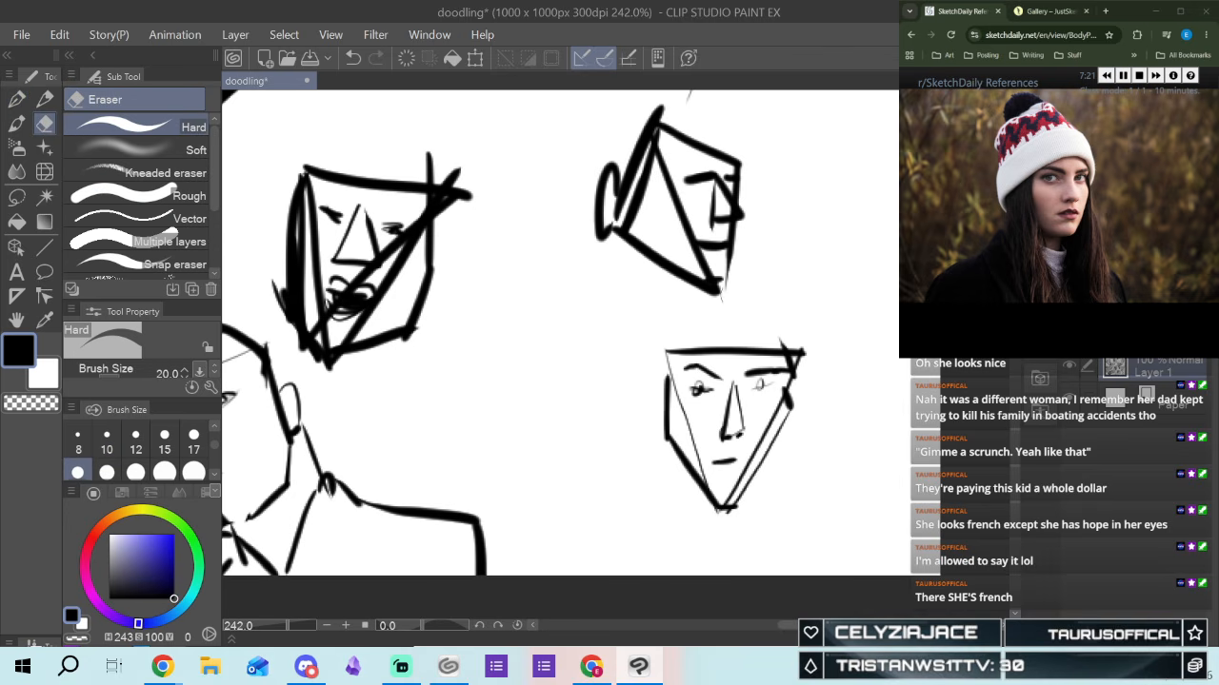
{"action": "mouse_move", "coordinate": [733, 395]}
{"action": "left_mouse_down"}
{"action": "mouse_move", "coordinate": [729, 385]}
{"action": "mouse_move", "coordinate": [726, 428]}
{"action": "mouse_move", "coordinate": [733, 365]}
{"action": "left_mouse_up"}
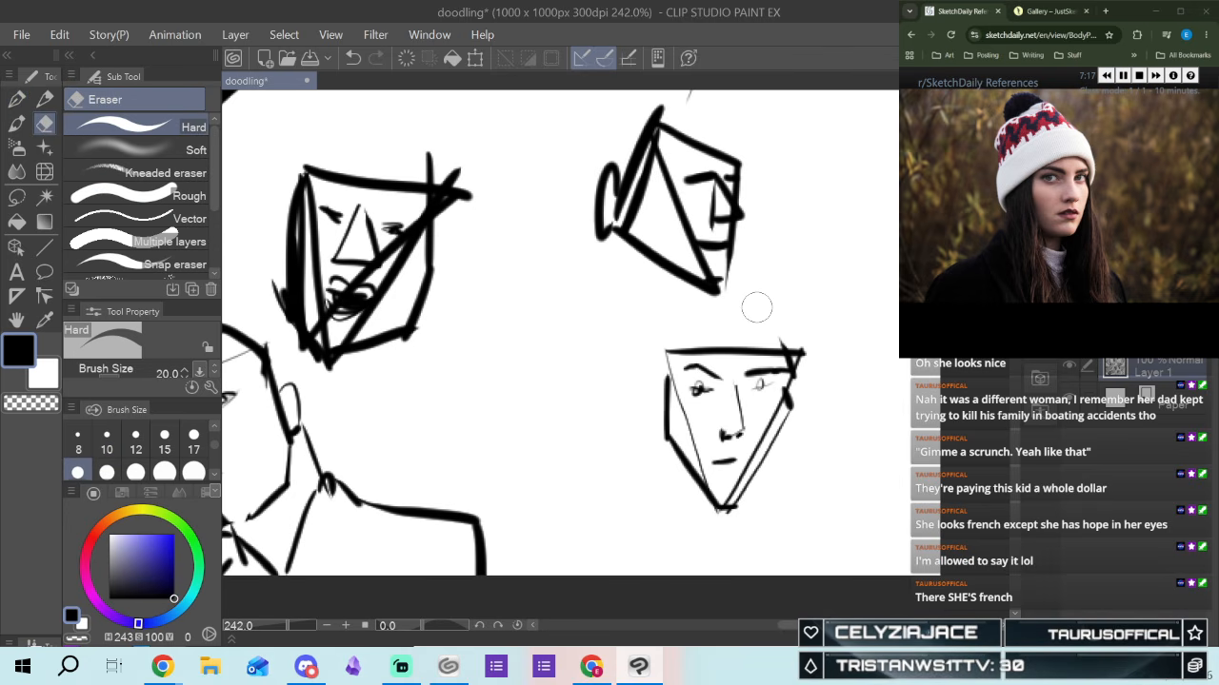
{"action": "left_click", "coordinate": [19, 101]}
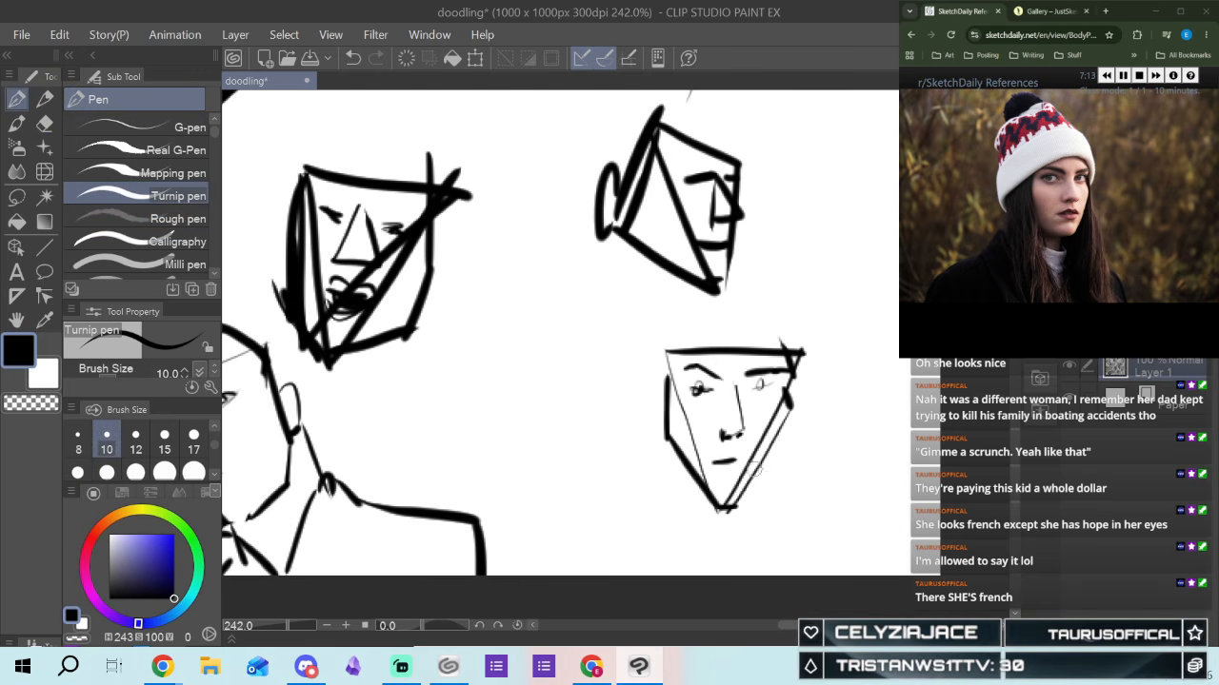
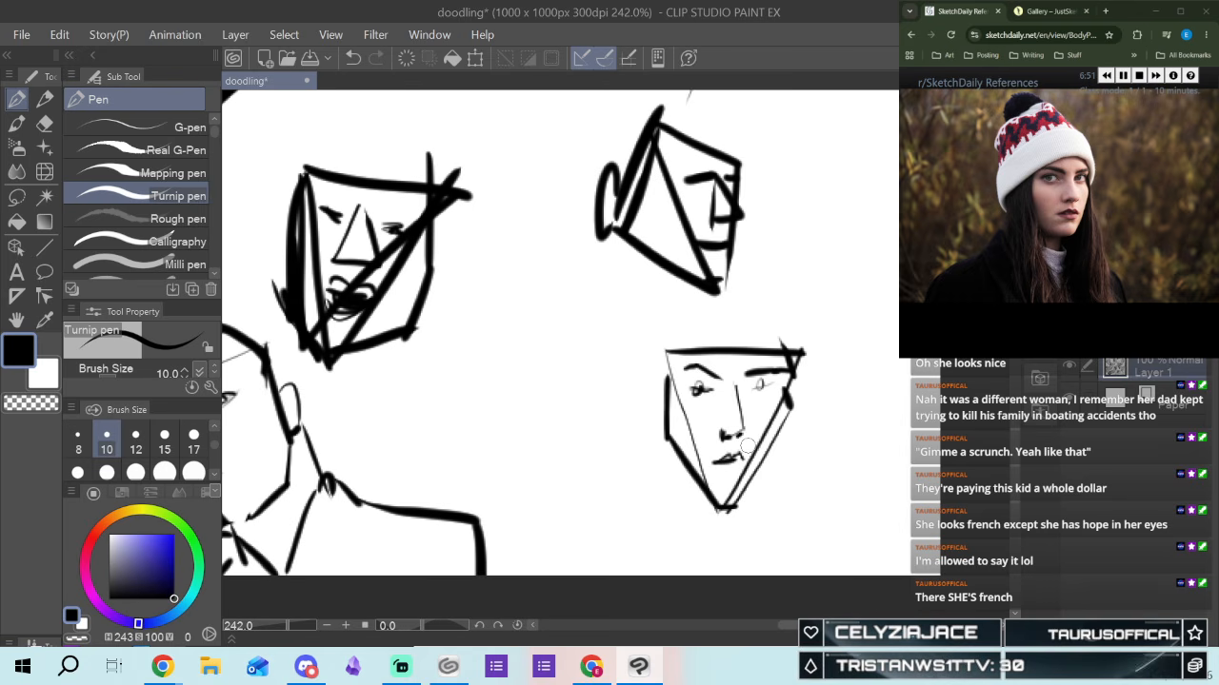
{"action": "left_click_drag", "start_coordinate": [718, 462], "coordinate": [731, 460]}
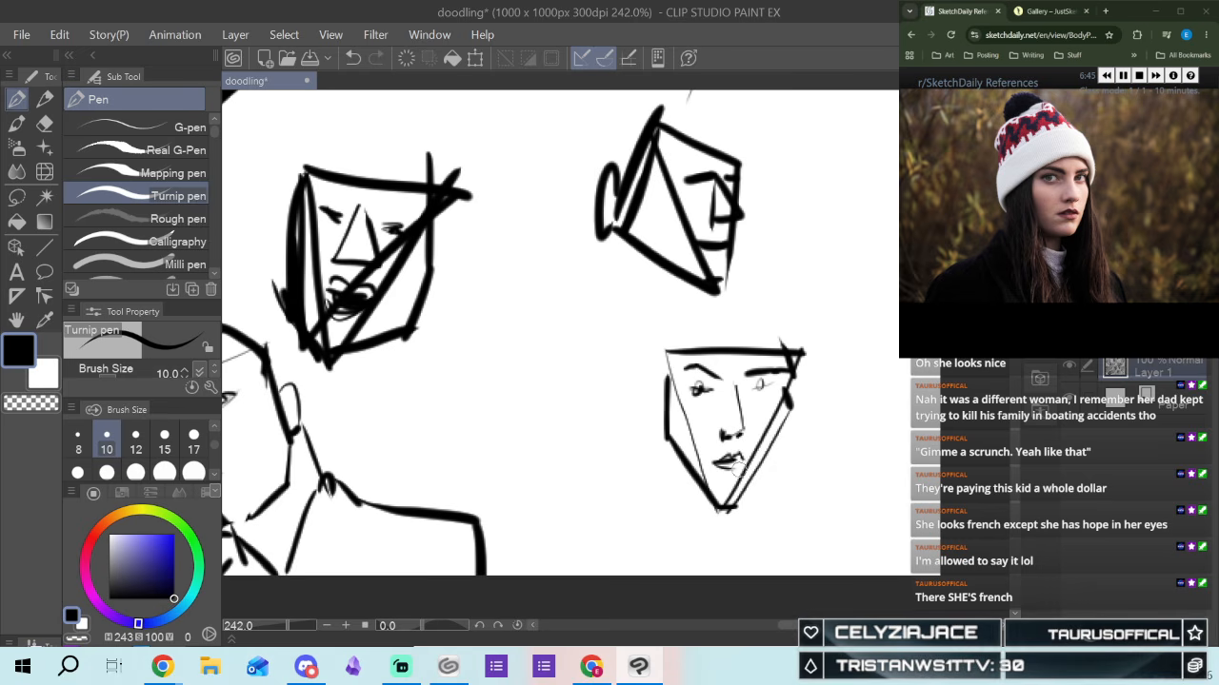
{"action": "left_click_drag", "start_coordinate": [744, 461], "coordinate": [729, 469]}
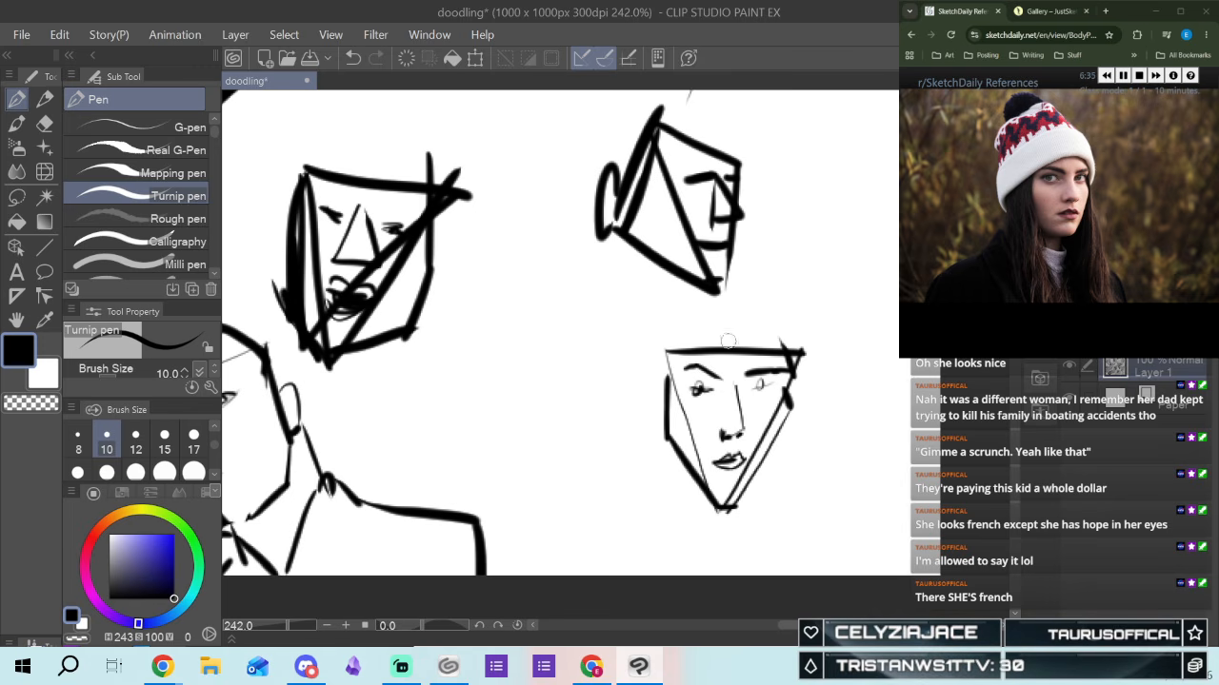
Refine both of the beanie woman's eyes, redrawing the left eye's lids and darkening the lid and iris of the right eye
{"action": "left_click_drag", "start_coordinate": [698, 383], "coordinate": [710, 386]}
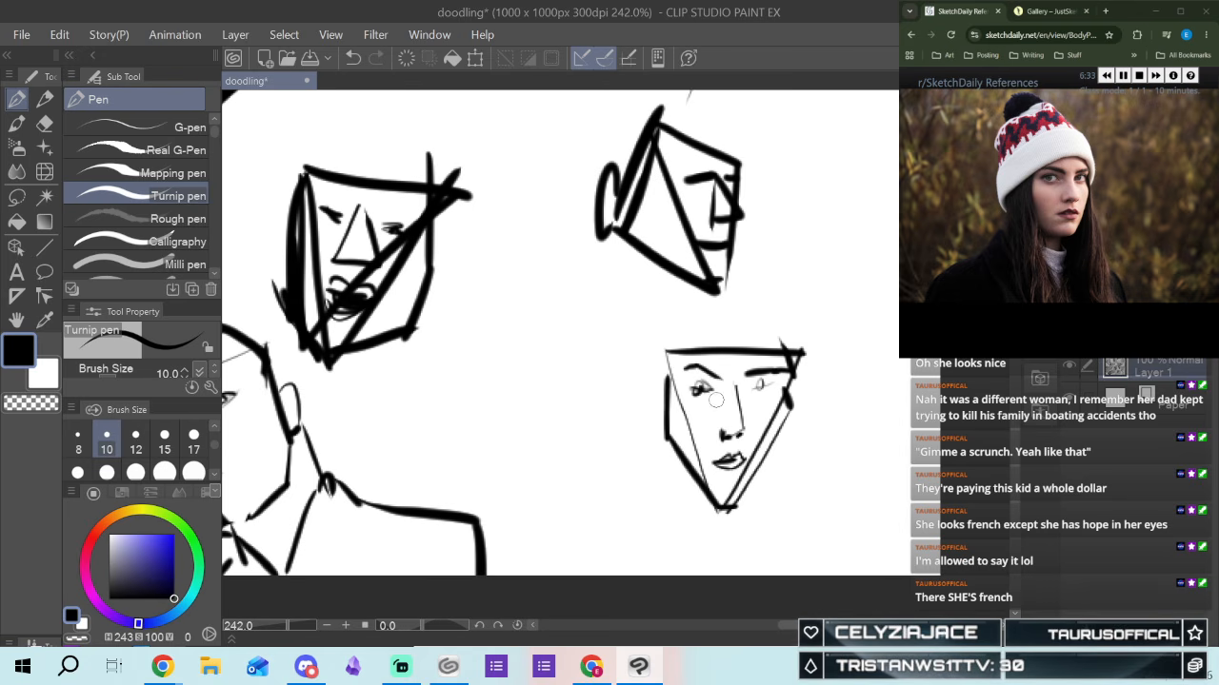
{"action": "left_click_drag", "start_coordinate": [695, 383], "coordinate": [719, 390]}
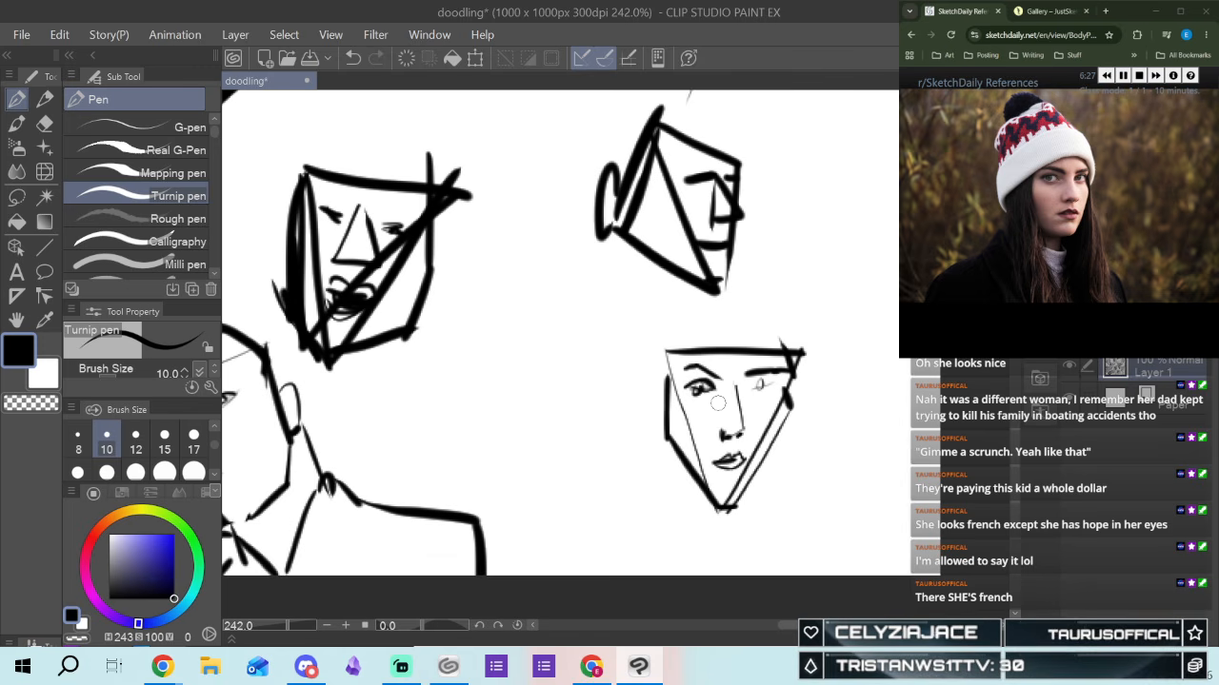
{"action": "left_click", "coordinate": [349, 56]}
{"action": "left_click", "coordinate": [349, 55]}
{"action": "left_click_drag", "start_coordinate": [693, 383], "coordinate": [710, 391]}
{"action": "mouse_move", "coordinate": [758, 384]}
{"action": "left_mouse_down"}
{"action": "mouse_move", "coordinate": [769, 373]}
{"action": "mouse_move", "coordinate": [762, 385]}
{"action": "left_mouse_up"}
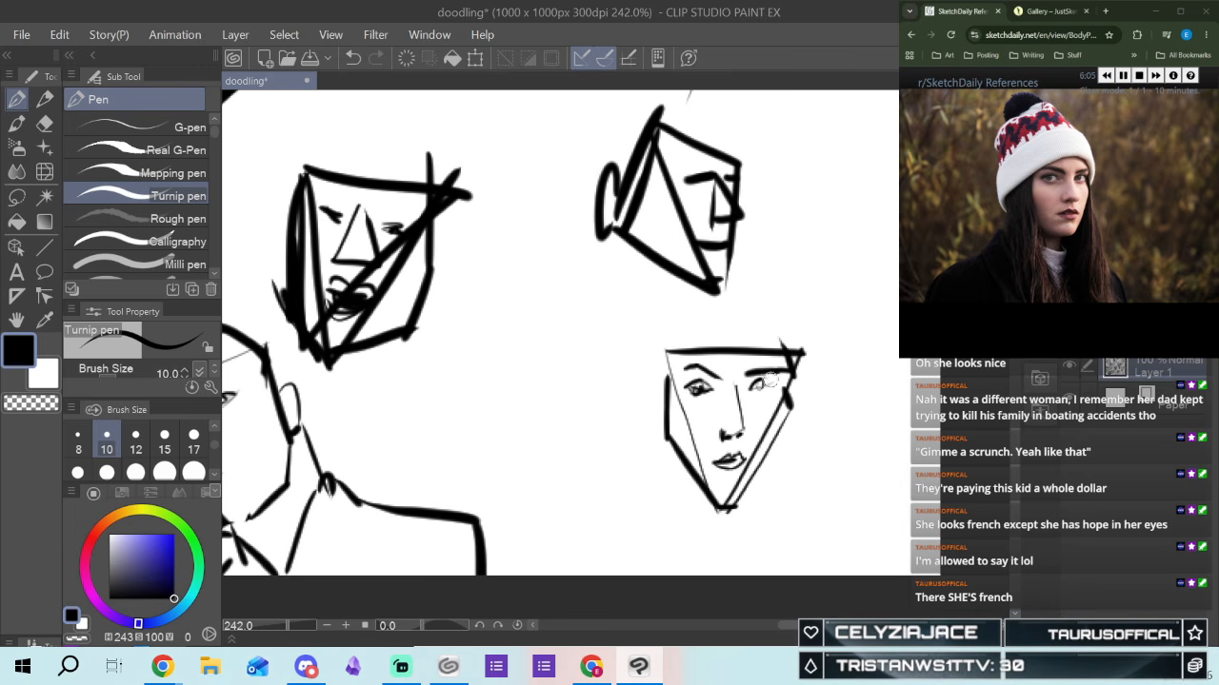
{"action": "left_click_drag", "start_coordinate": [764, 379], "coordinate": [777, 384]}
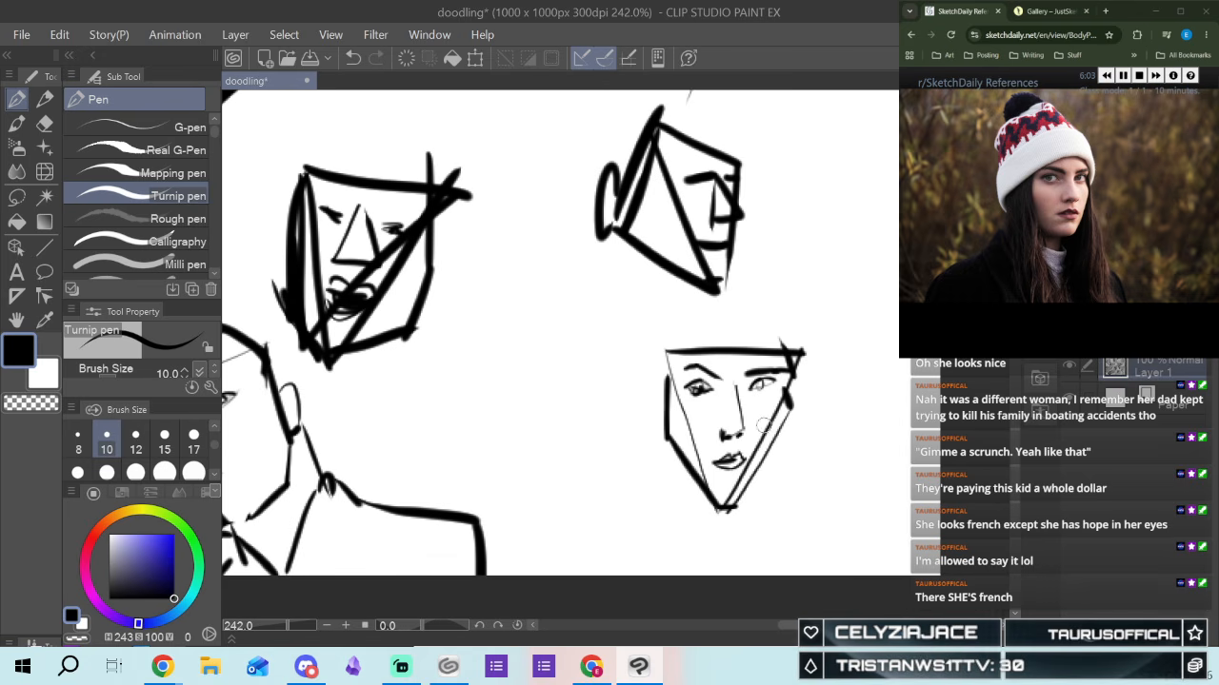
{"action": "left_click_drag", "start_coordinate": [748, 392], "coordinate": [767, 383]}
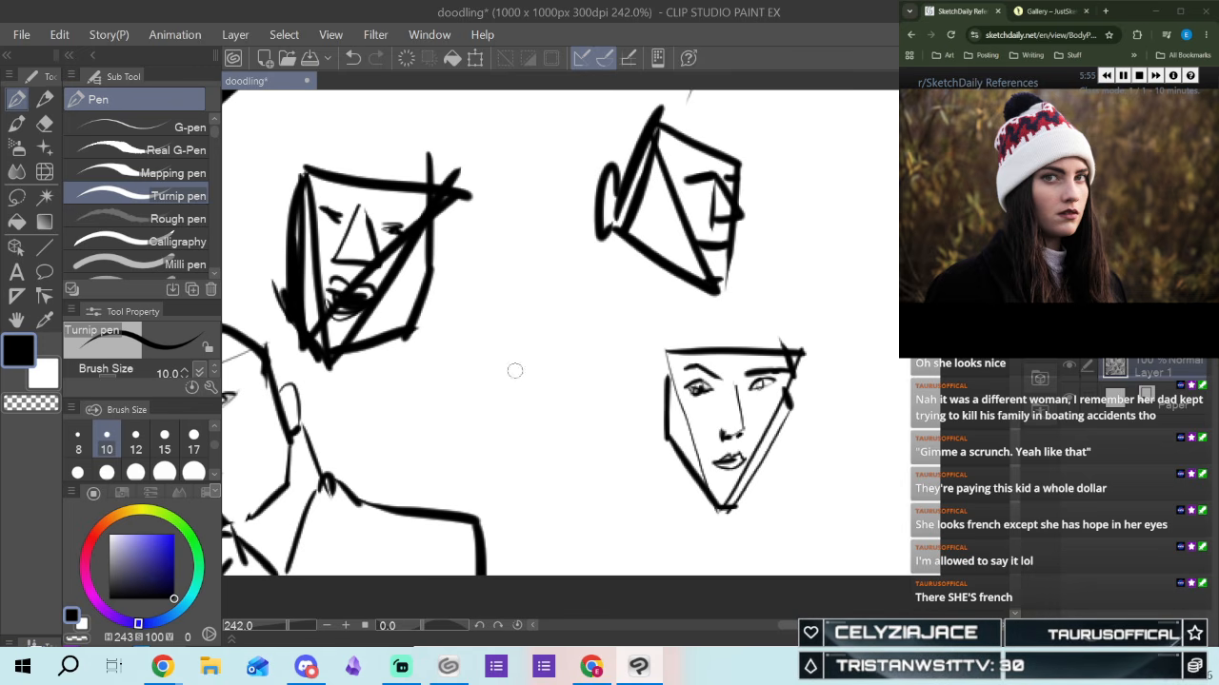
Erase the slanted triangle construction lines inside both sides of the beanie woman's jaw
{"action": "left_click", "coordinate": [45, 122]}
{"action": "mouse_move", "coordinate": [770, 427]}
{"action": "left_mouse_down"}
{"action": "mouse_move", "coordinate": [723, 501]}
{"action": "mouse_move", "coordinate": [761, 436]}
{"action": "mouse_move", "coordinate": [719, 523]}
{"action": "mouse_move", "coordinate": [709, 517]}
{"action": "mouse_move", "coordinate": [744, 510]}
{"action": "left_mouse_up"}
{"action": "left_click_drag", "start_coordinate": [686, 400], "coordinate": [688, 426]}
{"action": "mouse_move", "coordinate": [719, 490]}
{"action": "left_mouse_down"}
{"action": "mouse_move", "coordinate": [735, 487]}
{"action": "mouse_move", "coordinate": [694, 448]}
{"action": "left_mouse_up"}
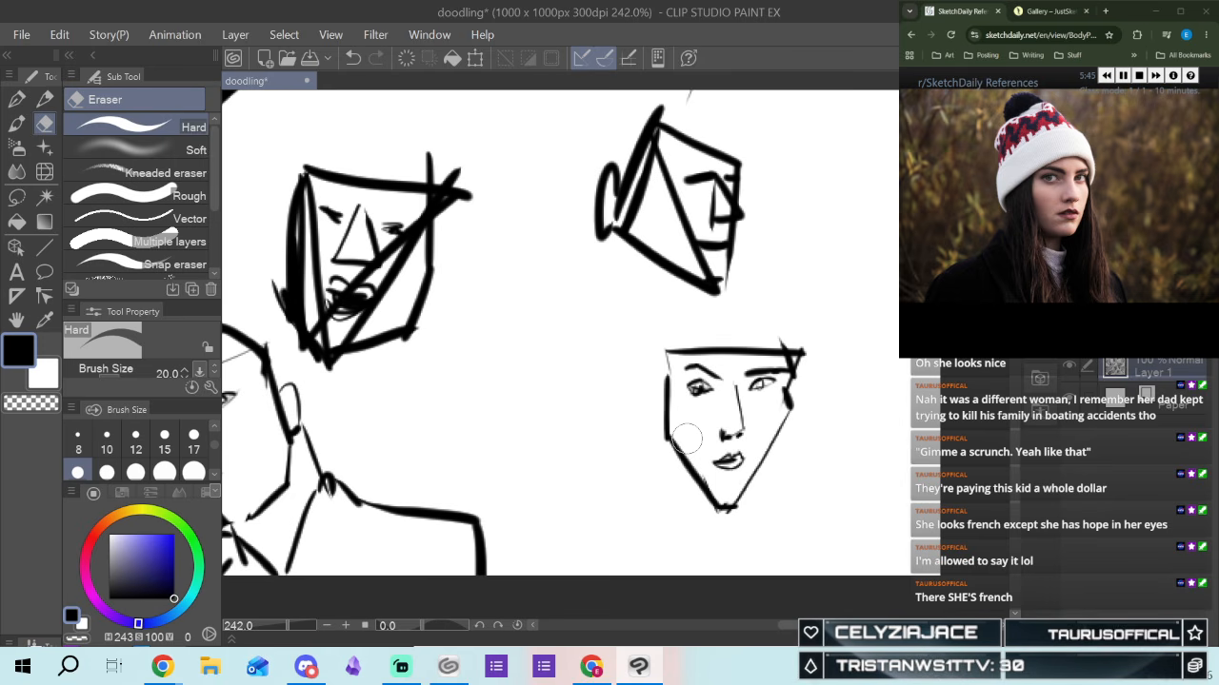
Round the left temple into a curved arc over the beanie woman's forehead and erase the triangle's straight top edge
{"action": "left_click", "coordinate": [17, 99]}
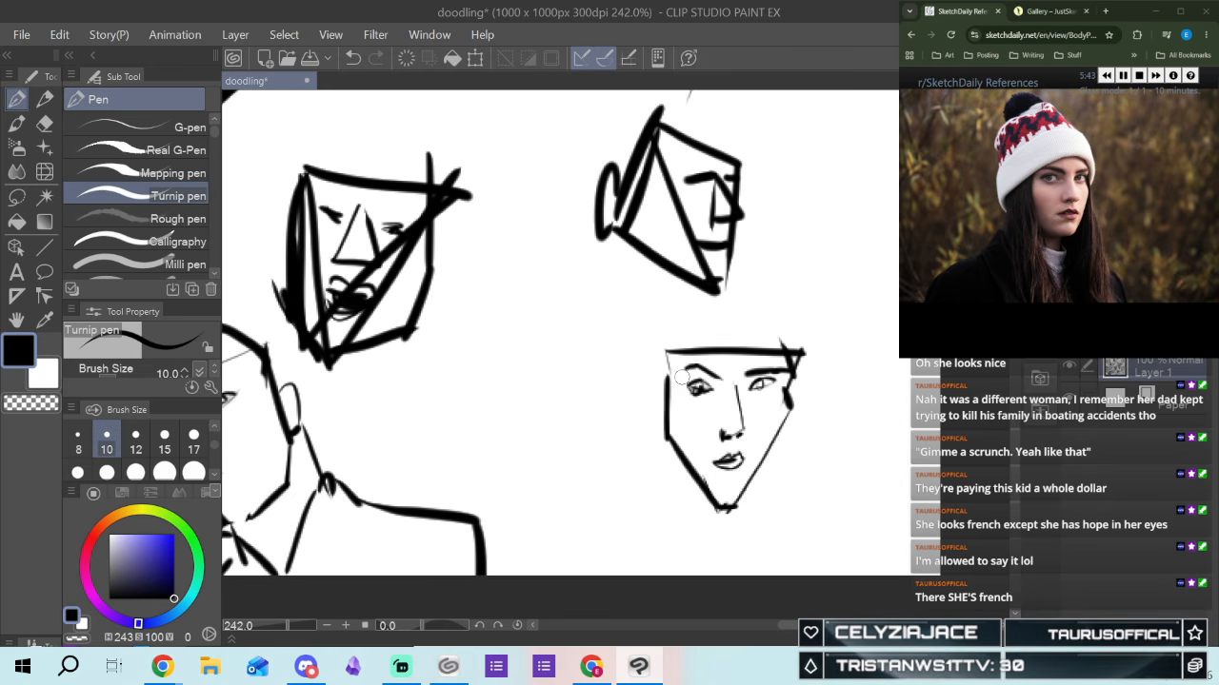
{"action": "left_click_drag", "start_coordinate": [685, 352], "coordinate": [663, 388]}
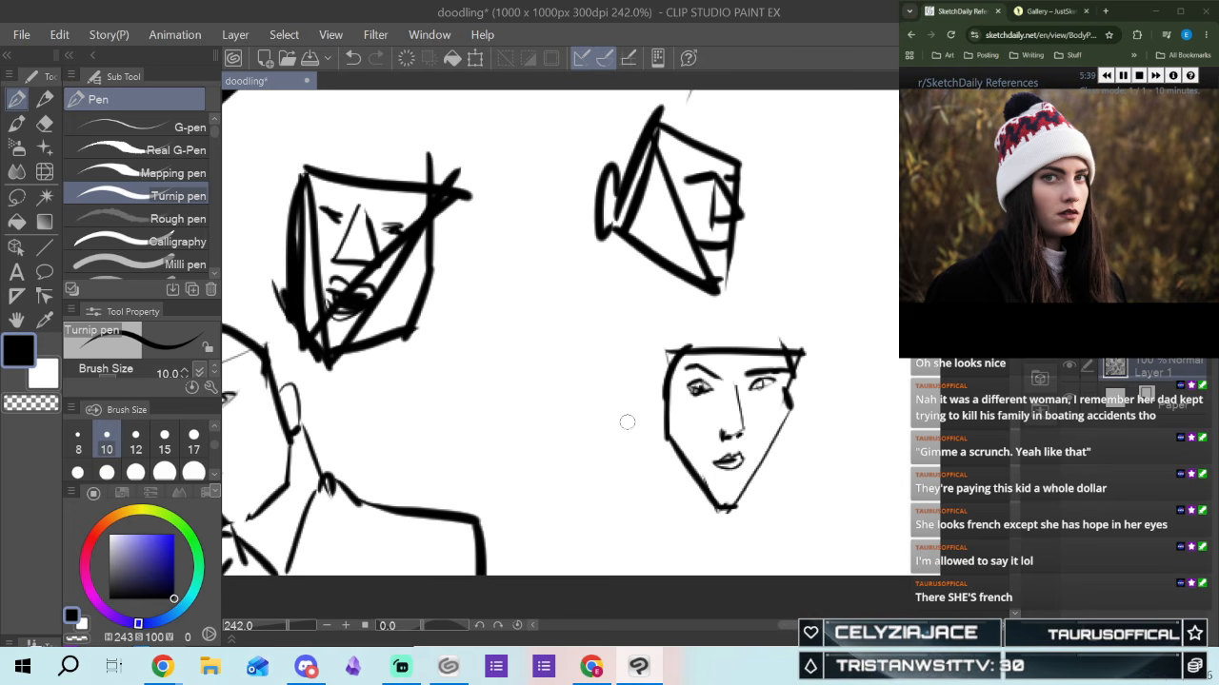
{"action": "mouse_move", "coordinate": [673, 354]}
{"action": "left_mouse_down"}
{"action": "mouse_move", "coordinate": [755, 333]}
{"action": "mouse_move", "coordinate": [805, 362]}
{"action": "left_mouse_up"}
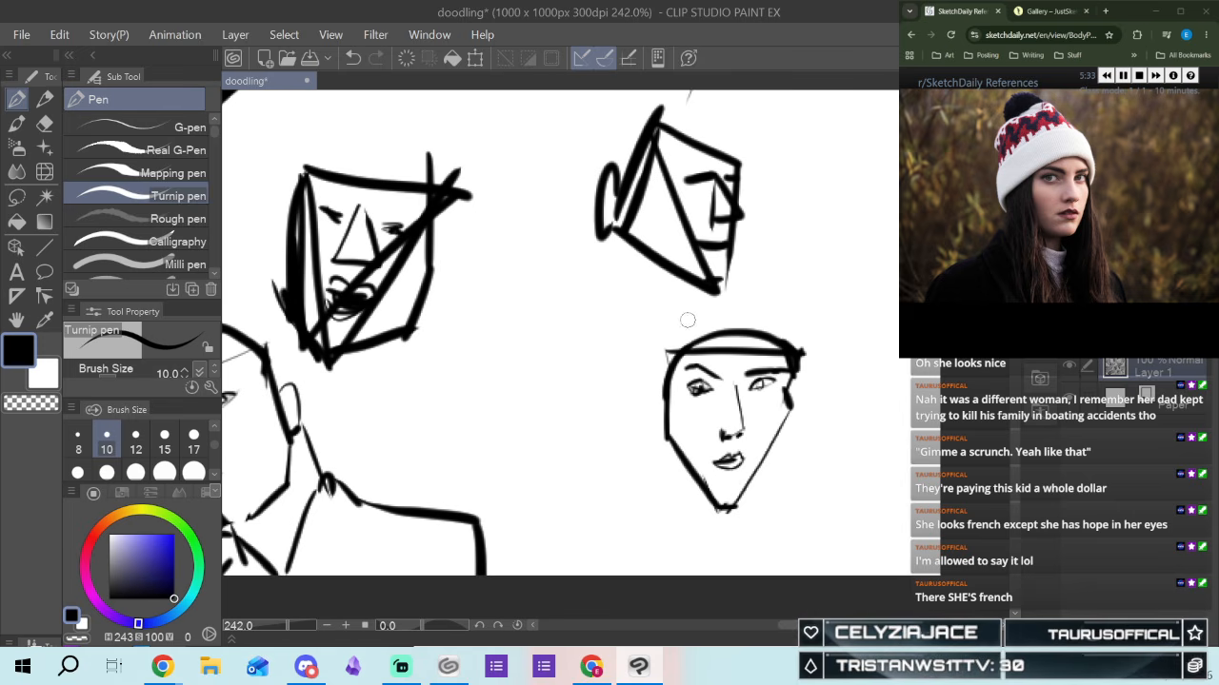
{"action": "left_click", "coordinate": [37, 123]}
{"action": "mouse_move", "coordinate": [771, 356]}
{"action": "left_mouse_down"}
{"action": "mouse_move", "coordinate": [686, 356]}
{"action": "mouse_move", "coordinate": [715, 328]}
{"action": "mouse_move", "coordinate": [671, 353]}
{"action": "left_mouse_up"}
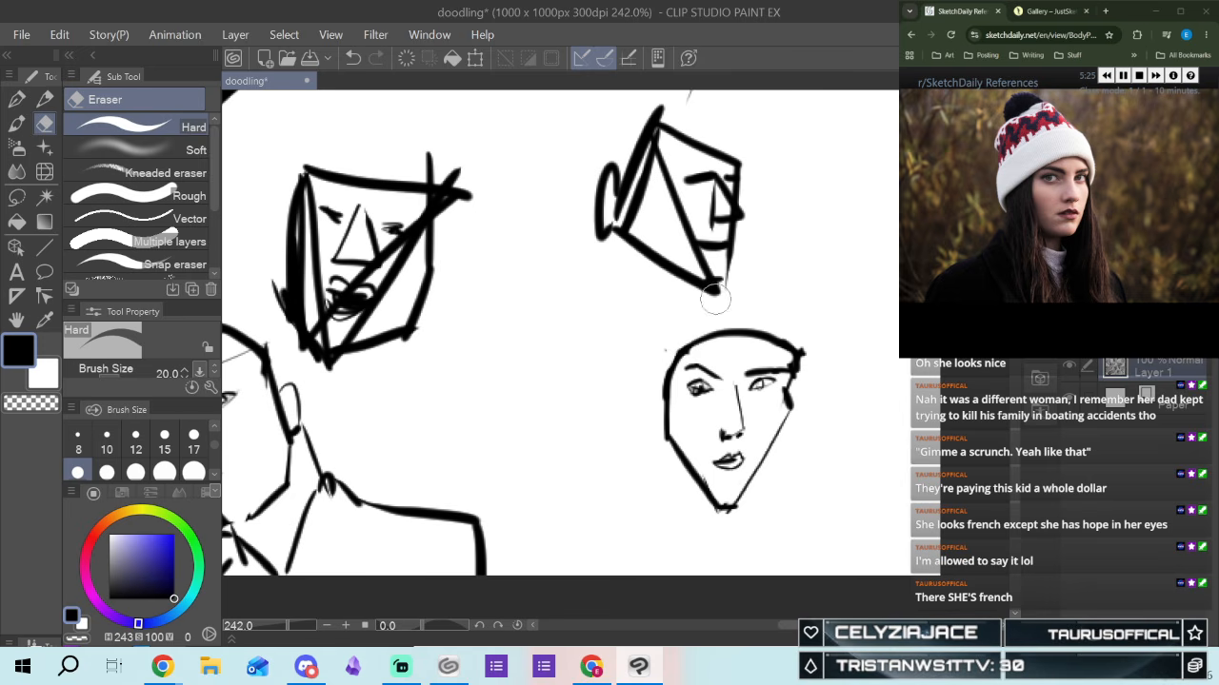
Draw the beanie's thick brim edge slanting down from the left temple, with a hooked lower corner and a rising outer side
{"action": "left_click", "coordinate": [16, 99]}
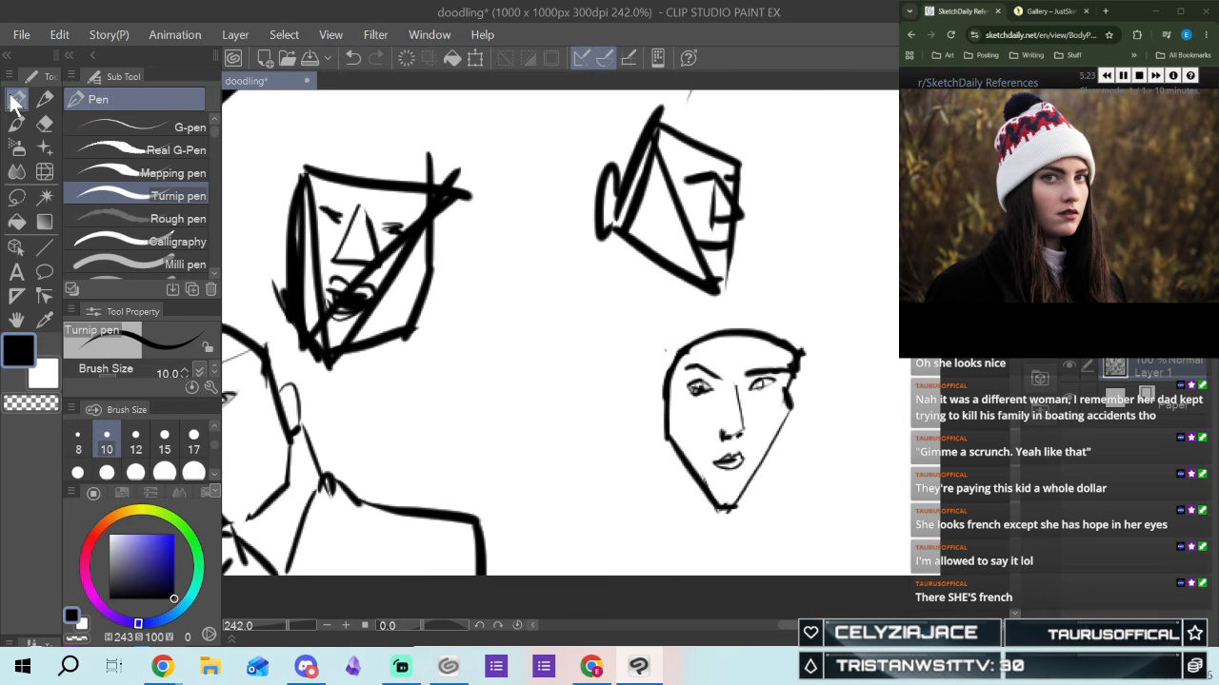
{"action": "left_click_drag", "start_coordinate": [678, 364], "coordinate": [604, 455]}
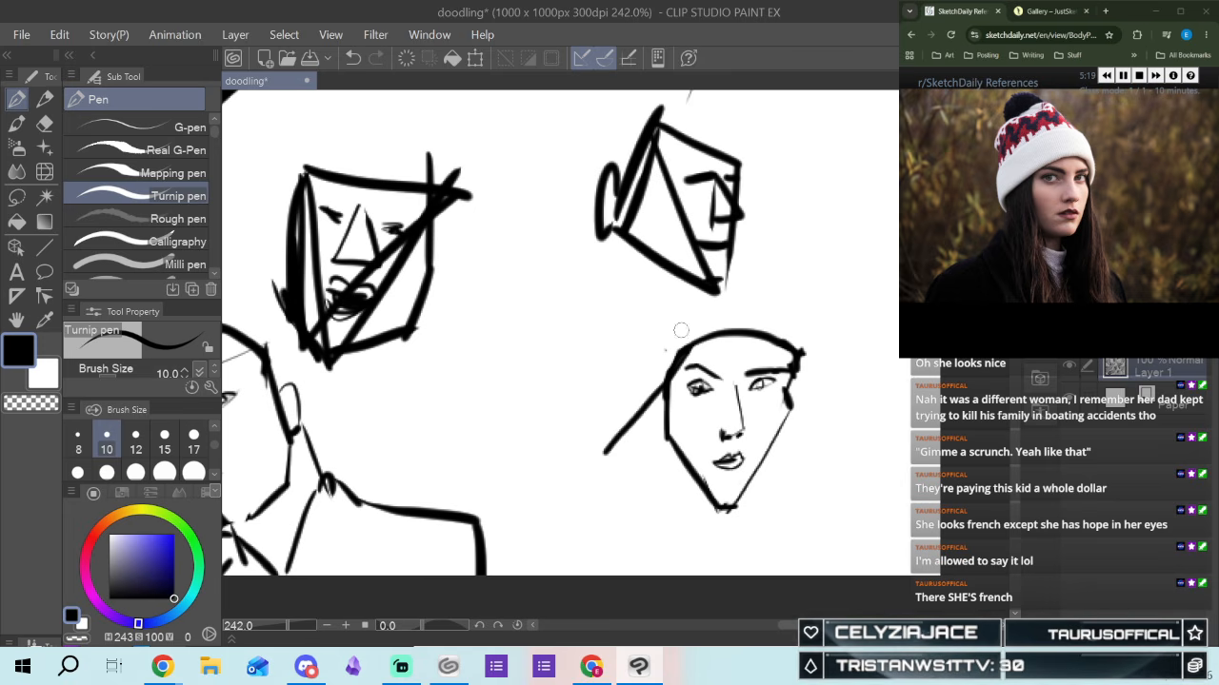
{"action": "left_click_drag", "start_coordinate": [695, 348], "coordinate": [619, 426]}
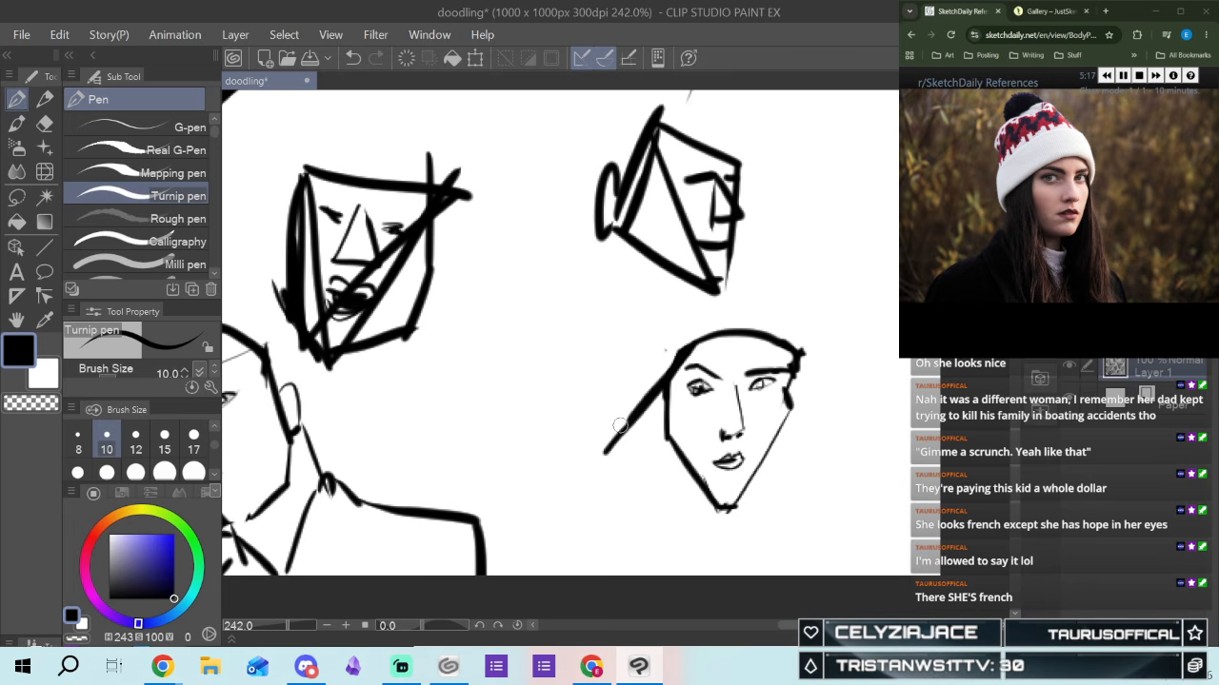
{"action": "left_click_drag", "start_coordinate": [631, 417], "coordinate": [640, 463]}
{"action": "mouse_move", "coordinate": [594, 390]}
{"action": "left_mouse_down"}
{"action": "mouse_move", "coordinate": [614, 452]}
{"action": "mouse_move", "coordinate": [641, 472]}
{"action": "left_mouse_up"}
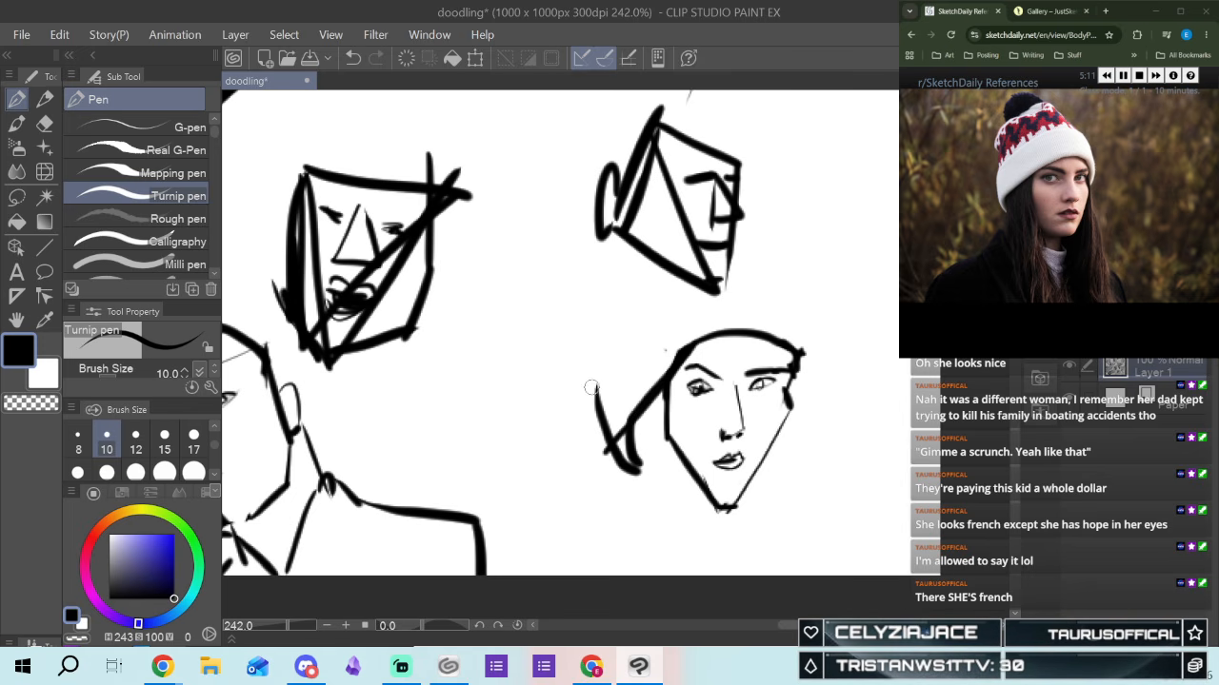
{"action": "mouse_move", "coordinate": [598, 404]}
{"action": "left_mouse_down"}
{"action": "mouse_move", "coordinate": [596, 373]}
{"action": "mouse_move", "coordinate": [600, 407]}
{"action": "left_mouse_up"}
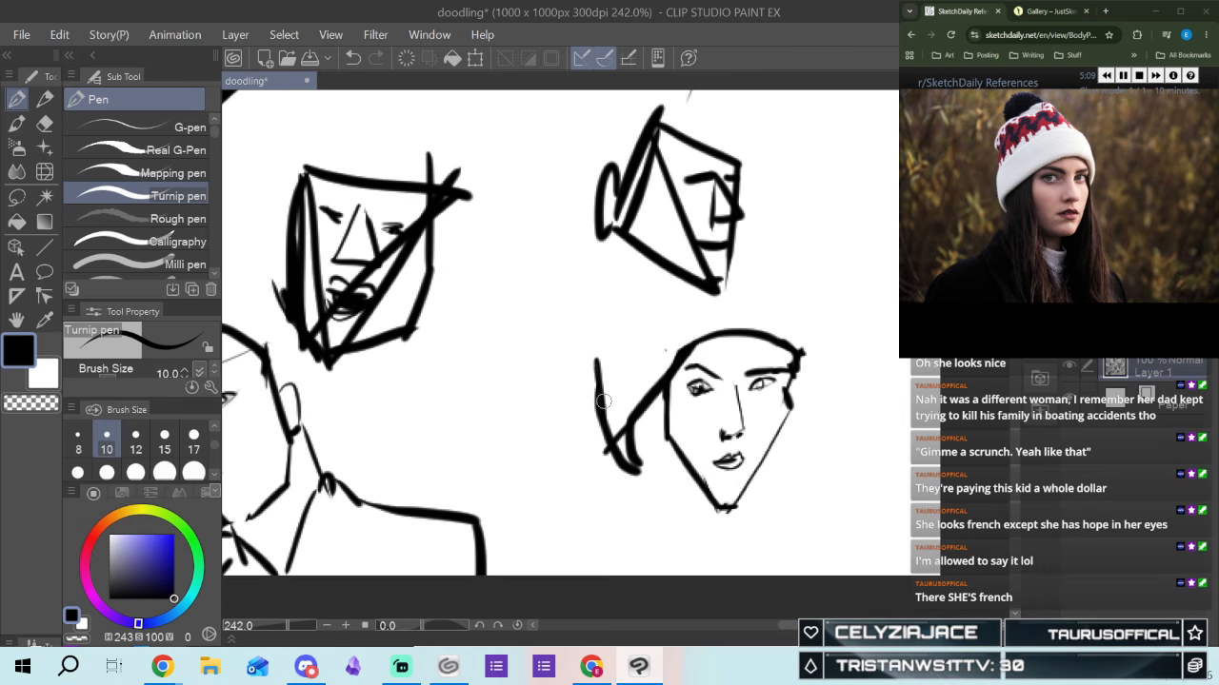
Arc the beanie's crown over to the right temple and hang a long hair line down beside the face
{"action": "mouse_move", "coordinate": [595, 364]}
{"action": "left_mouse_down"}
{"action": "mouse_move", "coordinate": [700, 288]}
{"action": "mouse_move", "coordinate": [743, 280]}
{"action": "mouse_move", "coordinate": [794, 291]}
{"action": "mouse_move", "coordinate": [812, 338]}
{"action": "left_mouse_up"}
{"action": "left_click_drag", "start_coordinate": [804, 297], "coordinate": [807, 382]}
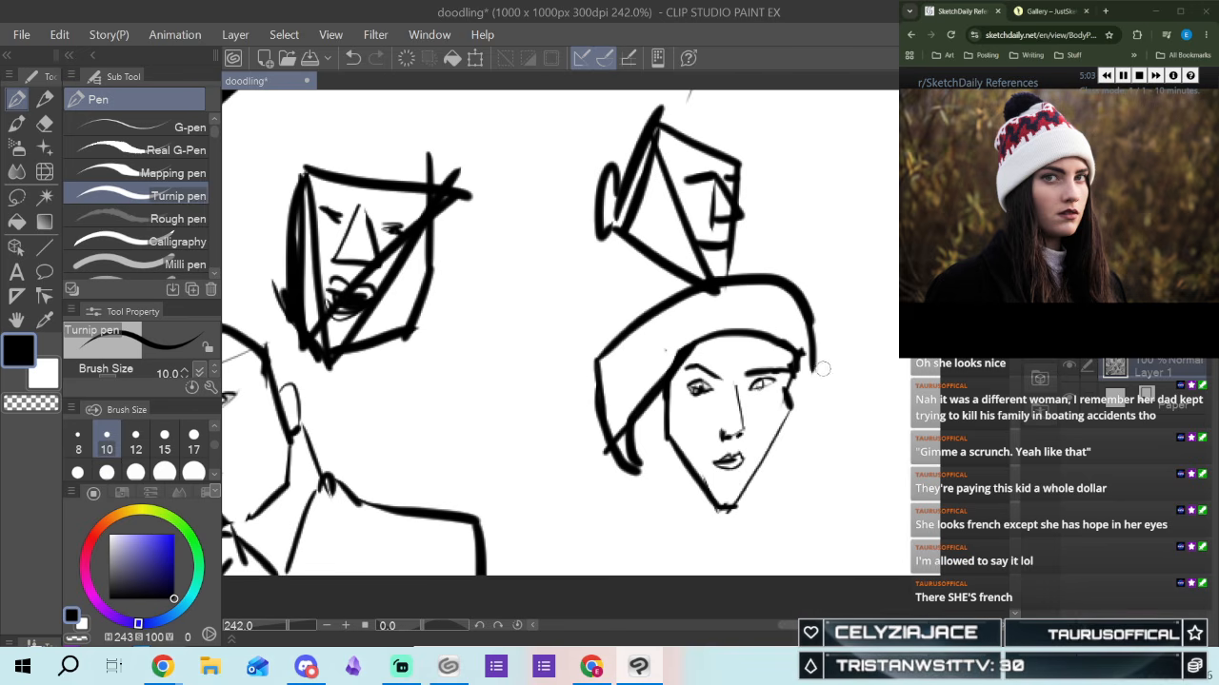
{"action": "left_click_drag", "start_coordinate": [807, 376], "coordinate": [790, 400]}
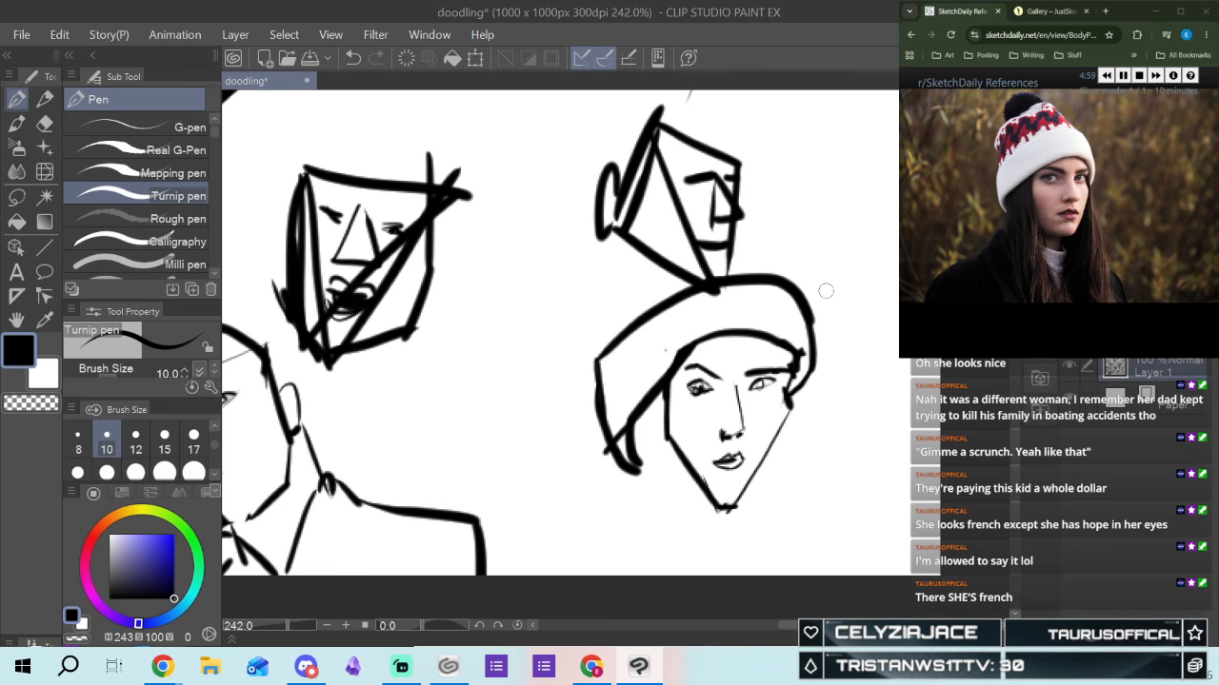
{"action": "left_click_drag", "start_coordinate": [796, 369], "coordinate": [787, 427]}
{"action": "mouse_move", "coordinate": [793, 404]}
{"action": "left_mouse_down"}
{"action": "mouse_move", "coordinate": [807, 515]}
{"action": "mouse_move", "coordinate": [794, 567]}
{"action": "left_mouse_up"}
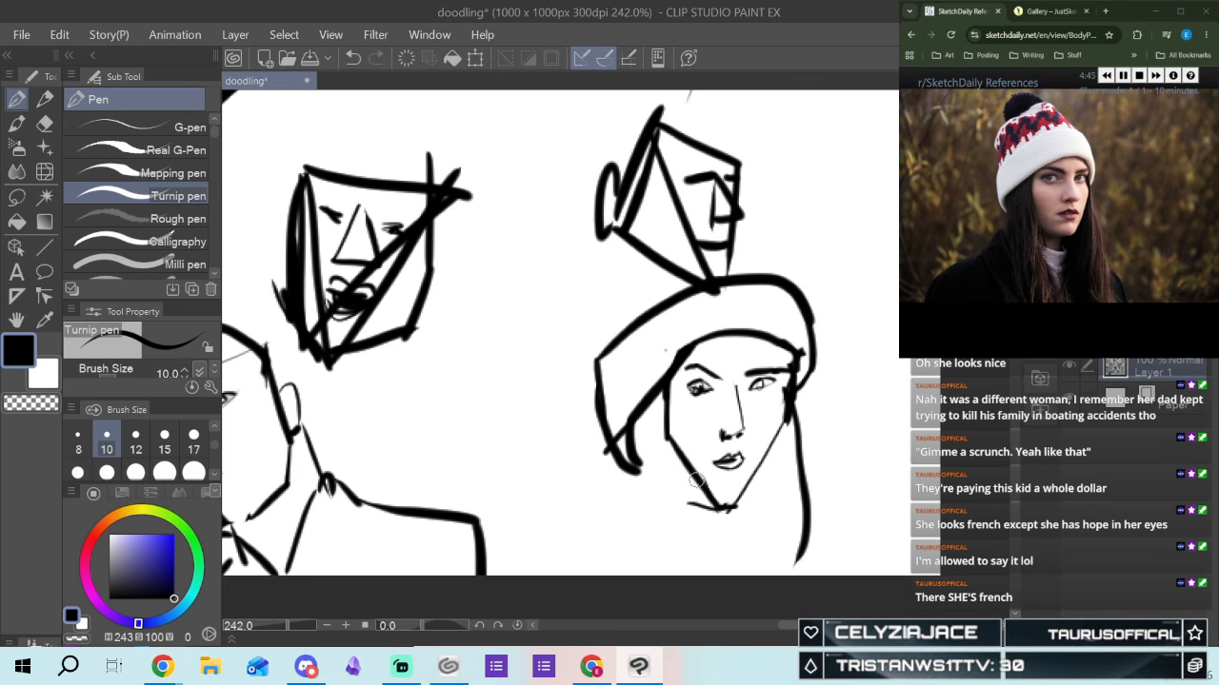
Widen the left jaw with a steeper line down to the chin and erase the old slanted jawline inside it
{"action": "left_click_drag", "start_coordinate": [668, 440], "coordinate": [702, 509]}
{"action": "left_click_drag", "start_coordinate": [665, 430], "coordinate": [692, 495]}
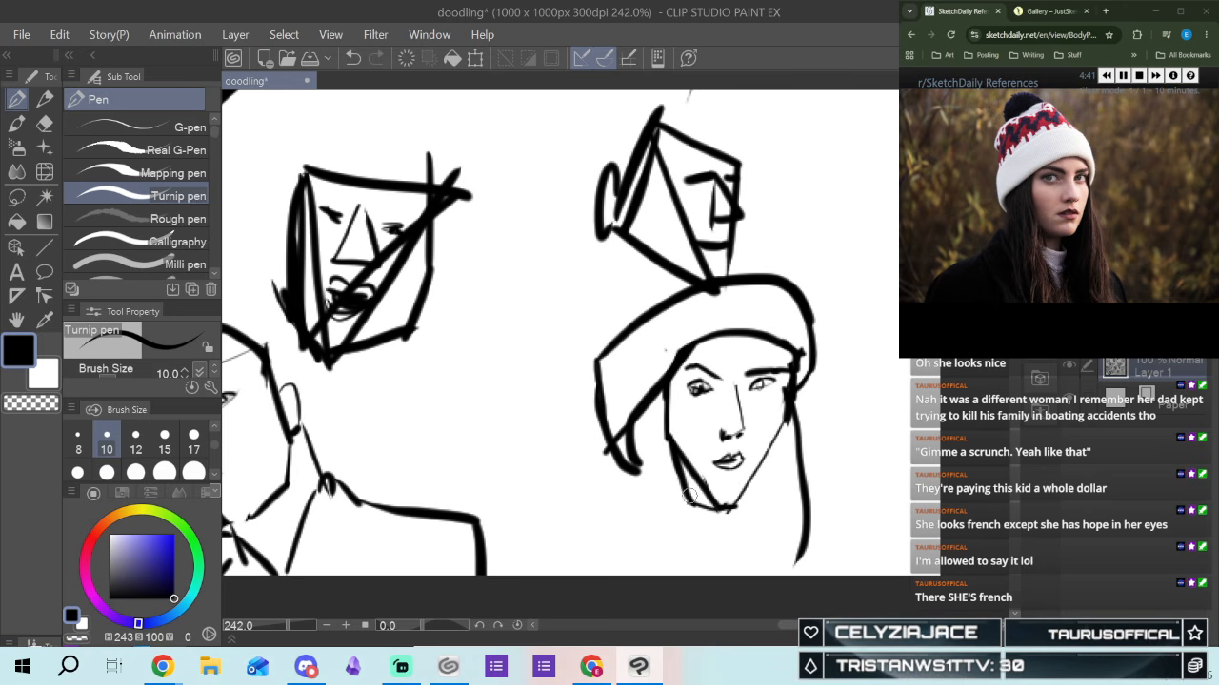
{"action": "left_click", "coordinate": [45, 123]}
{"action": "mouse_move", "coordinate": [686, 443]}
{"action": "left_mouse_down"}
{"action": "mouse_move", "coordinate": [722, 497]}
{"action": "mouse_move", "coordinate": [709, 497]}
{"action": "mouse_move", "coordinate": [689, 440]}
{"action": "mouse_move", "coordinate": [700, 495]}
{"action": "left_mouse_up"}
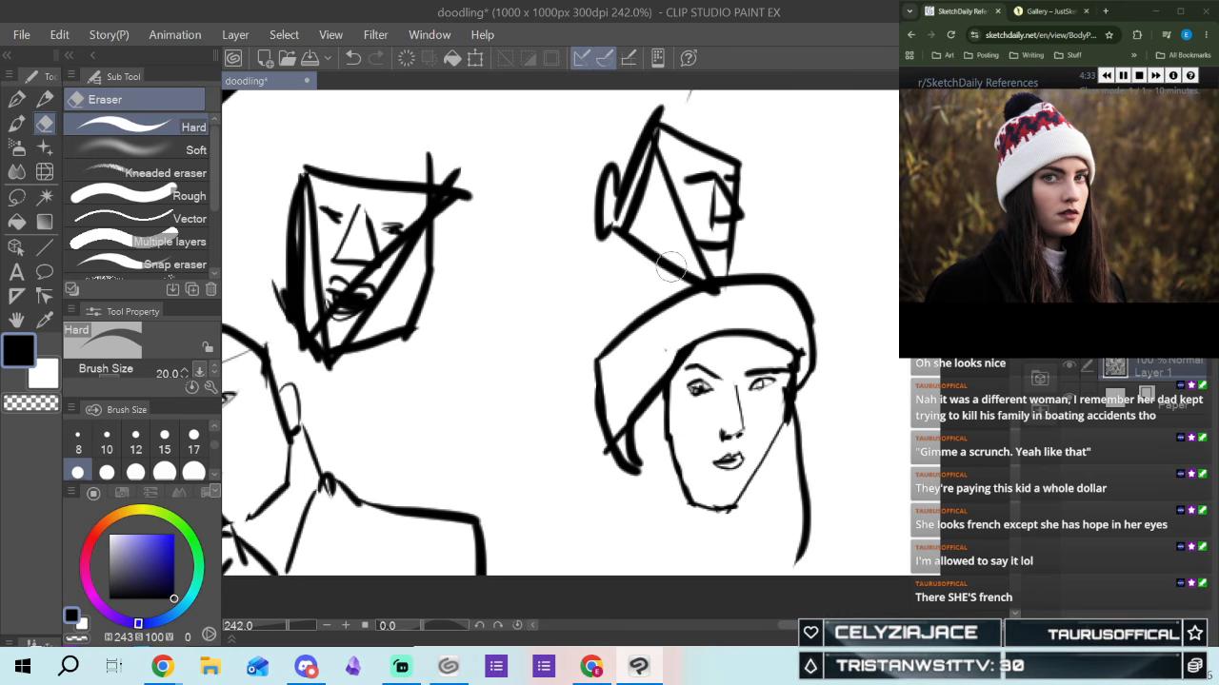
Fill the hair beside the right jaw solid black and sketch the right side of the neck with a thin collar line
{"action": "left_click", "coordinate": [16, 99]}
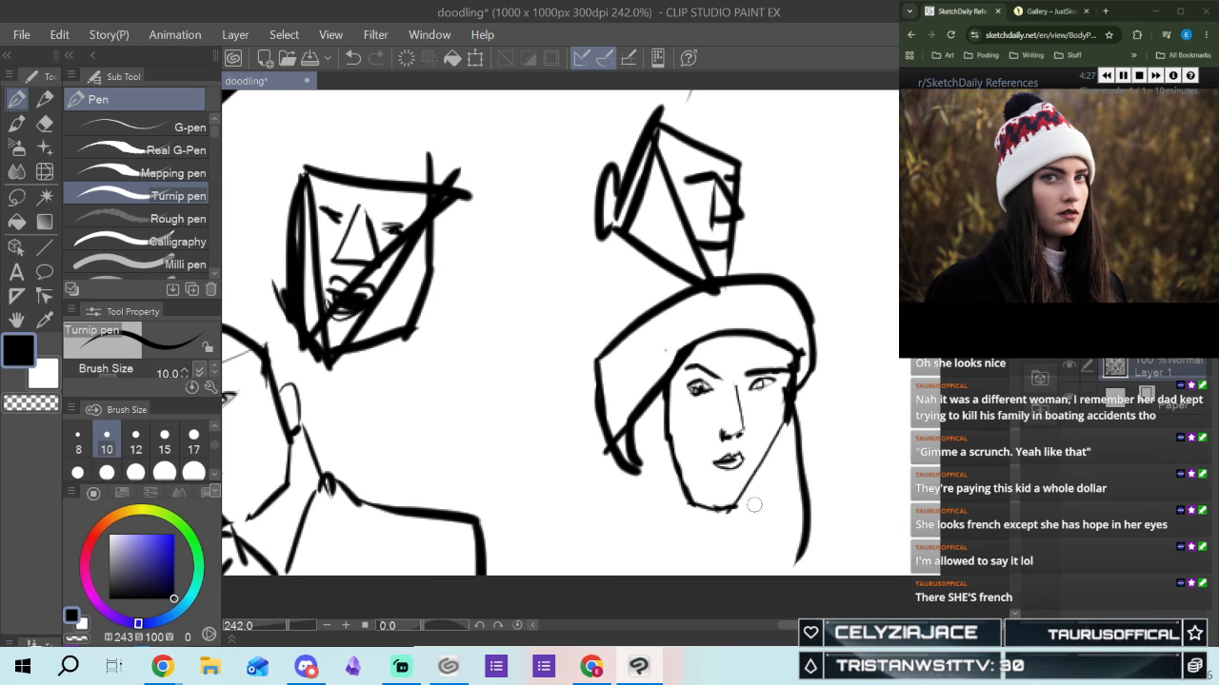
{"action": "mouse_move", "coordinate": [750, 483]}
{"action": "left_mouse_down"}
{"action": "mouse_move", "coordinate": [752, 521]}
{"action": "mouse_move", "coordinate": [796, 419]}
{"action": "mouse_move", "coordinate": [789, 587]}
{"action": "mouse_move", "coordinate": [795, 485]}
{"action": "mouse_move", "coordinate": [778, 595]}
{"action": "mouse_move", "coordinate": [770, 512]}
{"action": "mouse_move", "coordinate": [750, 552]}
{"action": "left_mouse_up"}
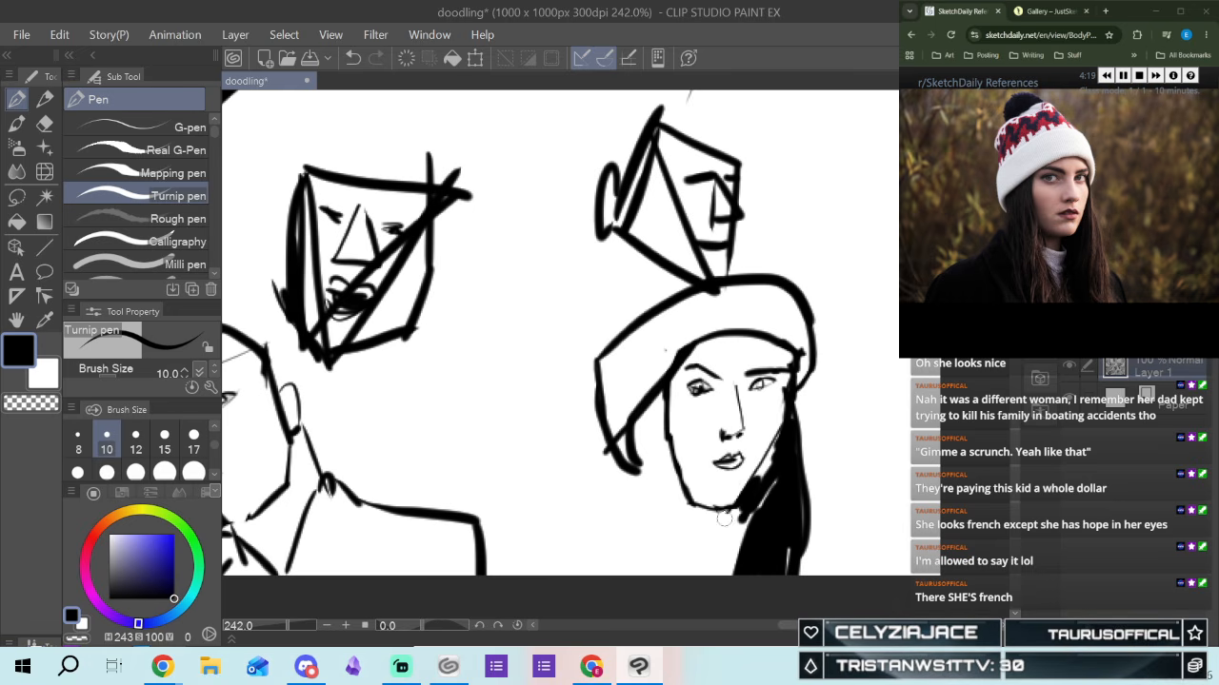
{"action": "left_click_drag", "start_coordinate": [726, 510], "coordinate": [723, 539]}
{"action": "left_click_drag", "start_coordinate": [666, 547], "coordinate": [730, 549]}
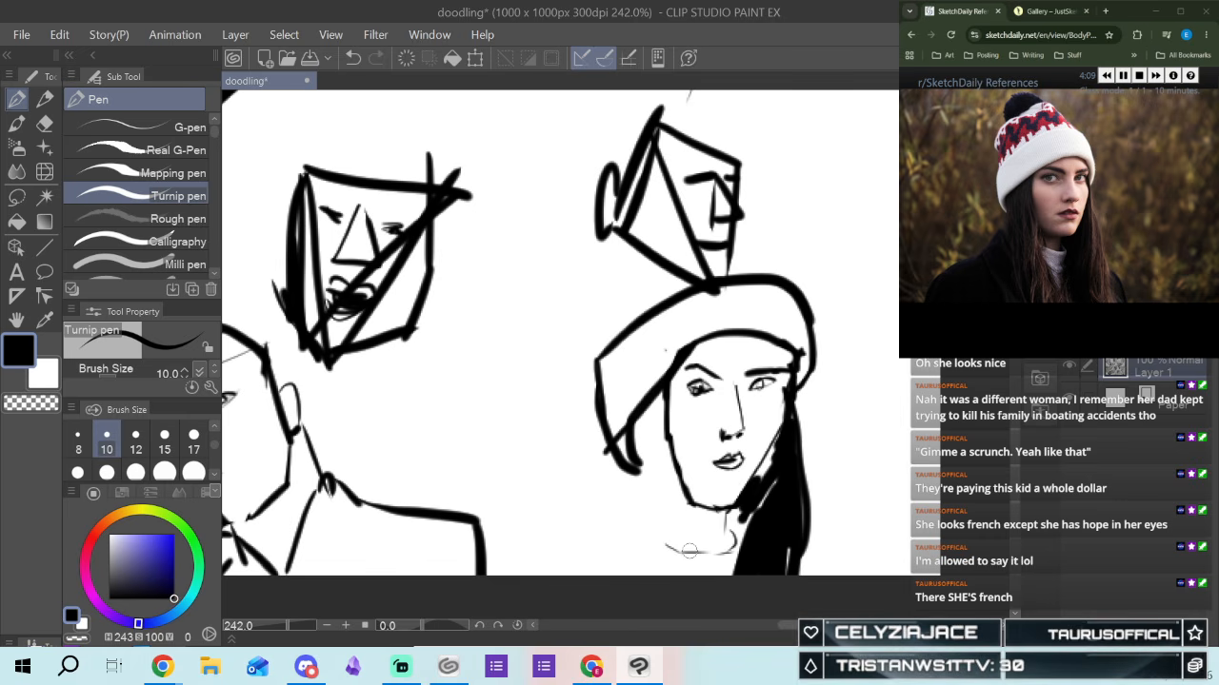
Thicken the beanie woman's left jawline and draw the left side of her neck down to the collar
{"action": "left_click_drag", "start_coordinate": [630, 444], "coordinate": [641, 471]}
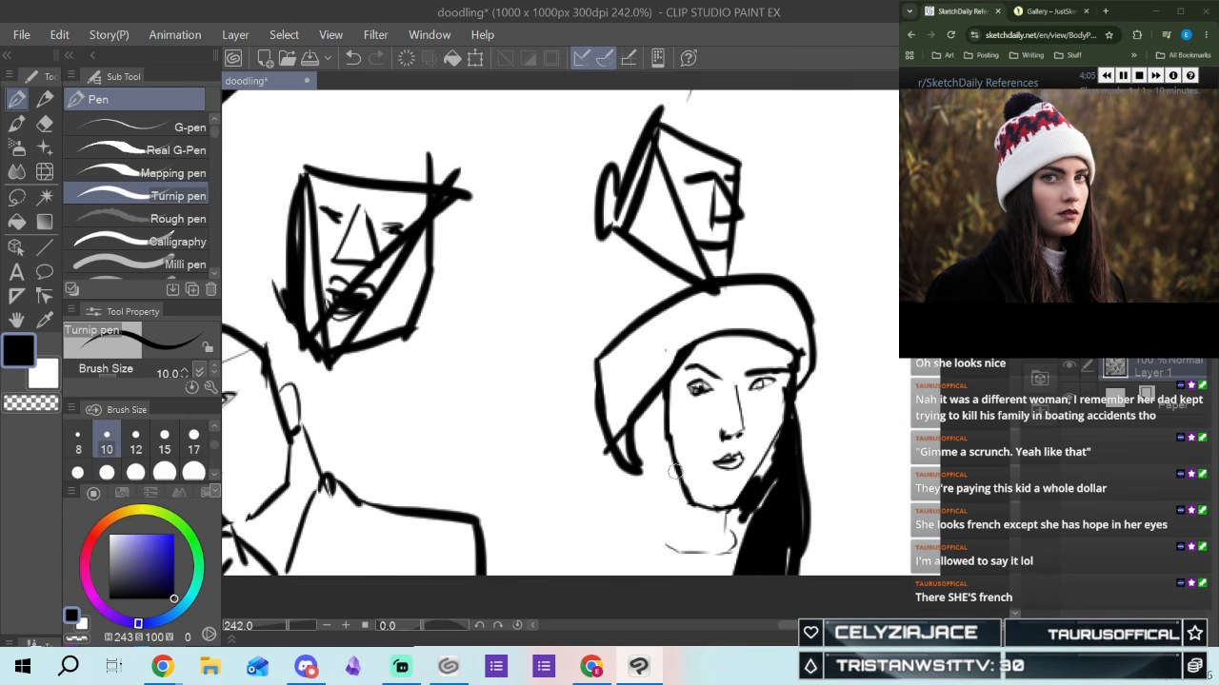
{"action": "left_click_drag", "start_coordinate": [666, 424], "coordinate": [691, 524]}
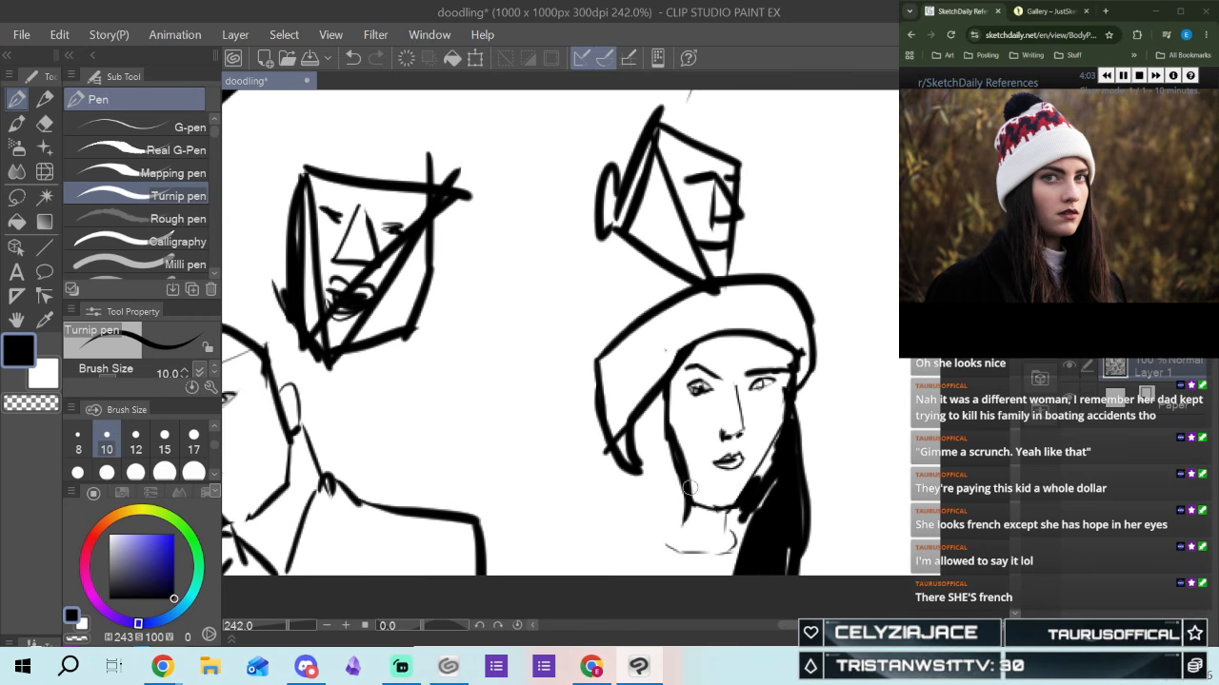
{"action": "left_click_drag", "start_coordinate": [691, 507], "coordinate": [672, 562]}
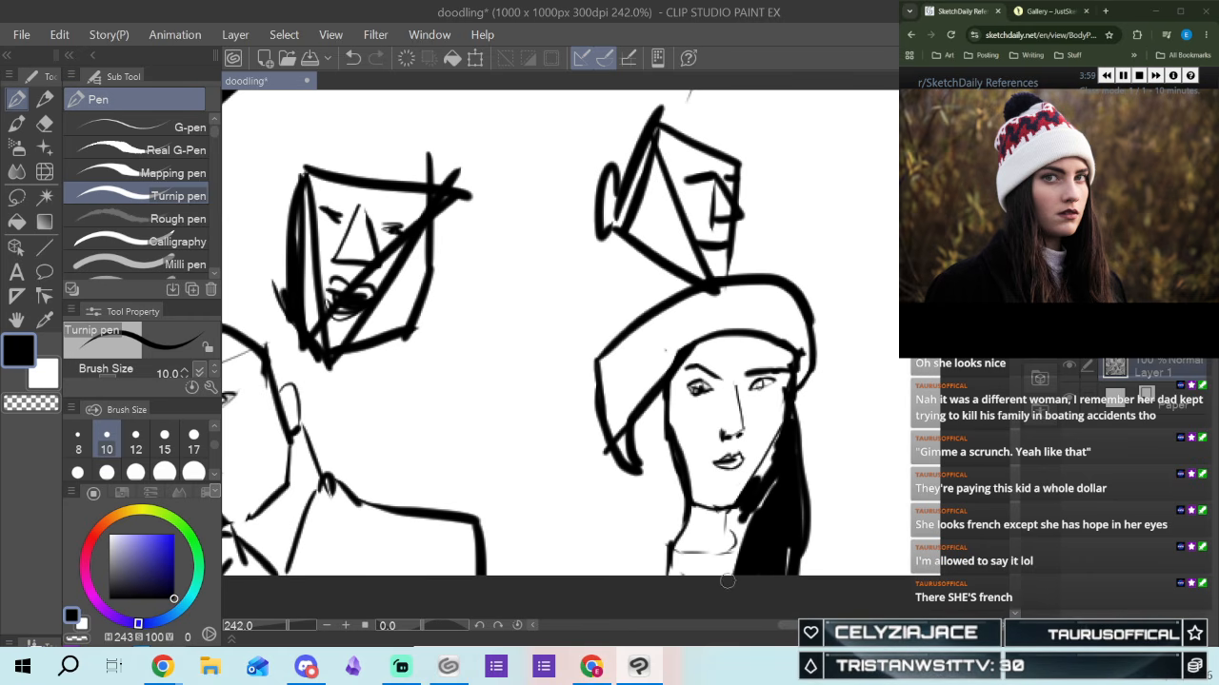
Fill the remaining hair solid black on both sides of the face and neck, and darken the left eye's outer corner
{"action": "mouse_move", "coordinate": [743, 526]}
{"action": "left_mouse_down"}
{"action": "mouse_move", "coordinate": [733, 519]}
{"action": "mouse_move", "coordinate": [747, 536]}
{"action": "mouse_move", "coordinate": [760, 511]}
{"action": "left_mouse_up"}
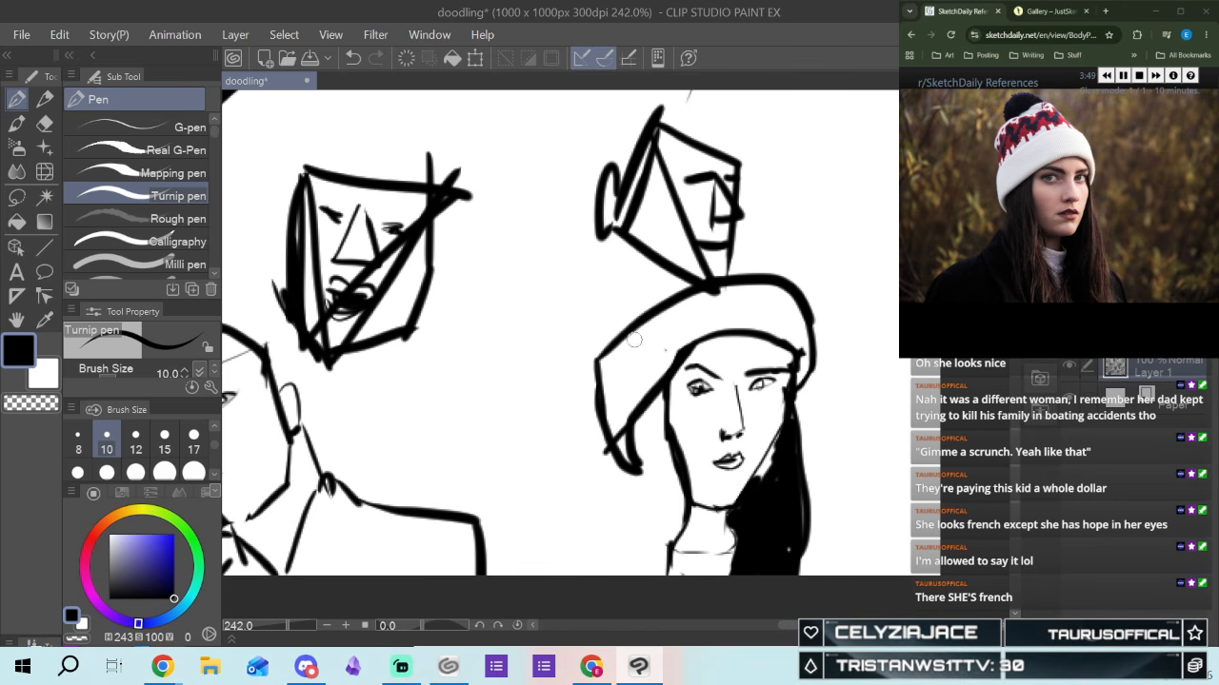
{"action": "mouse_move", "coordinate": [662, 419]}
{"action": "left_mouse_down"}
{"action": "mouse_move", "coordinate": [630, 443]}
{"action": "mouse_move", "coordinate": [656, 427]}
{"action": "mouse_move", "coordinate": [645, 475]}
{"action": "mouse_move", "coordinate": [663, 450]}
{"action": "mouse_move", "coordinate": [669, 461]}
{"action": "mouse_move", "coordinate": [664, 492]}
{"action": "mouse_move", "coordinate": [655, 484]}
{"action": "mouse_move", "coordinate": [626, 531]}
{"action": "mouse_move", "coordinate": [630, 572]}
{"action": "left_mouse_up"}
{"action": "mouse_move", "coordinate": [643, 484]}
{"action": "left_mouse_down"}
{"action": "mouse_move", "coordinate": [628, 497]}
{"action": "mouse_move", "coordinate": [648, 484]}
{"action": "mouse_move", "coordinate": [649, 562]}
{"action": "mouse_move", "coordinate": [666, 571]}
{"action": "mouse_move", "coordinate": [678, 476]}
{"action": "mouse_move", "coordinate": [666, 505]}
{"action": "left_mouse_up"}
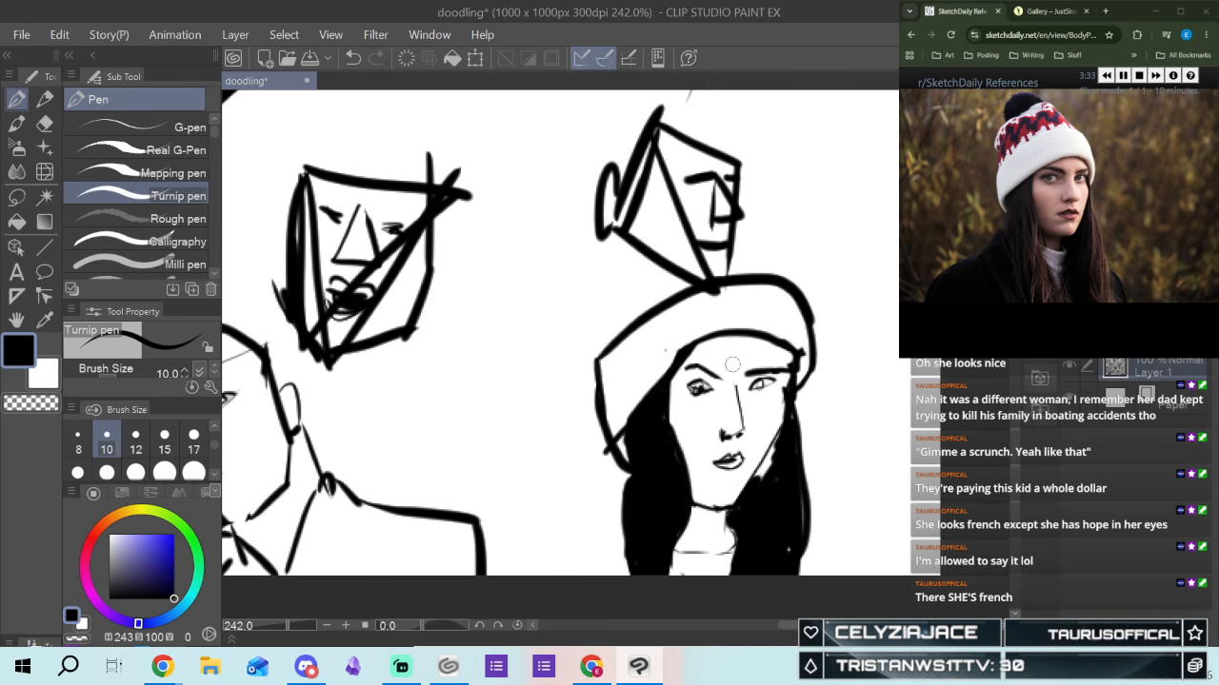
{"action": "mouse_move", "coordinate": [675, 390]}
{"action": "left_mouse_down"}
{"action": "mouse_move", "coordinate": [708, 377]}
{"action": "mouse_move", "coordinate": [695, 391]}
{"action": "left_mouse_up"}
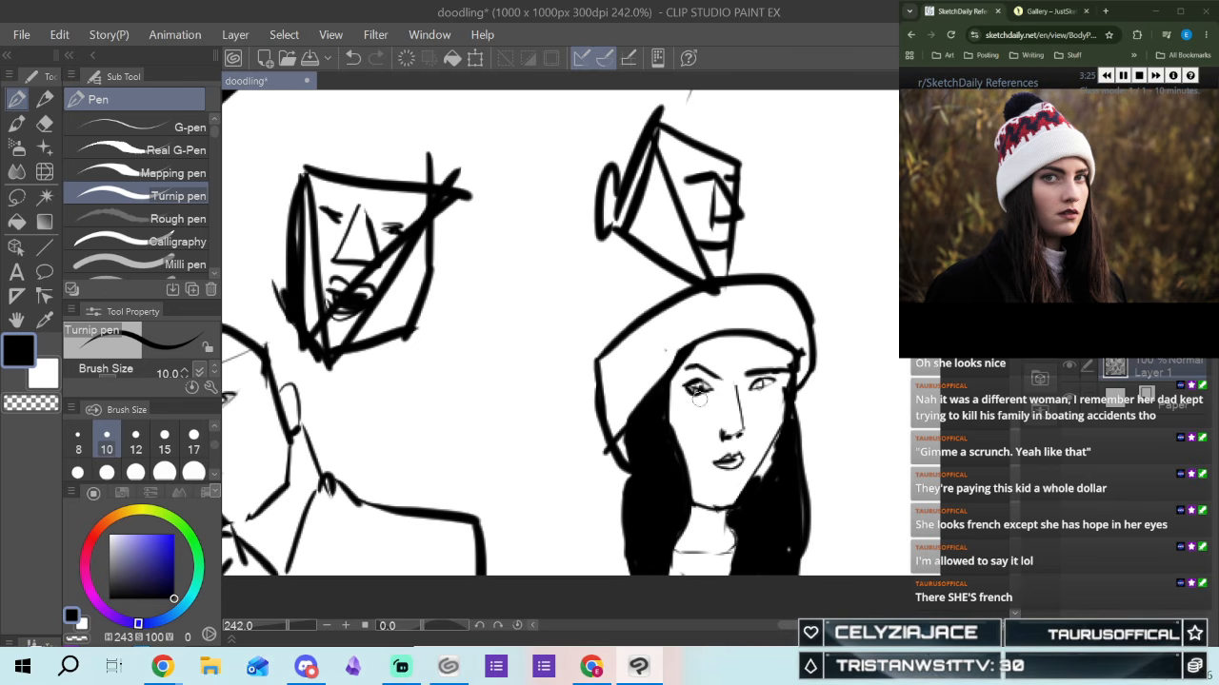
Darken the beanie woman's left eye and strengthen the lid and lash lines of her right eye
{"action": "left_click_drag", "start_coordinate": [684, 394], "coordinate": [713, 391]}
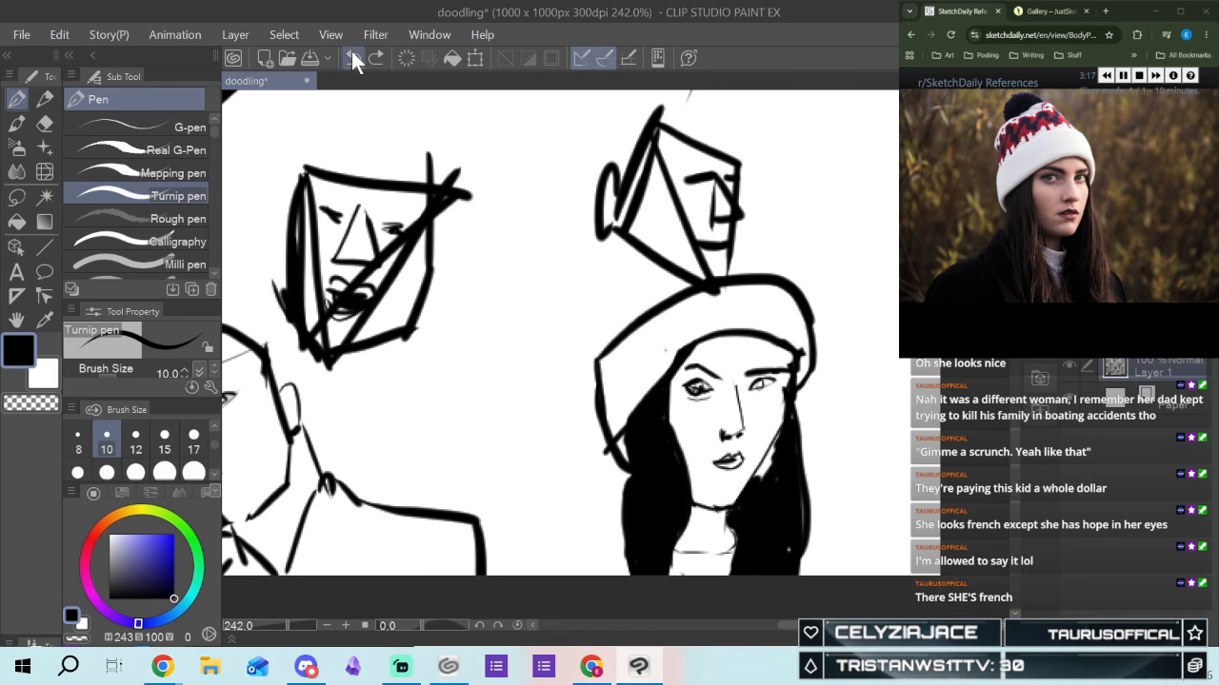
{"action": "left_click_drag", "start_coordinate": [750, 391], "coordinate": [763, 391]}
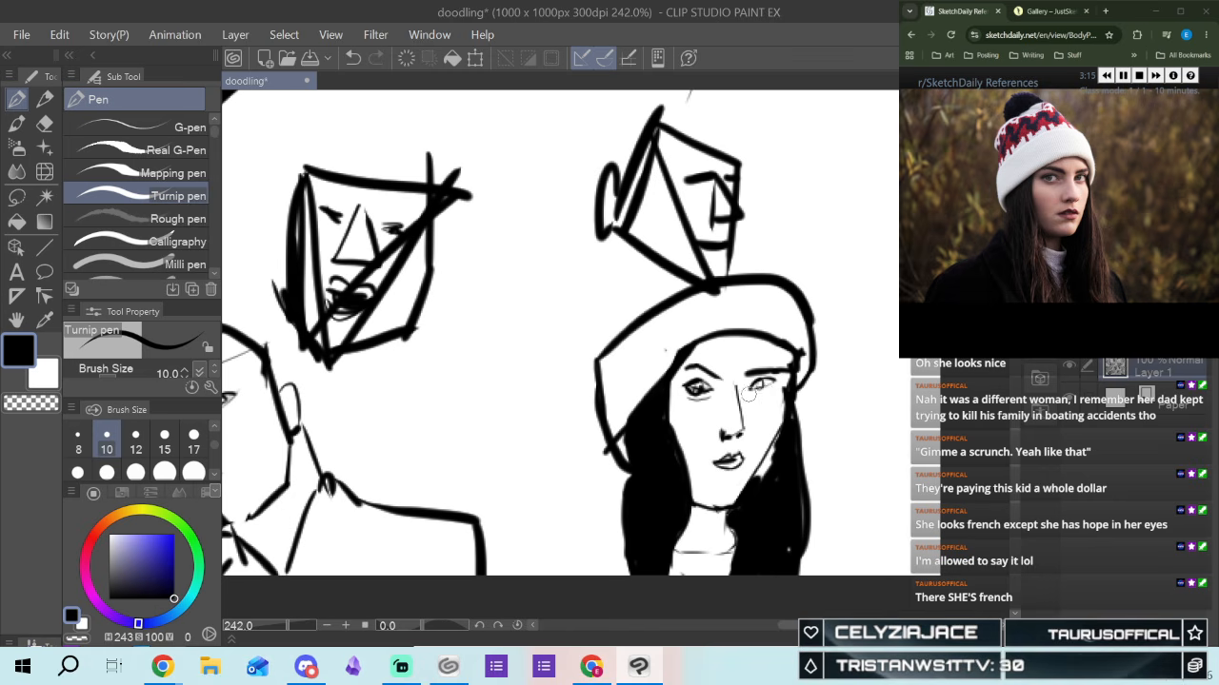
{"action": "left_click_drag", "start_coordinate": [748, 388], "coordinate": [775, 384]}
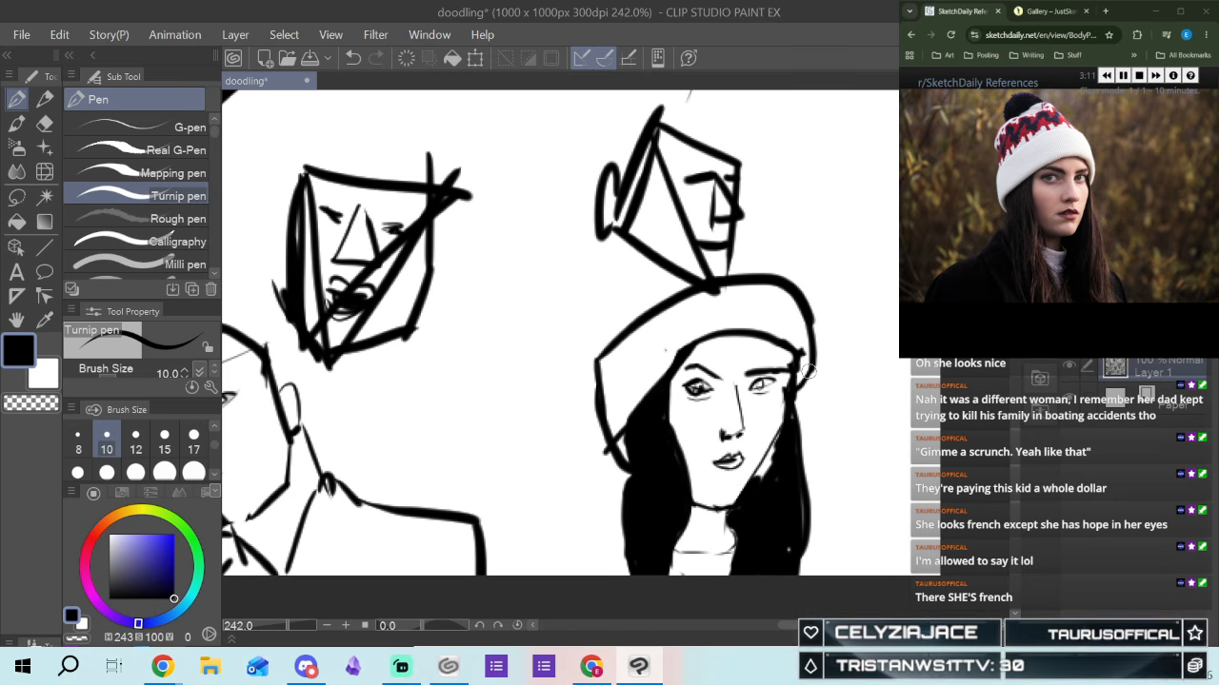
{"action": "left_click_drag", "start_coordinate": [707, 396], "coordinate": [718, 391]}
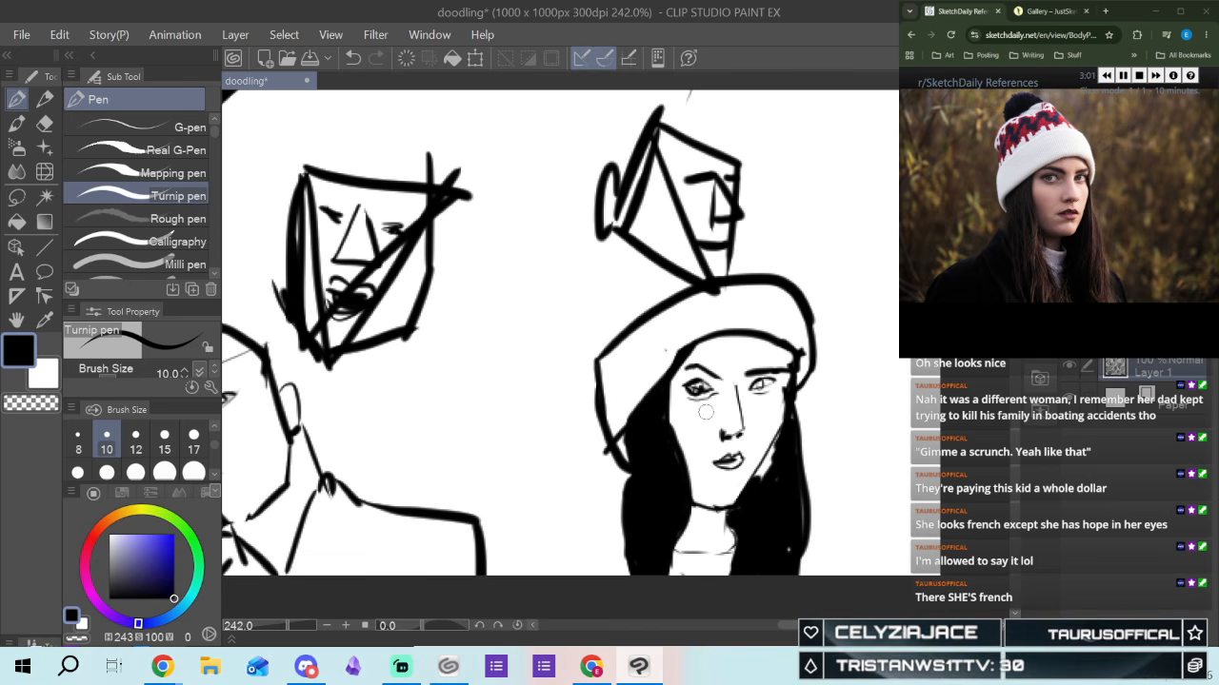
Hatch the shadow under the chin and across the neck, and sketch the shoulder lines on both sides of the hair
{"action": "mouse_move", "coordinate": [712, 505]}
{"action": "left_mouse_down"}
{"action": "mouse_move", "coordinate": [686, 483]}
{"action": "mouse_move", "coordinate": [719, 493]}
{"action": "mouse_move", "coordinate": [685, 539]}
{"action": "mouse_move", "coordinate": [714, 504]}
{"action": "left_mouse_up"}
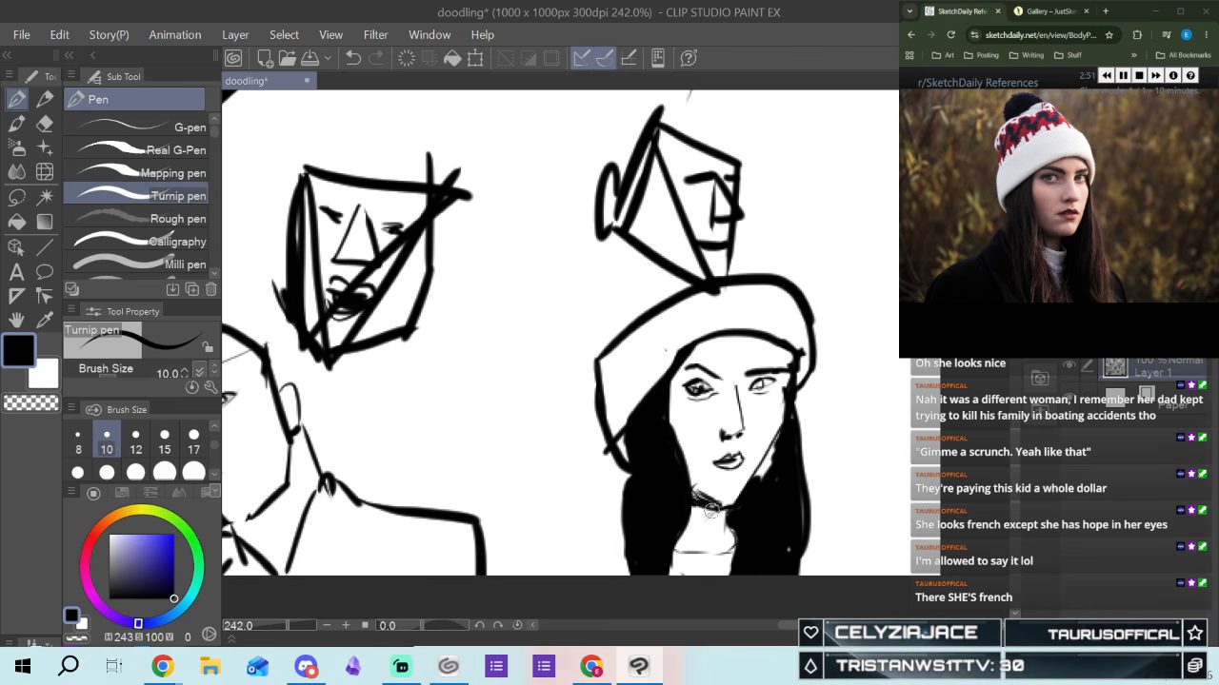
{"action": "mouse_move", "coordinate": [705, 522]}
{"action": "left_mouse_down"}
{"action": "mouse_move", "coordinate": [689, 506]}
{"action": "mouse_move", "coordinate": [674, 546]}
{"action": "mouse_move", "coordinate": [733, 543]}
{"action": "left_mouse_up"}
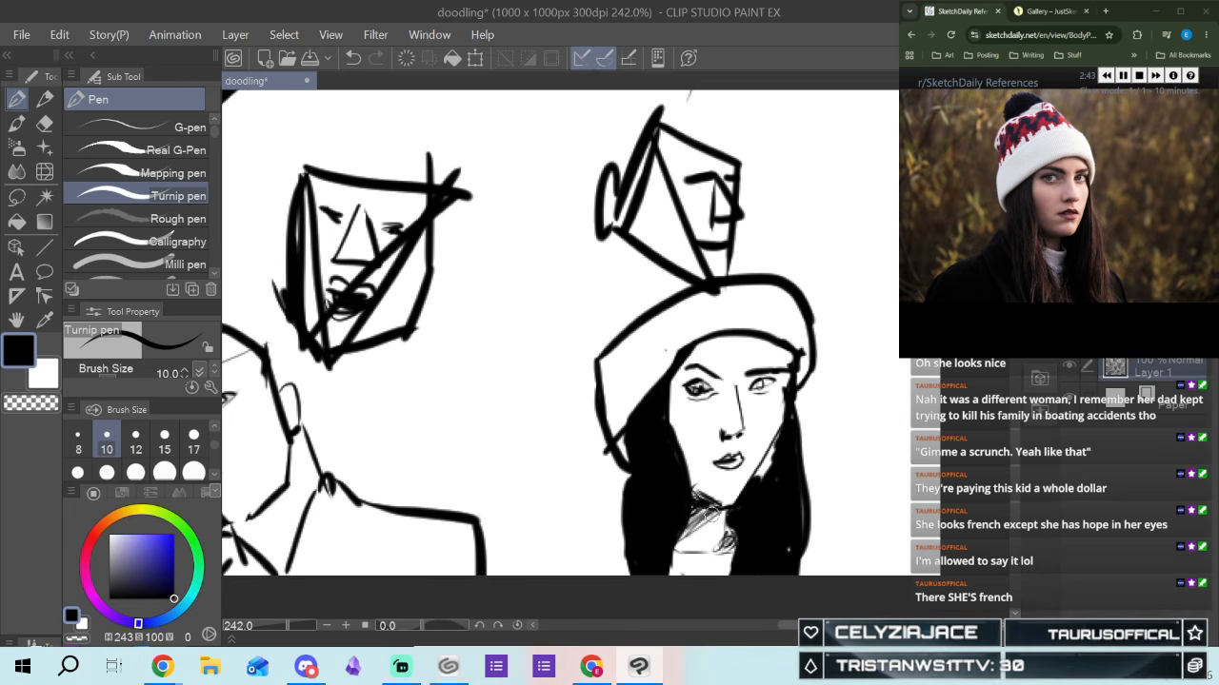
{"action": "mouse_move", "coordinate": [725, 520]}
{"action": "left_mouse_down"}
{"action": "mouse_move", "coordinate": [708, 544]}
{"action": "mouse_move", "coordinate": [714, 531]}
{"action": "left_mouse_up"}
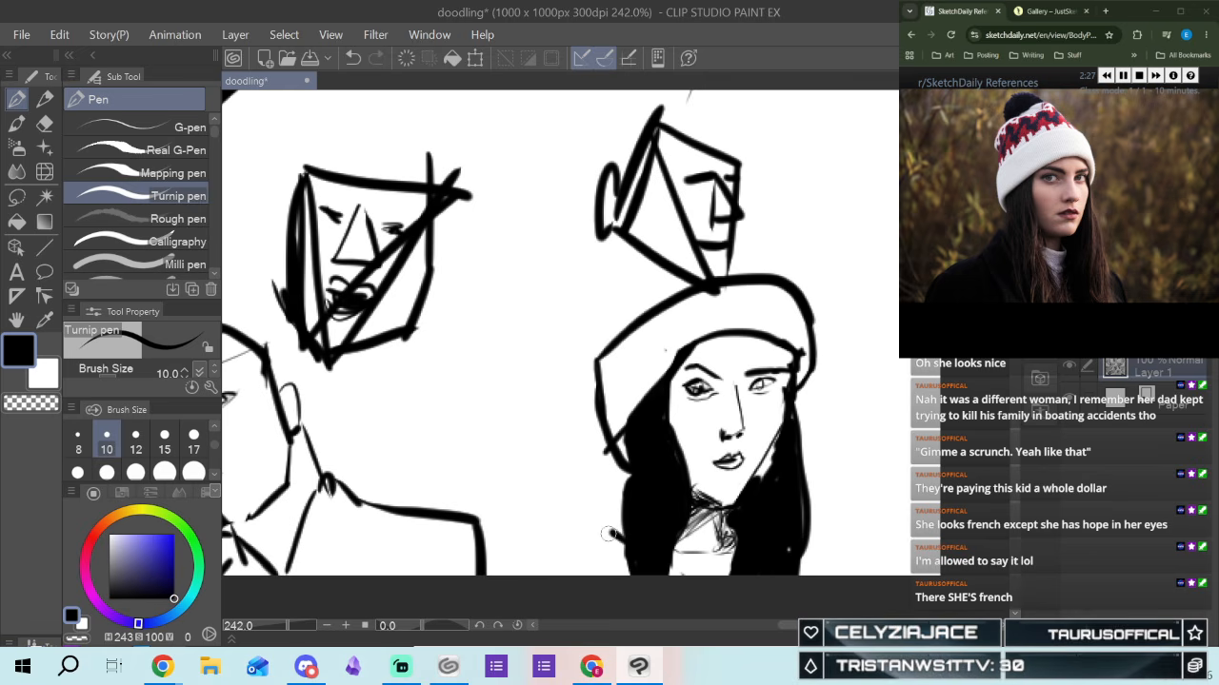
{"action": "mouse_move", "coordinate": [615, 536]}
{"action": "left_mouse_down"}
{"action": "mouse_move", "coordinate": [572, 574]}
{"action": "mouse_move", "coordinate": [590, 559]}
{"action": "left_mouse_up"}
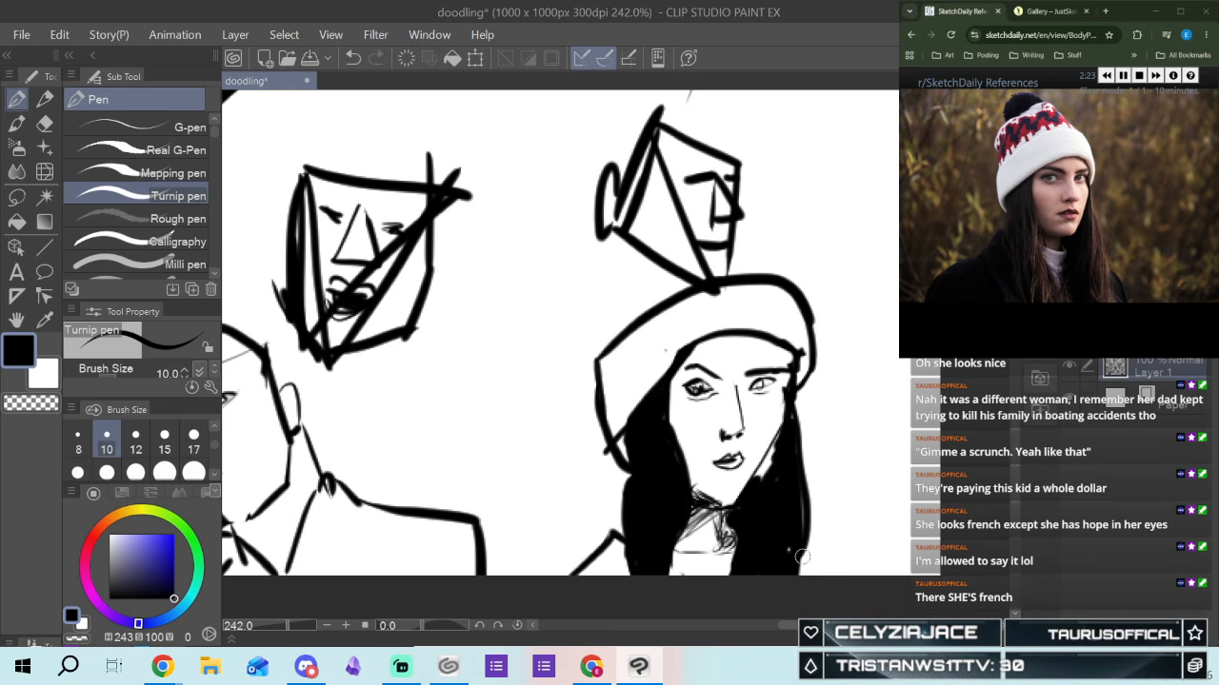
{"action": "left_click_drag", "start_coordinate": [804, 585], "coordinate": [850, 586]}
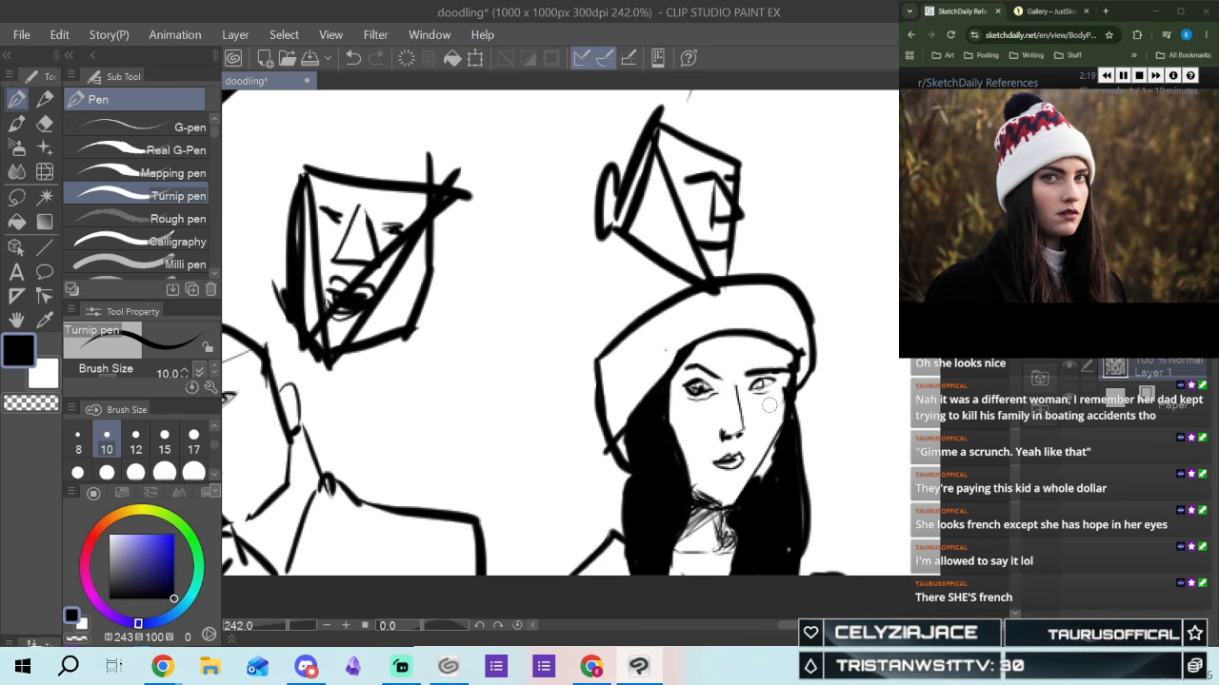
Darken the beanie woman's right eye and the underside of her nose
{"action": "left_click_drag", "start_coordinate": [758, 382], "coordinate": [763, 383]}
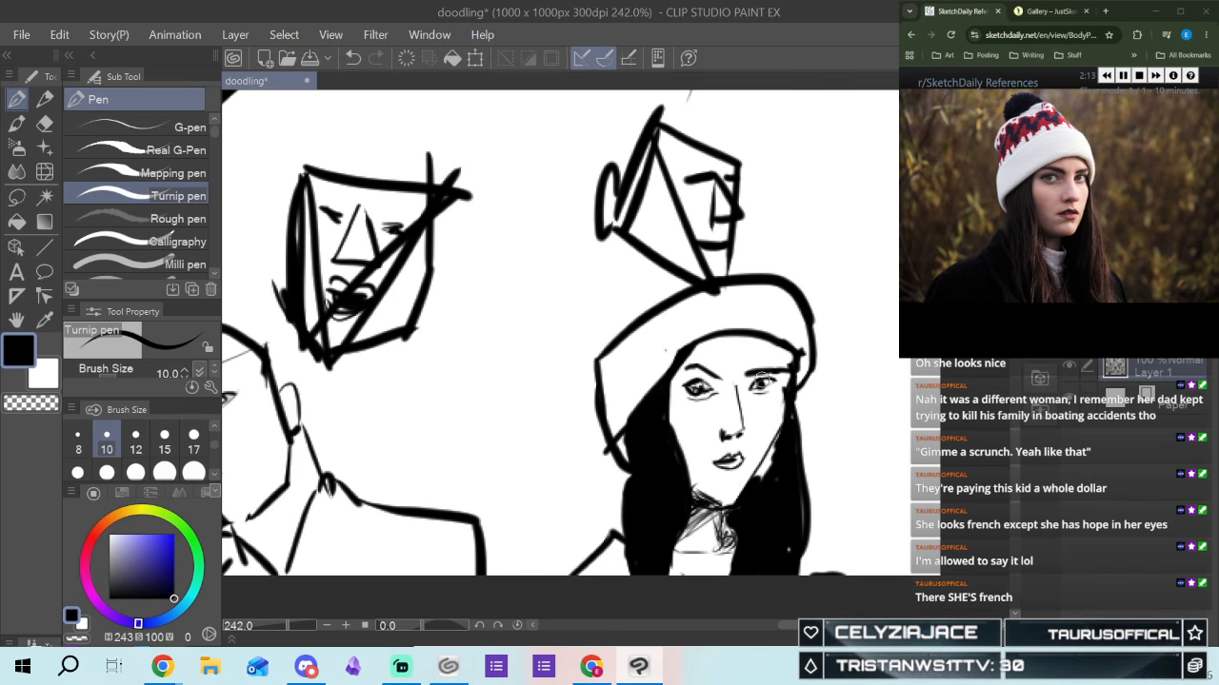
{"action": "left_click_drag", "start_coordinate": [724, 436], "coordinate": [730, 435]}
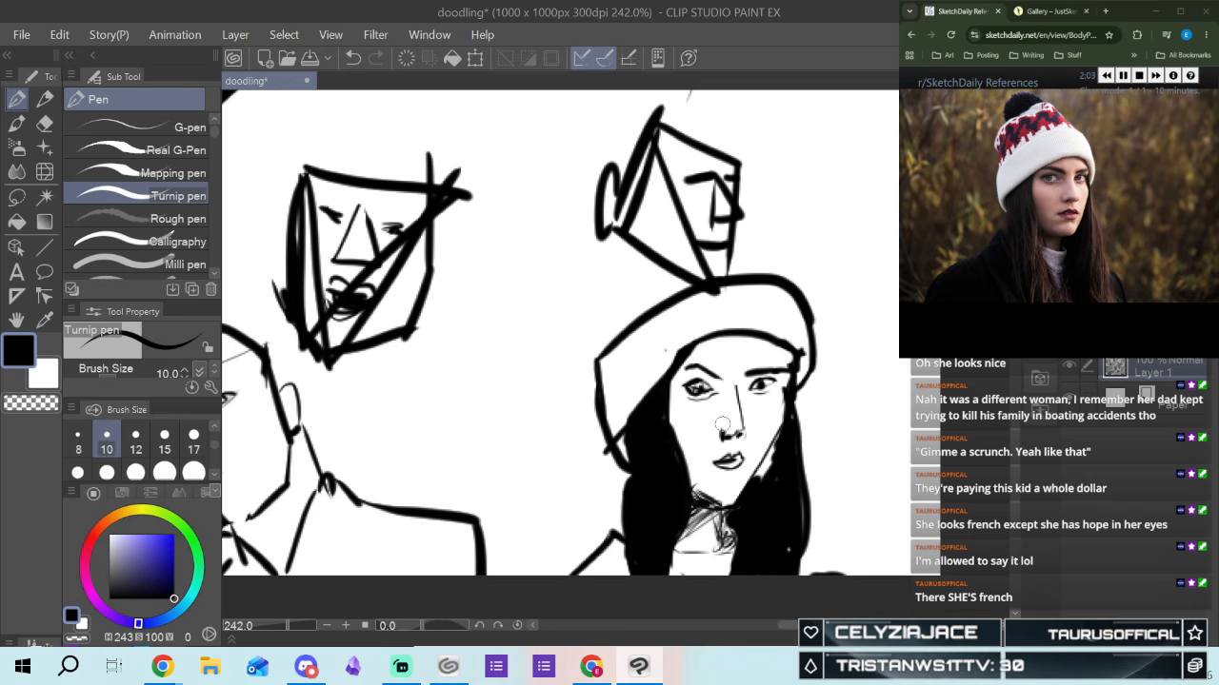
{"action": "left_click_drag", "start_coordinate": [732, 420], "coordinate": [725, 433]}
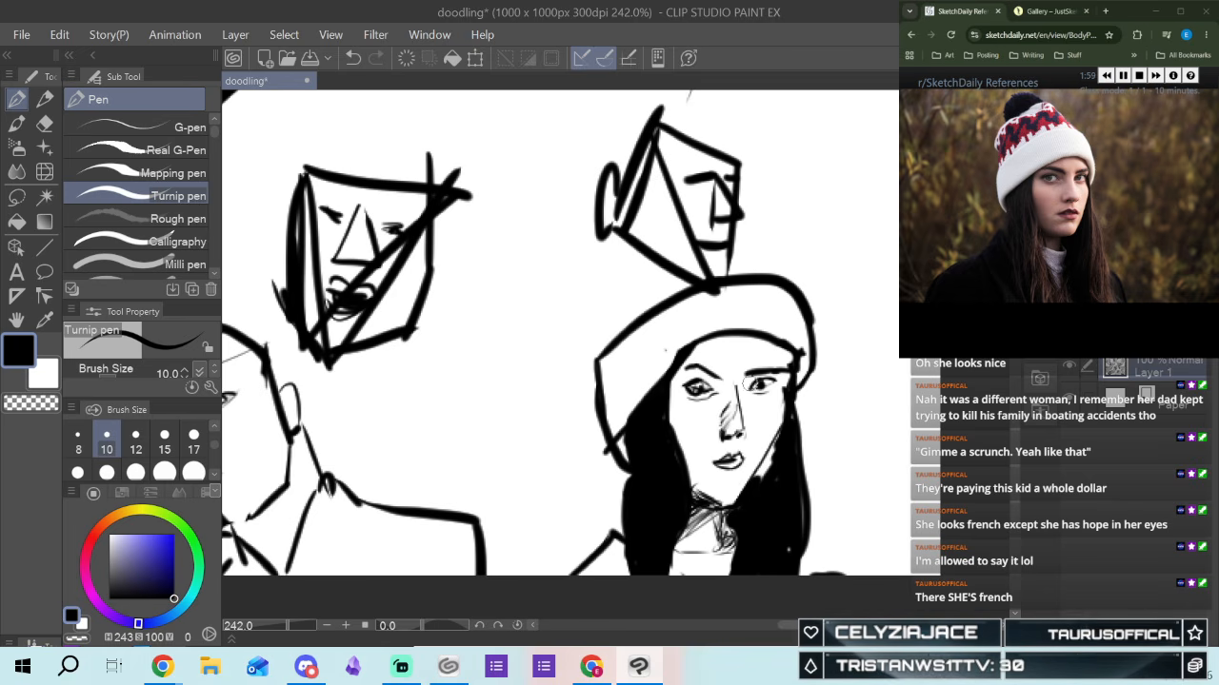
{"action": "left_click", "coordinate": [45, 120]}
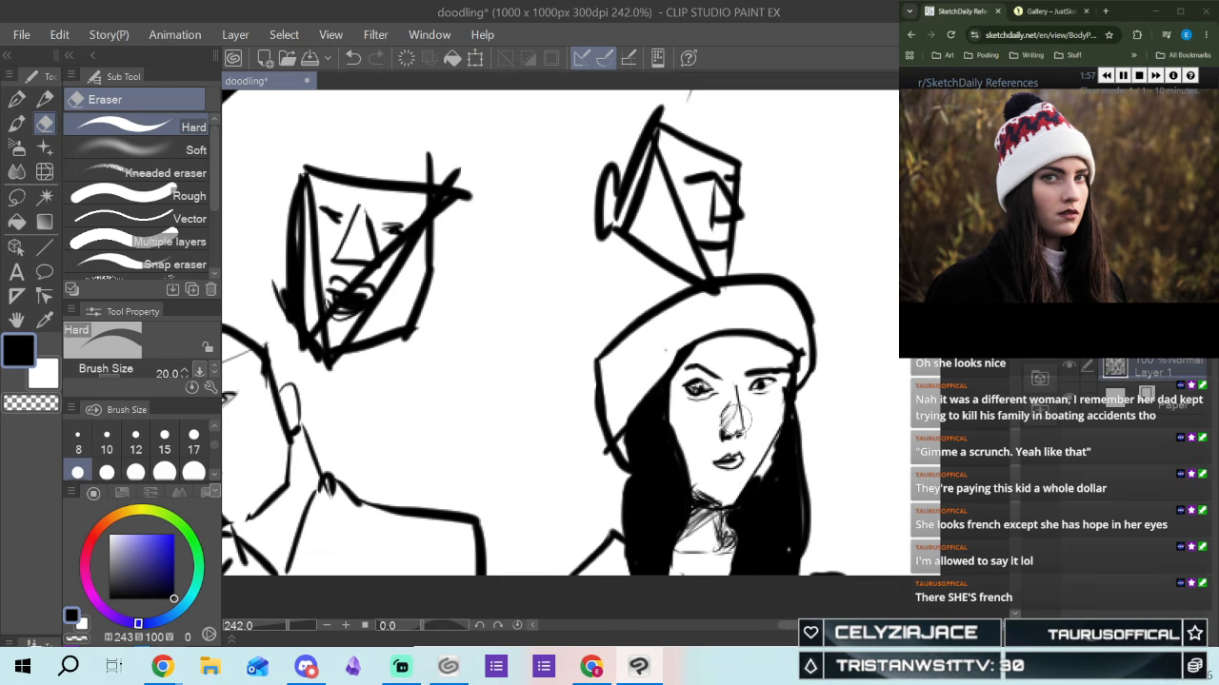
{"action": "mouse_move", "coordinate": [728, 425]}
{"action": "left_mouse_down"}
{"action": "mouse_move", "coordinate": [727, 409]}
{"action": "mouse_move", "coordinate": [721, 423]}
{"action": "left_mouse_up"}
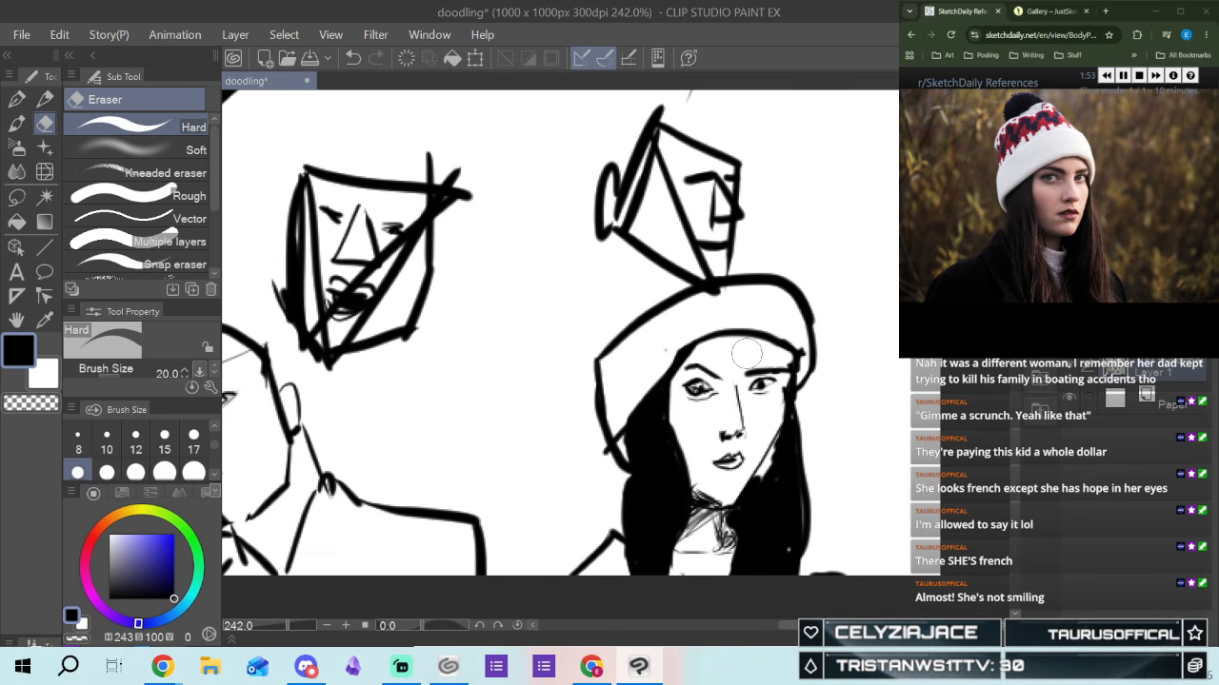
Darken the nostril and lips with the Turnip pen and hatch a shadow below the mouth toward the chin
{"action": "left_click", "coordinate": [16, 98]}
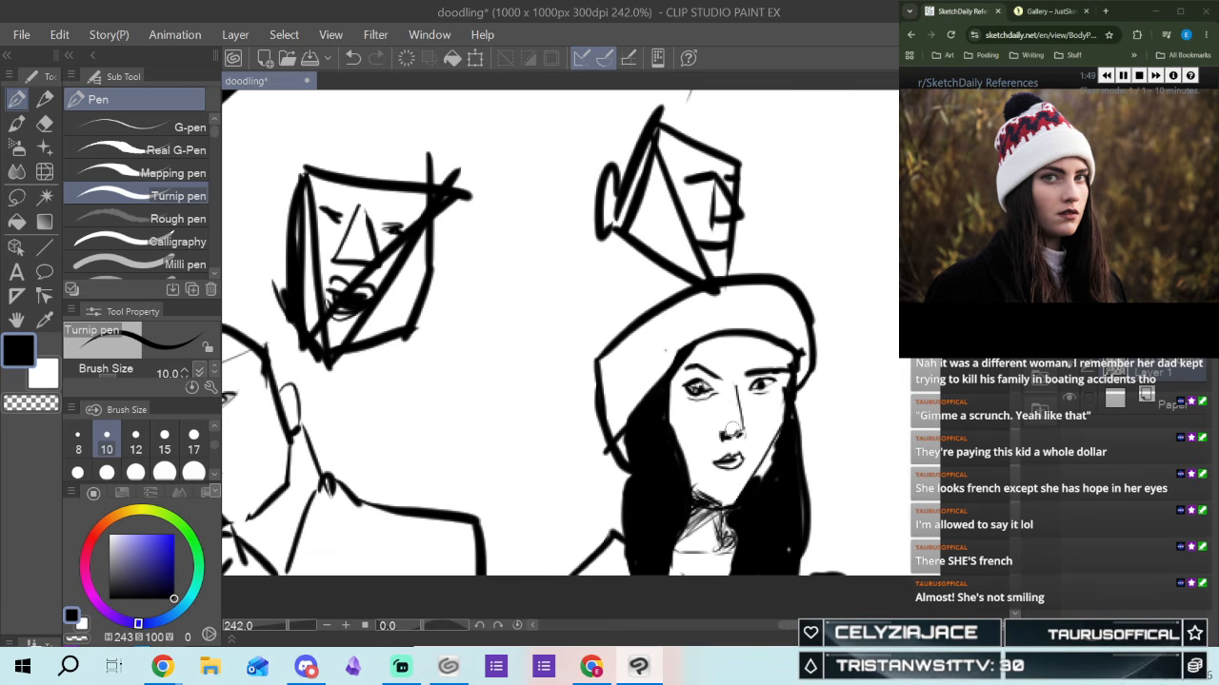
{"action": "left_click_drag", "start_coordinate": [718, 430], "coordinate": [728, 436]}
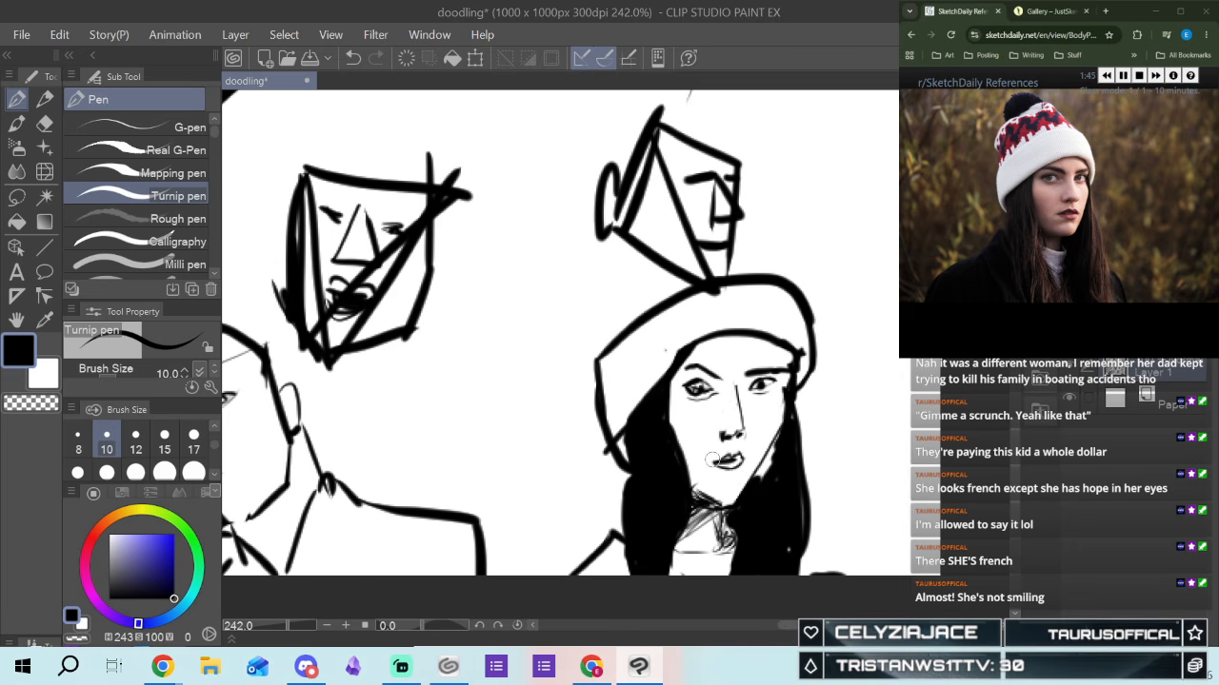
{"action": "left_click_drag", "start_coordinate": [725, 457], "coordinate": [705, 471]}
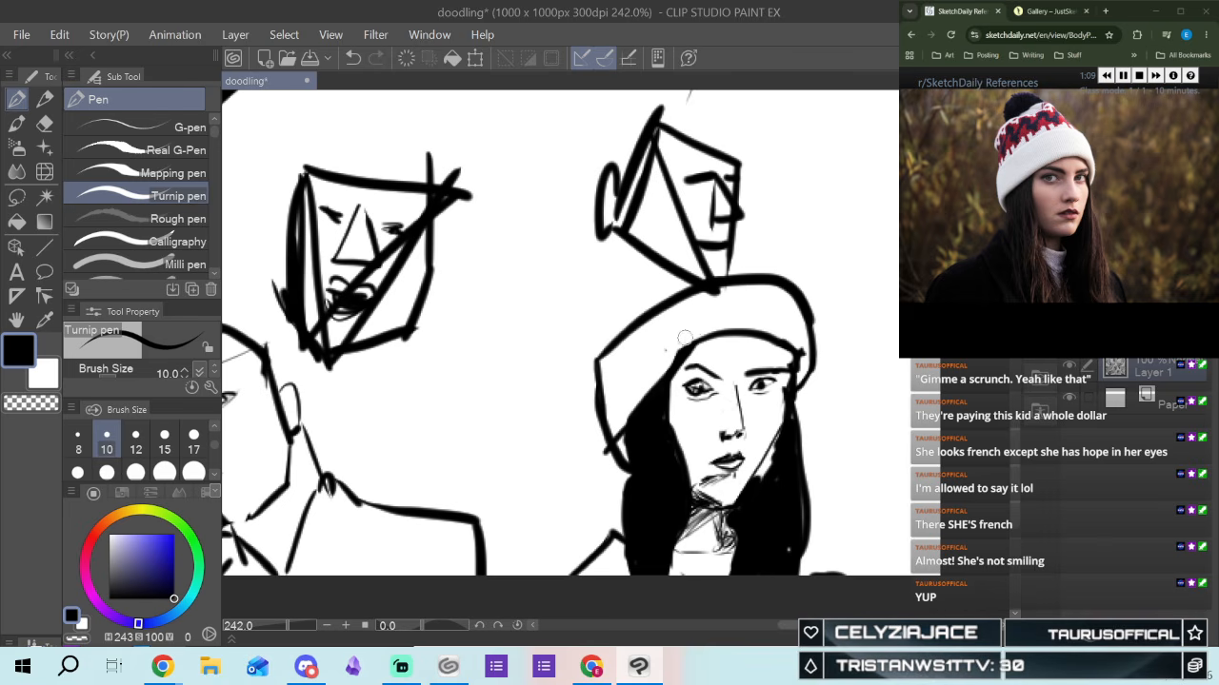
Switch to the Milli pen for shading the face
{"action": "left_click", "coordinate": [127, 253]}
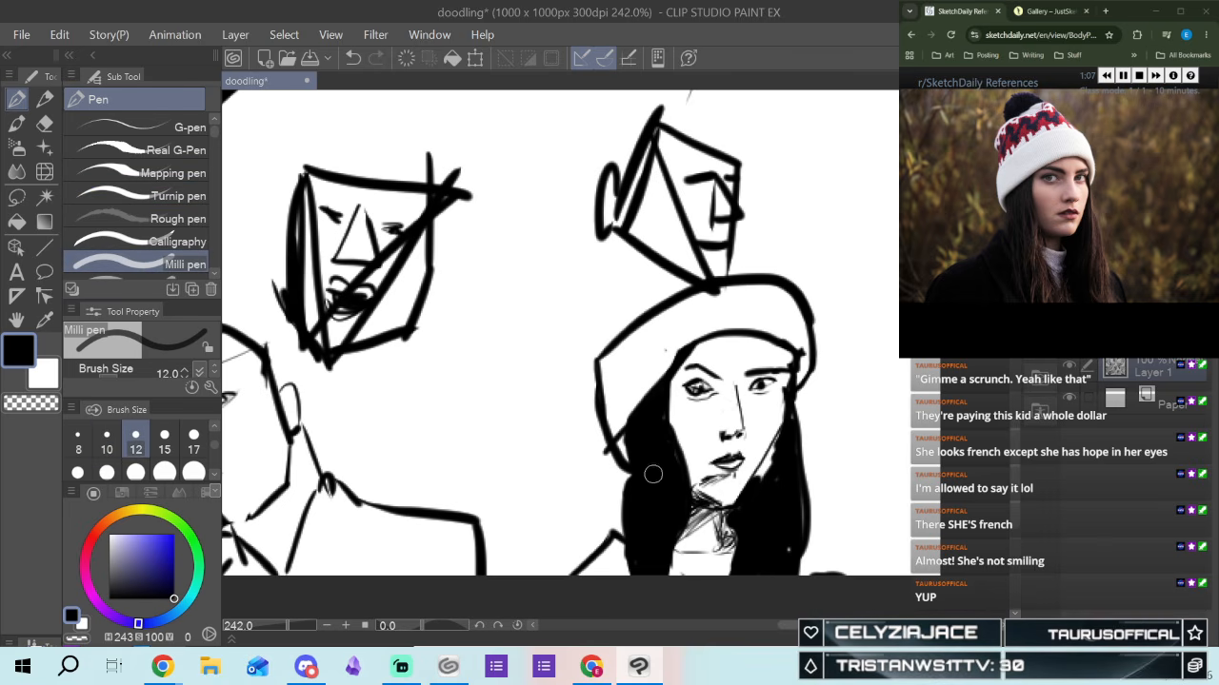
{"action": "left_click_drag", "start_coordinate": [683, 430], "coordinate": [709, 550]}
{"action": "left_click_drag", "start_coordinate": [686, 508], "coordinate": [701, 526]}
{"action": "left_click", "coordinate": [350, 58]}
{"action": "left_click", "coordinate": [350, 57]}
{"action": "left_click", "coordinate": [347, 55]}
{"action": "left_click", "coordinate": [345, 54]}
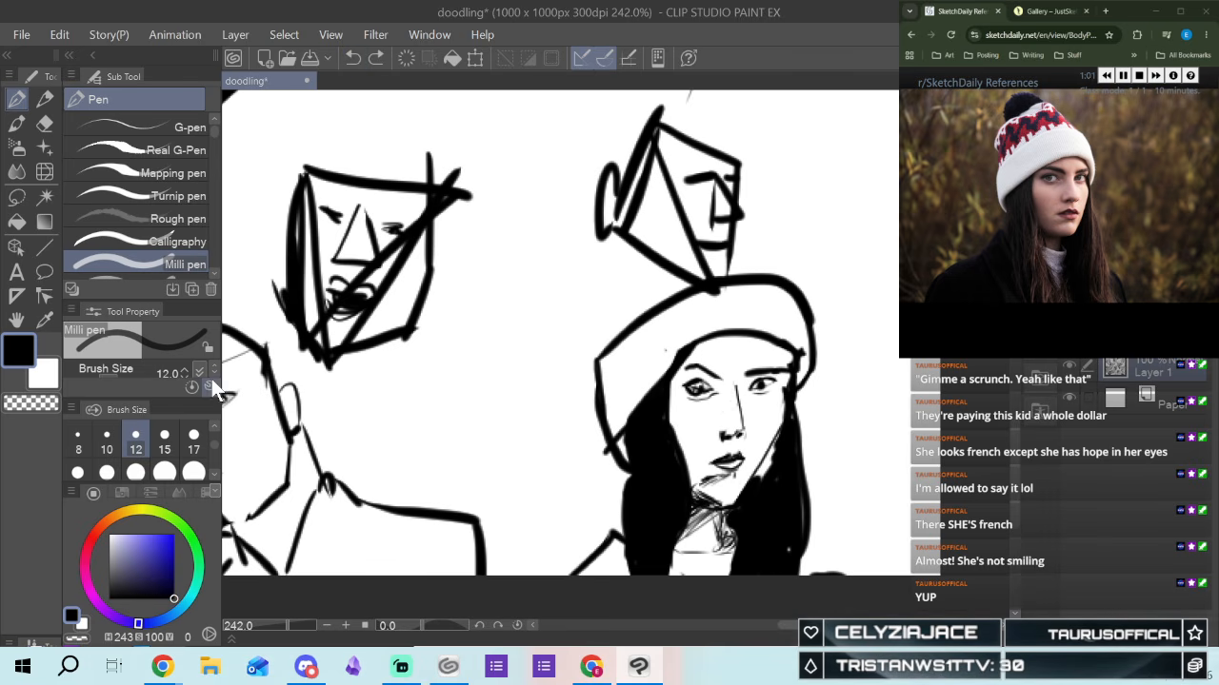
Lower the Milli pen's opacity to 29
{"action": "scroll", "coordinate": [213, 377], "scroll_direction": "down", "scroll_amount": 2}
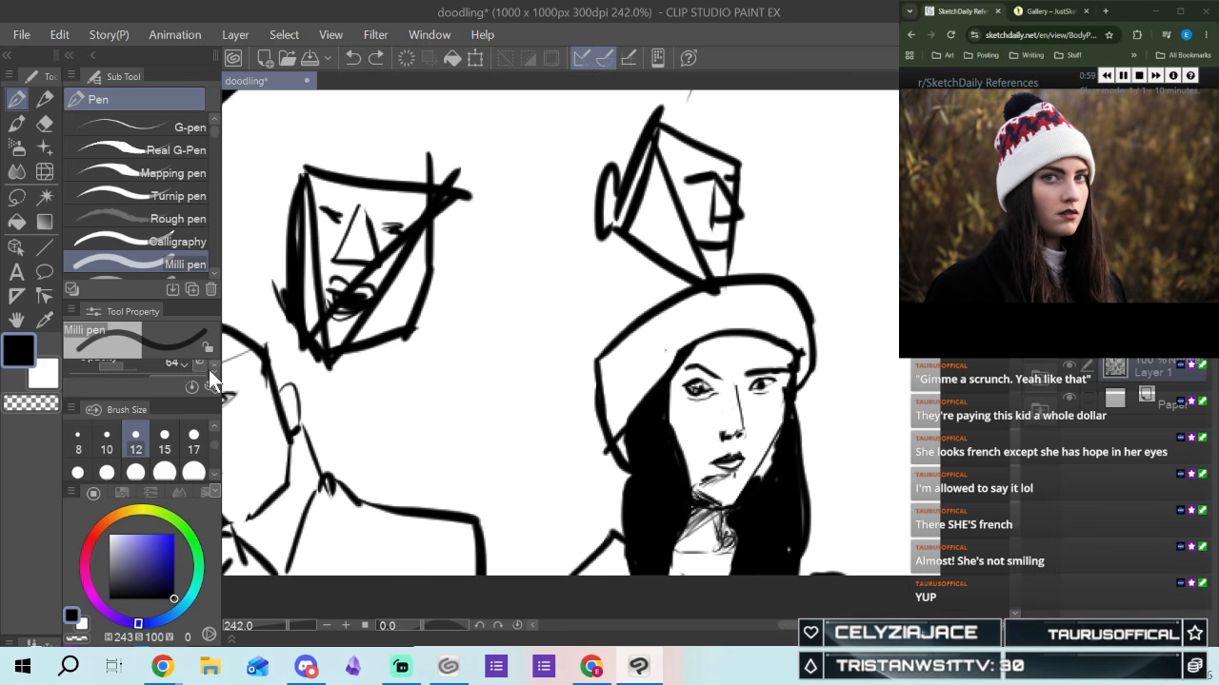
{"action": "scroll", "coordinate": [184, 366], "scroll_direction": "down", "scroll_amount": 5}
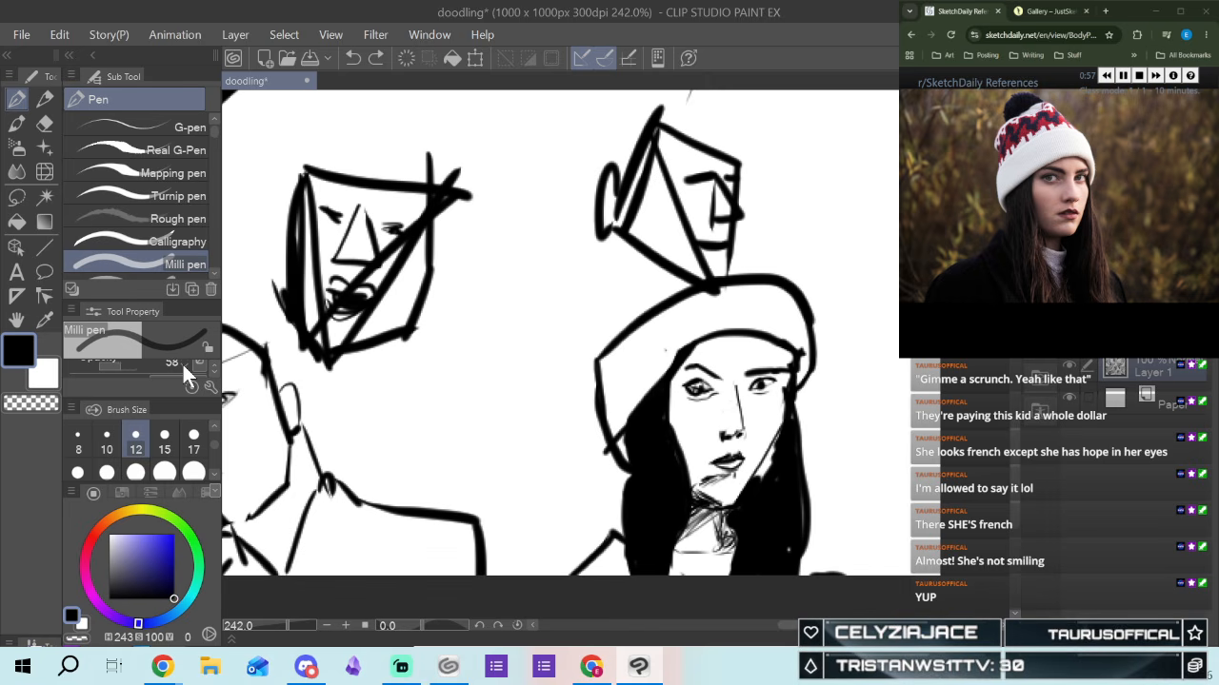
{"action": "scroll", "coordinate": [182, 364], "scroll_direction": "down", "scroll_amount": 18}
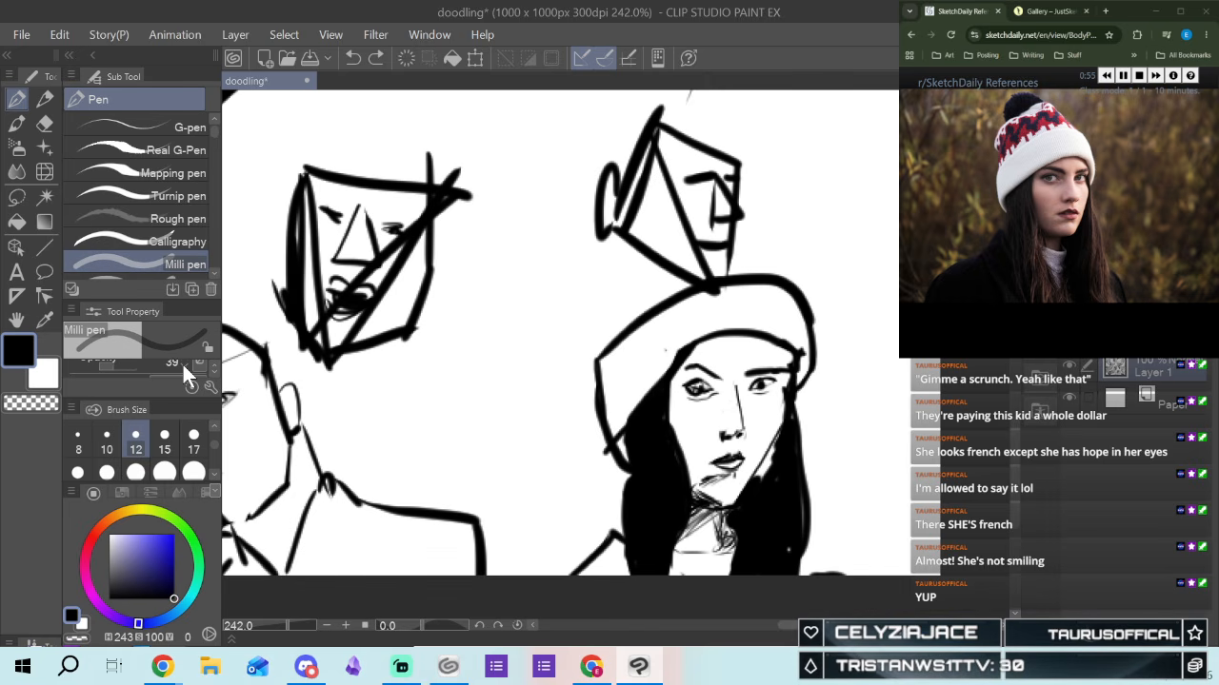
{"action": "scroll", "coordinate": [183, 365], "scroll_direction": "down", "scroll_amount": 5}
{"action": "scroll", "coordinate": [183, 360], "scroll_direction": "up", "scroll_amount": 1}
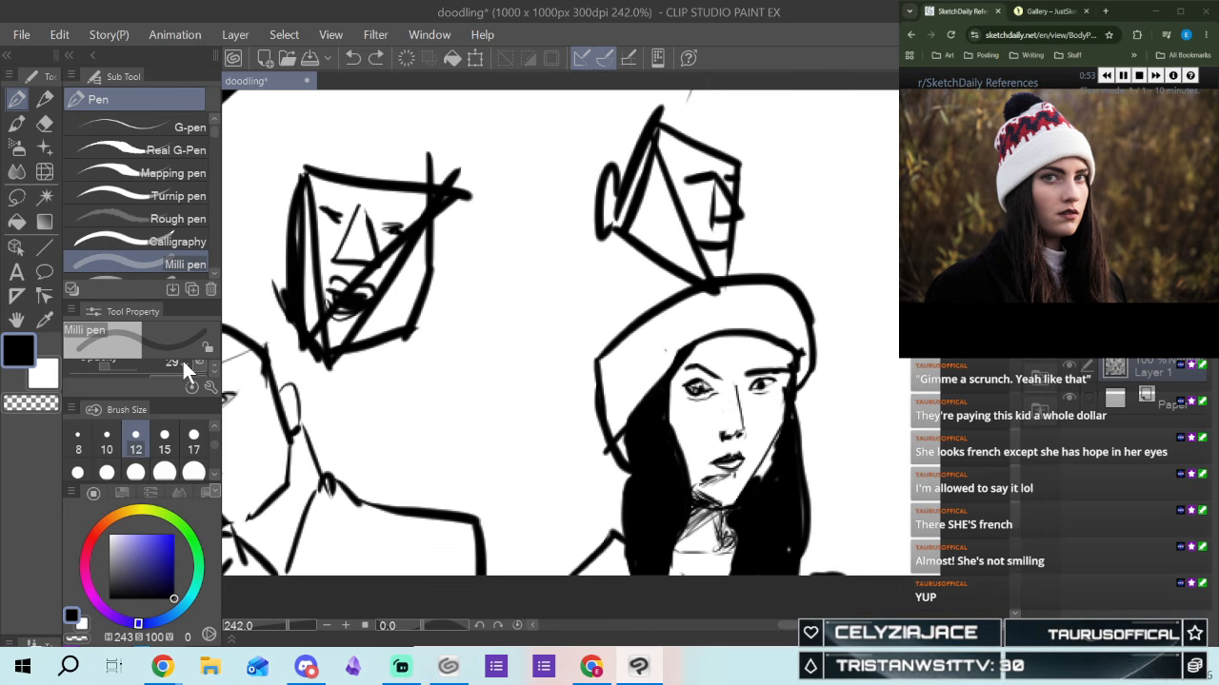
Try a translucent grey stroke down the left cheek and undo it together with the last hatching near the chin
{"action": "left_click_drag", "start_coordinate": [683, 436], "coordinate": [700, 491]}
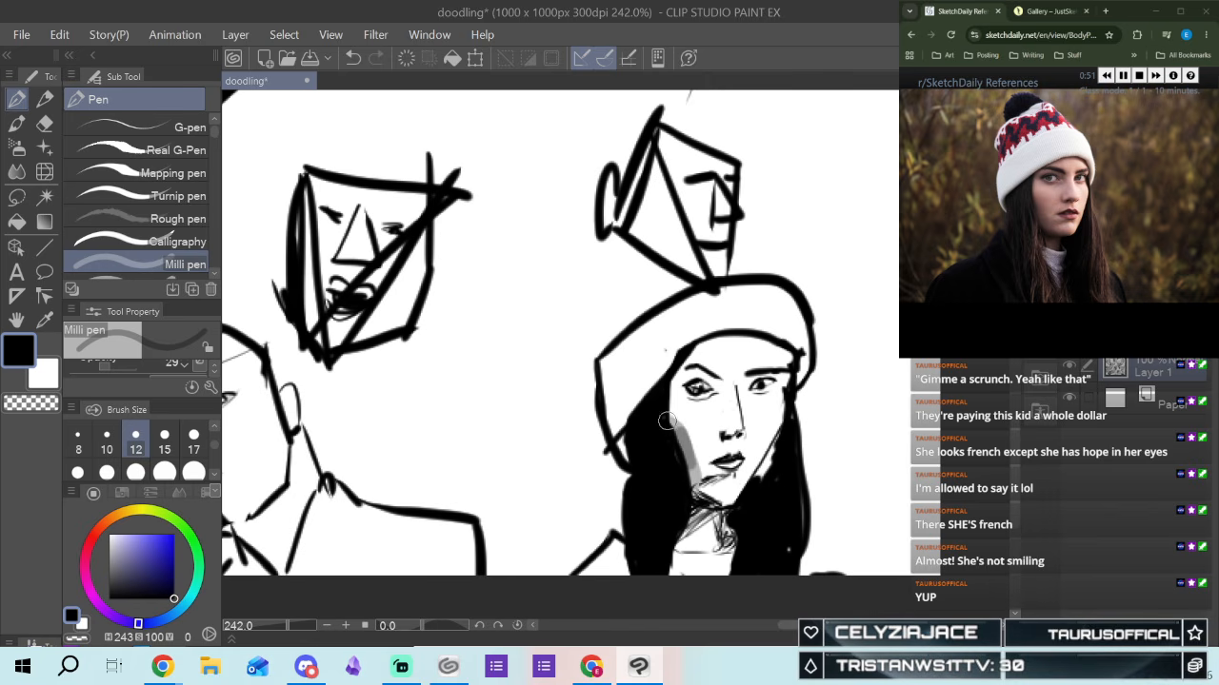
{"action": "left_click", "coordinate": [351, 58]}
{"action": "left_click", "coordinate": [351, 57]}
{"action": "left_click", "coordinate": [352, 57]}
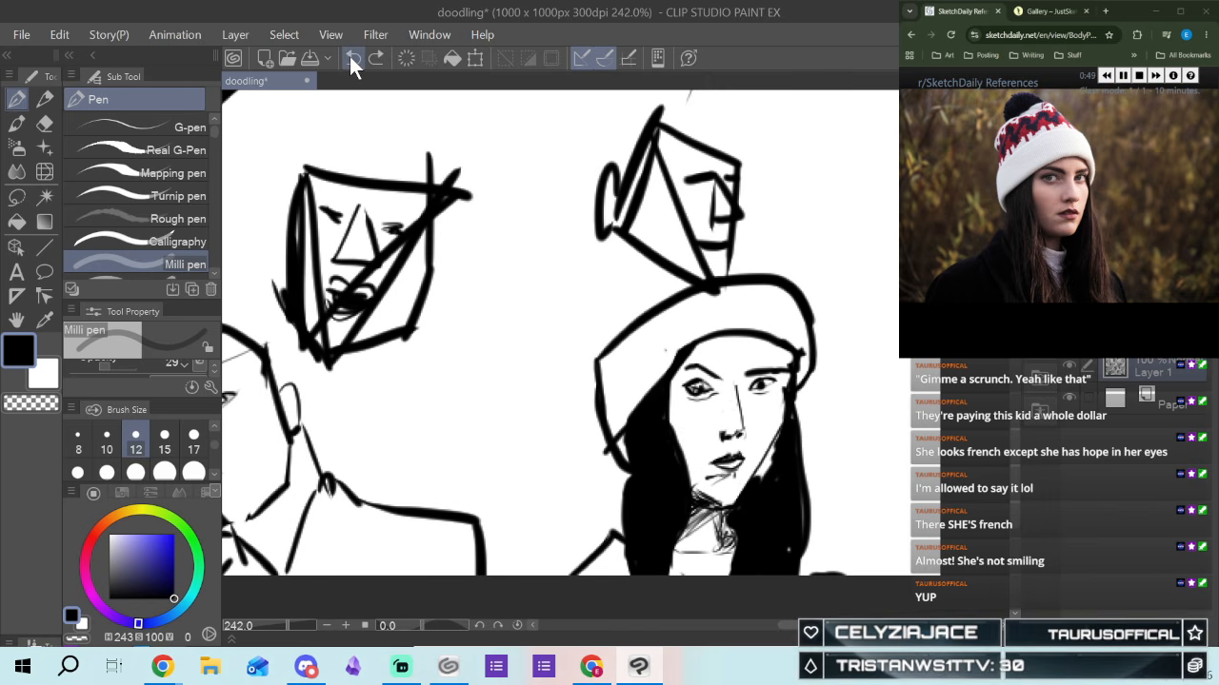
Shade the left cheek, jaw and side of the nose in translucent grey, and set the brush size to 8
{"action": "left_click_drag", "start_coordinate": [685, 487], "coordinate": [739, 516]}
{"action": "left_click_drag", "start_coordinate": [712, 466], "coordinate": [729, 480]}
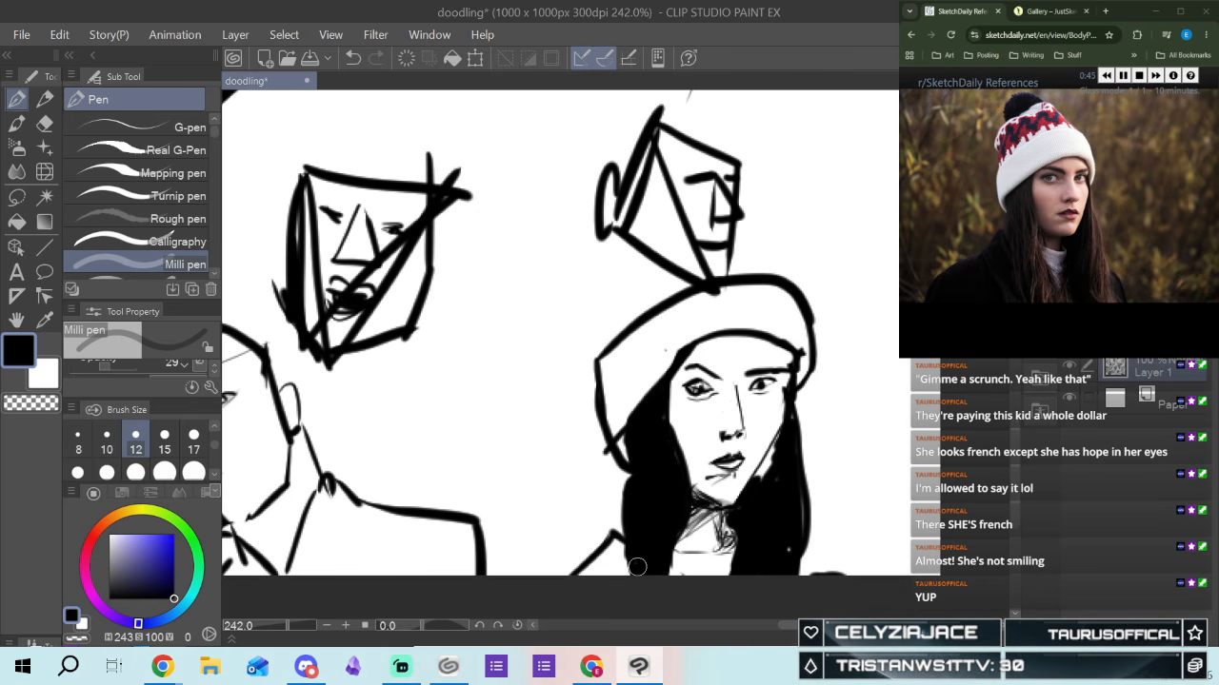
{"action": "mouse_move", "coordinate": [721, 435]}
{"action": "left_mouse_down"}
{"action": "mouse_move", "coordinate": [753, 453]}
{"action": "mouse_move", "coordinate": [720, 446]}
{"action": "left_mouse_up"}
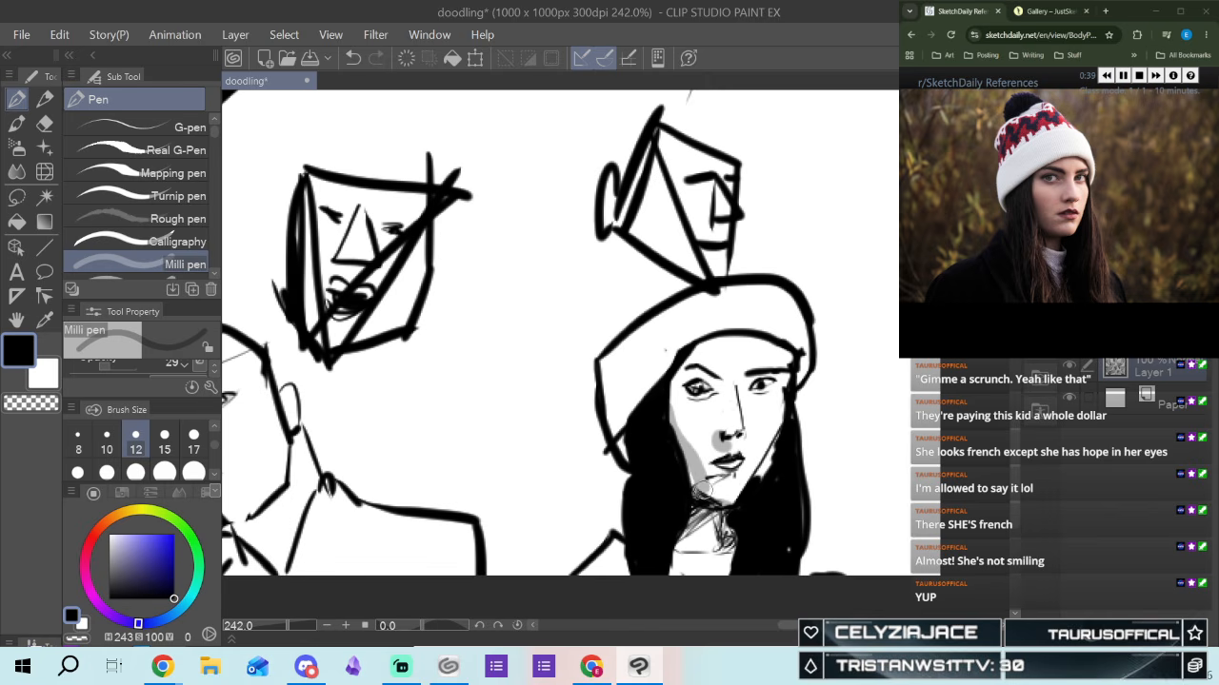
{"action": "mouse_move", "coordinate": [680, 470]}
{"action": "left_mouse_down"}
{"action": "mouse_move", "coordinate": [712, 506]}
{"action": "mouse_move", "coordinate": [713, 478]}
{"action": "mouse_move", "coordinate": [684, 444]}
{"action": "left_mouse_up"}
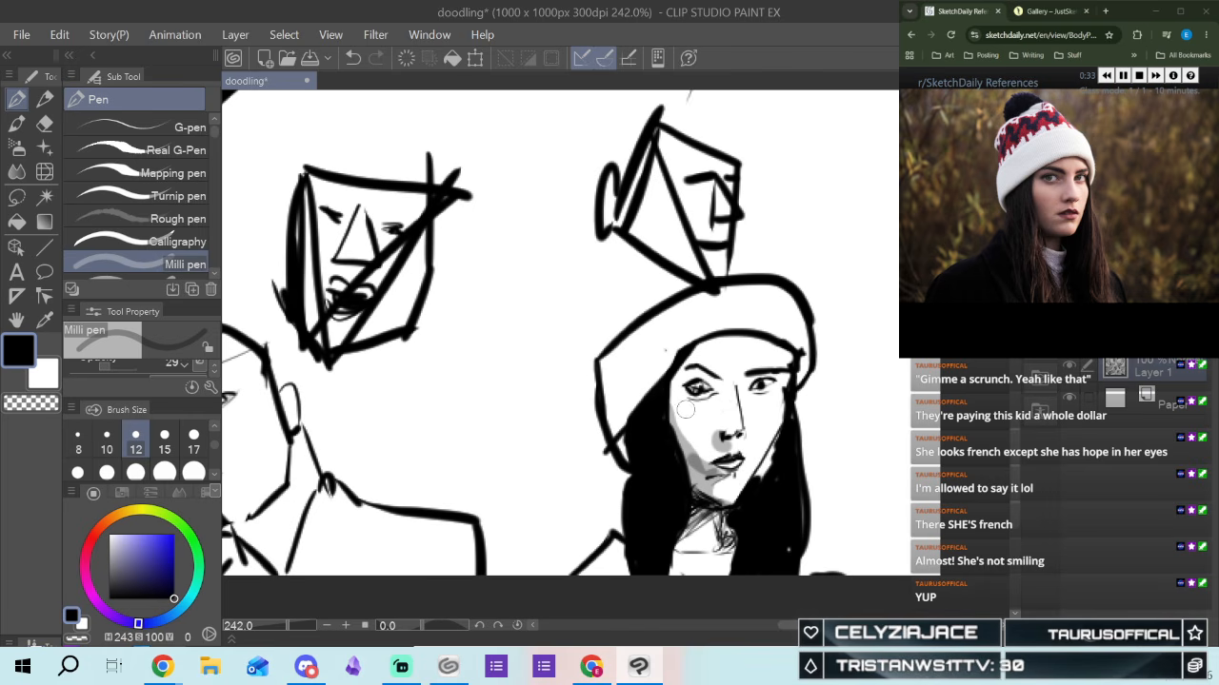
{"action": "left_click", "coordinate": [351, 58]}
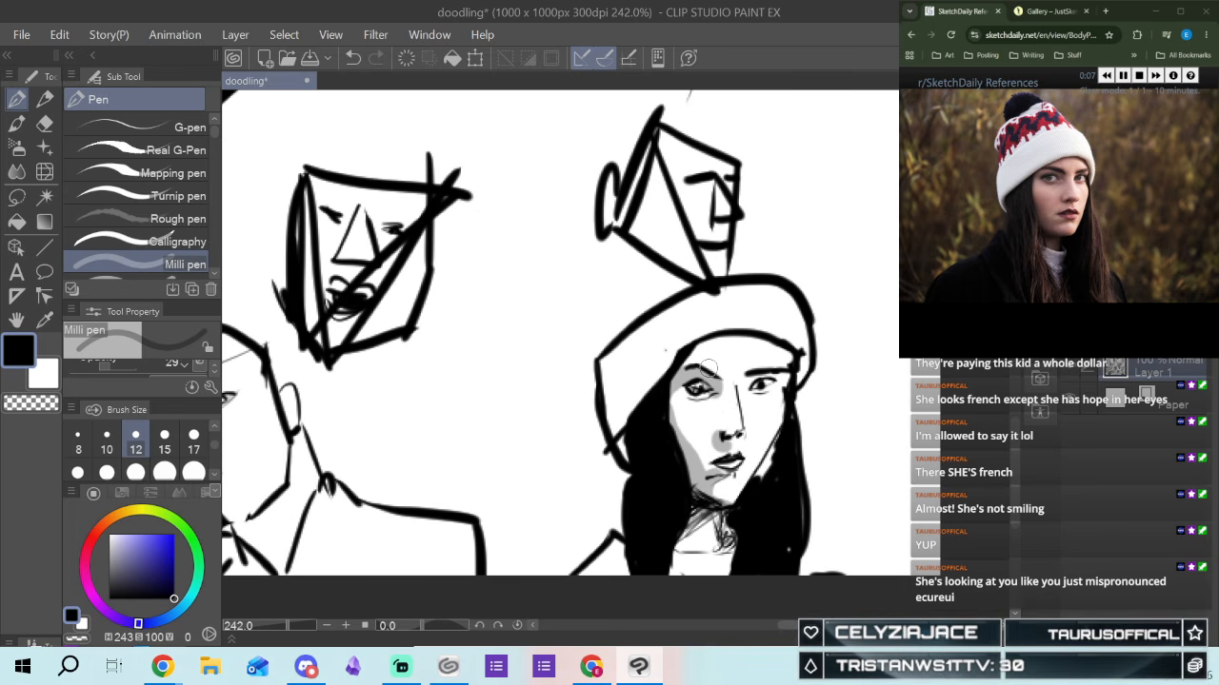
{"action": "left_click", "coordinate": [78, 442]}
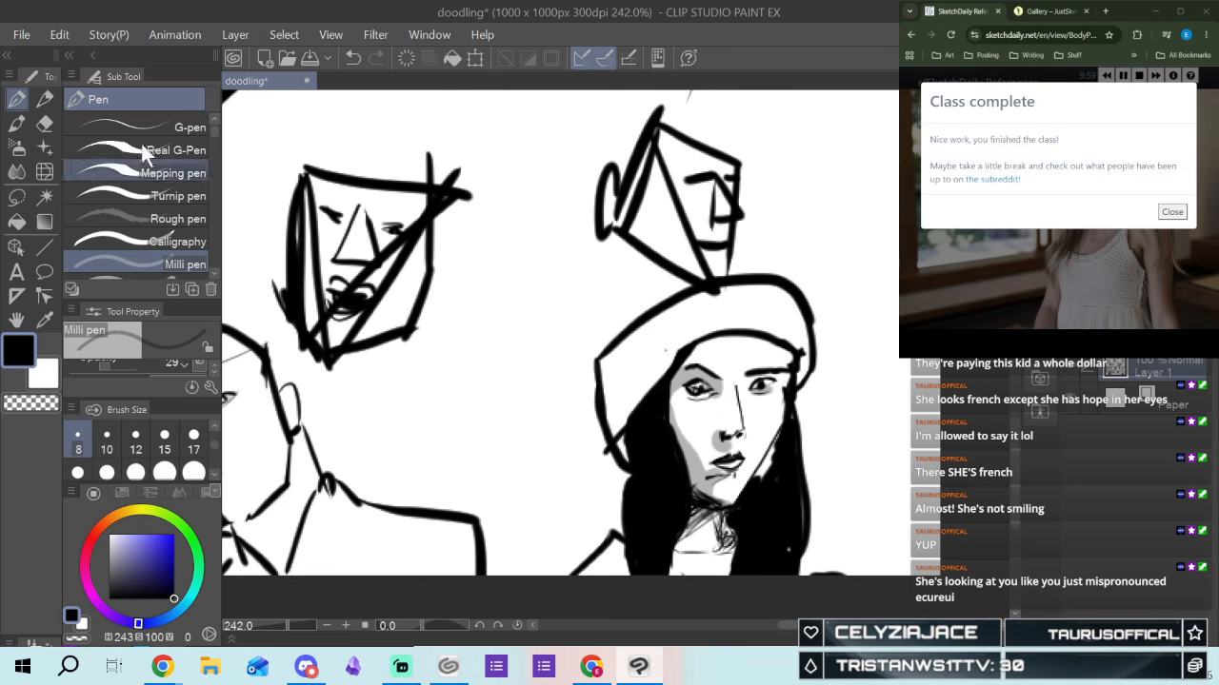
Dismiss the class-complete notice in SketchDaily, pause the new reference and stop the timed session
{"action": "left_click", "coordinate": [1172, 211]}
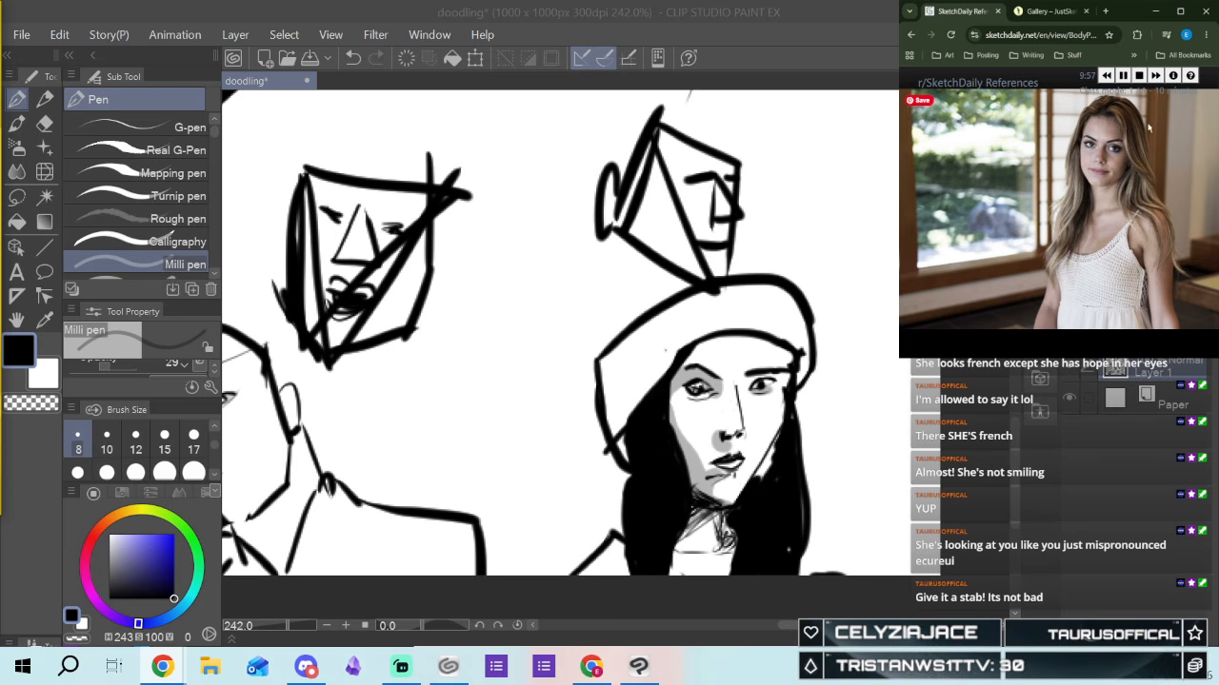
{"action": "left_click", "coordinate": [1123, 74]}
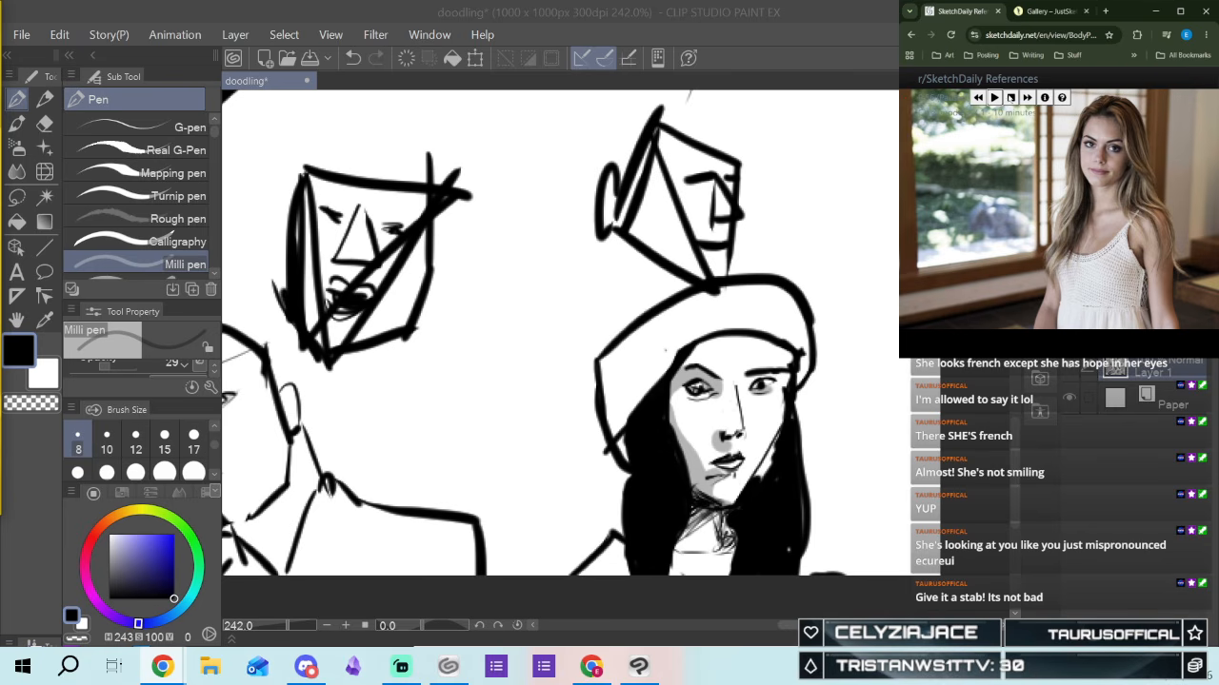
{"action": "left_click", "coordinate": [1010, 97]}
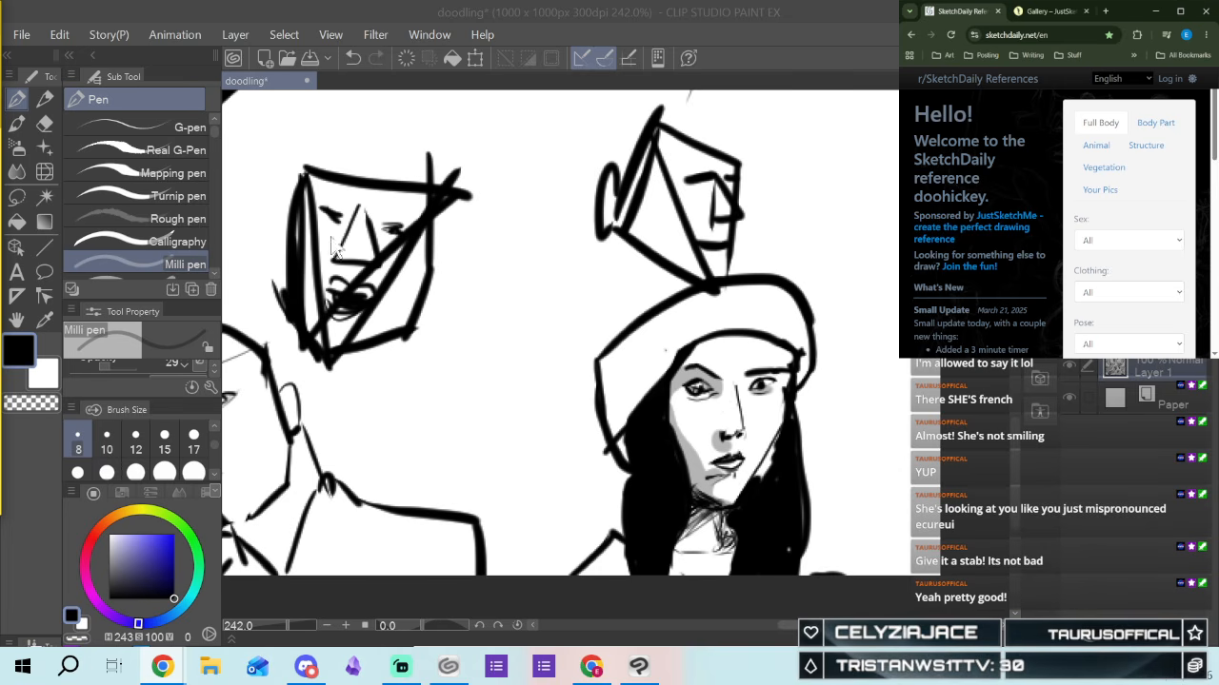
Zoom out to 66.6% and examine the whole page of head sketches
{"action": "scroll", "coordinate": [692, 237], "scroll_direction": "down", "scroll_amount": 7}
{"action": "scroll", "coordinate": [433, 188], "scroll_direction": "up", "scroll_amount": 2}
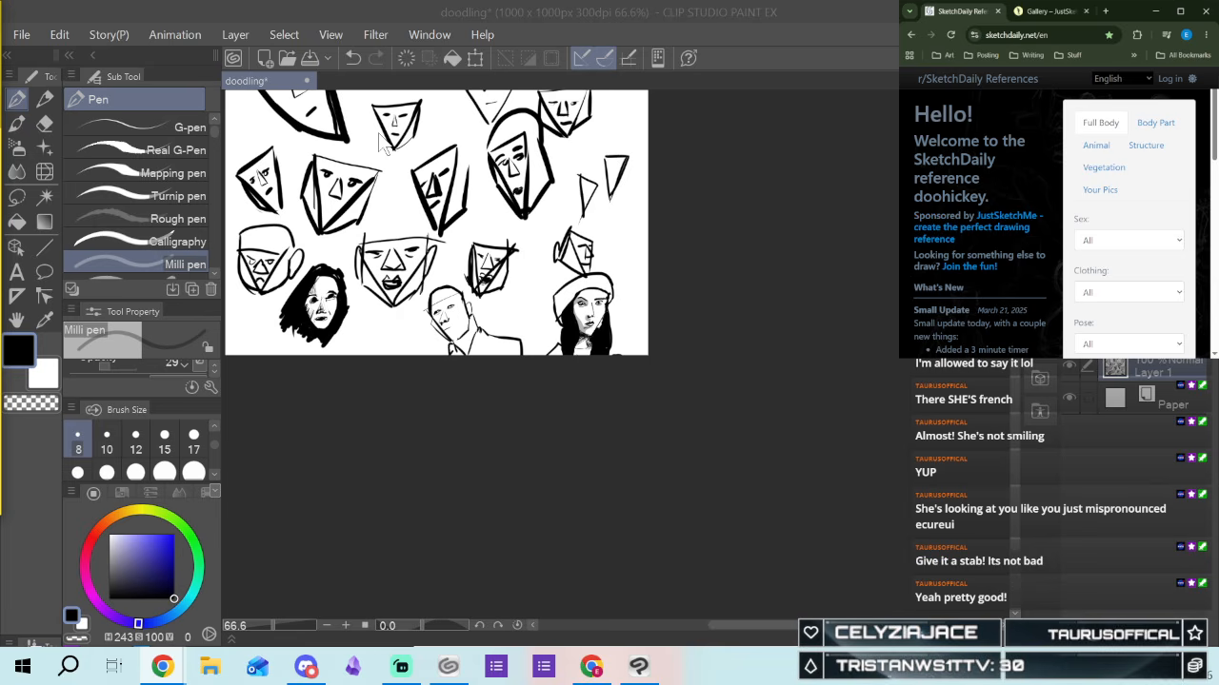
{"action": "left_click_drag", "start_coordinate": [1016, 512], "coordinate": [1017, 389]}
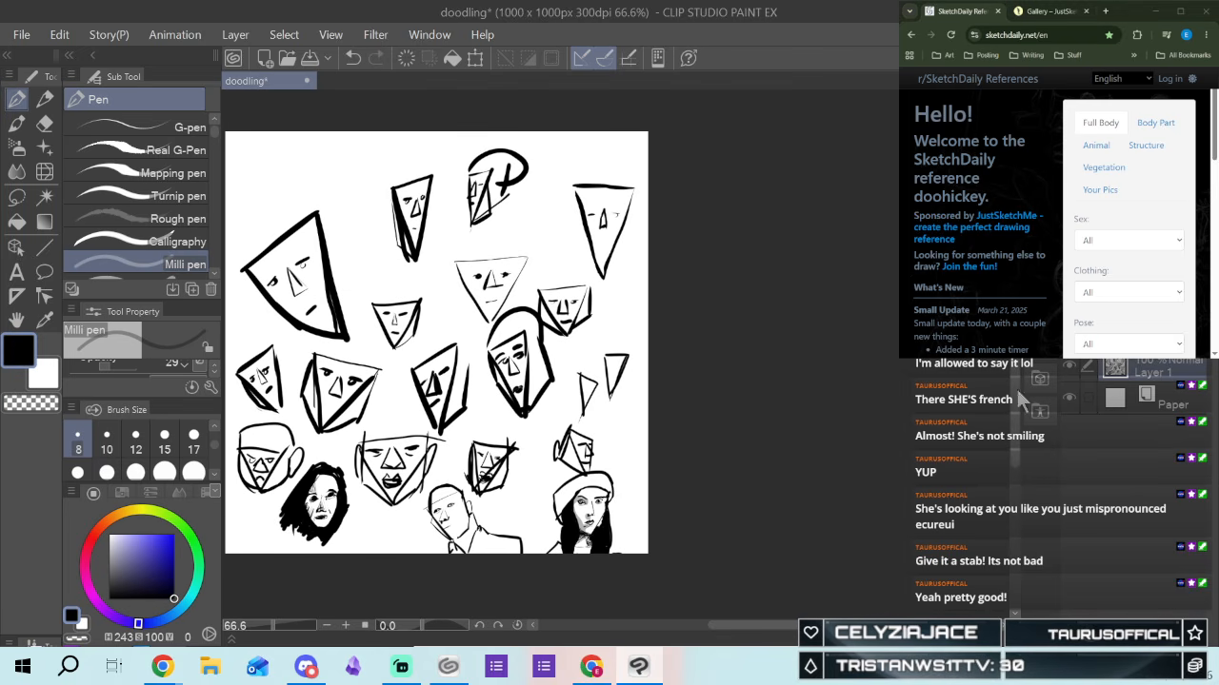
Try a translucent grey curve beside the beanie portrait and undo it
{"action": "left_click_drag", "start_coordinate": [857, 625], "coordinate": [829, 626]}
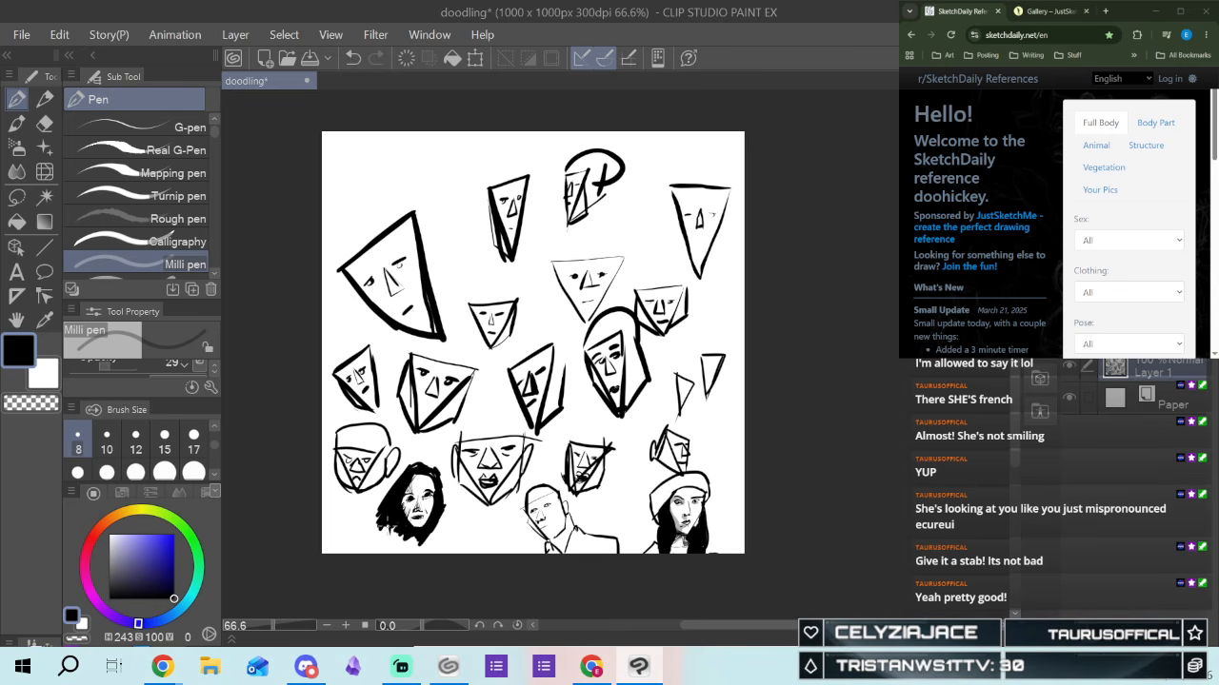
{"action": "left_click_drag", "start_coordinate": [733, 492], "coordinate": [716, 525]}
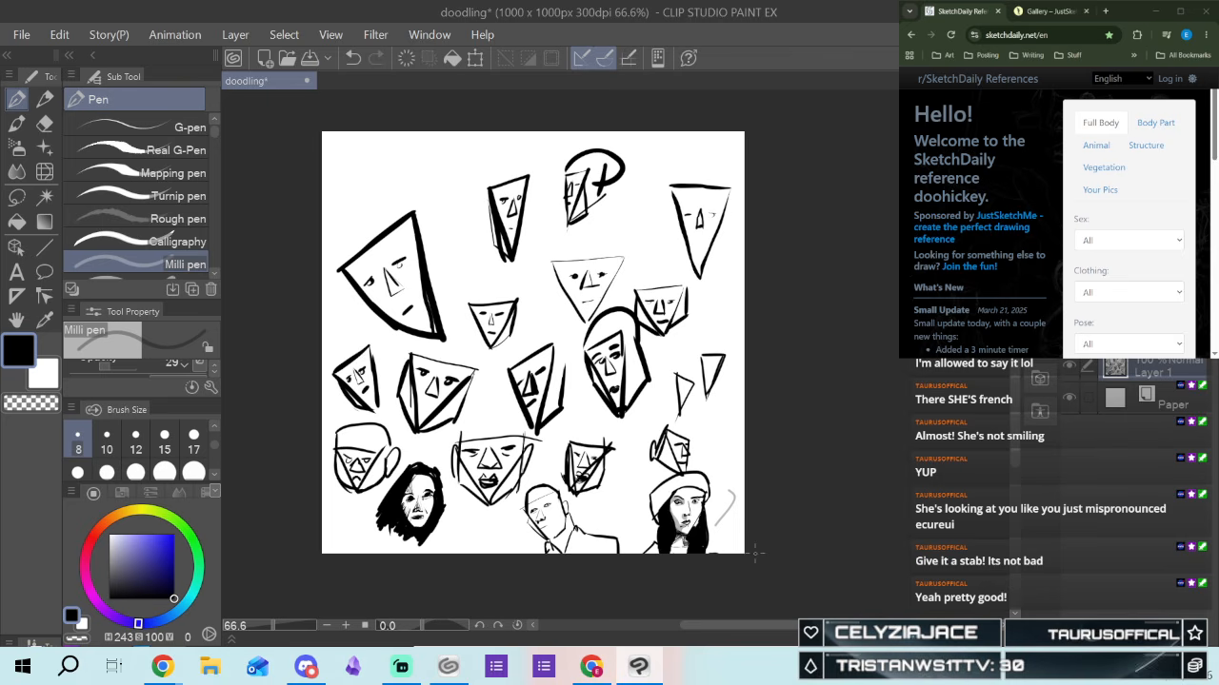
{"action": "left_click", "coordinate": [350, 57]}
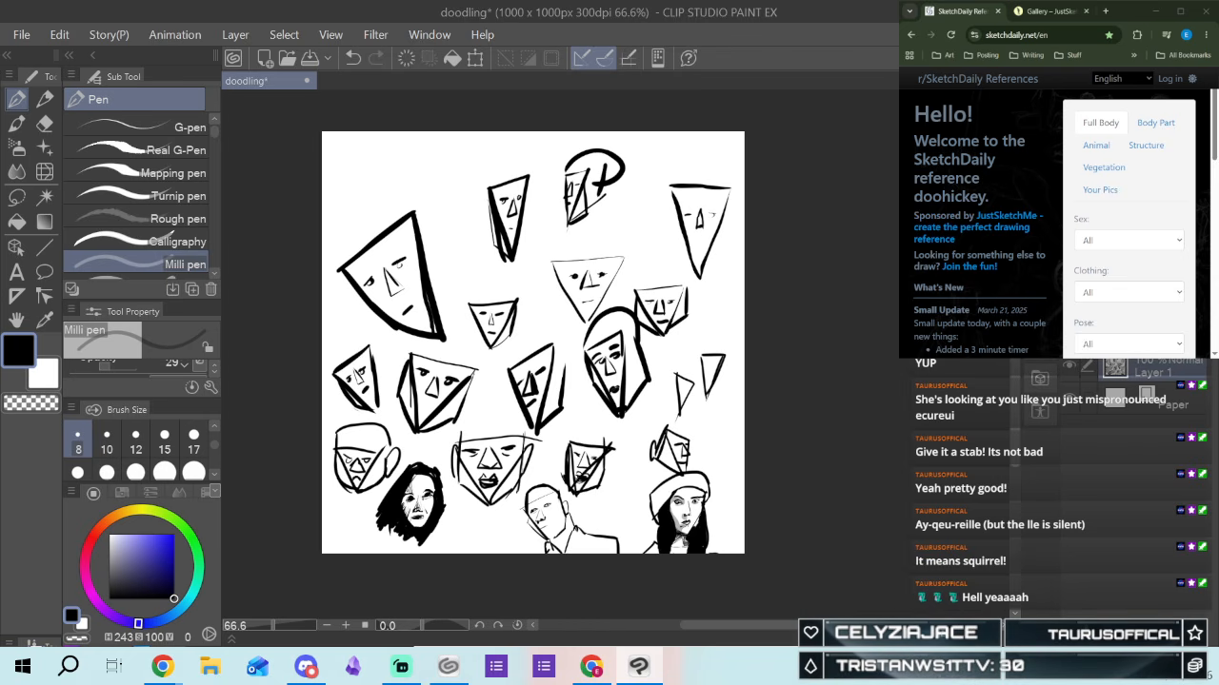
Add two layers above the head sketches, fill Layer 2 with white to cover them, and return to the pen with black
{"action": "scroll", "coordinate": [1131, 388], "scroll_direction": "up", "scroll_amount": 2}
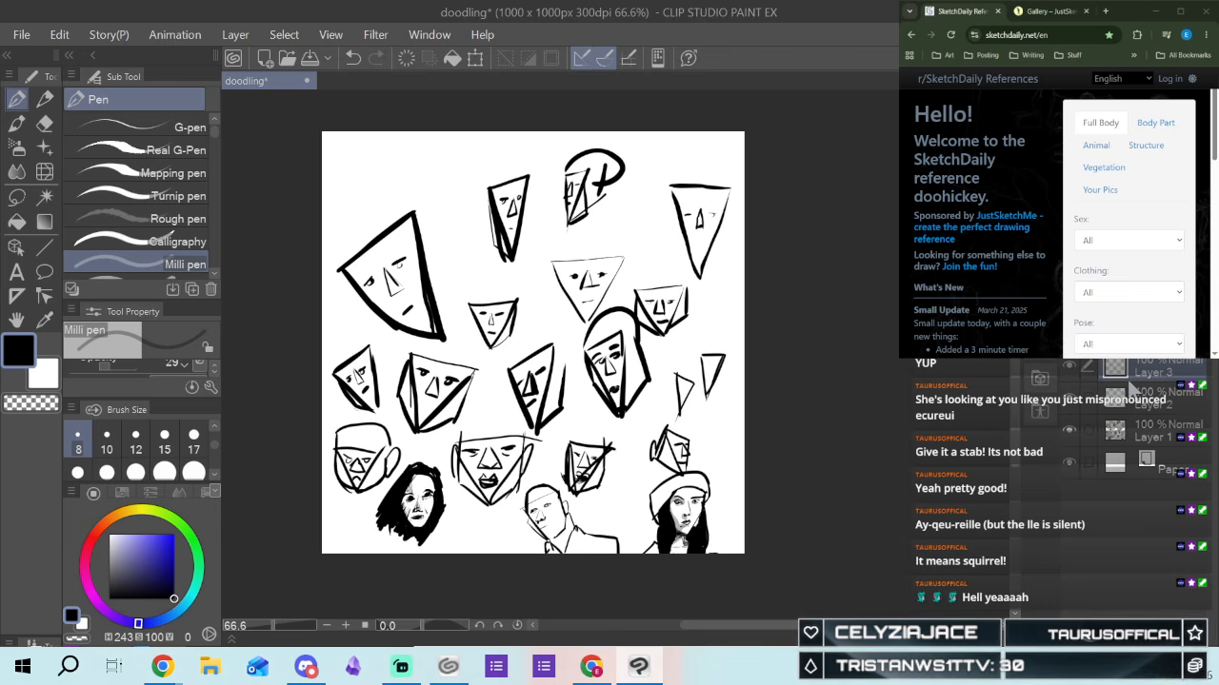
{"action": "left_click", "coordinate": [1157, 398]}
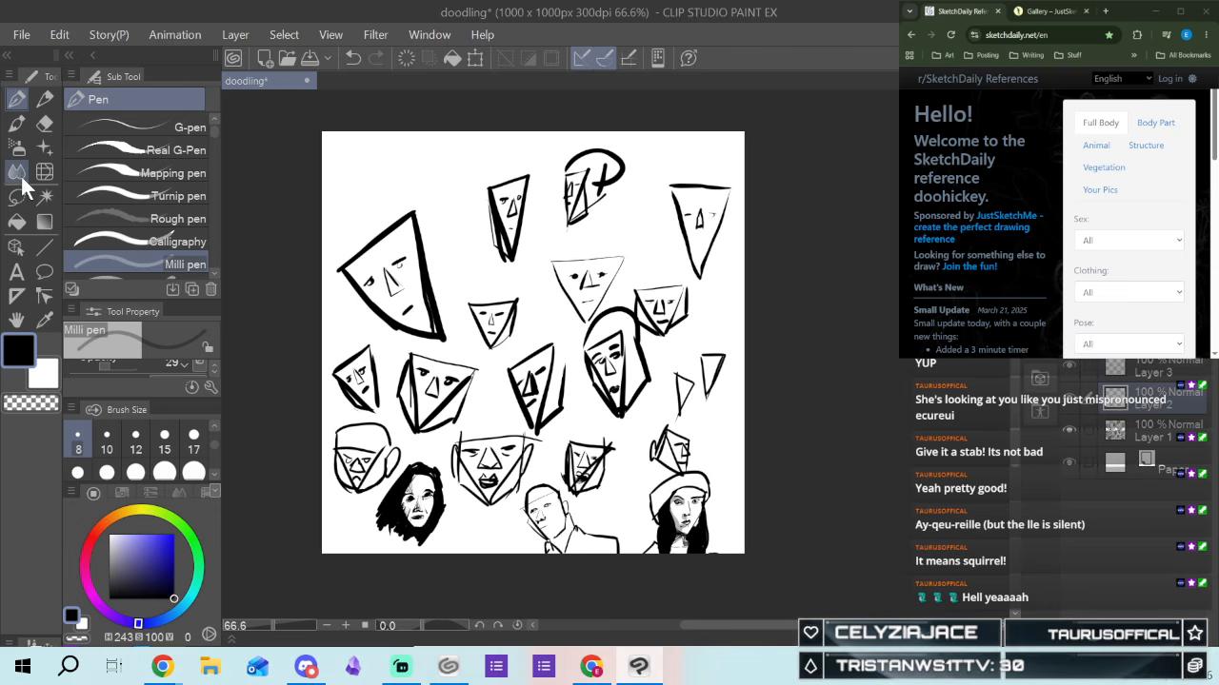
{"action": "left_click", "coordinate": [17, 221]}
{"action": "left_click", "coordinate": [43, 373]}
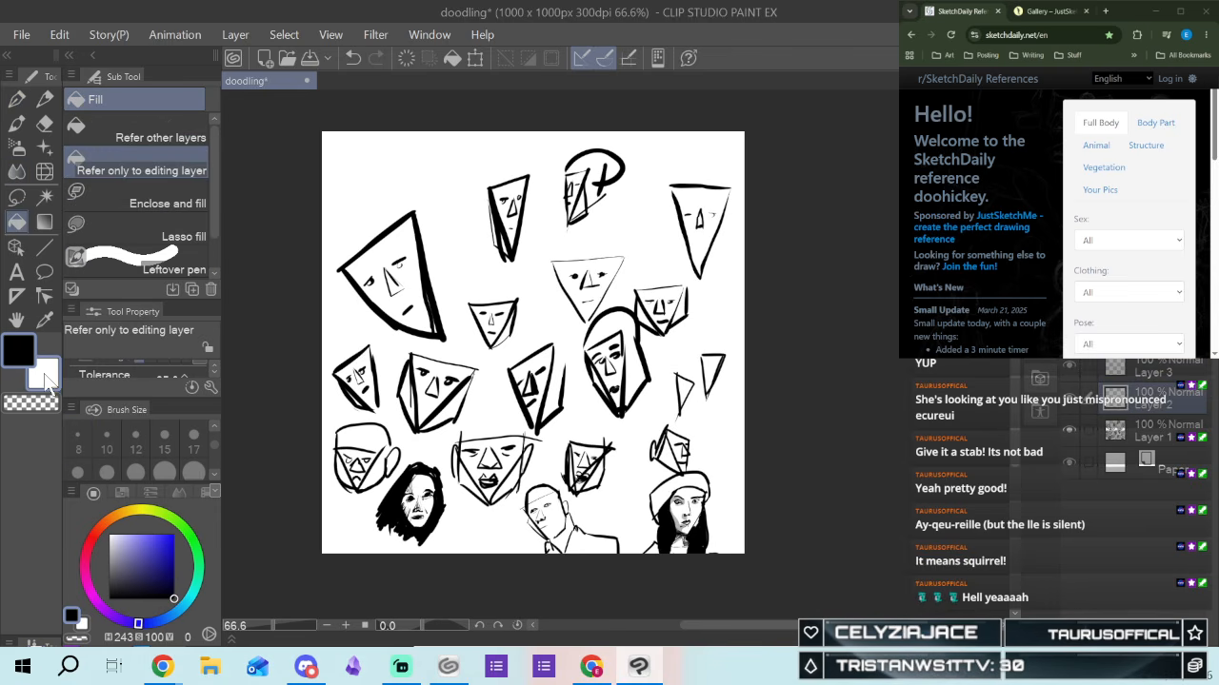
{"action": "left_click", "coordinate": [408, 300]}
{"action": "left_click", "coordinate": [27, 348]}
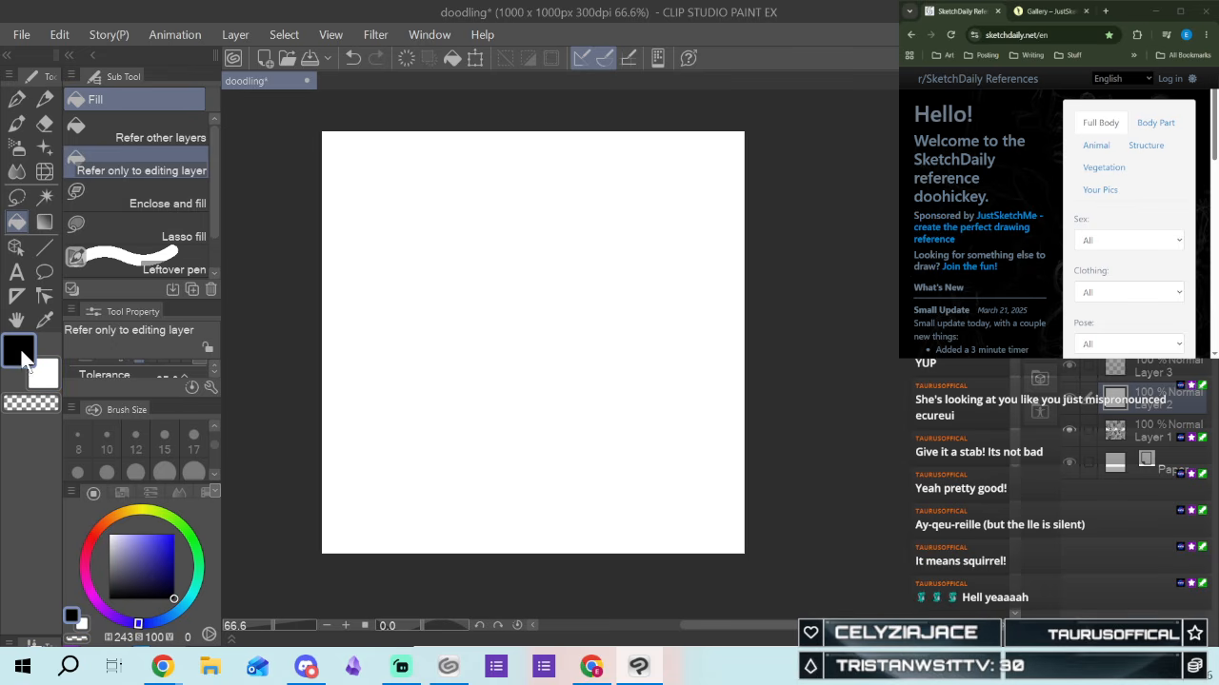
{"action": "left_click", "coordinate": [26, 100]}
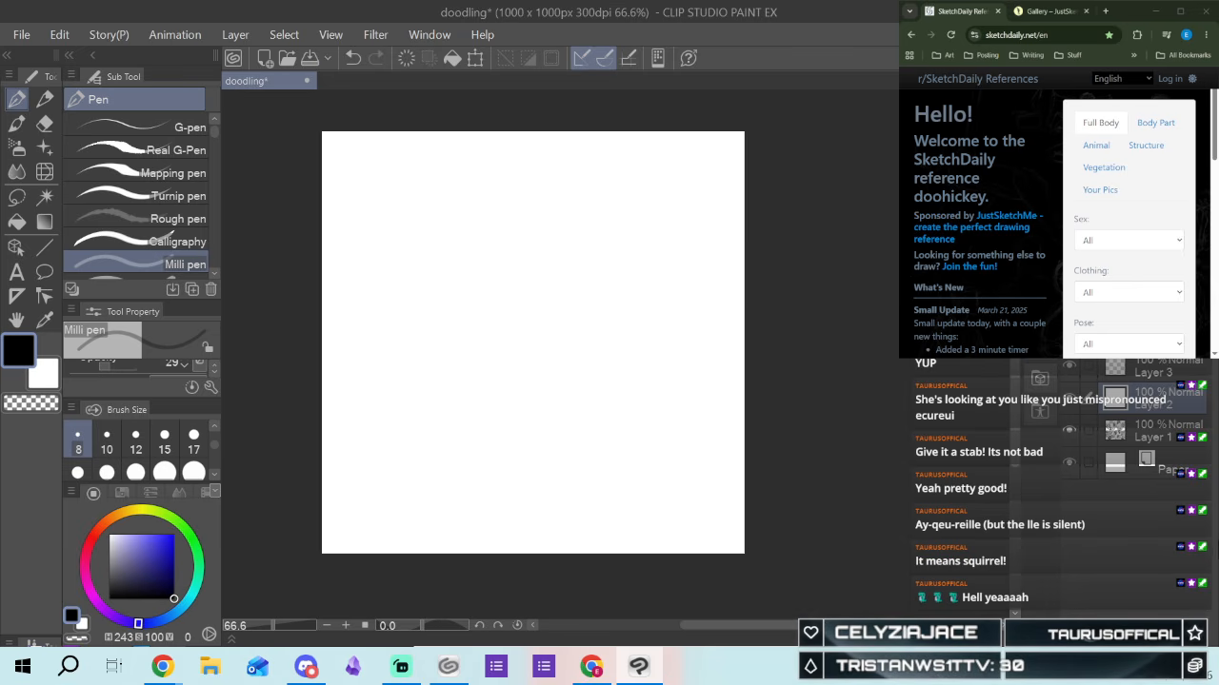
Set SketchDaily to Body Part references of Heads in 30-minute class mode and start the session
{"action": "left_click", "coordinate": [1155, 123]}
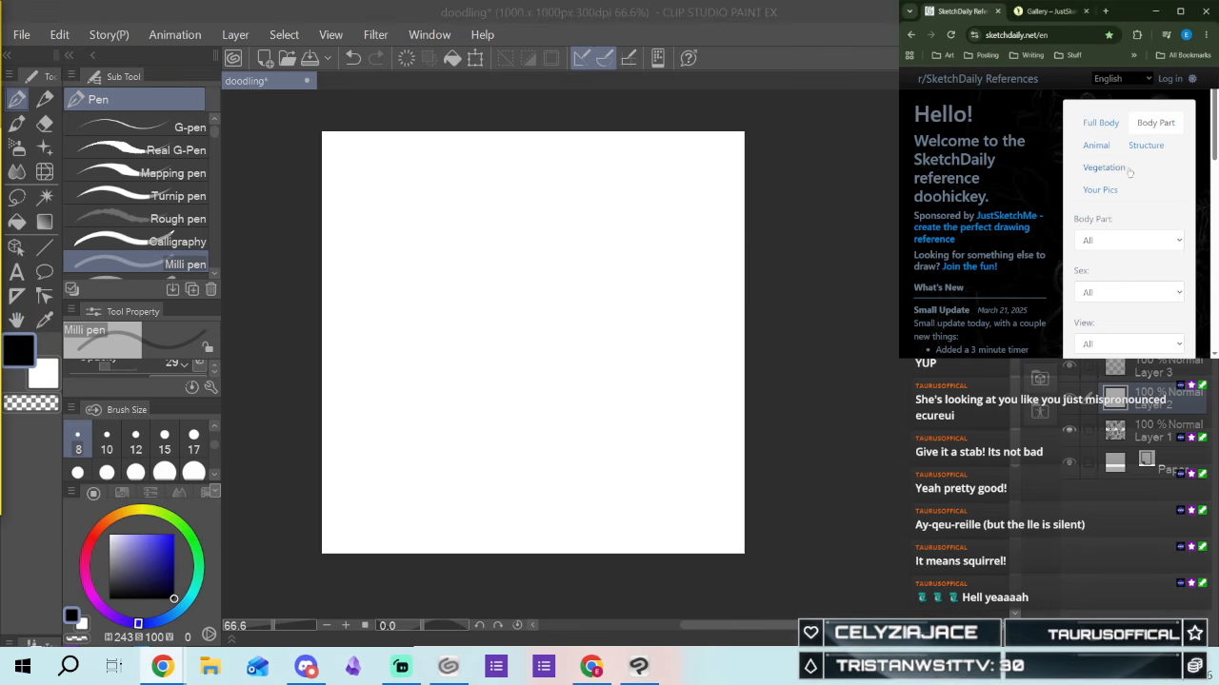
{"action": "left_click", "coordinate": [1110, 243]}
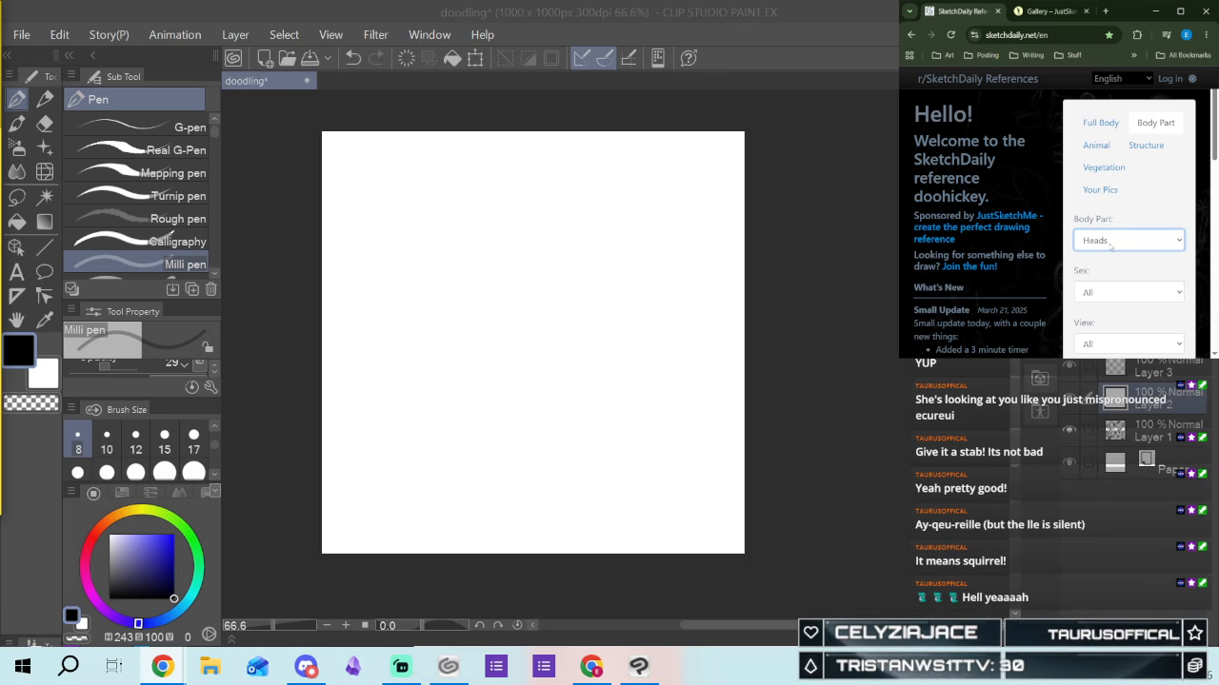
{"action": "scroll", "coordinate": [1108, 247], "scroll_direction": "down", "scroll_amount": 1}
{"action": "scroll", "coordinate": [1105, 243], "scroll_direction": "down", "scroll_amount": 1}
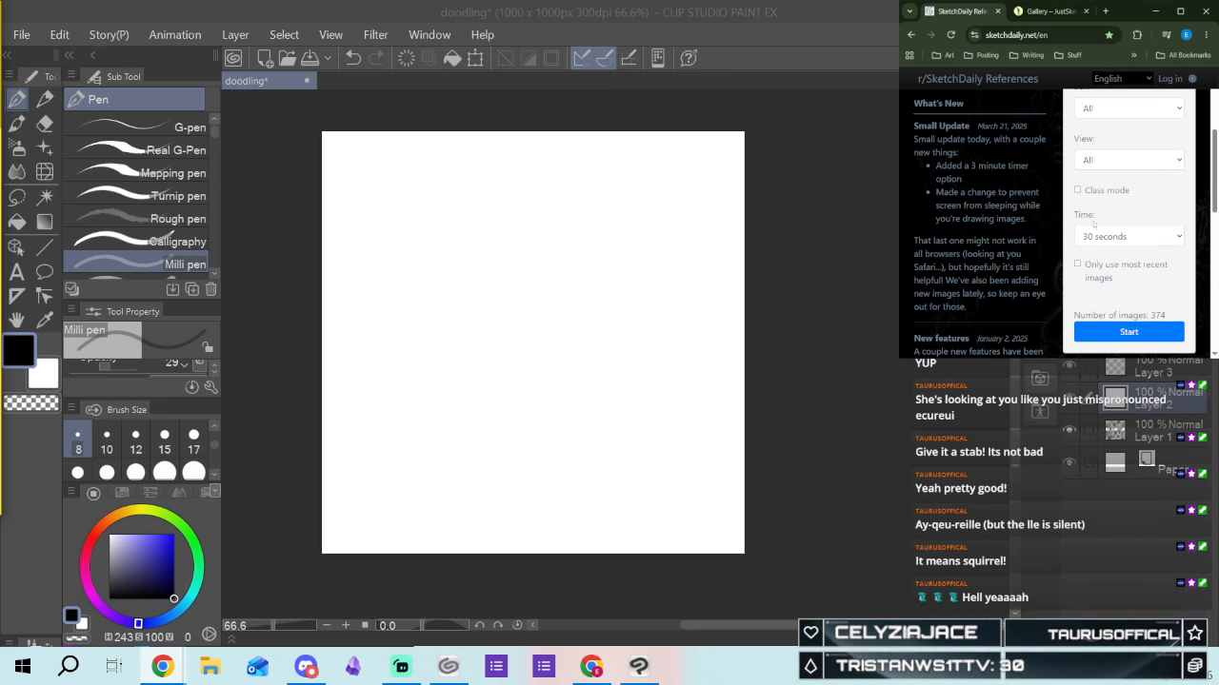
{"action": "left_click", "coordinate": [1077, 191]}
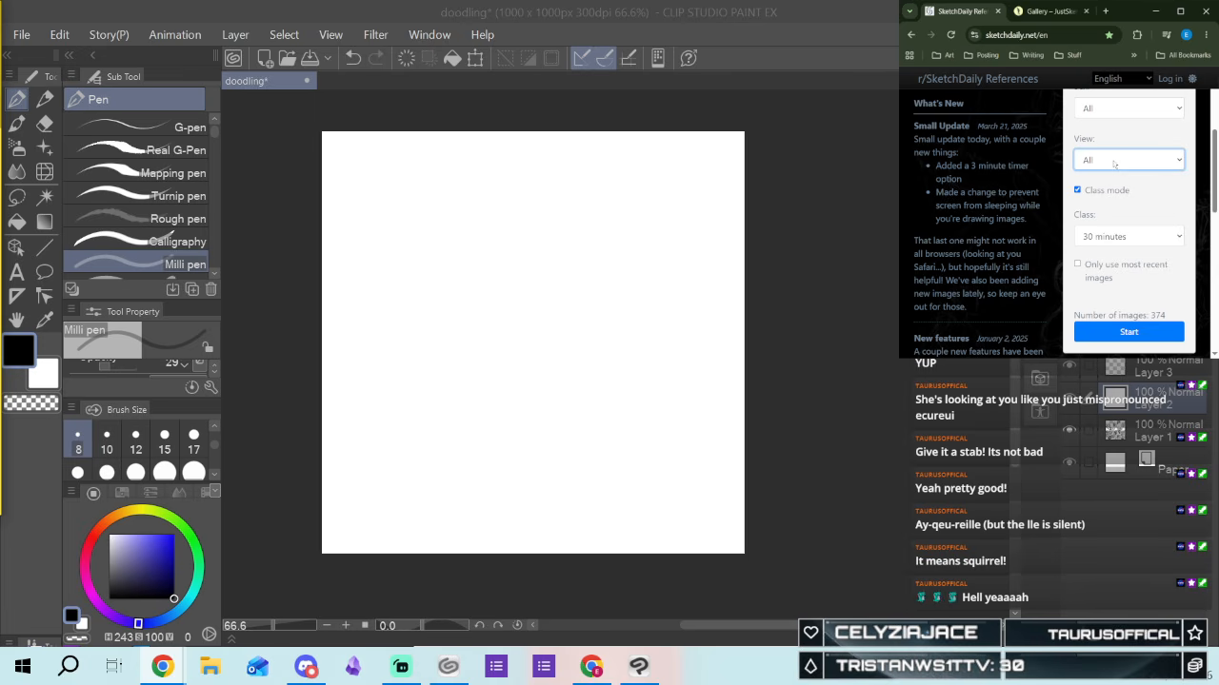
{"action": "left_click", "coordinate": [1100, 238]}
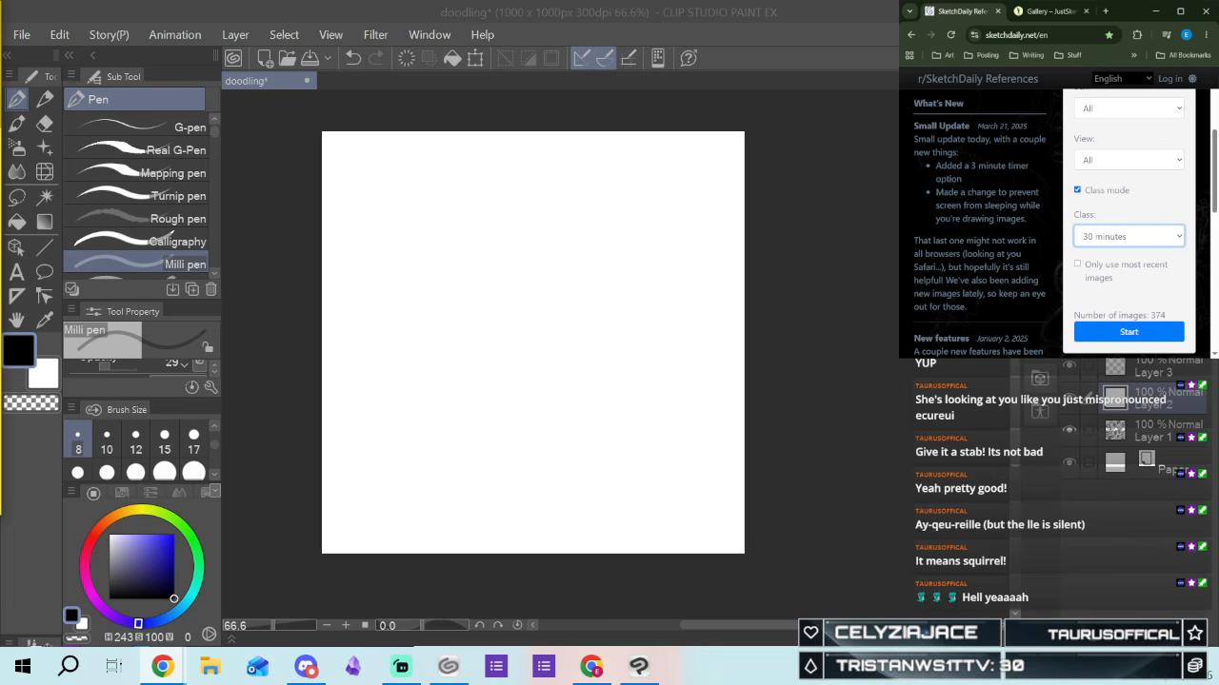
{"action": "scroll", "coordinate": [325, 141], "scroll_direction": "up", "scroll_amount": 6}
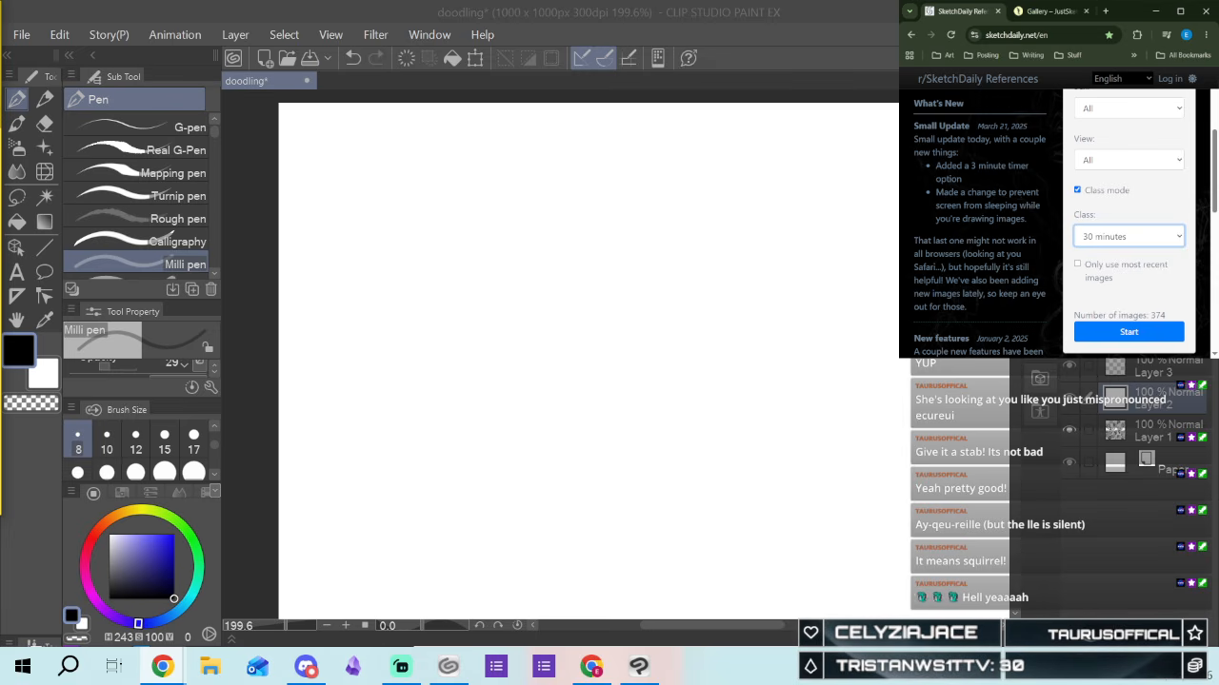
{"action": "left_click", "coordinate": [571, 343]}
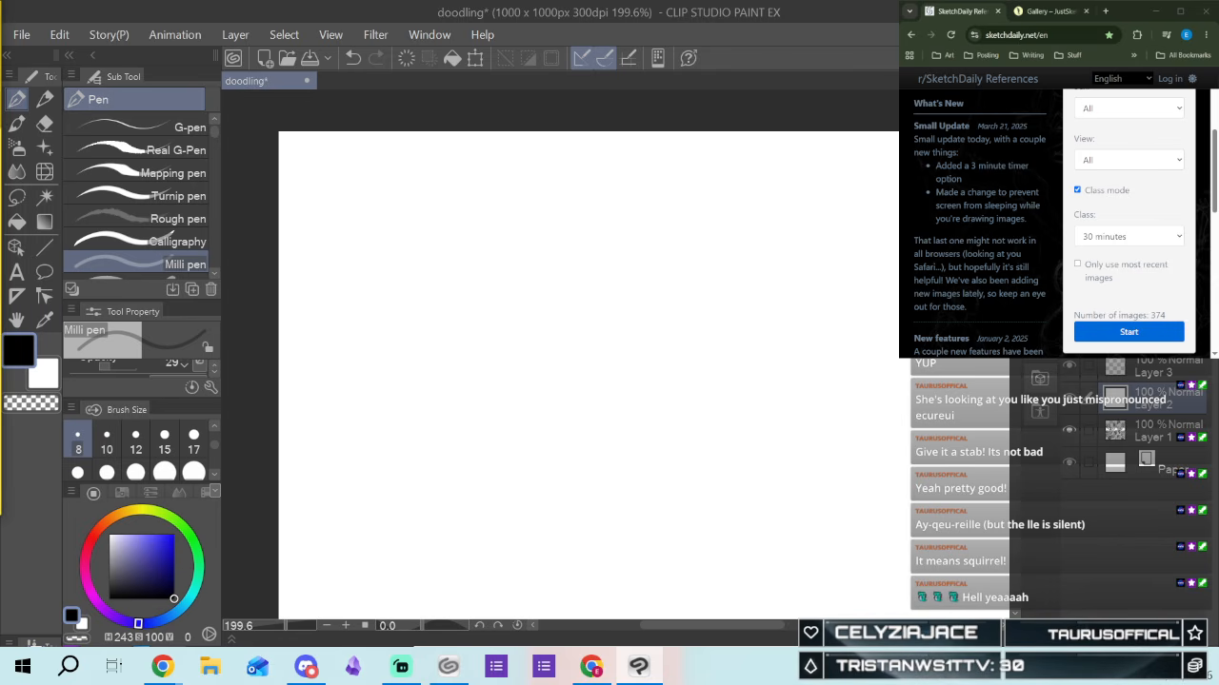
{"action": "left_click", "coordinate": [1128, 331]}
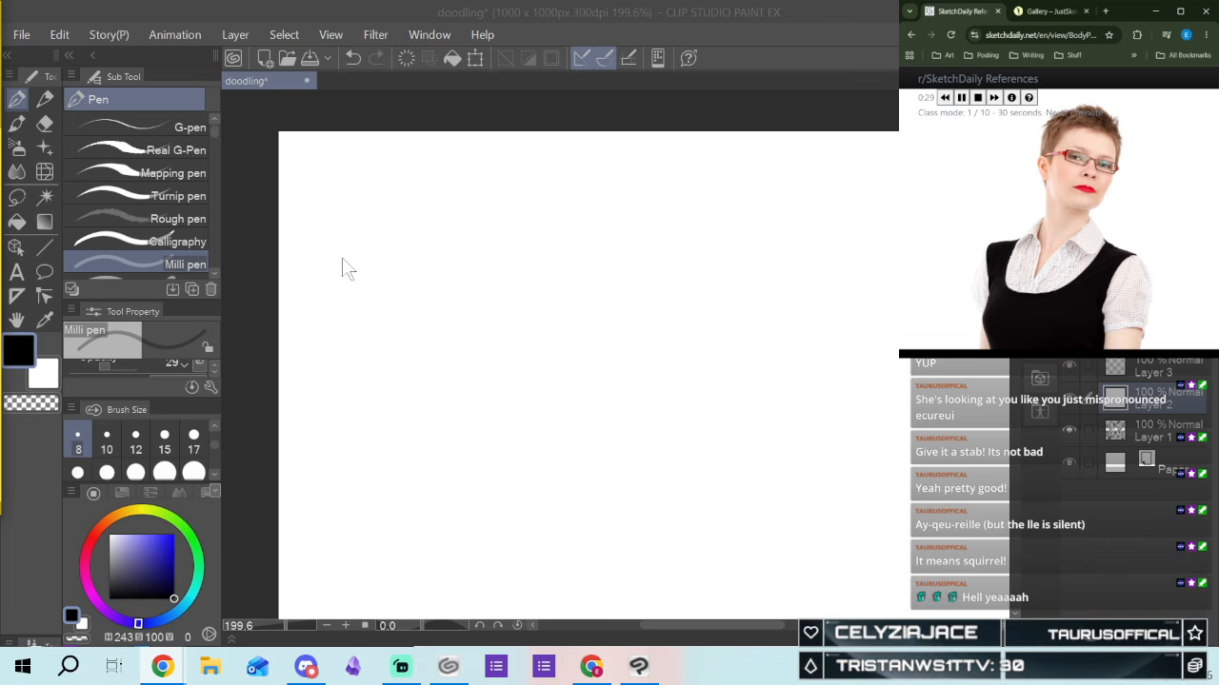
Sketch the woman in glasses in the page's upper-left corner as an inverted triangle with brows, nose and mouth, switching to the Turnip pen
{"action": "left_click", "coordinate": [313, 185]}
{"action": "mouse_move", "coordinate": [314, 185]}
{"action": "left_mouse_down"}
{"action": "mouse_move", "coordinate": [338, 259]}
{"action": "mouse_move", "coordinate": [370, 193]}
{"action": "left_mouse_up"}
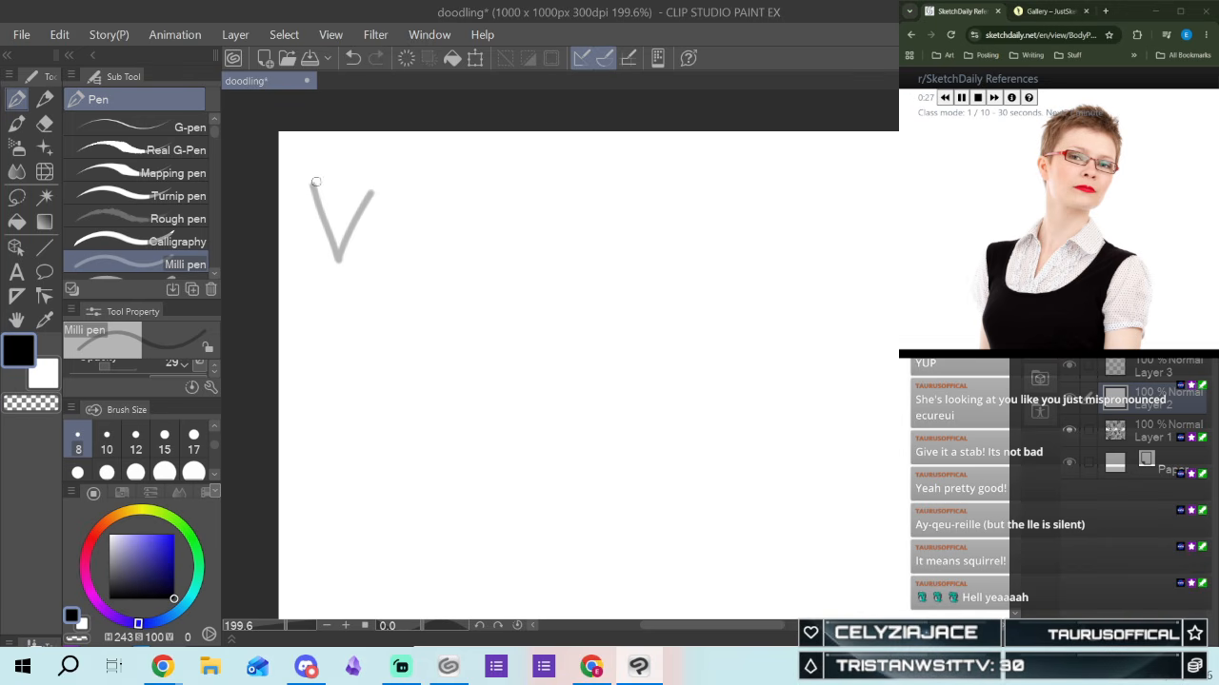
{"action": "left_click", "coordinate": [146, 198]}
{"action": "mouse_move", "coordinate": [309, 178]}
{"action": "left_mouse_down"}
{"action": "mouse_move", "coordinate": [332, 244]}
{"action": "mouse_move", "coordinate": [388, 172]}
{"action": "left_mouse_up"}
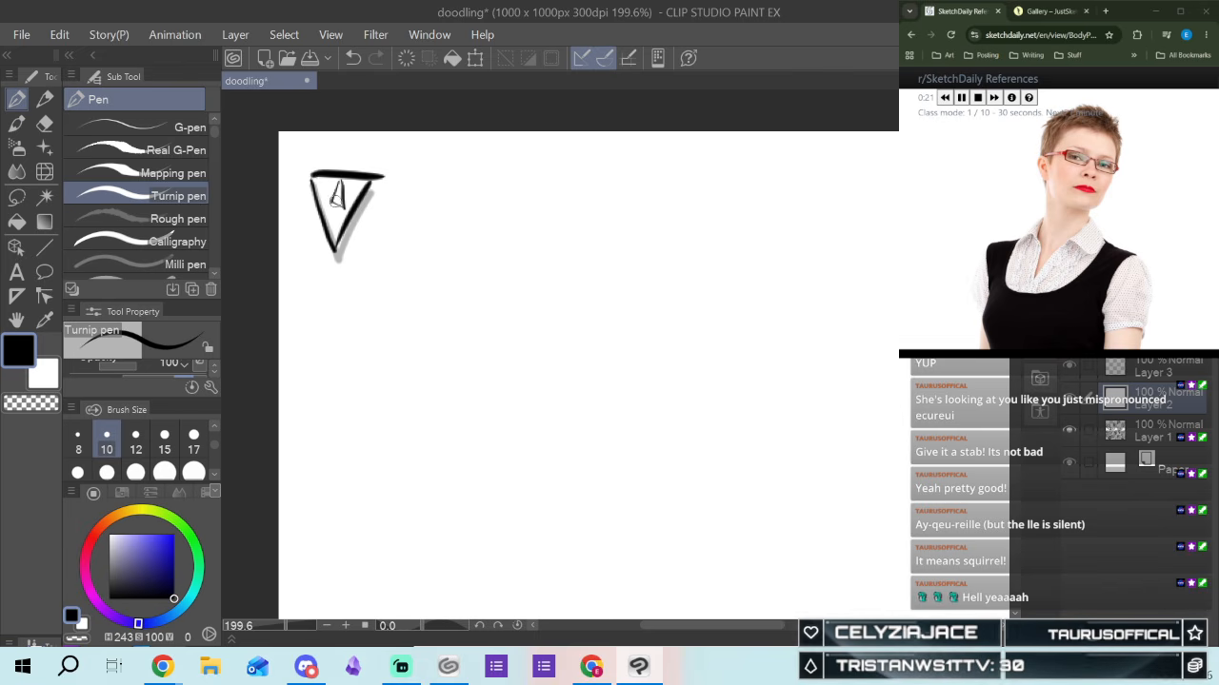
{"action": "left_click_drag", "start_coordinate": [319, 185], "coordinate": [370, 188]}
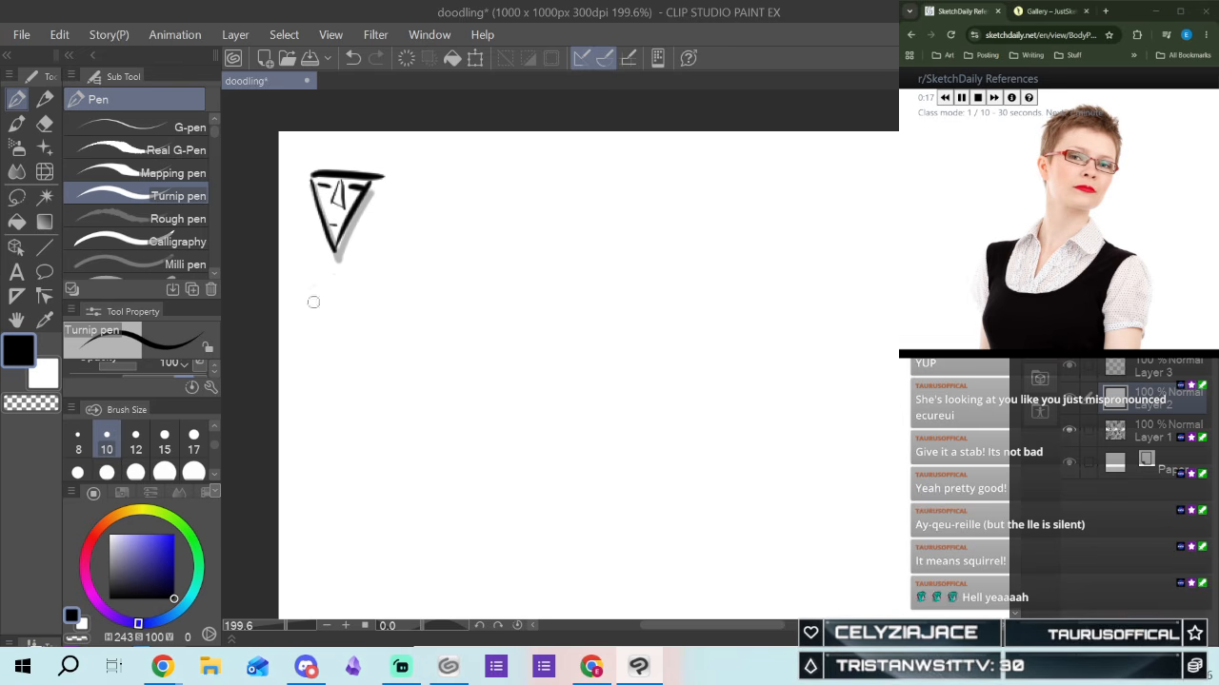
Add the angular jaw, side of the face, ear and crown of the head around the first triangular face
{"action": "left_click_drag", "start_coordinate": [304, 232], "coordinate": [337, 259]}
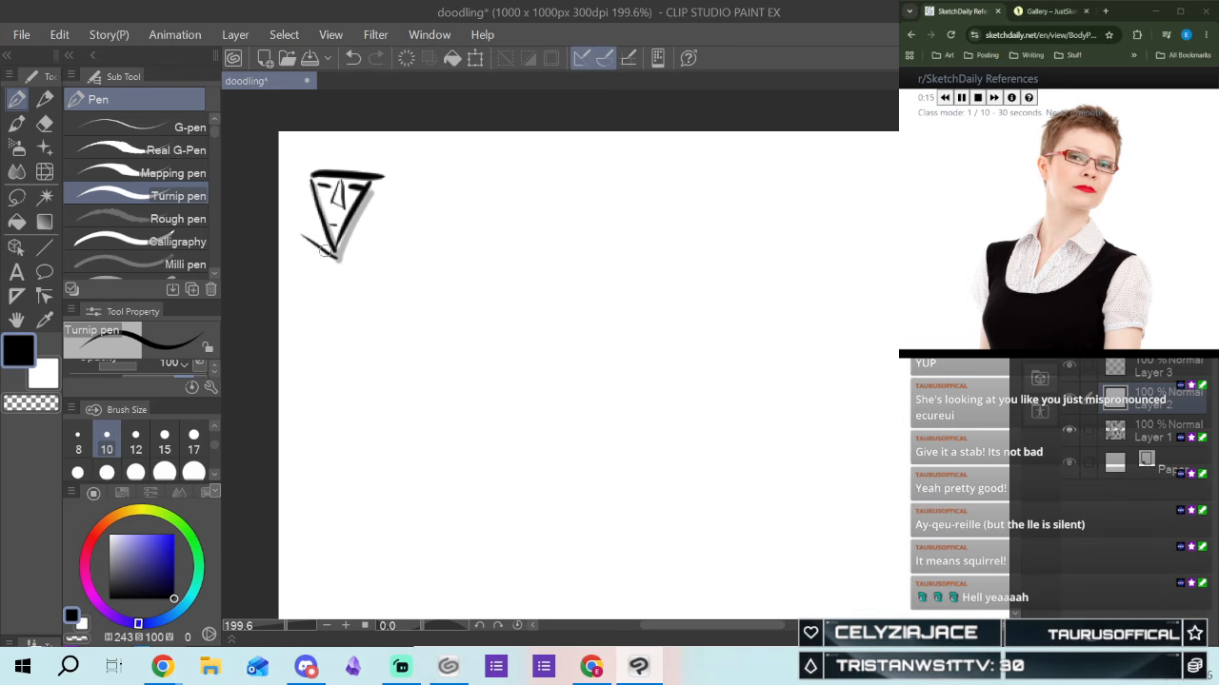
{"action": "left_click_drag", "start_coordinate": [303, 197], "coordinate": [302, 244]}
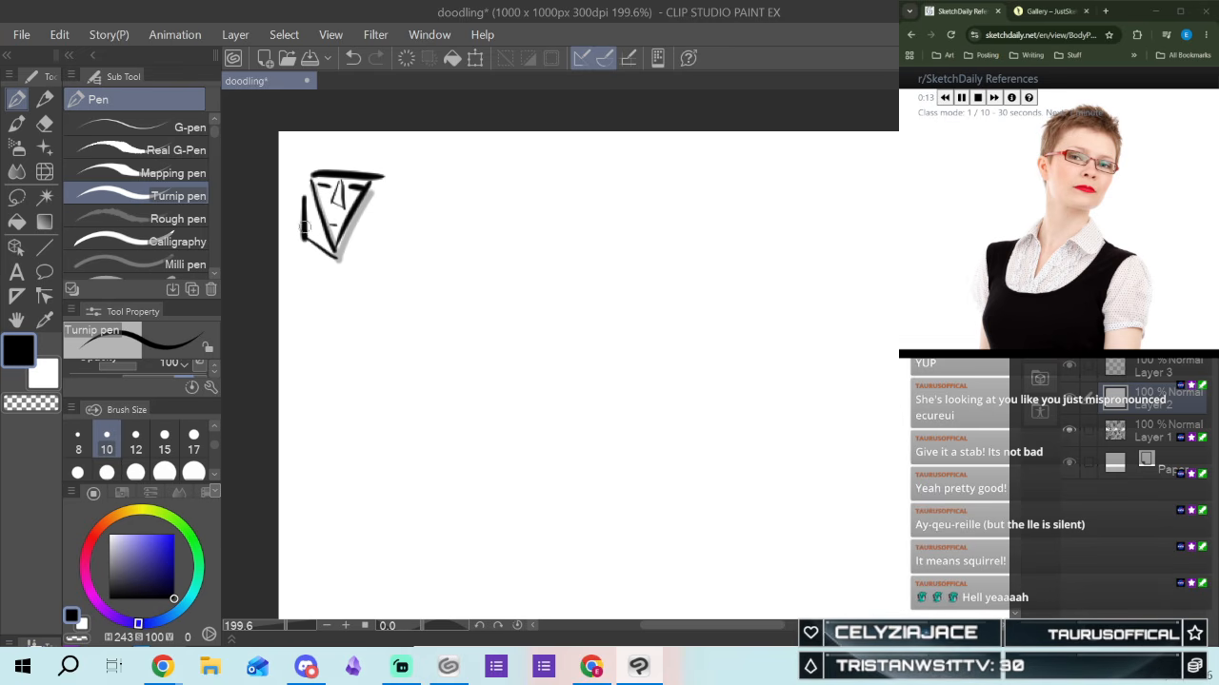
{"action": "left_click_drag", "start_coordinate": [303, 194], "coordinate": [308, 244]}
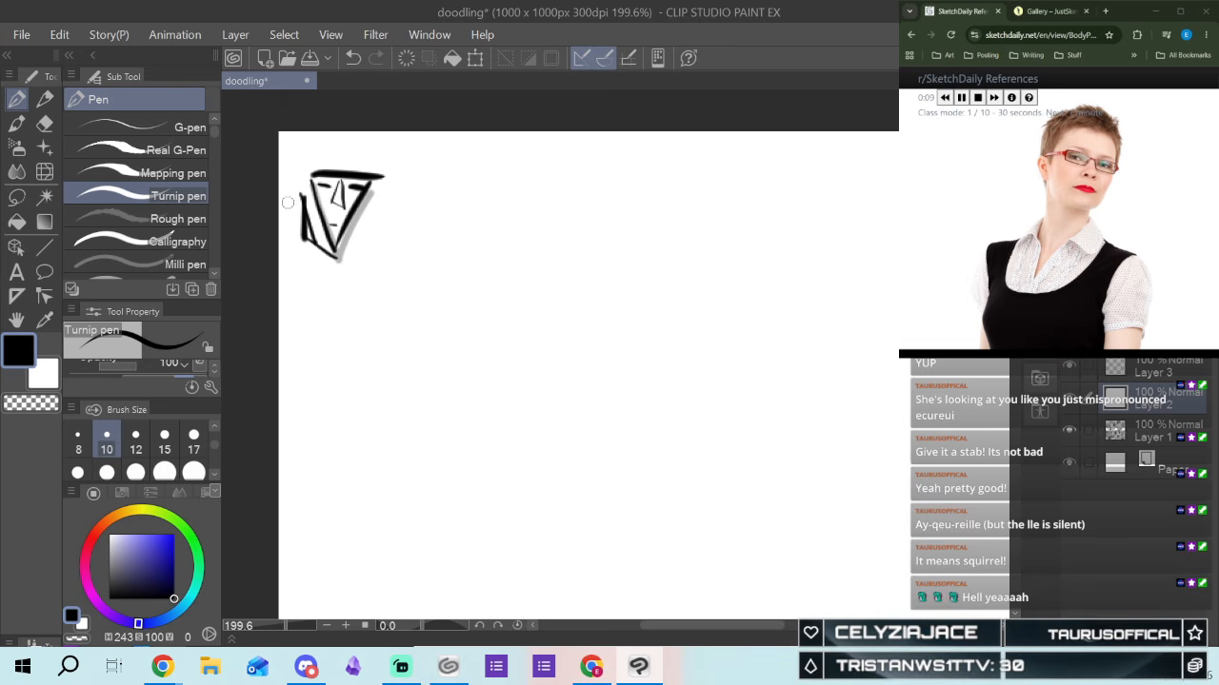
{"action": "left_click_drag", "start_coordinate": [289, 186], "coordinate": [295, 205]}
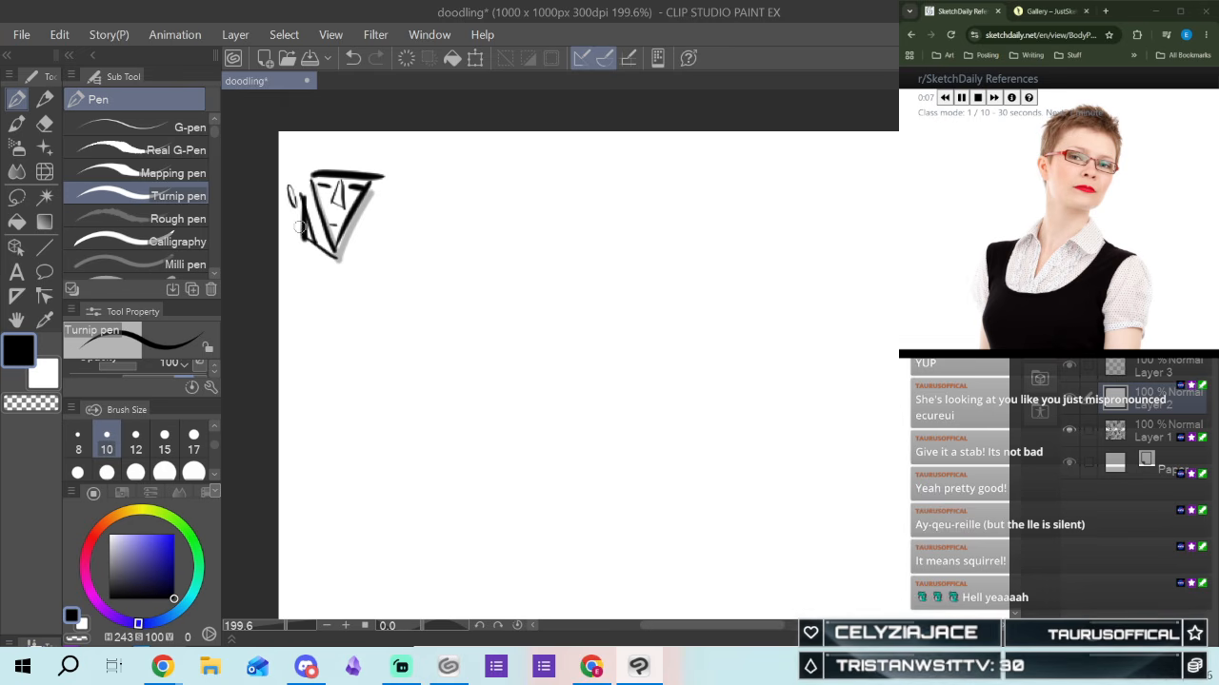
{"action": "left_click_drag", "start_coordinate": [297, 198], "coordinate": [325, 152]}
{"action": "mouse_move", "coordinate": [321, 152]}
{"action": "left_mouse_down"}
{"action": "mouse_move", "coordinate": [387, 154]}
{"action": "mouse_move", "coordinate": [338, 256]}
{"action": "left_mouse_up"}
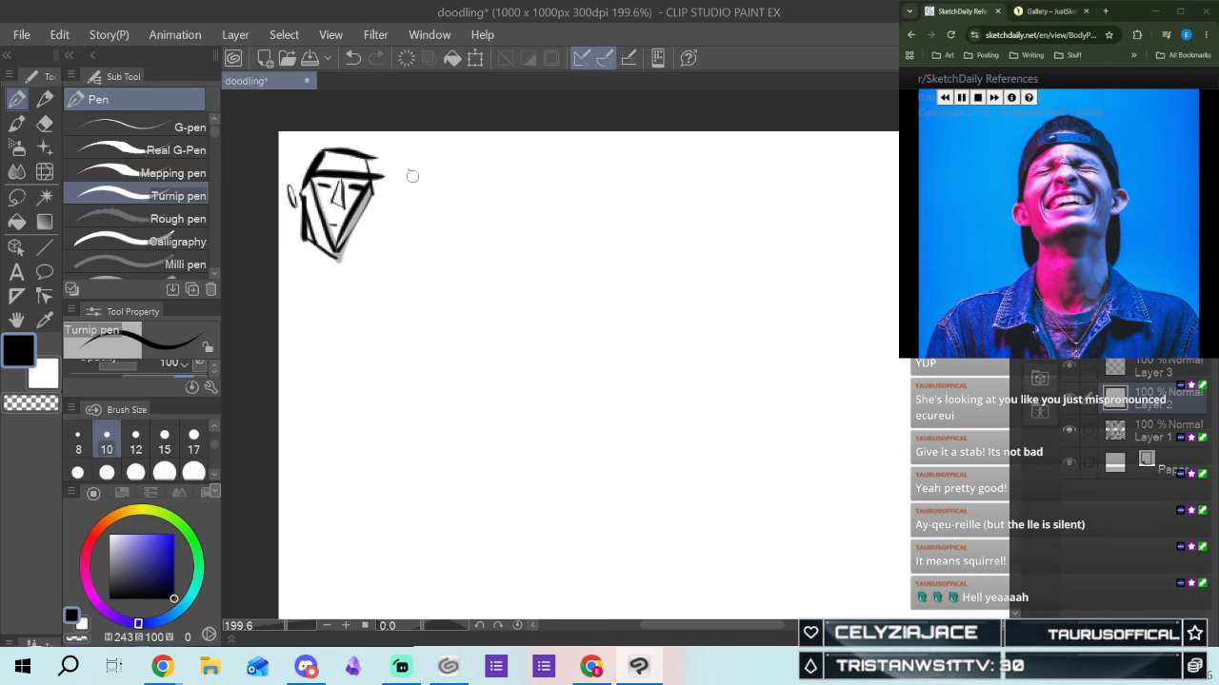
Block in the laughing man's head beside the first sketch with an inverted-triangle face and angular jaw lines on both sides
{"action": "left_click_drag", "start_coordinate": [410, 170], "coordinate": [480, 174]}
{"action": "mouse_move", "coordinate": [445, 249]}
{"action": "left_mouse_down"}
{"action": "mouse_move", "coordinate": [425, 269]}
{"action": "mouse_move", "coordinate": [478, 273]}
{"action": "left_mouse_up"}
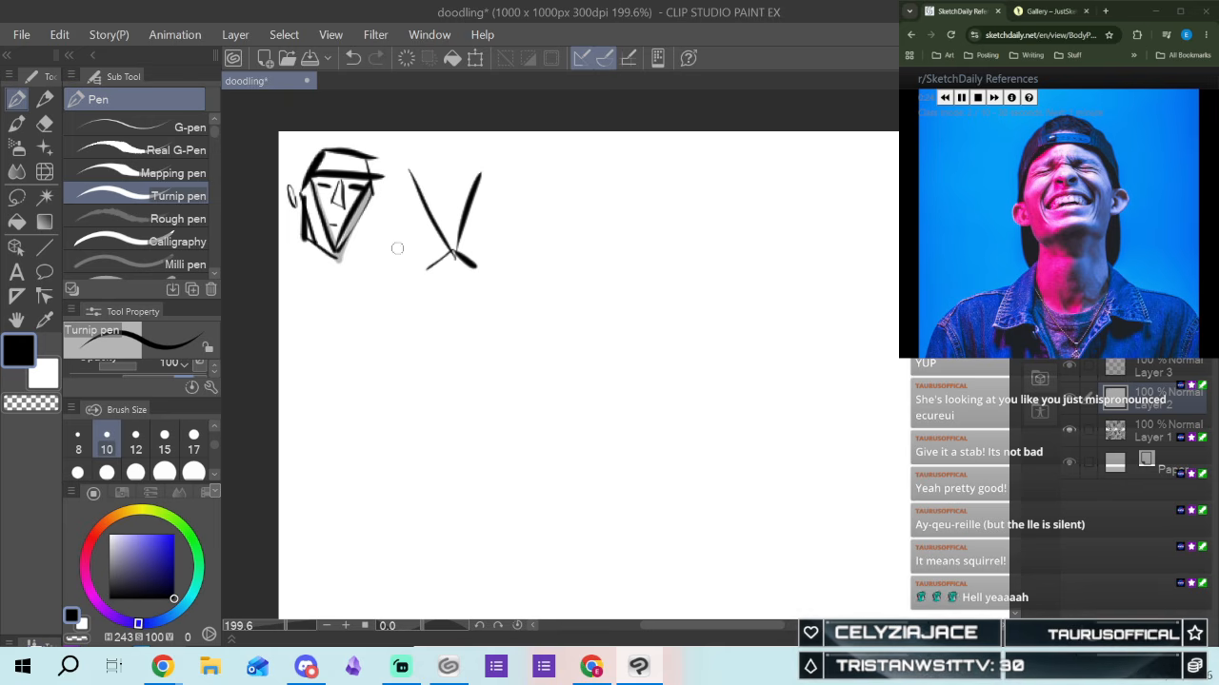
{"action": "mouse_move", "coordinate": [403, 208]}
{"action": "left_mouse_down"}
{"action": "mouse_move", "coordinate": [433, 268]}
{"action": "mouse_move", "coordinate": [497, 222]}
{"action": "left_mouse_up"}
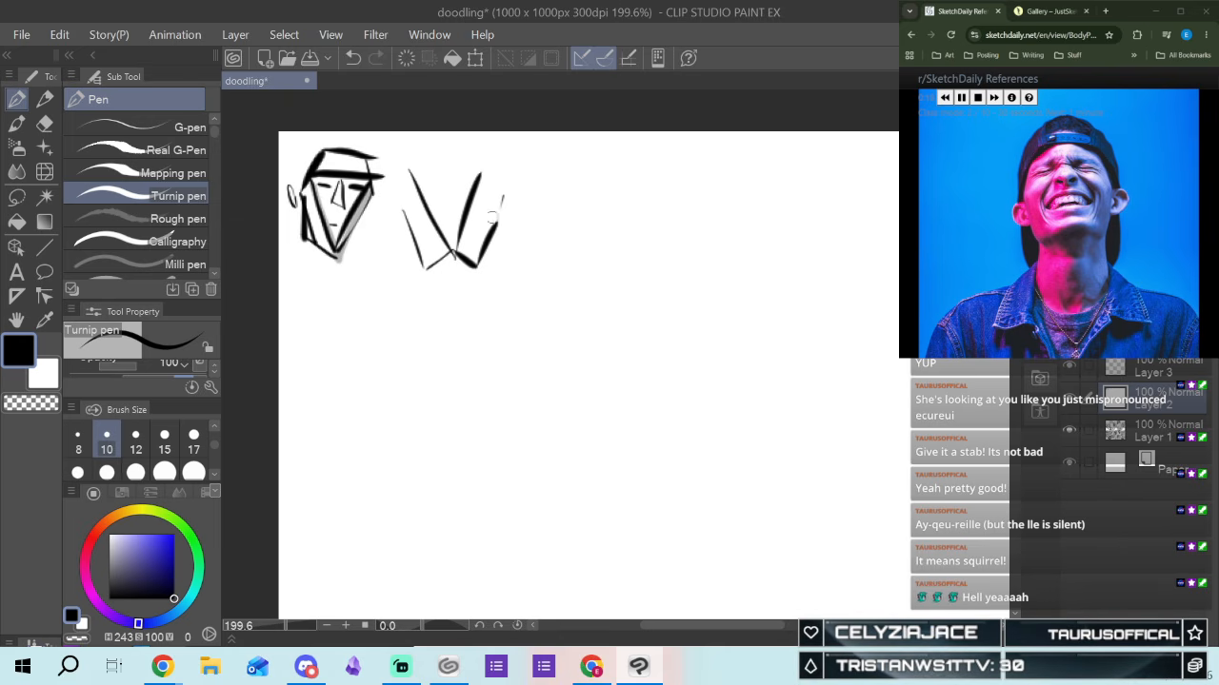
{"action": "left_click_drag", "start_coordinate": [494, 224], "coordinate": [506, 195]}
{"action": "mouse_move", "coordinate": [411, 167]}
{"action": "left_mouse_down"}
{"action": "mouse_move", "coordinate": [479, 172]}
{"action": "mouse_move", "coordinate": [481, 186]}
{"action": "left_mouse_up"}
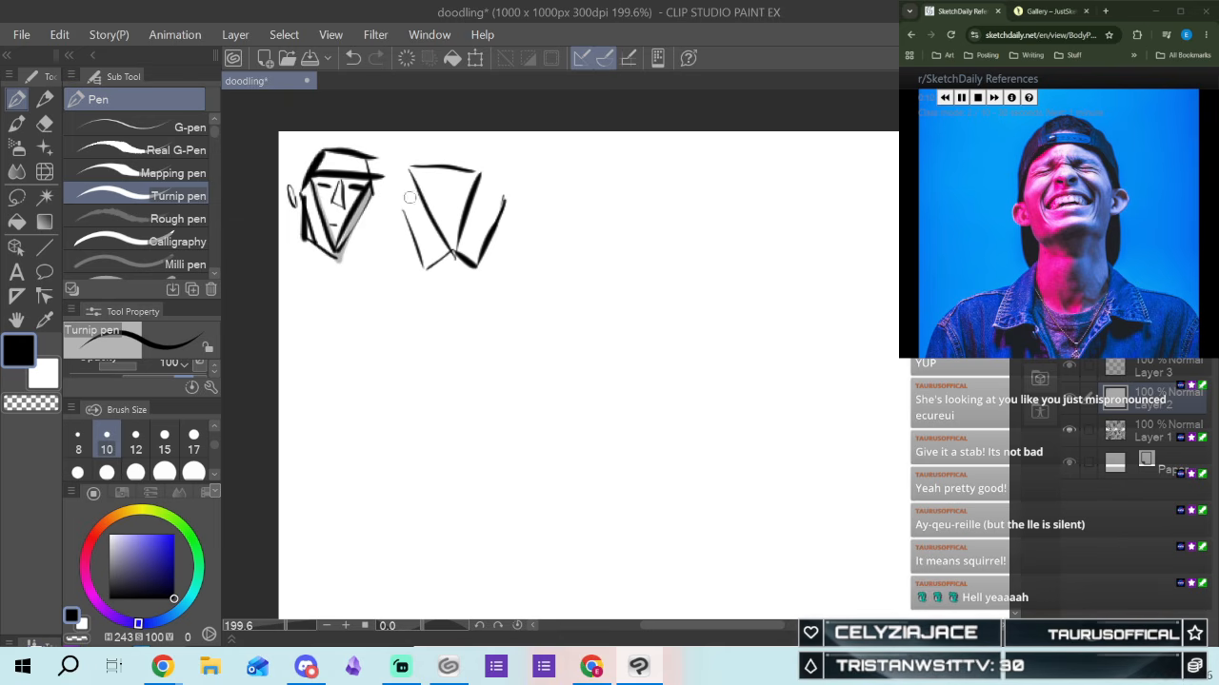
Add the eyes, triangular nose and smile to the second head and close its sides from forehead to jaw
{"action": "left_click_drag", "start_coordinate": [459, 197], "coordinate": [444, 176]}
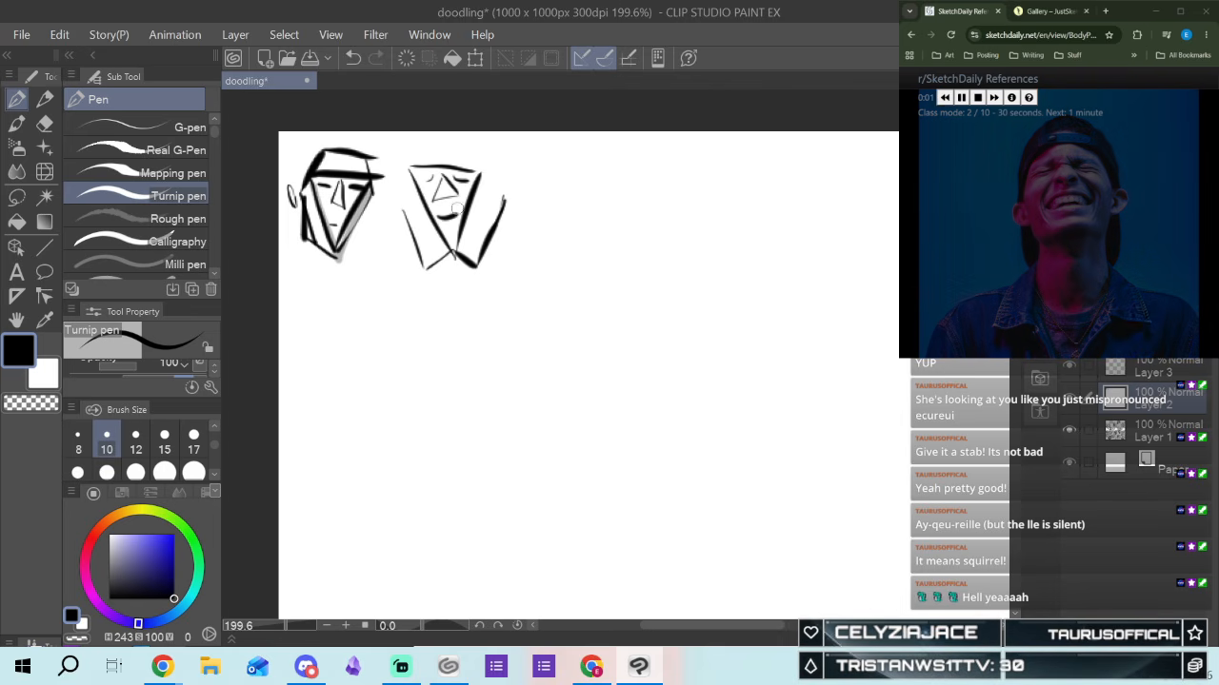
{"action": "left_click_drag", "start_coordinate": [411, 171], "coordinate": [396, 219]}
{"action": "left_click_drag", "start_coordinate": [479, 174], "coordinate": [497, 205]}
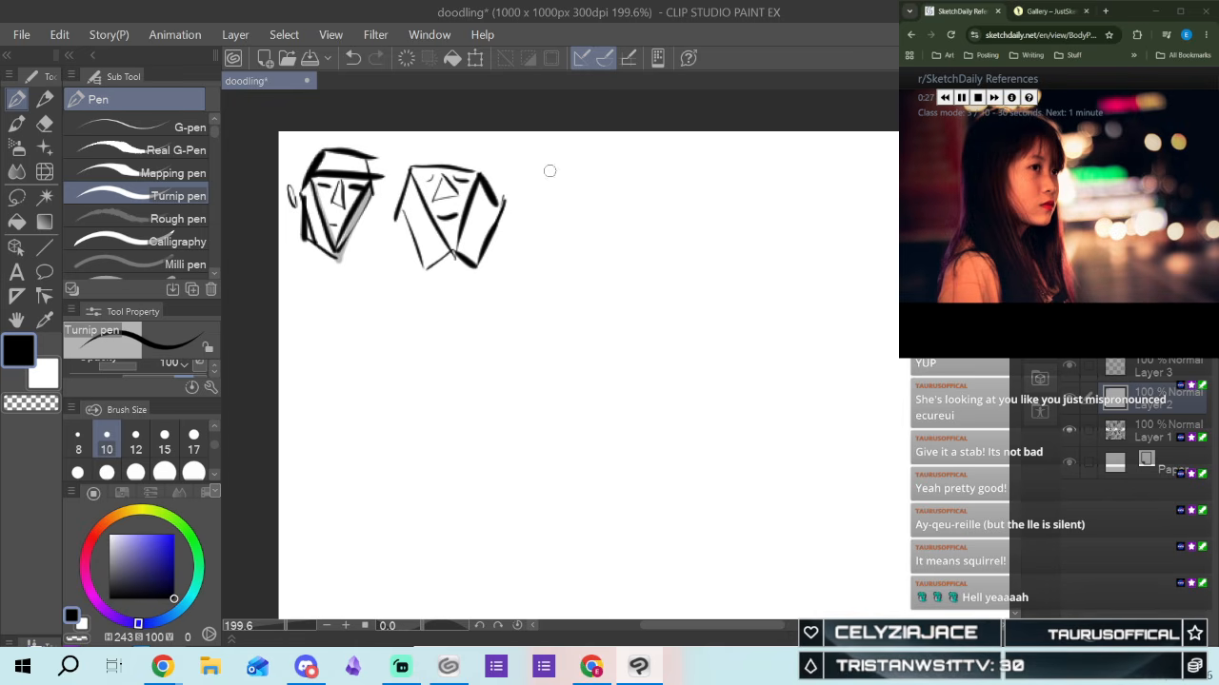
Sketch the long-haired woman's turned head as a narrow tilted triangle with eyes, nose and mouth, and enclose it with angular side and jaw lines
{"action": "left_click", "coordinate": [352, 58]}
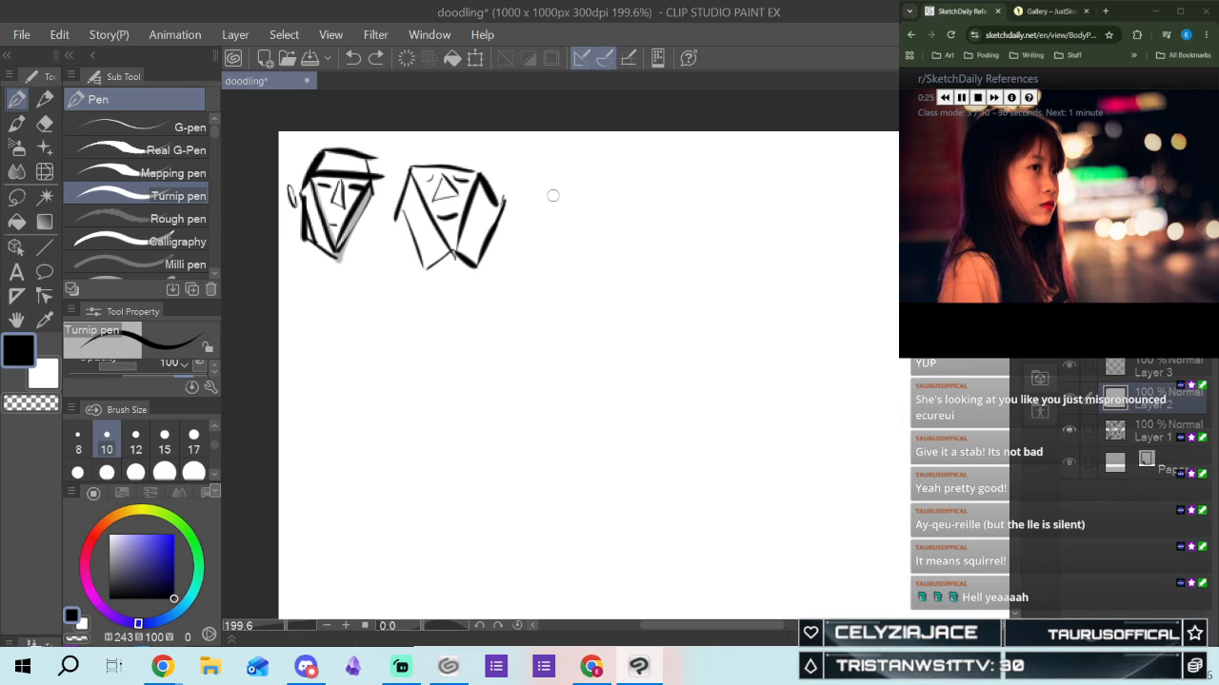
{"action": "left_click_drag", "start_coordinate": [543, 184], "coordinate": [566, 256]}
{"action": "left_click_drag", "start_coordinate": [580, 197], "coordinate": [566, 255]}
{"action": "left_click_drag", "start_coordinate": [546, 180], "coordinate": [586, 195]}
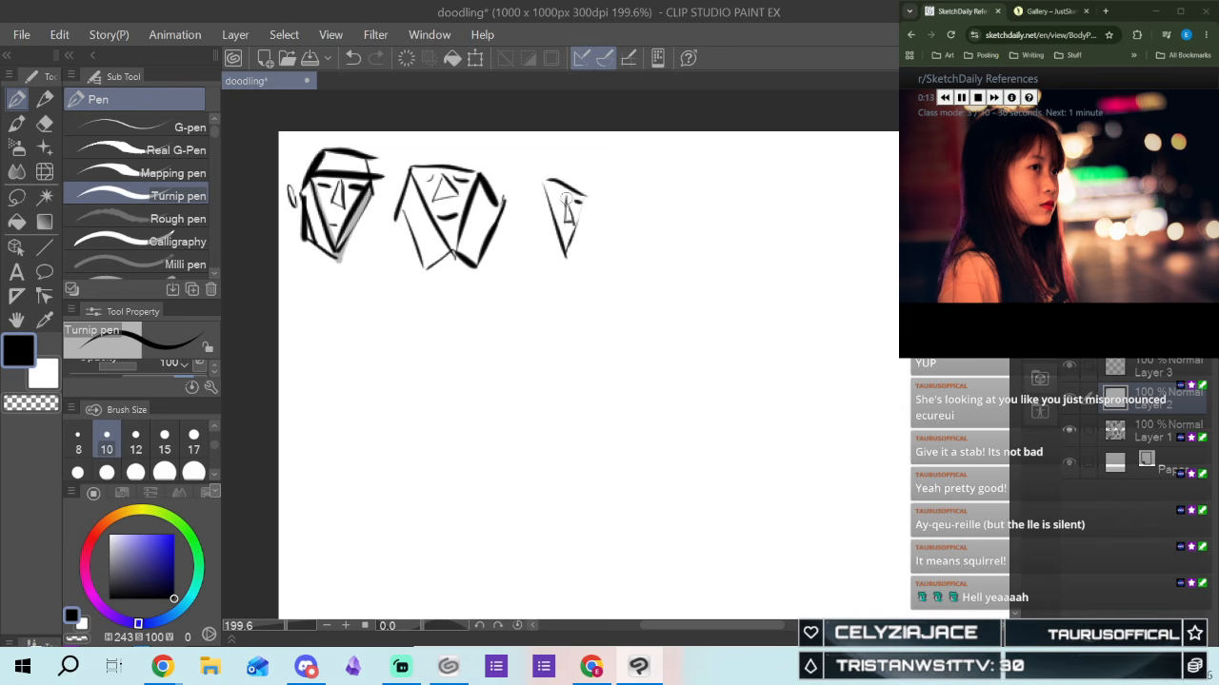
{"action": "left_click_drag", "start_coordinate": [554, 195], "coordinate": [559, 198]}
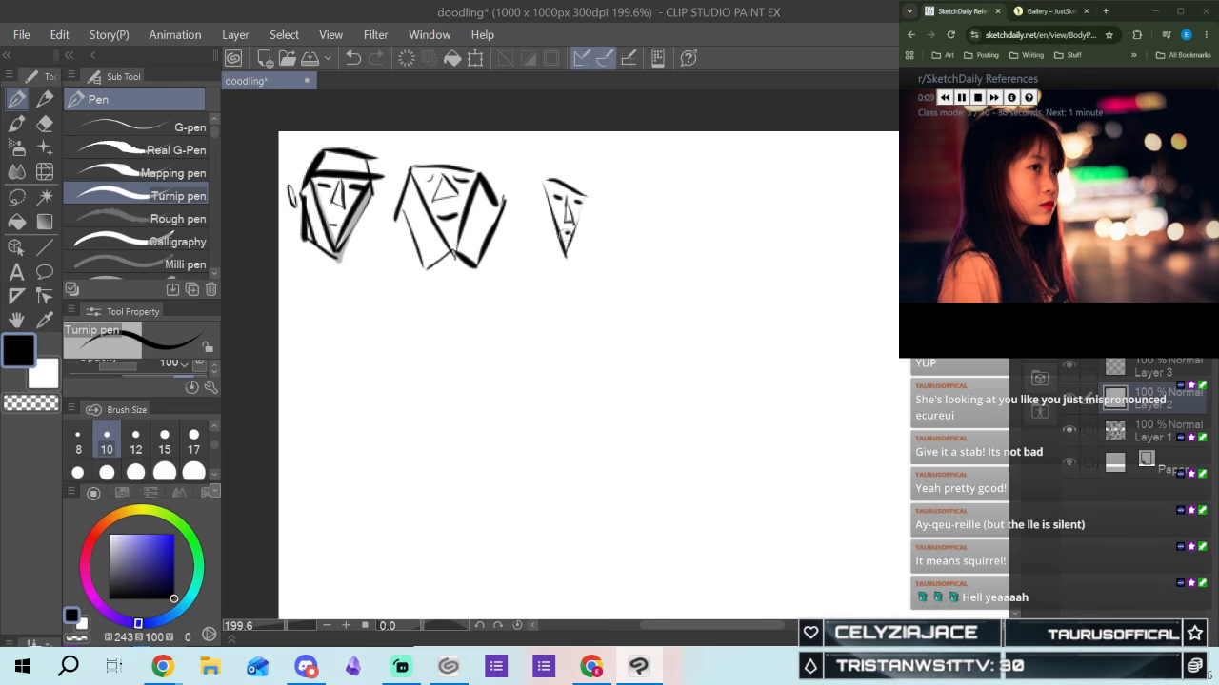
{"action": "left_click_drag", "start_coordinate": [544, 248], "coordinate": [561, 257]}
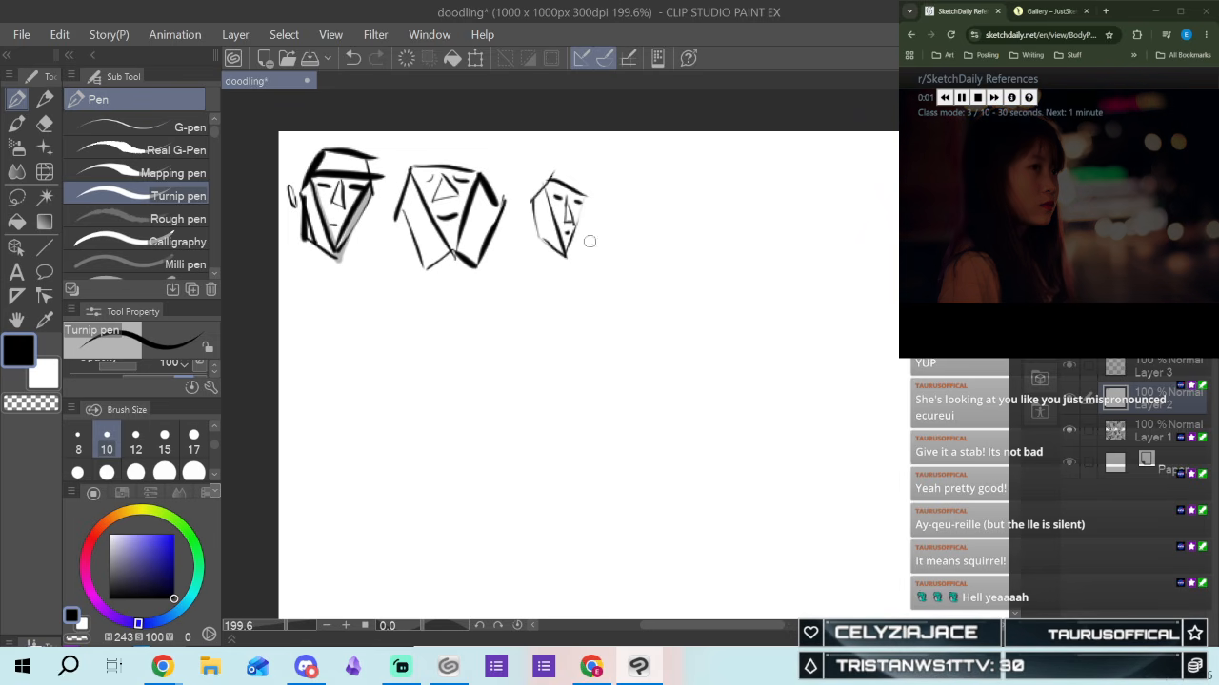
{"action": "left_click_drag", "start_coordinate": [571, 248], "coordinate": [588, 217]}
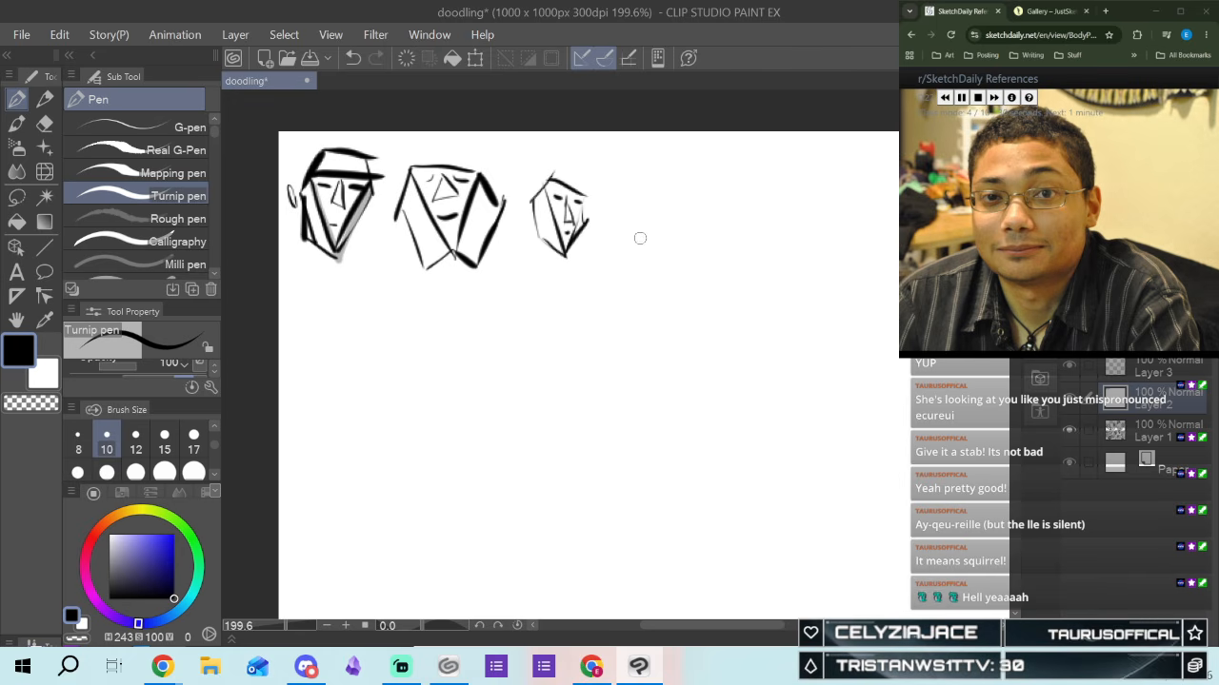
Sketch the bespectacled man's front-facing head as a wide inverted triangle with eyes, brow, triangular nose and mouth
{"action": "mouse_move", "coordinate": [616, 185]}
{"action": "left_mouse_down"}
{"action": "mouse_move", "coordinate": [673, 259]}
{"action": "mouse_move", "coordinate": [714, 174]}
{"action": "left_mouse_up"}
{"action": "left_click_drag", "start_coordinate": [618, 175], "coordinate": [714, 174]}
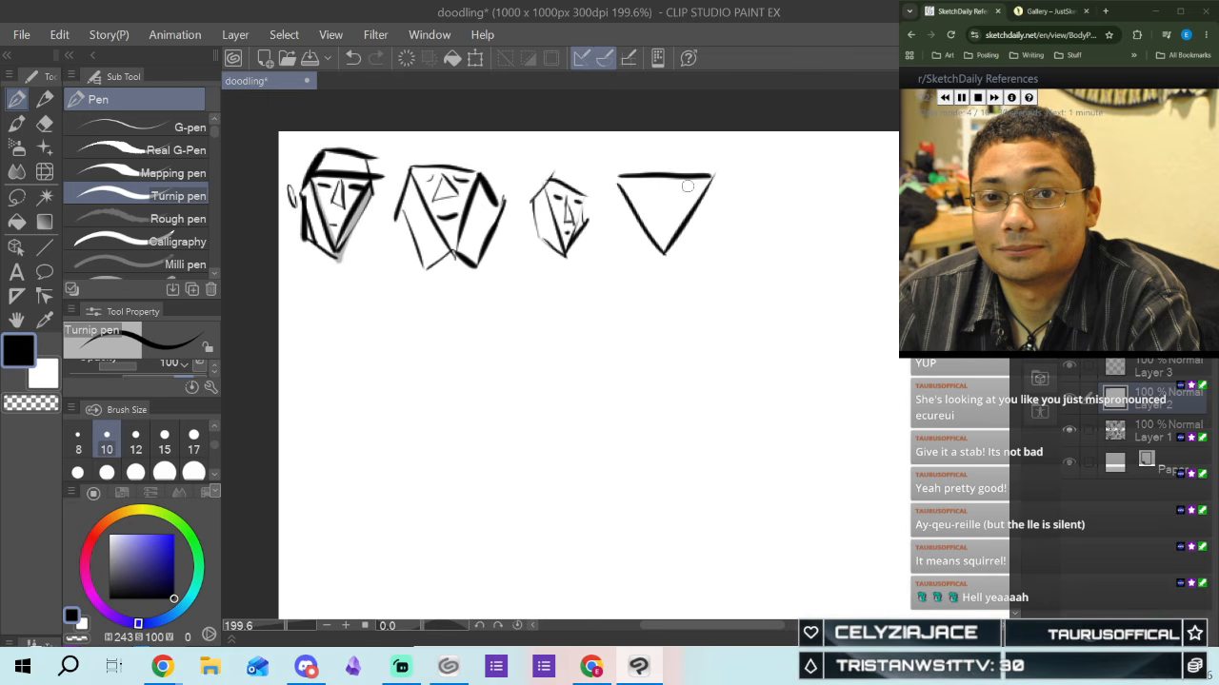
{"action": "mouse_move", "coordinate": [657, 192]}
{"action": "left_mouse_down"}
{"action": "mouse_move", "coordinate": [653, 209]}
{"action": "mouse_move", "coordinate": [669, 208]}
{"action": "left_mouse_up"}
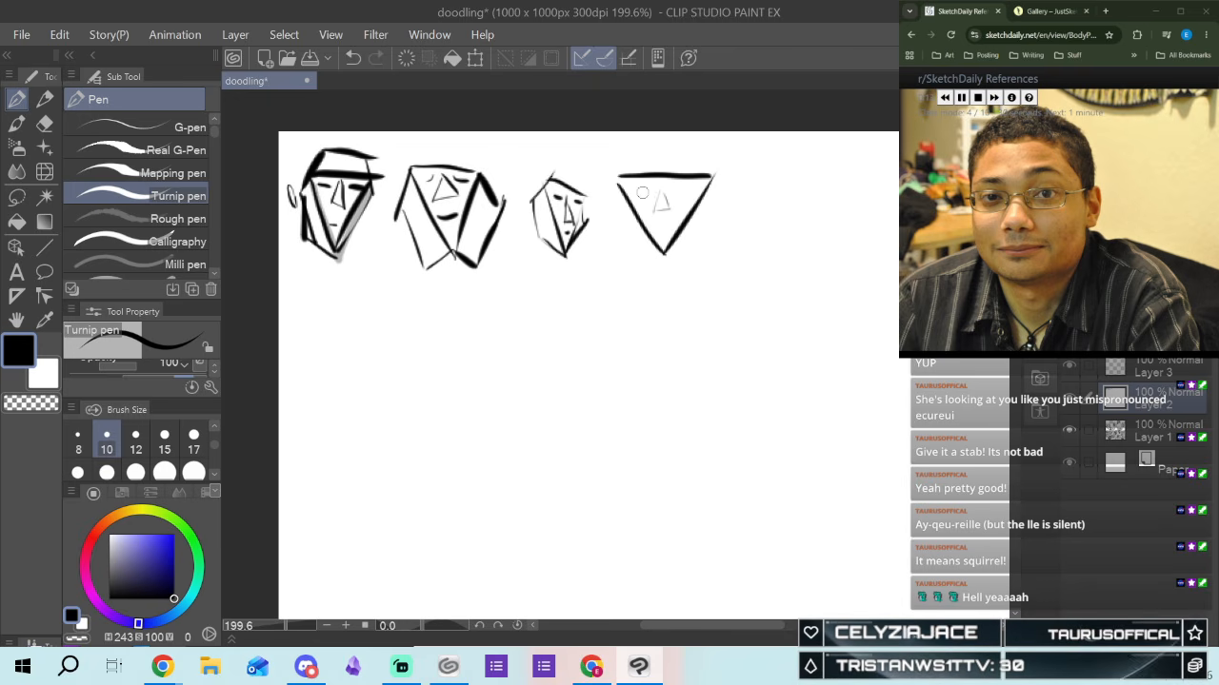
{"action": "left_click", "coordinate": [645, 195]}
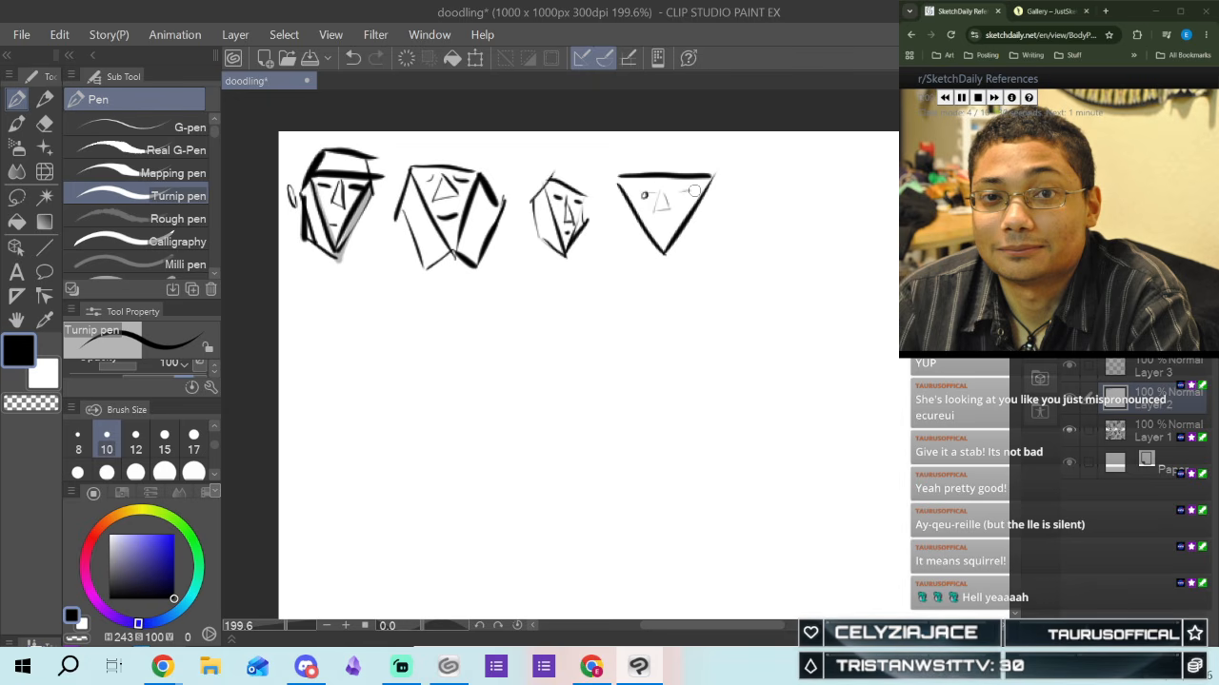
{"action": "left_click", "coordinate": [678, 194]}
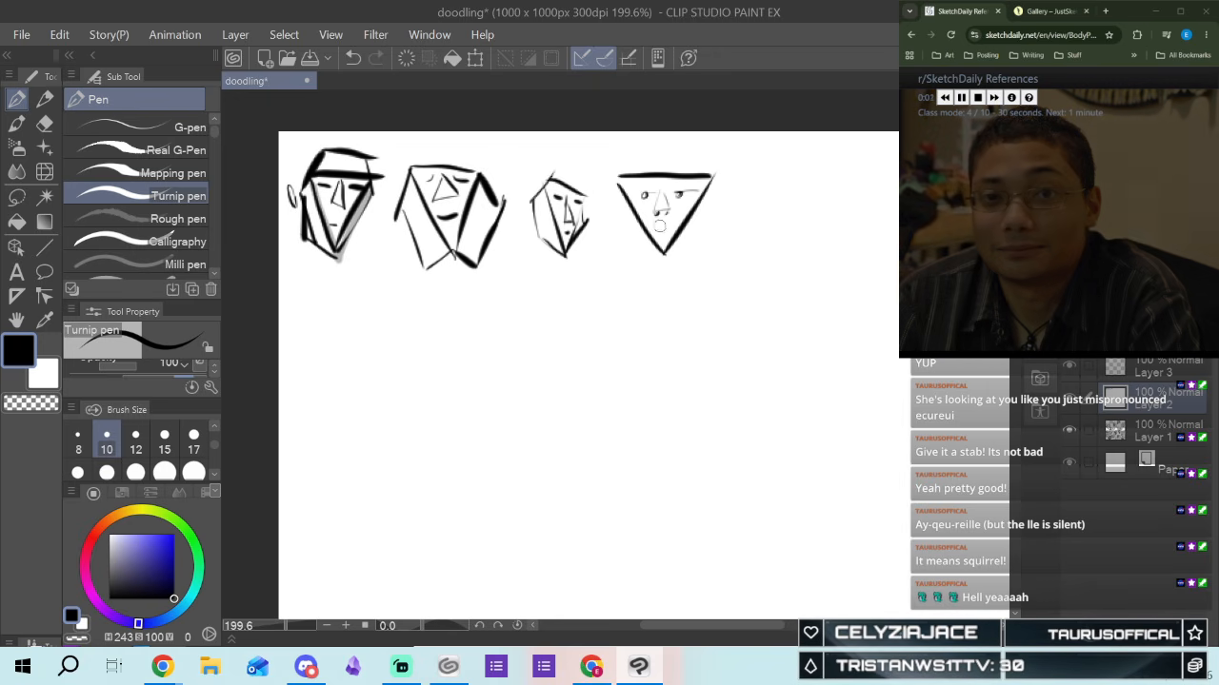
Sketch the knit-hat woman's head as a narrow inverted triangle with nose, eyes and mouth, adding heavy angular strokes around the lower face
{"action": "left_click_drag", "start_coordinate": [706, 625], "coordinate": [721, 625]}
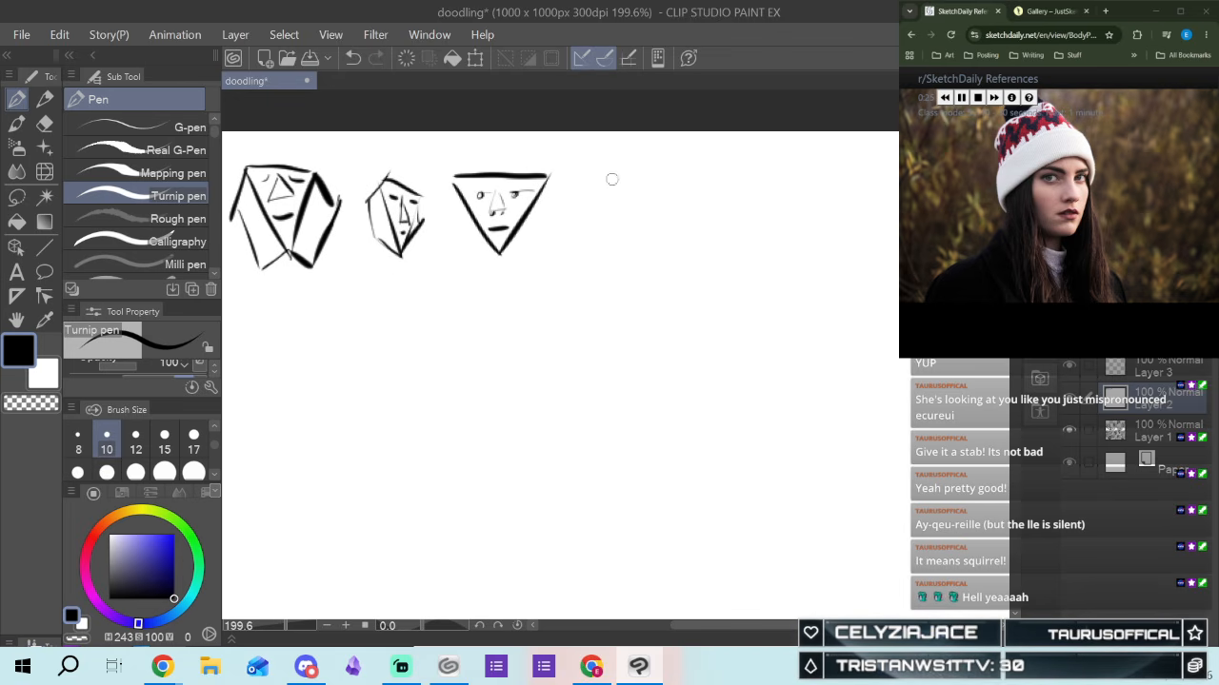
{"action": "left_click_drag", "start_coordinate": [602, 207], "coordinate": [619, 251]}
{"action": "left_click_drag", "start_coordinate": [653, 166], "coordinate": [619, 251]}
{"action": "left_click_drag", "start_coordinate": [591, 163], "coordinate": [664, 171]}
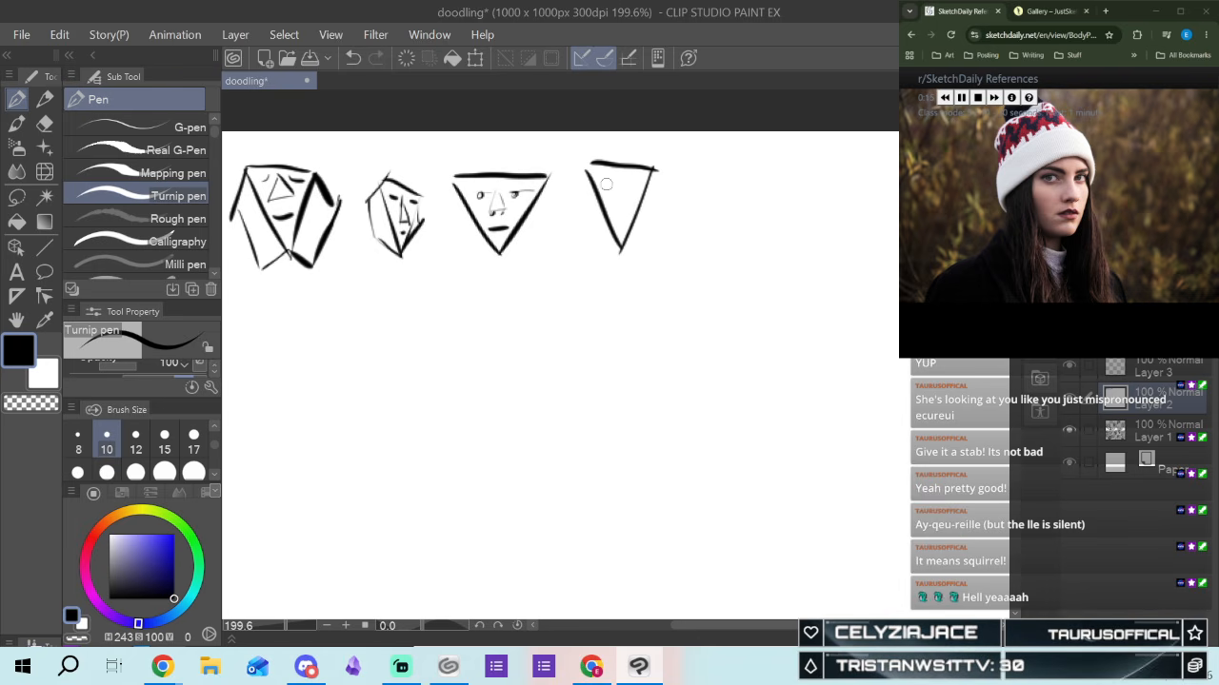
{"action": "mouse_move", "coordinate": [624, 184]}
{"action": "left_mouse_down"}
{"action": "mouse_move", "coordinate": [624, 219]}
{"action": "mouse_move", "coordinate": [624, 177]}
{"action": "left_mouse_up"}
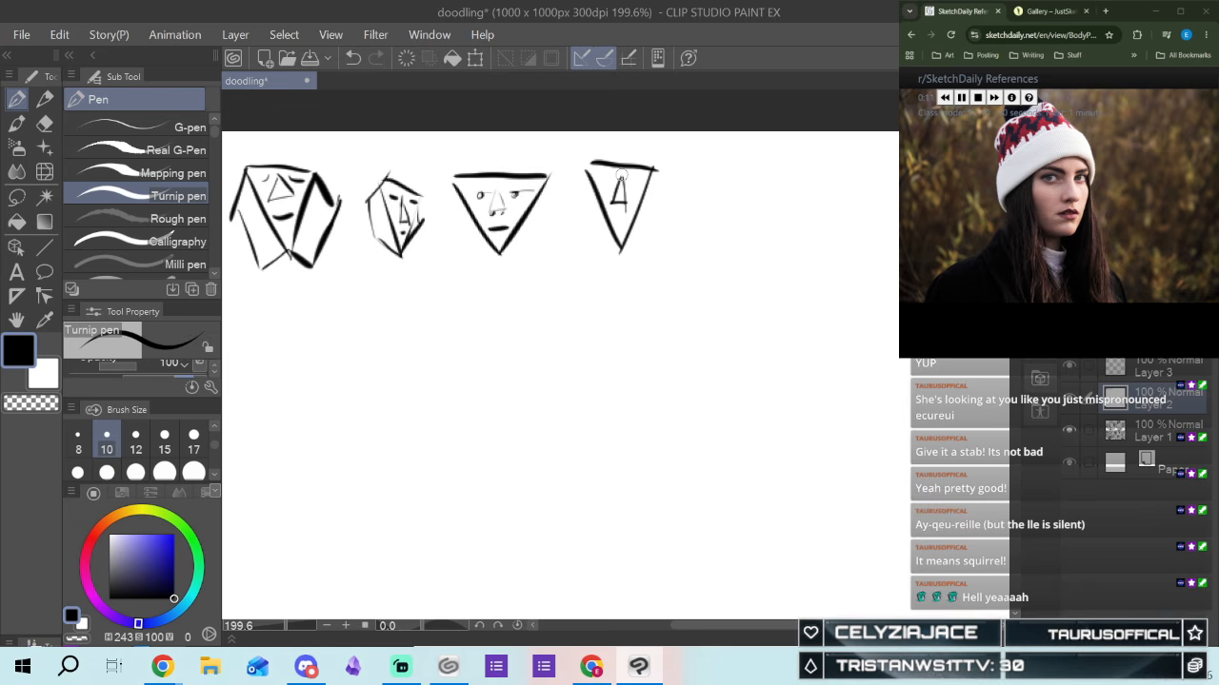
{"action": "mouse_move", "coordinate": [624, 179]}
{"action": "left_mouse_down"}
{"action": "mouse_move", "coordinate": [638, 202]}
{"action": "mouse_move", "coordinate": [624, 196]}
{"action": "left_mouse_up"}
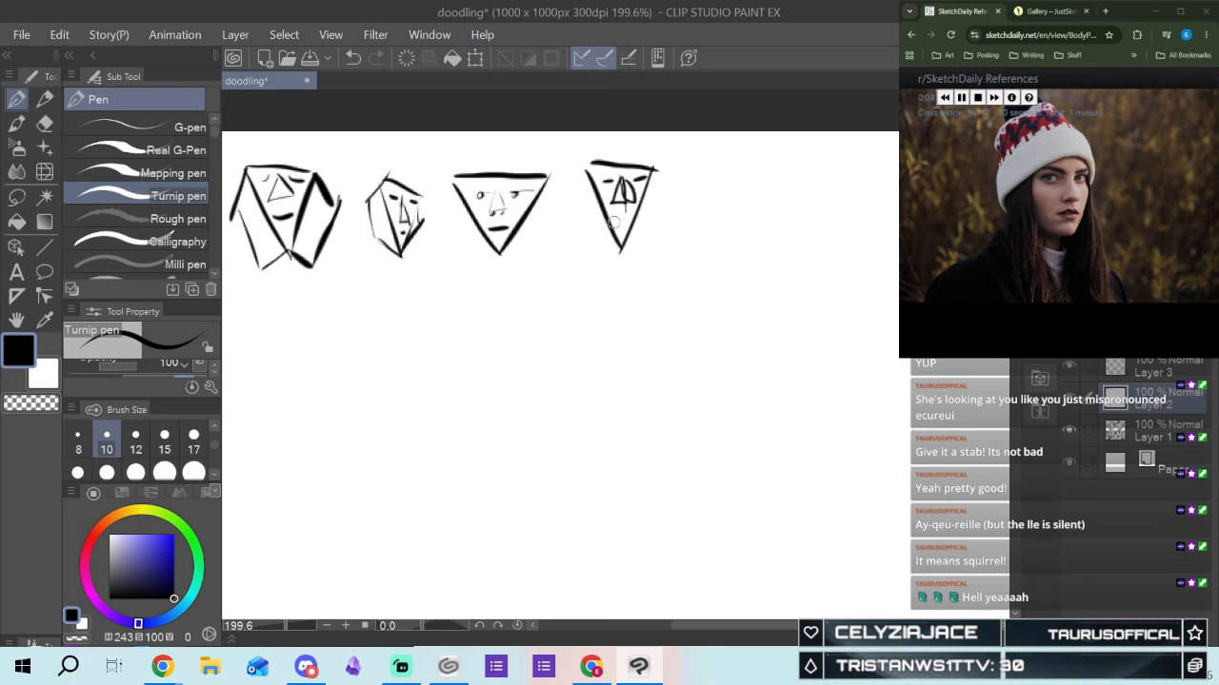
{"action": "mouse_move", "coordinate": [586, 224]}
{"action": "left_mouse_down"}
{"action": "mouse_move", "coordinate": [621, 249]}
{"action": "mouse_move", "coordinate": [646, 231]}
{"action": "mouse_move", "coordinate": [628, 242]}
{"action": "mouse_move", "coordinate": [640, 212]}
{"action": "left_mouse_up"}
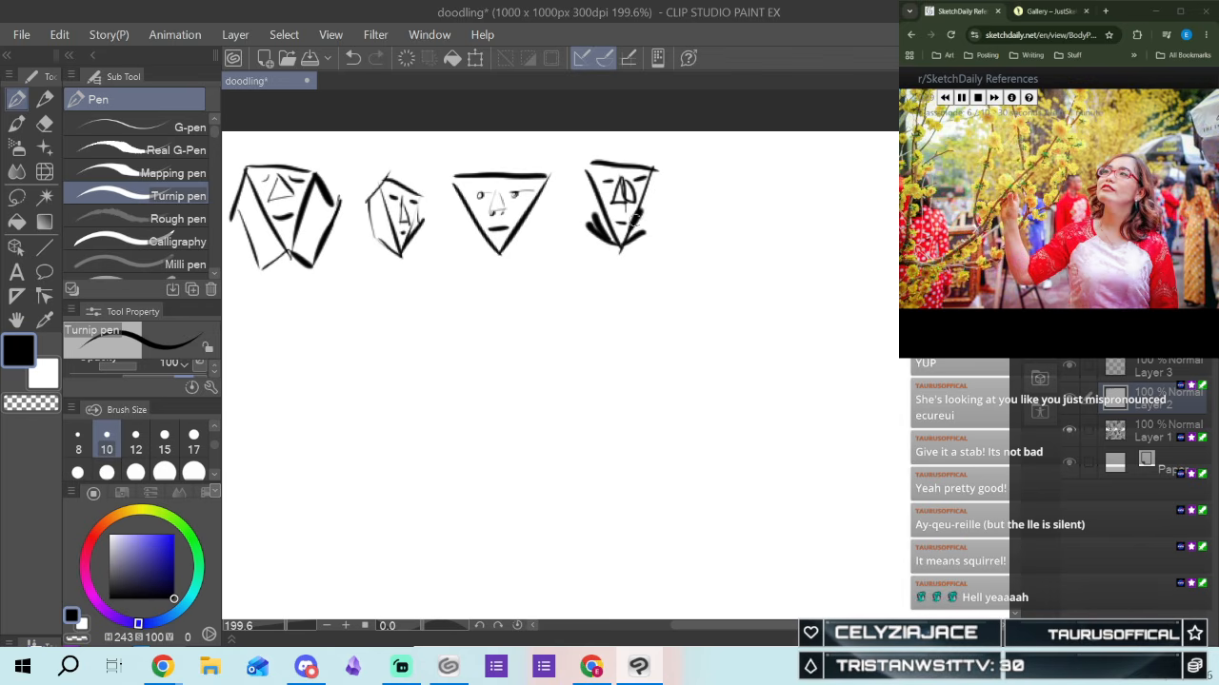
Sketch the head of the woman by the yellow blossoms as a tilted triangle with eyes, nose and lips, plus an angular side plane
{"action": "left_click_drag", "start_coordinate": [712, 628], "coordinate": [726, 625]}
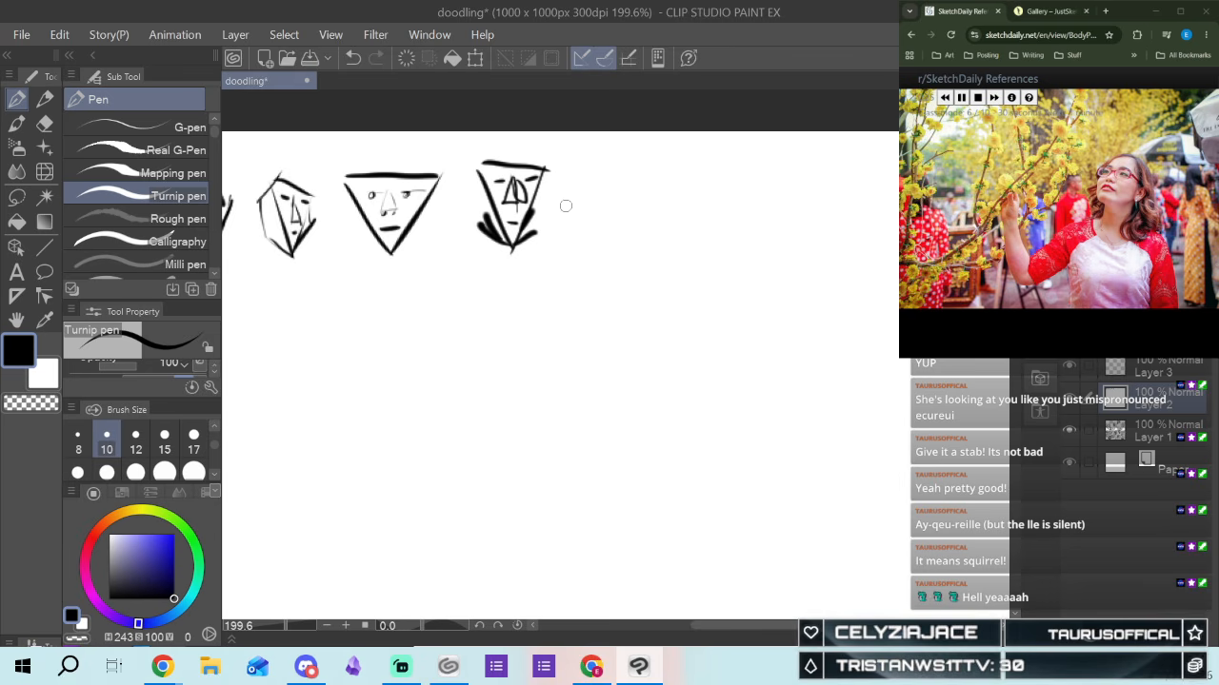
{"action": "mouse_move", "coordinate": [582, 171]}
{"action": "left_mouse_down"}
{"action": "mouse_move", "coordinate": [596, 237]}
{"action": "mouse_move", "coordinate": [657, 175]}
{"action": "left_mouse_up"}
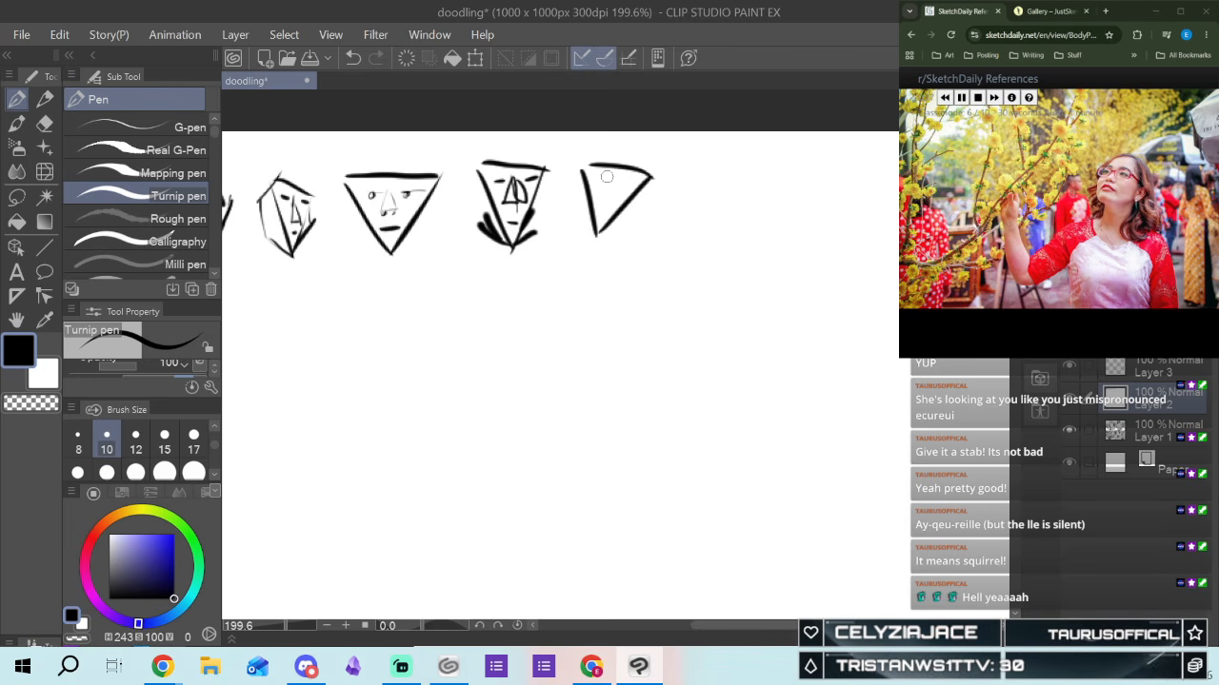
{"action": "mouse_move", "coordinate": [610, 176]}
{"action": "left_mouse_down"}
{"action": "mouse_move", "coordinate": [599, 194]}
{"action": "mouse_move", "coordinate": [609, 201]}
{"action": "left_mouse_up"}
{"action": "key", "text": "ctrl+z"}
{"action": "left_click_drag", "start_coordinate": [593, 178], "coordinate": [602, 181]}
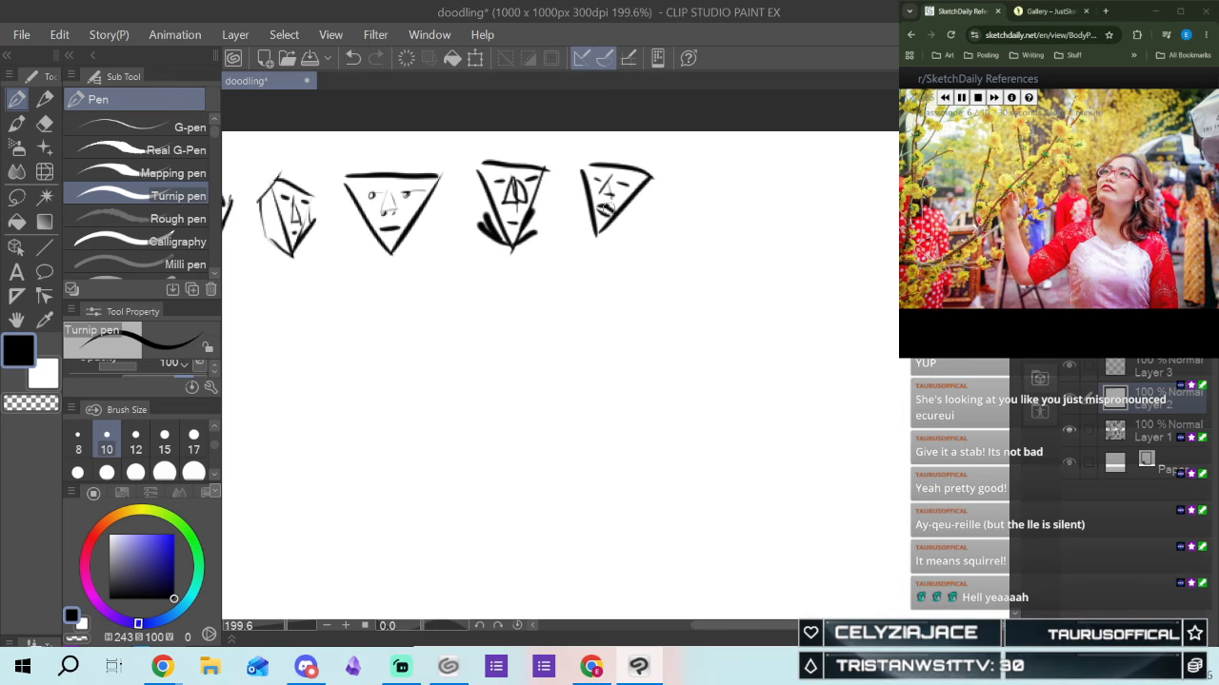
{"action": "left_click_drag", "start_coordinate": [604, 212], "coordinate": [614, 217]}
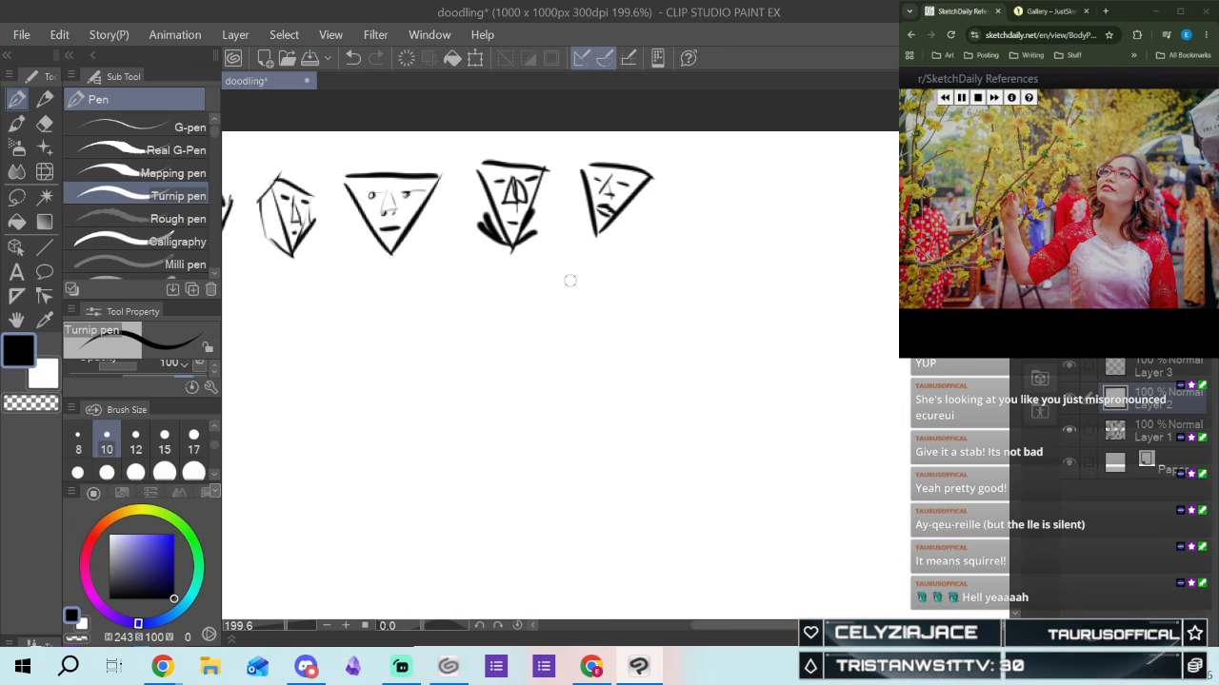
{"action": "left_click_drag", "start_coordinate": [574, 195], "coordinate": [583, 234]}
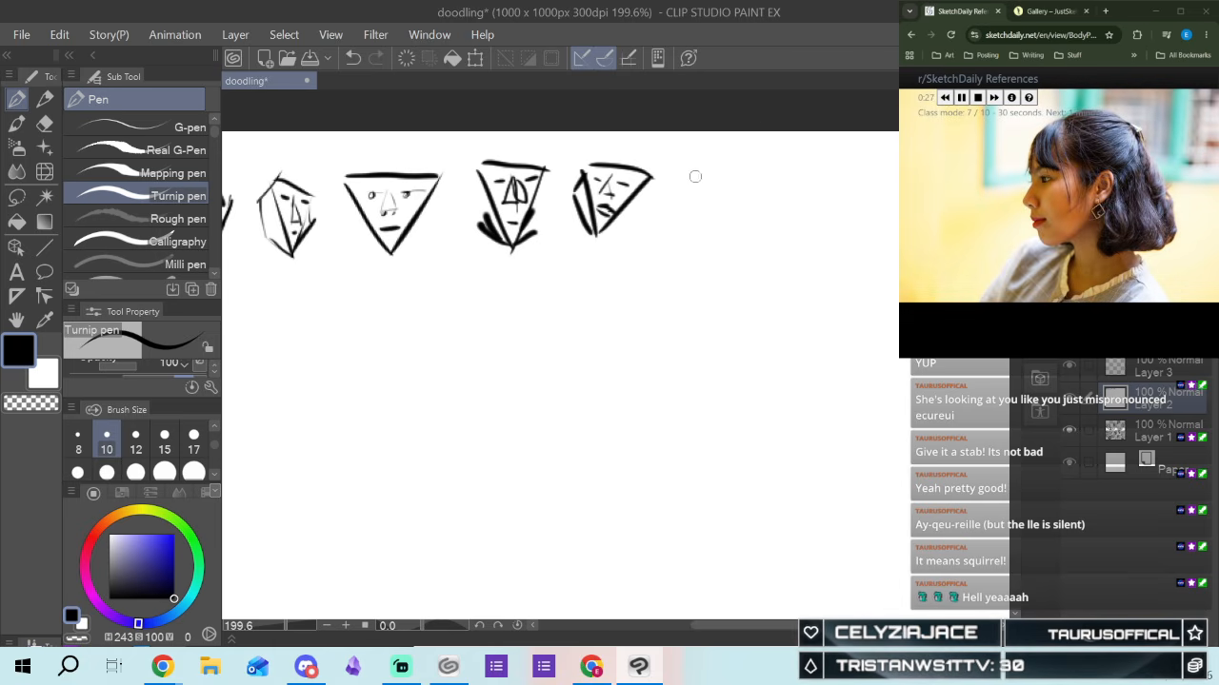
Sketch the short-haired woman's profile with a slim triangular face, nose and lips, a thick jaw line, ear and curved hair outline
{"action": "left_click_drag", "start_coordinate": [714, 169], "coordinate": [698, 233]}
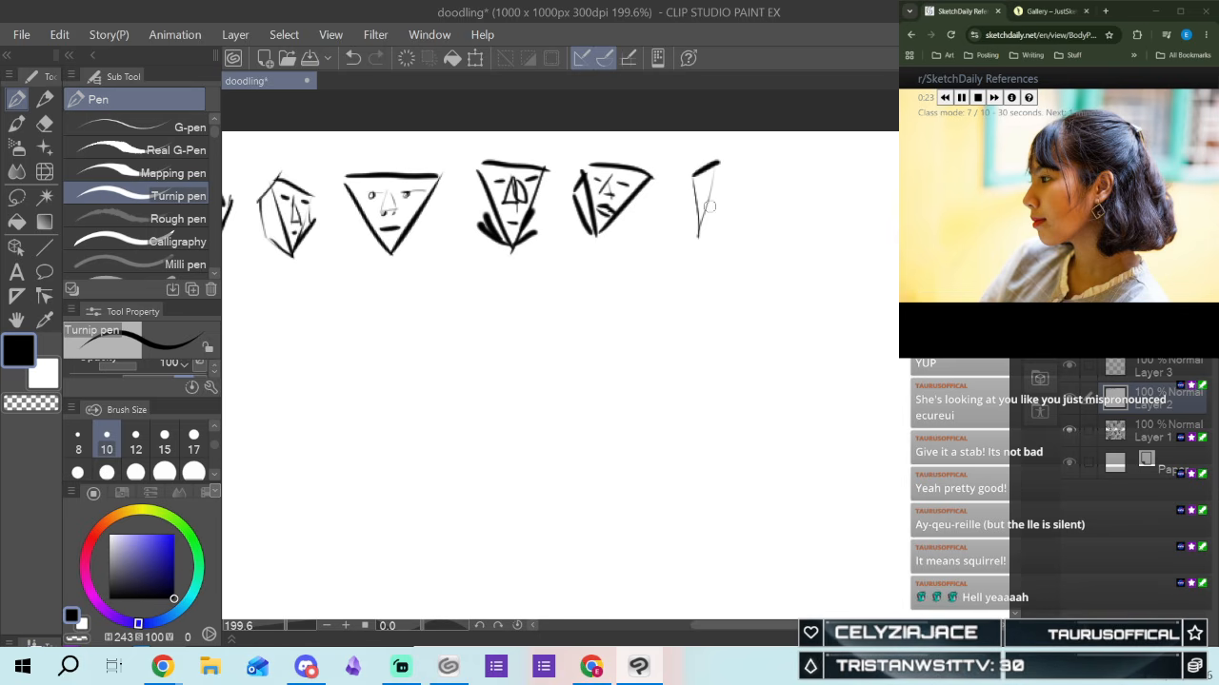
{"action": "mouse_move", "coordinate": [698, 179]}
{"action": "left_mouse_down"}
{"action": "mouse_move", "coordinate": [686, 206]}
{"action": "mouse_move", "coordinate": [702, 204]}
{"action": "mouse_move", "coordinate": [701, 177]}
{"action": "mouse_move", "coordinate": [697, 237]}
{"action": "left_mouse_up"}
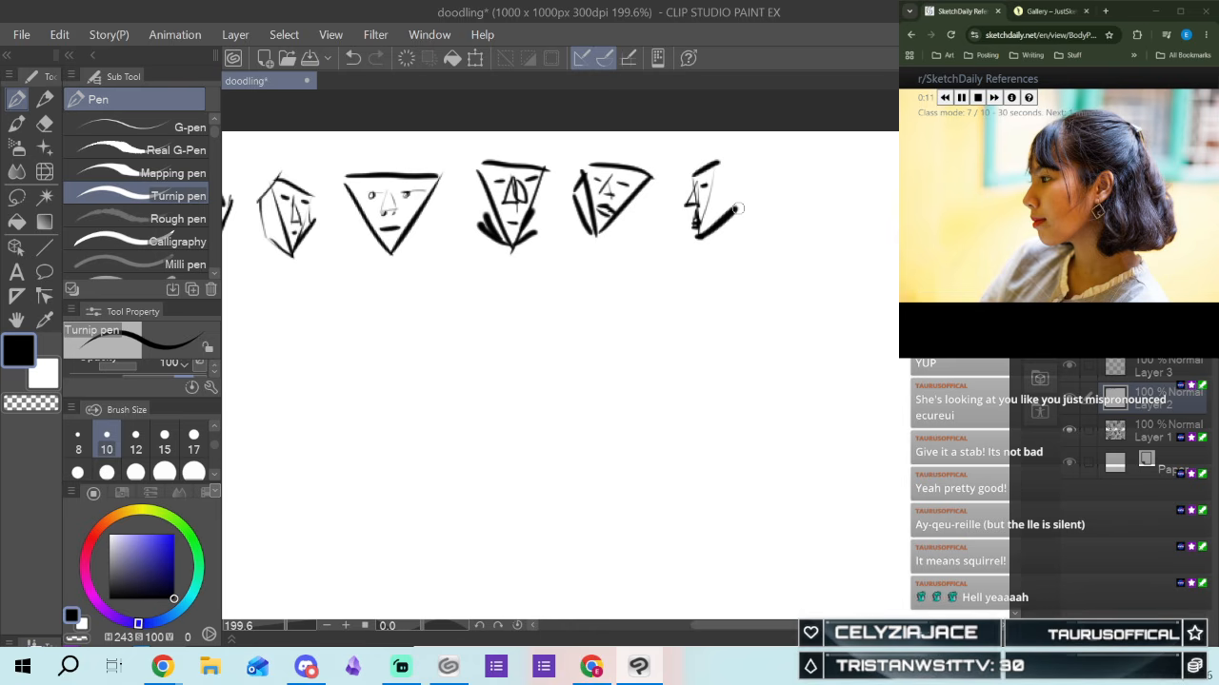
{"action": "left_click_drag", "start_coordinate": [734, 176], "coordinate": [738, 211]}
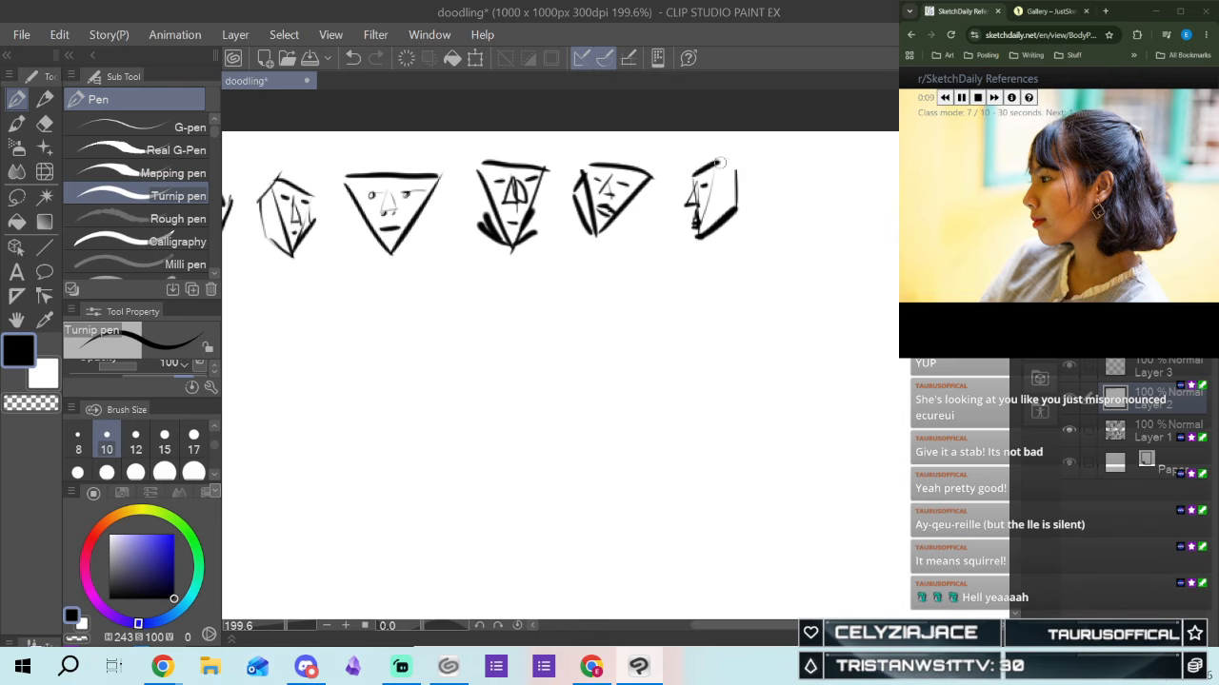
{"action": "mouse_move", "coordinate": [691, 176]}
{"action": "left_mouse_down"}
{"action": "mouse_move", "coordinate": [752, 150]}
{"action": "mouse_move", "coordinate": [725, 149]}
{"action": "mouse_move", "coordinate": [735, 140]}
{"action": "mouse_move", "coordinate": [771, 161]}
{"action": "mouse_move", "coordinate": [772, 200]}
{"action": "left_mouse_up"}
{"action": "mouse_move", "coordinate": [735, 142]}
{"action": "left_mouse_down"}
{"action": "mouse_move", "coordinate": [776, 195]}
{"action": "mouse_move", "coordinate": [745, 195]}
{"action": "left_mouse_up"}
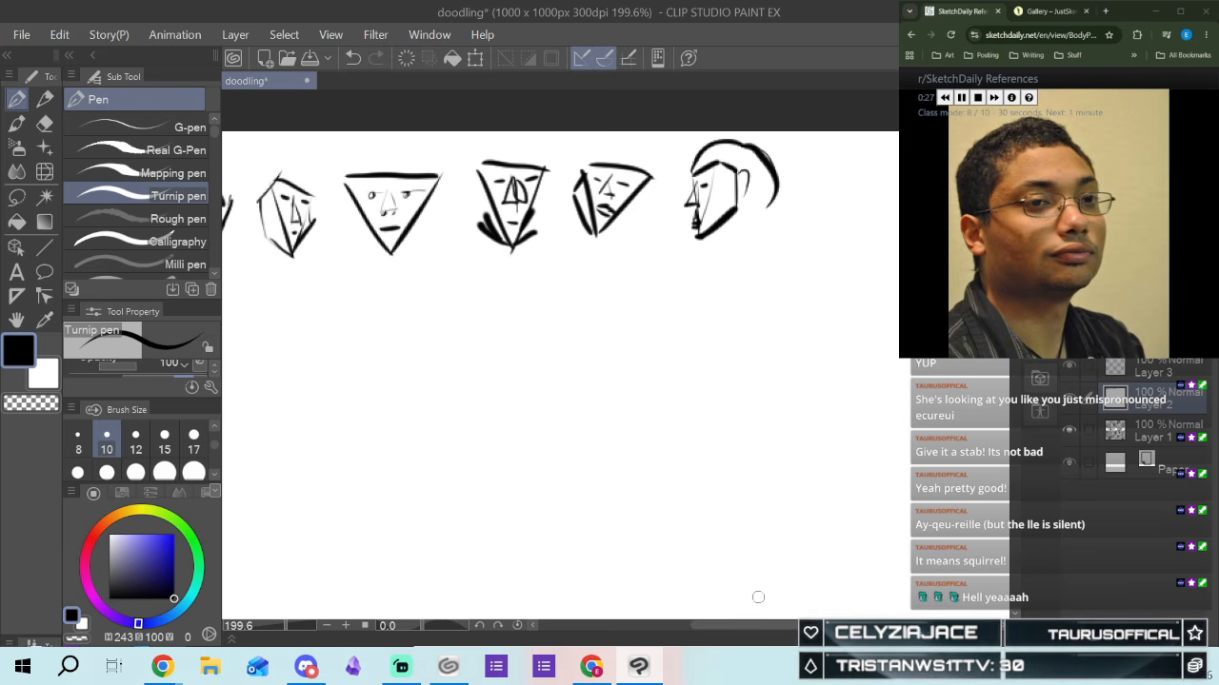
Sketch the turned head of the man in glasses as a tall slanted triangle with eyes, triangular nose and mouth
{"action": "left_click_drag", "start_coordinate": [776, 625], "coordinate": [803, 630]}
{"action": "mouse_move", "coordinate": [688, 184]}
{"action": "left_mouse_down"}
{"action": "mouse_move", "coordinate": [724, 261]}
{"action": "mouse_move", "coordinate": [759, 169]}
{"action": "mouse_move", "coordinate": [744, 154]}
{"action": "mouse_move", "coordinate": [763, 149]}
{"action": "mouse_move", "coordinate": [739, 217]}
{"action": "left_mouse_up"}
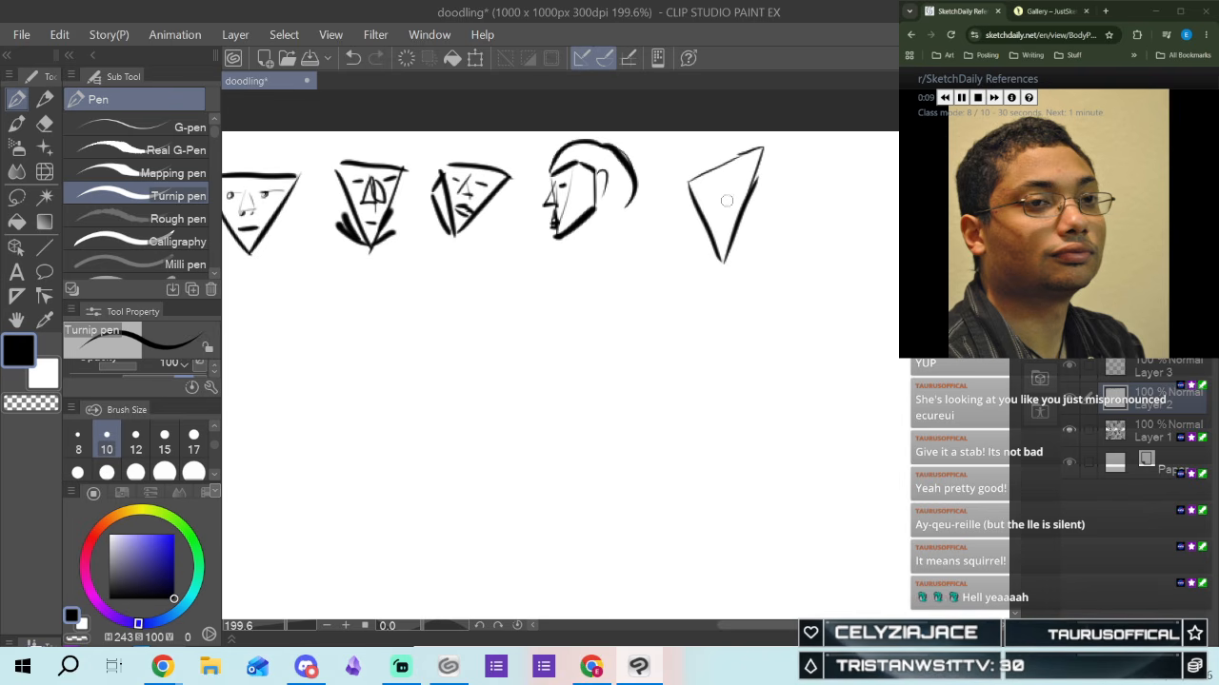
{"action": "mouse_move", "coordinate": [727, 194]}
{"action": "left_mouse_down"}
{"action": "mouse_move", "coordinate": [732, 218]}
{"action": "mouse_move", "coordinate": [716, 217]}
{"action": "left_mouse_up"}
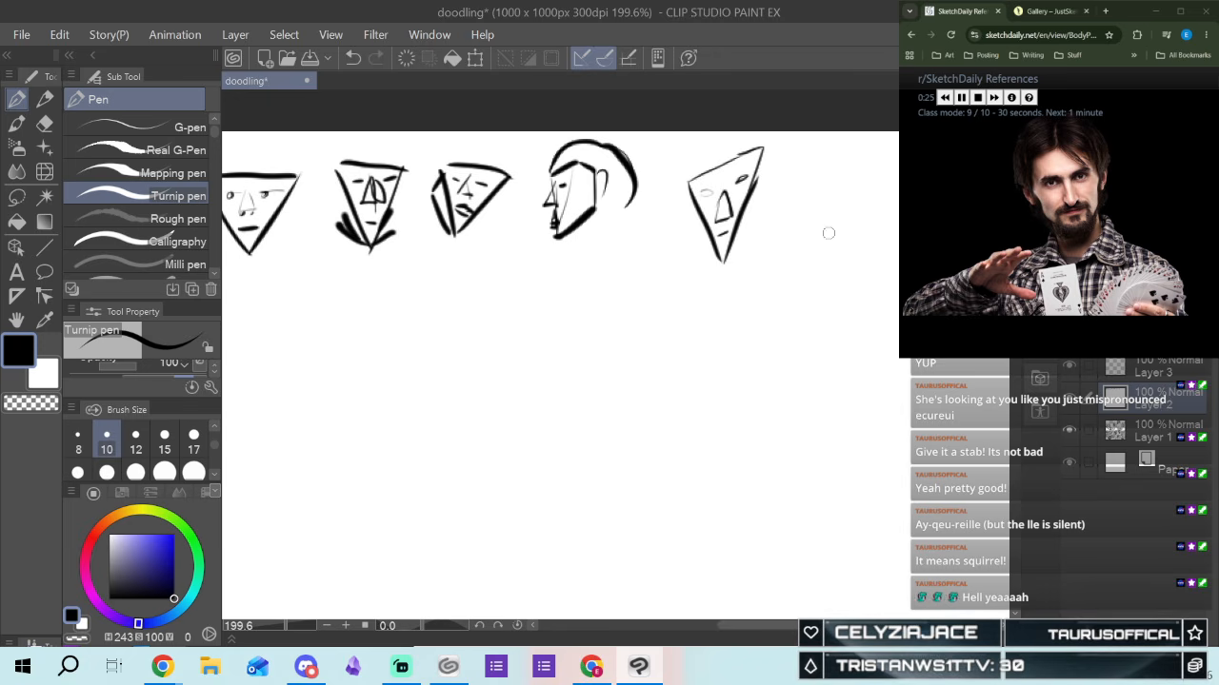
{"action": "mouse_move", "coordinate": [824, 176]}
{"action": "left_mouse_down"}
{"action": "mouse_move", "coordinate": [857, 259]}
{"action": "mouse_move", "coordinate": [889, 174]}
{"action": "mouse_move", "coordinate": [855, 174]}
{"action": "mouse_move", "coordinate": [886, 177]}
{"action": "left_mouse_up"}
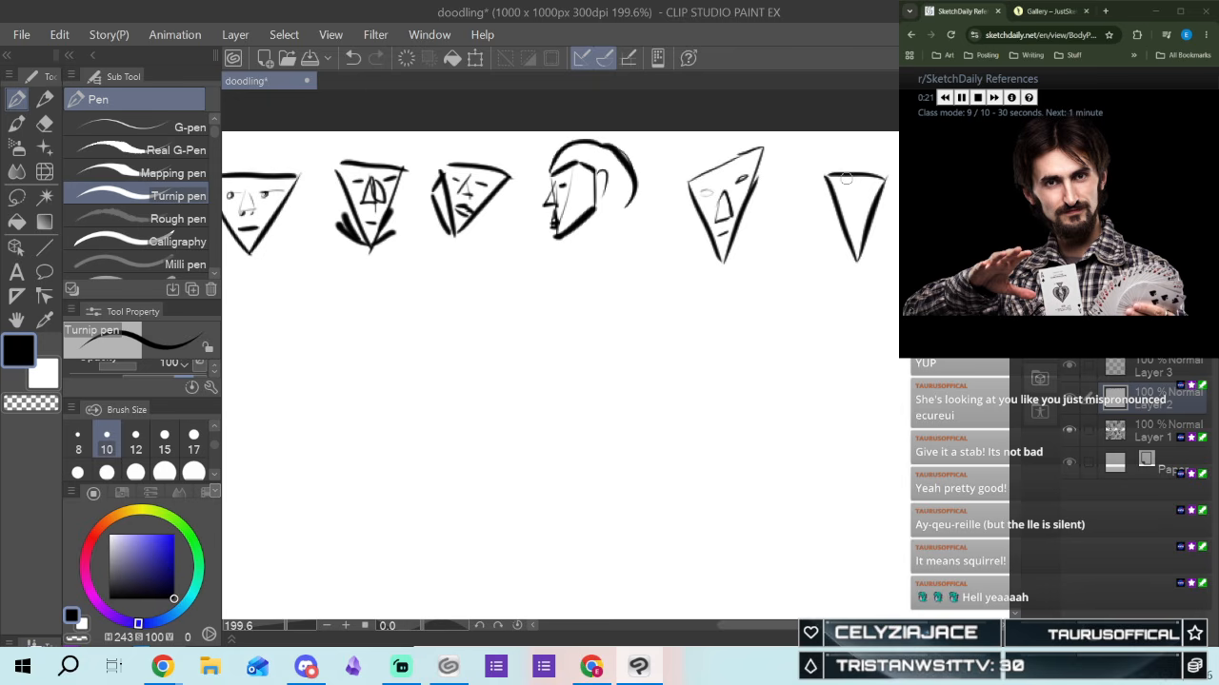
{"action": "left_click", "coordinate": [352, 57]}
{"action": "left_click", "coordinate": [352, 57]}
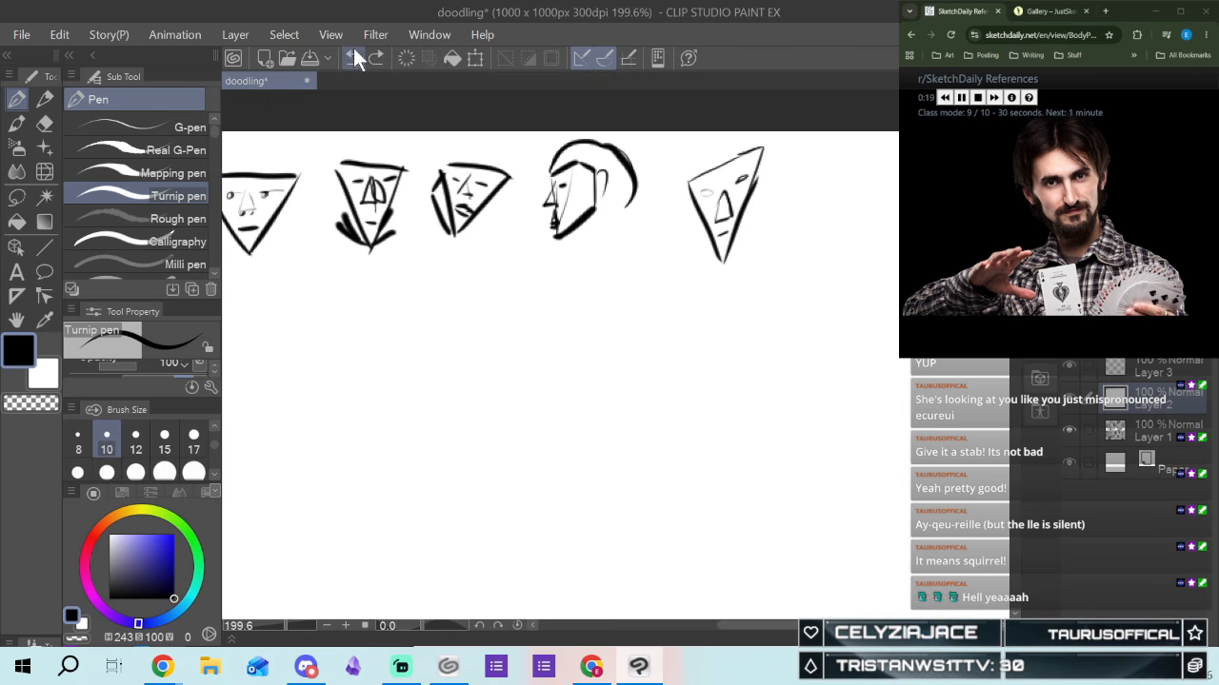
Sketch the bearded card magician's head as a tilted narrow triangle with eyes, nose and mouth, enclosed by thick jaw and side lines
{"action": "left_click_drag", "start_coordinate": [812, 191], "coordinate": [848, 242]}
{"action": "left_click_drag", "start_coordinate": [863, 177], "coordinate": [854, 245]}
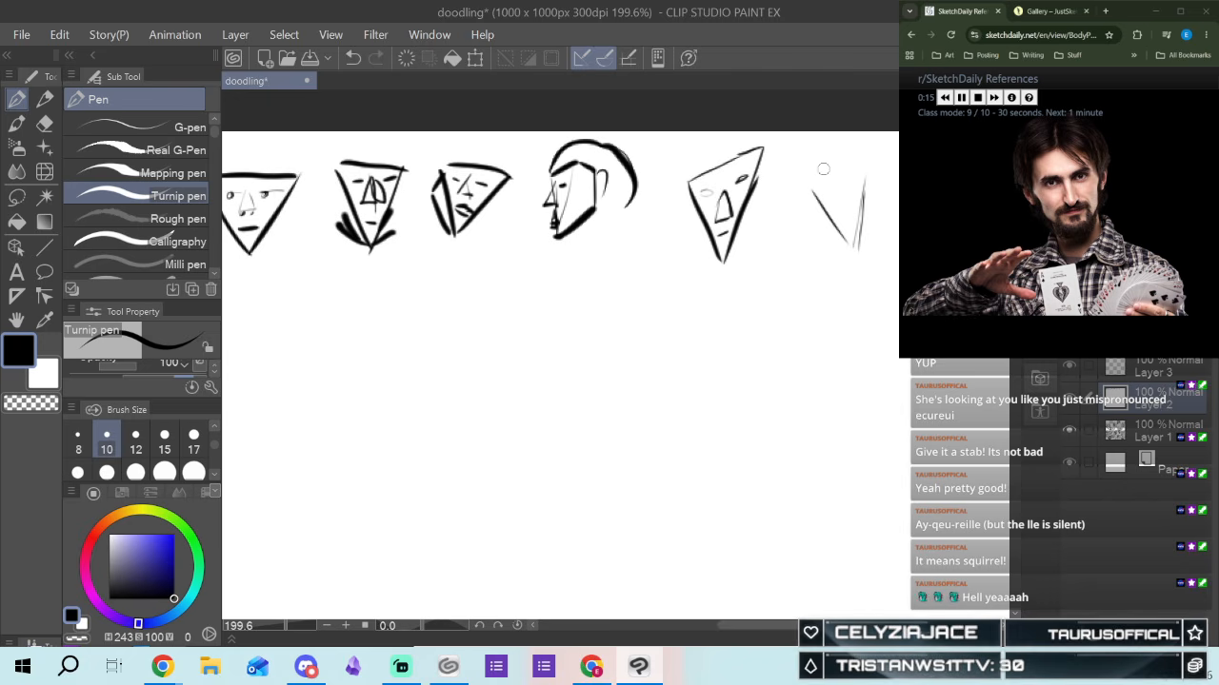
{"action": "left_click_drag", "start_coordinate": [811, 183], "coordinate": [869, 164]}
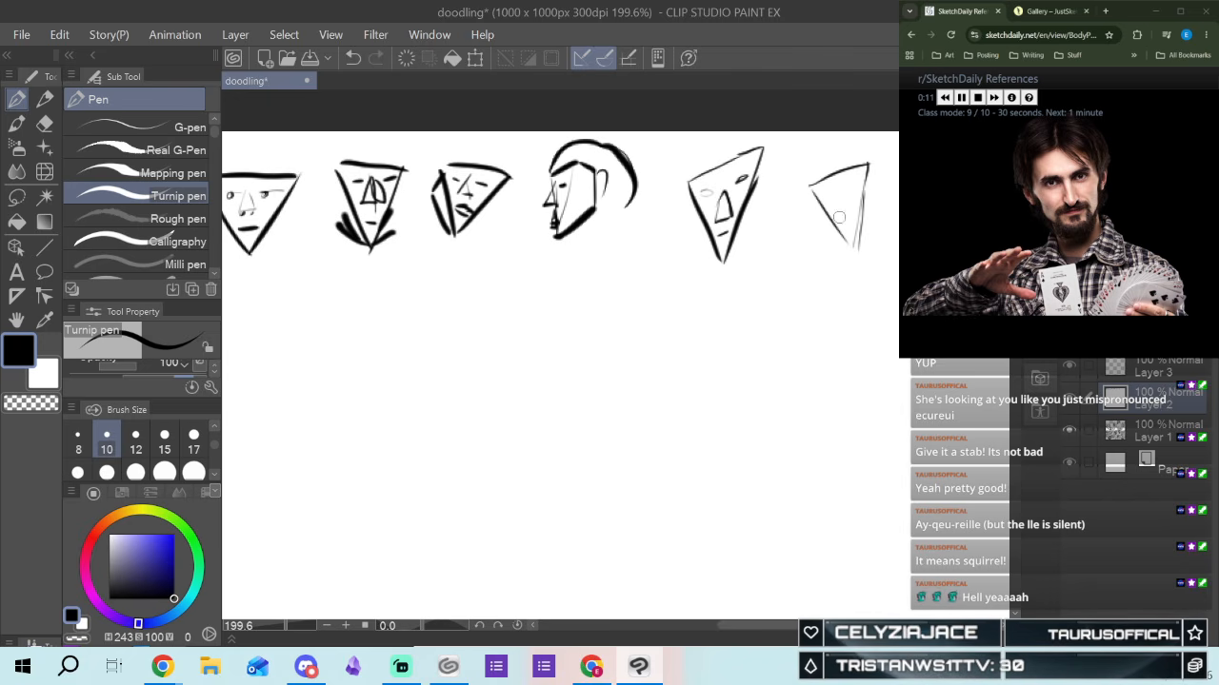
{"action": "mouse_move", "coordinate": [838, 195]}
{"action": "left_mouse_down"}
{"action": "mouse_move", "coordinate": [840, 216]}
{"action": "mouse_move", "coordinate": [841, 185]}
{"action": "left_mouse_up"}
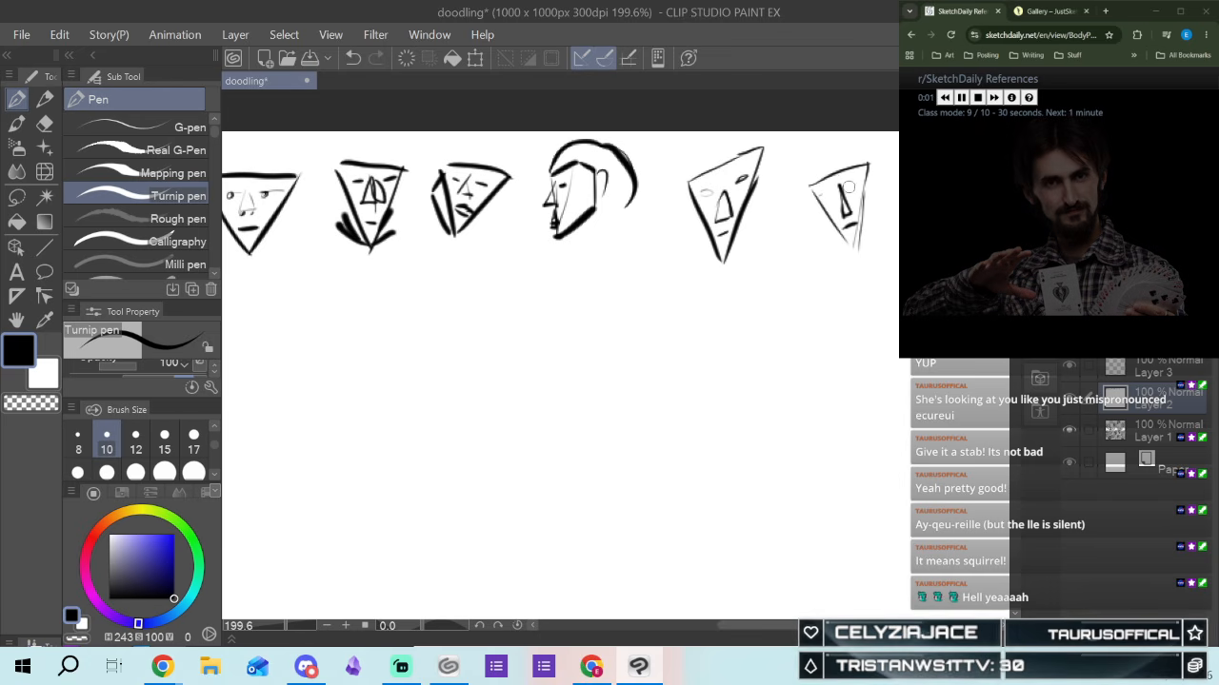
{"action": "left_click_drag", "start_coordinate": [821, 237], "coordinate": [861, 256]}
{"action": "mouse_move", "coordinate": [809, 179]}
{"action": "left_mouse_down"}
{"action": "mouse_move", "coordinate": [867, 251]}
{"action": "mouse_move", "coordinate": [873, 164]}
{"action": "left_mouse_up"}
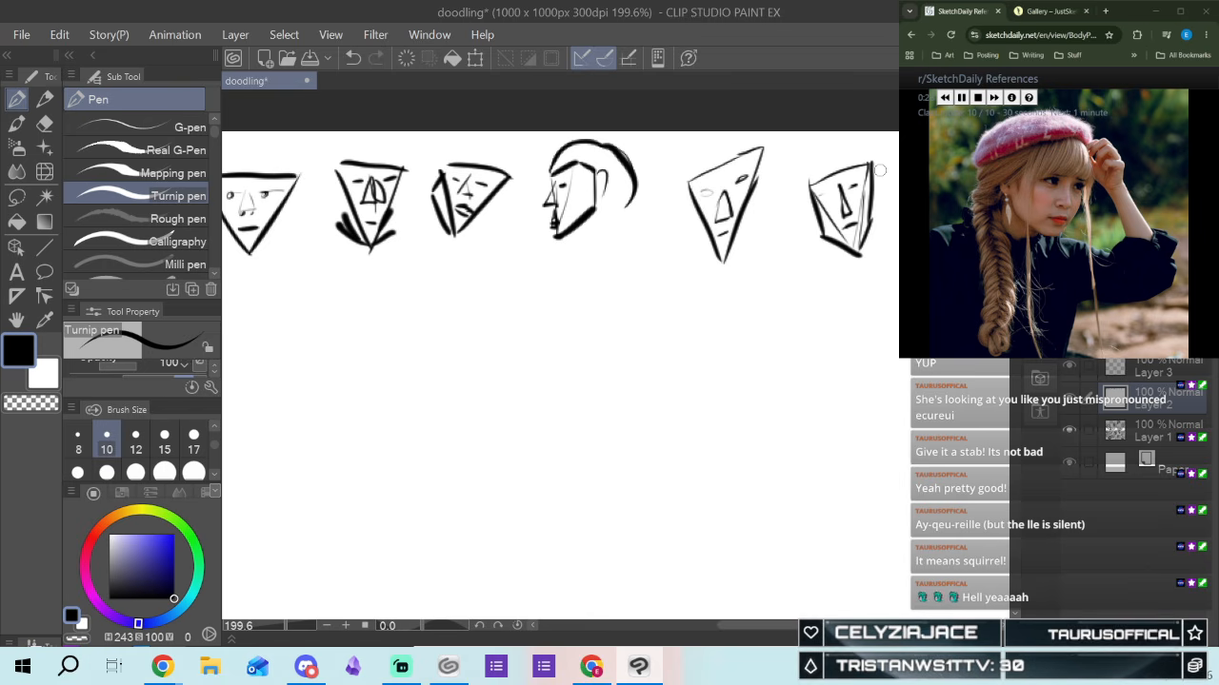
Sketch the beret-wearing woman's head as a small sideways-tilted triangle with eyes, nose and mouth, and add the side of her face
{"action": "scroll", "coordinate": [514, 200], "scroll_direction": "right", "scroll_amount": 2}
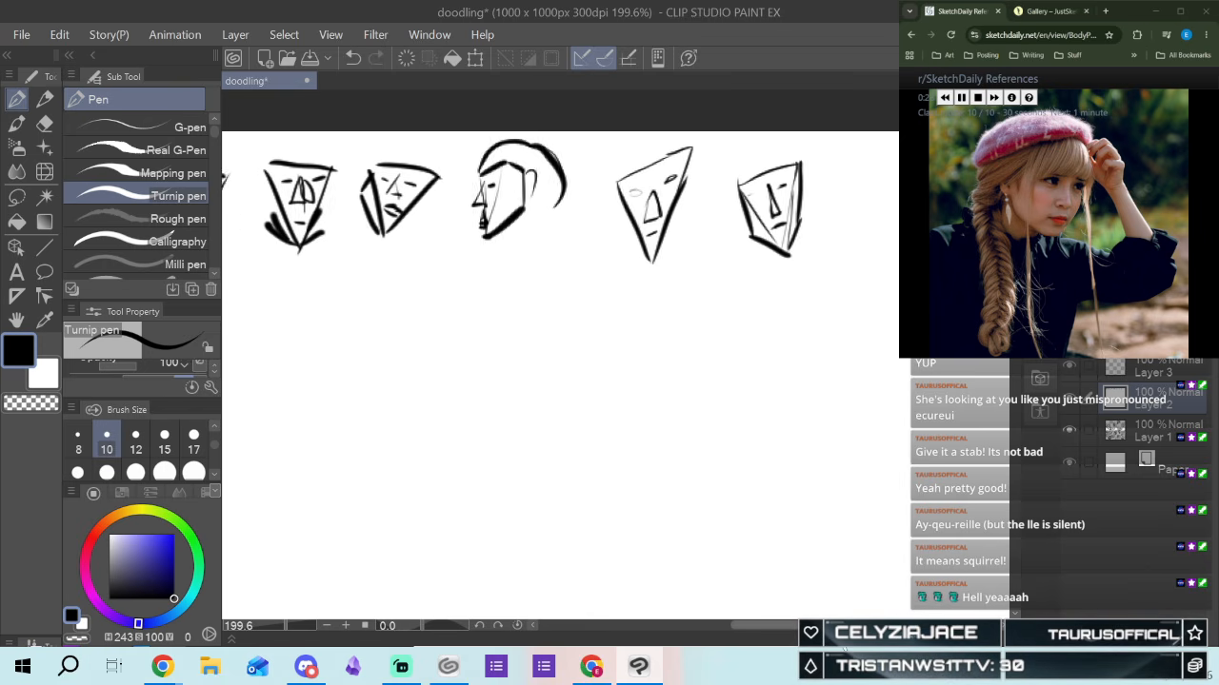
{"action": "scroll", "coordinate": [514, 200], "scroll_direction": "right", "scroll_amount": 2}
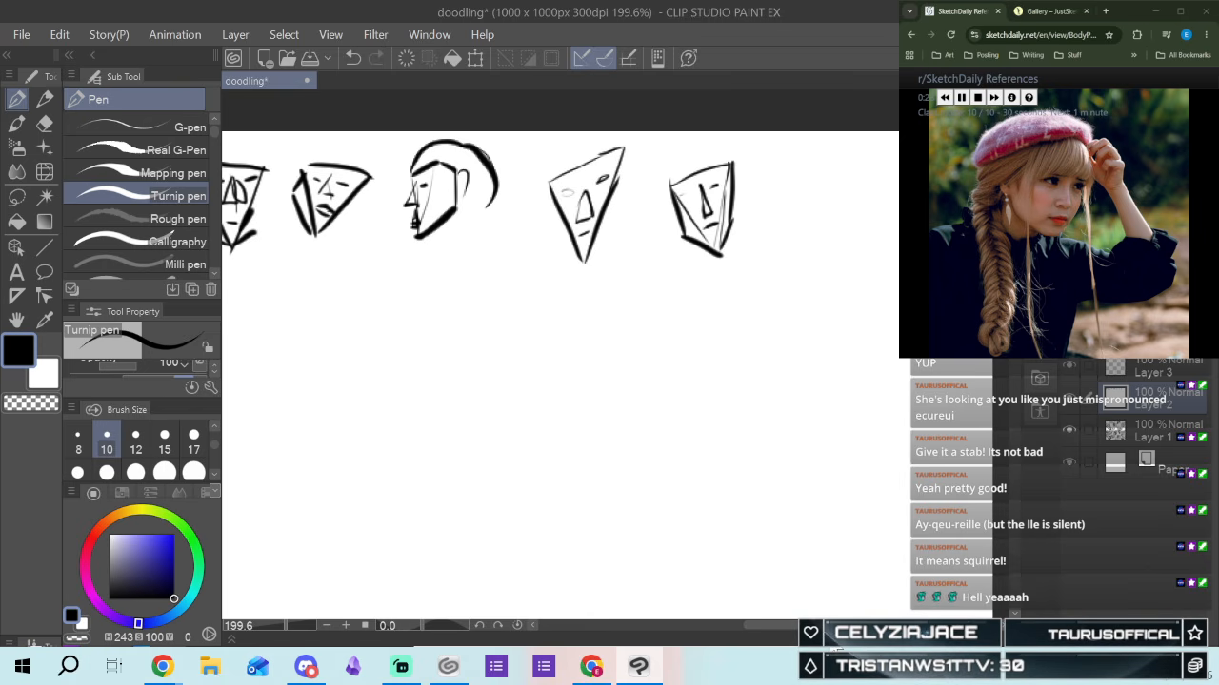
{"action": "mouse_move", "coordinate": [796, 189]}
{"action": "left_mouse_down"}
{"action": "mouse_move", "coordinate": [796, 255]}
{"action": "mouse_move", "coordinate": [837, 203]}
{"action": "mouse_move", "coordinate": [822, 226]}
{"action": "left_mouse_up"}
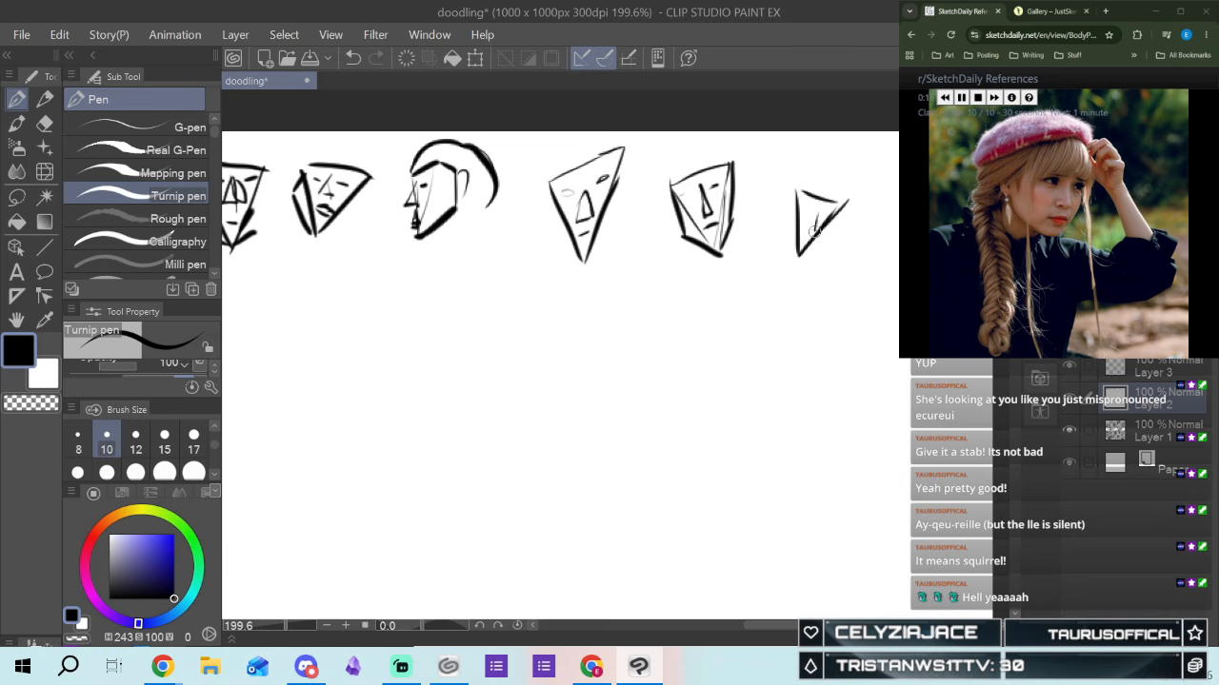
{"action": "left_click_drag", "start_coordinate": [814, 215], "coordinate": [808, 224]}
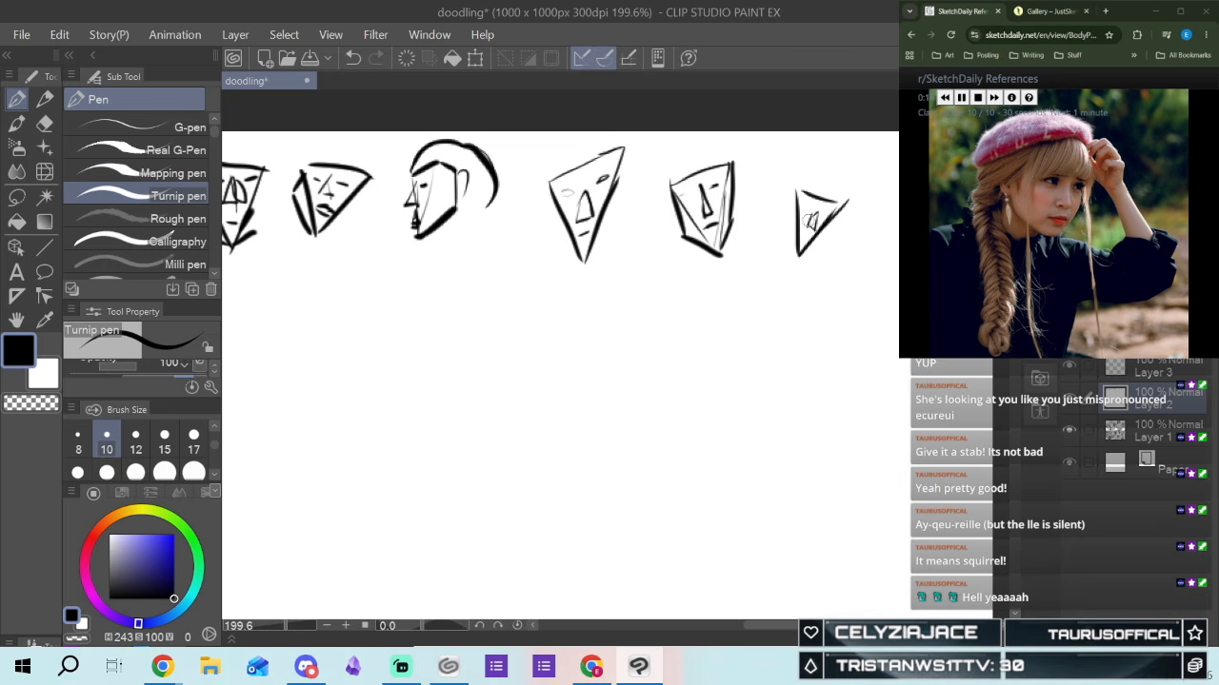
{"action": "left_click_drag", "start_coordinate": [807, 207], "coordinate": [817, 209]}
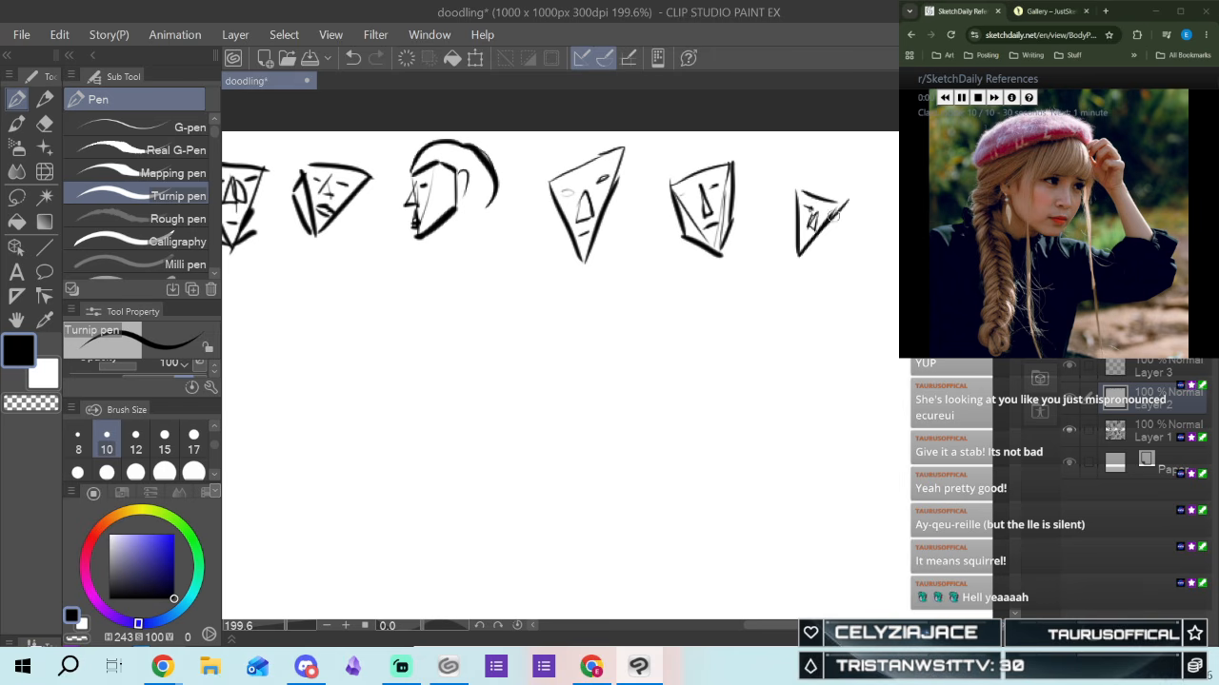
{"action": "left_click_drag", "start_coordinate": [817, 209], "coordinate": [826, 220]}
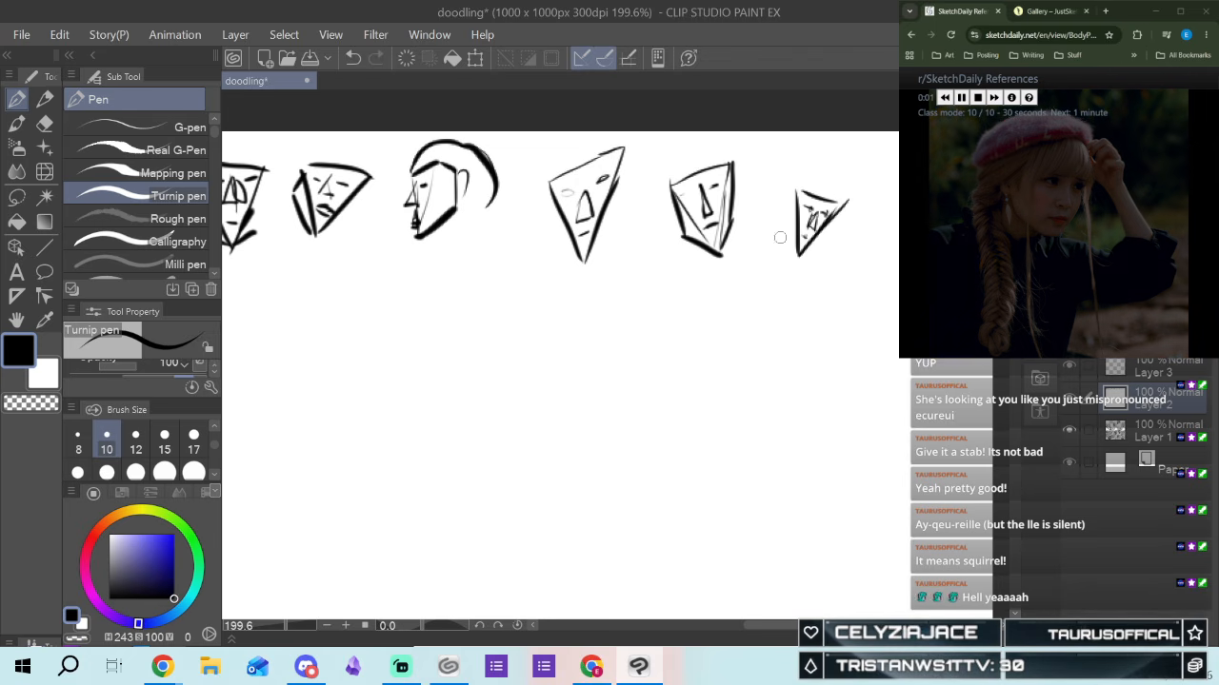
{"action": "left_click_drag", "start_coordinate": [801, 253], "coordinate": [782, 188]}
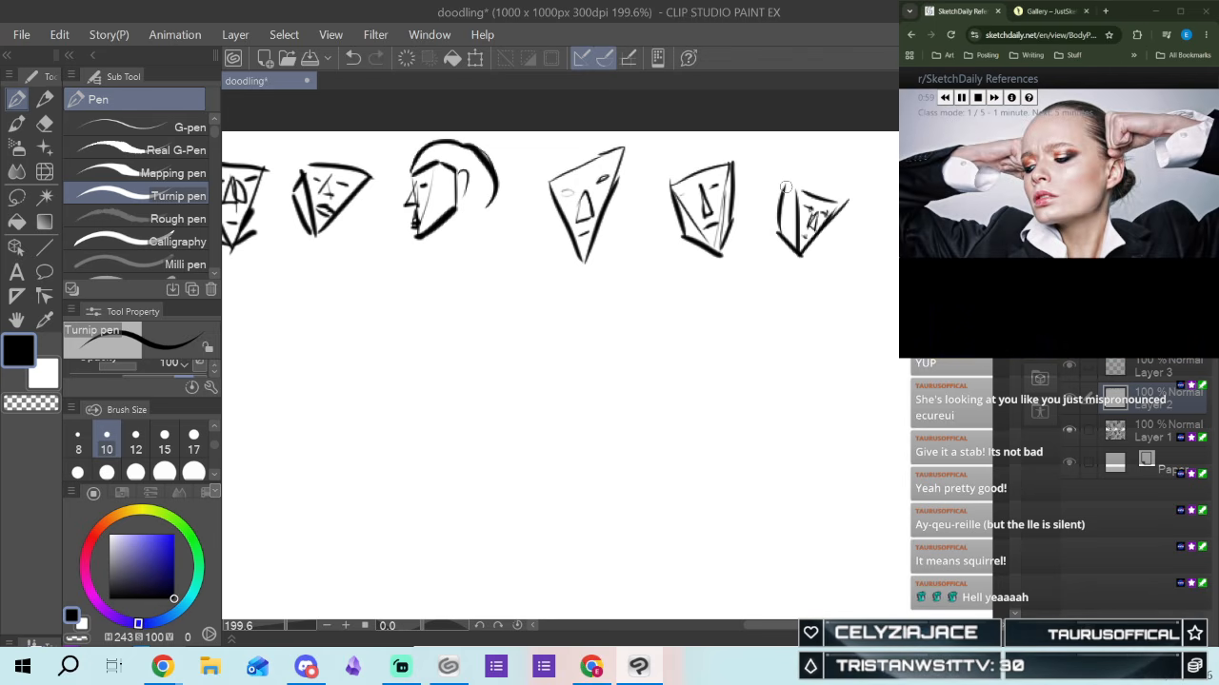
Sketch the head of the woman with raised fists as an inverted triangle with facial features, adding angular cheek, jaw and side-of-head lines
{"action": "left_click_drag", "start_coordinate": [850, 625], "coordinate": [869, 624]}
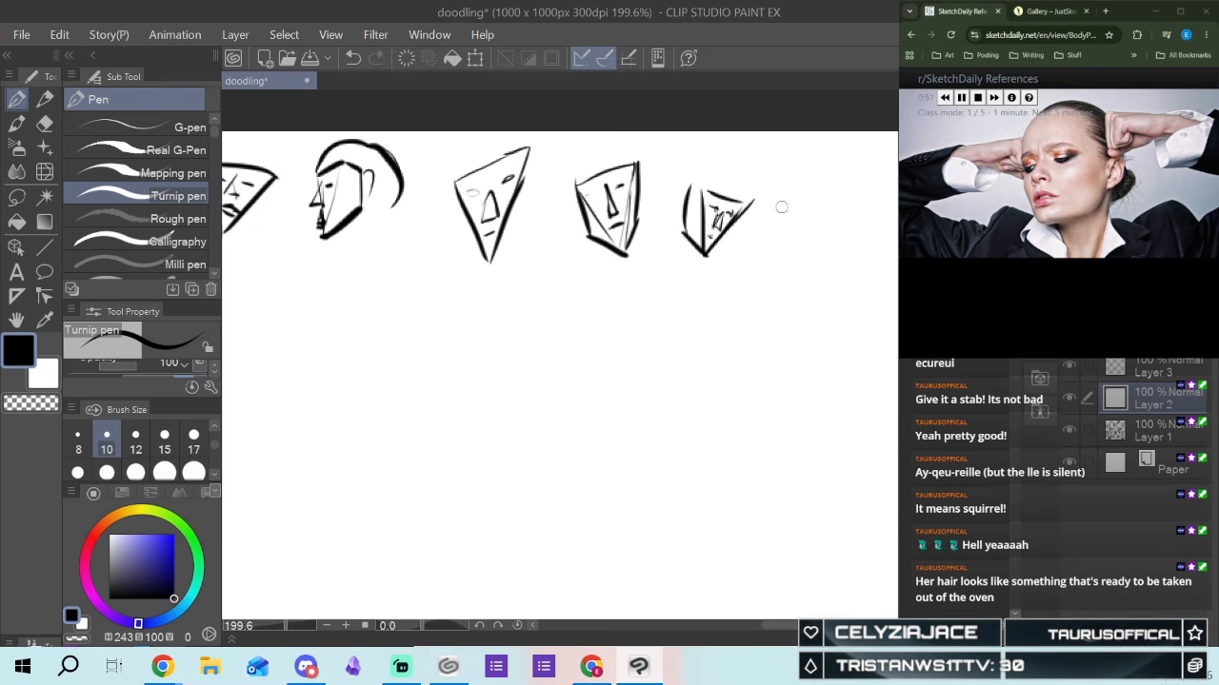
{"action": "mouse_move", "coordinate": [781, 200]}
{"action": "left_mouse_down"}
{"action": "mouse_move", "coordinate": [814, 271]}
{"action": "mouse_move", "coordinate": [834, 196]}
{"action": "mouse_move", "coordinate": [804, 188]}
{"action": "mouse_move", "coordinate": [830, 191]}
{"action": "left_mouse_up"}
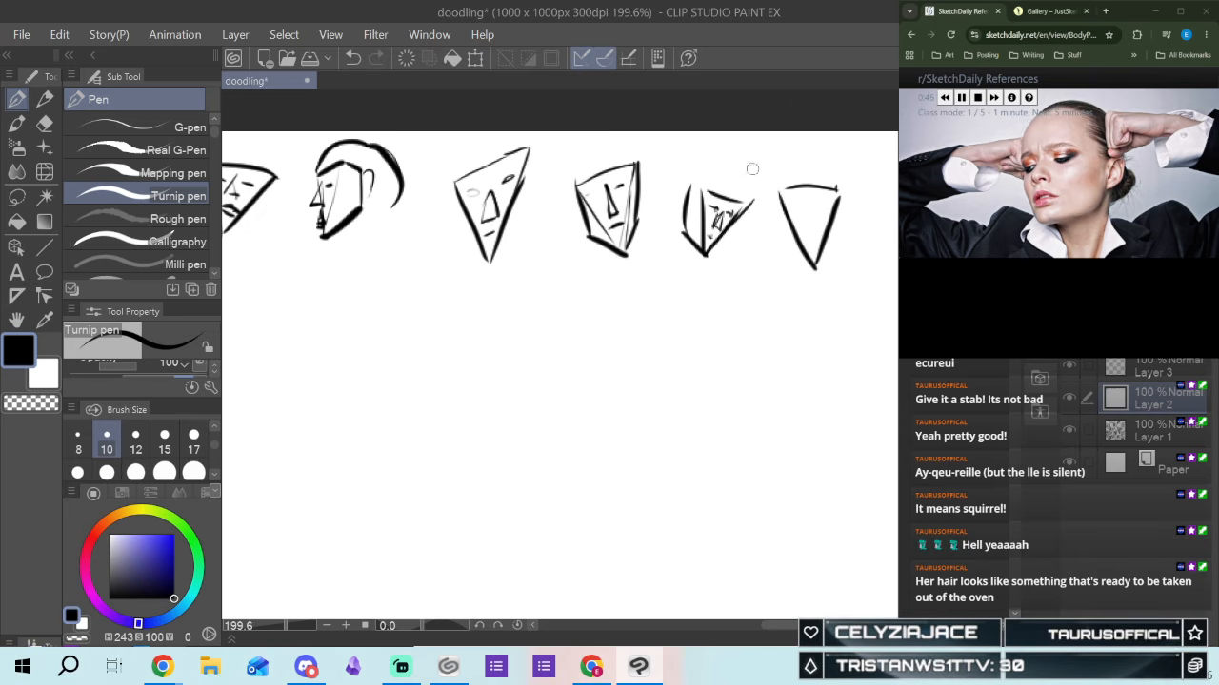
{"action": "left_click_drag", "start_coordinate": [801, 201], "coordinate": [809, 221]}
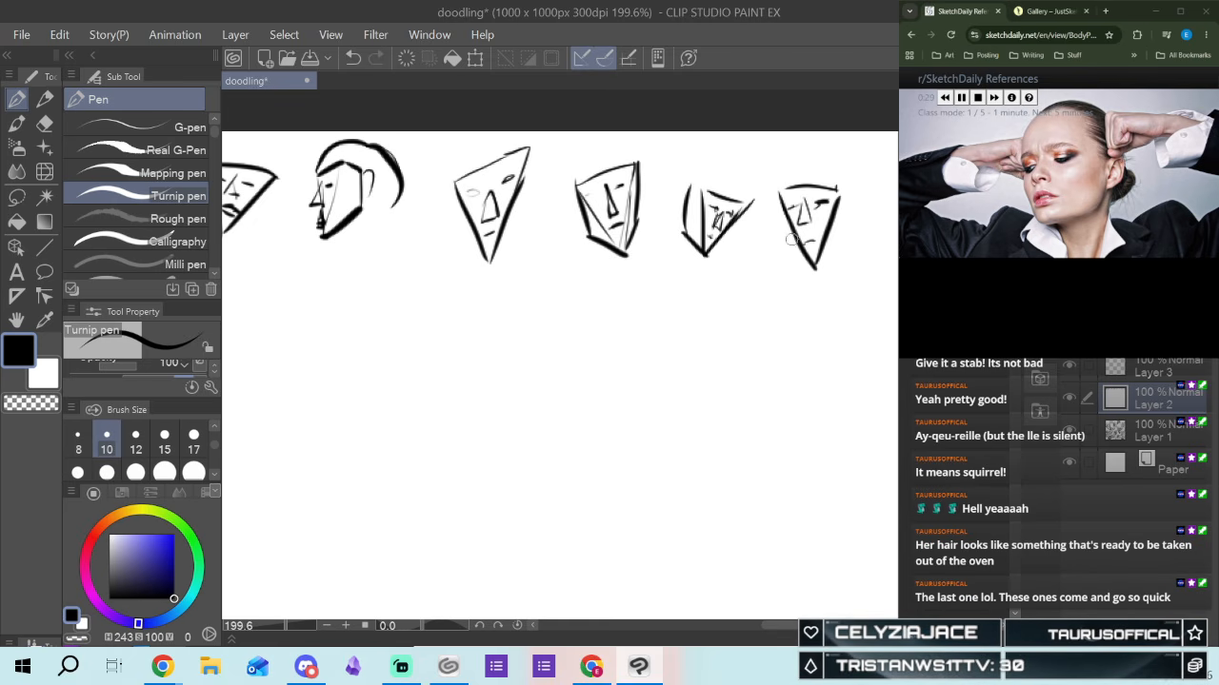
{"action": "left_click_drag", "start_coordinate": [784, 231], "coordinate": [815, 271]}
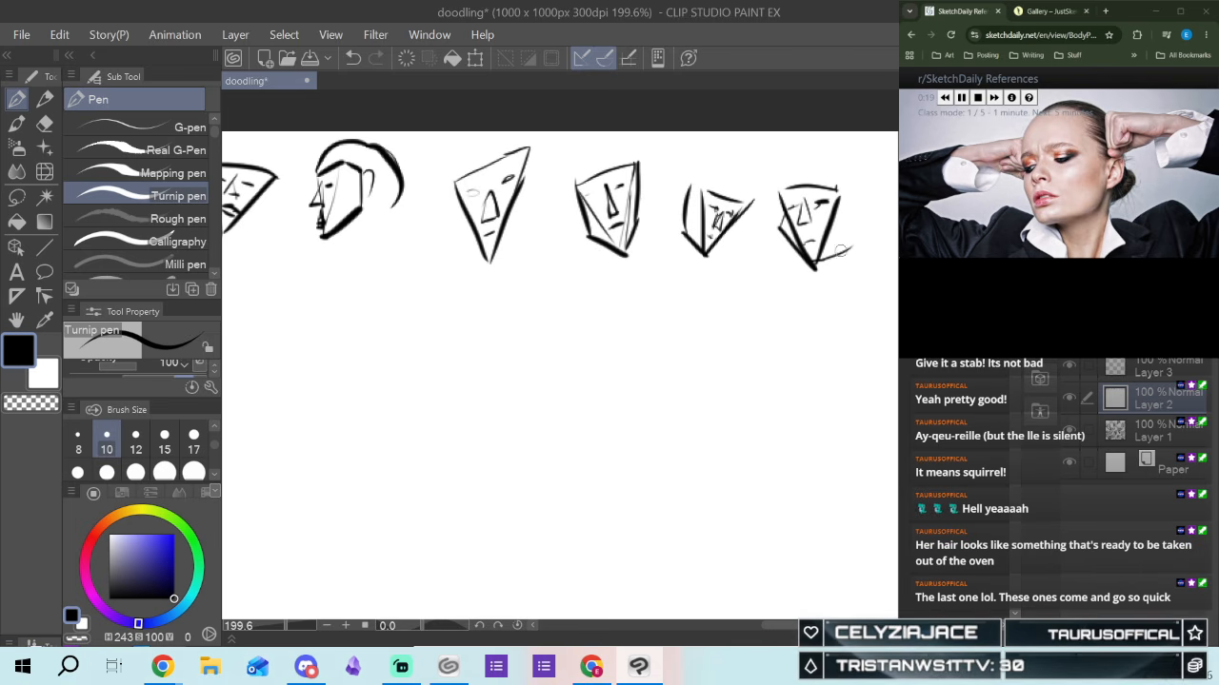
{"action": "left_click_drag", "start_coordinate": [819, 261], "coordinate": [860, 240]}
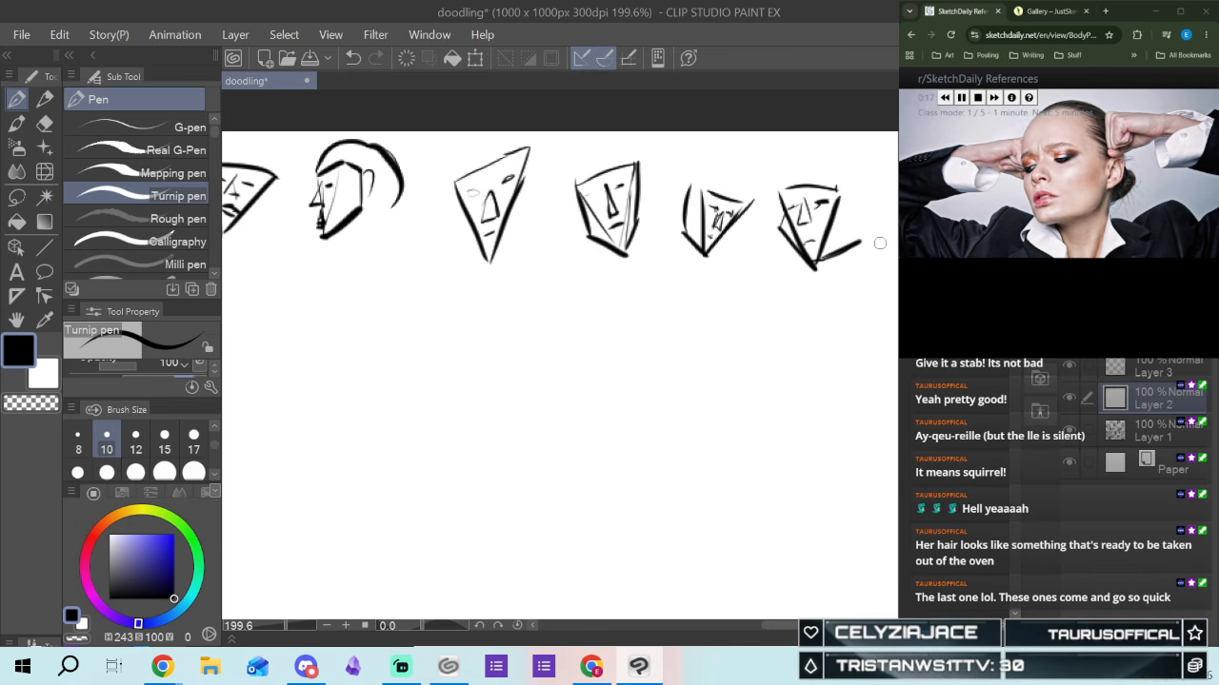
{"action": "left_click_drag", "start_coordinate": [859, 203], "coordinate": [861, 250]}
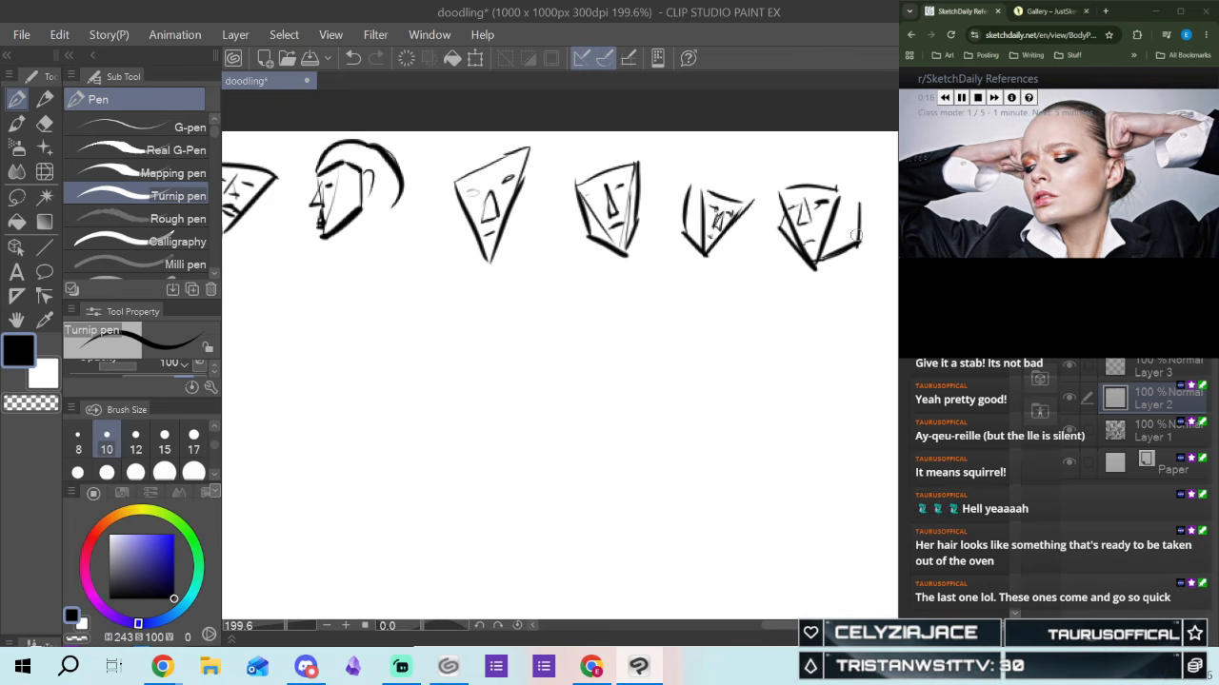
Finish the last head in the top row with the side of the face, an ear and pulled-back hair, following the reference photo
{"action": "left_click_drag", "start_coordinate": [838, 168], "coordinate": [861, 206]}
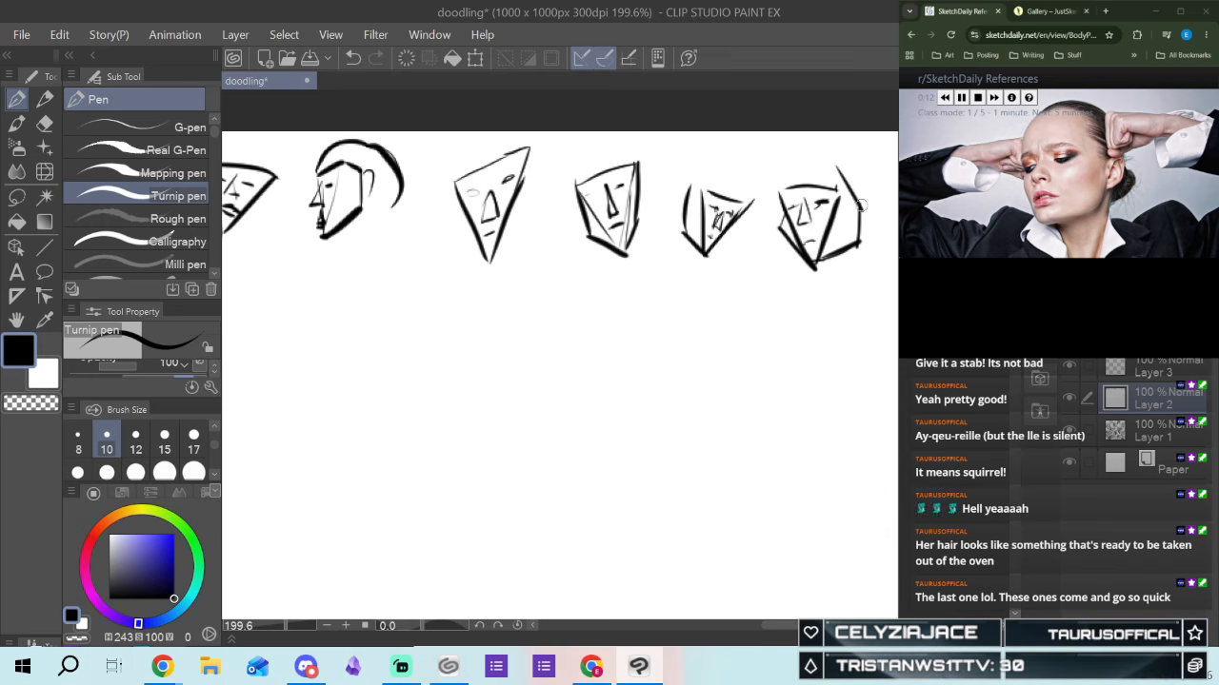
{"action": "left_click_drag", "start_coordinate": [861, 196], "coordinate": [863, 232]}
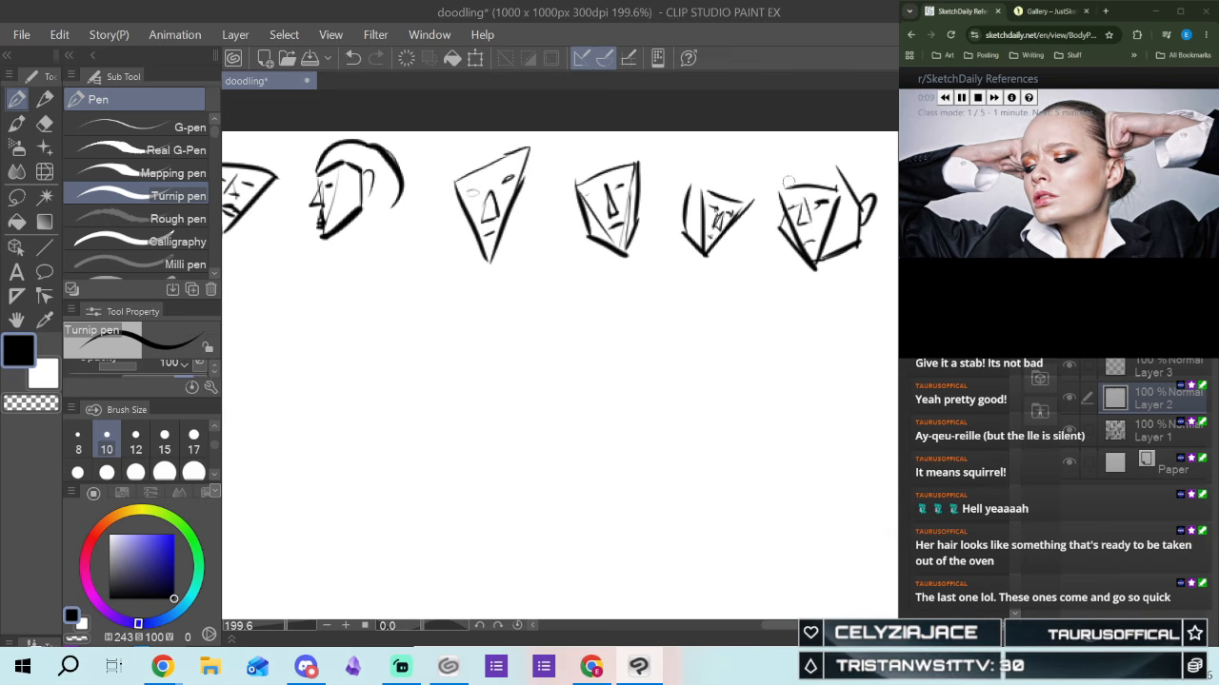
{"action": "mouse_move", "coordinate": [781, 198]}
{"action": "left_mouse_down"}
{"action": "mouse_move", "coordinate": [807, 159]}
{"action": "mouse_move", "coordinate": [828, 160]}
{"action": "mouse_move", "coordinate": [836, 176]}
{"action": "mouse_move", "coordinate": [798, 166]}
{"action": "mouse_move", "coordinate": [824, 153]}
{"action": "mouse_move", "coordinate": [875, 160]}
{"action": "mouse_move", "coordinate": [877, 200]}
{"action": "mouse_move", "coordinate": [838, 152]}
{"action": "mouse_move", "coordinate": [875, 177]}
{"action": "mouse_move", "coordinate": [884, 240]}
{"action": "left_mouse_up"}
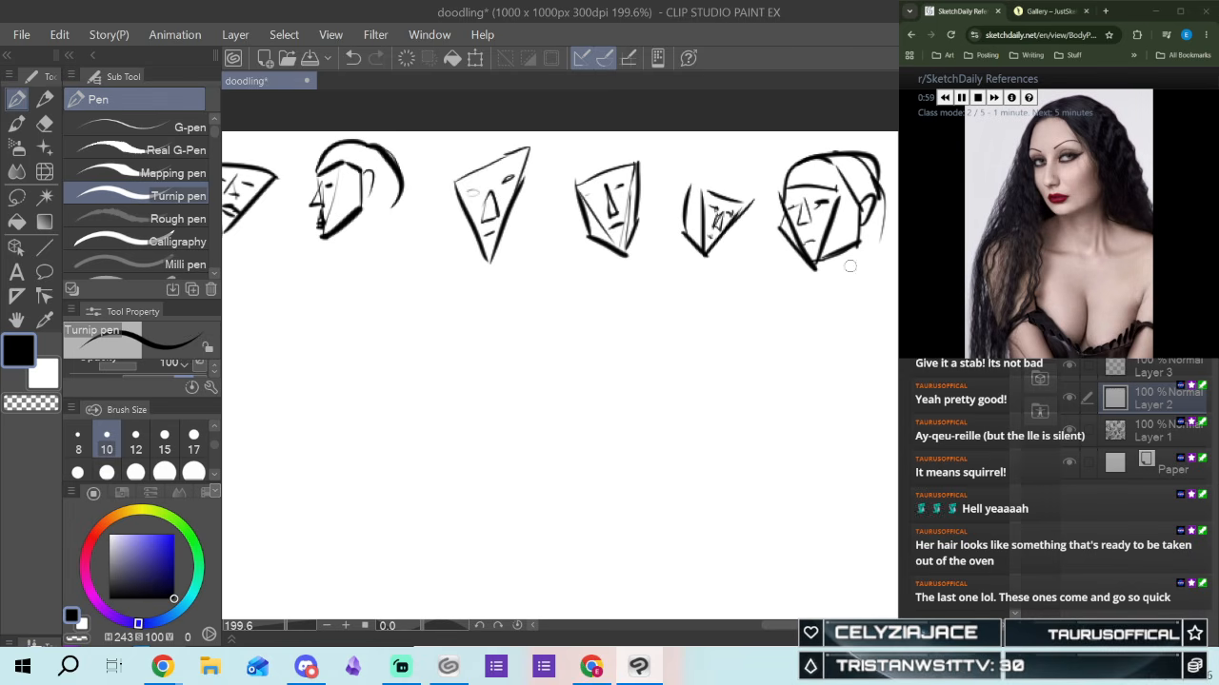
Draw an inverted-triangle face outline below the first head of the top row to start a second row
{"action": "left_click_drag", "start_coordinate": [786, 625], "coordinate": [647, 624]}
{"action": "left_click_drag", "start_coordinate": [1015, 217], "coordinate": [1015, 226]}
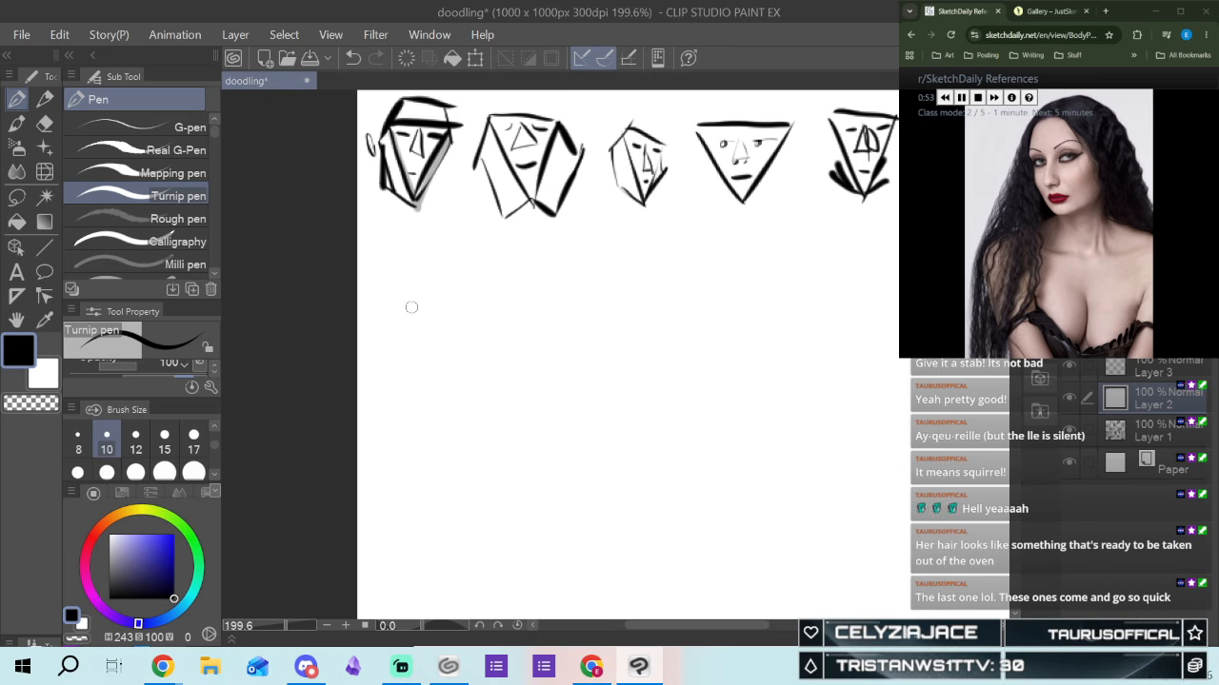
{"action": "mouse_move", "coordinate": [377, 279]}
{"action": "left_mouse_down"}
{"action": "mouse_move", "coordinate": [416, 361]}
{"action": "mouse_move", "coordinate": [455, 282]}
{"action": "left_mouse_up"}
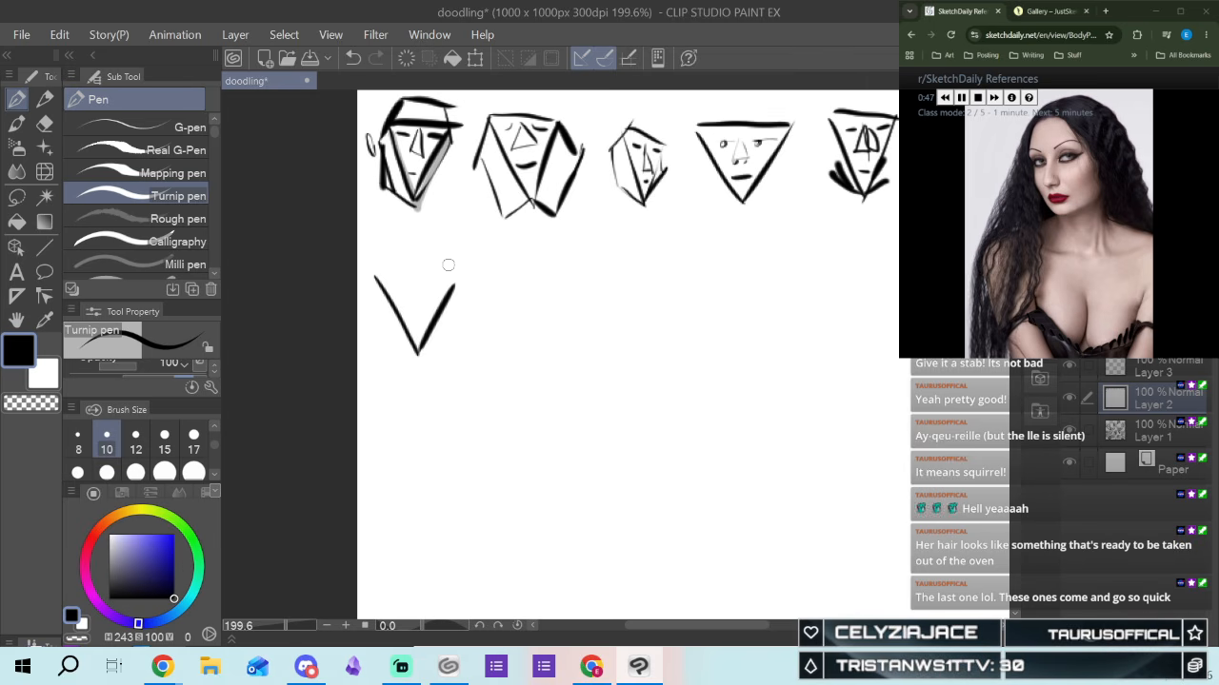
{"action": "left_click_drag", "start_coordinate": [376, 270], "coordinate": [457, 273]}
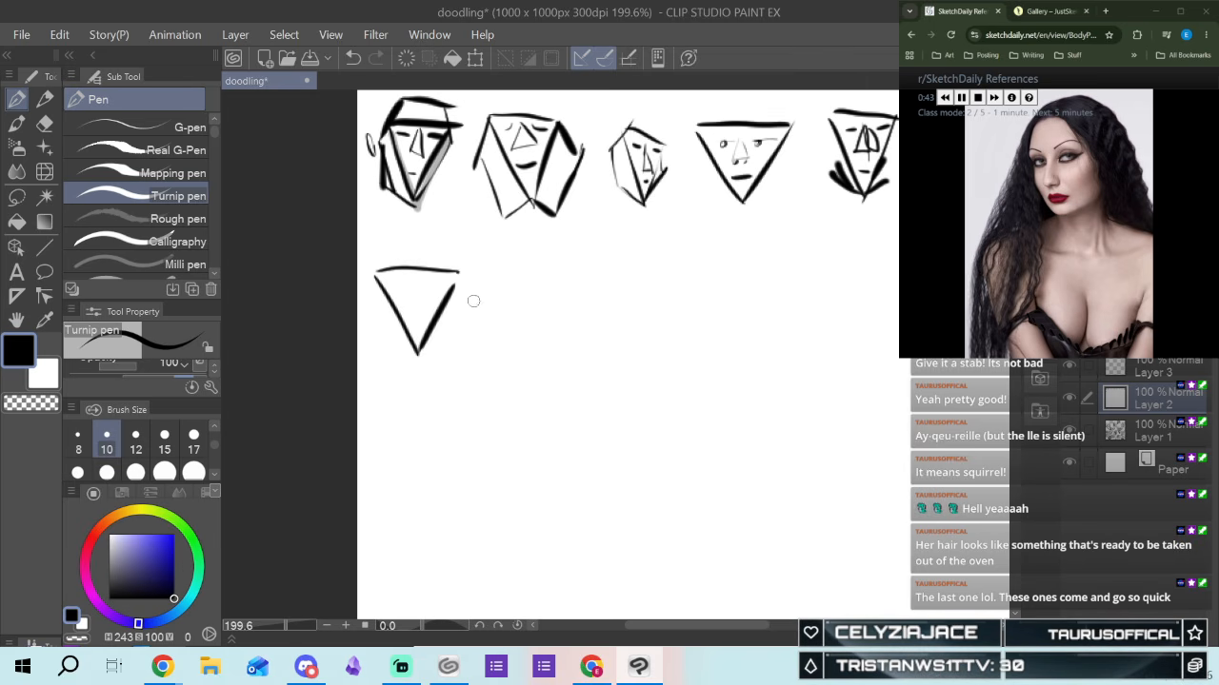
{"action": "left_click_drag", "start_coordinate": [461, 268], "coordinate": [446, 303]}
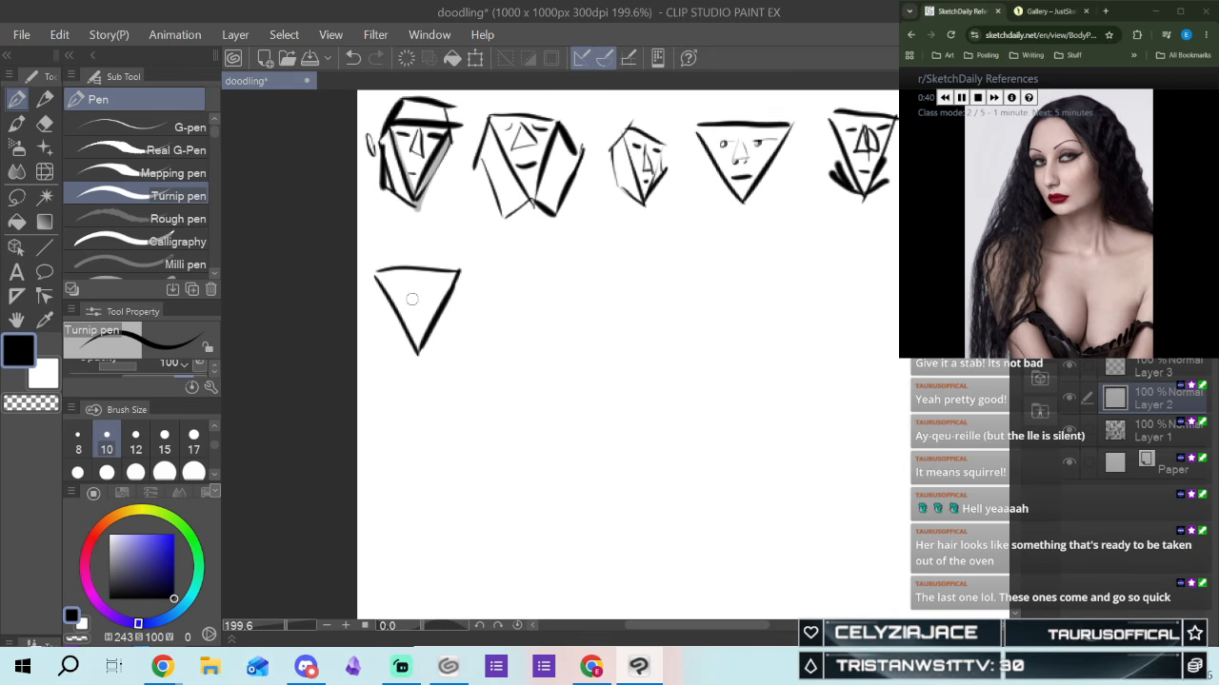
Add an angular nose and two eyes inside the new triangular face, undoing and redrawing the second eye
{"action": "left_click_drag", "start_coordinate": [413, 288], "coordinate": [409, 301]}
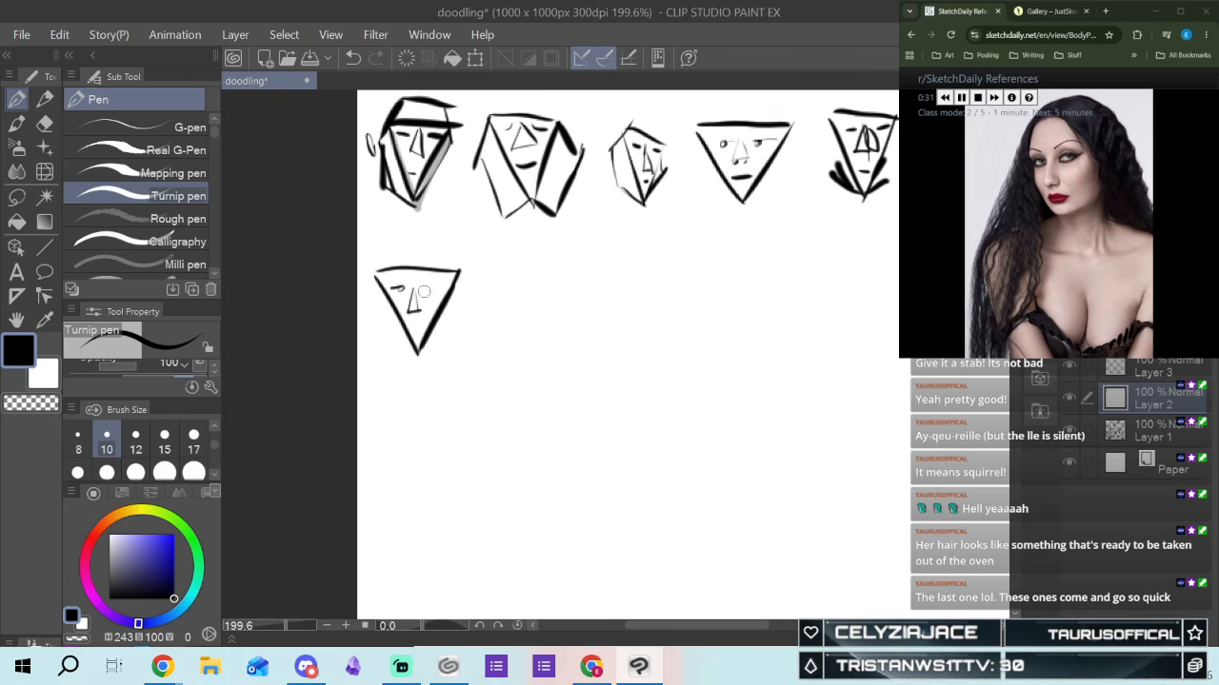
{"action": "left_click", "coordinate": [358, 63]}
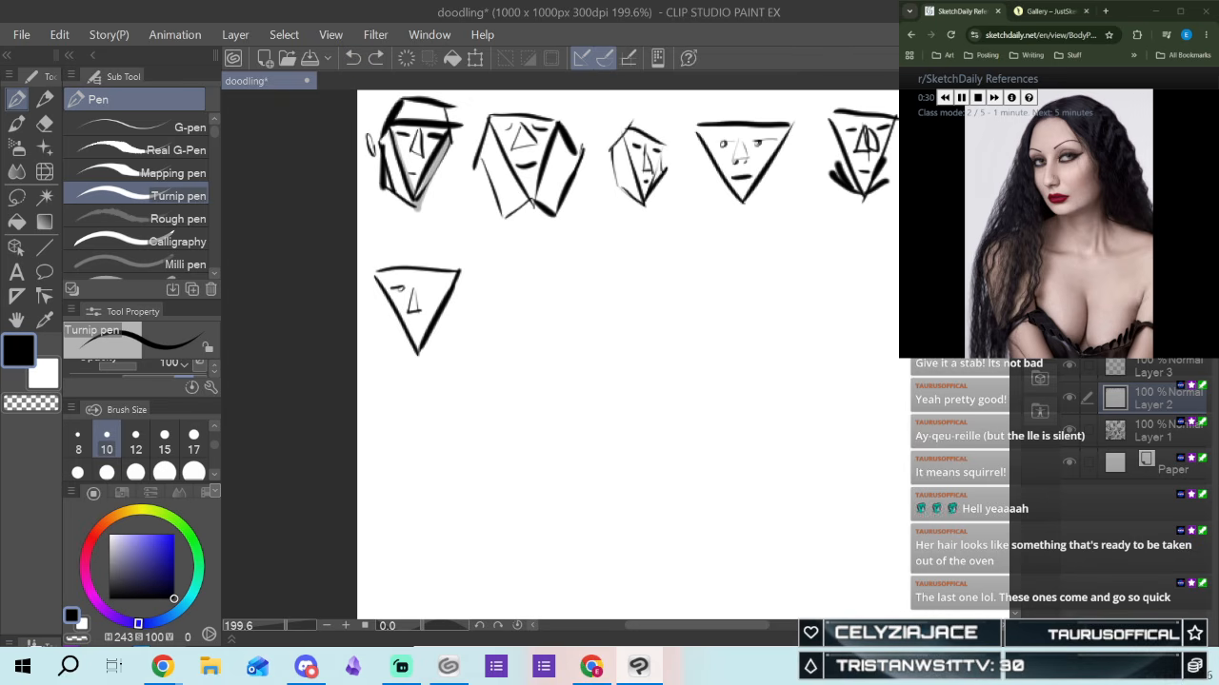
{"action": "left_click_drag", "start_coordinate": [428, 290], "coordinate": [439, 286]}
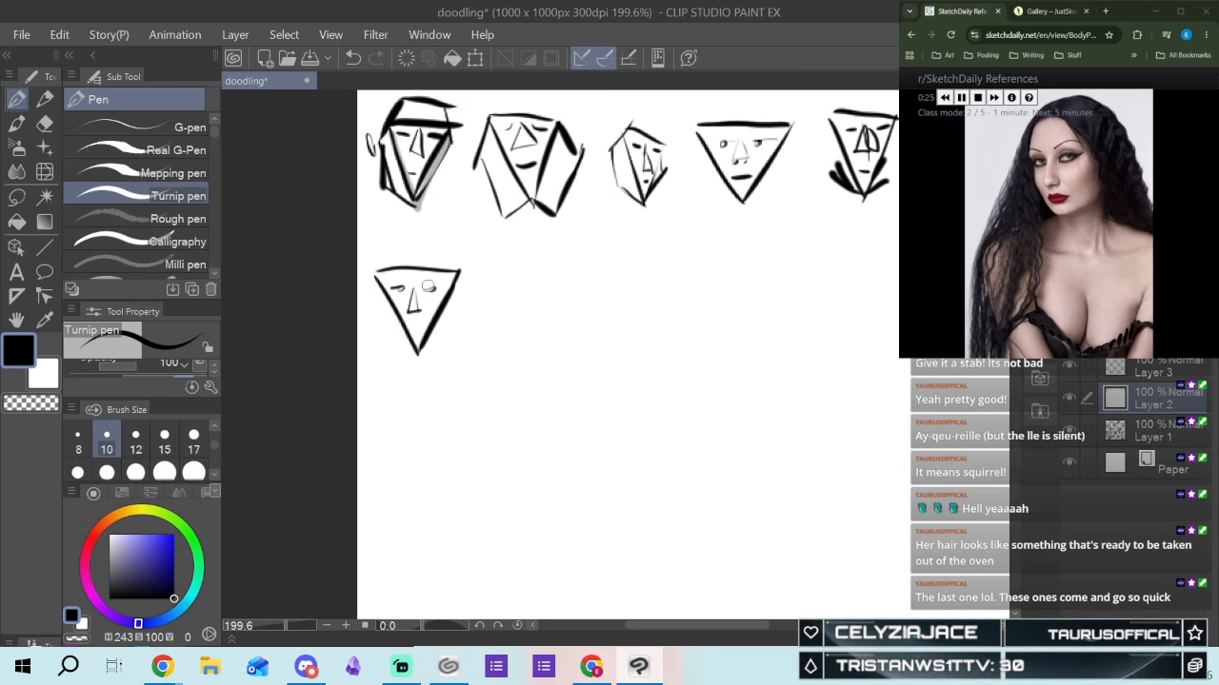
{"action": "left_click_drag", "start_coordinate": [426, 288], "coordinate": [433, 285]}
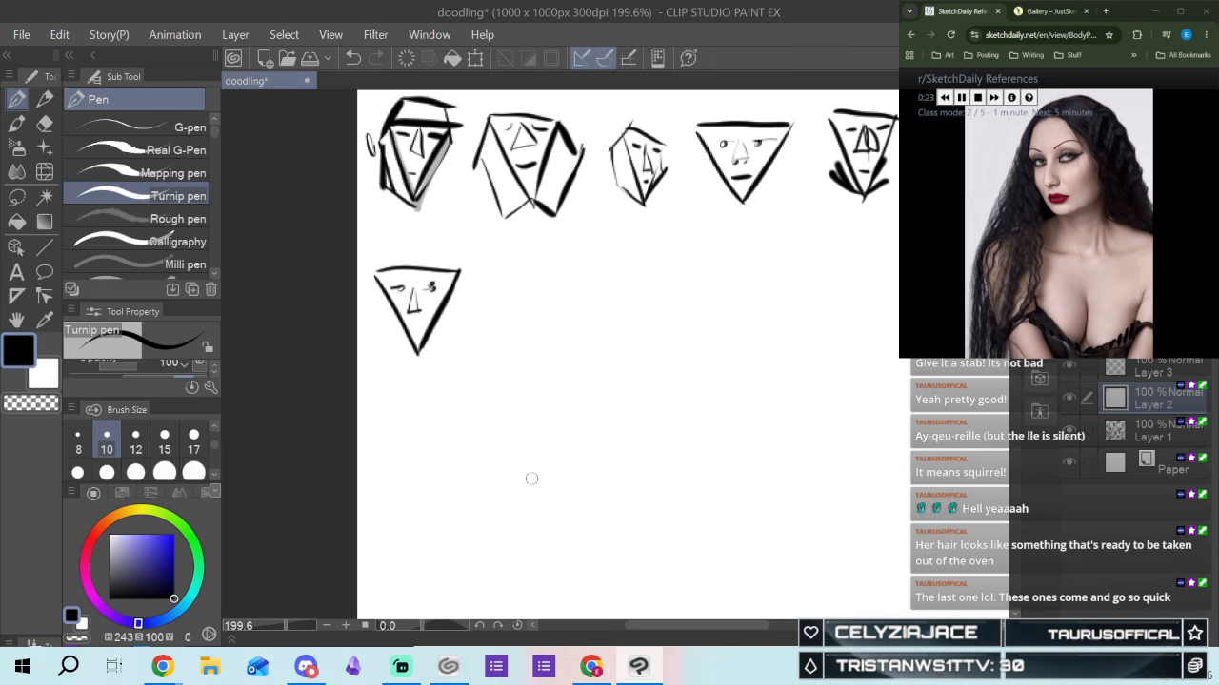
Build the jaw and cheek lines around the triangular face and cap it with a rounded hair outline
{"action": "left_click_drag", "start_coordinate": [418, 353], "coordinate": [462, 322]}
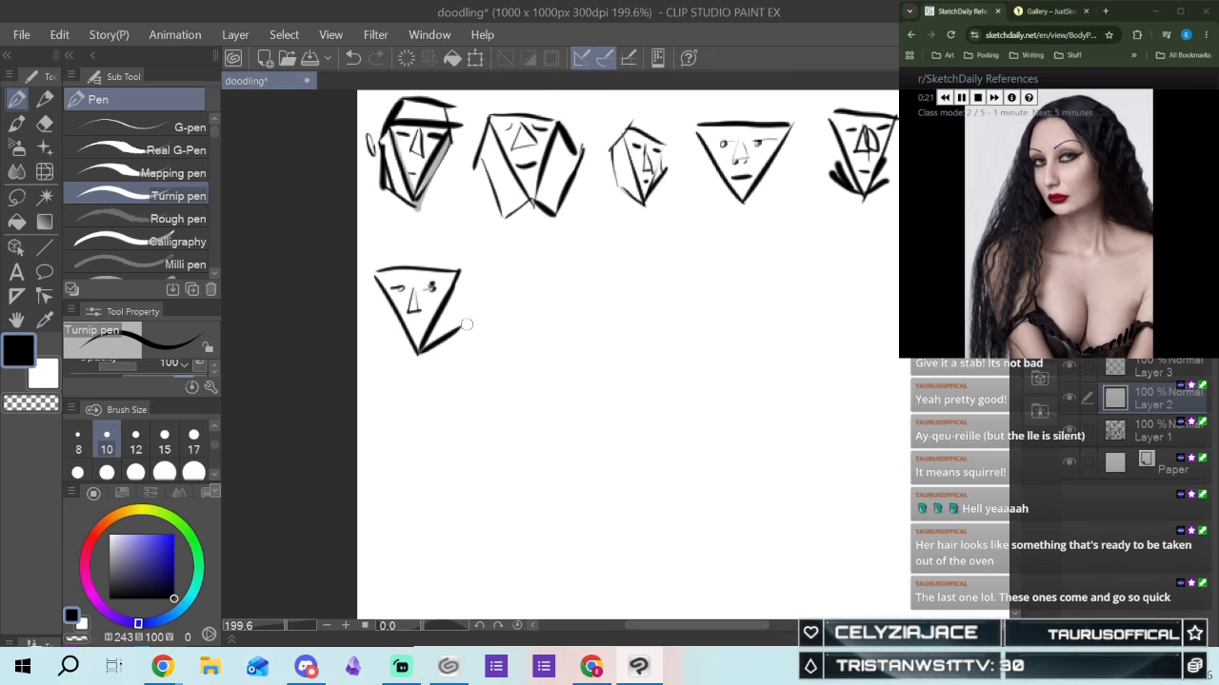
{"action": "left_click_drag", "start_coordinate": [455, 280], "coordinate": [460, 339]}
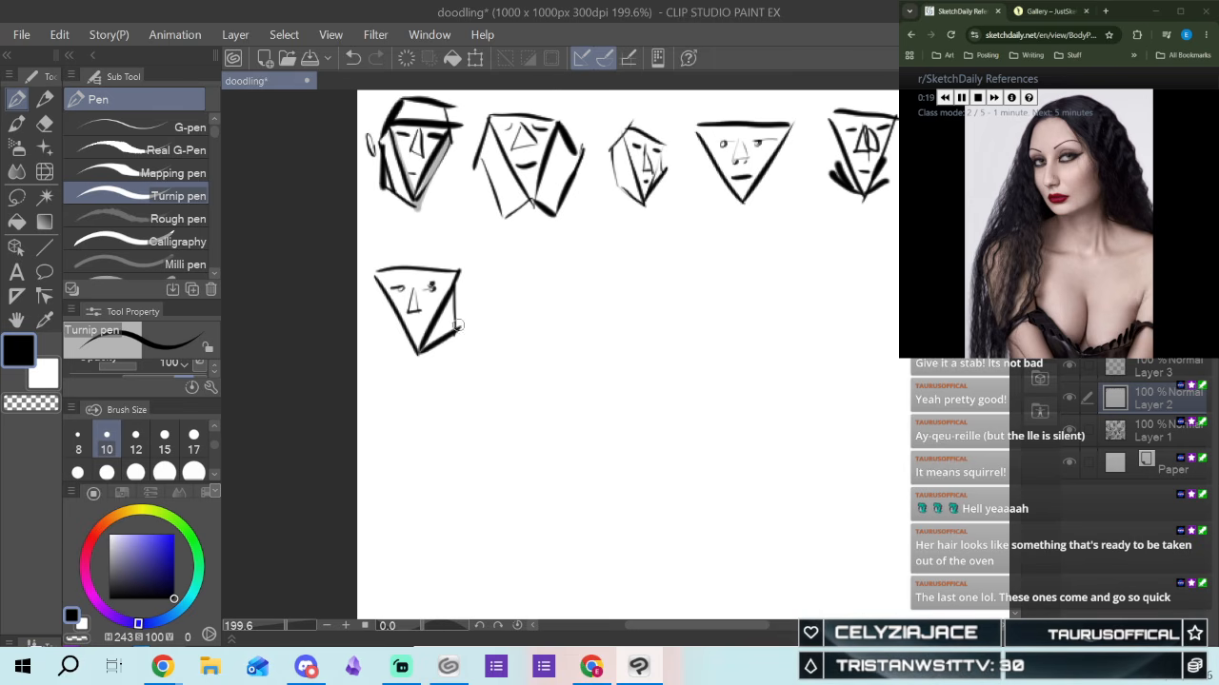
{"action": "left_click_drag", "start_coordinate": [389, 324], "coordinate": [417, 355]}
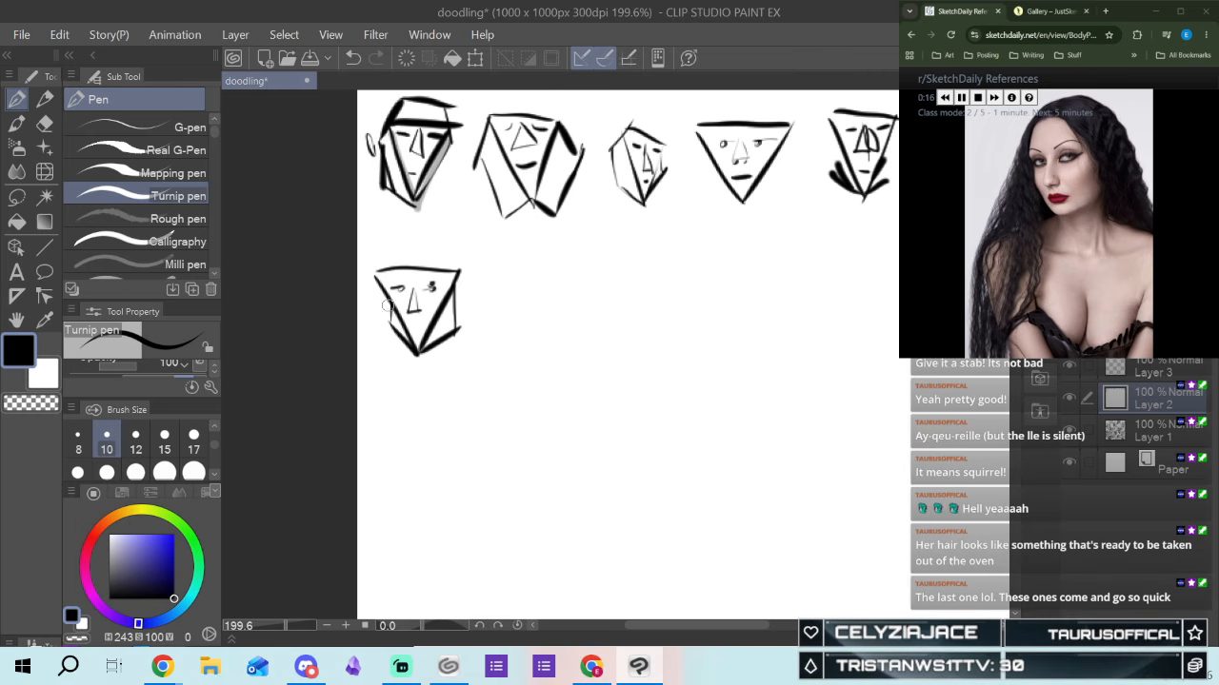
{"action": "left_click_drag", "start_coordinate": [387, 324], "coordinate": [385, 308]}
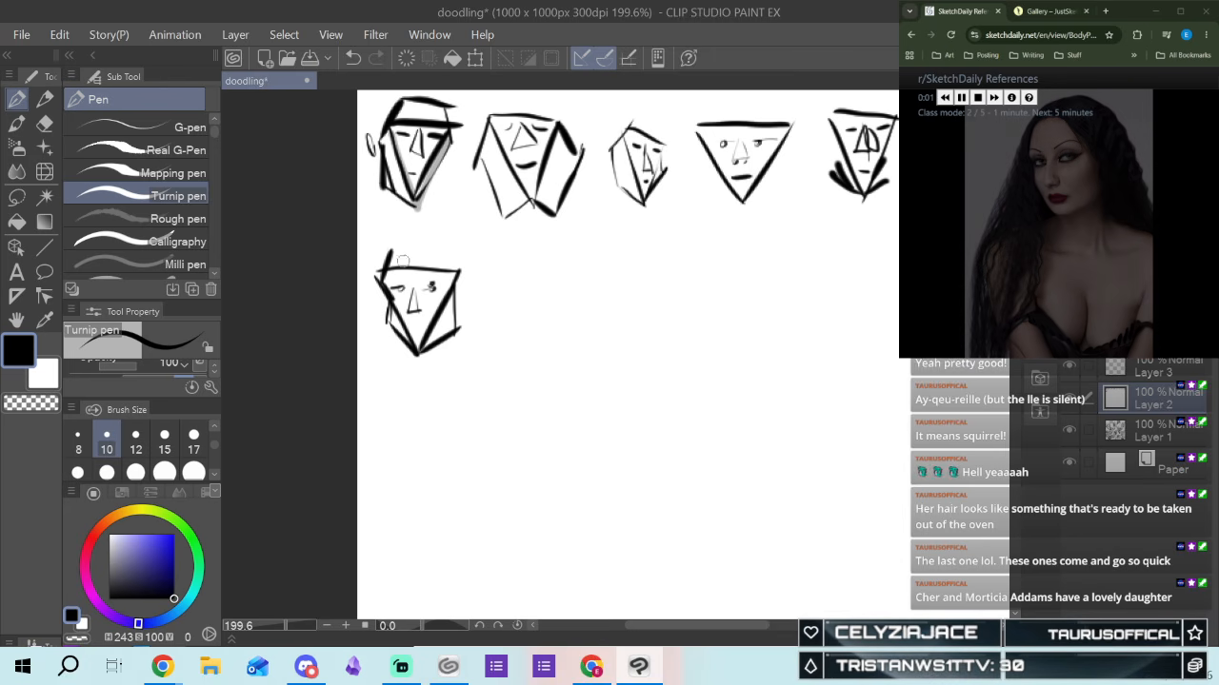
{"action": "left_click_drag", "start_coordinate": [379, 278], "coordinate": [461, 295]}
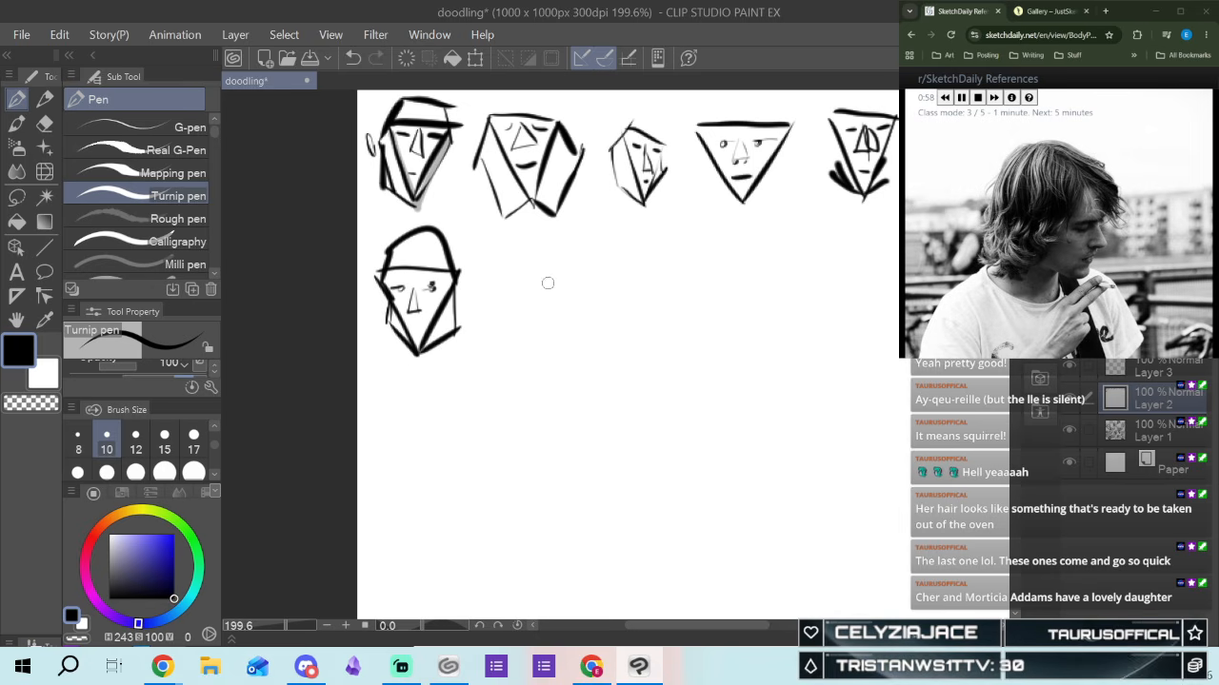
Sketch a narrow right-facing triangular profile beside the first second-row head, adding its nose, eye, mouth and chin
{"action": "left_click_drag", "start_coordinate": [547, 276], "coordinate": [545, 343]}
{"action": "left_click_drag", "start_coordinate": [574, 272], "coordinate": [538, 345]}
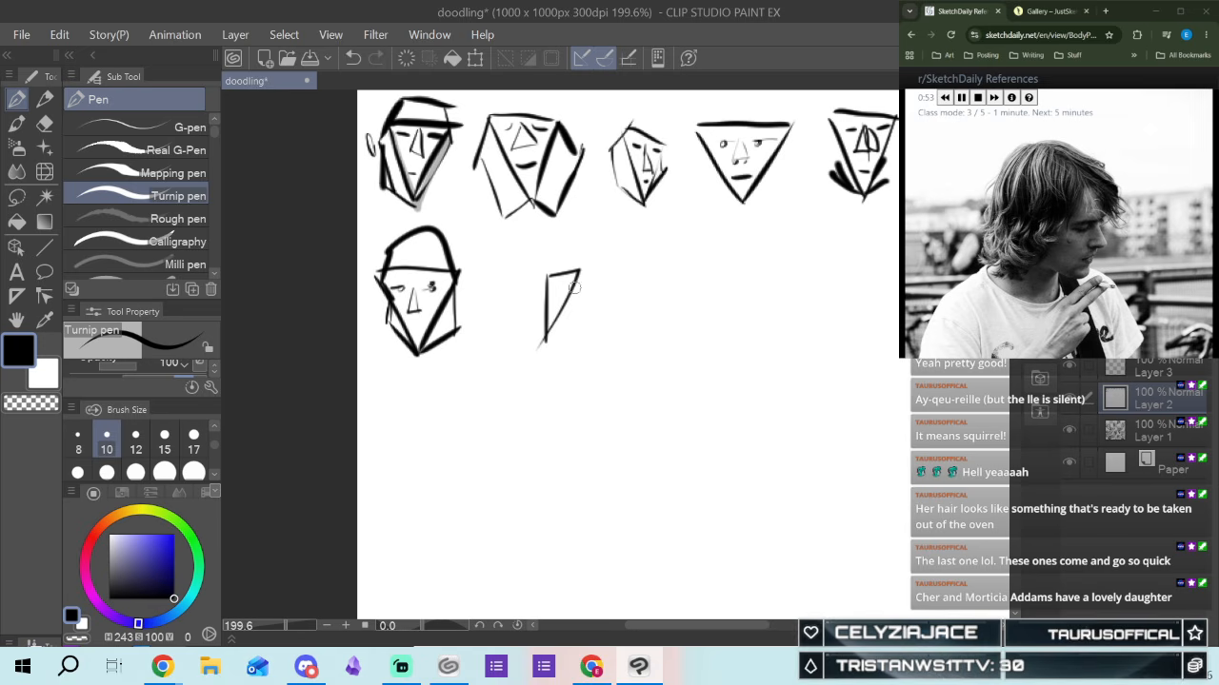
{"action": "left_click_drag", "start_coordinate": [572, 280], "coordinate": [572, 310]}
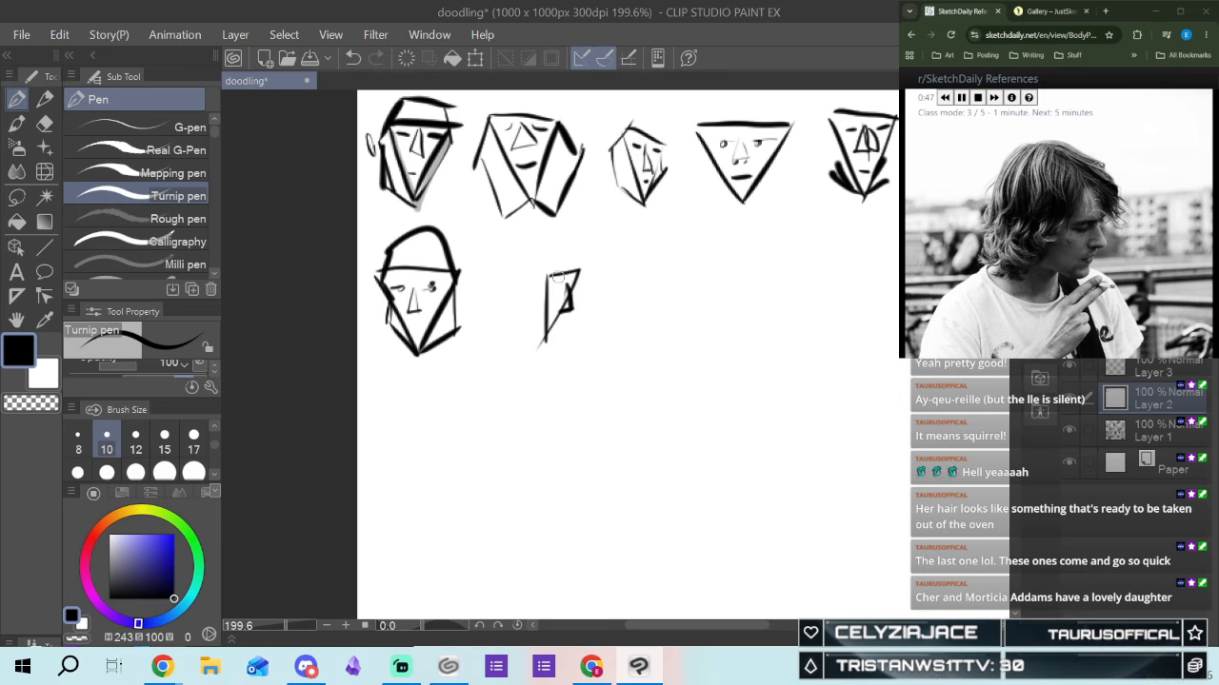
{"action": "left_click_drag", "start_coordinate": [553, 291], "coordinate": [564, 289]}
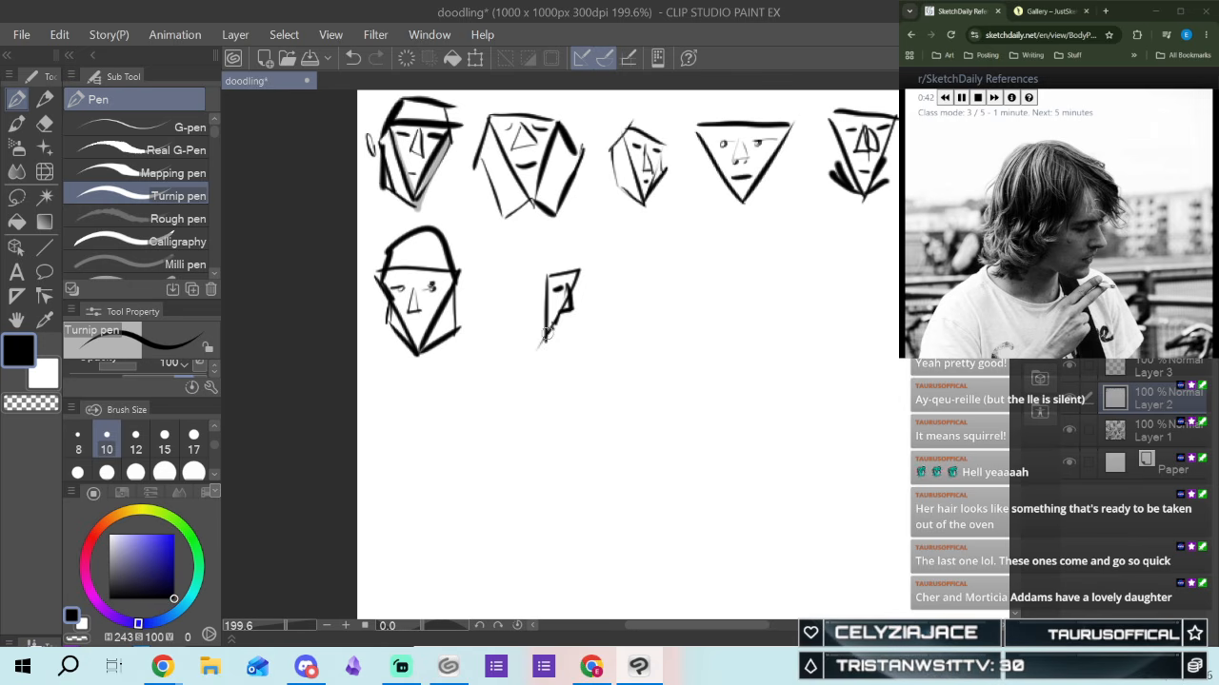
{"action": "mouse_move", "coordinate": [549, 335]}
{"action": "left_mouse_down"}
{"action": "mouse_move", "coordinate": [547, 294]}
{"action": "mouse_move", "coordinate": [548, 345]}
{"action": "left_mouse_up"}
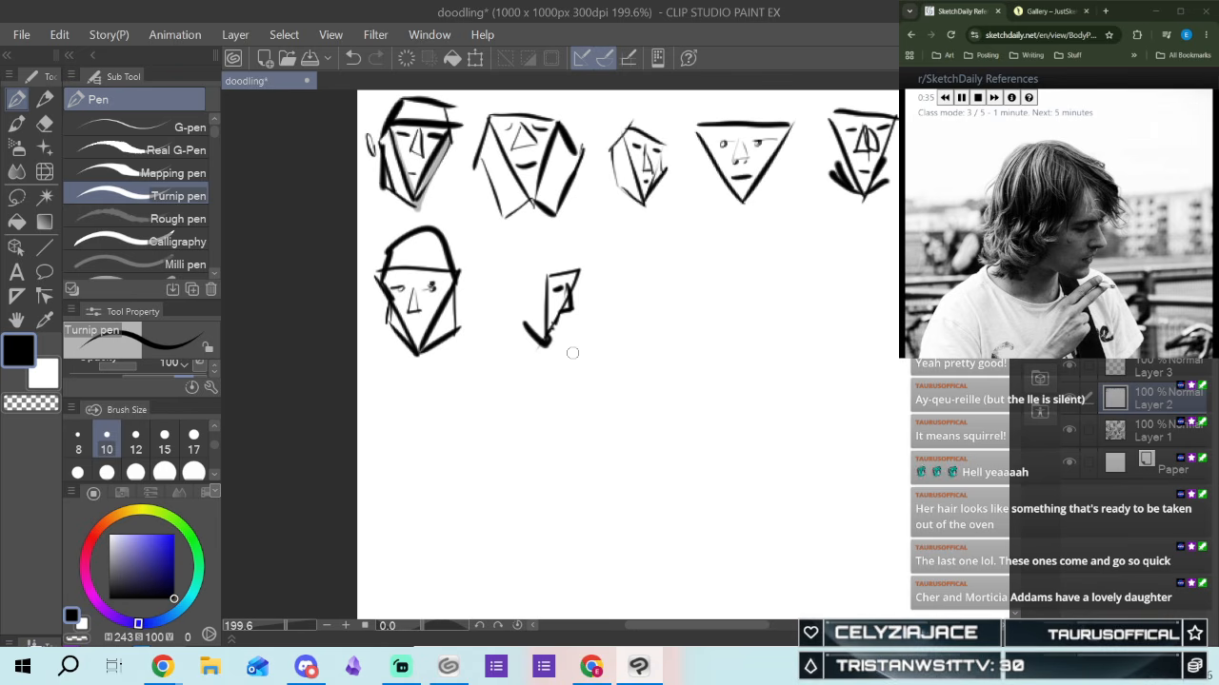
Add the slanted side plane and forehead to the profile, and erase the vertical construction line inside it
{"action": "left_click_drag", "start_coordinate": [545, 252], "coordinate": [515, 326]}
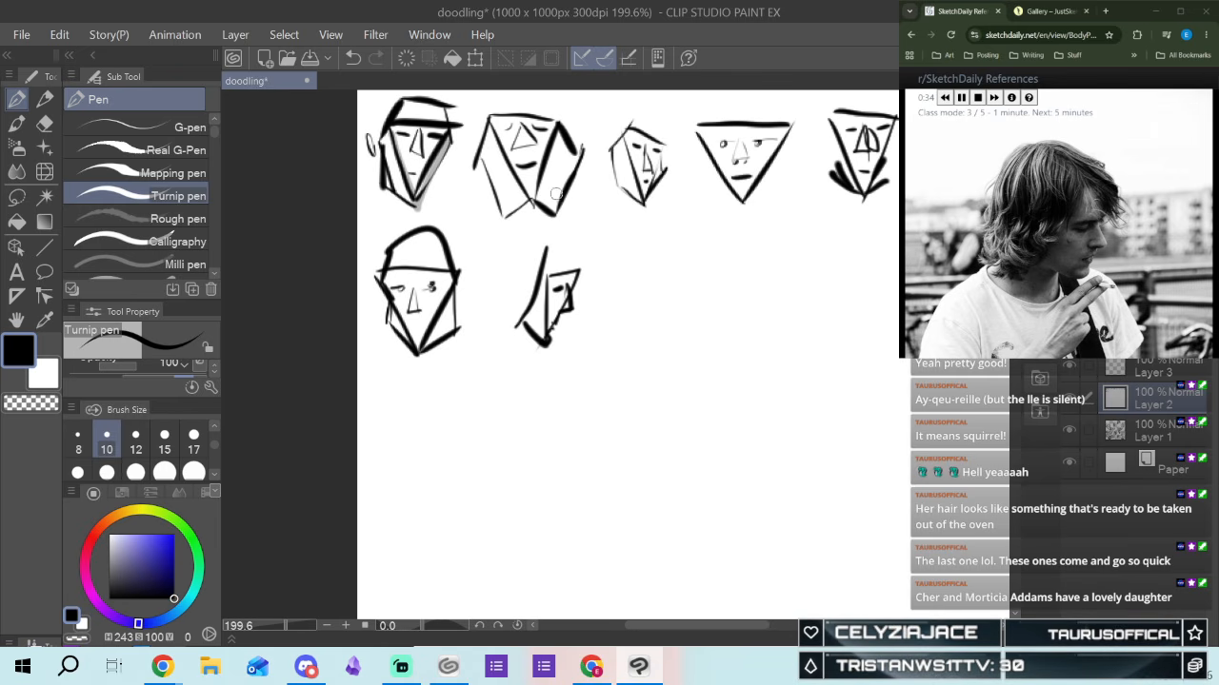
{"action": "mouse_move", "coordinate": [546, 243]}
{"action": "left_mouse_down"}
{"action": "mouse_move", "coordinate": [603, 278]}
{"action": "mouse_move", "coordinate": [597, 302]}
{"action": "mouse_move", "coordinate": [547, 302]}
{"action": "mouse_move", "coordinate": [571, 277]}
{"action": "left_mouse_up"}
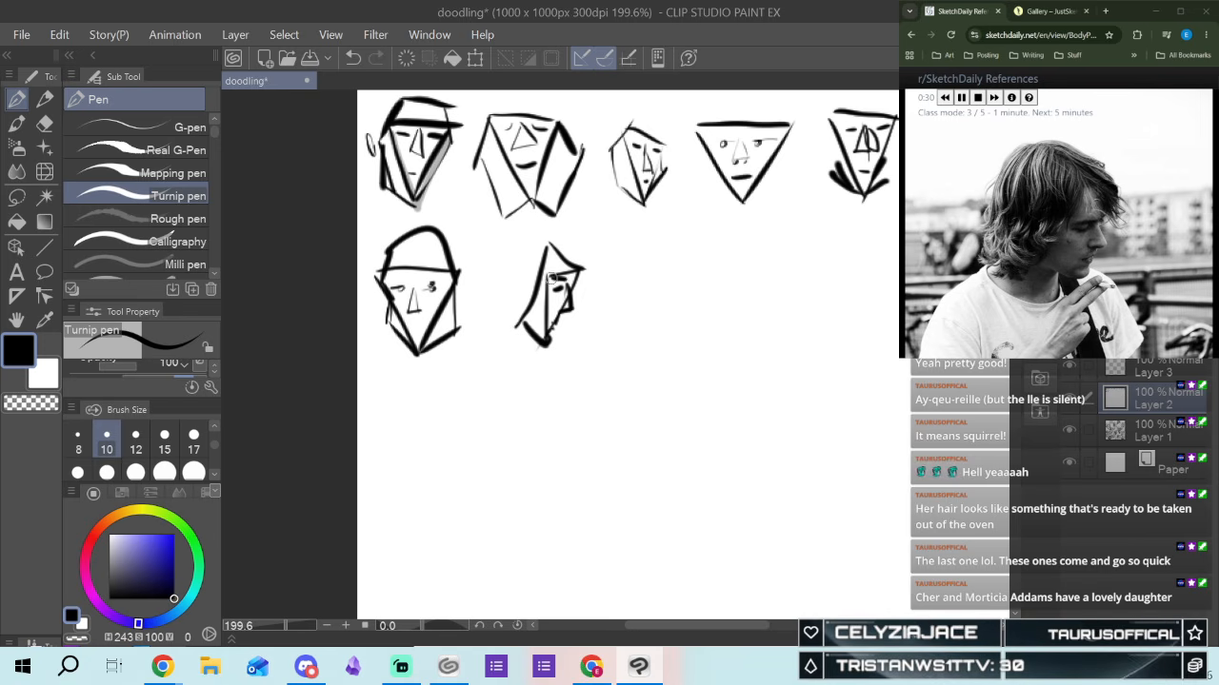
{"action": "key", "text": "e"}
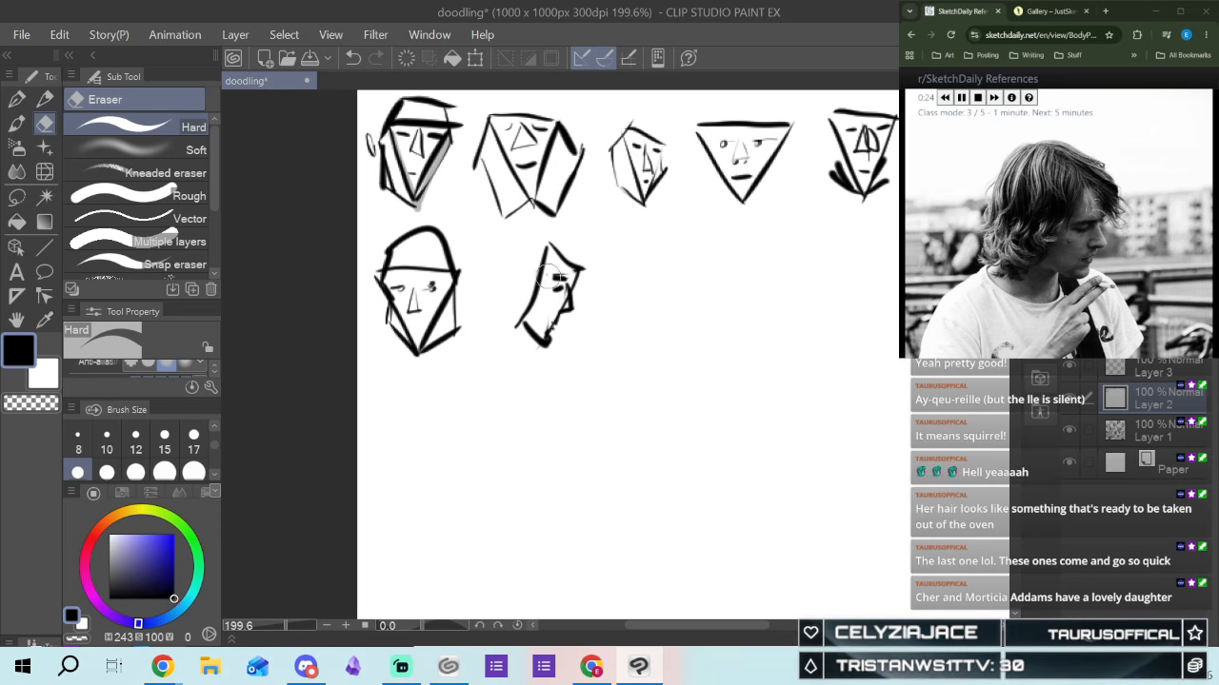
Draw the profile head's long hair with the Turnip pen, darken its back edge and add the neck lines
{"action": "left_click", "coordinate": [16, 98]}
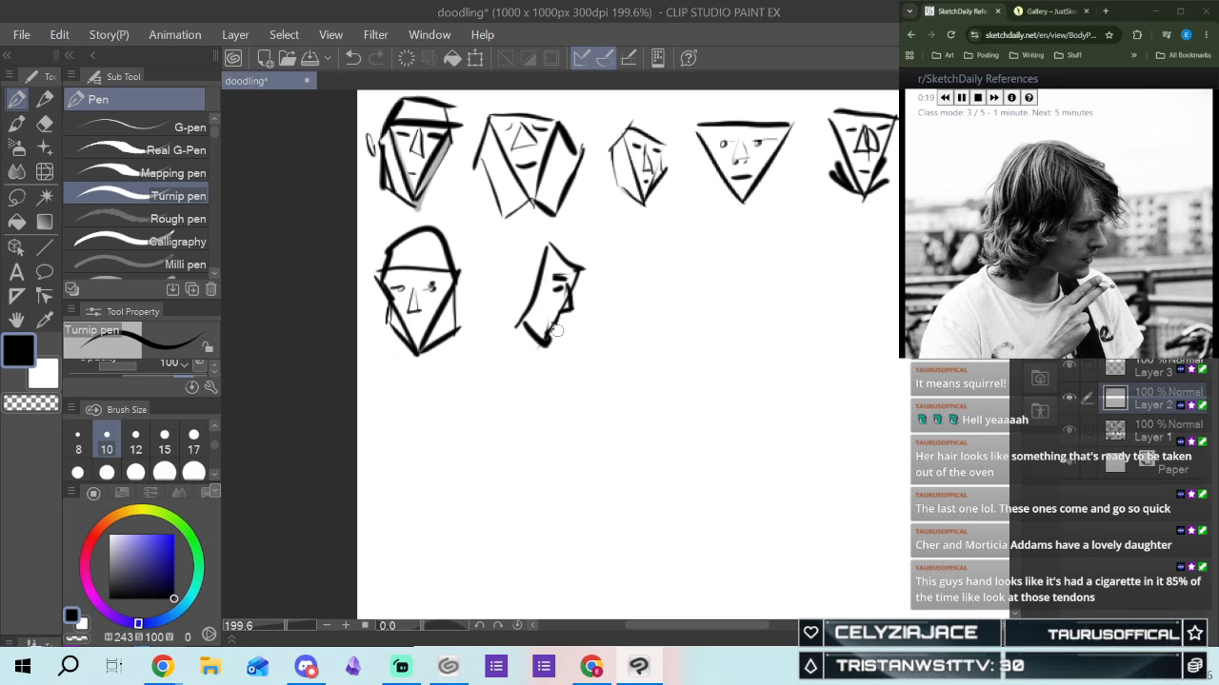
{"action": "mouse_move", "coordinate": [495, 238]}
{"action": "left_mouse_down"}
{"action": "mouse_move", "coordinate": [484, 306]}
{"action": "mouse_move", "coordinate": [511, 339]}
{"action": "mouse_move", "coordinate": [515, 328]}
{"action": "left_mouse_up"}
{"action": "mouse_move", "coordinate": [481, 285]}
{"action": "left_mouse_down"}
{"action": "mouse_move", "coordinate": [479, 255]}
{"action": "mouse_move", "coordinate": [503, 222]}
{"action": "mouse_move", "coordinate": [572, 234]}
{"action": "mouse_move", "coordinate": [588, 270]}
{"action": "mouse_move", "coordinate": [565, 232]}
{"action": "mouse_move", "coordinate": [589, 269]}
{"action": "left_mouse_up"}
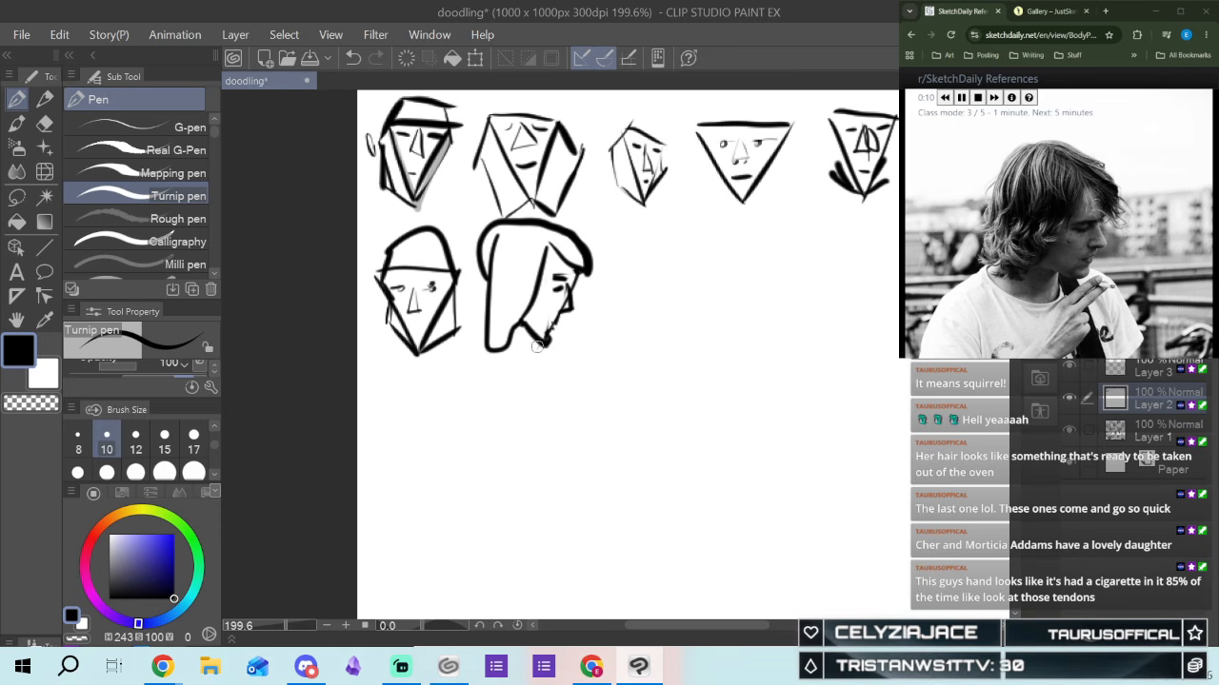
{"action": "left_click_drag", "start_coordinate": [525, 330], "coordinate": [527, 385]}
{"action": "left_click_drag", "start_coordinate": [485, 333], "coordinate": [456, 365]}
{"action": "mouse_move", "coordinate": [480, 247]}
{"action": "left_mouse_down"}
{"action": "mouse_move", "coordinate": [492, 320]}
{"action": "mouse_move", "coordinate": [479, 280]}
{"action": "mouse_move", "coordinate": [480, 341]}
{"action": "left_mouse_up"}
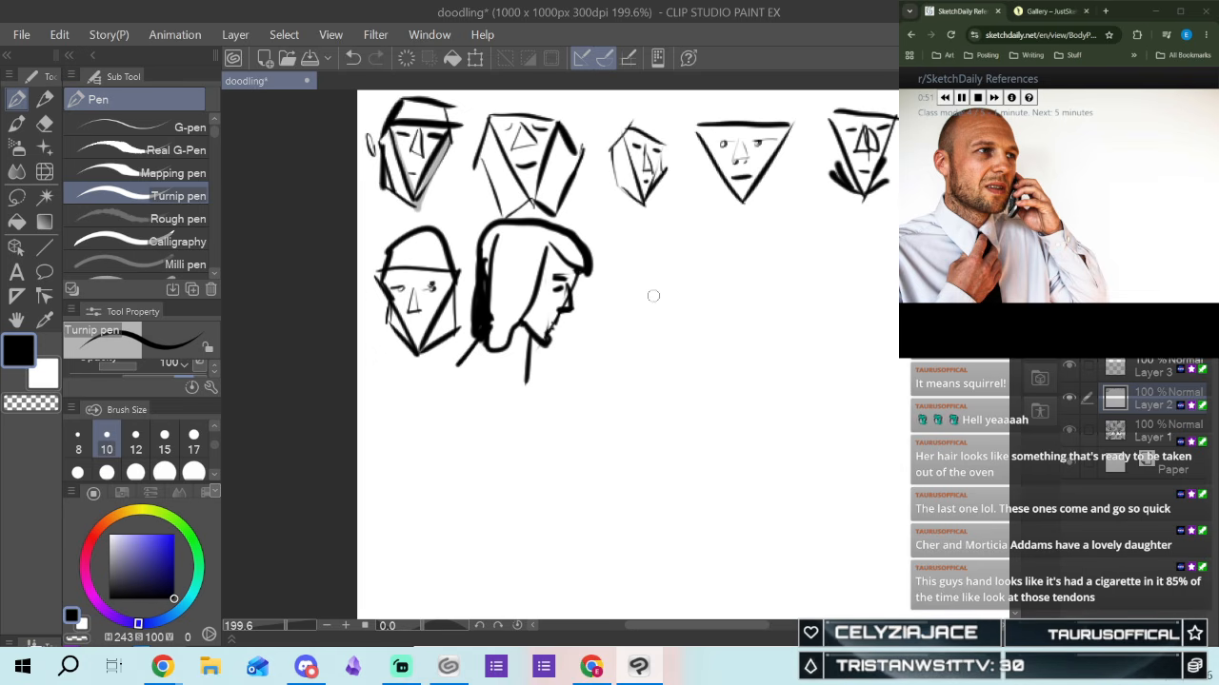
Draw a third triangular face in the second row with a heavy brow wedge, and add its nose, eyes and mouth
{"action": "left_click_drag", "start_coordinate": [642, 272], "coordinate": [683, 362]}
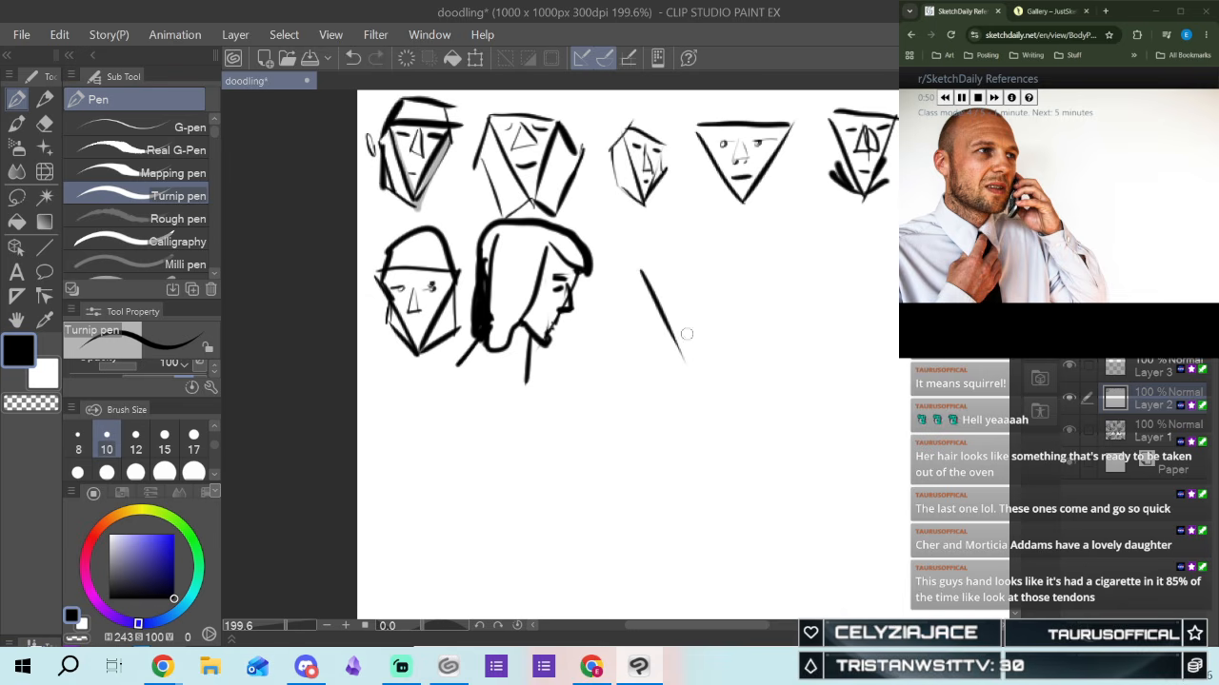
{"action": "mouse_move", "coordinate": [642, 270]}
{"action": "left_mouse_down"}
{"action": "mouse_move", "coordinate": [715, 264]}
{"action": "mouse_move", "coordinate": [699, 316]}
{"action": "mouse_move", "coordinate": [726, 263]}
{"action": "left_mouse_up"}
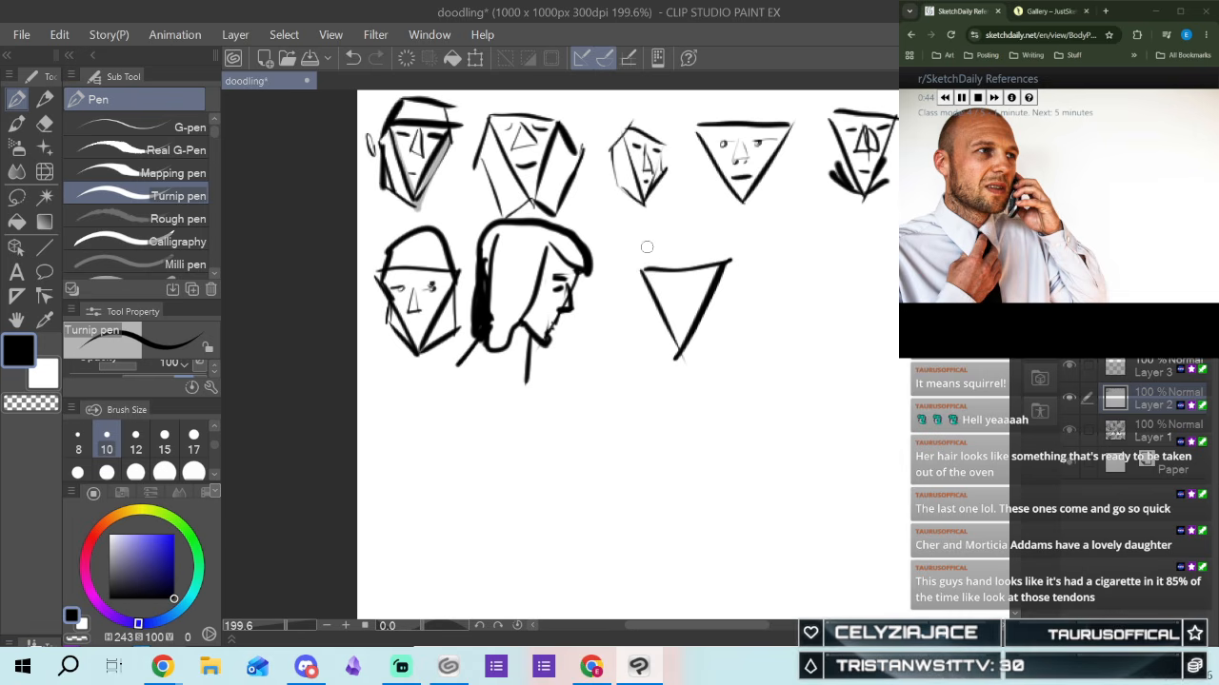
{"action": "mouse_move", "coordinate": [633, 247]}
{"action": "left_mouse_down"}
{"action": "mouse_move", "coordinate": [721, 283]}
{"action": "mouse_move", "coordinate": [691, 303]}
{"action": "mouse_move", "coordinate": [687, 271]}
{"action": "left_mouse_up"}
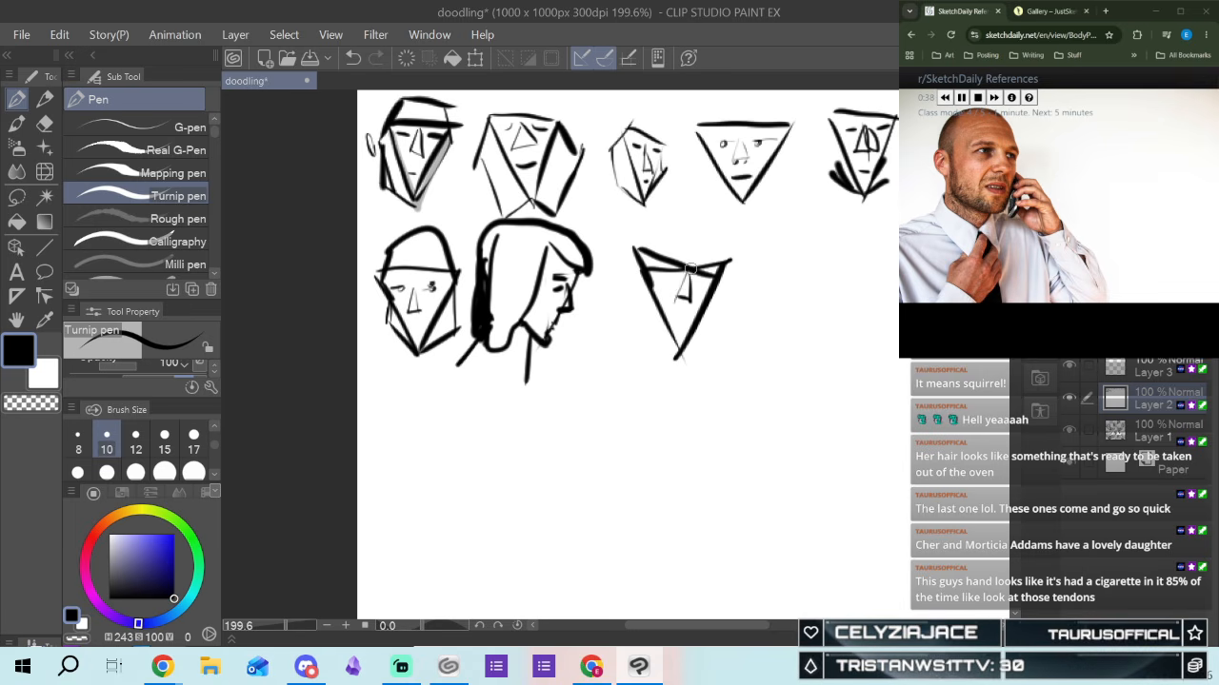
{"action": "left_click_drag", "start_coordinate": [655, 278], "coordinate": [709, 279]}
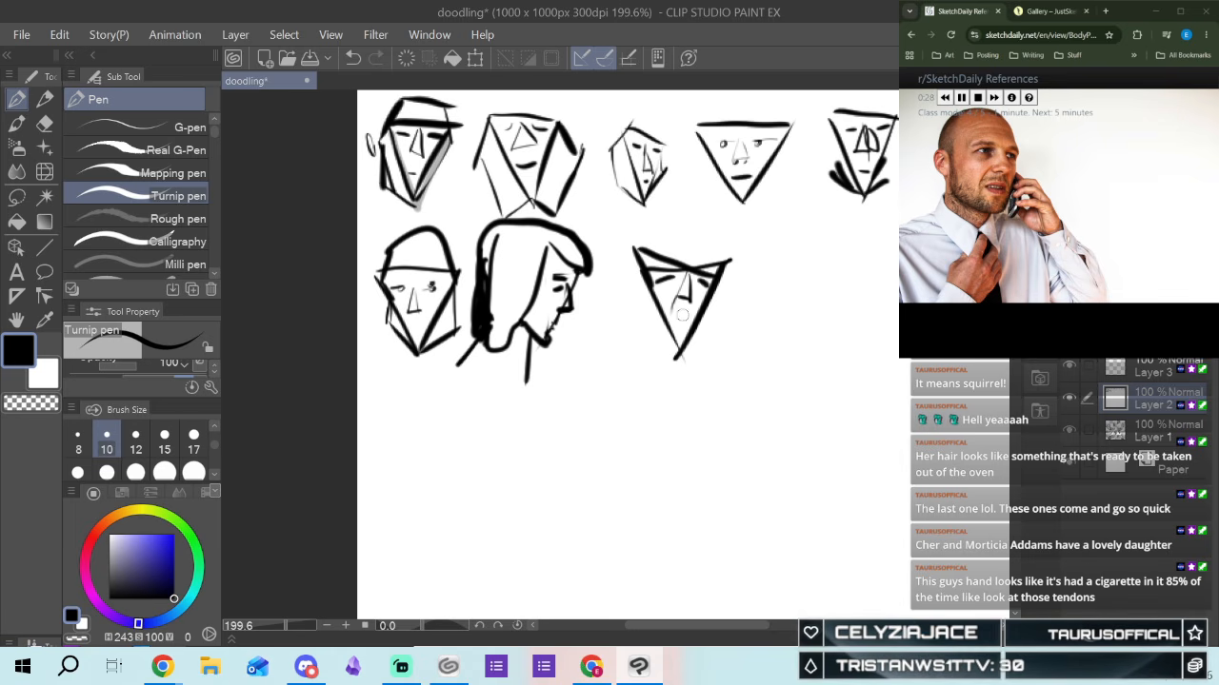
{"action": "mouse_move", "coordinate": [674, 319]}
{"action": "left_mouse_down"}
{"action": "mouse_move", "coordinate": [679, 352]}
{"action": "mouse_move", "coordinate": [687, 319]}
{"action": "left_mouse_up"}
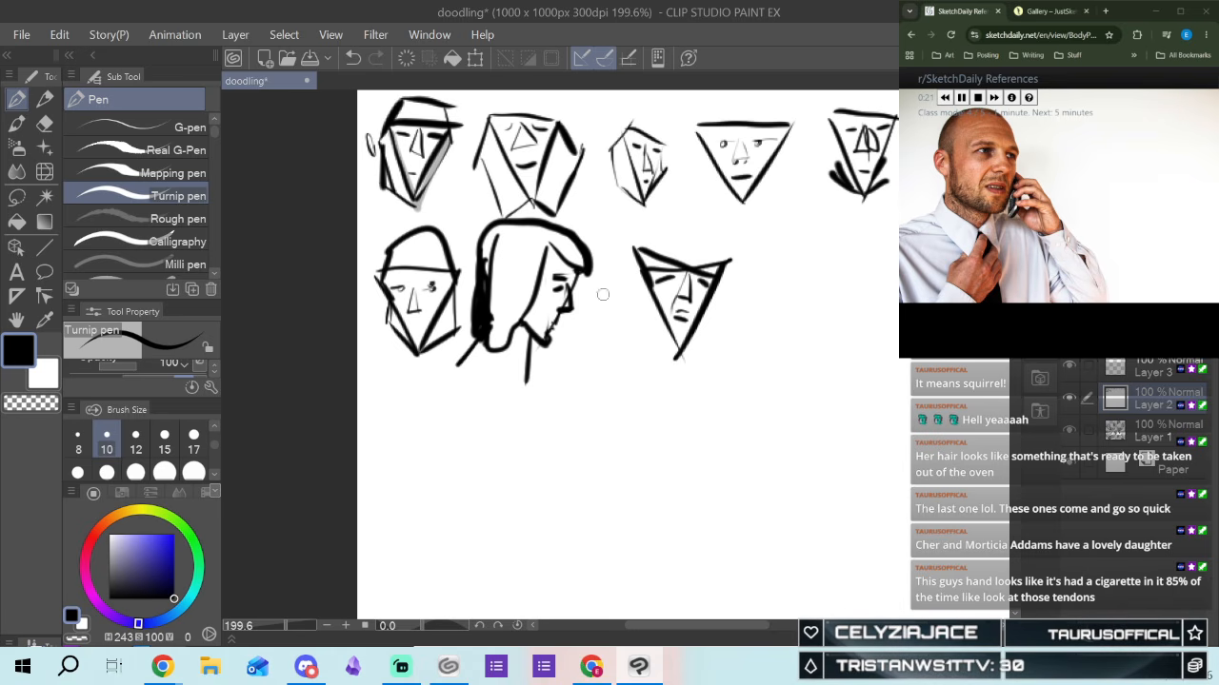
Complete the third second-row head with side and jaw lines, an ear and a rounded bald skull
{"action": "left_click_drag", "start_coordinate": [635, 335], "coordinate": [675, 357]}
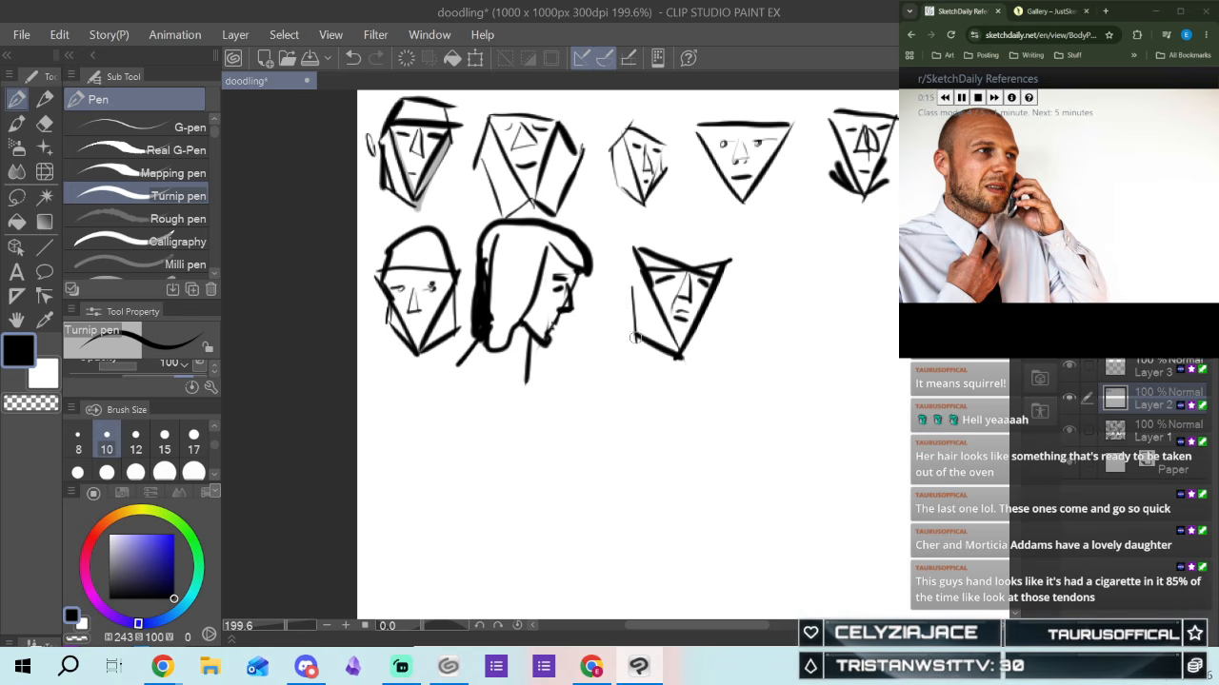
{"action": "left_click_drag", "start_coordinate": [629, 278], "coordinate": [629, 309]}
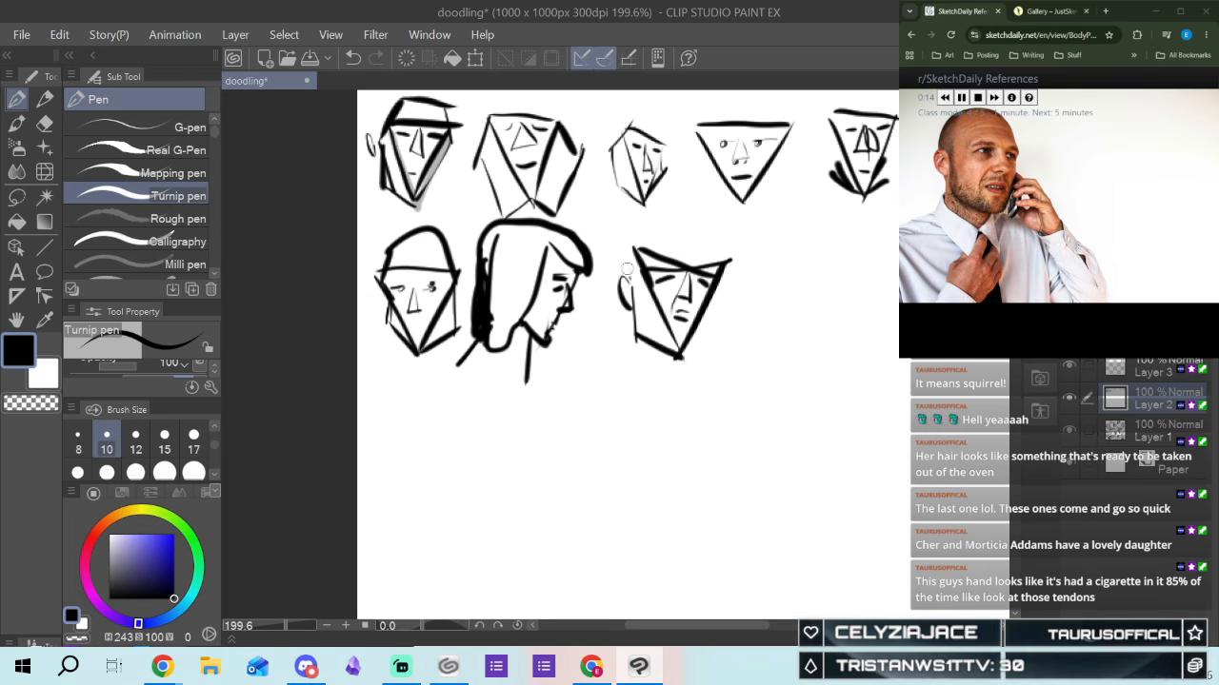
{"action": "mouse_move", "coordinate": [626, 276]}
{"action": "left_mouse_down"}
{"action": "mouse_move", "coordinate": [675, 206]}
{"action": "mouse_move", "coordinate": [699, 210]}
{"action": "mouse_move", "coordinate": [725, 259]}
{"action": "left_mouse_up"}
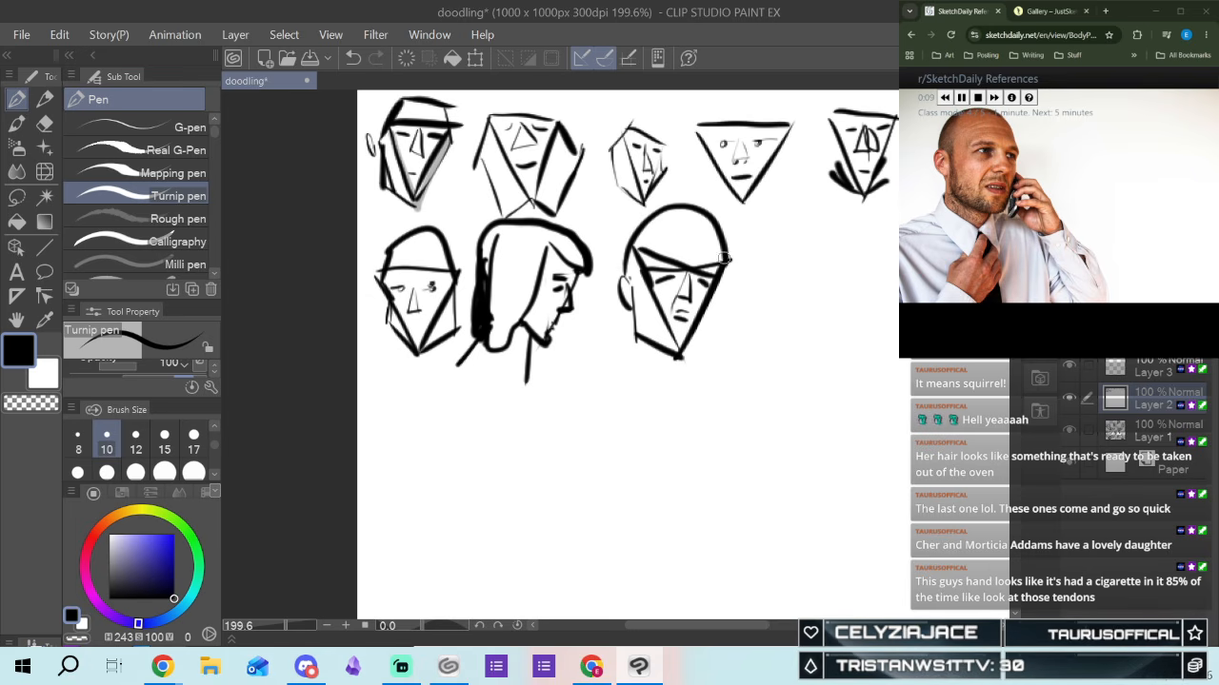
{"action": "mouse_move", "coordinate": [680, 357]}
{"action": "left_mouse_down"}
{"action": "mouse_move", "coordinate": [712, 316]}
{"action": "mouse_move", "coordinate": [687, 345]}
{"action": "left_mouse_up"}
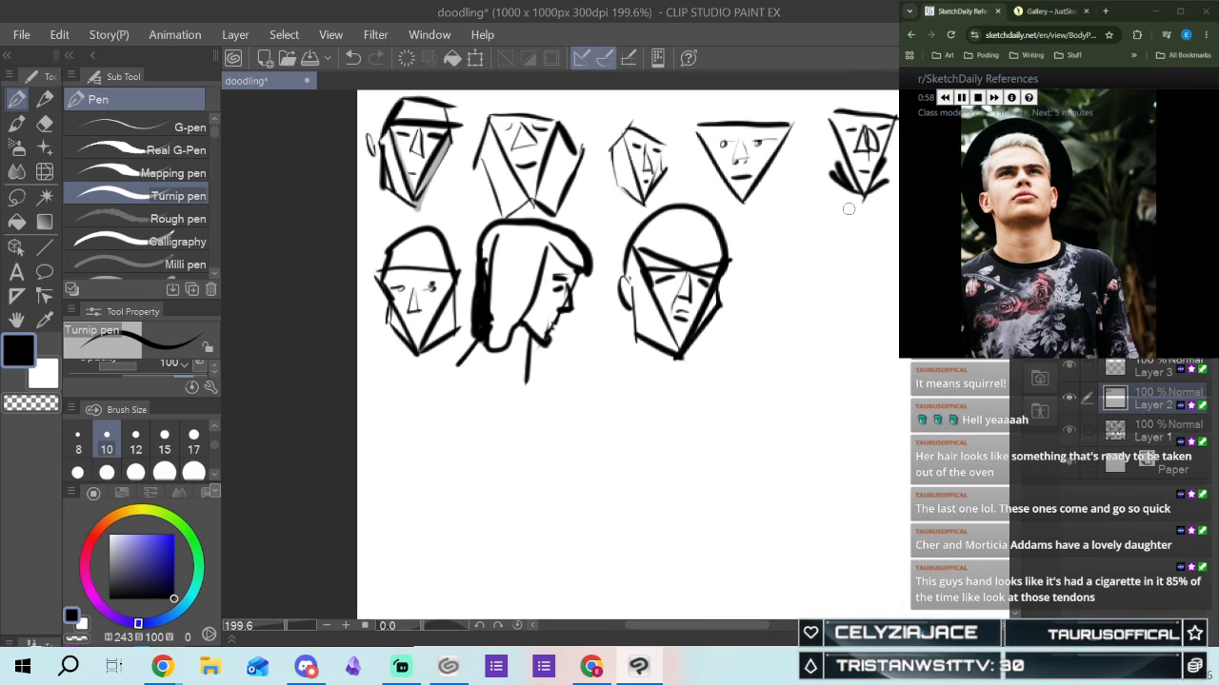
Draw a fourth triangular face in the second row, and add its nose, eyes, full lips and small rounded chin
{"action": "left_click_drag", "start_coordinate": [720, 625], "coordinate": [769, 652]}
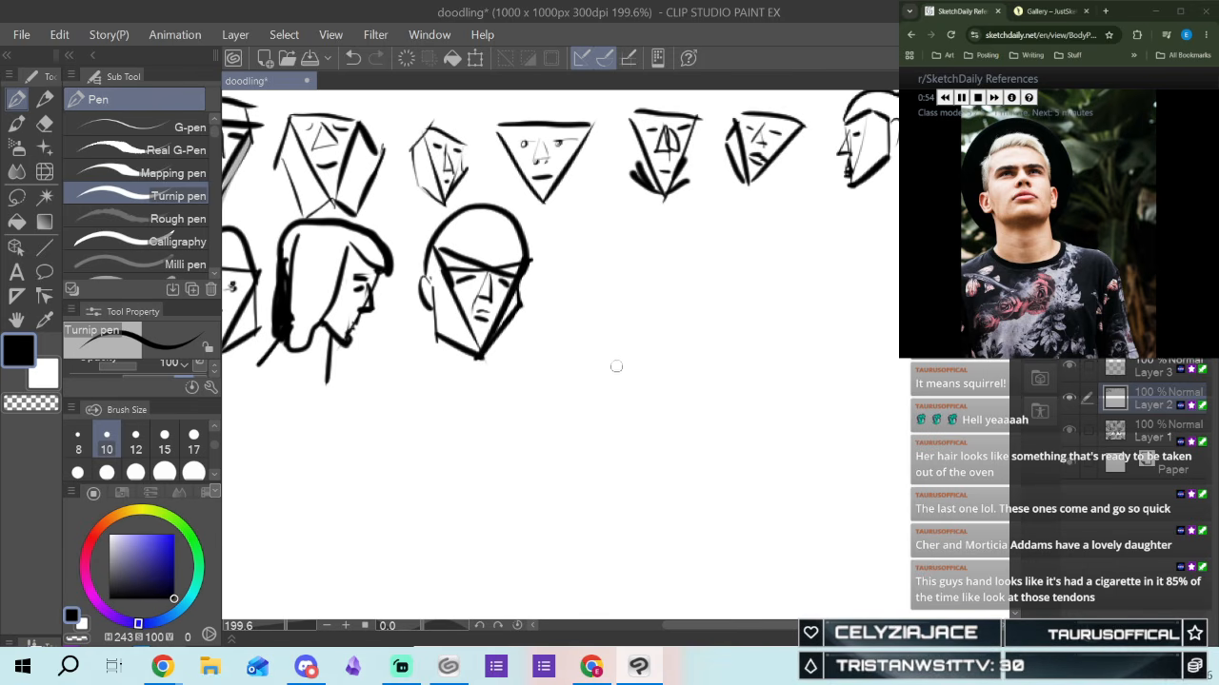
{"action": "mouse_move", "coordinate": [596, 274]}
{"action": "left_mouse_down"}
{"action": "mouse_move", "coordinate": [639, 350]}
{"action": "mouse_move", "coordinate": [685, 263]}
{"action": "left_mouse_up"}
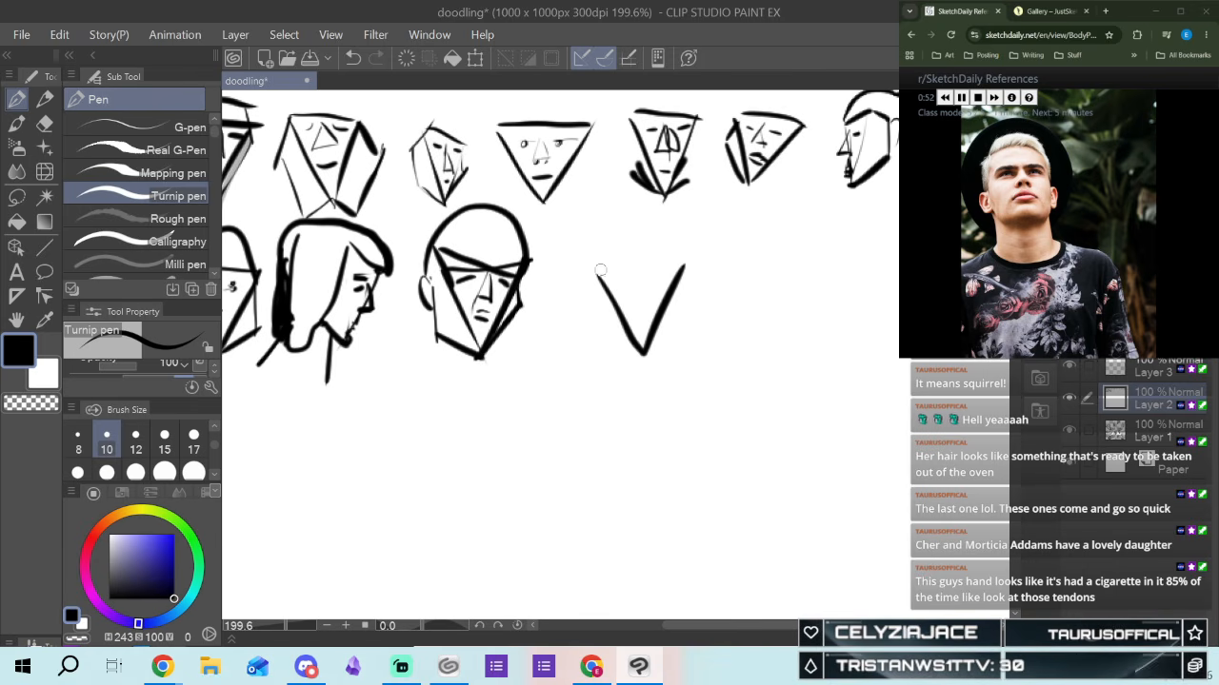
{"action": "left_click_drag", "start_coordinate": [596, 266], "coordinate": [685, 257]}
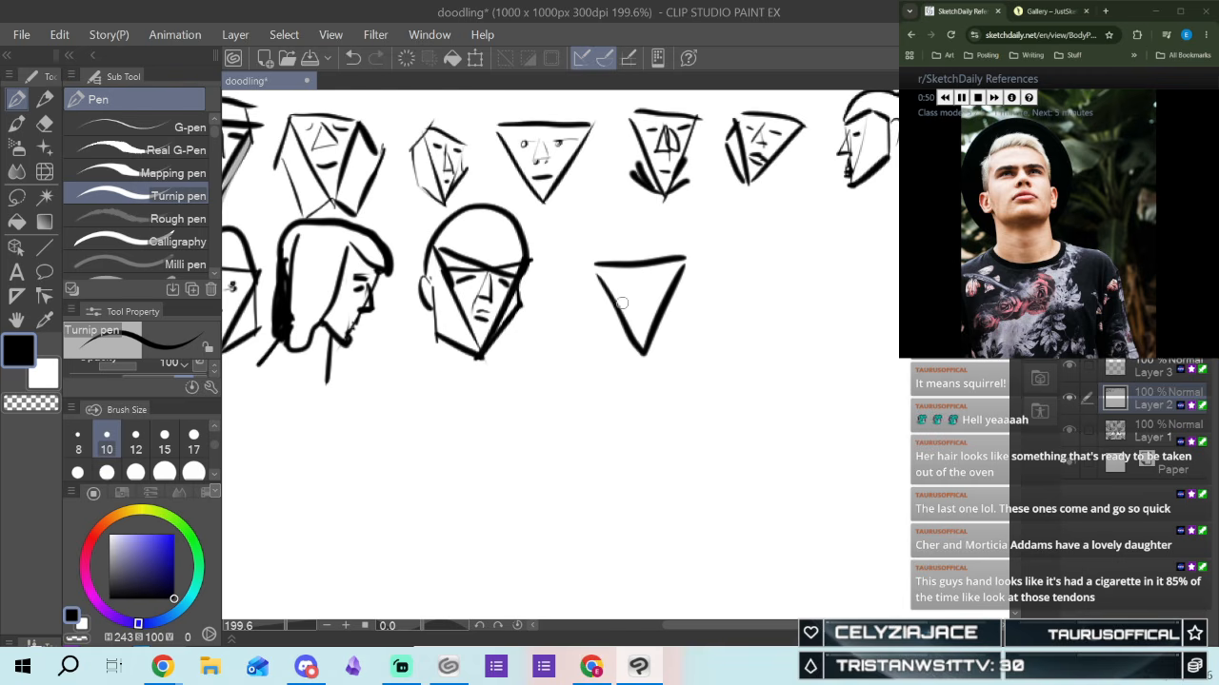
{"action": "left_click_drag", "start_coordinate": [640, 275], "coordinate": [645, 297]}
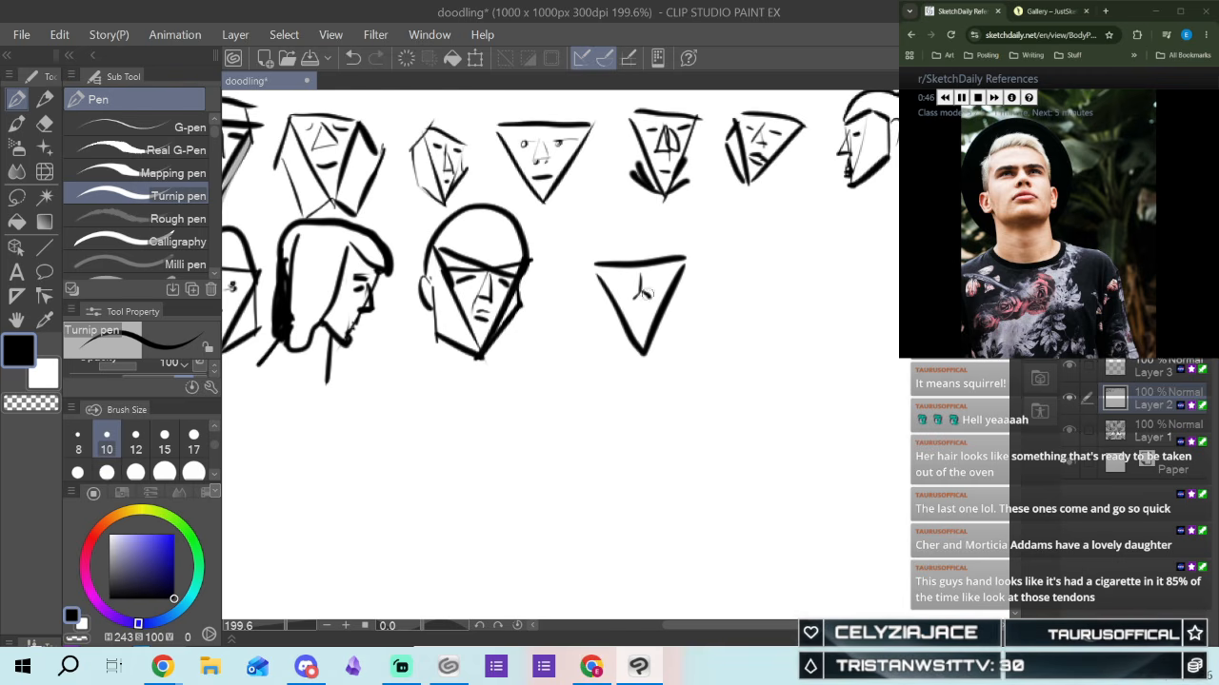
{"action": "mouse_move", "coordinate": [639, 271]}
{"action": "left_mouse_down"}
{"action": "mouse_move", "coordinate": [629, 299]}
{"action": "mouse_move", "coordinate": [652, 300]}
{"action": "left_mouse_up"}
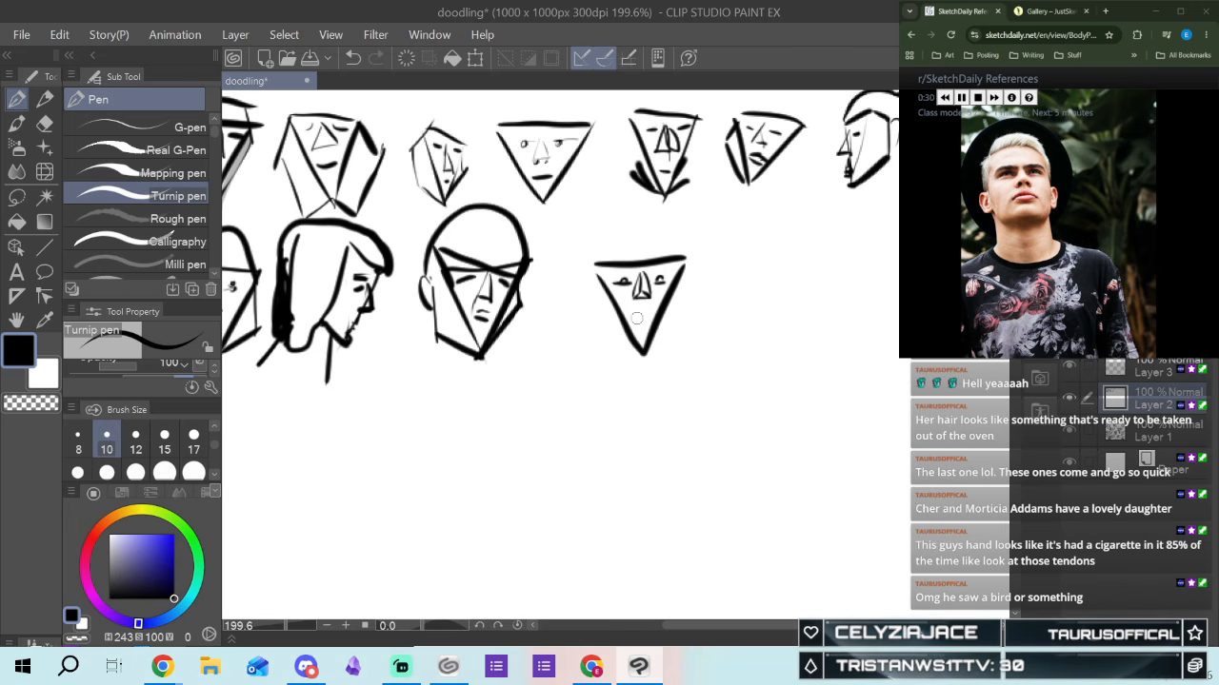
{"action": "left_click_drag", "start_coordinate": [633, 314], "coordinate": [657, 316]}
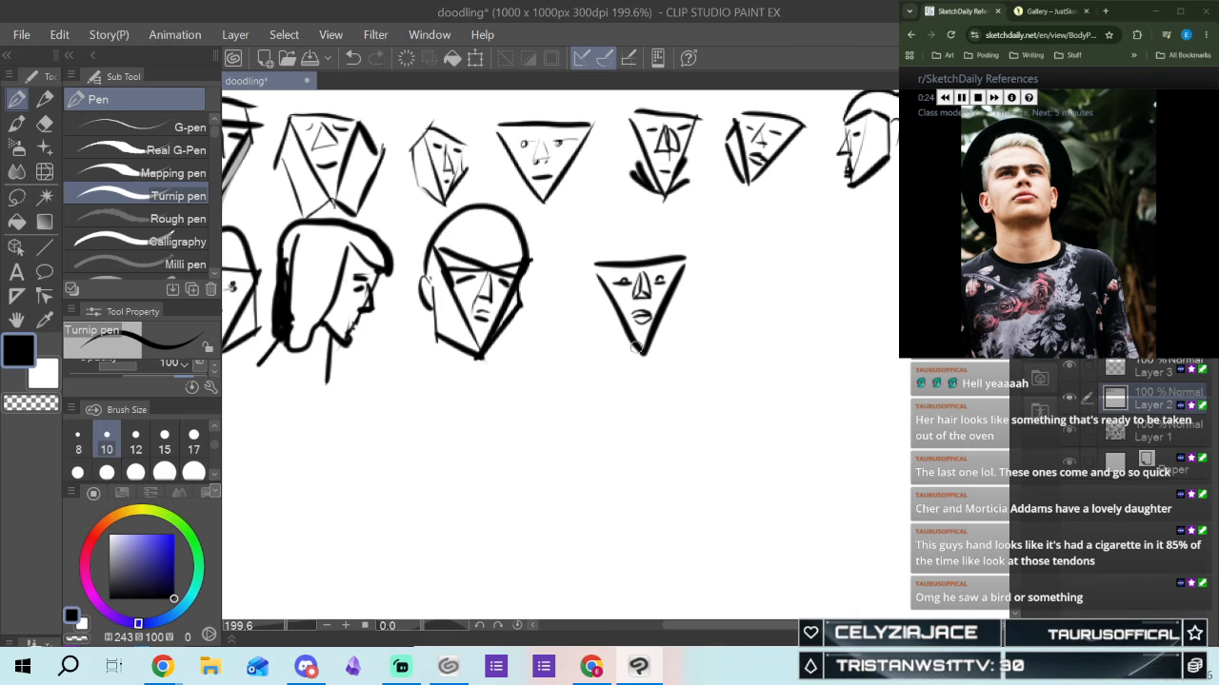
{"action": "left_click_drag", "start_coordinate": [634, 343], "coordinate": [646, 339]}
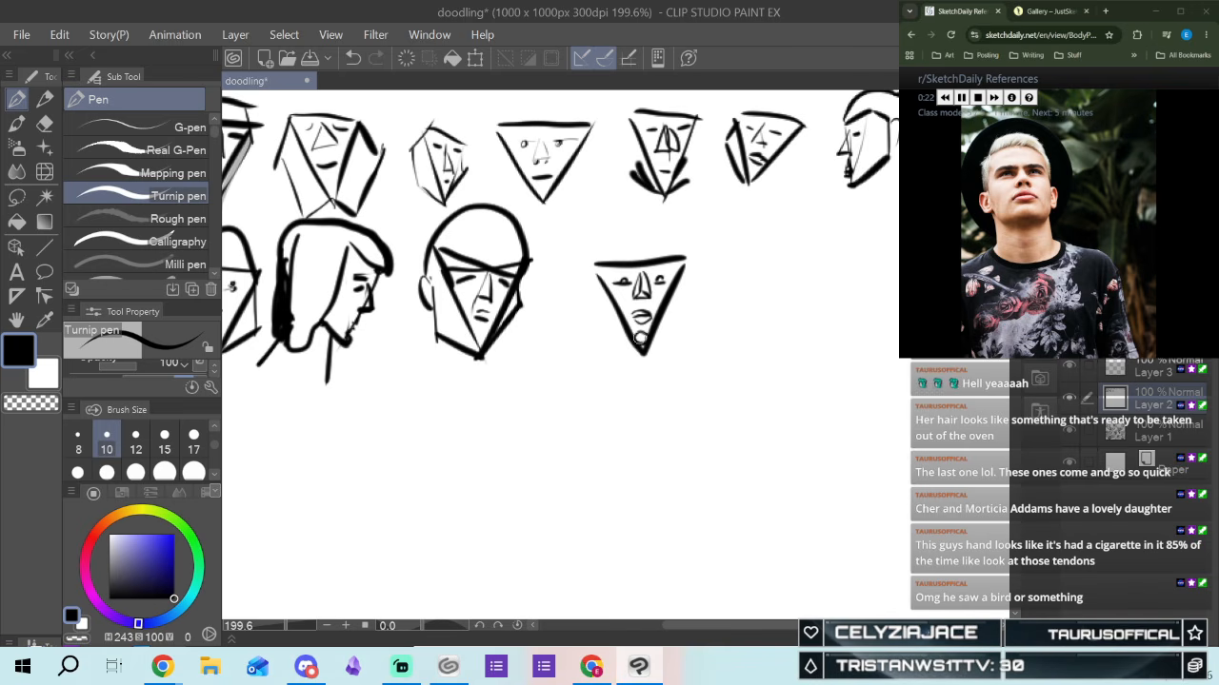
Complete the fourth second-row head with jaw and side lines, an ear on each side and a rounded skull
{"action": "mouse_move", "coordinate": [642, 341]}
{"action": "left_mouse_down"}
{"action": "mouse_move", "coordinate": [611, 358]}
{"action": "mouse_move", "coordinate": [679, 351]}
{"action": "left_mouse_up"}
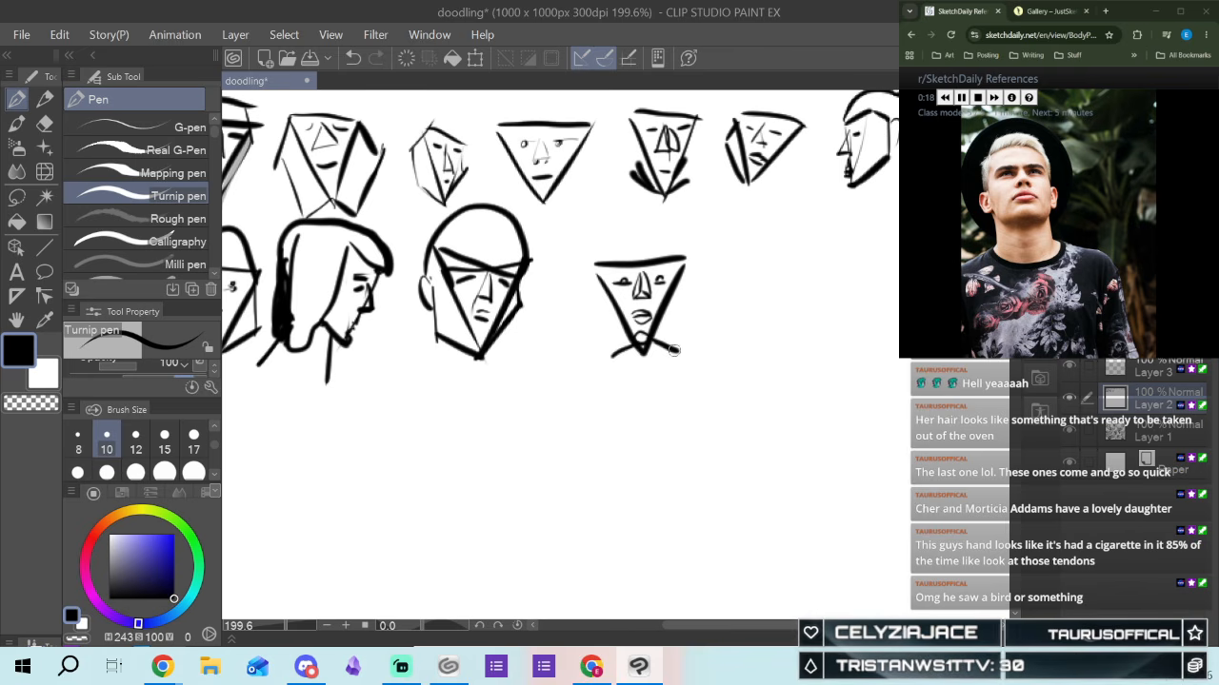
{"action": "mouse_move", "coordinate": [589, 306]}
{"action": "left_mouse_down"}
{"action": "mouse_move", "coordinate": [618, 363]}
{"action": "mouse_move", "coordinate": [675, 351]}
{"action": "left_mouse_up"}
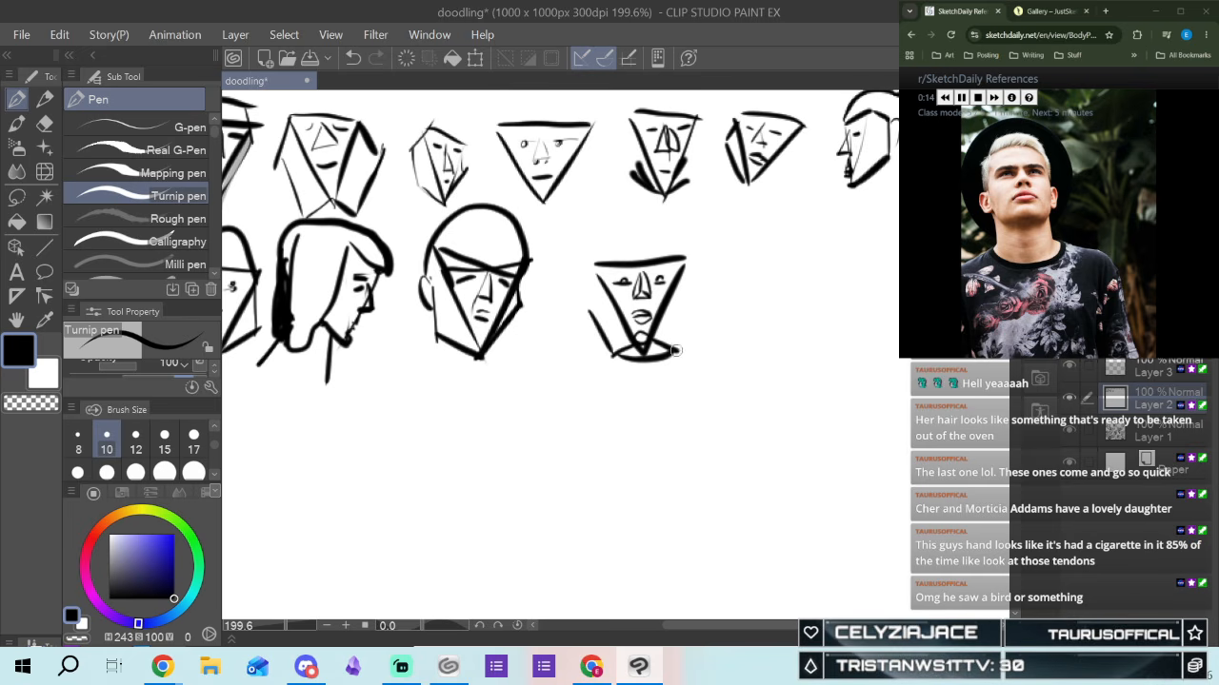
{"action": "left_click_drag", "start_coordinate": [588, 304], "coordinate": [594, 246]}
{"action": "left_click_drag", "start_coordinate": [677, 351], "coordinate": [706, 290]}
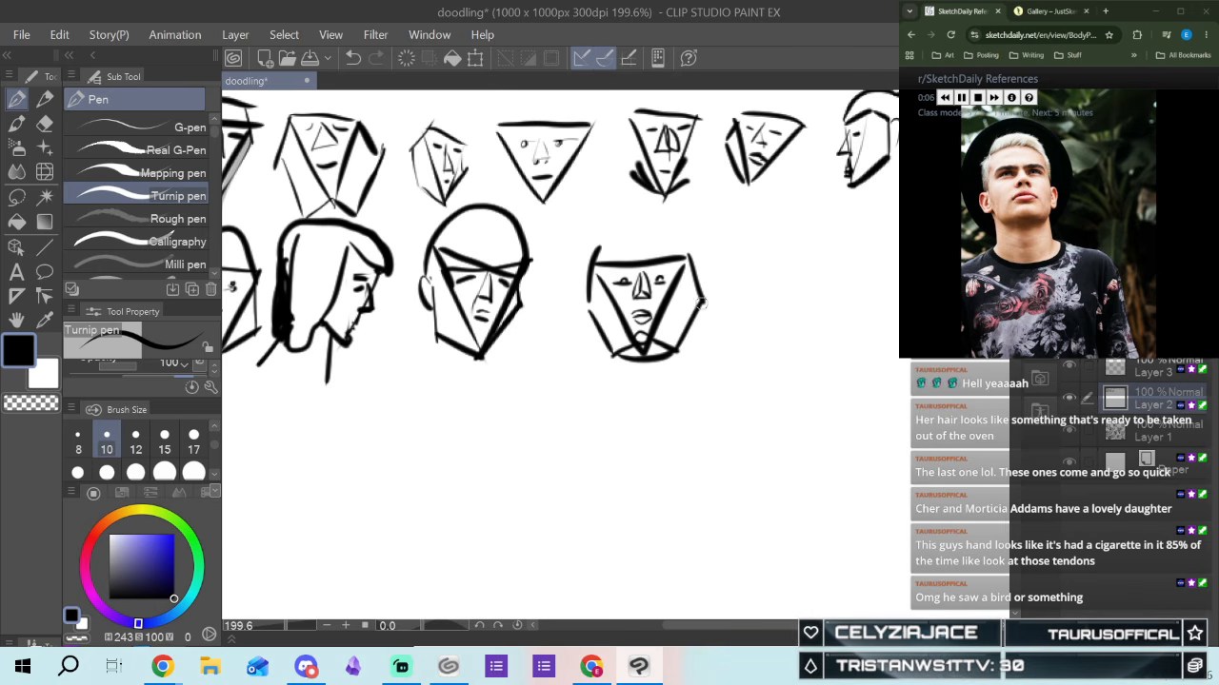
{"action": "mouse_move", "coordinate": [702, 301]}
{"action": "left_mouse_down"}
{"action": "mouse_move", "coordinate": [713, 318]}
{"action": "mouse_move", "coordinate": [688, 331]}
{"action": "left_mouse_up"}
{"action": "left_click_drag", "start_coordinate": [587, 309], "coordinate": [591, 328]}
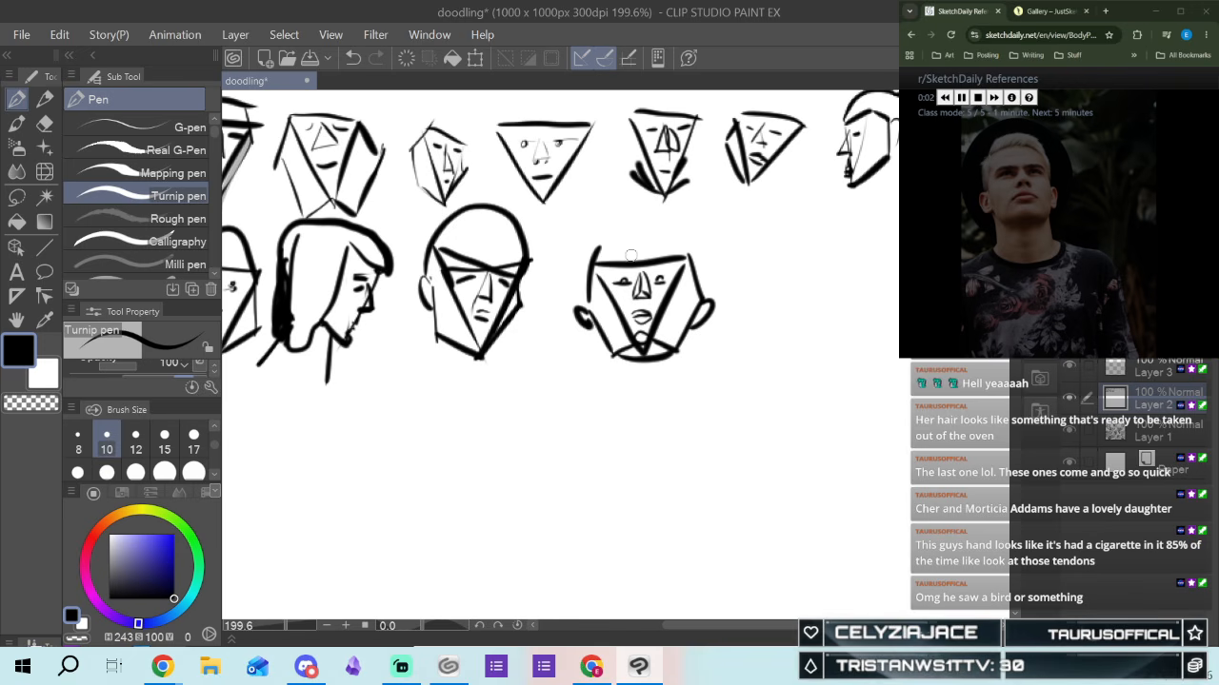
{"action": "left_click_drag", "start_coordinate": [593, 253], "coordinate": [695, 284]}
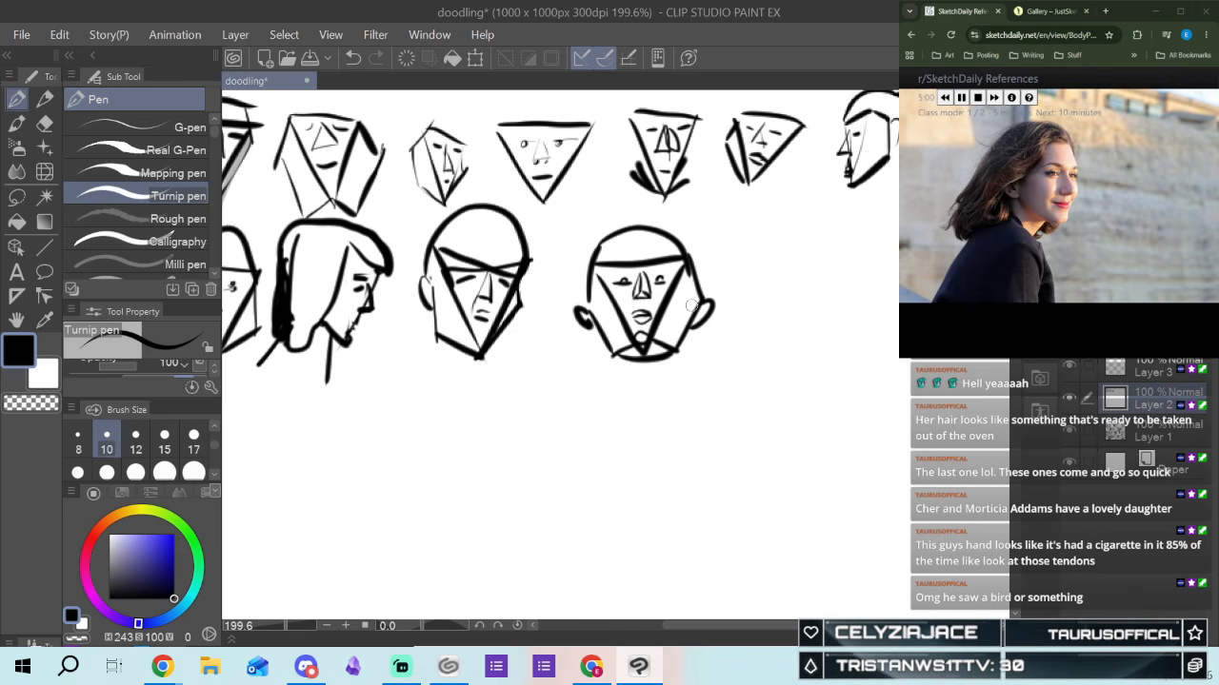
Draw a fifth, narrow tilted triangular face turned three-quarters in the second row, and add its nose, eye and mouth
{"action": "mouse_move", "coordinate": [702, 629]}
{"action": "left_mouse_down"}
{"action": "mouse_move", "coordinate": [738, 626]}
{"action": "mouse_move", "coordinate": [743, 645]}
{"action": "left_mouse_up"}
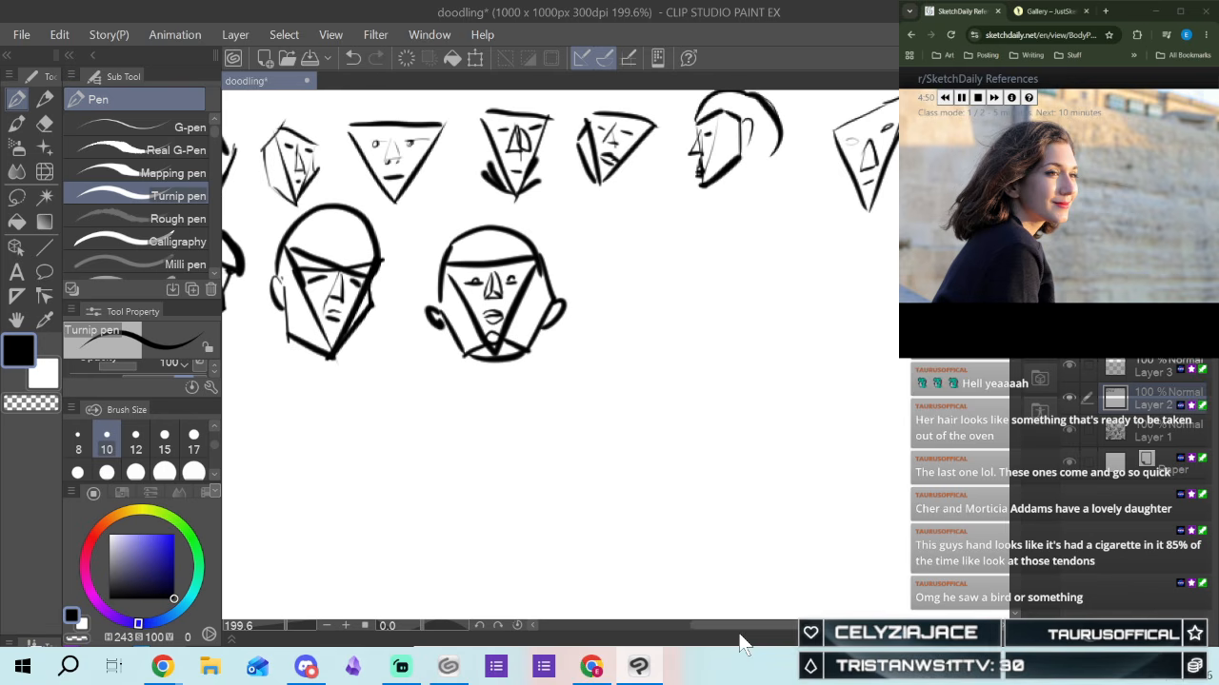
{"action": "left_click_drag", "start_coordinate": [656, 227], "coordinate": [723, 259]}
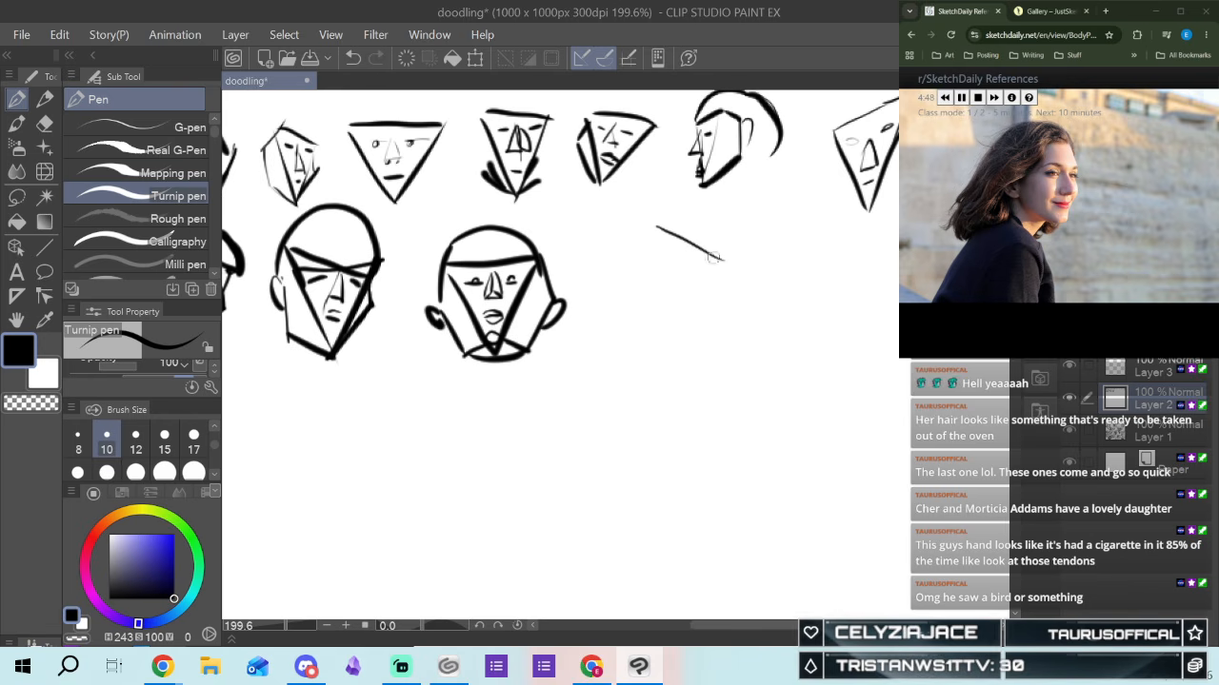
{"action": "left_click_drag", "start_coordinate": [657, 226], "coordinate": [676, 328]}
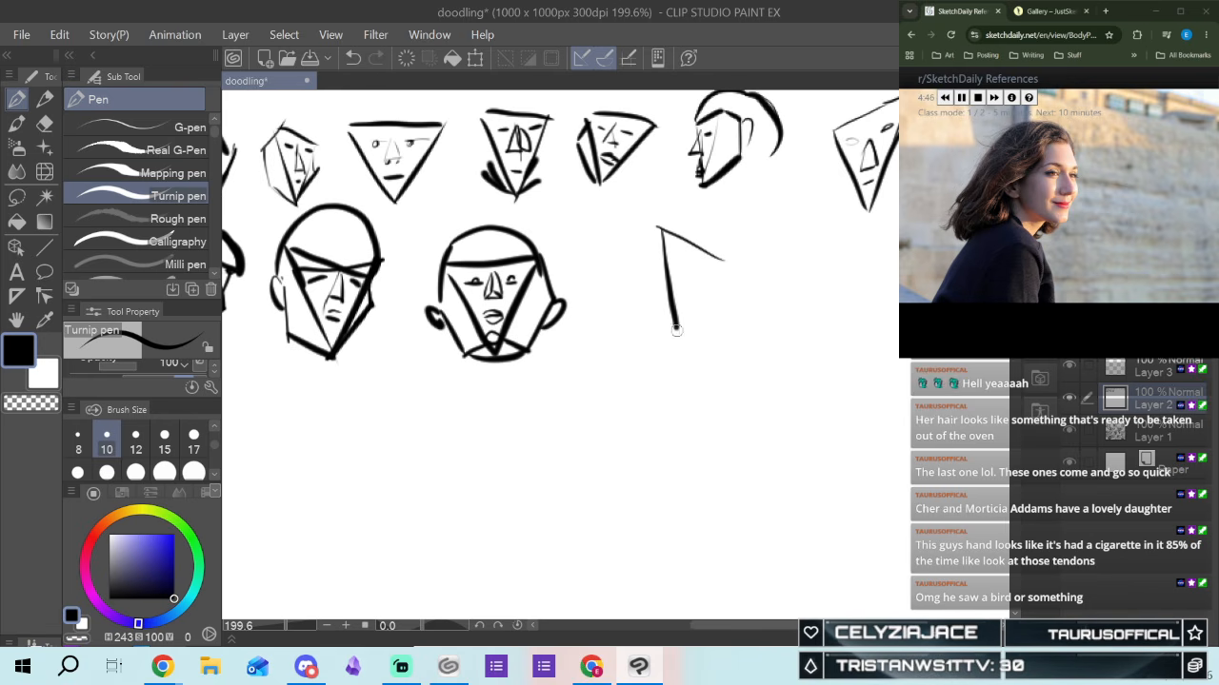
{"action": "left_click_drag", "start_coordinate": [727, 261], "coordinate": [678, 344]}
{"action": "mouse_move", "coordinate": [664, 226]}
{"action": "left_mouse_down"}
{"action": "mouse_move", "coordinate": [727, 249]}
{"action": "mouse_move", "coordinate": [725, 278]}
{"action": "left_mouse_up"}
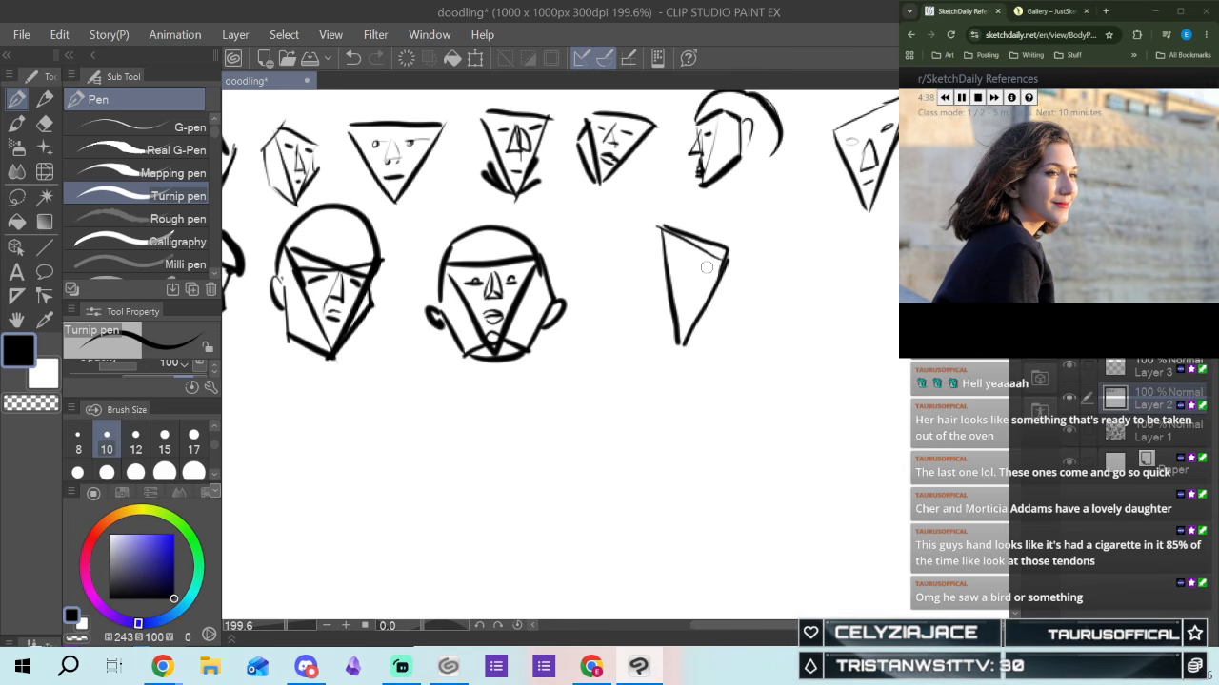
{"action": "mouse_move", "coordinate": [700, 259]}
{"action": "left_mouse_down"}
{"action": "mouse_move", "coordinate": [708, 285]}
{"action": "mouse_move", "coordinate": [691, 290]}
{"action": "left_mouse_up"}
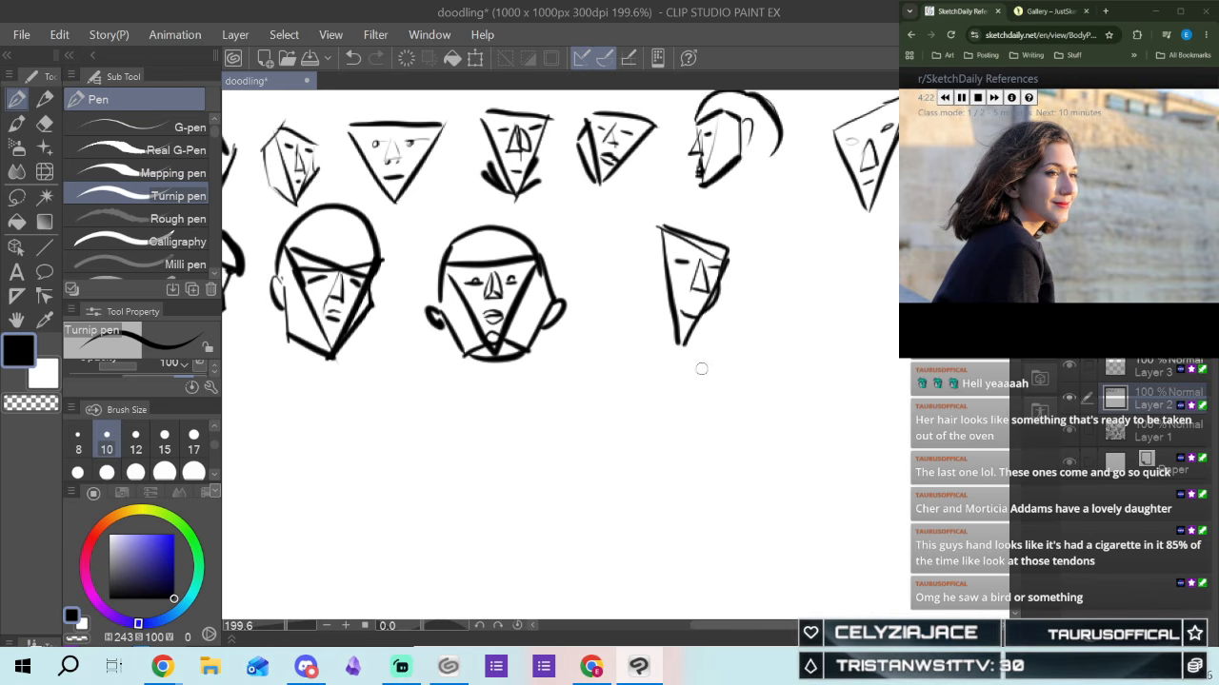
Build out the three-quarter head with a rounded chin, a jaw line, the side plane and a boxed forehead
{"action": "left_click_drag", "start_coordinate": [701, 315], "coordinate": [684, 344]}
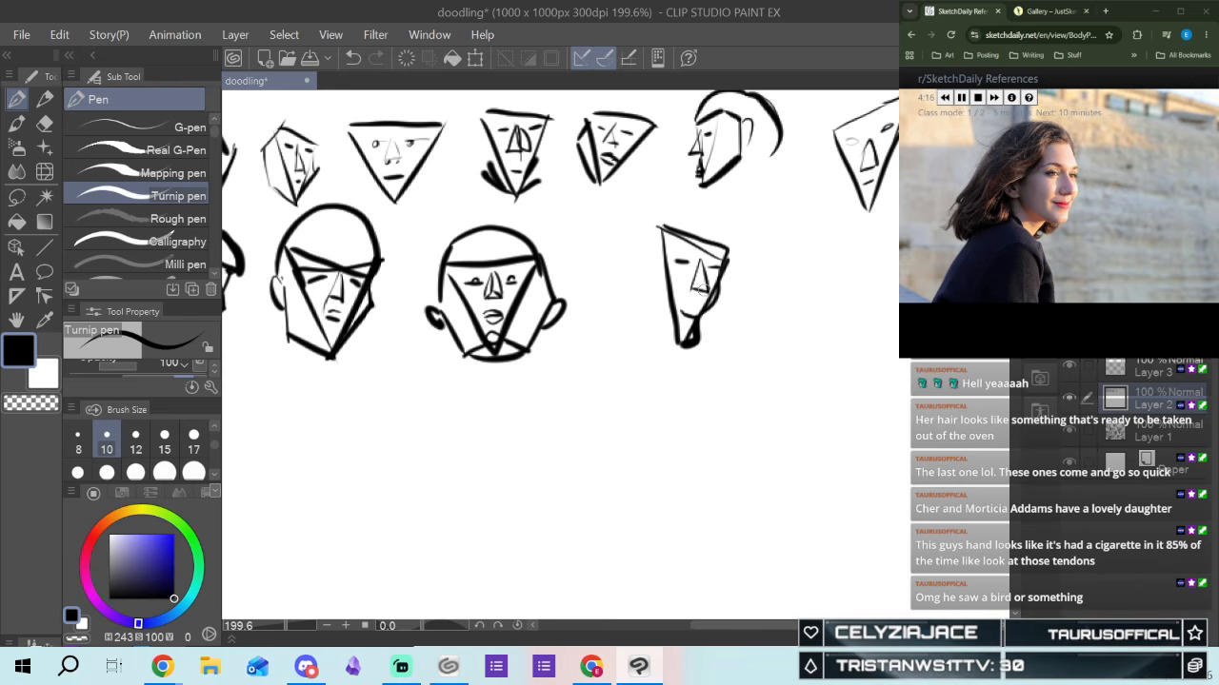
{"action": "left_click_drag", "start_coordinate": [628, 311], "coordinate": [682, 344]}
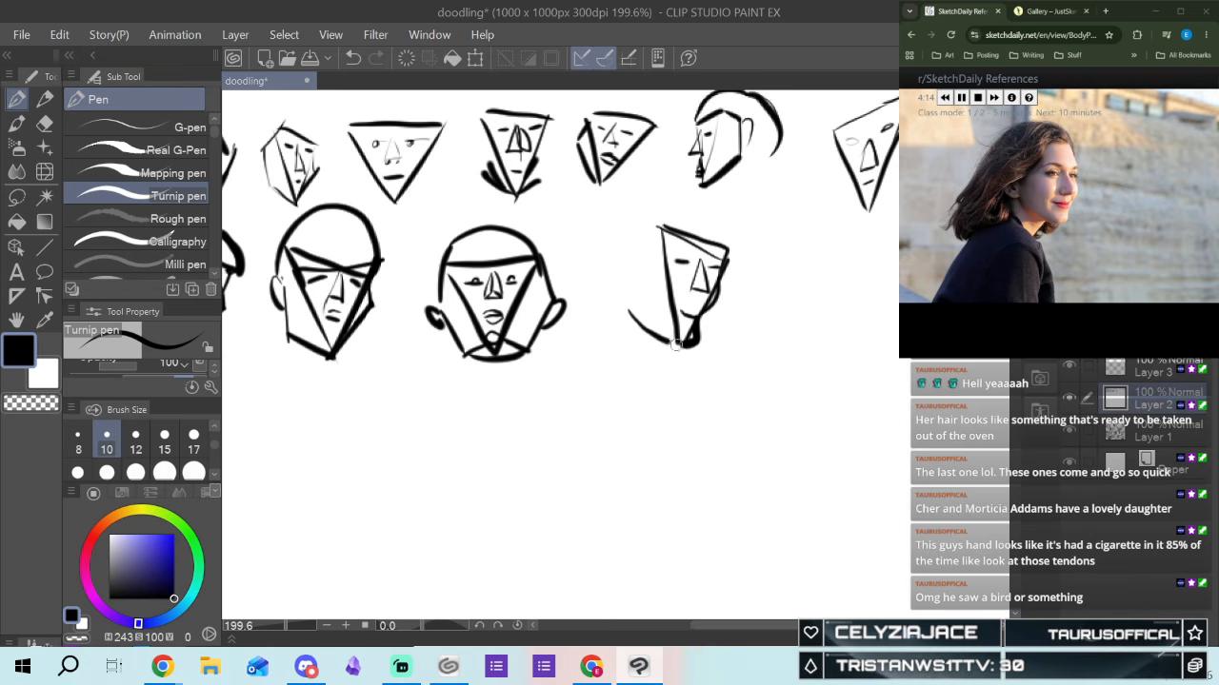
{"action": "left_click_drag", "start_coordinate": [629, 278], "coordinate": [629, 328]}
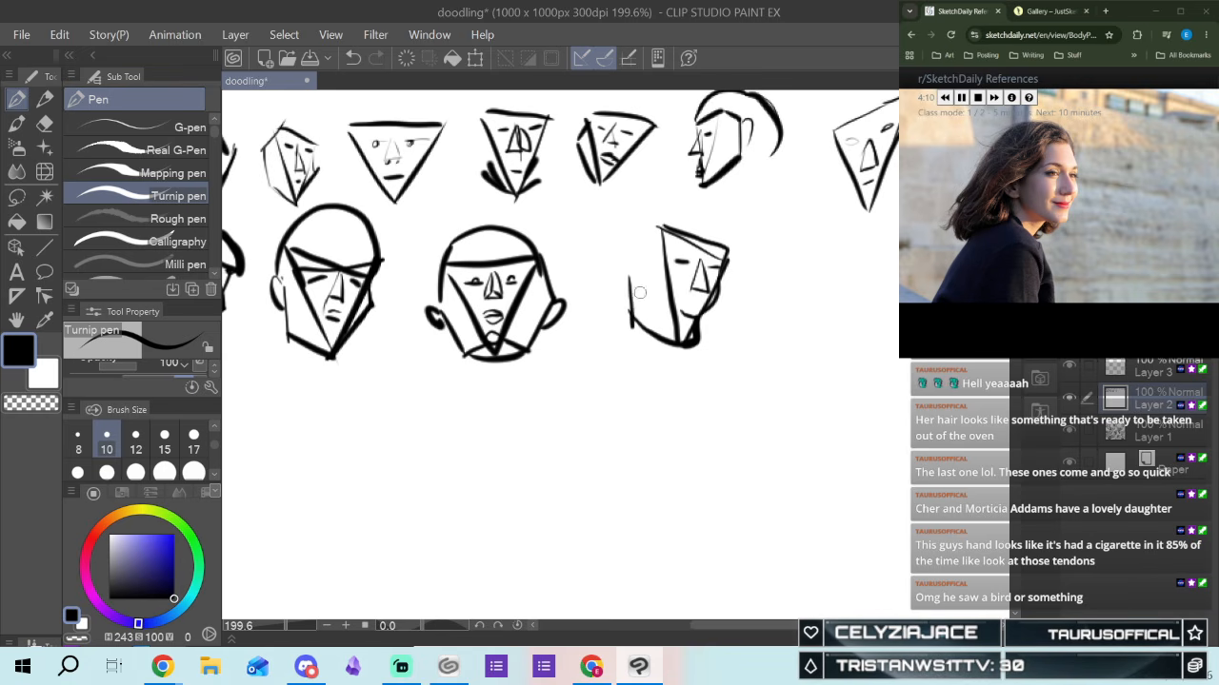
{"action": "mouse_move", "coordinate": [630, 276]}
{"action": "left_mouse_down"}
{"action": "mouse_move", "coordinate": [647, 338]}
{"action": "mouse_move", "coordinate": [642, 316]}
{"action": "mouse_move", "coordinate": [677, 343]}
{"action": "mouse_move", "coordinate": [640, 314]}
{"action": "left_mouse_up"}
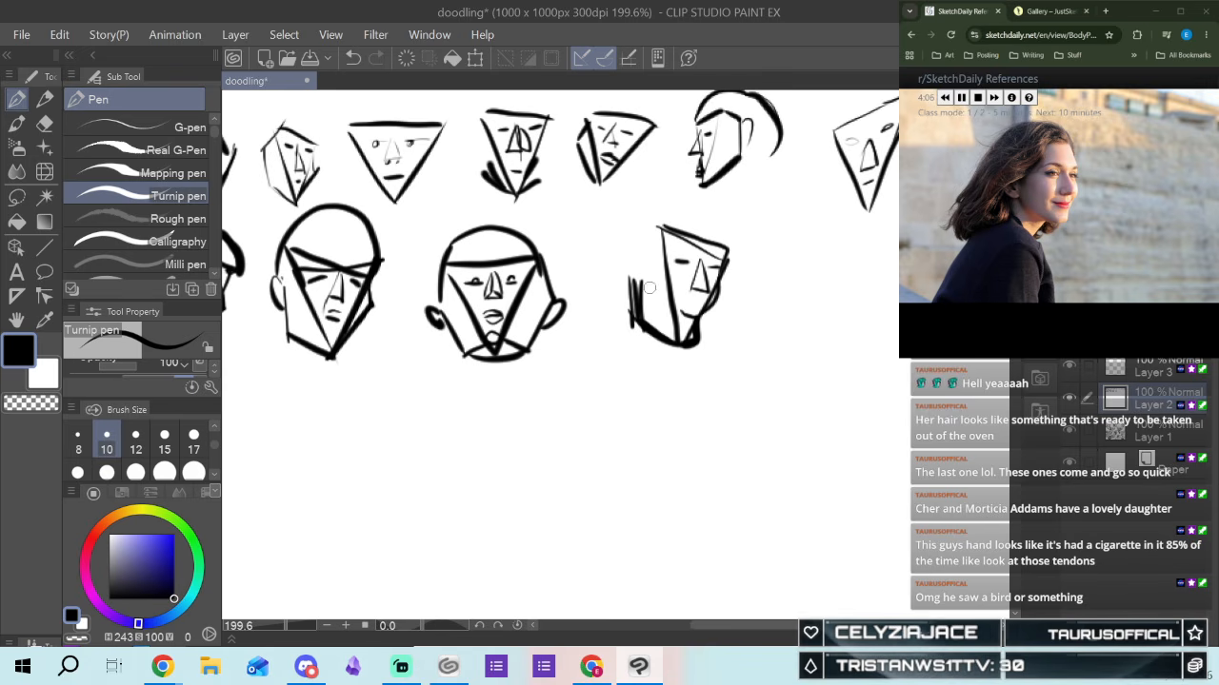
{"action": "left_click_drag", "start_coordinate": [636, 286], "coordinate": [656, 228]}
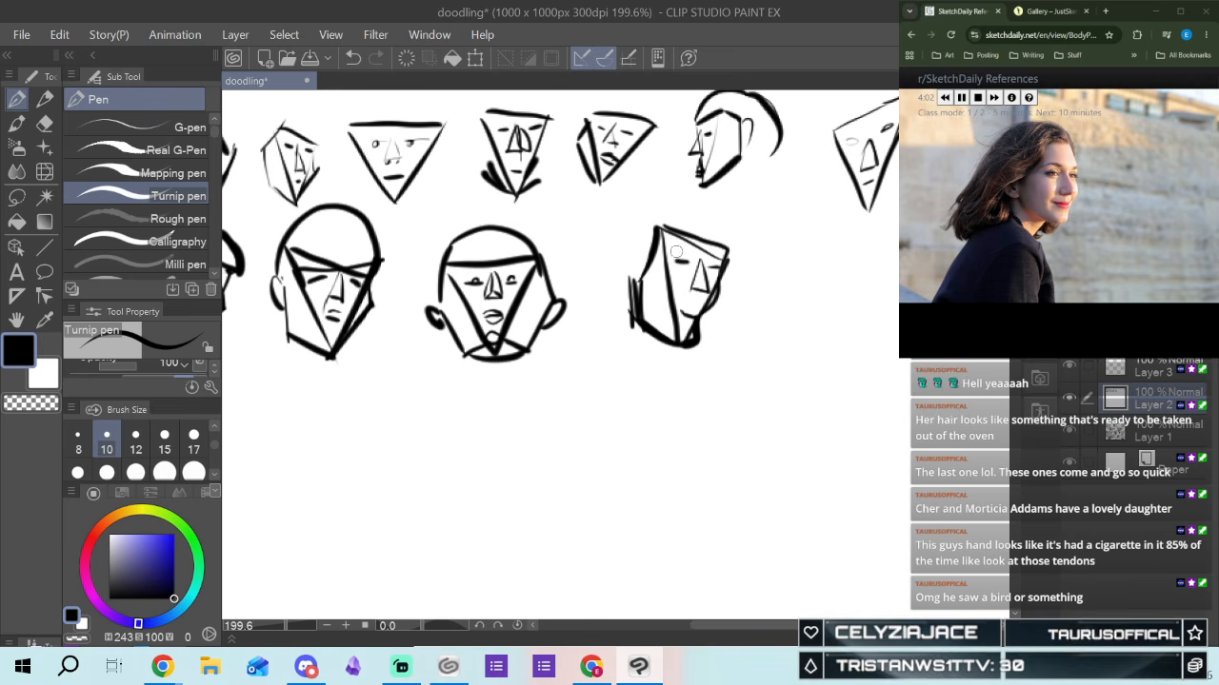
{"action": "left_click_drag", "start_coordinate": [668, 213], "coordinate": [650, 258]}
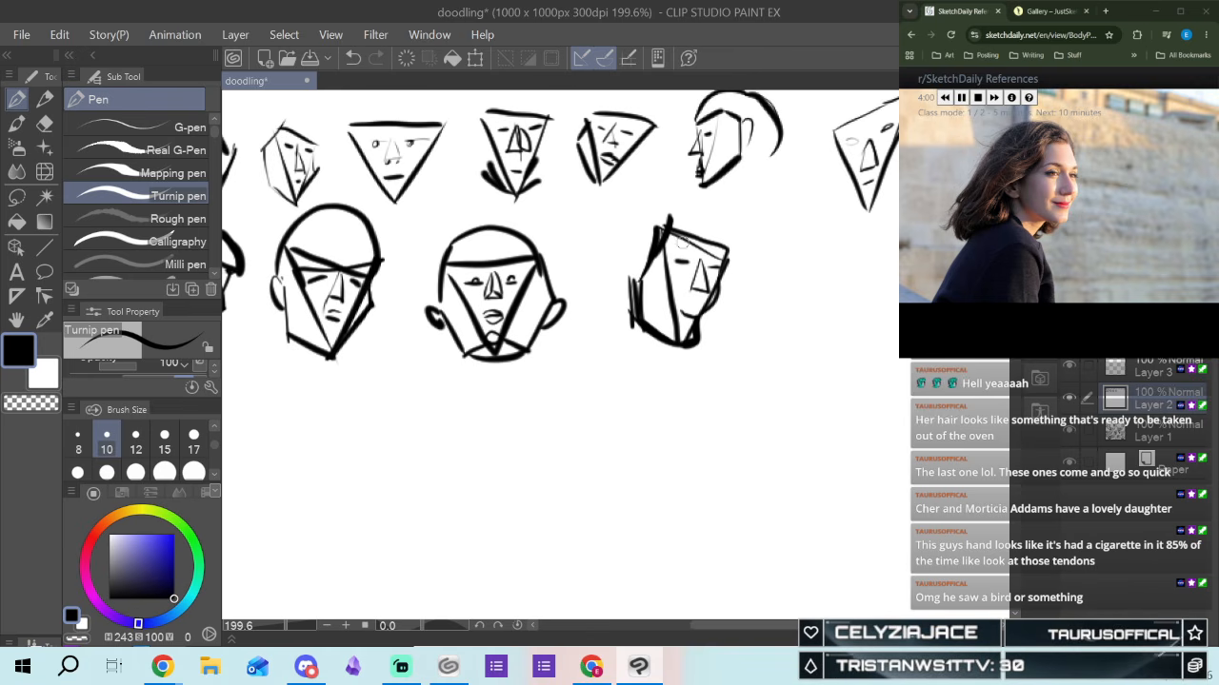
{"action": "left_click_drag", "start_coordinate": [669, 219], "coordinate": [720, 218]}
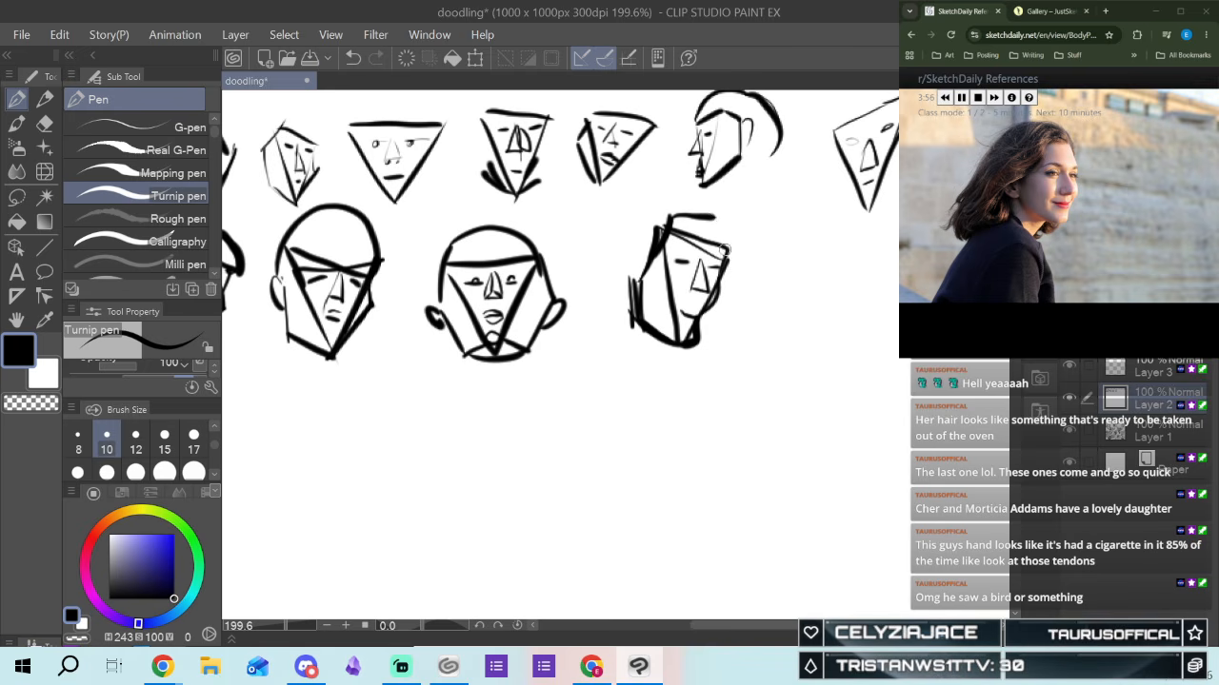
{"action": "mouse_move", "coordinate": [712, 215]}
{"action": "left_mouse_down"}
{"action": "mouse_move", "coordinate": [727, 252]}
{"action": "mouse_move", "coordinate": [714, 216]}
{"action": "mouse_move", "coordinate": [724, 257]}
{"action": "mouse_move", "coordinate": [707, 316]}
{"action": "left_mouse_up"}
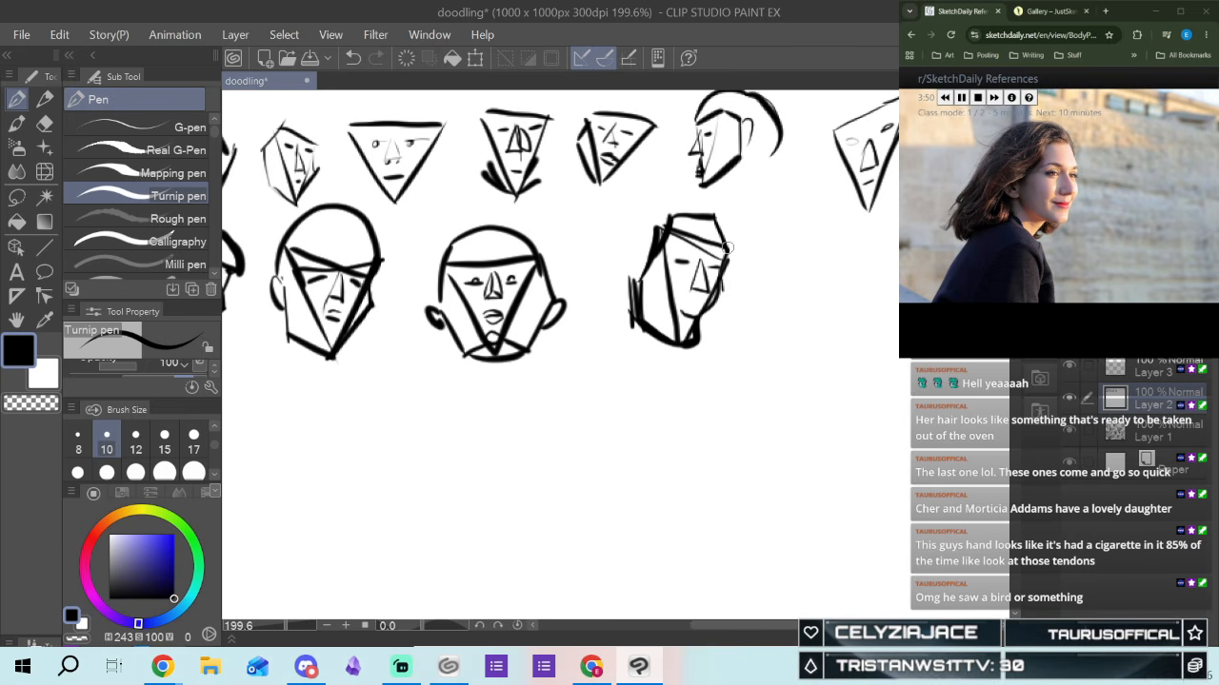
Draw the three-quarter head's sweeping shoulder-length hair and its ear, and add the neck line and both shoulders
{"action": "mouse_move", "coordinate": [725, 216]}
{"action": "left_mouse_down"}
{"action": "mouse_move", "coordinate": [668, 202]}
{"action": "mouse_move", "coordinate": [634, 224]}
{"action": "mouse_move", "coordinate": [579, 323]}
{"action": "mouse_move", "coordinate": [584, 364]}
{"action": "mouse_move", "coordinate": [637, 324]}
{"action": "left_mouse_up"}
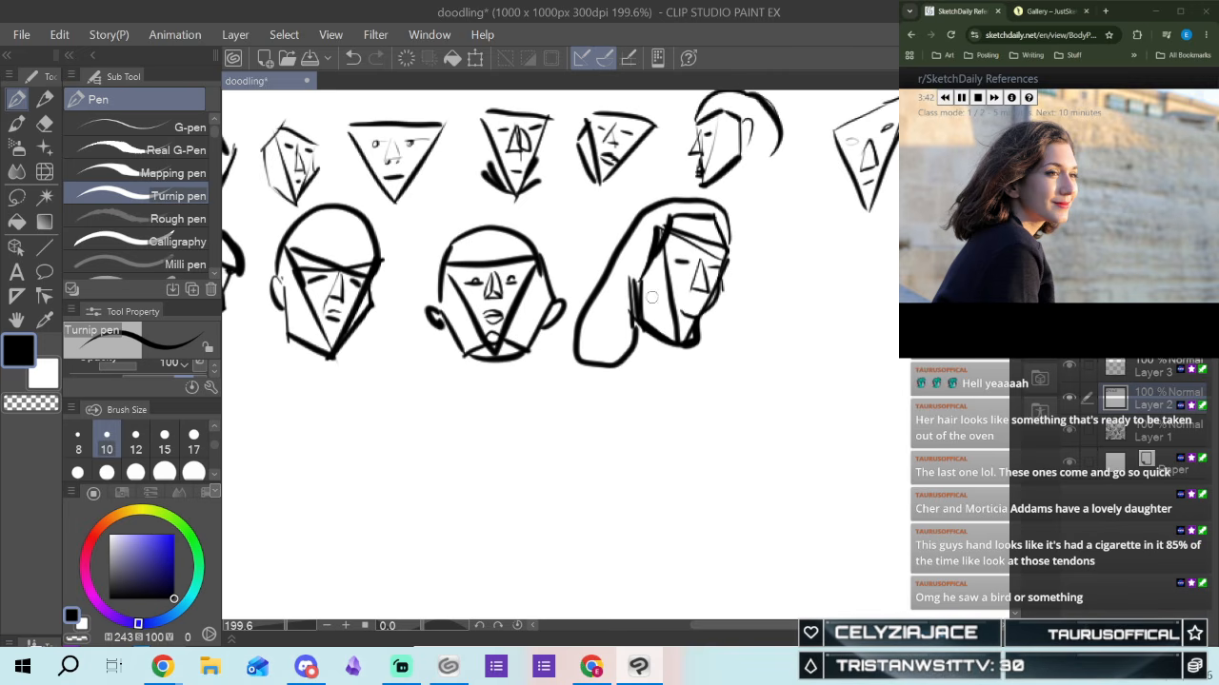
{"action": "left_click_drag", "start_coordinate": [638, 322], "coordinate": [632, 283]}
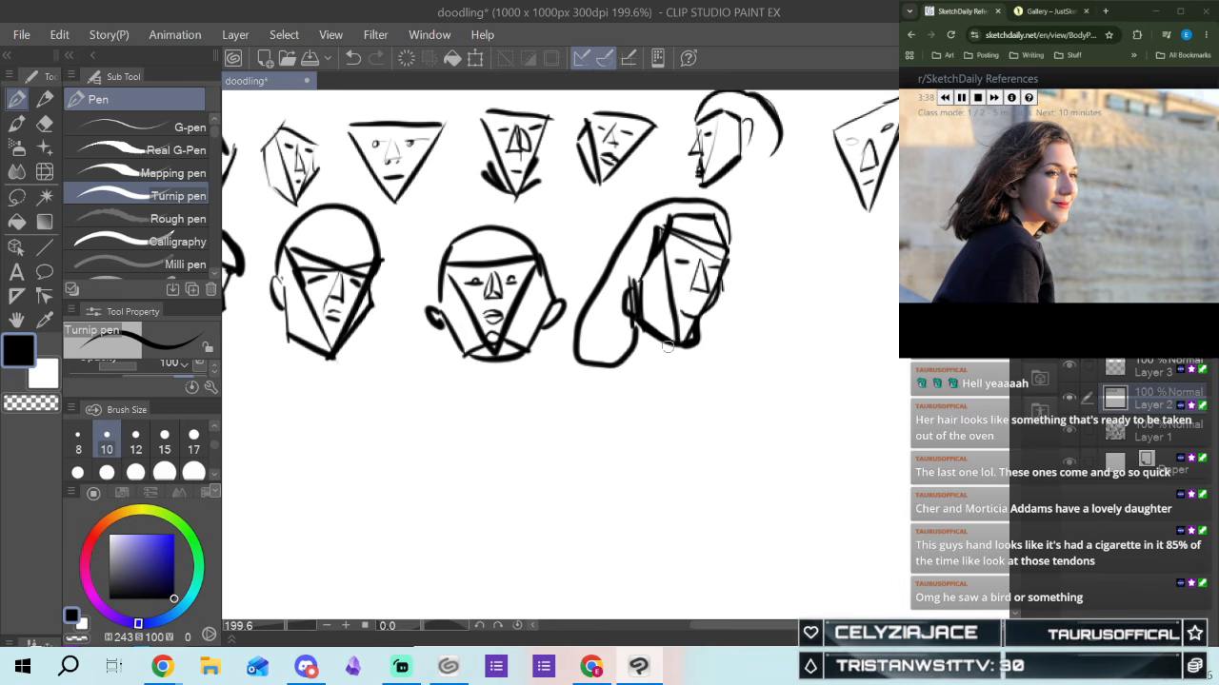
{"action": "left_click_drag", "start_coordinate": [669, 342], "coordinate": [650, 379]}
{"action": "left_click_drag", "start_coordinate": [635, 324], "coordinate": [718, 486]}
{"action": "mouse_move", "coordinate": [611, 363]}
{"action": "left_mouse_down"}
{"action": "mouse_move", "coordinate": [578, 443]}
{"action": "mouse_move", "coordinate": [582, 514]}
{"action": "left_mouse_up"}
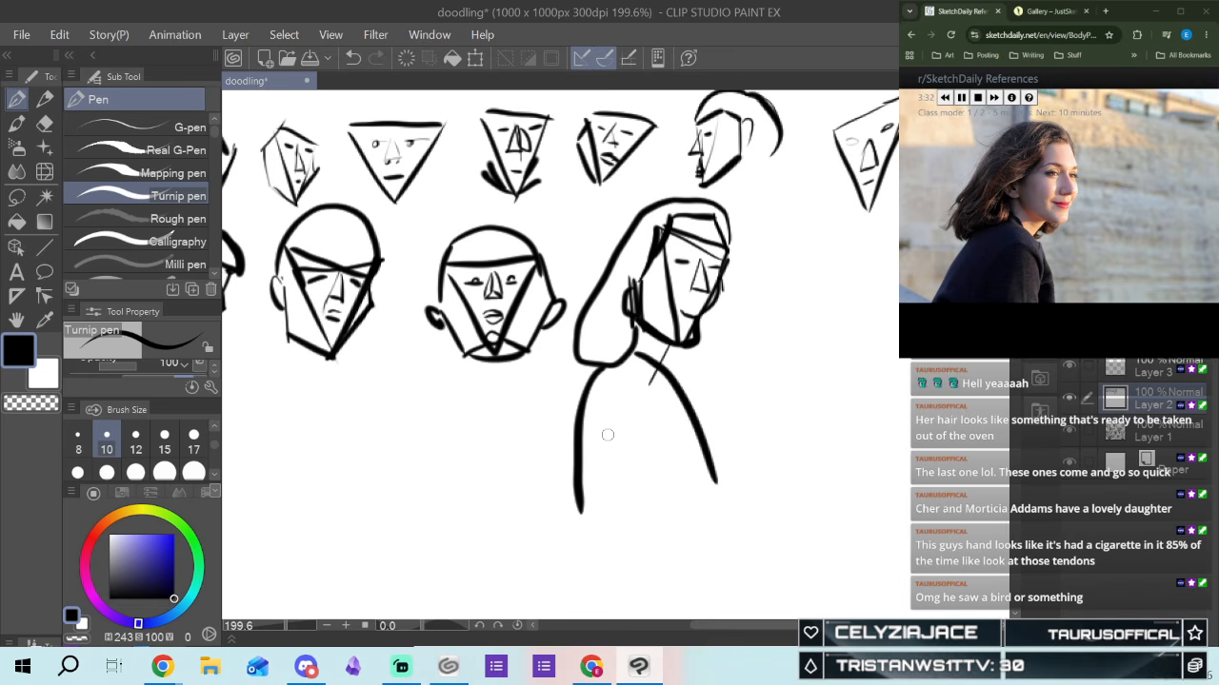
Darken the three-quarter face's eyes, add the brows, and reinforce the ear and jaw lines
{"action": "left_click_drag", "start_coordinate": [636, 308], "coordinate": [645, 316]}
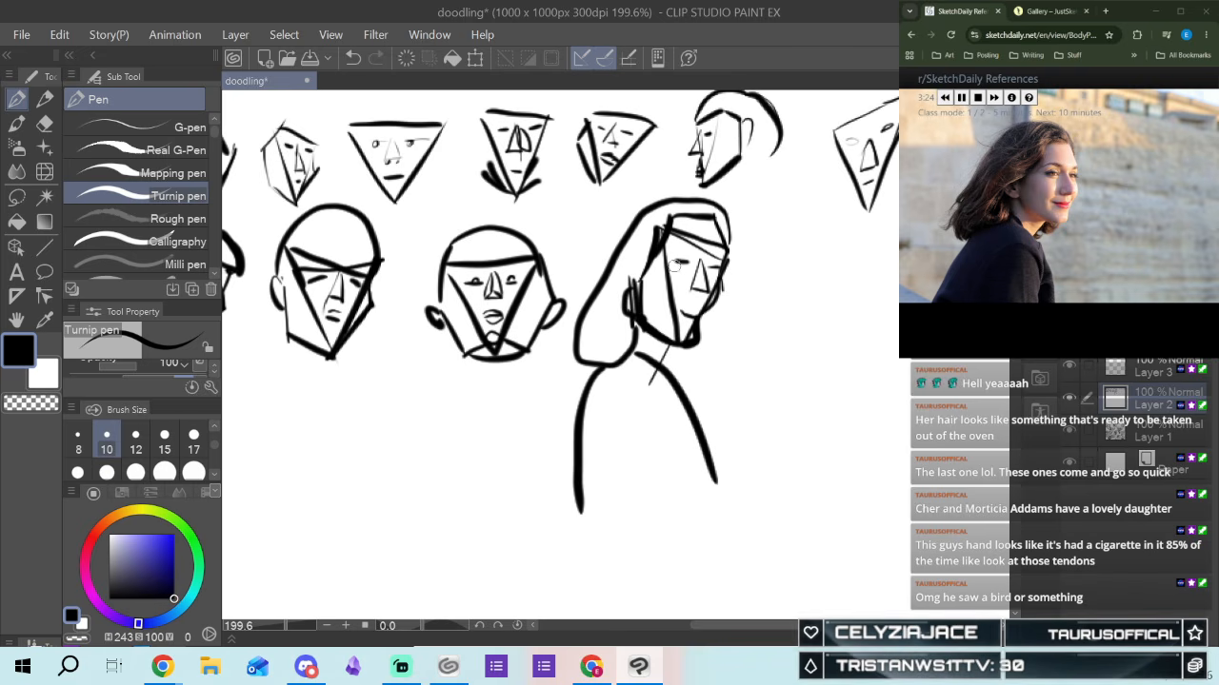
{"action": "mouse_move", "coordinate": [701, 269]}
{"action": "left_mouse_down"}
{"action": "mouse_move", "coordinate": [714, 291]}
{"action": "mouse_move", "coordinate": [677, 263]}
{"action": "left_mouse_up"}
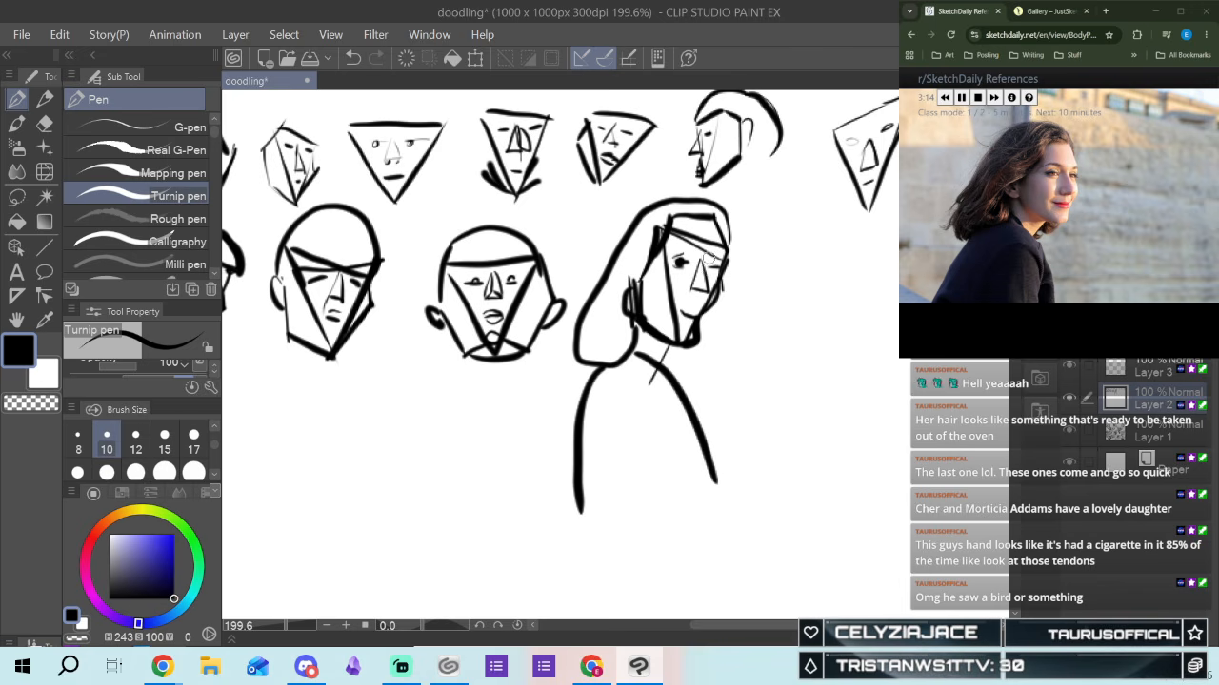
{"action": "left_click_drag", "start_coordinate": [629, 283], "coordinate": [632, 319]}
{"action": "left_click_drag", "start_coordinate": [638, 324], "coordinate": [702, 335]}
{"action": "mouse_move", "coordinate": [705, 265]}
{"action": "left_mouse_down"}
{"action": "mouse_move", "coordinate": [726, 263]}
{"action": "mouse_move", "coordinate": [720, 273]}
{"action": "left_mouse_up"}
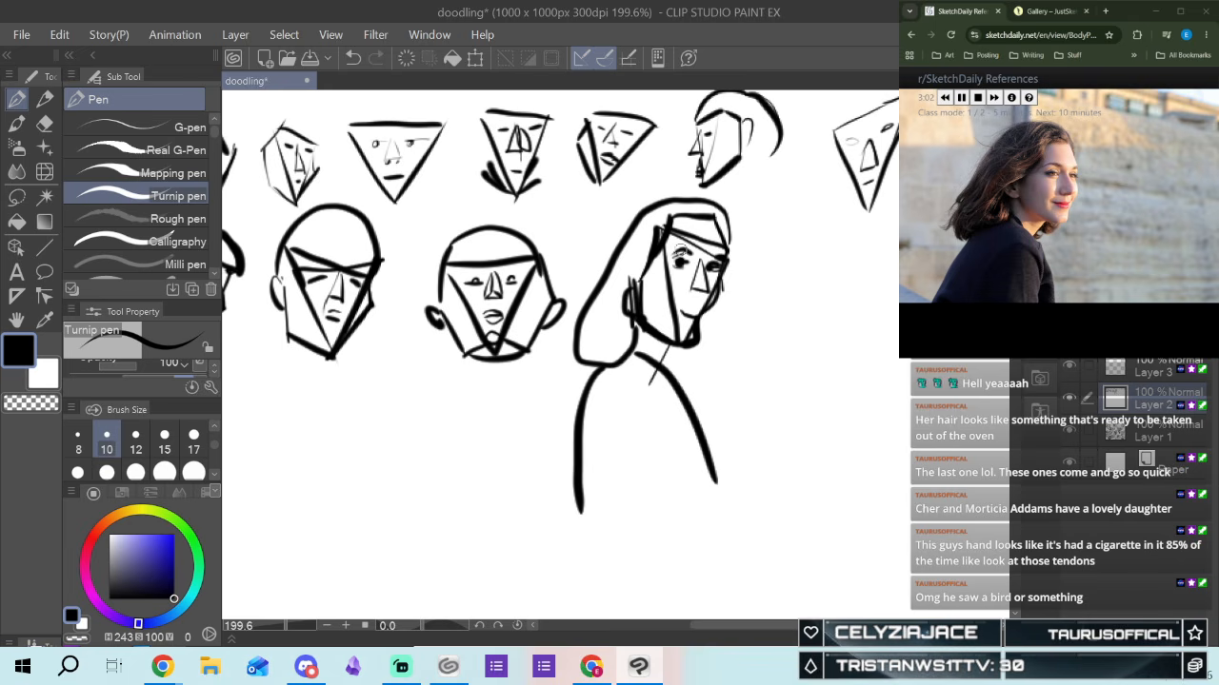
Erase the triangle construction lines inside the three-quarter face with the Hard eraser, and touch up its eye with the Turnip pen
{"action": "left_click", "coordinate": [38, 120]}
{"action": "mouse_move", "coordinate": [671, 257]}
{"action": "left_mouse_down"}
{"action": "mouse_move", "coordinate": [678, 329]}
{"action": "mouse_move", "coordinate": [672, 320]}
{"action": "left_mouse_up"}
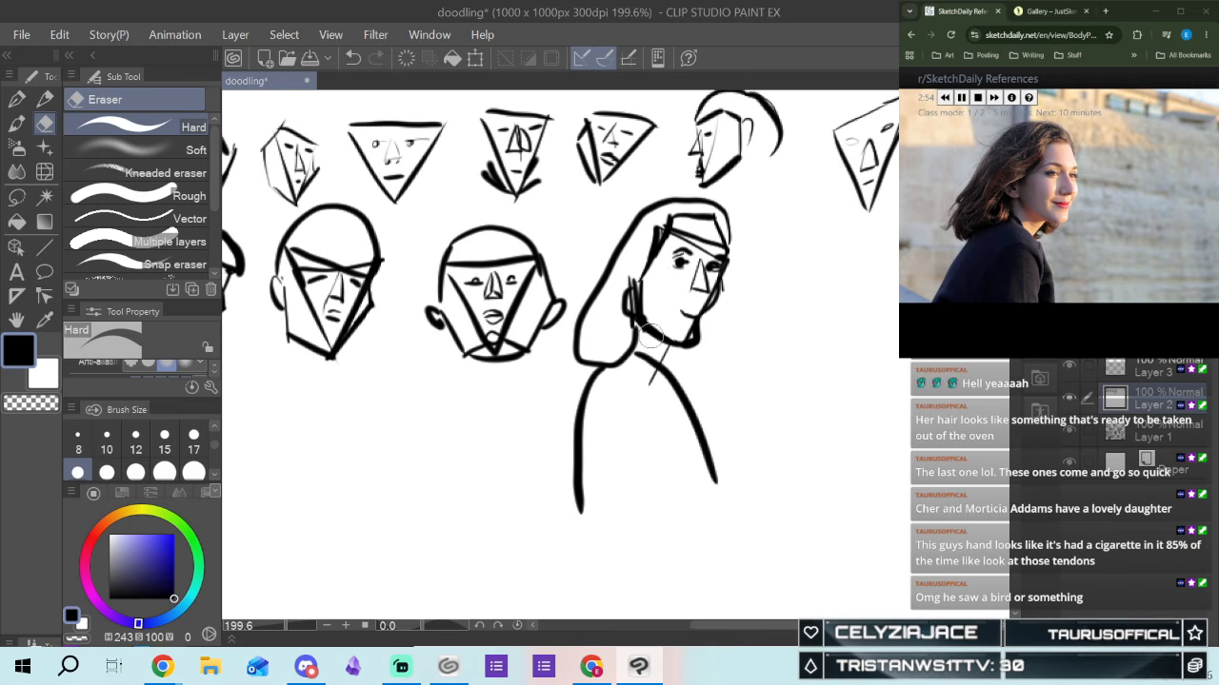
{"action": "mouse_move", "coordinate": [685, 228]}
{"action": "left_mouse_down"}
{"action": "mouse_move", "coordinate": [711, 253]}
{"action": "mouse_move", "coordinate": [677, 232]}
{"action": "left_mouse_up"}
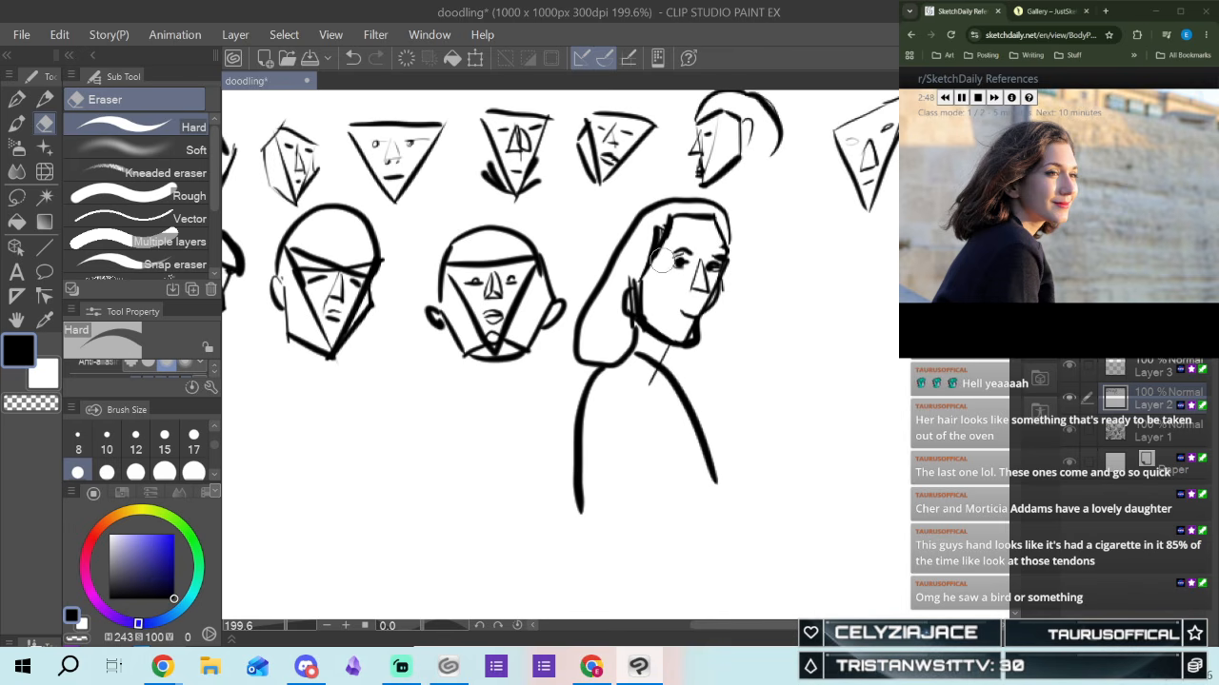
{"action": "left_click", "coordinate": [15, 101]}
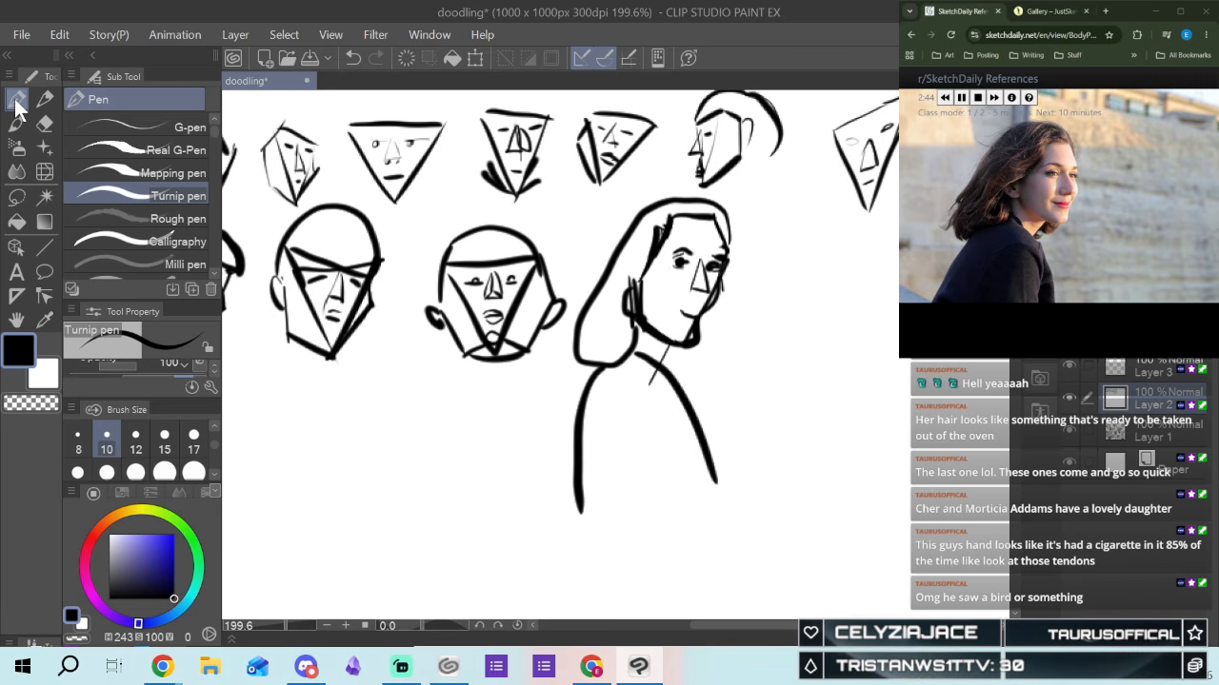
{"action": "left_click_drag", "start_coordinate": [676, 251], "coordinate": [687, 259]}
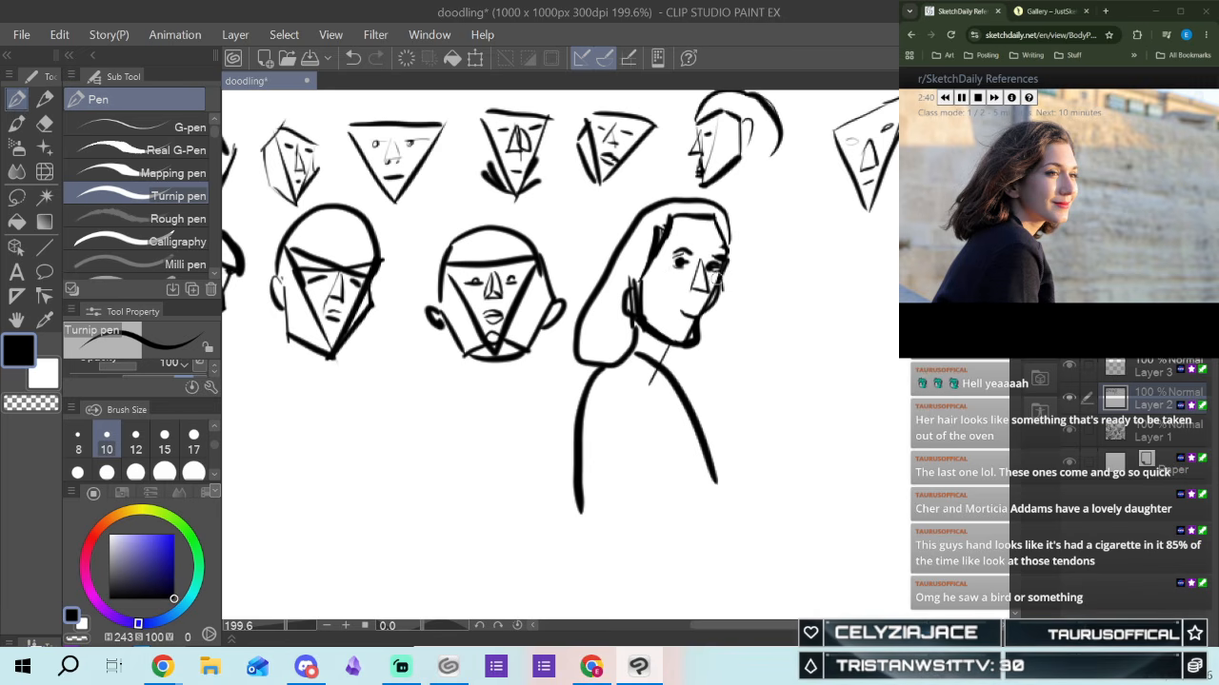
Shade the three-quarter portrait's nose, cheek, side plane and neck in layered grey tones with the Milli pen
{"action": "left_click", "coordinate": [140, 265]}
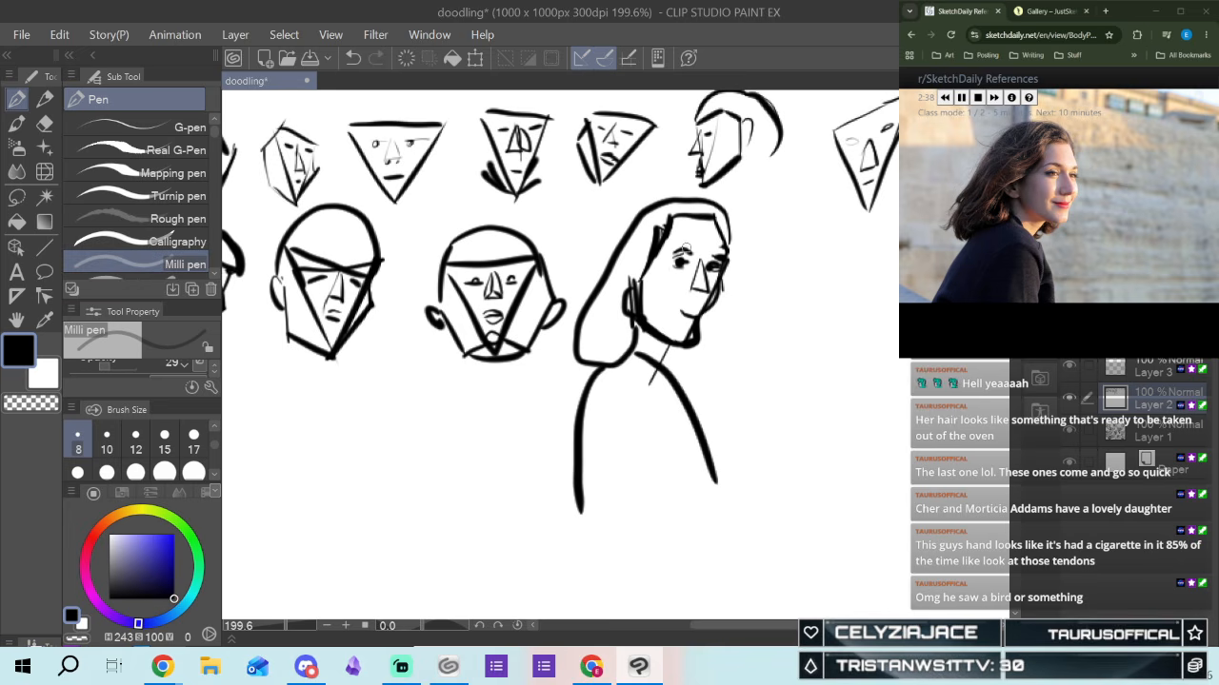
{"action": "left_click_drag", "start_coordinate": [694, 258], "coordinate": [702, 271]}
{"action": "mouse_move", "coordinate": [689, 294]}
{"action": "left_mouse_down"}
{"action": "mouse_move", "coordinate": [698, 257]}
{"action": "mouse_move", "coordinate": [695, 293]}
{"action": "mouse_move", "coordinate": [700, 280]}
{"action": "left_mouse_up"}
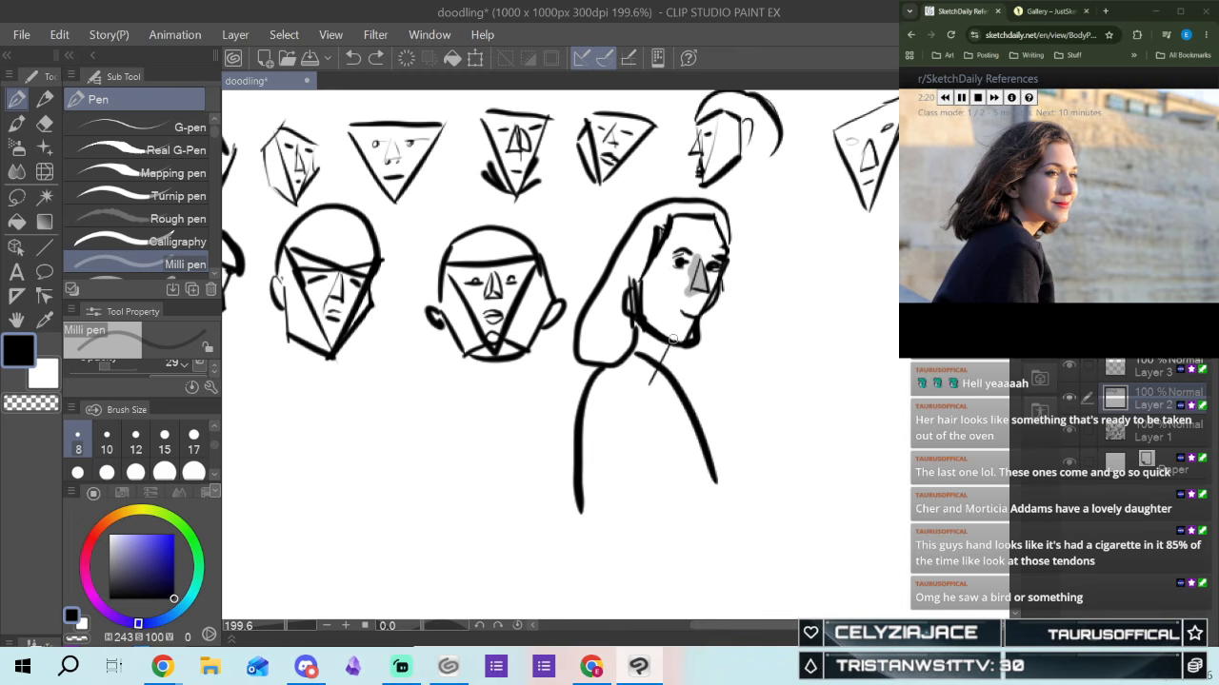
{"action": "mouse_move", "coordinate": [668, 314]}
{"action": "left_mouse_down"}
{"action": "mouse_move", "coordinate": [663, 268]}
{"action": "mouse_move", "coordinate": [678, 219]}
{"action": "mouse_move", "coordinate": [645, 282]}
{"action": "mouse_move", "coordinate": [645, 305]}
{"action": "mouse_move", "coordinate": [673, 328]}
{"action": "mouse_move", "coordinate": [657, 313]}
{"action": "mouse_move", "coordinate": [669, 325]}
{"action": "mouse_move", "coordinate": [668, 284]}
{"action": "left_mouse_up"}
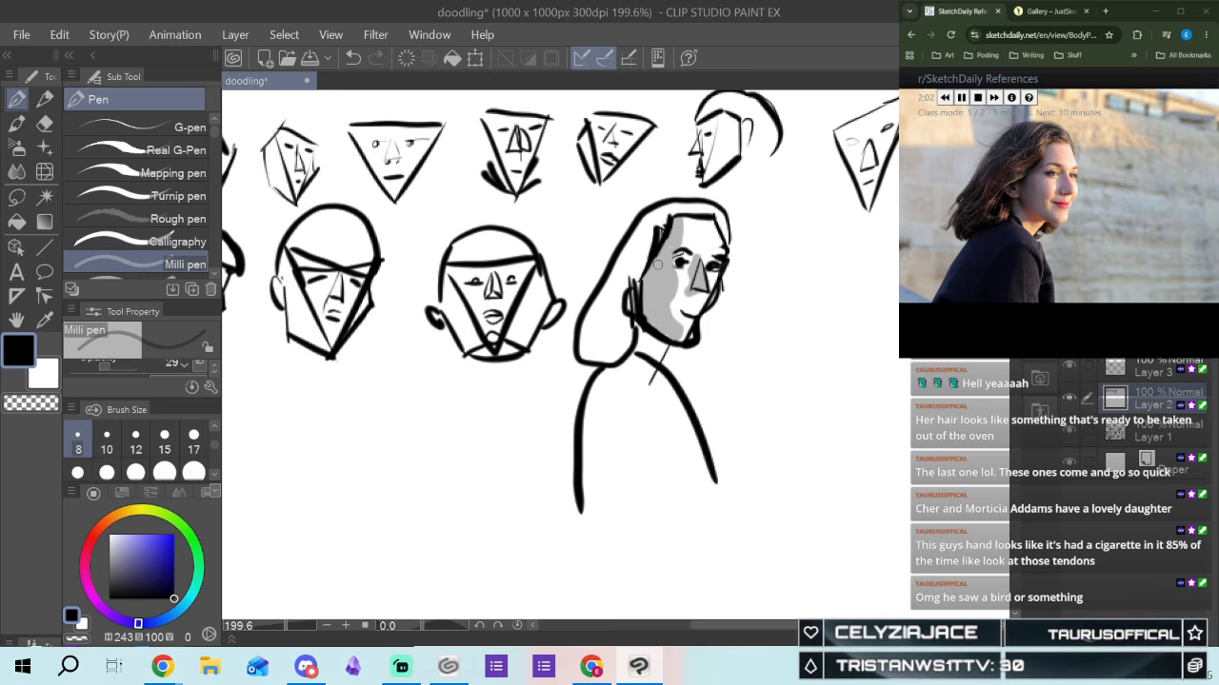
{"action": "mouse_move", "coordinate": [663, 344]}
{"action": "left_mouse_down"}
{"action": "mouse_move", "coordinate": [624, 359]}
{"action": "mouse_move", "coordinate": [642, 340]}
{"action": "left_mouse_up"}
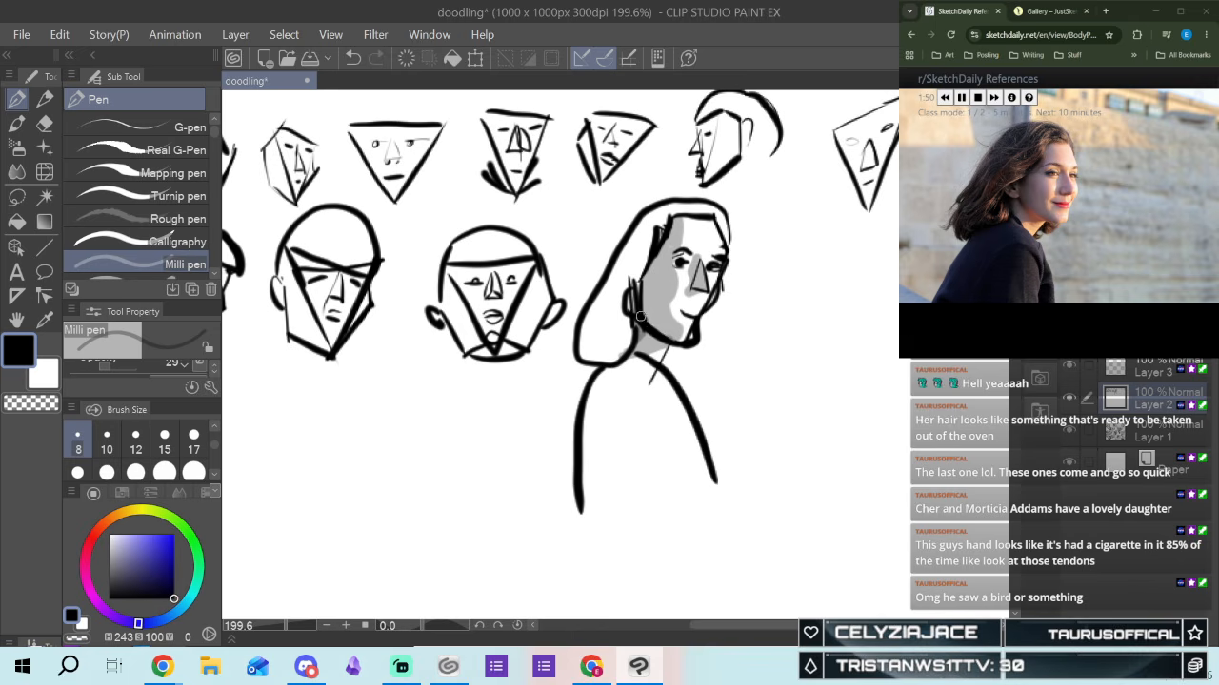
{"action": "mouse_move", "coordinate": [647, 271]}
{"action": "left_mouse_down"}
{"action": "mouse_move", "coordinate": [645, 307]}
{"action": "mouse_move", "coordinate": [671, 219]}
{"action": "left_mouse_up"}
{"action": "mouse_move", "coordinate": [652, 266]}
{"action": "left_mouse_down"}
{"action": "mouse_move", "coordinate": [643, 312]}
{"action": "mouse_move", "coordinate": [656, 275]}
{"action": "mouse_move", "coordinate": [646, 322]}
{"action": "mouse_move", "coordinate": [650, 305]}
{"action": "mouse_move", "coordinate": [674, 339]}
{"action": "left_mouse_up"}
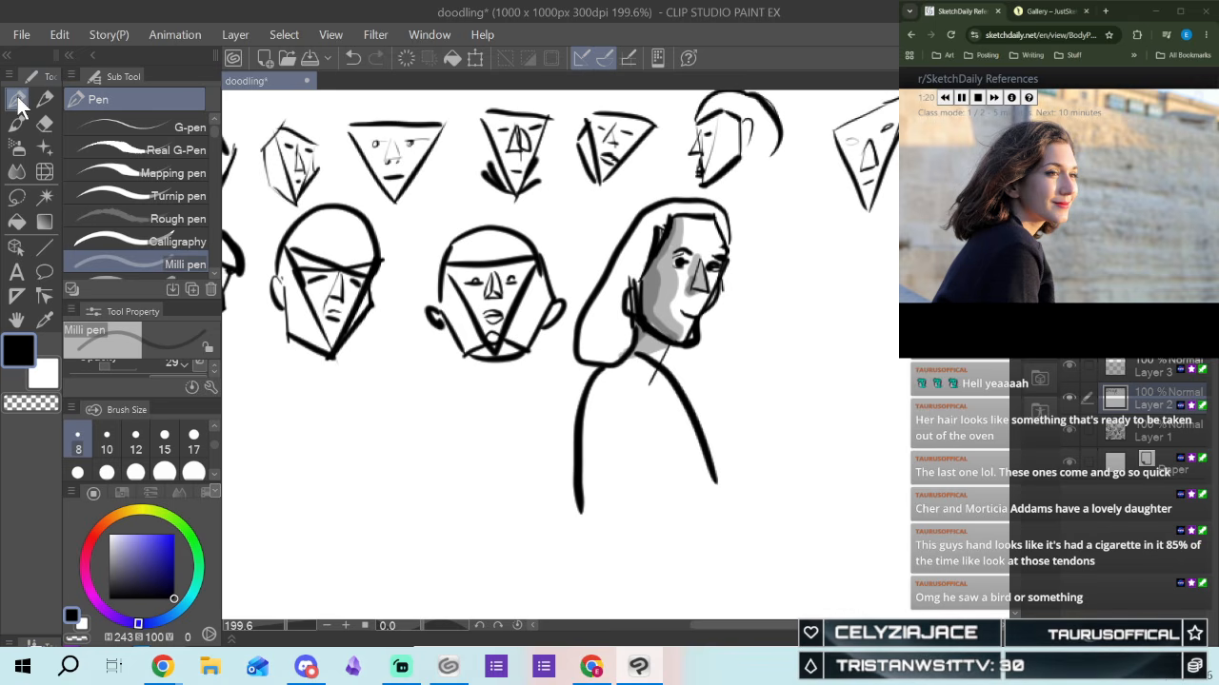
Fill the three-quarter portrait's clothing and hair solid black with the Turnip pen
{"action": "left_click", "coordinate": [140, 195]}
{"action": "mouse_move", "coordinate": [664, 383]}
{"action": "left_mouse_down"}
{"action": "mouse_move", "coordinate": [707, 459]}
{"action": "mouse_move", "coordinate": [655, 369]}
{"action": "mouse_move", "coordinate": [647, 495]}
{"action": "mouse_move", "coordinate": [629, 354]}
{"action": "mouse_move", "coordinate": [621, 505]}
{"action": "mouse_move", "coordinate": [609, 372]}
{"action": "left_mouse_up"}
{"action": "left_click_drag", "start_coordinate": [590, 379], "coordinate": [589, 524]}
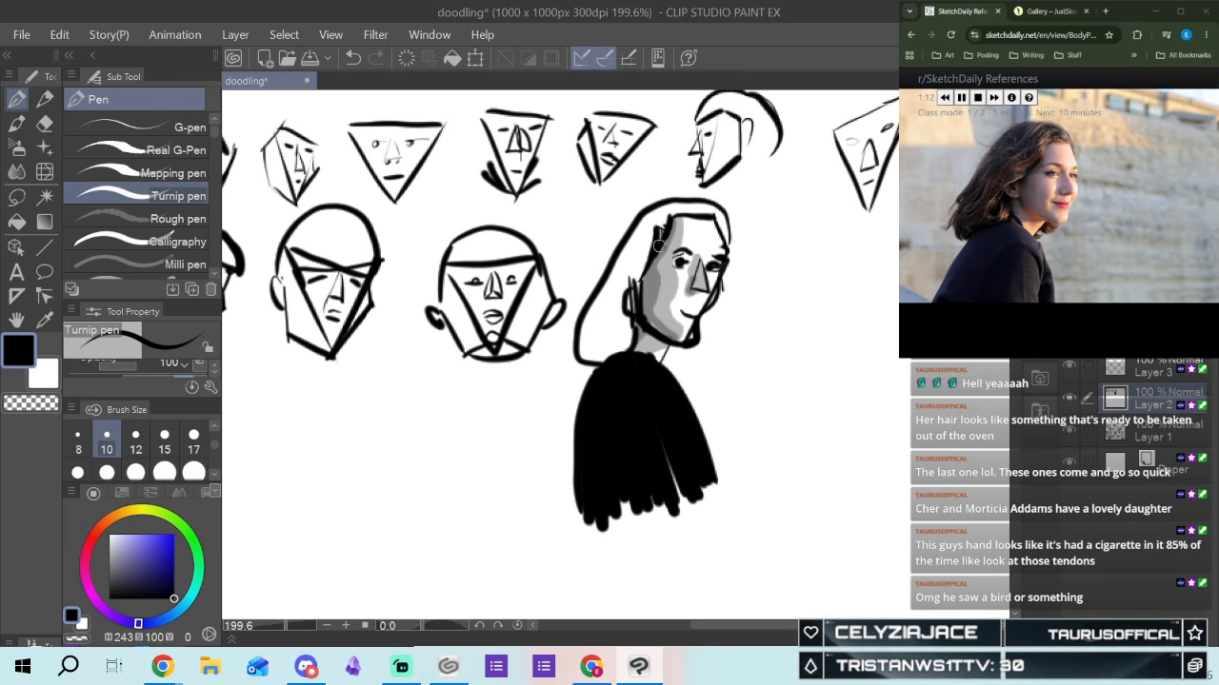
{"action": "mouse_move", "coordinate": [667, 215]}
{"action": "left_mouse_down"}
{"action": "mouse_move", "coordinate": [608, 303]}
{"action": "mouse_move", "coordinate": [630, 281]}
{"action": "mouse_move", "coordinate": [625, 348]}
{"action": "mouse_move", "coordinate": [616, 325]}
{"action": "mouse_move", "coordinate": [601, 349]}
{"action": "mouse_move", "coordinate": [617, 310]}
{"action": "left_mouse_up"}
{"action": "mouse_move", "coordinate": [583, 354]}
{"action": "left_mouse_down"}
{"action": "mouse_move", "coordinate": [656, 212]}
{"action": "mouse_move", "coordinate": [690, 205]}
{"action": "mouse_move", "coordinate": [727, 237]}
{"action": "left_mouse_up"}
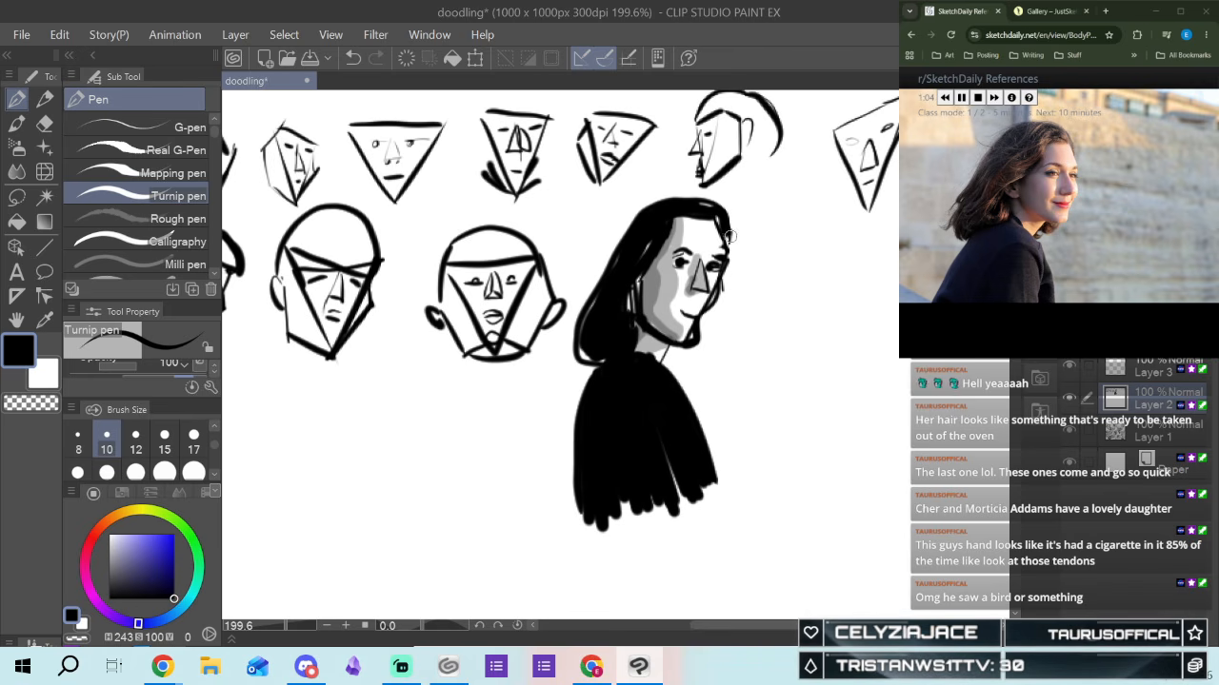
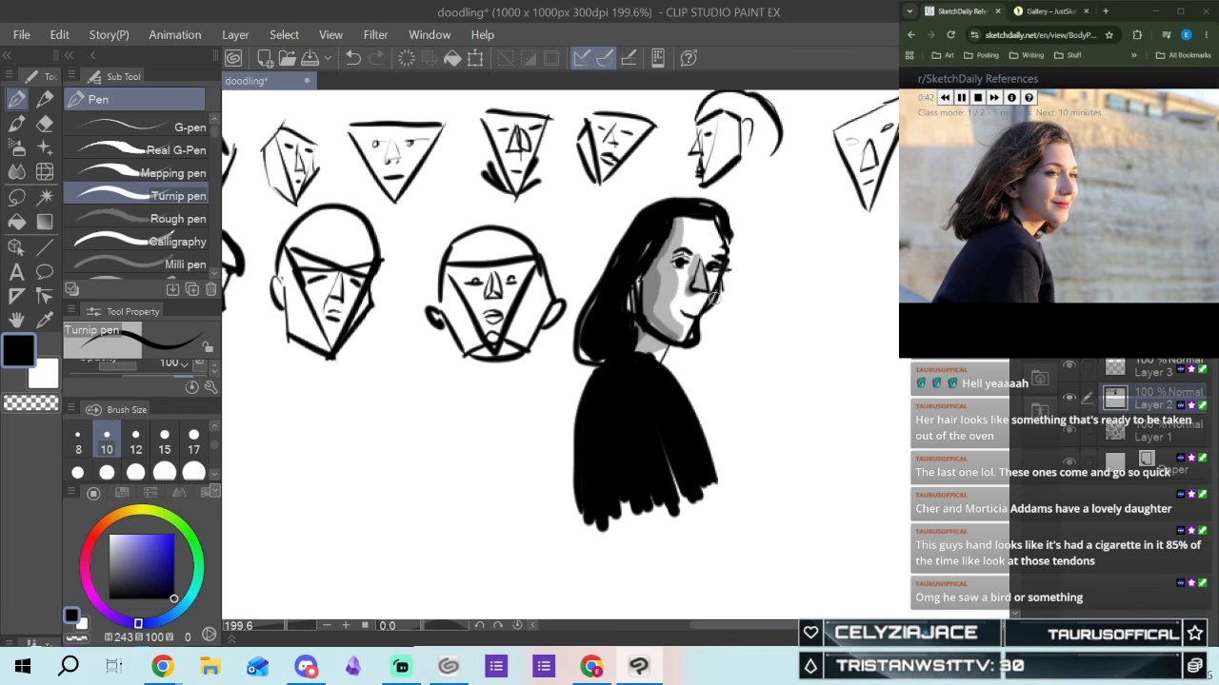
Clean up the three-quarter portrait's nose outline with the Hard eraser, and darken the lips with the Turnip pen
{"action": "key", "text": "e"}
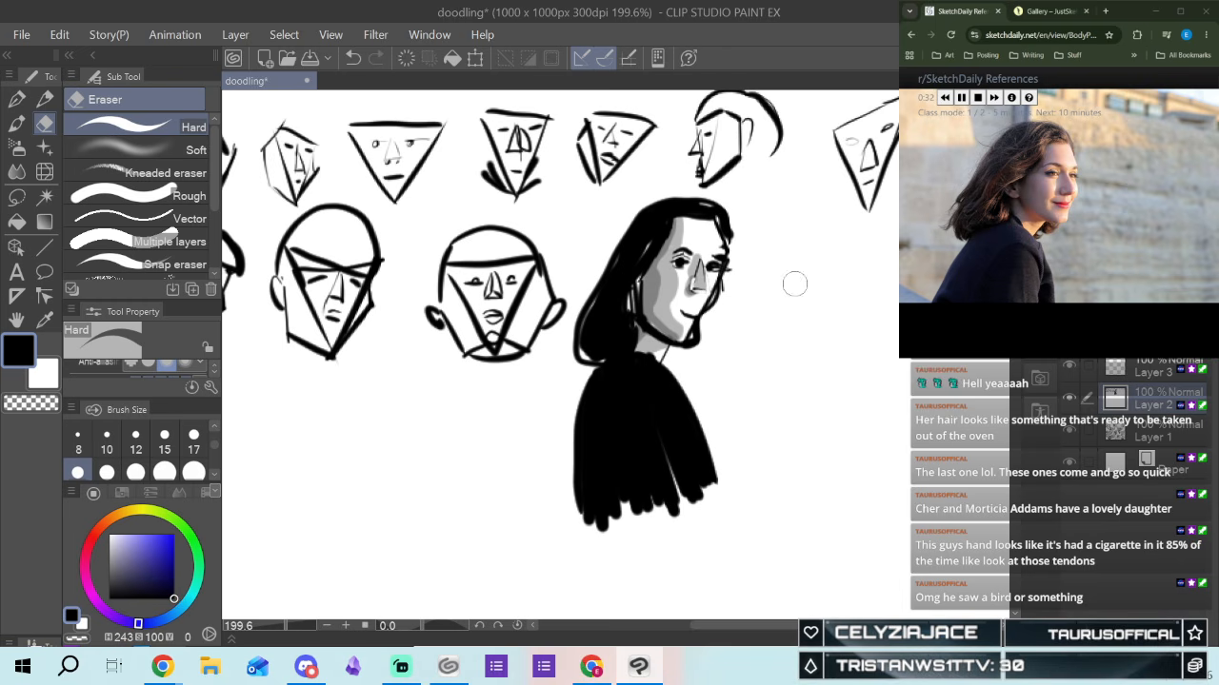
{"action": "left_click", "coordinate": [19, 99]}
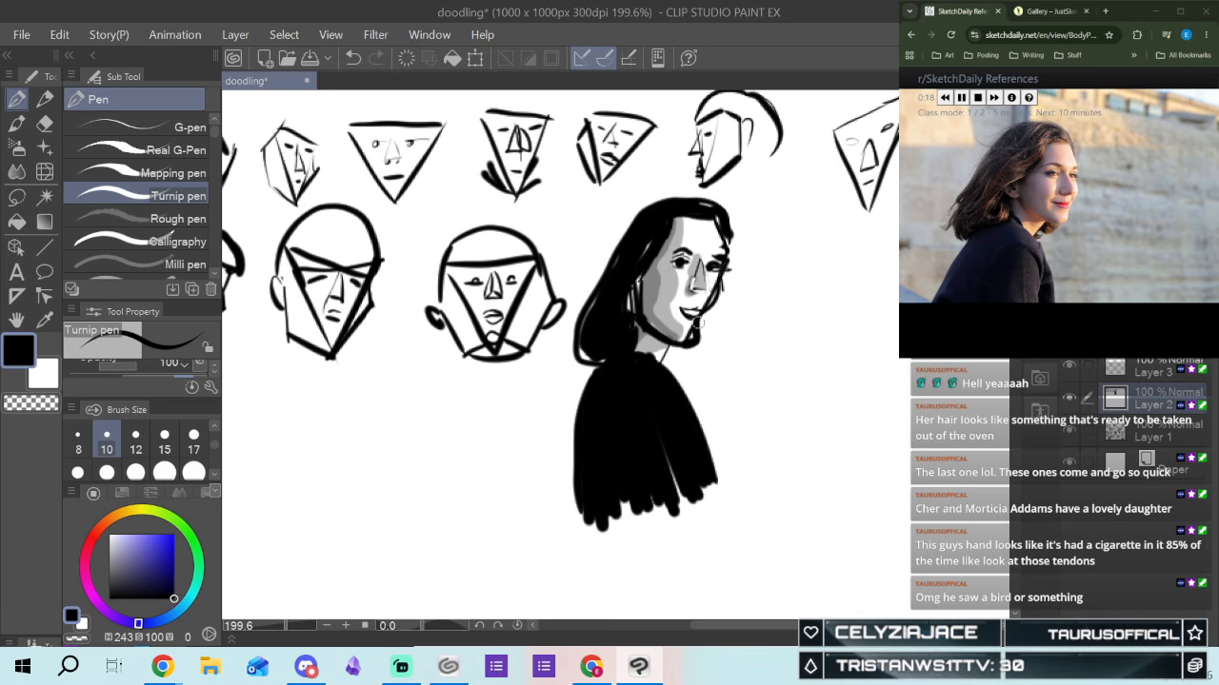
{"action": "left_click_drag", "start_coordinate": [679, 309], "coordinate": [704, 318]}
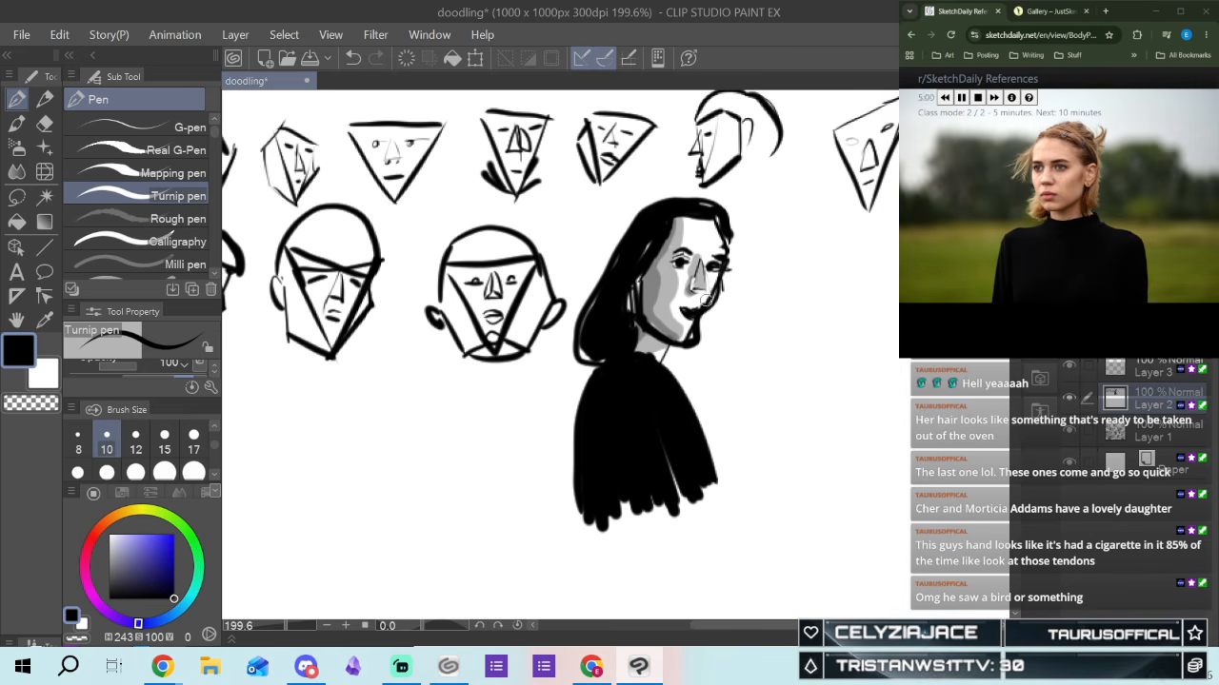
Draw the slightly slanted top edge of a new face triangle in the empty space beside the shaded portrait
{"action": "left_click_drag", "start_coordinate": [734, 623], "coordinate": [781, 617]}
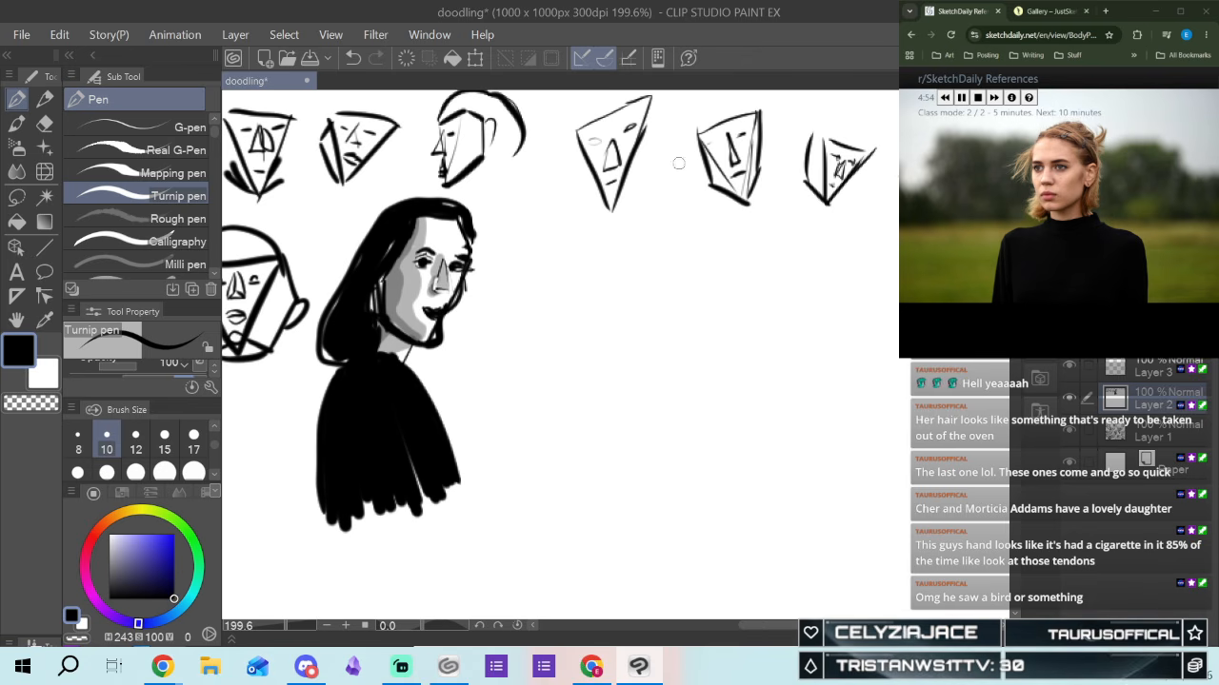
{"action": "left_click_drag", "start_coordinate": [568, 284], "coordinate": [704, 274]}
{"action": "left_click_drag", "start_coordinate": [570, 283], "coordinate": [657, 443]}
{"action": "left_click_drag", "start_coordinate": [569, 283], "coordinate": [655, 455]}
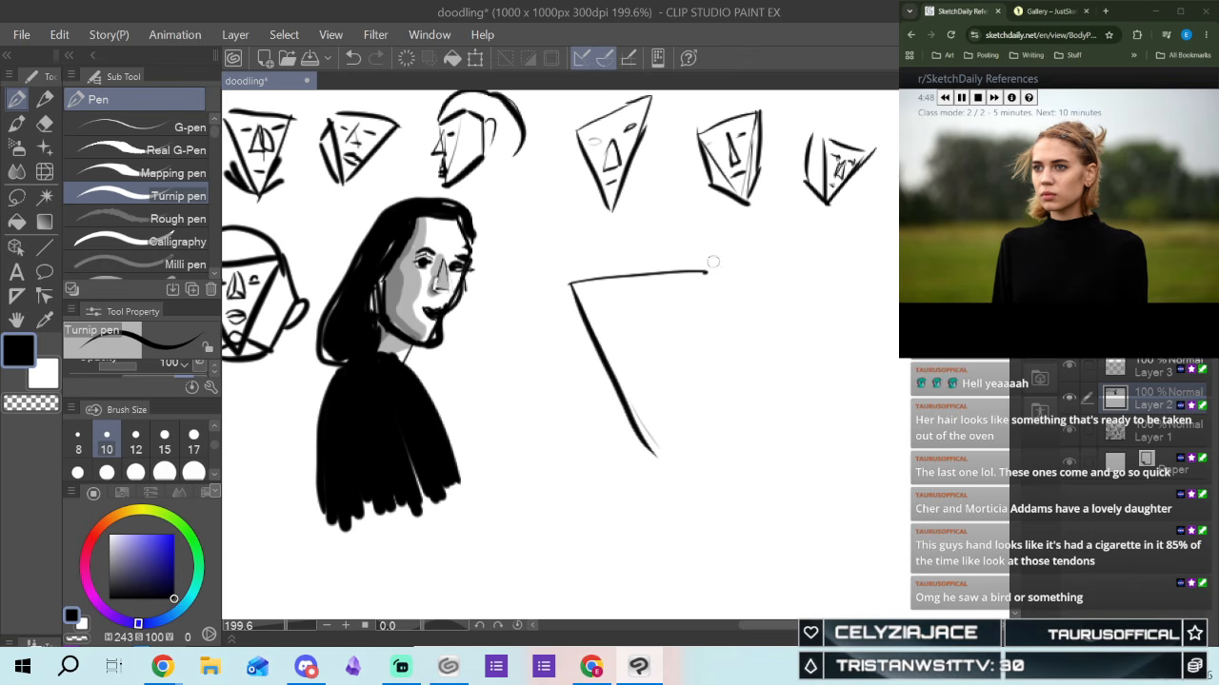
{"action": "left_click_drag", "start_coordinate": [729, 266], "coordinate": [645, 456]}
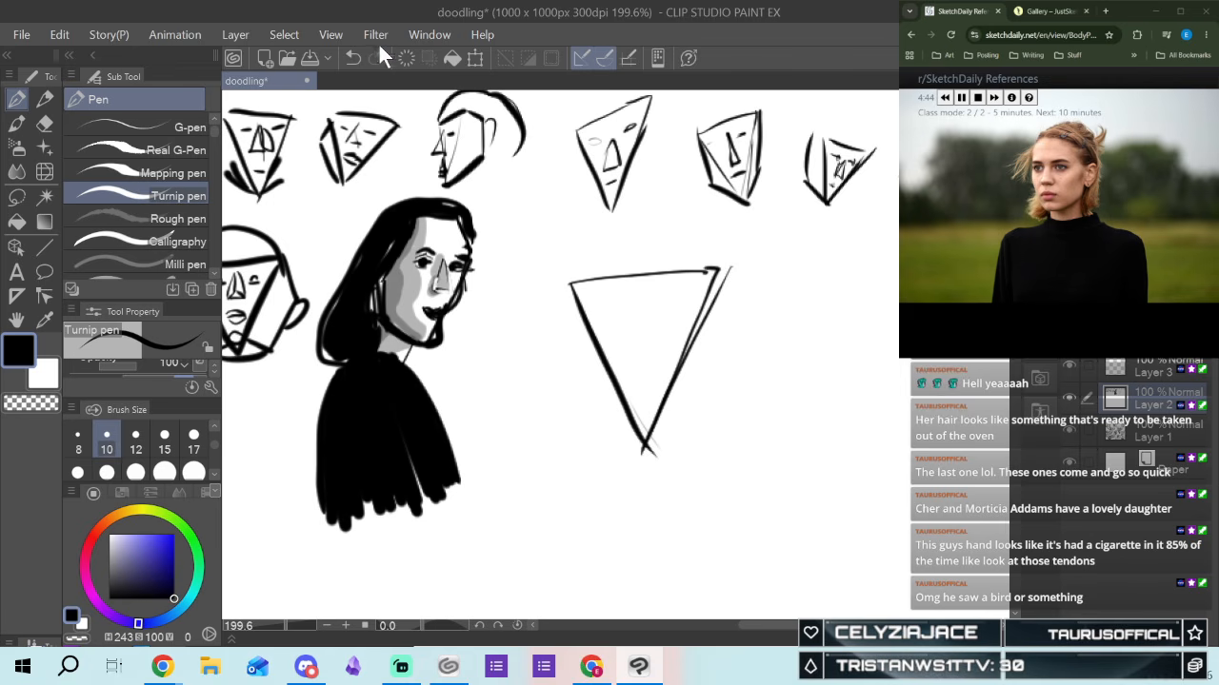
{"action": "left_click", "coordinate": [344, 54]}
{"action": "left_click", "coordinate": [345, 54]}
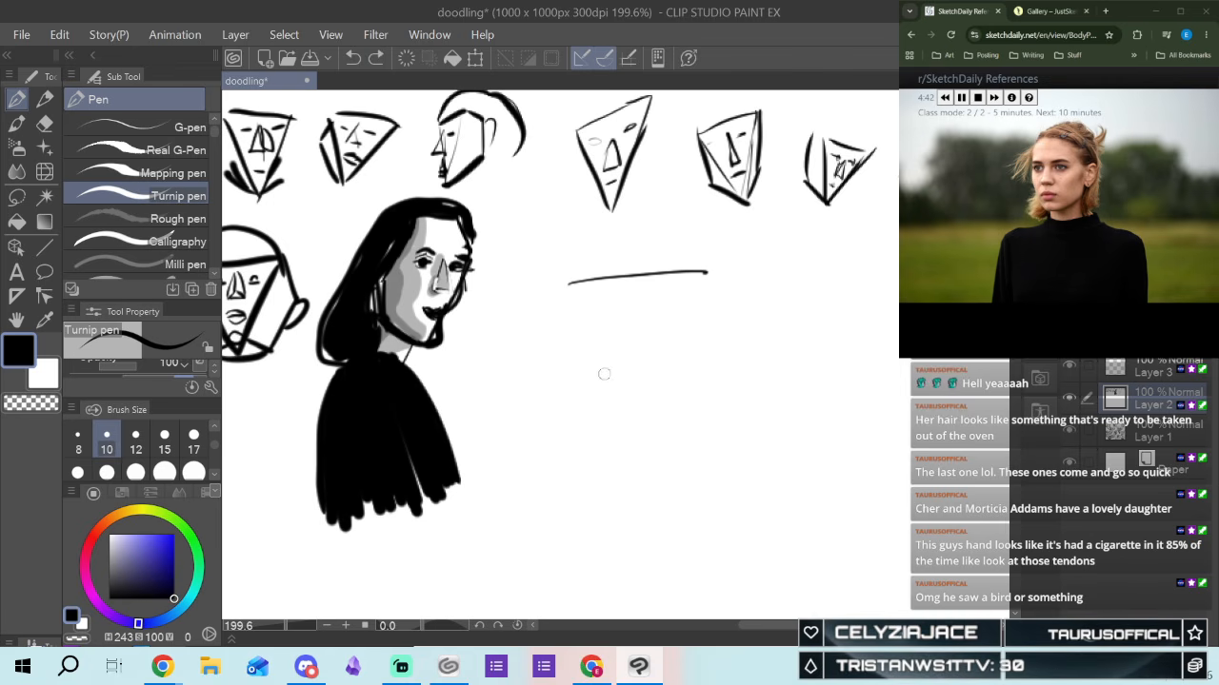
Close the new face triangle with two sides meeting at a point, and place the nose, eyes and mouth inside it
{"action": "left_click_drag", "start_coordinate": [563, 289], "coordinate": [633, 419]}
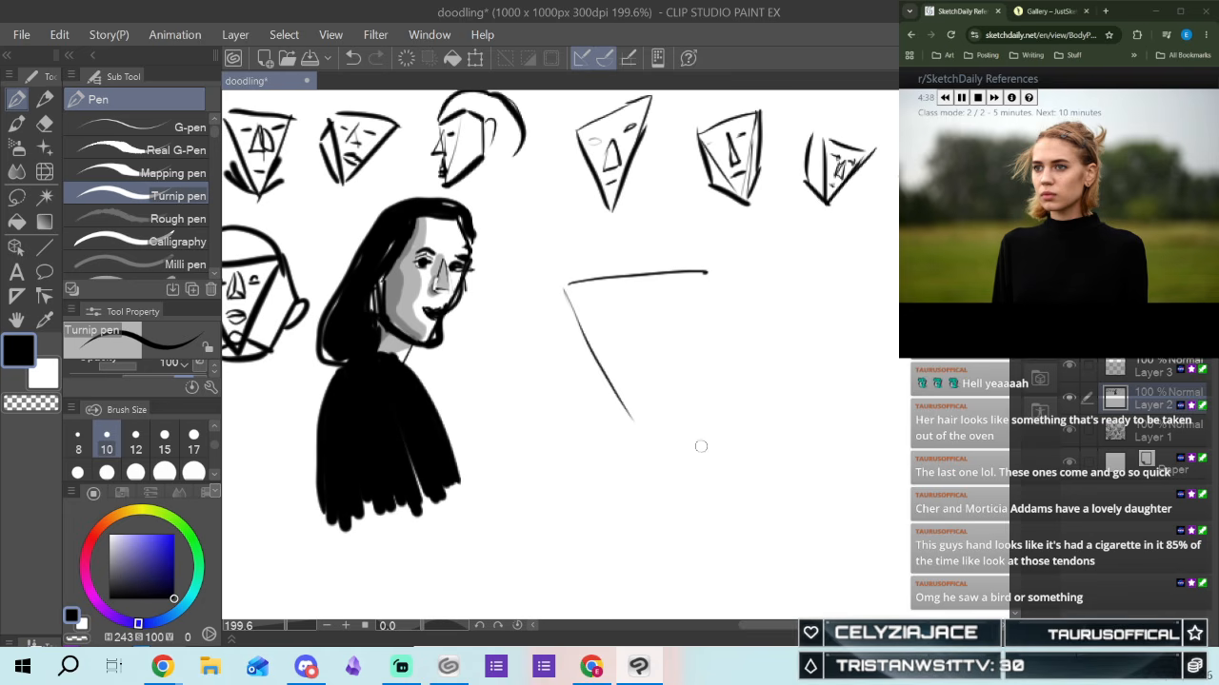
{"action": "mouse_move", "coordinate": [699, 331]}
{"action": "left_mouse_down"}
{"action": "mouse_move", "coordinate": [664, 448]}
{"action": "mouse_move", "coordinate": [680, 394]}
{"action": "left_mouse_up"}
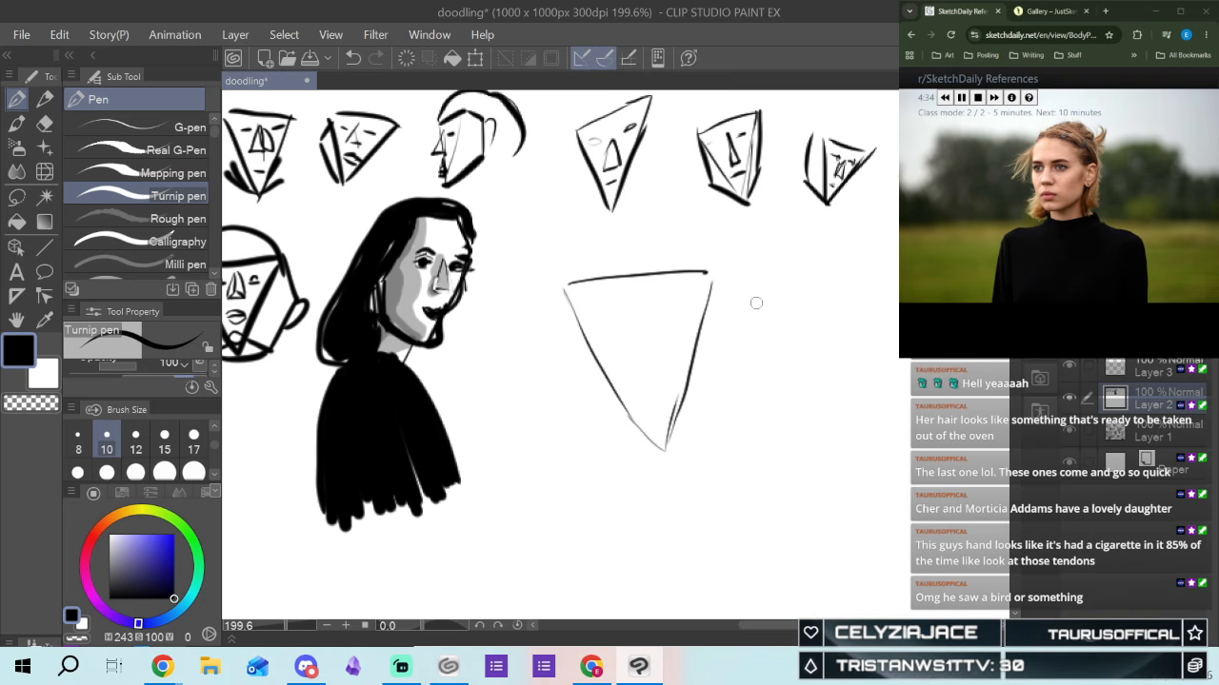
{"action": "mouse_move", "coordinate": [629, 307]}
{"action": "left_mouse_down"}
{"action": "mouse_move", "coordinate": [623, 335]}
{"action": "mouse_move", "coordinate": [645, 351]}
{"action": "left_mouse_up"}
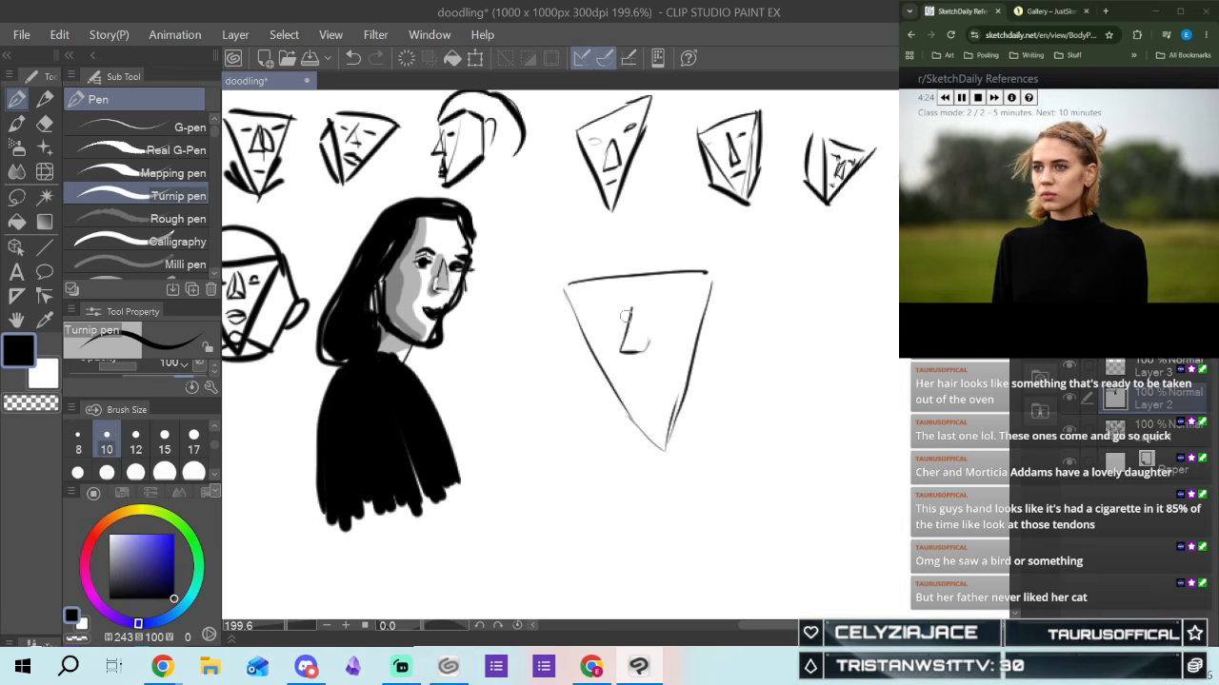
{"action": "left_click_drag", "start_coordinate": [594, 317], "coordinate": [623, 316]}
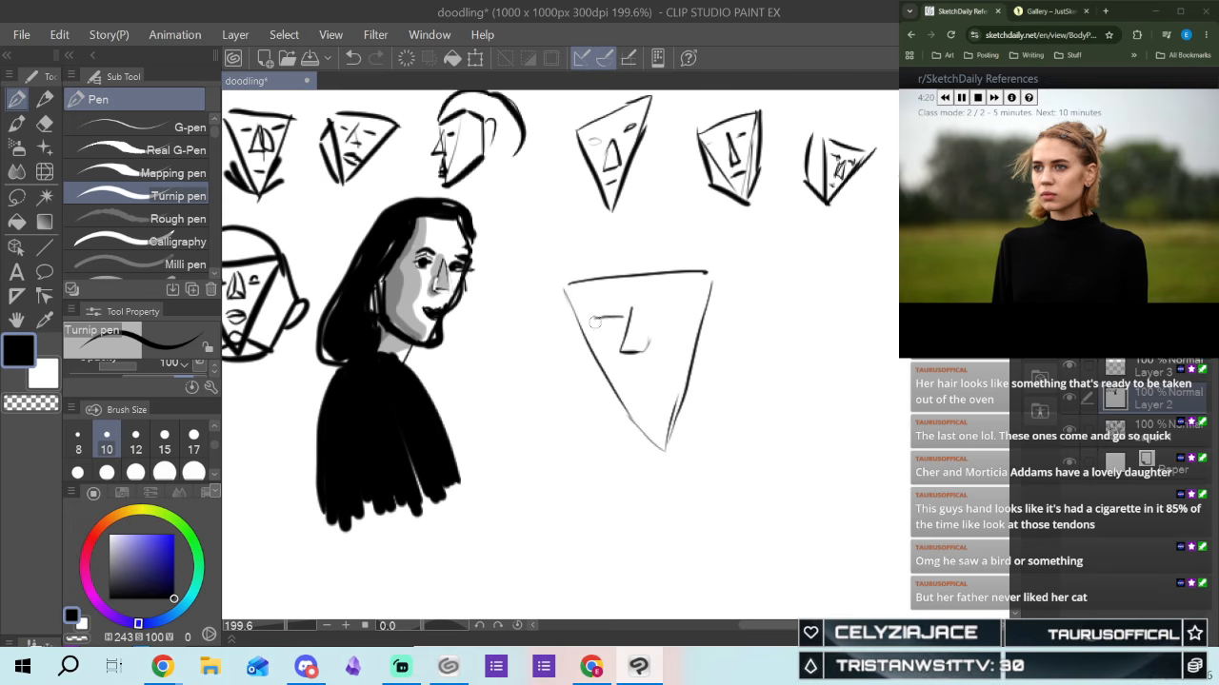
{"action": "mouse_move", "coordinate": [600, 309]}
{"action": "left_mouse_down"}
{"action": "mouse_move", "coordinate": [677, 311]}
{"action": "mouse_move", "coordinate": [669, 306]}
{"action": "left_mouse_up"}
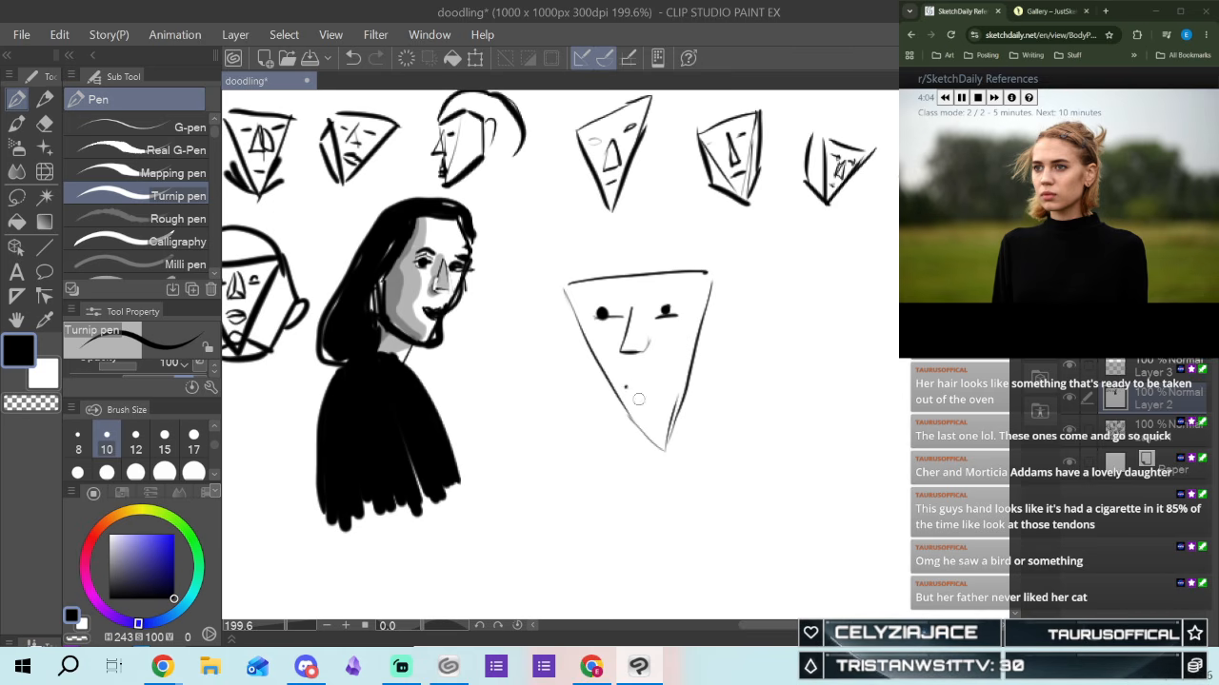
{"action": "left_click_drag", "start_coordinate": [624, 387], "coordinate": [654, 382]}
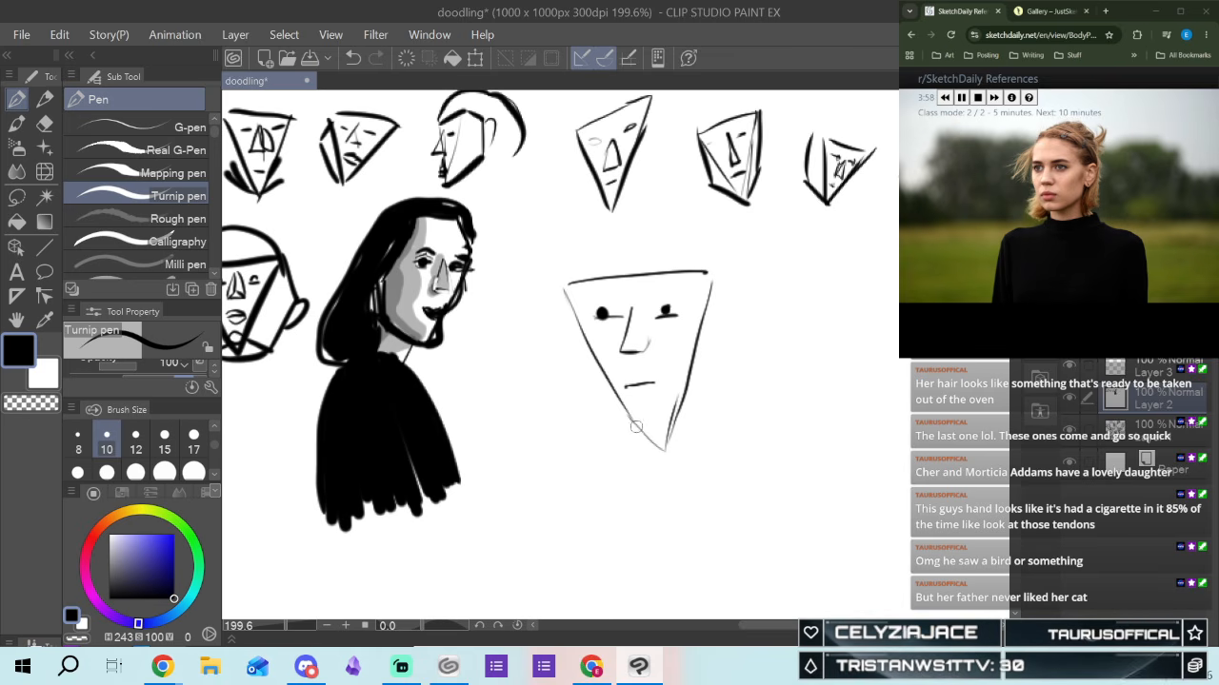
Draw the new head's flat chin, the far cheek contour, and the brow line curving up over the forehead
{"action": "left_click_drag", "start_coordinate": [632, 427], "coordinate": [672, 424]}
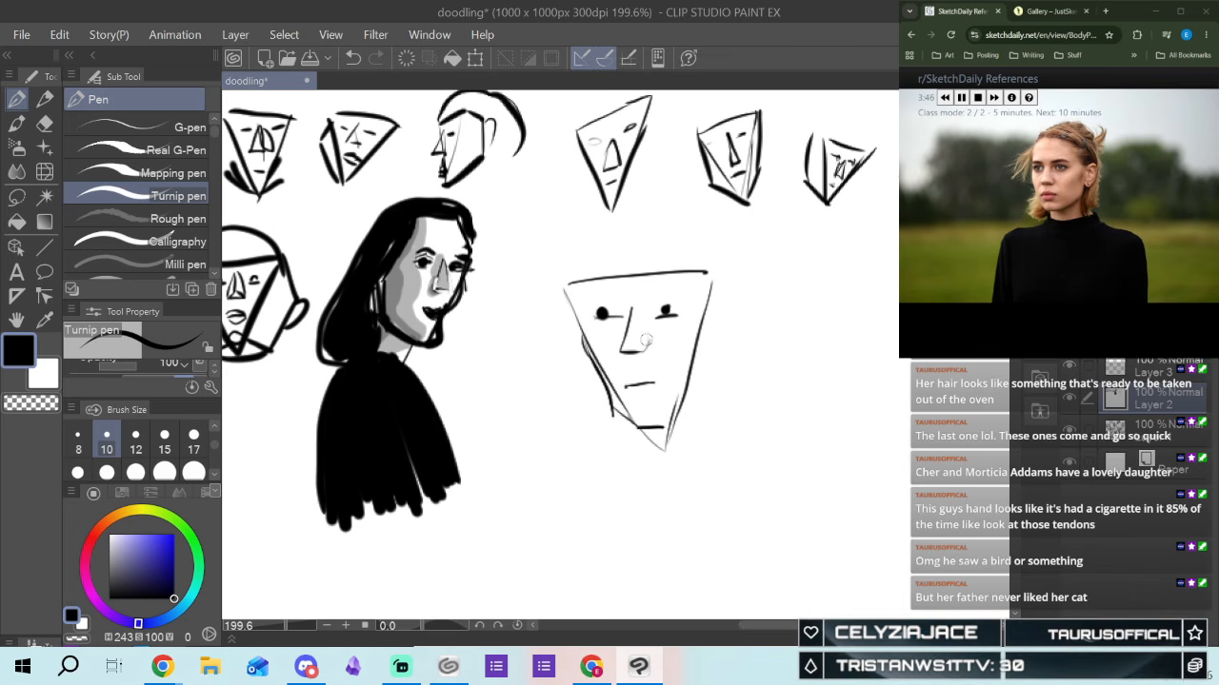
{"action": "mouse_move", "coordinate": [582, 314]}
{"action": "left_mouse_down"}
{"action": "mouse_move", "coordinate": [590, 381]}
{"action": "mouse_move", "coordinate": [589, 352]}
{"action": "left_mouse_up"}
{"action": "left_click_drag", "start_coordinate": [611, 412], "coordinate": [627, 428]}
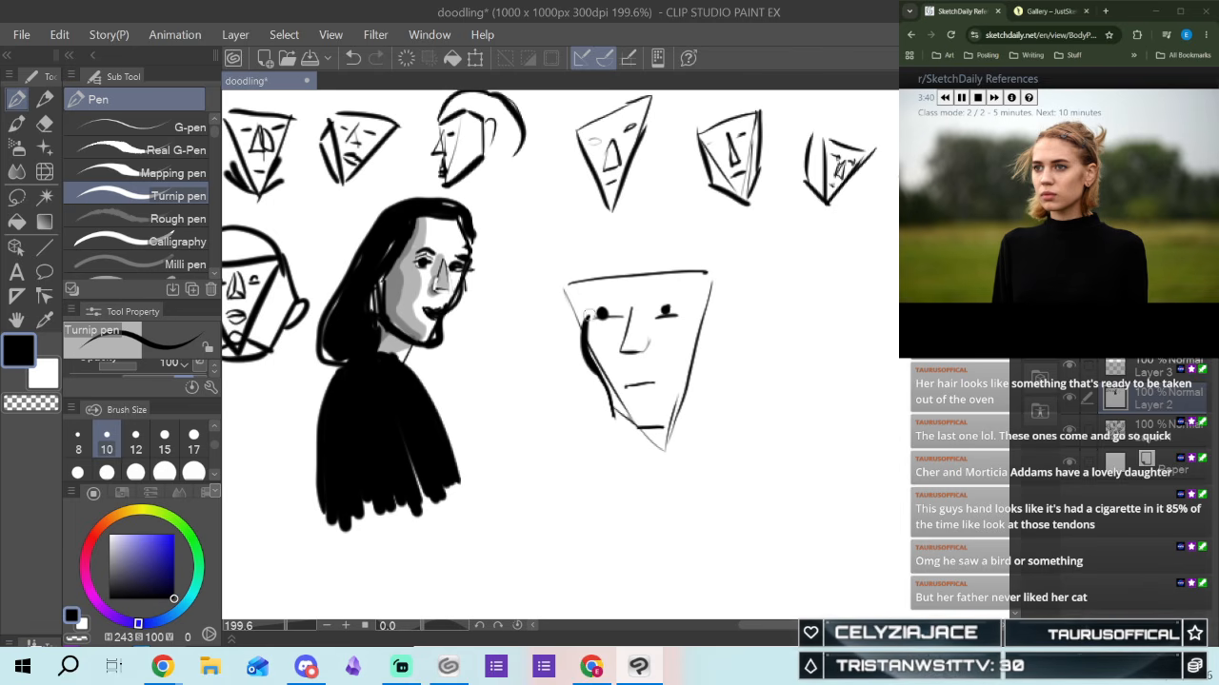
{"action": "left_click_drag", "start_coordinate": [592, 257], "coordinate": [584, 326]}
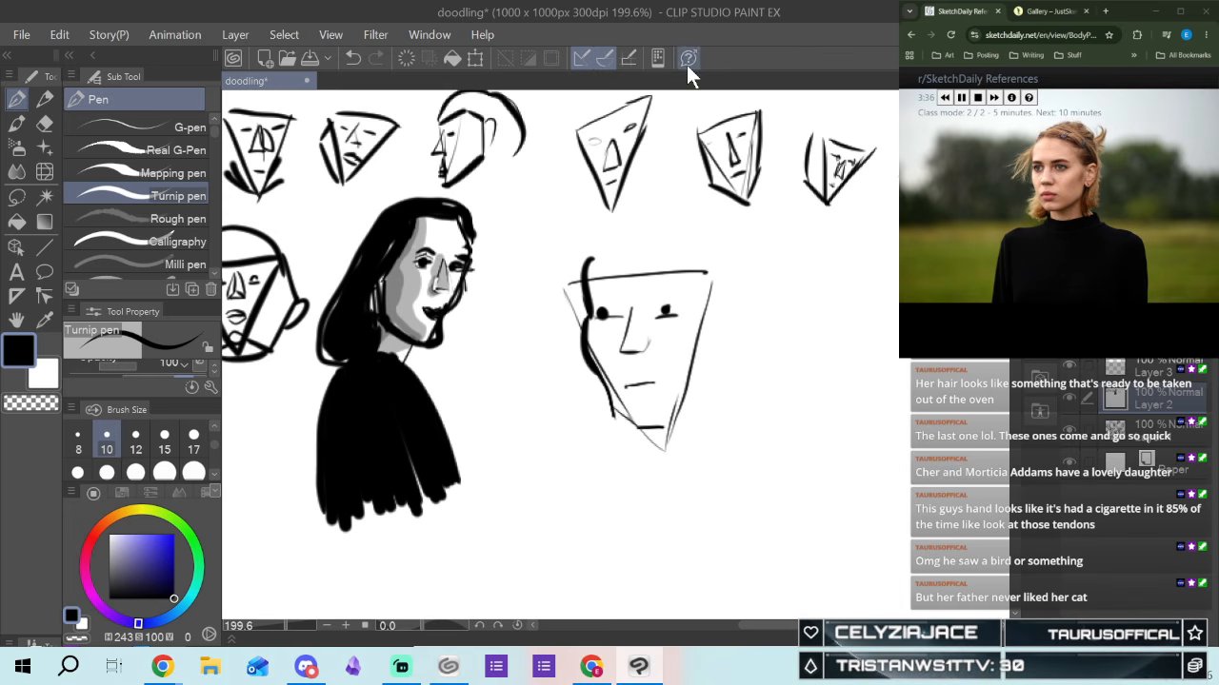
{"action": "left_click_drag", "start_coordinate": [582, 267], "coordinate": [636, 238]}
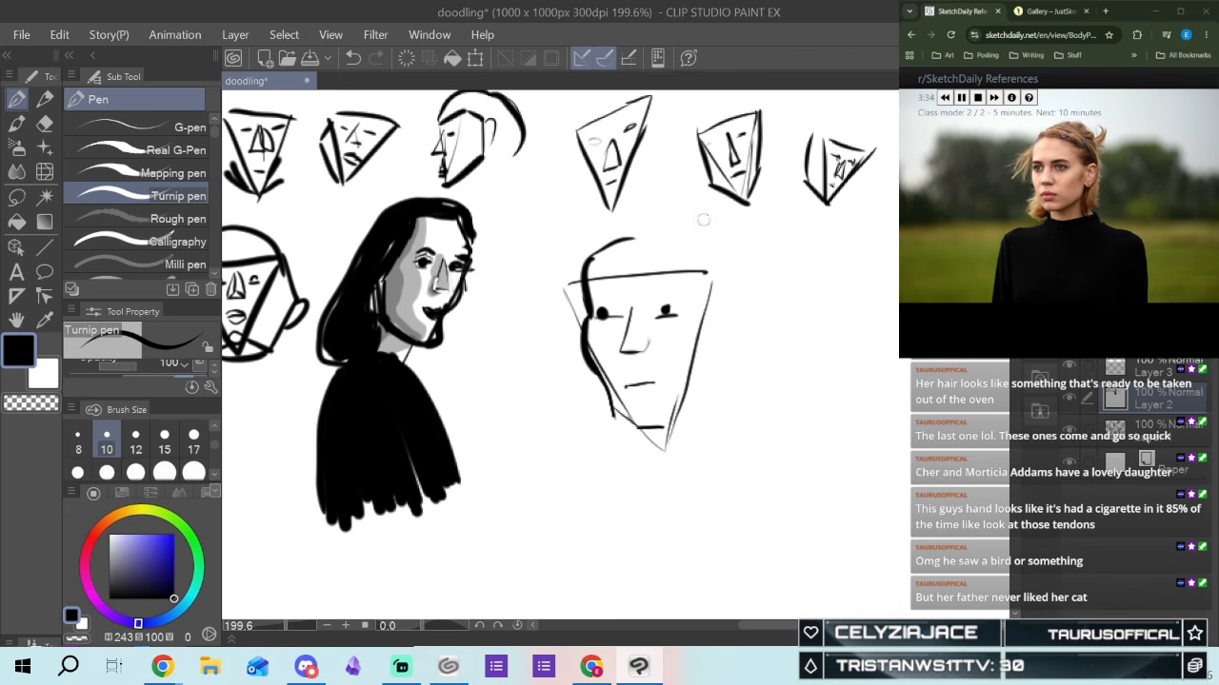
Draw the new head's near jaw line from the chin up towards the temple, and add the ear behind it
{"action": "mouse_move", "coordinate": [677, 400]}
{"action": "left_mouse_down"}
{"action": "mouse_move", "coordinate": [672, 427]}
{"action": "mouse_move", "coordinate": [731, 391]}
{"action": "left_mouse_up"}
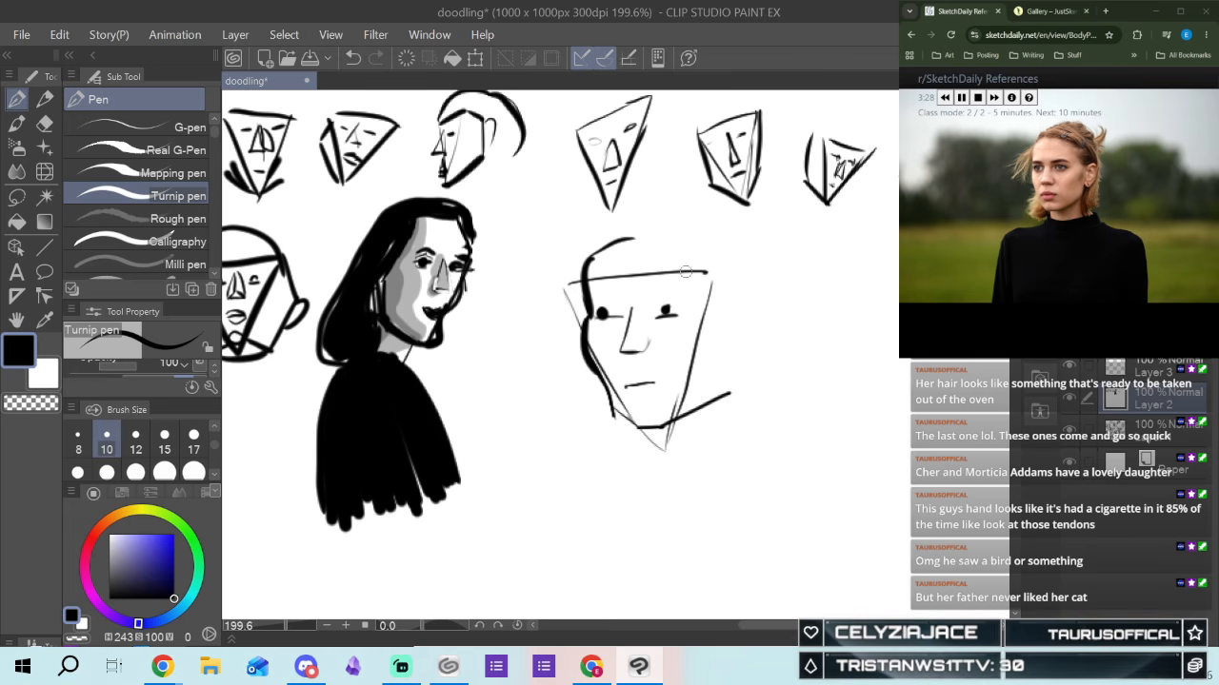
{"action": "left_click_drag", "start_coordinate": [726, 380], "coordinate": [667, 423]}
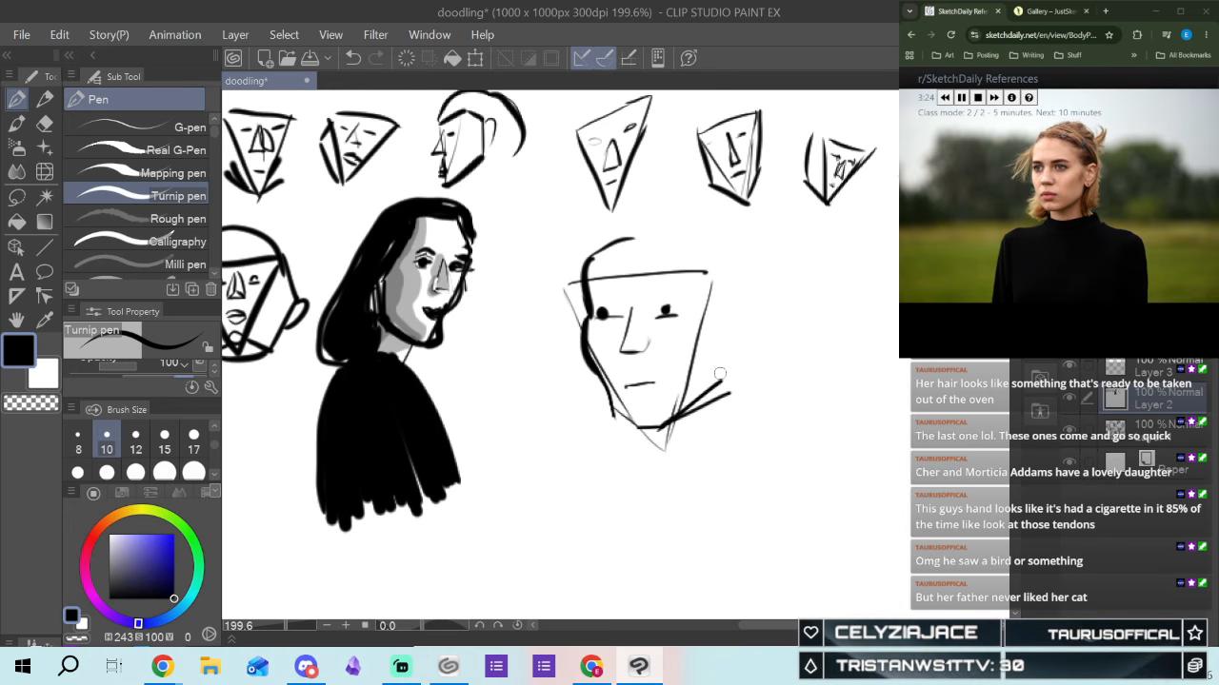
{"action": "left_click_drag", "start_coordinate": [735, 306], "coordinate": [716, 381]}
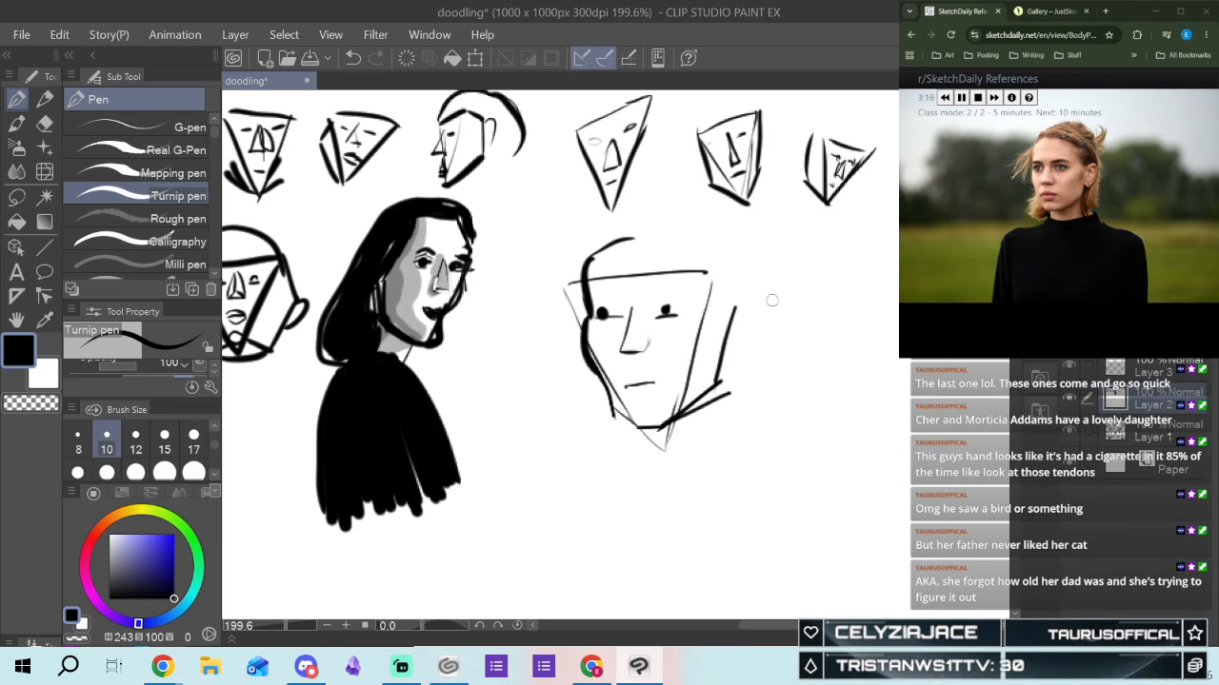
{"action": "left_click_drag", "start_coordinate": [735, 314], "coordinate": [746, 339]}
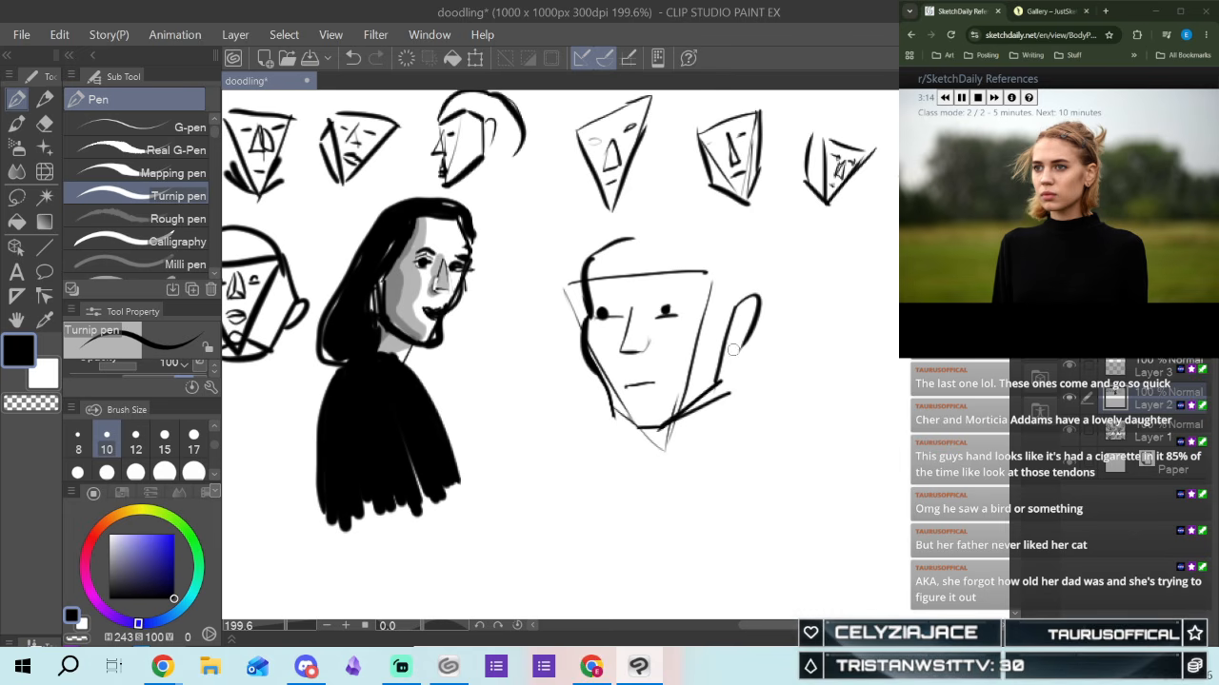
{"action": "left_click_drag", "start_coordinate": [732, 353], "coordinate": [748, 342]}
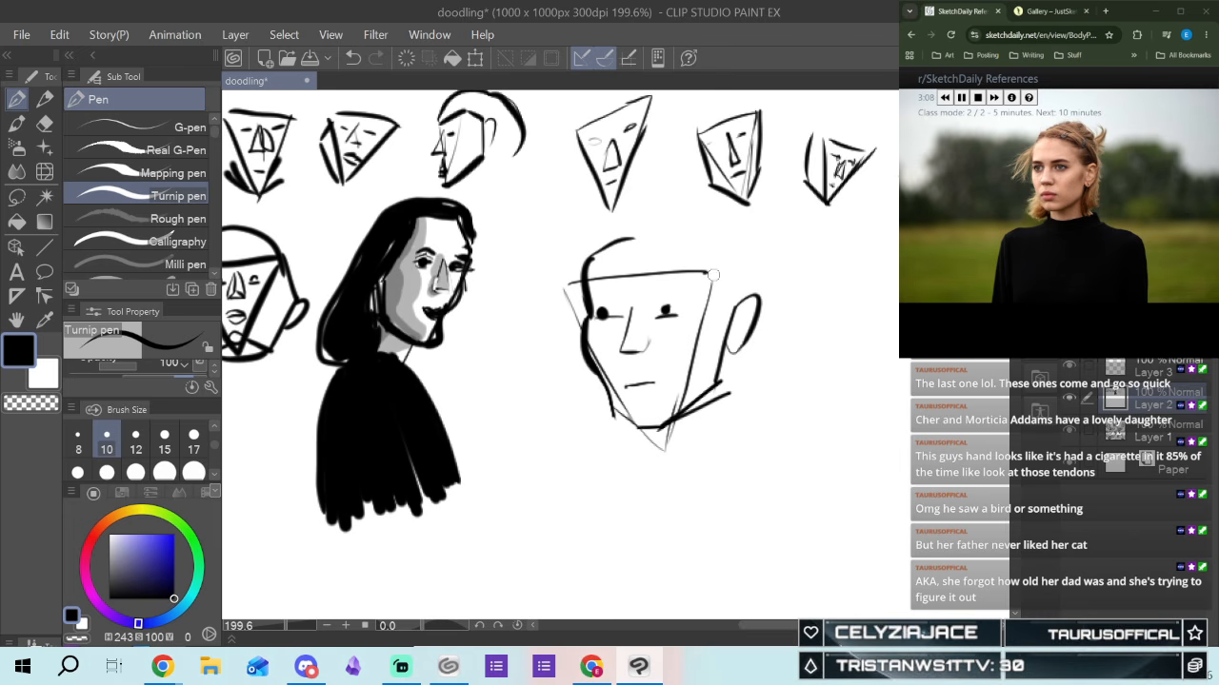
Close the top of the new head's skull down to the temple, and add both neck lines below the jaw
{"action": "left_click_drag", "start_coordinate": [706, 264], "coordinate": [729, 310]}
{"action": "left_click_drag", "start_coordinate": [636, 236], "coordinate": [714, 262]}
{"action": "left_click_drag", "start_coordinate": [638, 233], "coordinate": [705, 249]}
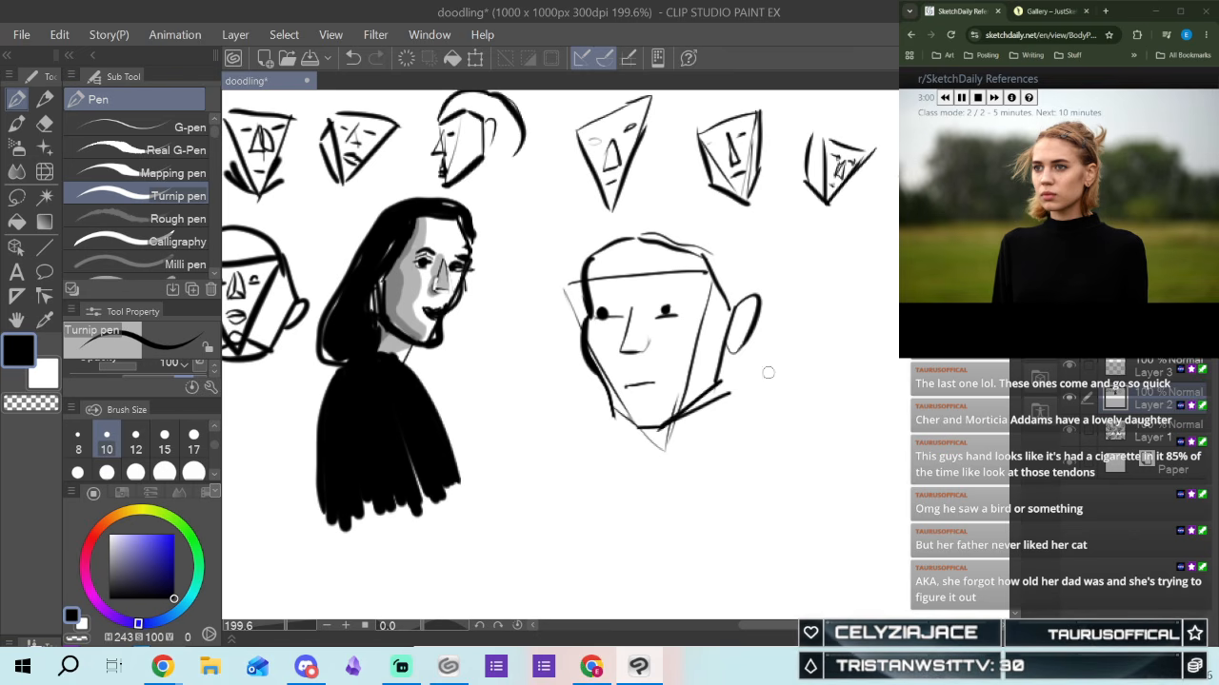
{"action": "left_click_drag", "start_coordinate": [640, 432], "coordinate": [642, 469]}
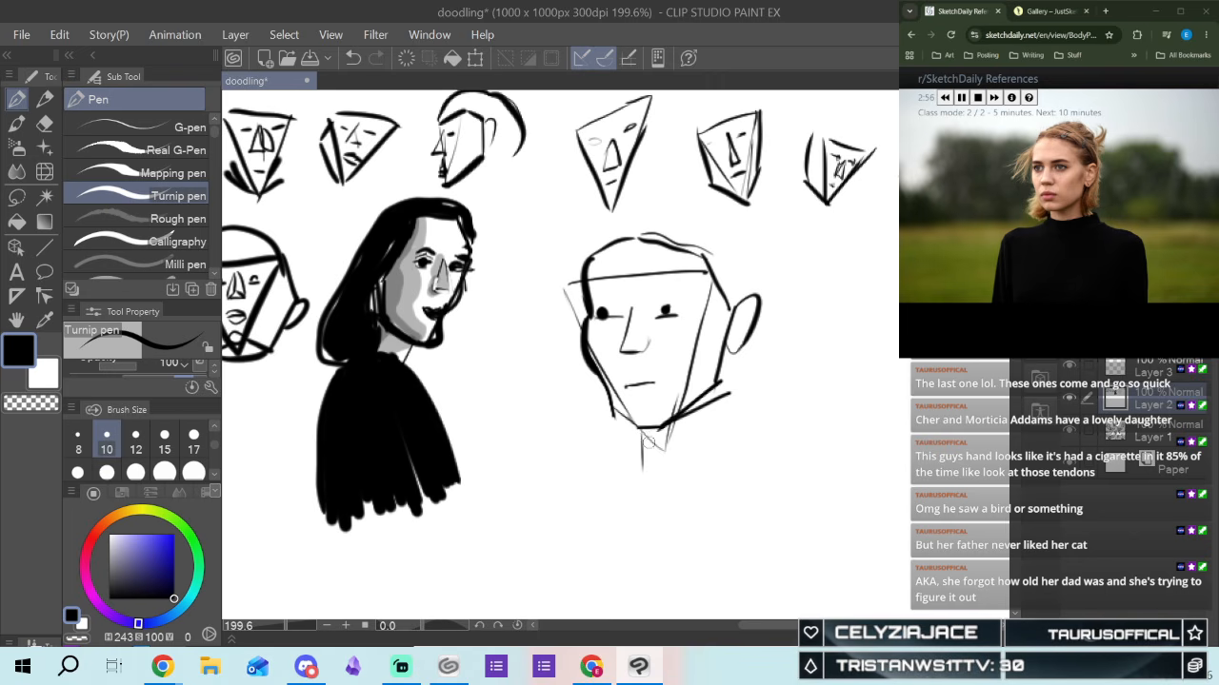
{"action": "left_click_drag", "start_coordinate": [641, 430], "coordinate": [641, 474]}
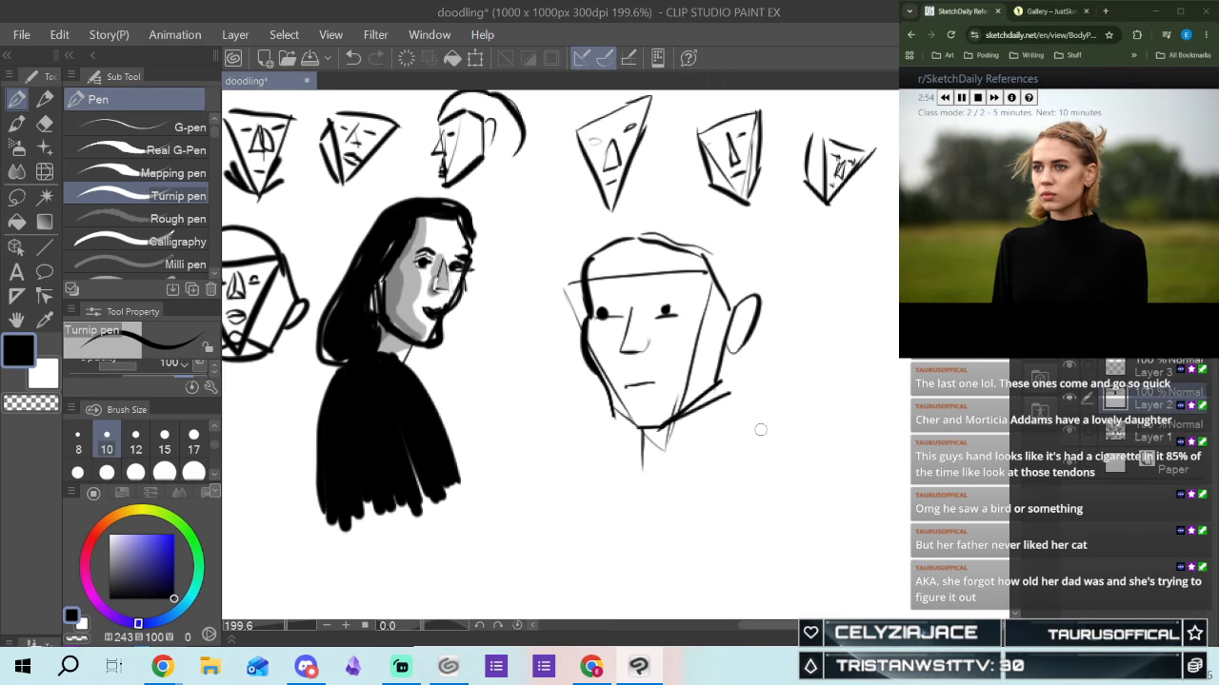
{"action": "left_click_drag", "start_coordinate": [716, 382], "coordinate": [731, 440]}
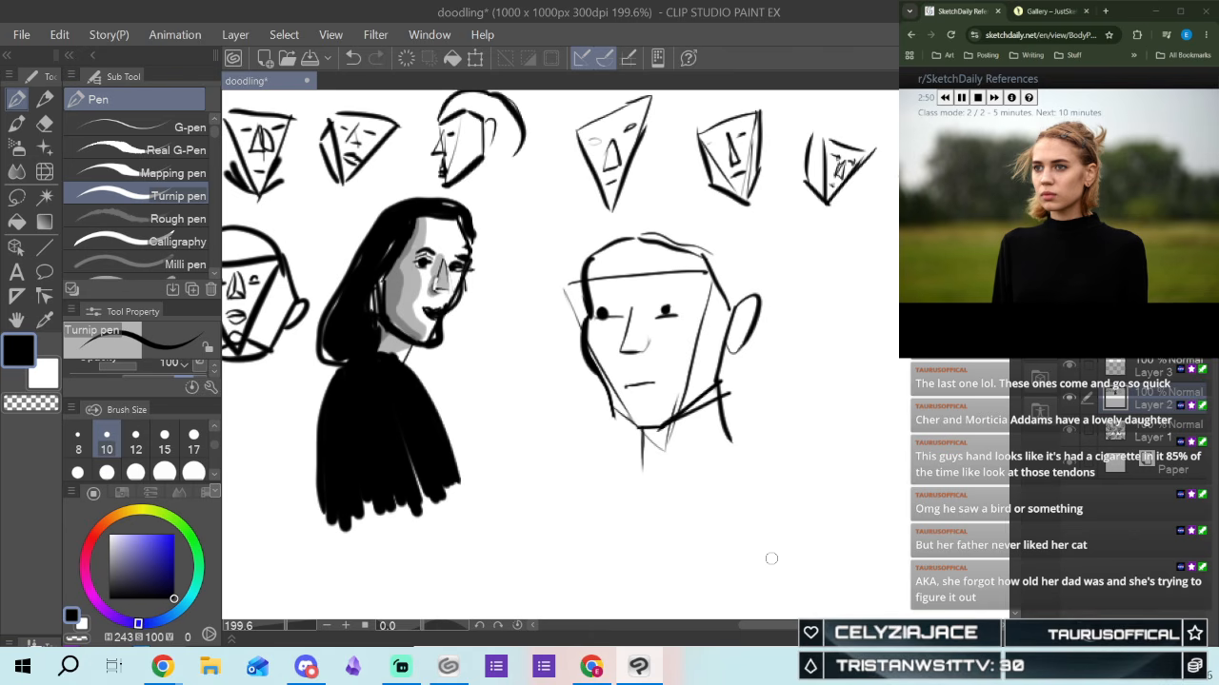
Remove the construction triangle from the woman's head, erasing the forehead line and painting out the remaining guide lines with white
{"action": "left_click", "coordinate": [44, 123]}
{"action": "left_click_drag", "start_coordinate": [671, 271], "coordinate": [598, 271]}
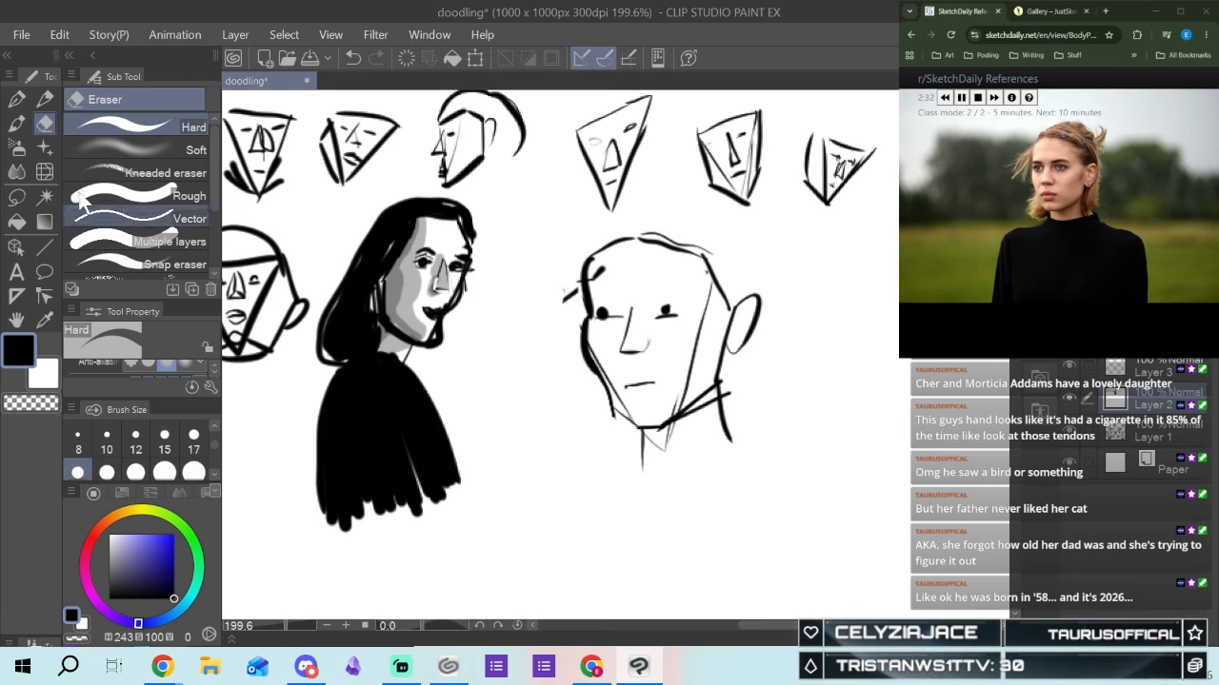
{"action": "left_click", "coordinate": [15, 101]}
{"action": "key", "text": "x"}
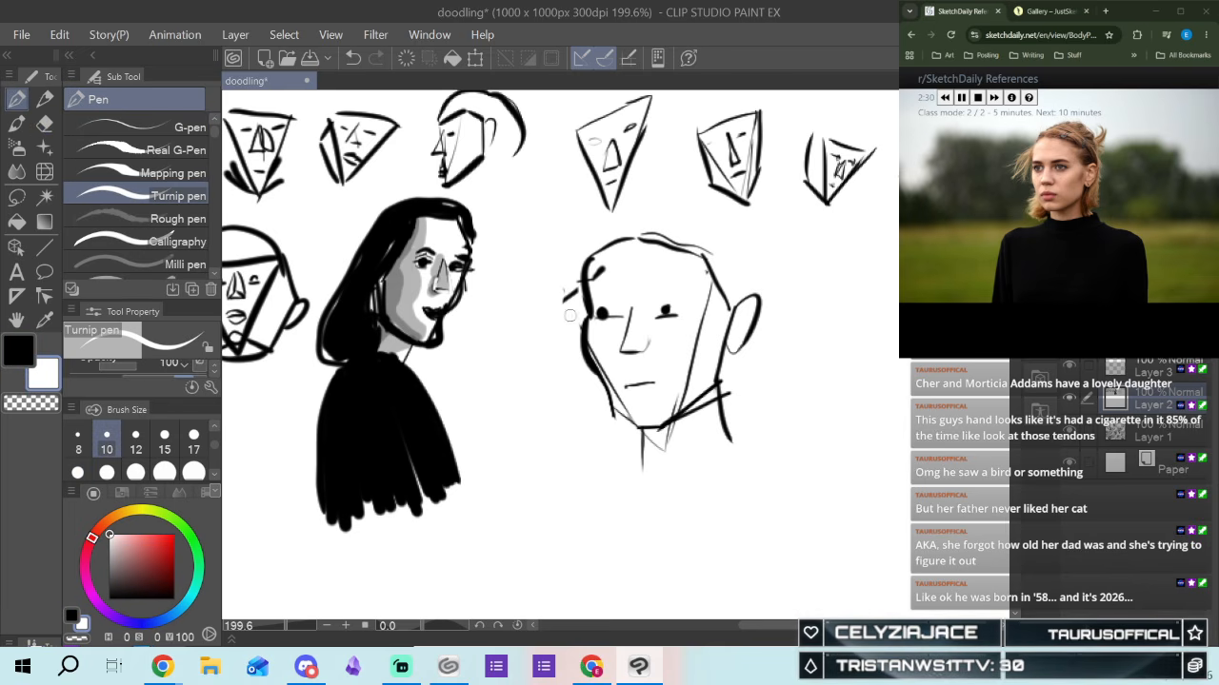
{"action": "mouse_move", "coordinate": [568, 289]}
{"action": "left_mouse_down"}
{"action": "mouse_move", "coordinate": [574, 326]}
{"action": "mouse_move", "coordinate": [603, 265]}
{"action": "left_mouse_up"}
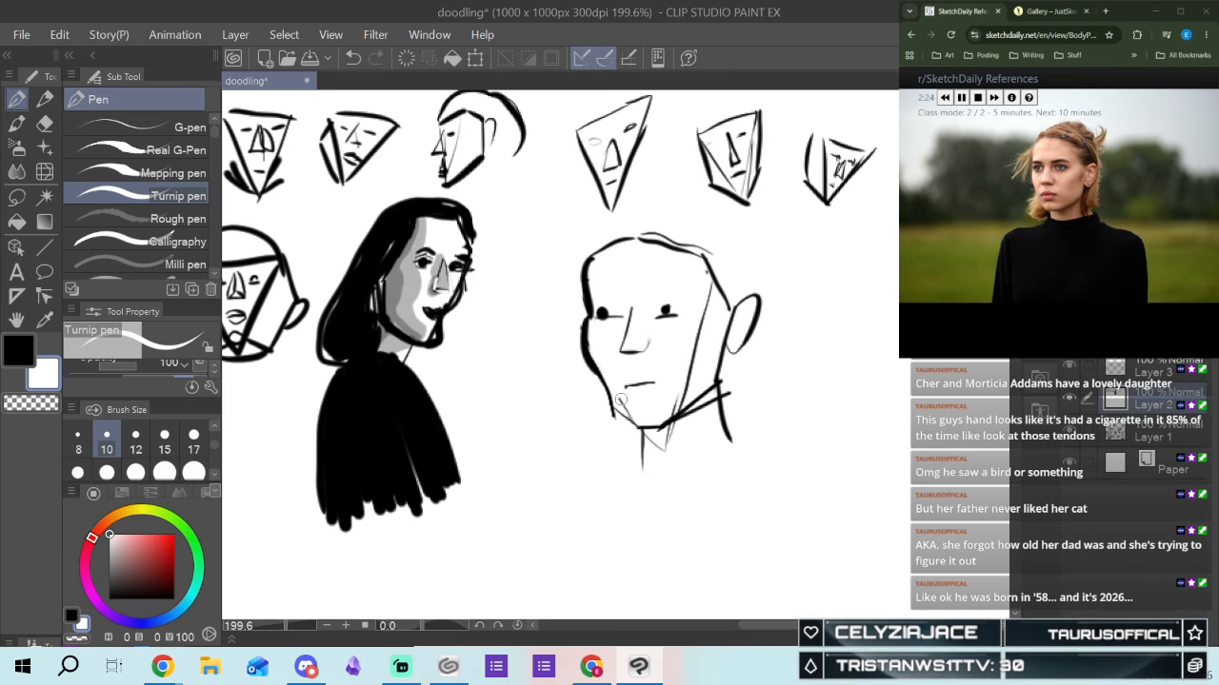
{"action": "mouse_move", "coordinate": [647, 437]}
{"action": "left_mouse_down"}
{"action": "mouse_move", "coordinate": [659, 448]}
{"action": "mouse_move", "coordinate": [675, 433]}
{"action": "left_mouse_up"}
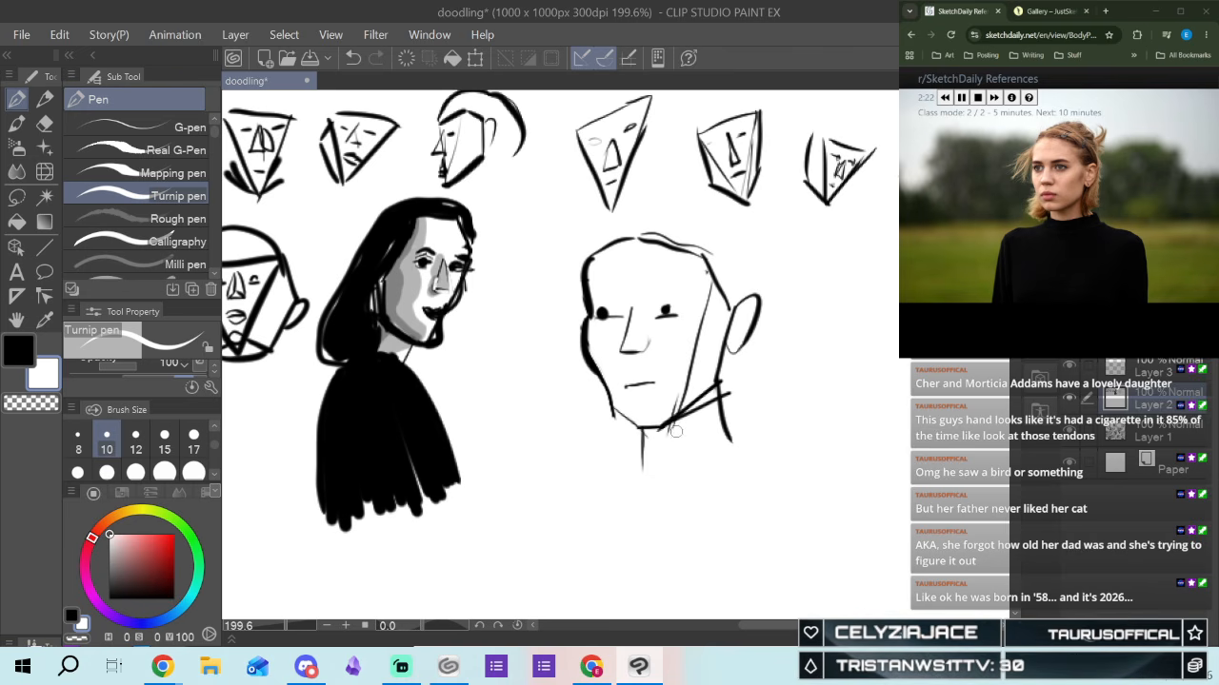
{"action": "left_click_drag", "start_coordinate": [710, 278], "coordinate": [678, 408]}
{"action": "left_click_drag", "start_coordinate": [695, 343], "coordinate": [705, 296]}
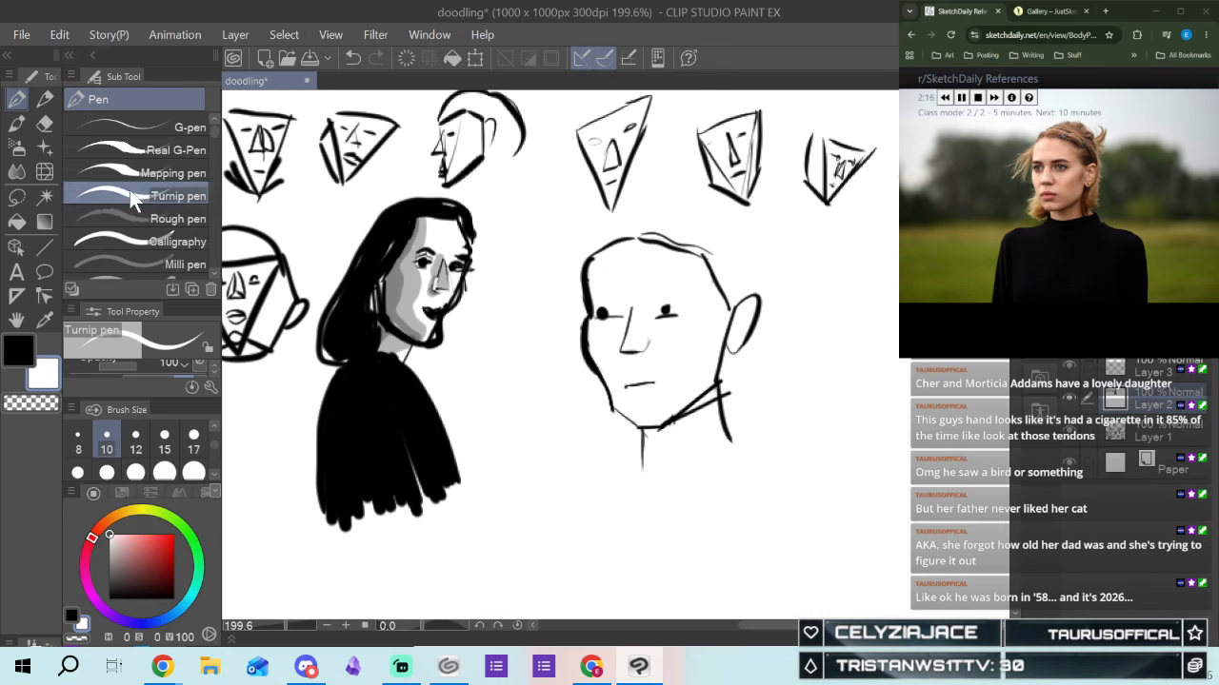
Draw both eyebrows in black, and outline the hair arching over the skull and down behind the ear
{"action": "left_click", "coordinate": [19, 354]}
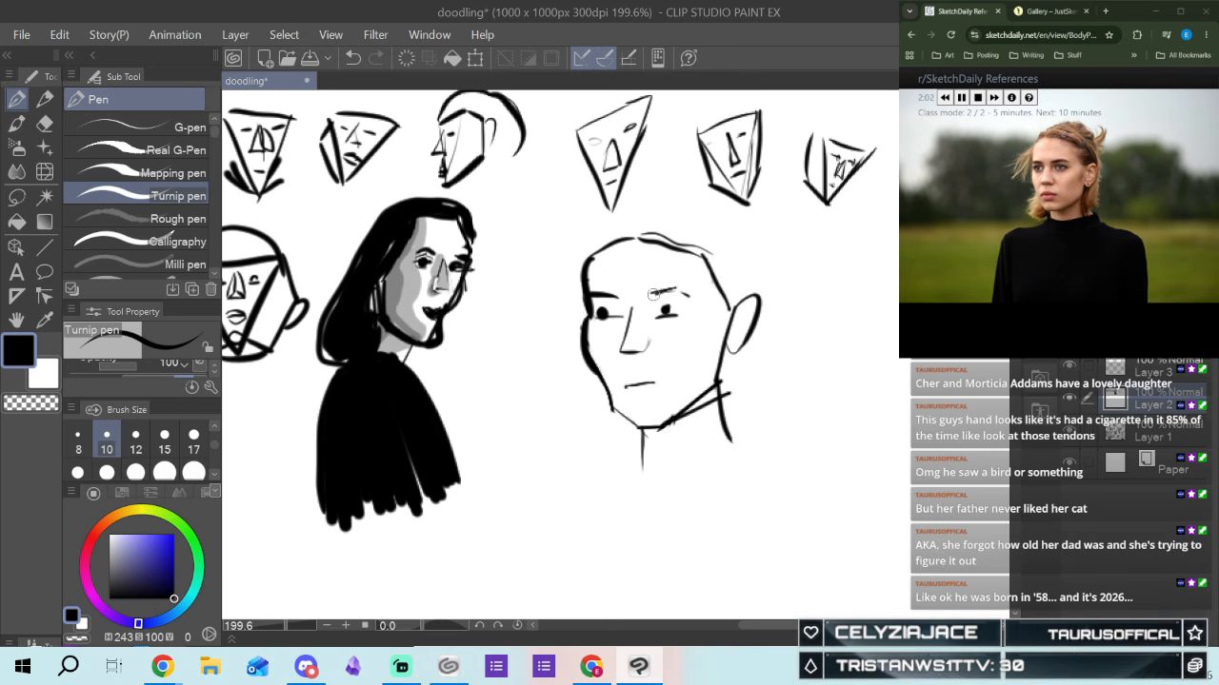
{"action": "left_click_drag", "start_coordinate": [680, 290], "coordinate": [690, 296]}
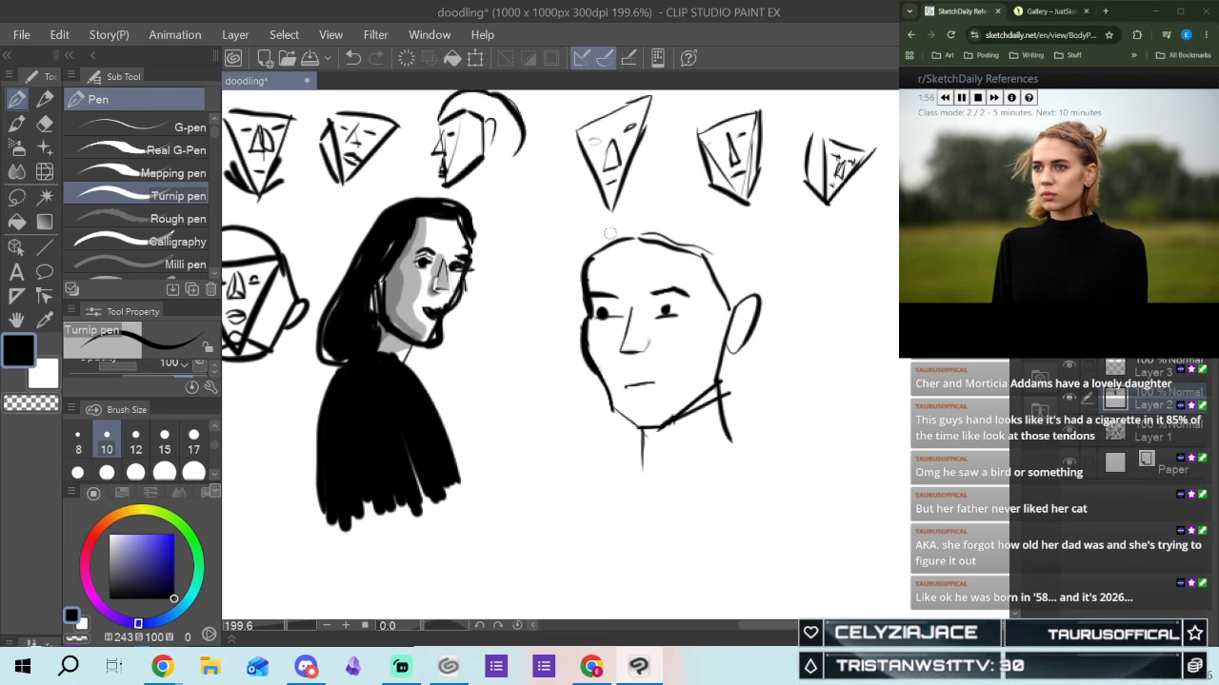
{"action": "mouse_move", "coordinate": [618, 230]}
{"action": "left_mouse_down"}
{"action": "mouse_move", "coordinate": [667, 208]}
{"action": "mouse_move", "coordinate": [710, 208]}
{"action": "mouse_move", "coordinate": [753, 235]}
{"action": "left_mouse_up"}
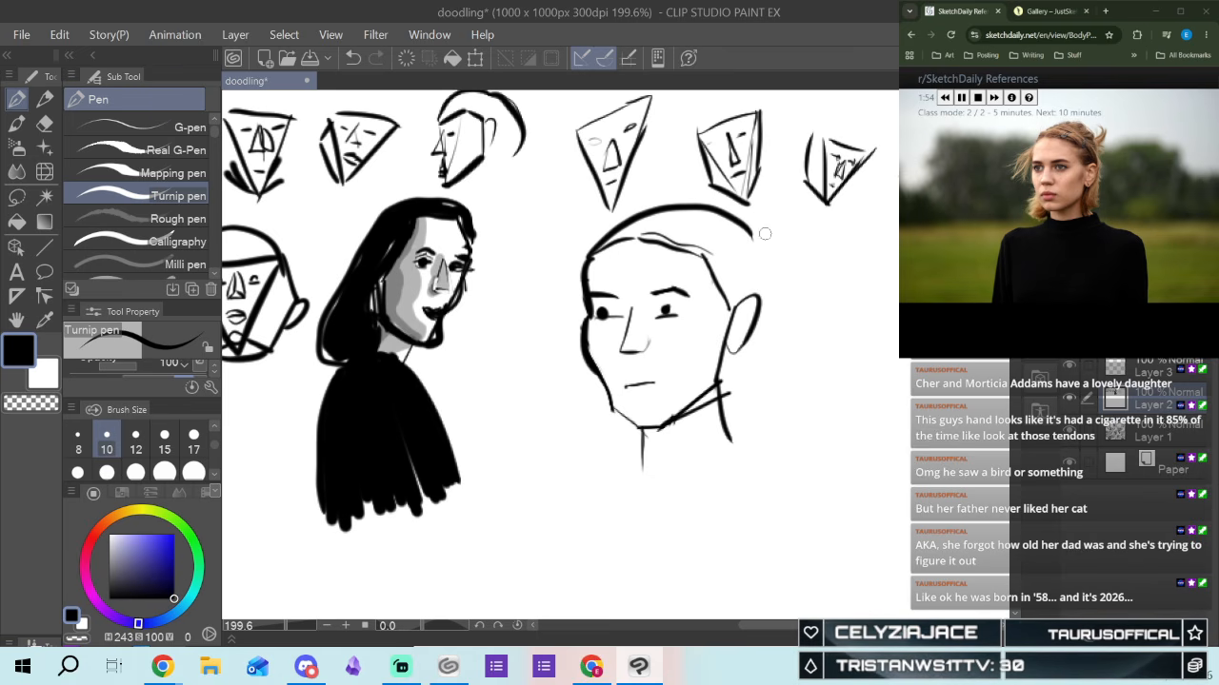
{"action": "left_click_drag", "start_coordinate": [761, 278], "coordinate": [761, 297]}
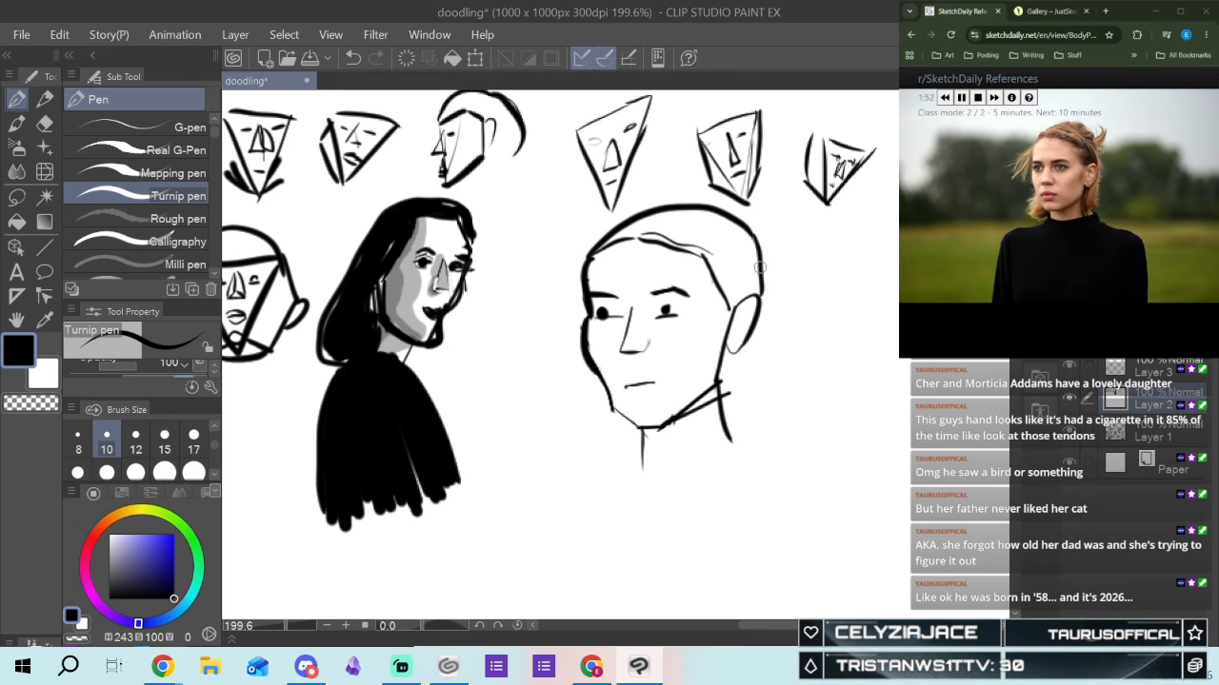
Draw the hair falling behind the ear, both shoulder lines, and the high collar around the base of the neck
{"action": "mouse_move", "coordinate": [762, 303]}
{"action": "left_mouse_down"}
{"action": "mouse_move", "coordinate": [768, 411]}
{"action": "mouse_move", "coordinate": [786, 436]}
{"action": "mouse_move", "coordinate": [731, 434]}
{"action": "mouse_move", "coordinate": [728, 419]}
{"action": "mouse_move", "coordinate": [747, 458]}
{"action": "mouse_move", "coordinate": [807, 469]}
{"action": "mouse_move", "coordinate": [843, 595]}
{"action": "left_mouse_up"}
{"action": "mouse_move", "coordinate": [640, 470]}
{"action": "left_mouse_down"}
{"action": "mouse_move", "coordinate": [591, 482]}
{"action": "mouse_move", "coordinate": [565, 537]}
{"action": "mouse_move", "coordinate": [571, 592]}
{"action": "left_mouse_up"}
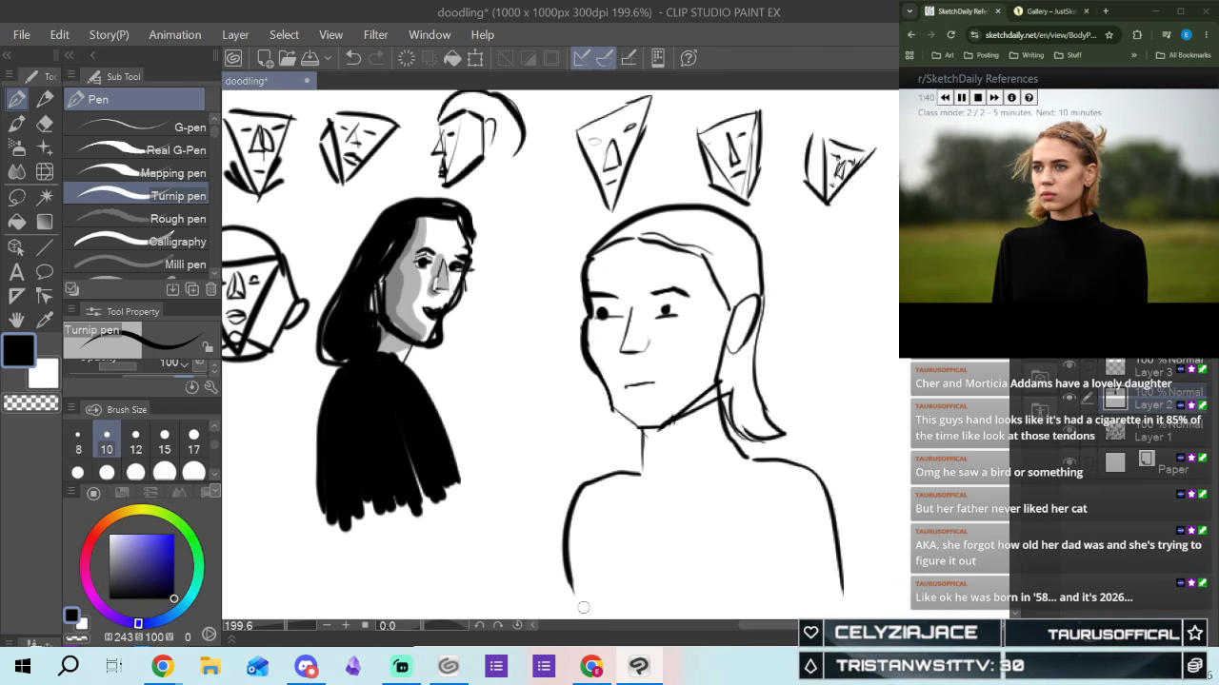
{"action": "mouse_move", "coordinate": [657, 464]}
{"action": "left_mouse_down"}
{"action": "mouse_move", "coordinate": [632, 457]}
{"action": "mouse_move", "coordinate": [636, 472]}
{"action": "mouse_move", "coordinate": [651, 455]}
{"action": "mouse_move", "coordinate": [754, 453]}
{"action": "left_mouse_up"}
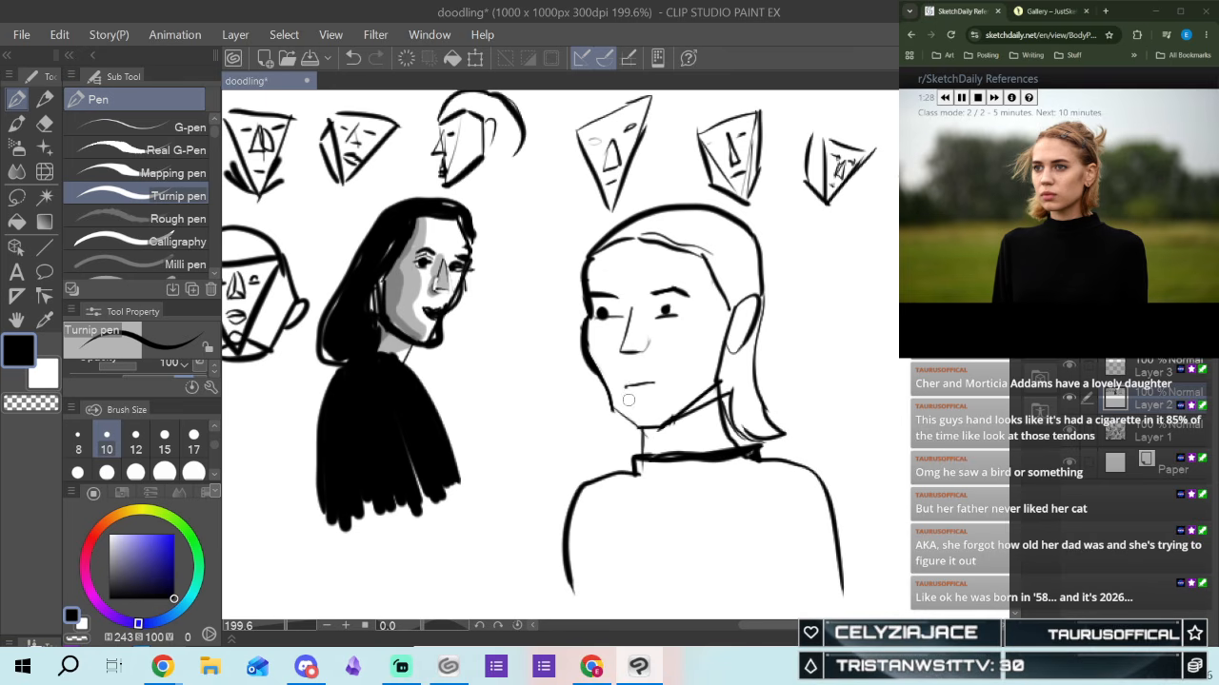
Shape the woman's upper and lower lips around the mouth line, and add a stroke at the far eye's inner corner
{"action": "mouse_move", "coordinate": [627, 378]}
{"action": "left_mouse_down"}
{"action": "mouse_move", "coordinate": [618, 388]}
{"action": "mouse_move", "coordinate": [643, 375]}
{"action": "left_mouse_up"}
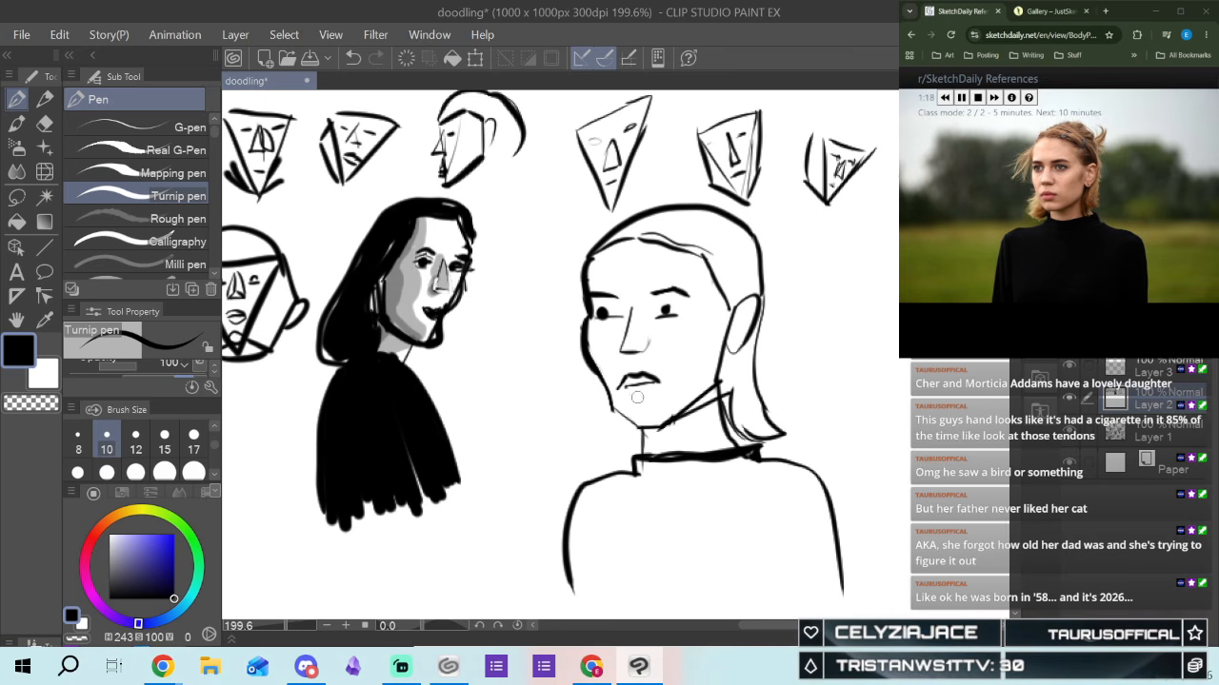
{"action": "left_click_drag", "start_coordinate": [622, 389], "coordinate": [655, 387]}
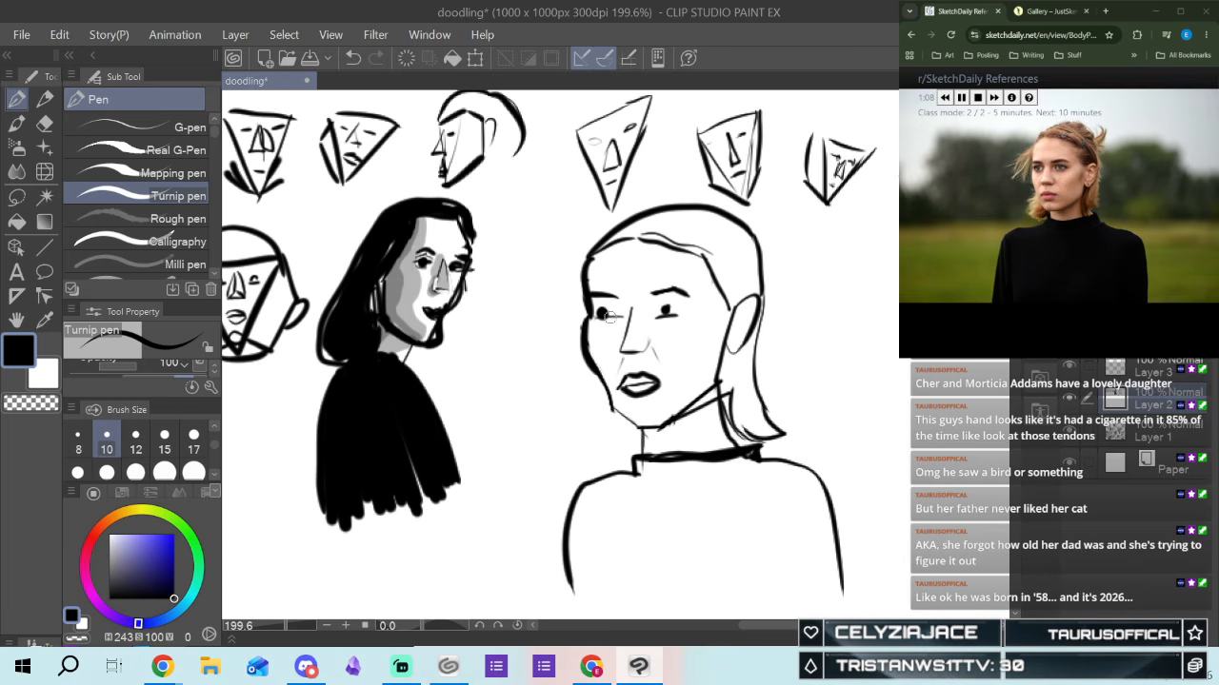
{"action": "left_click_drag", "start_coordinate": [609, 317], "coordinate": [619, 309]}
Sketch the hair hanging beyond the far jaw, hatch the dark shadow beside the neck, and refine the eyes
{"action": "mouse_move", "coordinate": [605, 398]}
{"action": "left_mouse_down"}
{"action": "mouse_move", "coordinate": [583, 449]}
{"action": "mouse_move", "coordinate": [617, 460]}
{"action": "mouse_move", "coordinate": [605, 413]}
{"action": "mouse_move", "coordinate": [591, 434]}
{"action": "mouse_move", "coordinate": [634, 463]}
{"action": "mouse_move", "coordinate": [638, 435]}
{"action": "mouse_move", "coordinate": [617, 474]}
{"action": "left_mouse_up"}
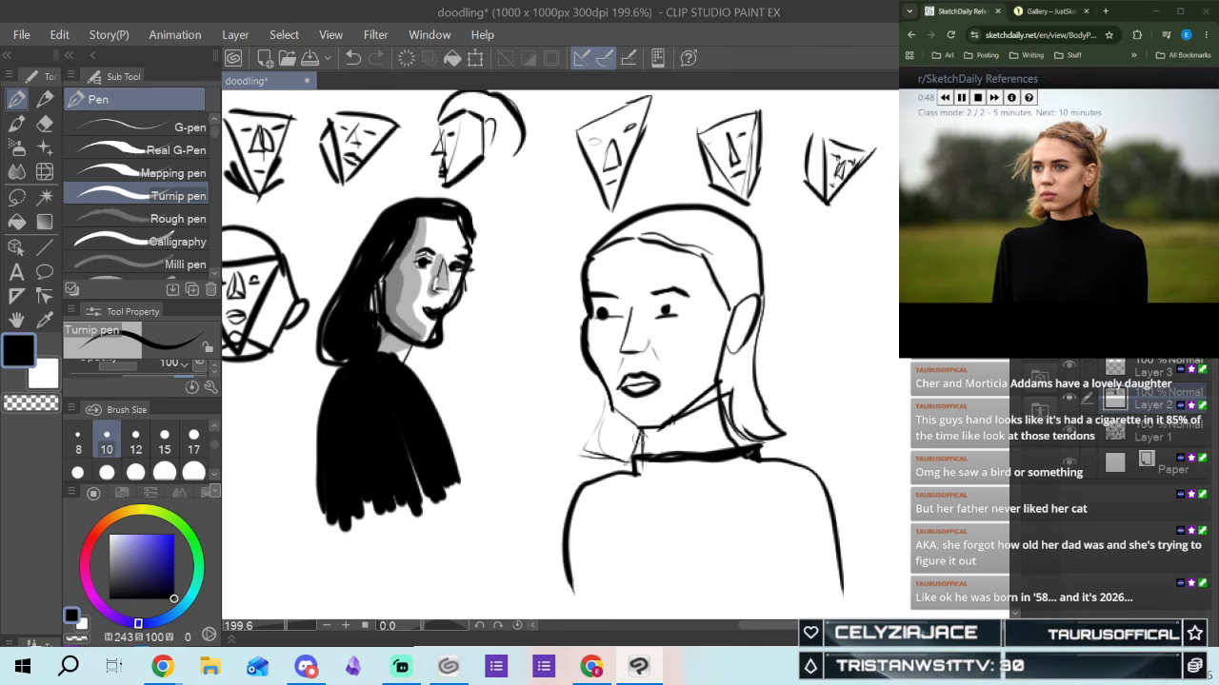
{"action": "left_click_drag", "start_coordinate": [640, 433], "coordinate": [626, 457]}
{"action": "left_click_drag", "start_coordinate": [640, 425], "coordinate": [619, 461]}
{"action": "left_click", "coordinate": [350, 57]}
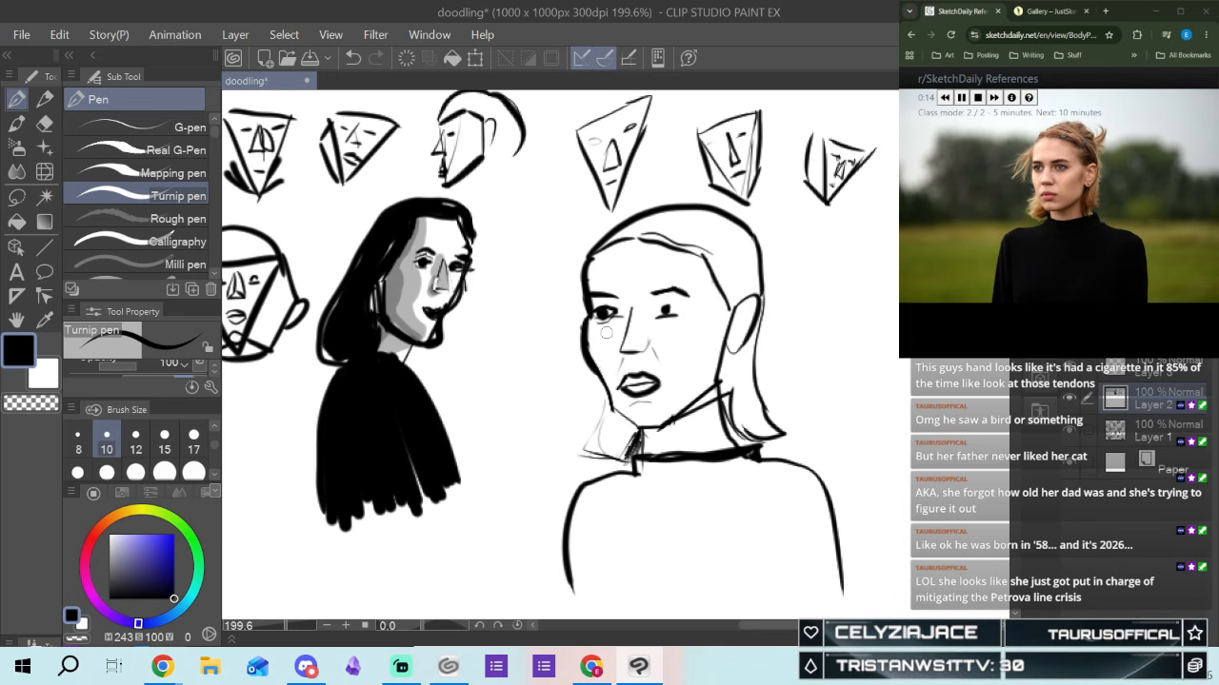
{"action": "left_click_drag", "start_coordinate": [625, 308], "coordinate": [630, 318]}
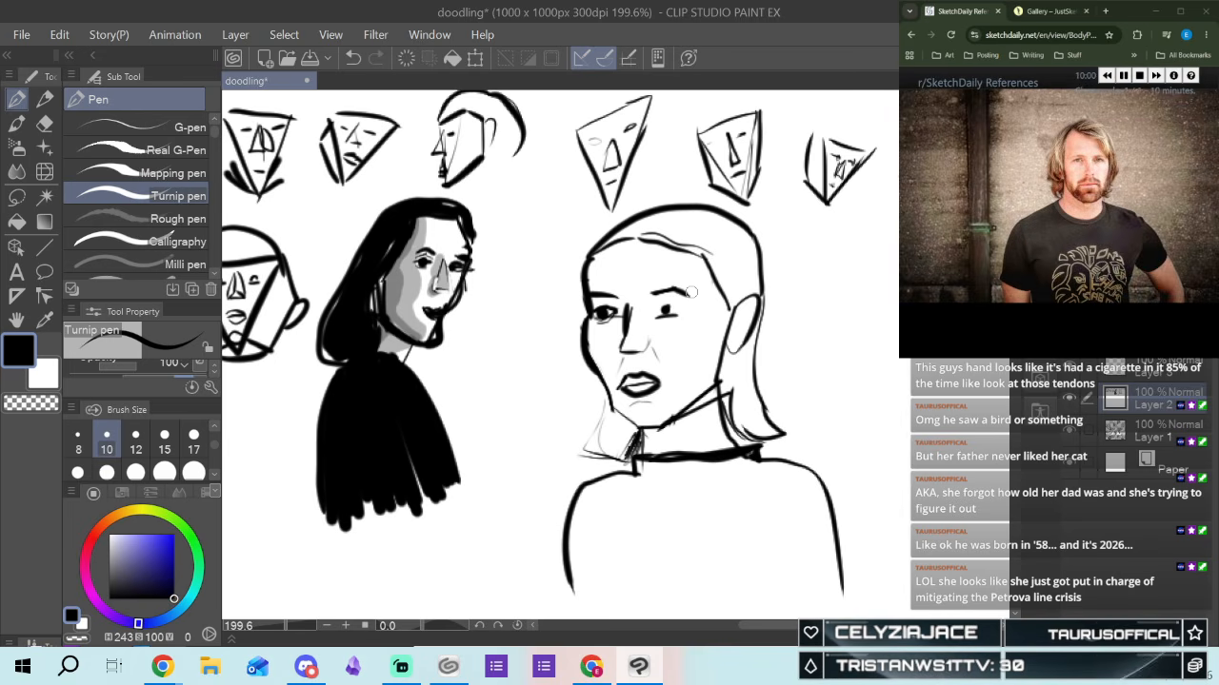
{"action": "left_click_drag", "start_coordinate": [774, 624], "coordinate": [678, 662]}
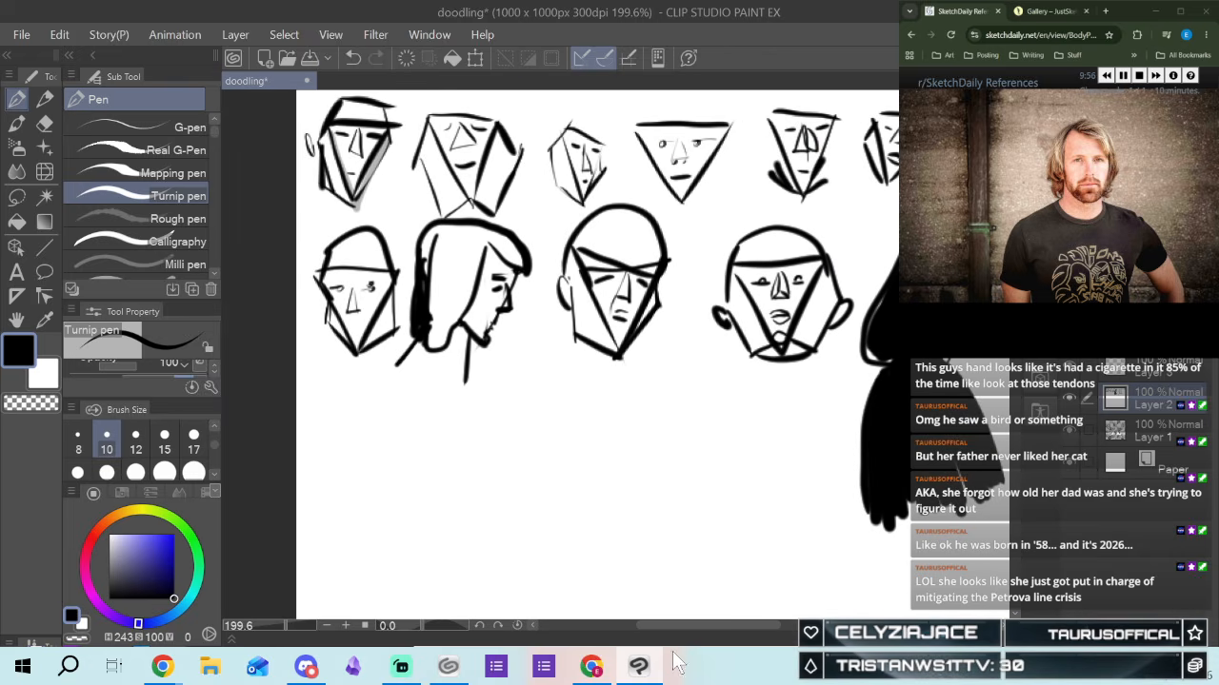
{"action": "scroll", "coordinate": [590, 352], "scroll_direction": "down", "scroll_amount": 5}
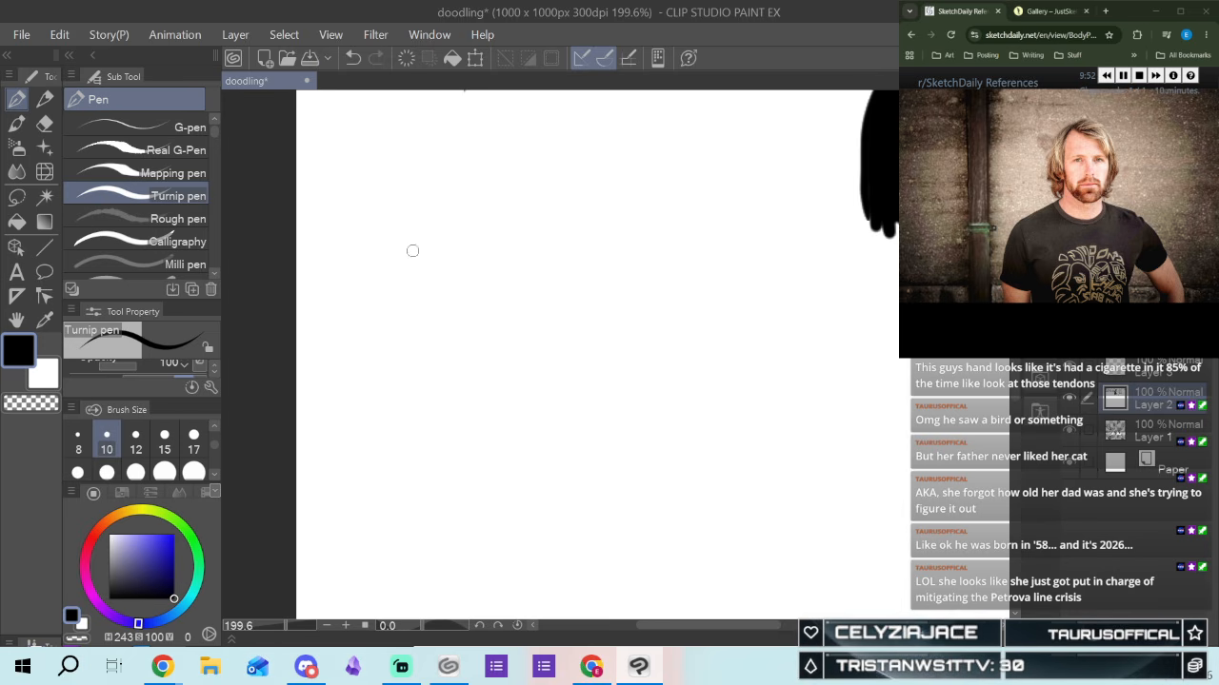
{"action": "left_click_drag", "start_coordinate": [434, 287], "coordinate": [531, 510]}
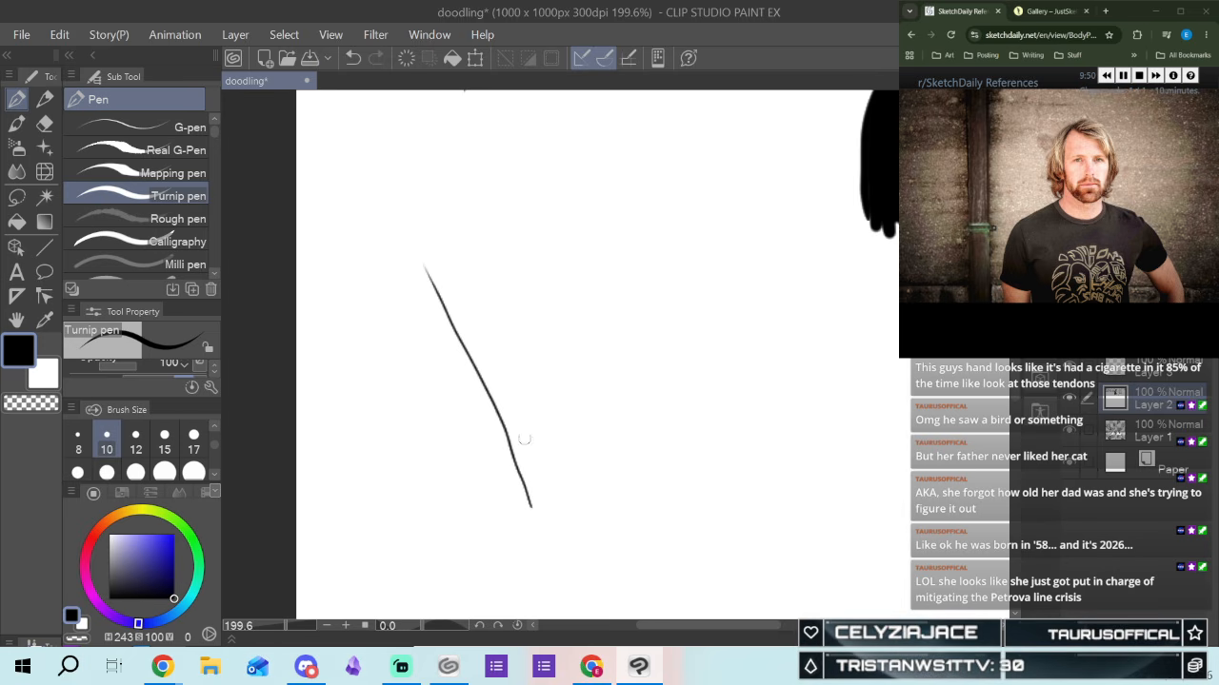
{"action": "left_click", "coordinate": [352, 57]}
{"action": "left_click_drag", "start_coordinate": [408, 248], "coordinate": [532, 502]}
{"action": "left_click", "coordinate": [352, 59]}
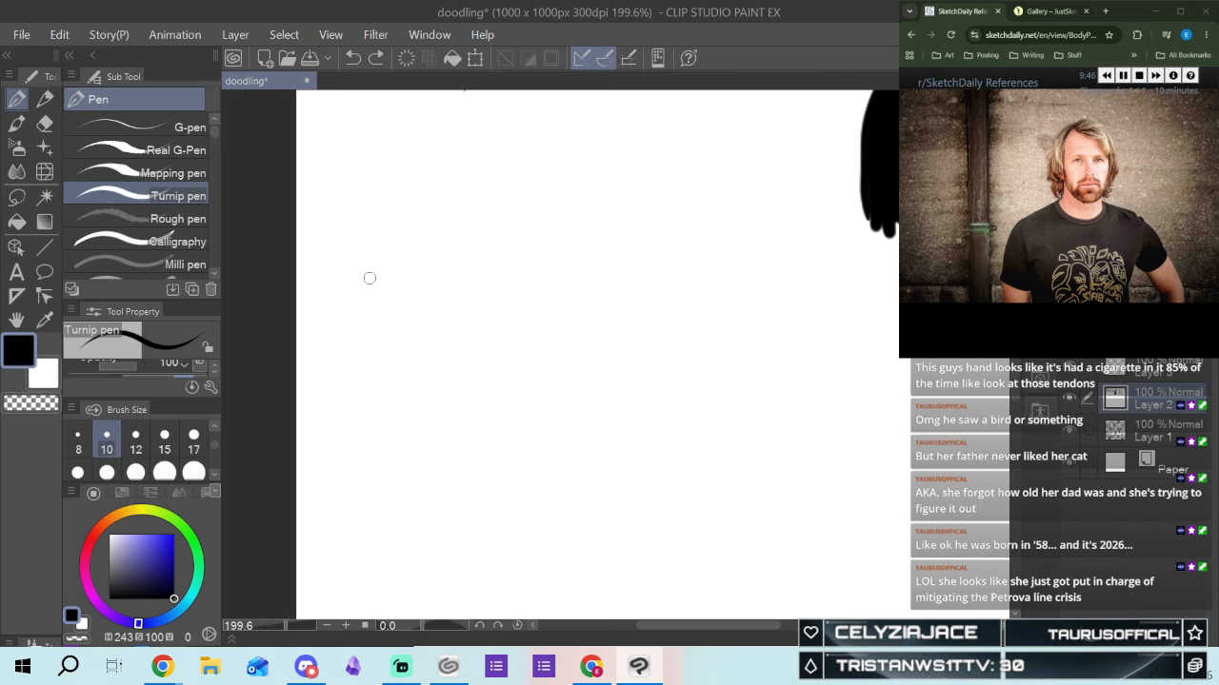
{"action": "mouse_move", "coordinate": [425, 255]}
{"action": "left_mouse_down"}
{"action": "mouse_move", "coordinate": [564, 488]}
{"action": "mouse_move", "coordinate": [645, 237]}
{"action": "left_mouse_up"}
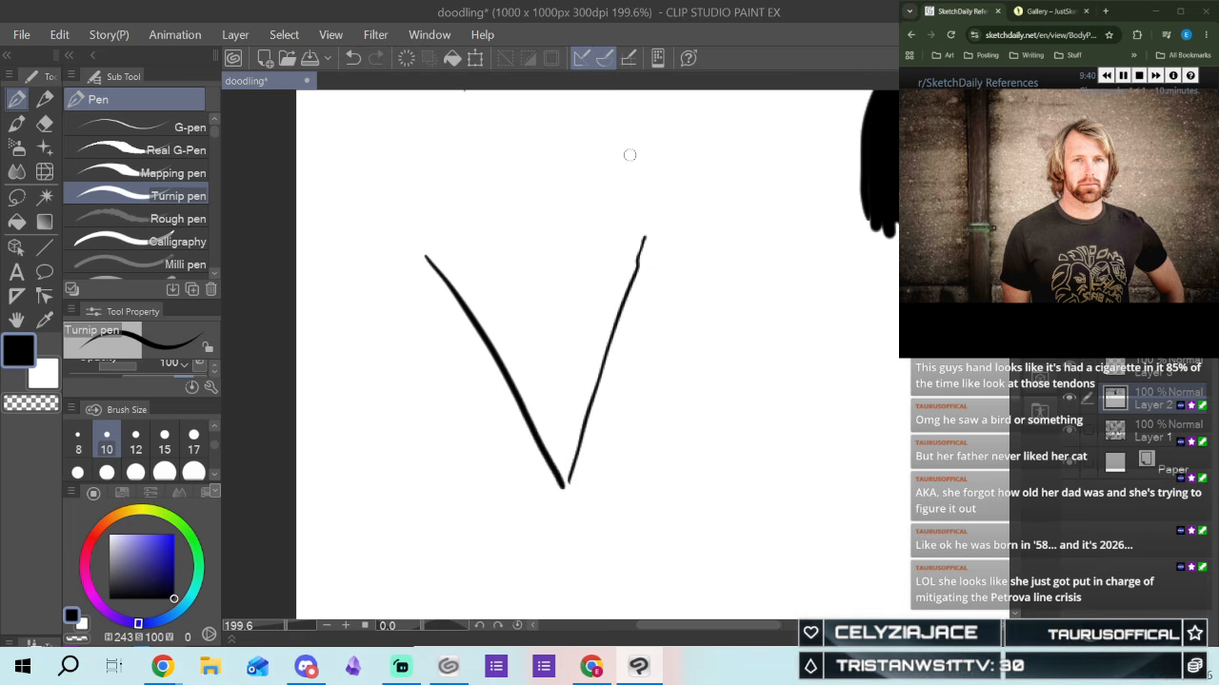
{"action": "left_click", "coordinate": [352, 58]}
{"action": "left_click", "coordinate": [352, 58]}
{"action": "left_click_drag", "start_coordinate": [439, 247], "coordinate": [580, 502]}
{"action": "left_click_drag", "start_coordinate": [639, 230], "coordinate": [615, 460]}
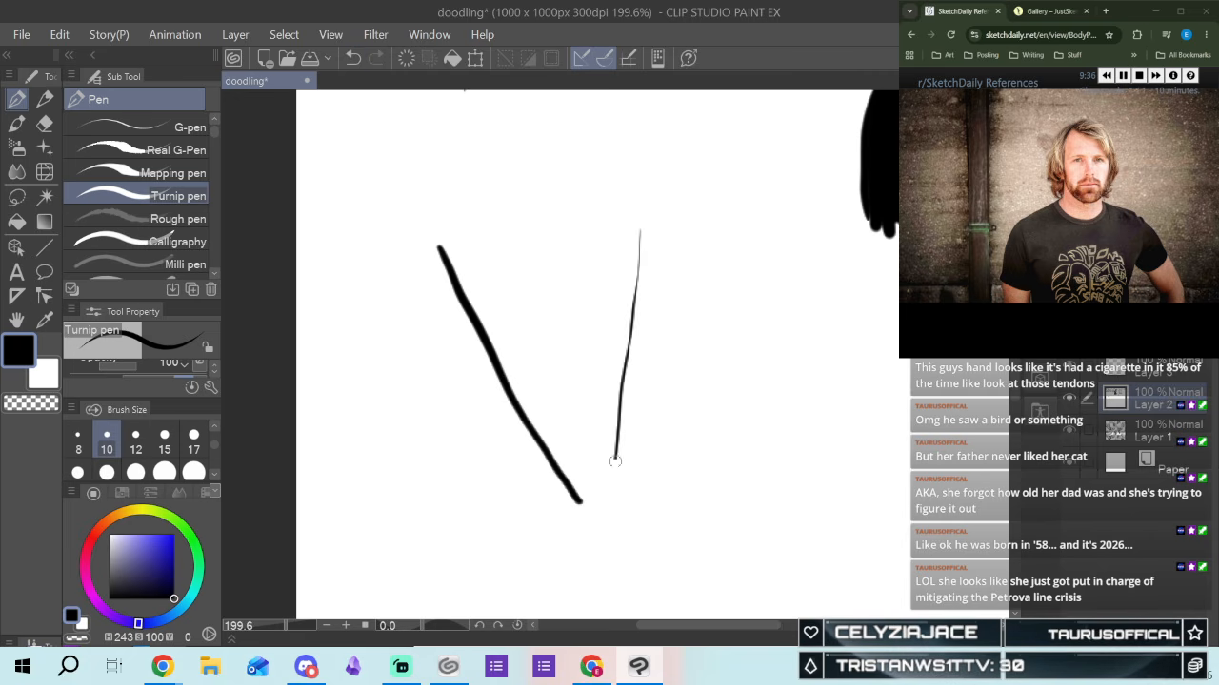
{"action": "left_click", "coordinate": [351, 58]}
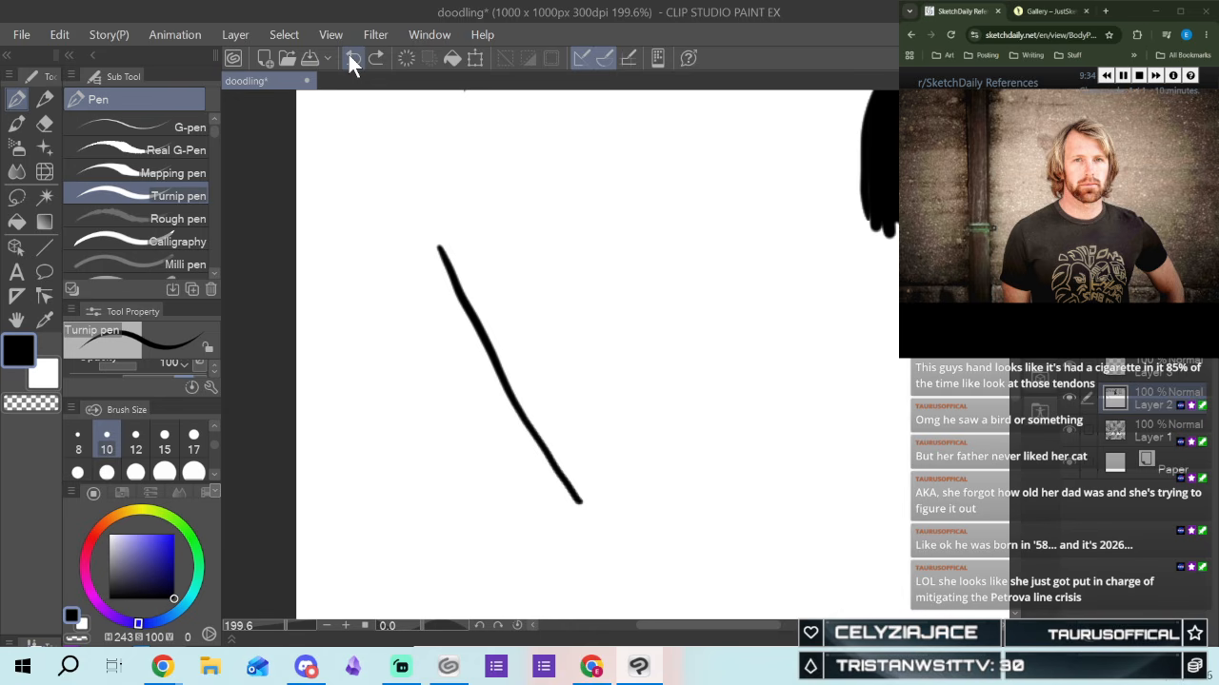
{"action": "left_click", "coordinate": [347, 54]}
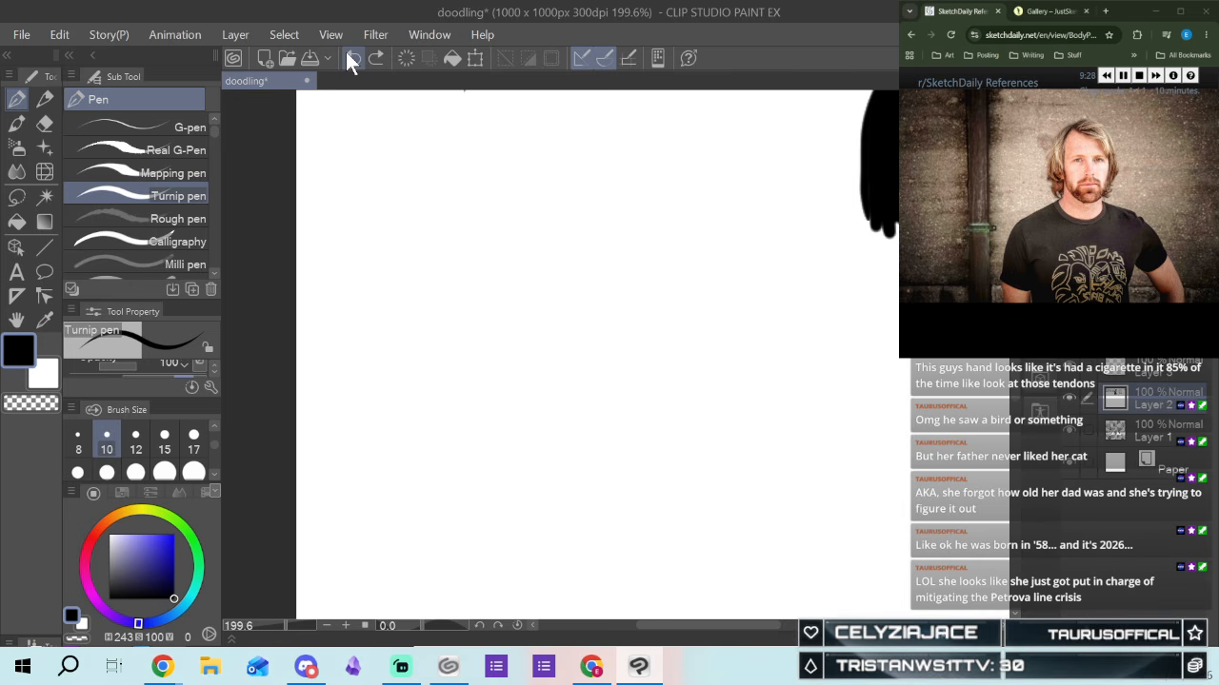
Draw a large tilted face triangle in the blank space below the earlier heads, and outline the nose inside it
{"action": "mouse_move", "coordinate": [436, 258]}
{"action": "left_mouse_down"}
{"action": "mouse_move", "coordinate": [553, 480]}
{"action": "mouse_move", "coordinate": [628, 217]}
{"action": "left_mouse_up"}
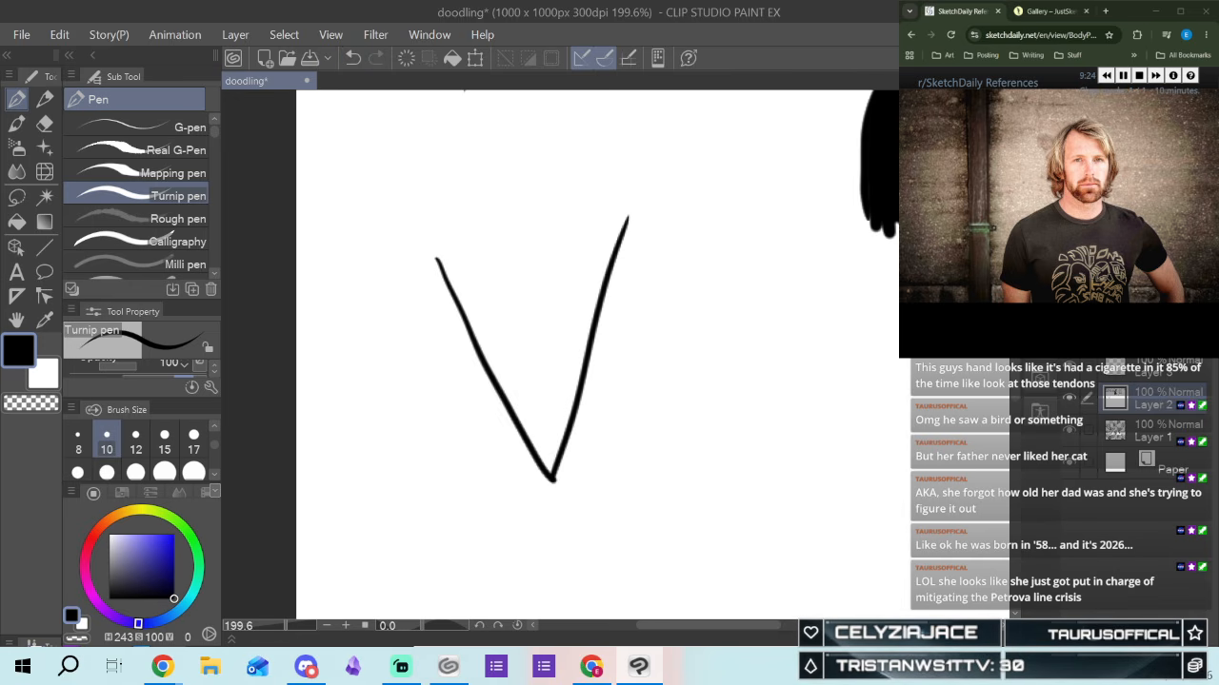
{"action": "left_click_drag", "start_coordinate": [440, 254], "coordinate": [632, 211]}
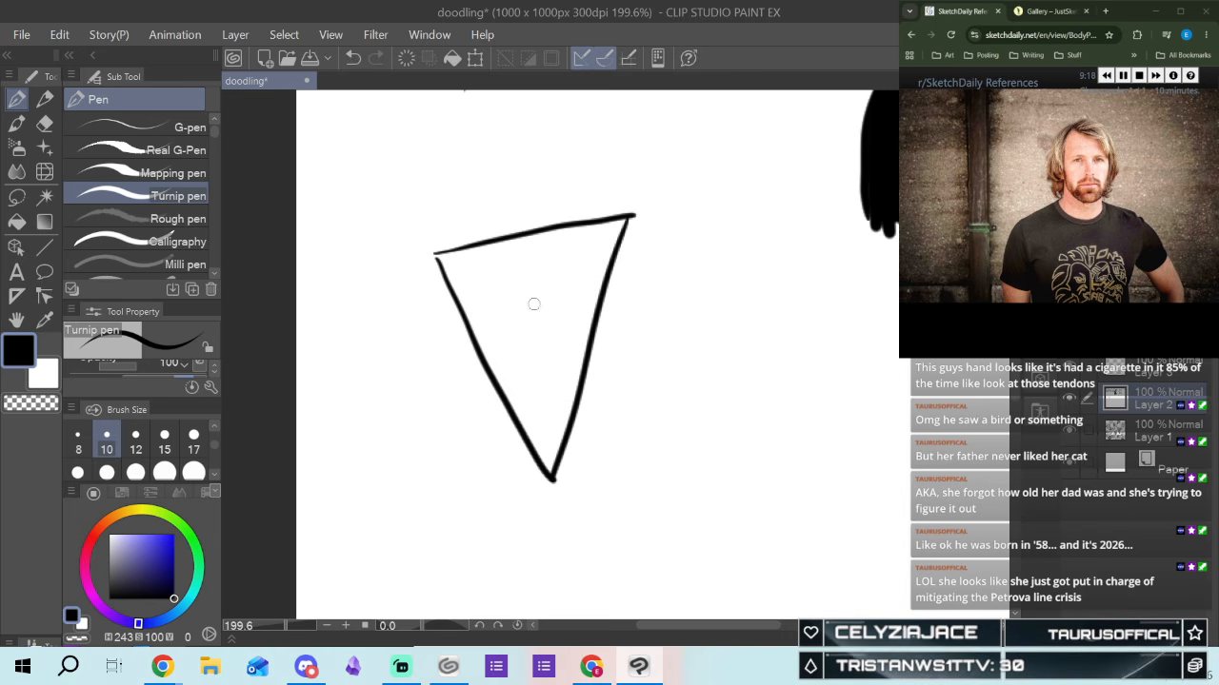
{"action": "left_click_drag", "start_coordinate": [517, 274], "coordinate": [524, 318]}
{"action": "left_click_drag", "start_coordinate": [535, 268], "coordinate": [538, 317]}
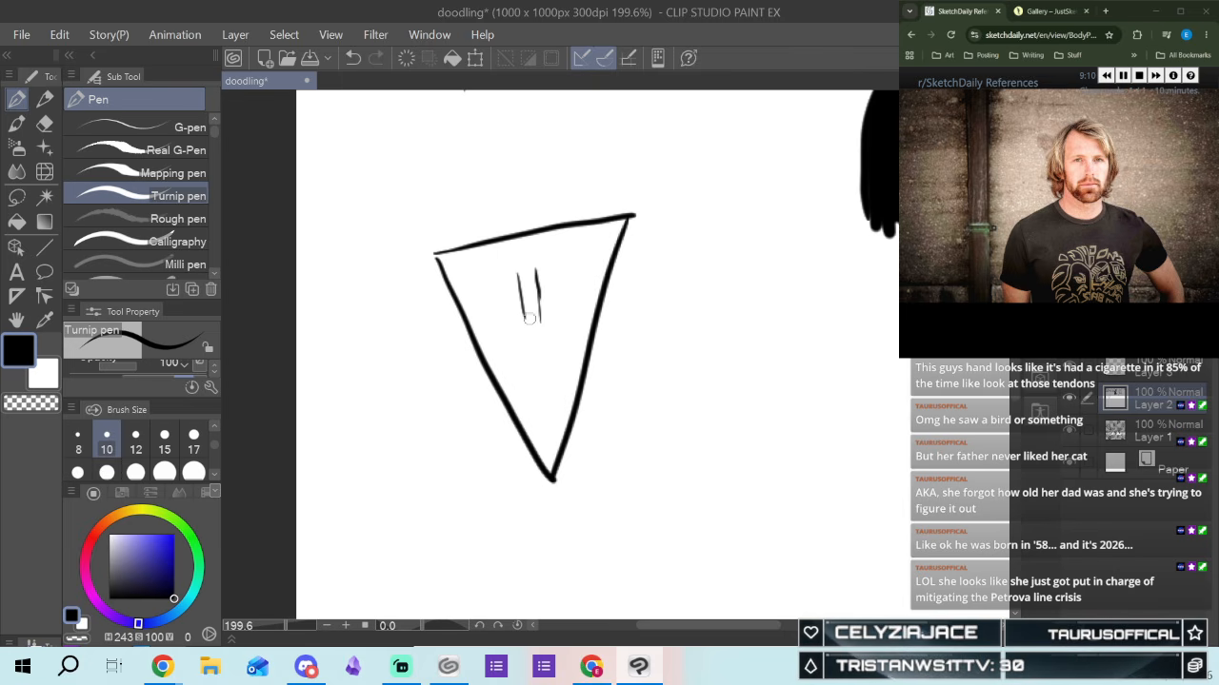
{"action": "left_click_drag", "start_coordinate": [540, 318], "coordinate": [553, 317]}
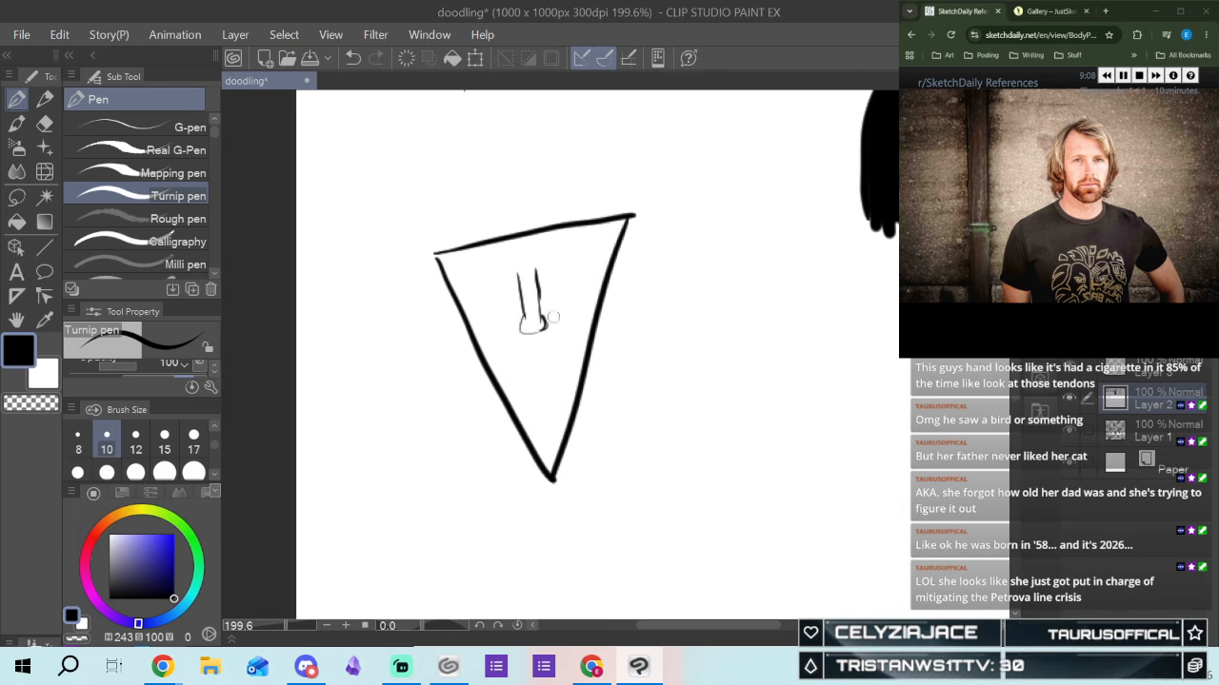
Add a slanted mouth line below the man's nose and mark both eyes with solid dots
{"action": "left_click_drag", "start_coordinate": [522, 381], "coordinate": [565, 367]}
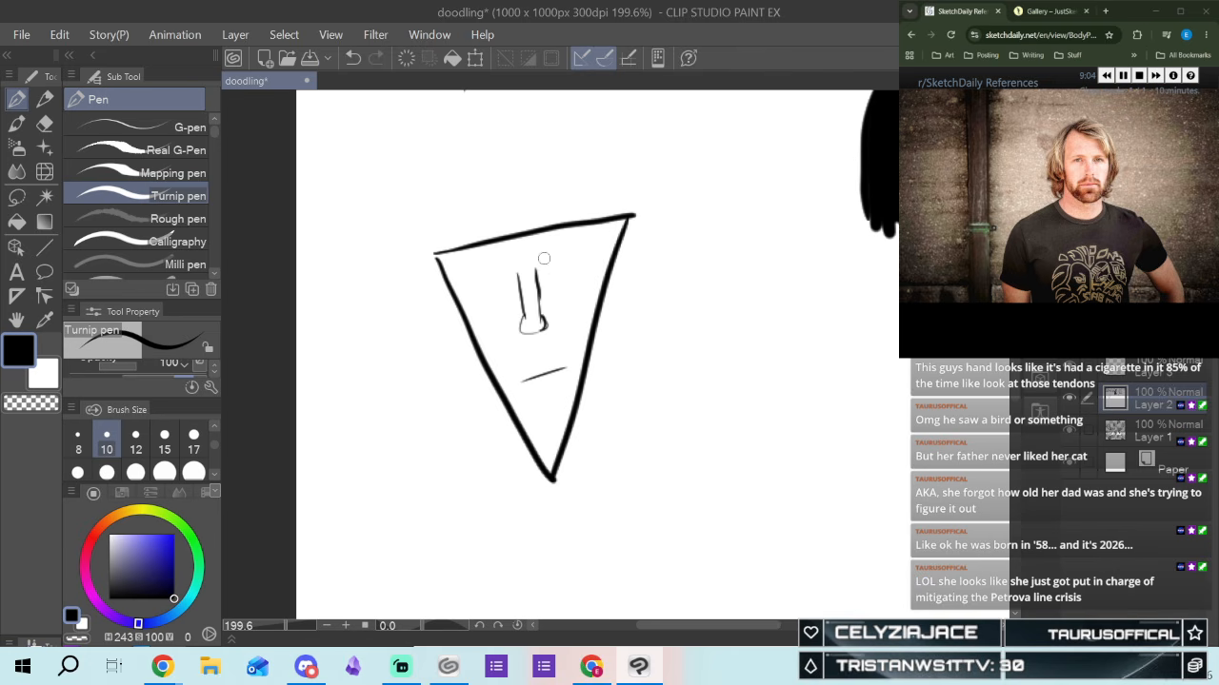
{"action": "left_click", "coordinate": [485, 271]}
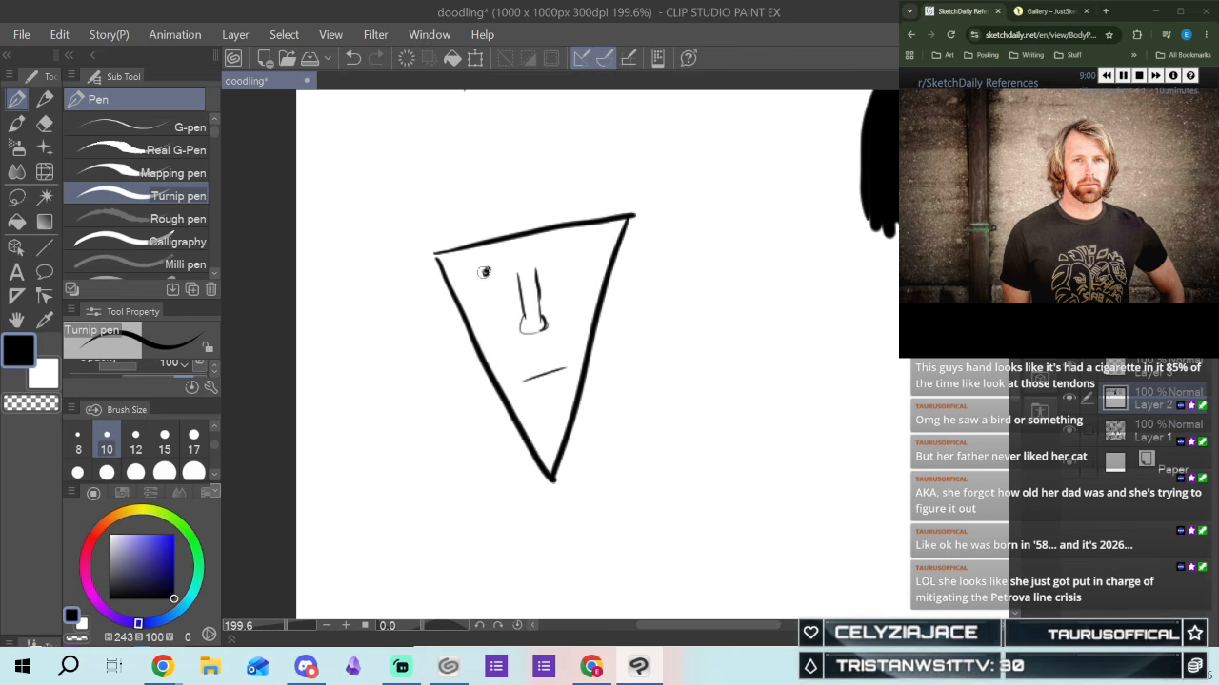
{"action": "left_click", "coordinate": [562, 256]}
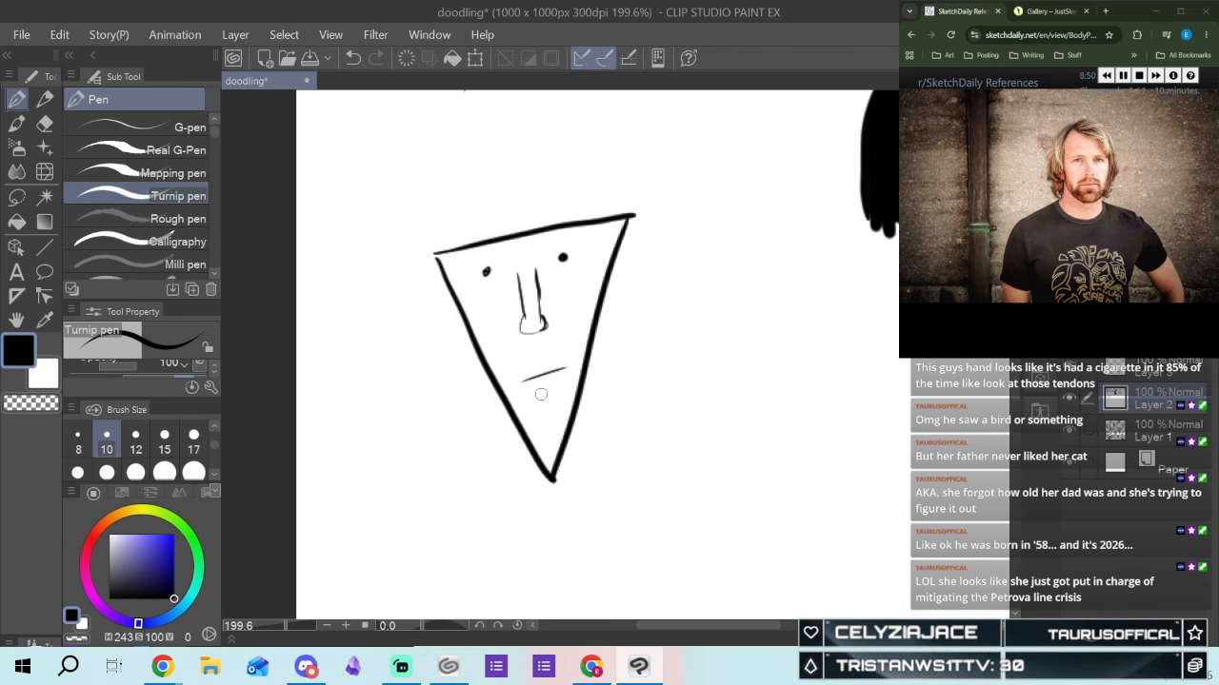
Shape the lips around the man's mouth line, and draw a small oval for the chin near the triangle's tip
{"action": "mouse_move", "coordinate": [523, 383]}
{"action": "left_mouse_down"}
{"action": "mouse_move", "coordinate": [547, 387]}
{"action": "mouse_move", "coordinate": [562, 370]}
{"action": "left_mouse_up"}
{"action": "left_click_drag", "start_coordinate": [549, 364], "coordinate": [566, 367]}
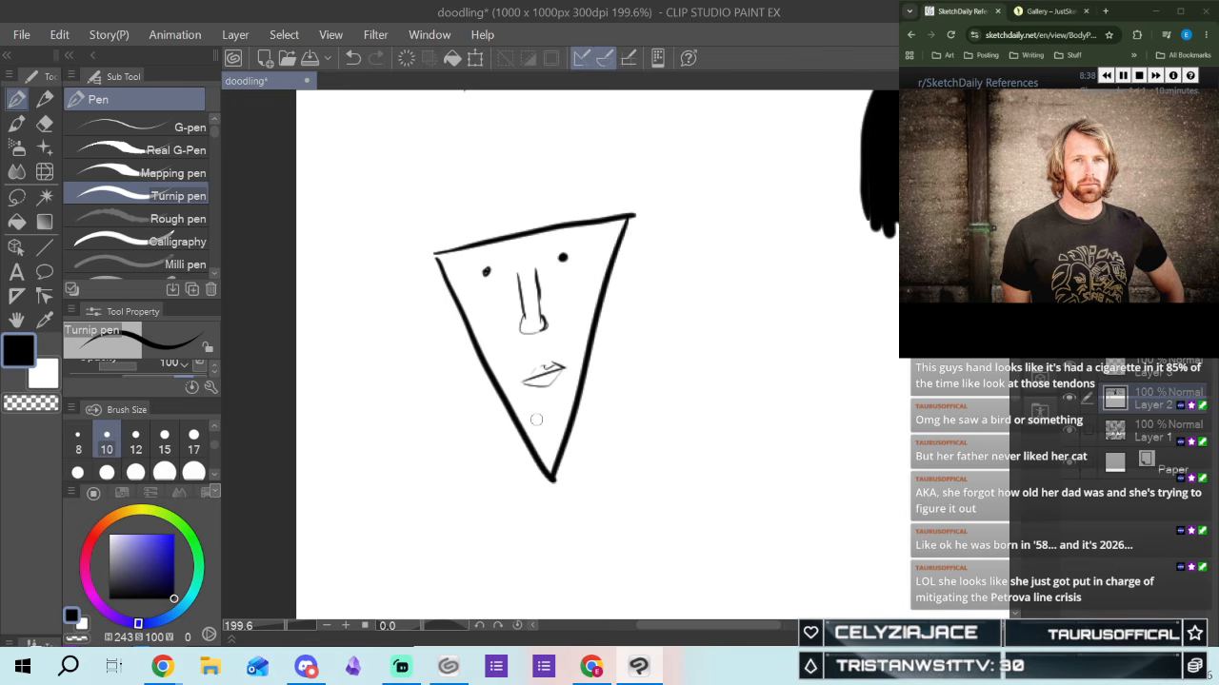
{"action": "left_click_drag", "start_coordinate": [545, 416], "coordinate": [561, 415]}
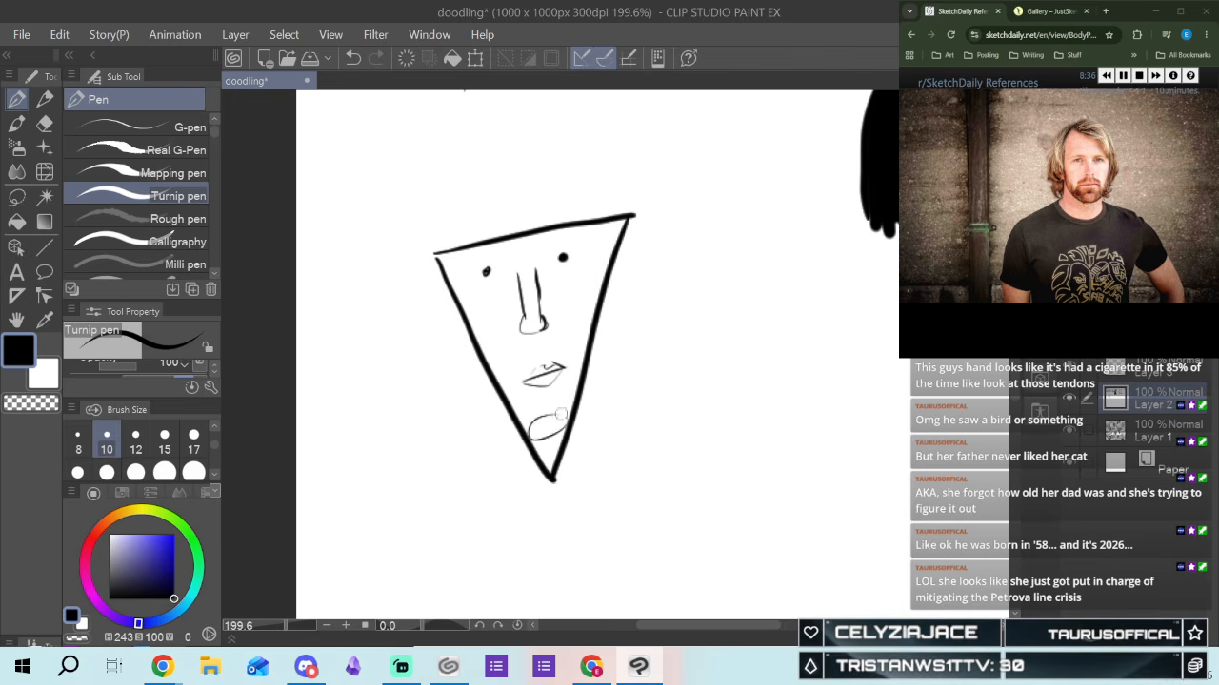
{"action": "left_click", "coordinate": [352, 57]}
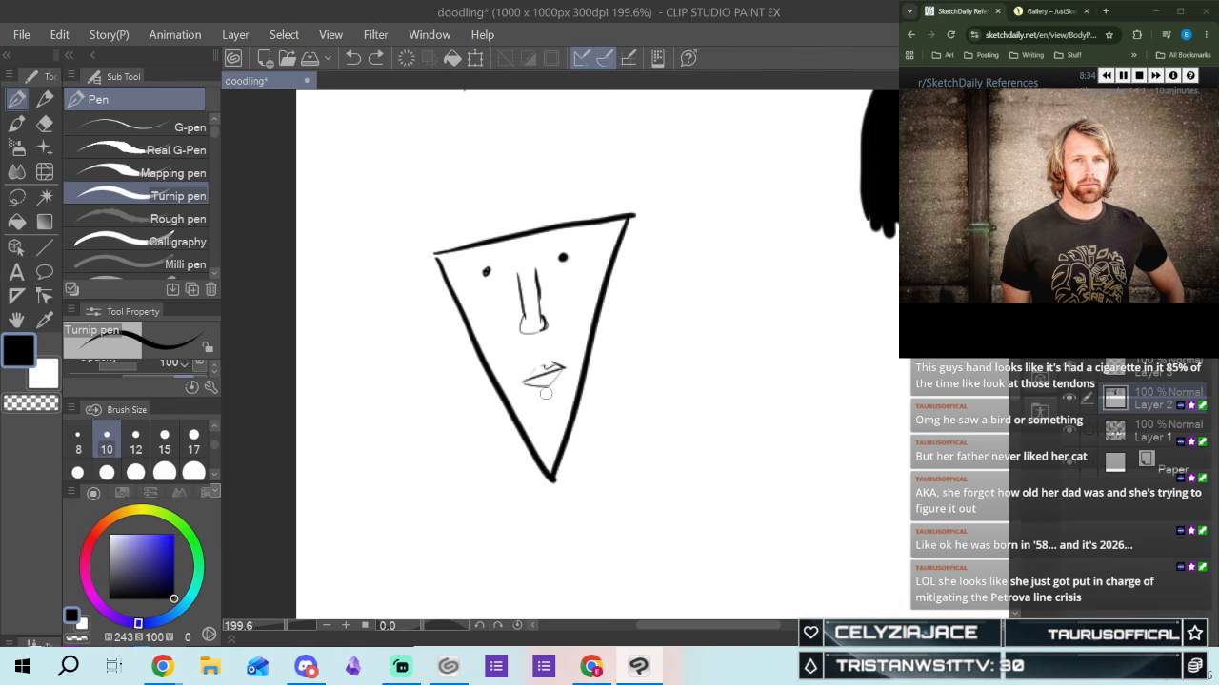
{"action": "mouse_move", "coordinate": [540, 421]}
{"action": "left_mouse_down"}
{"action": "mouse_move", "coordinate": [545, 448]}
{"action": "mouse_move", "coordinate": [551, 420]}
{"action": "left_mouse_up"}
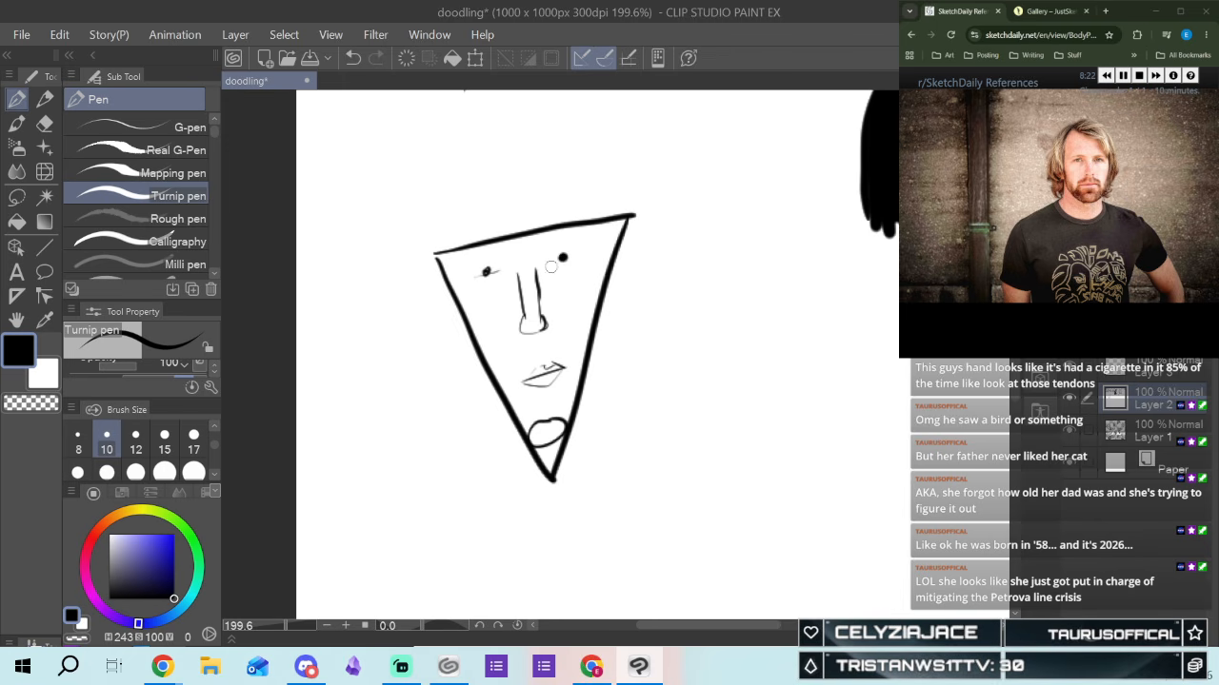
Underline the right eye dot and outline the jaw and cheeks outside both sides of the face triangle, starting the ear on the left
{"action": "left_click_drag", "start_coordinate": [560, 259], "coordinate": [575, 257]}
{"action": "mouse_move", "coordinate": [463, 415]}
{"action": "left_mouse_down"}
{"action": "mouse_move", "coordinate": [526, 456]}
{"action": "mouse_move", "coordinate": [486, 436]}
{"action": "mouse_move", "coordinate": [462, 409]}
{"action": "left_mouse_up"}
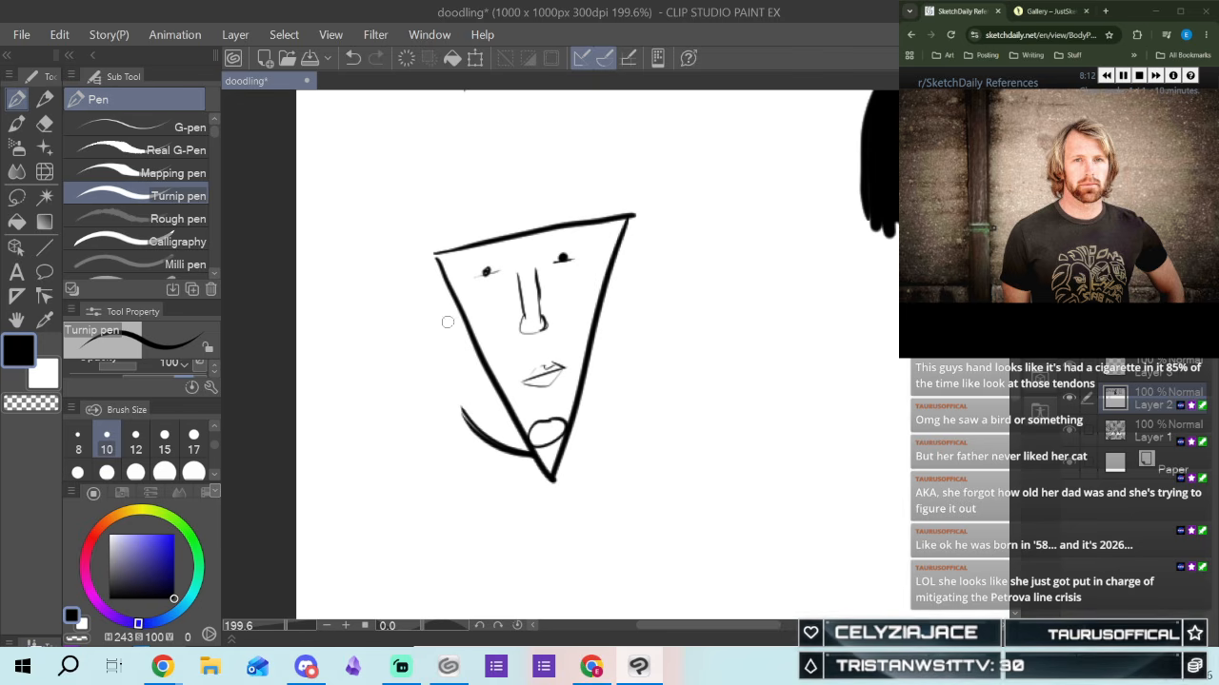
{"action": "left_click_drag", "start_coordinate": [445, 329], "coordinate": [468, 423]}
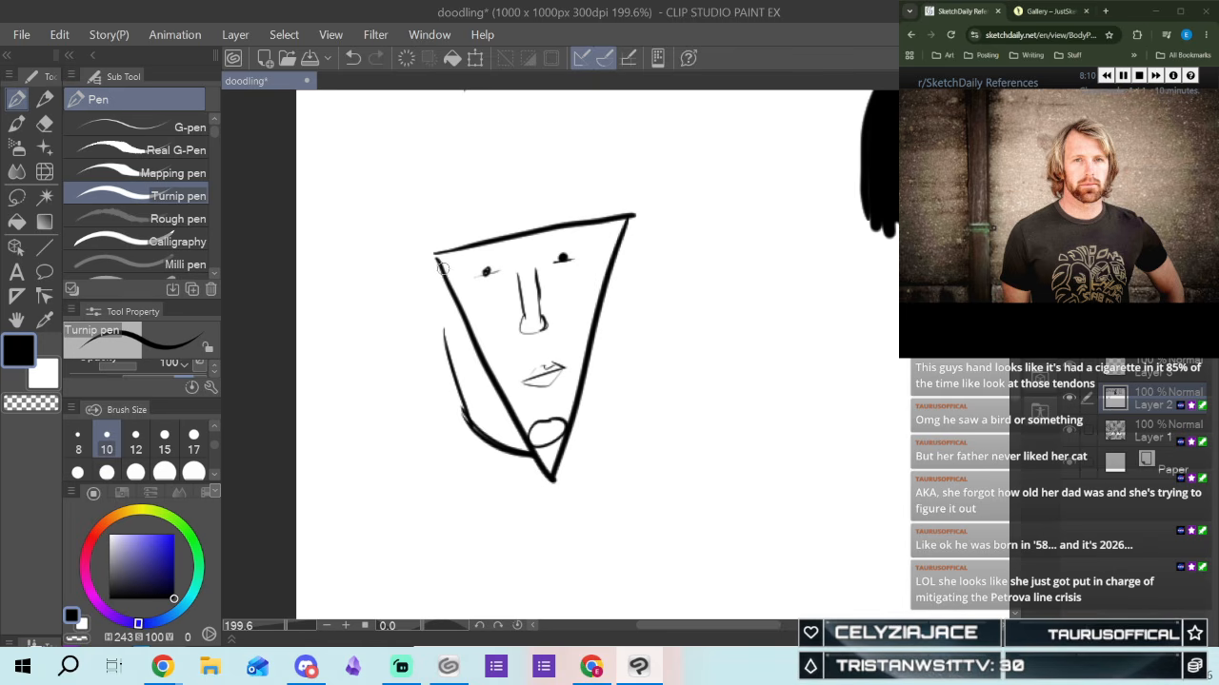
{"action": "left_click_drag", "start_coordinate": [425, 362], "coordinate": [461, 396]}
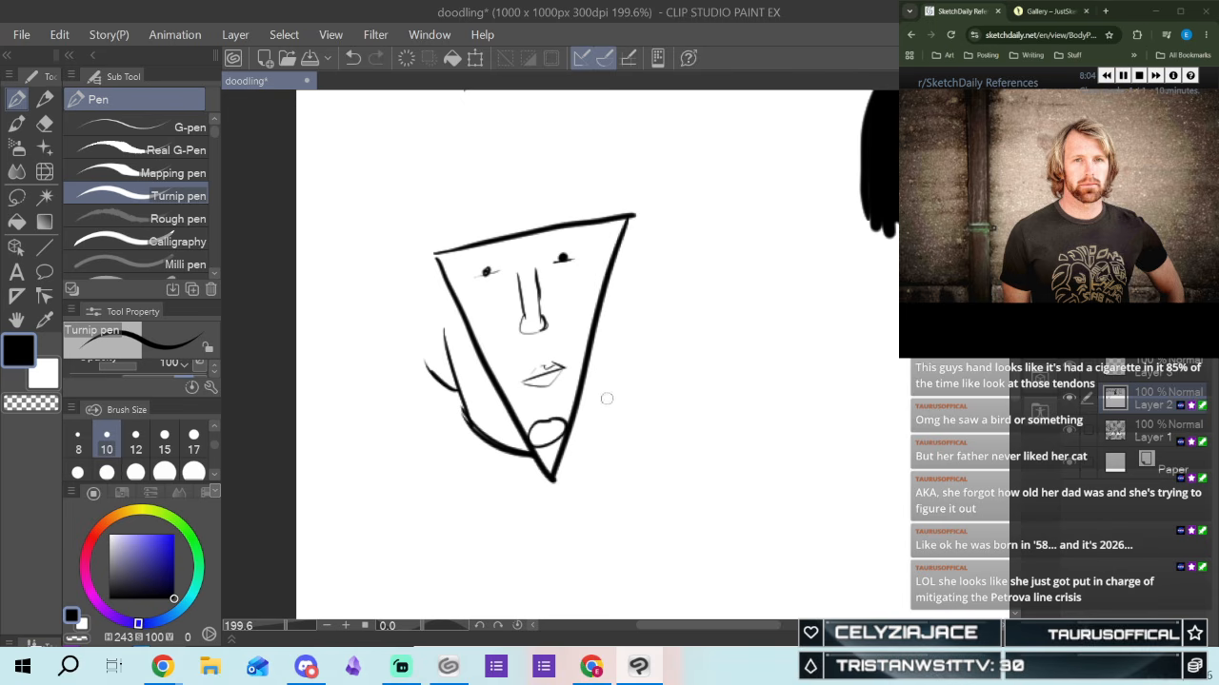
{"action": "left_click_drag", "start_coordinate": [571, 435], "coordinate": [598, 404]}
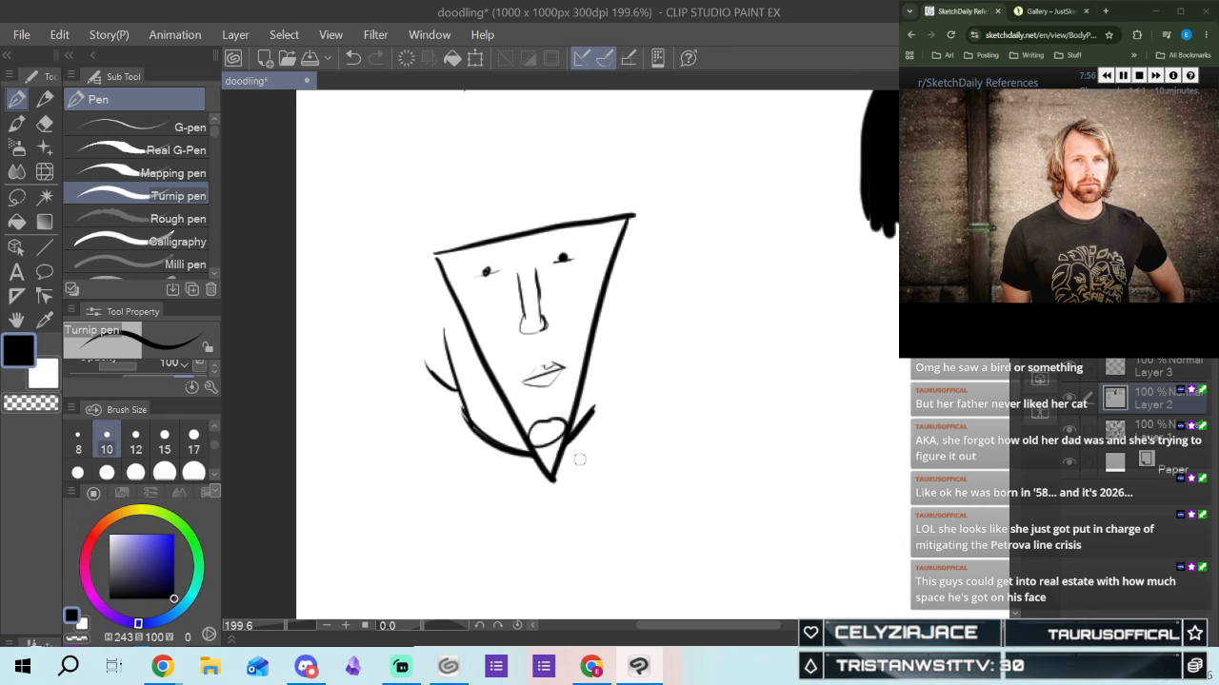
{"action": "mouse_move", "coordinate": [629, 296]}
{"action": "left_mouse_down"}
{"action": "mouse_move", "coordinate": [595, 403]}
{"action": "mouse_move", "coordinate": [629, 309]}
{"action": "mouse_move", "coordinate": [598, 397]}
{"action": "mouse_move", "coordinate": [615, 353]}
{"action": "left_mouse_up"}
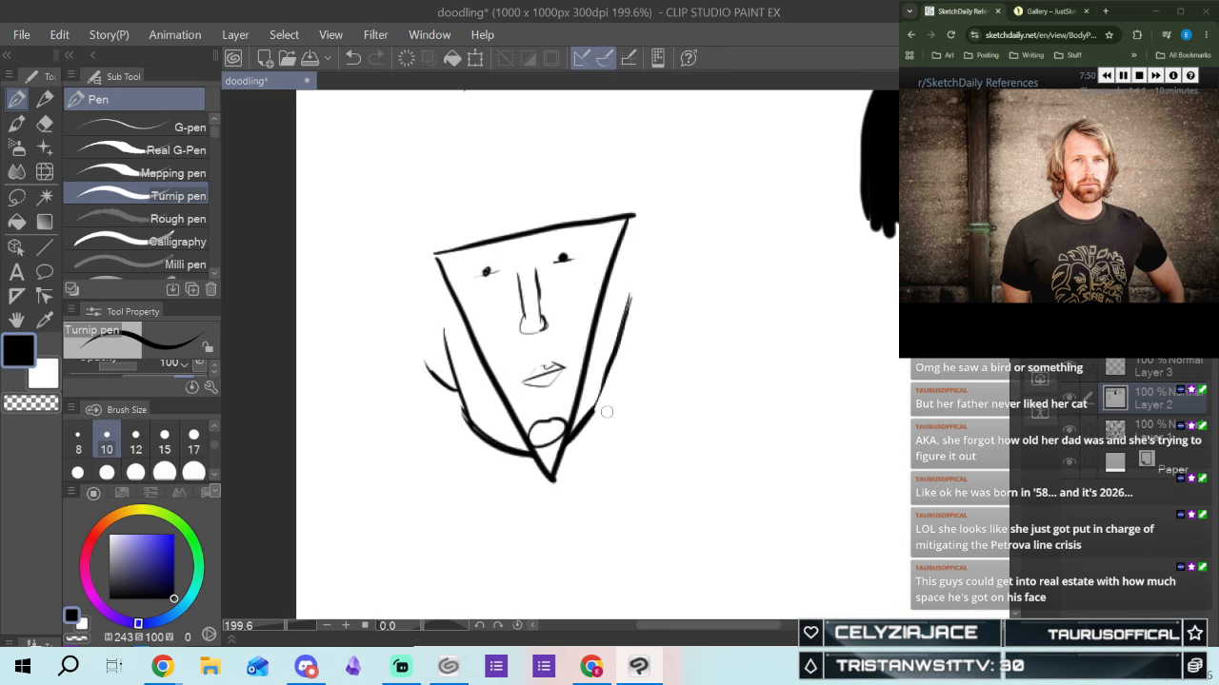
{"action": "mouse_move", "coordinate": [627, 240]}
{"action": "left_mouse_down"}
{"action": "mouse_move", "coordinate": [629, 312]}
{"action": "mouse_move", "coordinate": [628, 294]}
{"action": "left_mouse_up"}
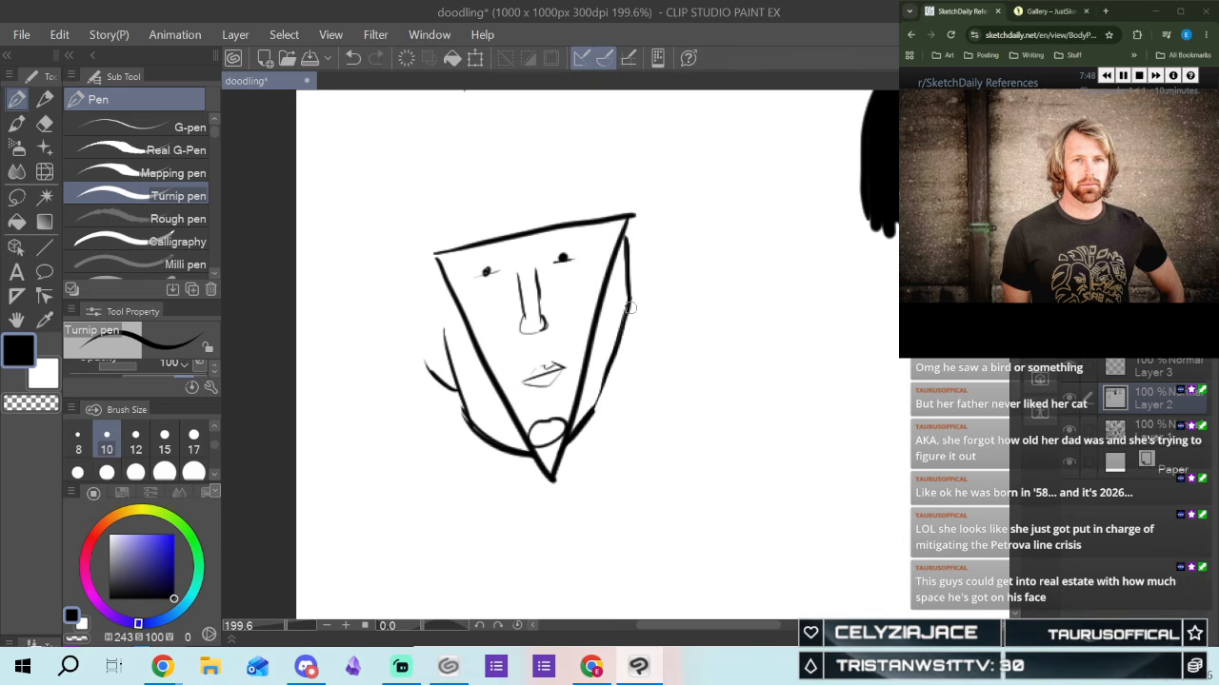
Extend both sides of the head above the triangle for the forehead, and close the ear outline beside the left cheek
{"action": "left_click_drag", "start_coordinate": [619, 160], "coordinate": [632, 219]}
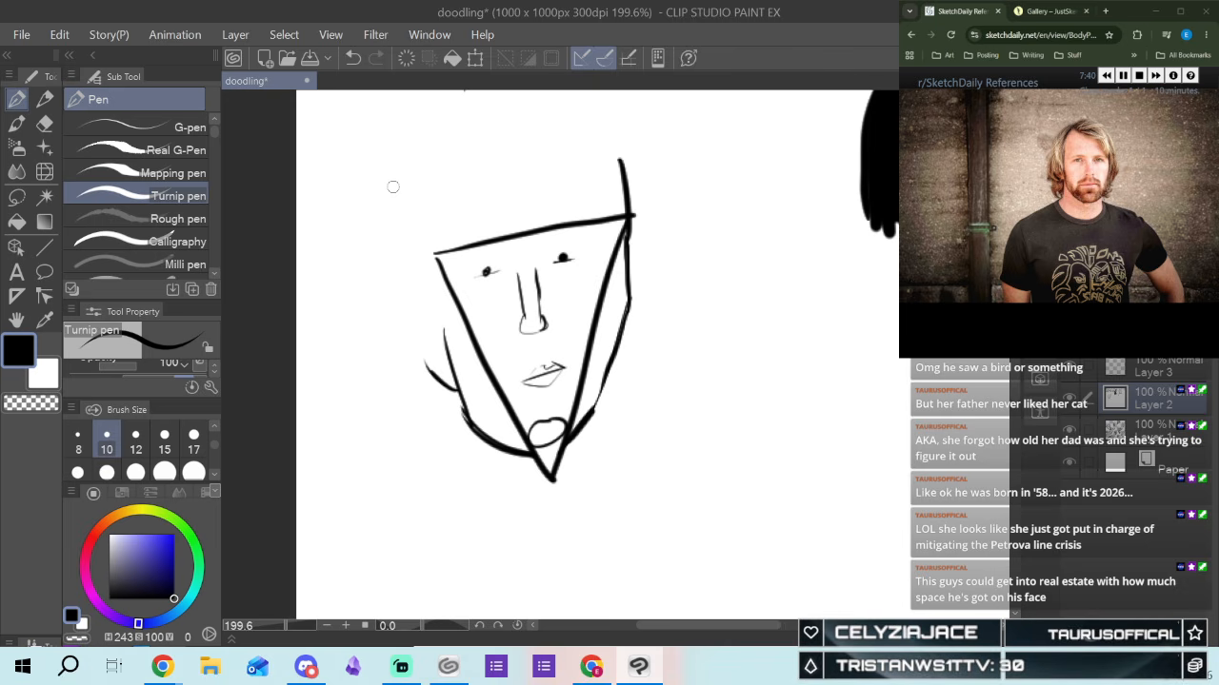
{"action": "mouse_move", "coordinate": [457, 174]}
{"action": "left_mouse_down"}
{"action": "mouse_move", "coordinate": [438, 231]}
{"action": "mouse_move", "coordinate": [444, 341]}
{"action": "left_mouse_up"}
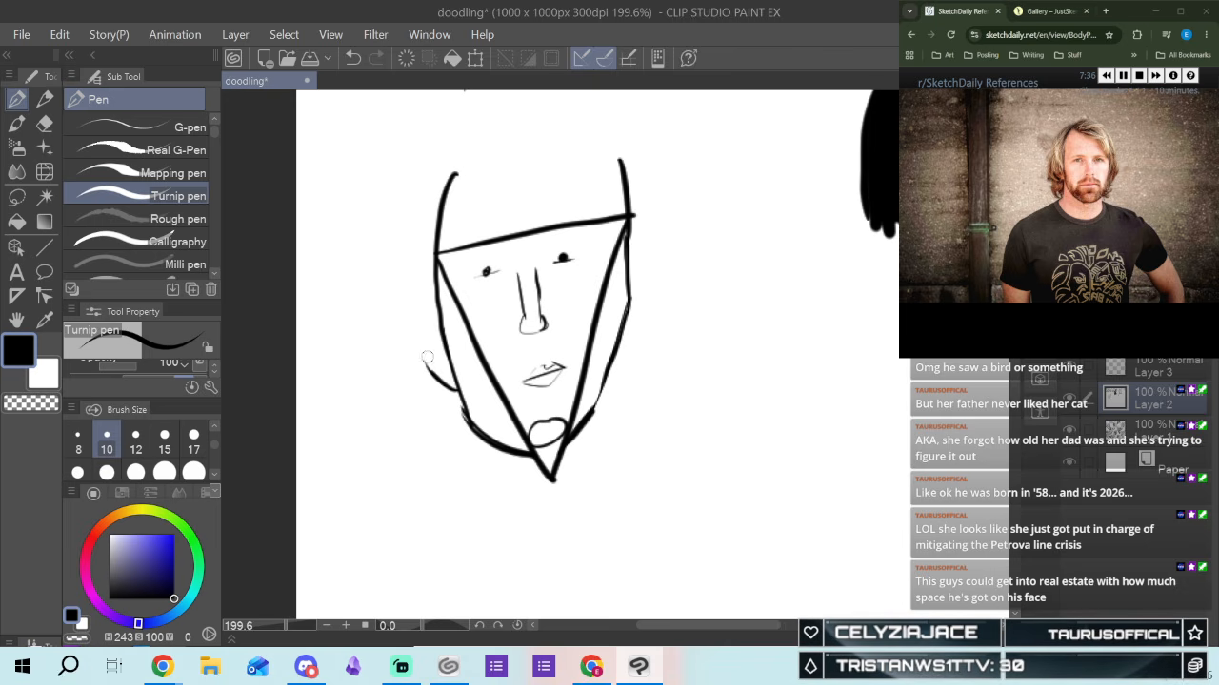
{"action": "left_click_drag", "start_coordinate": [425, 358], "coordinate": [440, 328]}
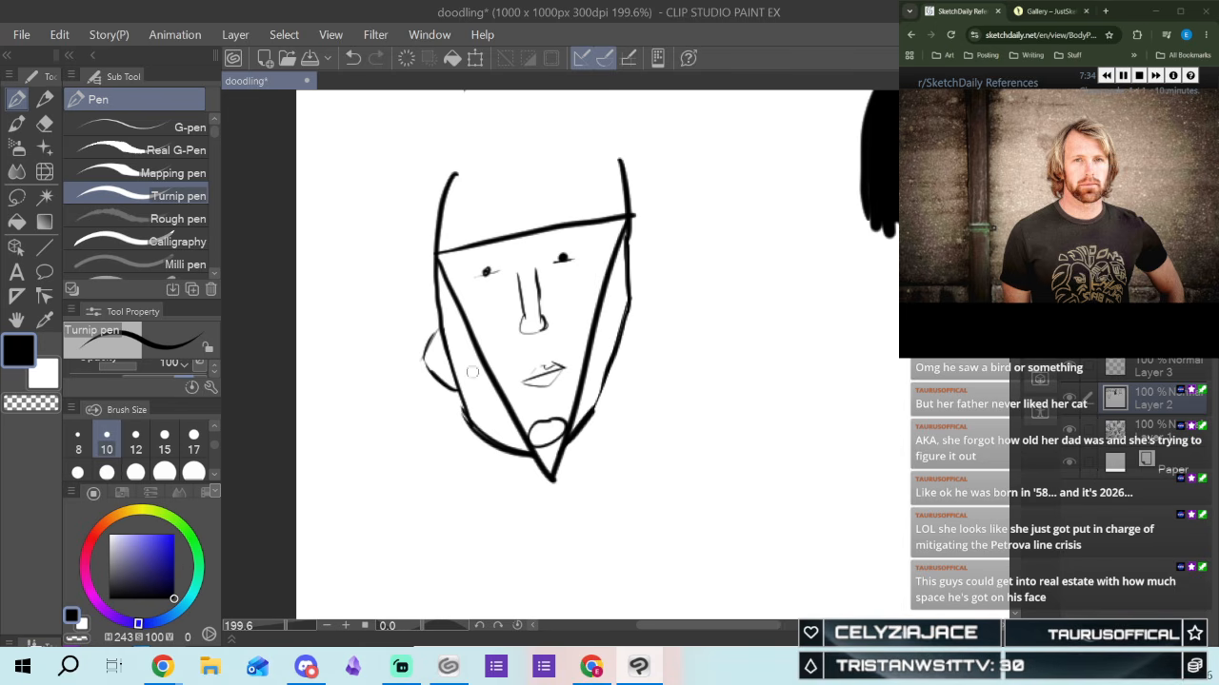
Sketch the beard's upper edge with slanted strokes running from both cheeks towards the mouth
{"action": "left_click_drag", "start_coordinate": [458, 371], "coordinate": [484, 390]}
{"action": "left_click_drag", "start_coordinate": [443, 350], "coordinate": [484, 398]}
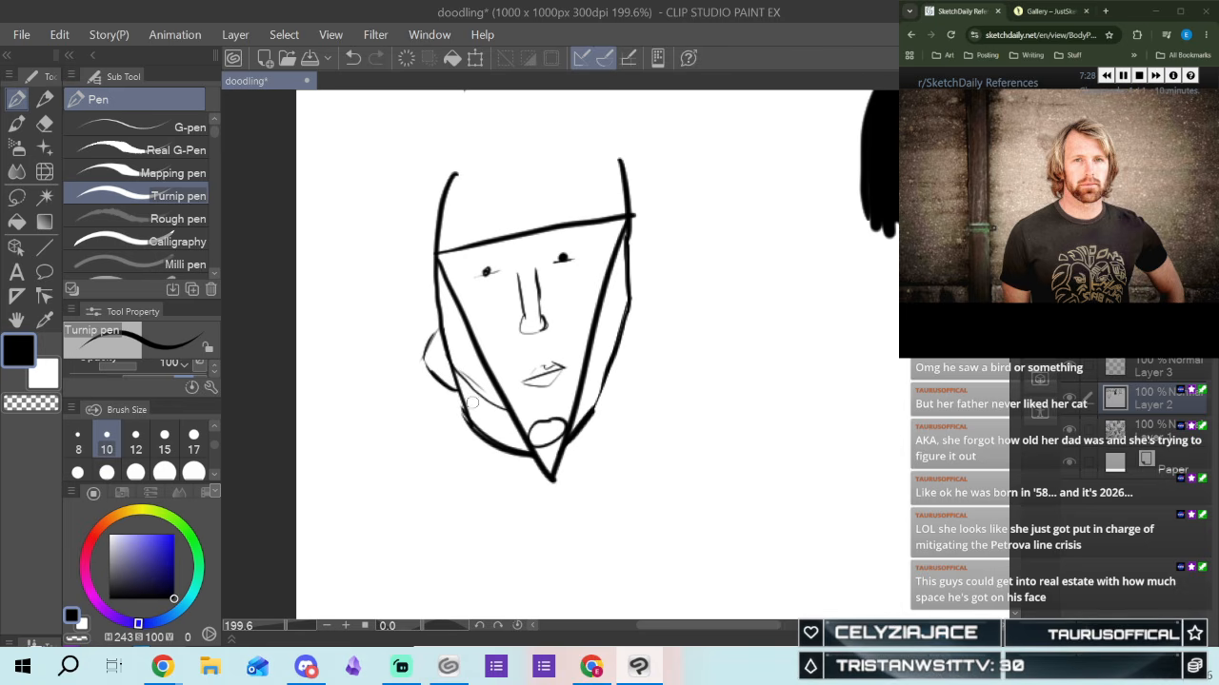
{"action": "left_click_drag", "start_coordinate": [455, 370], "coordinate": [503, 404]}
{"action": "left_click_drag", "start_coordinate": [452, 367], "coordinate": [524, 396]}
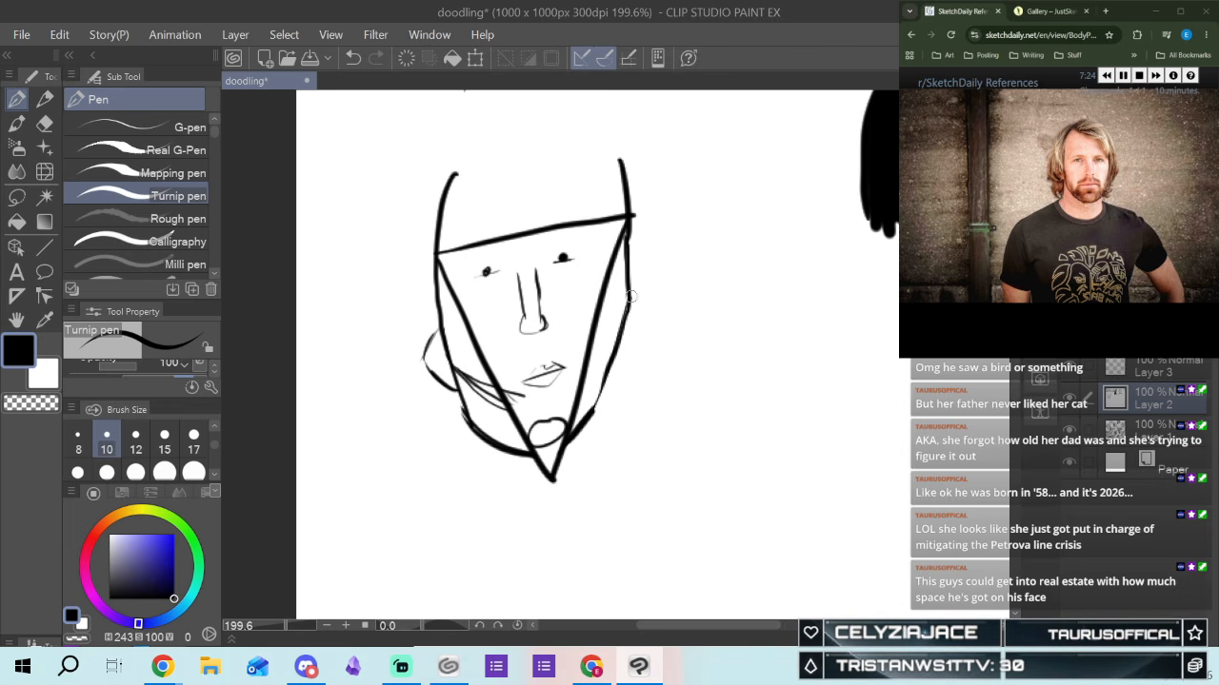
{"action": "left_click_drag", "start_coordinate": [602, 362], "coordinate": [577, 387]}
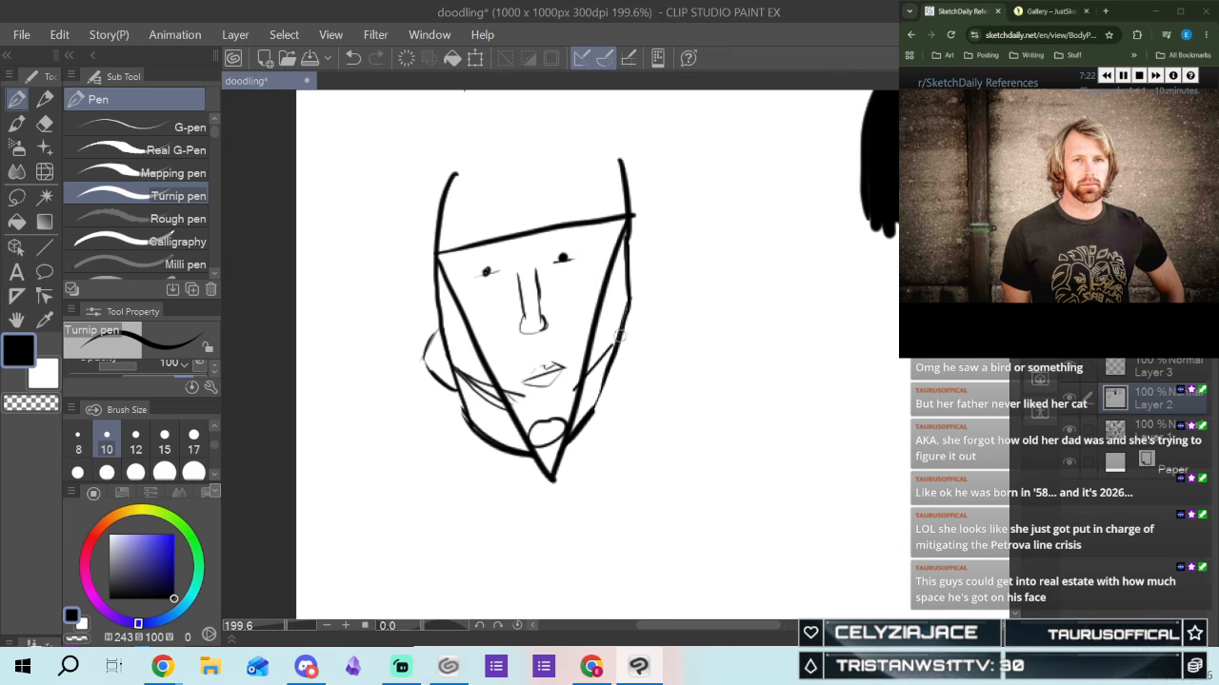
Remove the triangle's two long sides and pointed tip from the face by erasing and painting over them in white
{"action": "left_click", "coordinate": [45, 124]}
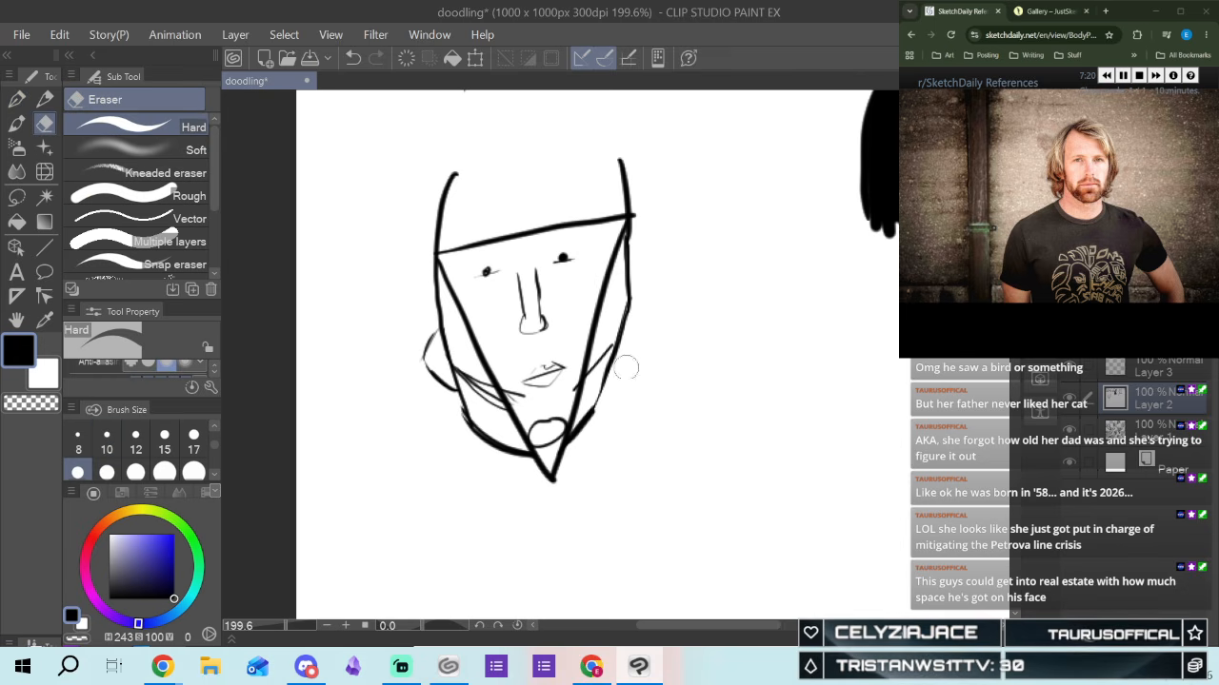
{"action": "left_click_drag", "start_coordinate": [620, 237], "coordinate": [581, 357]}
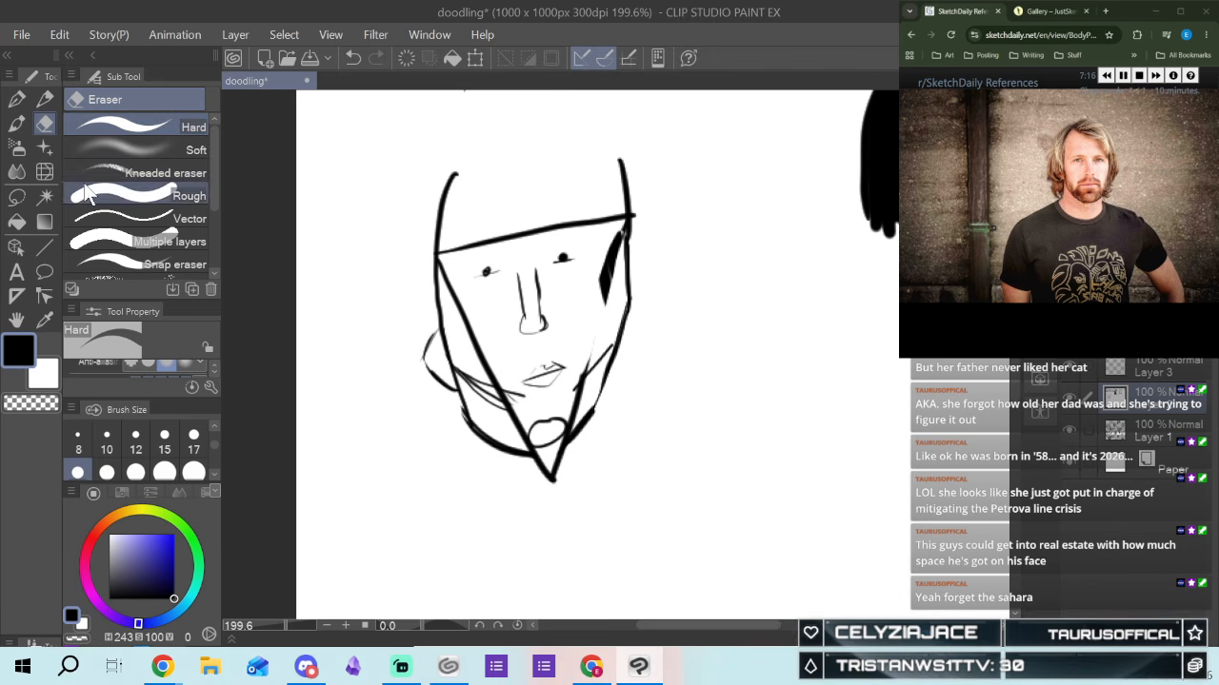
{"action": "left_click", "coordinate": [17, 99]}
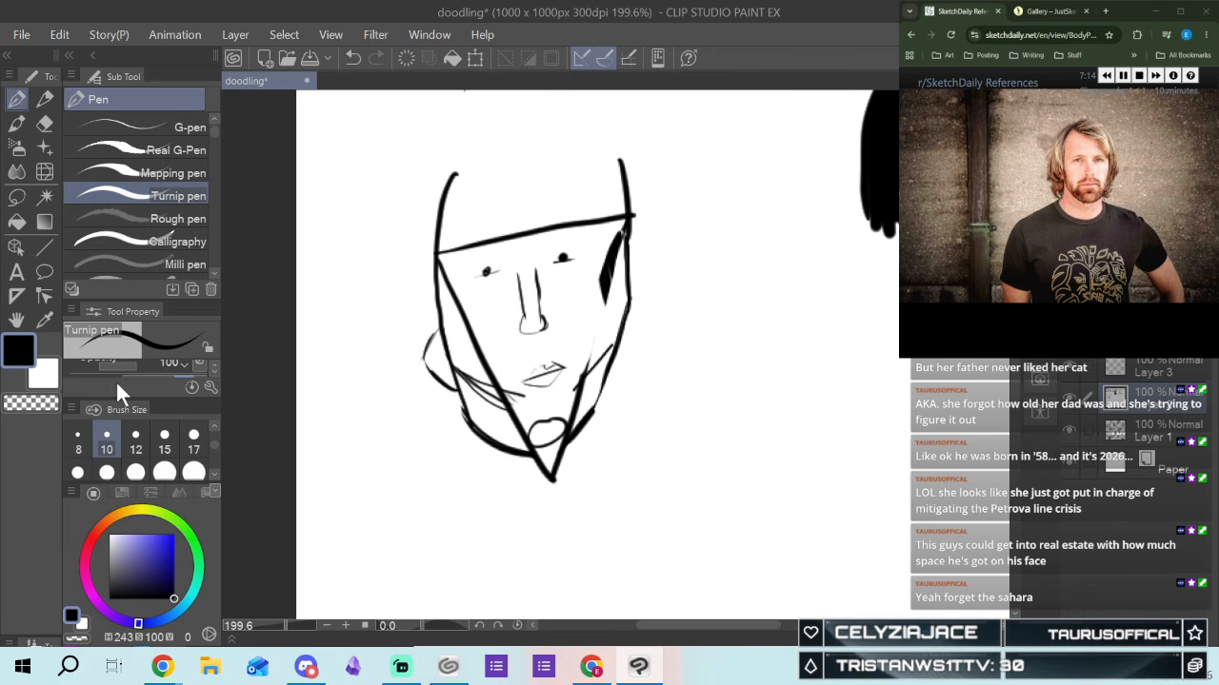
{"action": "left_click", "coordinate": [43, 376]}
{"action": "mouse_move", "coordinate": [617, 233]}
{"action": "left_mouse_down"}
{"action": "mouse_move", "coordinate": [600, 263]}
{"action": "mouse_move", "coordinate": [619, 229]}
{"action": "left_mouse_up"}
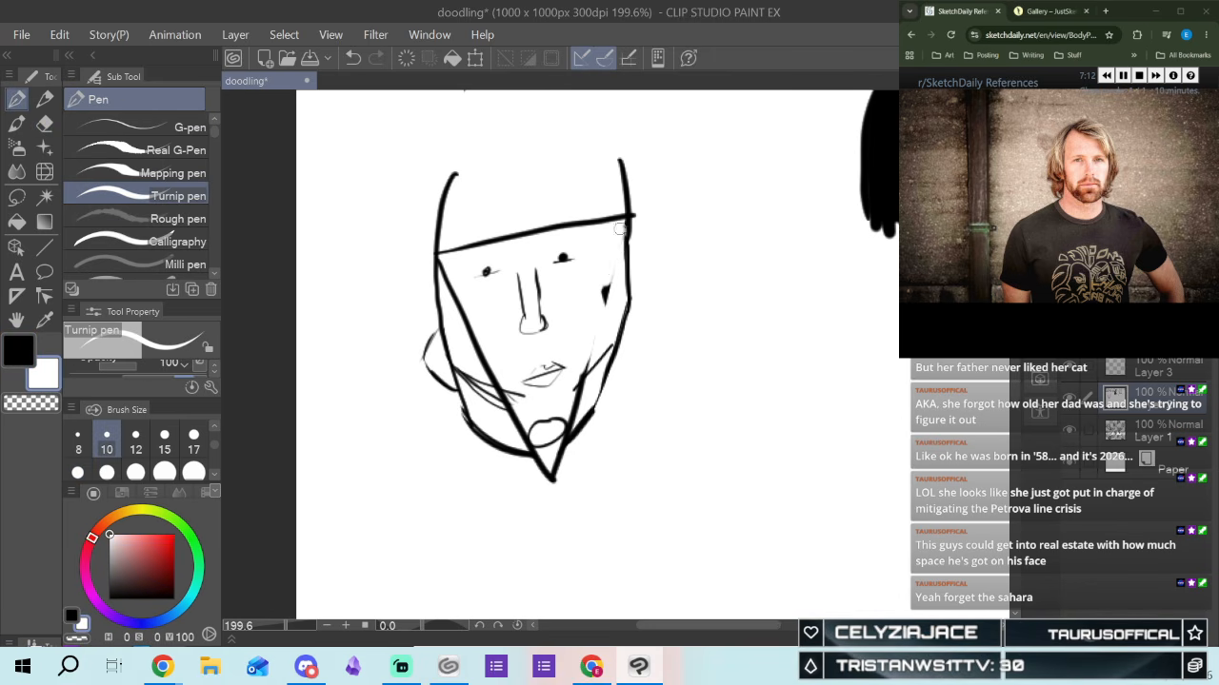
{"action": "left_click_drag", "start_coordinate": [611, 274], "coordinate": [604, 294]}
{"action": "mouse_move", "coordinate": [590, 343]}
{"action": "left_mouse_down"}
{"action": "mouse_move", "coordinate": [577, 373]}
{"action": "mouse_move", "coordinate": [588, 402]}
{"action": "mouse_move", "coordinate": [582, 393]}
{"action": "mouse_move", "coordinate": [544, 432]}
{"action": "mouse_move", "coordinate": [604, 345]}
{"action": "mouse_move", "coordinate": [578, 384]}
{"action": "mouse_move", "coordinate": [550, 476]}
{"action": "mouse_move", "coordinate": [573, 465]}
{"action": "mouse_move", "coordinate": [560, 455]}
{"action": "mouse_move", "coordinate": [528, 460]}
{"action": "left_mouse_up"}
{"action": "mouse_move", "coordinate": [458, 418]}
{"action": "left_mouse_down"}
{"action": "mouse_move", "coordinate": [505, 459]}
{"action": "mouse_move", "coordinate": [481, 444]}
{"action": "mouse_move", "coordinate": [539, 460]}
{"action": "left_mouse_up"}
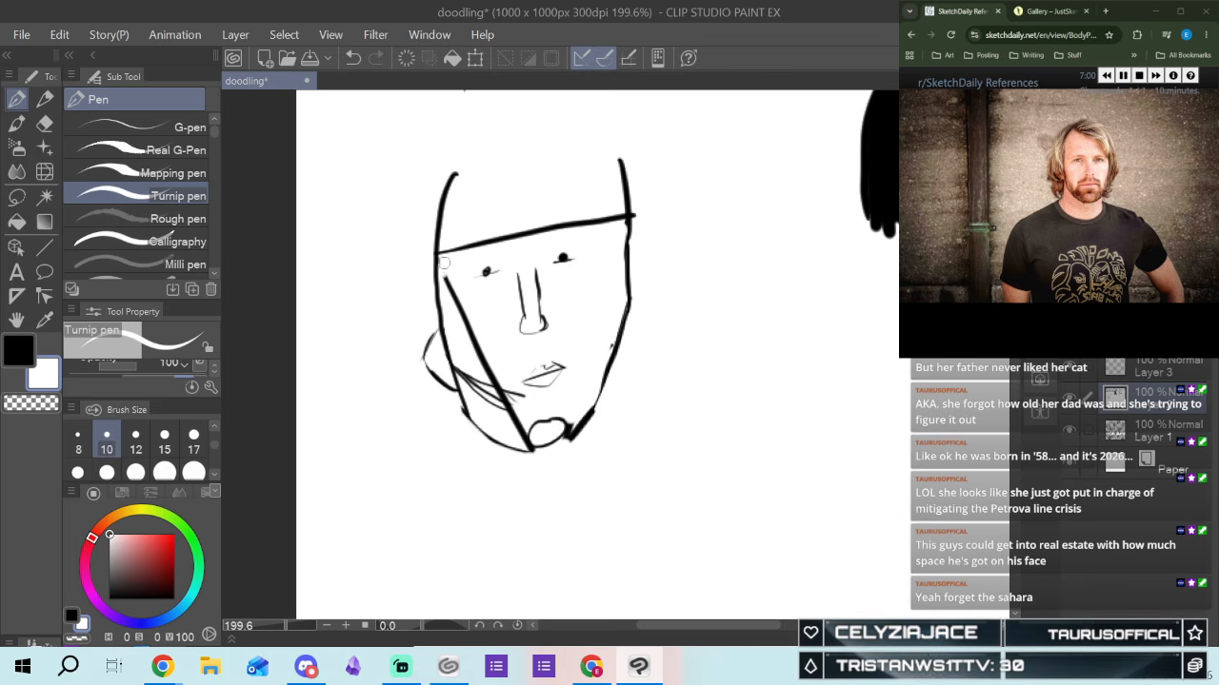
{"action": "mouse_move", "coordinate": [456, 291]}
{"action": "left_mouse_down"}
{"action": "mouse_move", "coordinate": [445, 271]}
{"action": "mouse_move", "coordinate": [539, 455]}
{"action": "mouse_move", "coordinate": [519, 453]}
{"action": "mouse_move", "coordinate": [588, 419]}
{"action": "mouse_move", "coordinate": [571, 443]}
{"action": "left_mouse_up"}
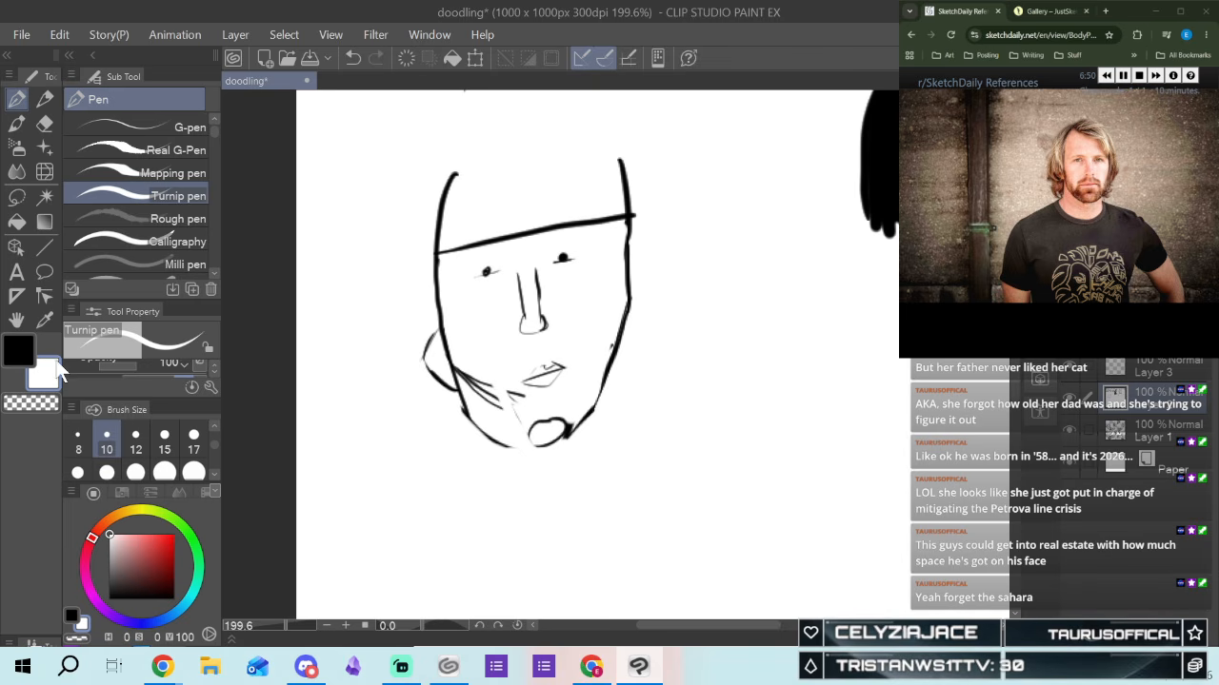
Redraw the left jaw line down to the chin and the beard edge on the right cheek in black
{"action": "left_click", "coordinate": [18, 351]}
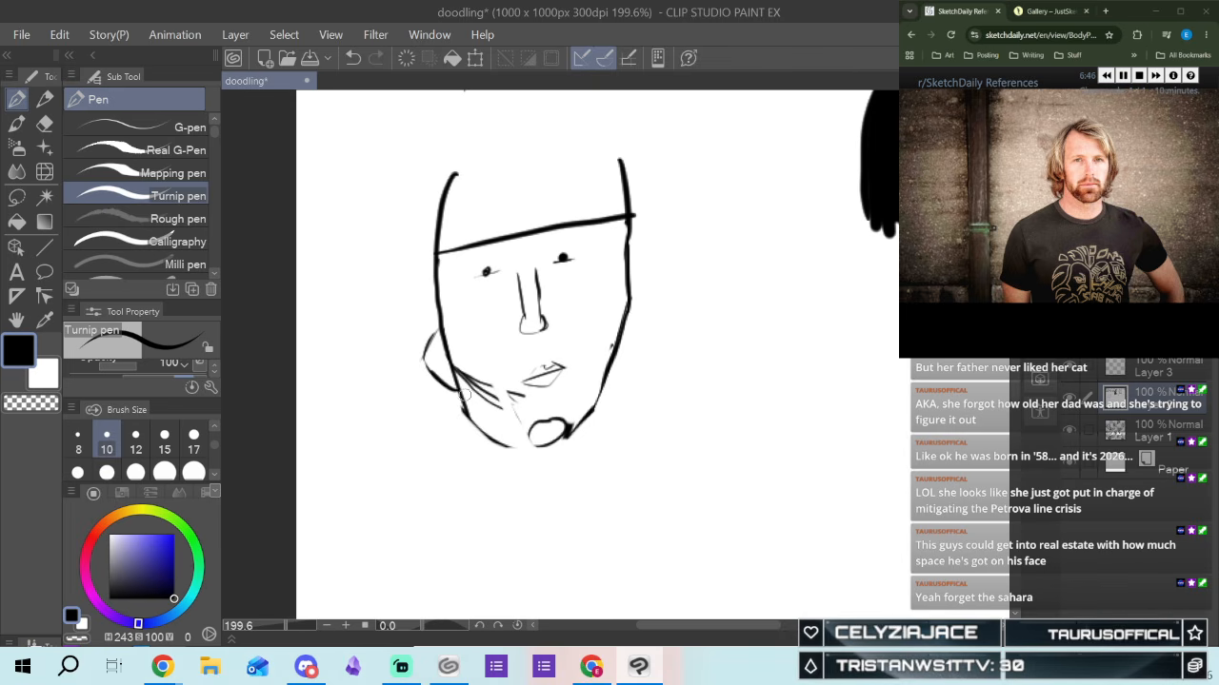
{"action": "mouse_move", "coordinate": [461, 390]}
{"action": "left_mouse_down"}
{"action": "mouse_move", "coordinate": [510, 442]}
{"action": "mouse_move", "coordinate": [549, 451]}
{"action": "left_mouse_up"}
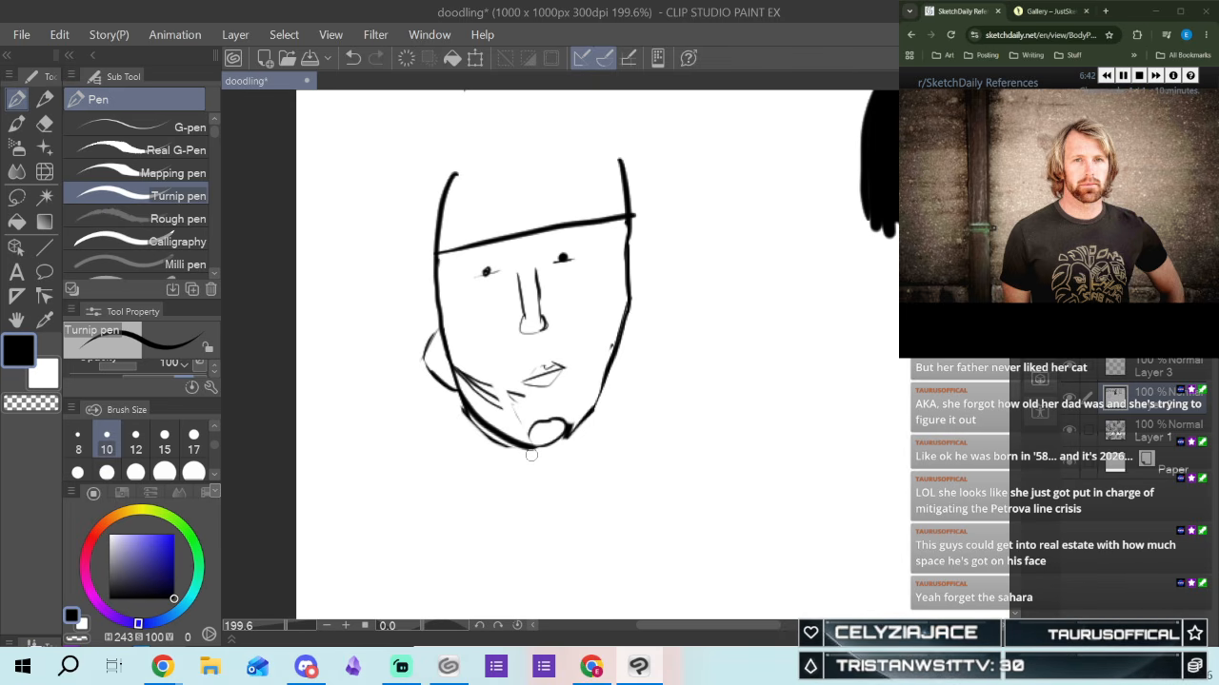
{"action": "left_click_drag", "start_coordinate": [614, 336], "coordinate": [579, 383]}
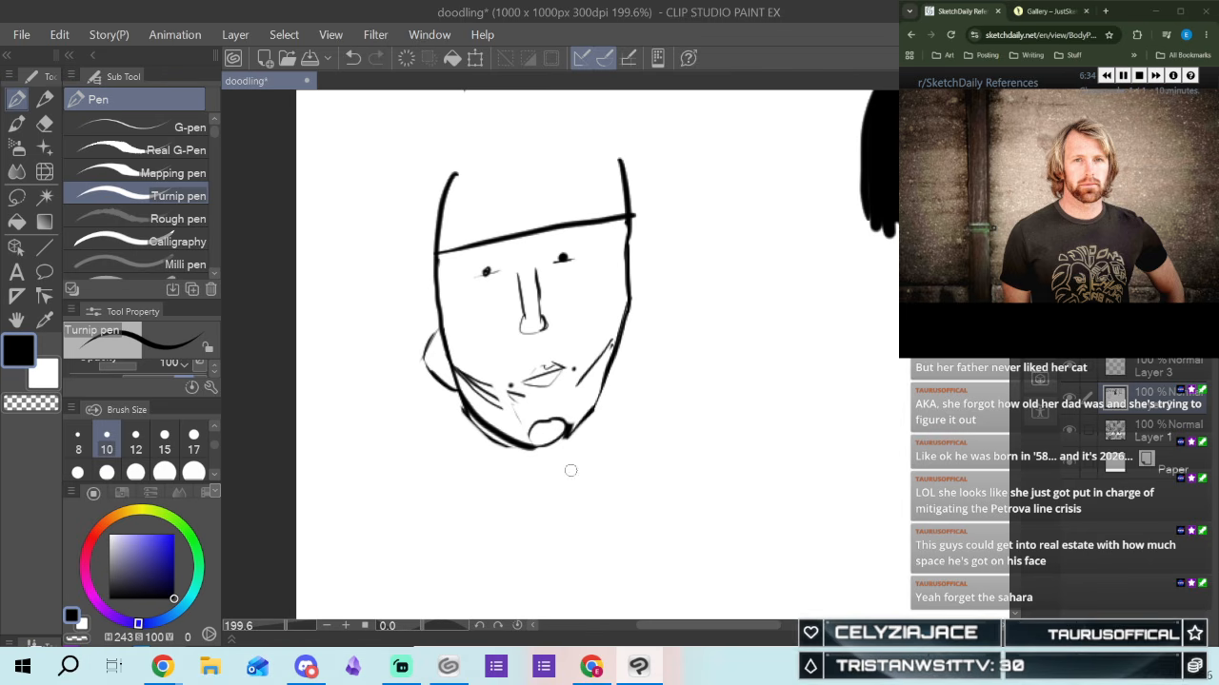
Widen the mouth line, join its corners to the beard edges, and mark a solid dot below the lower lip
{"action": "left_click_drag", "start_coordinate": [515, 388], "coordinate": [587, 363]}
{"action": "left_click_drag", "start_coordinate": [509, 394], "coordinate": [574, 378]}
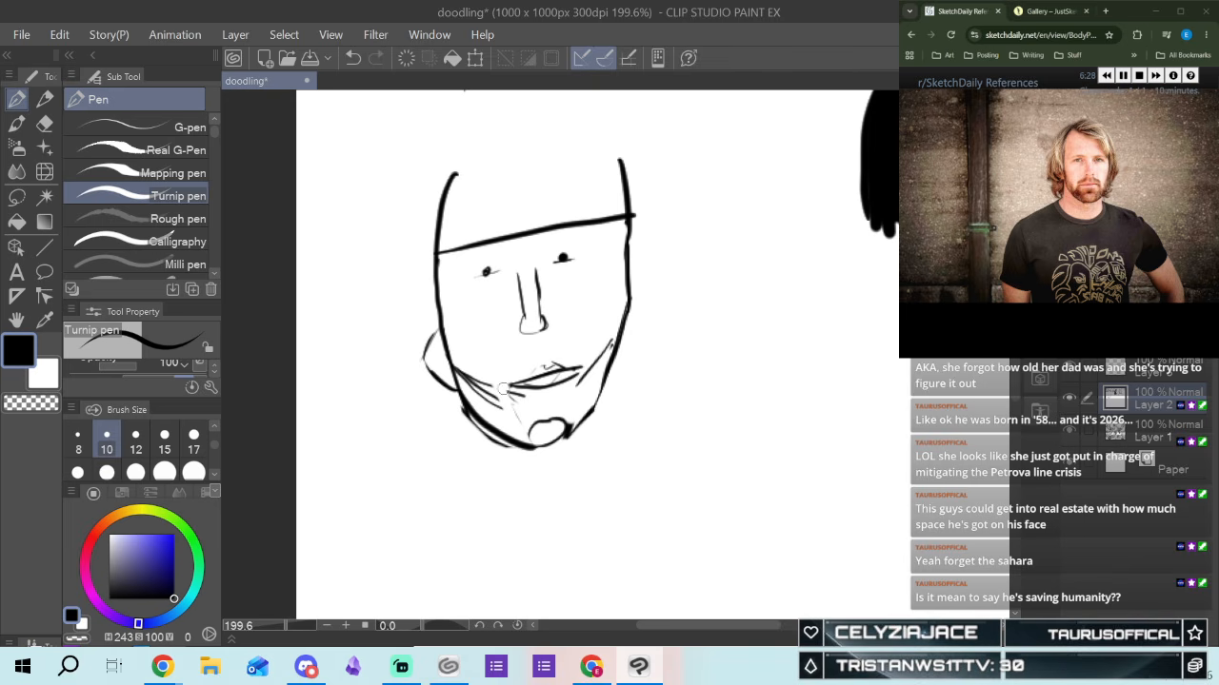
{"action": "left_click_drag", "start_coordinate": [487, 388], "coordinate": [513, 411]}
{"action": "left_click_drag", "start_coordinate": [513, 411], "coordinate": [512, 385]}
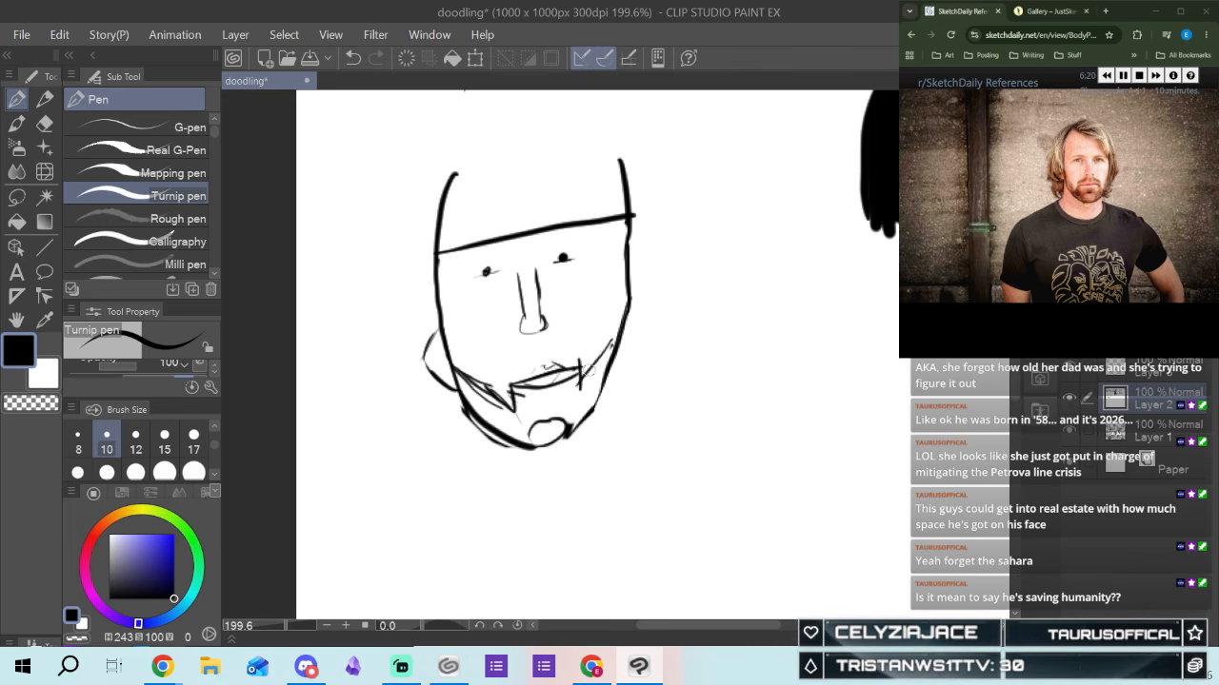
{"action": "left_click_drag", "start_coordinate": [542, 414], "coordinate": [545, 406]}
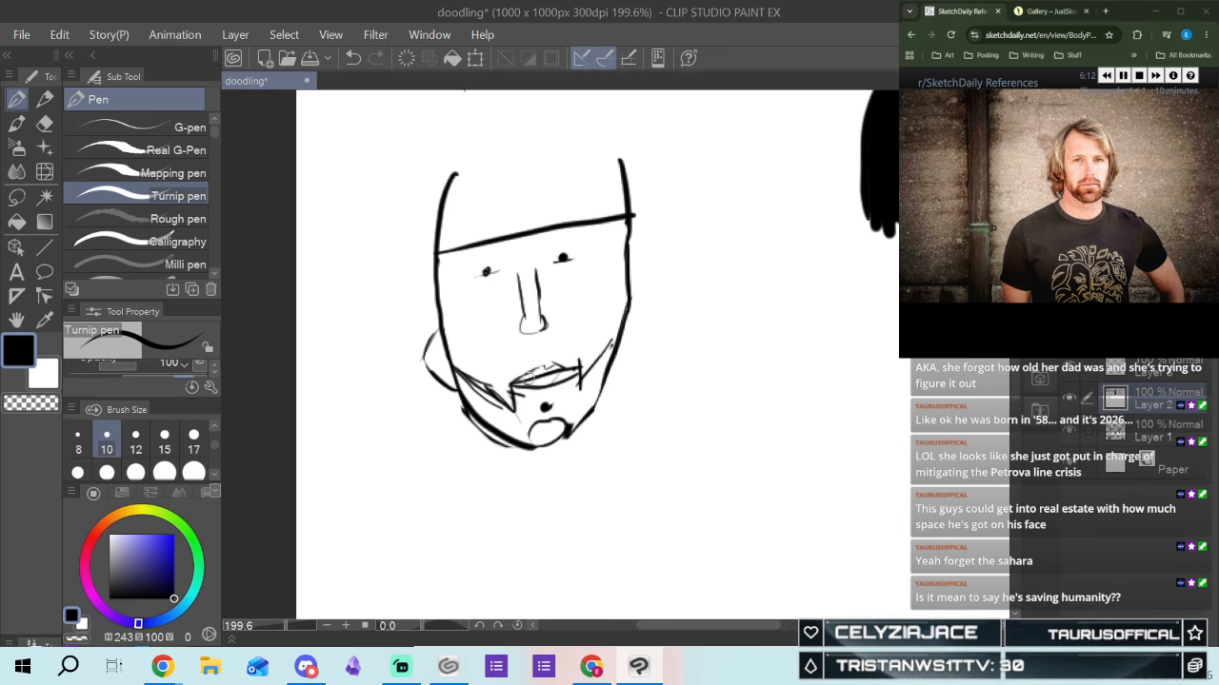
Strengthen the lip outline, and undo the short strokes drawn between the nose and mouth
{"action": "left_click_drag", "start_coordinate": [545, 369], "coordinate": [566, 363]}
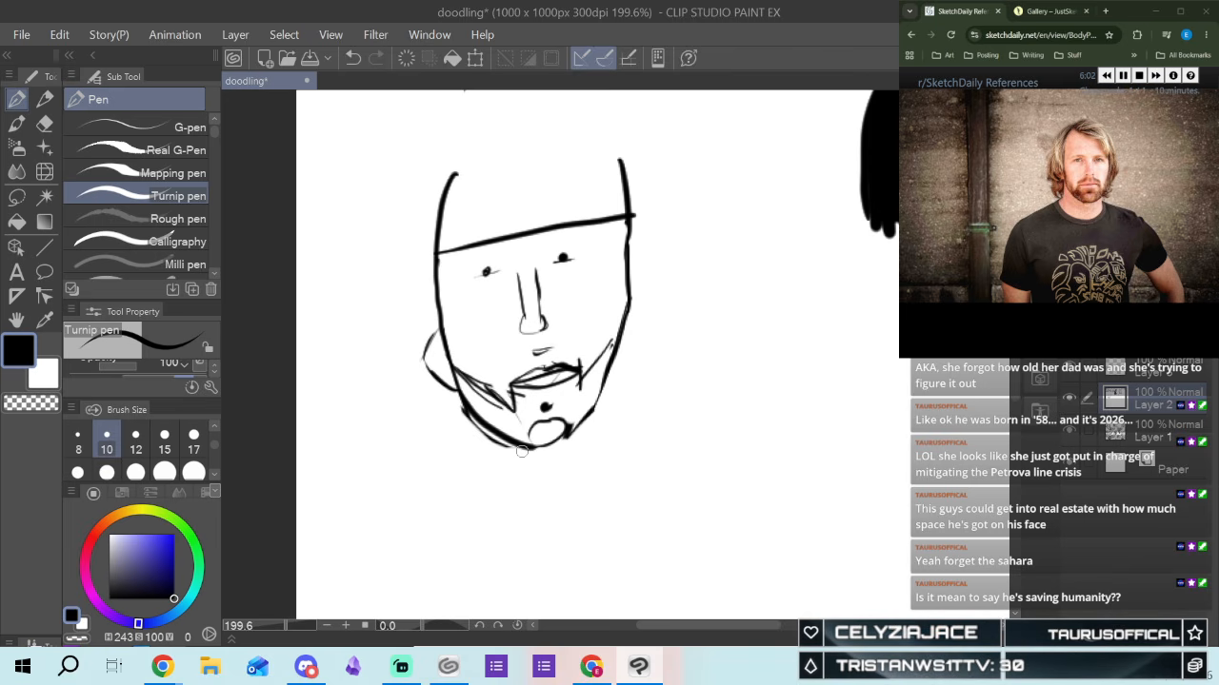
{"action": "left_click", "coordinate": [351, 55]}
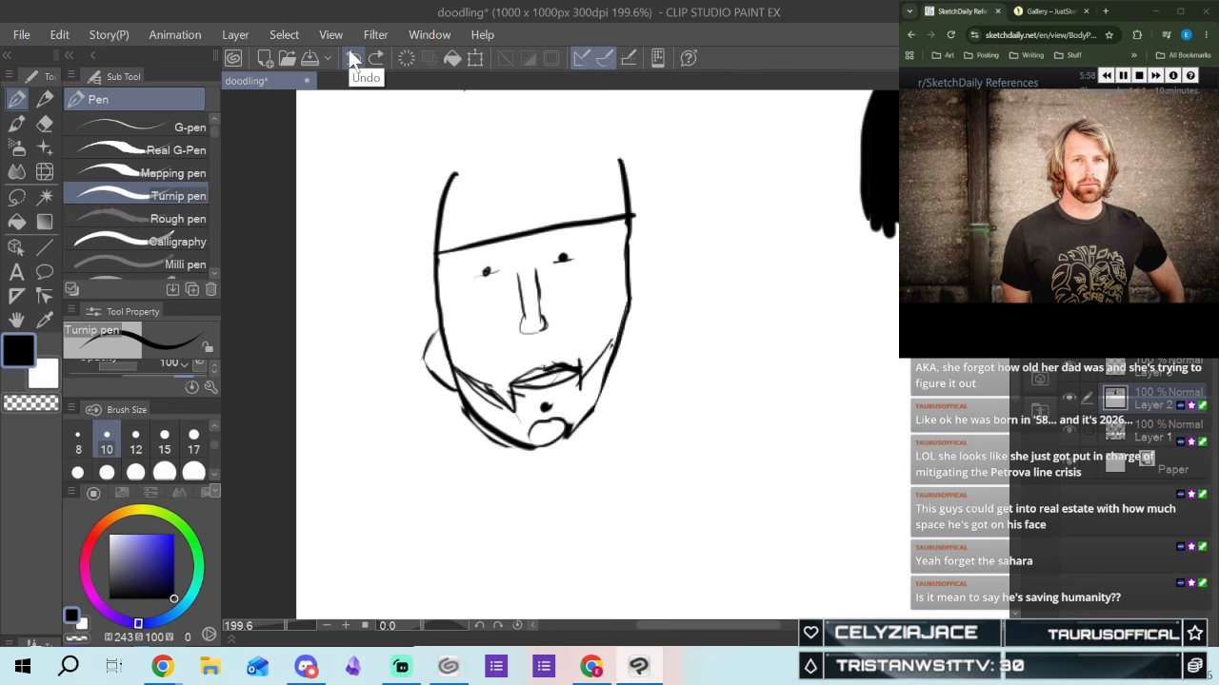
{"action": "mouse_move", "coordinate": [510, 386]}
{"action": "left_mouse_down"}
{"action": "mouse_move", "coordinate": [537, 366]}
{"action": "mouse_move", "coordinate": [582, 375]}
{"action": "left_mouse_up"}
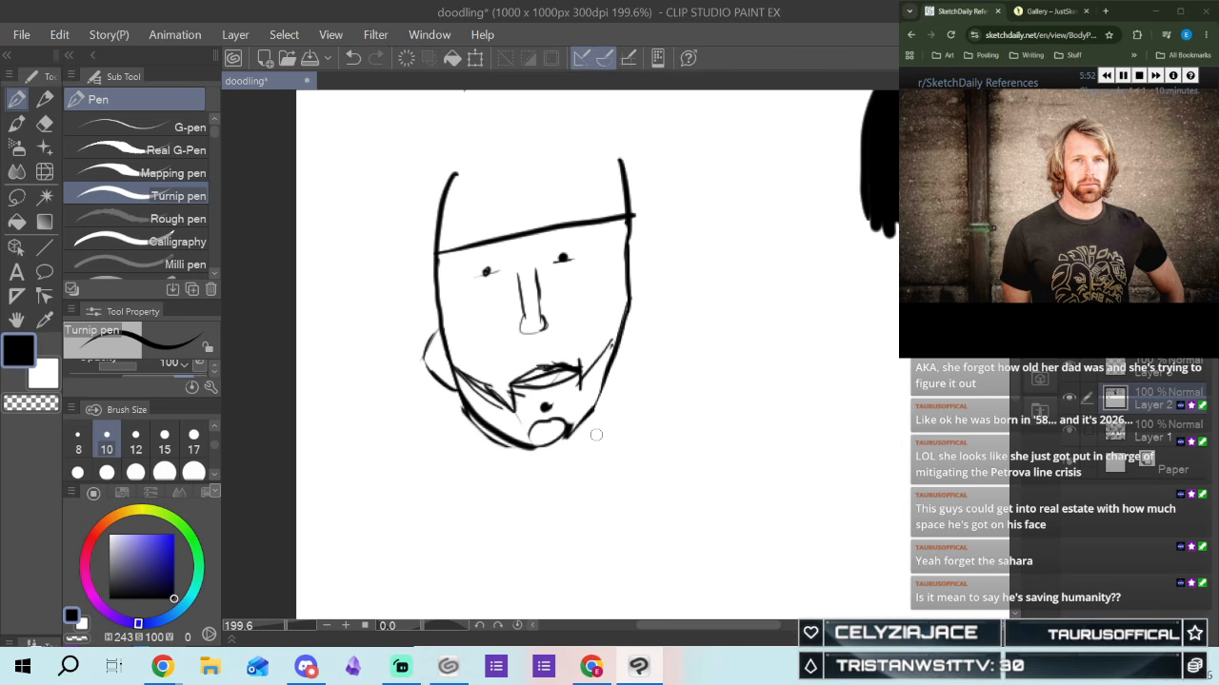
Draw the groove under the nose and outline the moustache arching from it to both mouth corners
{"action": "mouse_move", "coordinate": [537, 337]}
{"action": "left_mouse_down"}
{"action": "mouse_move", "coordinate": [543, 367]}
{"action": "mouse_move", "coordinate": [554, 355]}
{"action": "left_mouse_up"}
{"action": "left_click_drag", "start_coordinate": [557, 335], "coordinate": [564, 371]}
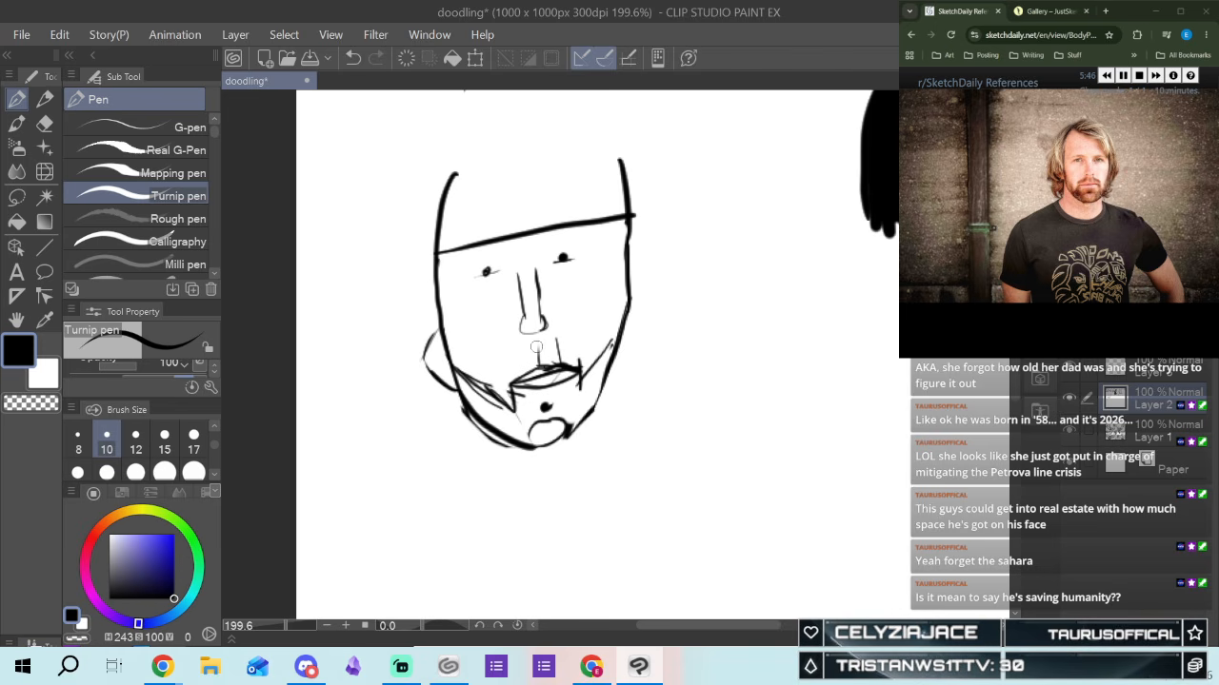
{"action": "mouse_move", "coordinate": [539, 348]}
{"action": "left_mouse_down"}
{"action": "mouse_move", "coordinate": [503, 381]}
{"action": "mouse_move", "coordinate": [582, 345]}
{"action": "mouse_move", "coordinate": [585, 375]}
{"action": "left_mouse_up"}
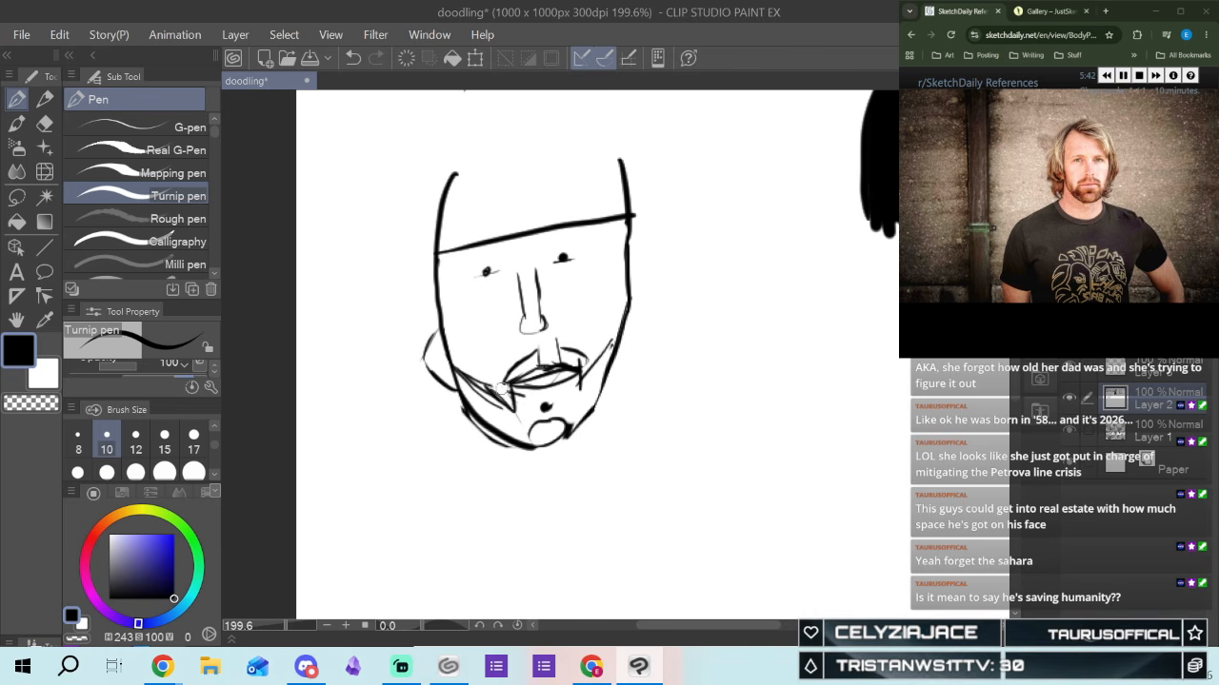
{"action": "left_click_drag", "start_coordinate": [538, 350], "coordinate": [555, 349]}
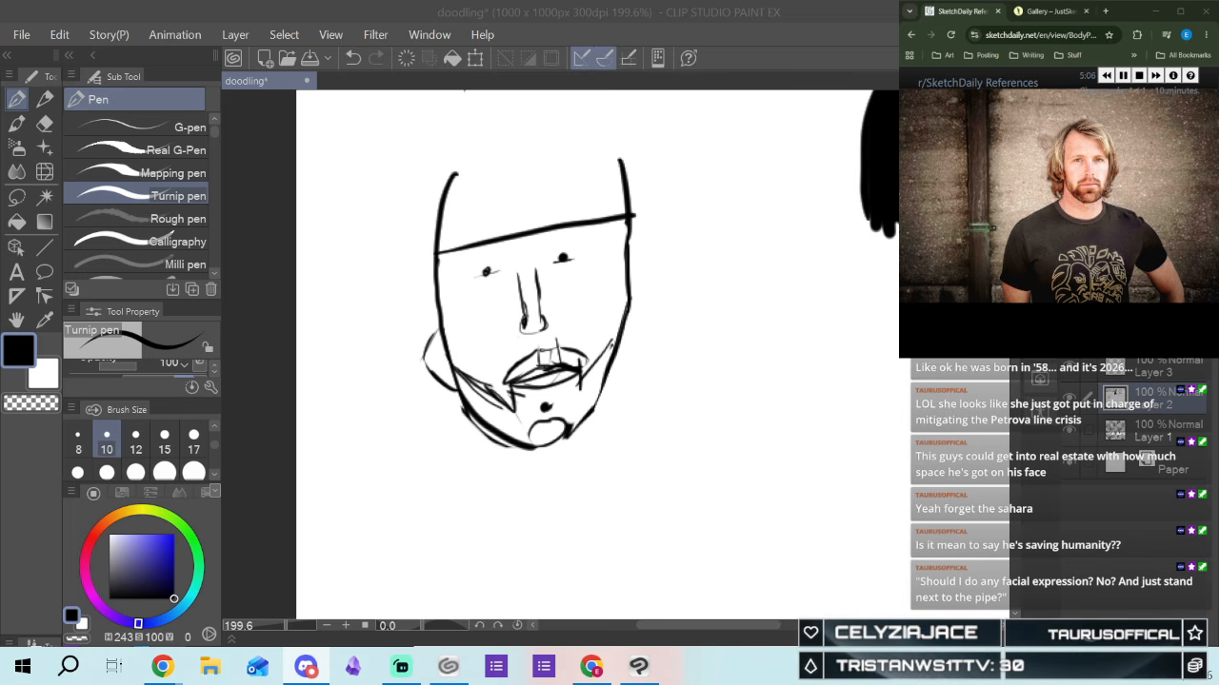
Paint over the triangle's top edge across the forehead in white
{"action": "left_click", "coordinate": [1127, 19]}
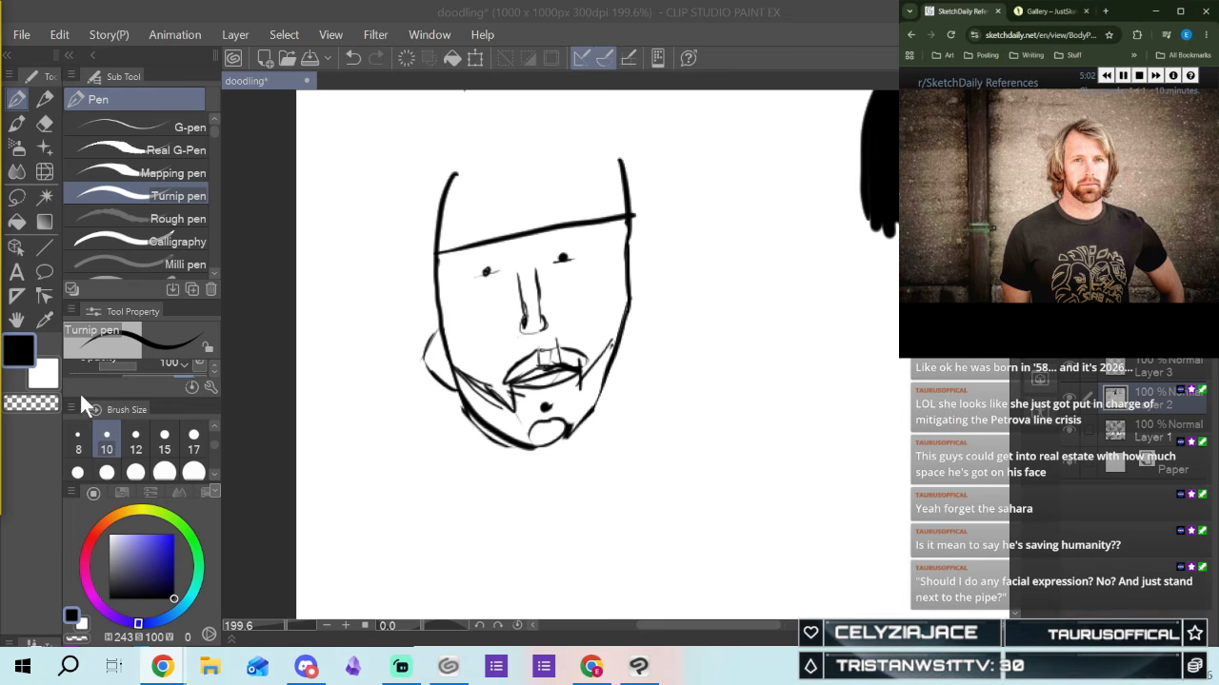
{"action": "left_click", "coordinate": [55, 375]}
{"action": "mouse_move", "coordinate": [442, 255]}
{"action": "left_mouse_down"}
{"action": "mouse_move", "coordinate": [507, 224]}
{"action": "mouse_move", "coordinate": [486, 248]}
{"action": "mouse_move", "coordinate": [490, 233]}
{"action": "mouse_move", "coordinate": [491, 249]}
{"action": "mouse_move", "coordinate": [550, 220]}
{"action": "mouse_move", "coordinate": [563, 231]}
{"action": "mouse_move", "coordinate": [622, 217]}
{"action": "left_mouse_up"}
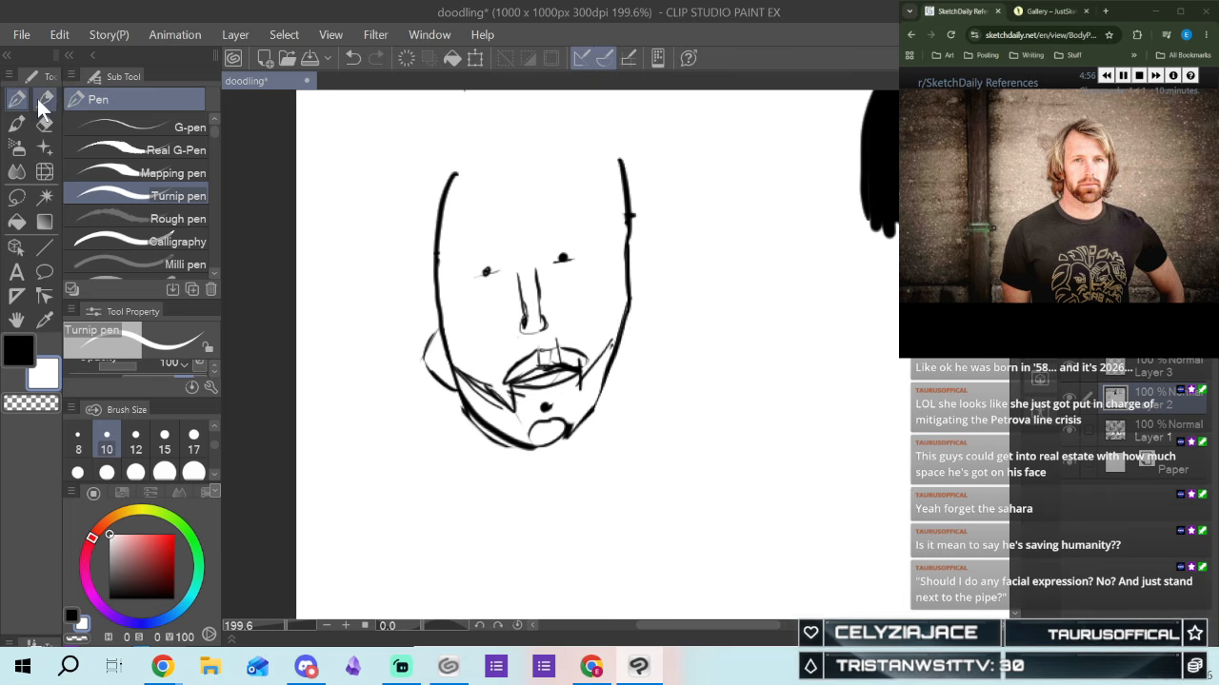
Draw a thin black eyebrow stroke above each eye
{"action": "key", "text": "x"}
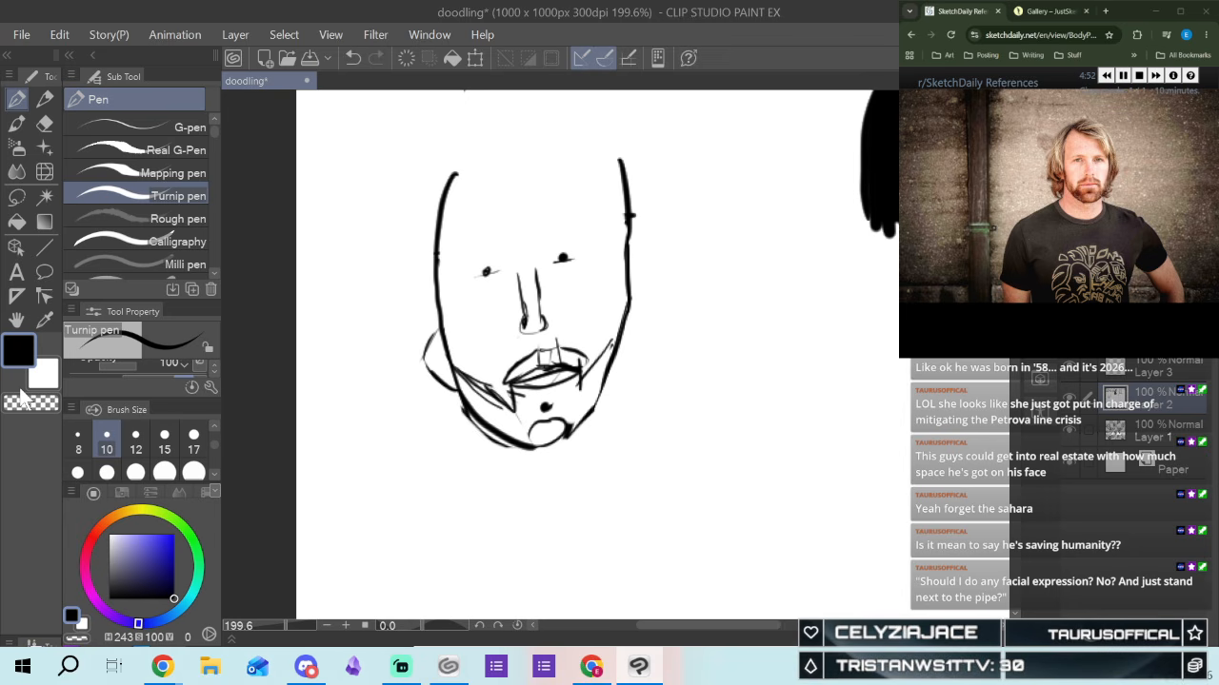
{"action": "left_click_drag", "start_coordinate": [473, 237], "coordinate": [508, 241]}
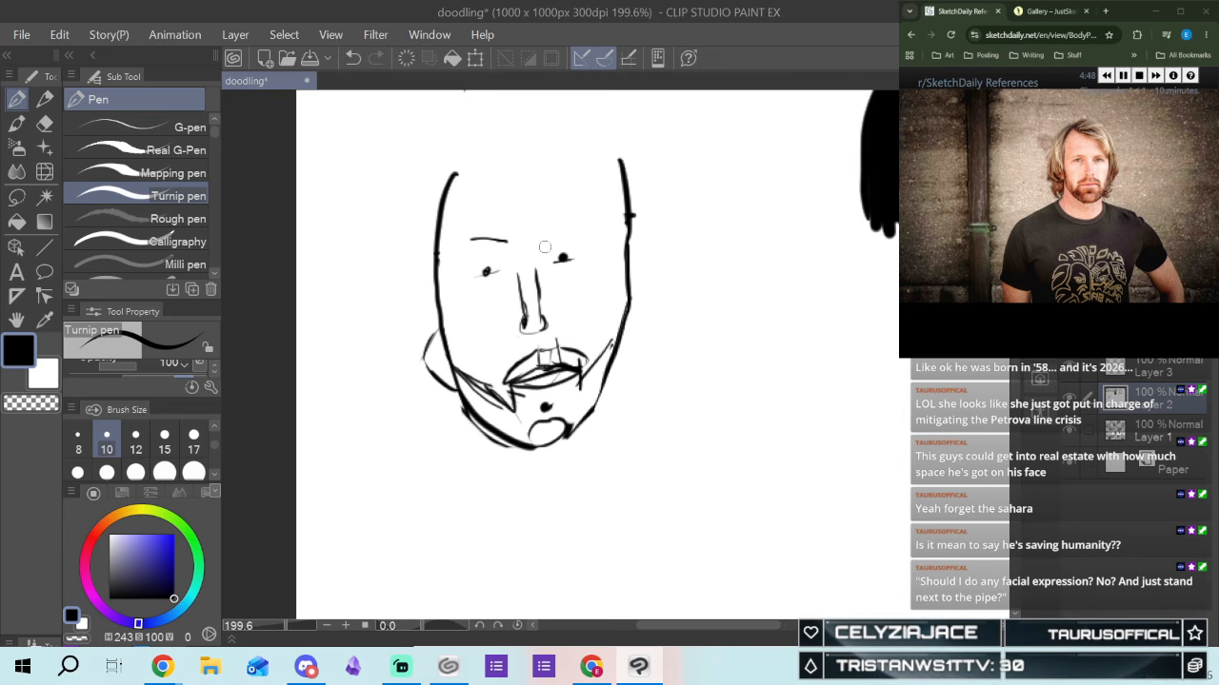
{"action": "left_click_drag", "start_coordinate": [545, 234], "coordinate": [583, 226]}
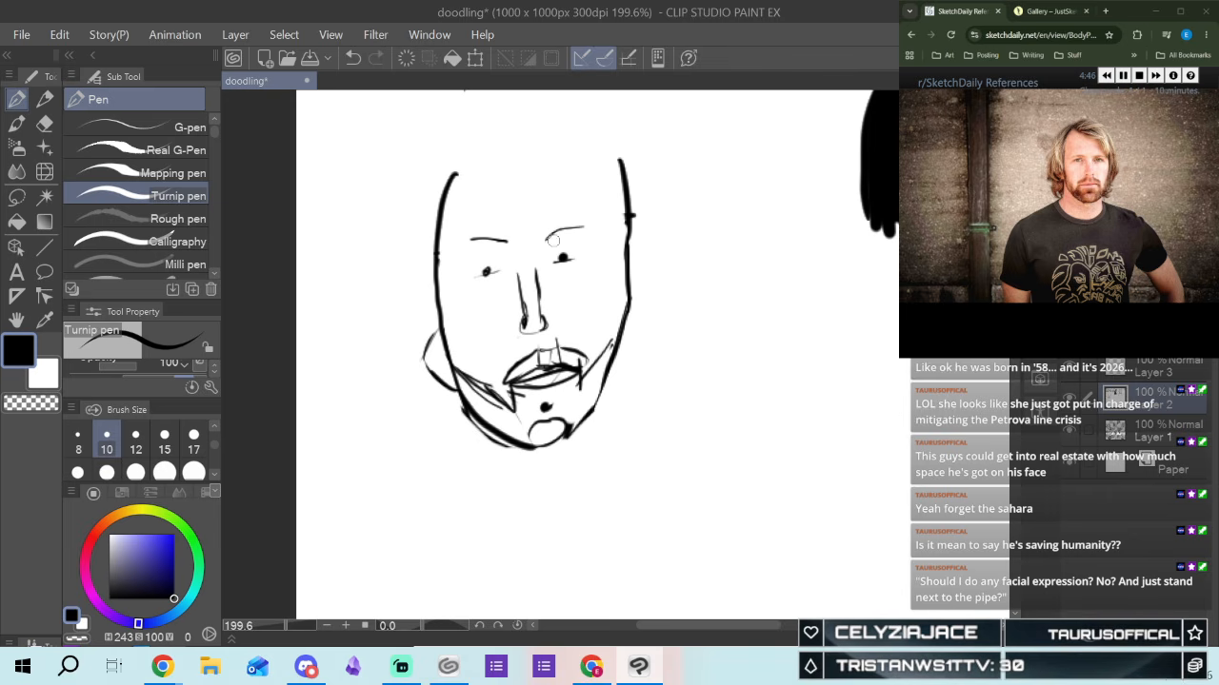
Lasso the nose, shift it slightly right and up toward the right eye, and clear the selection
{"action": "left_click", "coordinate": [17, 197]}
{"action": "mouse_move", "coordinate": [523, 259]}
{"action": "left_mouse_down"}
{"action": "mouse_move", "coordinate": [510, 320]}
{"action": "mouse_move", "coordinate": [543, 340]}
{"action": "mouse_move", "coordinate": [562, 308]}
{"action": "mouse_move", "coordinate": [531, 252]}
{"action": "left_mouse_up"}
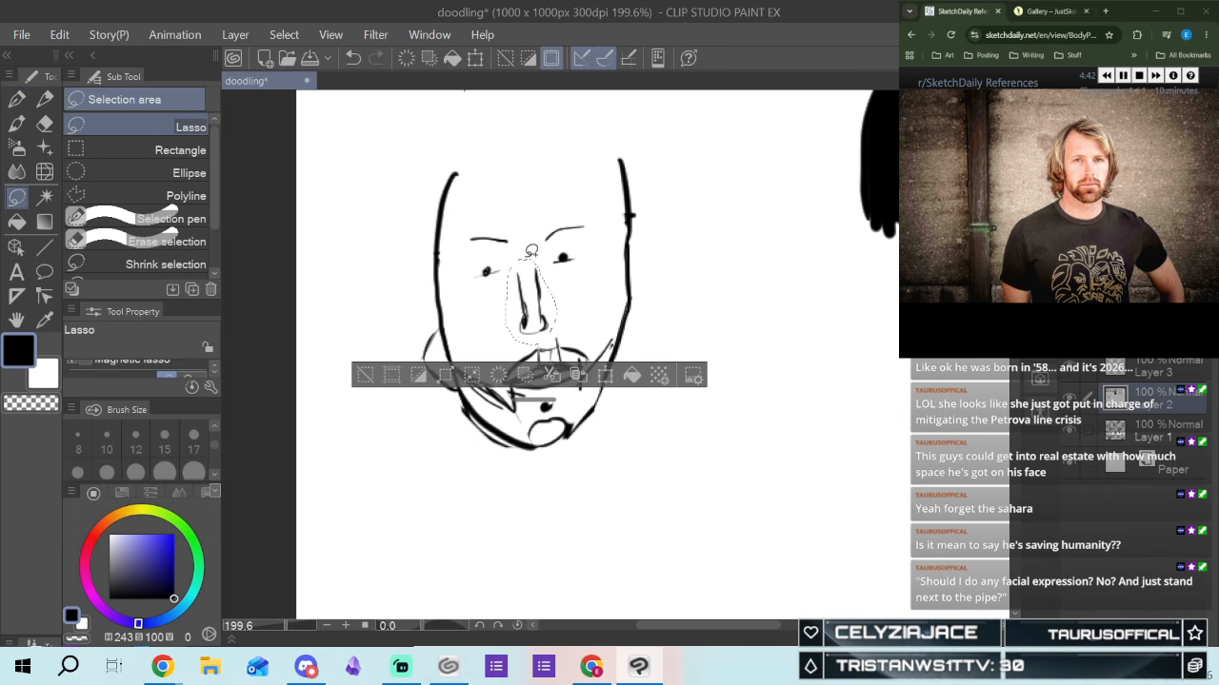
{"action": "left_click", "coordinate": [606, 377]}
{"action": "key", "text": "Return"}
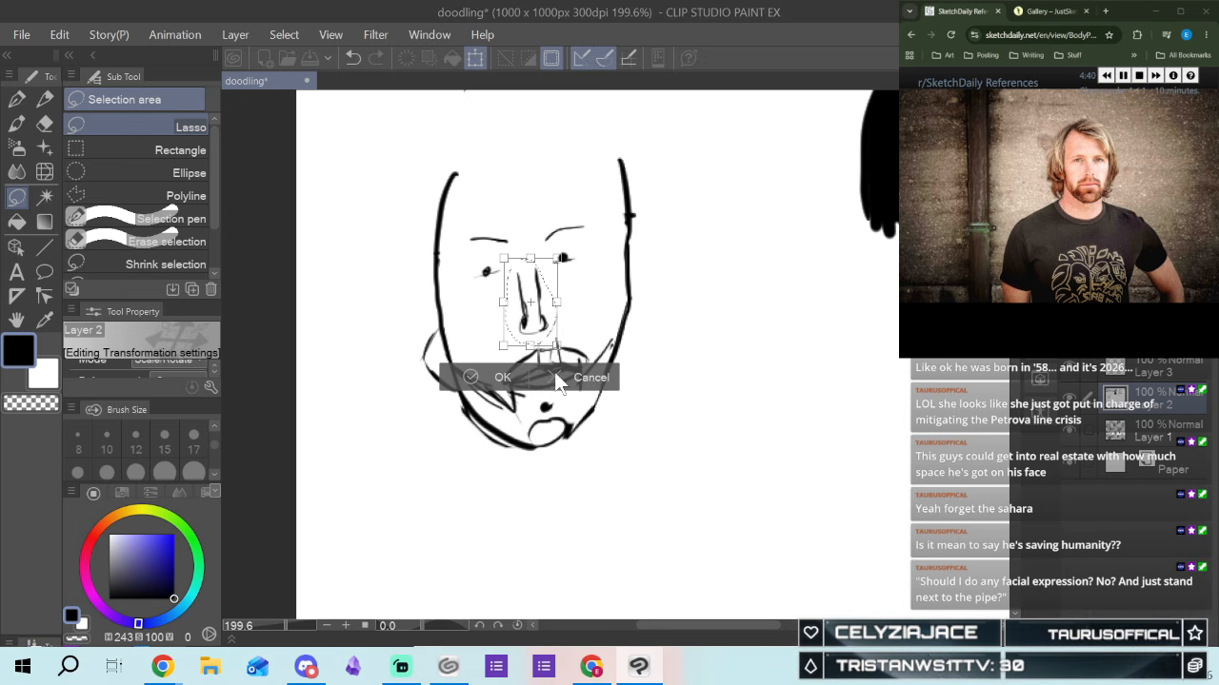
{"action": "left_click", "coordinate": [606, 377]}
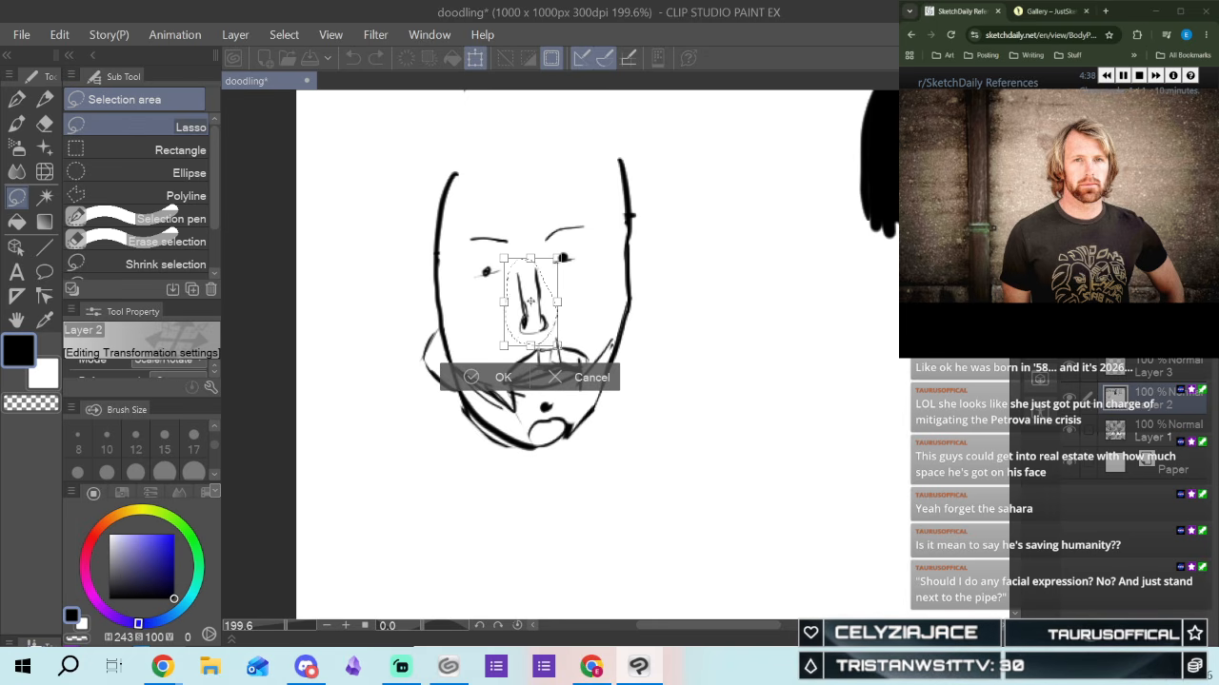
{"action": "left_click_drag", "start_coordinate": [531, 319], "coordinate": [539, 314]}
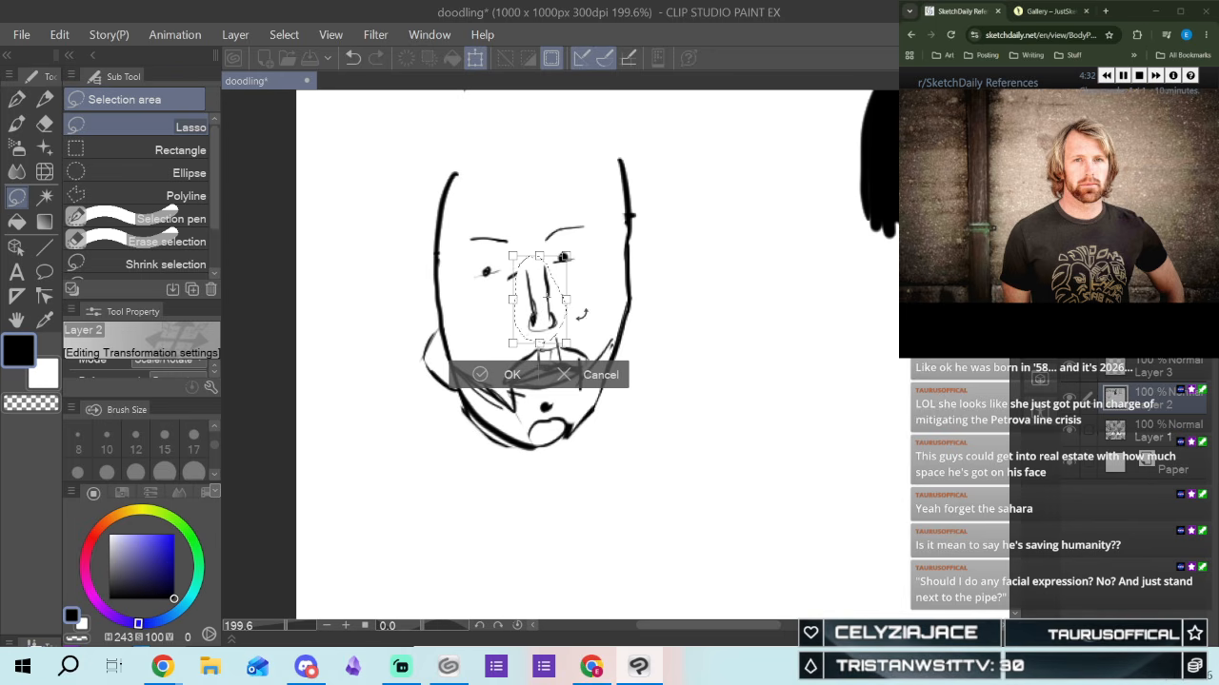
{"action": "left_click", "coordinate": [483, 377]}
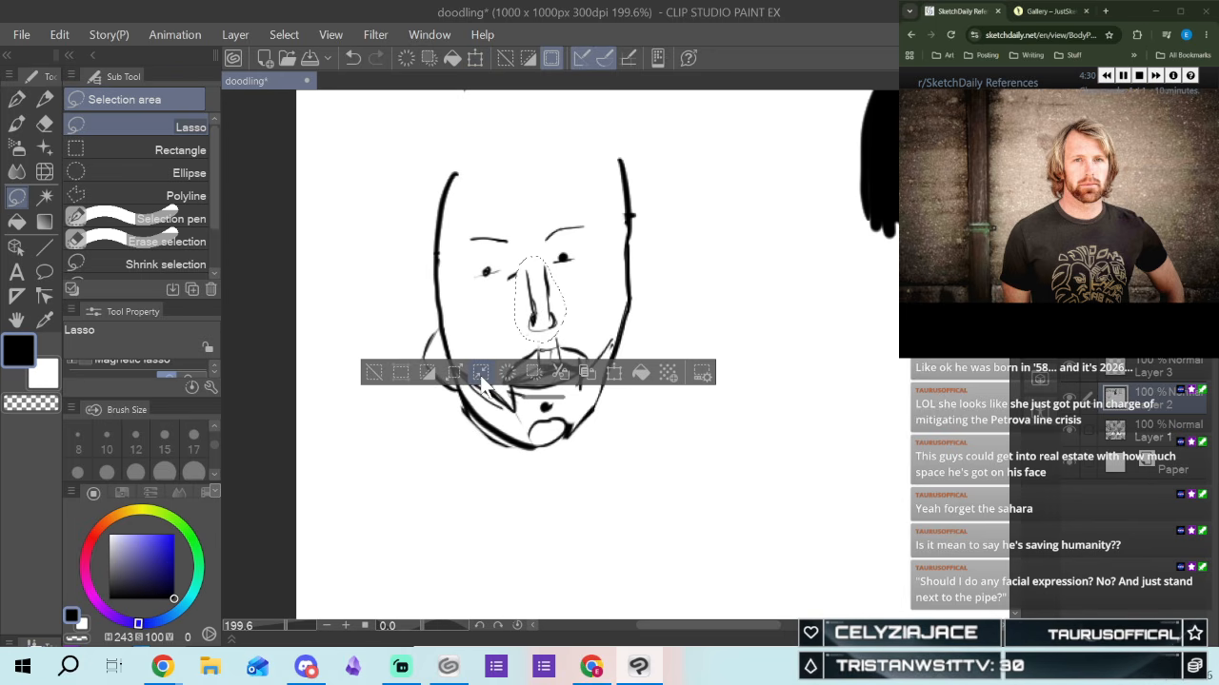
{"action": "left_click", "coordinate": [374, 372]}
Paint out the stray mark beside the nose bridge in white with the Turnip pen
{"action": "left_click", "coordinate": [45, 373]}
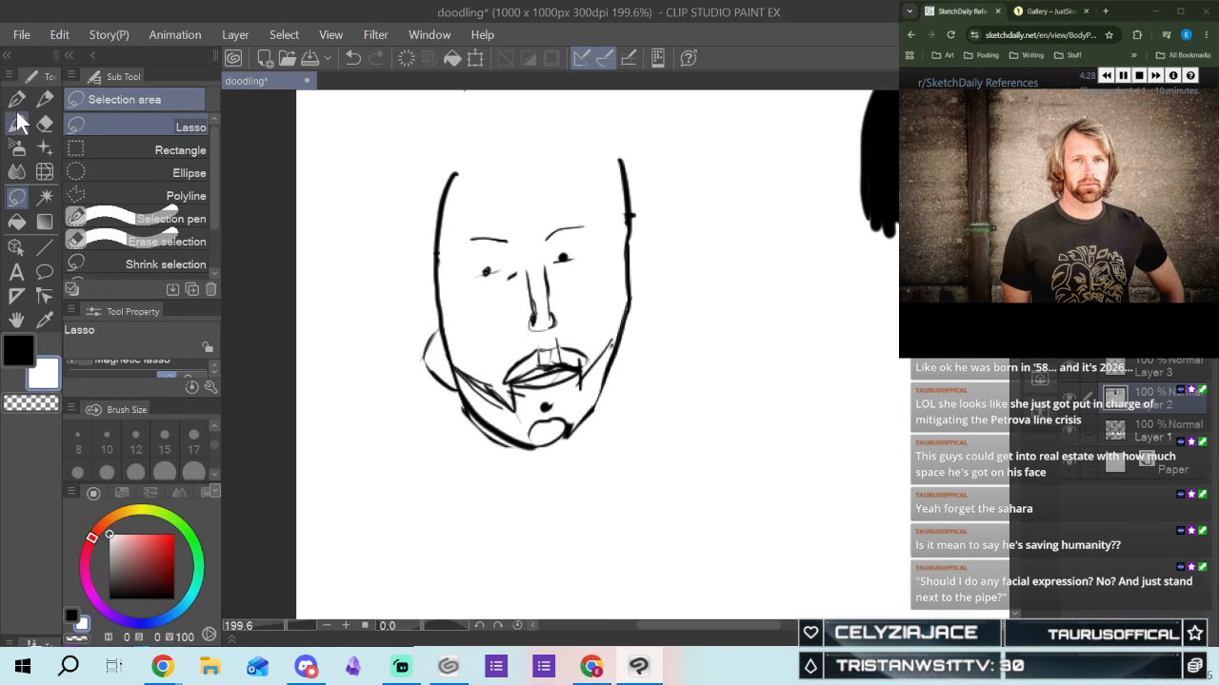
{"action": "left_click", "coordinate": [17, 99]}
{"action": "left_click_drag", "start_coordinate": [506, 282], "coordinate": [517, 270]}
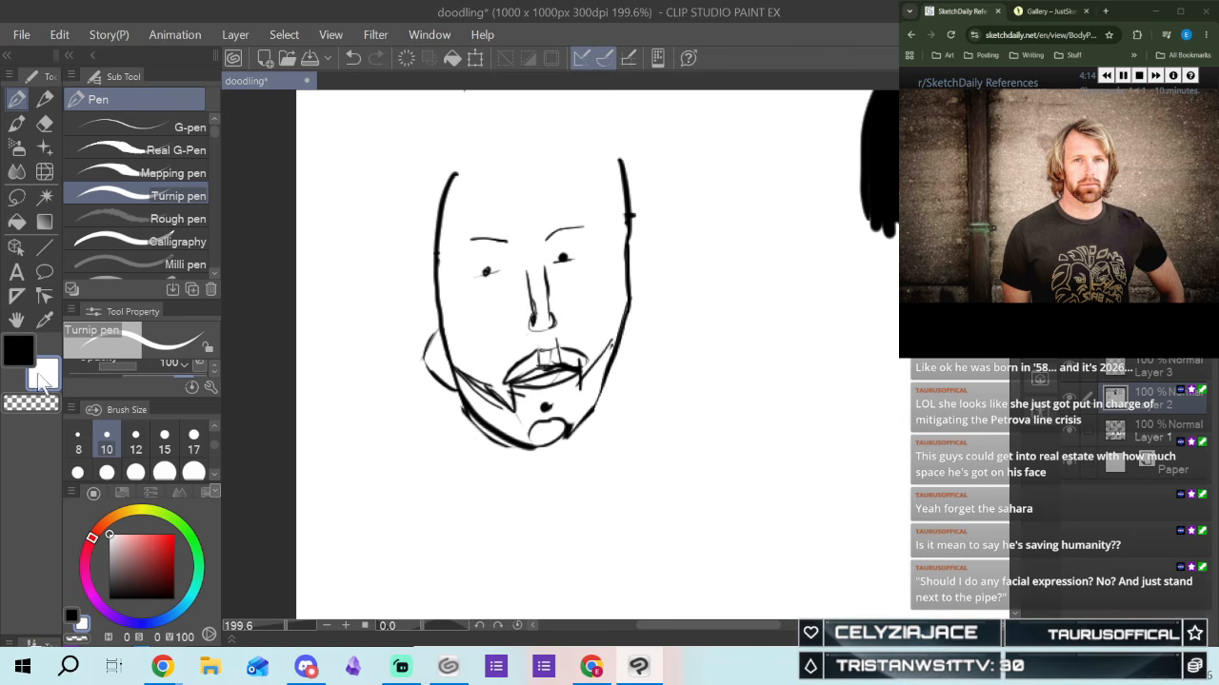
Draw the hairline in black, curving over the left temple, across the forehead and down the right temple
{"action": "left_click", "coordinate": [19, 349]}
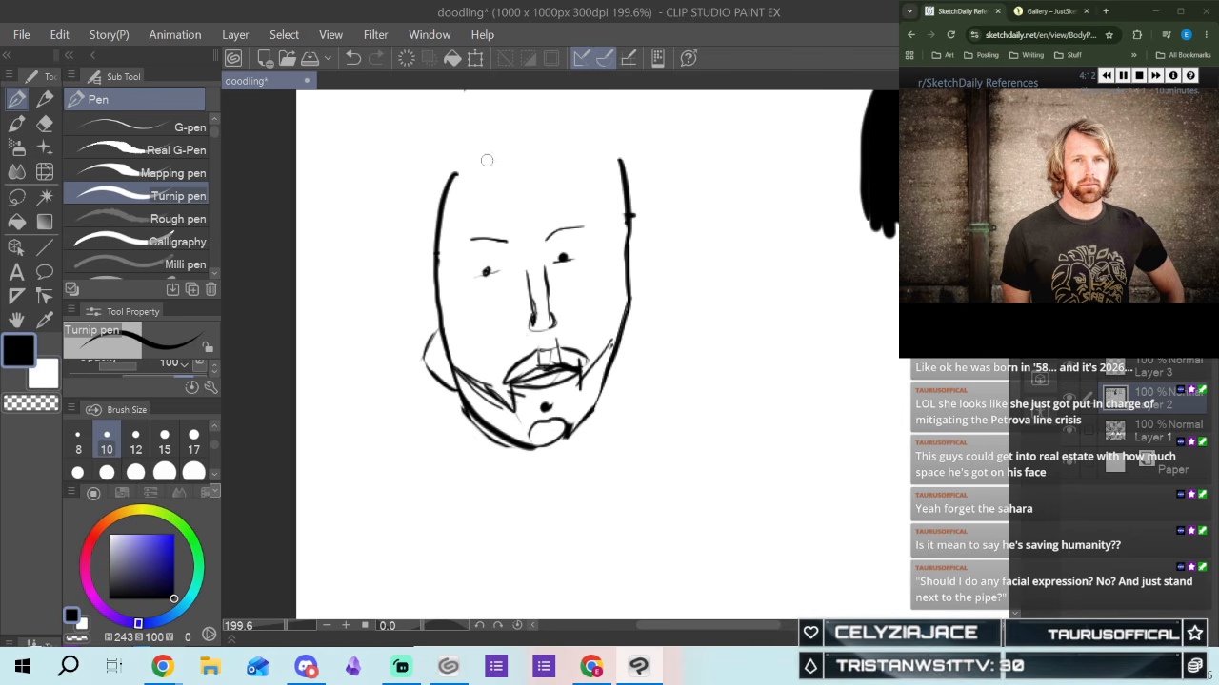
{"action": "left_click_drag", "start_coordinate": [493, 131], "coordinate": [441, 206]}
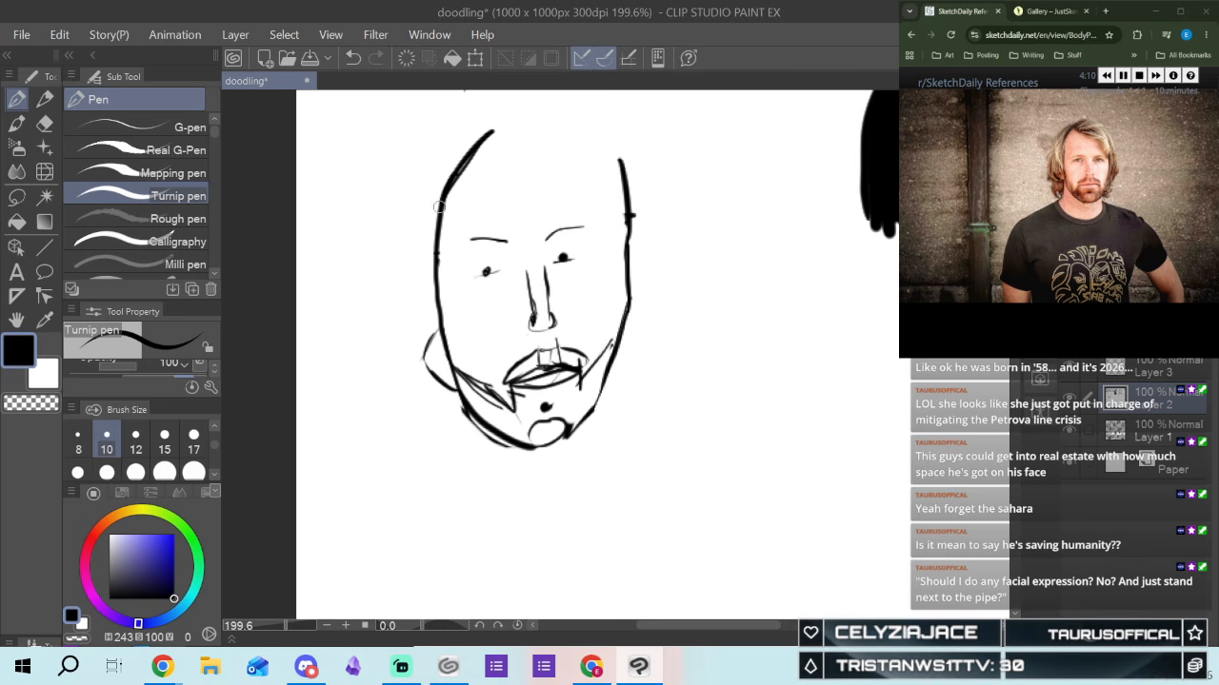
{"action": "mouse_move", "coordinate": [496, 126]}
{"action": "left_mouse_down"}
{"action": "mouse_move", "coordinate": [525, 143]}
{"action": "mouse_move", "coordinate": [587, 149]}
{"action": "mouse_move", "coordinate": [624, 198]}
{"action": "left_mouse_up"}
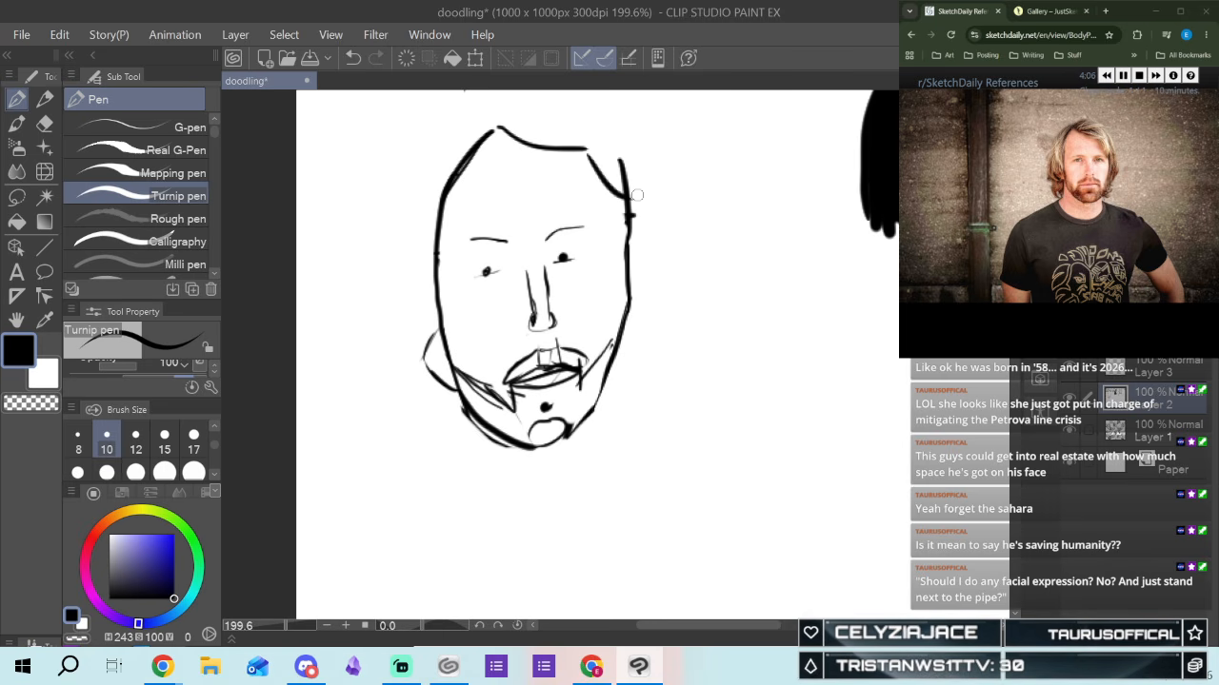
{"action": "left_click_drag", "start_coordinate": [589, 151], "coordinate": [623, 229]}
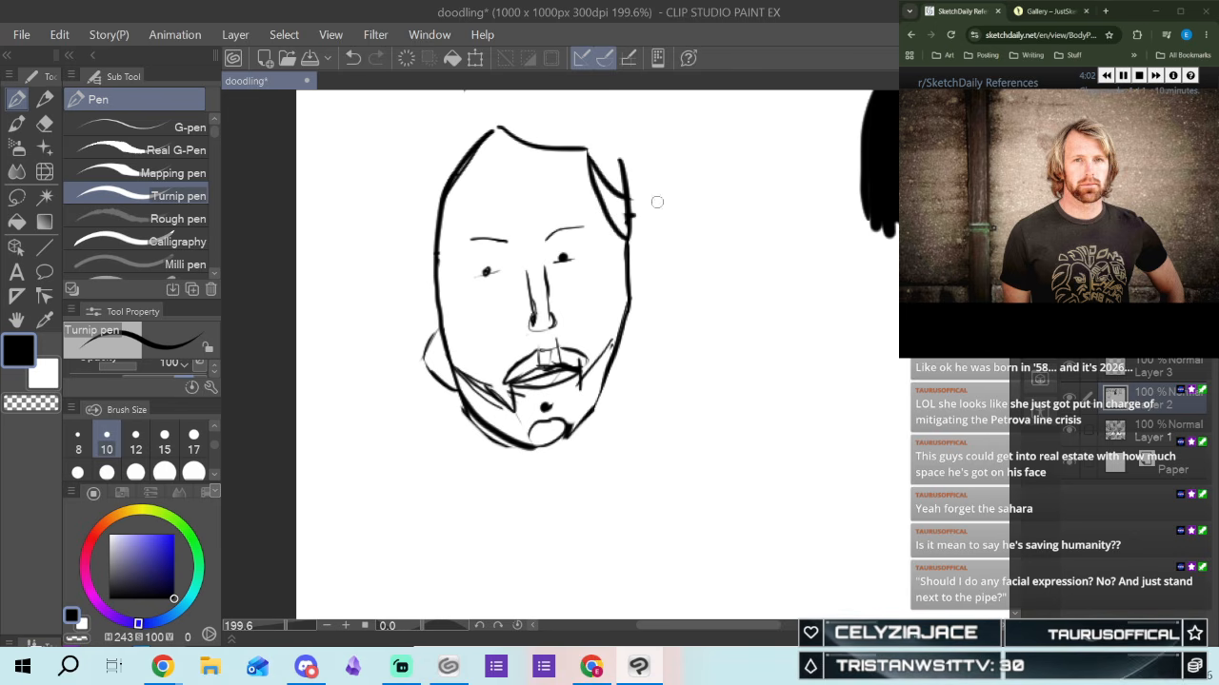
Draw the long hair outside the left side of the face, ending in pointed strands beside the jaw
{"action": "mouse_move", "coordinate": [490, 127]}
{"action": "left_mouse_down"}
{"action": "mouse_move", "coordinate": [409, 215]}
{"action": "mouse_move", "coordinate": [470, 158]}
{"action": "mouse_move", "coordinate": [486, 123]}
{"action": "mouse_move", "coordinate": [412, 268]}
{"action": "left_mouse_up"}
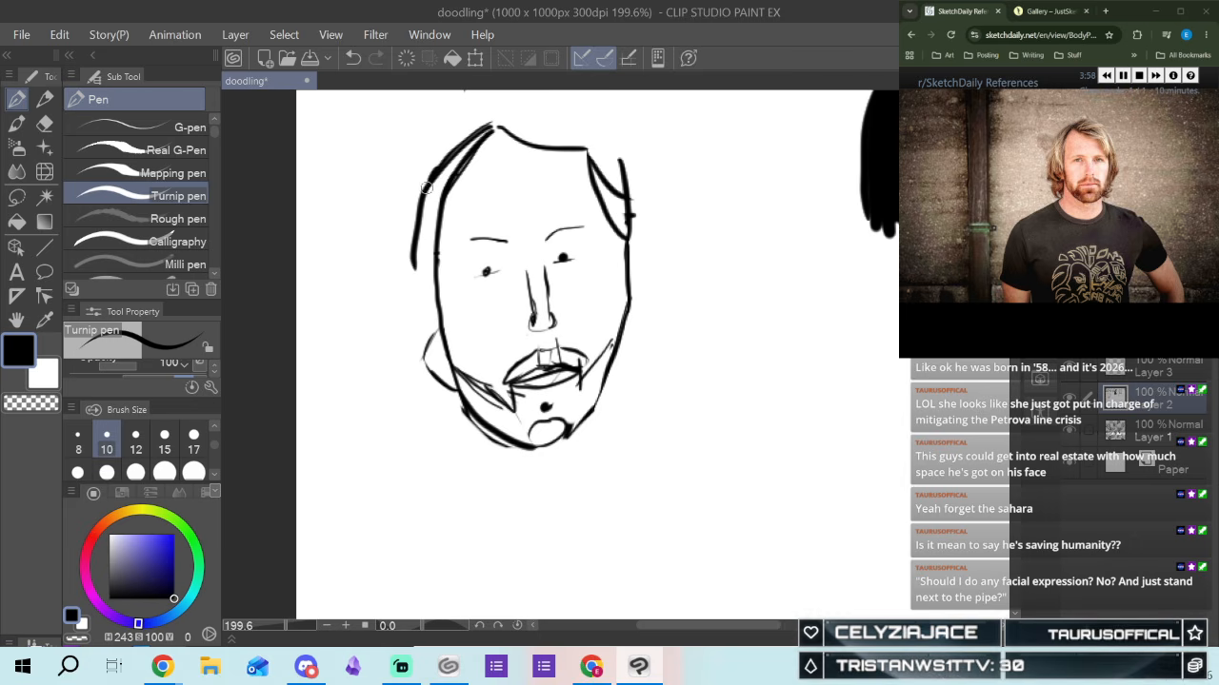
{"action": "mouse_move", "coordinate": [425, 195]}
{"action": "left_mouse_down"}
{"action": "mouse_move", "coordinate": [416, 312]}
{"action": "mouse_move", "coordinate": [416, 233]}
{"action": "mouse_move", "coordinate": [408, 312]}
{"action": "left_mouse_up"}
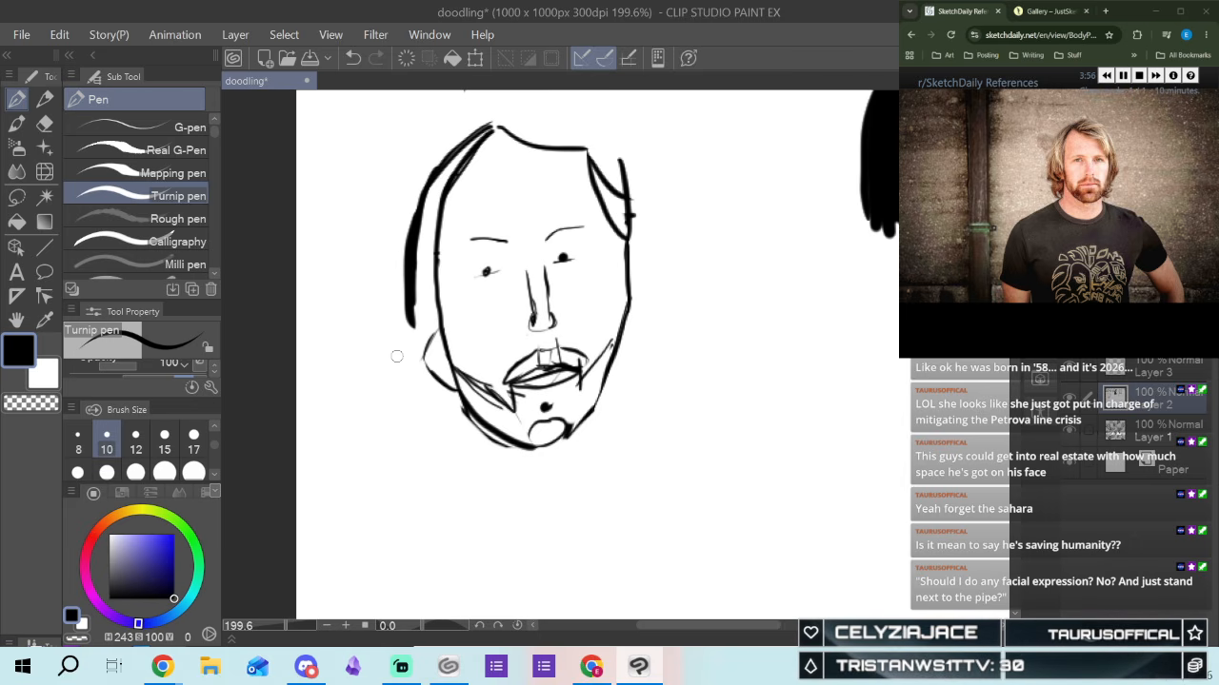
{"action": "left_click_drag", "start_coordinate": [411, 314], "coordinate": [425, 445]}
{"action": "mouse_move", "coordinate": [442, 407]}
{"action": "left_mouse_down"}
{"action": "mouse_move", "coordinate": [436, 451]}
{"action": "mouse_move", "coordinate": [443, 440]}
{"action": "left_mouse_up"}
{"action": "left_click_drag", "start_coordinate": [463, 404], "coordinate": [451, 438]}
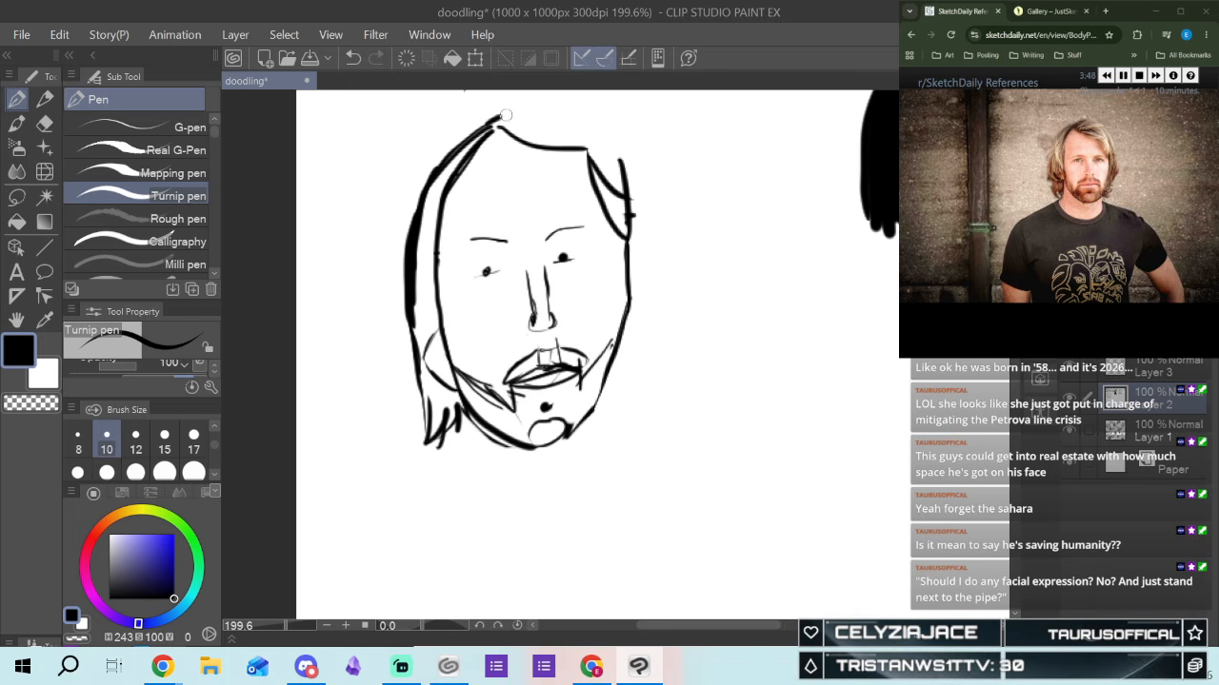
Outline the crown of the hair and add dark strands above the forehead and at the right temple
{"action": "mouse_move", "coordinate": [502, 131]}
{"action": "left_mouse_down"}
{"action": "mouse_move", "coordinate": [565, 110]}
{"action": "mouse_move", "coordinate": [552, 120]}
{"action": "mouse_move", "coordinate": [602, 124]}
{"action": "left_mouse_up"}
{"action": "left_click_drag", "start_coordinate": [541, 146], "coordinate": [596, 122]}
{"action": "mouse_move", "coordinate": [493, 120]}
{"action": "left_mouse_down"}
{"action": "mouse_move", "coordinate": [550, 107]}
{"action": "mouse_move", "coordinate": [605, 124]}
{"action": "mouse_move", "coordinate": [550, 107]}
{"action": "mouse_move", "coordinate": [605, 111]}
{"action": "mouse_move", "coordinate": [632, 223]}
{"action": "left_mouse_up"}
{"action": "left_click_drag", "start_coordinate": [590, 153], "coordinate": [625, 240]}
{"action": "left_click_drag", "start_coordinate": [592, 164], "coordinate": [617, 225]}
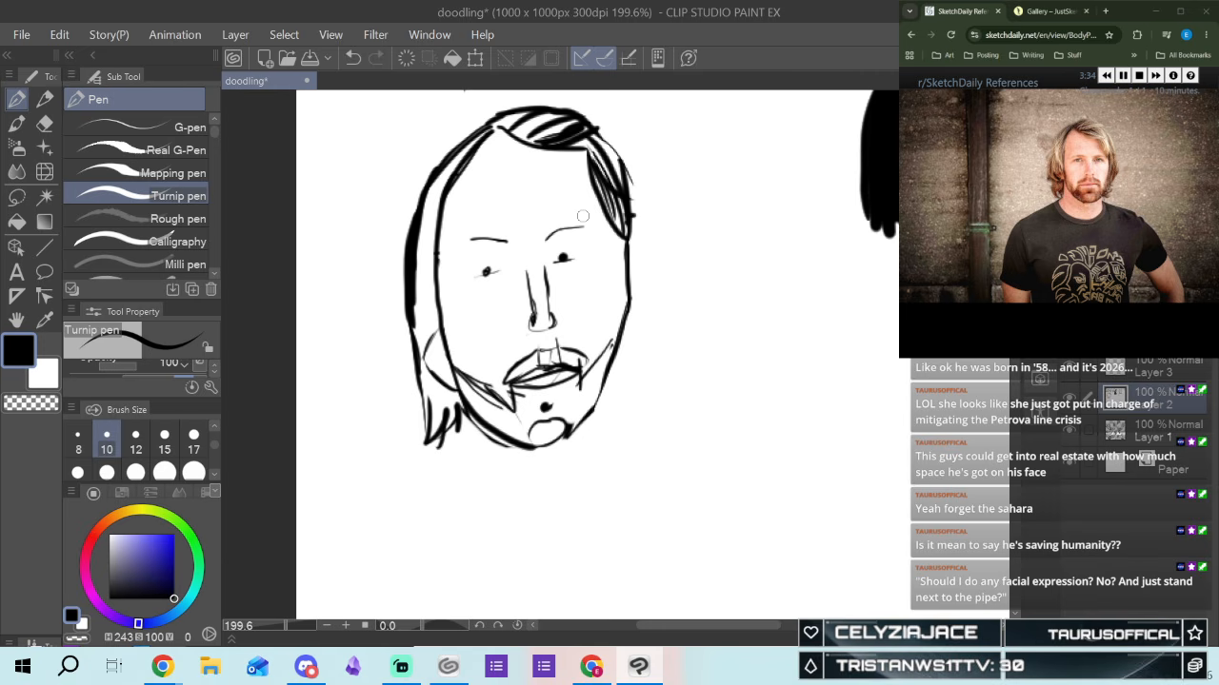
Draw the long hair down the right side of the face, flicking the ends beside the jaw
{"action": "left_click_drag", "start_coordinate": [640, 194], "coordinate": [651, 208]}
{"action": "left_click_drag", "start_coordinate": [628, 168], "coordinate": [642, 204]}
{"action": "mouse_move", "coordinate": [632, 188]}
{"action": "left_mouse_down"}
{"action": "mouse_move", "coordinate": [657, 324]}
{"action": "mouse_move", "coordinate": [614, 398]}
{"action": "mouse_move", "coordinate": [635, 414]}
{"action": "mouse_move", "coordinate": [597, 419]}
{"action": "mouse_move", "coordinate": [619, 411]}
{"action": "left_mouse_up"}
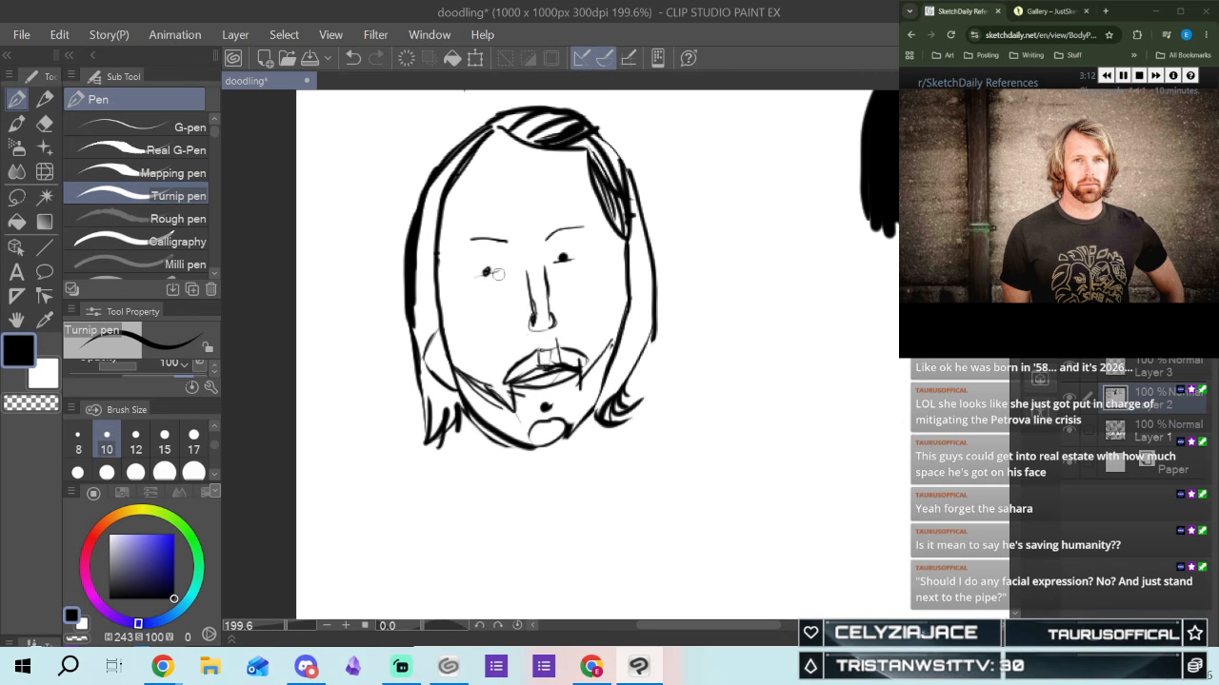
Draw thin eyelid lines around both pupils and darken the right nostril
{"action": "left_click_drag", "start_coordinate": [488, 265], "coordinate": [501, 270]}
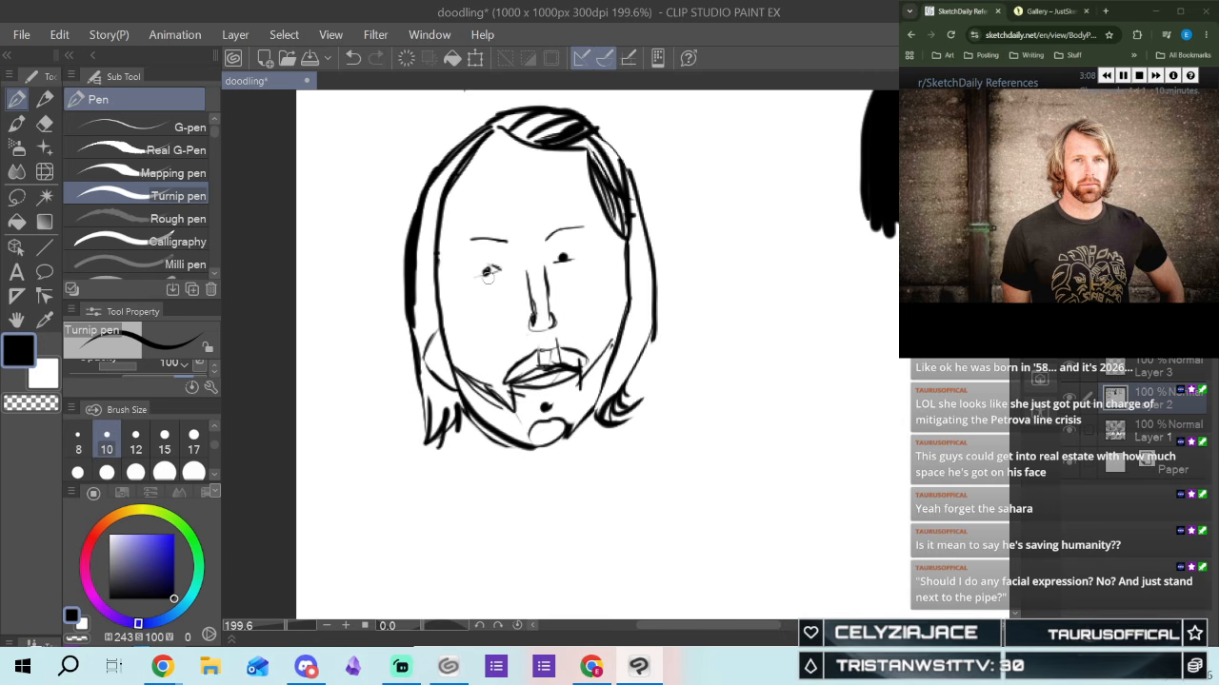
{"action": "left_click_drag", "start_coordinate": [488, 267], "coordinate": [470, 278]}
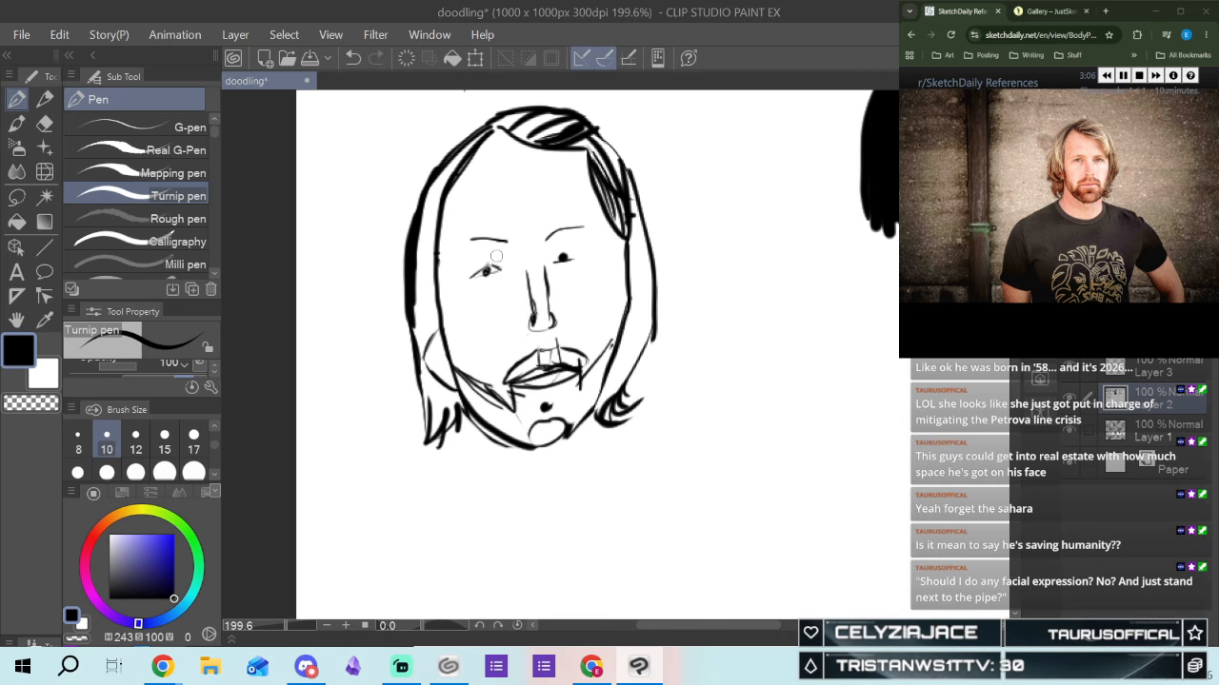
{"action": "left_click_drag", "start_coordinate": [552, 259], "coordinate": [581, 255]}
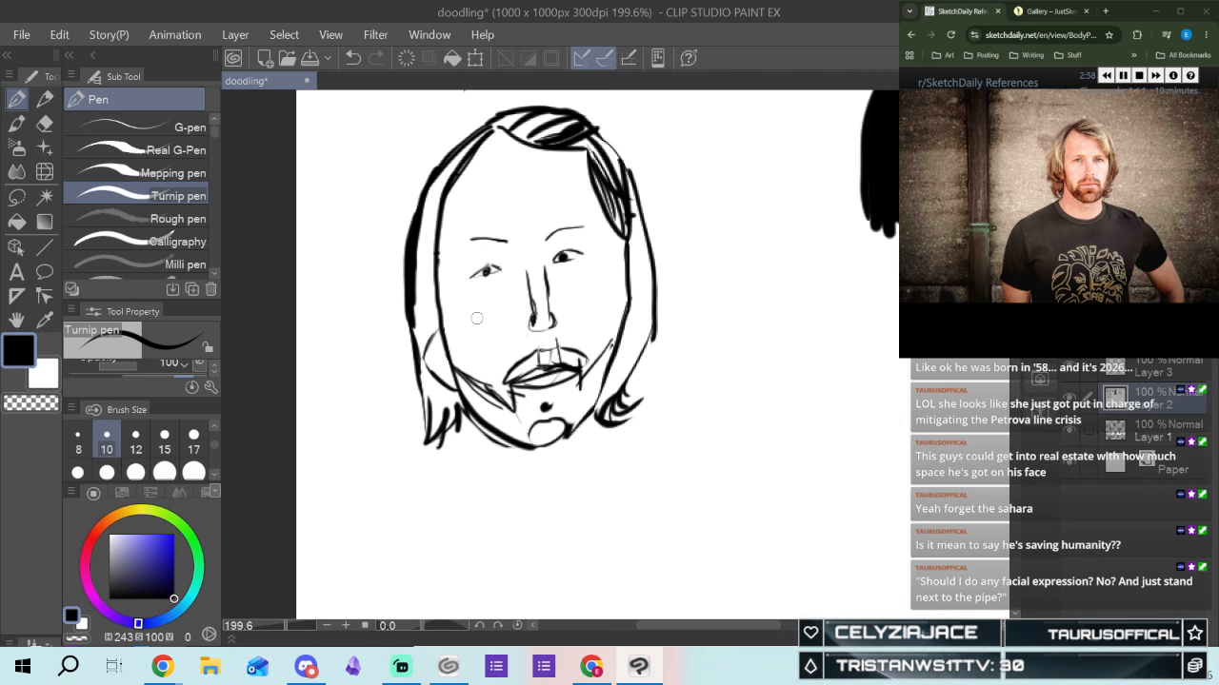
{"action": "left_click_drag", "start_coordinate": [548, 322], "coordinate": [554, 326]}
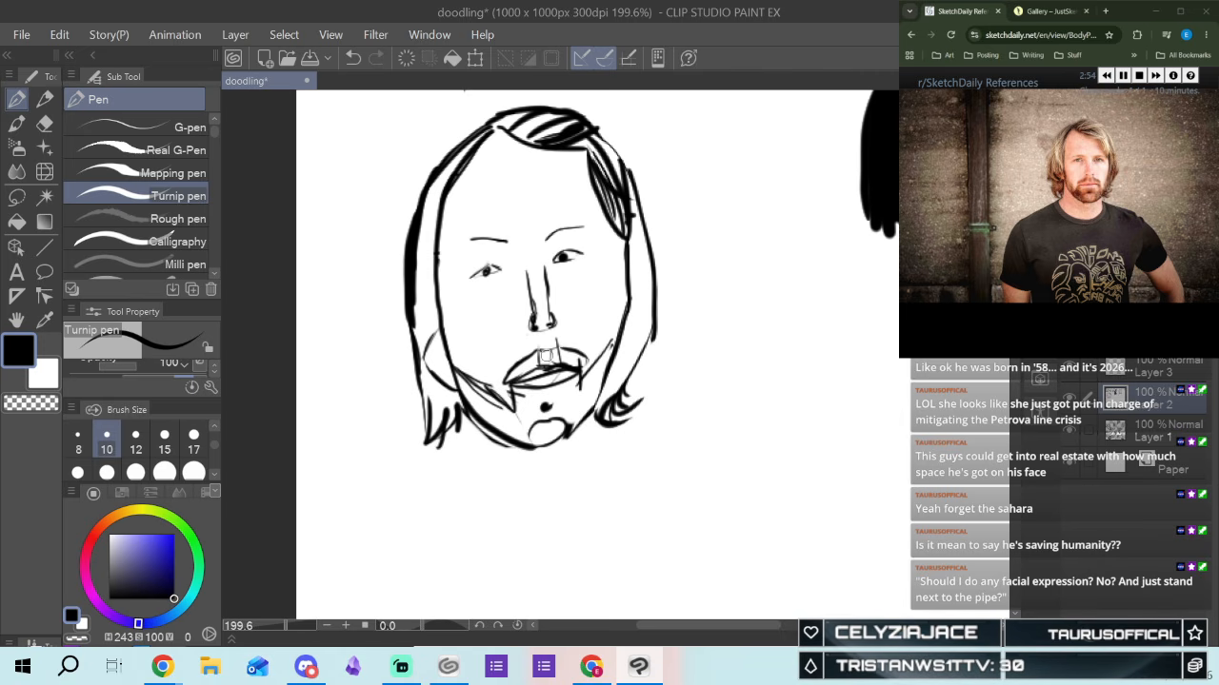
Shade the beard along the jaw and chin in translucent grey with the Milli pen, undoing the first two attempts
{"action": "left_click", "coordinate": [145, 257]}
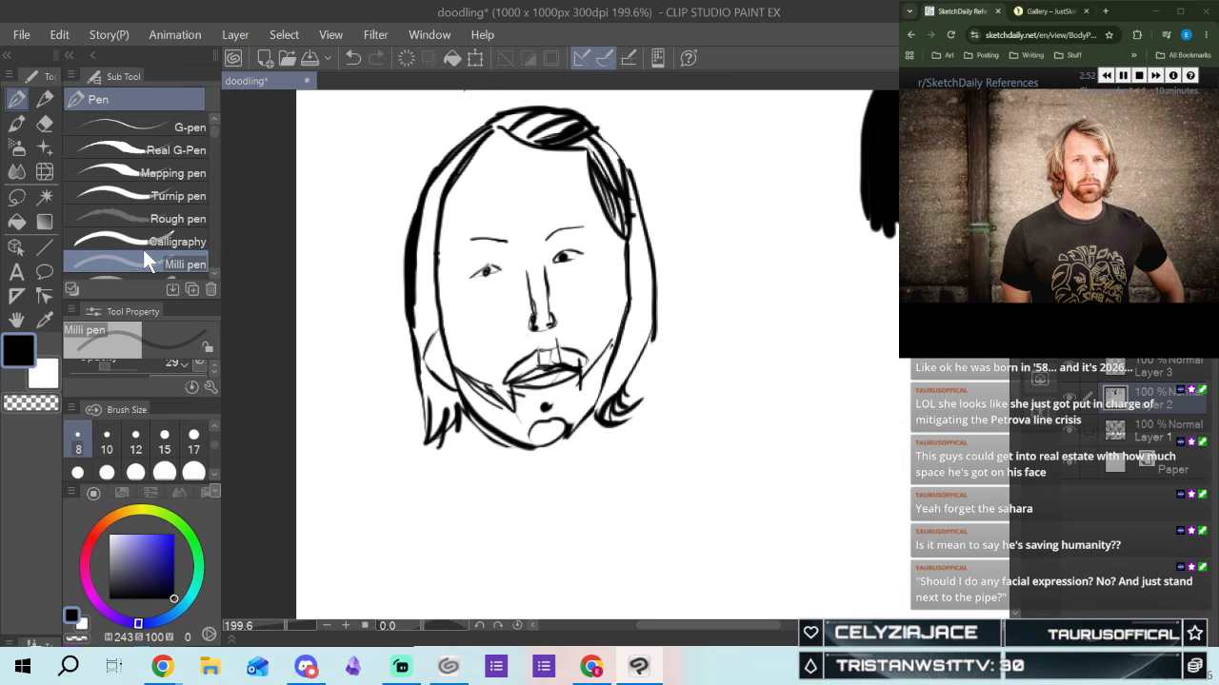
{"action": "mouse_move", "coordinate": [455, 371]}
{"action": "left_mouse_down"}
{"action": "mouse_move", "coordinate": [531, 443]}
{"action": "mouse_move", "coordinate": [543, 409]}
{"action": "mouse_move", "coordinate": [523, 392]}
{"action": "mouse_move", "coordinate": [532, 405]}
{"action": "mouse_move", "coordinate": [561, 398]}
{"action": "left_mouse_up"}
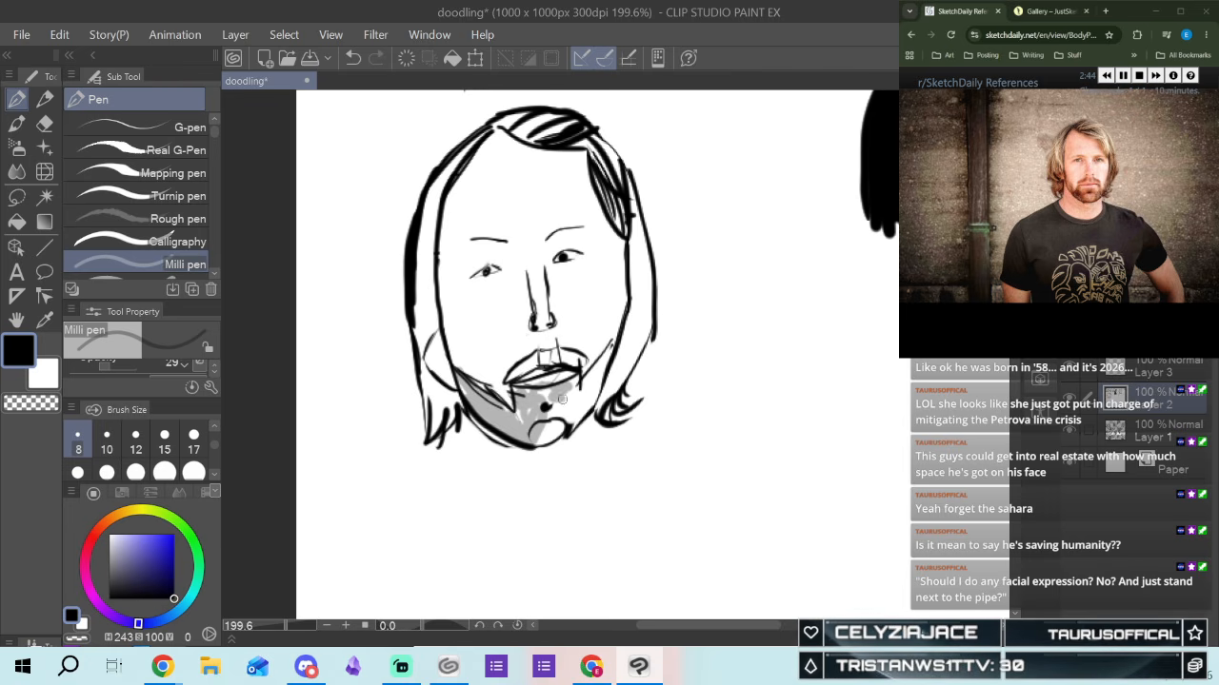
{"action": "left_click", "coordinate": [353, 57]}
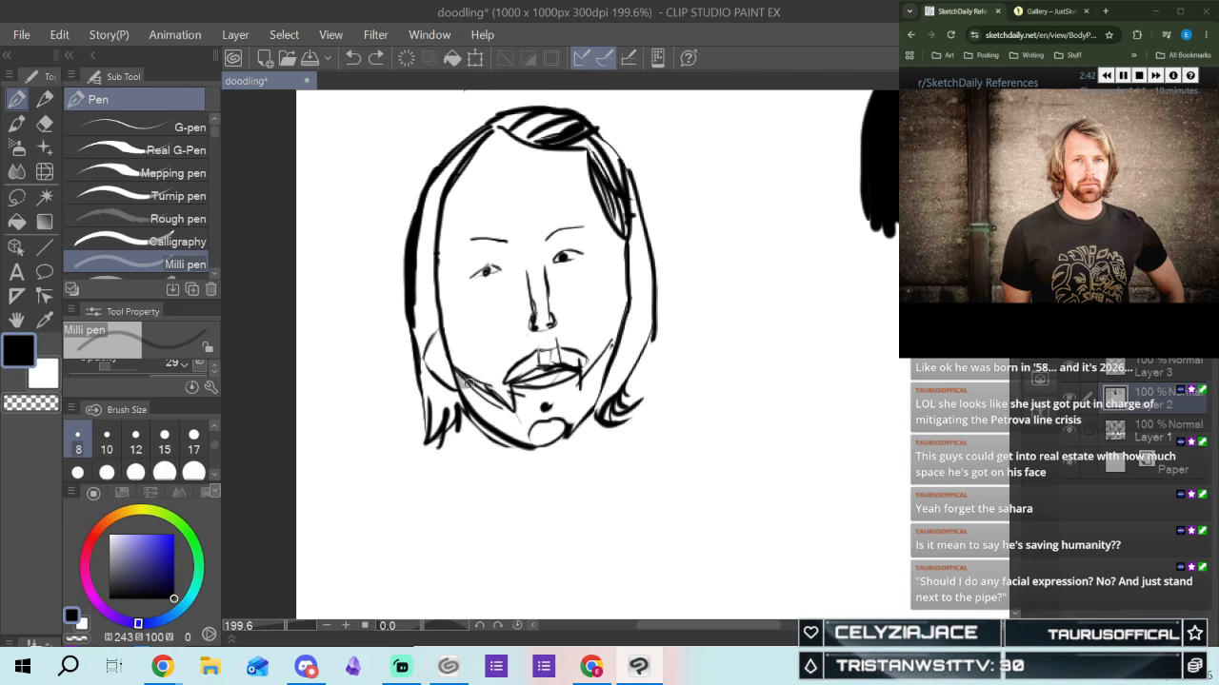
{"action": "left_click_drag", "start_coordinate": [465, 389], "coordinate": [483, 399]}
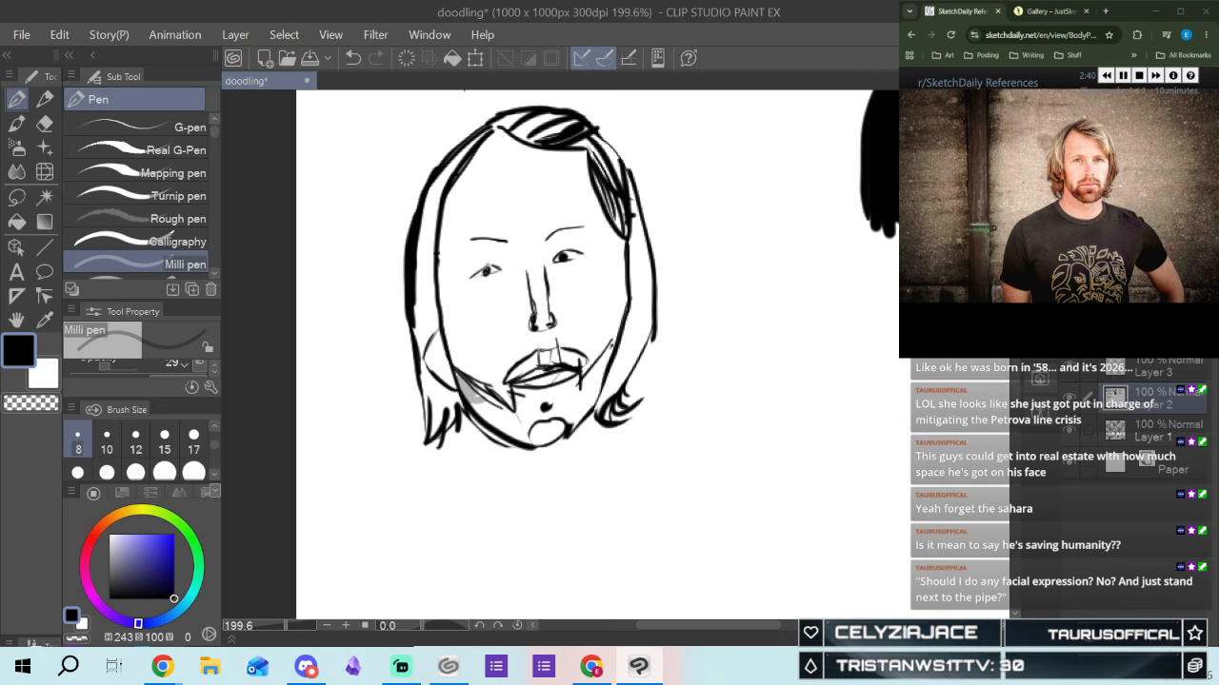
{"action": "left_click", "coordinate": [353, 57]}
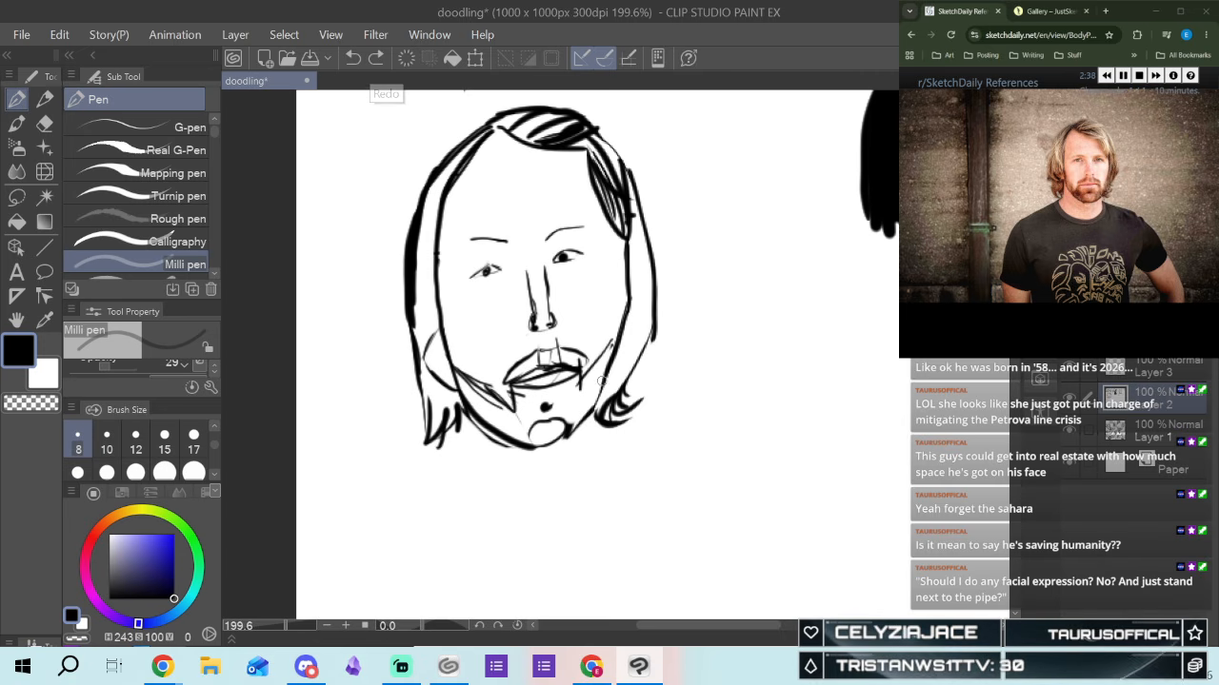
{"action": "left_click_drag", "start_coordinate": [612, 340], "coordinate": [570, 429]}
{"action": "mouse_move", "coordinate": [602, 360]}
{"action": "left_mouse_down"}
{"action": "mouse_move", "coordinate": [567, 427]}
{"action": "mouse_move", "coordinate": [578, 397]}
{"action": "mouse_move", "coordinate": [531, 435]}
{"action": "mouse_move", "coordinate": [521, 420]}
{"action": "mouse_move", "coordinate": [489, 416]}
{"action": "mouse_move", "coordinate": [465, 380]}
{"action": "mouse_move", "coordinate": [507, 422]}
{"action": "mouse_move", "coordinate": [457, 378]}
{"action": "mouse_move", "coordinate": [516, 434]}
{"action": "mouse_move", "coordinate": [568, 428]}
{"action": "mouse_move", "coordinate": [537, 440]}
{"action": "left_mouse_up"}
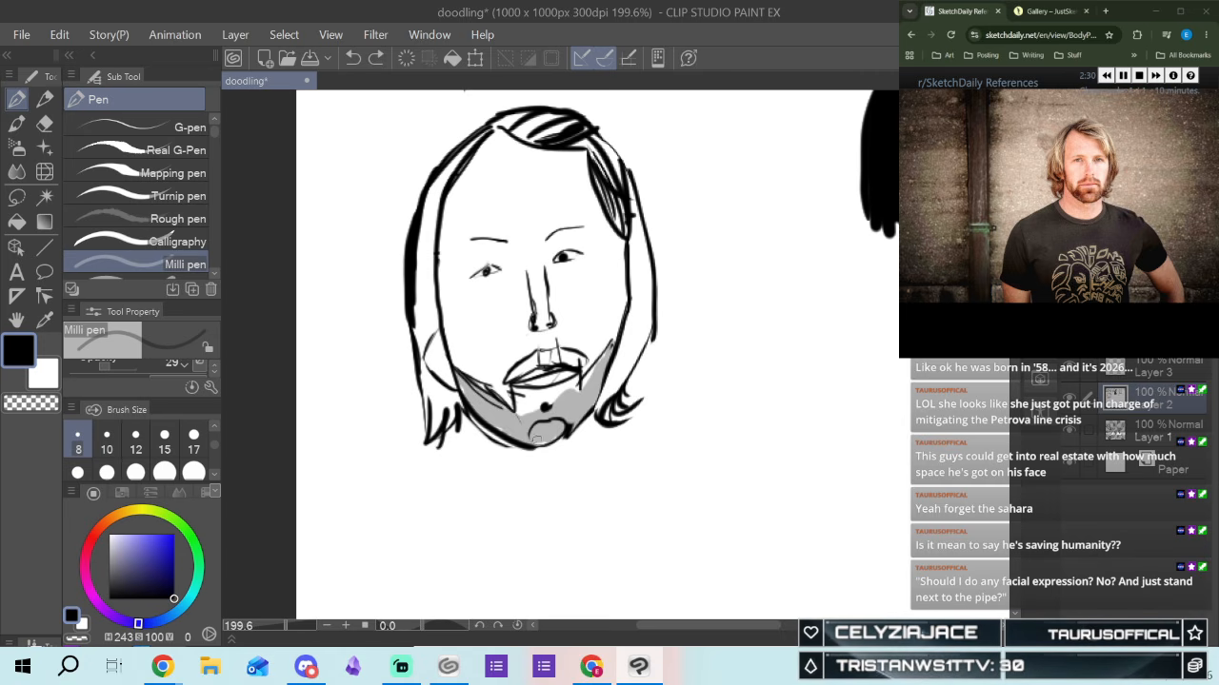
Shade the moustache and layer darker grey around the chin, along both jaw edges and up the left sideburn
{"action": "mouse_move", "coordinate": [560, 391]}
{"action": "left_mouse_down"}
{"action": "mouse_move", "coordinate": [529, 419]}
{"action": "mouse_move", "coordinate": [519, 400]}
{"action": "mouse_move", "coordinate": [524, 428]}
{"action": "left_mouse_up"}
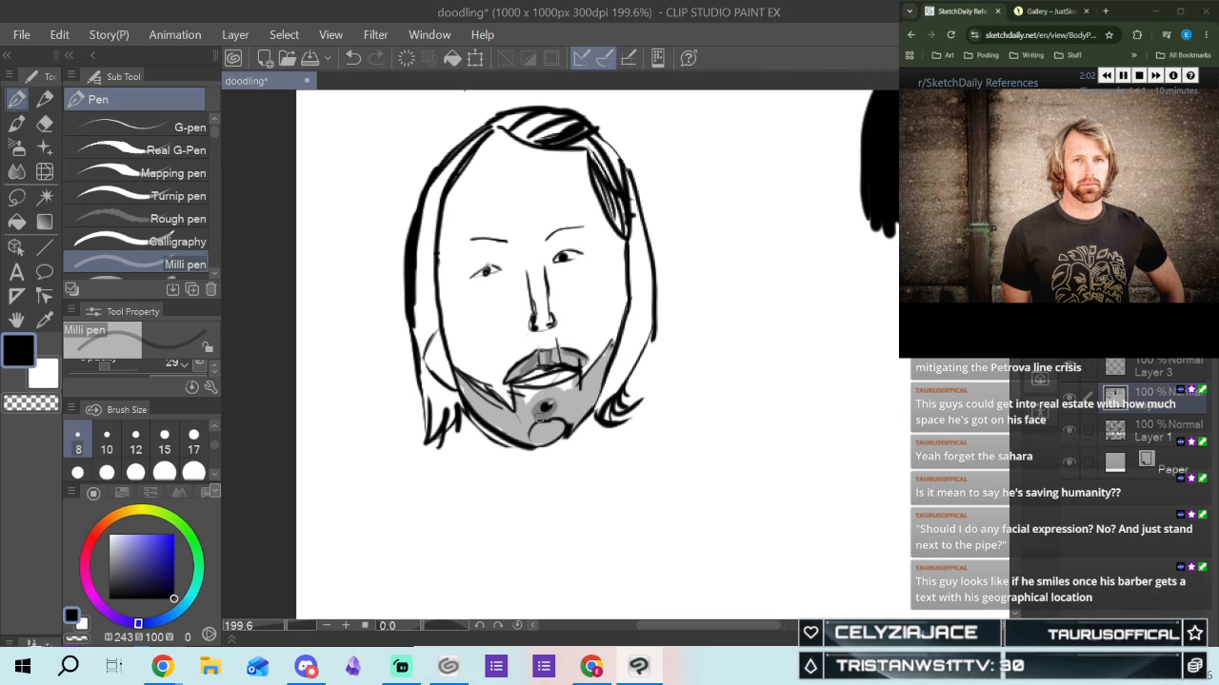
{"action": "mouse_move", "coordinate": [512, 417]}
{"action": "left_mouse_down"}
{"action": "mouse_move", "coordinate": [528, 441]}
{"action": "mouse_move", "coordinate": [489, 419]}
{"action": "mouse_move", "coordinate": [498, 423]}
{"action": "left_mouse_up"}
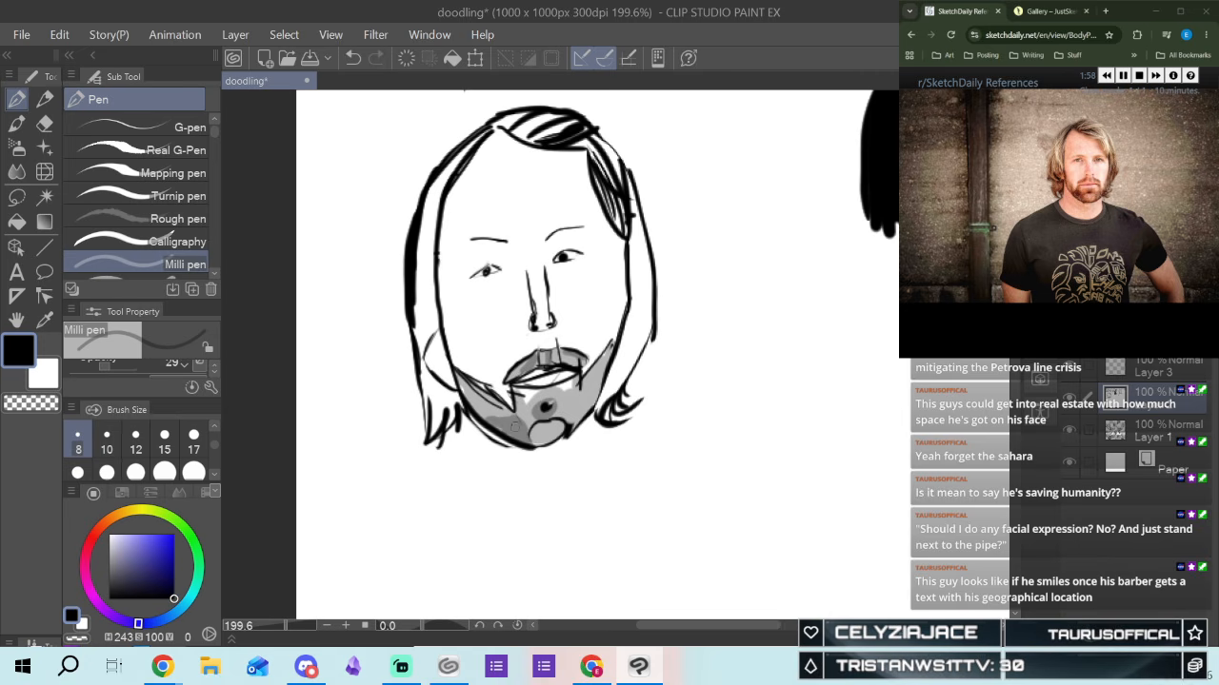
{"action": "left_click_drag", "start_coordinate": [459, 372], "coordinate": [471, 399]}
{"action": "left_click_drag", "start_coordinate": [444, 323], "coordinate": [472, 419]}
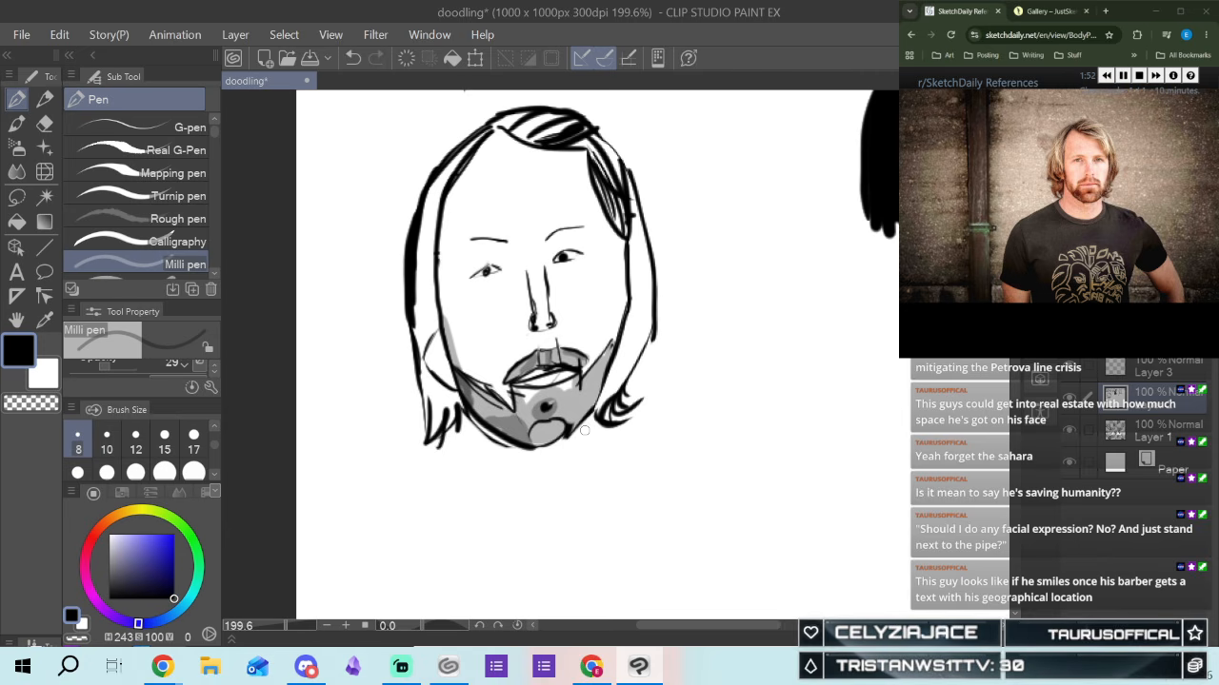
{"action": "mouse_move", "coordinate": [598, 400]}
{"action": "left_mouse_down"}
{"action": "mouse_move", "coordinate": [577, 426]}
{"action": "mouse_move", "coordinate": [613, 321]}
{"action": "left_mouse_up"}
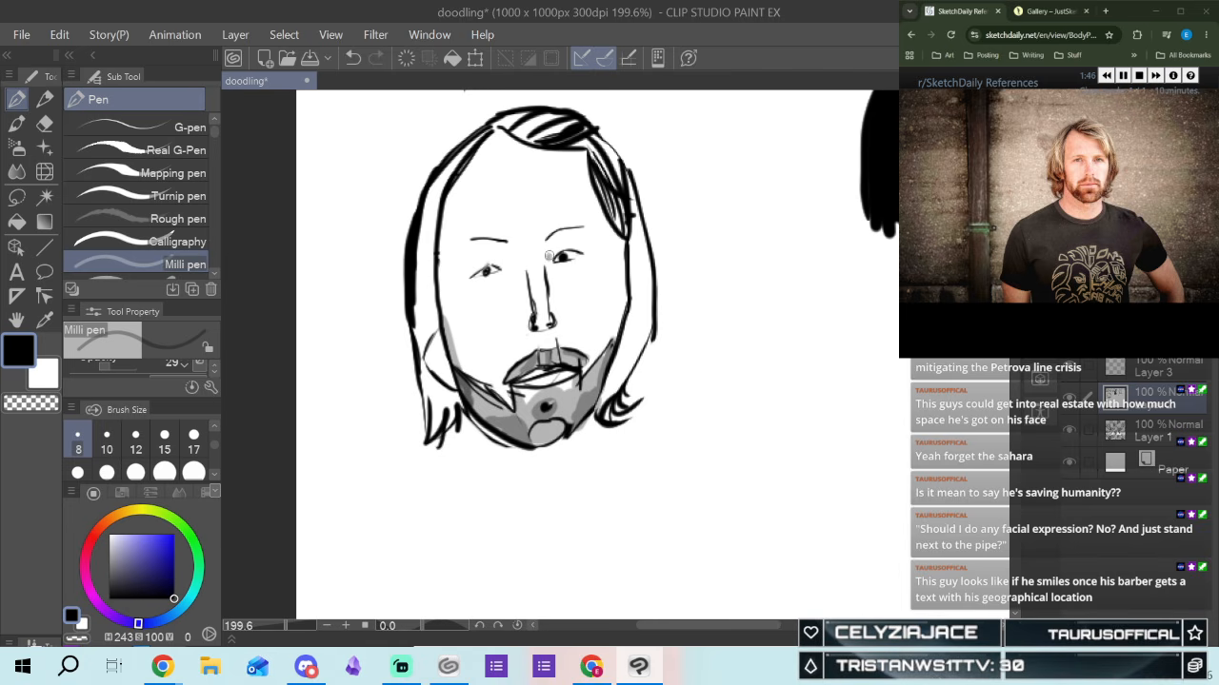
Shade the inner eye sockets and the left side of the nose in translucent grey
{"action": "left_click_drag", "start_coordinate": [551, 261], "coordinate": [581, 243]}
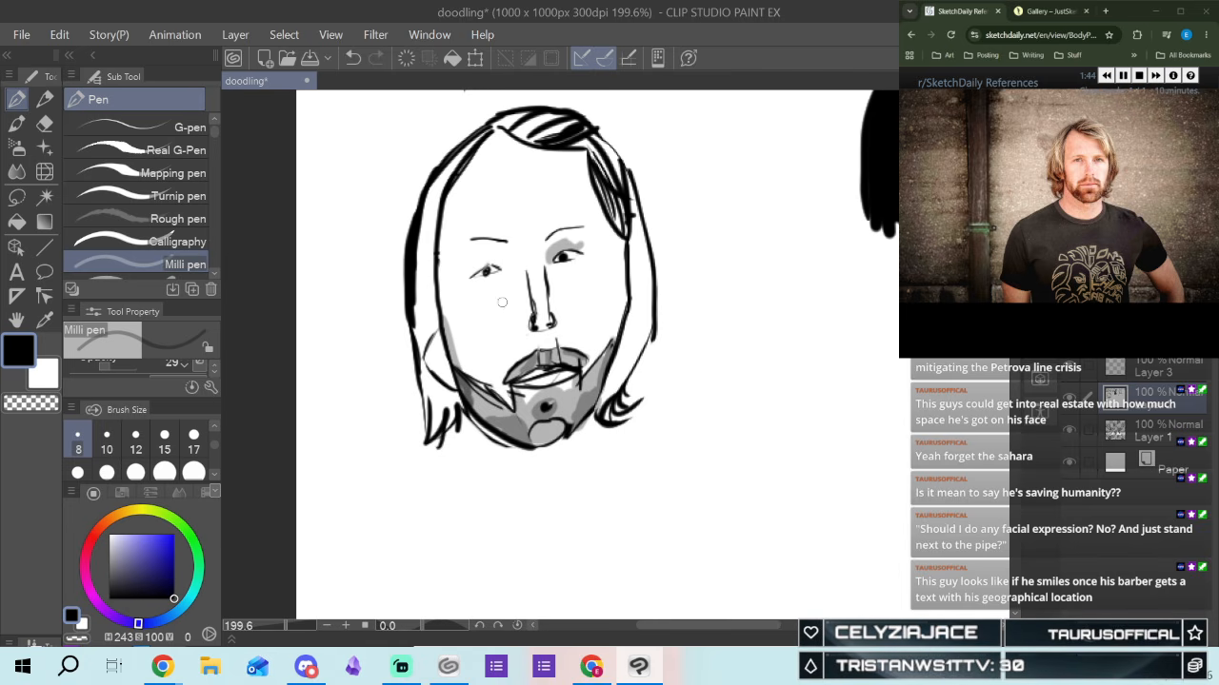
{"action": "mouse_move", "coordinate": [514, 268]}
{"action": "left_mouse_down"}
{"action": "mouse_move", "coordinate": [503, 255]}
{"action": "mouse_move", "coordinate": [525, 291]}
{"action": "left_mouse_up"}
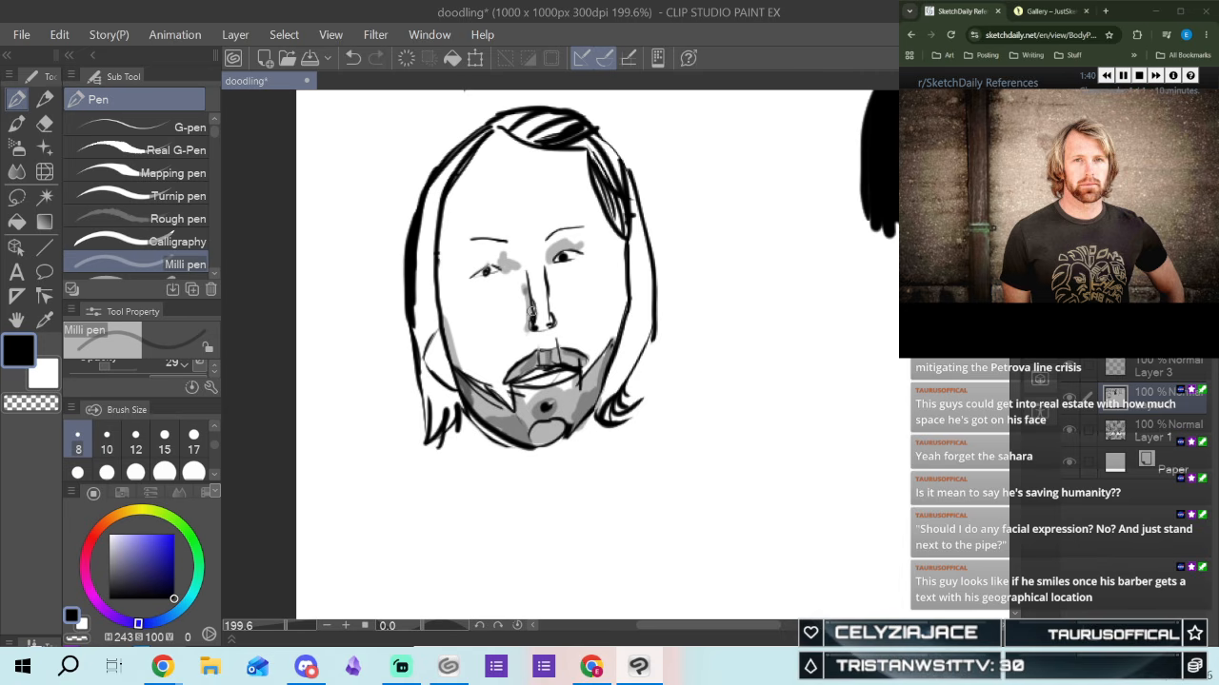
{"action": "left_click_drag", "start_coordinate": [526, 272], "coordinate": [529, 327]}
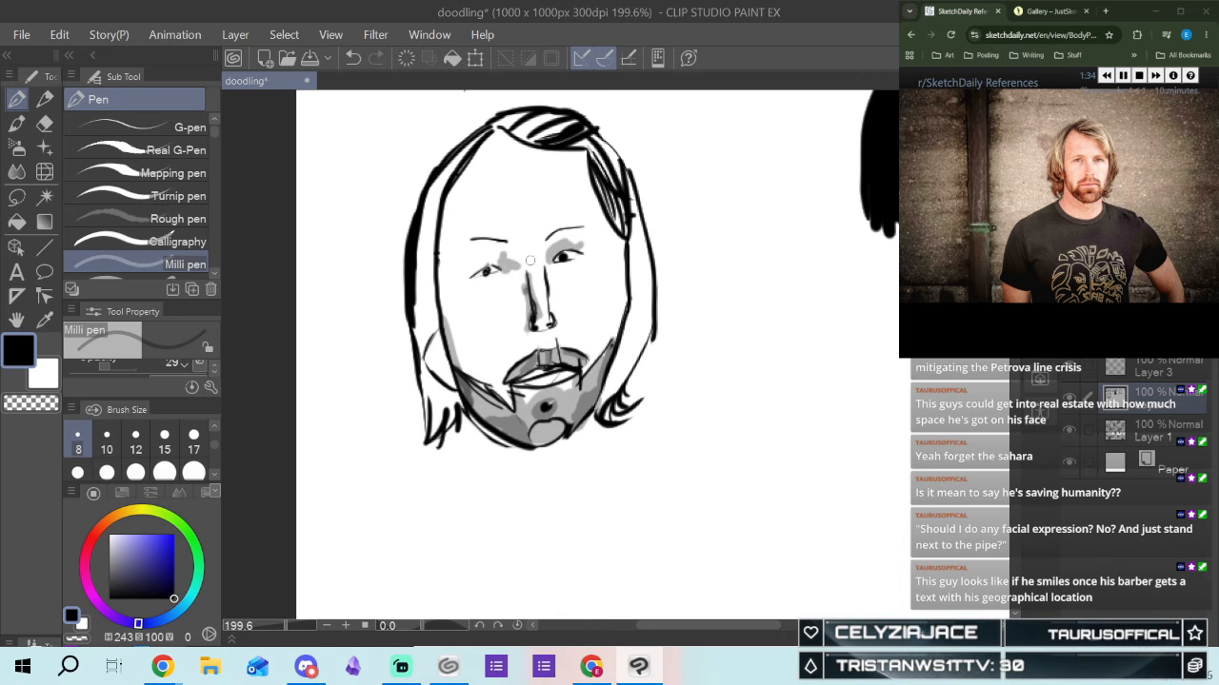
Thicken both eyebrows with grey strokes over the thin black lines
{"action": "left_click_drag", "start_coordinate": [510, 239], "coordinate": [467, 242]}
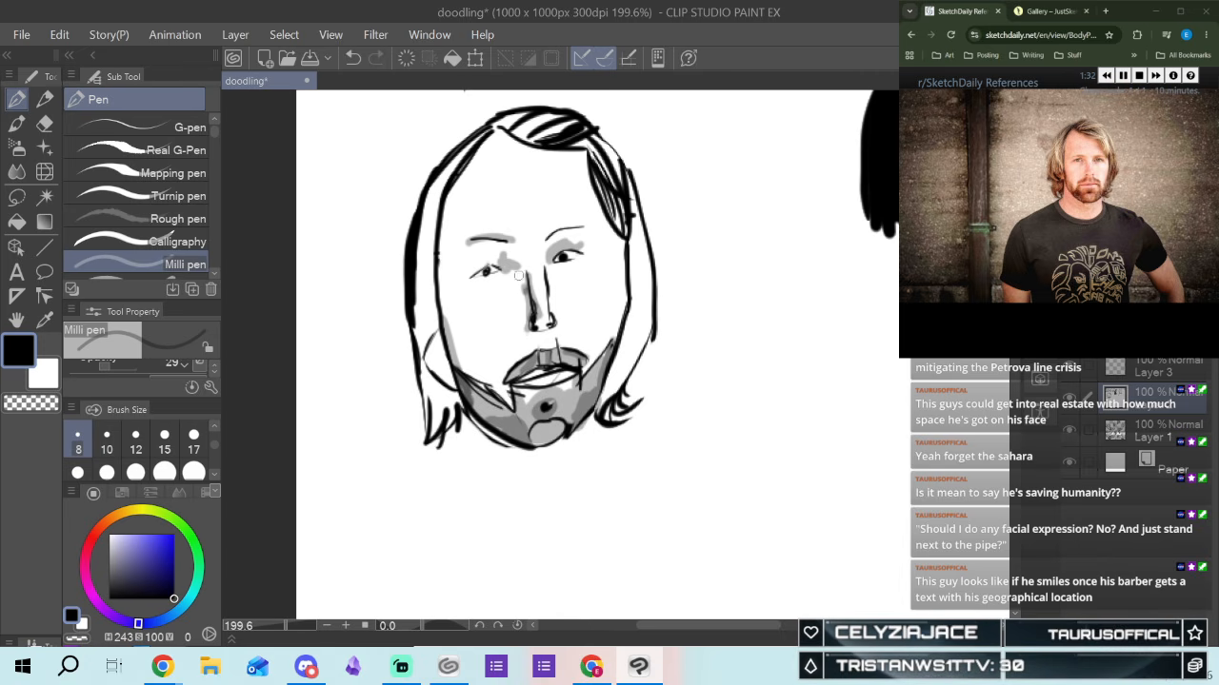
{"action": "left_click_drag", "start_coordinate": [543, 240], "coordinate": [582, 226]}
{"action": "mouse_move", "coordinate": [508, 238]}
{"action": "left_mouse_down"}
{"action": "mouse_move", "coordinate": [477, 234]}
{"action": "mouse_move", "coordinate": [589, 225]}
{"action": "left_mouse_up"}
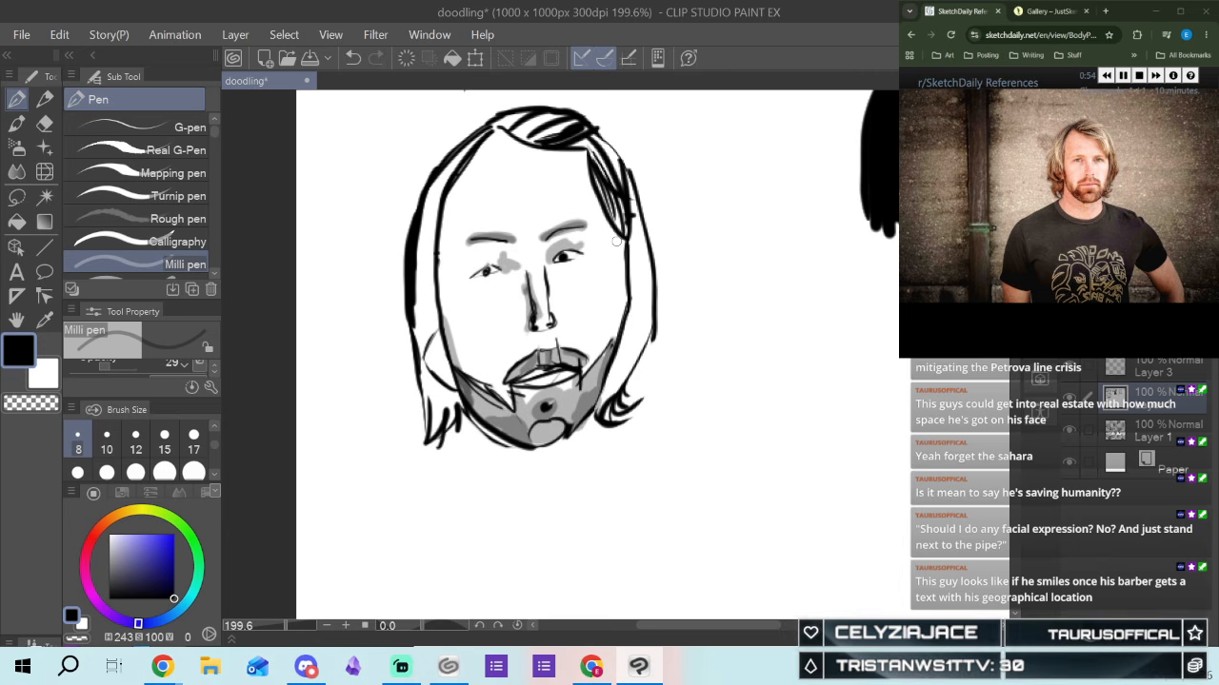
Shade the hair on both sides of the bearded man's face in translucent grey
{"action": "mouse_move", "coordinate": [424, 368]}
{"action": "left_mouse_down"}
{"action": "mouse_move", "coordinate": [426, 391]}
{"action": "mouse_move", "coordinate": [459, 396]}
{"action": "mouse_move", "coordinate": [439, 354]}
{"action": "mouse_move", "coordinate": [428, 367]}
{"action": "mouse_move", "coordinate": [438, 386]}
{"action": "left_mouse_up"}
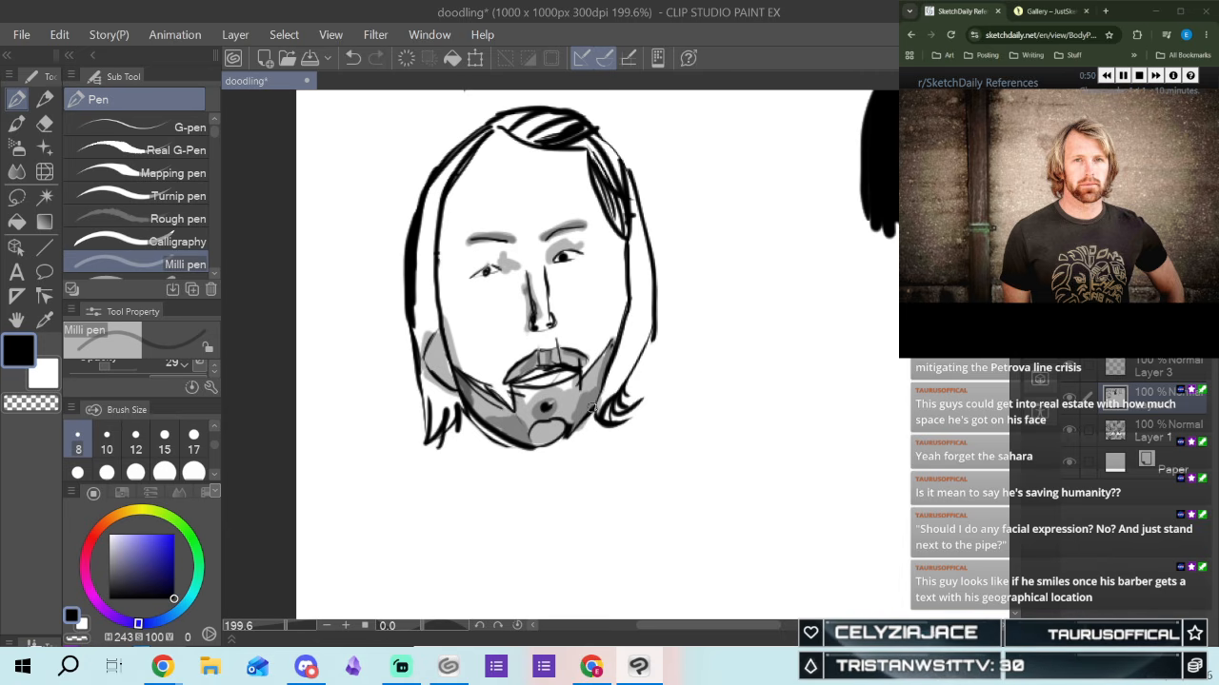
{"action": "left_click_drag", "start_coordinate": [615, 360], "coordinate": [625, 259]}
{"action": "mouse_move", "coordinate": [608, 394]}
{"action": "left_mouse_down"}
{"action": "mouse_move", "coordinate": [628, 314]}
{"action": "mouse_move", "coordinate": [607, 398]}
{"action": "mouse_move", "coordinate": [653, 320]}
{"action": "mouse_move", "coordinate": [630, 315]}
{"action": "mouse_move", "coordinate": [632, 243]}
{"action": "mouse_move", "coordinate": [638, 281]}
{"action": "mouse_move", "coordinate": [643, 246]}
{"action": "mouse_move", "coordinate": [597, 145]}
{"action": "mouse_move", "coordinate": [583, 131]}
{"action": "mouse_move", "coordinate": [538, 130]}
{"action": "mouse_move", "coordinate": [548, 116]}
{"action": "mouse_move", "coordinate": [466, 143]}
{"action": "mouse_move", "coordinate": [425, 236]}
{"action": "mouse_move", "coordinate": [446, 173]}
{"action": "mouse_move", "coordinate": [421, 297]}
{"action": "mouse_move", "coordinate": [429, 285]}
{"action": "mouse_move", "coordinate": [433, 433]}
{"action": "mouse_move", "coordinate": [442, 385]}
{"action": "mouse_move", "coordinate": [450, 424]}
{"action": "mouse_move", "coordinate": [436, 286]}
{"action": "mouse_move", "coordinate": [432, 394]}
{"action": "left_mouse_up"}
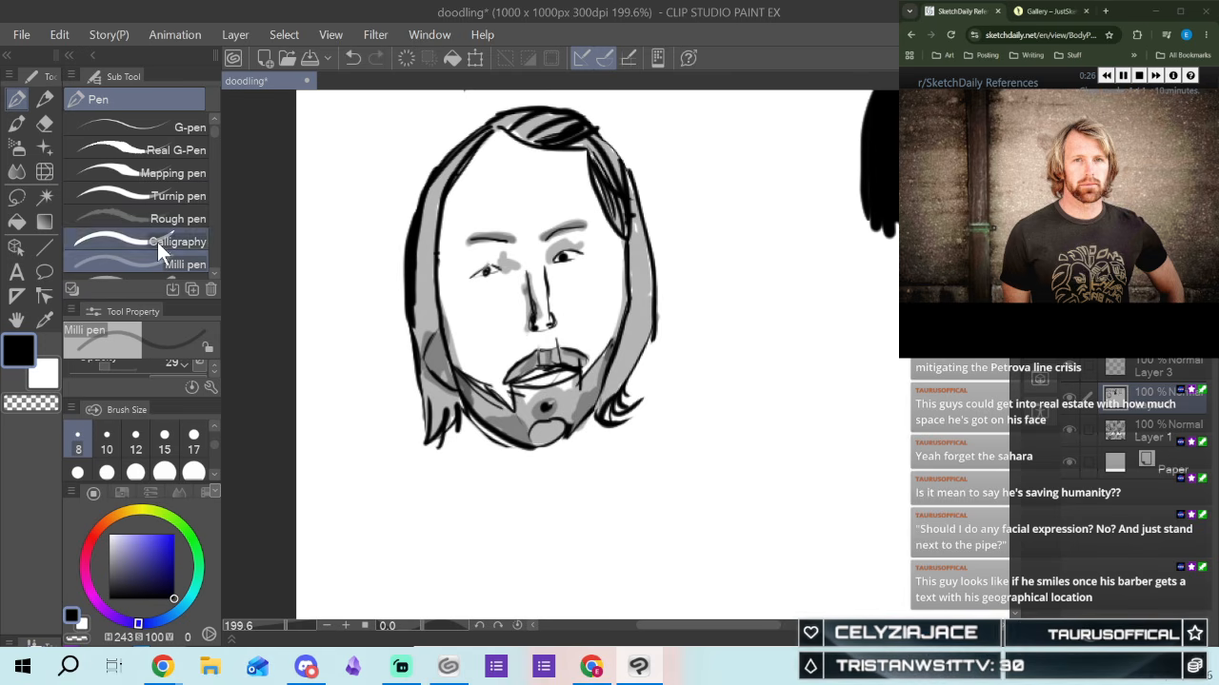
Darken both eyes of the bearded man in black with the Turnip pen at size 10
{"action": "left_click", "coordinate": [148, 193]}
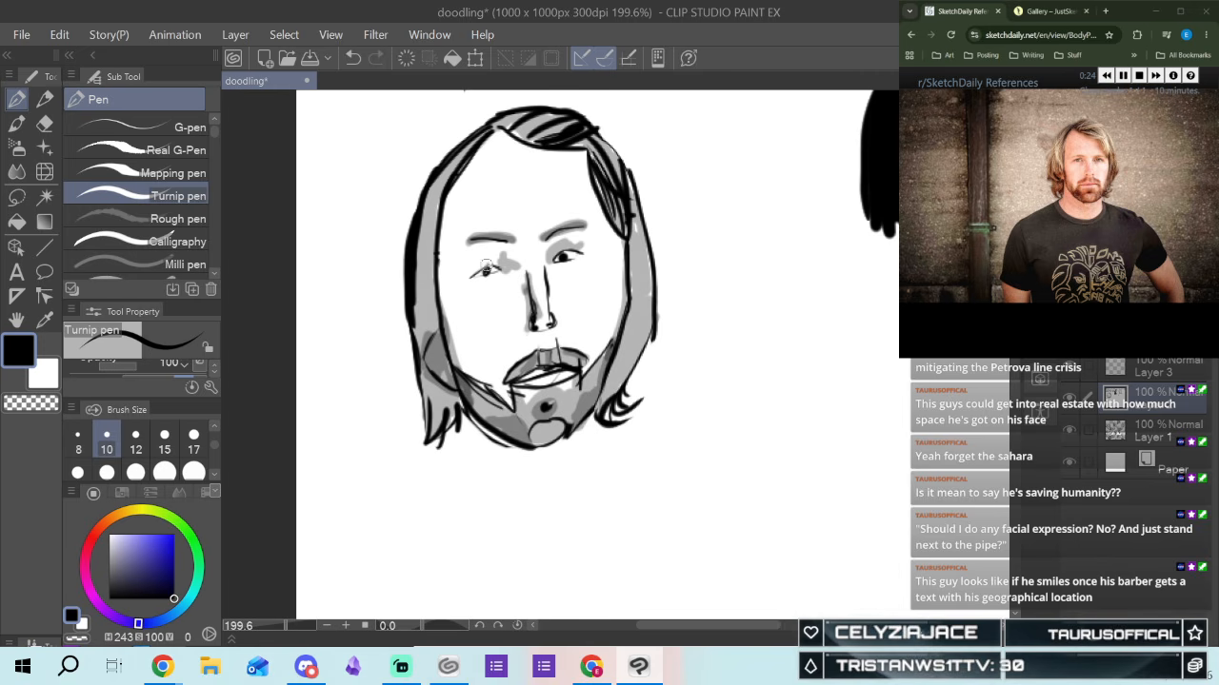
{"action": "left_click_drag", "start_coordinate": [484, 269], "coordinate": [476, 274]}
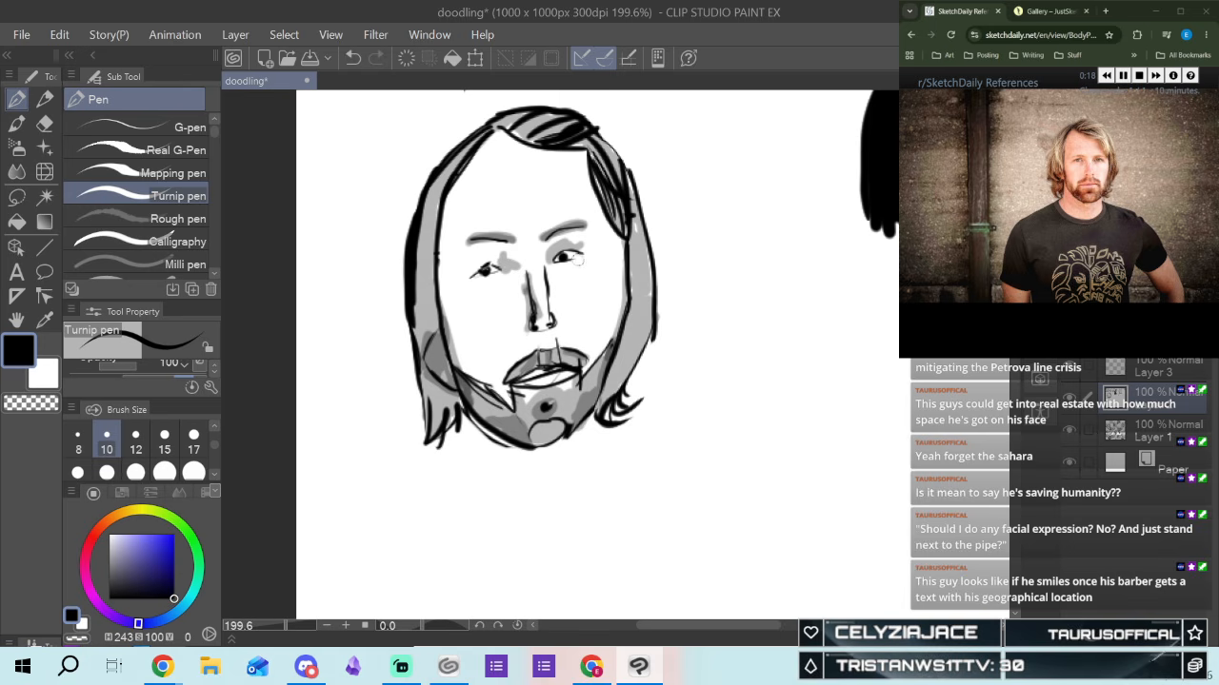
{"action": "left_click_drag", "start_coordinate": [571, 255], "coordinate": [560, 259]}
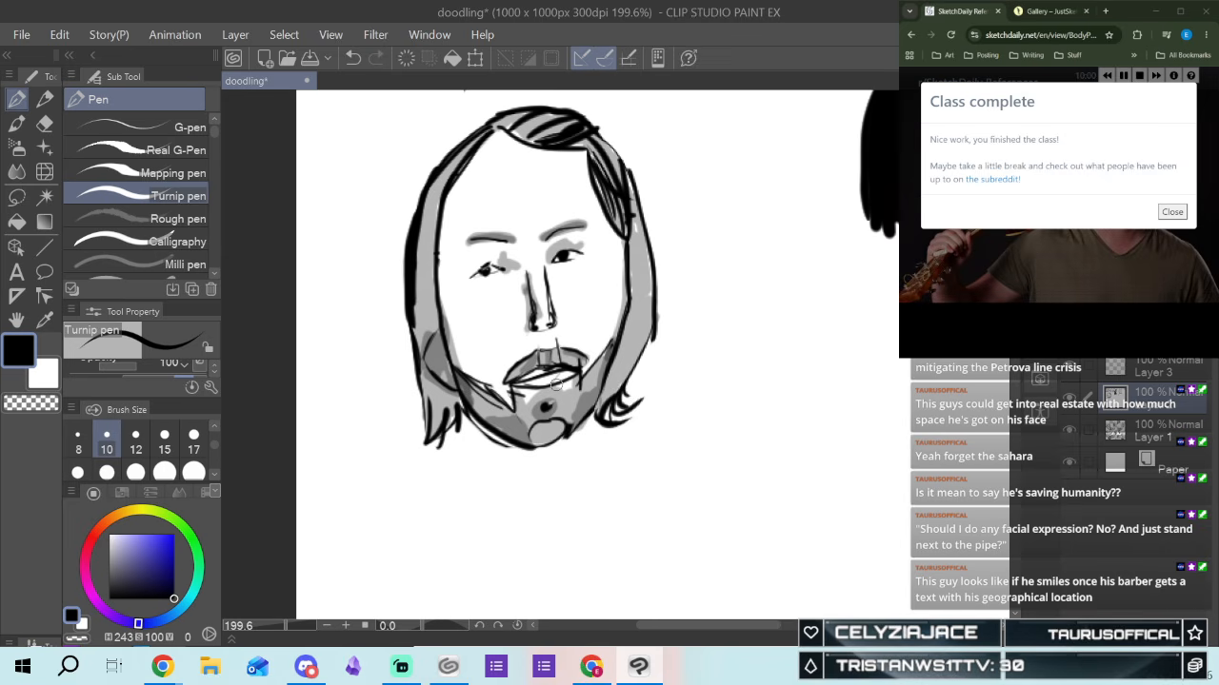
Compare this page of studies with the older page beneath by toggling its layer's visibility twice, and pick the Fill tool
{"action": "scroll", "coordinate": [797, 345], "scroll_direction": "down", "scroll_amount": 5}
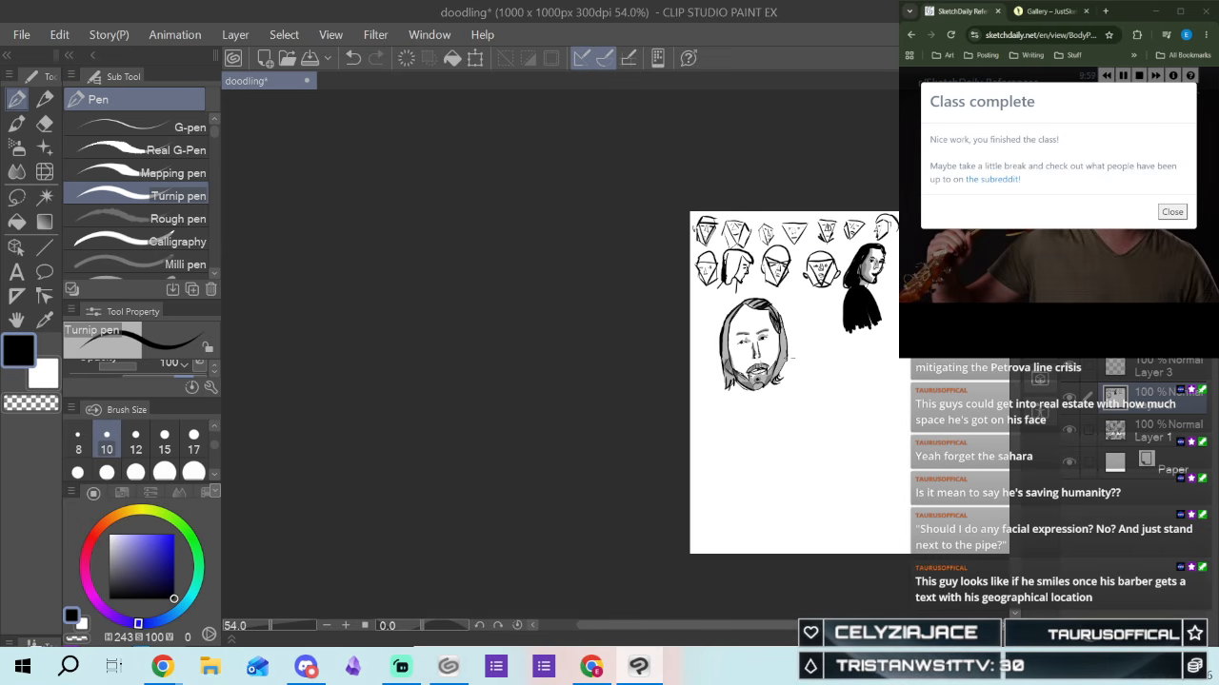
{"action": "left_click_drag", "start_coordinate": [611, 624], "coordinate": [702, 594]}
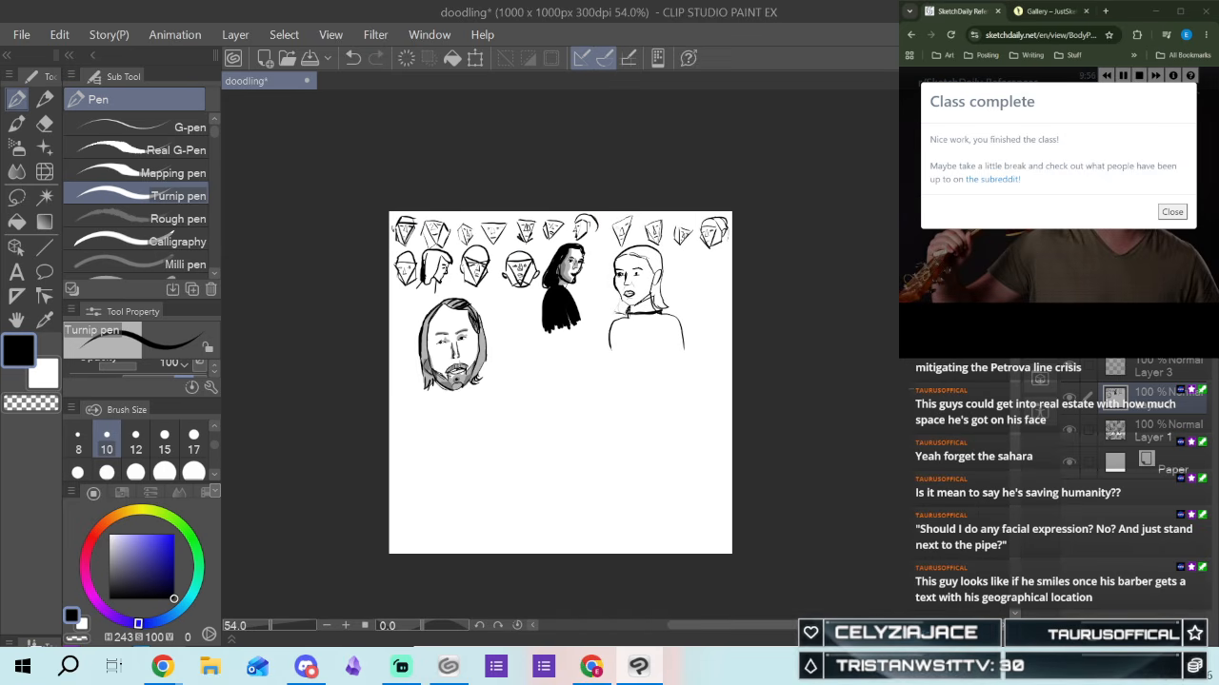
{"action": "left_click", "coordinate": [1069, 399]}
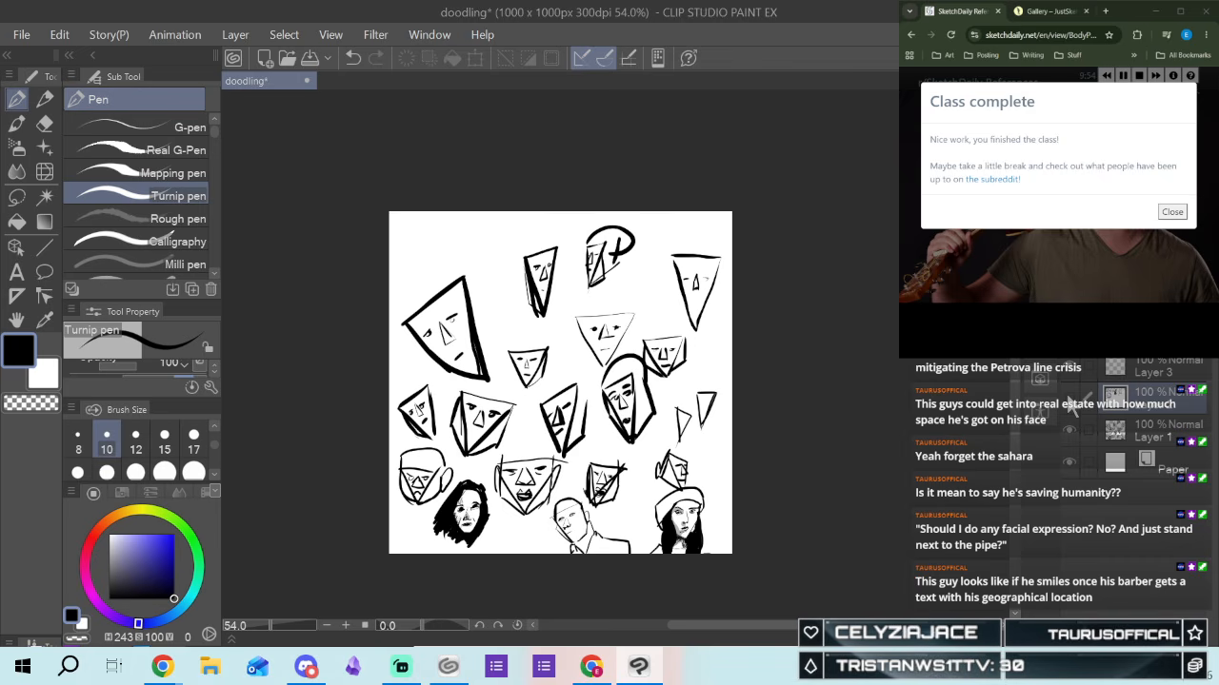
{"action": "left_click", "coordinate": [1069, 399]}
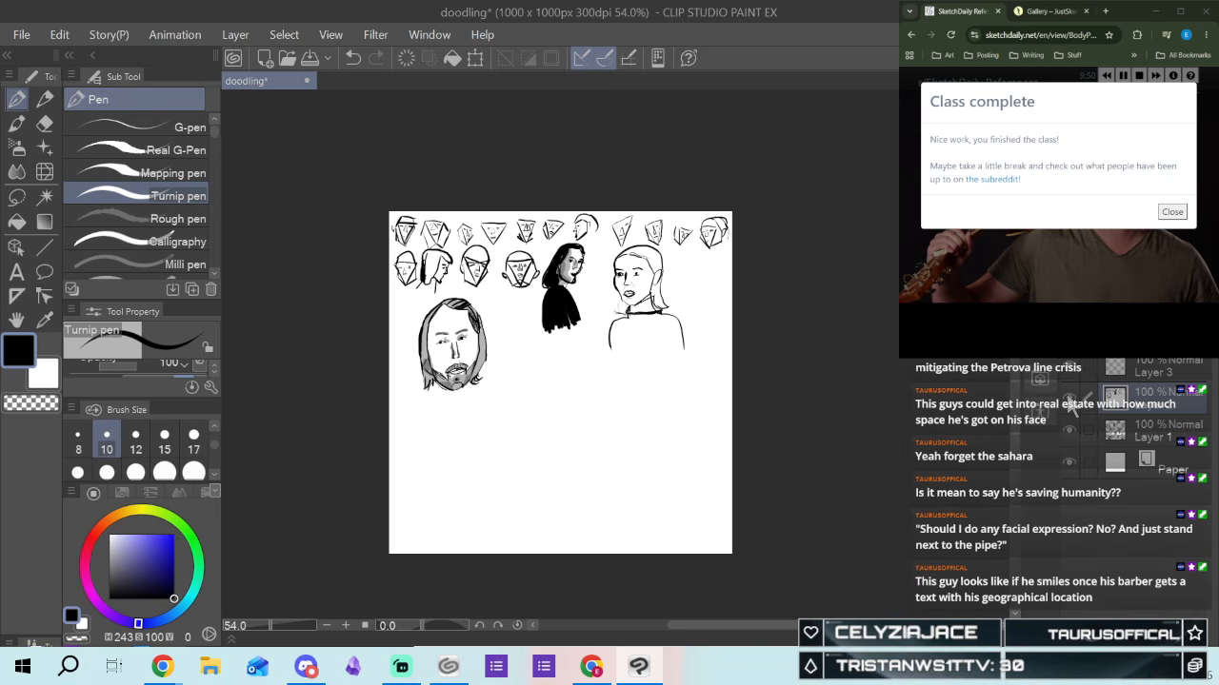
{"action": "left_click", "coordinate": [1069, 399]}
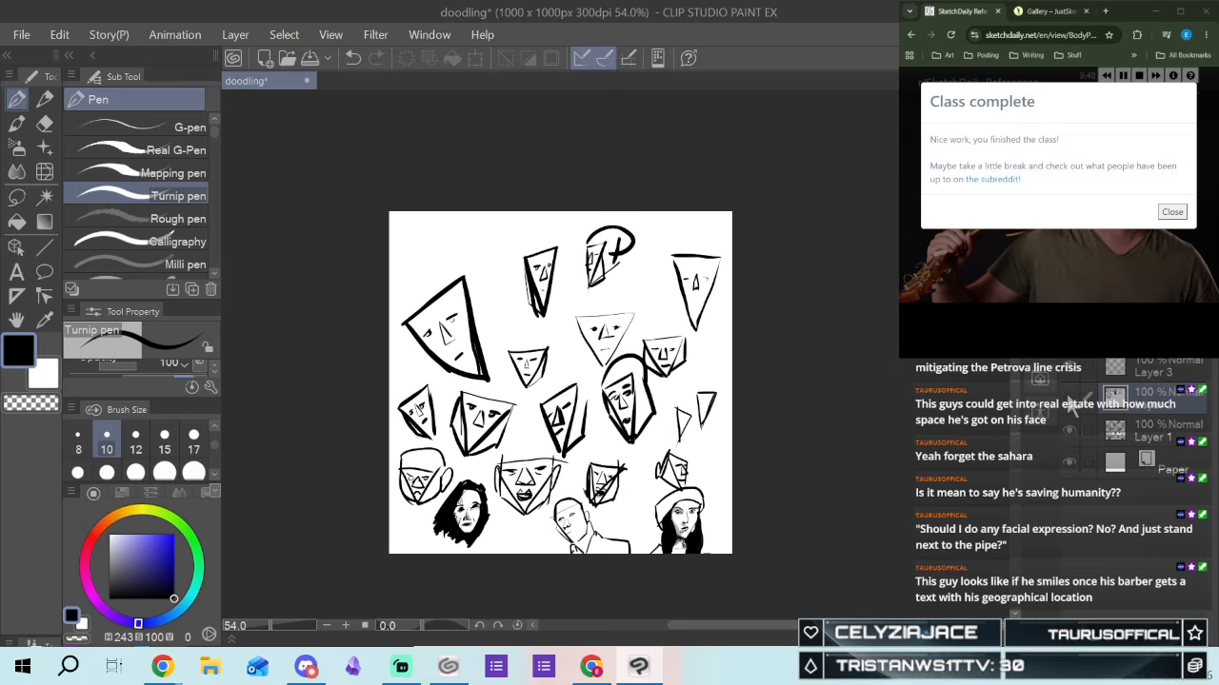
{"action": "left_click", "coordinate": [1069, 399]}
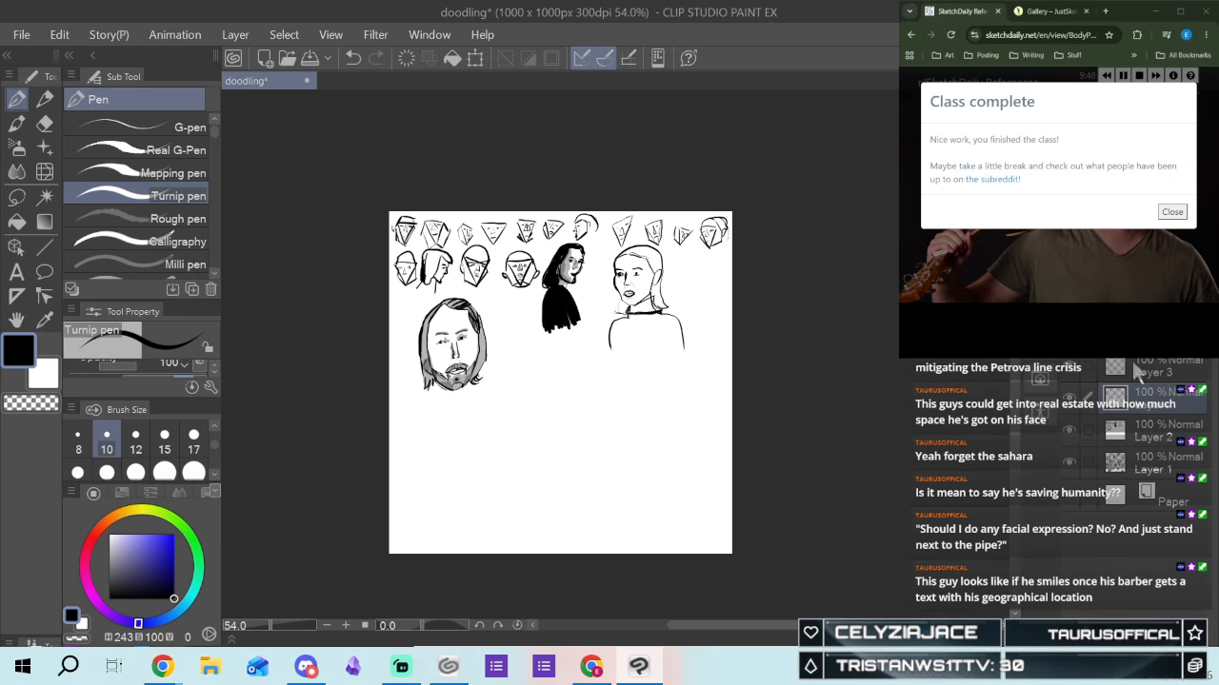
{"action": "left_click", "coordinate": [17, 223]}
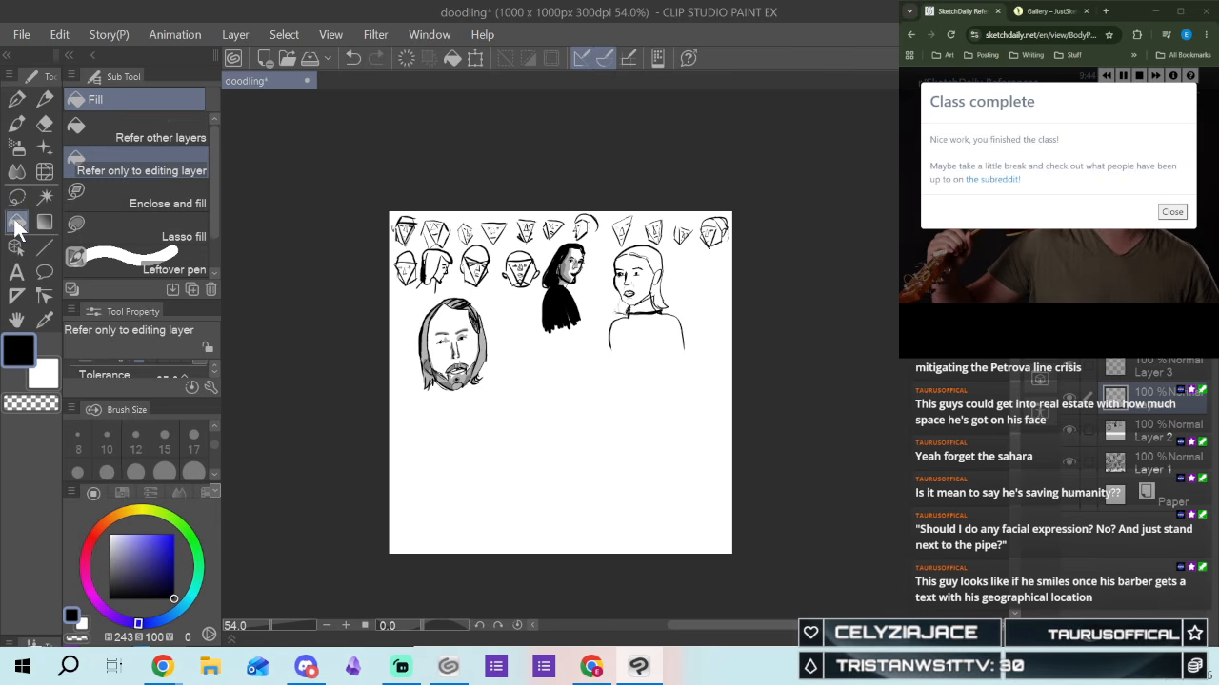
Switch to the browser, leave the finished drawing class and set up a 30-minute Heads session in class mode
{"action": "key", "text": "alt+Tab"}
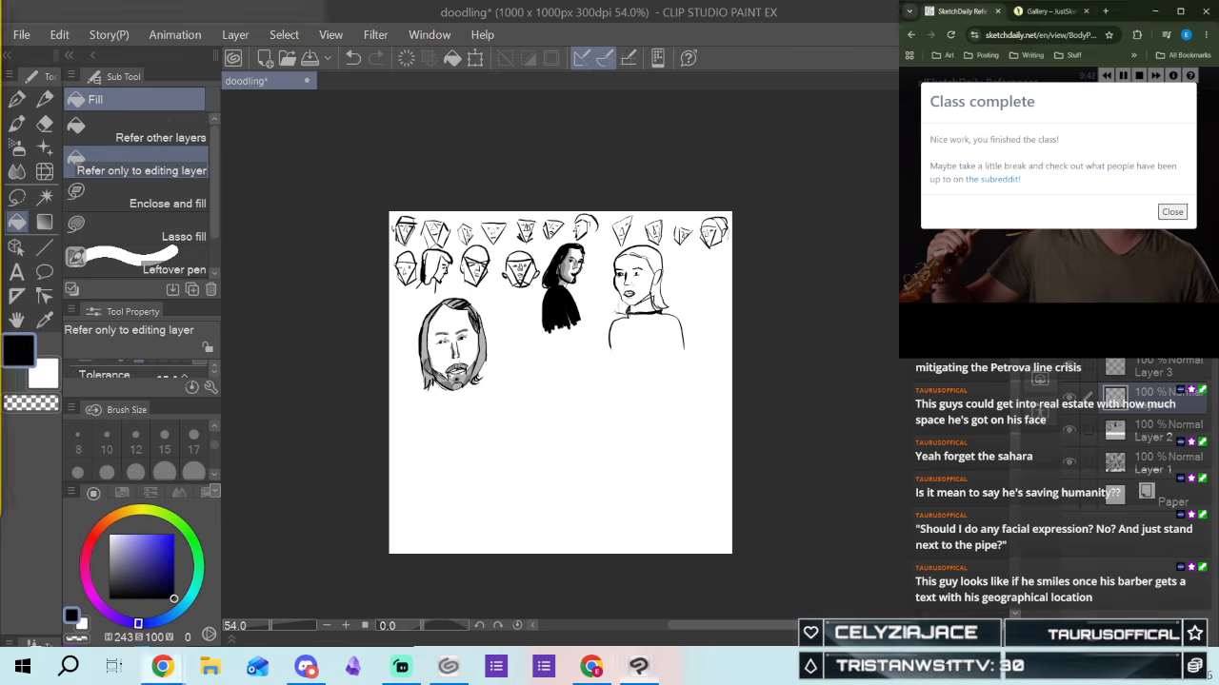
{"action": "left_click", "coordinate": [1169, 209]}
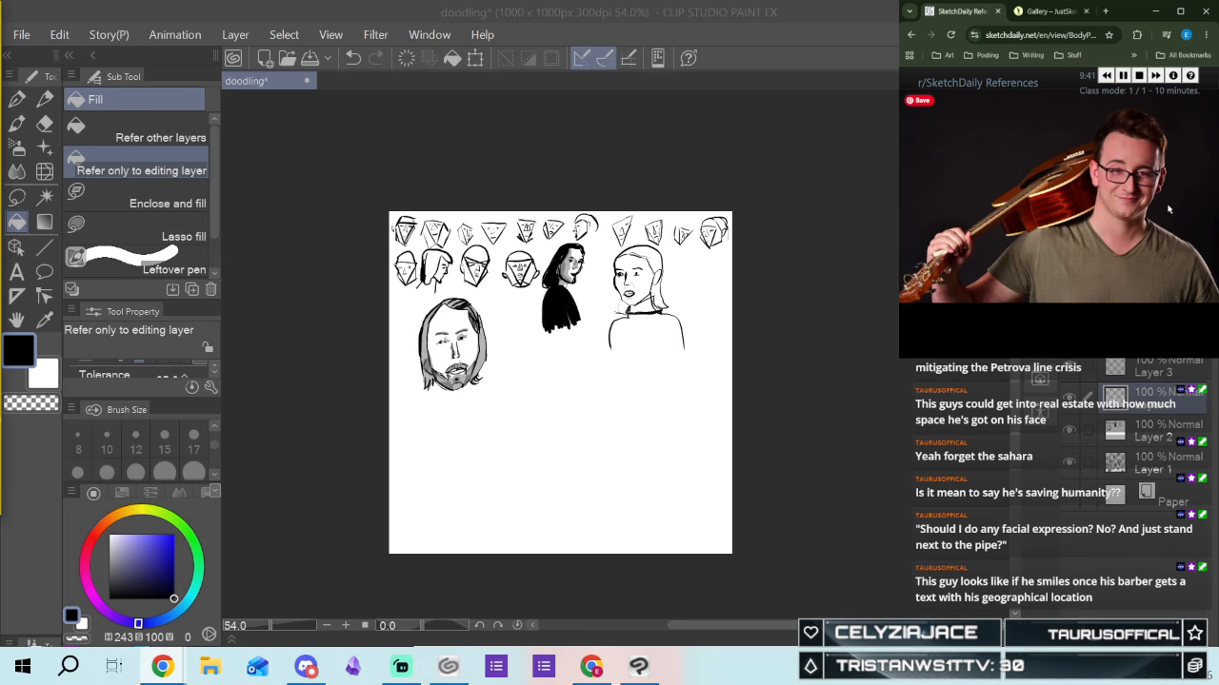
{"action": "left_click", "coordinate": [1133, 78]}
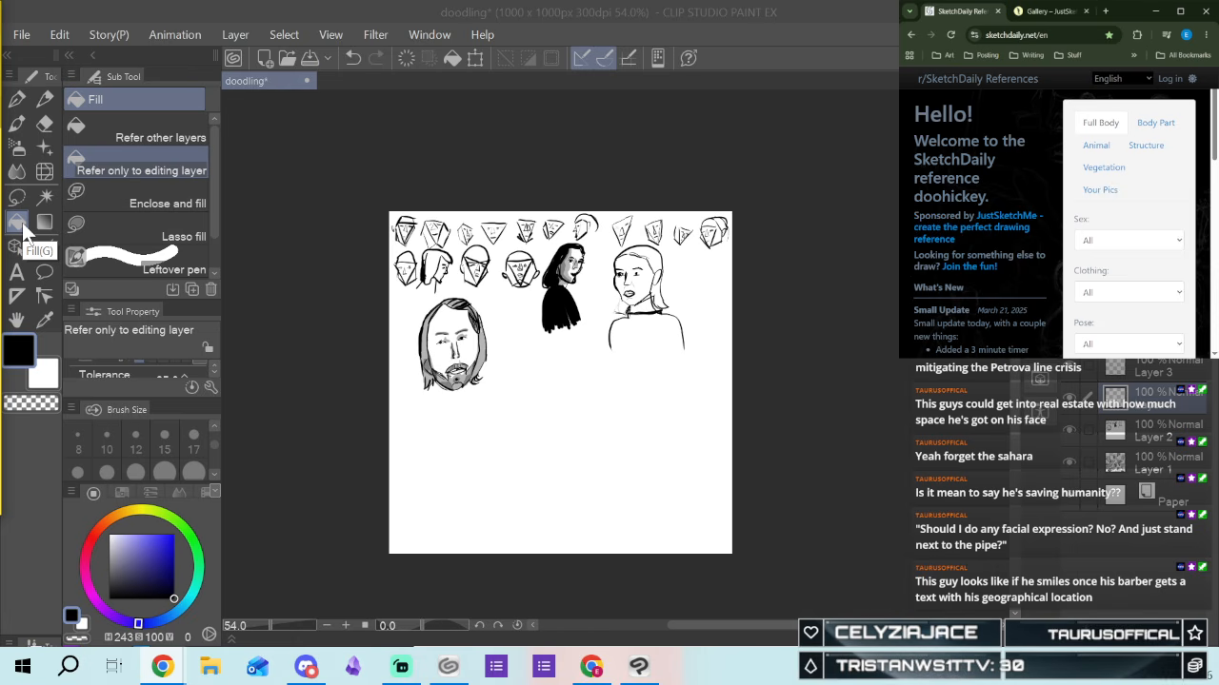
{"action": "left_click", "coordinate": [1154, 138]}
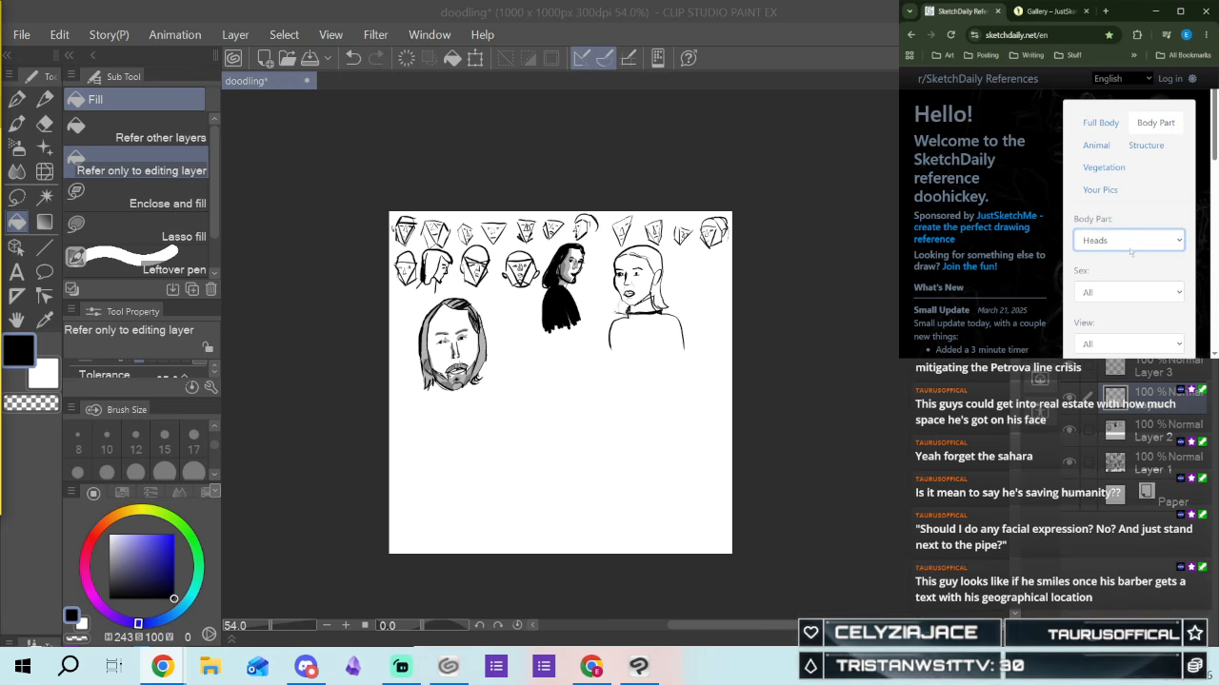
{"action": "scroll", "coordinate": [1109, 271], "scroll_direction": "down", "scroll_amount": 2}
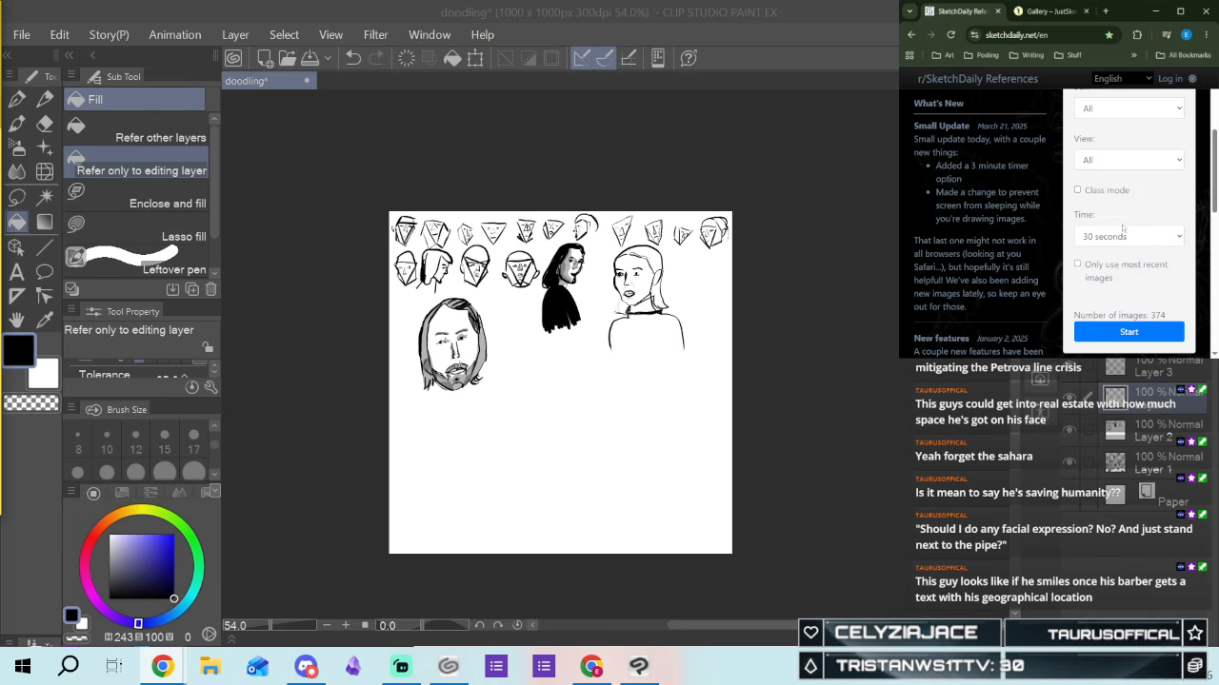
{"action": "left_click", "coordinate": [1078, 190]}
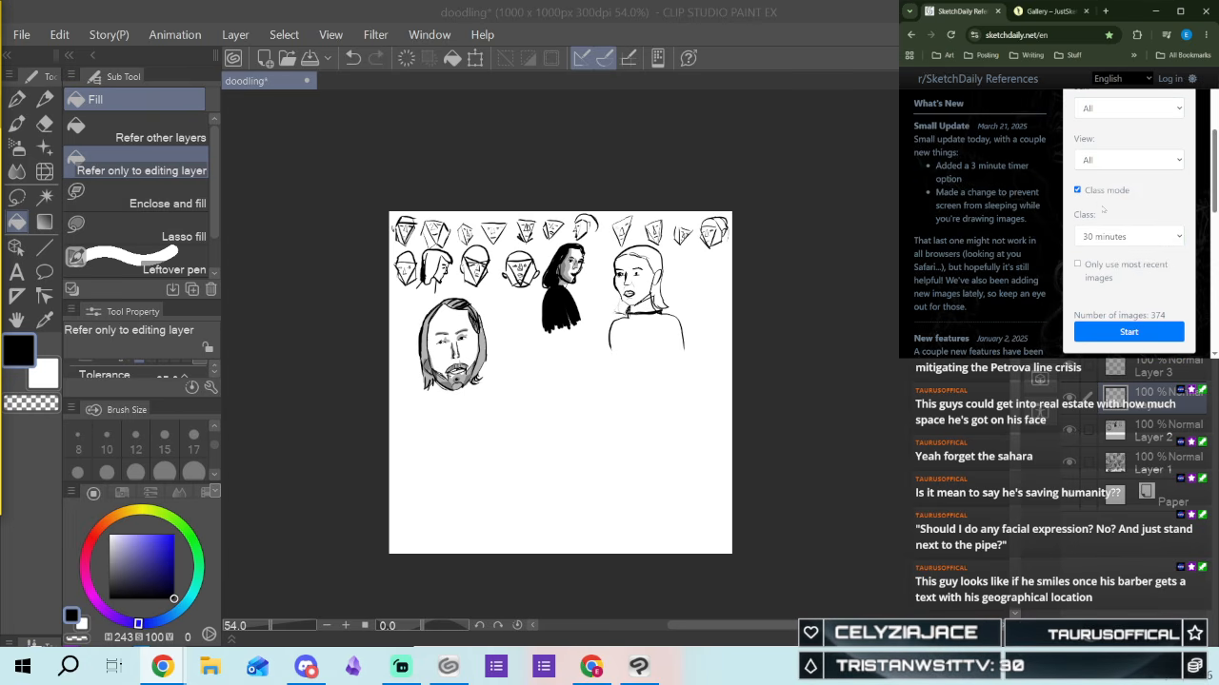
Return to Clip Studio Paint, fill the new layer with white as a blank page and reselect the Turnip pen
{"action": "left_click", "coordinate": [45, 373]}
{"action": "left_click", "coordinate": [654, 425]}
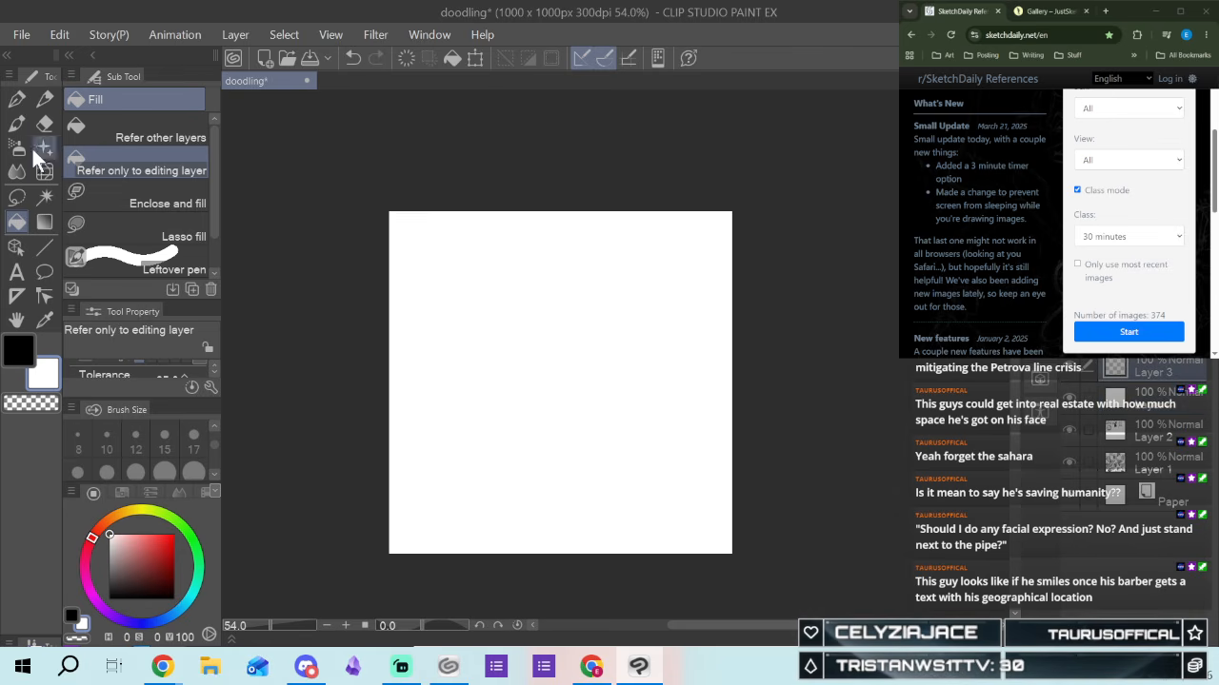
{"action": "left_click", "coordinate": [17, 99]}
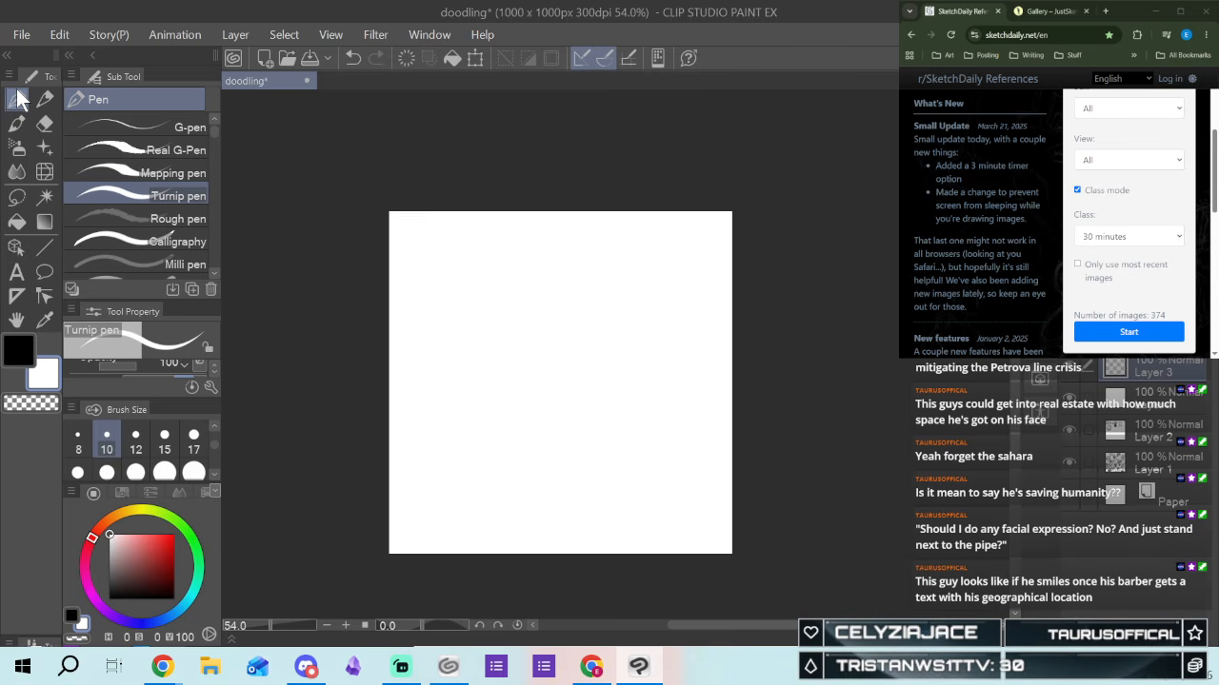
{"action": "mouse_move", "coordinate": [85, 536]}
{"action": "left_mouse_down"}
{"action": "mouse_move", "coordinate": [103, 523]}
{"action": "mouse_move", "coordinate": [87, 578]}
{"action": "left_mouse_up"}
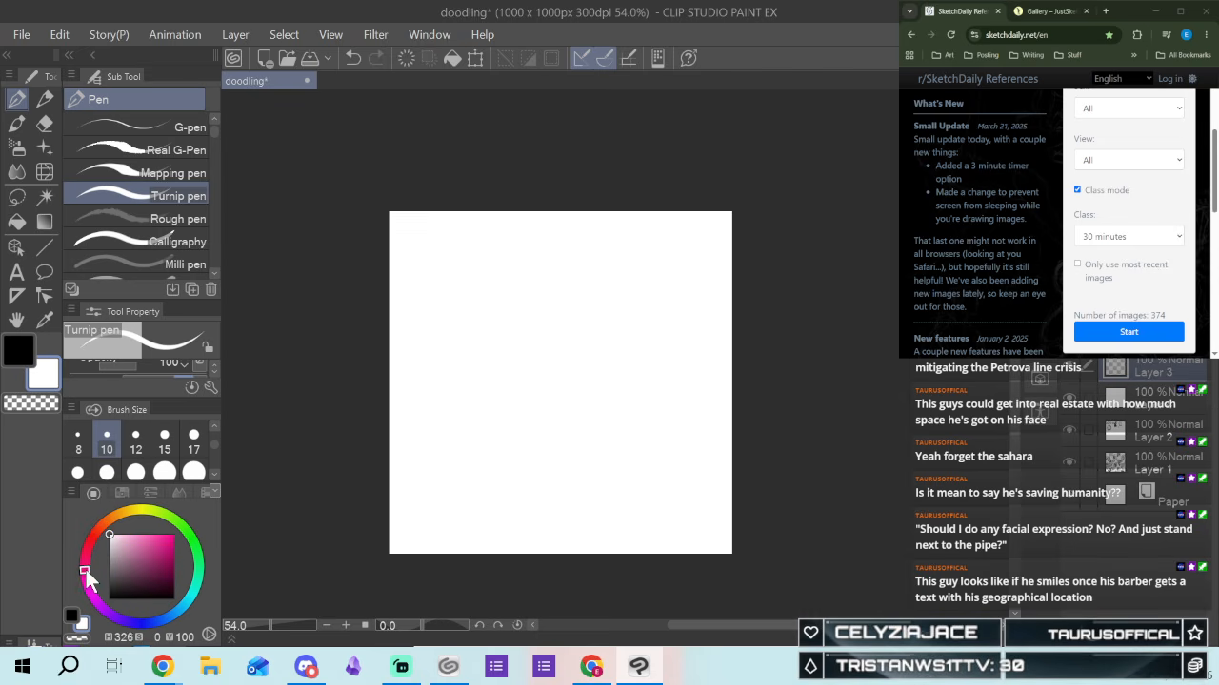
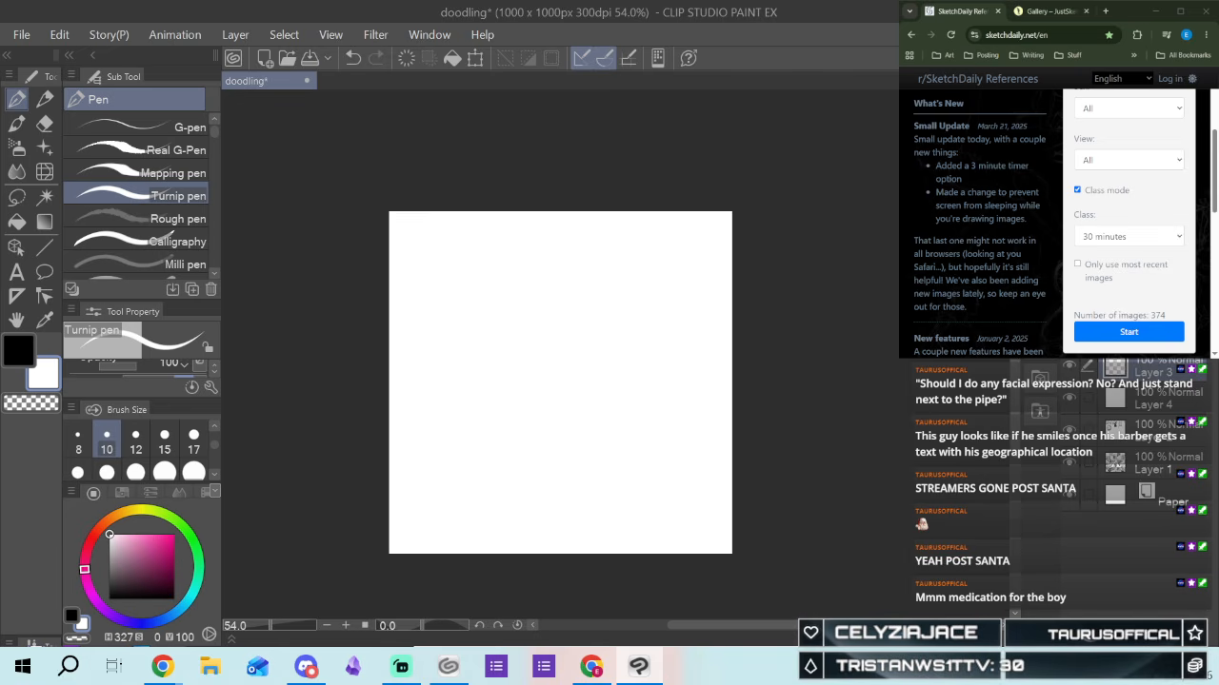
Start the class in the browser, pause it on the first reference portrait and resume the timer
{"action": "left_click", "coordinate": [1133, 331]}
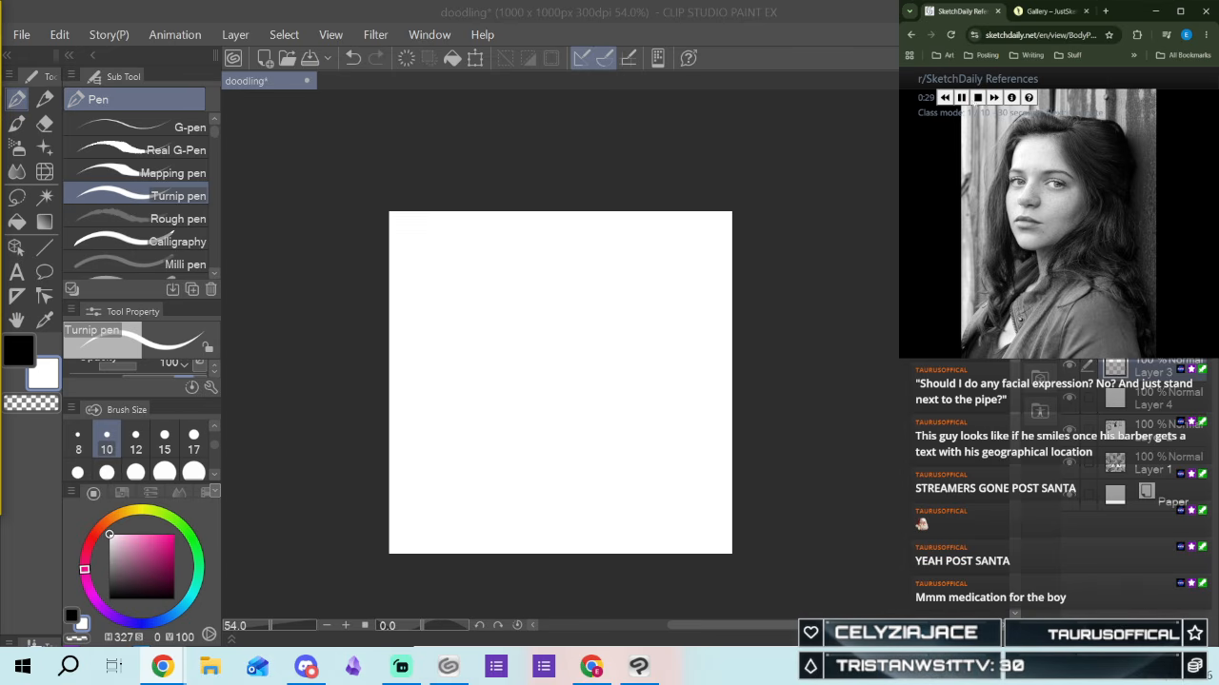
{"action": "key", "text": "space"}
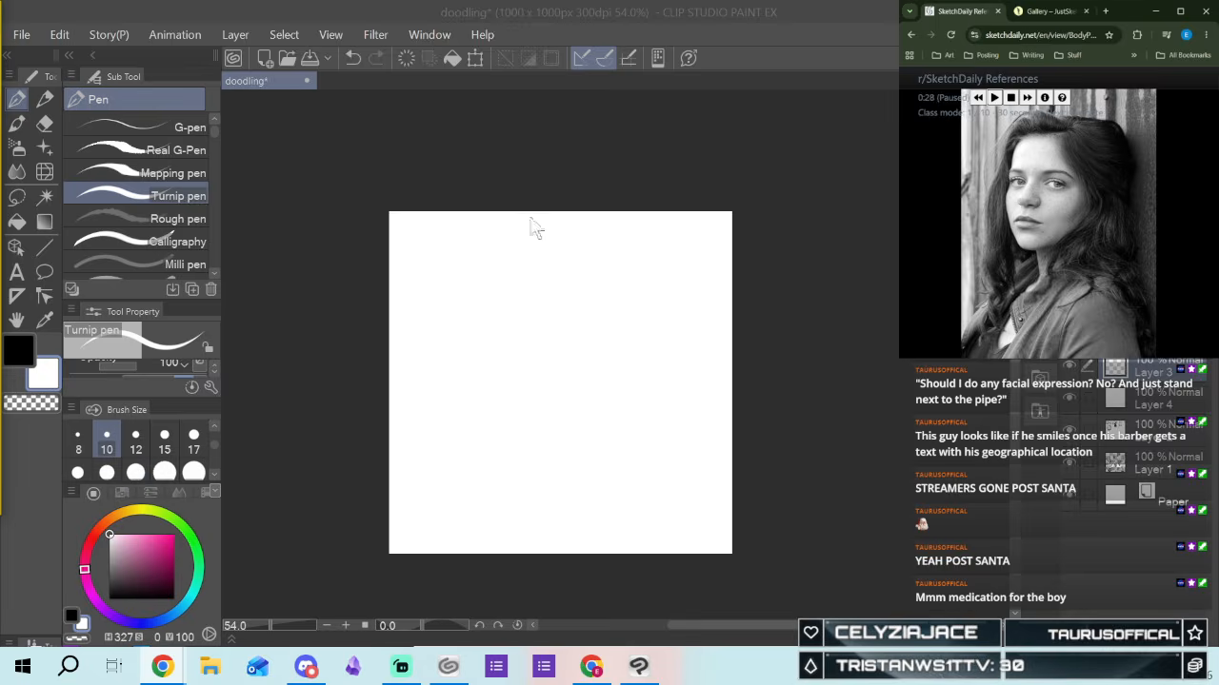
{"action": "scroll", "coordinate": [448, 252], "scroll_direction": "up", "scroll_amount": 3}
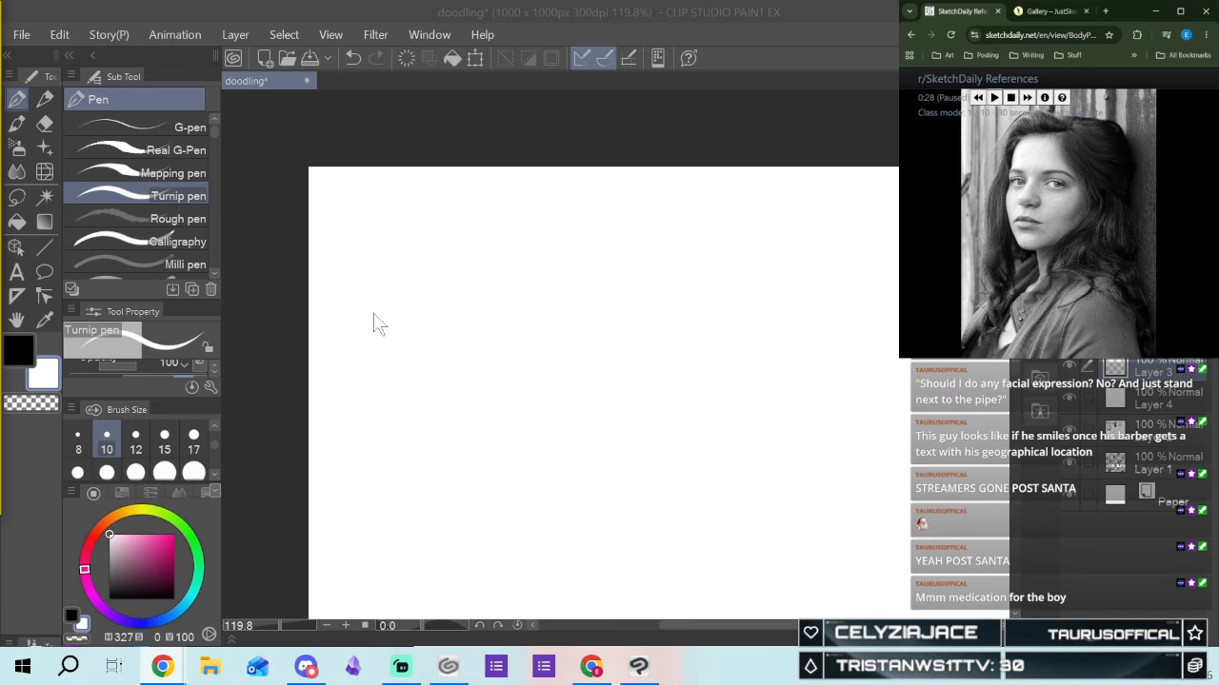
{"action": "scroll", "coordinate": [375, 321], "scroll_direction": "down", "scroll_amount": 1}
{"action": "scroll", "coordinate": [372, 319], "scroll_direction": "up", "scroll_amount": 1}
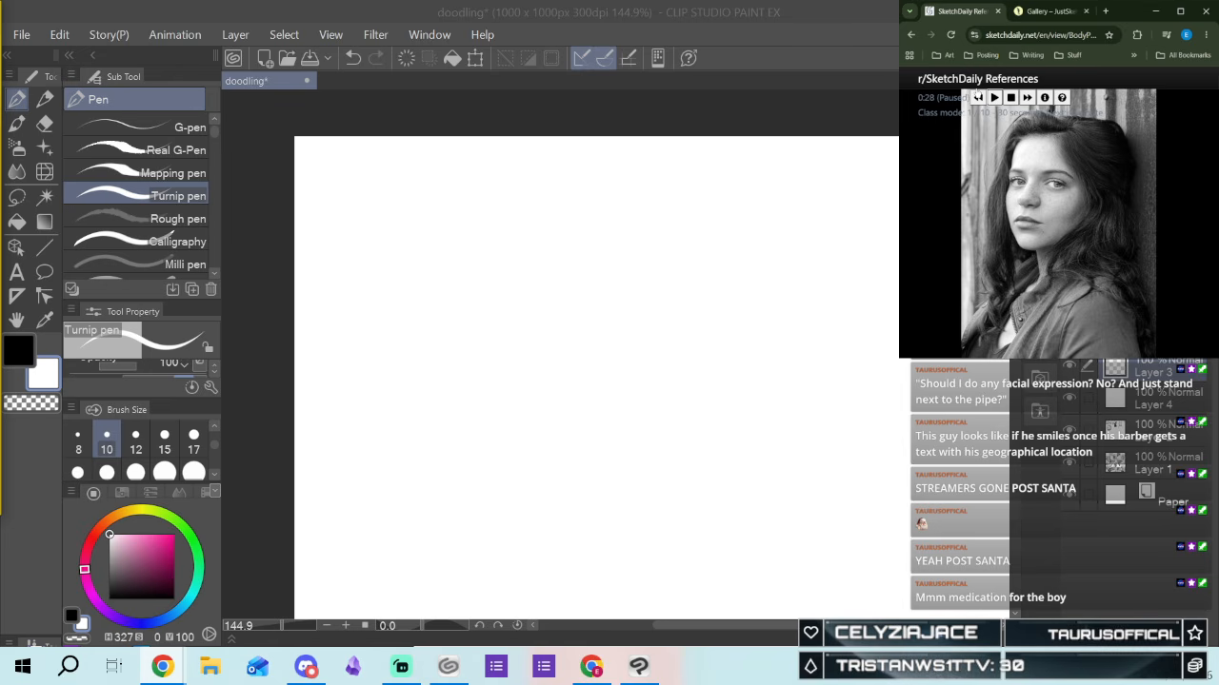
{"action": "left_click", "coordinate": [994, 97]}
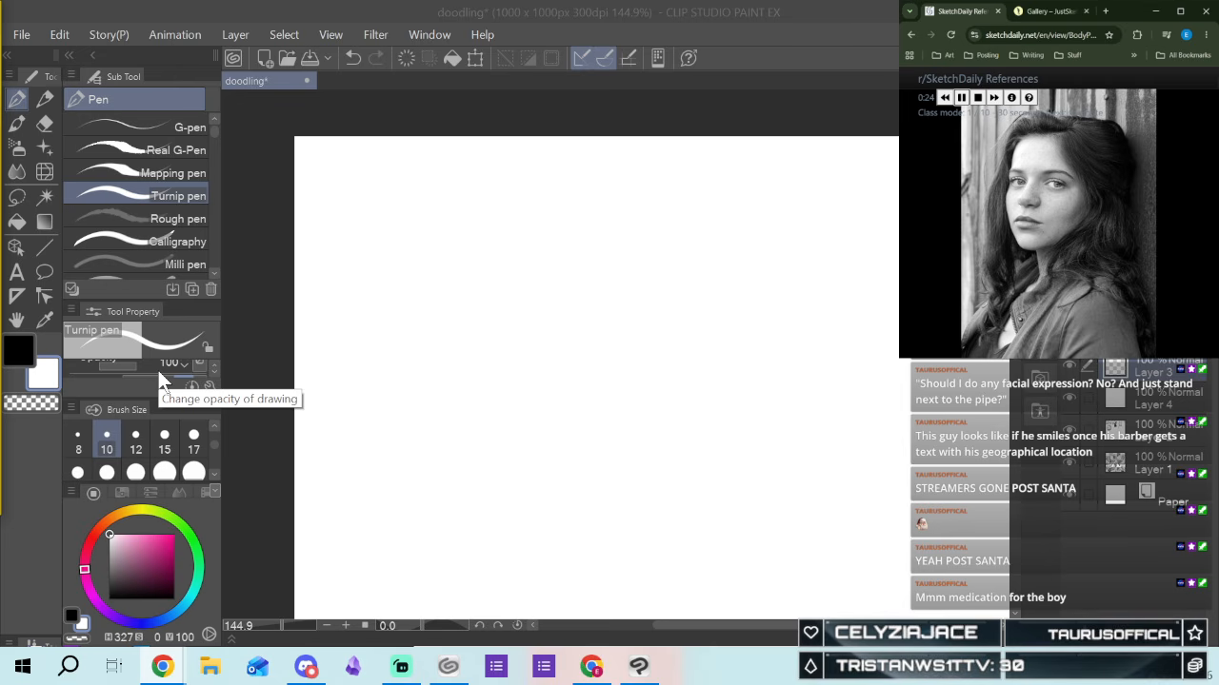
Draw a black downward-pointing triangular head with a small triangular nose in the canvas's upper left corner
{"action": "left_click", "coordinate": [337, 187]}
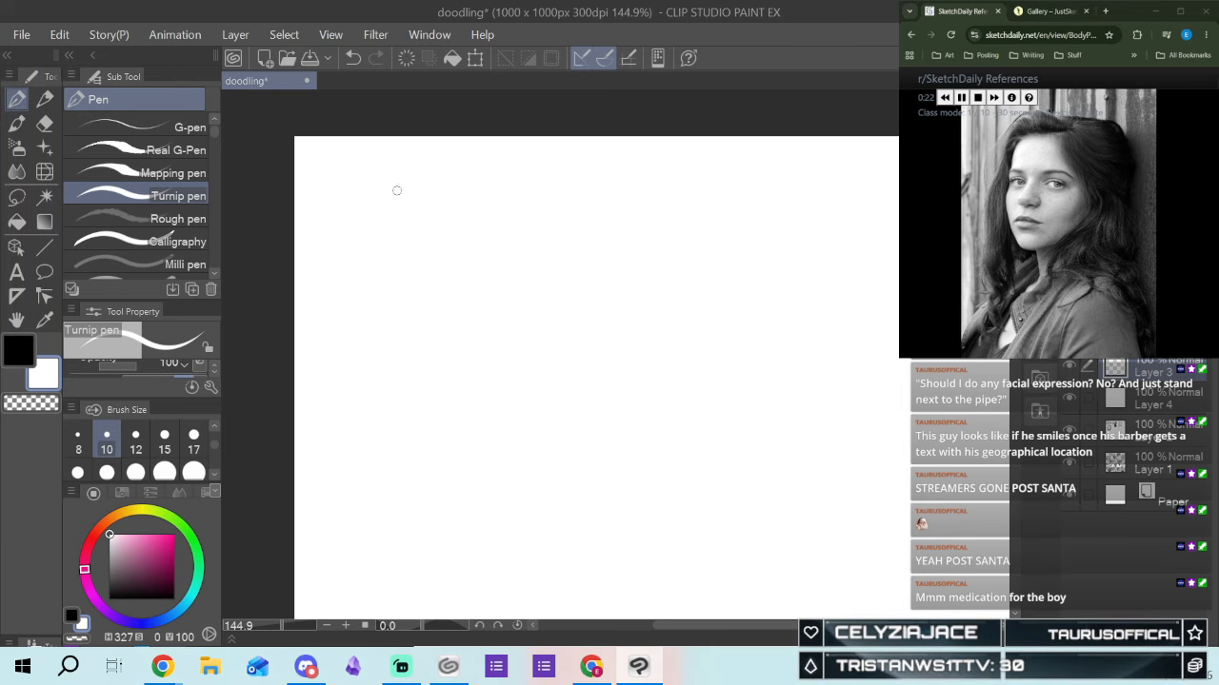
{"action": "left_click", "coordinate": [30, 348]}
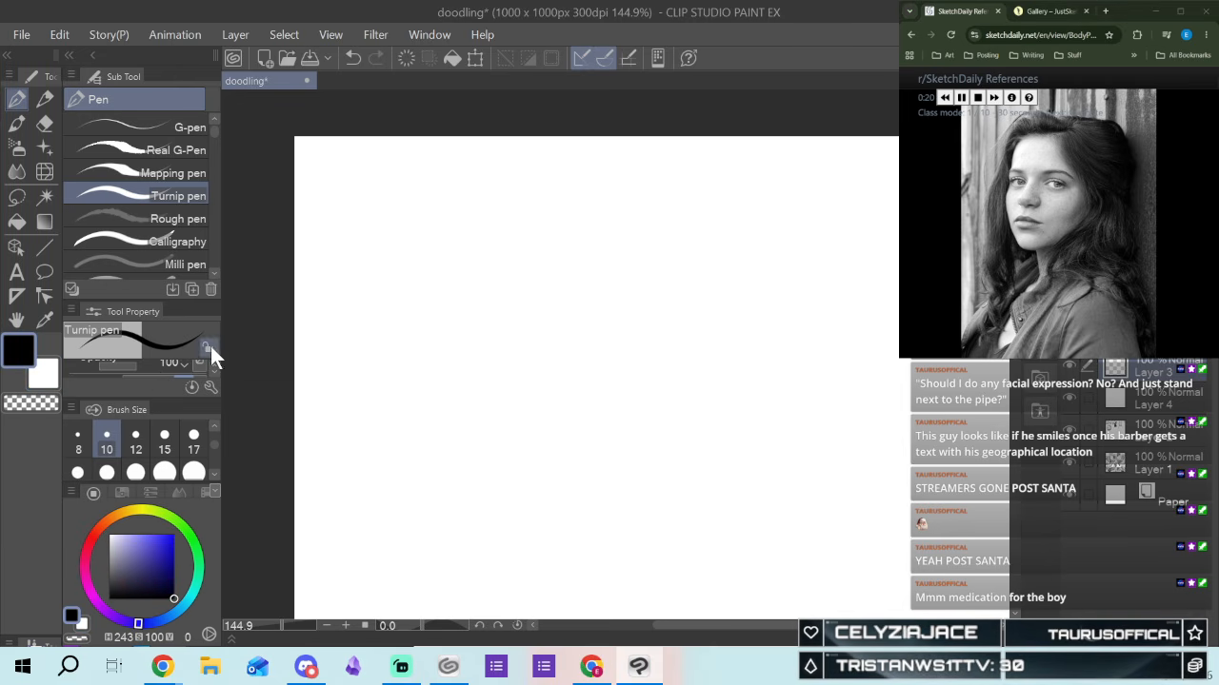
{"action": "mouse_move", "coordinate": [325, 174]}
{"action": "left_mouse_down"}
{"action": "mouse_move", "coordinate": [379, 185]}
{"action": "mouse_move", "coordinate": [335, 295]}
{"action": "left_mouse_up"}
{"action": "mouse_move", "coordinate": [302, 173]}
{"action": "left_mouse_down"}
{"action": "mouse_move", "coordinate": [336, 289]}
{"action": "mouse_move", "coordinate": [331, 175]}
{"action": "mouse_move", "coordinate": [352, 169]}
{"action": "mouse_move", "coordinate": [343, 219]}
{"action": "left_mouse_up"}
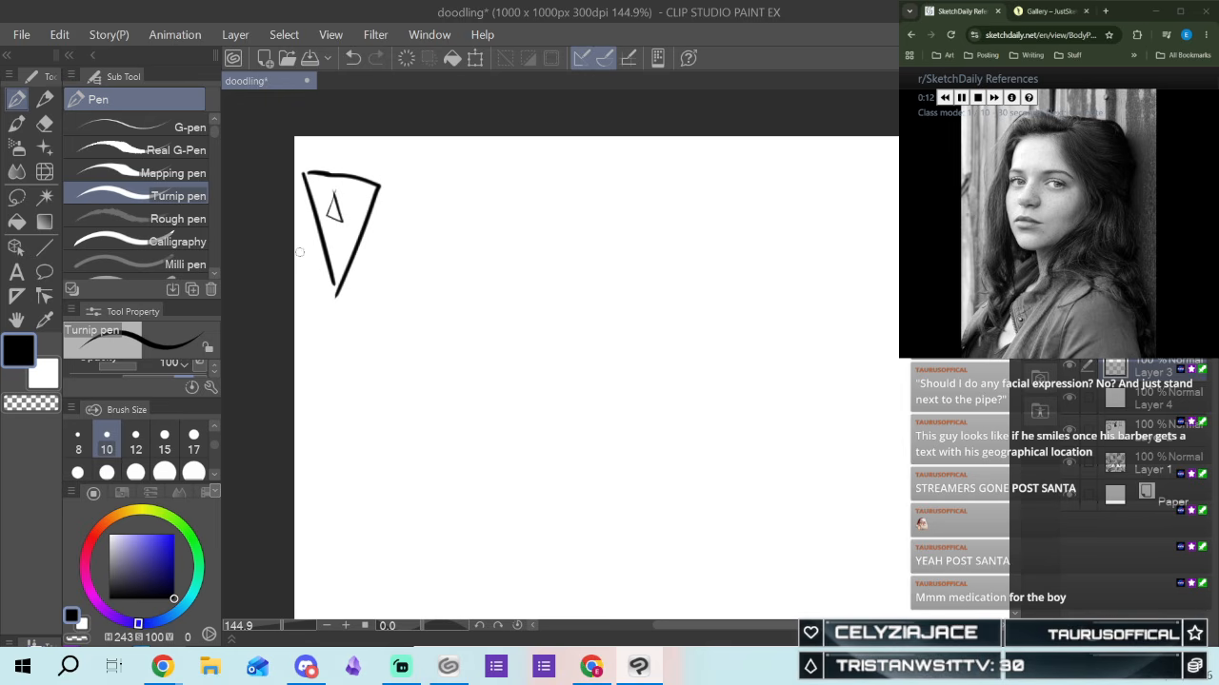
Thicken the triangular nose and add two small eyes and a short mouth line to the first head
{"action": "left_click_drag", "start_coordinate": [334, 190], "coordinate": [325, 218]}
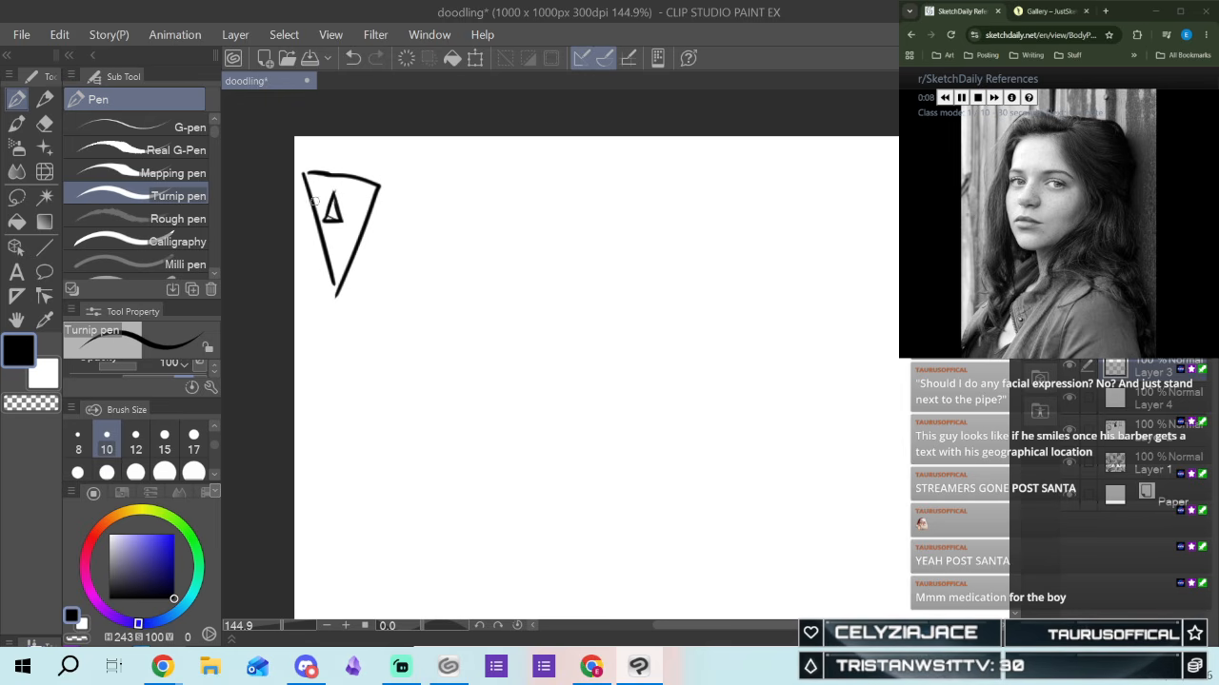
{"action": "left_click_drag", "start_coordinate": [321, 195], "coordinate": [330, 204]}
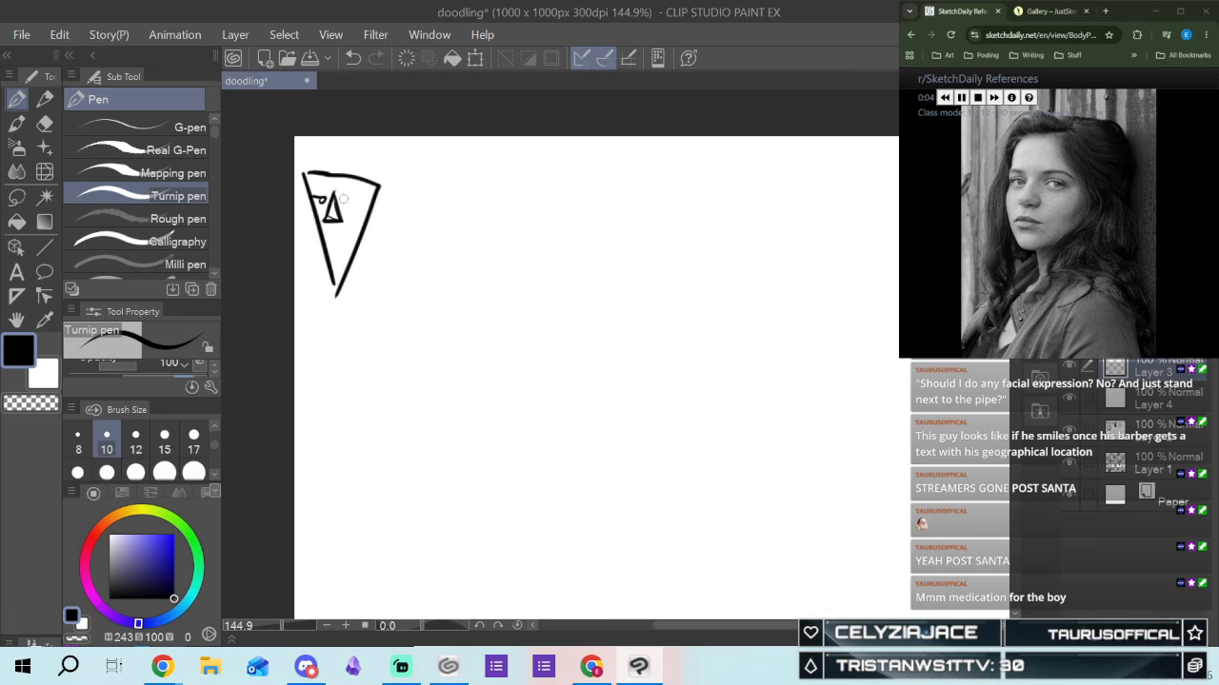
{"action": "left_click_drag", "start_coordinate": [346, 202], "coordinate": [355, 200]}
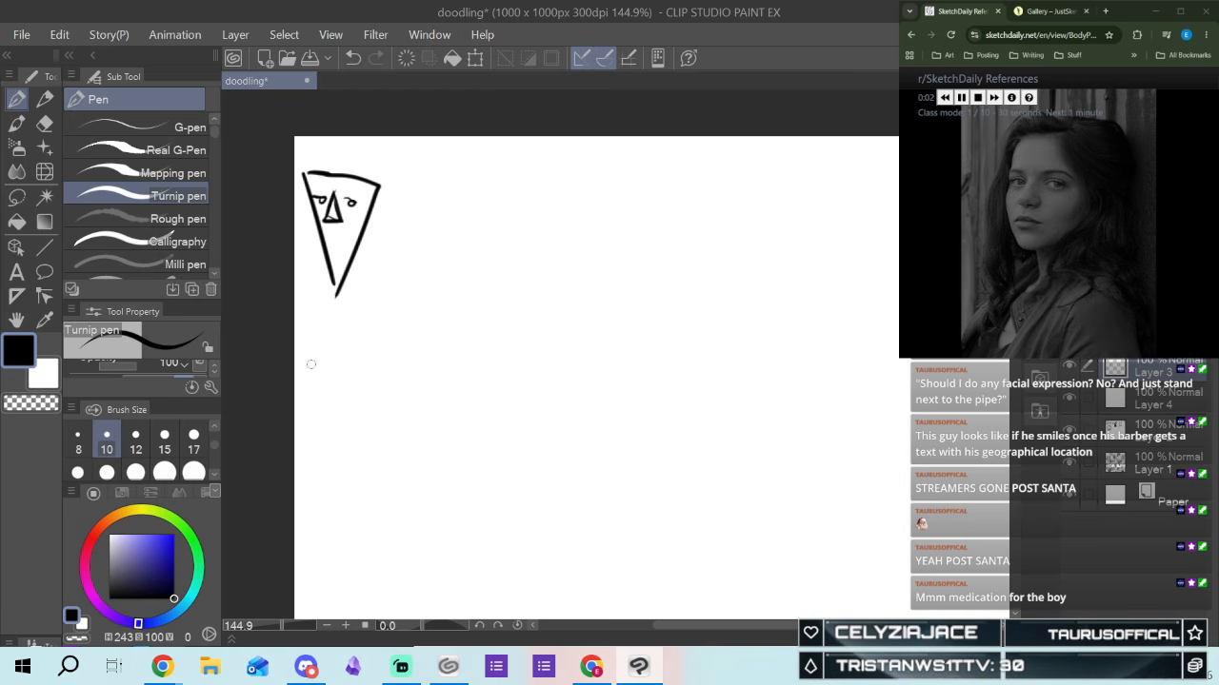
{"action": "left_click_drag", "start_coordinate": [330, 256], "coordinate": [339, 252]}
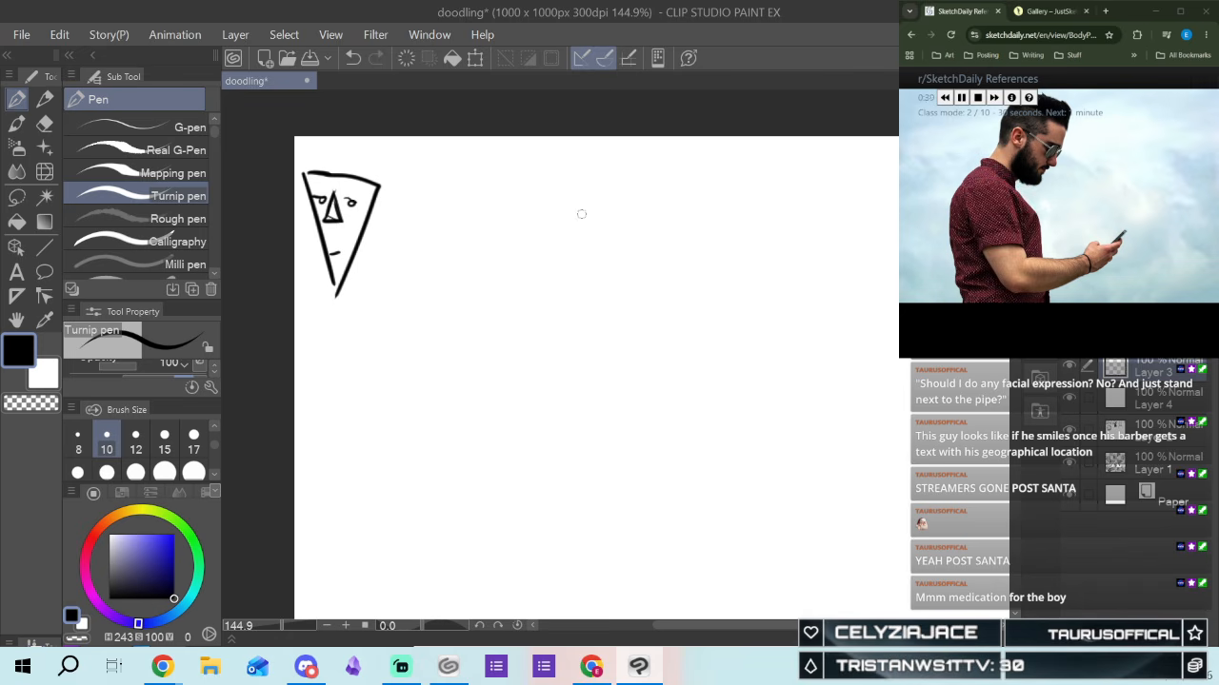
Draw a narrow triangular head beside the first one, with a small triangular nose on its front edge and a dark chin
{"action": "mouse_move", "coordinate": [439, 184]}
{"action": "left_mouse_down"}
{"action": "mouse_move", "coordinate": [434, 248]}
{"action": "mouse_move", "coordinate": [475, 196]}
{"action": "left_mouse_up"}
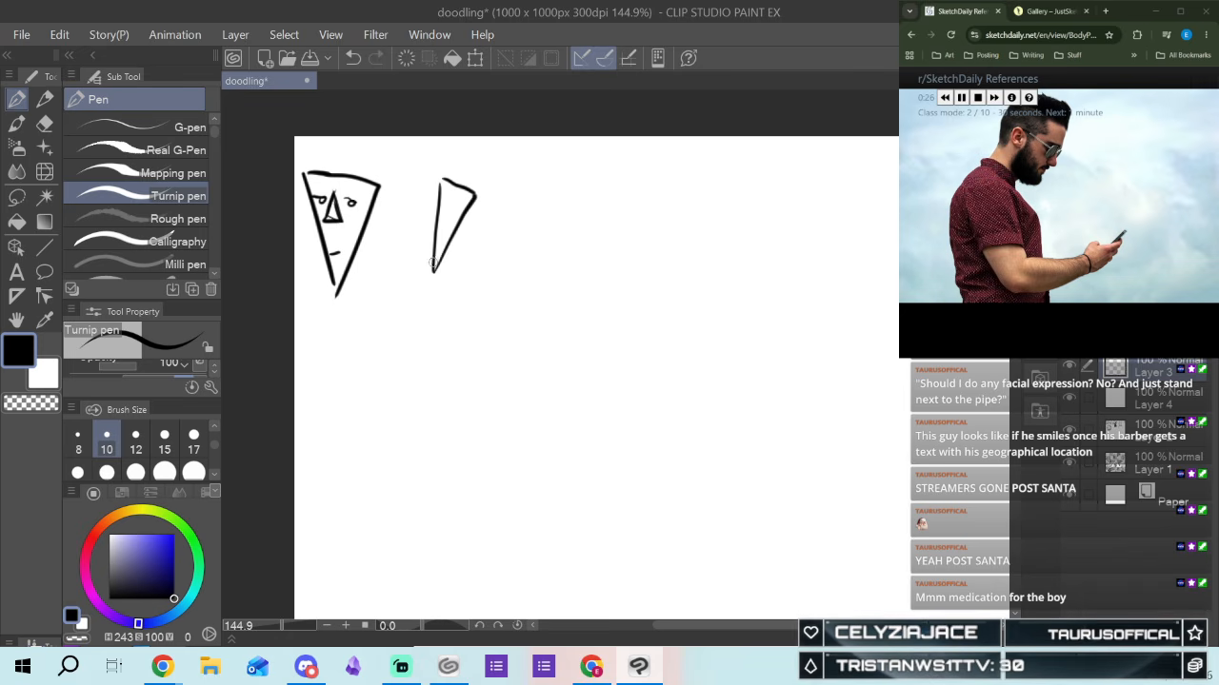
{"action": "mouse_move", "coordinate": [457, 210]}
{"action": "left_mouse_down"}
{"action": "mouse_move", "coordinate": [459, 239]}
{"action": "mouse_move", "coordinate": [447, 235]}
{"action": "left_mouse_up"}
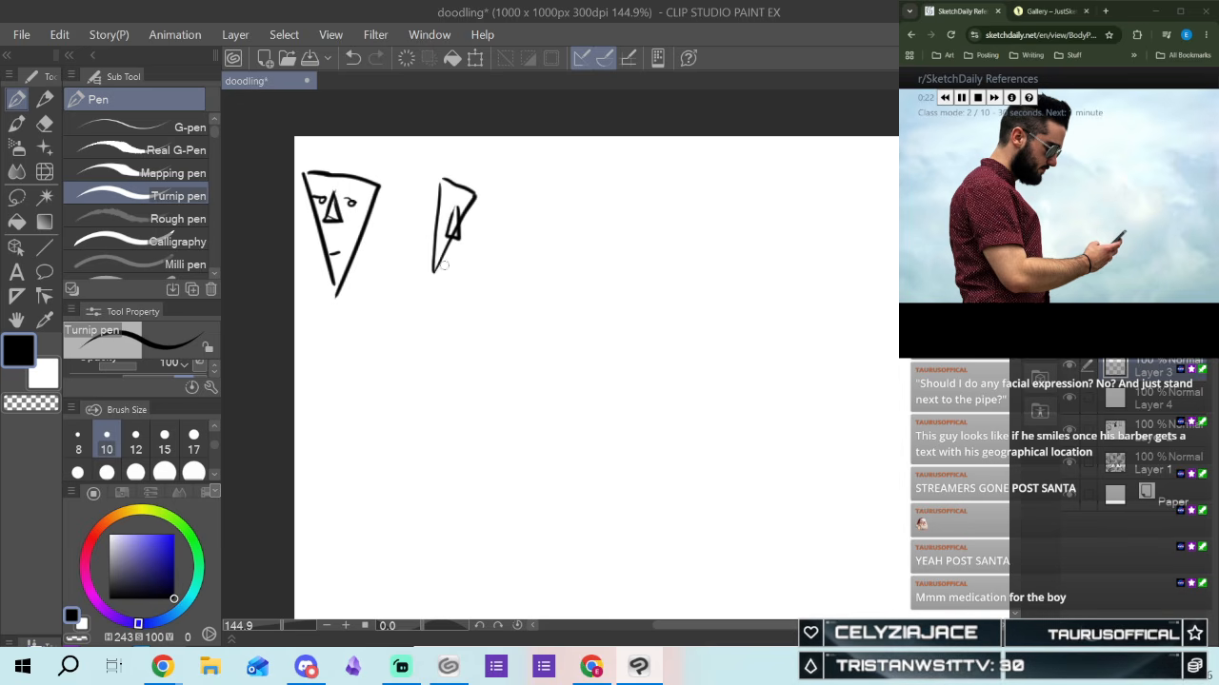
{"action": "left_click_drag", "start_coordinate": [443, 259], "coordinate": [436, 270]}
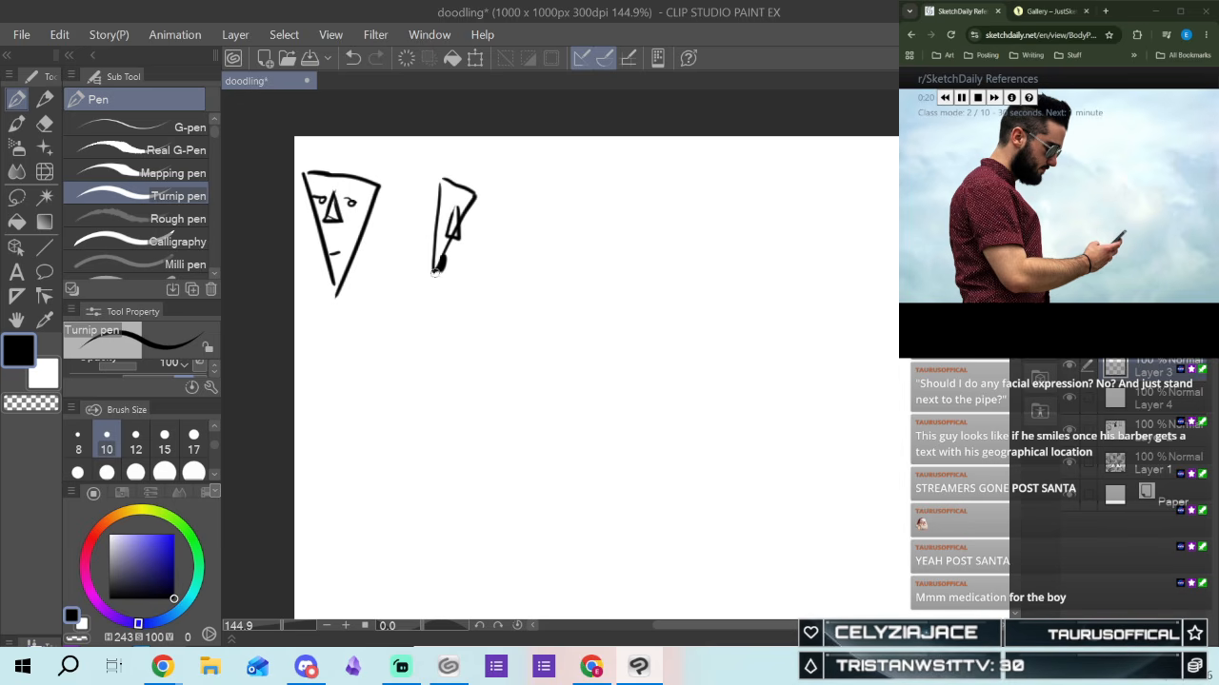
Add an angular jaw behind the second head, fill it black as a beard and darken the eye area above the nose
{"action": "left_click_drag", "start_coordinate": [397, 244], "coordinate": [439, 277]}
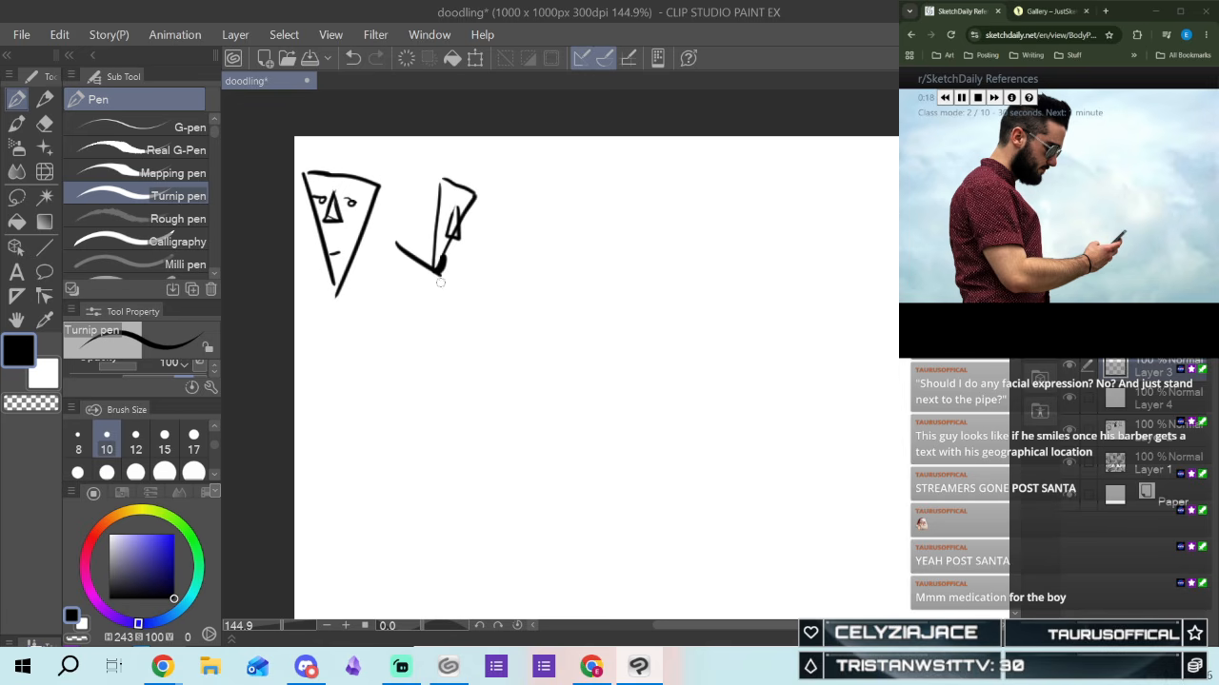
{"action": "left_click_drag", "start_coordinate": [420, 203], "coordinate": [397, 243]}
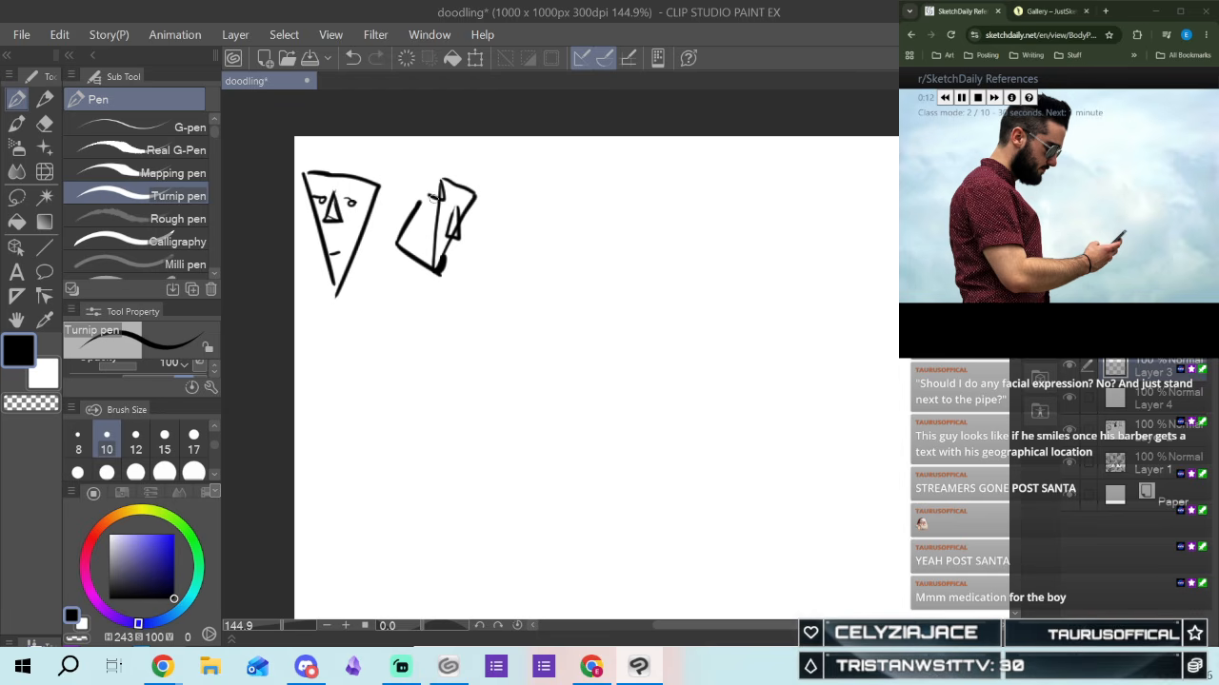
{"action": "mouse_move", "coordinate": [422, 202]}
{"action": "left_mouse_down"}
{"action": "mouse_move", "coordinate": [404, 225]}
{"action": "mouse_move", "coordinate": [442, 261]}
{"action": "mouse_move", "coordinate": [409, 234]}
{"action": "mouse_move", "coordinate": [409, 250]}
{"action": "left_mouse_up"}
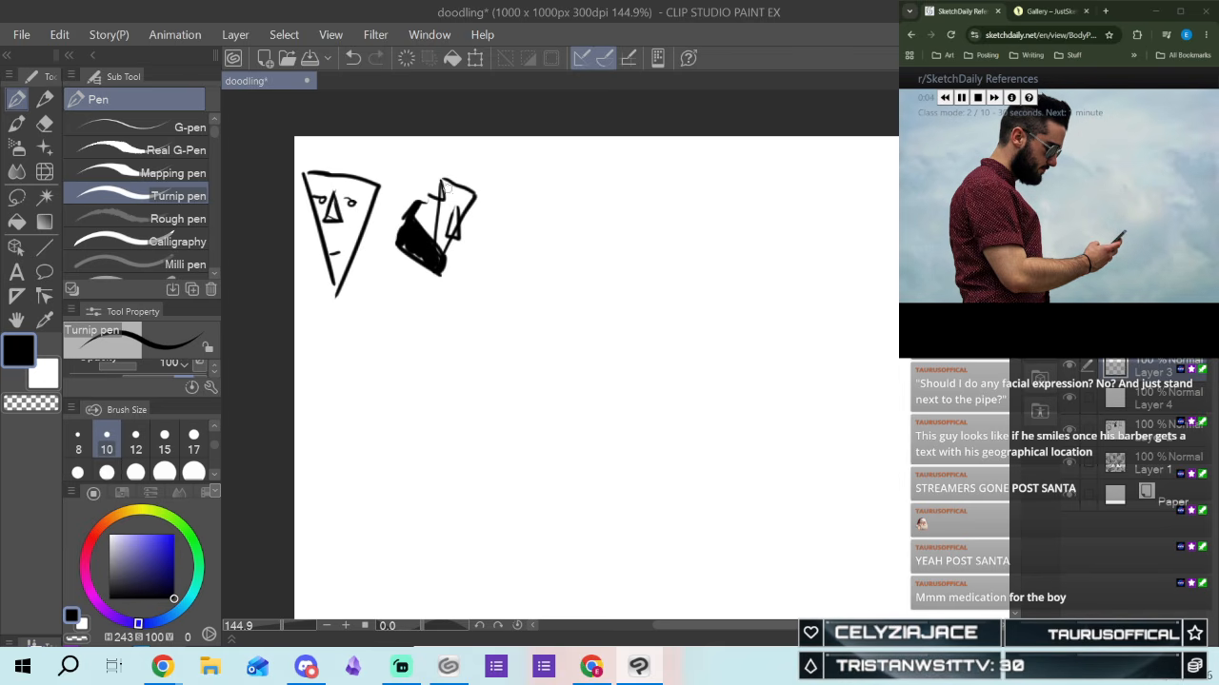
{"action": "left_click_drag", "start_coordinate": [458, 198], "coordinate": [450, 211]}
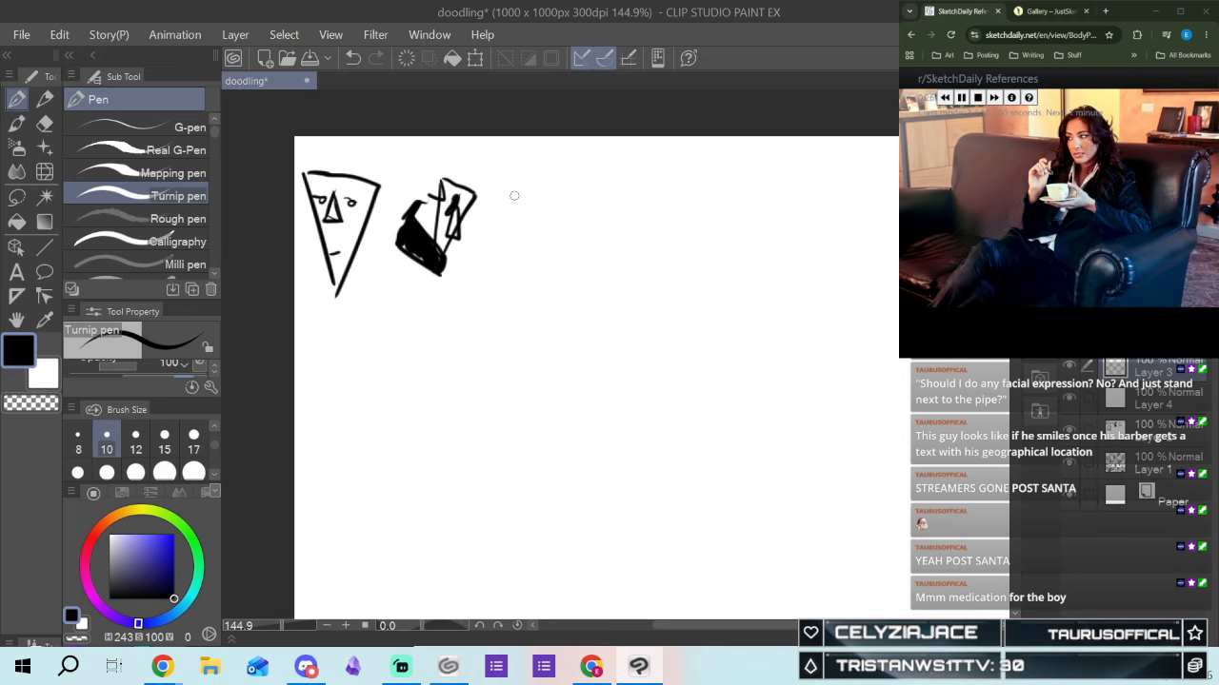
Draw a third downward-pointing triangular head with a slanted top edge, a hairline and a narrow triangular nose
{"action": "left_click_drag", "start_coordinate": [504, 197], "coordinate": [590, 177]}
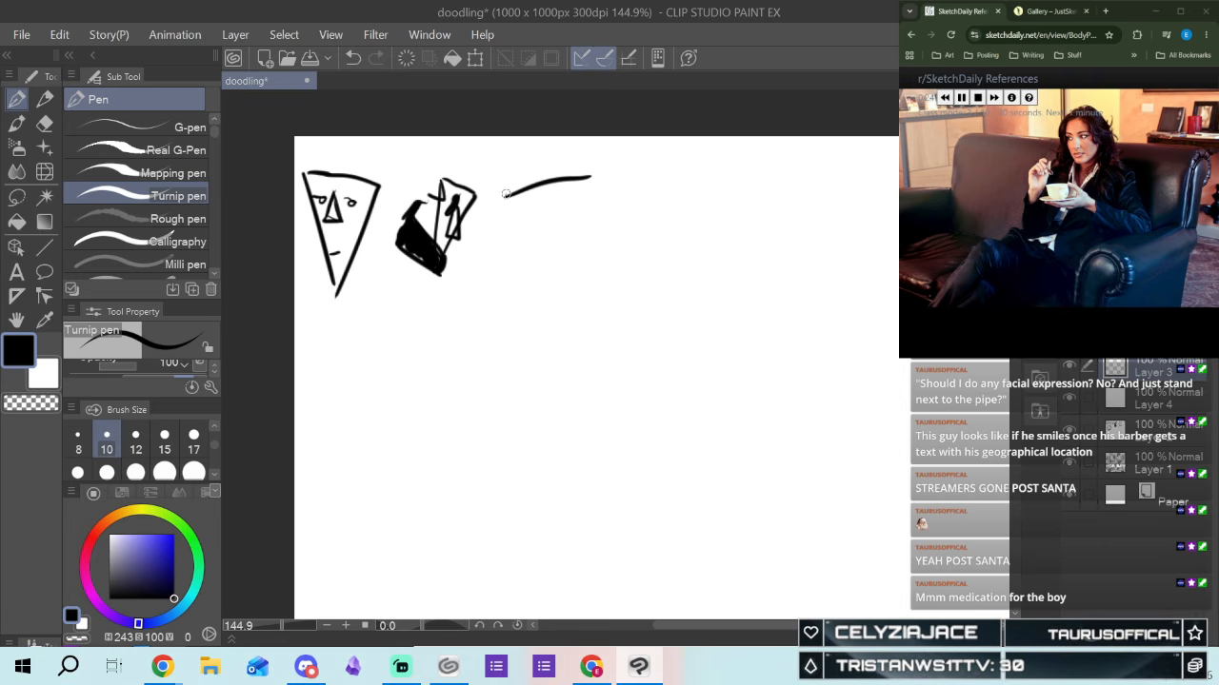
{"action": "mouse_move", "coordinate": [506, 193]}
{"action": "left_mouse_down"}
{"action": "mouse_move", "coordinate": [539, 269]}
{"action": "mouse_move", "coordinate": [588, 179]}
{"action": "left_mouse_up"}
{"action": "left_click_drag", "start_coordinate": [507, 193], "coordinate": [579, 190]}
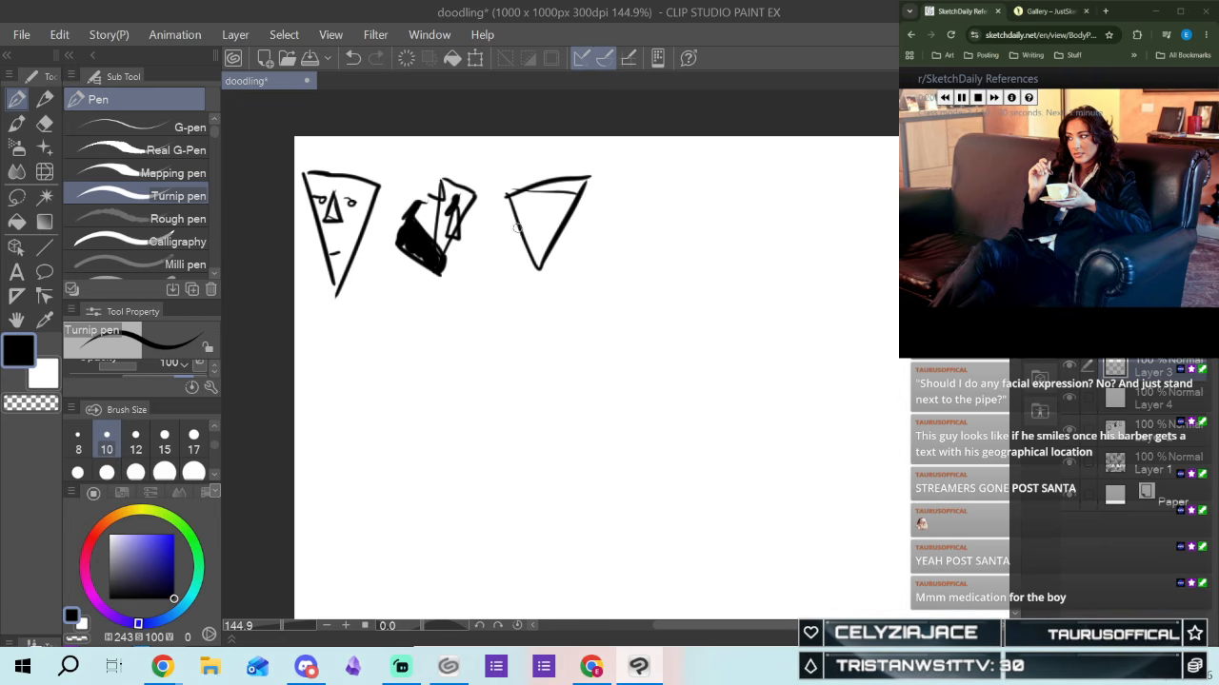
{"action": "left_click_drag", "start_coordinate": [534, 200], "coordinate": [545, 223]}
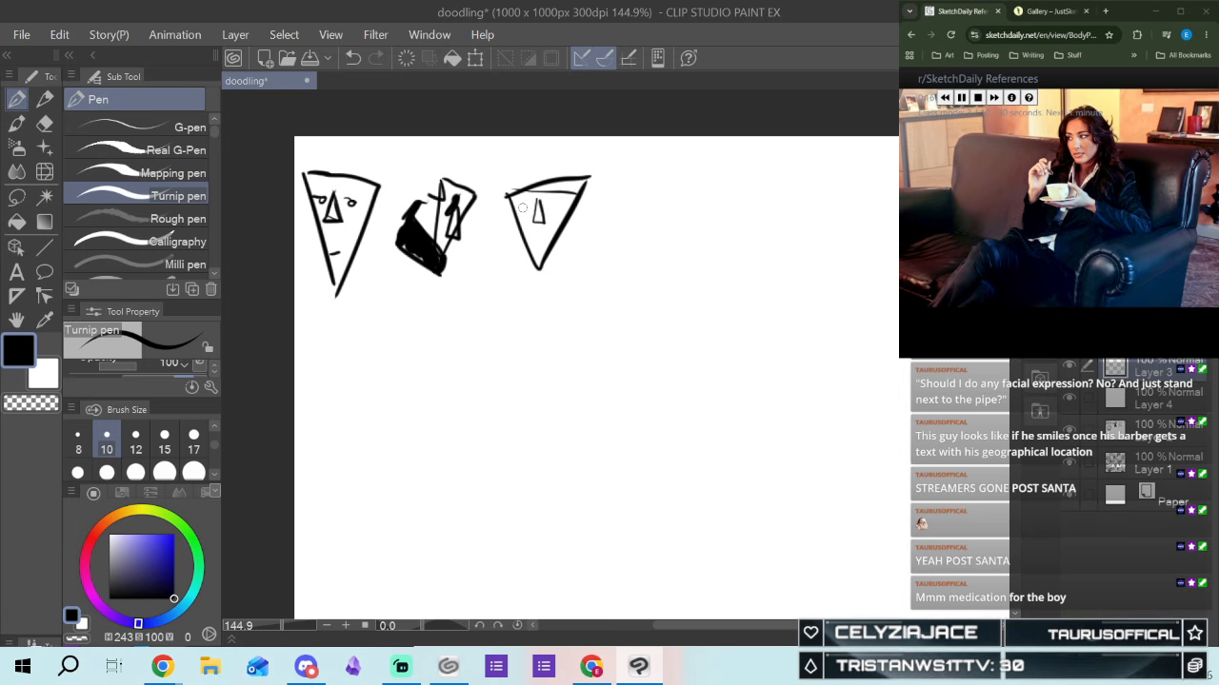
Add two small dark eyes and a slanted mouth to the third head, plus a side plane along its jaw
{"action": "left_click_drag", "start_coordinate": [512, 201], "coordinate": [523, 205]}
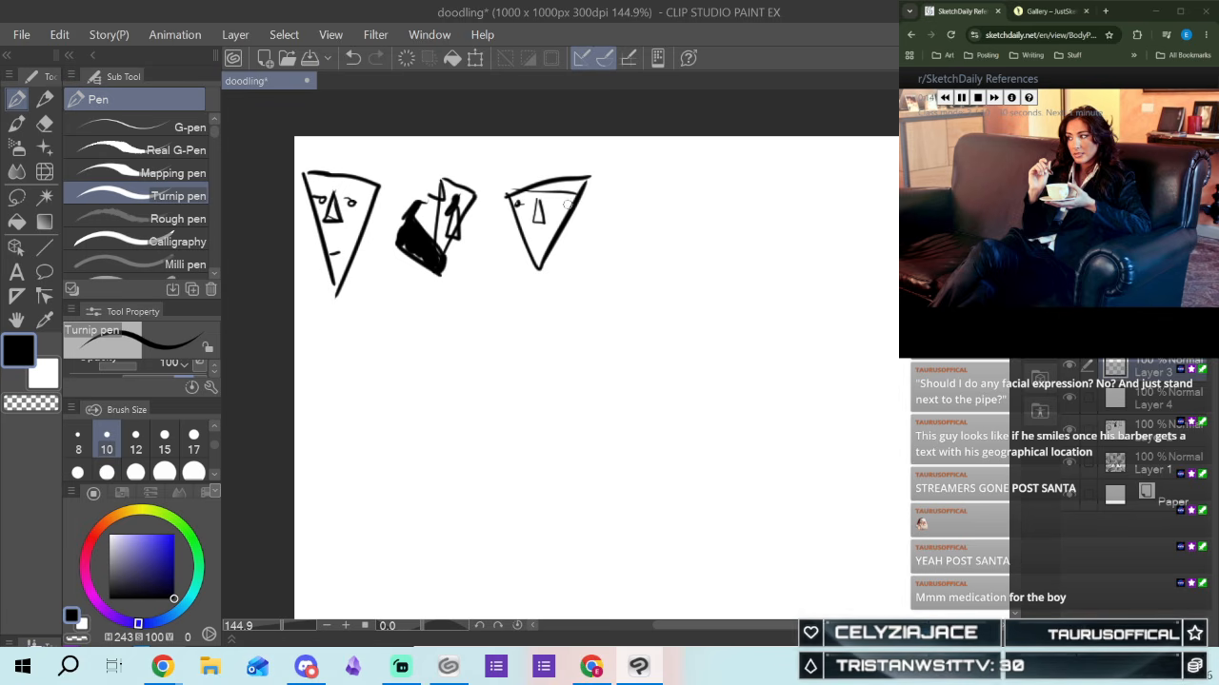
{"action": "left_click_drag", "start_coordinate": [544, 203], "coordinate": [552, 203]}
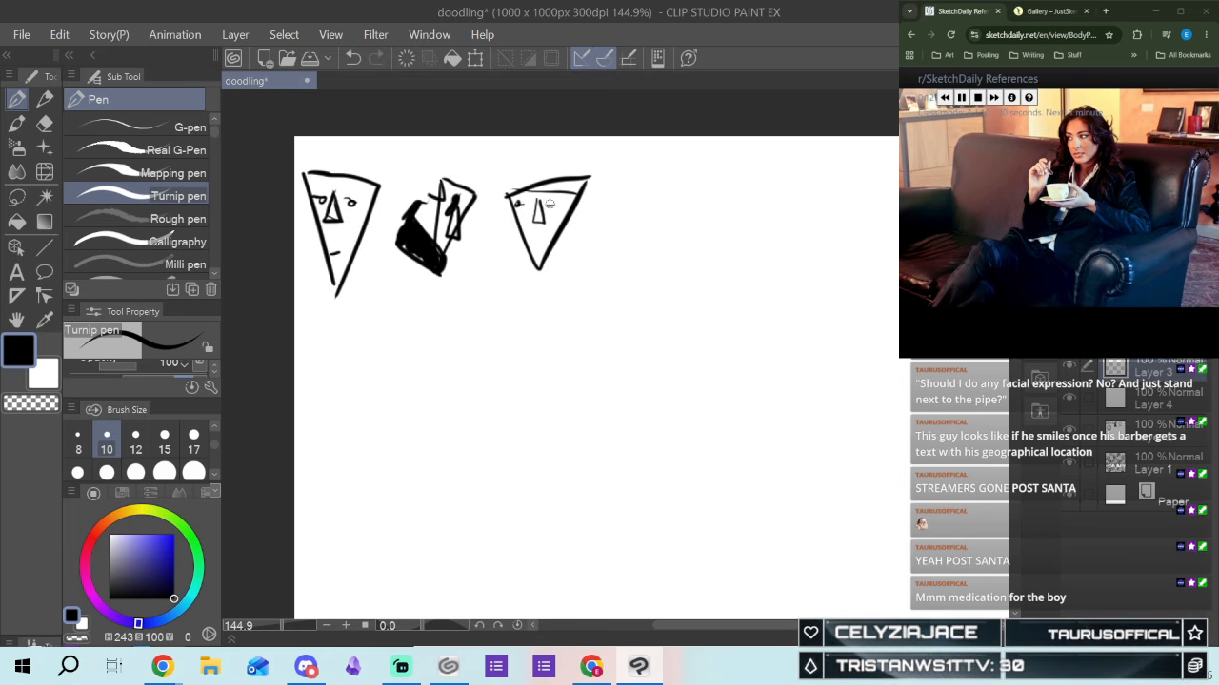
{"action": "left_click_drag", "start_coordinate": [546, 202], "coordinate": [559, 203]}
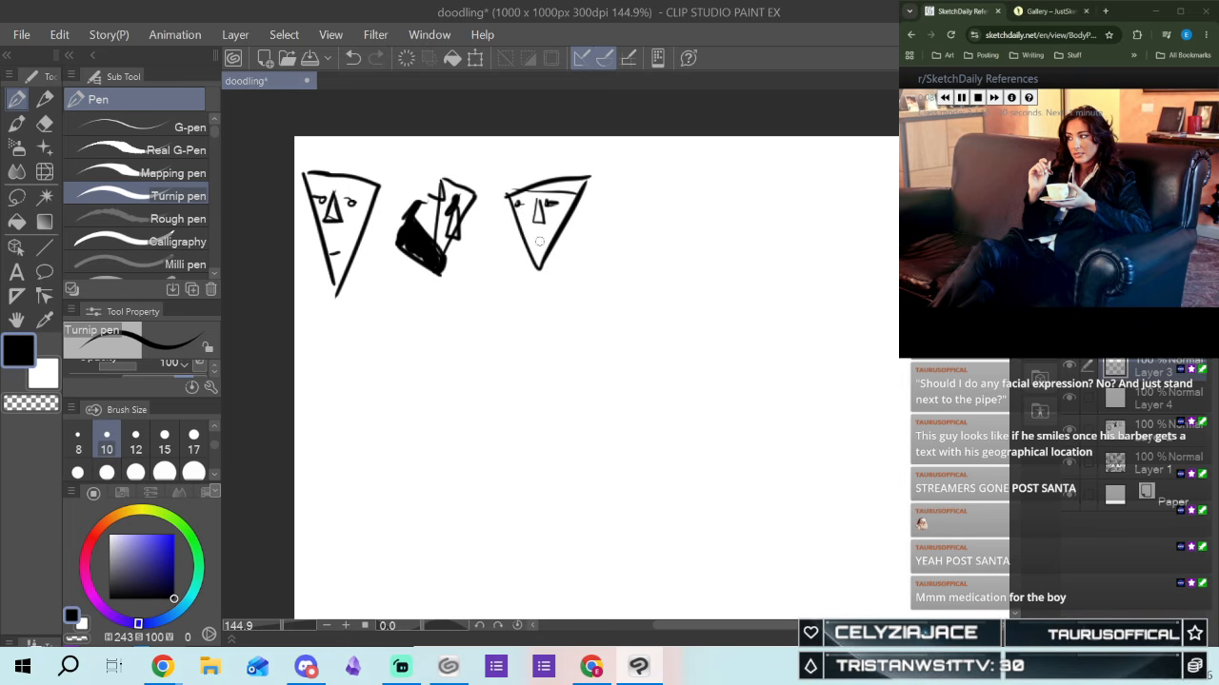
{"action": "mouse_move", "coordinate": [535, 240]}
{"action": "left_mouse_down"}
{"action": "mouse_move", "coordinate": [553, 229]}
{"action": "mouse_move", "coordinate": [543, 219]}
{"action": "mouse_move", "coordinate": [546, 229]}
{"action": "left_mouse_up"}
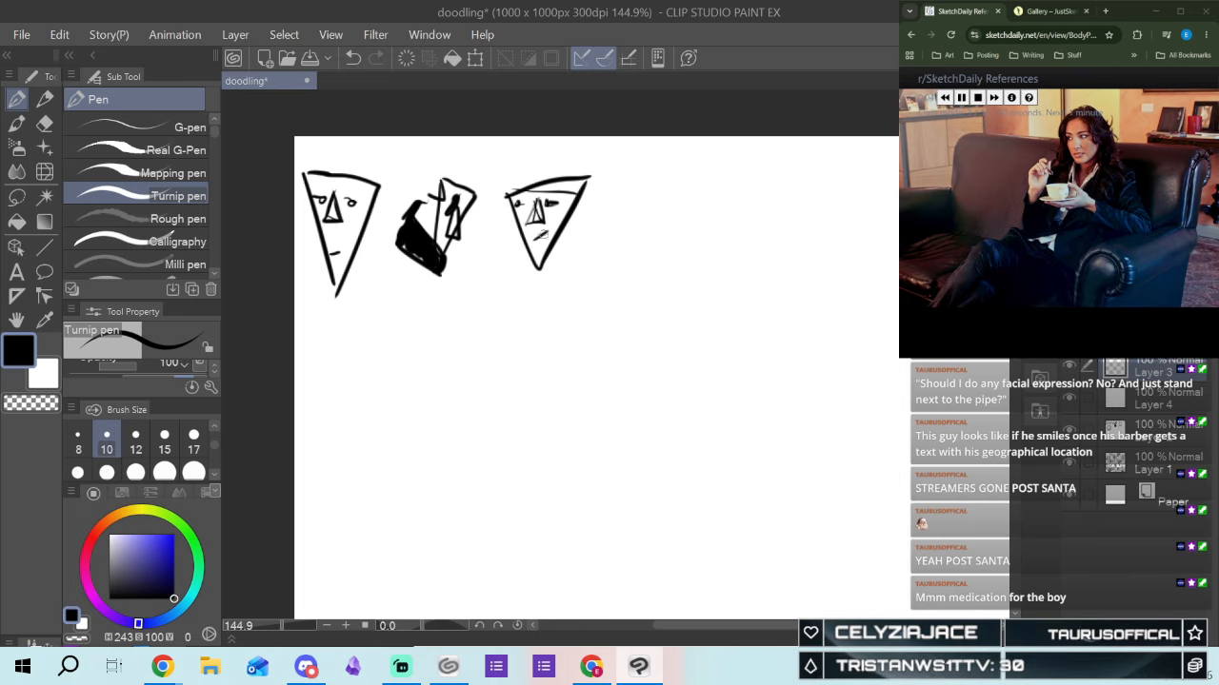
{"action": "left_click_drag", "start_coordinate": [542, 264], "coordinate": [573, 234]}
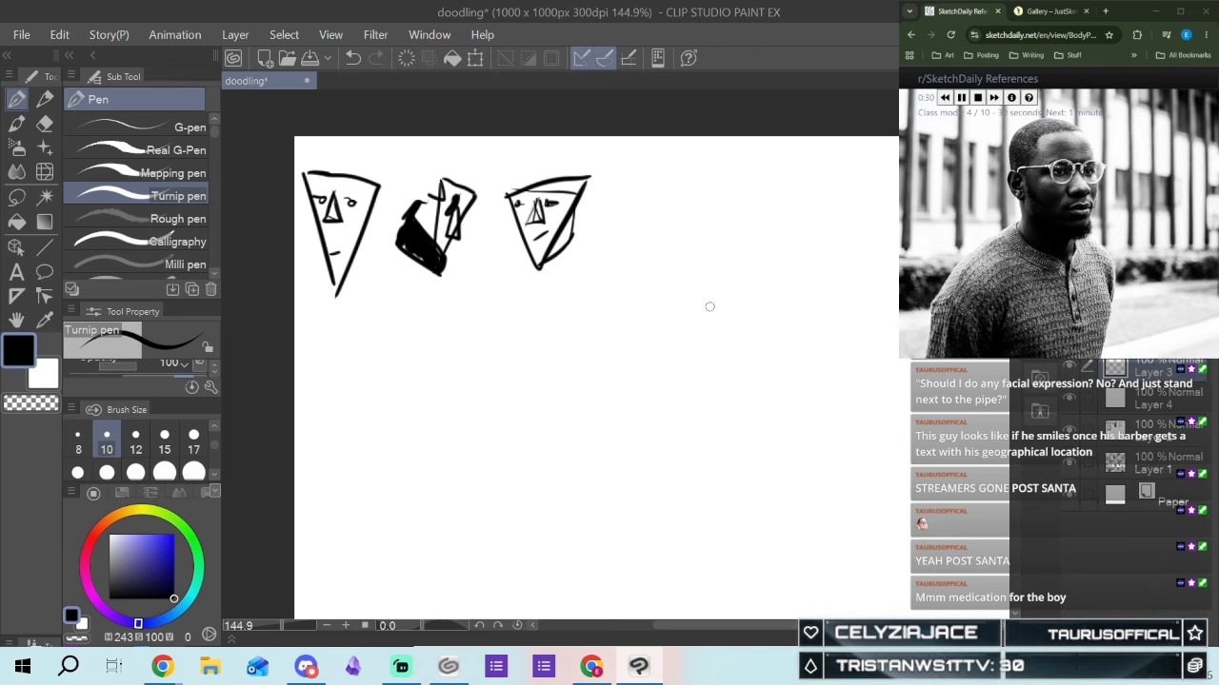
Draw a fourth downward-pointing triangular head with a triangular nose, eyes and large round glasses
{"action": "left_click_drag", "start_coordinate": [695, 626], "coordinate": [714, 627]}
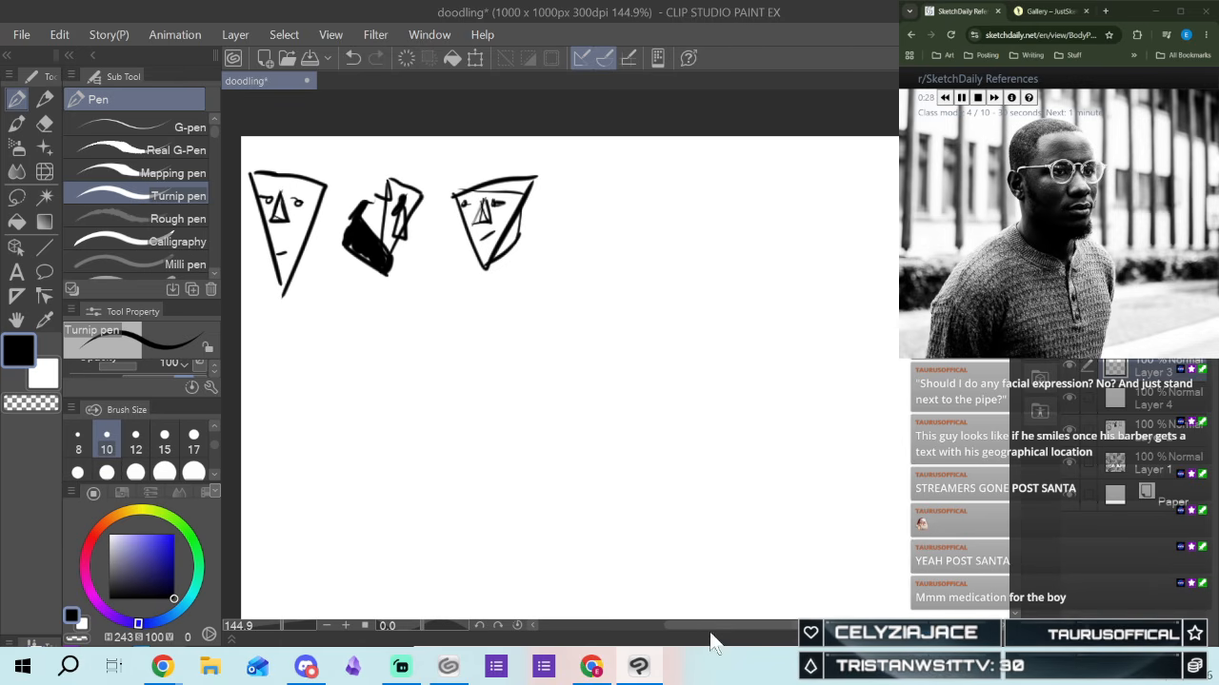
{"action": "mouse_move", "coordinate": [571, 190]}
{"action": "left_mouse_down"}
{"action": "mouse_move", "coordinate": [591, 230]}
{"action": "mouse_move", "coordinate": [573, 187]}
{"action": "mouse_move", "coordinate": [651, 204]}
{"action": "mouse_move", "coordinate": [609, 296]}
{"action": "left_mouse_up"}
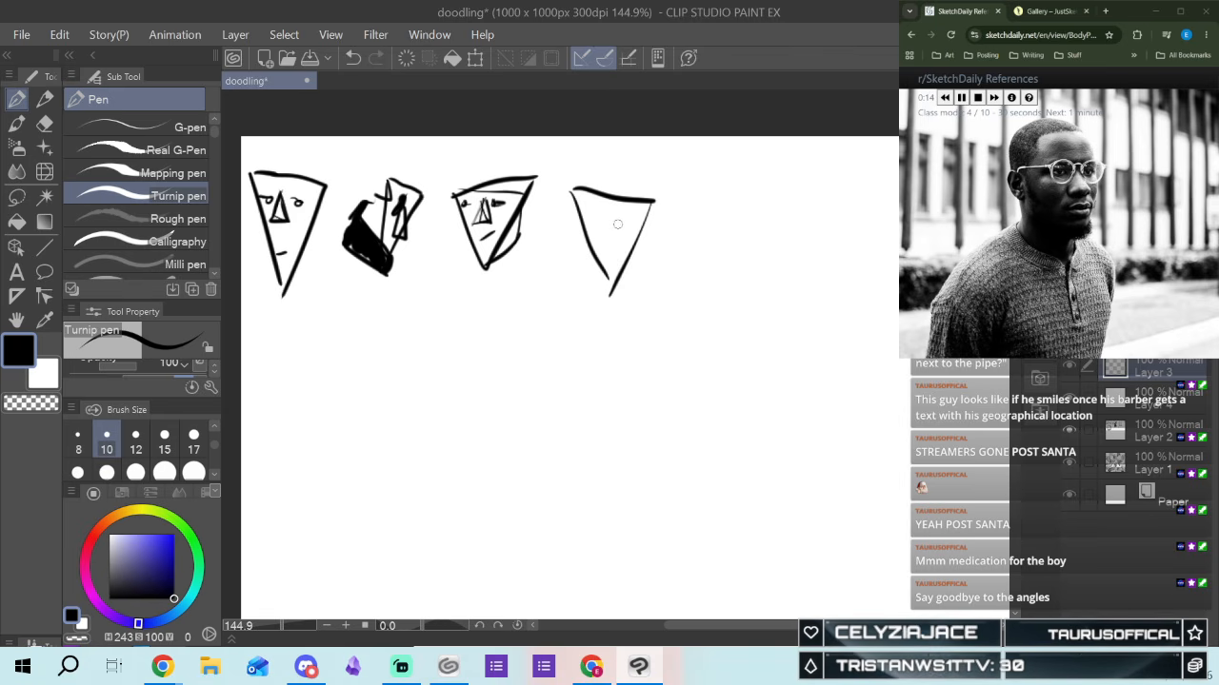
{"action": "mouse_move", "coordinate": [601, 242]}
{"action": "left_mouse_down"}
{"action": "mouse_move", "coordinate": [625, 242]}
{"action": "mouse_move", "coordinate": [599, 216]}
{"action": "left_mouse_up"}
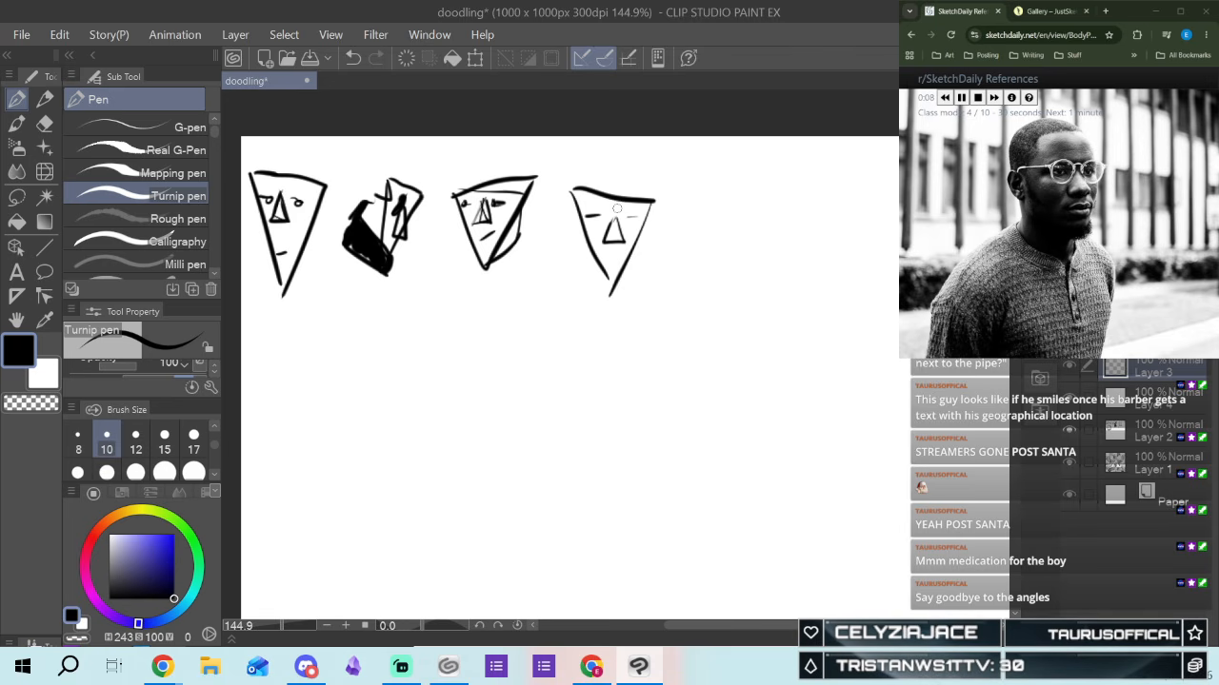
{"action": "mouse_move", "coordinate": [597, 217]}
{"action": "left_mouse_down"}
{"action": "mouse_move", "coordinate": [632, 221]}
{"action": "mouse_move", "coordinate": [598, 235]}
{"action": "mouse_move", "coordinate": [644, 228]}
{"action": "mouse_move", "coordinate": [647, 212]}
{"action": "left_mouse_up"}
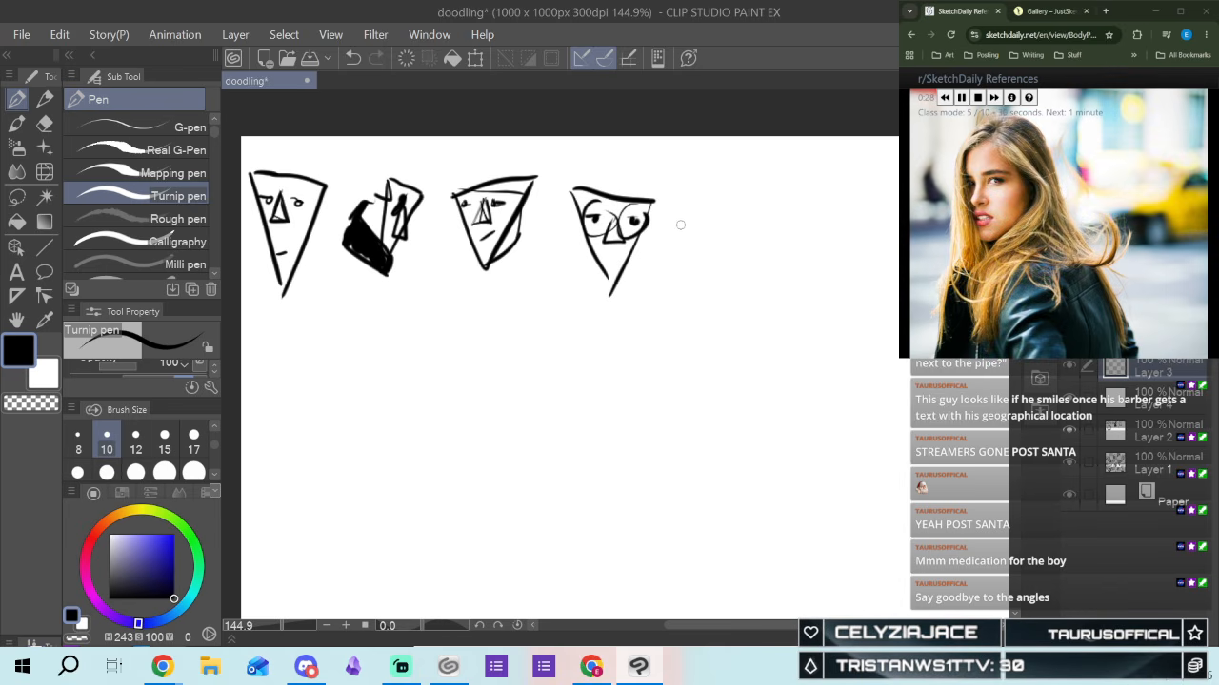
Draw a smaller, narrow triangular head to the right of the bespectacled one, with a triangular nose and eye near its front edge
{"action": "left_click_drag", "start_coordinate": [677, 229], "coordinate": [686, 286]}
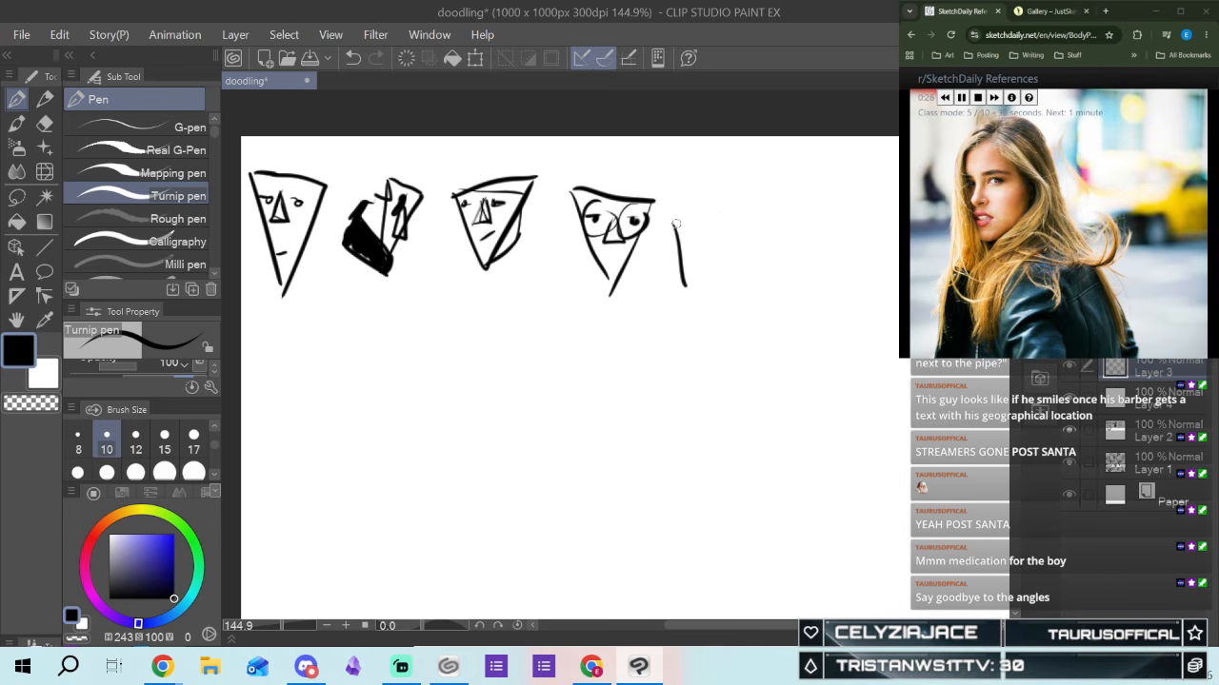
{"action": "left_click_drag", "start_coordinate": [724, 220], "coordinate": [691, 298]}
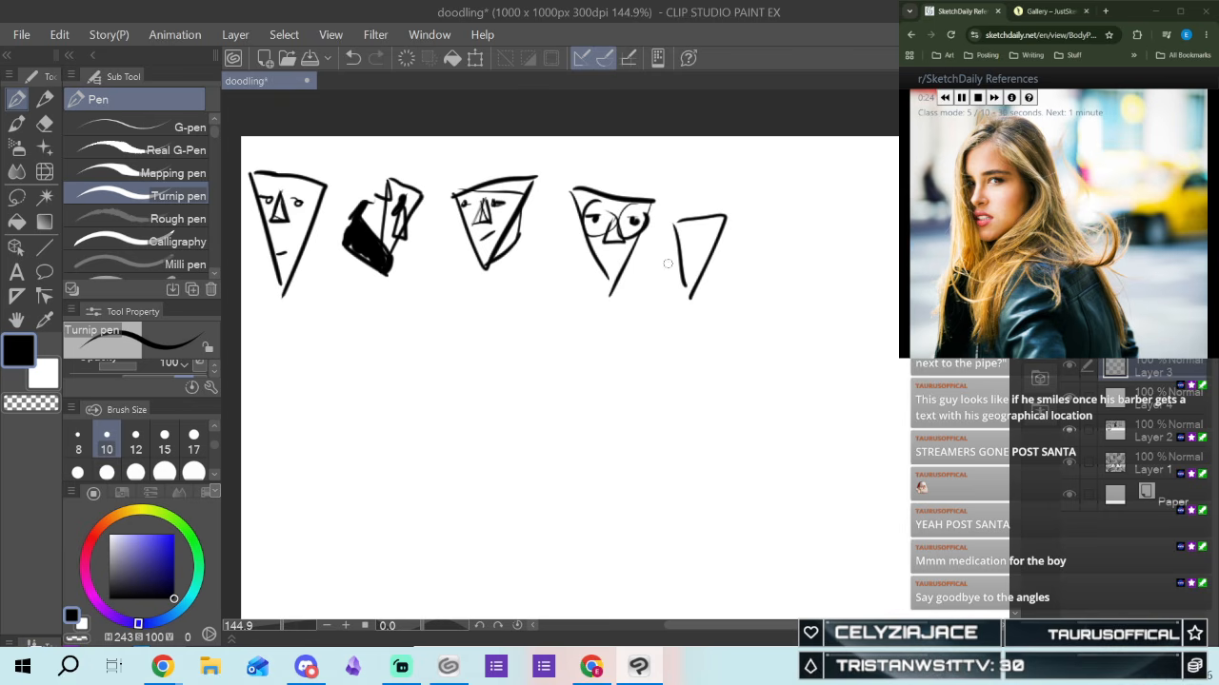
{"action": "left_click_drag", "start_coordinate": [673, 256], "coordinate": [688, 259]}
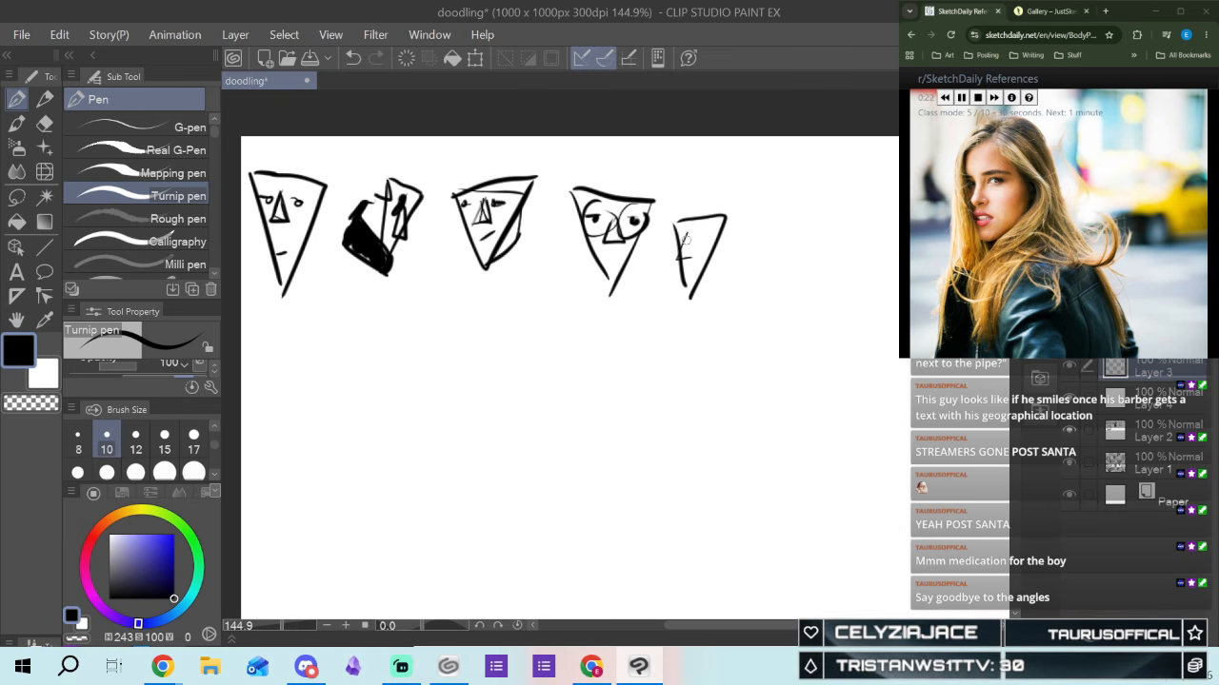
{"action": "mouse_move", "coordinate": [683, 244]}
{"action": "left_mouse_down"}
{"action": "mouse_move", "coordinate": [679, 258]}
{"action": "mouse_move", "coordinate": [690, 258]}
{"action": "left_mouse_up"}
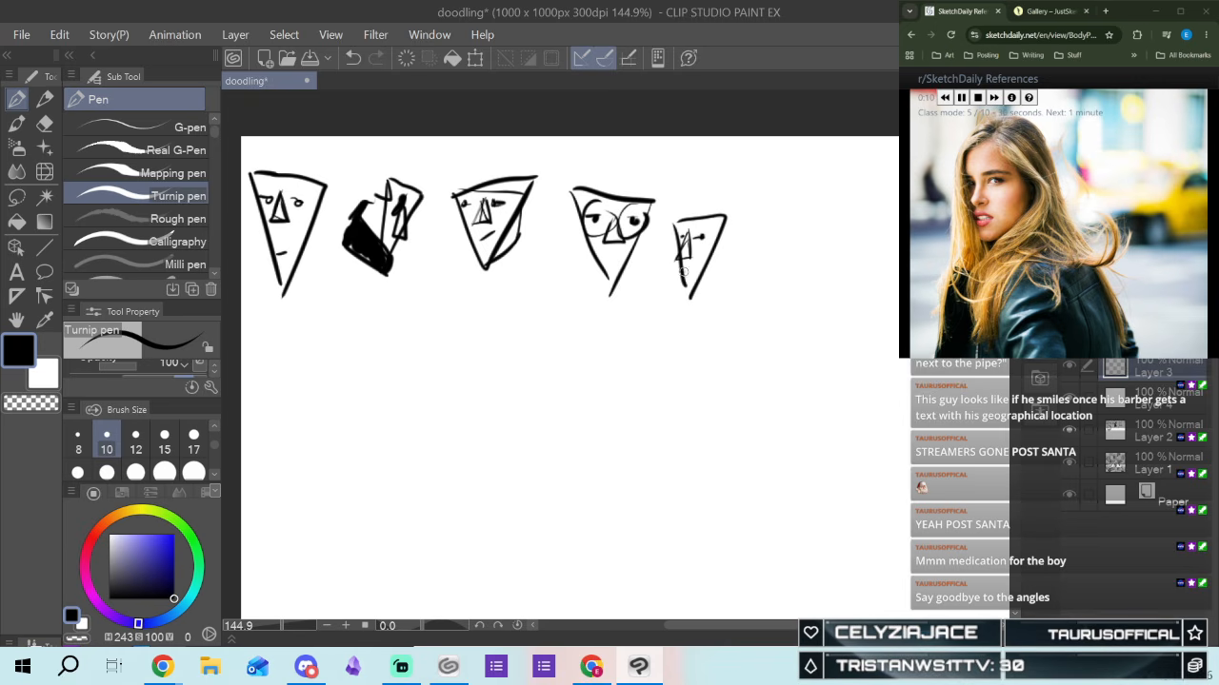
Add the mouth, dark chin and side plane of the fifth head, with loose strokes behind the jaw
{"action": "mouse_move", "coordinate": [678, 280]}
{"action": "left_mouse_down"}
{"action": "mouse_move", "coordinate": [691, 295]}
{"action": "mouse_move", "coordinate": [716, 283]}
{"action": "left_mouse_up"}
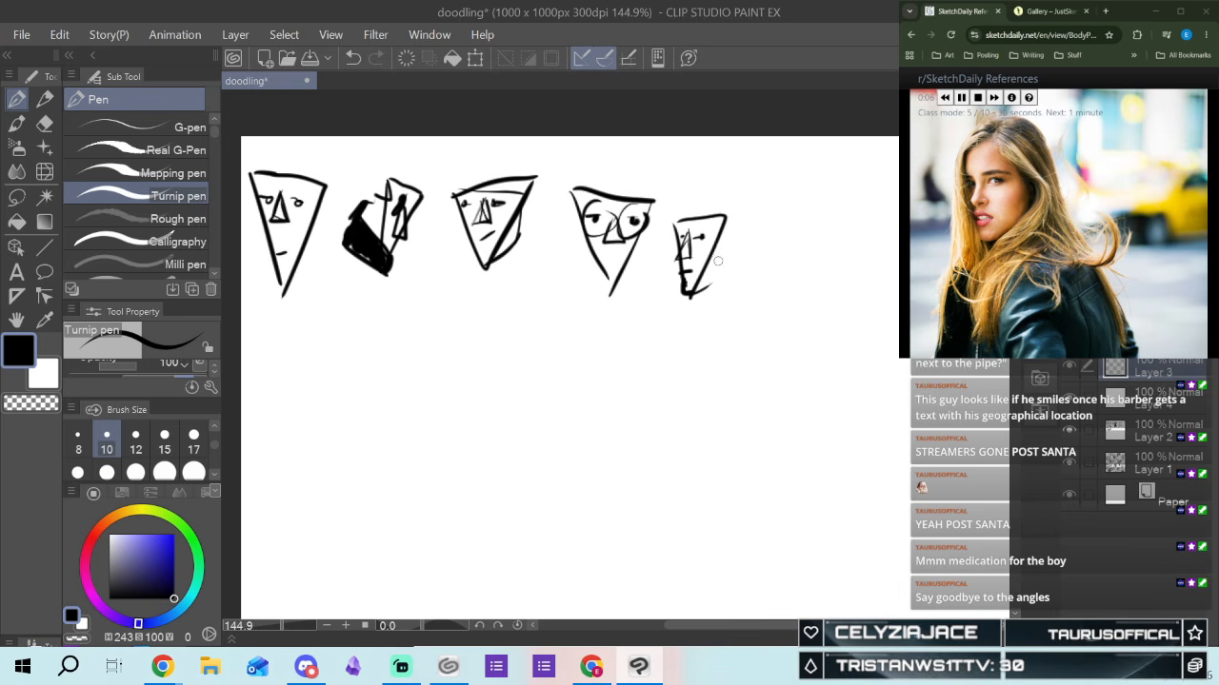
{"action": "left_click_drag", "start_coordinate": [726, 221], "coordinate": [724, 283]}
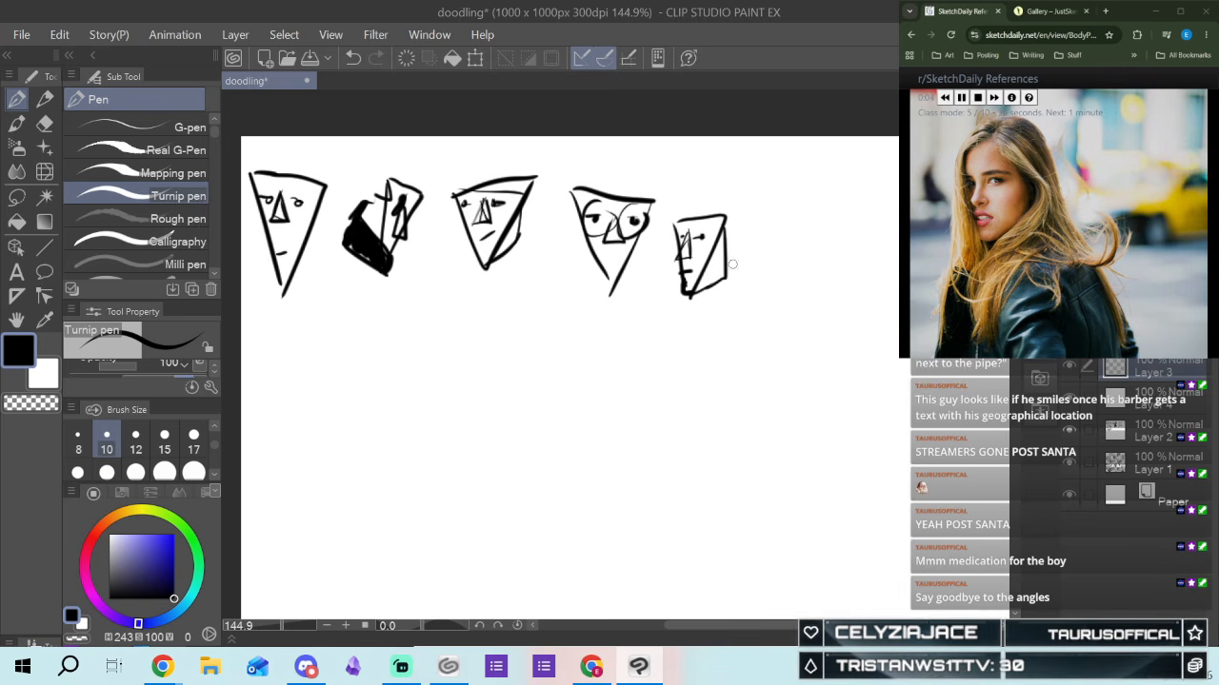
{"action": "mouse_move", "coordinate": [729, 235]}
{"action": "left_mouse_down"}
{"action": "mouse_move", "coordinate": [710, 309]}
{"action": "mouse_move", "coordinate": [730, 301]}
{"action": "left_mouse_up"}
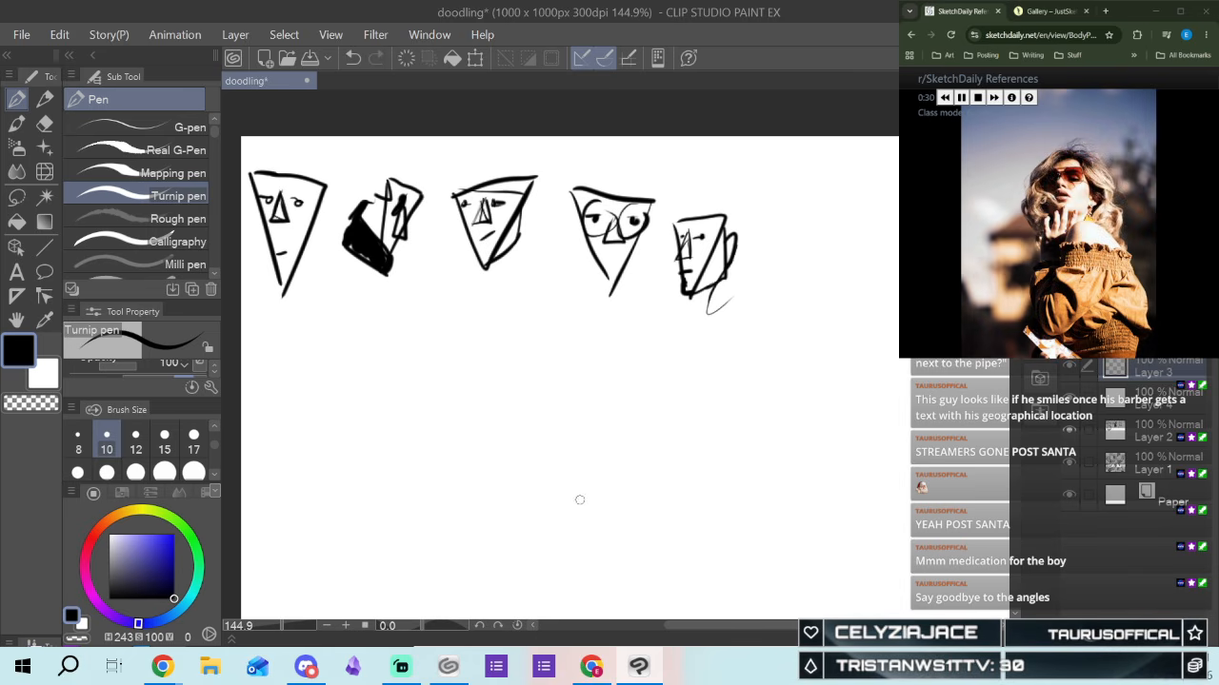
Draw a sixth tilted triangular head with a triangular nose, dark eye areas and a mouth, plus a jaw side plane
{"action": "left_click_drag", "start_coordinate": [743, 628], "coordinate": [765, 630]}
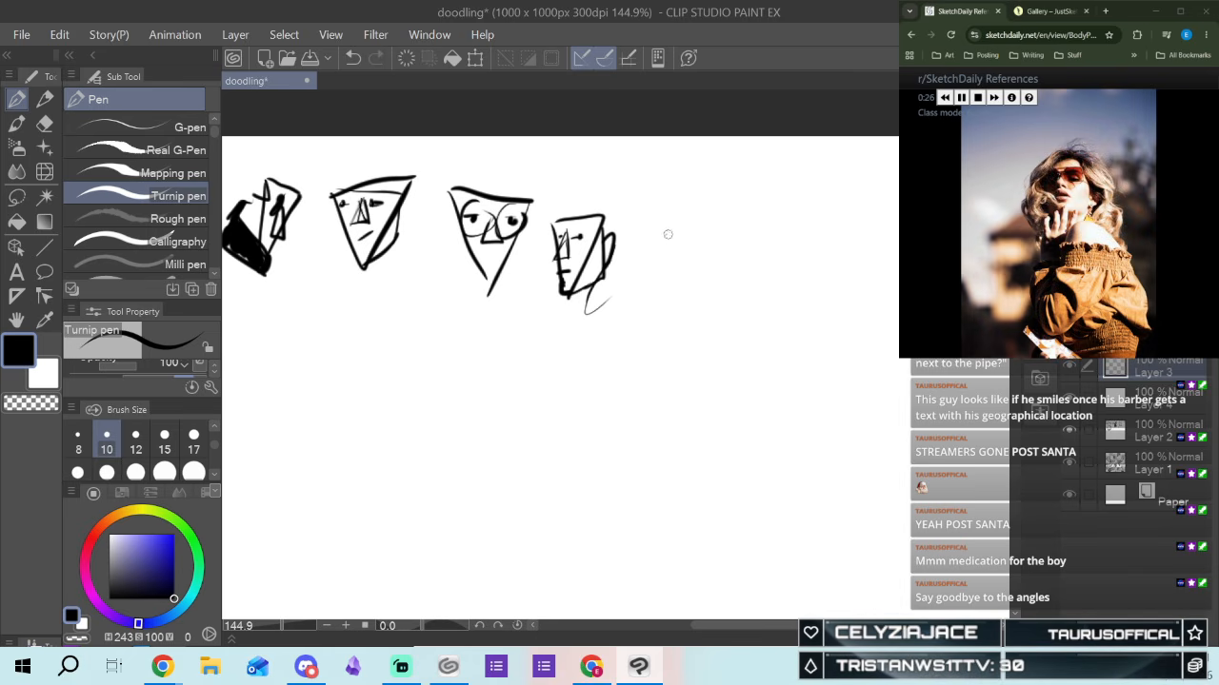
{"action": "left_click_drag", "start_coordinate": [666, 231], "coordinate": [699, 293]}
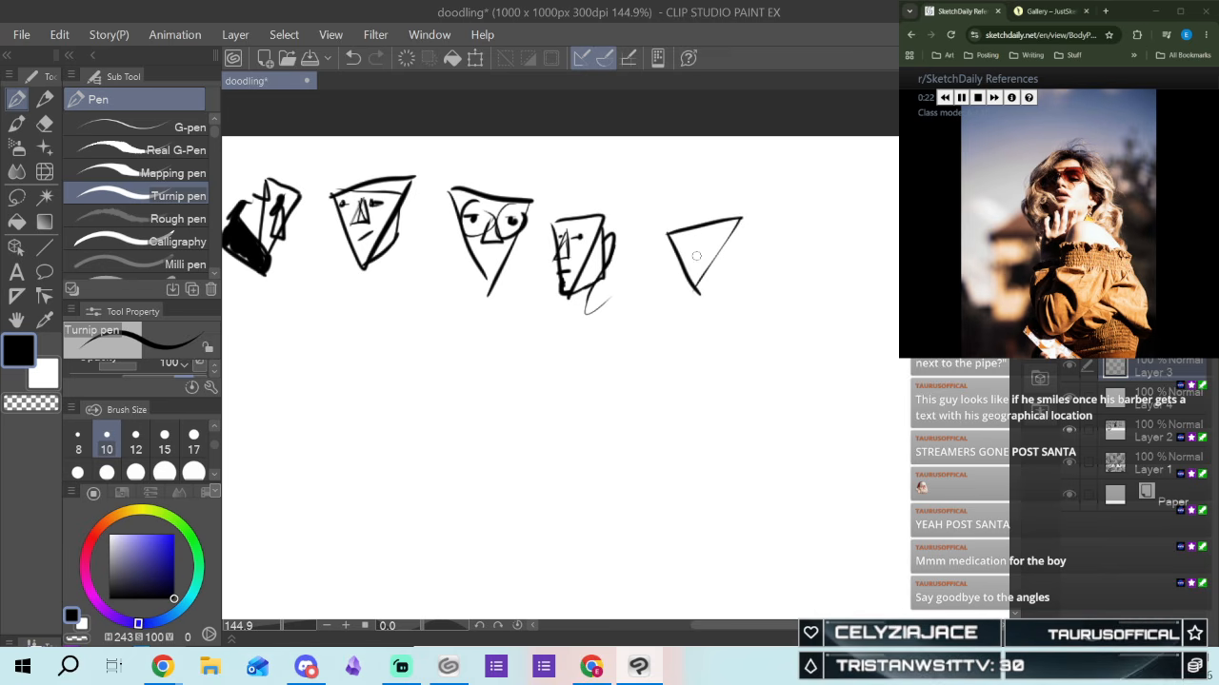
{"action": "mouse_move", "coordinate": [694, 245]}
{"action": "left_mouse_down"}
{"action": "mouse_move", "coordinate": [704, 248]}
{"action": "mouse_move", "coordinate": [693, 251]}
{"action": "left_mouse_up"}
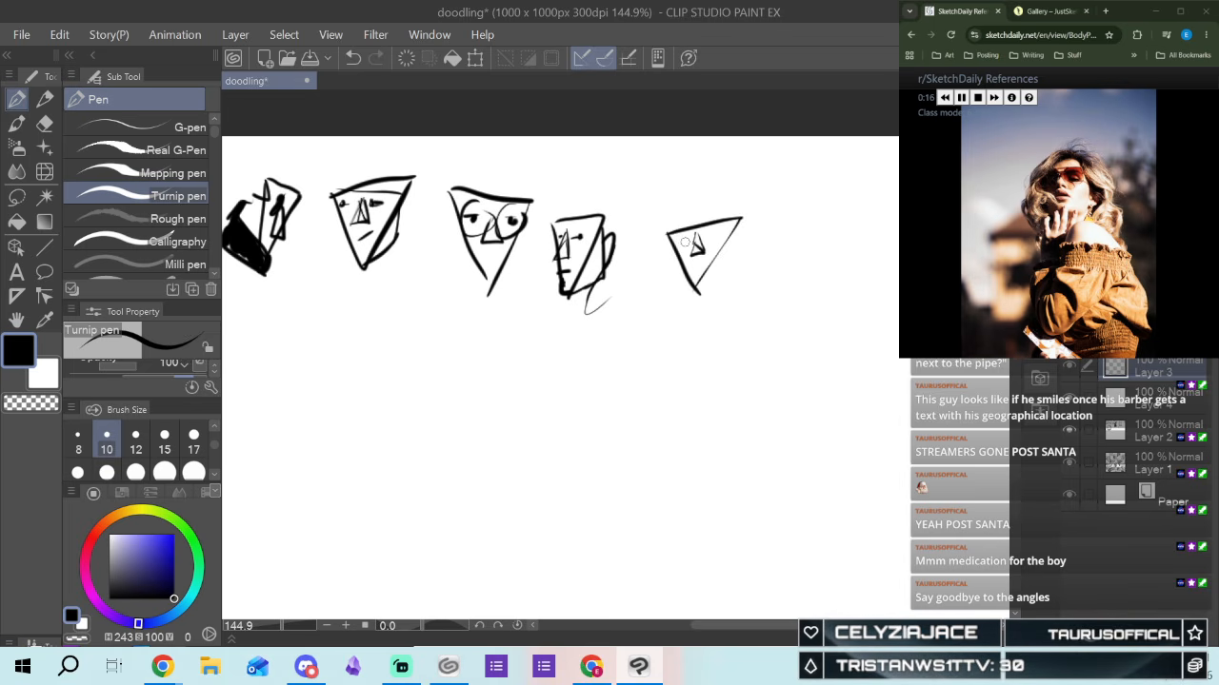
{"action": "mouse_move", "coordinate": [689, 234]}
{"action": "left_mouse_down"}
{"action": "mouse_move", "coordinate": [685, 257]}
{"action": "mouse_move", "coordinate": [676, 234]}
{"action": "left_mouse_up"}
{"action": "left_click_drag", "start_coordinate": [691, 264], "coordinate": [702, 271]}
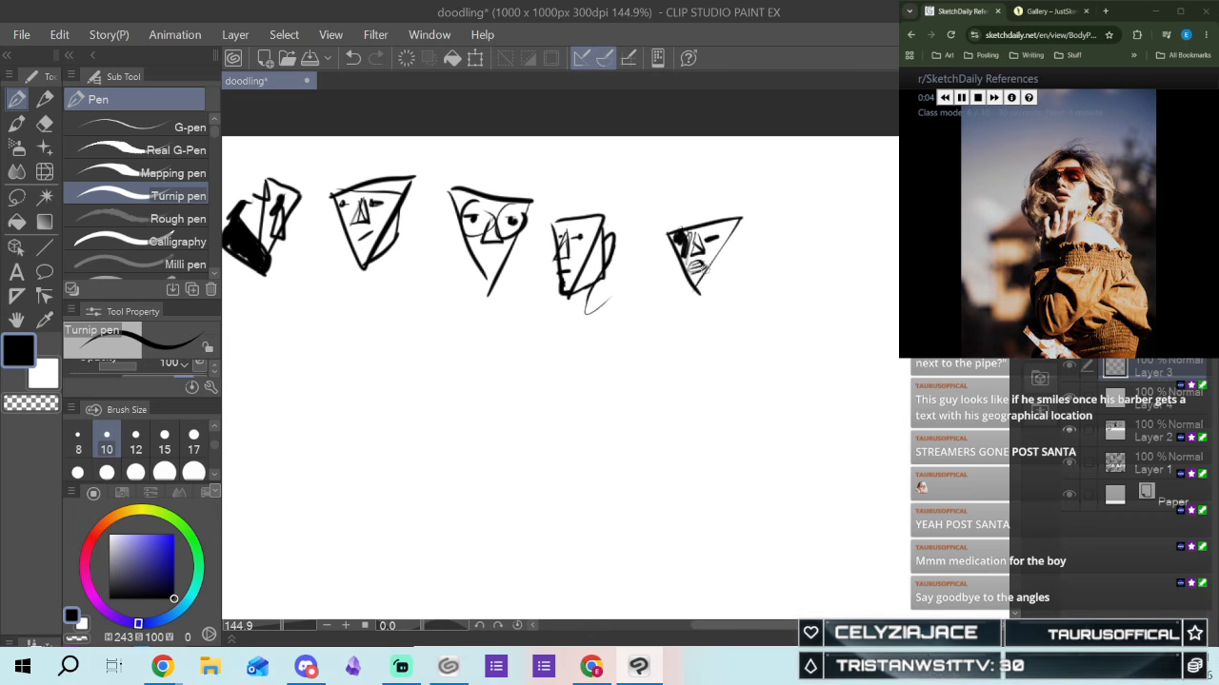
{"action": "mouse_move", "coordinate": [699, 287]}
{"action": "left_mouse_down"}
{"action": "mouse_move", "coordinate": [736, 281]}
{"action": "mouse_move", "coordinate": [732, 215]}
{"action": "left_mouse_up"}
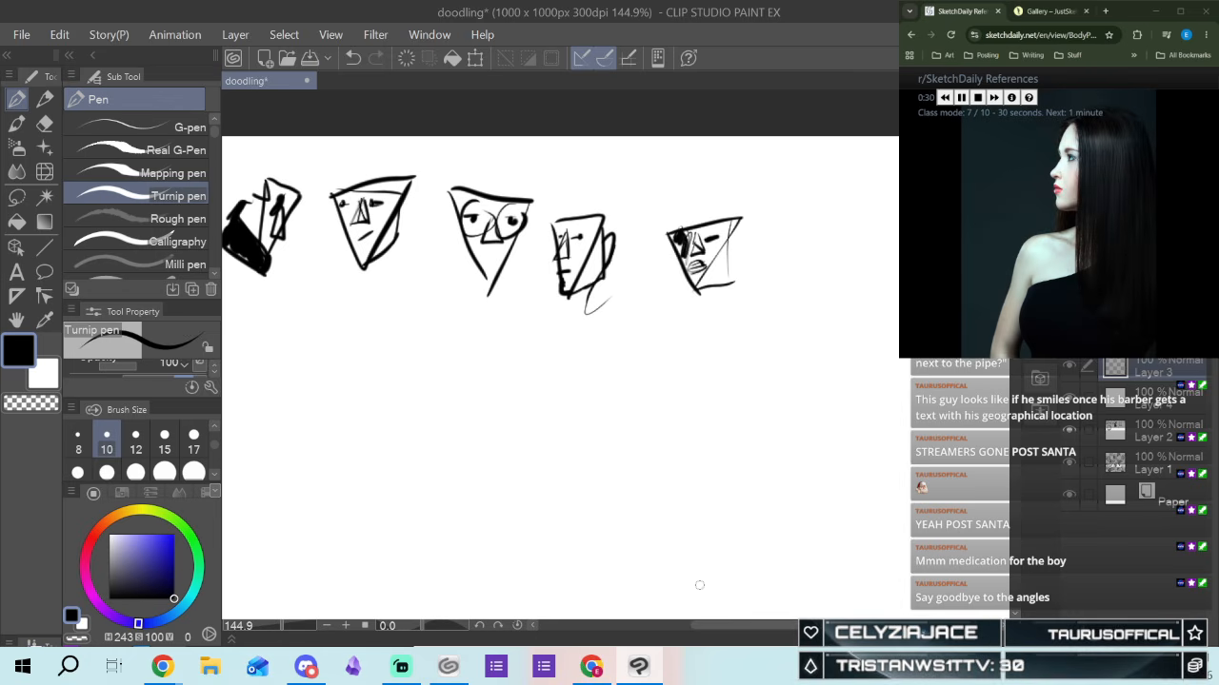
Draw a seventh, very narrow triangular head in near profile with a small nose, an eye and a jawline extending backward
{"action": "left_click_drag", "start_coordinate": [734, 629], "coordinate": [786, 625]}
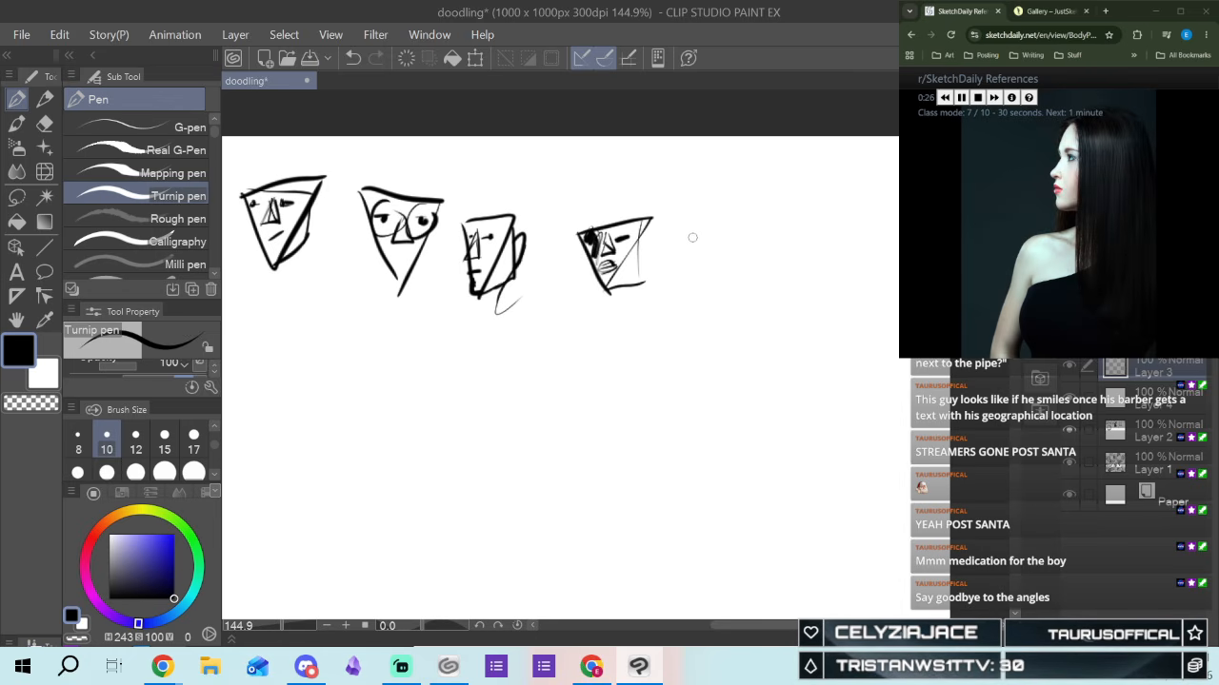
{"action": "left_click_drag", "start_coordinate": [698, 229], "coordinate": [694, 298]}
{"action": "mouse_move", "coordinate": [700, 243]}
{"action": "left_mouse_down"}
{"action": "mouse_move", "coordinate": [699, 266]}
{"action": "mouse_move", "coordinate": [703, 241]}
{"action": "left_mouse_up"}
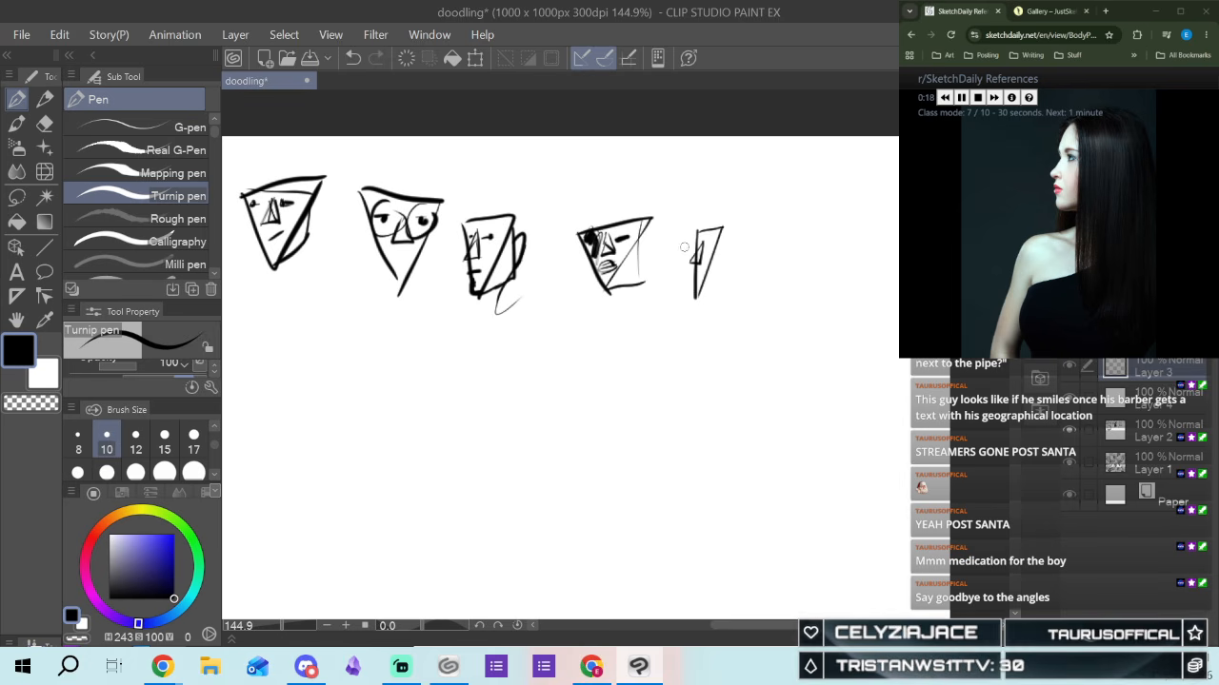
{"action": "left_click_drag", "start_coordinate": [705, 248], "coordinate": [694, 232]}
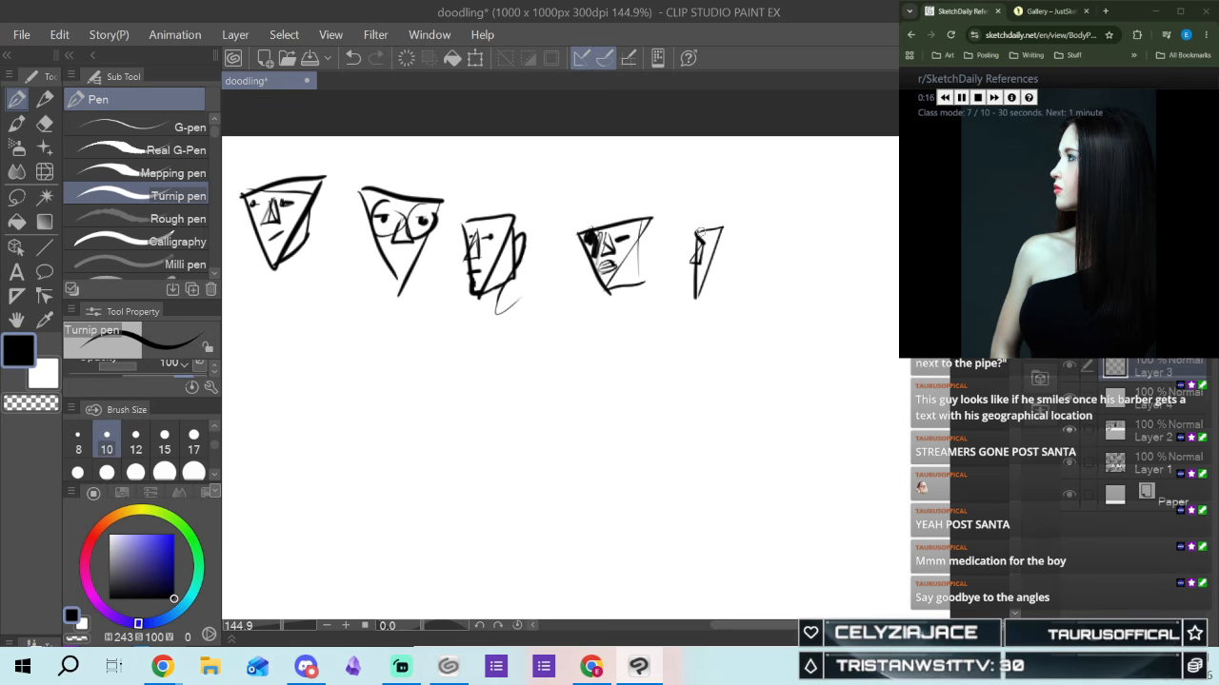
{"action": "left_click_drag", "start_coordinate": [708, 239], "coordinate": [714, 249]}
{"action": "mouse_move", "coordinate": [694, 261]}
{"action": "left_mouse_down"}
{"action": "mouse_move", "coordinate": [695, 298]}
{"action": "mouse_move", "coordinate": [733, 293]}
{"action": "mouse_move", "coordinate": [731, 276]}
{"action": "left_mouse_up"}
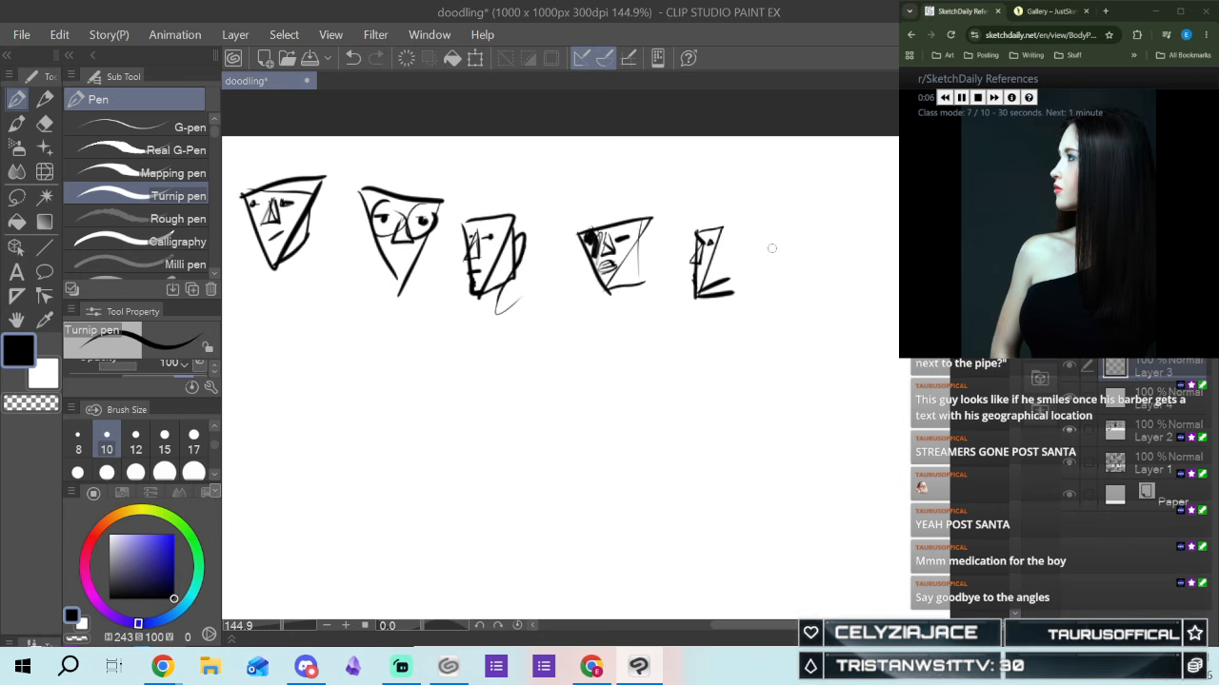
Add a long curved hair line over and behind the seventh head, and outline an eighth downward-pointing triangular head to its right
{"action": "mouse_move", "coordinate": [709, 202]}
{"action": "left_mouse_down"}
{"action": "mouse_move", "coordinate": [701, 222]}
{"action": "mouse_move", "coordinate": [747, 202]}
{"action": "mouse_move", "coordinate": [751, 395]}
{"action": "mouse_move", "coordinate": [729, 421]}
{"action": "left_mouse_up"}
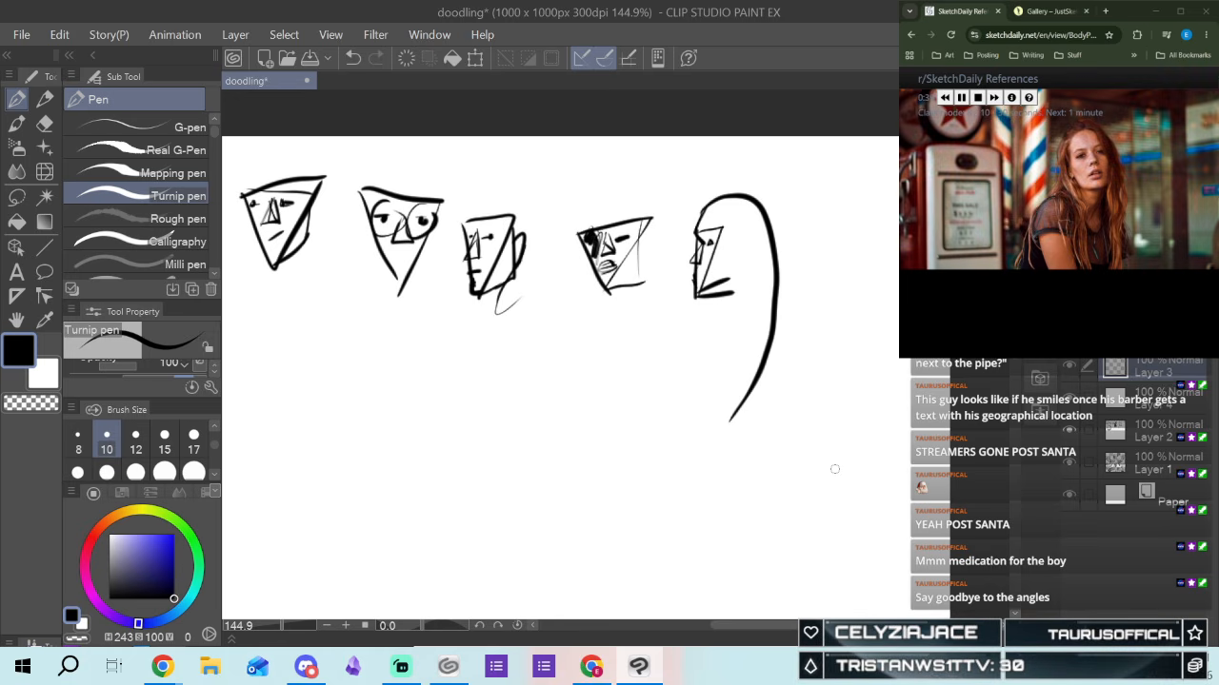
{"action": "left_click_drag", "start_coordinate": [804, 626], "coordinate": [820, 630]}
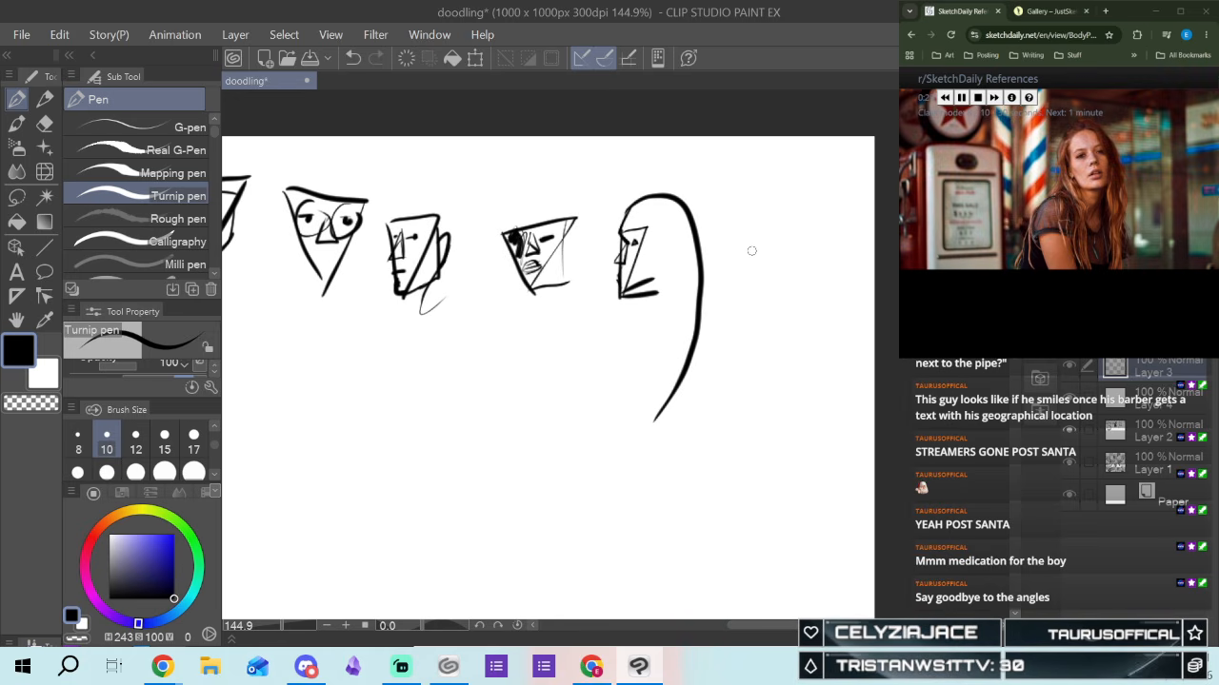
{"action": "mouse_move", "coordinate": [745, 240]}
{"action": "left_mouse_down"}
{"action": "mouse_move", "coordinate": [801, 337]}
{"action": "mouse_move", "coordinate": [836, 238]}
{"action": "left_mouse_up"}
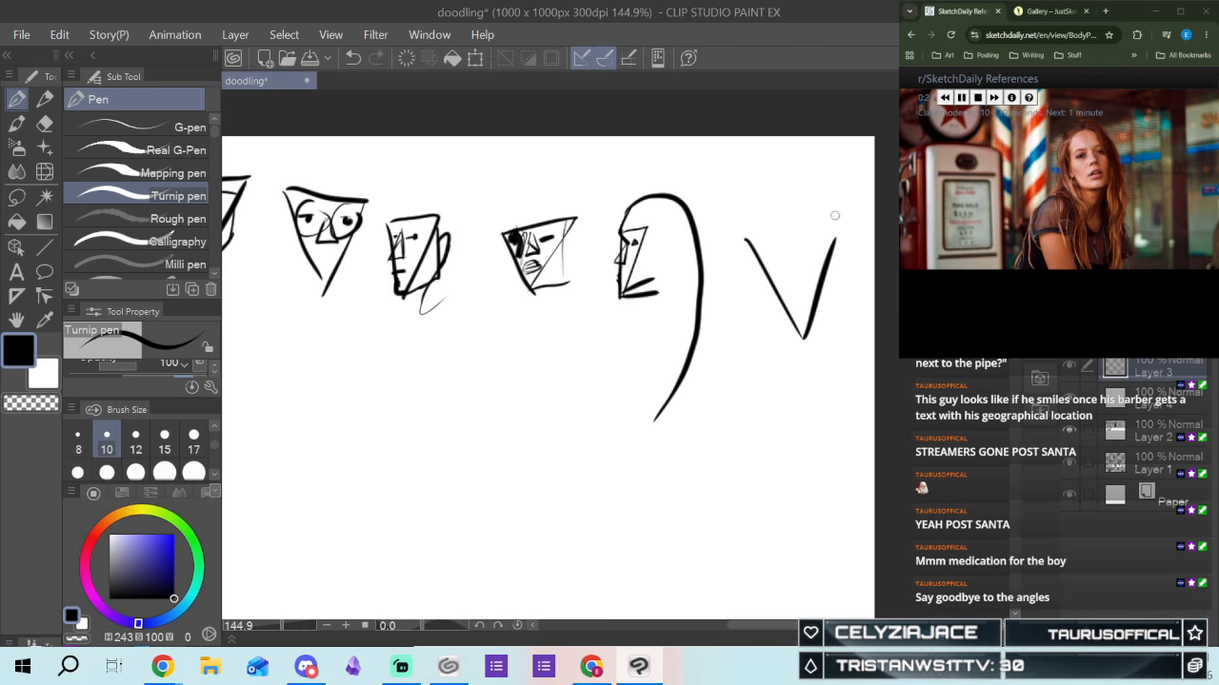
{"action": "mouse_move", "coordinate": [746, 238]}
{"action": "left_mouse_down"}
{"action": "mouse_move", "coordinate": [849, 222]}
{"action": "mouse_move", "coordinate": [825, 268]}
{"action": "left_mouse_up"}
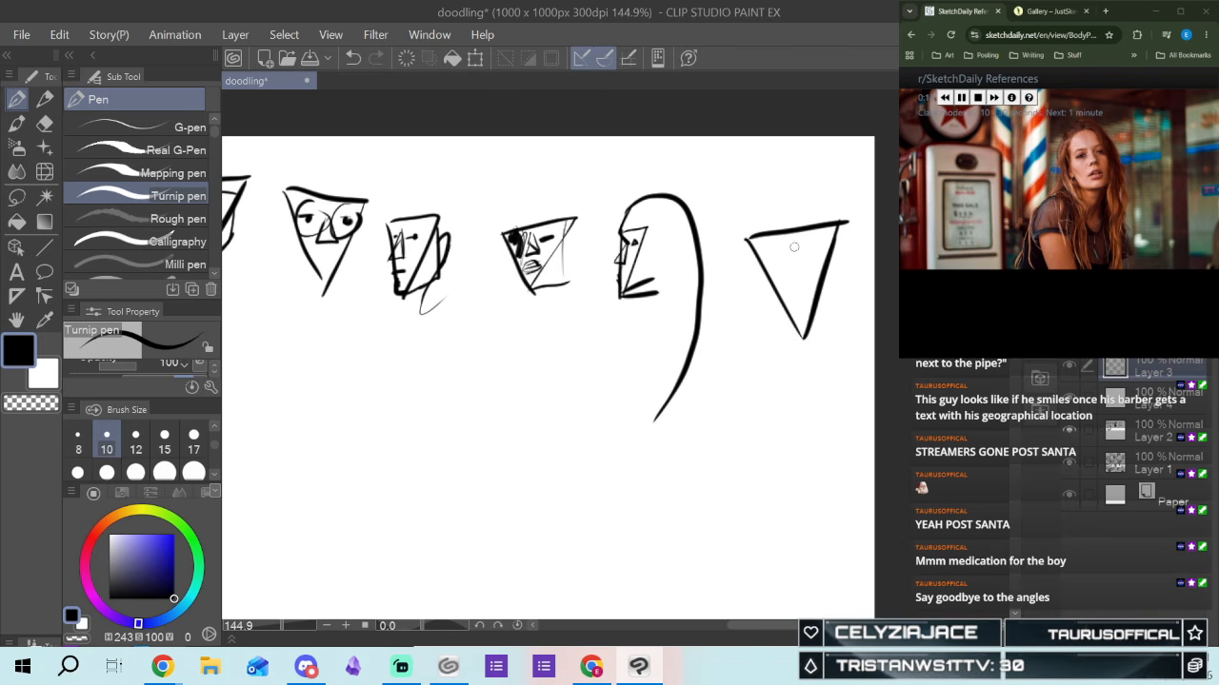
Draw a narrow triangular nose, two small eyes and a mouth inside the eighth head
{"action": "left_click_drag", "start_coordinate": [796, 266], "coordinate": [806, 275]}
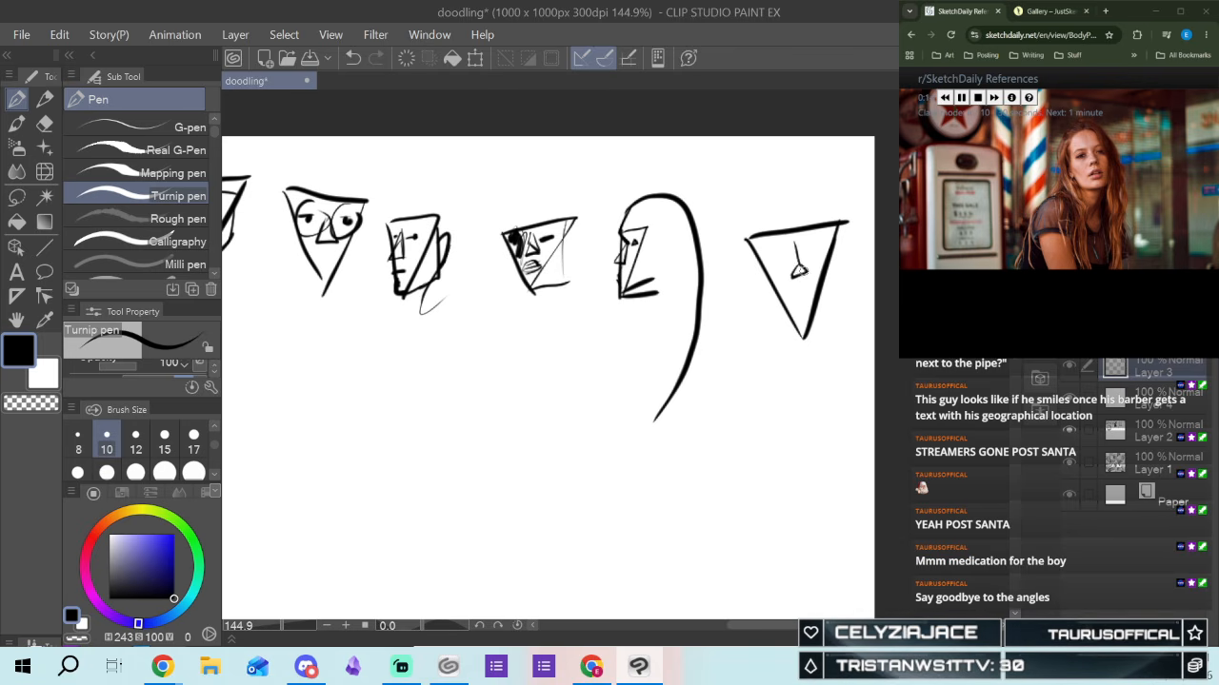
{"action": "mouse_move", "coordinate": [796, 263]}
{"action": "left_mouse_down"}
{"action": "mouse_move", "coordinate": [790, 281]}
{"action": "mouse_move", "coordinate": [806, 276]}
{"action": "left_mouse_up"}
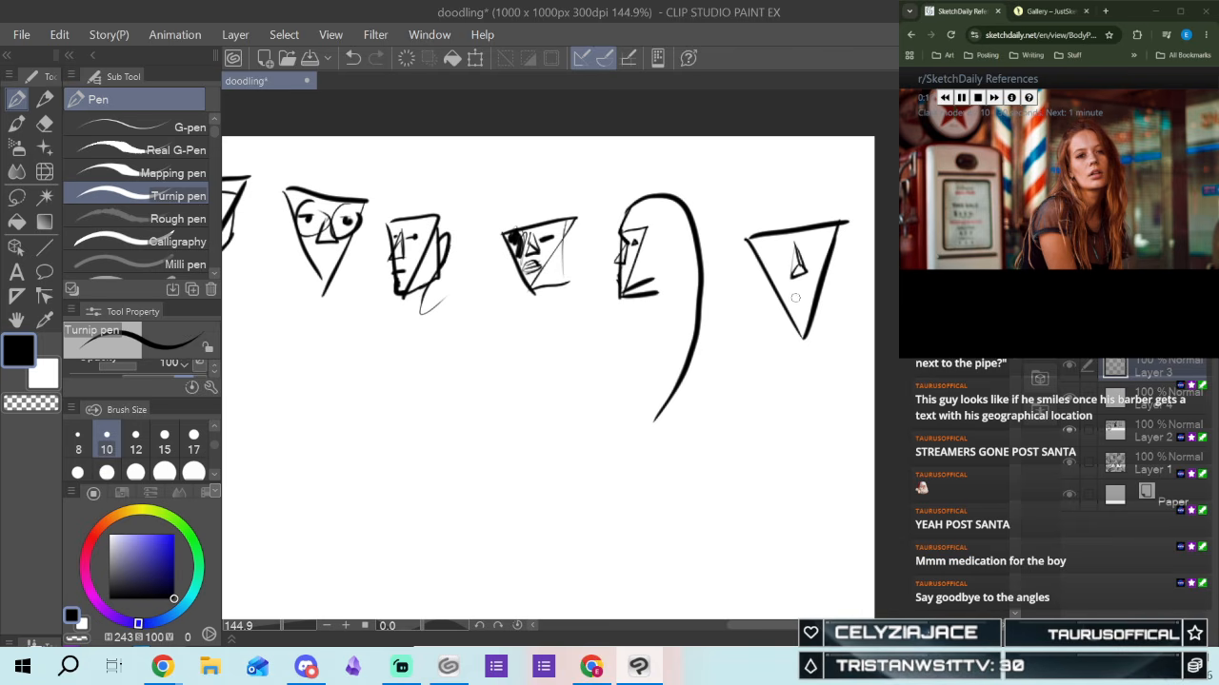
{"action": "left_click_drag", "start_coordinate": [777, 252], "coordinate": [767, 254]}
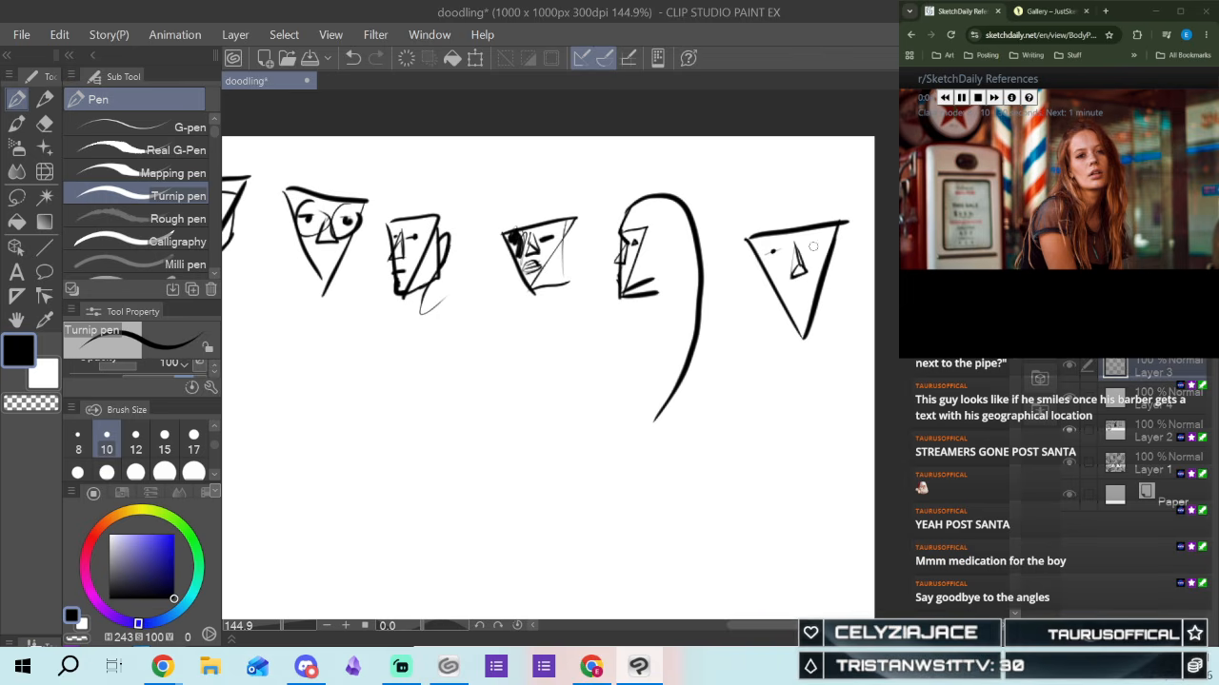
{"action": "left_click_drag", "start_coordinate": [806, 249], "coordinate": [812, 244]}
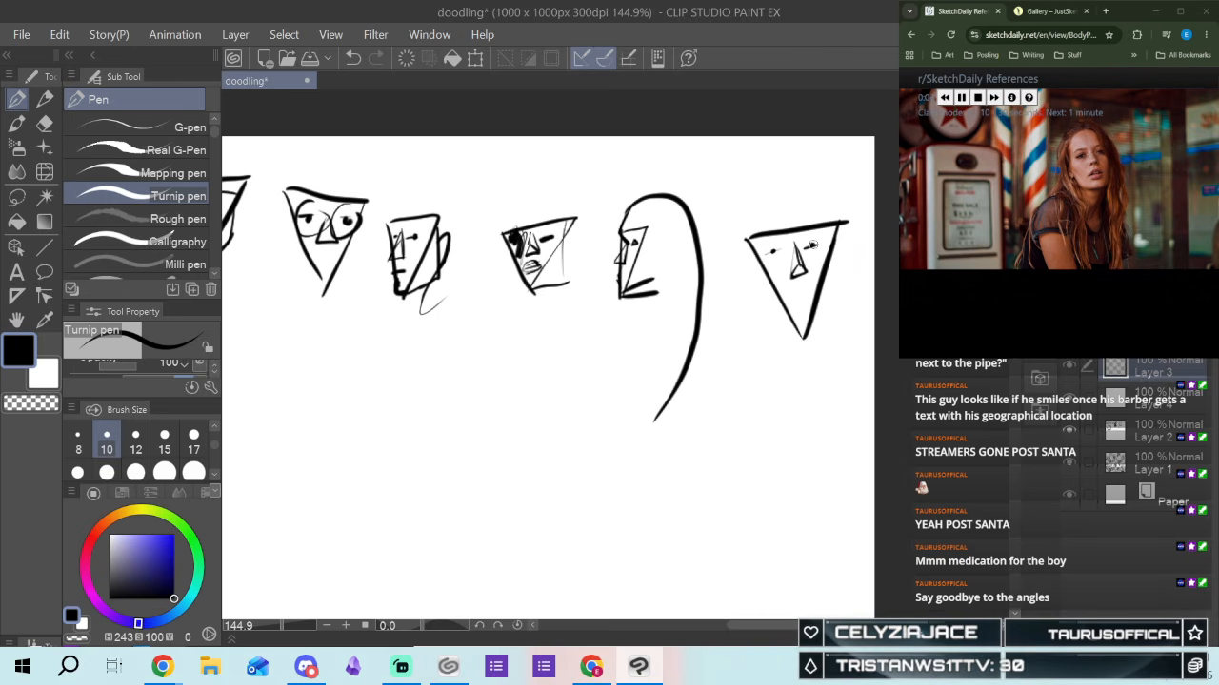
{"action": "left_click_drag", "start_coordinate": [791, 300], "coordinate": [805, 297]}
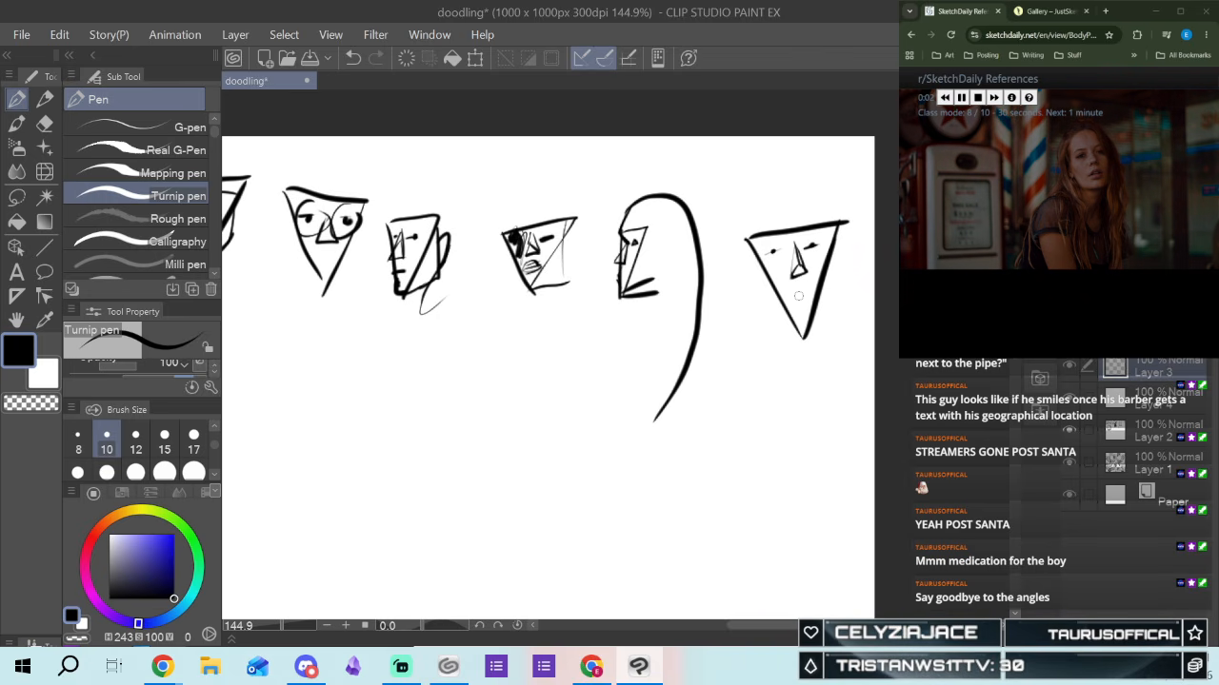
{"action": "left_click_drag", "start_coordinate": [793, 295], "coordinate": [807, 296]}
Start a second row below the first with a larger tilted triangular head, giving it a long straight nose and two eyes
{"action": "left_click_drag", "start_coordinate": [796, 619], "coordinate": [702, 652]}
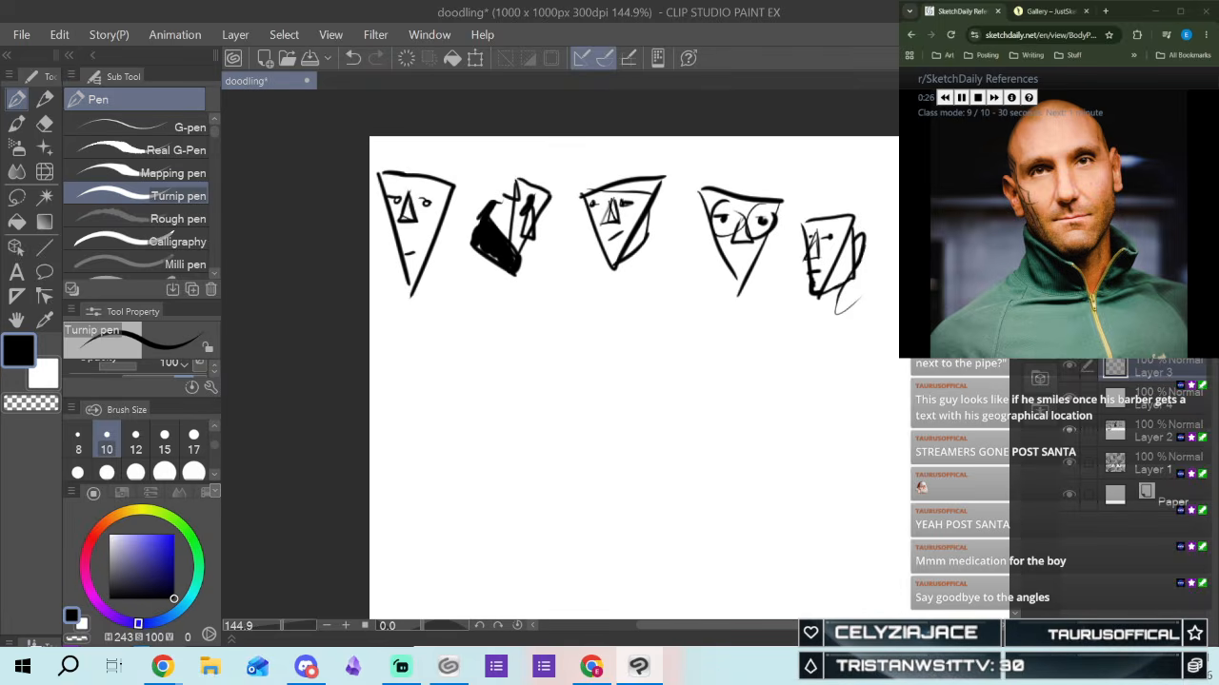
{"action": "scroll", "coordinate": [634, 354], "scroll_direction": "down", "scroll_amount": 3}
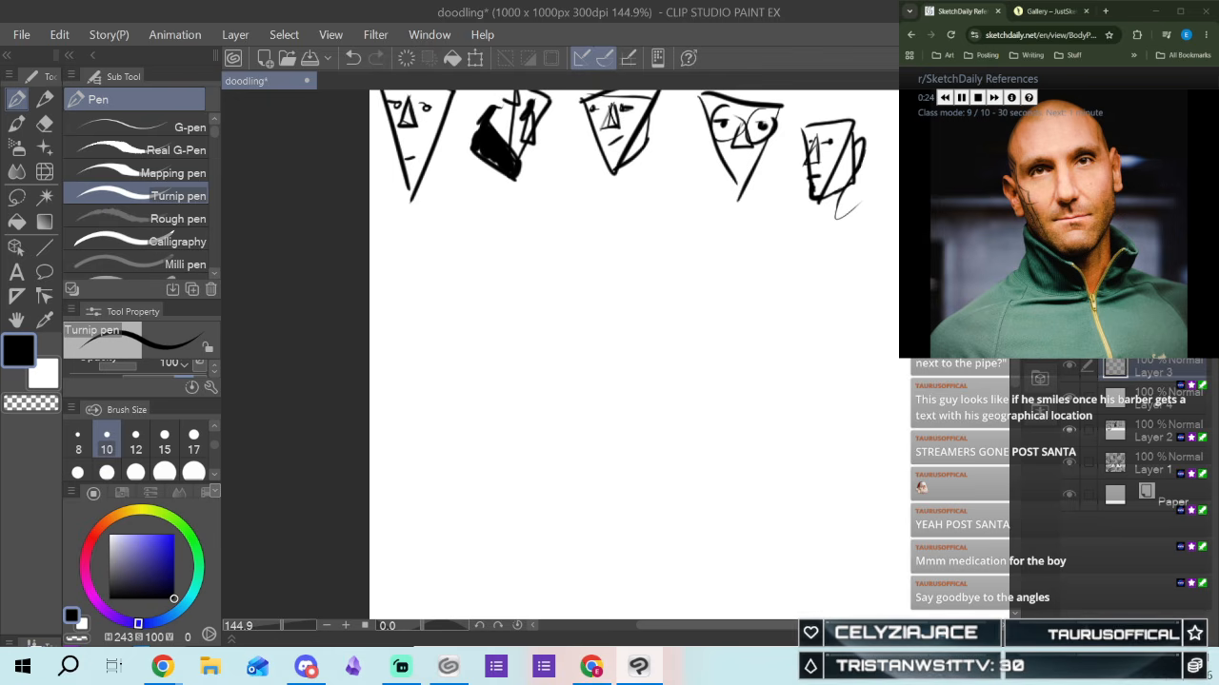
{"action": "mouse_move", "coordinate": [418, 293]}
{"action": "left_mouse_down"}
{"action": "mouse_move", "coordinate": [482, 401]}
{"action": "mouse_move", "coordinate": [536, 276]}
{"action": "left_mouse_up"}
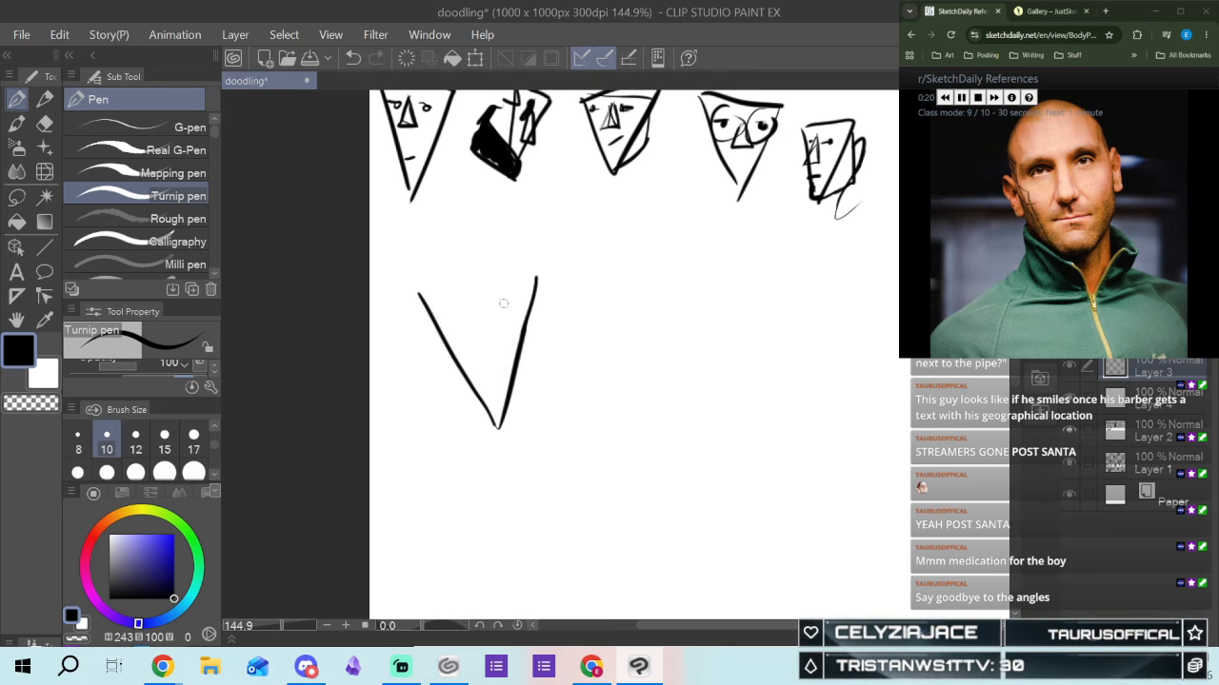
{"action": "mouse_move", "coordinate": [418, 295]}
{"action": "left_mouse_down"}
{"action": "mouse_move", "coordinate": [539, 259]}
{"action": "mouse_move", "coordinate": [530, 283]}
{"action": "left_mouse_up"}
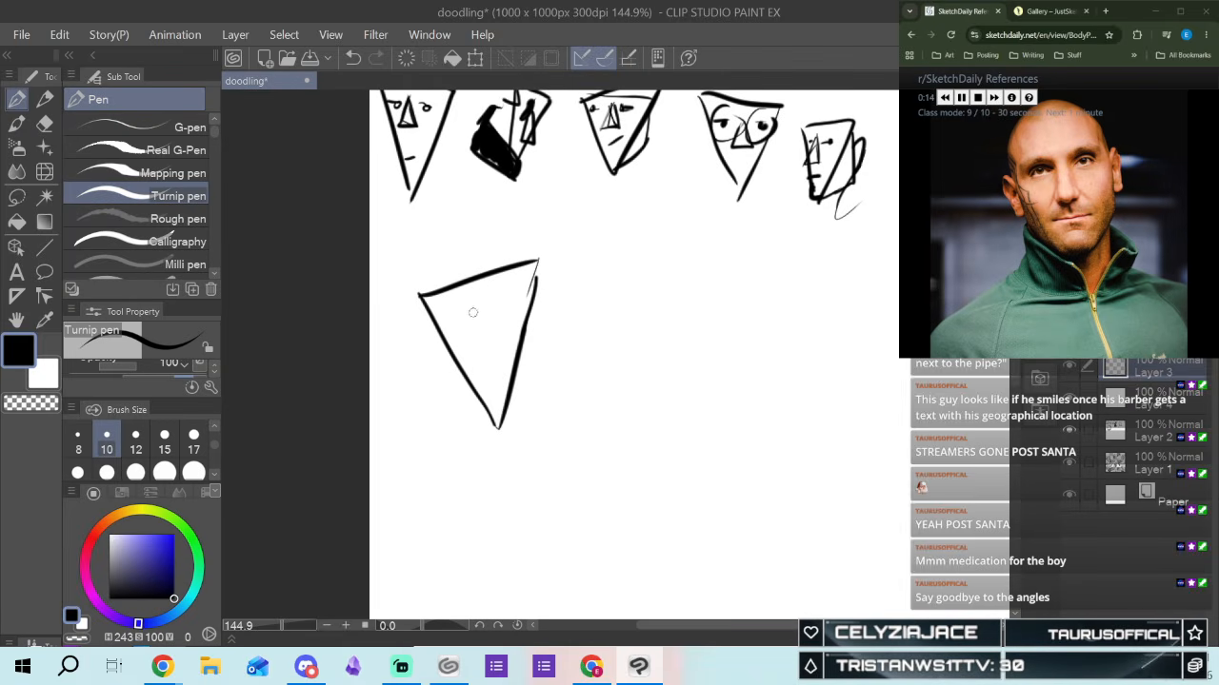
{"action": "left_click_drag", "start_coordinate": [472, 297], "coordinate": [477, 352]}
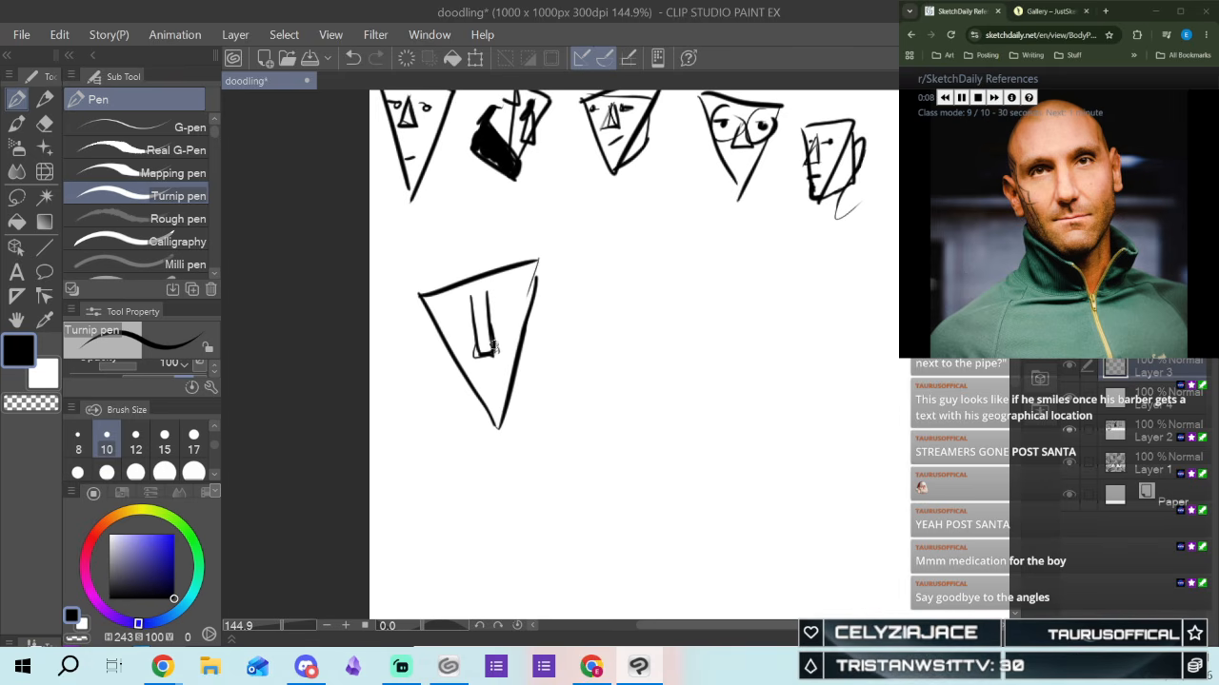
{"action": "left_click_drag", "start_coordinate": [442, 315], "coordinate": [519, 294]}
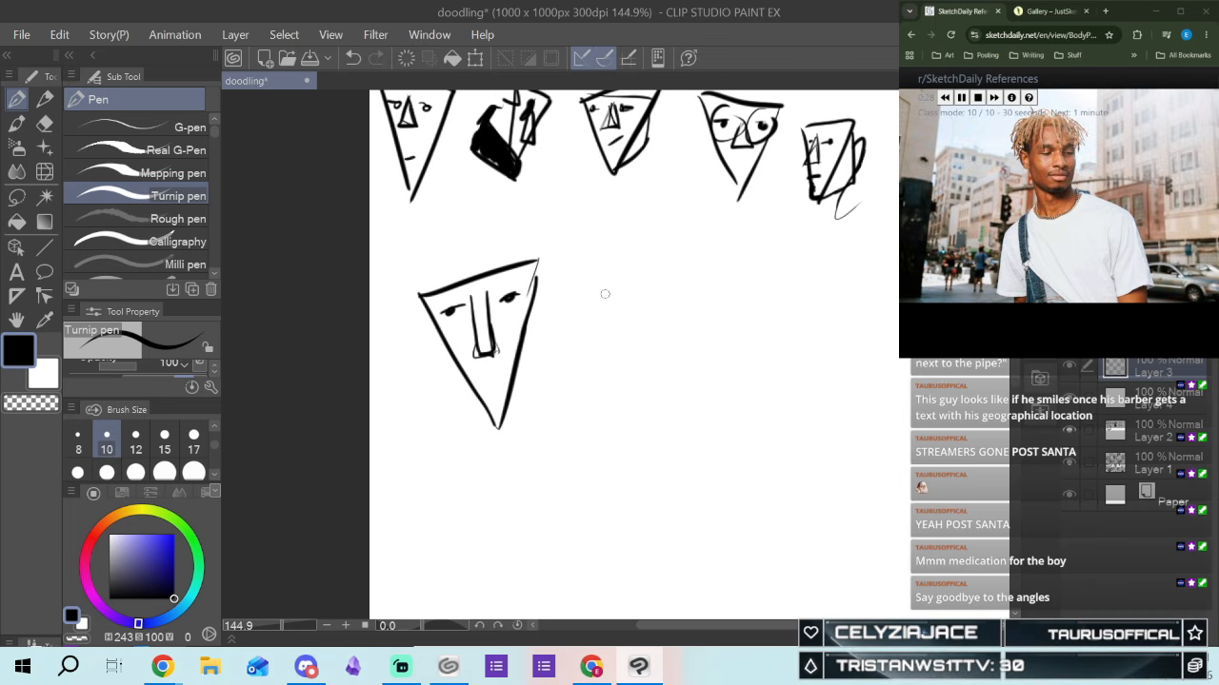
Draw a narrow triangular tenth head to its right with a triangular nose, closed eyes, full lips and a thin side plane along the jaw
{"action": "left_click_drag", "start_coordinate": [601, 295], "coordinate": [619, 413]}
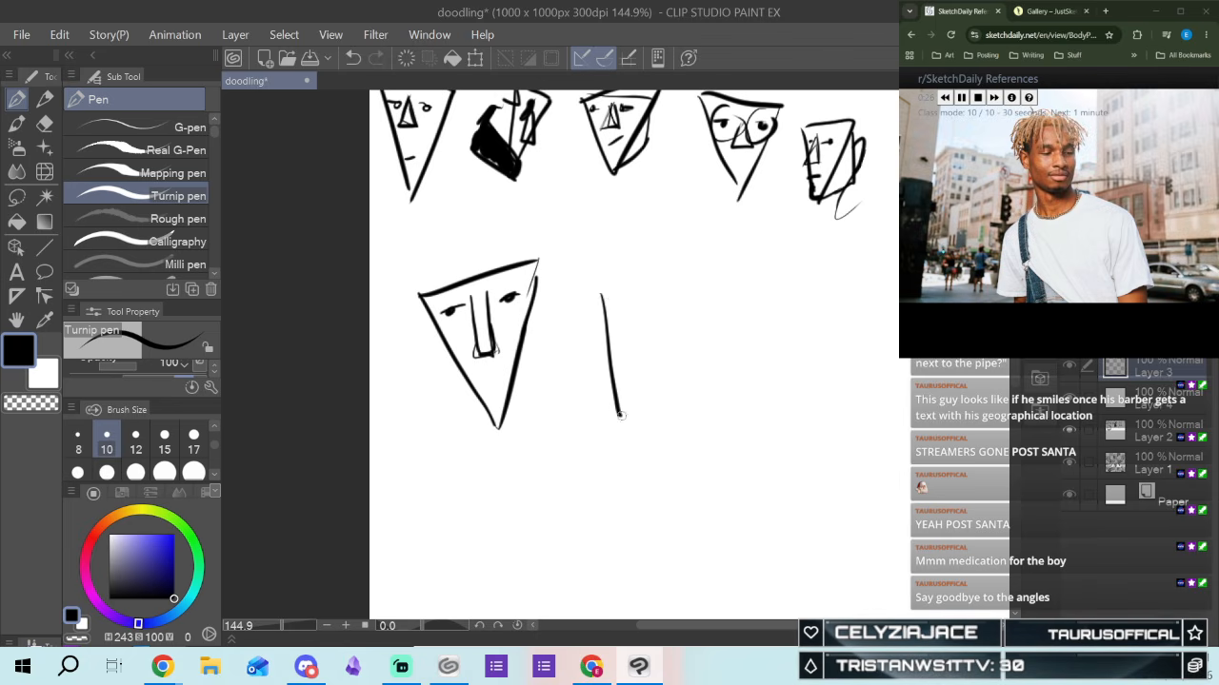
{"action": "mouse_move", "coordinate": [607, 297]}
{"action": "left_mouse_down"}
{"action": "mouse_move", "coordinate": [680, 282]}
{"action": "mouse_move", "coordinate": [615, 420]}
{"action": "left_mouse_up"}
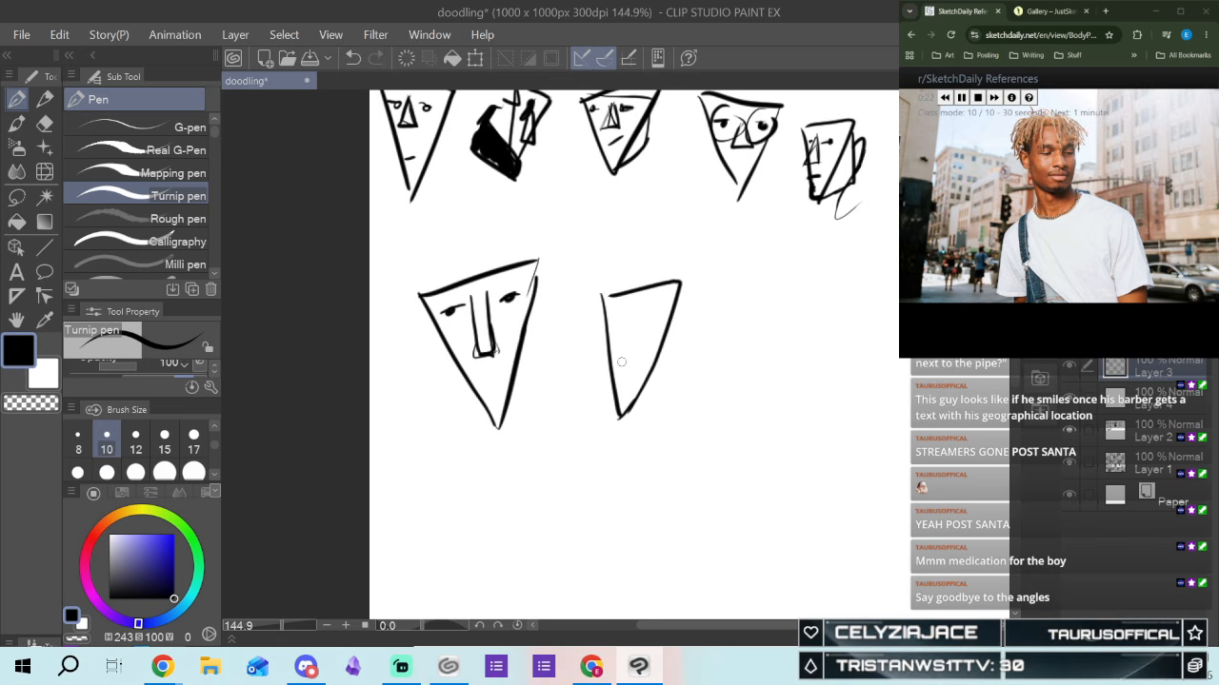
{"action": "left_click_drag", "start_coordinate": [639, 309], "coordinate": [653, 346]}
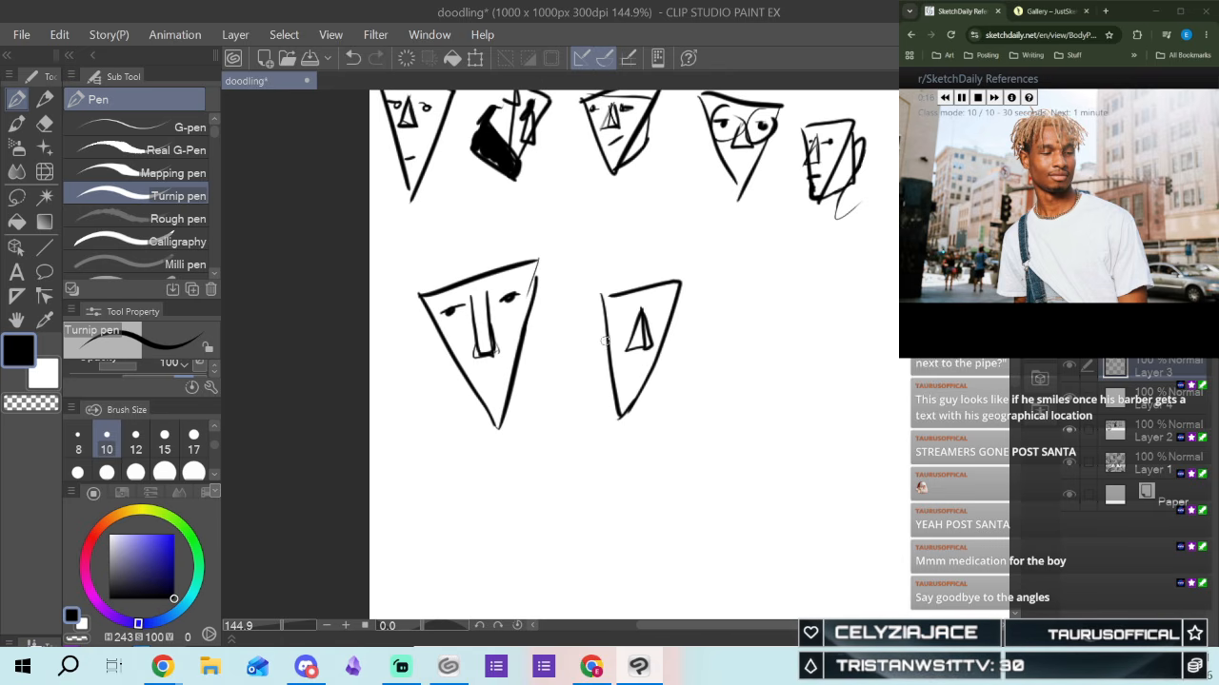
{"action": "left_click_drag", "start_coordinate": [613, 319], "coordinate": [663, 318]}
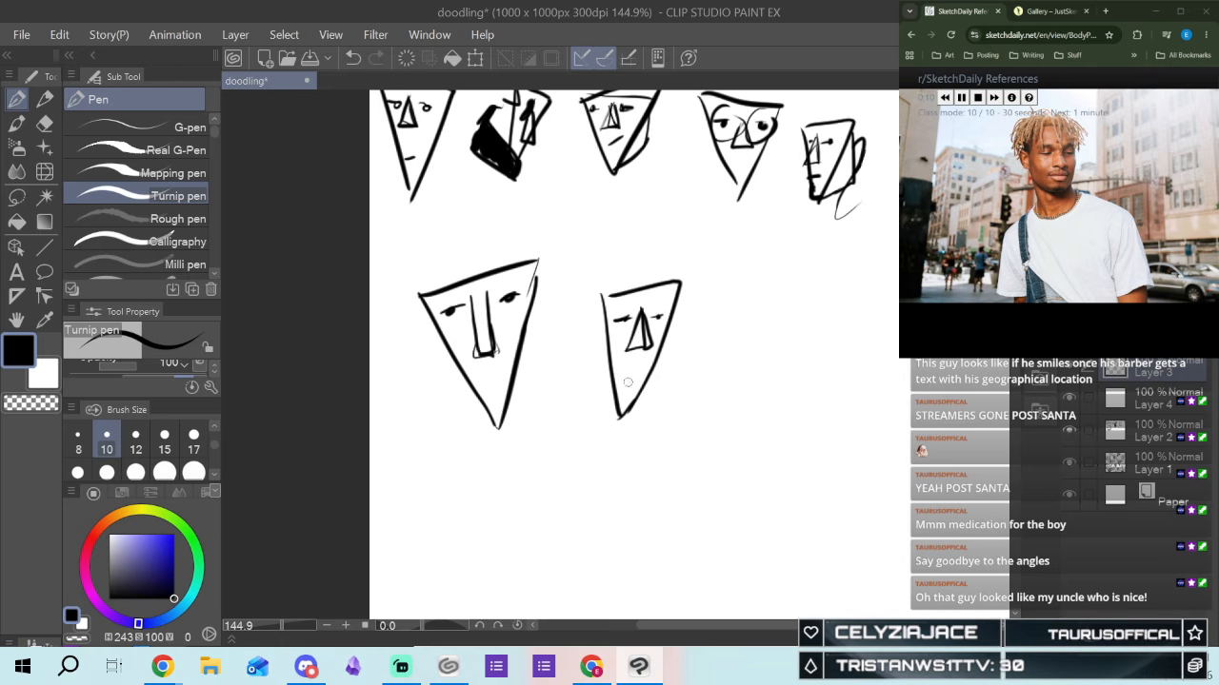
{"action": "mouse_move", "coordinate": [623, 380]}
{"action": "left_mouse_down"}
{"action": "mouse_move", "coordinate": [644, 404]}
{"action": "mouse_move", "coordinate": [620, 383]}
{"action": "mouse_move", "coordinate": [642, 394]}
{"action": "mouse_move", "coordinate": [621, 415]}
{"action": "mouse_move", "coordinate": [649, 380]}
{"action": "mouse_move", "coordinate": [644, 404]}
{"action": "mouse_move", "coordinate": [679, 324]}
{"action": "left_mouse_up"}
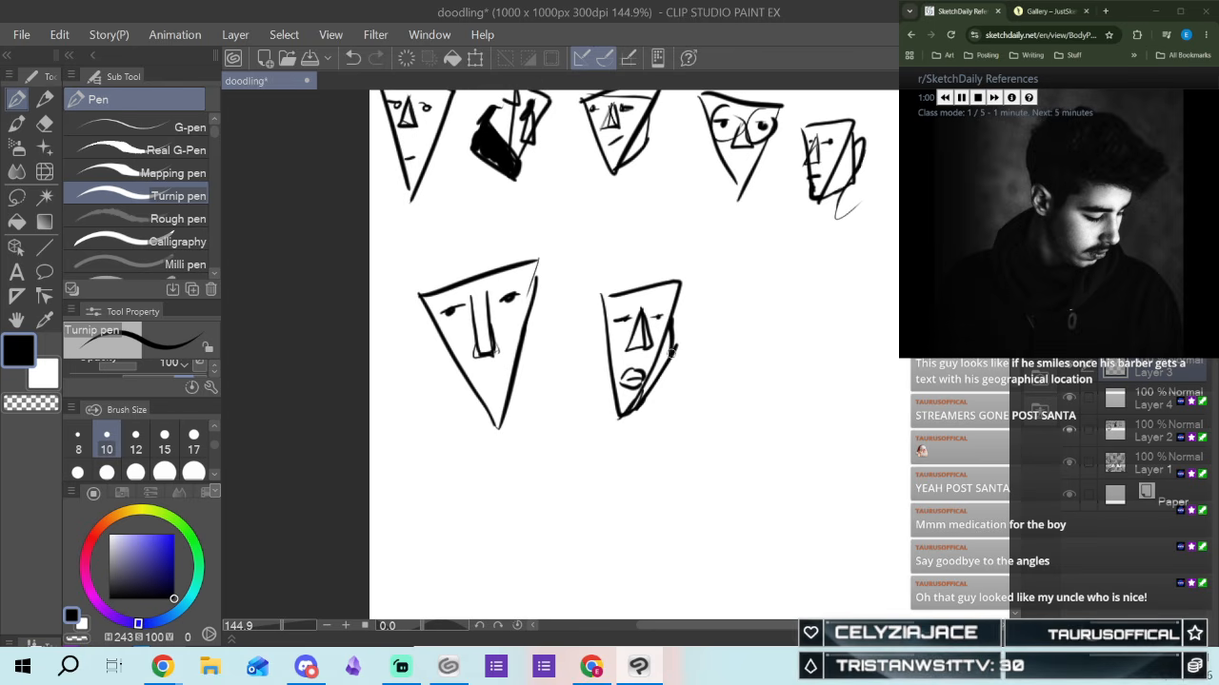
Draw a downturned triangular eleventh head to the right of the tenth, with a triangular nose, eye lines and dark mouth and chin marks
{"action": "left_click_drag", "start_coordinate": [702, 629], "coordinate": [735, 630]}
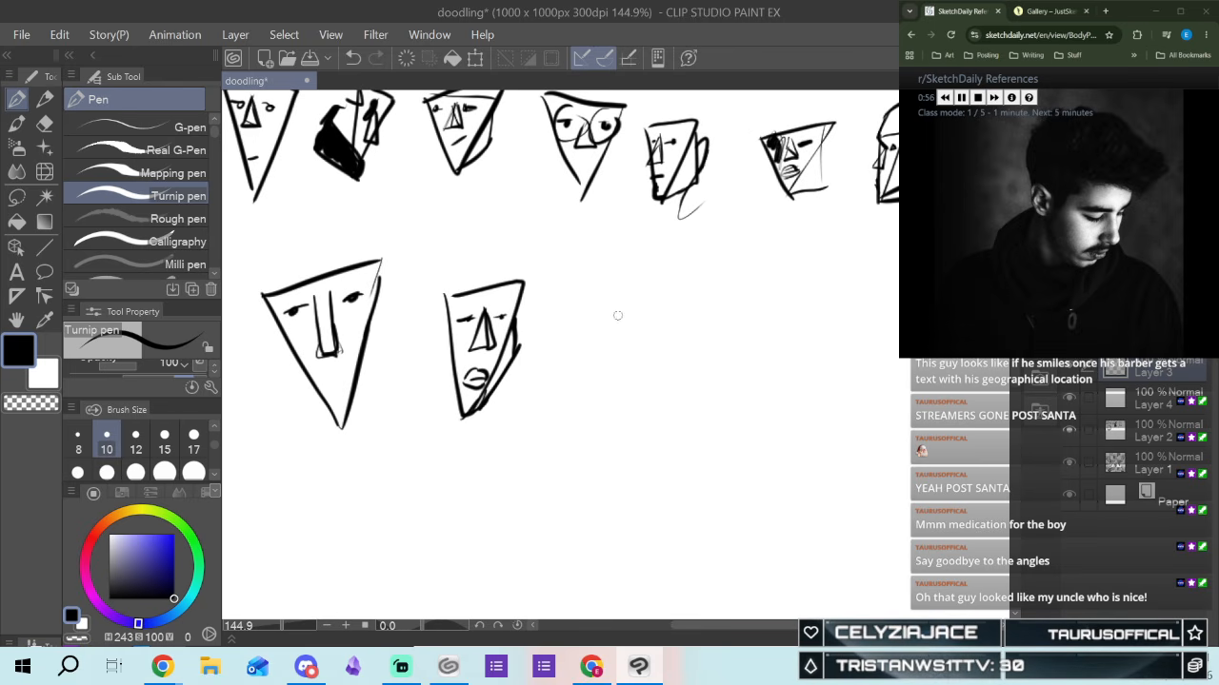
{"action": "mouse_move", "coordinate": [601, 316]}
{"action": "left_mouse_down"}
{"action": "mouse_move", "coordinate": [668, 307]}
{"action": "mouse_move", "coordinate": [601, 401]}
{"action": "left_mouse_up"}
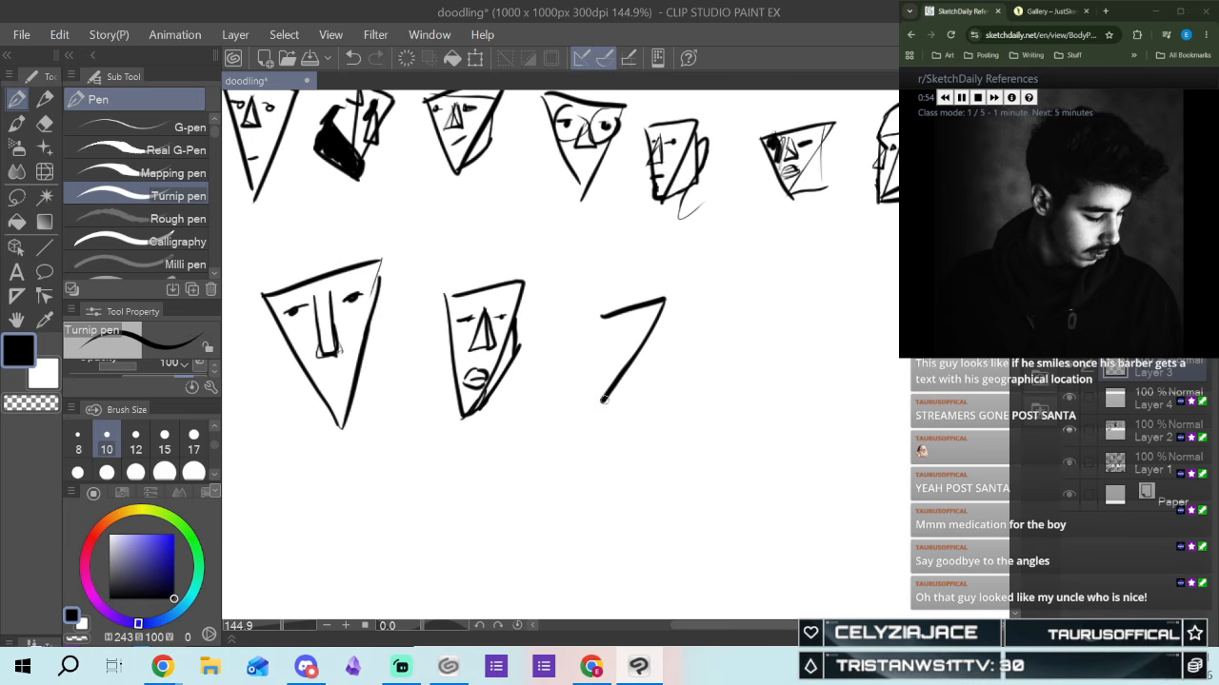
{"action": "left_click_drag", "start_coordinate": [601, 312], "coordinate": [599, 401]}
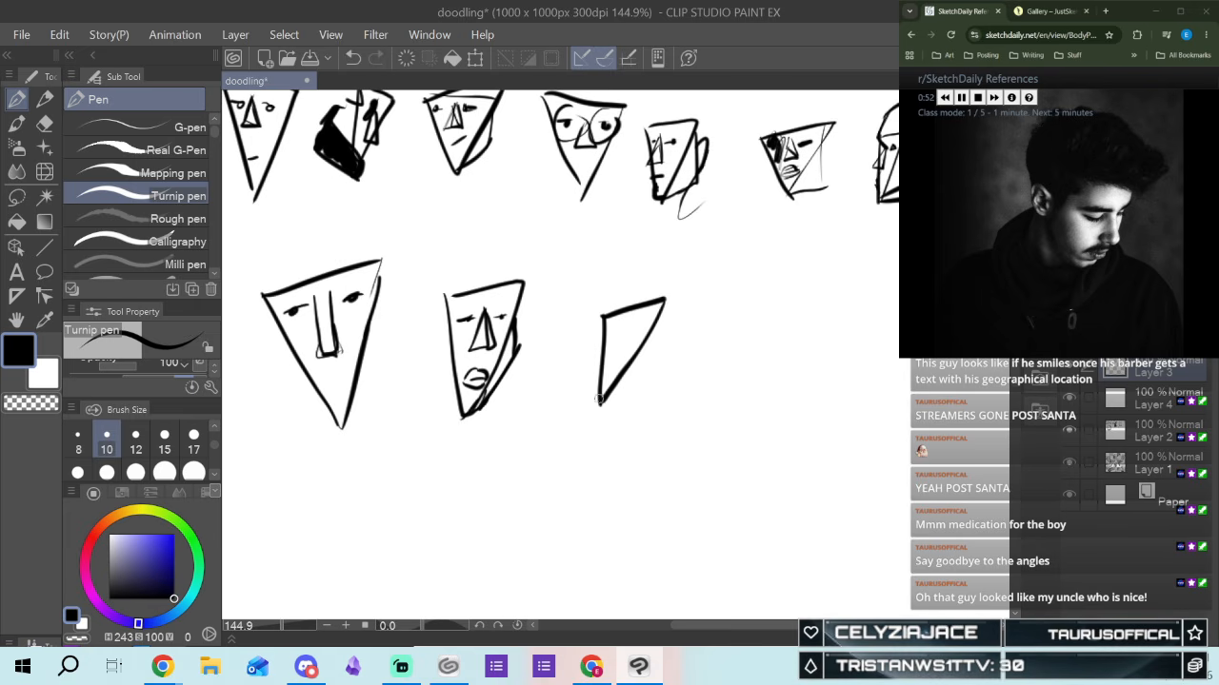
{"action": "left_click_drag", "start_coordinate": [631, 319], "coordinate": [639, 370]}
{"action": "left_click_drag", "start_coordinate": [632, 325], "coordinate": [622, 368]}
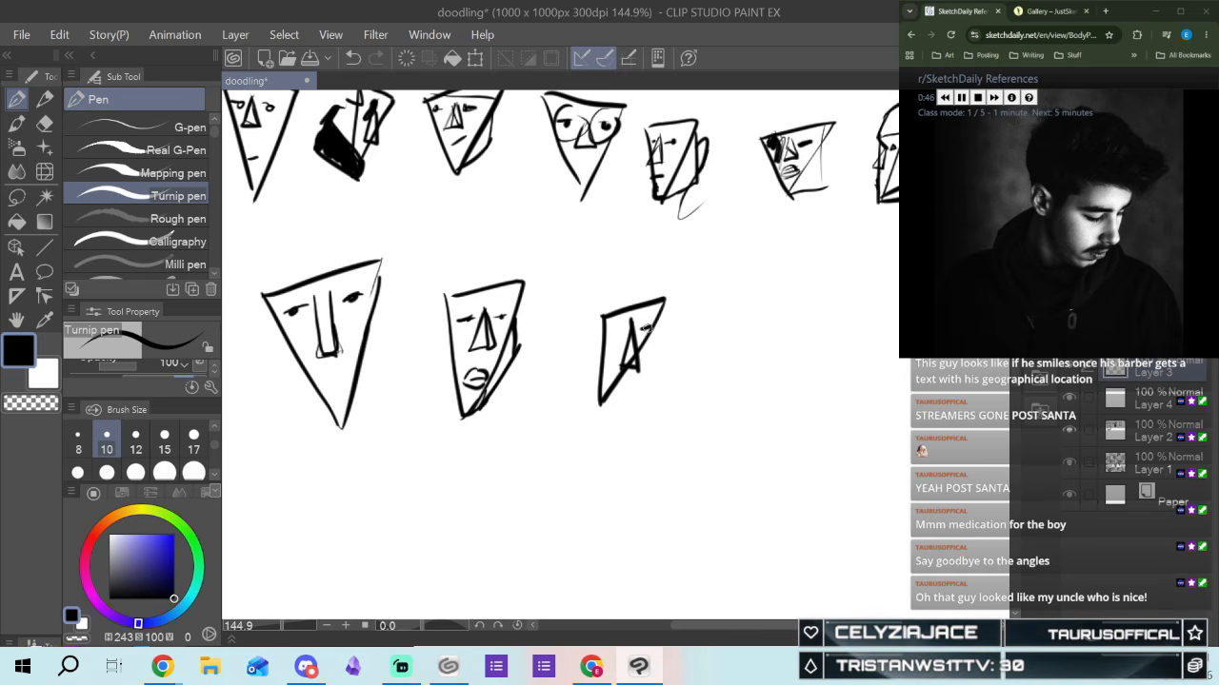
{"action": "left_click_drag", "start_coordinate": [624, 333], "coordinate": [611, 336]}
{"action": "left_click_drag", "start_coordinate": [607, 381], "coordinate": [595, 406]}
Attach a triangular jaw side plane and an ear behind the eleventh head's face
{"action": "left_click_drag", "start_coordinate": [588, 334], "coordinate": [594, 398]}
{"action": "left_click_drag", "start_coordinate": [592, 328], "coordinate": [562, 374]}
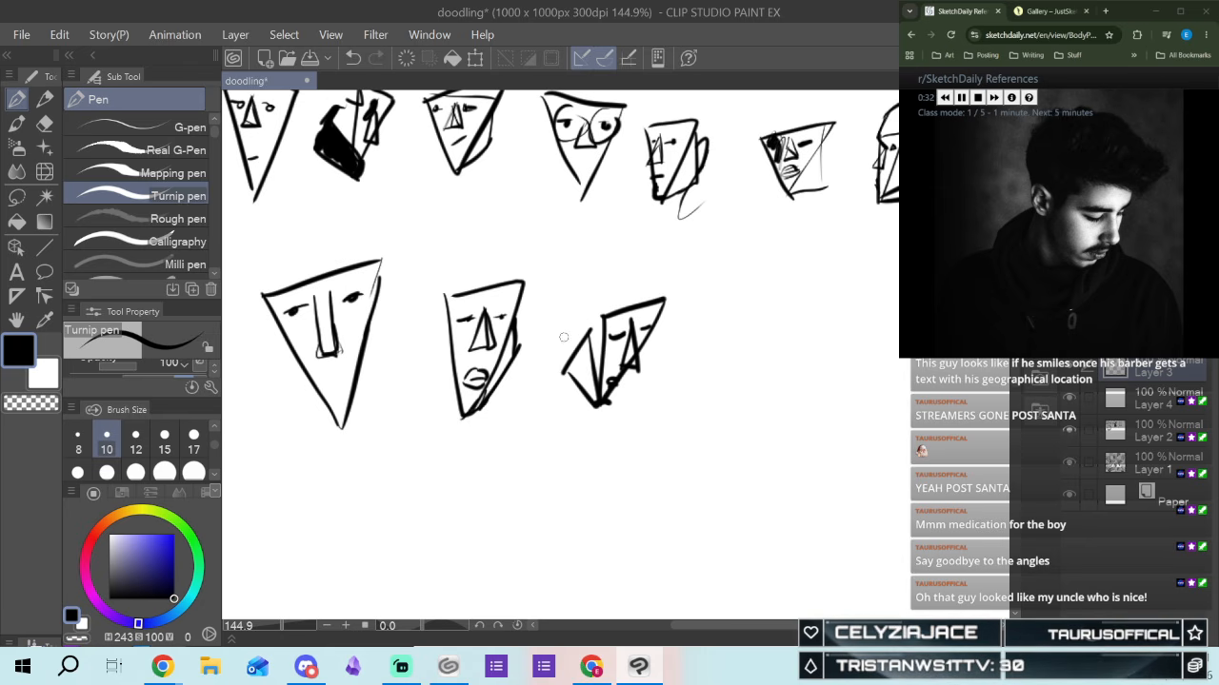
{"action": "left_click_drag", "start_coordinate": [562, 320], "coordinate": [569, 333]}
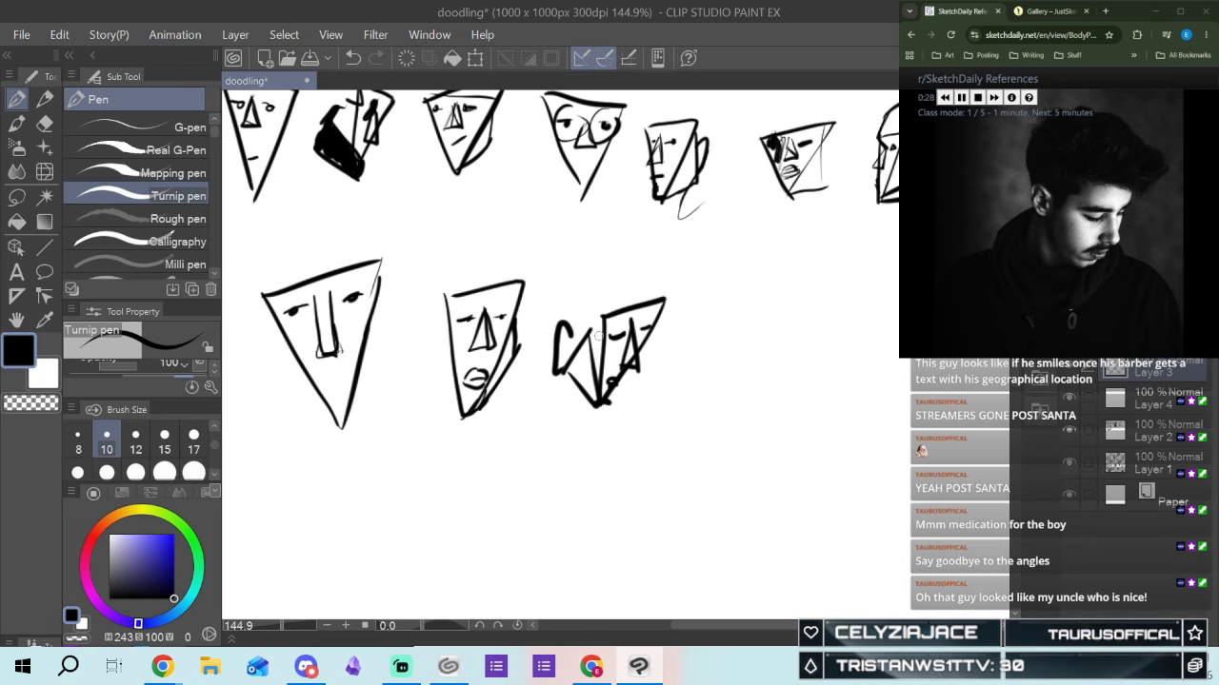
Add the curved hairline and large rounded hair mass to the eleventh head, and darken its chin and jaw side
{"action": "mouse_move", "coordinate": [599, 313]}
{"action": "left_mouse_down"}
{"action": "mouse_move", "coordinate": [633, 285]}
{"action": "mouse_move", "coordinate": [667, 291]}
{"action": "left_mouse_up"}
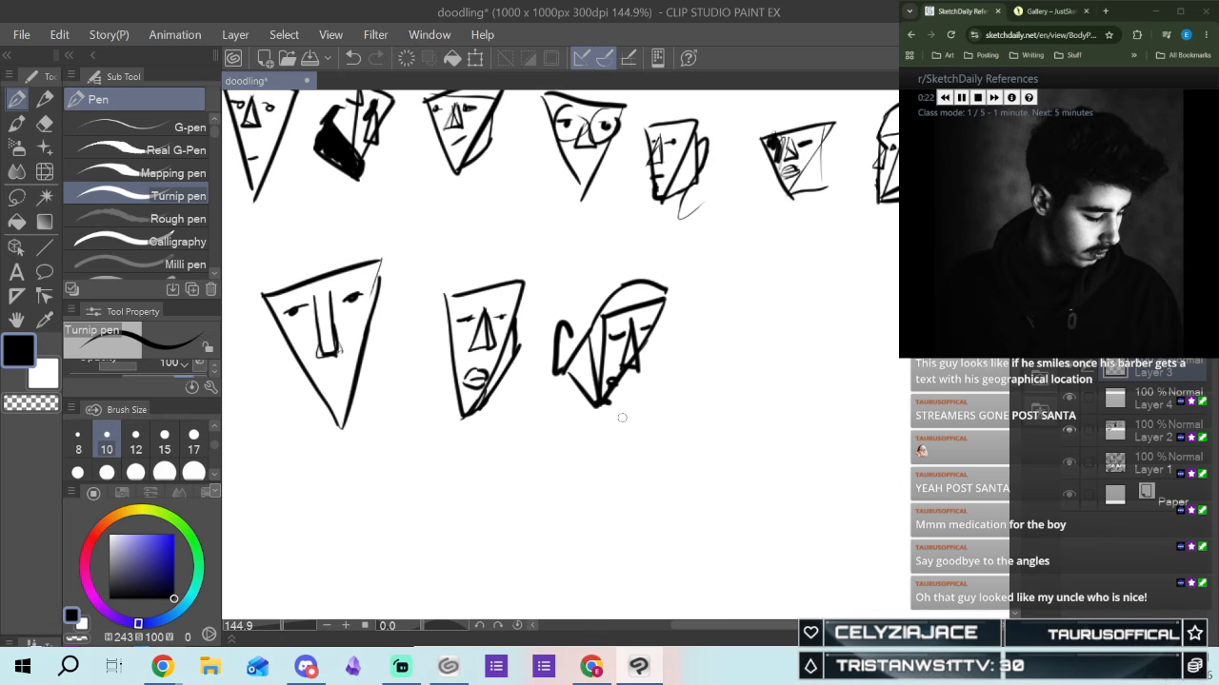
{"action": "left_click_drag", "start_coordinate": [615, 389], "coordinate": [600, 406]}
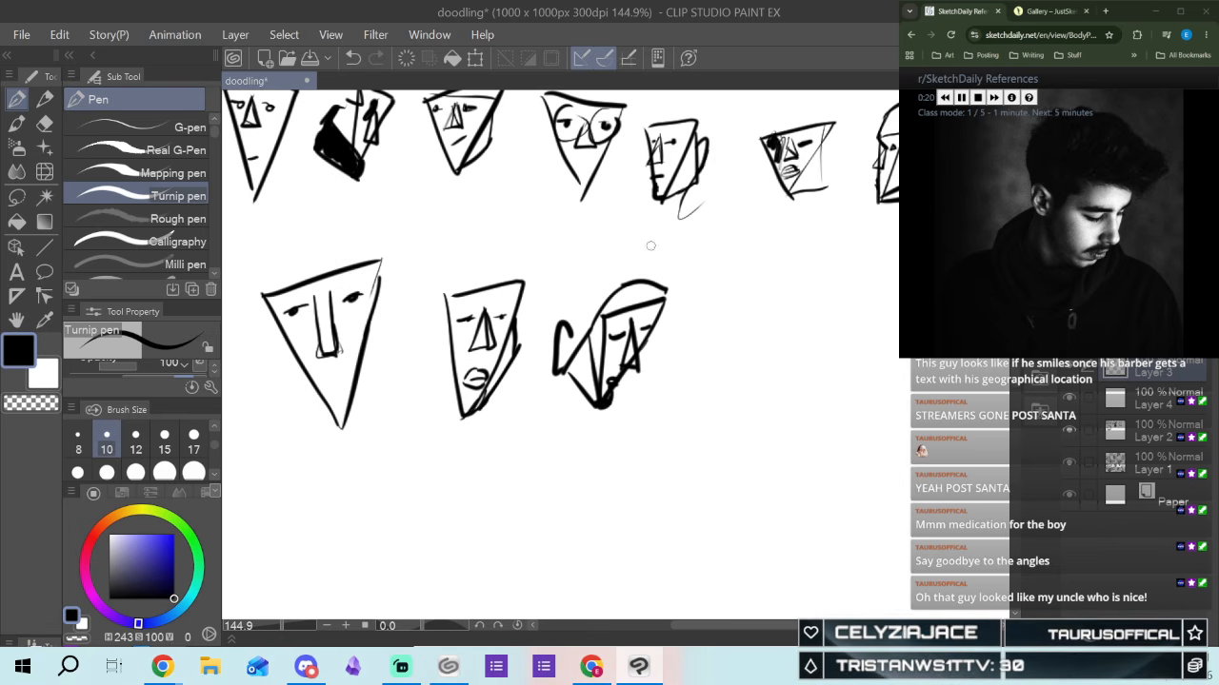
{"action": "mouse_move", "coordinate": [666, 296]}
{"action": "left_mouse_down"}
{"action": "mouse_move", "coordinate": [622, 228]}
{"action": "mouse_move", "coordinate": [577, 245]}
{"action": "mouse_move", "coordinate": [553, 272]}
{"action": "mouse_move", "coordinate": [569, 326]}
{"action": "left_mouse_up"}
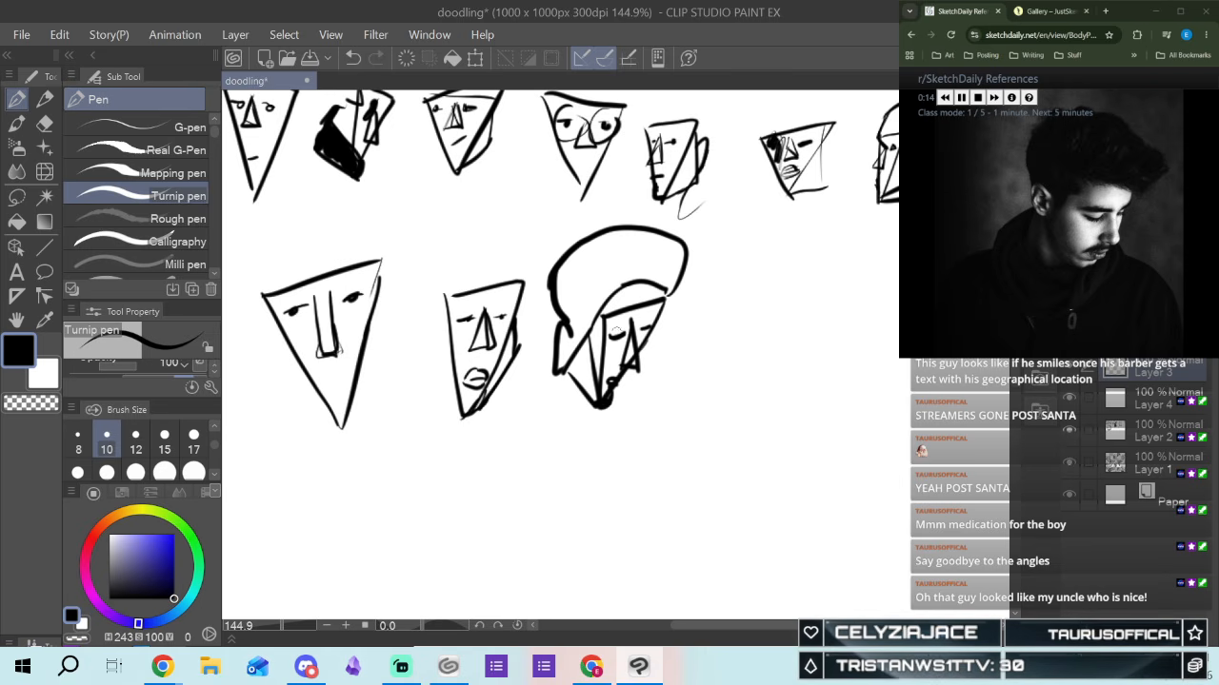
{"action": "left_click_drag", "start_coordinate": [590, 340], "coordinate": [594, 374]}
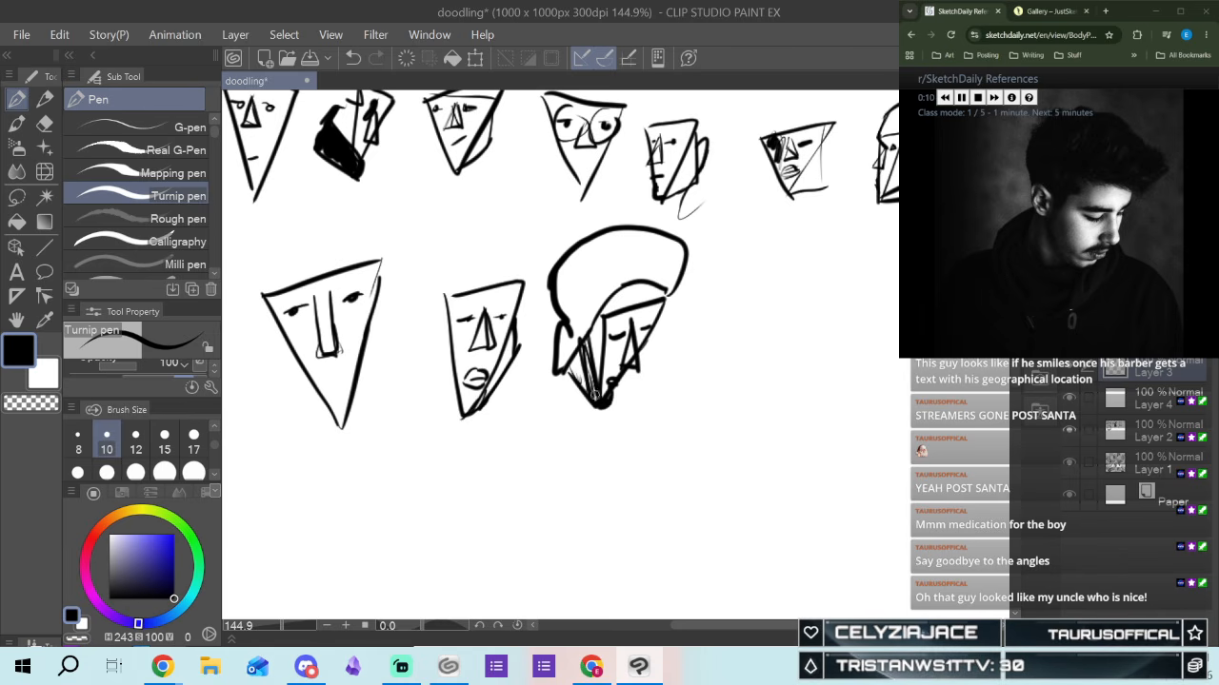
Draw the back of the neck and both sloping shoulders beneath the eleventh head
{"action": "left_click_drag", "start_coordinate": [555, 363], "coordinate": [534, 417]}
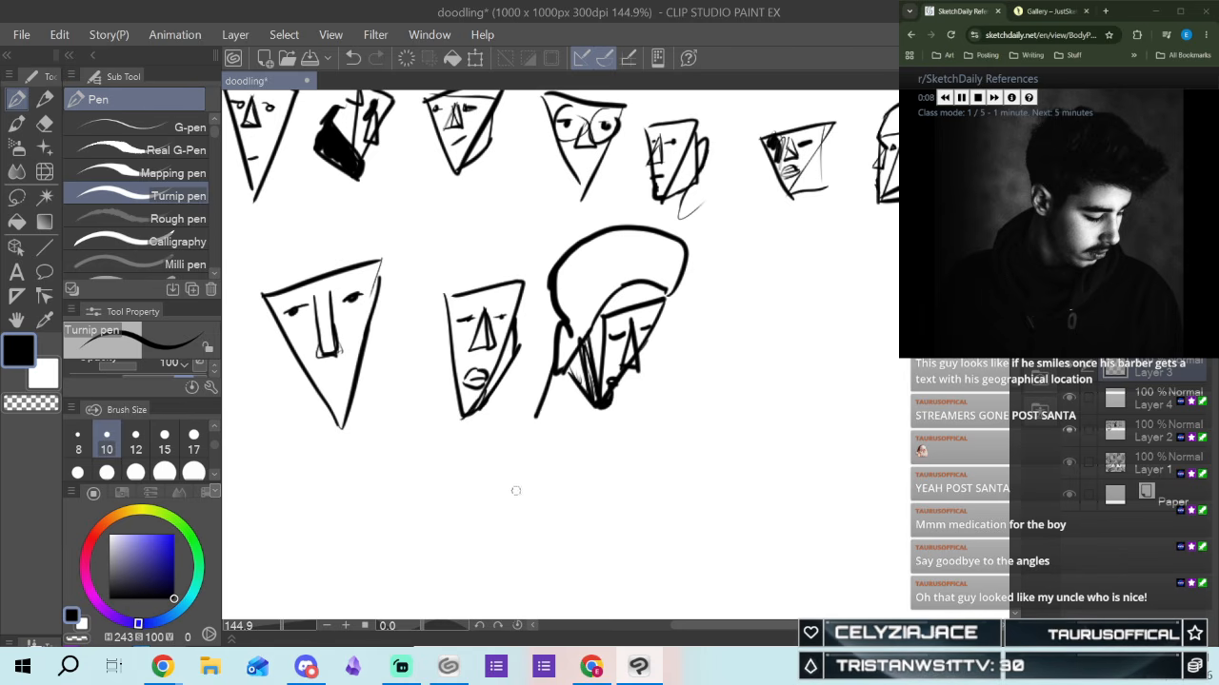
{"action": "mouse_move", "coordinate": [637, 385]}
{"action": "left_mouse_down"}
{"action": "mouse_move", "coordinate": [661, 408]}
{"action": "mouse_move", "coordinate": [725, 495]}
{"action": "left_mouse_up"}
{"action": "mouse_move", "coordinate": [542, 394]}
{"action": "left_mouse_down"}
{"action": "mouse_move", "coordinate": [512, 399]}
{"action": "mouse_move", "coordinate": [470, 462]}
{"action": "mouse_move", "coordinate": [463, 509]}
{"action": "left_mouse_up"}
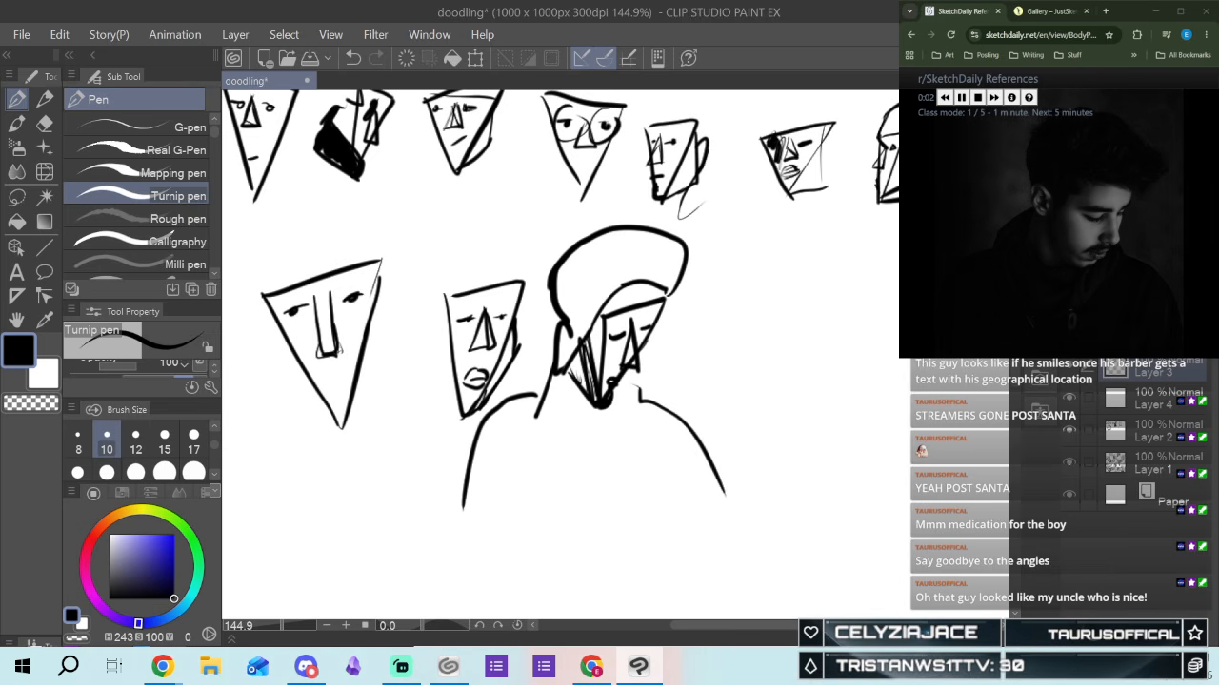
Outline a tilted, downward-pointing triangular twelfth head to the right of the figure with shoulders
{"action": "left_click_drag", "start_coordinate": [743, 626], "coordinate": [783, 626]}
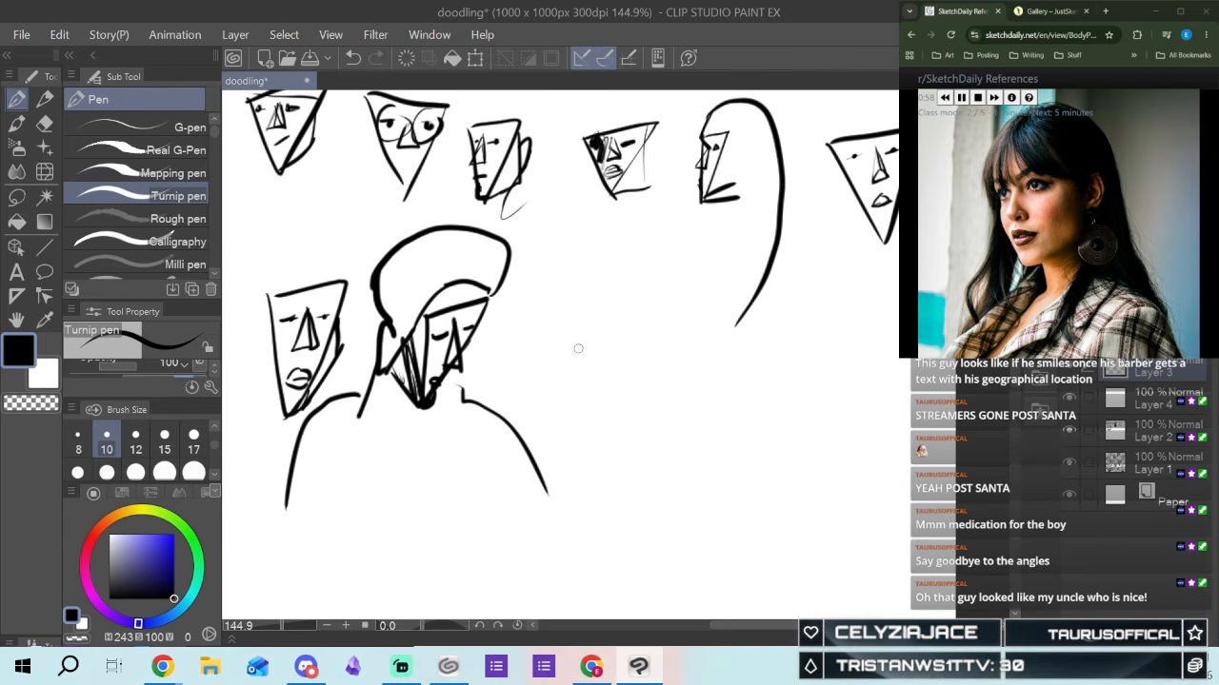
{"action": "left_click_drag", "start_coordinate": [559, 340], "coordinate": [624, 438]}
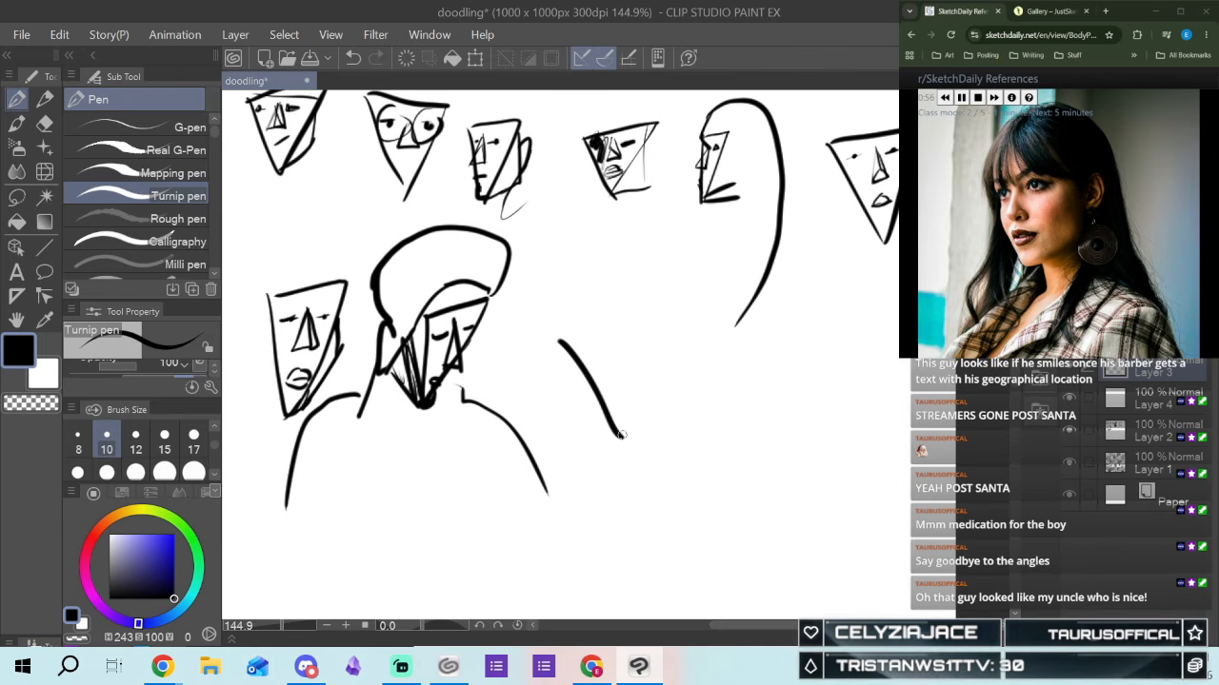
{"action": "left_click_drag", "start_coordinate": [643, 295], "coordinate": [619, 466]}
{"action": "left_click_drag", "start_coordinate": [559, 339], "coordinate": [647, 295]}
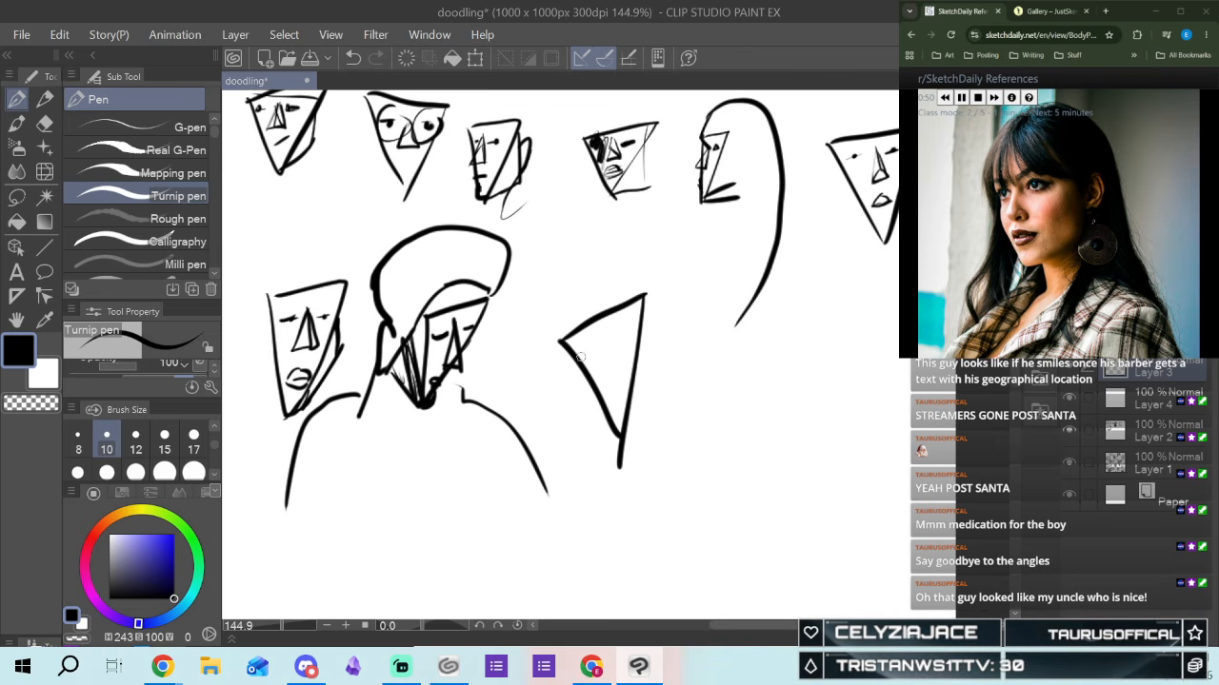
Draw a narrow nose, two dark-pupilled eyes and a small mouth inside the tilted twelfth head
{"action": "mouse_move", "coordinate": [601, 332]}
{"action": "left_mouse_down"}
{"action": "mouse_move", "coordinate": [606, 375]}
{"action": "mouse_move", "coordinate": [577, 346]}
{"action": "left_mouse_up"}
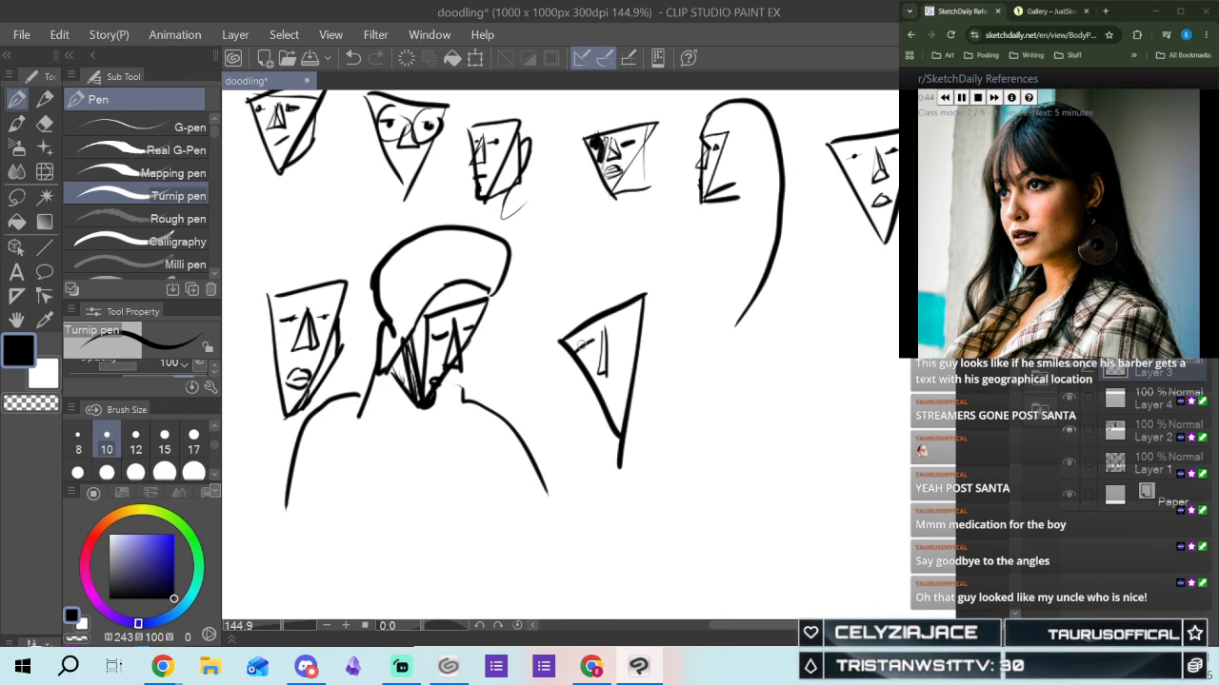
{"action": "left_click_drag", "start_coordinate": [587, 348], "coordinate": [582, 349]}
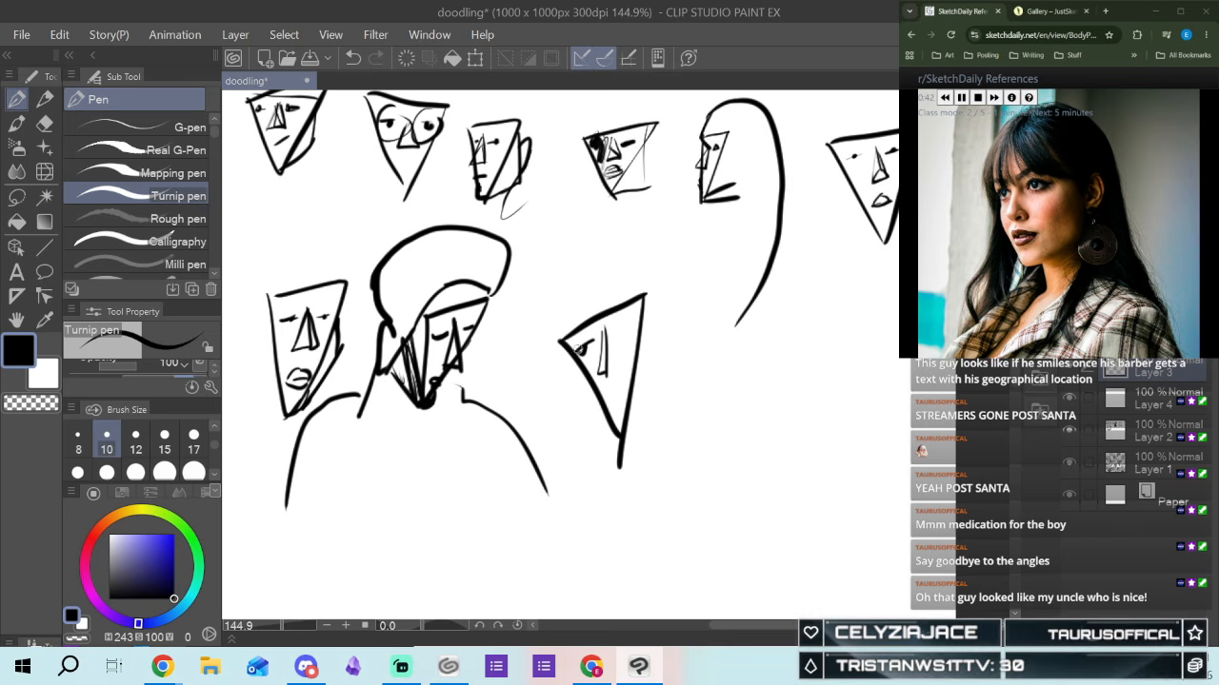
{"action": "left_click_drag", "start_coordinate": [627, 332], "coordinate": [610, 340]}
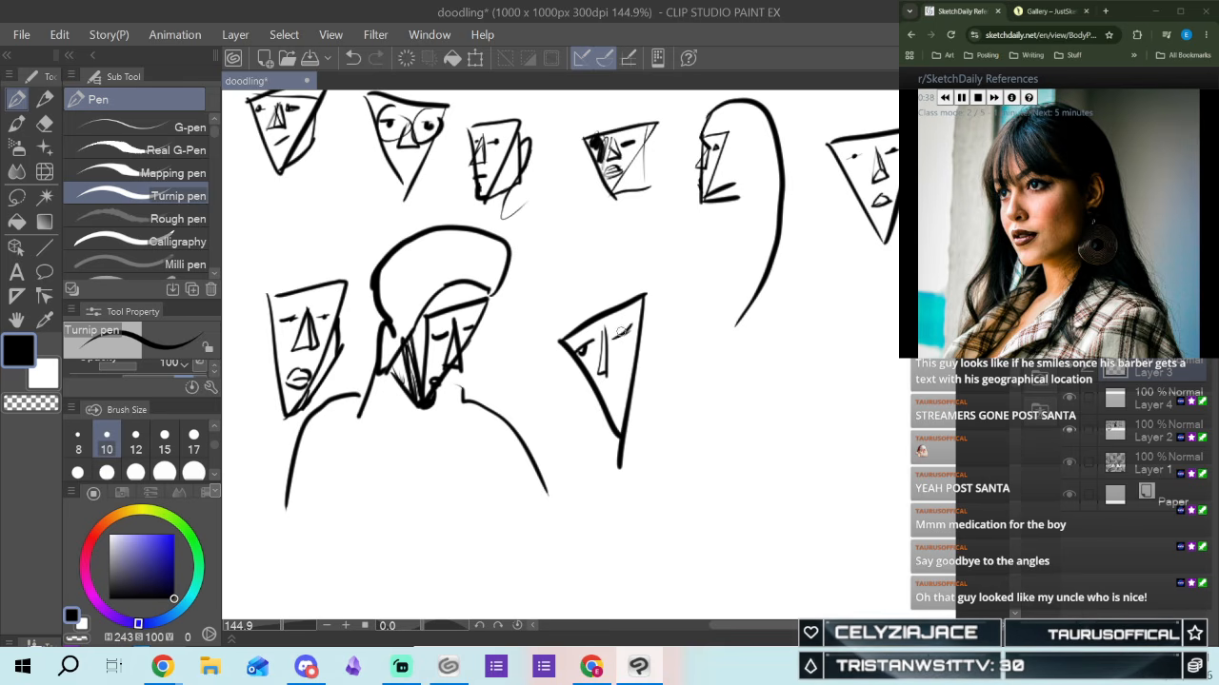
{"action": "left_click", "coordinate": [619, 327]}
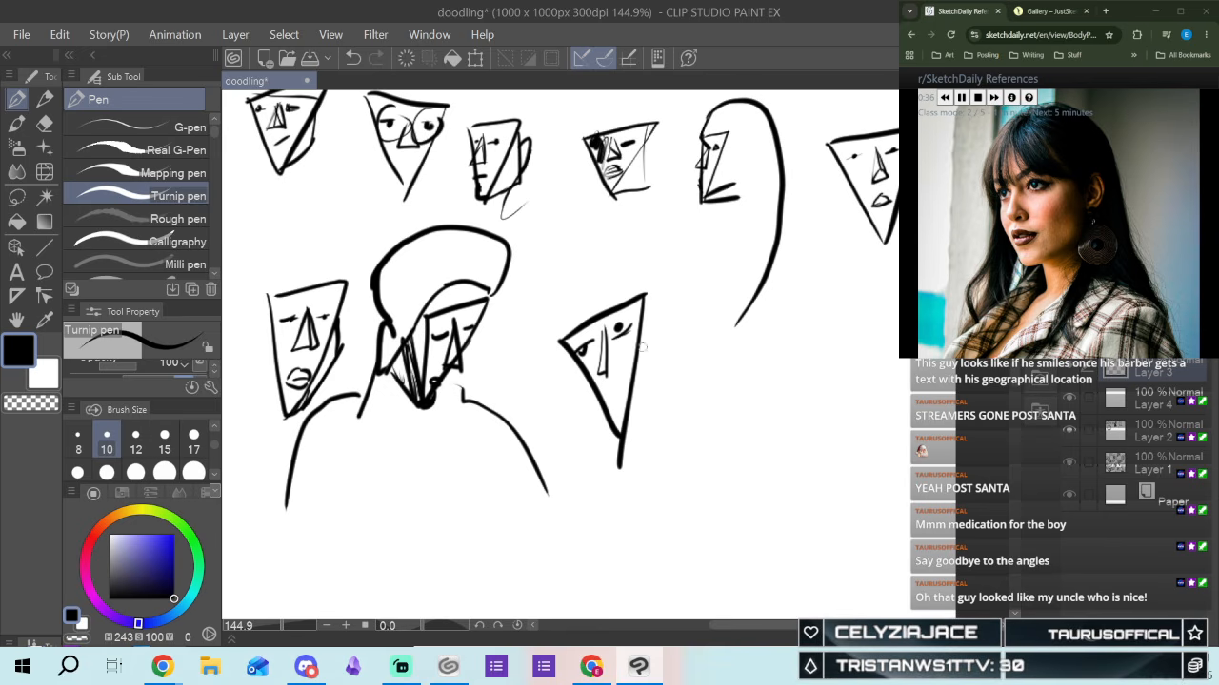
{"action": "left_click", "coordinate": [580, 348]}
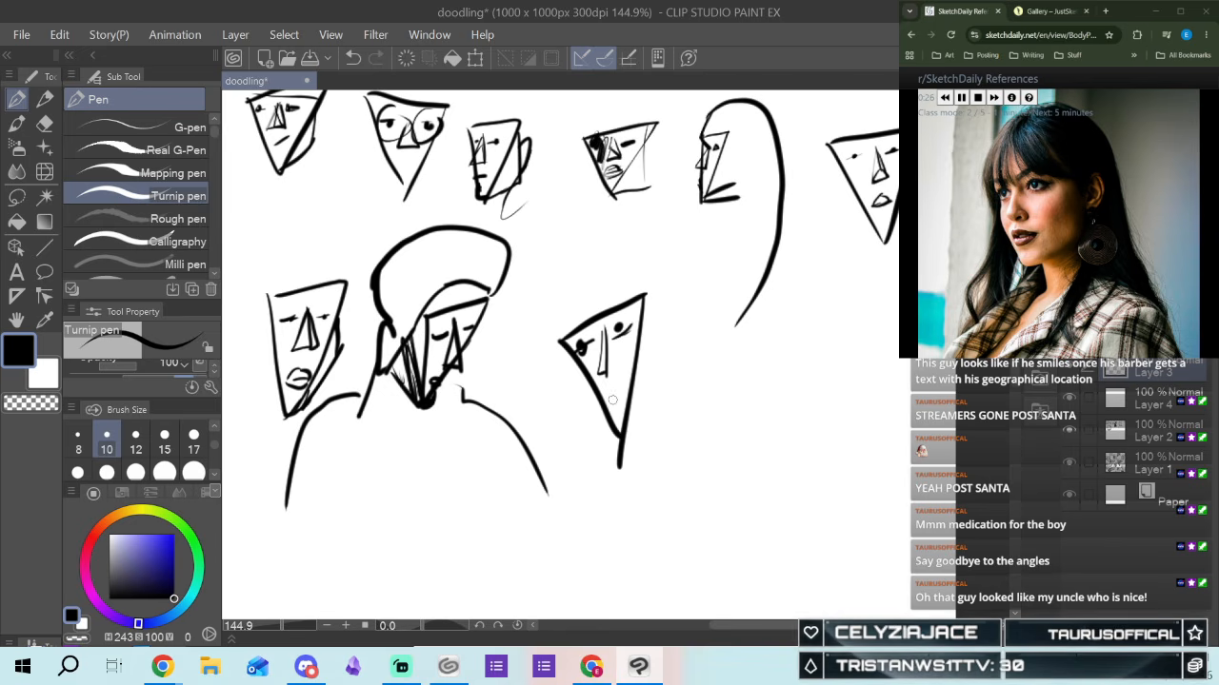
{"action": "left_click_drag", "start_coordinate": [601, 392], "coordinate": [616, 390]}
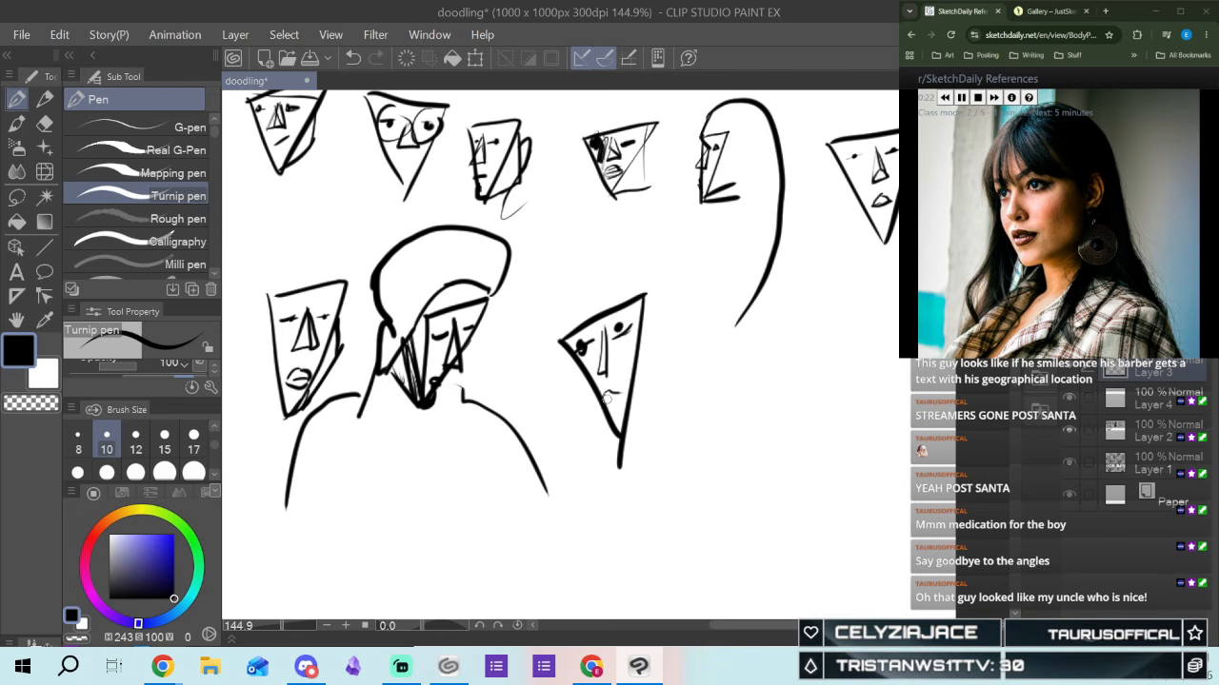
Attach angular cheek and jaw side planes to both sides of the twelfth head and add a curved ear
{"action": "mouse_move", "coordinate": [606, 408]}
{"action": "left_mouse_down"}
{"action": "mouse_move", "coordinate": [619, 403]}
{"action": "mouse_move", "coordinate": [633, 447]}
{"action": "left_mouse_up"}
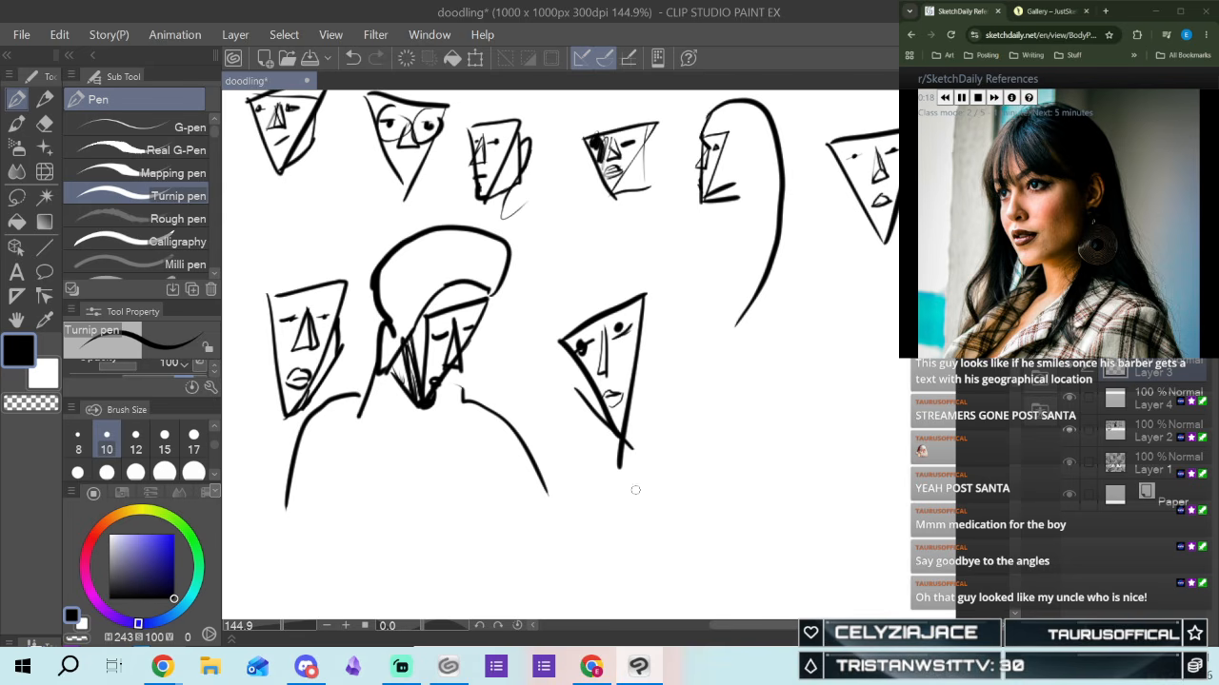
{"action": "left_click_drag", "start_coordinate": [574, 360], "coordinate": [578, 396]}
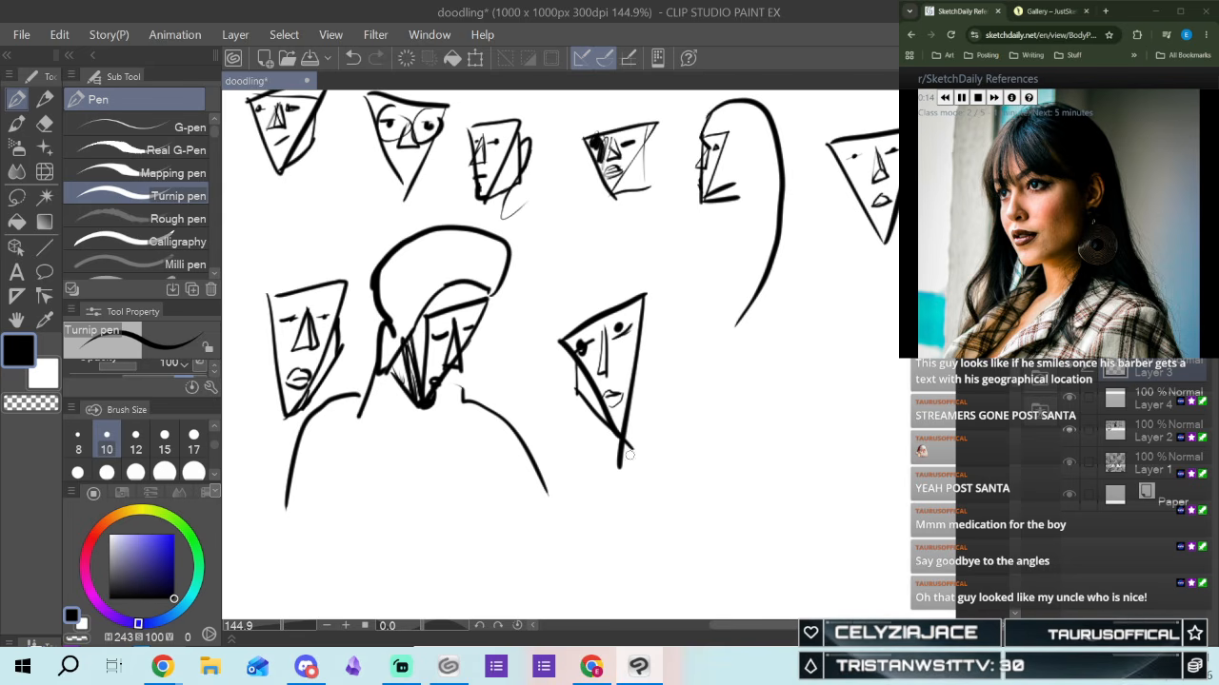
{"action": "left_click_drag", "start_coordinate": [624, 444], "coordinate": [674, 387]}
{"action": "left_click_drag", "start_coordinate": [661, 317], "coordinate": [671, 383]}
{"action": "mouse_move", "coordinate": [674, 315]}
{"action": "left_mouse_down"}
{"action": "mouse_move", "coordinate": [702, 299]}
{"action": "mouse_move", "coordinate": [683, 350]}
{"action": "left_mouse_up"}
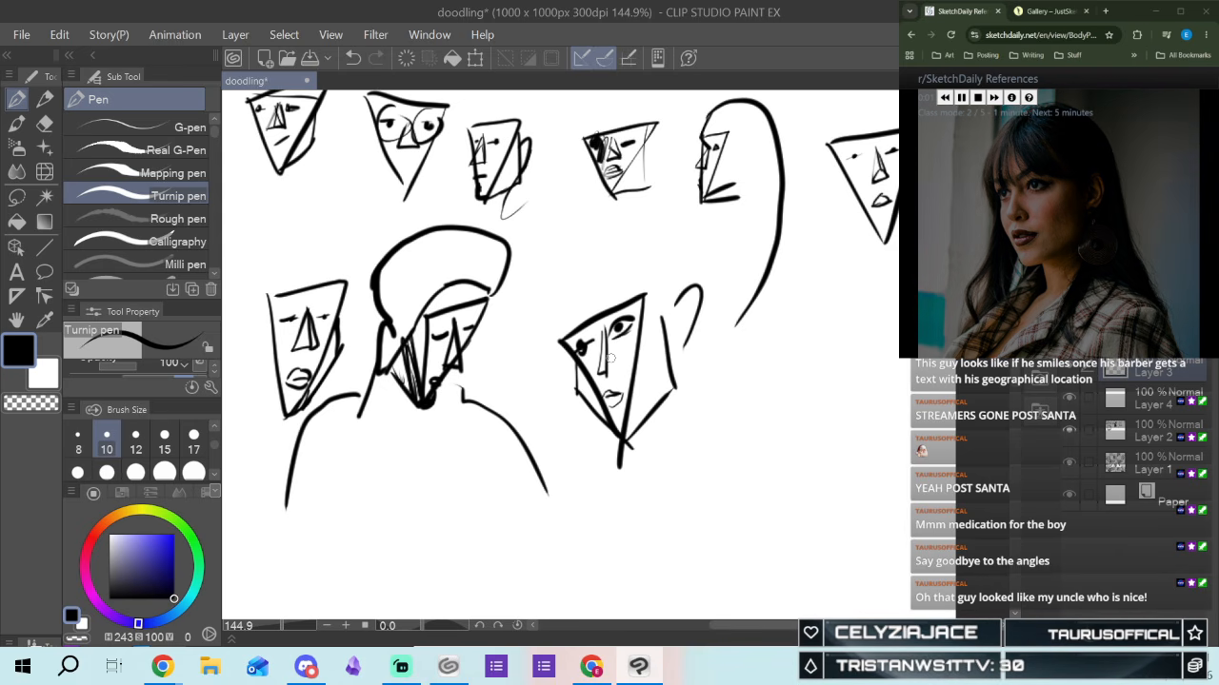
Sketch a small triangular thirteenth head at the end of the second row, with eyes, a shaded projecting nose and a chin
{"action": "left_click_drag", "start_coordinate": [759, 626], "coordinate": [781, 633]}
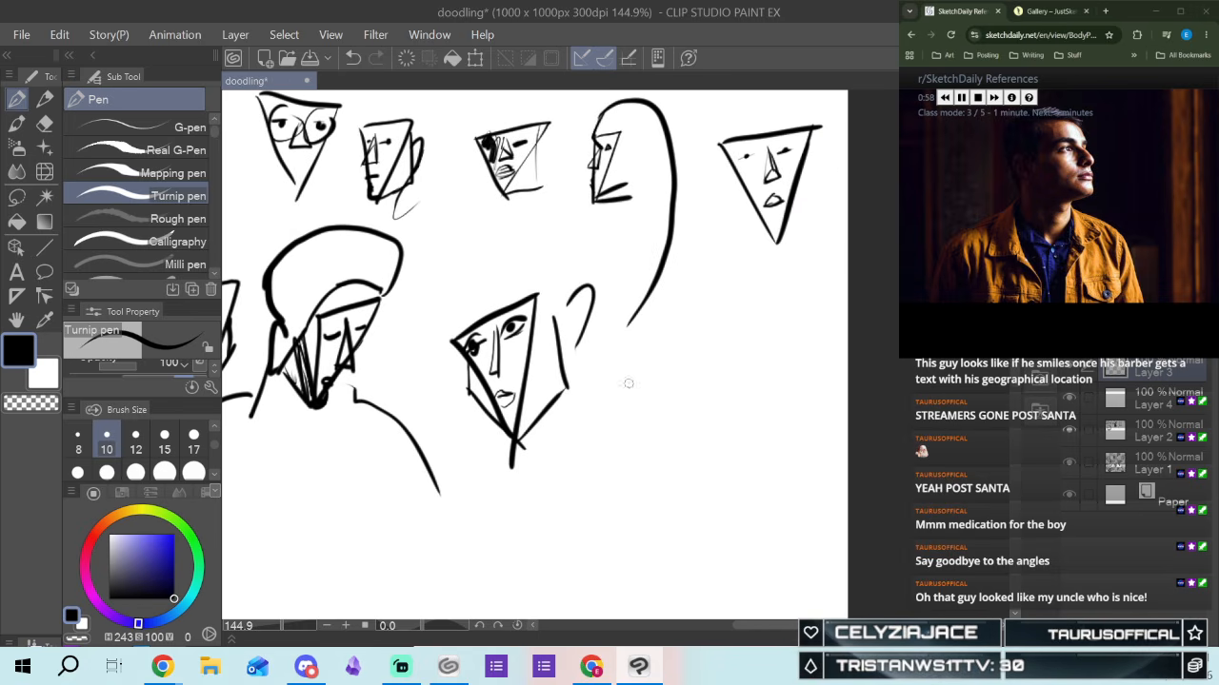
{"action": "left_click_drag", "start_coordinate": [716, 338], "coordinate": [763, 413]}
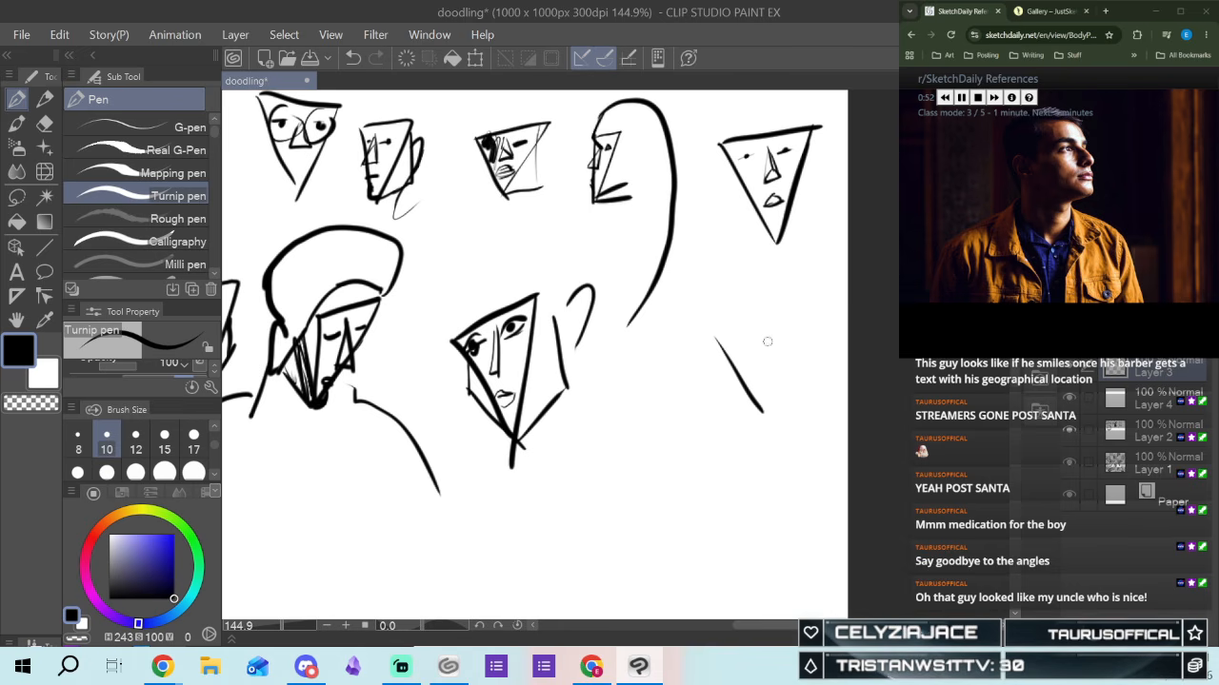
{"action": "left_click_drag", "start_coordinate": [764, 317], "coordinate": [763, 411]}
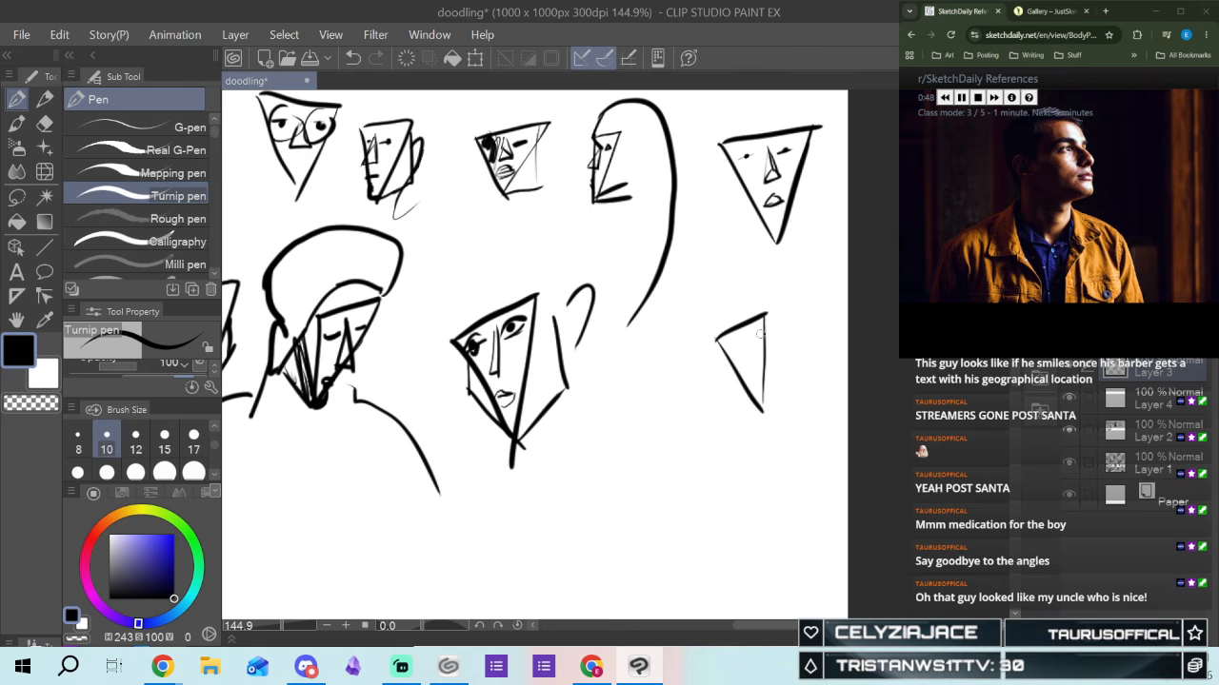
{"action": "mouse_move", "coordinate": [758, 335]}
{"action": "left_mouse_down"}
{"action": "mouse_move", "coordinate": [777, 360]}
{"action": "mouse_move", "coordinate": [752, 379]}
{"action": "left_mouse_up"}
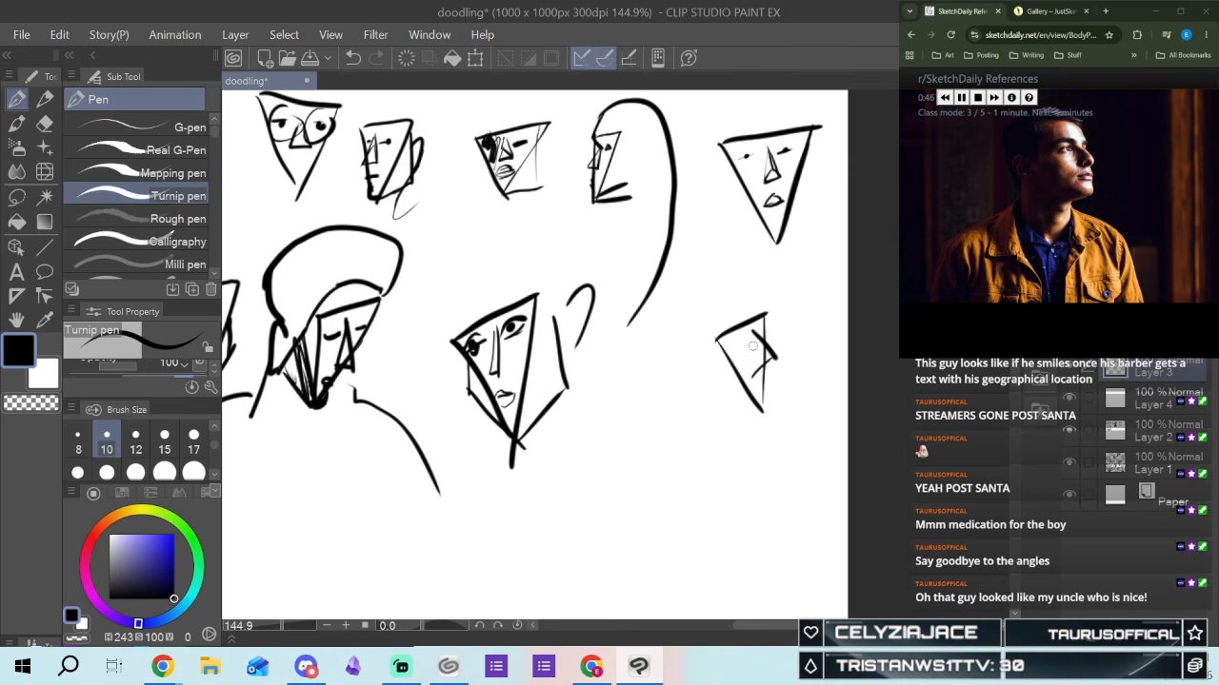
{"action": "left_click_drag", "start_coordinate": [752, 341], "coordinate": [767, 361]}
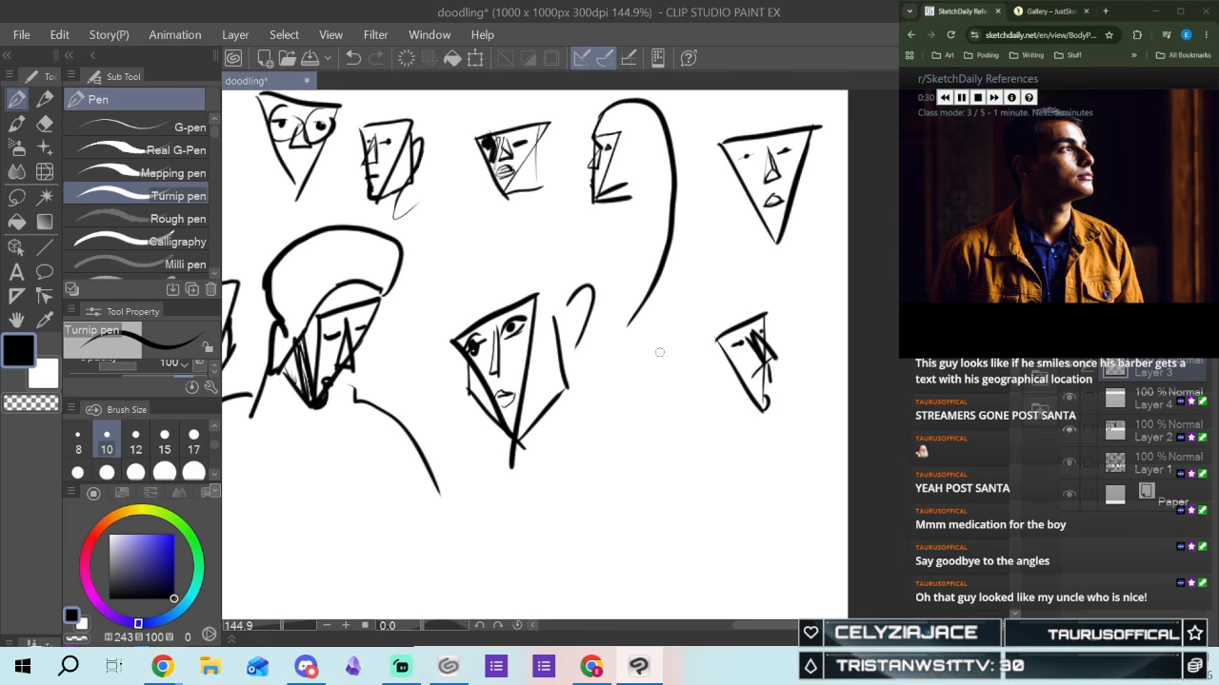
Add an angular jaw side plane and a rounded ear behind the thirteenth head's face
{"action": "left_click_drag", "start_coordinate": [733, 373], "coordinate": [761, 405]}
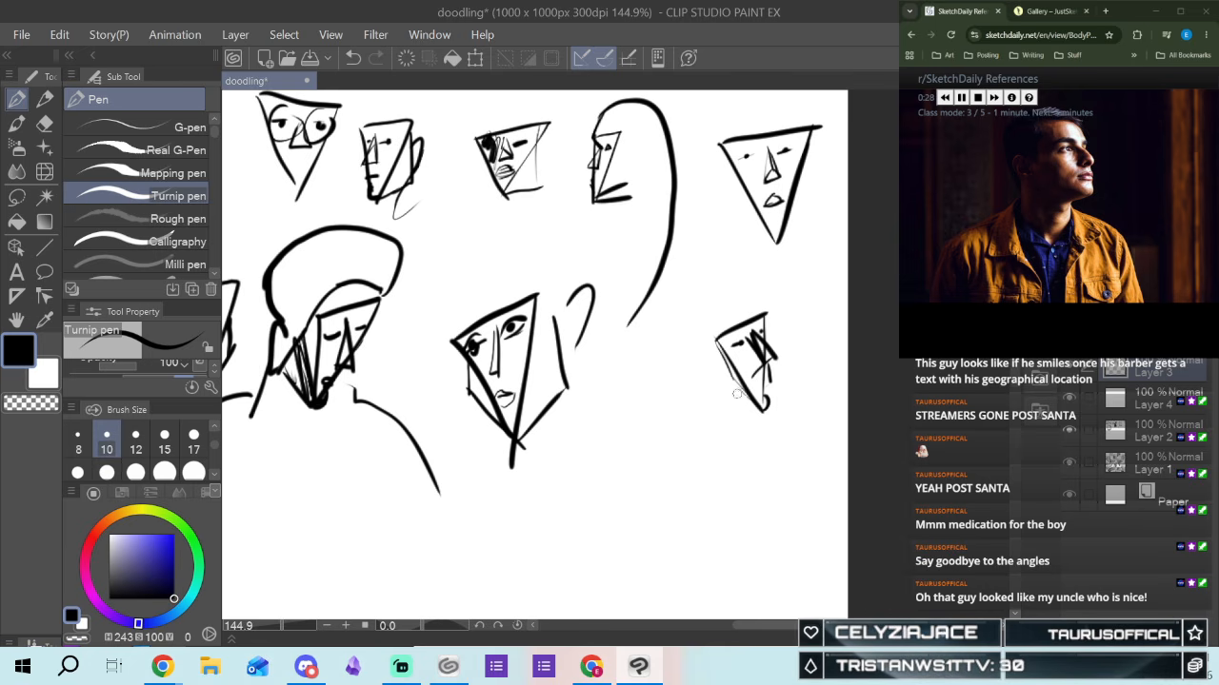
{"action": "left_click_drag", "start_coordinate": [710, 398], "coordinate": [766, 411]}
{"action": "left_click_drag", "start_coordinate": [702, 367], "coordinate": [716, 405]}
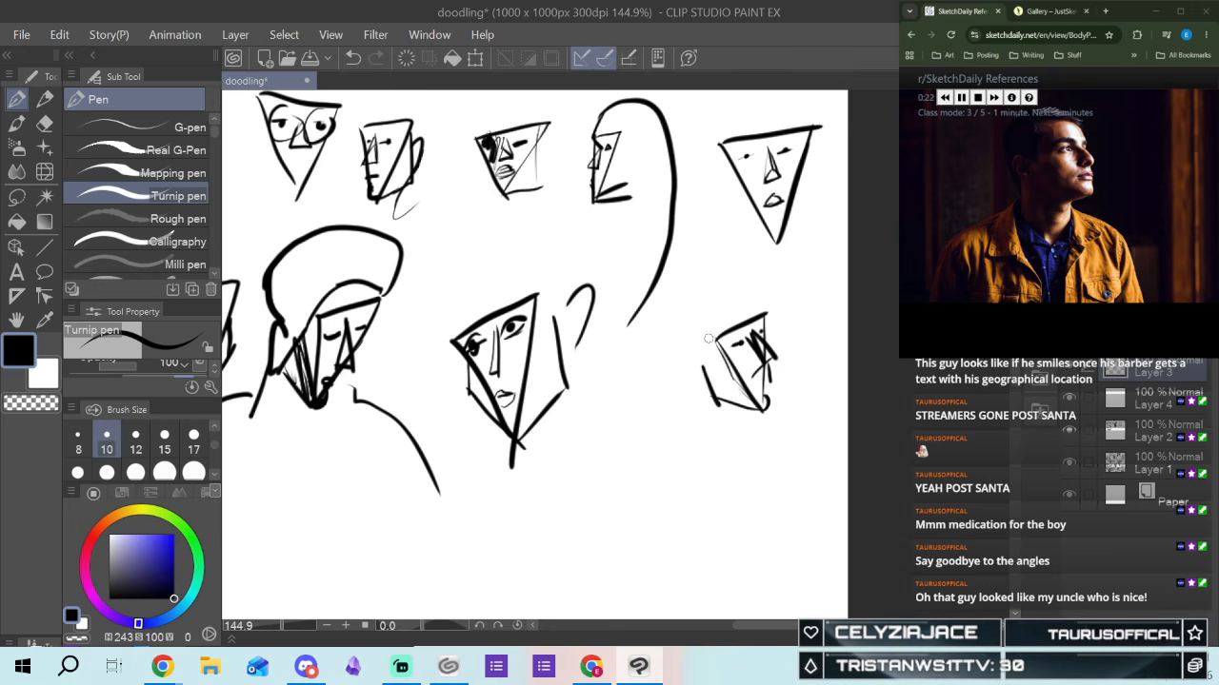
{"action": "left_click_drag", "start_coordinate": [693, 350], "coordinate": [698, 398]}
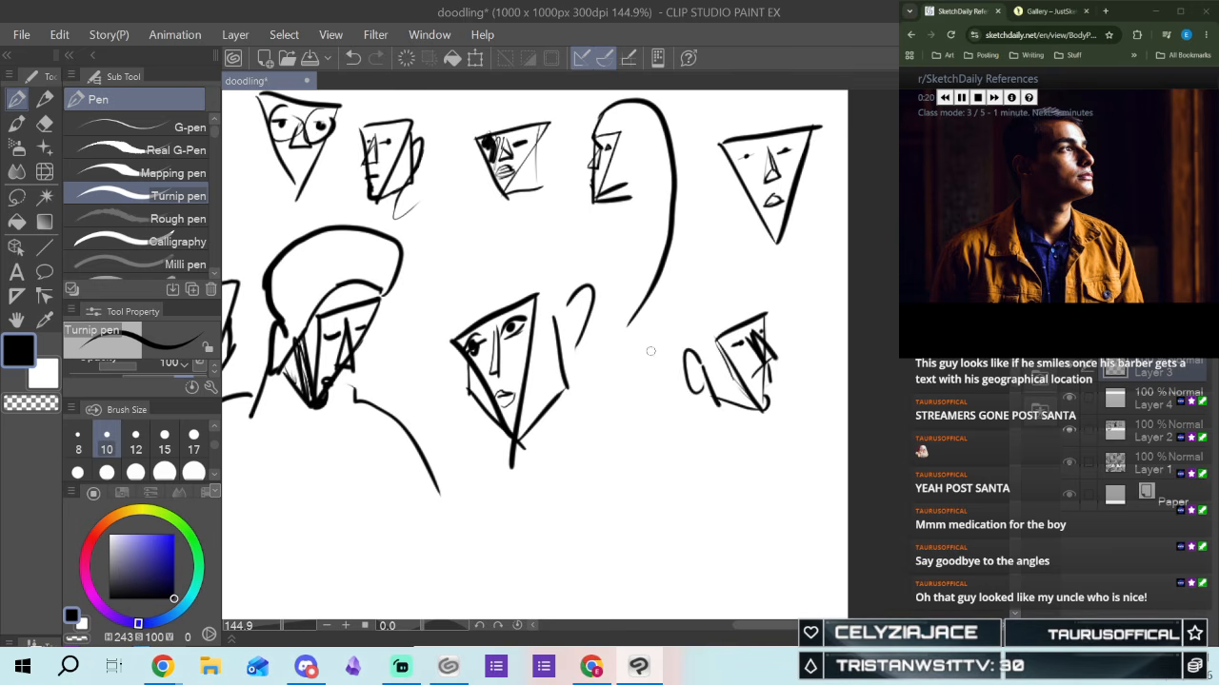
Draw the thirteenth head's sideburn and hairline, erase the line across its forehead and replace it with two eyebrows
{"action": "left_click_drag", "start_coordinate": [713, 323], "coordinate": [702, 367]}
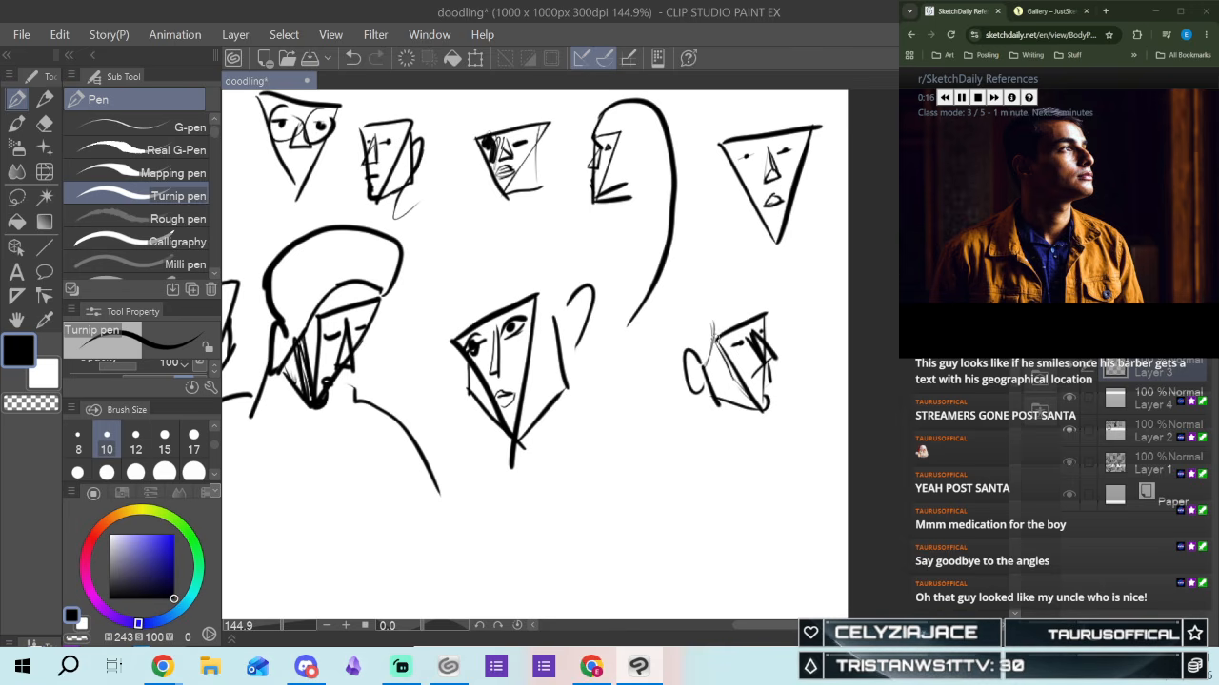
{"action": "mouse_move", "coordinate": [710, 326]}
{"action": "left_mouse_down"}
{"action": "mouse_move", "coordinate": [759, 295]}
{"action": "mouse_move", "coordinate": [706, 320]}
{"action": "mouse_move", "coordinate": [754, 321]}
{"action": "mouse_move", "coordinate": [765, 296]}
{"action": "mouse_move", "coordinate": [720, 335]}
{"action": "left_mouse_up"}
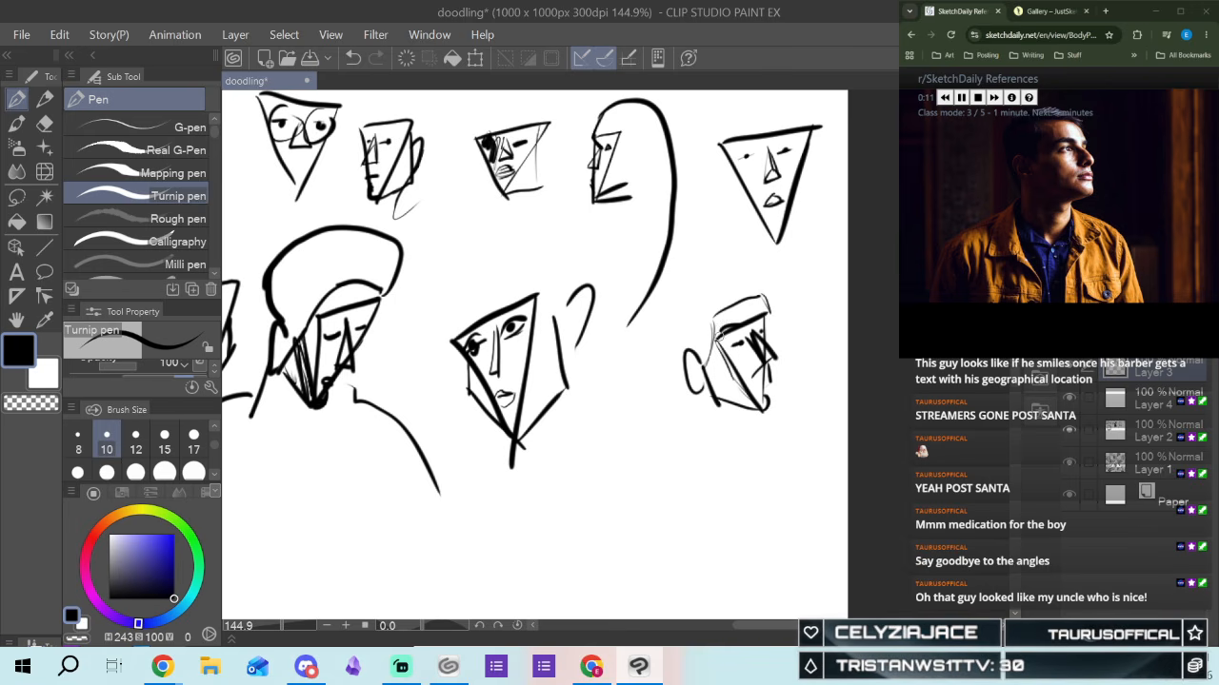
{"action": "left_click", "coordinate": [49, 126]}
{"action": "mouse_move", "coordinate": [746, 337]}
{"action": "left_mouse_down"}
{"action": "mouse_move", "coordinate": [731, 329]}
{"action": "mouse_move", "coordinate": [750, 322]}
{"action": "left_mouse_up"}
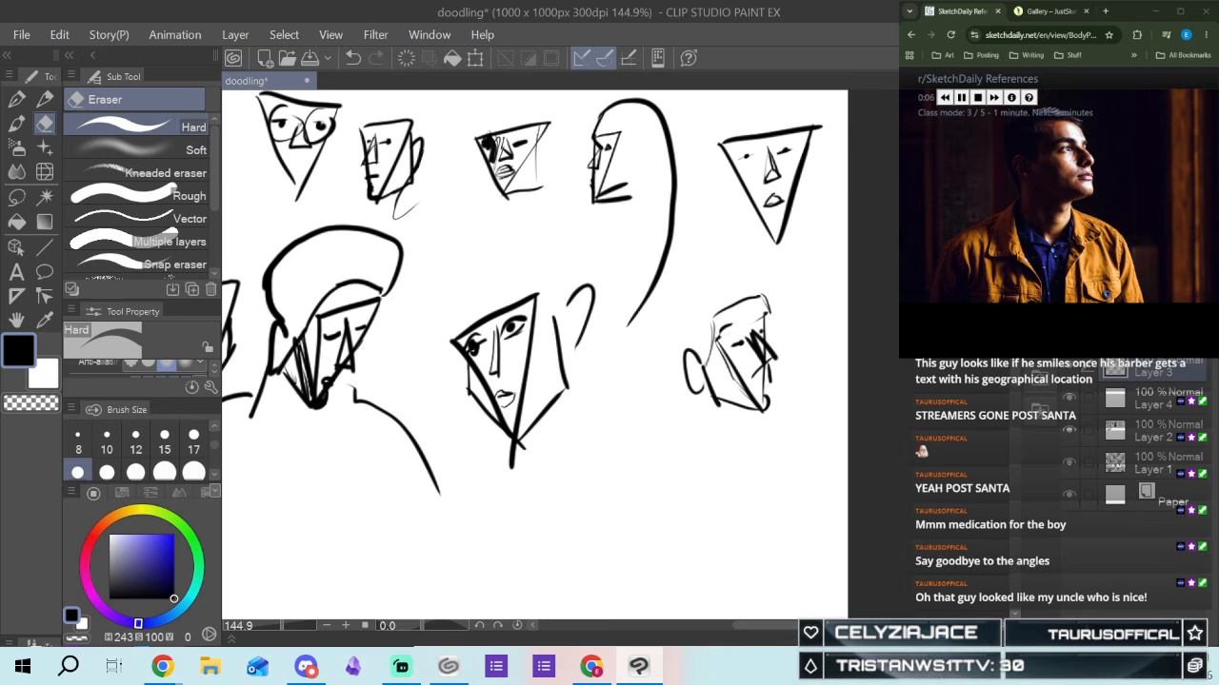
{"action": "key", "text": "p"}
{"action": "left_click_drag", "start_coordinate": [720, 331], "coordinate": [764, 313]}
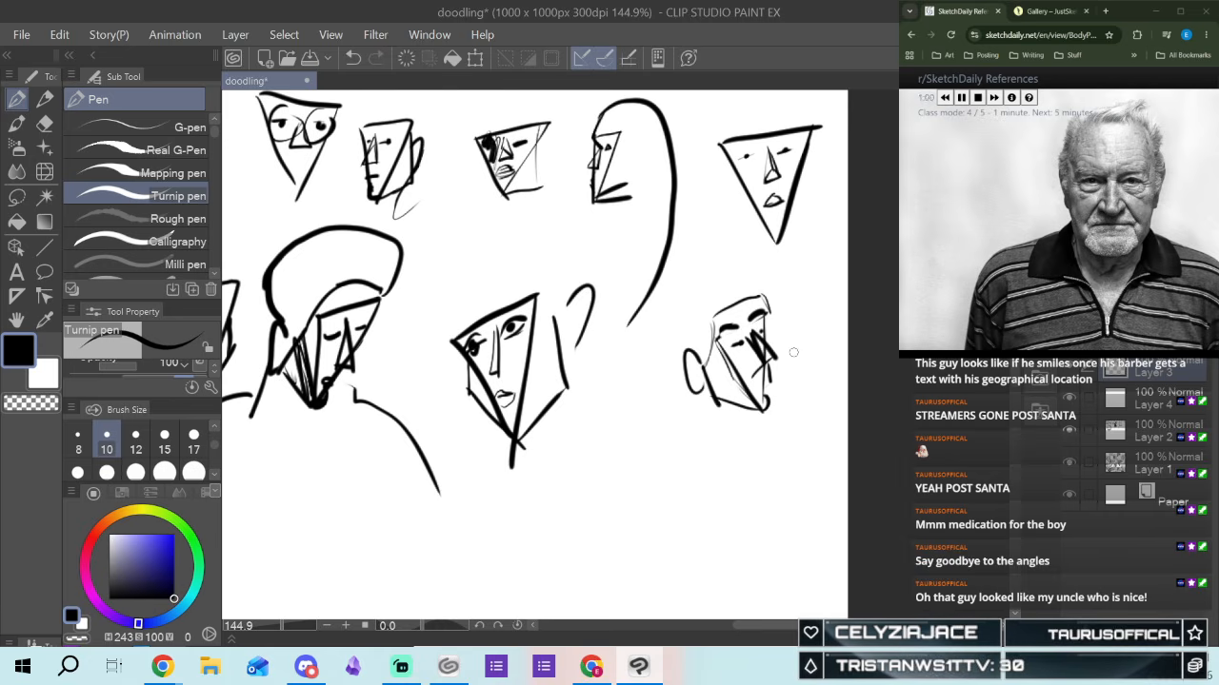
Outline a large fourteenth head as a tapered wedge with a flat chin, starting a new row on the empty canvas below
{"action": "left_click_drag", "start_coordinate": [770, 629], "coordinate": [664, 626]}
{"action": "scroll", "coordinate": [648, 352], "scroll_direction": "down", "scroll_amount": 5}
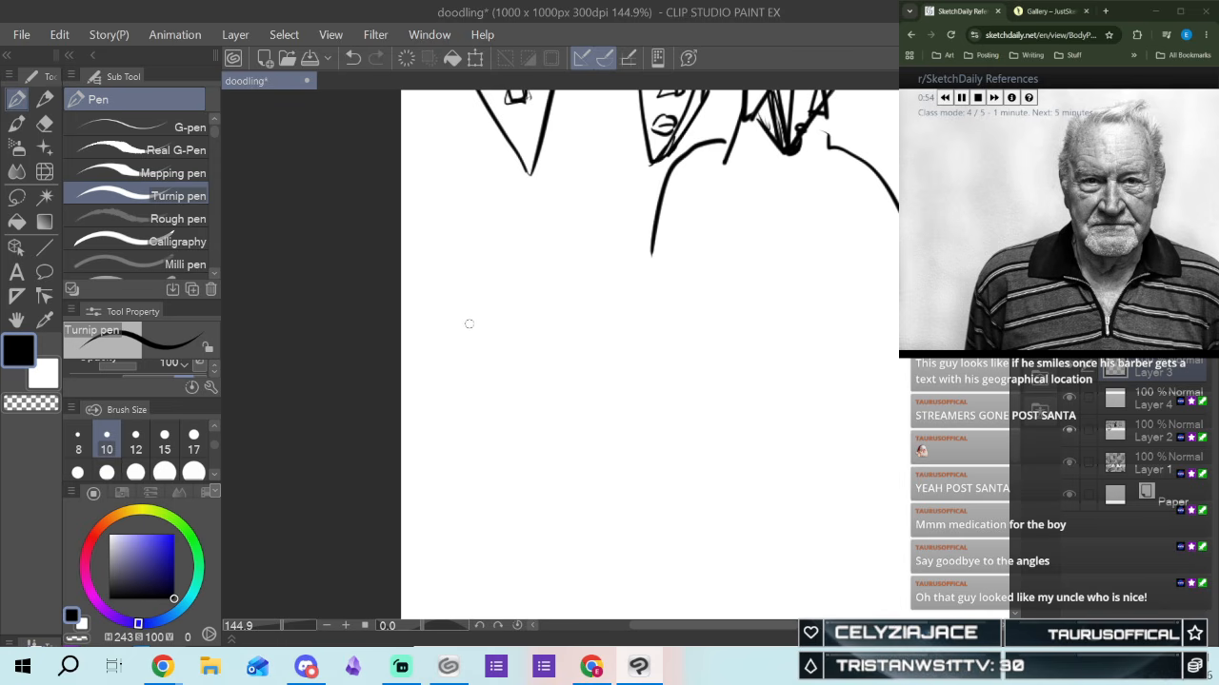
{"action": "left_click_drag", "start_coordinate": [459, 327], "coordinate": [603, 313]}
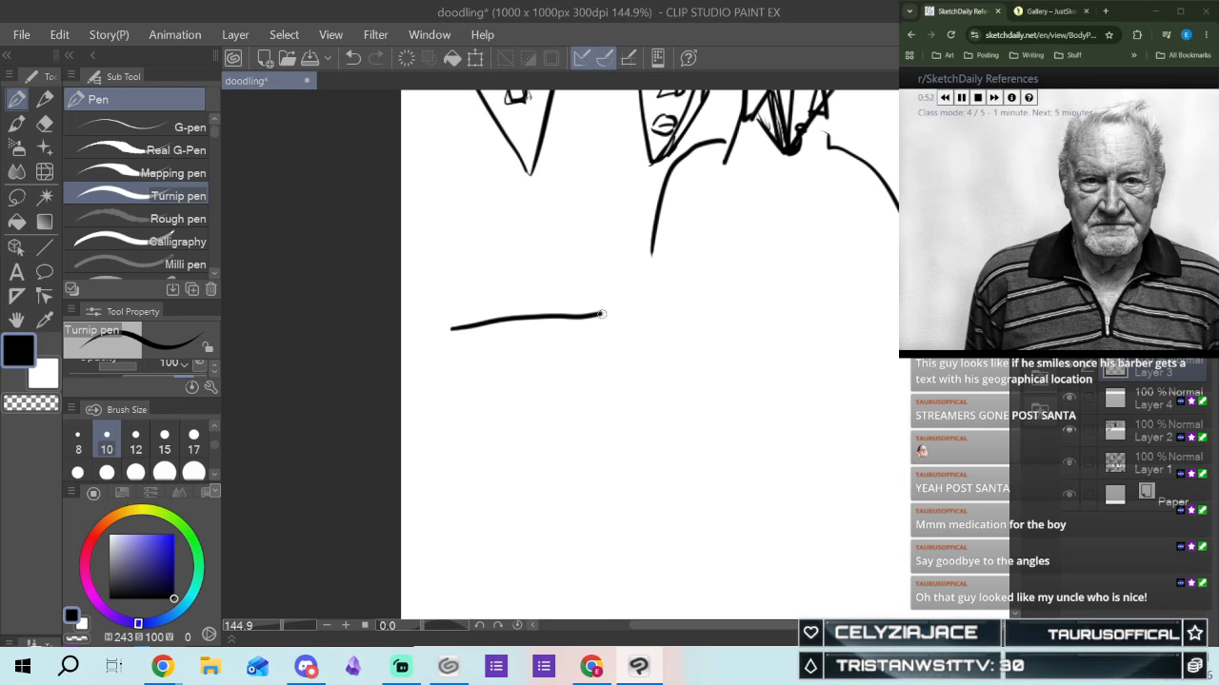
{"action": "left_click_drag", "start_coordinate": [453, 330], "coordinate": [504, 447]}
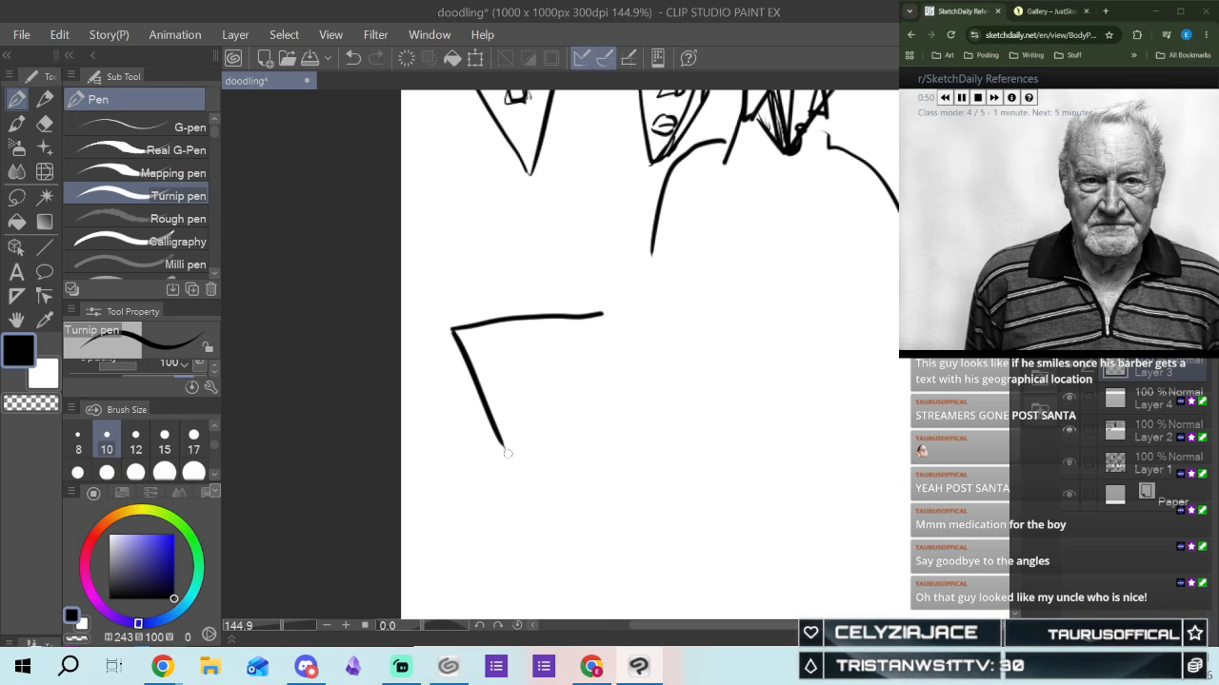
{"action": "left_click_drag", "start_coordinate": [603, 314], "coordinate": [549, 483]}
{"action": "mouse_move", "coordinate": [502, 443]}
{"action": "left_mouse_down"}
{"action": "mouse_move", "coordinate": [521, 488]}
{"action": "mouse_move", "coordinate": [561, 483]}
{"action": "left_mouse_up"}
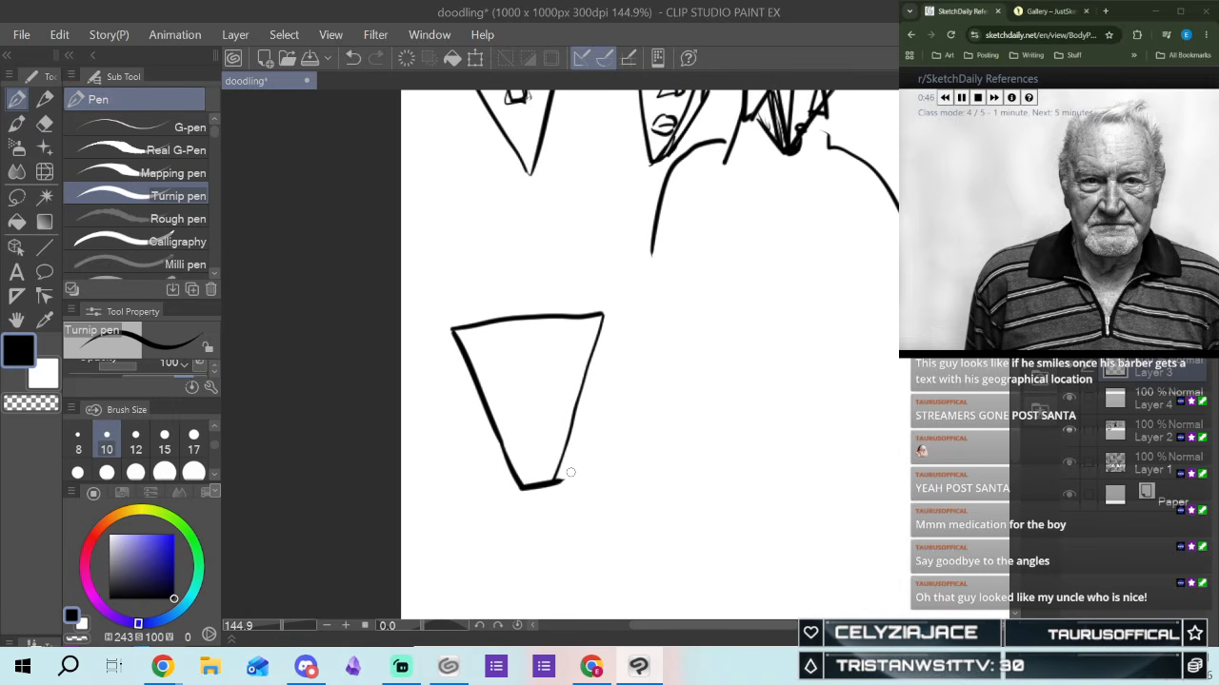
Draw the fourteenth head's wedge-shaped nose, narrow eyes, straight mouth and boxy chin shape
{"action": "left_click", "coordinate": [527, 405]}
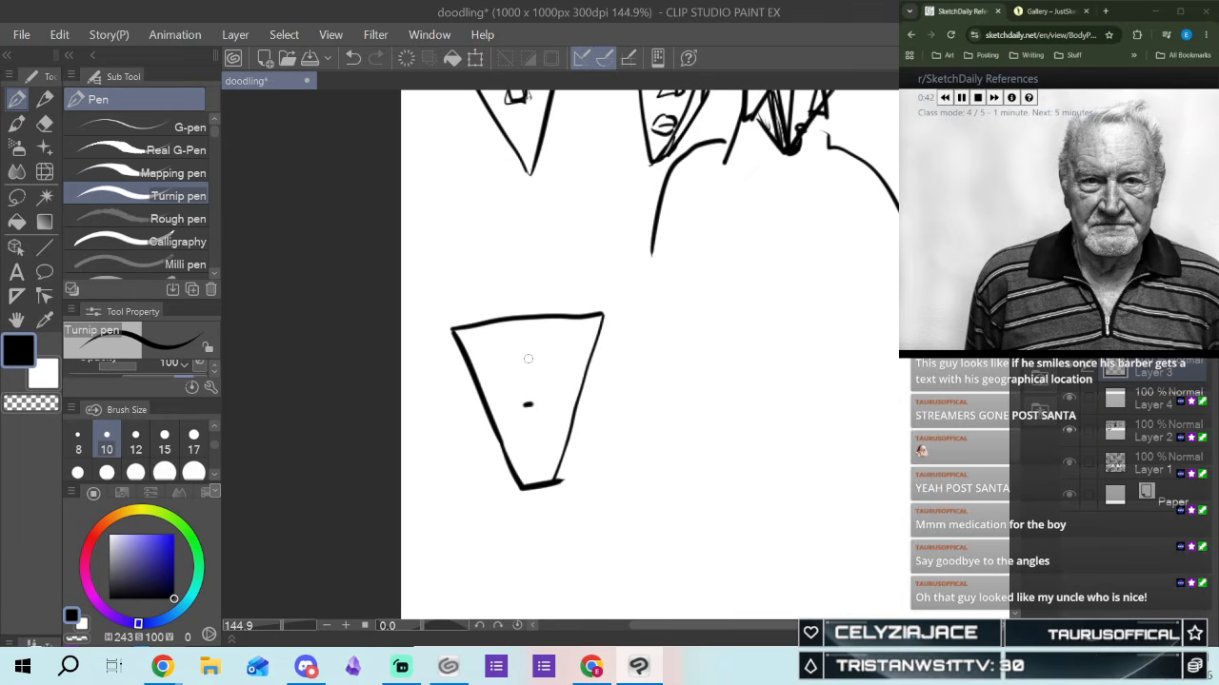
{"action": "left_click_drag", "start_coordinate": [515, 406], "coordinate": [525, 358]}
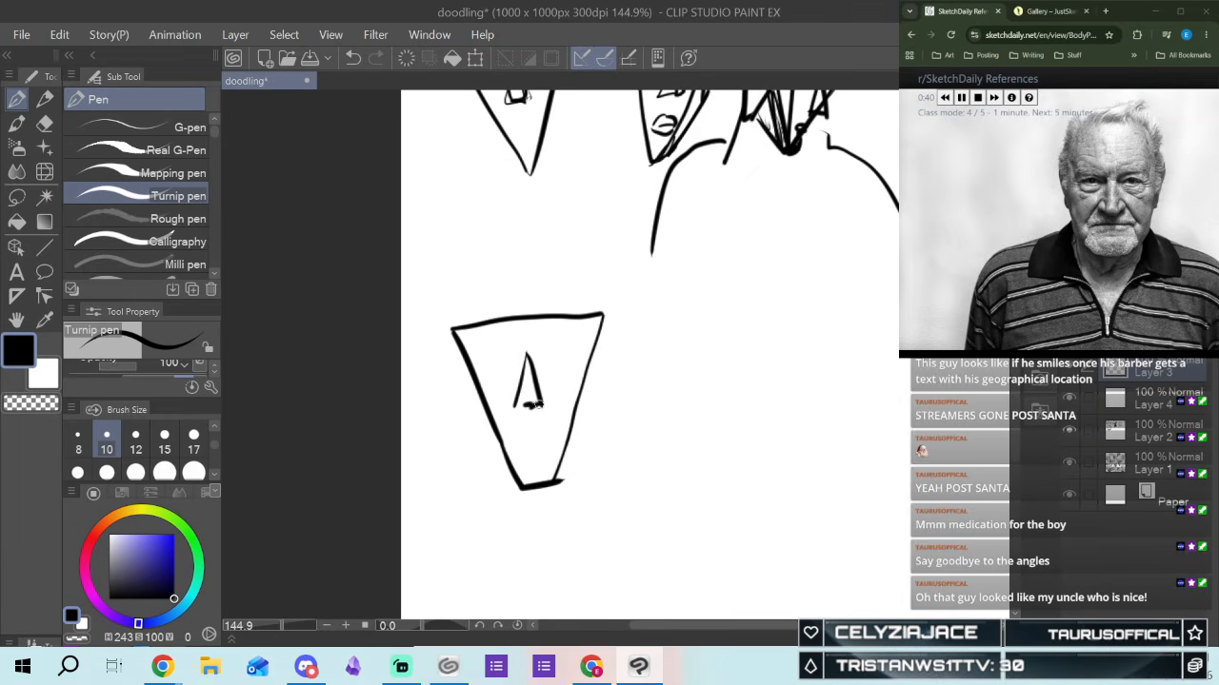
{"action": "left_click_drag", "start_coordinate": [539, 405], "coordinate": [515, 408]}
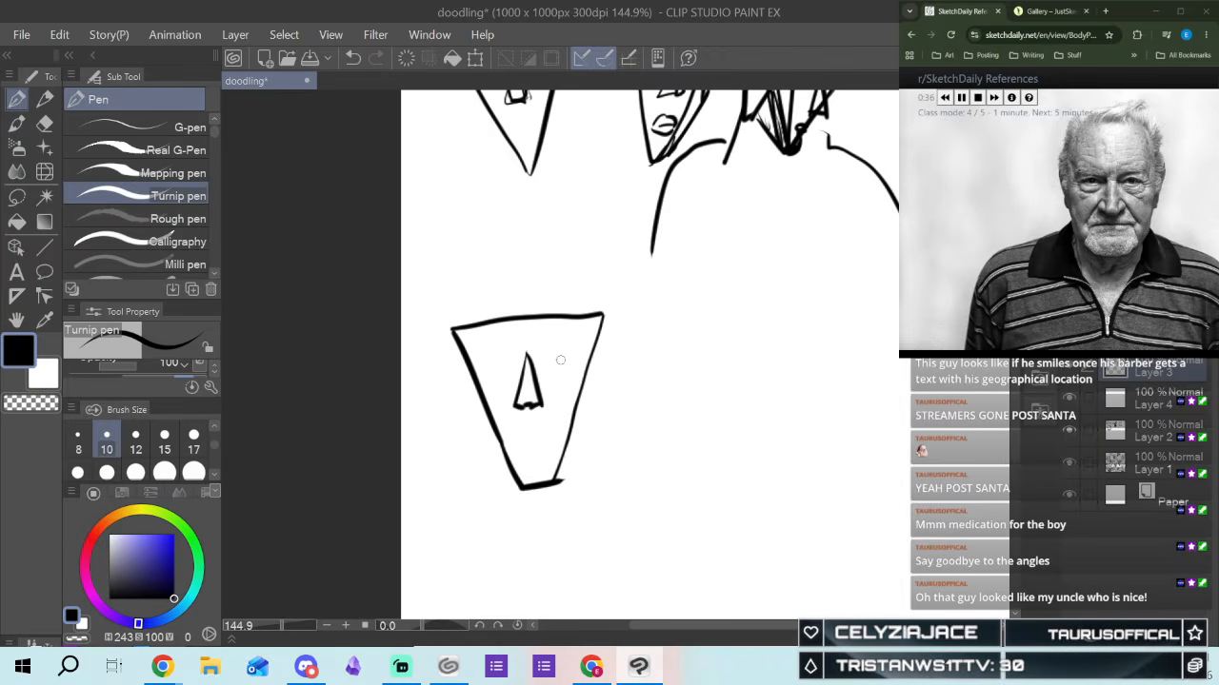
{"action": "left_click_drag", "start_coordinate": [549, 358], "coordinate": [570, 355]}
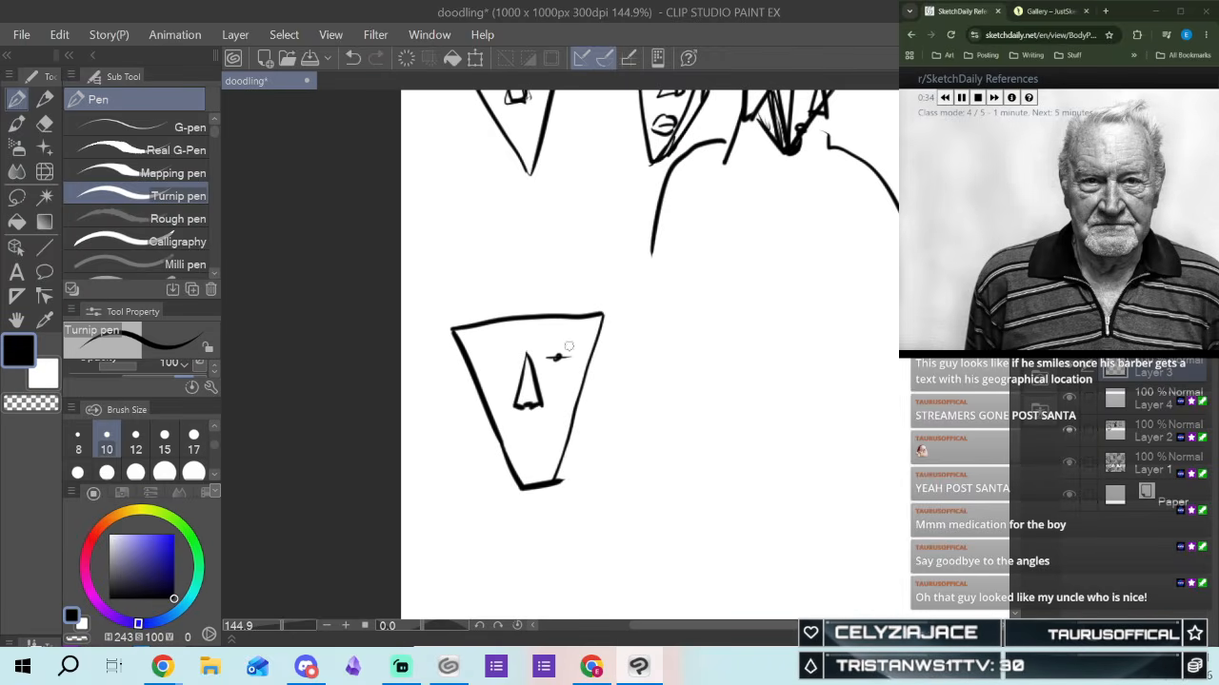
{"action": "left_click_drag", "start_coordinate": [484, 364], "coordinate": [512, 360]}
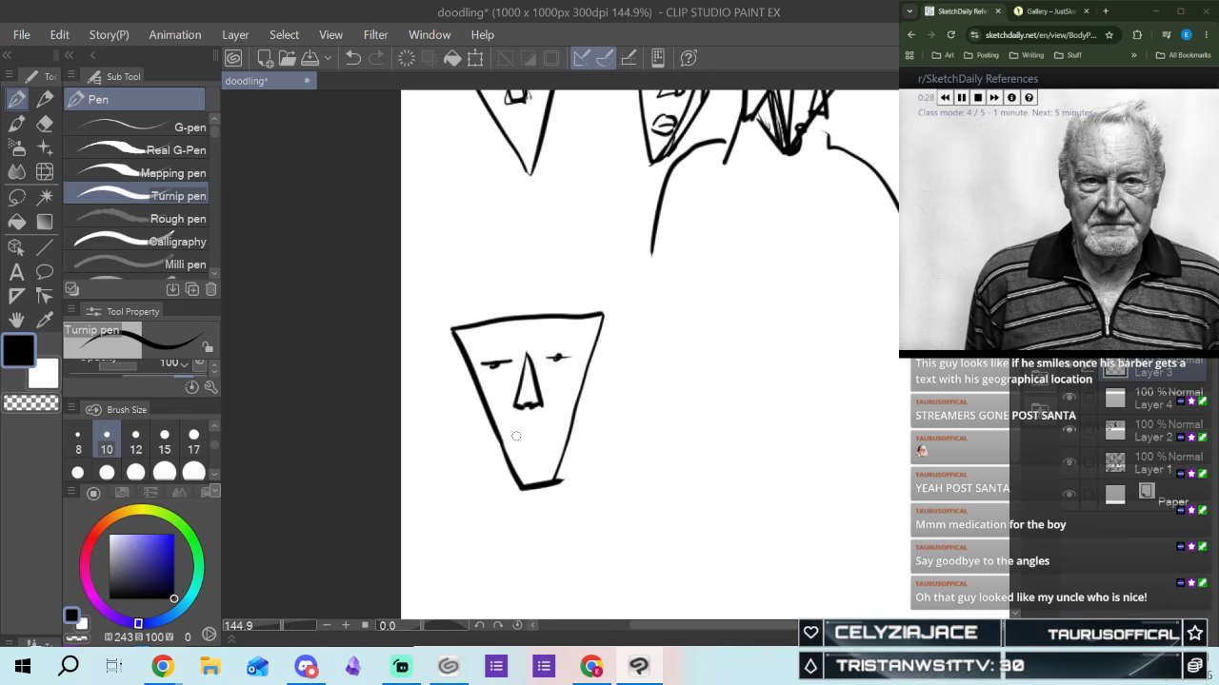
{"action": "mouse_move", "coordinate": [509, 434]}
{"action": "left_mouse_down"}
{"action": "mouse_move", "coordinate": [570, 431]}
{"action": "mouse_move", "coordinate": [509, 460]}
{"action": "mouse_move", "coordinate": [566, 447]}
{"action": "mouse_move", "coordinate": [571, 457]}
{"action": "left_mouse_up"}
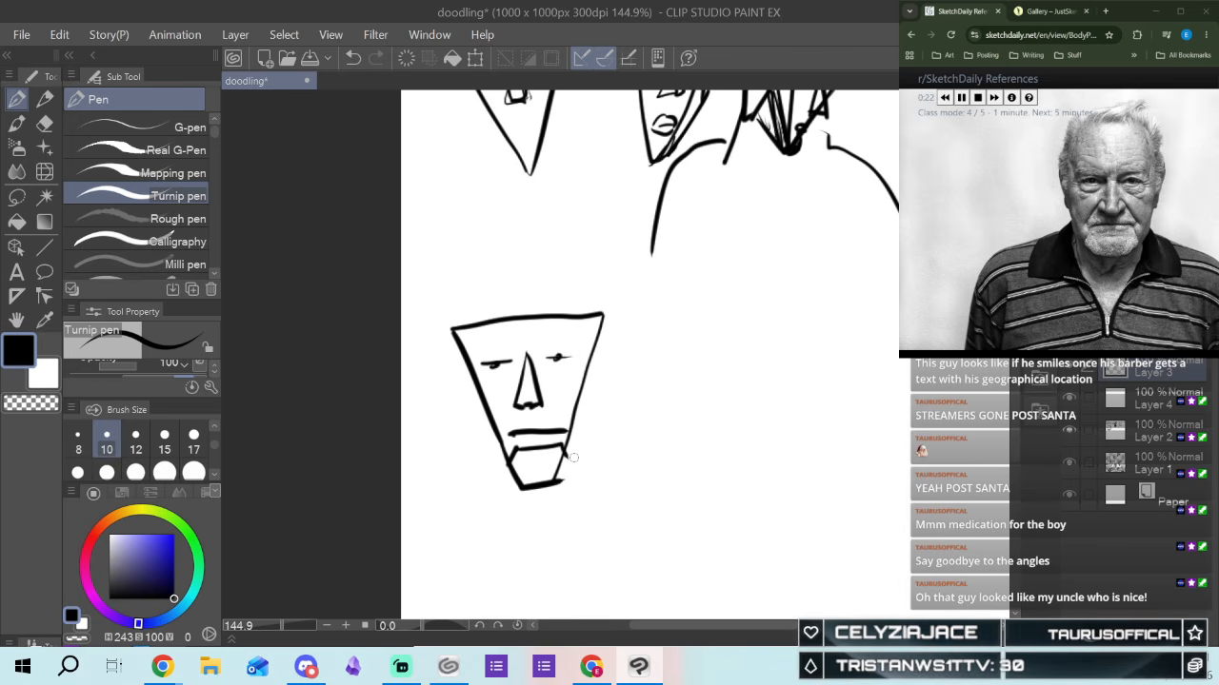
Add angled jaw corners and cheek side planes along both sides of the fourteenth head
{"action": "left_click_drag", "start_coordinate": [505, 470], "coordinate": [524, 492]}
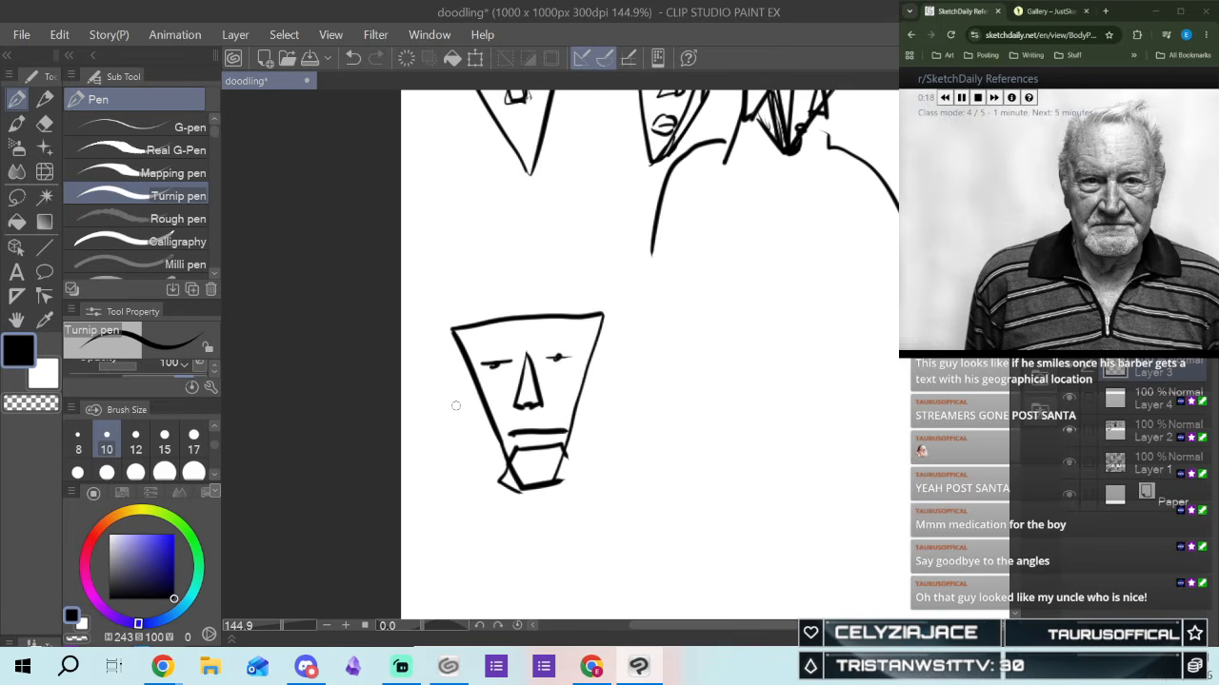
{"action": "left_click_drag", "start_coordinate": [457, 396], "coordinate": [503, 485]}
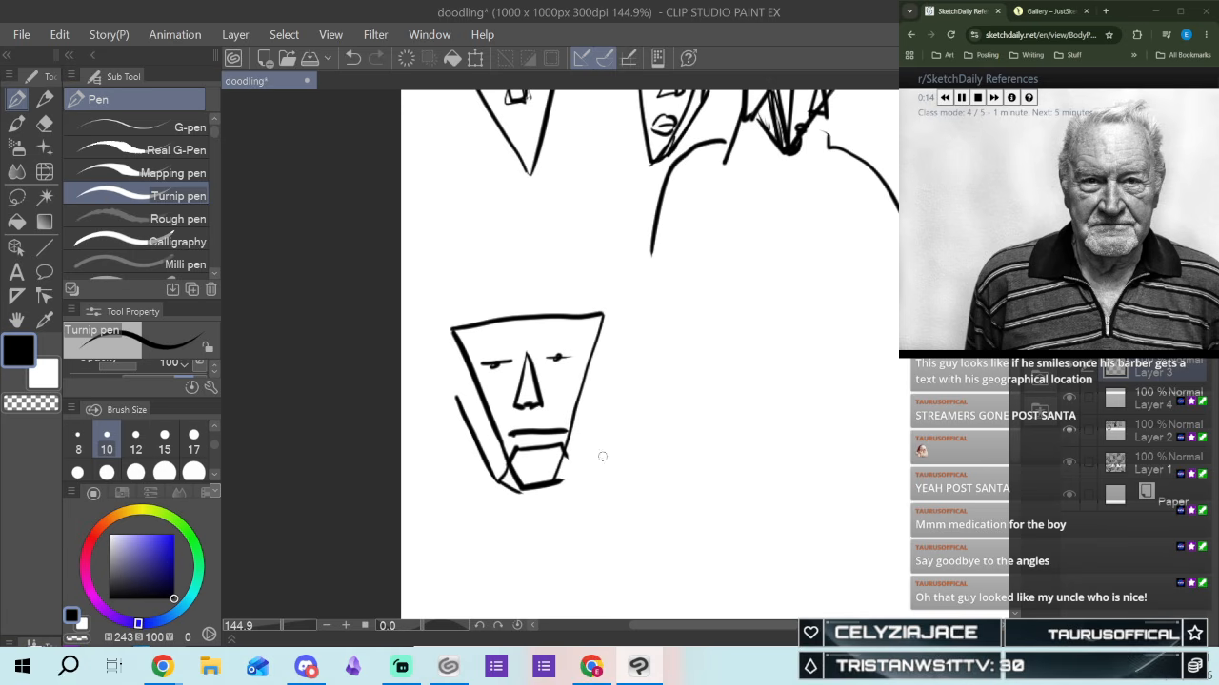
{"action": "left_click_drag", "start_coordinate": [582, 464], "coordinate": [557, 488]}
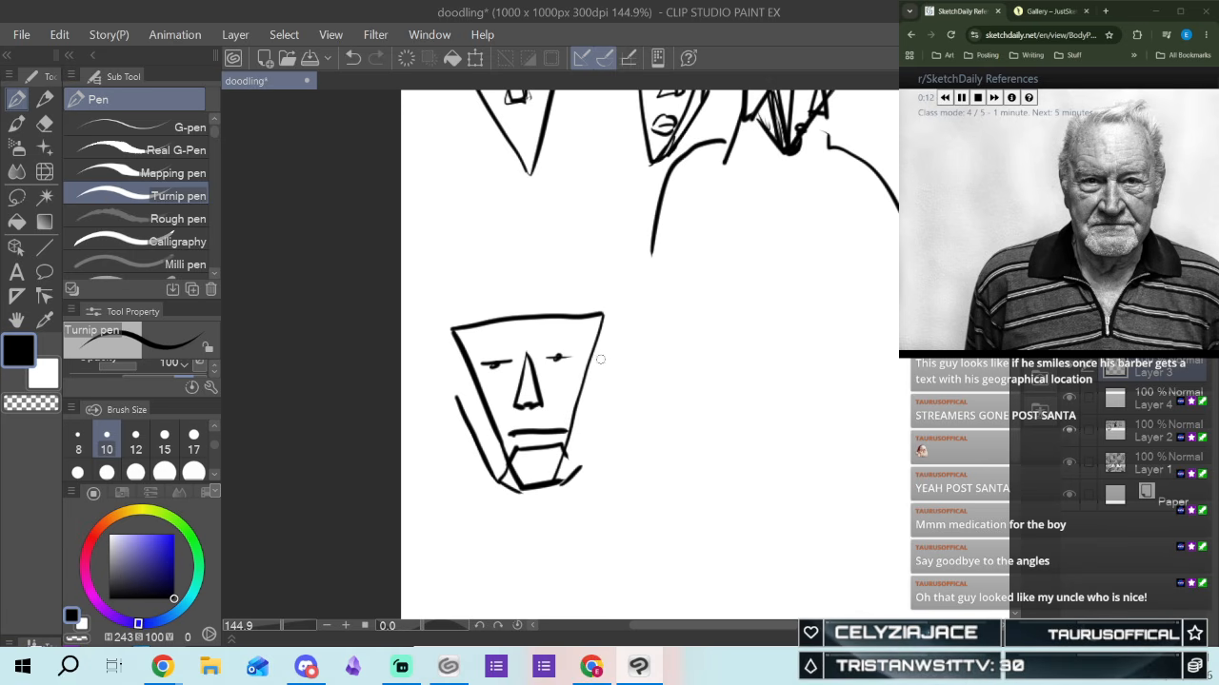
{"action": "left_click_drag", "start_coordinate": [601, 355], "coordinate": [586, 473]}
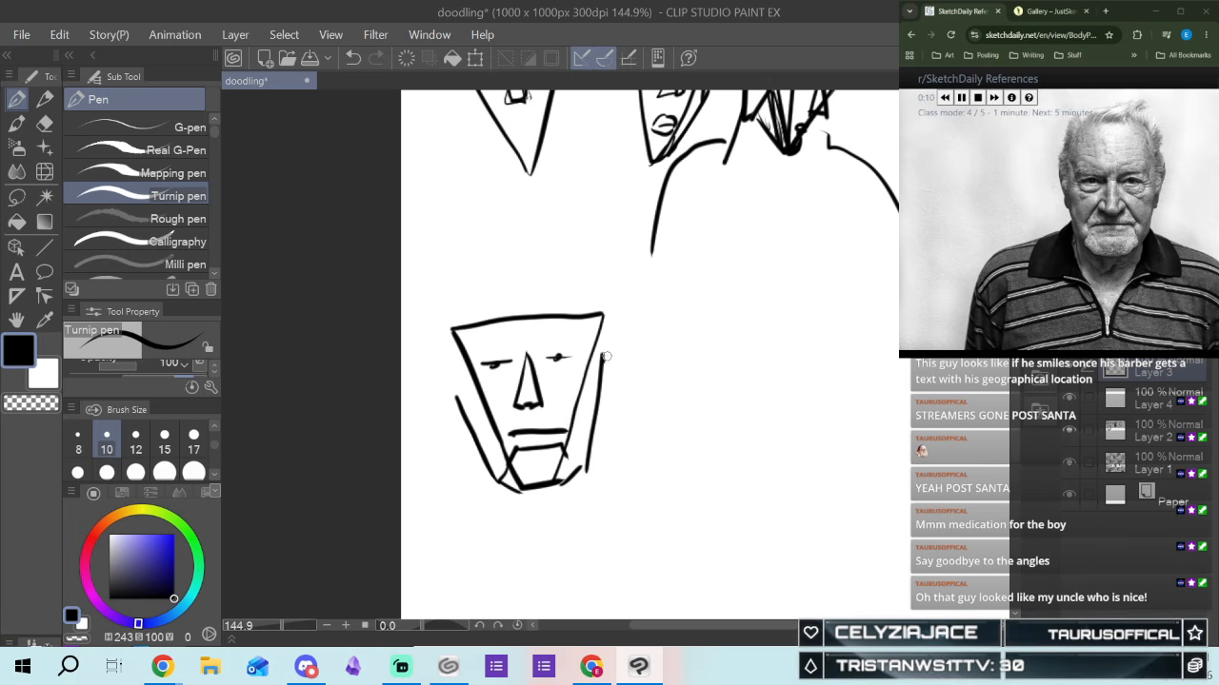
Add pointed and curved ears beside the fourteenth head and close the cranium above its forehead with angled sides and a top line
{"action": "left_click_drag", "start_coordinate": [603, 354], "coordinate": [600, 405]}
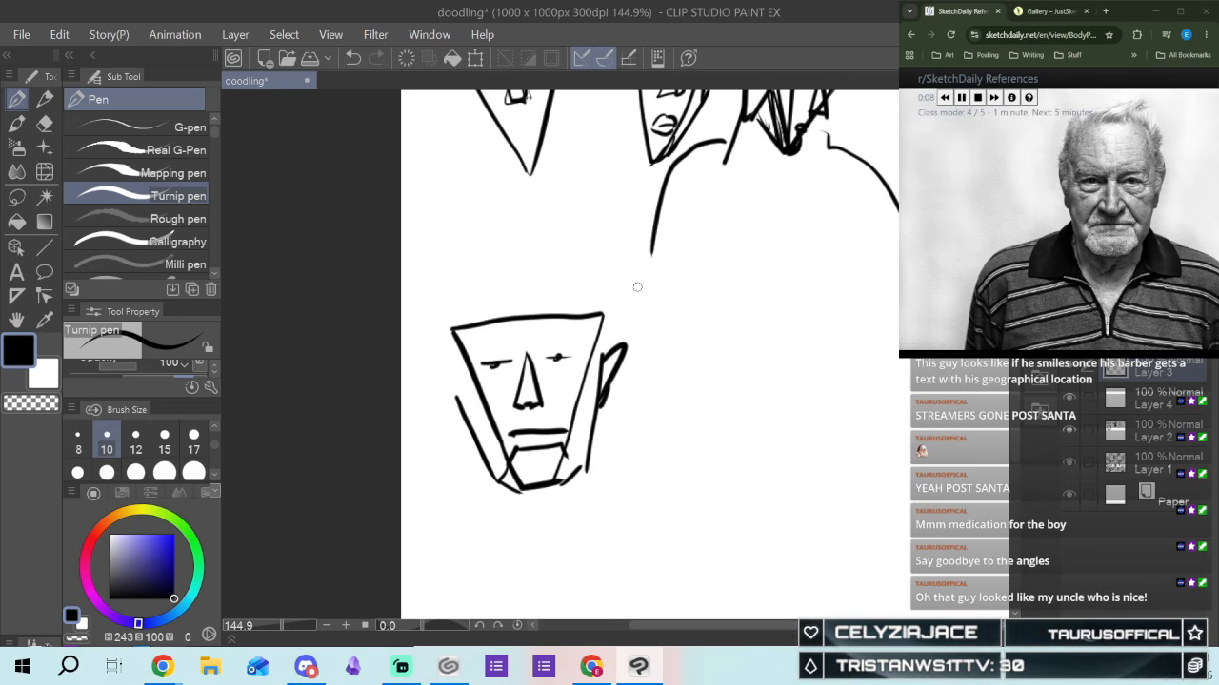
{"action": "mouse_move", "coordinate": [449, 401]}
{"action": "left_mouse_down"}
{"action": "mouse_move", "coordinate": [452, 415]}
{"action": "mouse_move", "coordinate": [450, 362]}
{"action": "left_mouse_up"}
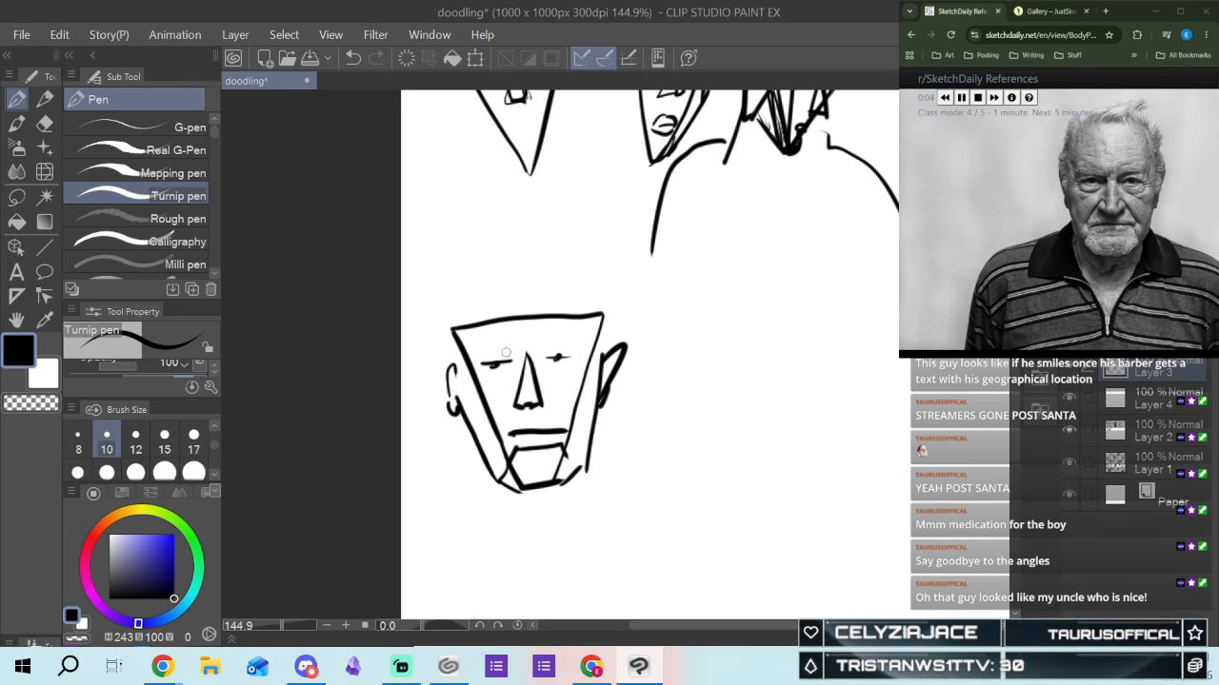
{"action": "left_click_drag", "start_coordinate": [452, 336], "coordinate": [488, 269]}
{"action": "left_click_drag", "start_coordinate": [587, 279], "coordinate": [607, 335]}
{"action": "left_click_drag", "start_coordinate": [484, 272], "coordinate": [597, 265]}
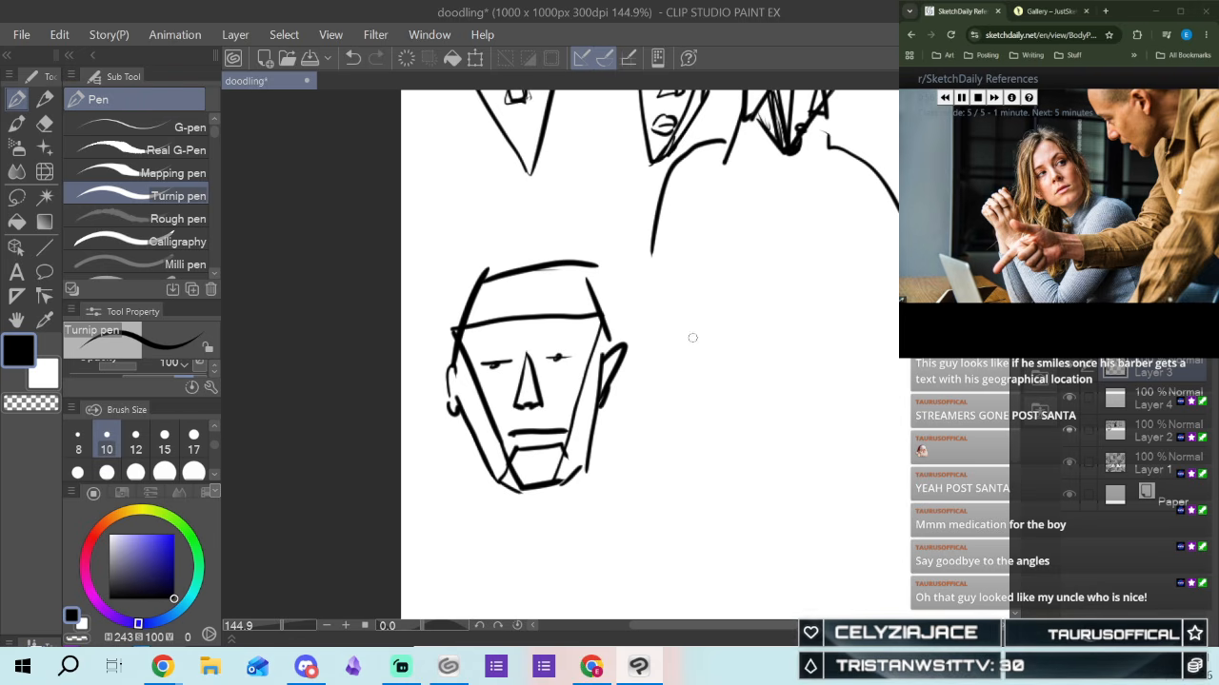
Outline the fifteenth head as a tilted, downward-pointing triangle beside the fourteenth, with a small boxy bump on its slanted top edge
{"action": "left_click_drag", "start_coordinate": [717, 374], "coordinate": [783, 453]}
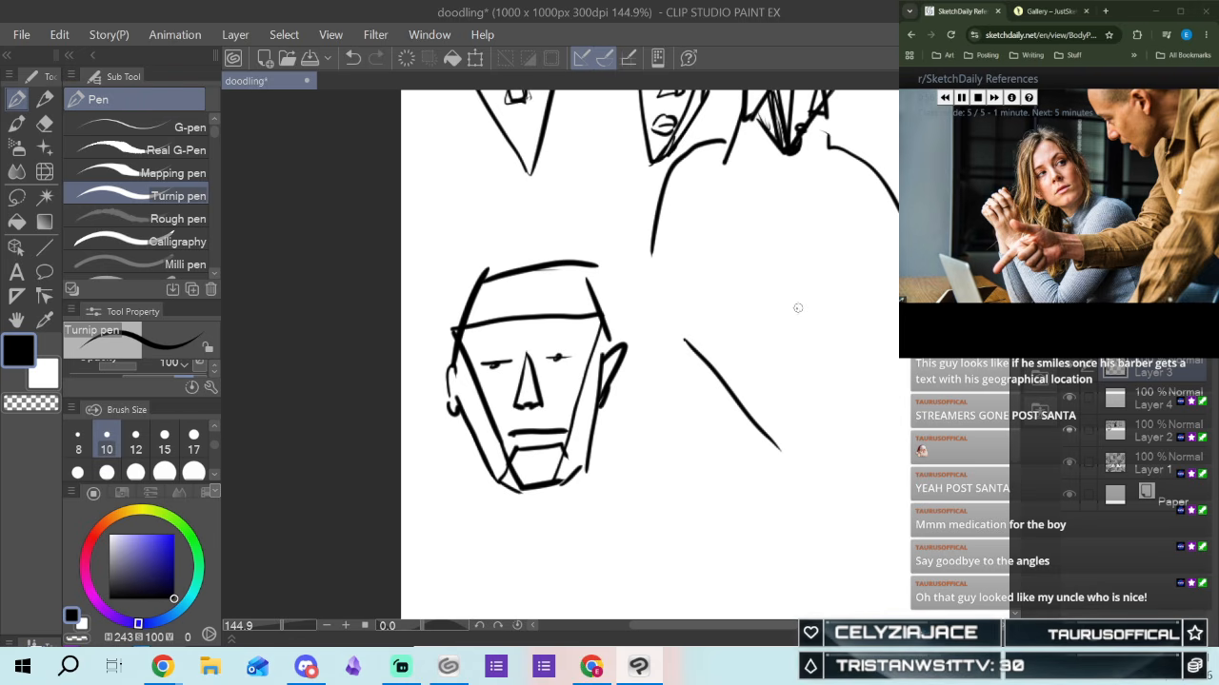
{"action": "left_click_drag", "start_coordinate": [799, 307], "coordinate": [783, 452]}
{"action": "mouse_move", "coordinate": [668, 339]}
{"action": "left_mouse_down"}
{"action": "mouse_move", "coordinate": [804, 292]}
{"action": "mouse_move", "coordinate": [763, 288]}
{"action": "mouse_move", "coordinate": [793, 295]}
{"action": "left_mouse_up"}
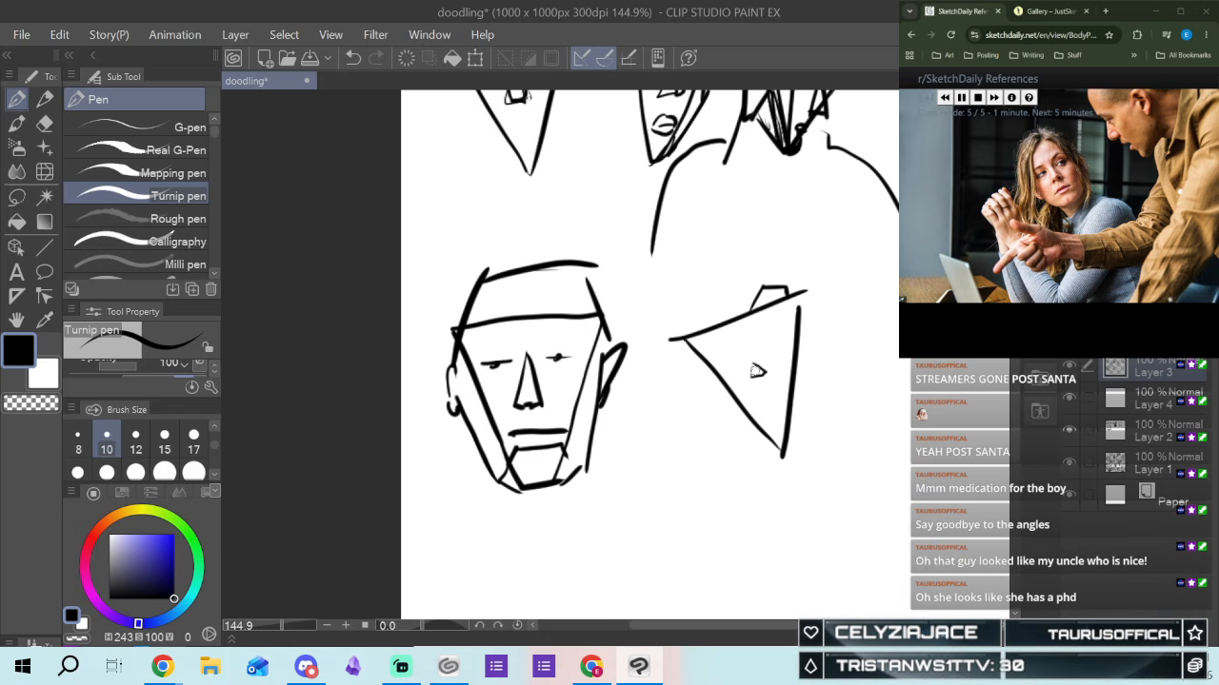
Draw a narrow triangular nose, two small dark slanted eyes and a short mouth line on the fifteenth head
{"action": "mouse_move", "coordinate": [745, 340]}
{"action": "left_mouse_down"}
{"action": "mouse_move", "coordinate": [749, 382]}
{"action": "mouse_move", "coordinate": [767, 374]}
{"action": "left_mouse_up"}
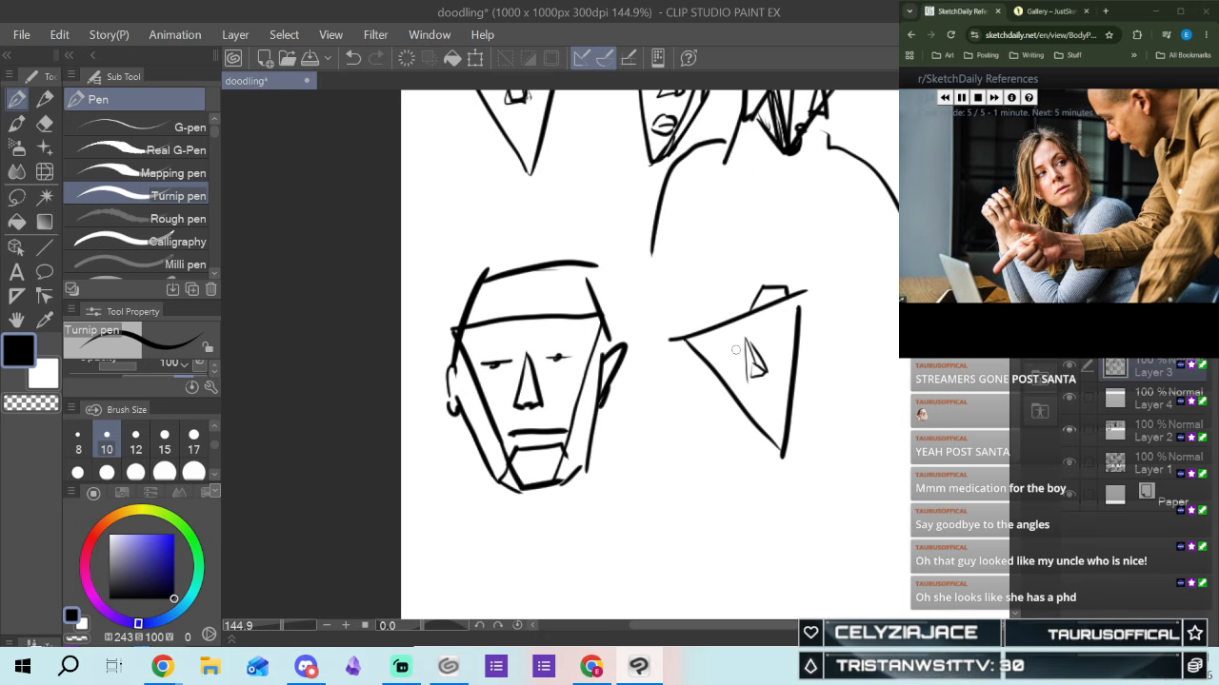
{"action": "left_click_drag", "start_coordinate": [723, 354], "coordinate": [734, 349]}
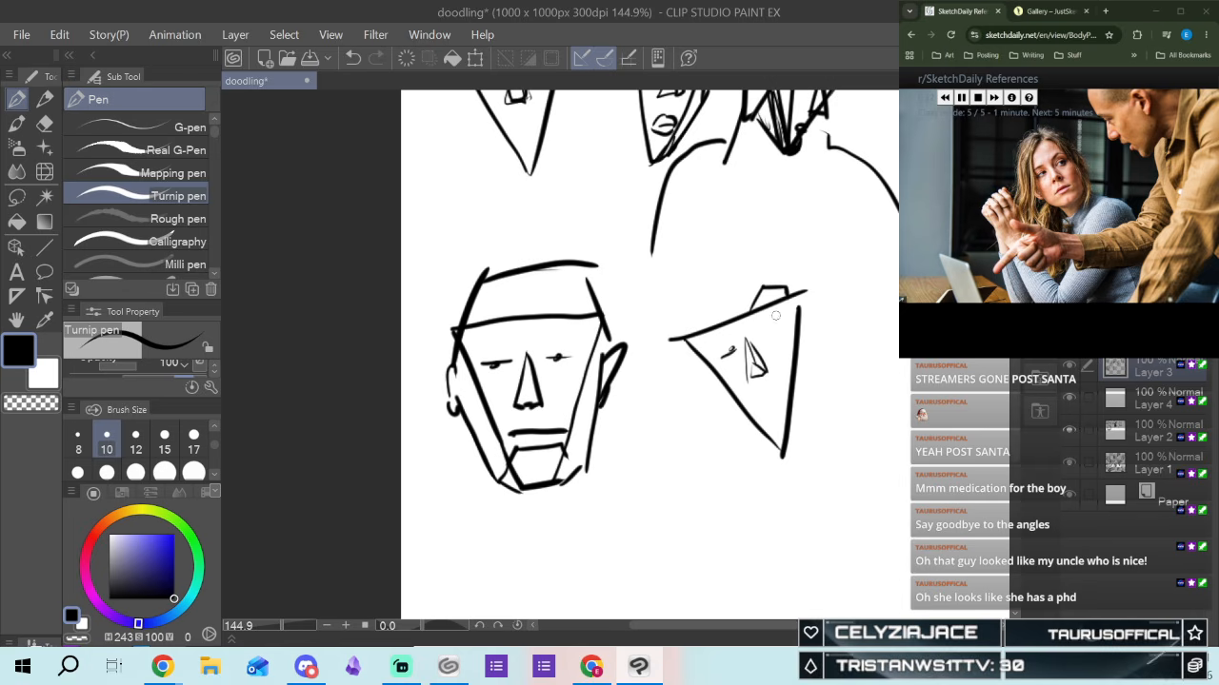
{"action": "left_click_drag", "start_coordinate": [762, 340], "coordinate": [776, 331]}
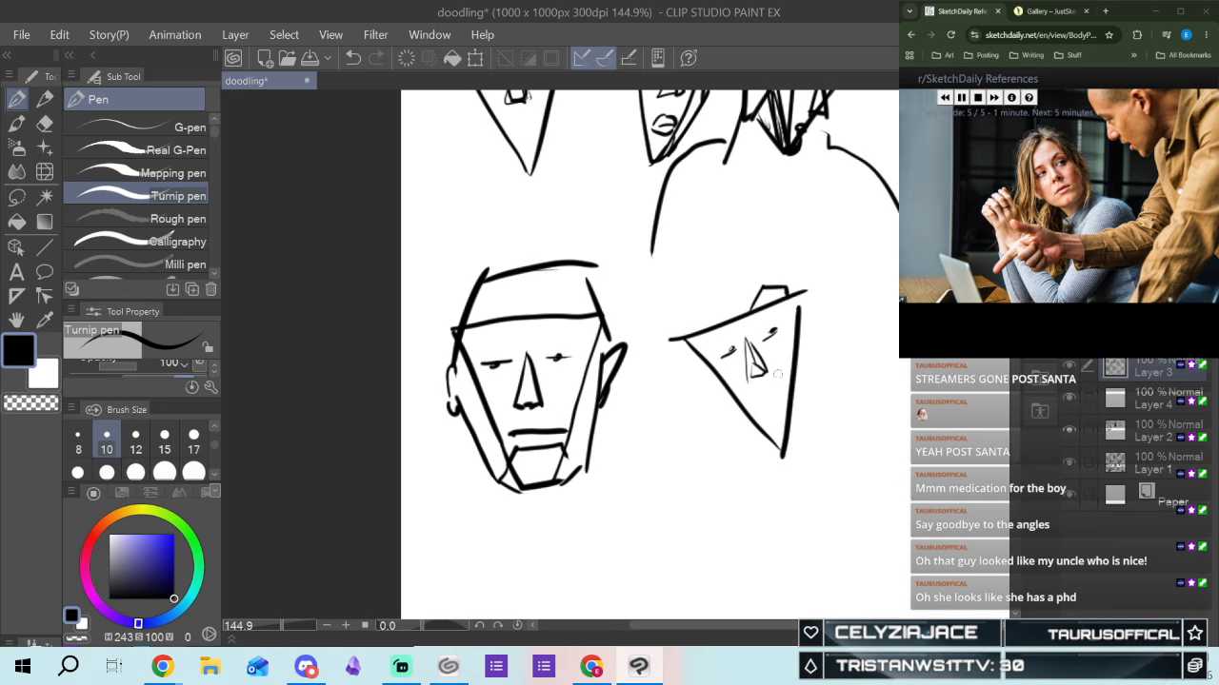
{"action": "left_click_drag", "start_coordinate": [771, 332], "coordinate": [736, 346]}
{"action": "left_click_drag", "start_coordinate": [753, 405], "coordinate": [773, 398]}
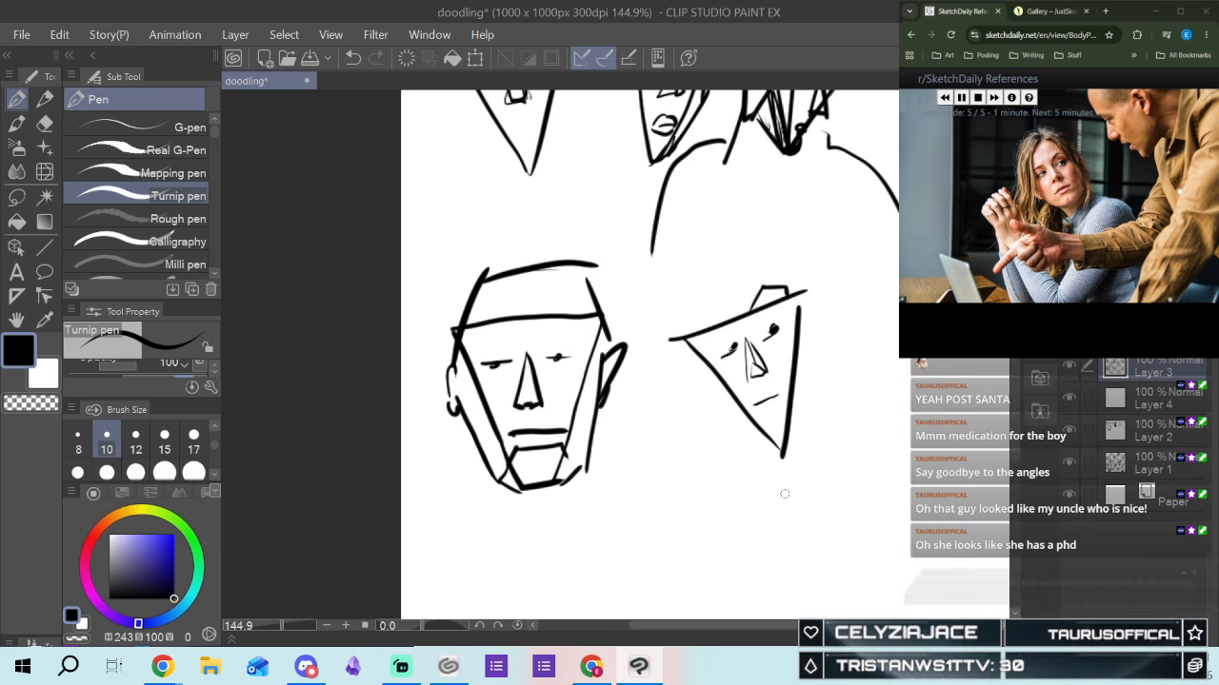
Undo the slanted chin line on the fifteenth head, redraw it flat and add angled jaw and cheek planes on both sides
{"action": "left_click_drag", "start_coordinate": [737, 438], "coordinate": [783, 457]}
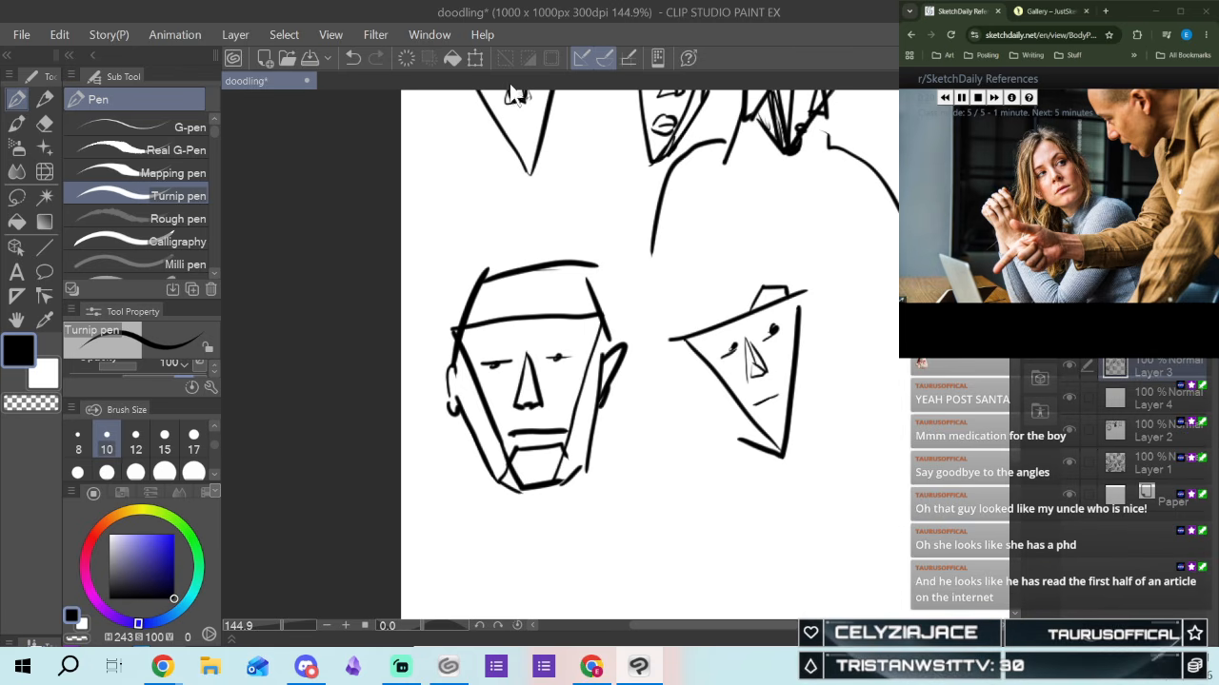
{"action": "left_click", "coordinate": [352, 57]}
{"action": "left_click", "coordinate": [352, 57]}
{"action": "left_click_drag", "start_coordinate": [744, 451], "coordinate": [784, 453]}
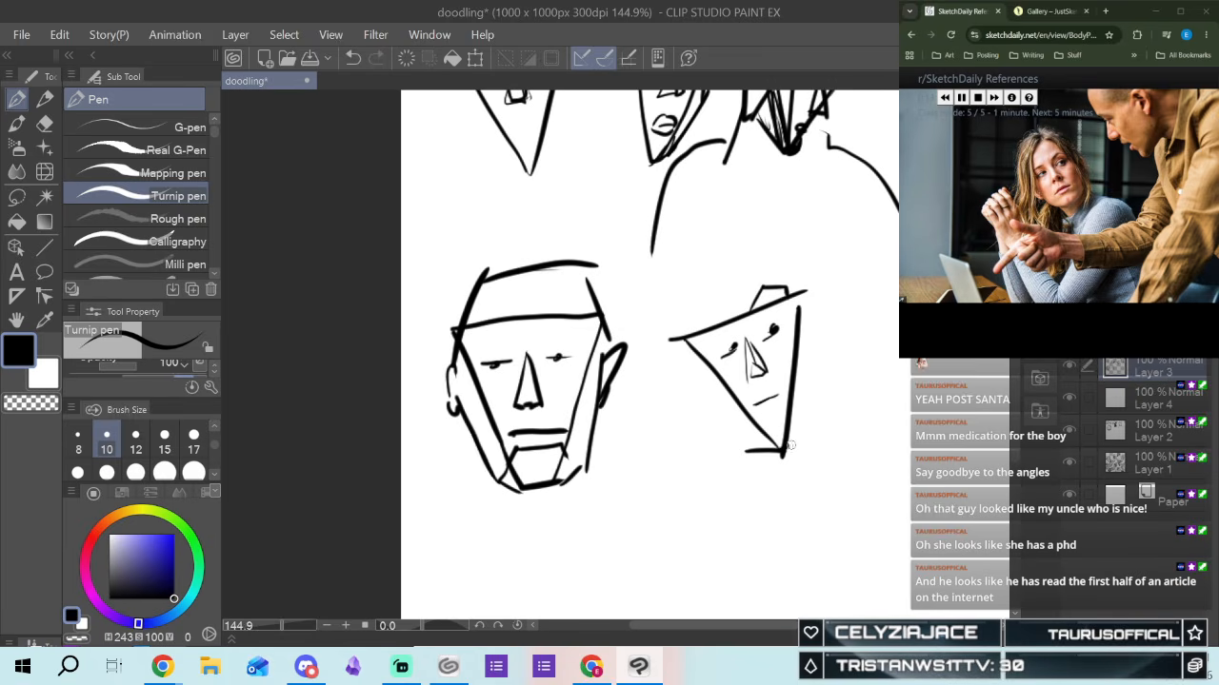
{"action": "left_click_drag", "start_coordinate": [783, 454], "coordinate": [818, 406]}
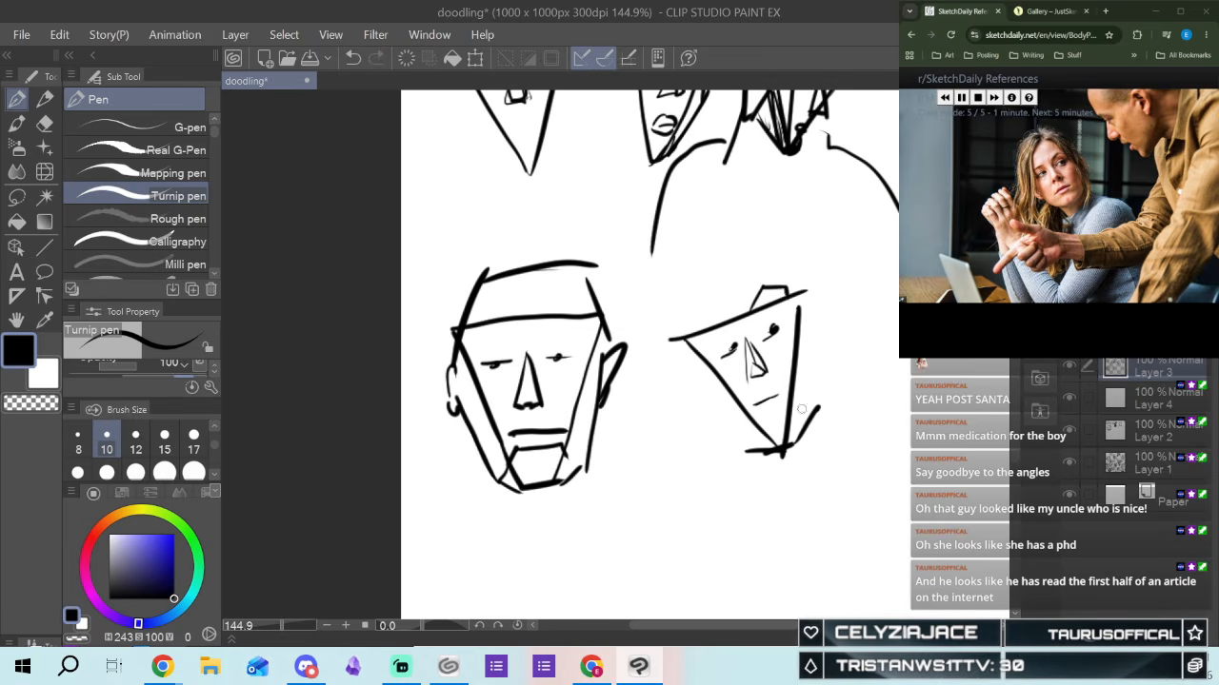
{"action": "left_click_drag", "start_coordinate": [800, 351], "coordinate": [825, 412]}
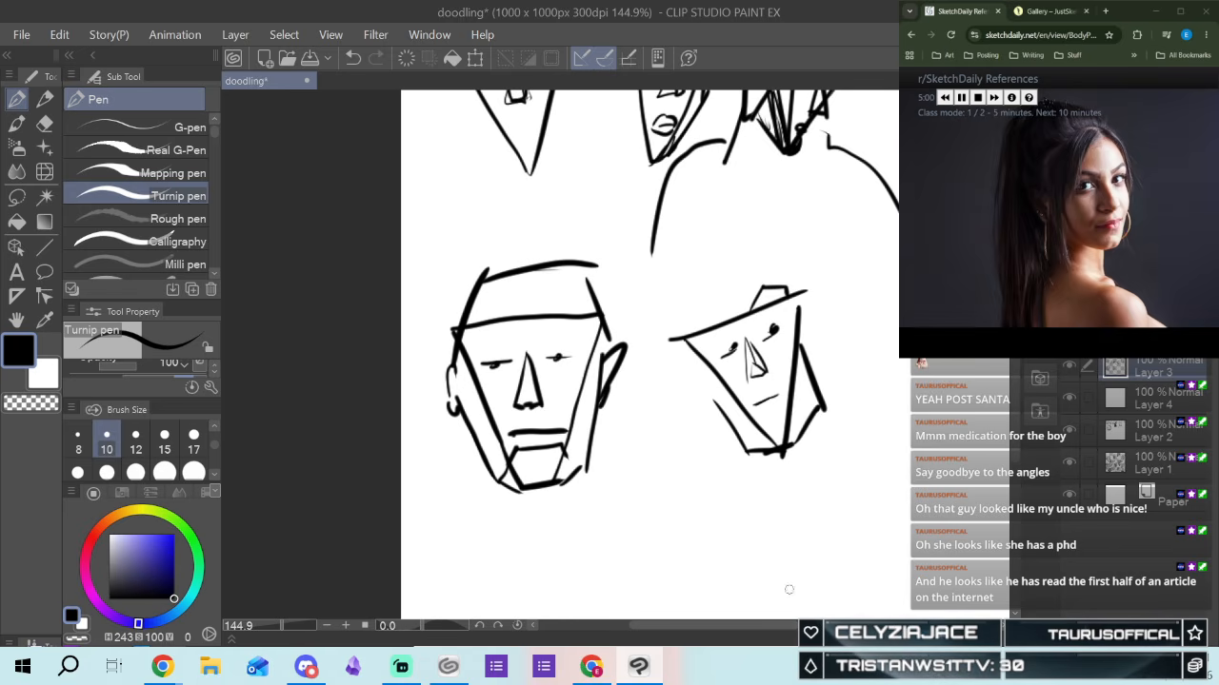
Outline the sixteenth head as a thin tilted triangle in the empty space beside the fifteenth head
{"action": "left_click_drag", "start_coordinate": [757, 626], "coordinate": [857, 626]}
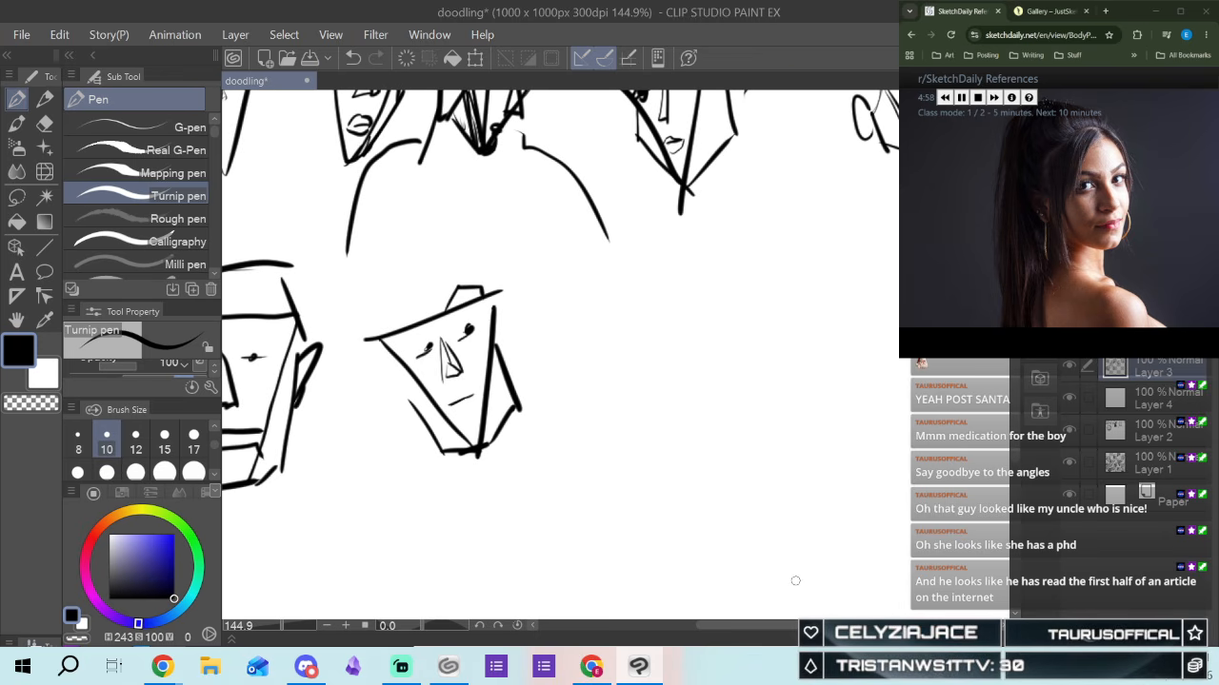
{"action": "left_click_drag", "start_coordinate": [630, 320], "coordinate": [705, 431]}
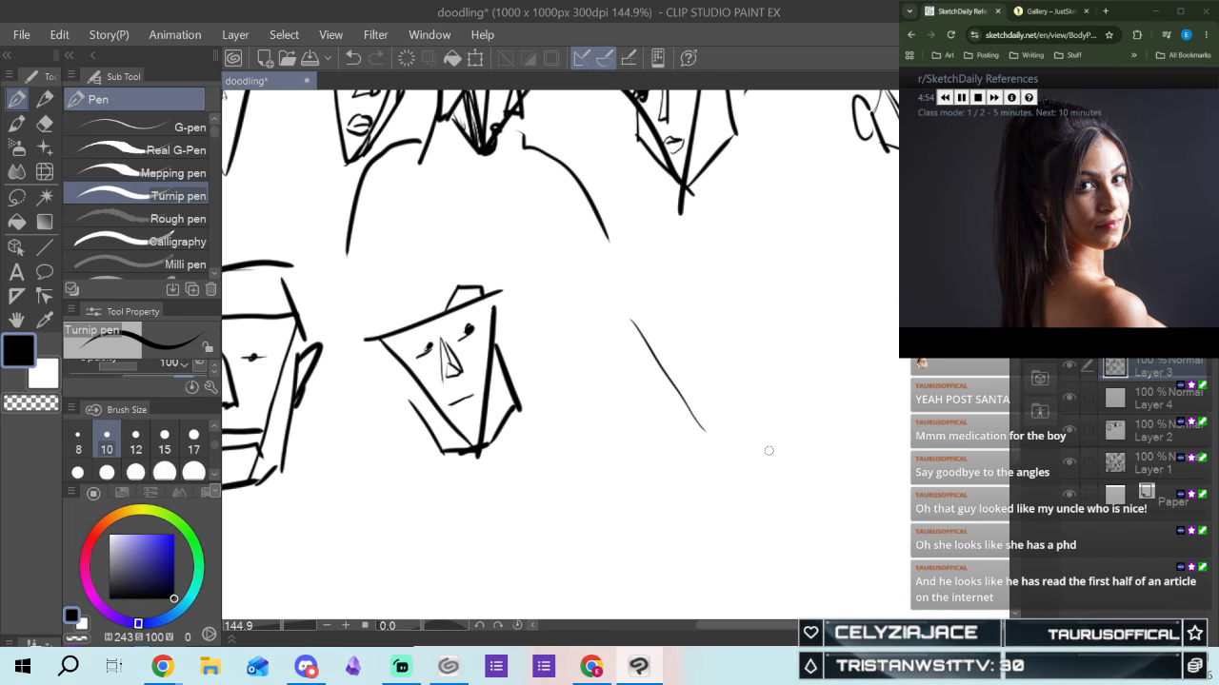
{"action": "left_click_drag", "start_coordinate": [745, 278], "coordinate": [712, 433]}
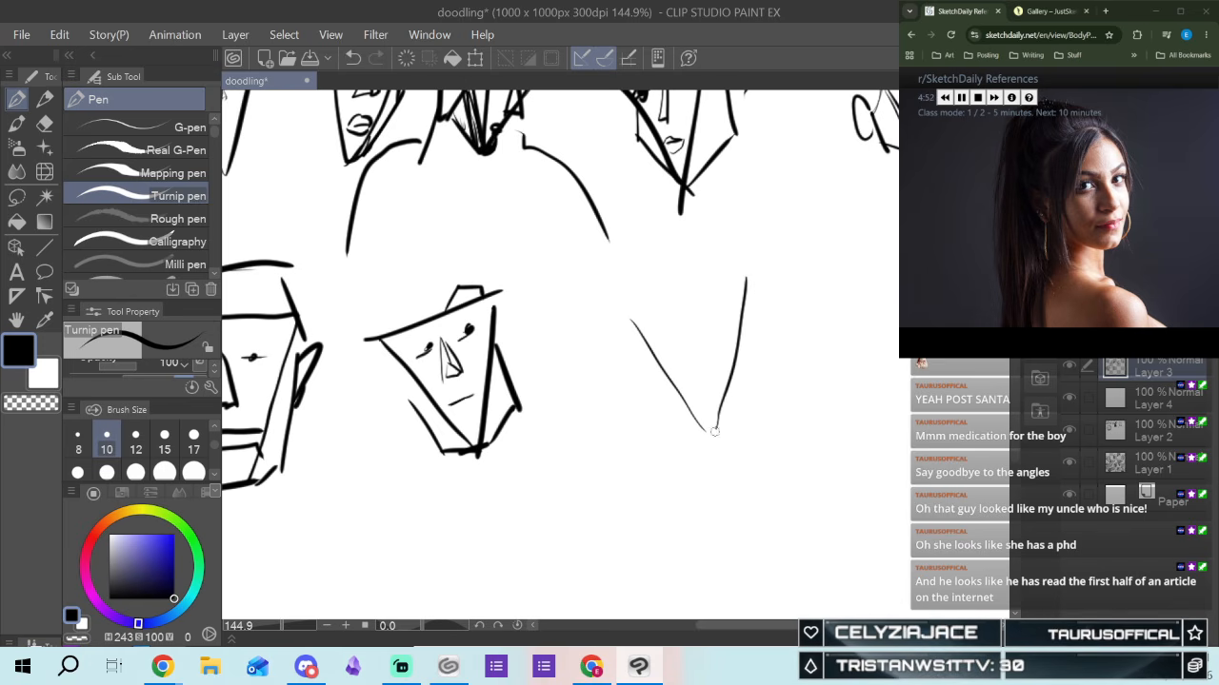
{"action": "left_click_drag", "start_coordinate": [630, 315], "coordinate": [744, 272]}
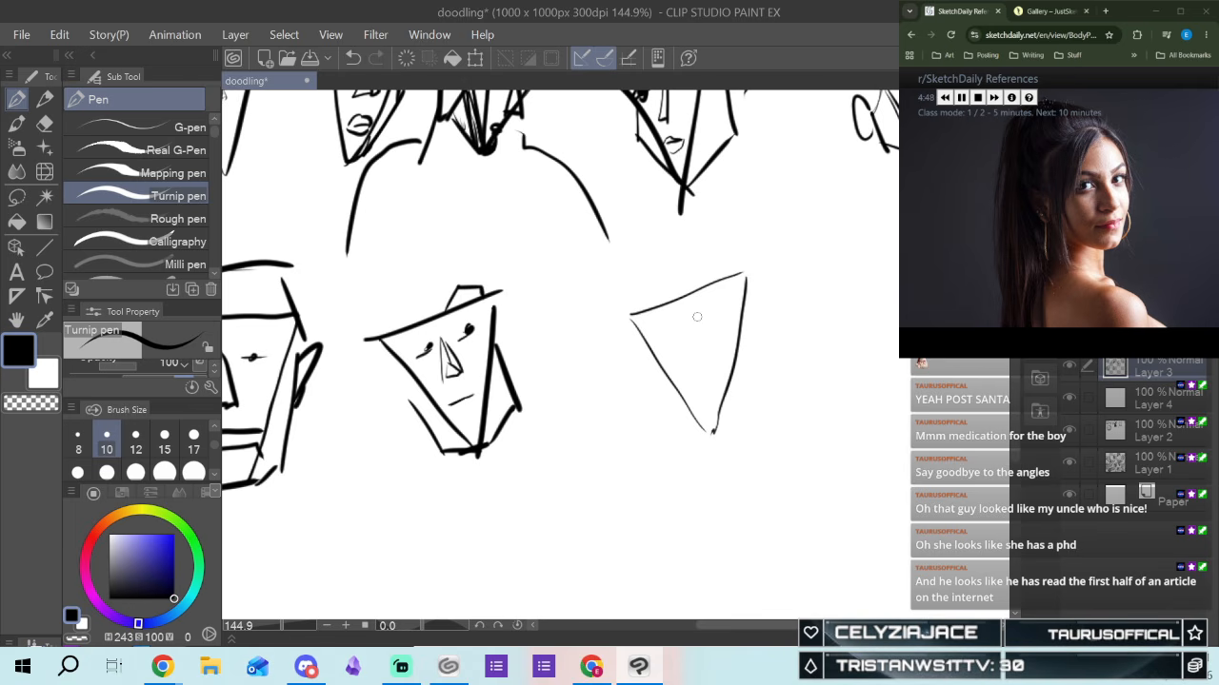
Draw the sixteenth head's wedge-shaped nose with a shaded side, plus two dark eyes with short lines extending from them
{"action": "left_click_drag", "start_coordinate": [686, 323], "coordinate": [692, 360]}
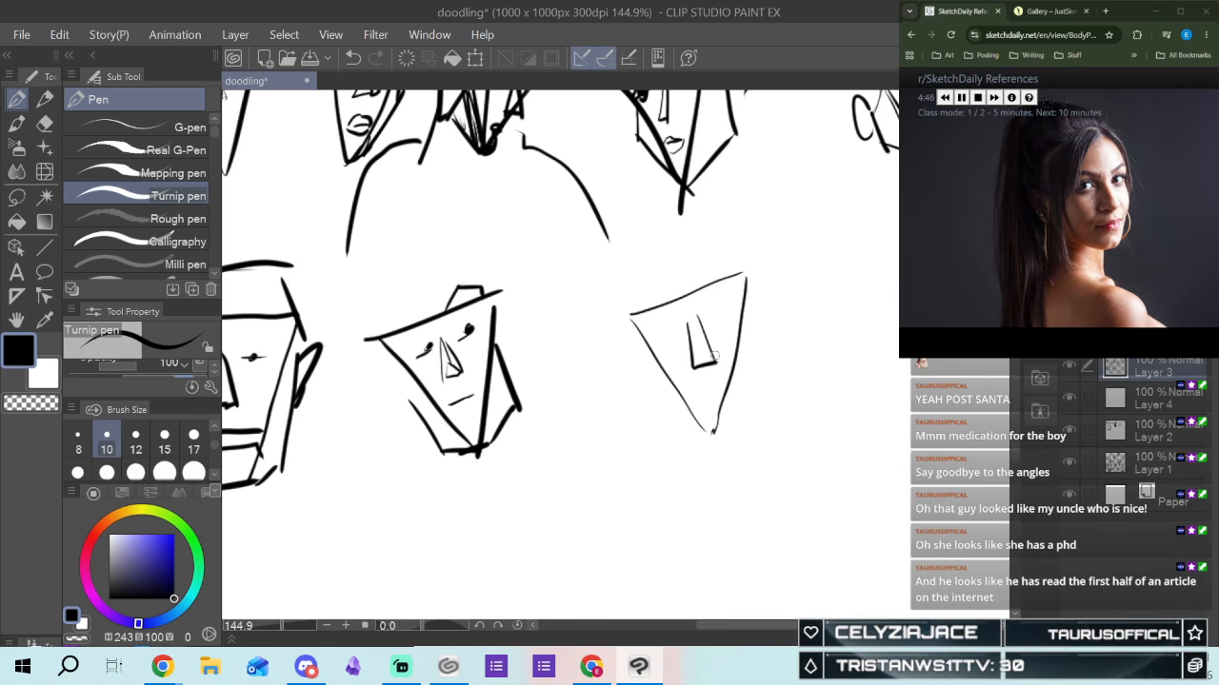
{"action": "left_click_drag", "start_coordinate": [700, 309], "coordinate": [686, 364]}
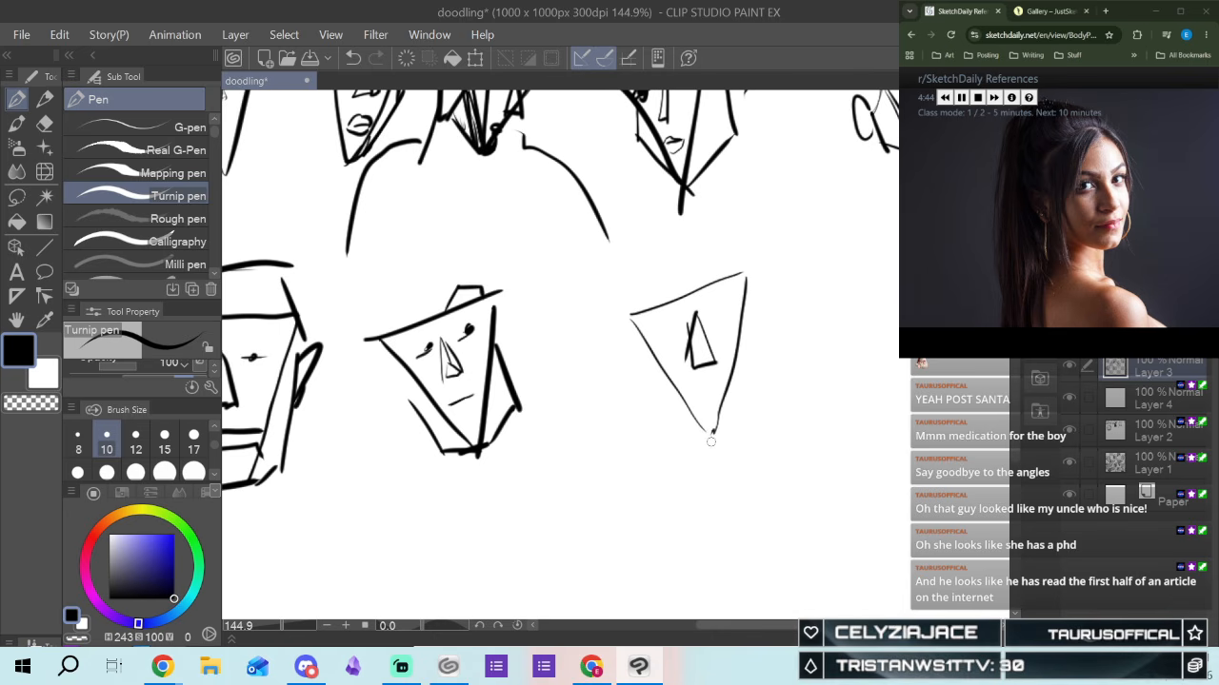
{"action": "left_click_drag", "start_coordinate": [714, 314], "coordinate": [712, 315]}
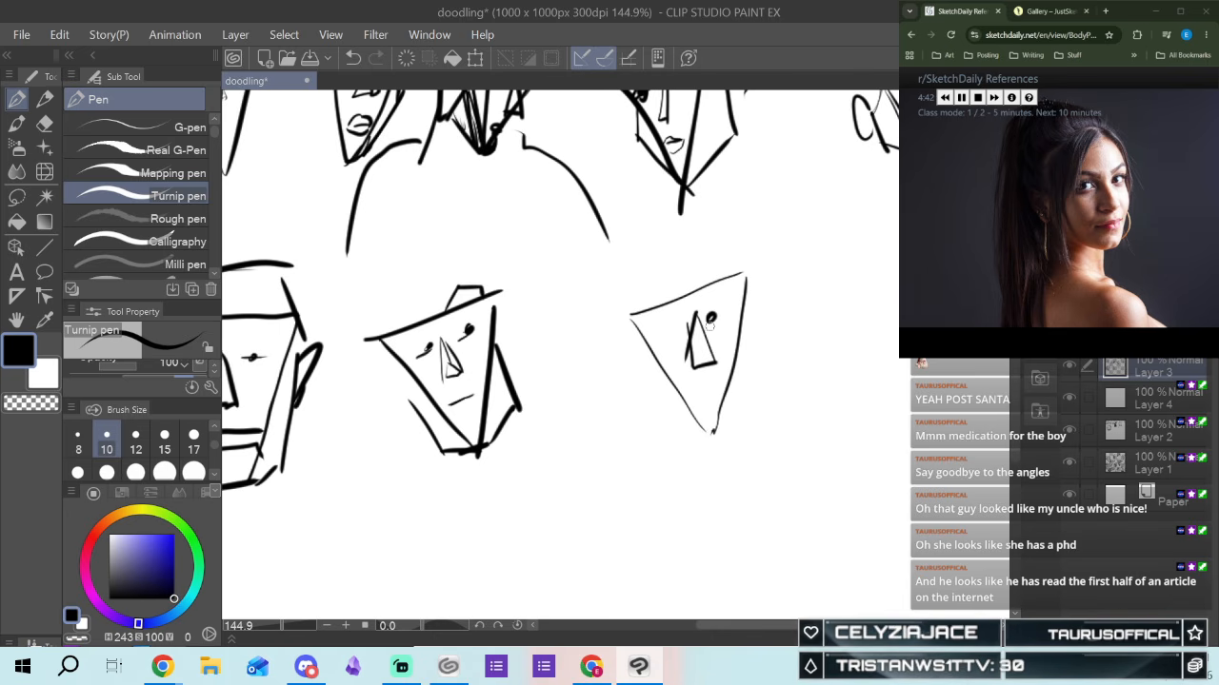
{"action": "left_click_drag", "start_coordinate": [714, 316], "coordinate": [733, 308]}
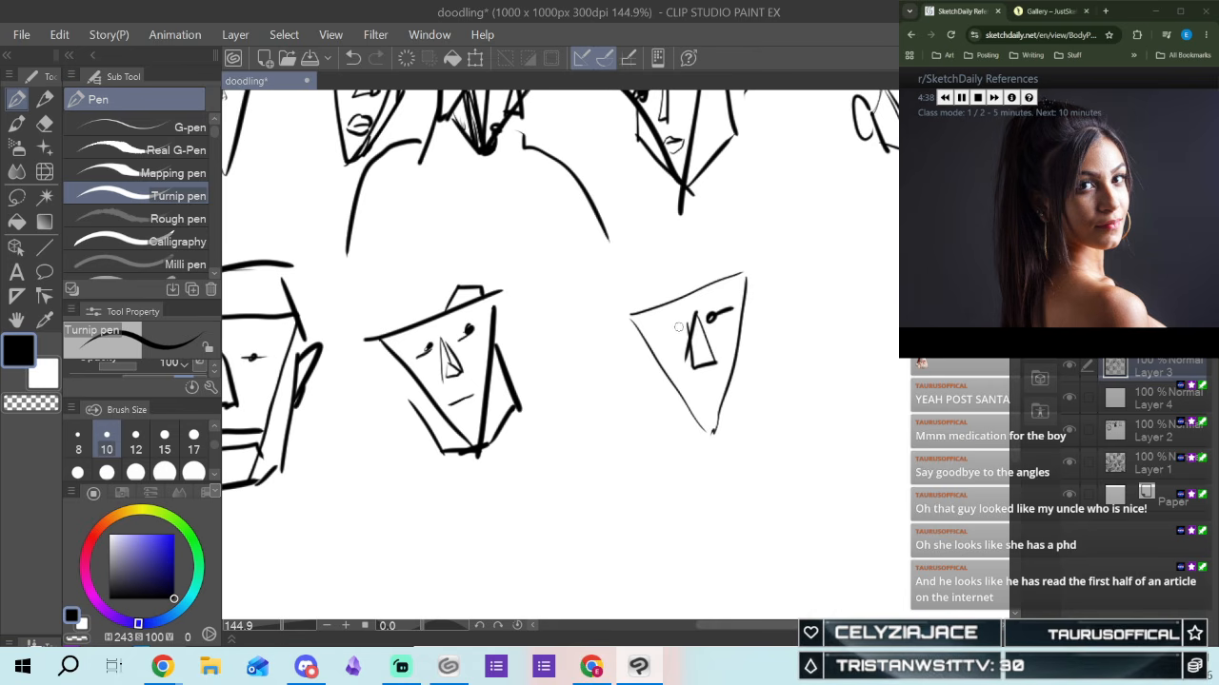
{"action": "left_click_drag", "start_coordinate": [659, 335], "coordinate": [669, 333]}
{"action": "mouse_move", "coordinate": [697, 326]}
{"action": "left_mouse_down"}
{"action": "mouse_move", "coordinate": [706, 363]}
{"action": "mouse_move", "coordinate": [688, 370]}
{"action": "left_mouse_up"}
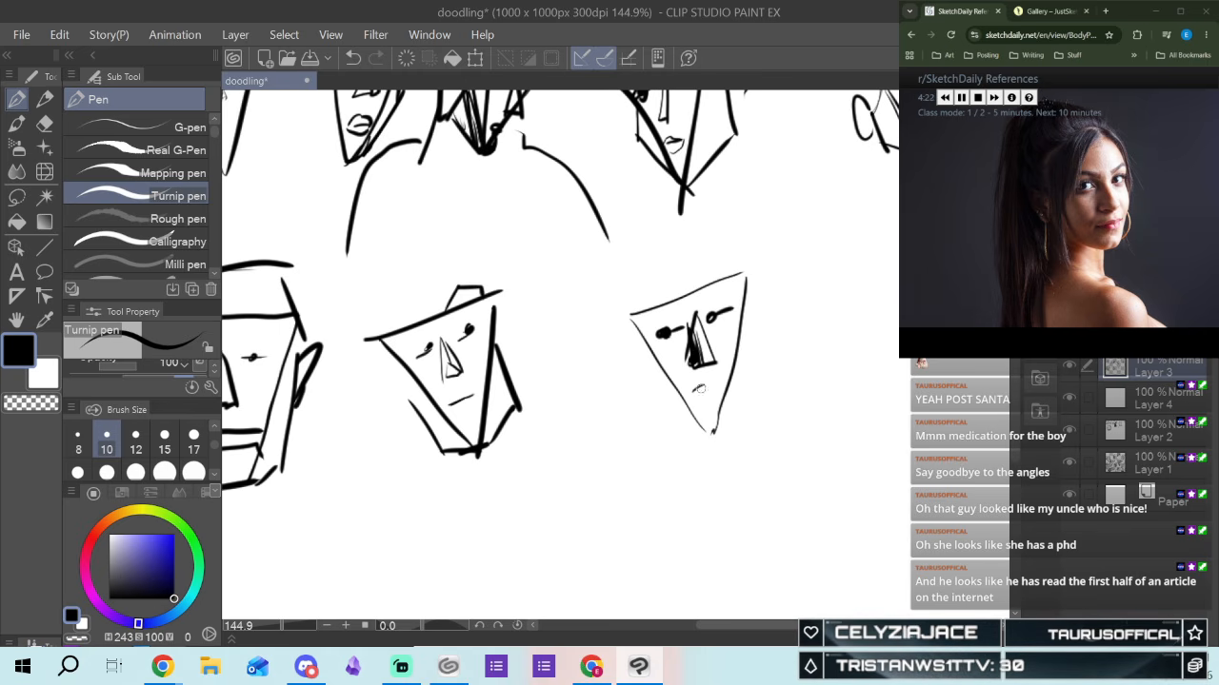
Draw the sixteenth head's slanted mouth with an upper and a lower lip beneath the nose
{"action": "left_click_drag", "start_coordinate": [687, 395], "coordinate": [704, 384]}
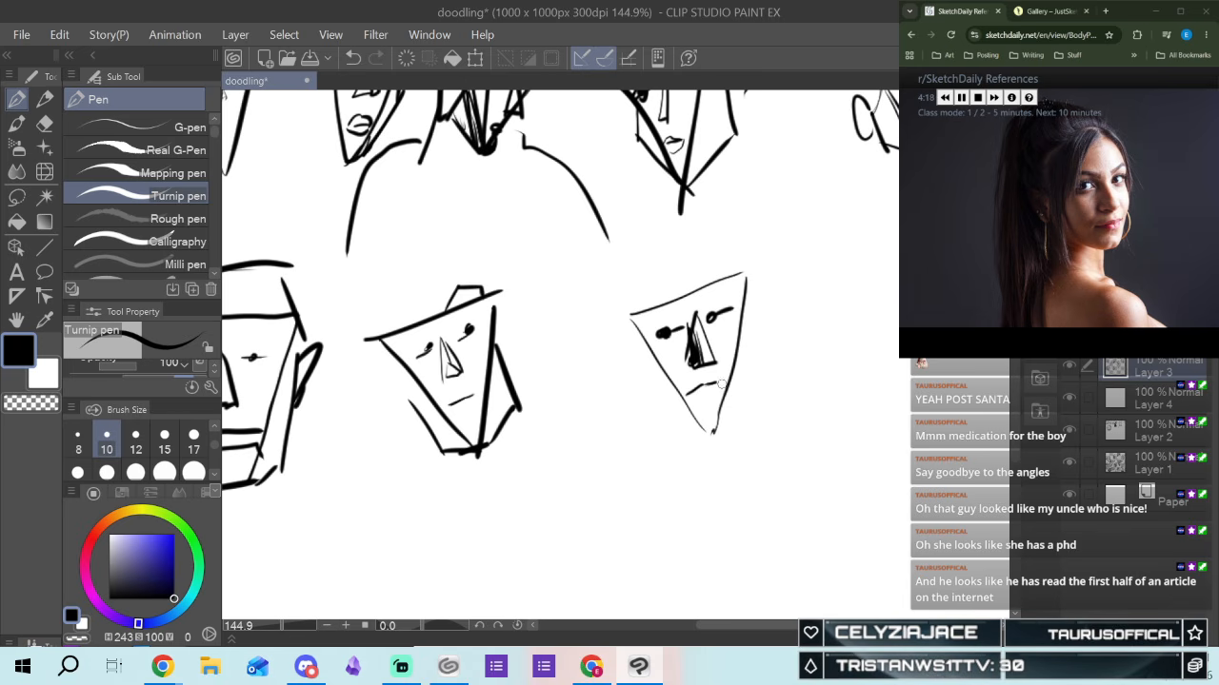
{"action": "left_click_drag", "start_coordinate": [716, 385], "coordinate": [692, 394]}
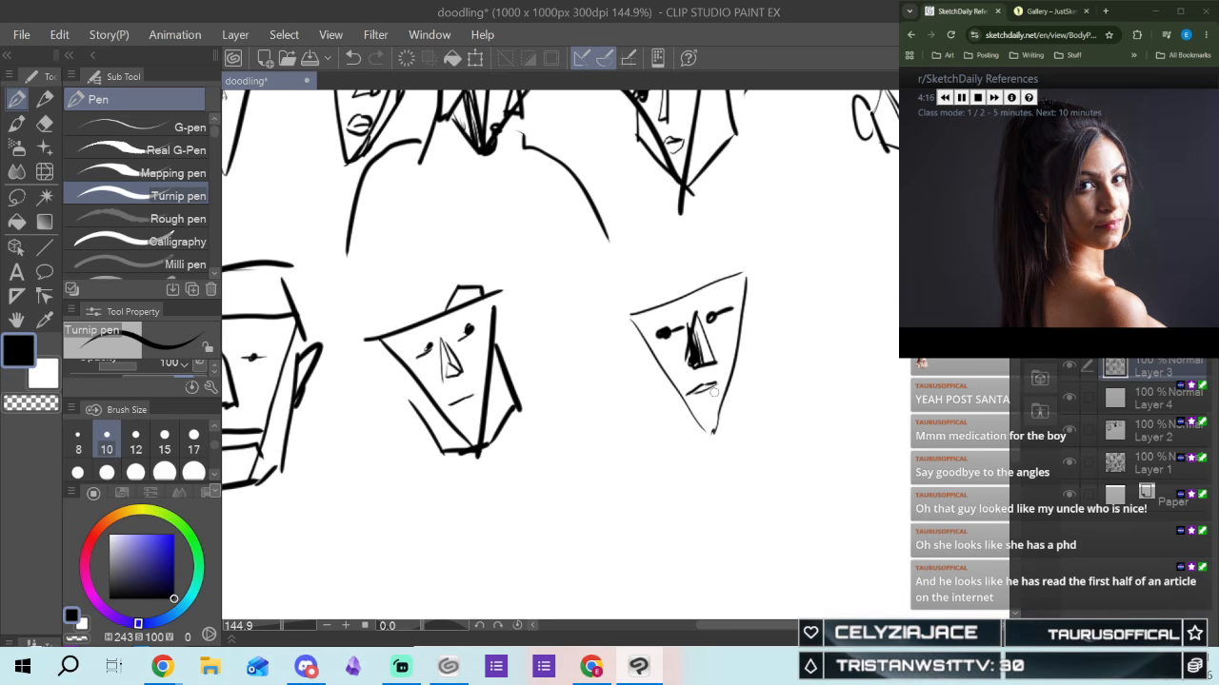
{"action": "left_click_drag", "start_coordinate": [714, 388], "coordinate": [687, 398]}
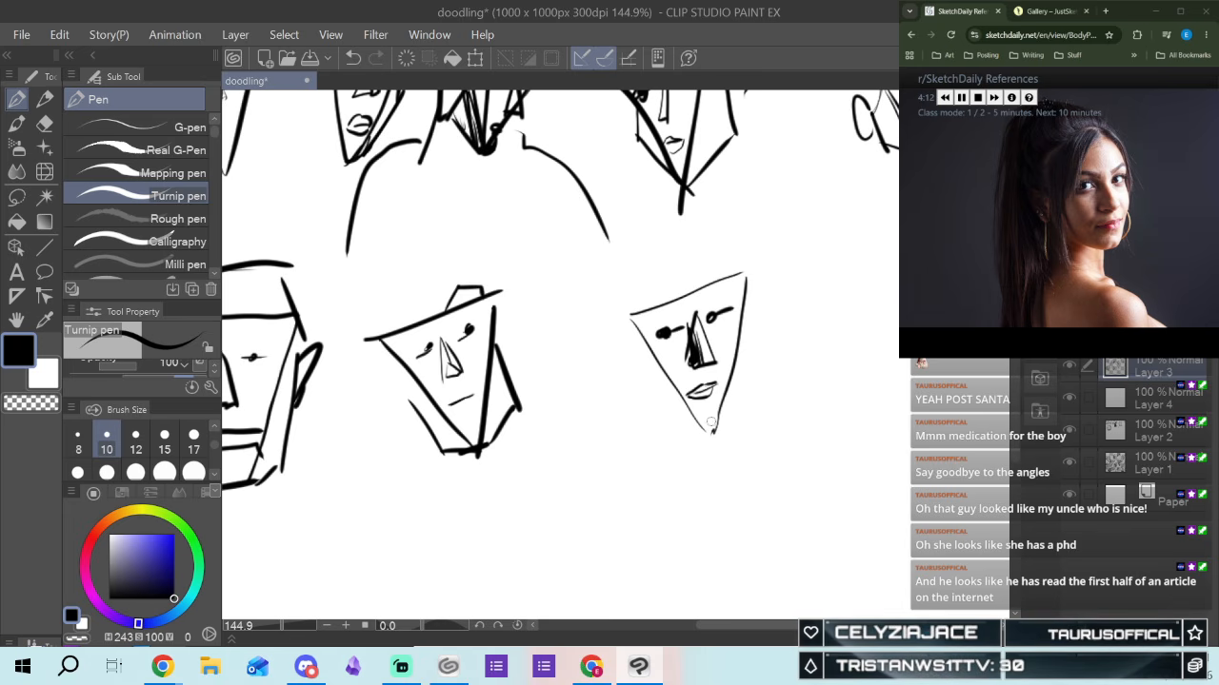
Shape the sixteenth head's chin and thicken its far contour along the cheek, eye socket and forehead, extending it above the triangle
{"action": "left_click_drag", "start_coordinate": [711, 416], "coordinate": [707, 430]}
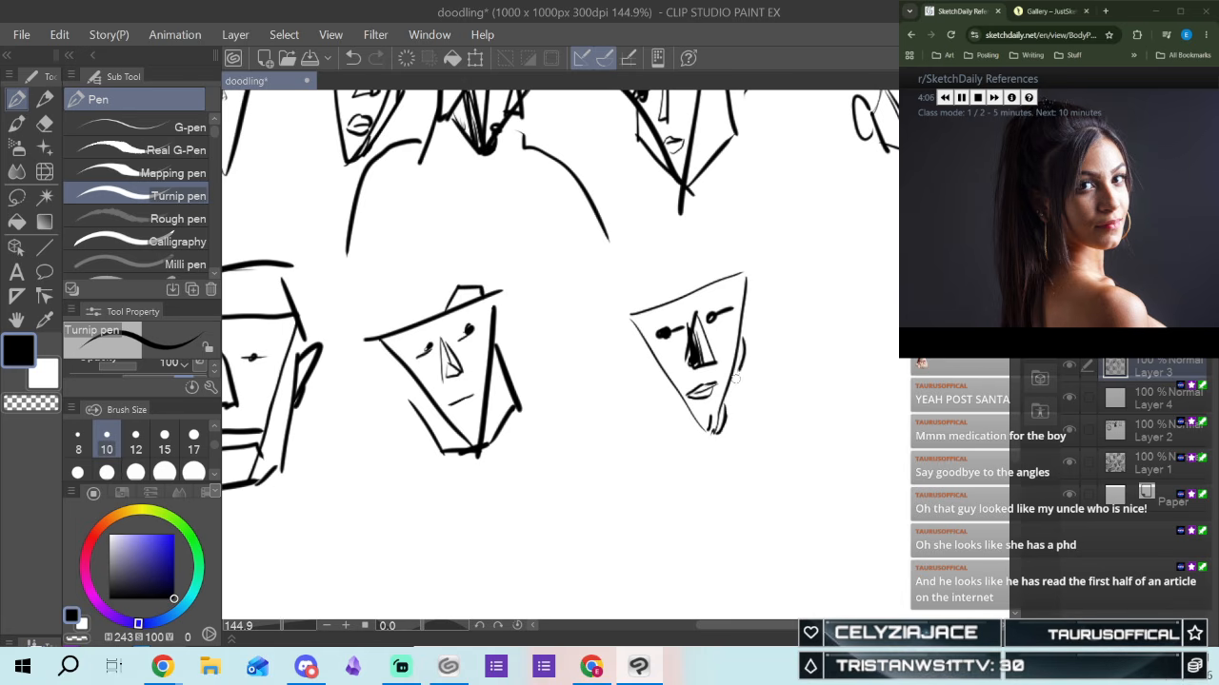
{"action": "left_click_drag", "start_coordinate": [741, 357], "coordinate": [724, 405]}
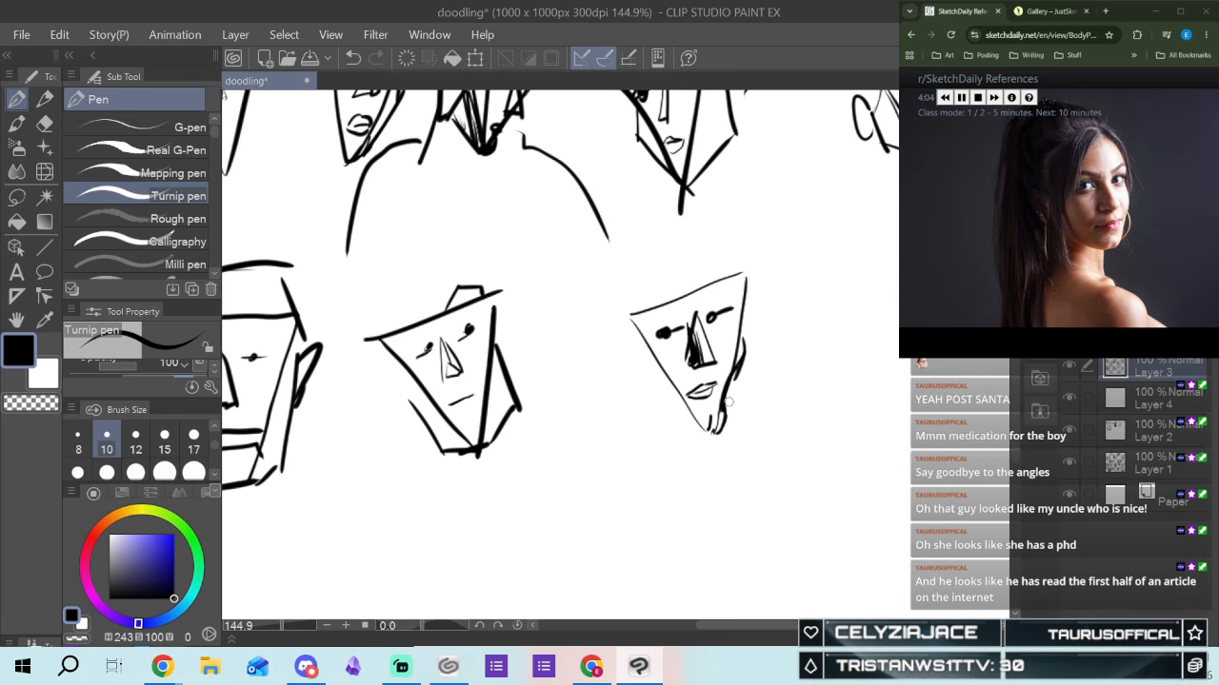
{"action": "left_click_drag", "start_coordinate": [744, 312], "coordinate": [735, 337]}
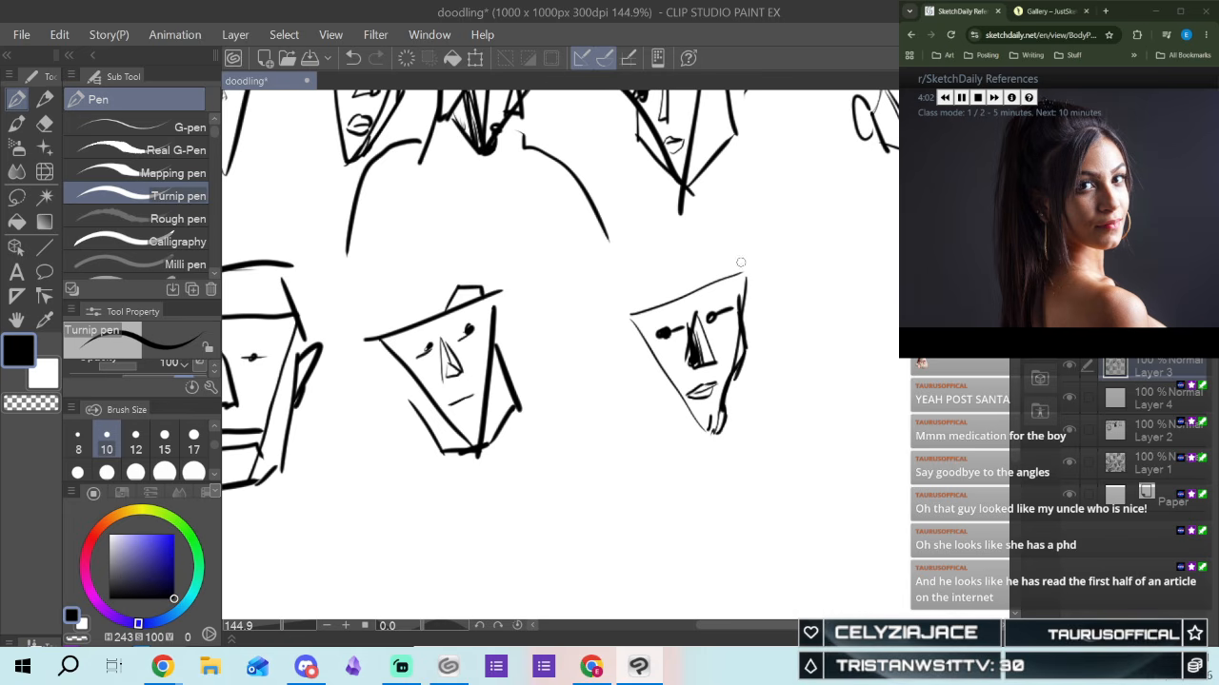
{"action": "left_click_drag", "start_coordinate": [727, 249], "coordinate": [742, 311]}
{"action": "left_click_drag", "start_coordinate": [726, 252], "coordinate": [735, 289]}
{"action": "left_click_drag", "start_coordinate": [739, 276], "coordinate": [744, 300]}
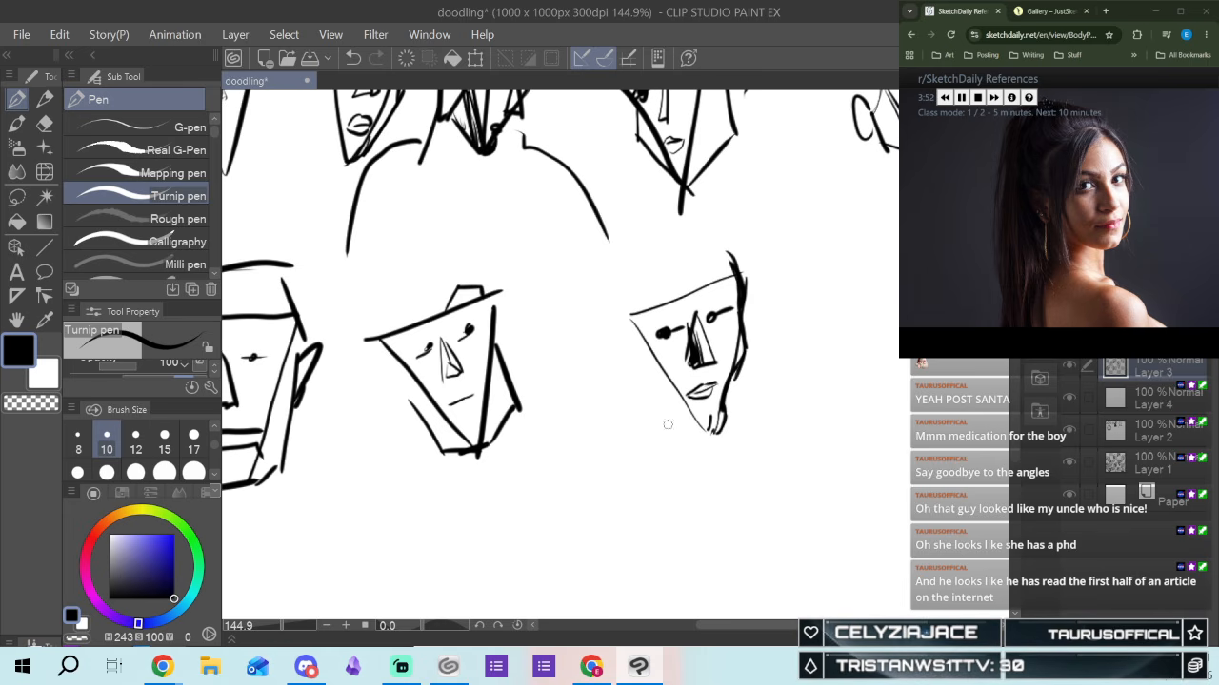
Draw the lower jaw edge of the sixteenth head from the near side to the chin
{"action": "left_click_drag", "start_coordinate": [650, 423], "coordinate": [714, 431]}
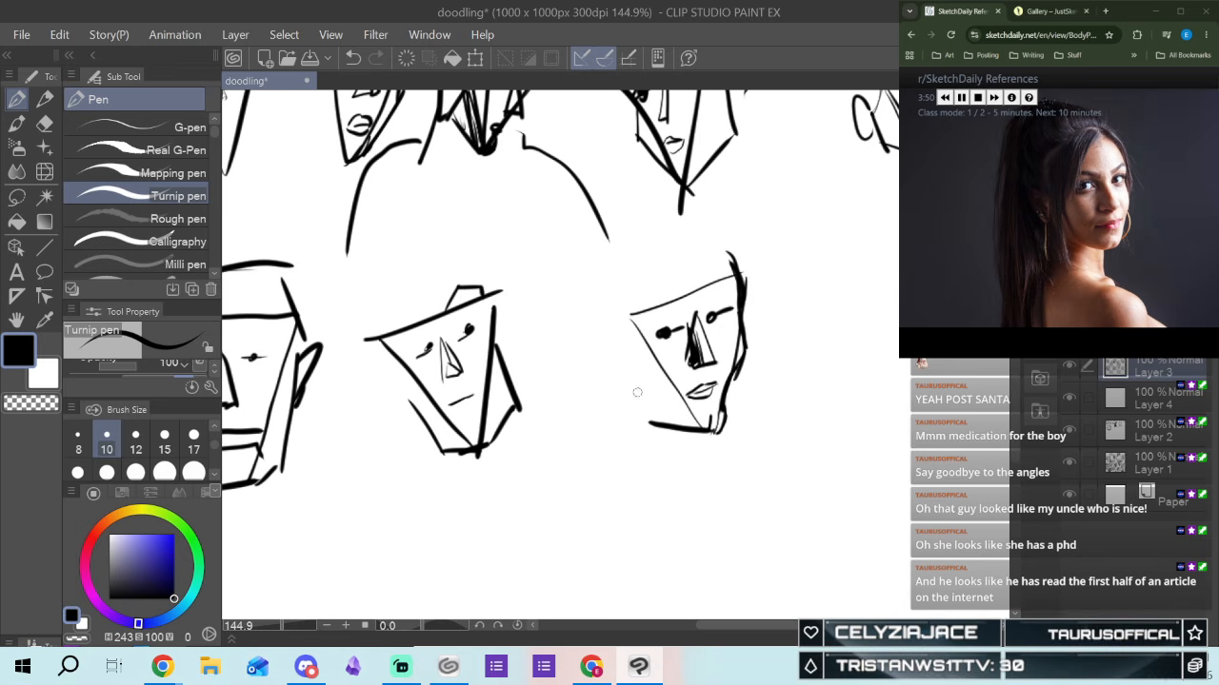
Draw the back edge of the woman's jaw and her ear, plus the hair strands and rounded hairline framing her forehead
{"action": "left_click_drag", "start_coordinate": [624, 373], "coordinate": [647, 426]}
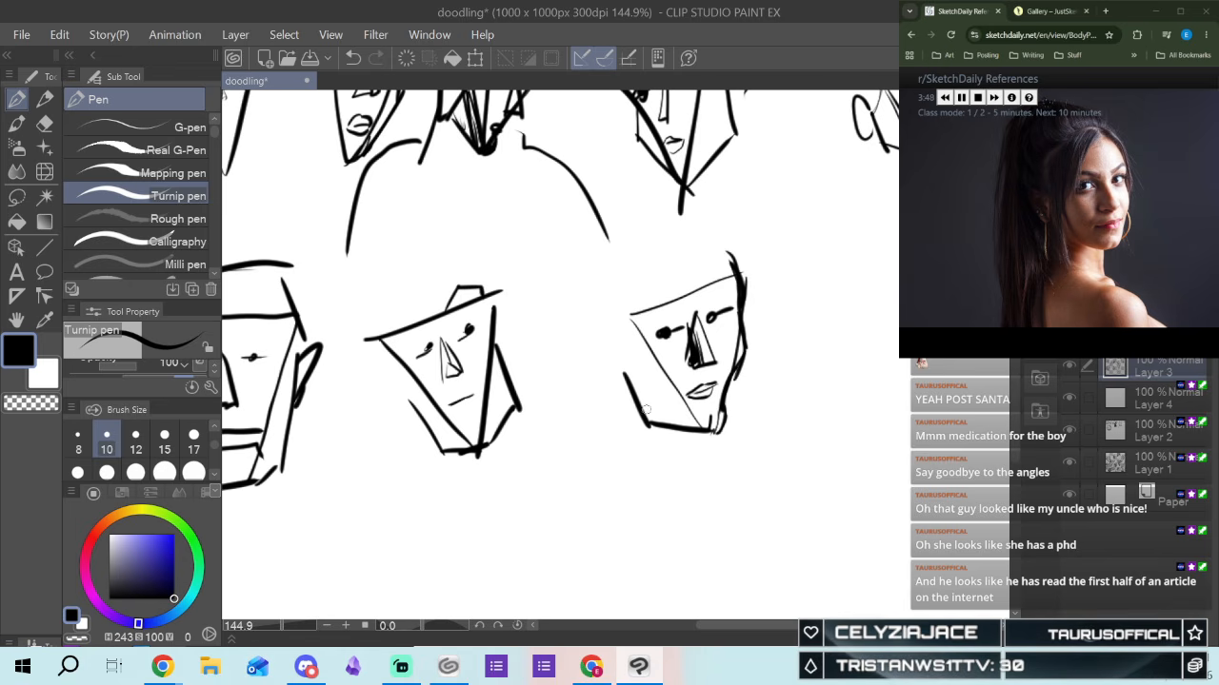
{"action": "left_click_drag", "start_coordinate": [615, 359], "coordinate": [638, 398]}
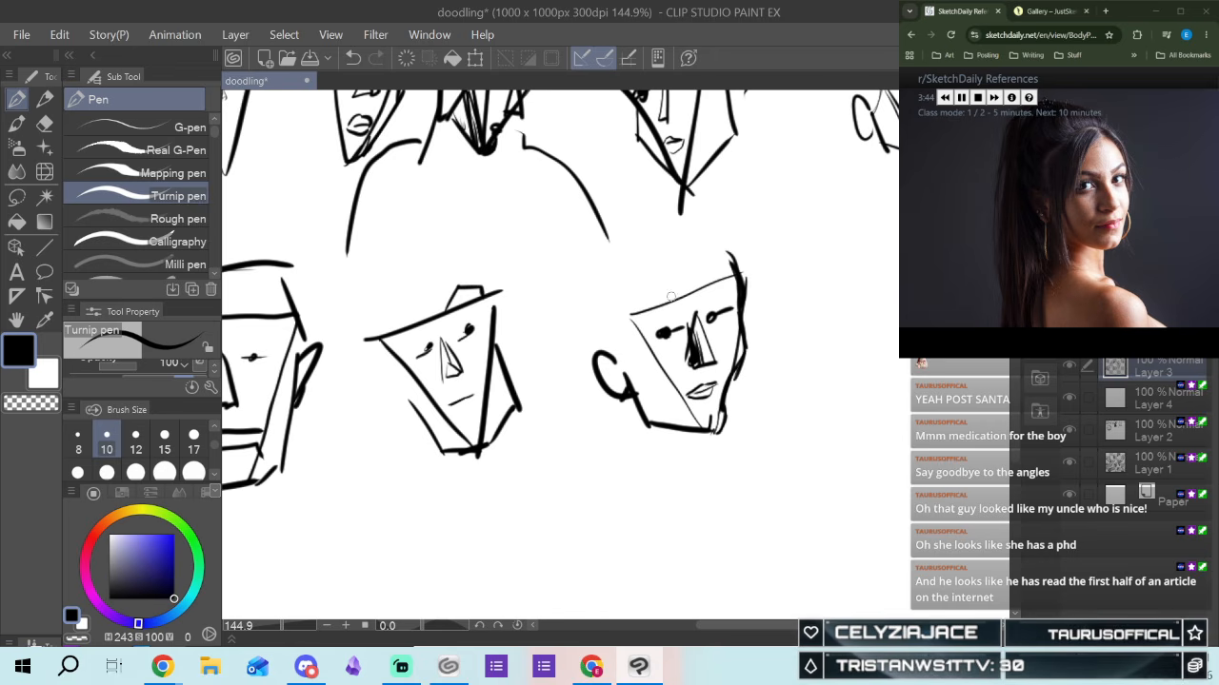
{"action": "mouse_move", "coordinate": [678, 245]}
{"action": "left_mouse_down"}
{"action": "mouse_move", "coordinate": [648, 304]}
{"action": "mouse_move", "coordinate": [638, 453]}
{"action": "mouse_move", "coordinate": [655, 249]}
{"action": "mouse_move", "coordinate": [626, 459]}
{"action": "left_mouse_up"}
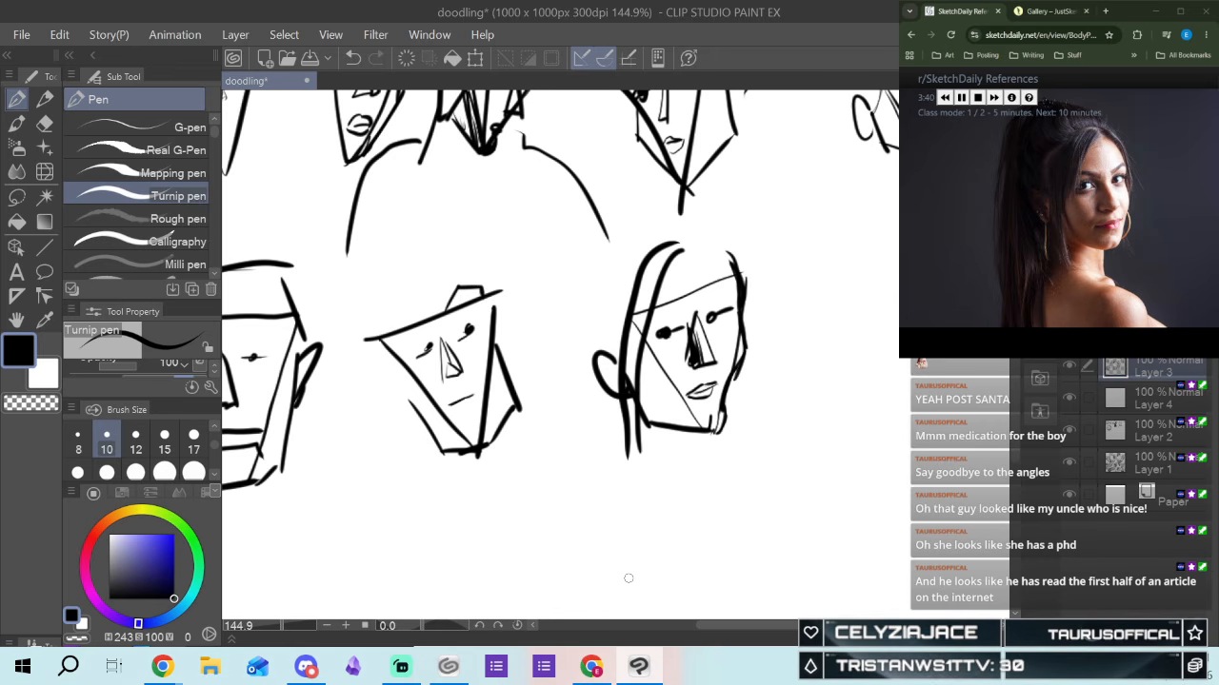
{"action": "left_click_drag", "start_coordinate": [684, 246], "coordinate": [678, 243]}
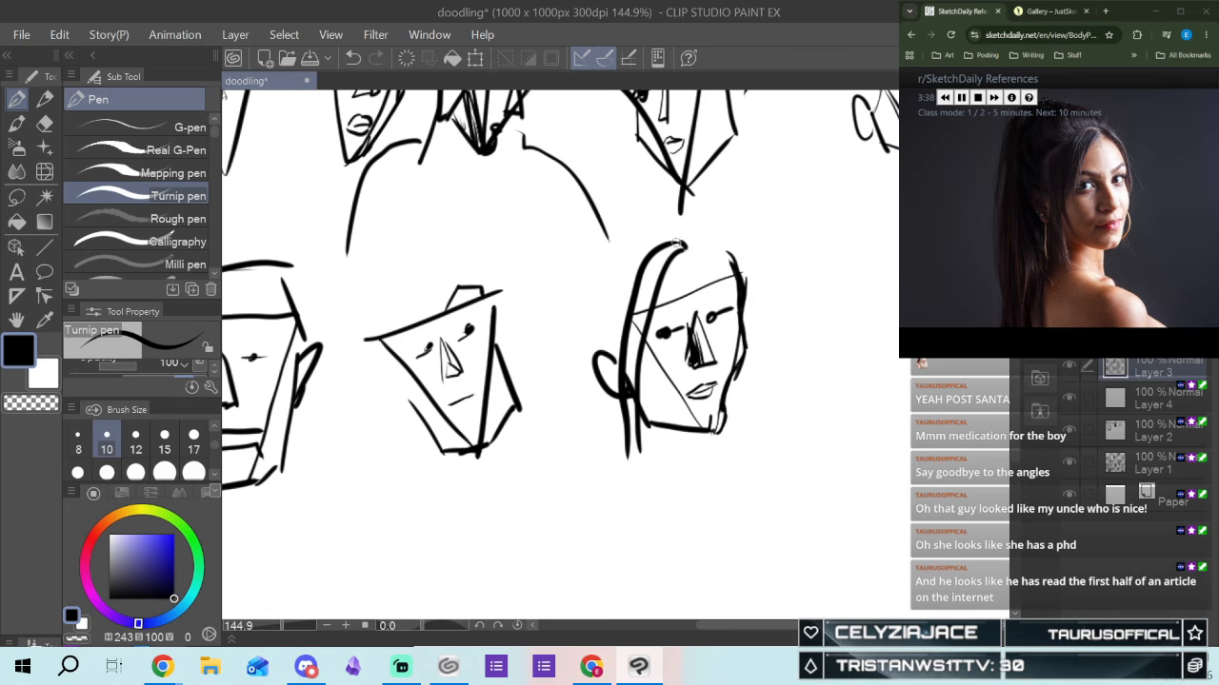
{"action": "left_click_drag", "start_coordinate": [688, 245], "coordinate": [735, 279]}
{"action": "mouse_move", "coordinate": [688, 241]}
{"action": "left_mouse_down"}
{"action": "mouse_move", "coordinate": [718, 246]}
{"action": "mouse_move", "coordinate": [748, 307]}
{"action": "left_mouse_up"}
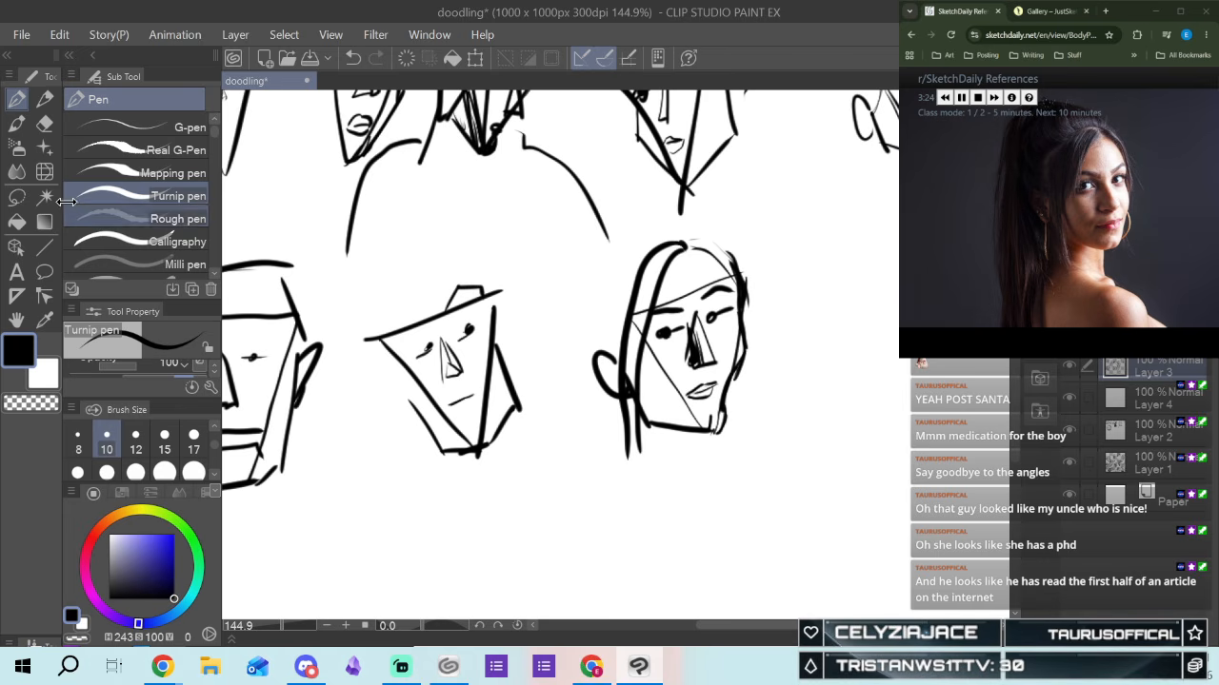
Erase the straight construction lines across the woman's forehead and cheek with the Hard eraser
{"action": "left_click", "coordinate": [44, 123]}
{"action": "mouse_move", "coordinate": [674, 394]}
{"action": "left_mouse_down"}
{"action": "mouse_move", "coordinate": [699, 419]}
{"action": "mouse_move", "coordinate": [650, 350]}
{"action": "mouse_move", "coordinate": [652, 300]}
{"action": "mouse_move", "coordinate": [630, 343]}
{"action": "left_mouse_up"}
{"action": "mouse_move", "coordinate": [686, 272]}
{"action": "left_mouse_down"}
{"action": "mouse_move", "coordinate": [655, 304]}
{"action": "mouse_move", "coordinate": [716, 276]}
{"action": "left_mouse_up"}
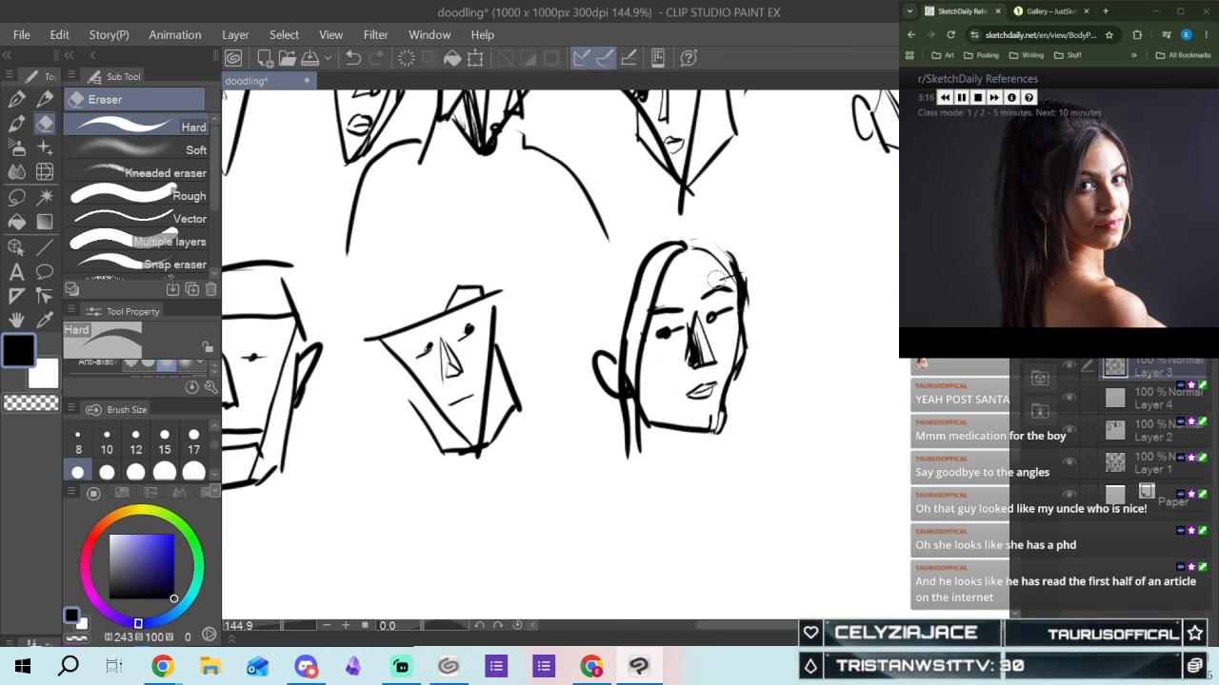
Draw additional hair strands with the Turnip pen along the side of the head and hanging below the ear
{"action": "left_click", "coordinate": [17, 99]}
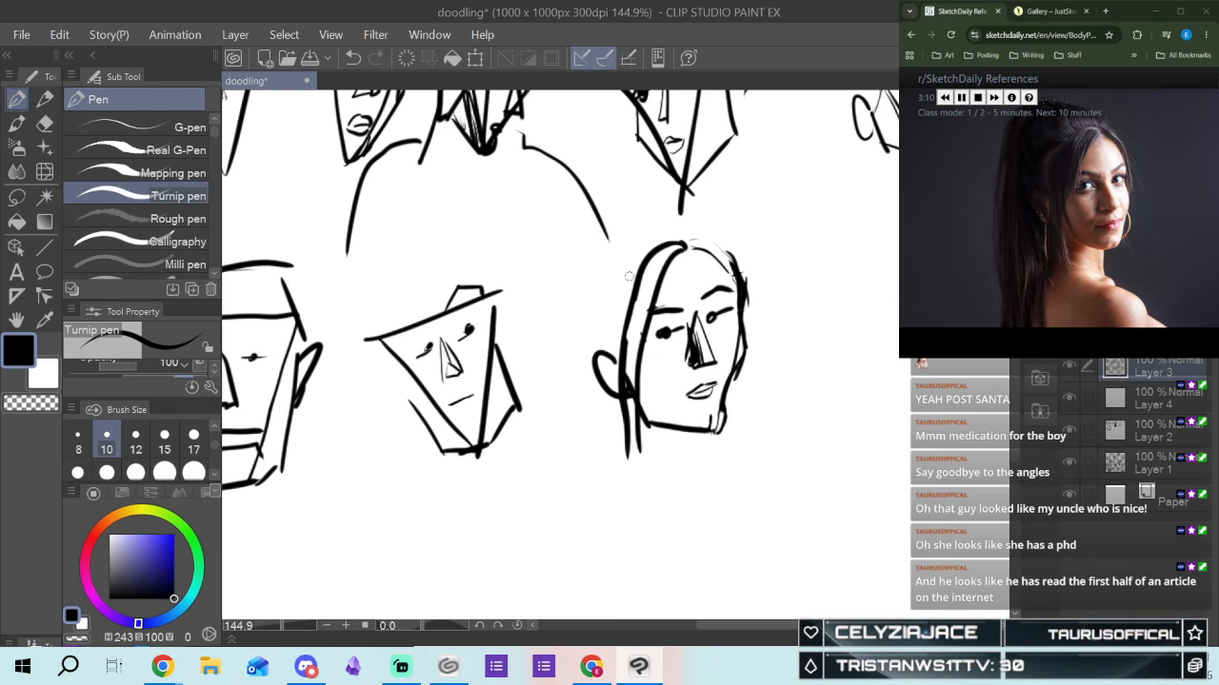
{"action": "mouse_move", "coordinate": [656, 246]}
{"action": "left_mouse_down"}
{"action": "mouse_move", "coordinate": [617, 322]}
{"action": "mouse_move", "coordinate": [624, 448]}
{"action": "left_mouse_up"}
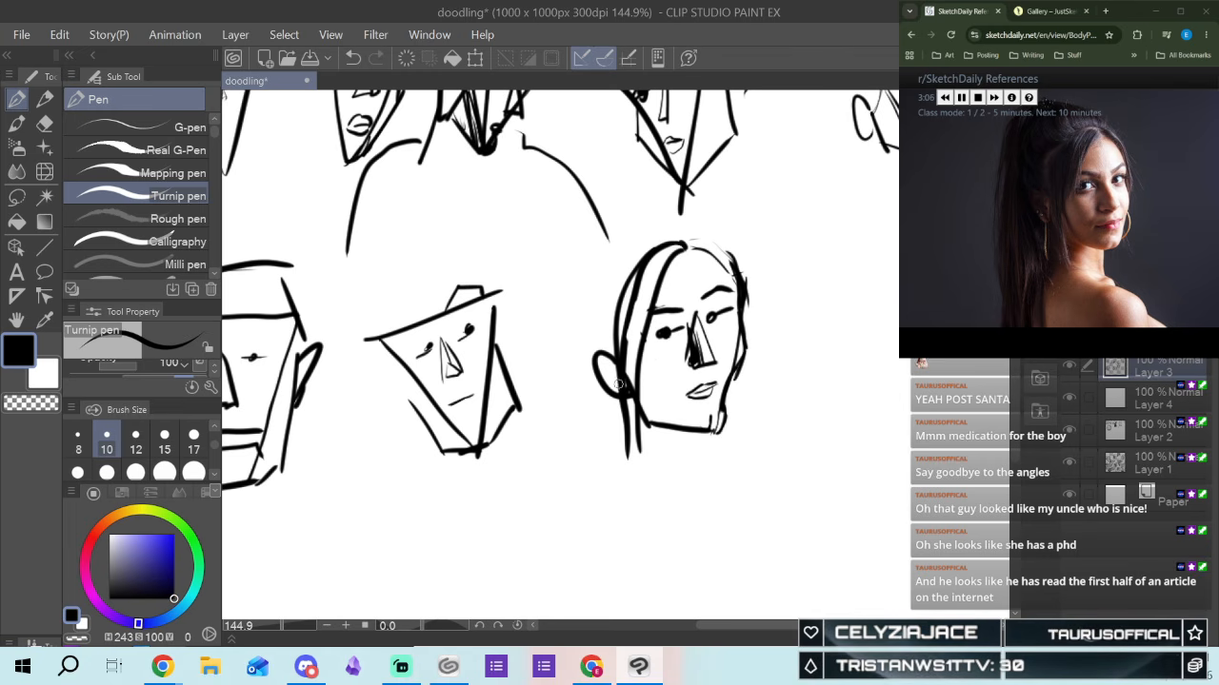
{"action": "left_click_drag", "start_coordinate": [615, 393], "coordinate": [624, 442]}
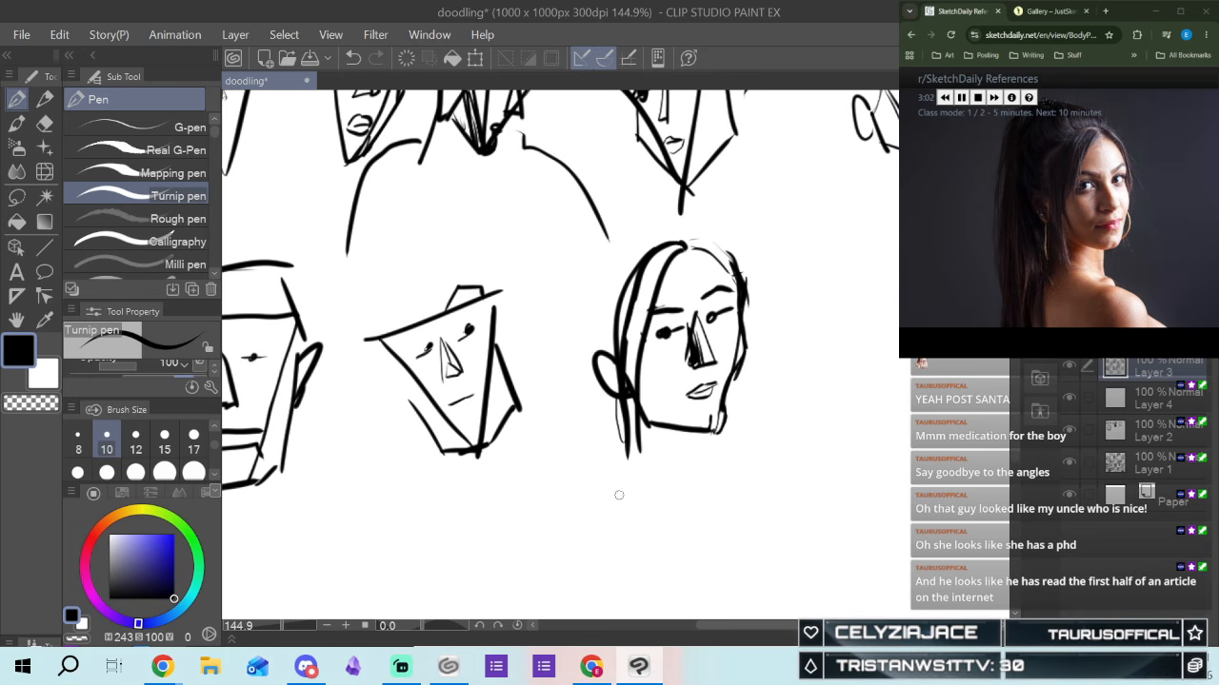
{"action": "mouse_move", "coordinate": [610, 398]}
{"action": "left_mouse_down"}
{"action": "mouse_move", "coordinate": [610, 467]}
{"action": "mouse_move", "coordinate": [612, 406]}
{"action": "mouse_move", "coordinate": [616, 461]}
{"action": "mouse_move", "coordinate": [610, 404]}
{"action": "mouse_move", "coordinate": [602, 434]}
{"action": "left_mouse_up"}
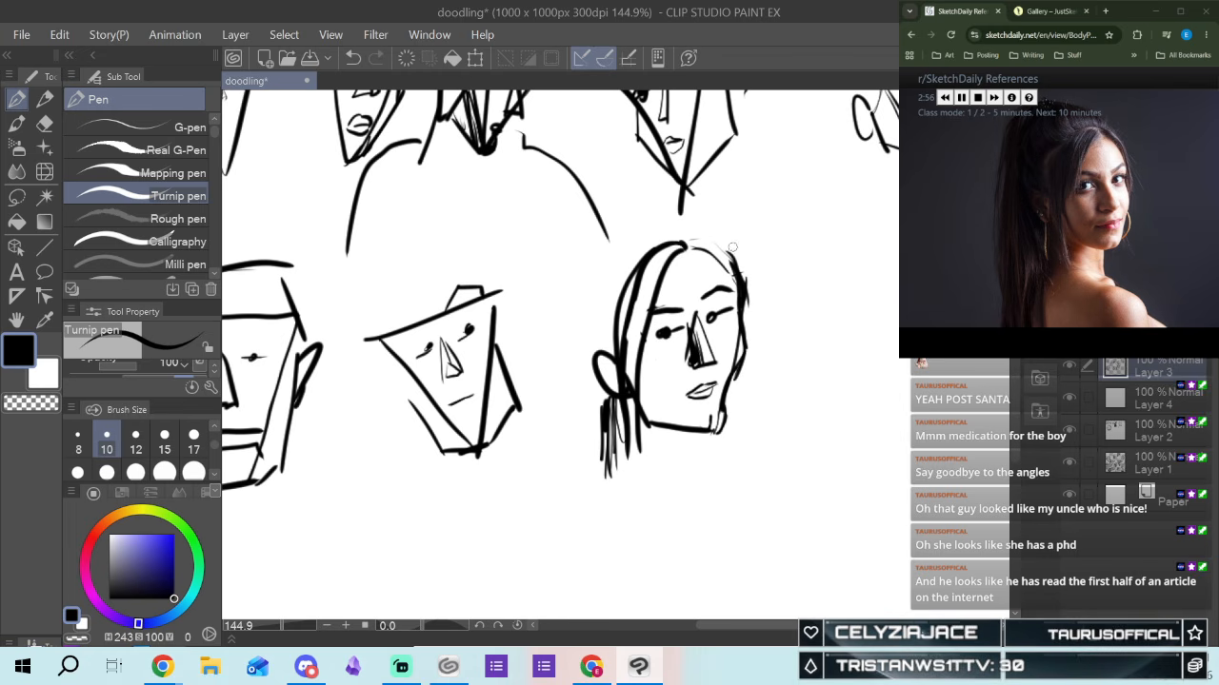
Outline the crown and long back contour of the hair, and fill the front lock beside the face solid black
{"action": "mouse_move", "coordinate": [732, 251]}
{"action": "left_mouse_down"}
{"action": "mouse_move", "coordinate": [689, 218]}
{"action": "mouse_move", "coordinate": [634, 205]}
{"action": "left_mouse_up"}
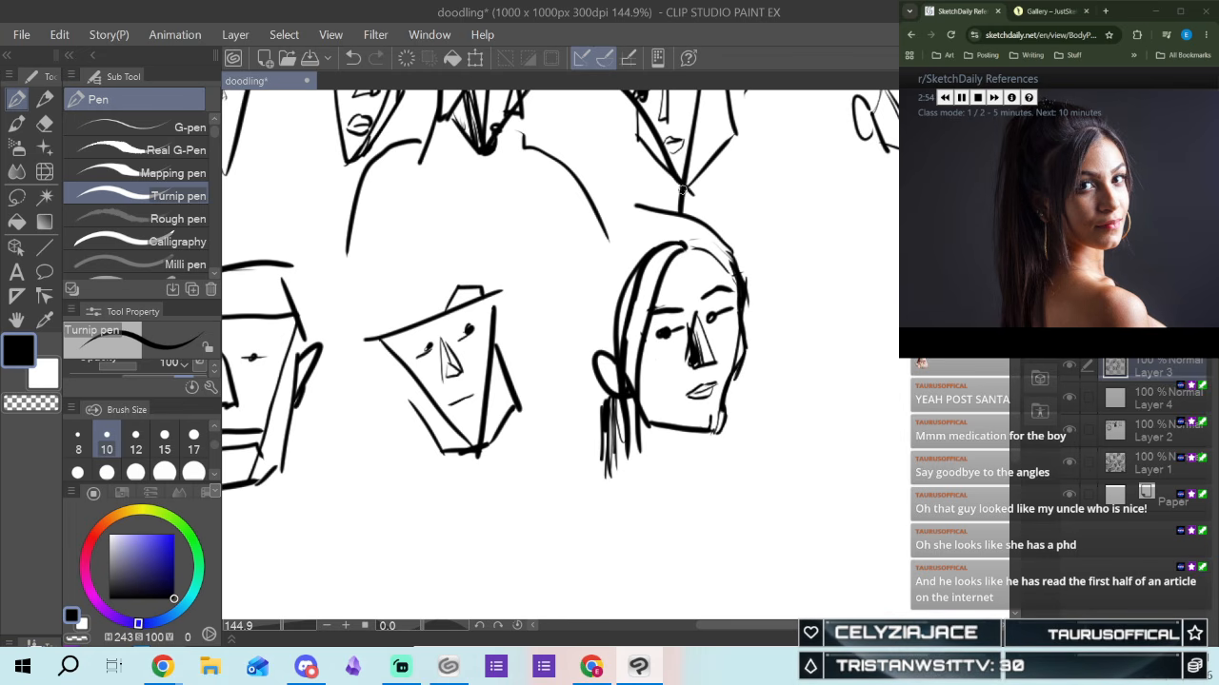
{"action": "left_click_drag", "start_coordinate": [738, 255], "coordinate": [619, 205]}
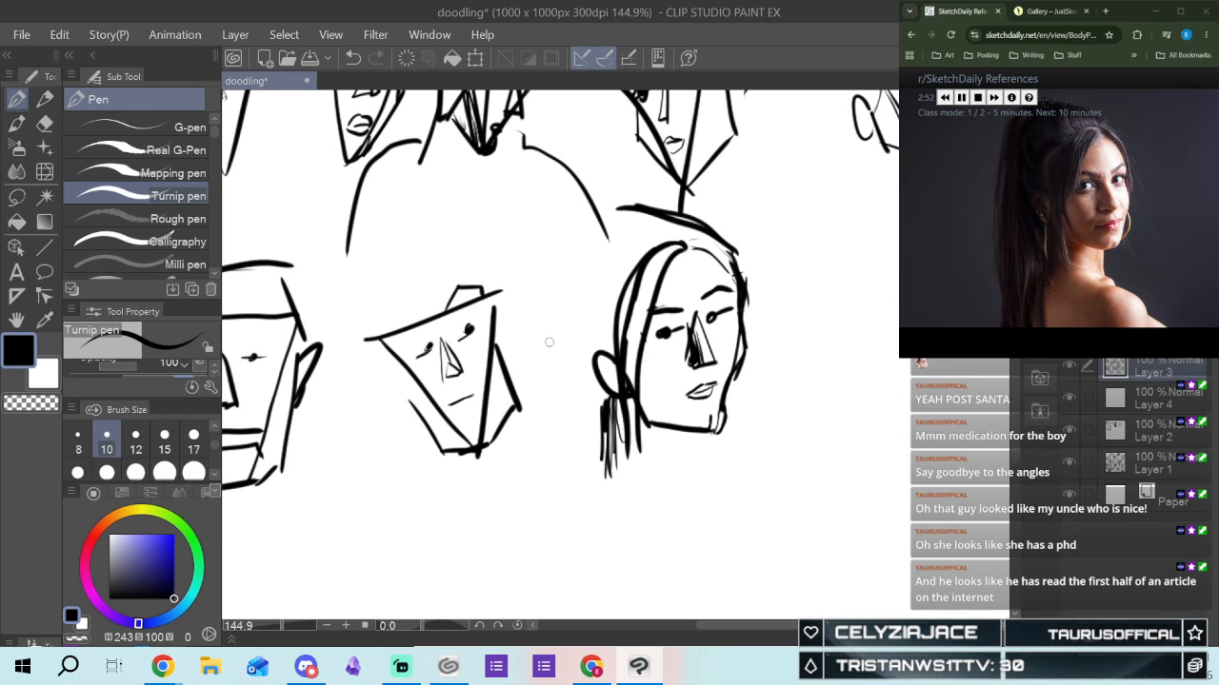
{"action": "mouse_move", "coordinate": [610, 215]}
{"action": "left_mouse_down"}
{"action": "mouse_move", "coordinate": [580, 367]}
{"action": "mouse_move", "coordinate": [601, 521]}
{"action": "left_mouse_up"}
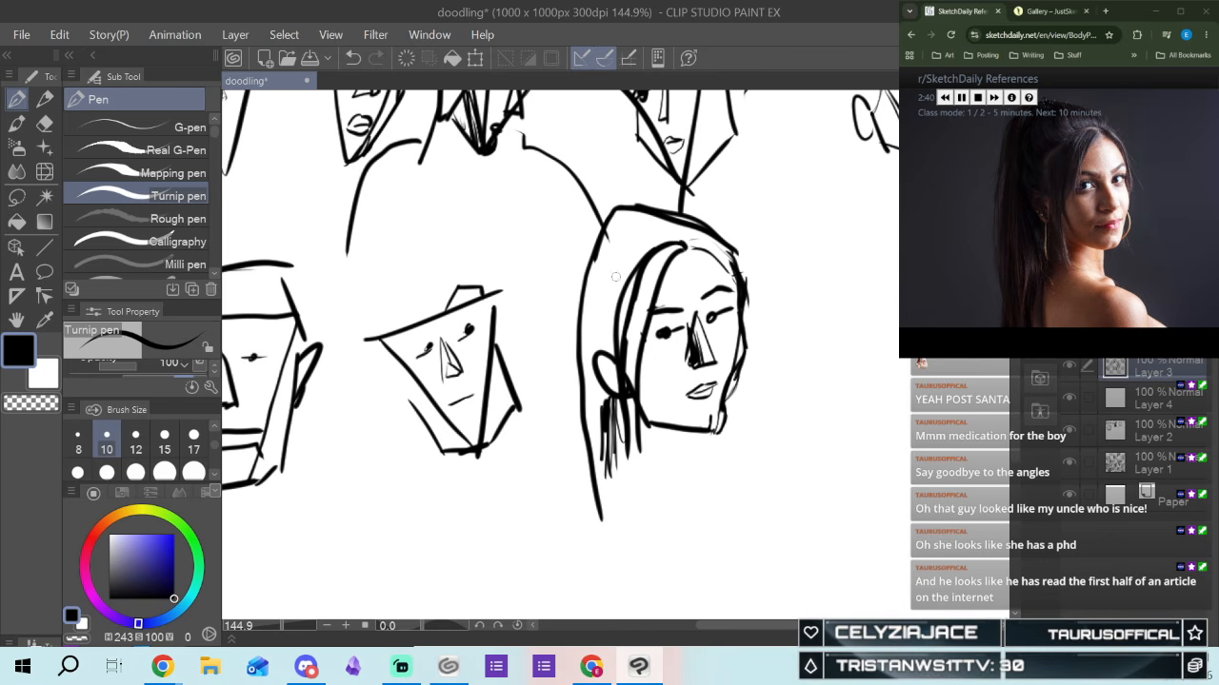
{"action": "mouse_move", "coordinate": [676, 246]}
{"action": "left_mouse_down"}
{"action": "mouse_move", "coordinate": [642, 333]}
{"action": "mouse_move", "coordinate": [675, 251]}
{"action": "mouse_move", "coordinate": [643, 291]}
{"action": "mouse_move", "coordinate": [650, 279]}
{"action": "mouse_move", "coordinate": [647, 336]}
{"action": "mouse_move", "coordinate": [657, 289]}
{"action": "mouse_move", "coordinate": [630, 367]}
{"action": "left_mouse_up"}
{"action": "mouse_move", "coordinate": [650, 309]}
{"action": "left_mouse_down"}
{"action": "mouse_move", "coordinate": [630, 357]}
{"action": "mouse_move", "coordinate": [632, 470]}
{"action": "left_mouse_up"}
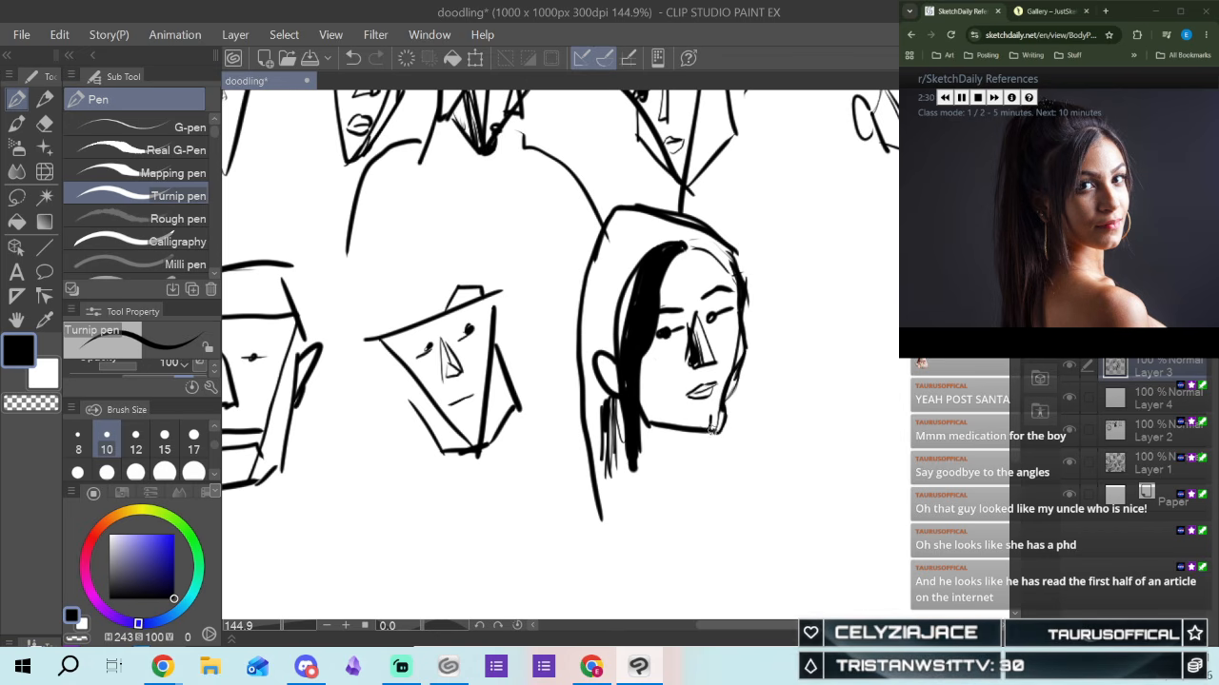
Draw the woman's neck and shoulder contours below the jaw, with a small dark accent where they meet
{"action": "left_click_drag", "start_coordinate": [698, 435], "coordinate": [698, 483]}
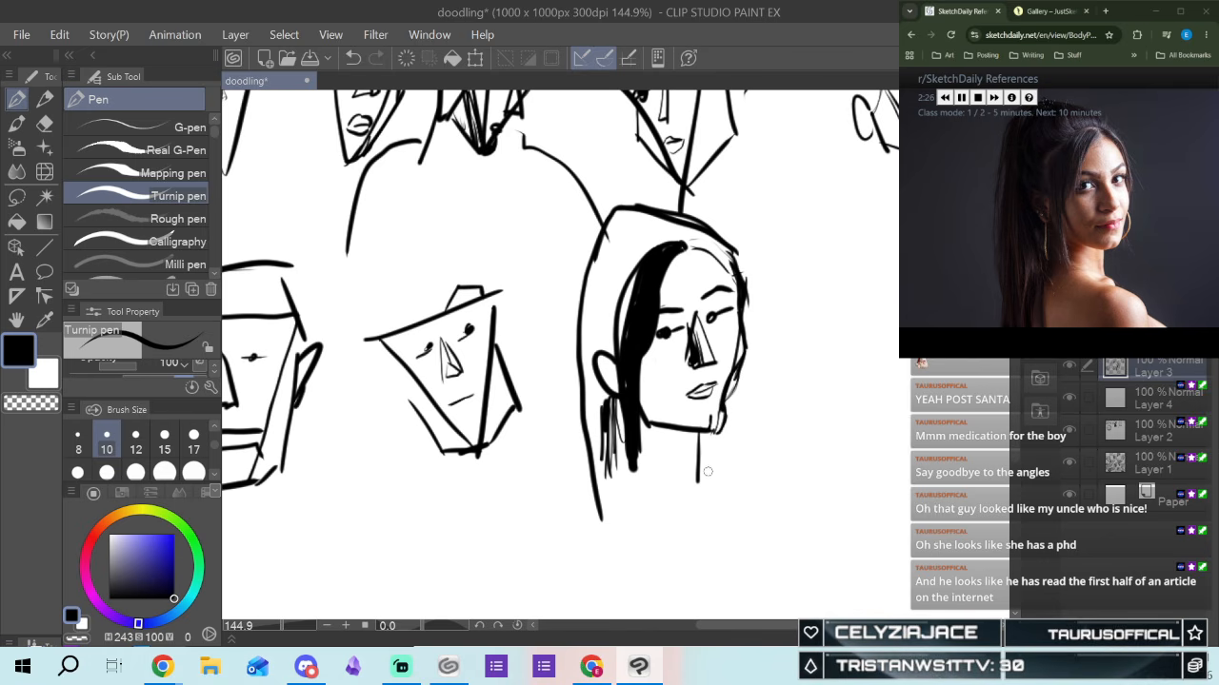
{"action": "mouse_move", "coordinate": [709, 478]}
{"action": "left_mouse_down"}
{"action": "mouse_move", "coordinate": [713, 506]}
{"action": "mouse_move", "coordinate": [715, 482]}
{"action": "mouse_move", "coordinate": [756, 564]}
{"action": "mouse_move", "coordinate": [802, 572]}
{"action": "left_mouse_up"}
{"action": "mouse_move", "coordinate": [752, 536]}
{"action": "left_mouse_down"}
{"action": "mouse_move", "coordinate": [790, 553]}
{"action": "mouse_move", "coordinate": [807, 611]}
{"action": "left_mouse_up"}
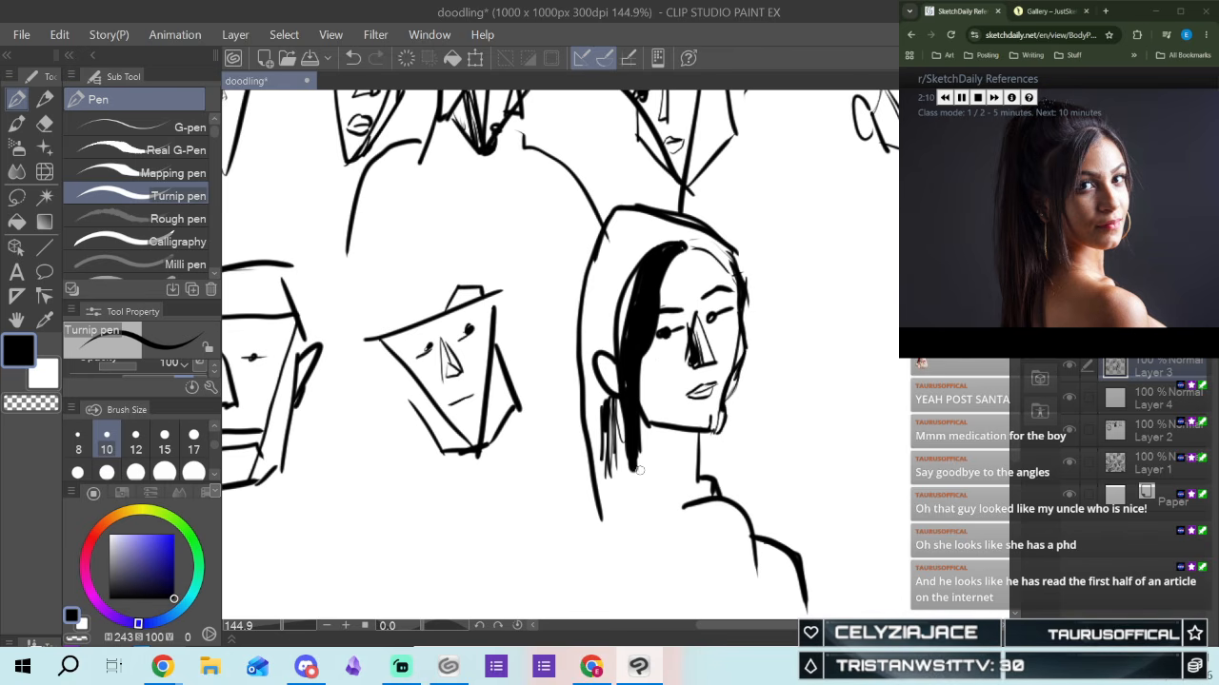
{"action": "left_click_drag", "start_coordinate": [669, 430], "coordinate": [653, 471]}
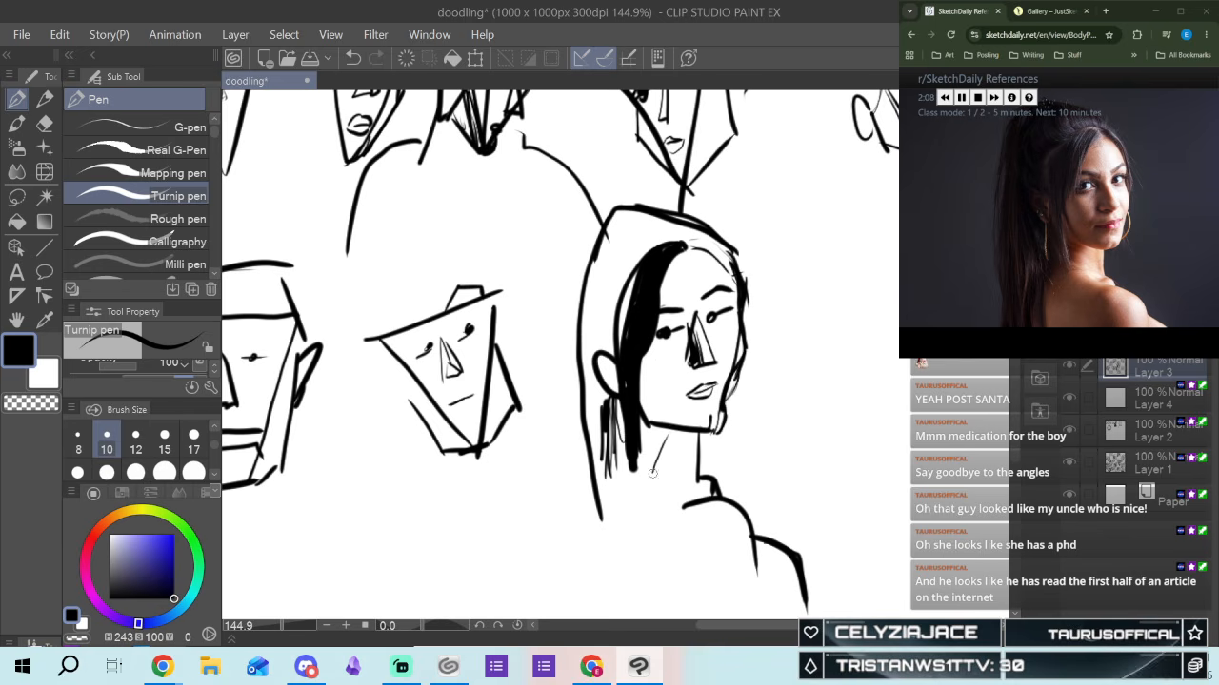
{"action": "left_click_drag", "start_coordinate": [673, 426], "coordinate": [654, 469]}
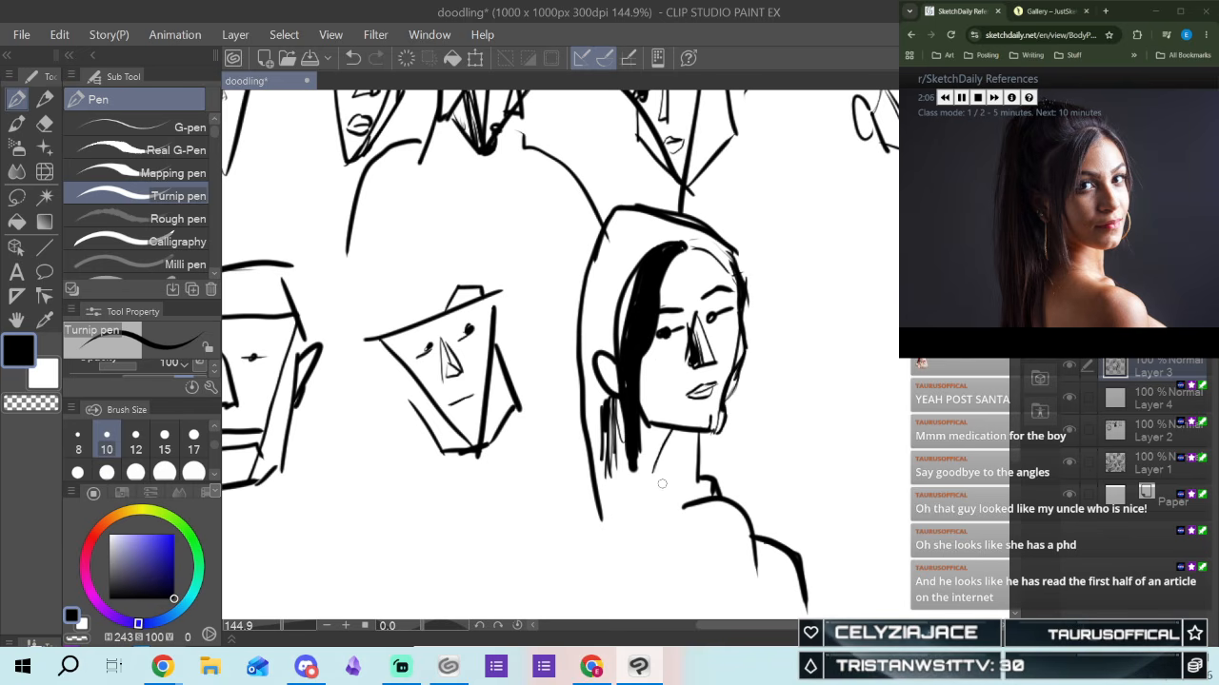
{"action": "left_click_drag", "start_coordinate": [654, 467], "coordinate": [695, 508]}
{"action": "mouse_move", "coordinate": [703, 482]}
{"action": "left_mouse_down"}
{"action": "mouse_move", "coordinate": [692, 493]}
{"action": "mouse_move", "coordinate": [716, 484]}
{"action": "mouse_move", "coordinate": [696, 495]}
{"action": "left_mouse_up"}
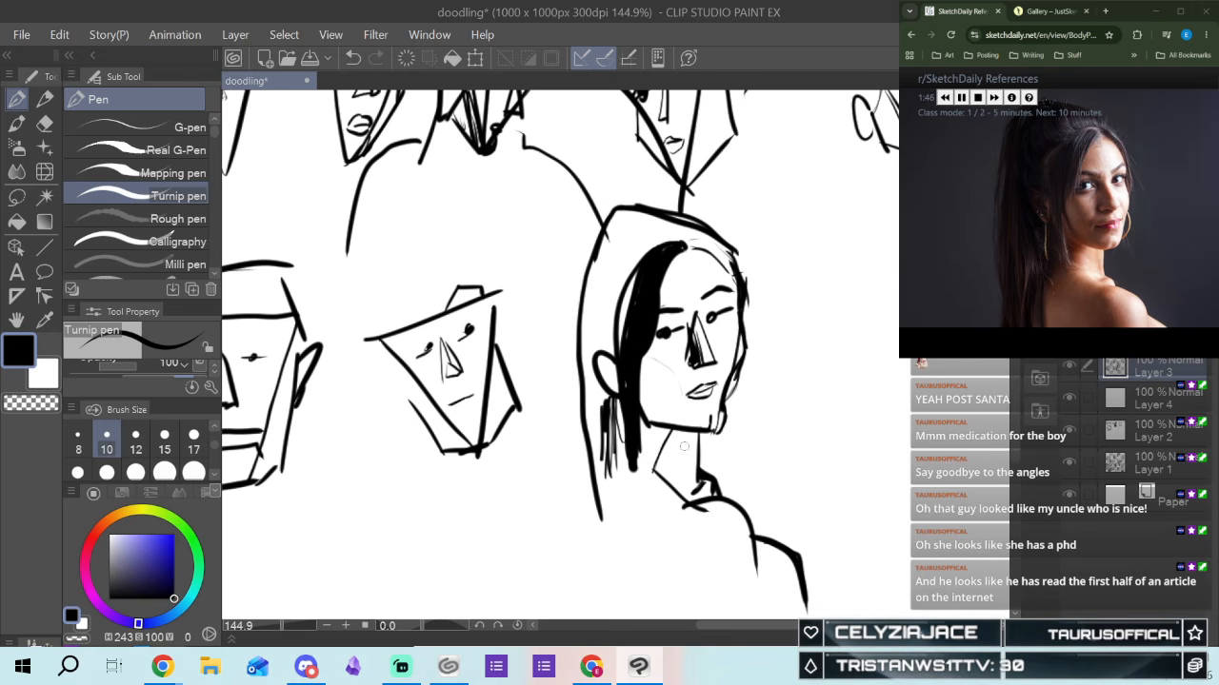
Refine the woman's facial features by darkening the upper lip and adding lids and detail to both eyes
{"action": "left_click_drag", "start_coordinate": [686, 401], "coordinate": [714, 386]}
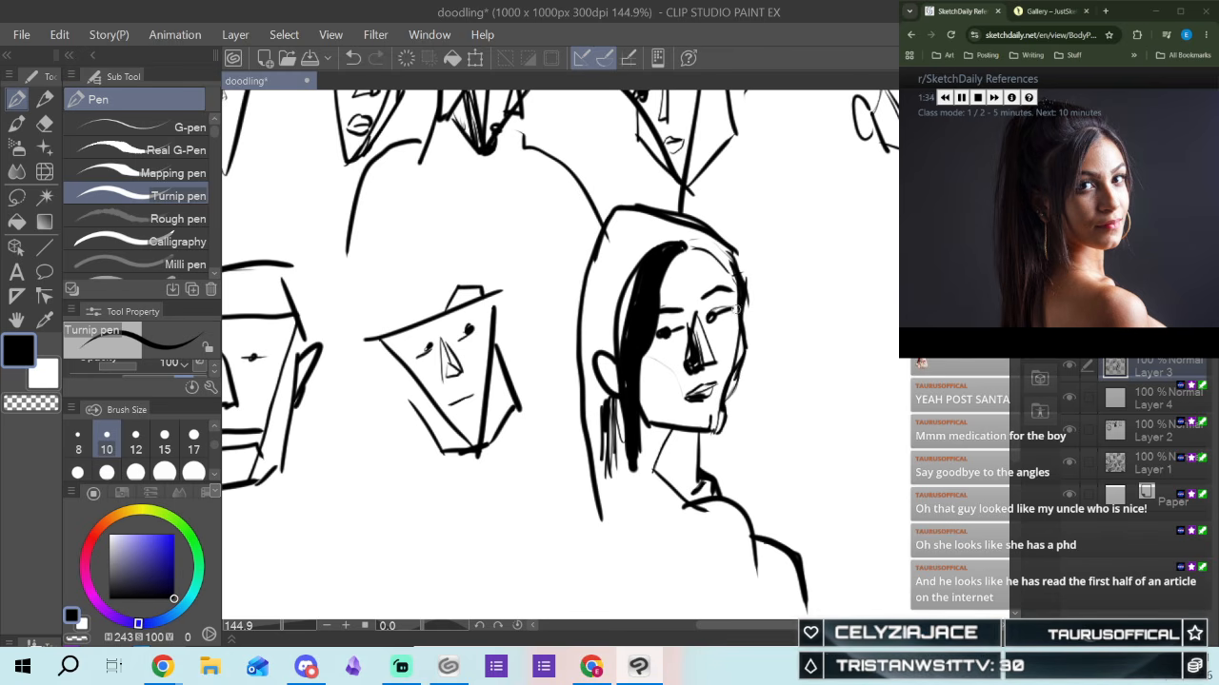
{"action": "left_click_drag", "start_coordinate": [718, 306], "coordinate": [731, 301]}
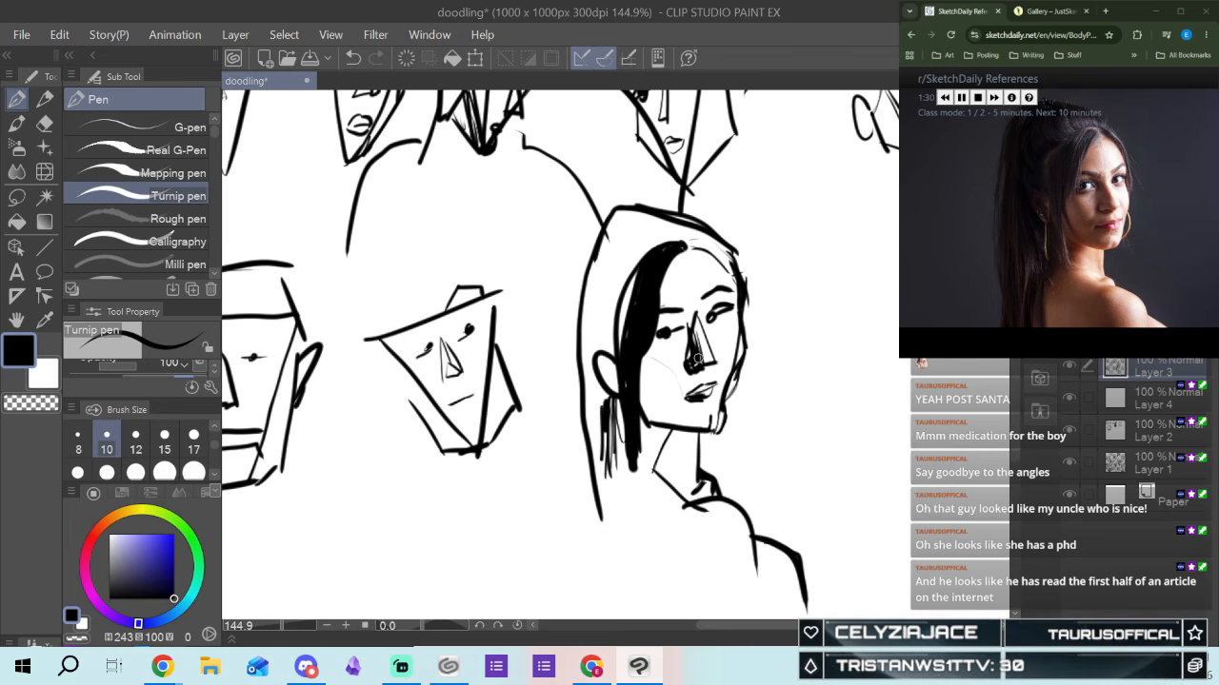
{"action": "left_click_drag", "start_coordinate": [665, 326], "coordinate": [676, 322]}
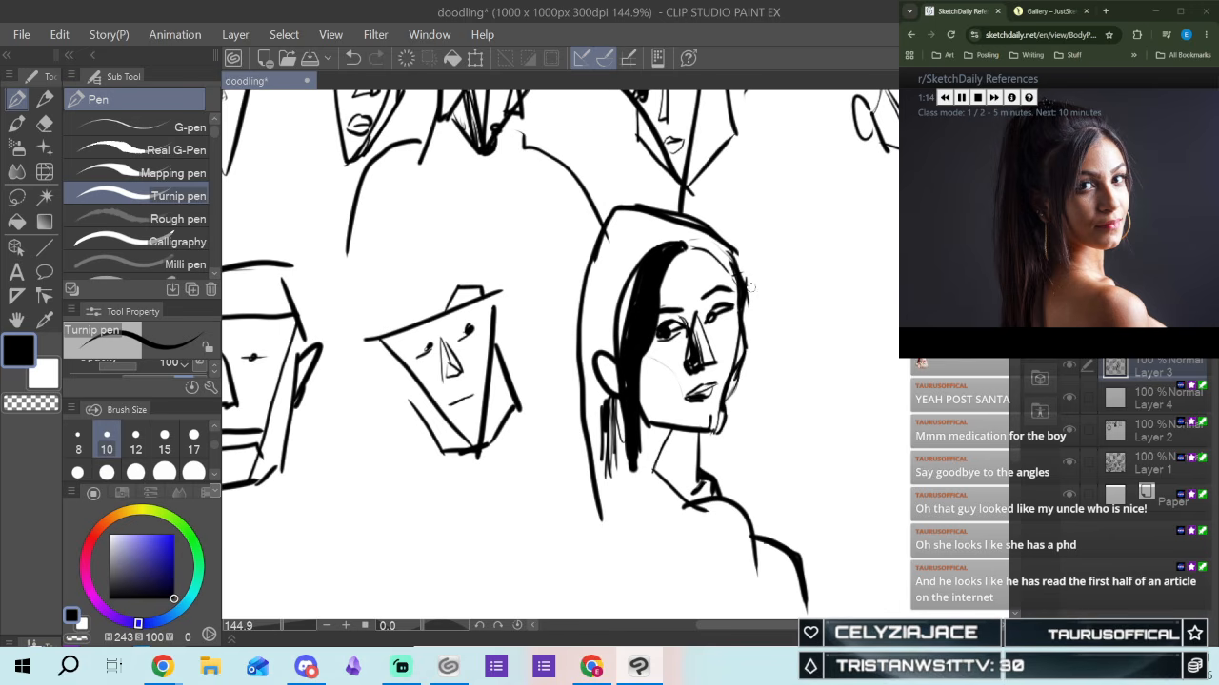
{"action": "mouse_move", "coordinate": [734, 307]}
{"action": "left_mouse_down"}
{"action": "mouse_move", "coordinate": [745, 345]}
{"action": "mouse_move", "coordinate": [744, 263]}
{"action": "left_mouse_up"}
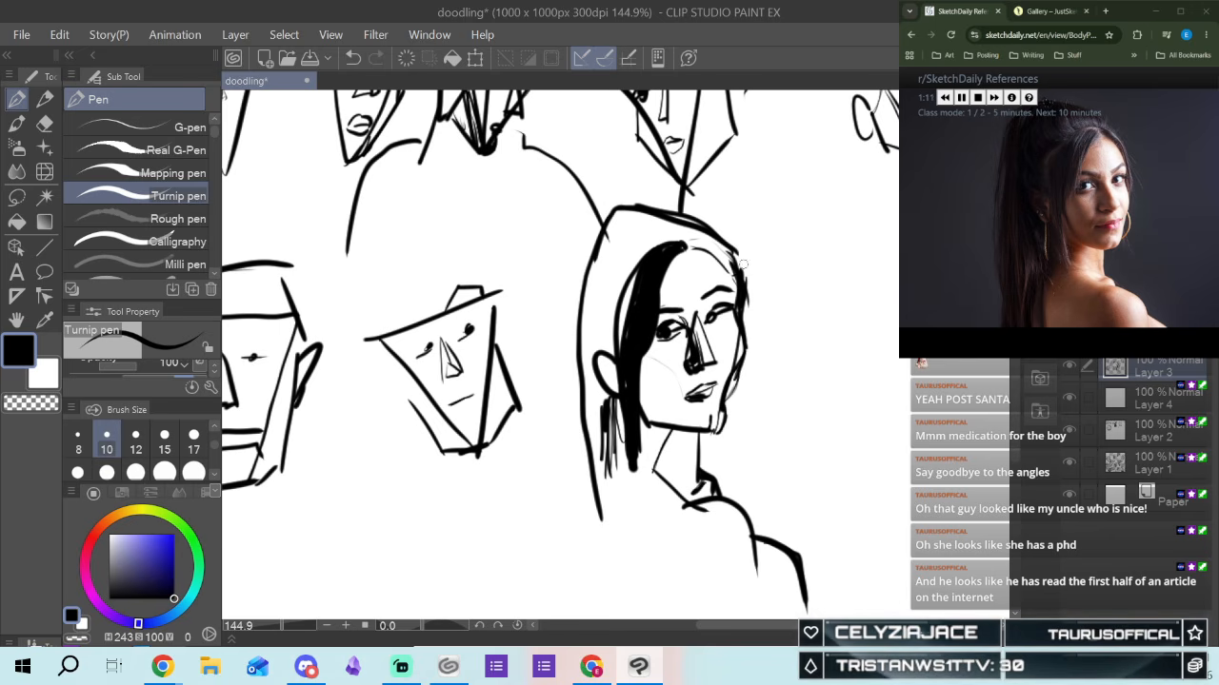
Erase the stray lines outside the forehead edge and most of the nose bridge, keeping black as the drawing color
{"action": "left_click", "coordinate": [45, 124]}
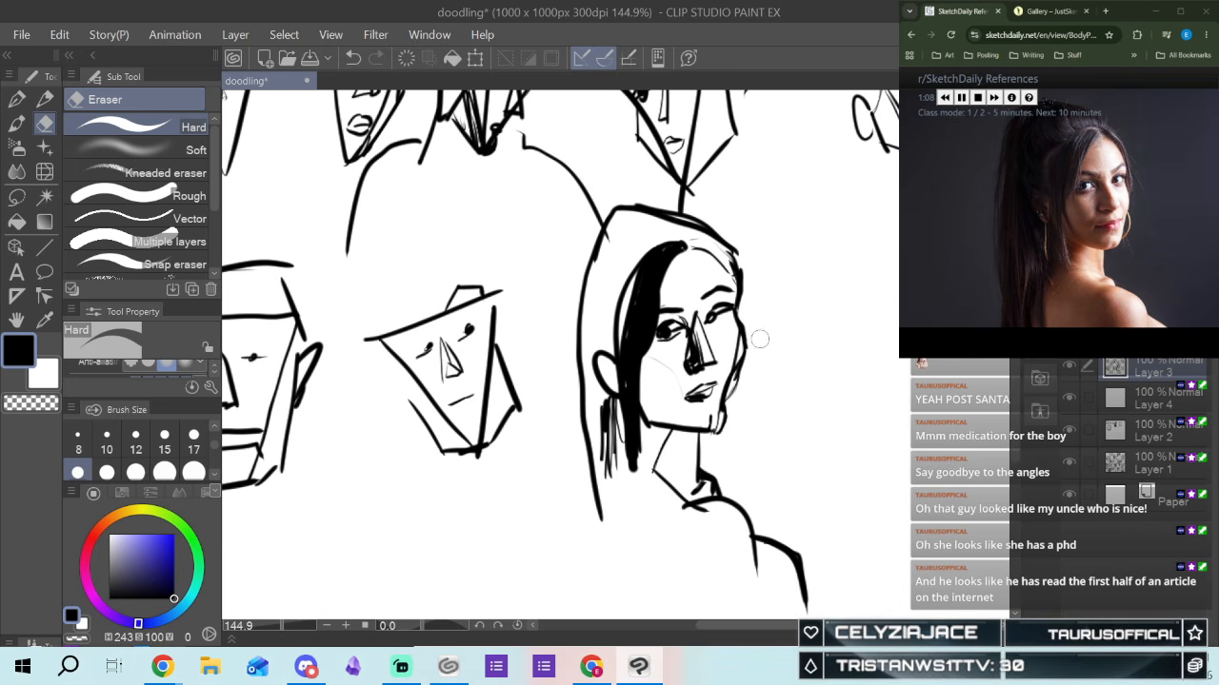
{"action": "left_click", "coordinate": [728, 354], "text": "alt"}
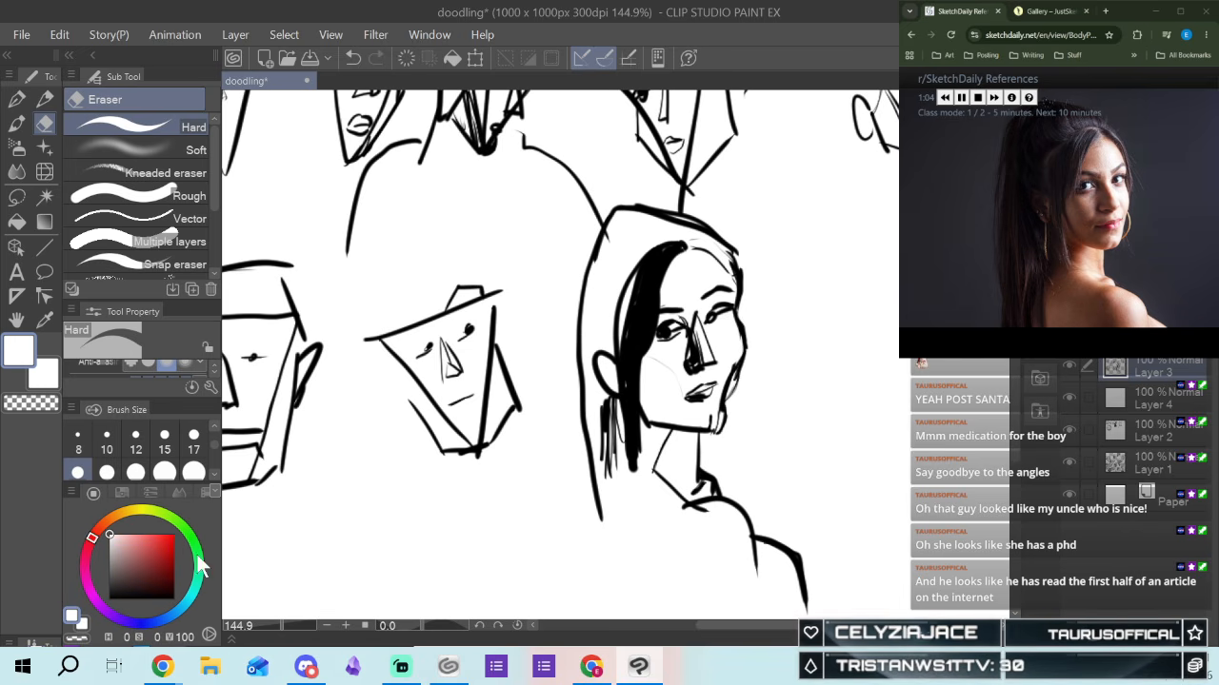
{"action": "left_click", "coordinate": [173, 599]}
{"action": "left_click", "coordinate": [16, 99]}
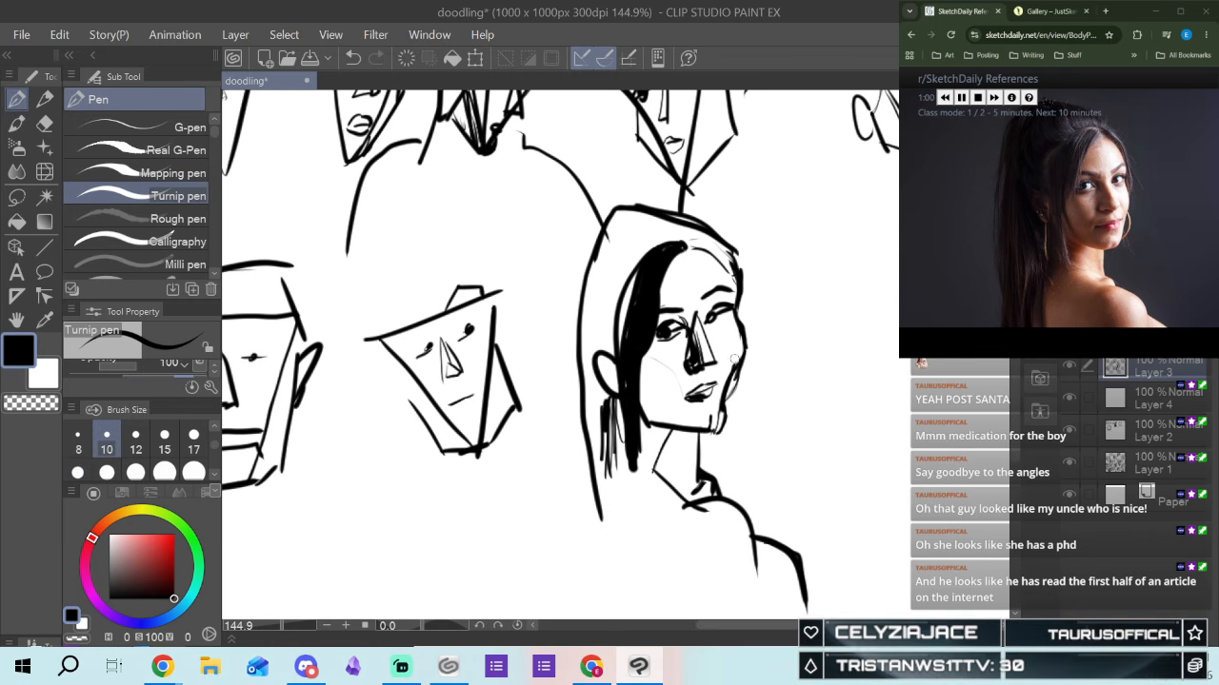
{"action": "left_click", "coordinate": [45, 123]}
{"action": "mouse_move", "coordinate": [688, 329]}
{"action": "left_mouse_down"}
{"action": "mouse_move", "coordinate": [694, 360]}
{"action": "mouse_move", "coordinate": [690, 321]}
{"action": "left_mouse_up"}
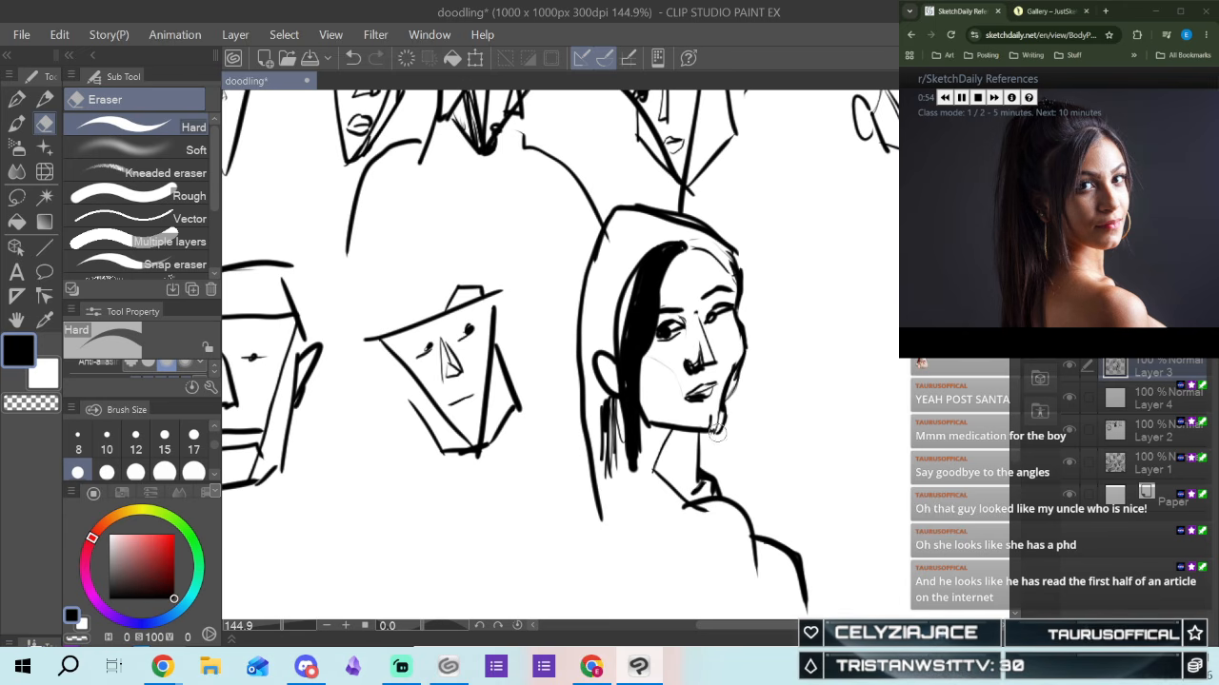
Shade the side of the nose, the shadowed cheek and chin, and the back of the neck gray with the Milli pen
{"action": "left_click", "coordinate": [16, 98]}
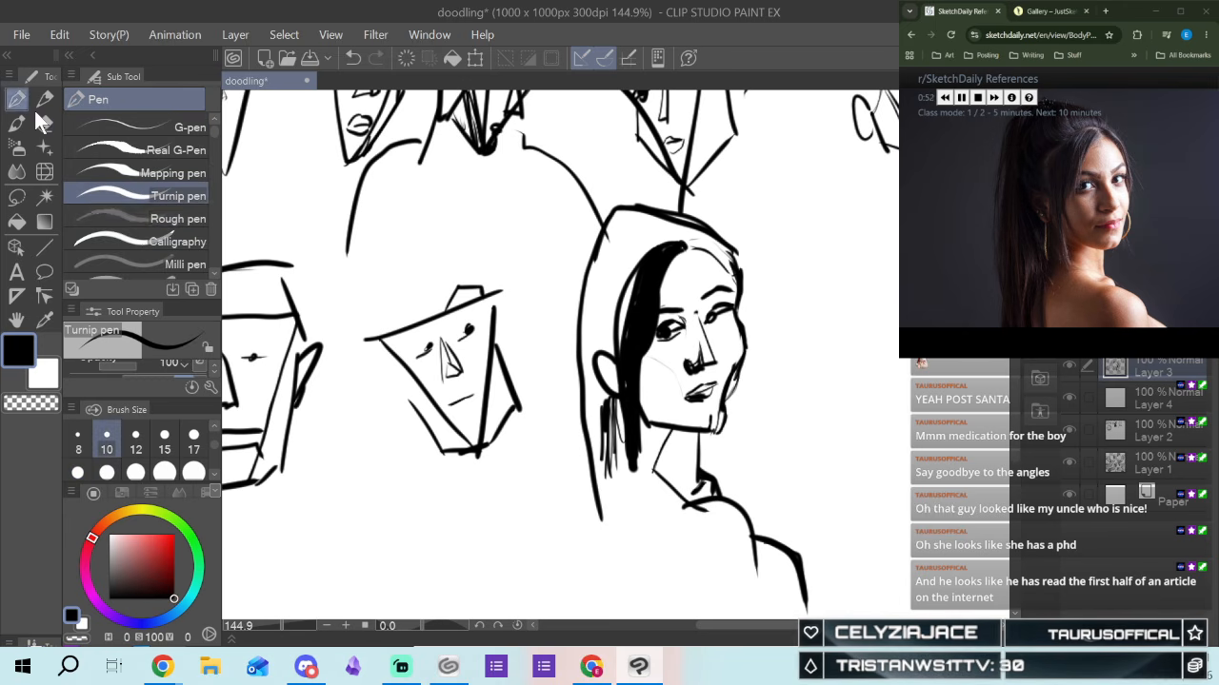
{"action": "left_click", "coordinate": [135, 259]}
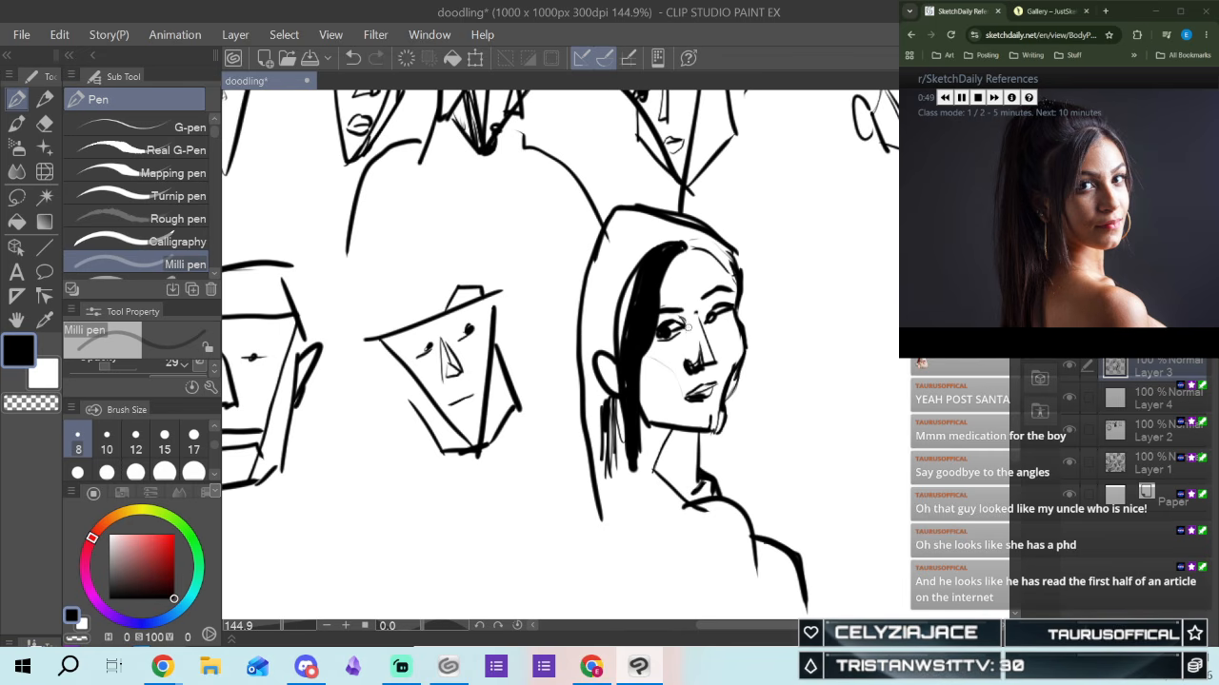
{"action": "mouse_move", "coordinate": [697, 323]}
{"action": "left_mouse_down"}
{"action": "mouse_move", "coordinate": [697, 365]}
{"action": "mouse_move", "coordinate": [686, 333]}
{"action": "mouse_move", "coordinate": [694, 405]}
{"action": "left_mouse_up"}
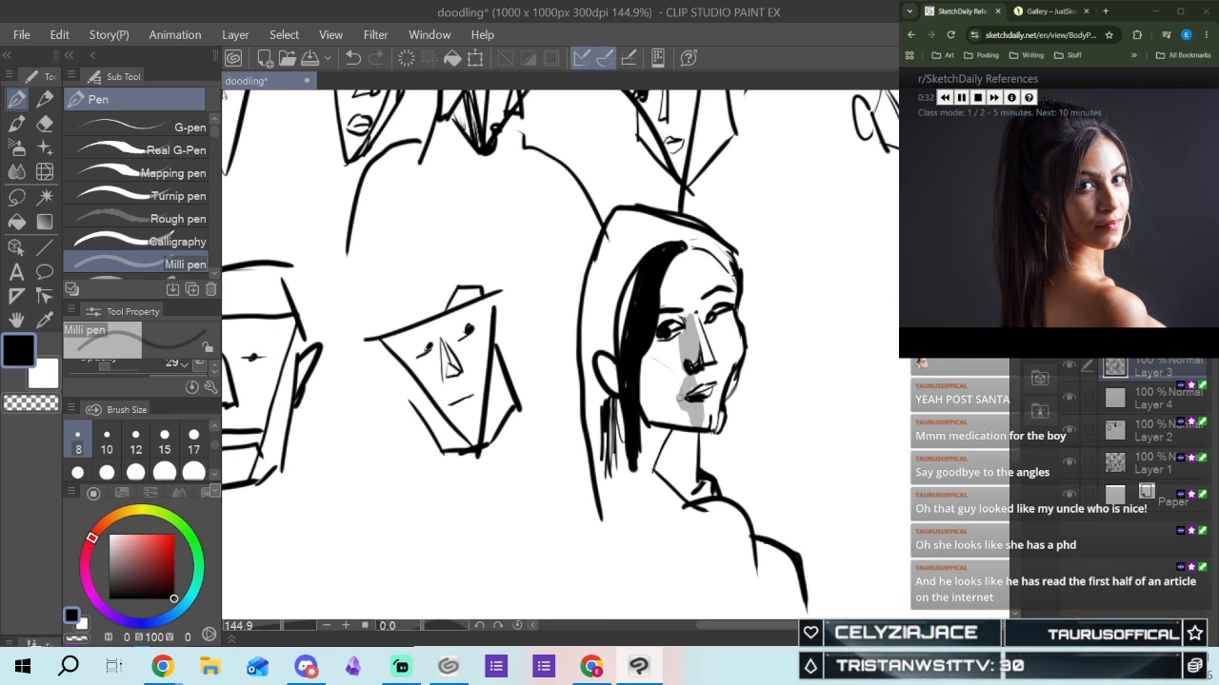
{"action": "mouse_move", "coordinate": [681, 388]}
{"action": "left_mouse_down"}
{"action": "mouse_move", "coordinate": [647, 350]}
{"action": "mouse_move", "coordinate": [674, 390]}
{"action": "mouse_move", "coordinate": [646, 352]}
{"action": "mouse_move", "coordinate": [646, 392]}
{"action": "mouse_move", "coordinate": [664, 411]}
{"action": "mouse_move", "coordinate": [657, 384]}
{"action": "mouse_move", "coordinate": [677, 399]}
{"action": "mouse_move", "coordinate": [695, 429]}
{"action": "left_mouse_up"}
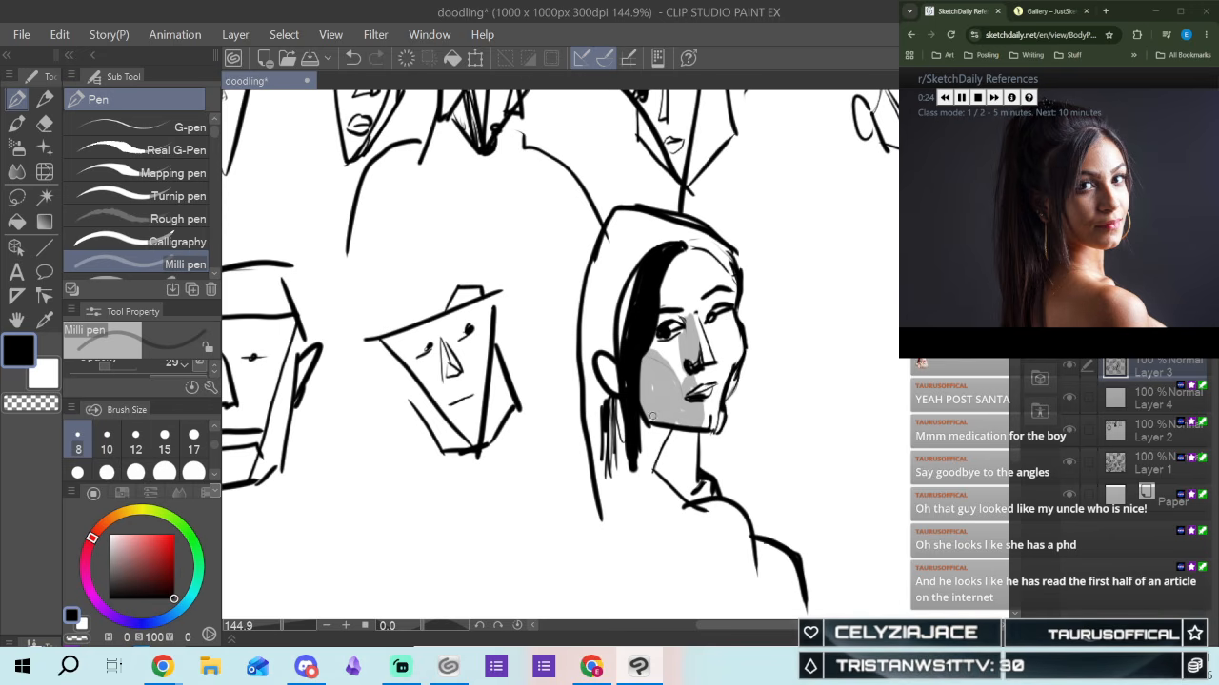
{"action": "mouse_move", "coordinate": [672, 416]}
{"action": "left_mouse_down"}
{"action": "mouse_move", "coordinate": [655, 468]}
{"action": "mouse_move", "coordinate": [651, 430]}
{"action": "mouse_move", "coordinate": [642, 476]}
{"action": "mouse_move", "coordinate": [633, 448]}
{"action": "left_mouse_up"}
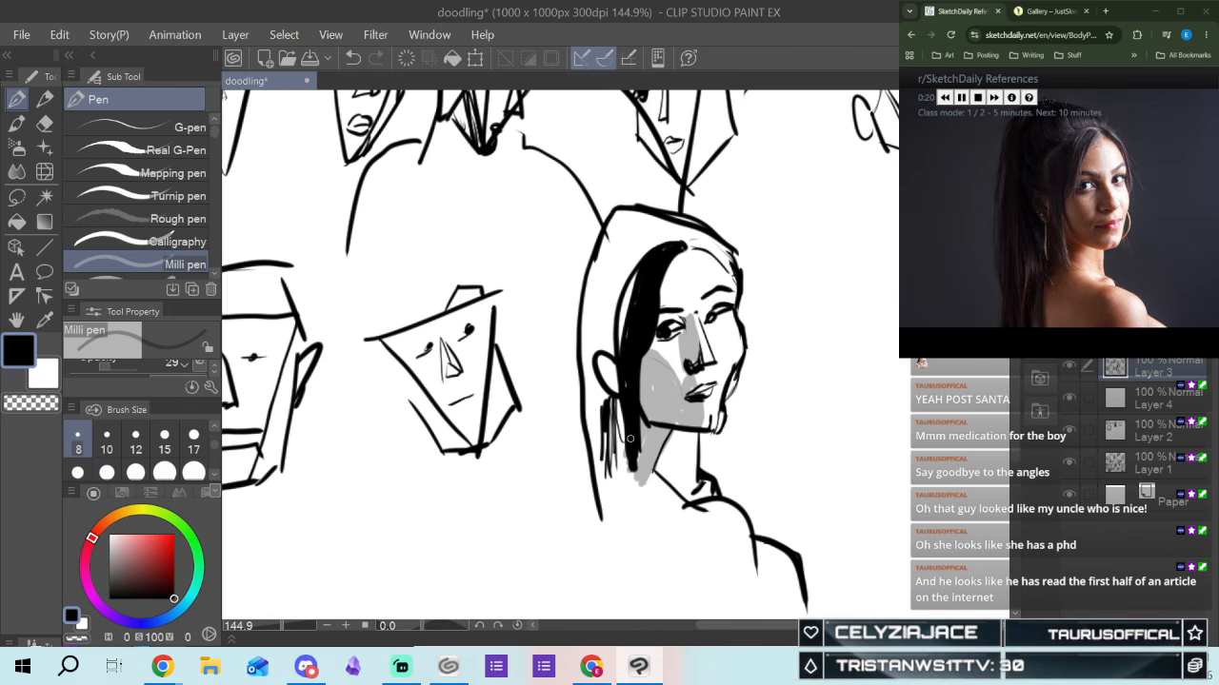
Outline the shadow shape on the woman's shoulder and upper back and fill it with translucent gray strokes
{"action": "mouse_move", "coordinate": [628, 509]}
{"action": "left_mouse_down"}
{"action": "mouse_move", "coordinate": [717, 588]}
{"action": "mouse_move", "coordinate": [735, 551]}
{"action": "mouse_move", "coordinate": [707, 509]}
{"action": "mouse_move", "coordinate": [749, 615]}
{"action": "left_mouse_up"}
{"action": "mouse_move", "coordinate": [733, 557]}
{"action": "left_mouse_down"}
{"action": "mouse_move", "coordinate": [741, 600]}
{"action": "mouse_move", "coordinate": [728, 568]}
{"action": "left_mouse_up"}
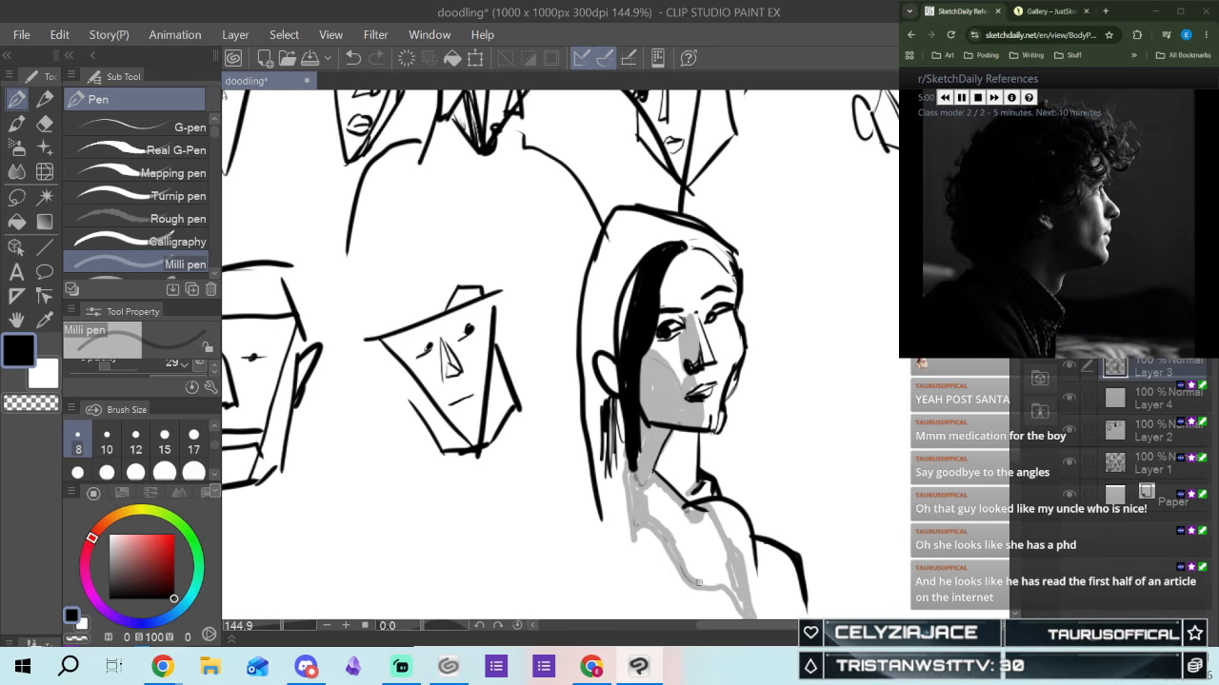
{"action": "mouse_move", "coordinate": [731, 590]}
{"action": "left_mouse_down"}
{"action": "mouse_move", "coordinate": [710, 519]}
{"action": "mouse_move", "coordinate": [691, 525]}
{"action": "mouse_move", "coordinate": [662, 492]}
{"action": "mouse_move", "coordinate": [652, 504]}
{"action": "left_mouse_up"}
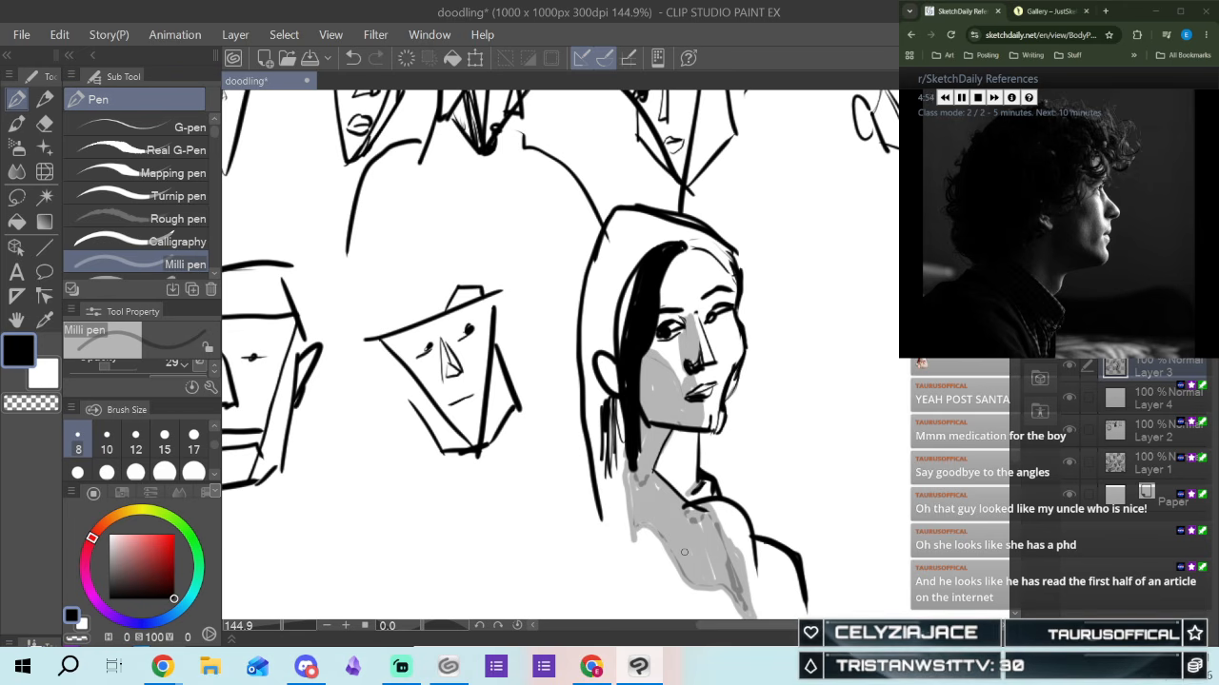
Block in the man's profile below the two angular heads with the Turnip pen, drawing the slanted face line, wedge nose, chin and jaw
{"action": "left_click_drag", "start_coordinate": [781, 625], "coordinate": [713, 625]}
{"action": "scroll", "coordinate": [647, 381], "scroll_direction": "down", "scroll_amount": 4}
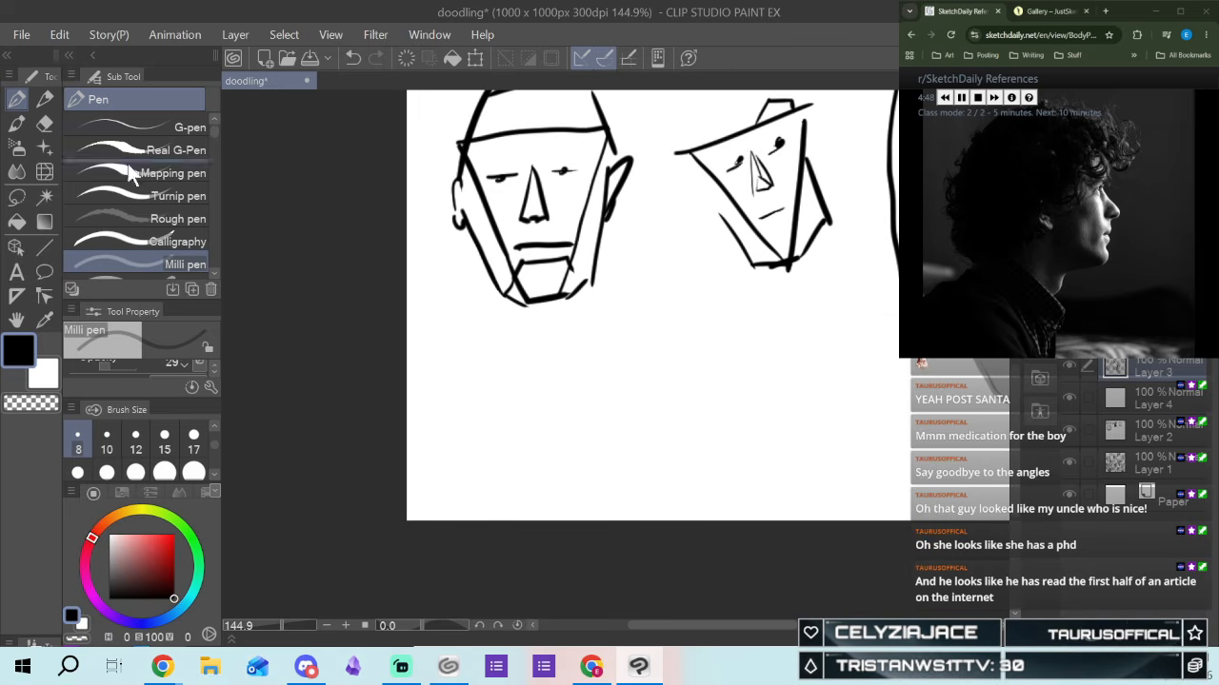
{"action": "left_click", "coordinate": [139, 197]}
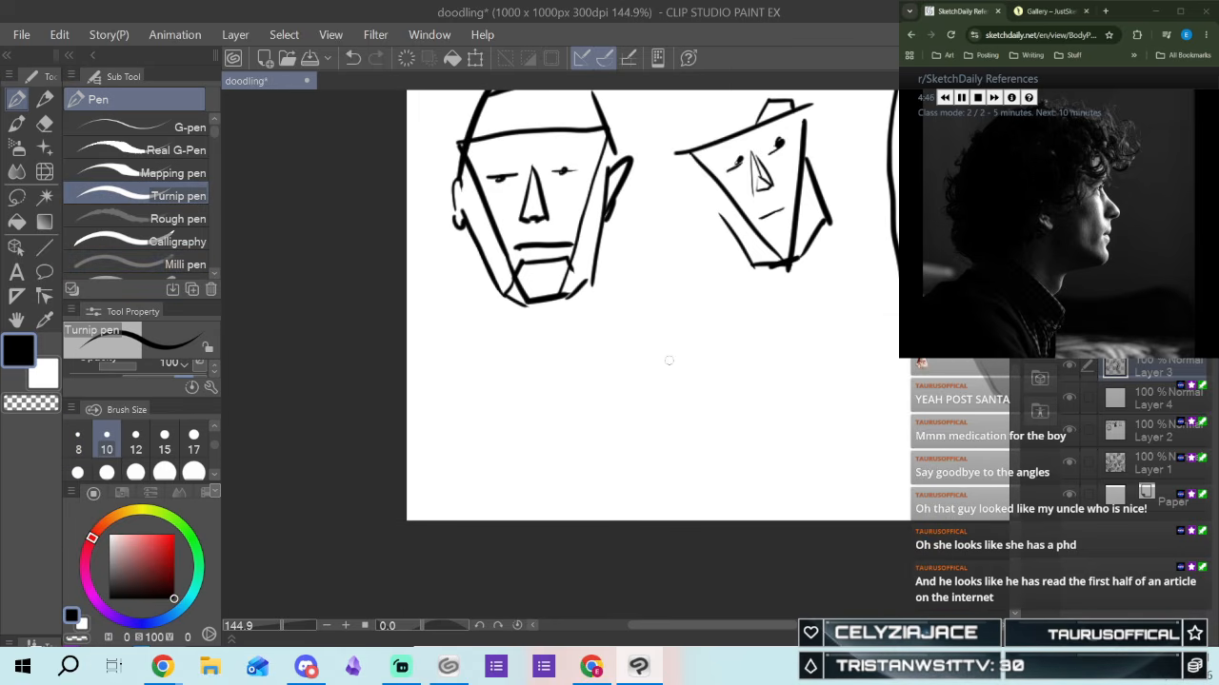
{"action": "left_click_drag", "start_coordinate": [653, 305], "coordinate": [697, 478]}
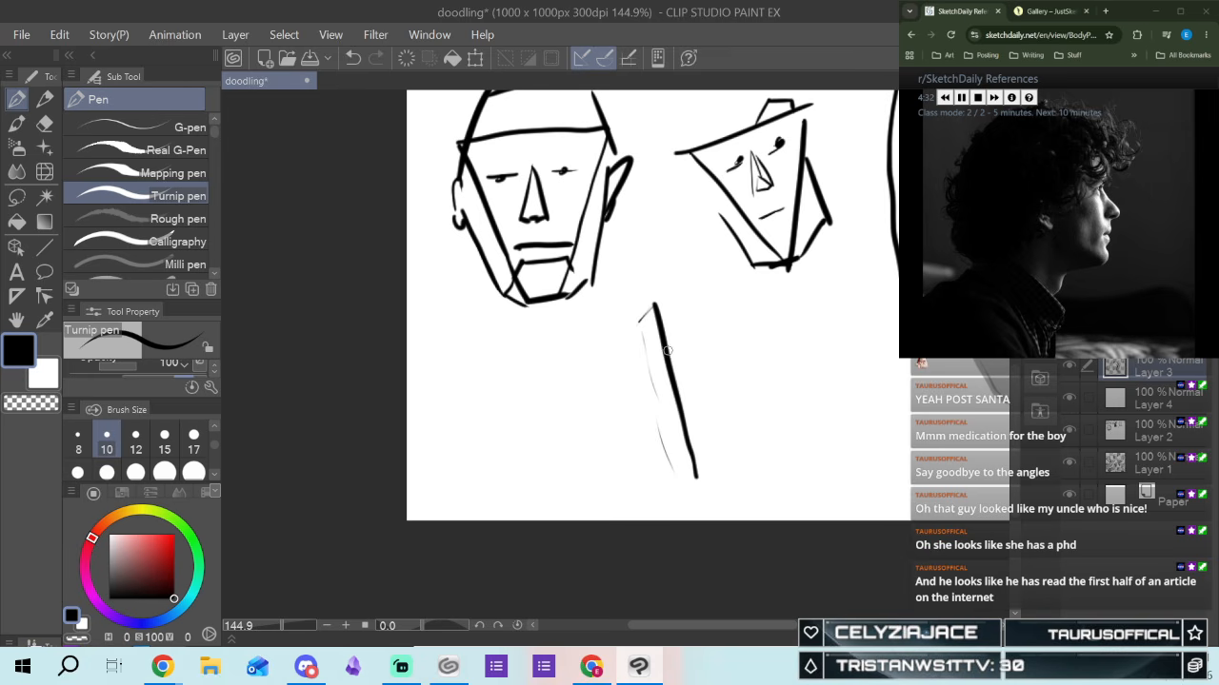
{"action": "mouse_move", "coordinate": [659, 347]}
{"action": "left_mouse_down"}
{"action": "mouse_move", "coordinate": [706, 389]}
{"action": "mouse_move", "coordinate": [671, 405]}
{"action": "mouse_move", "coordinate": [693, 421]}
{"action": "mouse_move", "coordinate": [688, 402]}
{"action": "mouse_move", "coordinate": [689, 472]}
{"action": "mouse_move", "coordinate": [690, 402]}
{"action": "mouse_move", "coordinate": [701, 476]}
{"action": "left_mouse_up"}
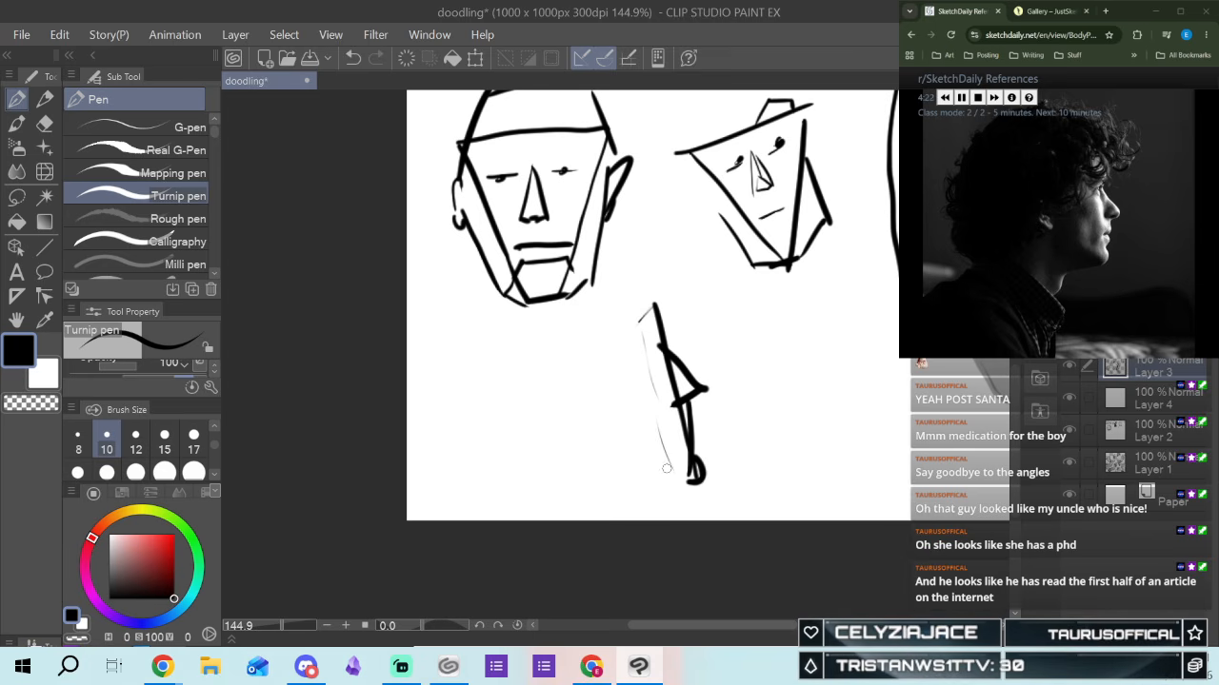
{"action": "left_click_drag", "start_coordinate": [626, 455], "coordinate": [702, 481]}
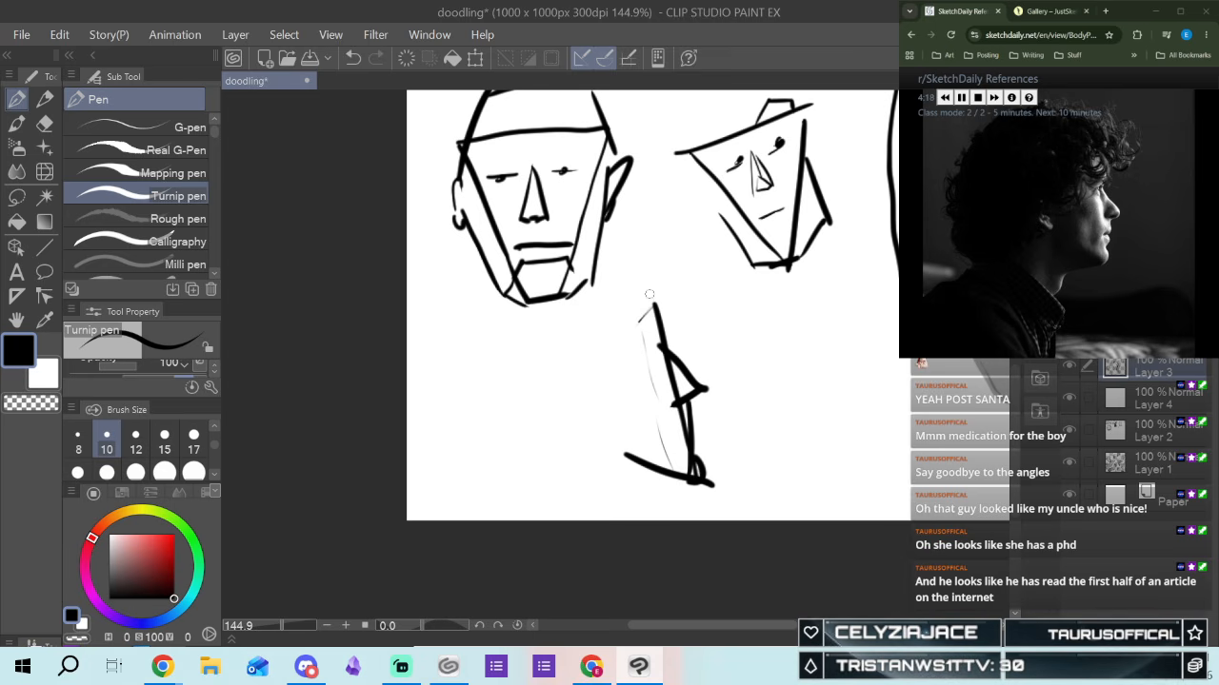
{"action": "left_click_drag", "start_coordinate": [632, 387], "coordinate": [644, 462]}
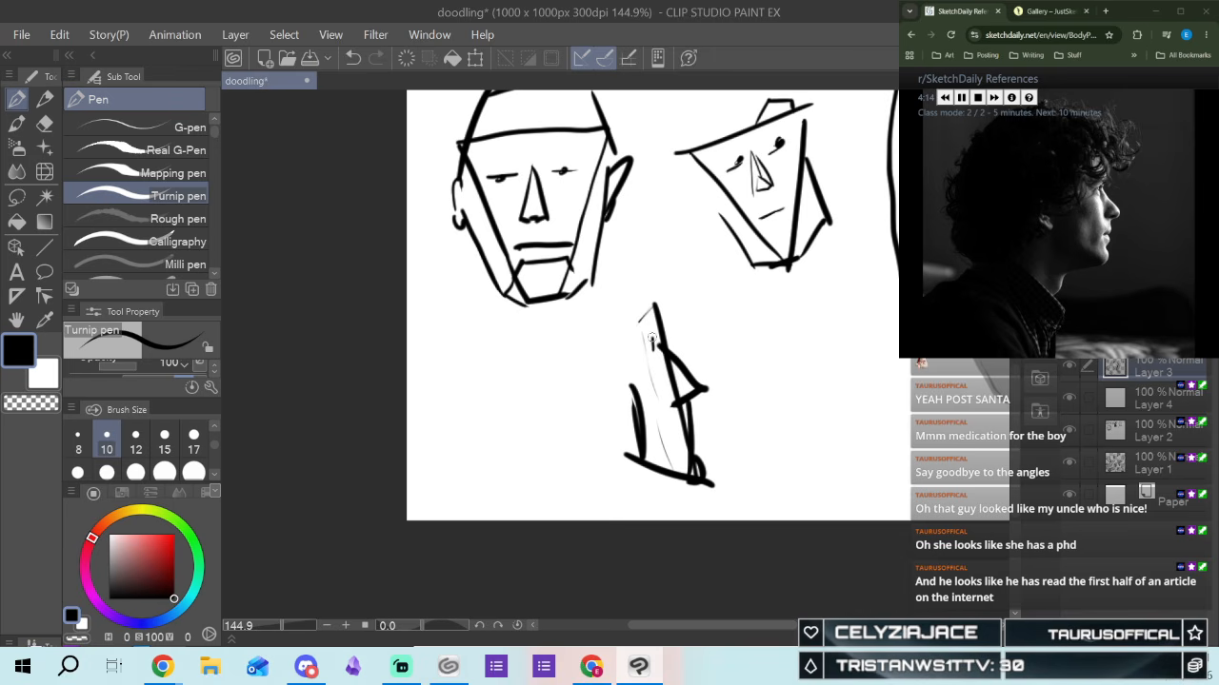
Add a small triangular eye with a dark brow, a scalloped outline for the curly hair, and a simple ear curve
{"action": "left_click_drag", "start_coordinate": [650, 337], "coordinate": [643, 349]}
{"action": "left_click_drag", "start_coordinate": [644, 348], "coordinate": [654, 347]}
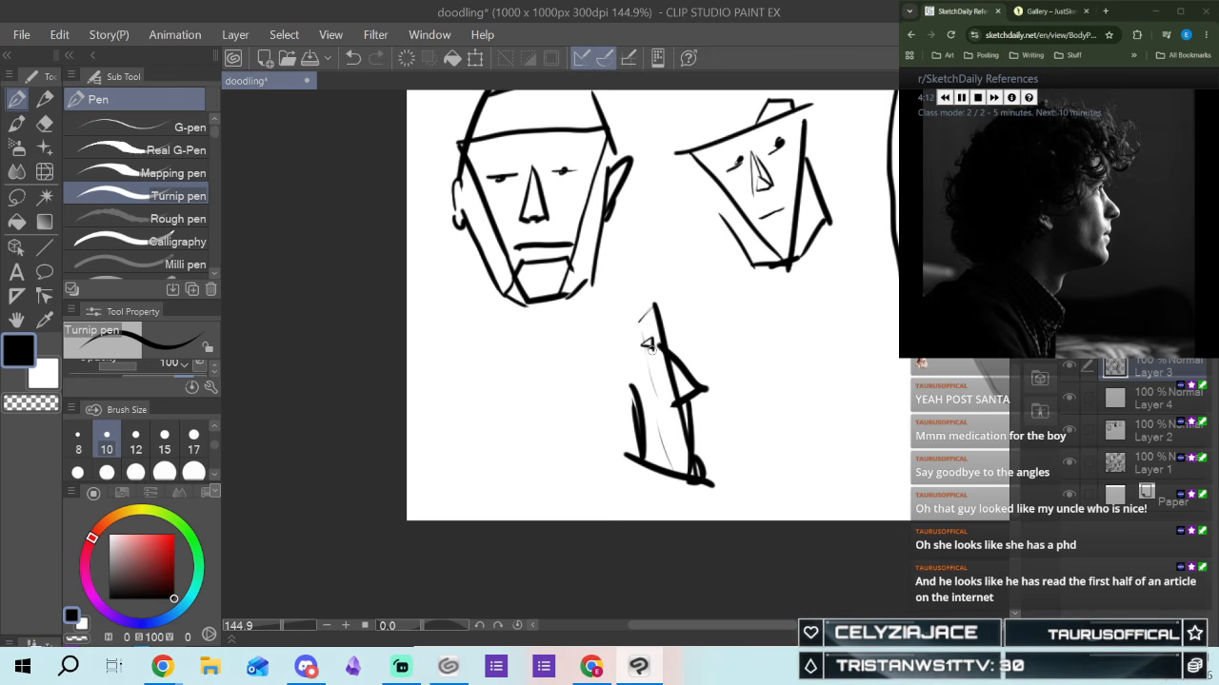
{"action": "mouse_move", "coordinate": [656, 284]}
{"action": "left_mouse_down"}
{"action": "mouse_move", "coordinate": [660, 332]}
{"action": "mouse_move", "coordinate": [642, 330]}
{"action": "left_mouse_up"}
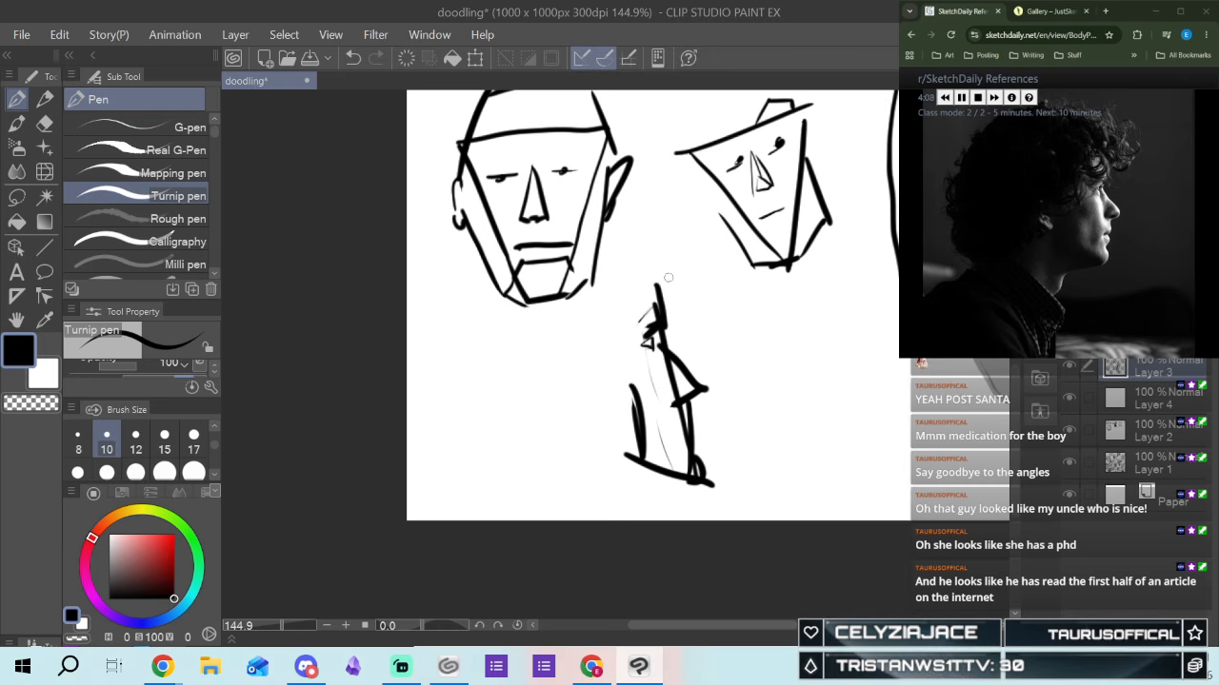
{"action": "mouse_move", "coordinate": [654, 288]}
{"action": "left_mouse_down"}
{"action": "mouse_move", "coordinate": [657, 253]}
{"action": "mouse_move", "coordinate": [588, 319]}
{"action": "mouse_move", "coordinate": [526, 348]}
{"action": "mouse_move", "coordinate": [521, 440]}
{"action": "mouse_move", "coordinate": [538, 481]}
{"action": "mouse_move", "coordinate": [564, 486]}
{"action": "left_mouse_up"}
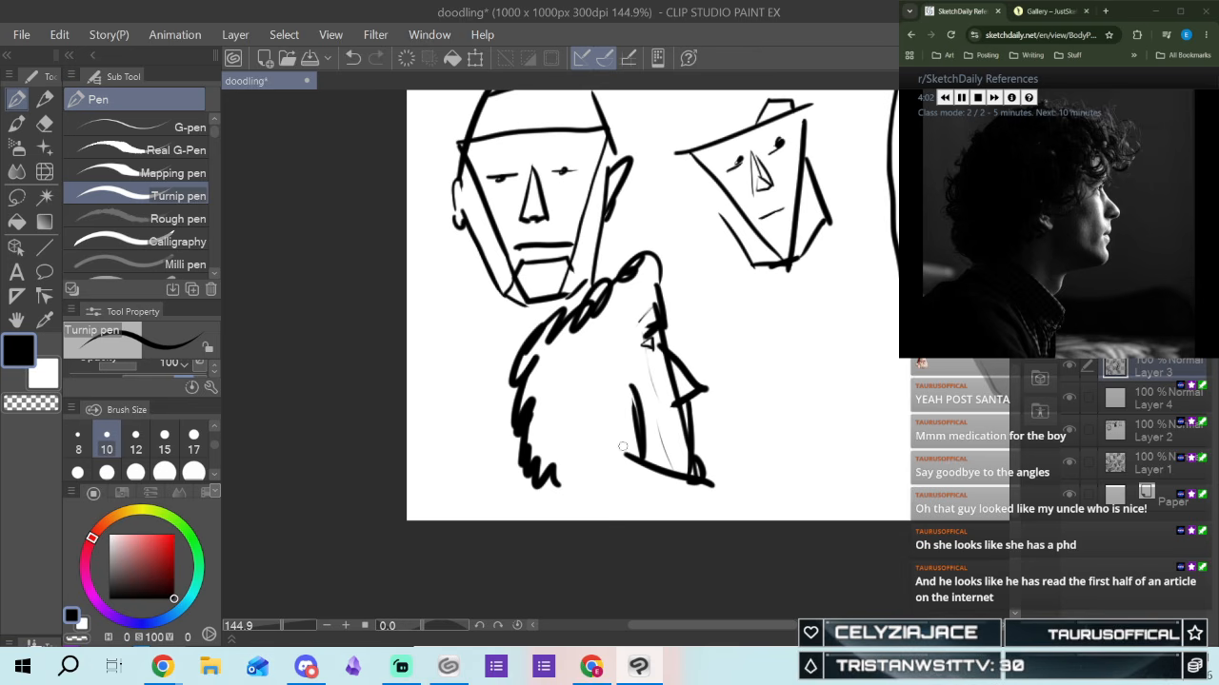
{"action": "mouse_move", "coordinate": [599, 411]}
{"action": "left_mouse_down"}
{"action": "mouse_move", "coordinate": [602, 382]}
{"action": "mouse_move", "coordinate": [609, 425]}
{"action": "left_mouse_up"}
{"action": "left_click_drag", "start_coordinate": [603, 370], "coordinate": [605, 385]}
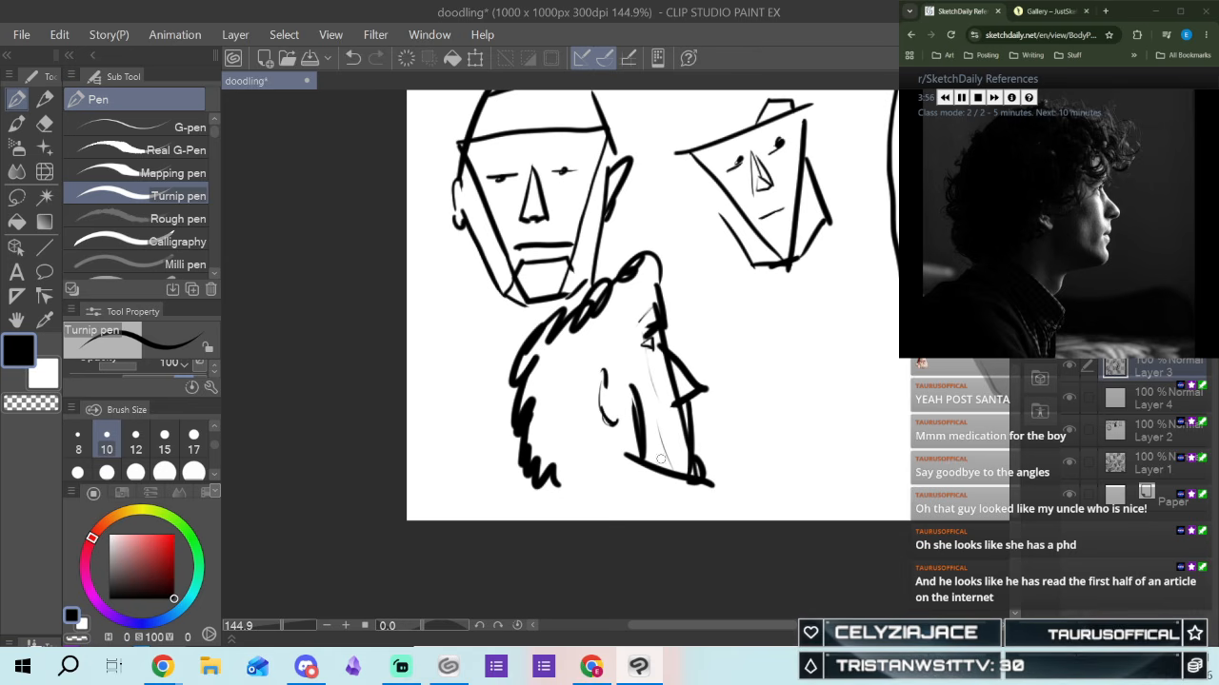
Draw the underside of the man's jaw, fill the shadow beneath it solid black, and start the front of the neck
{"action": "mouse_move", "coordinate": [680, 468]}
{"action": "left_mouse_down"}
{"action": "mouse_move", "coordinate": [641, 444]}
{"action": "mouse_move", "coordinate": [669, 468]}
{"action": "mouse_move", "coordinate": [659, 471]}
{"action": "mouse_move", "coordinate": [713, 491]}
{"action": "mouse_move", "coordinate": [689, 482]}
{"action": "mouse_move", "coordinate": [624, 499]}
{"action": "left_mouse_up"}
{"action": "left_click_drag", "start_coordinate": [625, 499], "coordinate": [697, 483]}
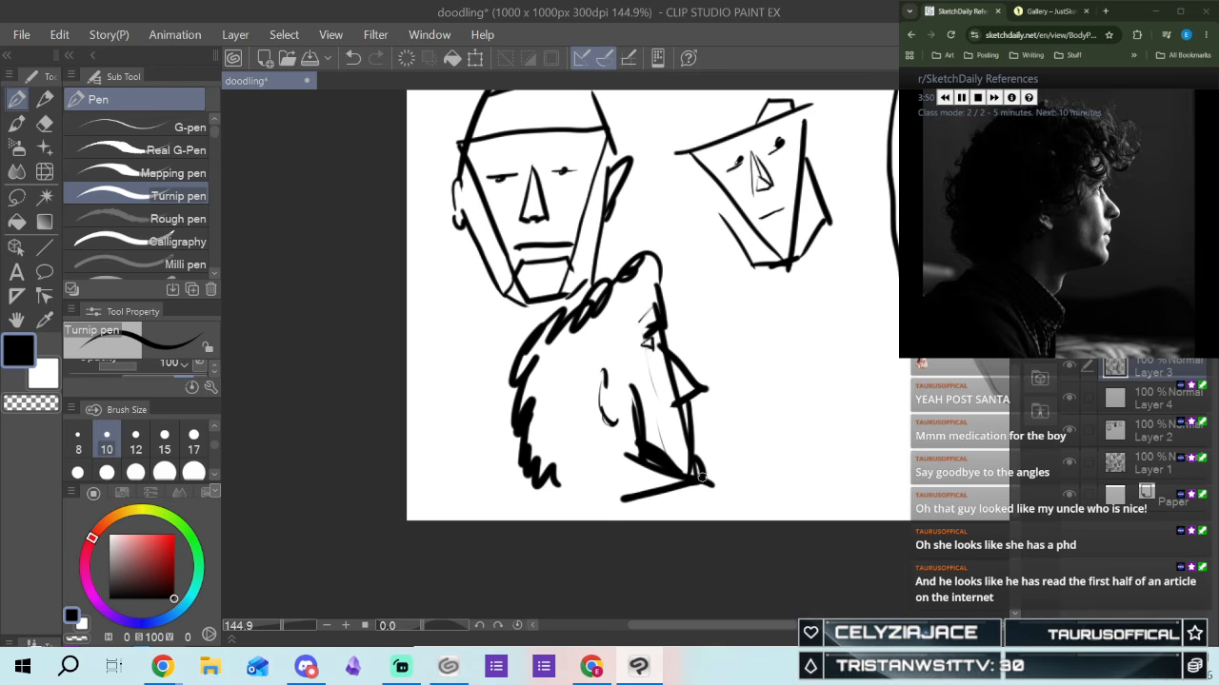
{"action": "left_click_drag", "start_coordinate": [617, 508], "coordinate": [655, 498]}
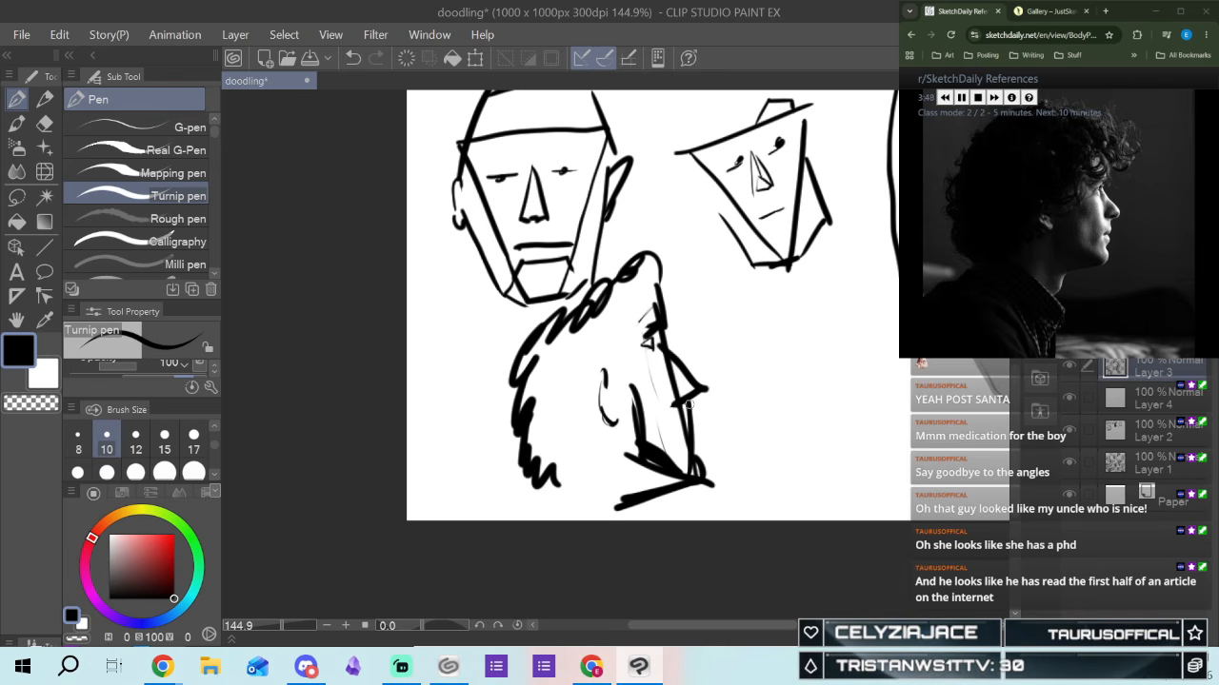
{"action": "mouse_move", "coordinate": [686, 483]}
{"action": "left_mouse_down"}
{"action": "mouse_move", "coordinate": [656, 469]}
{"action": "mouse_move", "coordinate": [642, 490]}
{"action": "mouse_move", "coordinate": [652, 465]}
{"action": "mouse_move", "coordinate": [614, 502]}
{"action": "left_mouse_up"}
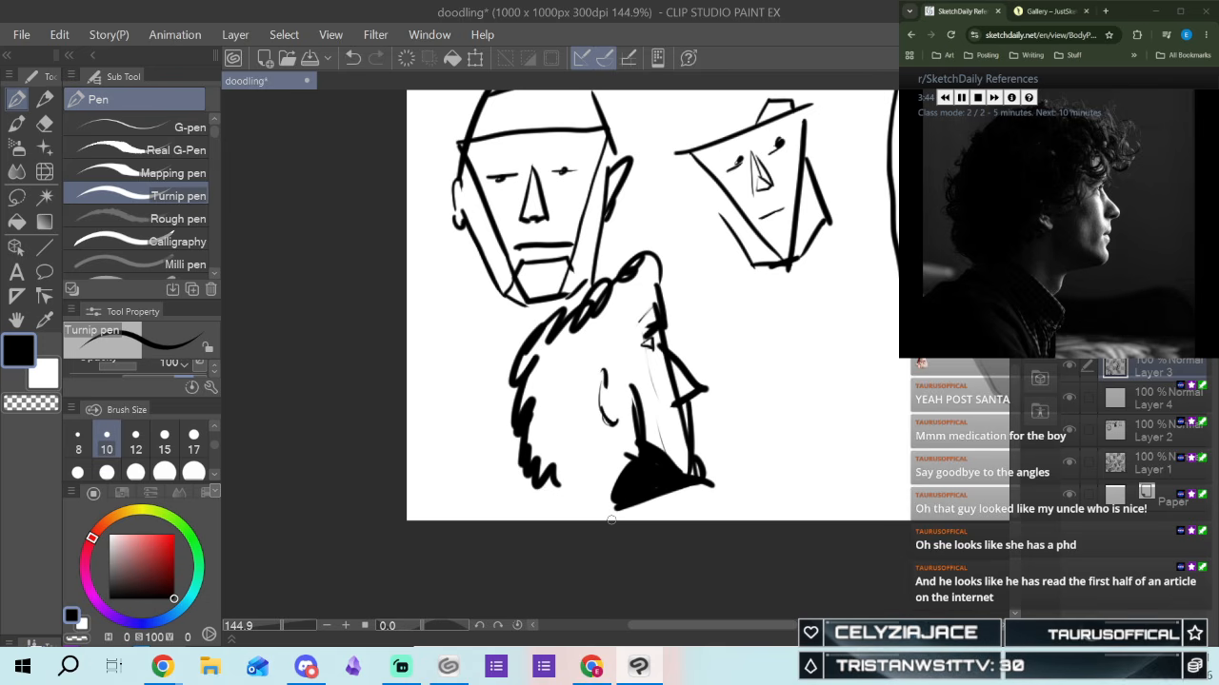
{"action": "mouse_move", "coordinate": [640, 502]}
{"action": "left_mouse_down"}
{"action": "mouse_move", "coordinate": [622, 538]}
{"action": "mouse_move", "coordinate": [638, 512]}
{"action": "left_mouse_up"}
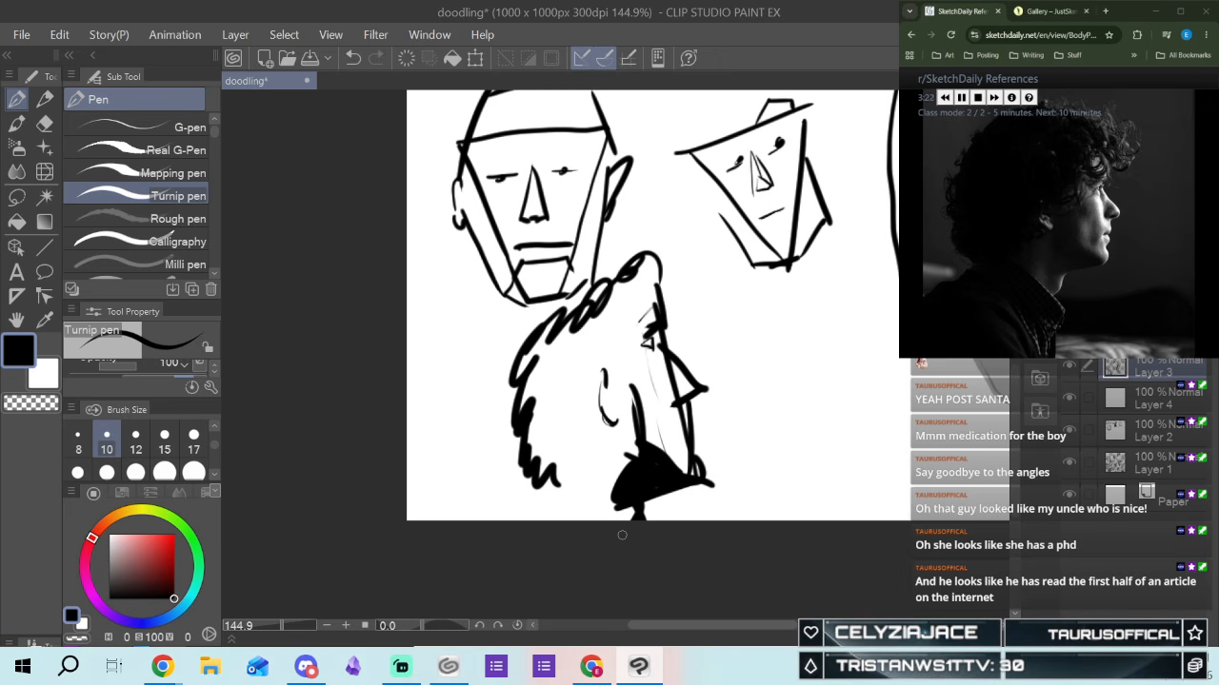
Erase the wedge nose and inner construction lines, and redraw the profile with a rounded nose tip, lips and chin
{"action": "left_click", "coordinate": [44, 124]}
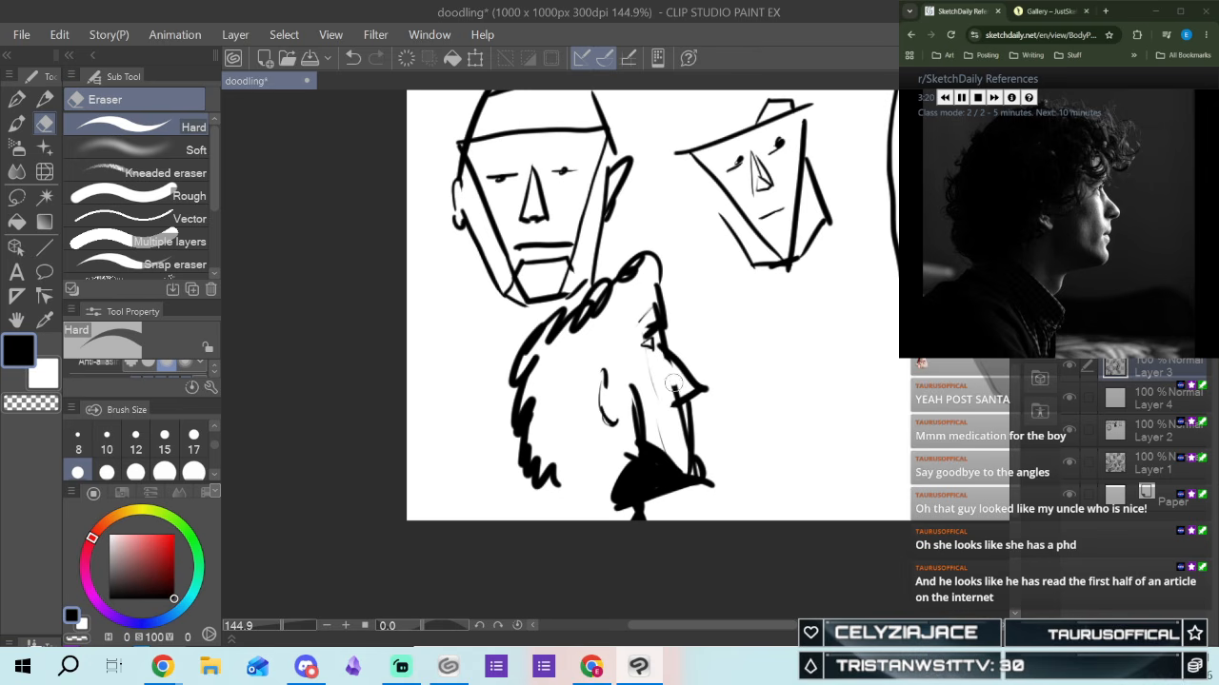
{"action": "mouse_move", "coordinate": [662, 360]}
{"action": "left_mouse_down"}
{"action": "mouse_move", "coordinate": [663, 427]}
{"action": "mouse_move", "coordinate": [678, 386]}
{"action": "mouse_move", "coordinate": [663, 450]}
{"action": "left_mouse_up"}
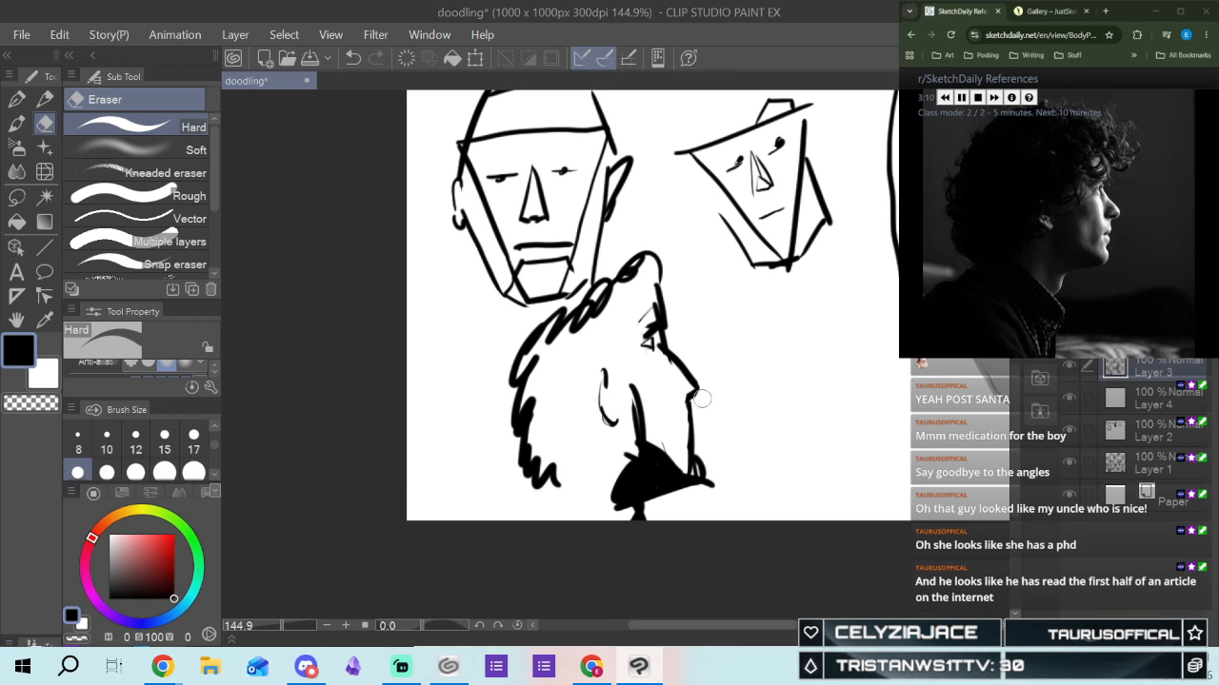
{"action": "left_click", "coordinate": [15, 99]}
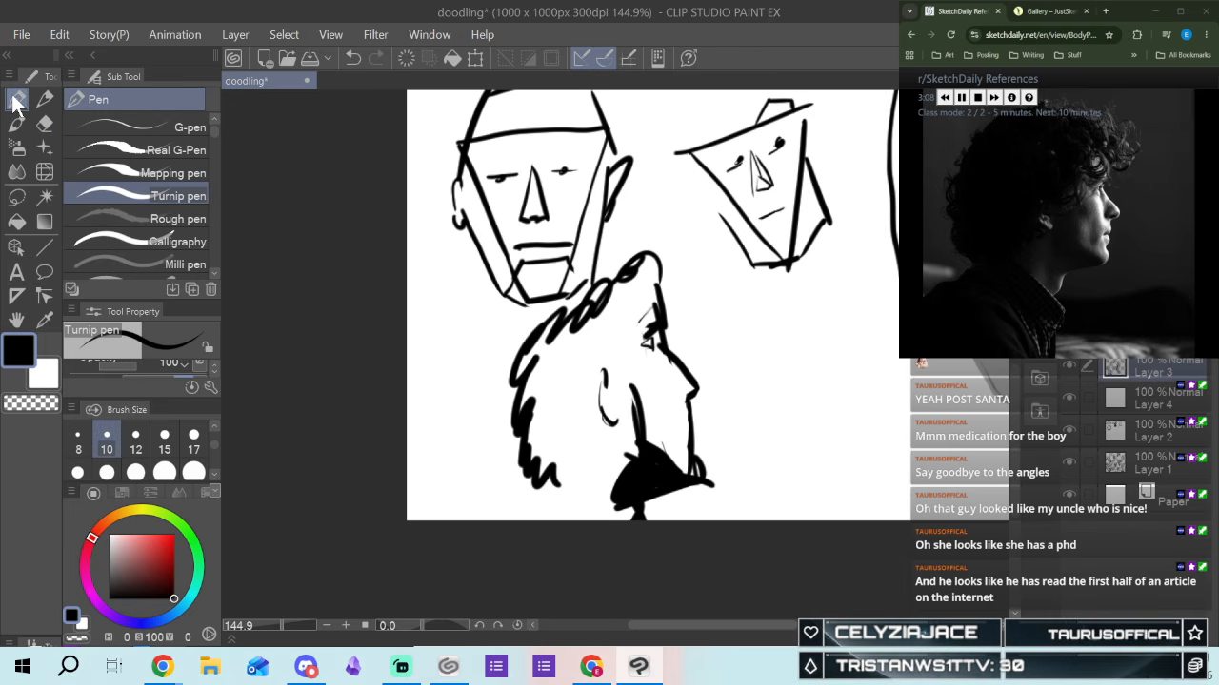
{"action": "mouse_move", "coordinate": [663, 341]}
{"action": "left_mouse_down"}
{"action": "mouse_move", "coordinate": [704, 379]}
{"action": "mouse_move", "coordinate": [689, 388]}
{"action": "left_mouse_up"}
{"action": "left_click_drag", "start_coordinate": [664, 442], "coordinate": [672, 454]}
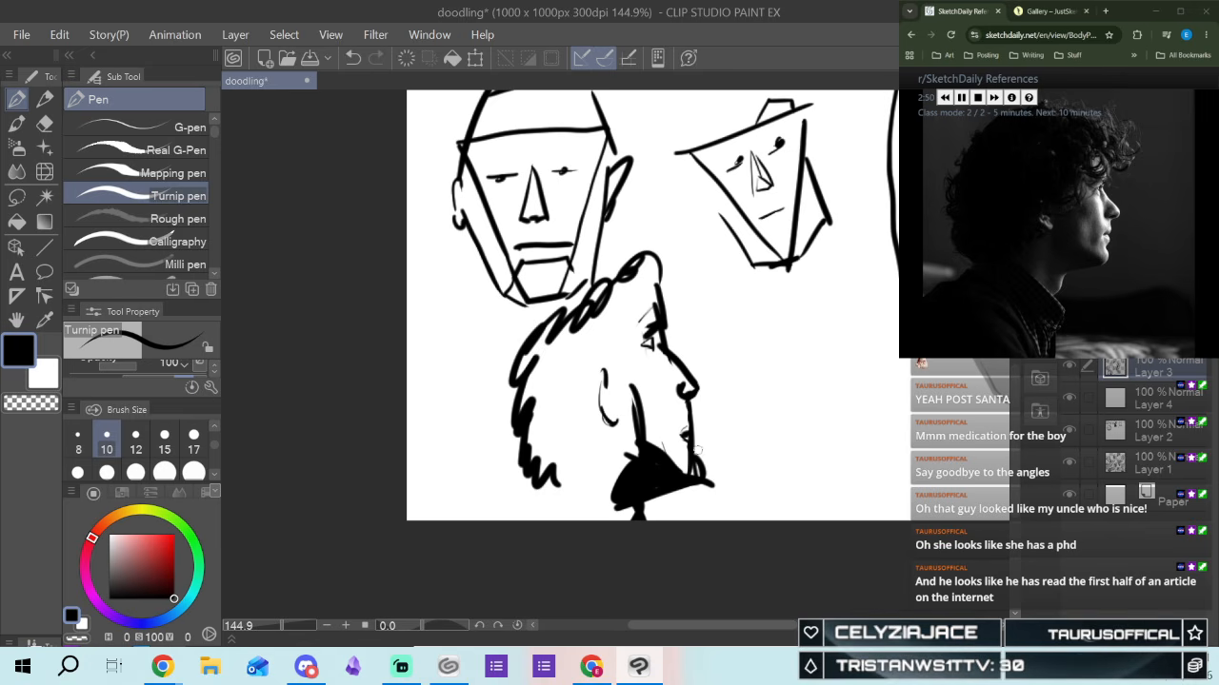
{"action": "left_click", "coordinate": [44, 123]}
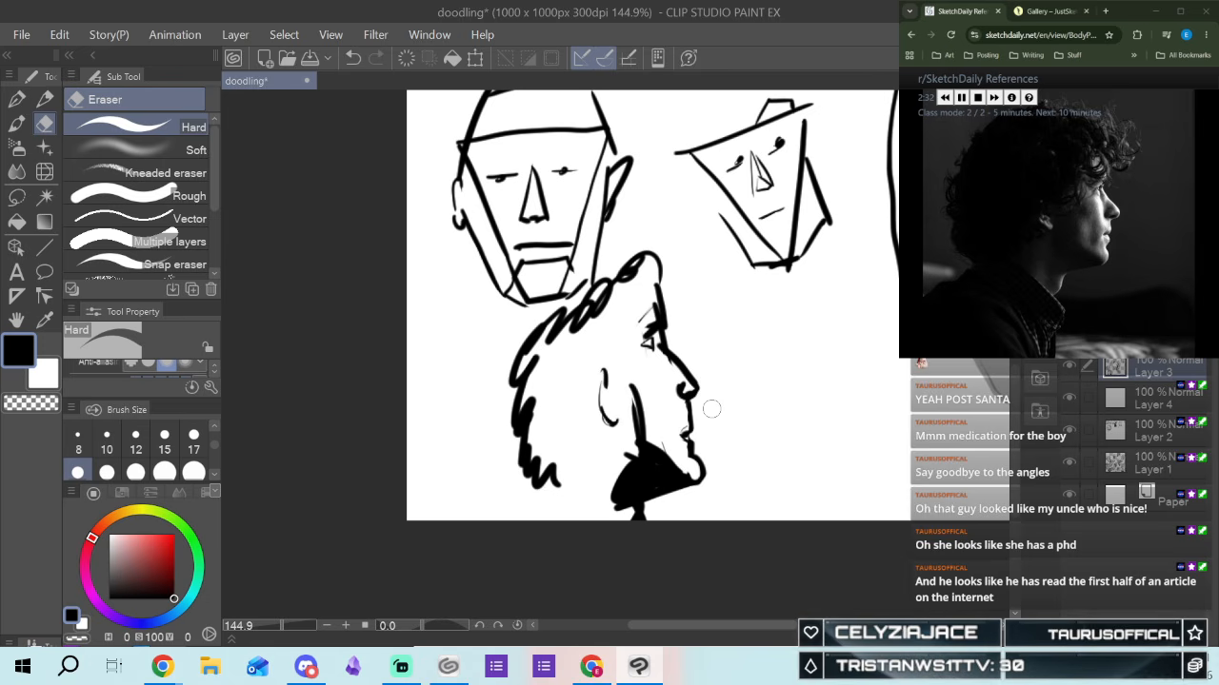
Thicken the hairline from the forehead to the temple, mark the cheek, and fill the sideburn and jaw shadow black
{"action": "left_click", "coordinate": [17, 98]}
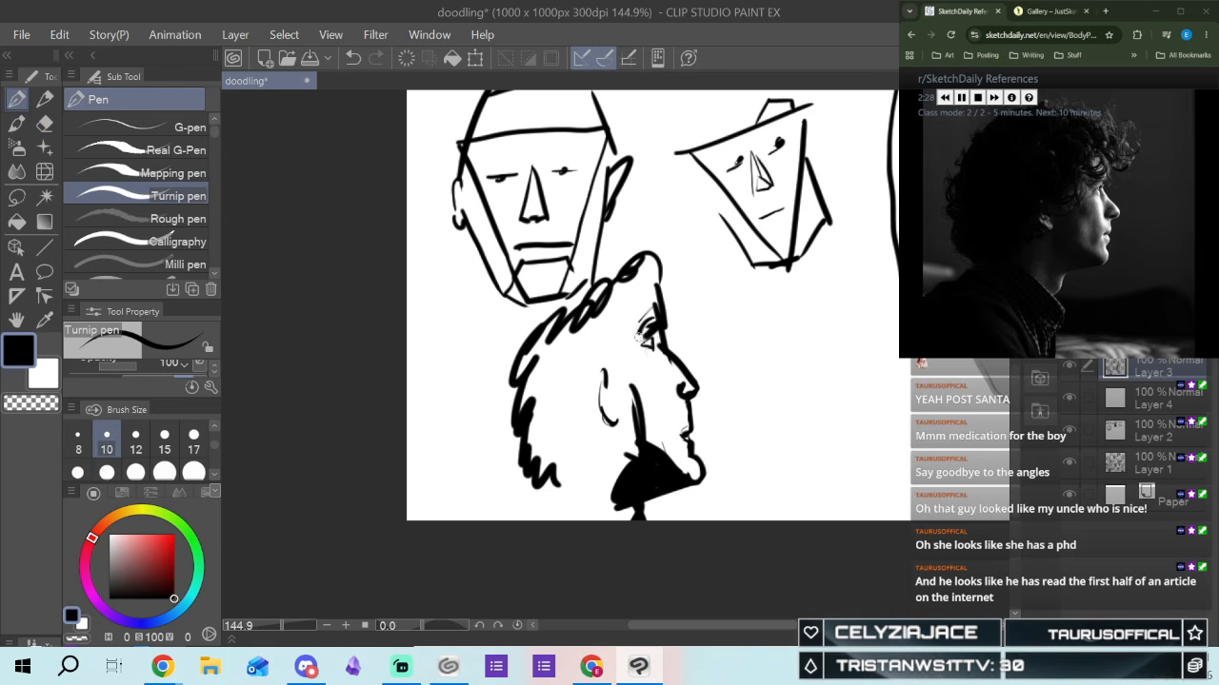
{"action": "left_click_drag", "start_coordinate": [644, 331], "coordinate": [617, 369]}
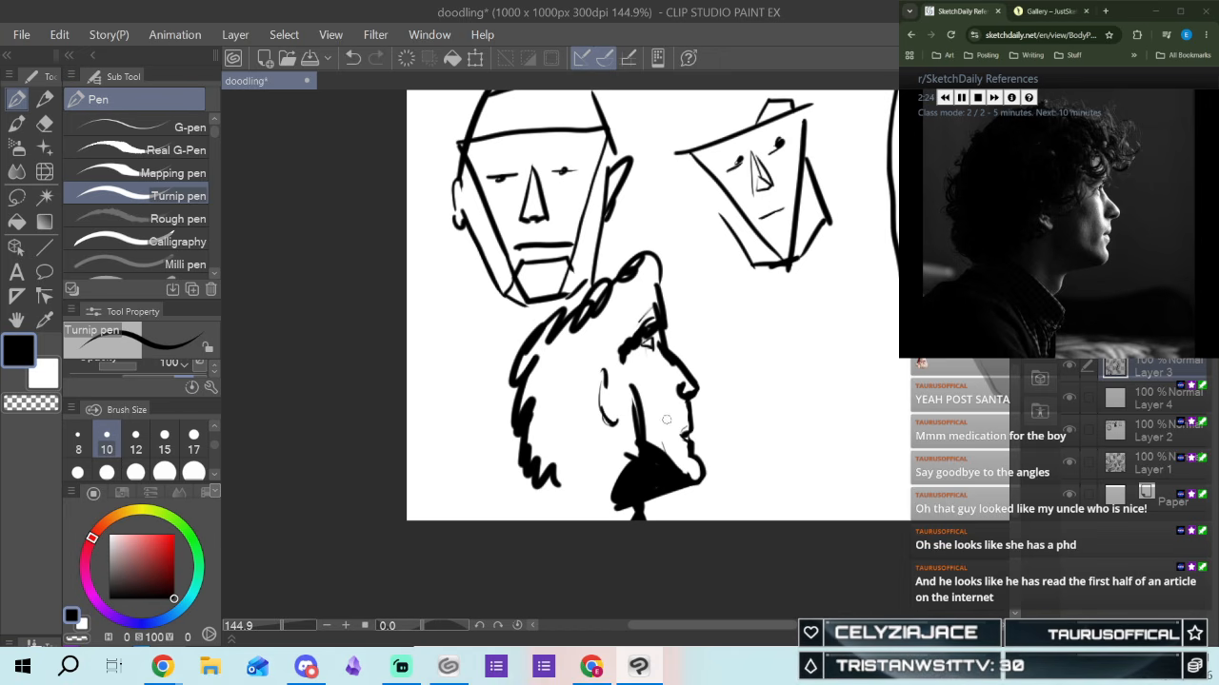
{"action": "left_click_drag", "start_coordinate": [668, 413], "coordinate": [667, 435]}
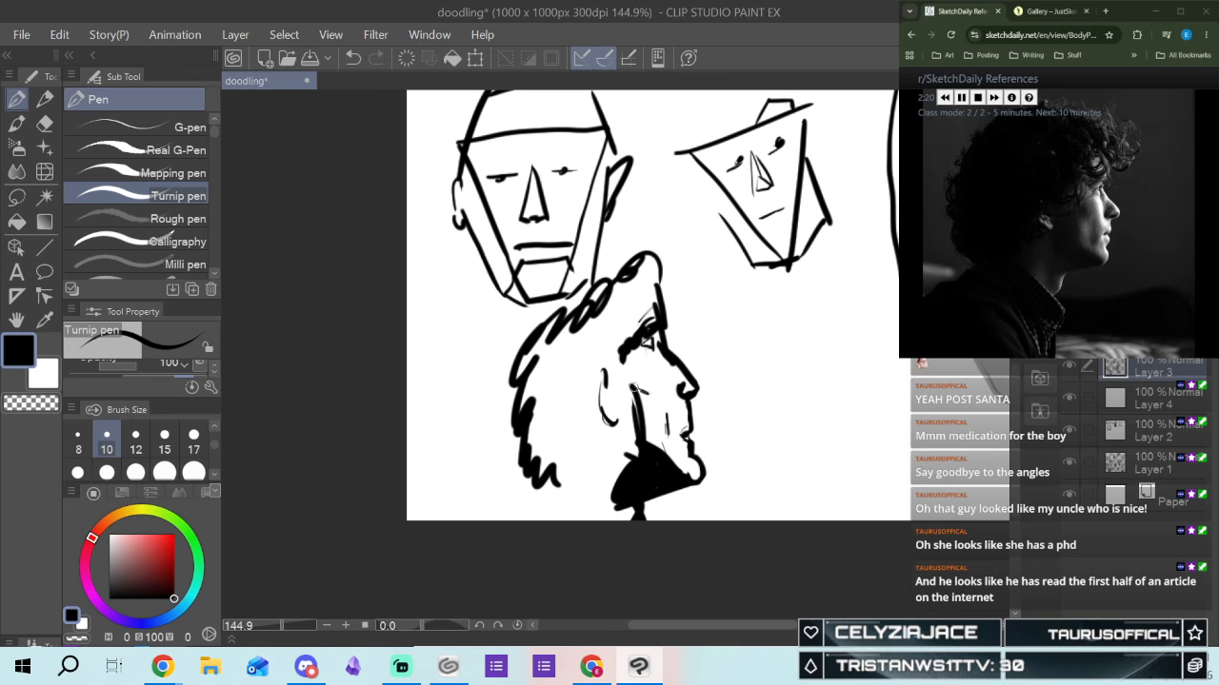
{"action": "left_click_drag", "start_coordinate": [648, 395], "coordinate": [635, 386]}
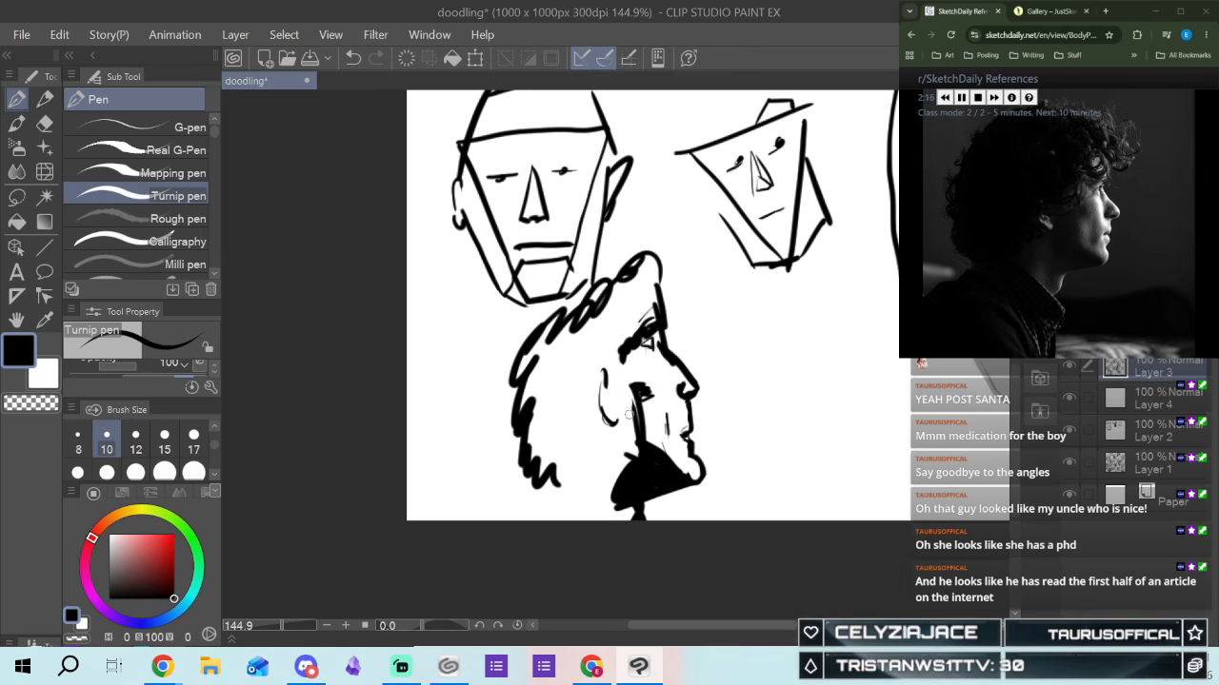
{"action": "left_click_drag", "start_coordinate": [614, 376], "coordinate": [619, 424]}
{"action": "mouse_move", "coordinate": [626, 381]}
{"action": "left_mouse_down"}
{"action": "mouse_move", "coordinate": [631, 461]}
{"action": "mouse_move", "coordinate": [635, 449]}
{"action": "left_mouse_up"}
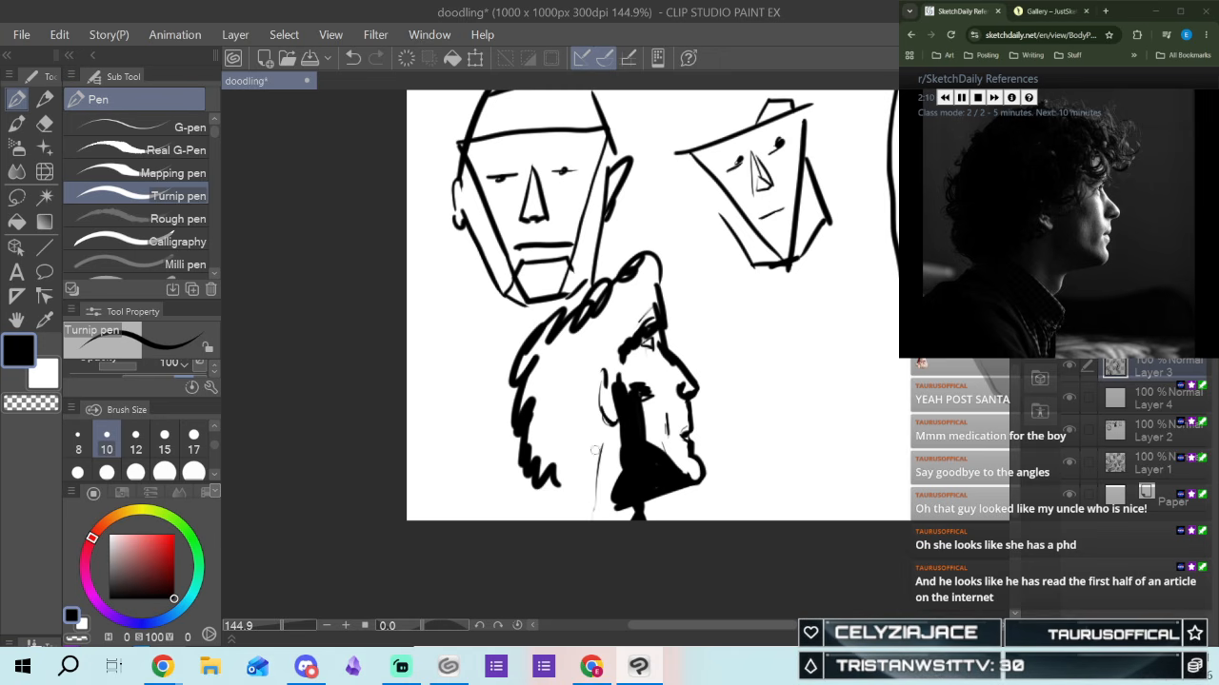
Fill the man's hair solid black, add loose curls over the forehead, and darken around the ear
{"action": "mouse_move", "coordinate": [601, 443]}
{"action": "left_mouse_down"}
{"action": "mouse_move", "coordinate": [638, 537]}
{"action": "mouse_move", "coordinate": [596, 458]}
{"action": "mouse_move", "coordinate": [630, 517]}
{"action": "mouse_move", "coordinate": [615, 488]}
{"action": "mouse_move", "coordinate": [620, 503]}
{"action": "mouse_move", "coordinate": [618, 439]}
{"action": "mouse_move", "coordinate": [627, 461]}
{"action": "mouse_move", "coordinate": [611, 470]}
{"action": "mouse_move", "coordinate": [613, 428]}
{"action": "mouse_move", "coordinate": [596, 436]}
{"action": "mouse_move", "coordinate": [590, 475]}
{"action": "mouse_move", "coordinate": [576, 465]}
{"action": "mouse_move", "coordinate": [556, 479]}
{"action": "mouse_move", "coordinate": [572, 407]}
{"action": "mouse_move", "coordinate": [548, 476]}
{"action": "mouse_move", "coordinate": [566, 412]}
{"action": "mouse_move", "coordinate": [539, 452]}
{"action": "mouse_move", "coordinate": [566, 375]}
{"action": "mouse_move", "coordinate": [536, 432]}
{"action": "mouse_move", "coordinate": [552, 365]}
{"action": "mouse_move", "coordinate": [528, 399]}
{"action": "mouse_move", "coordinate": [550, 320]}
{"action": "mouse_move", "coordinate": [517, 375]}
{"action": "mouse_move", "coordinate": [523, 358]}
{"action": "mouse_move", "coordinate": [519, 391]}
{"action": "mouse_move", "coordinate": [555, 342]}
{"action": "mouse_move", "coordinate": [570, 354]}
{"action": "mouse_move", "coordinate": [566, 404]}
{"action": "mouse_move", "coordinate": [601, 367]}
{"action": "mouse_move", "coordinate": [593, 389]}
{"action": "mouse_move", "coordinate": [609, 433]}
{"action": "mouse_move", "coordinate": [565, 408]}
{"action": "mouse_move", "coordinate": [635, 322]}
{"action": "mouse_move", "coordinate": [589, 423]}
{"action": "left_mouse_up"}
{"action": "mouse_move", "coordinate": [583, 349]}
{"action": "left_mouse_down"}
{"action": "mouse_move", "coordinate": [617, 289]}
{"action": "mouse_move", "coordinate": [591, 303]}
{"action": "mouse_move", "coordinate": [600, 289]}
{"action": "mouse_move", "coordinate": [601, 317]}
{"action": "mouse_move", "coordinate": [657, 262]}
{"action": "mouse_move", "coordinate": [645, 305]}
{"action": "mouse_move", "coordinate": [651, 276]}
{"action": "mouse_move", "coordinate": [659, 313]}
{"action": "mouse_move", "coordinate": [629, 334]}
{"action": "mouse_move", "coordinate": [620, 310]}
{"action": "mouse_move", "coordinate": [581, 362]}
{"action": "left_mouse_up"}
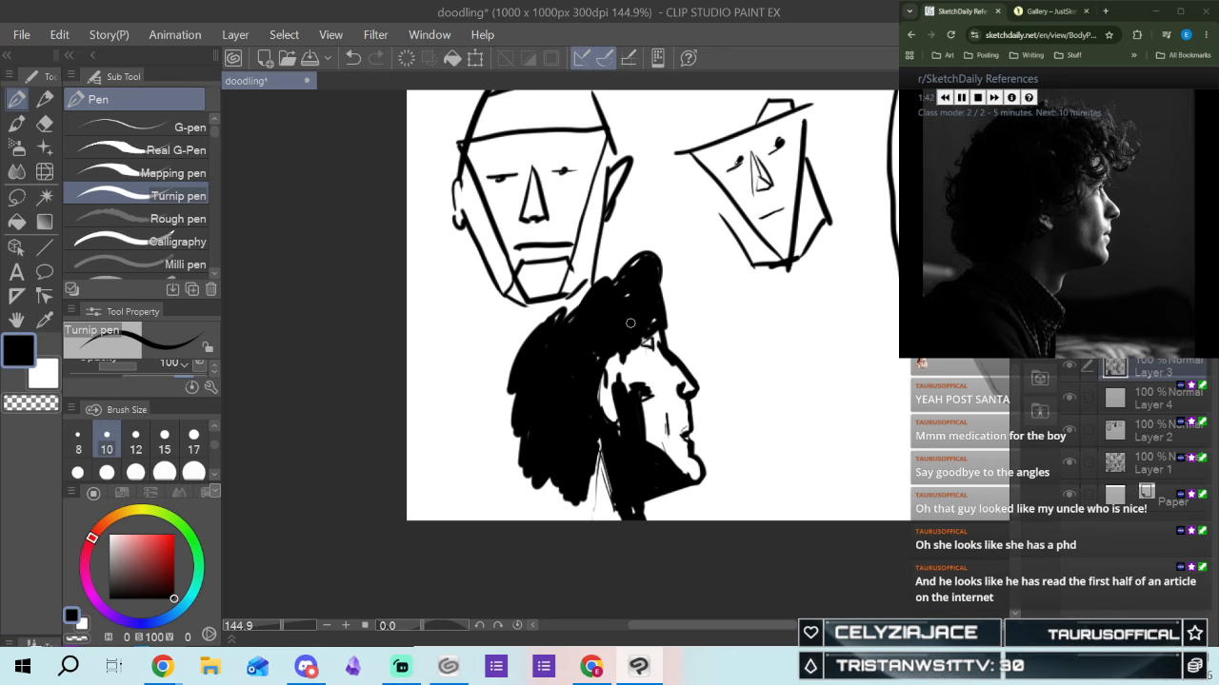
{"action": "mouse_move", "coordinate": [658, 340]}
{"action": "left_mouse_down"}
{"action": "mouse_move", "coordinate": [647, 309]}
{"action": "mouse_move", "coordinate": [634, 352]}
{"action": "mouse_move", "coordinate": [656, 363]}
{"action": "mouse_move", "coordinate": [684, 328]}
{"action": "mouse_move", "coordinate": [649, 270]}
{"action": "left_mouse_up"}
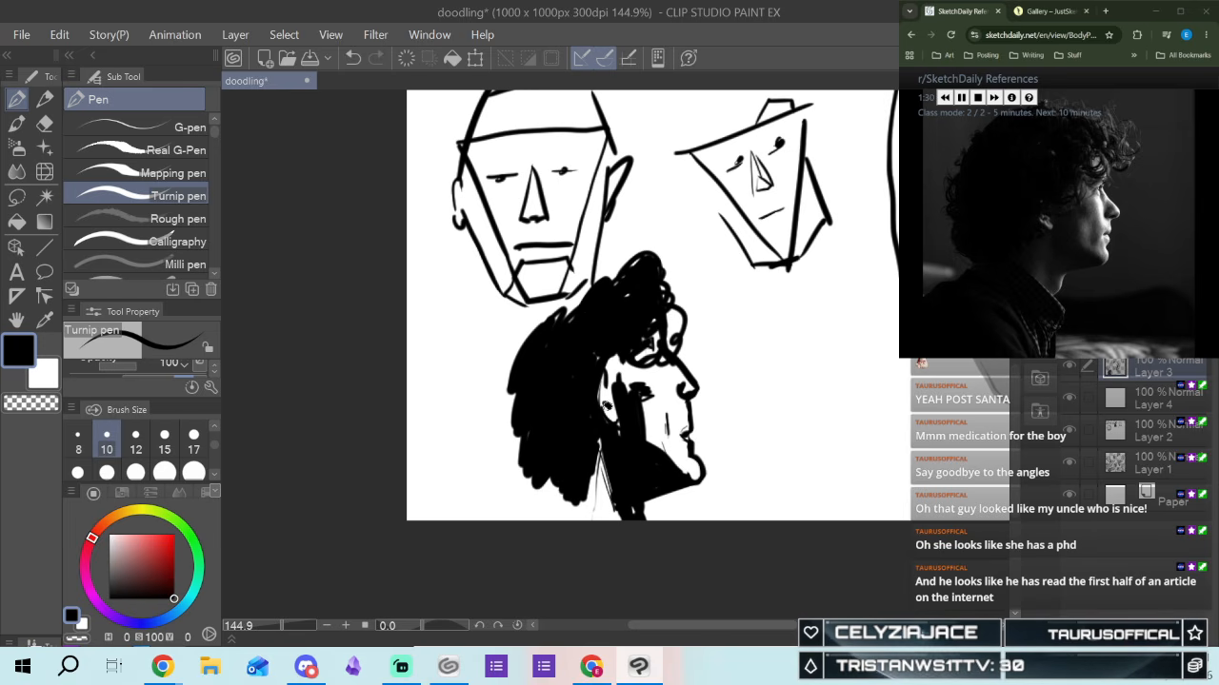
{"action": "mouse_move", "coordinate": [600, 396]}
{"action": "left_mouse_down"}
{"action": "mouse_move", "coordinate": [609, 384]}
{"action": "mouse_move", "coordinate": [599, 381]}
{"action": "mouse_move", "coordinate": [632, 379]}
{"action": "mouse_move", "coordinate": [636, 358]}
{"action": "left_mouse_up"}
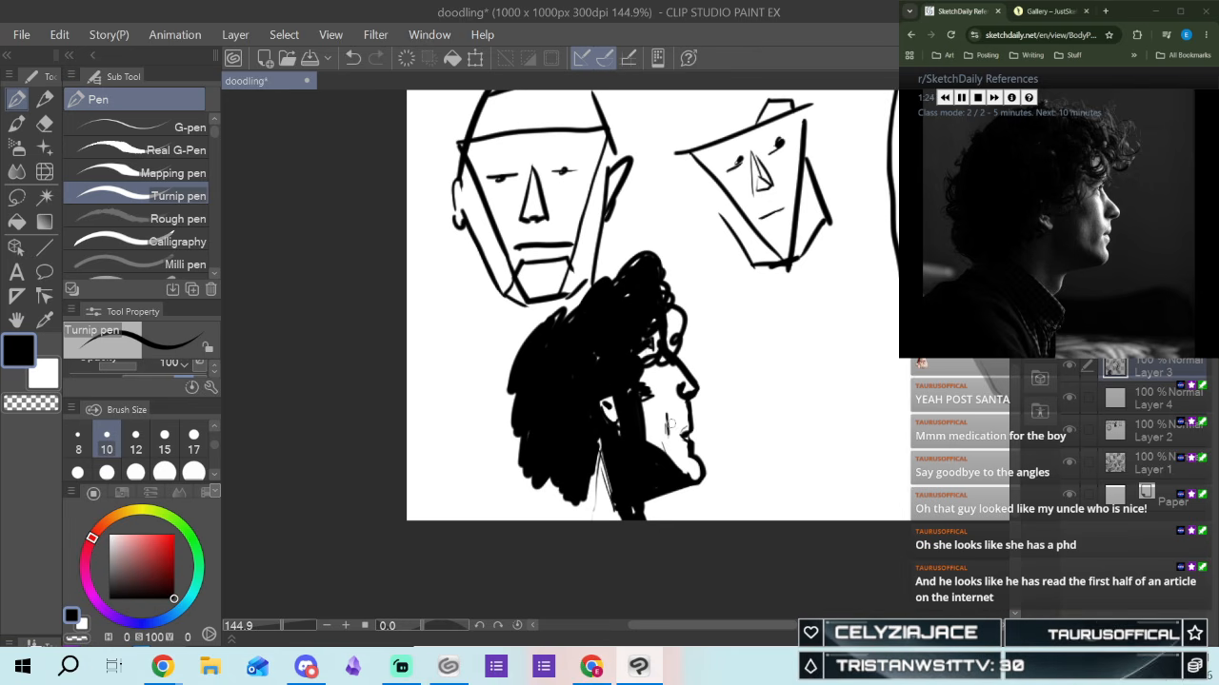
Shade the man's cheek, side of the nose and eye area with translucent gray strokes of the Milli pen
{"action": "left_click", "coordinate": [134, 259]}
{"action": "left_click_drag", "start_coordinate": [669, 404], "coordinate": [667, 438]}
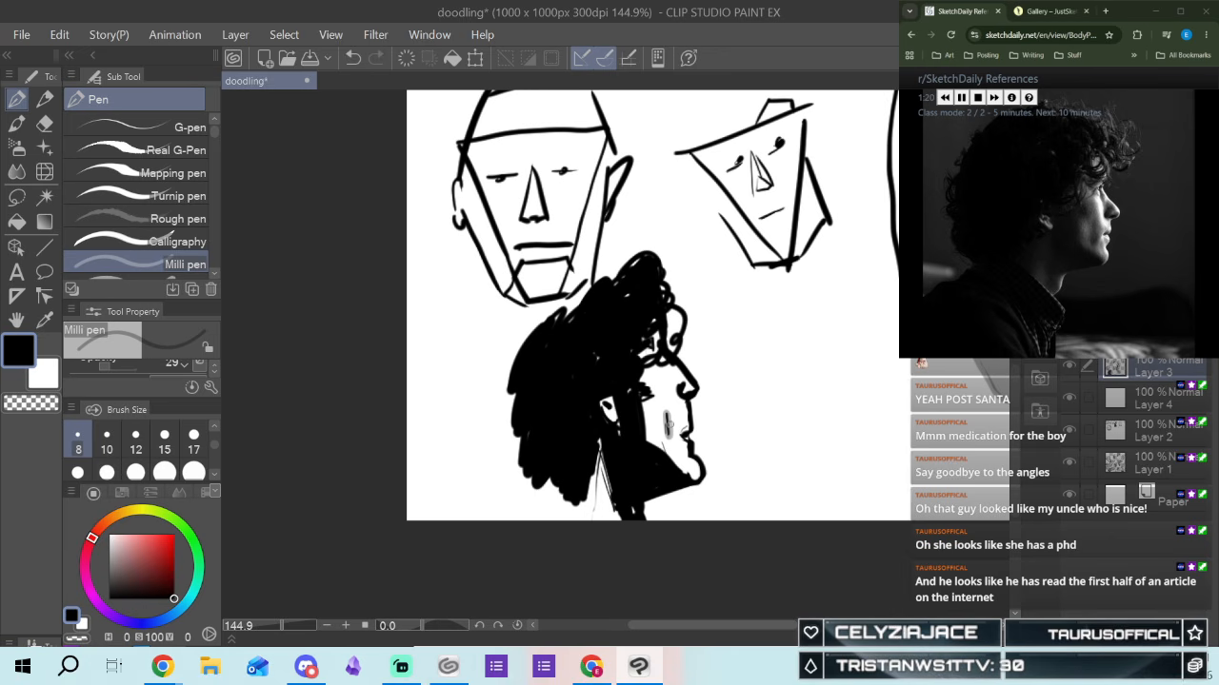
{"action": "mouse_move", "coordinate": [669, 416]}
{"action": "left_mouse_down"}
{"action": "mouse_move", "coordinate": [647, 388]}
{"action": "mouse_move", "coordinate": [670, 435]}
{"action": "mouse_move", "coordinate": [644, 386]}
{"action": "mouse_move", "coordinate": [672, 459]}
{"action": "left_mouse_up"}
{"action": "left_click_drag", "start_coordinate": [651, 398], "coordinate": [653, 445]}
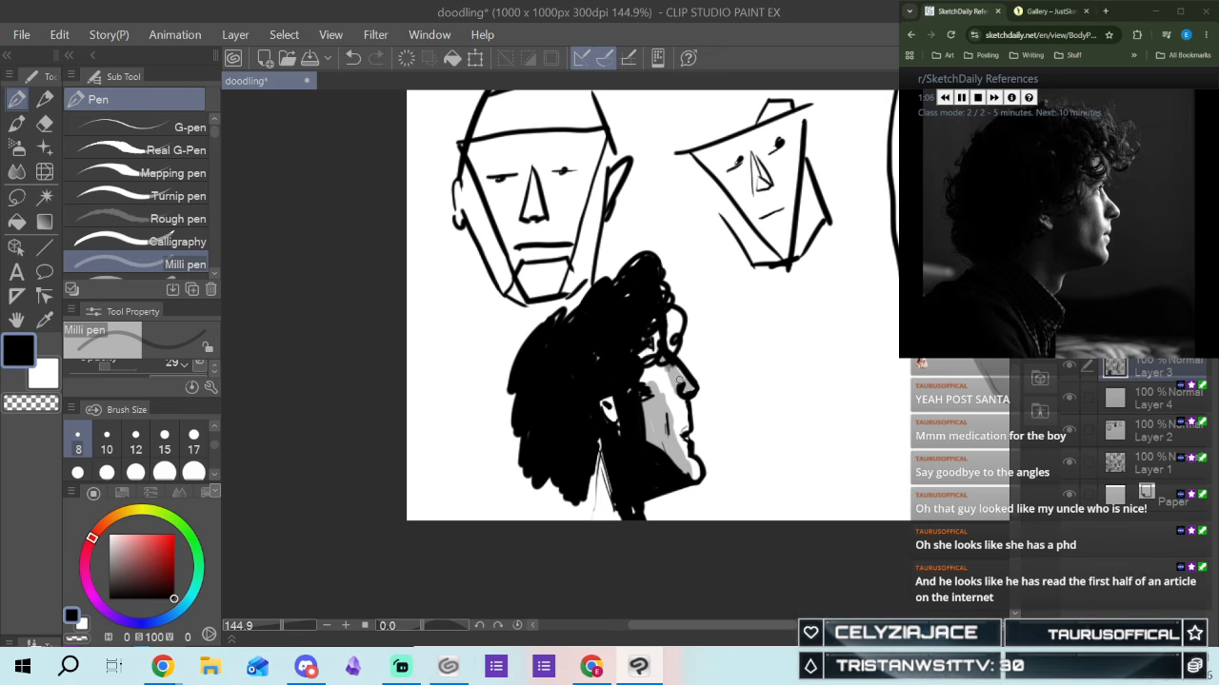
{"action": "left_click_drag", "start_coordinate": [670, 434], "coordinate": [659, 394]}
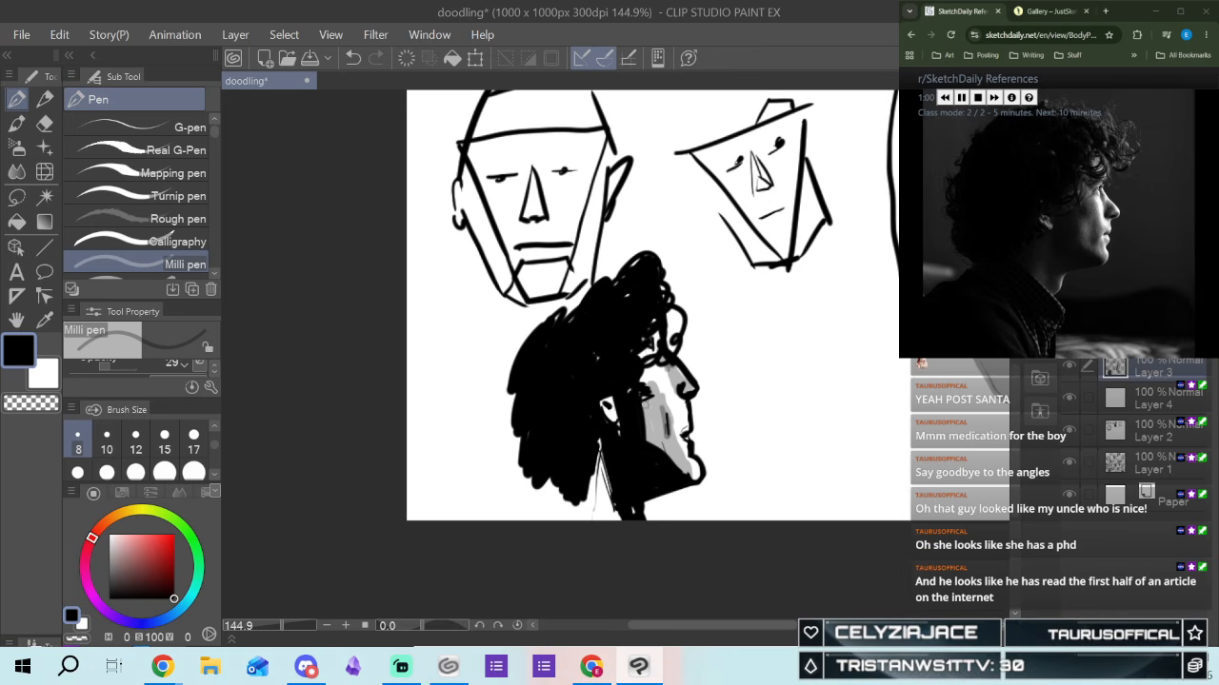
{"action": "left_click_drag", "start_coordinate": [652, 400], "coordinate": [644, 405]}
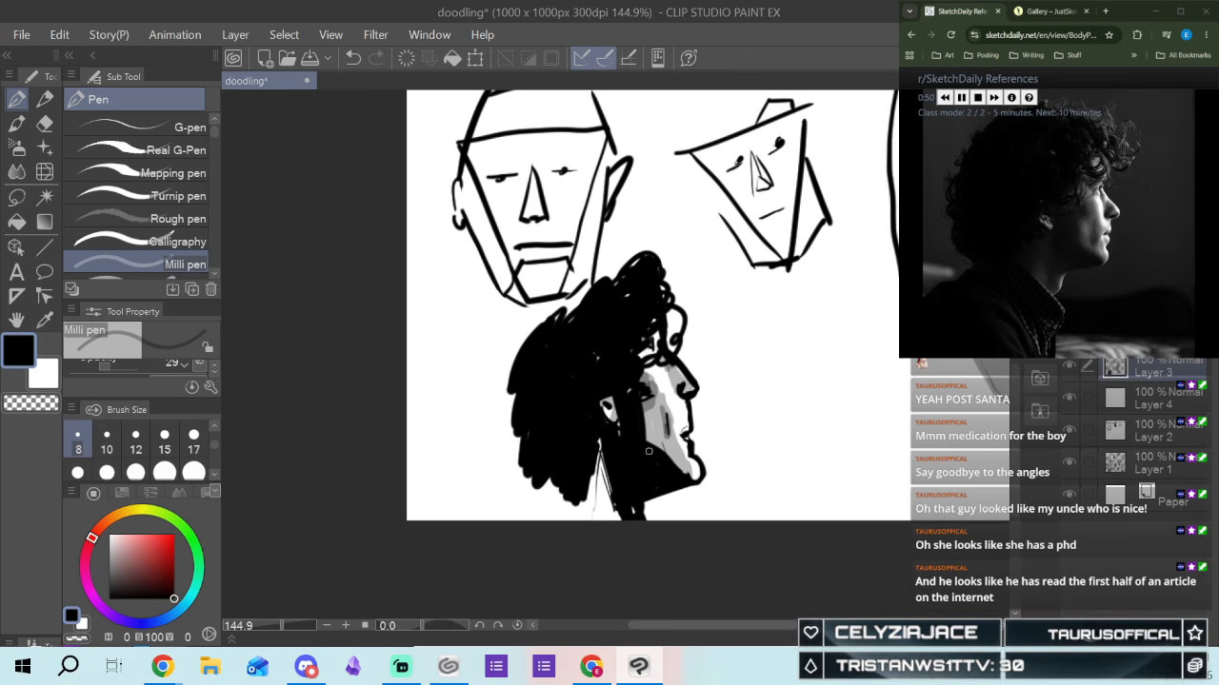
Shade the back of the man's neck with layered gray strokes and sweep a gray contour behind the hair
{"action": "mouse_move", "coordinate": [611, 461]}
{"action": "left_mouse_down"}
{"action": "mouse_move", "coordinate": [594, 520]}
{"action": "mouse_move", "coordinate": [577, 520]}
{"action": "left_mouse_up"}
{"action": "left_click_drag", "start_coordinate": [607, 440], "coordinate": [591, 520]}
{"action": "left_click_drag", "start_coordinate": [598, 464], "coordinate": [580, 518]}
{"action": "left_click_drag", "start_coordinate": [607, 444], "coordinate": [590, 520]}
{"action": "left_click_drag", "start_coordinate": [590, 476], "coordinate": [583, 519]}
{"action": "left_click_drag", "start_coordinate": [607, 457], "coordinate": [602, 520]}
{"action": "mouse_move", "coordinate": [601, 454]}
{"action": "left_mouse_down"}
{"action": "mouse_move", "coordinate": [603, 499]}
{"action": "mouse_move", "coordinate": [603, 440]}
{"action": "mouse_move", "coordinate": [583, 520]}
{"action": "left_mouse_up"}
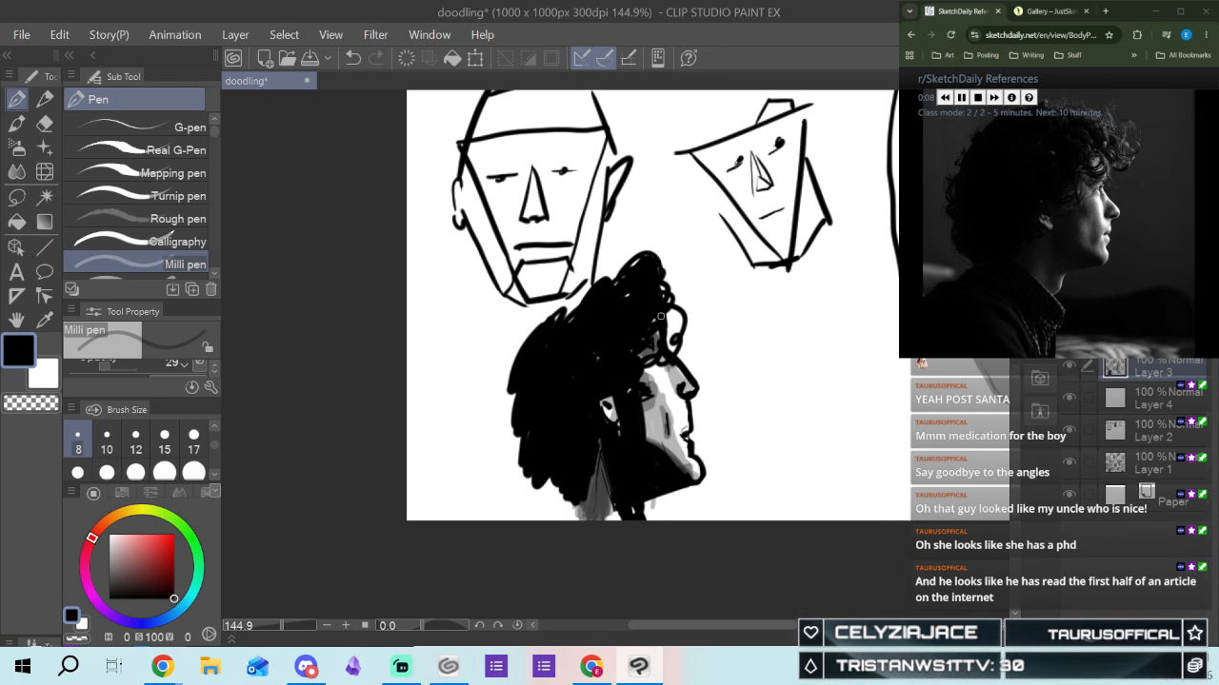
{"action": "mouse_move", "coordinate": [660, 316]}
{"action": "left_mouse_down"}
{"action": "mouse_move", "coordinate": [654, 376]}
{"action": "mouse_move", "coordinate": [507, 380]}
{"action": "mouse_move", "coordinate": [648, 481]}
{"action": "left_mouse_up"}
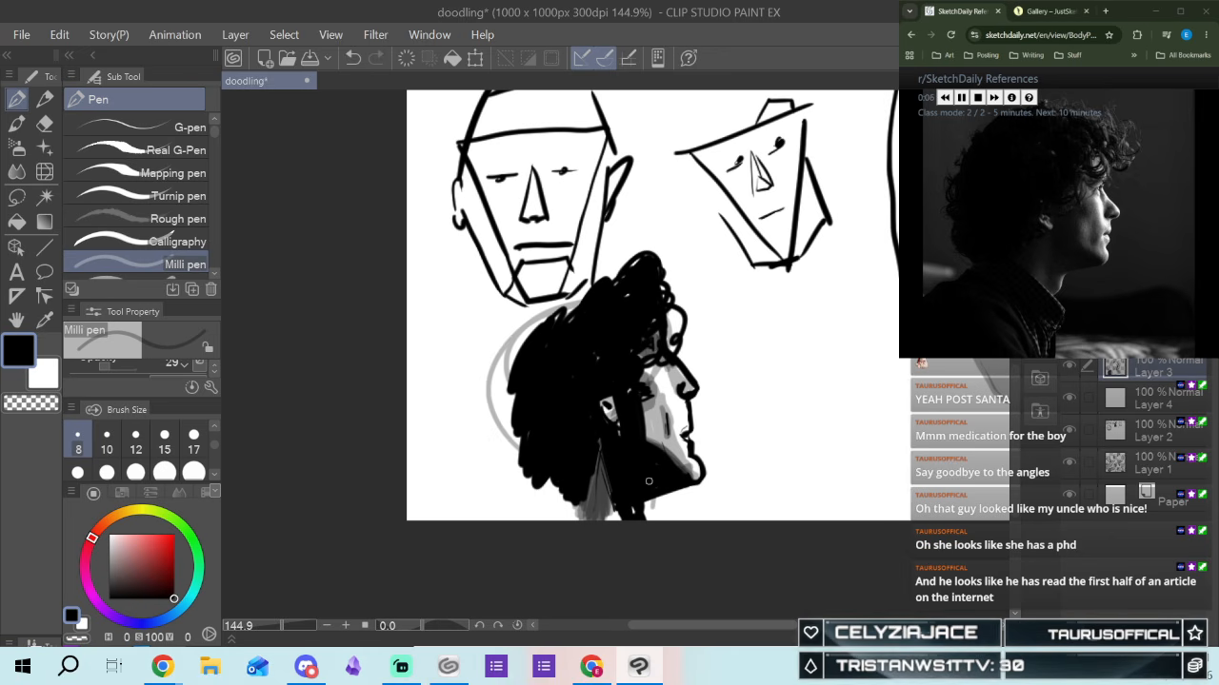
Block in the camera woman's face as a tapering wedge with the Turnip pen in the blank area beside the finished female portrait
{"action": "mouse_move", "coordinate": [756, 627]}
{"action": "left_mouse_down"}
{"action": "mouse_move", "coordinate": [894, 648]}
{"action": "mouse_move", "coordinate": [845, 649]}
{"action": "left_mouse_up"}
{"action": "left_click_drag", "start_coordinate": [1015, 403], "coordinate": [1012, 366]}
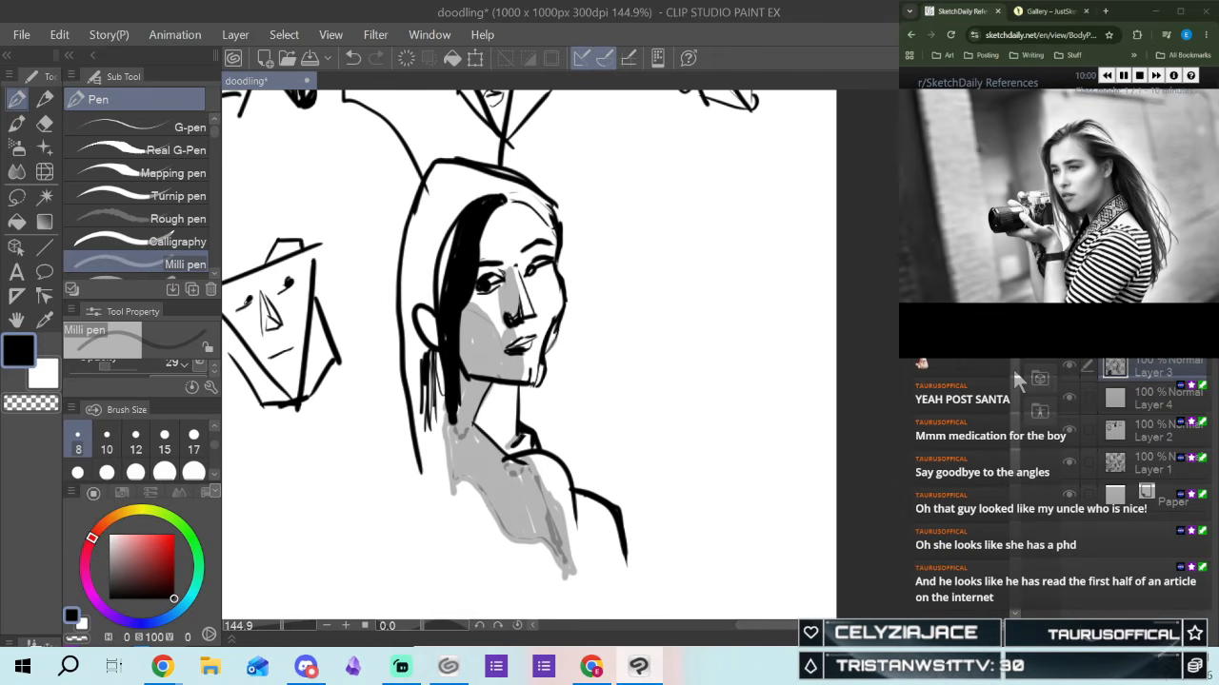
{"action": "scroll", "coordinate": [839, 223], "scroll_direction": "up", "scroll_amount": 2}
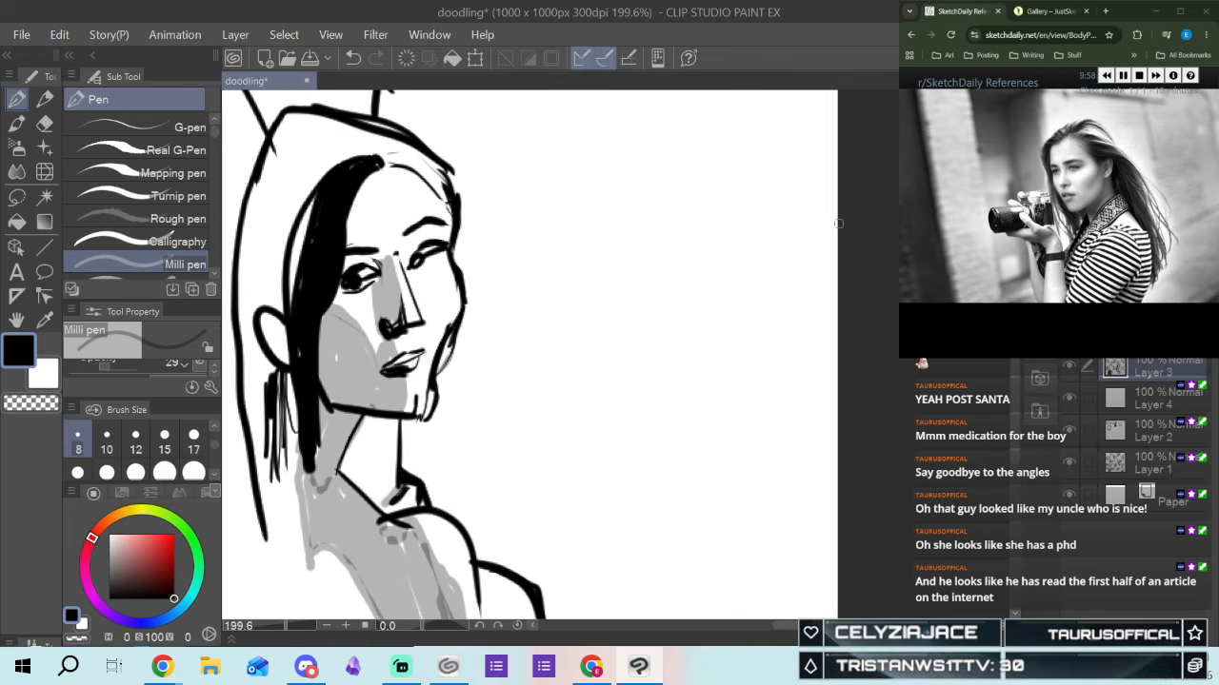
{"action": "left_click", "coordinate": [140, 198]}
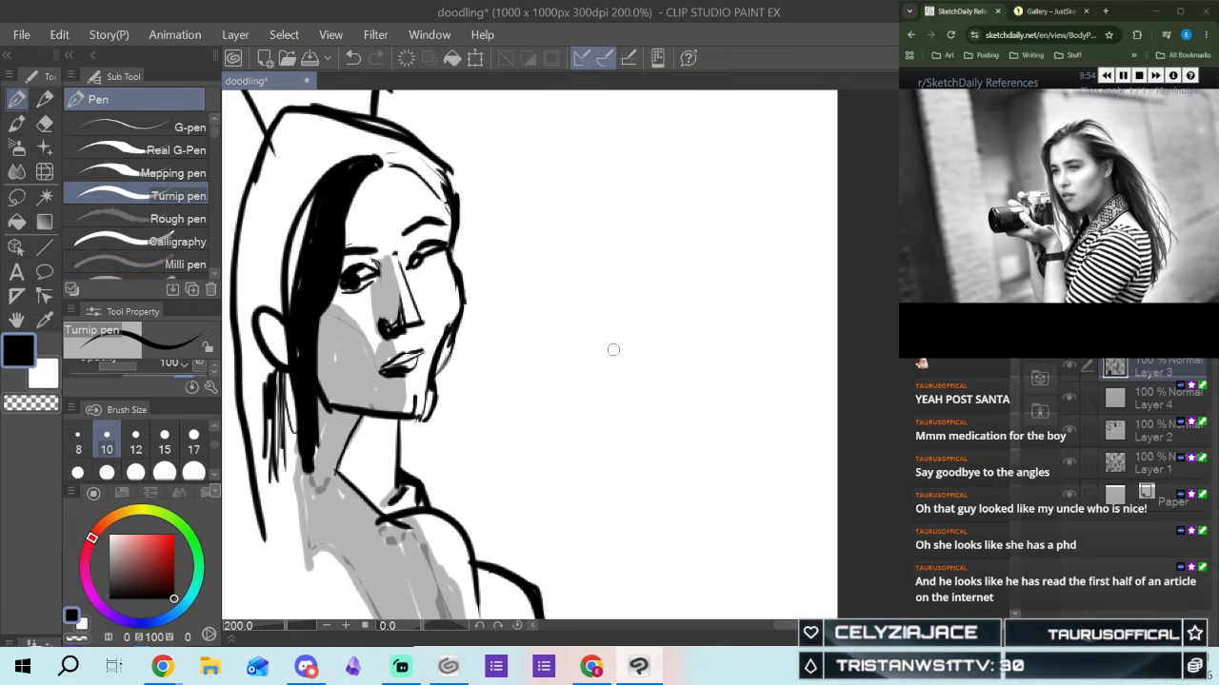
{"action": "left_click_drag", "start_coordinate": [607, 348], "coordinate": [712, 318]}
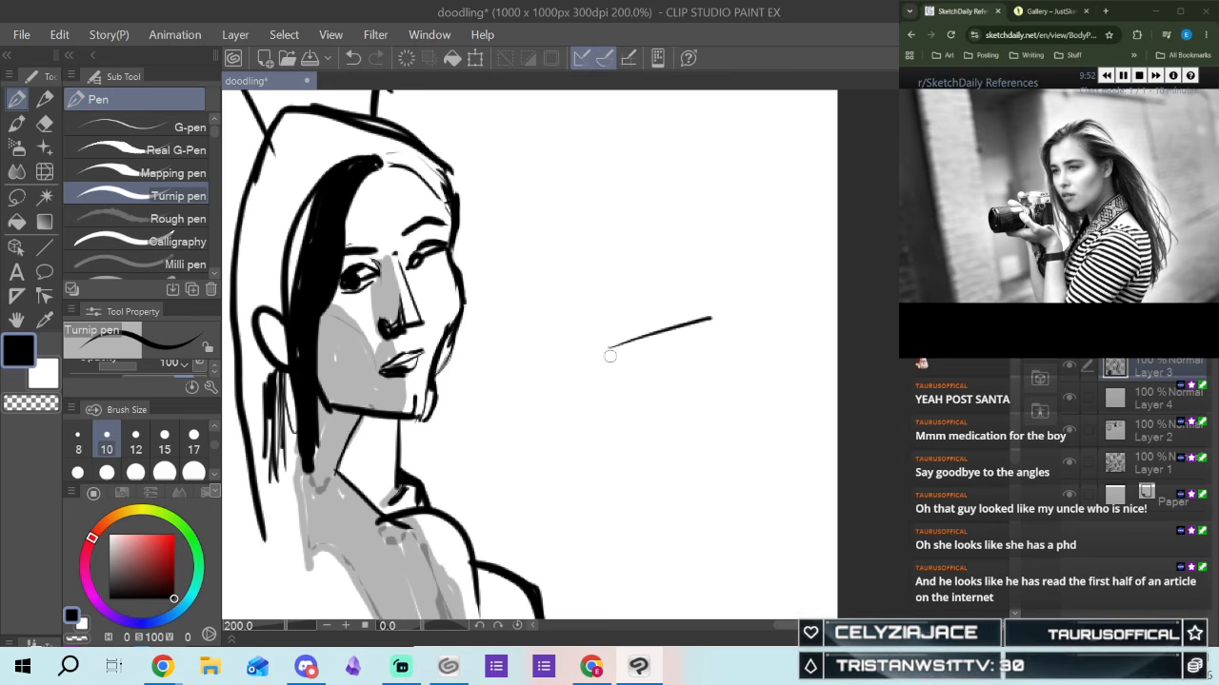
{"action": "left_click_drag", "start_coordinate": [610, 344], "coordinate": [687, 490]}
{"action": "left_click_drag", "start_coordinate": [717, 318], "coordinate": [708, 440]}
{"action": "left_click_drag", "start_coordinate": [693, 490], "coordinate": [715, 308]}
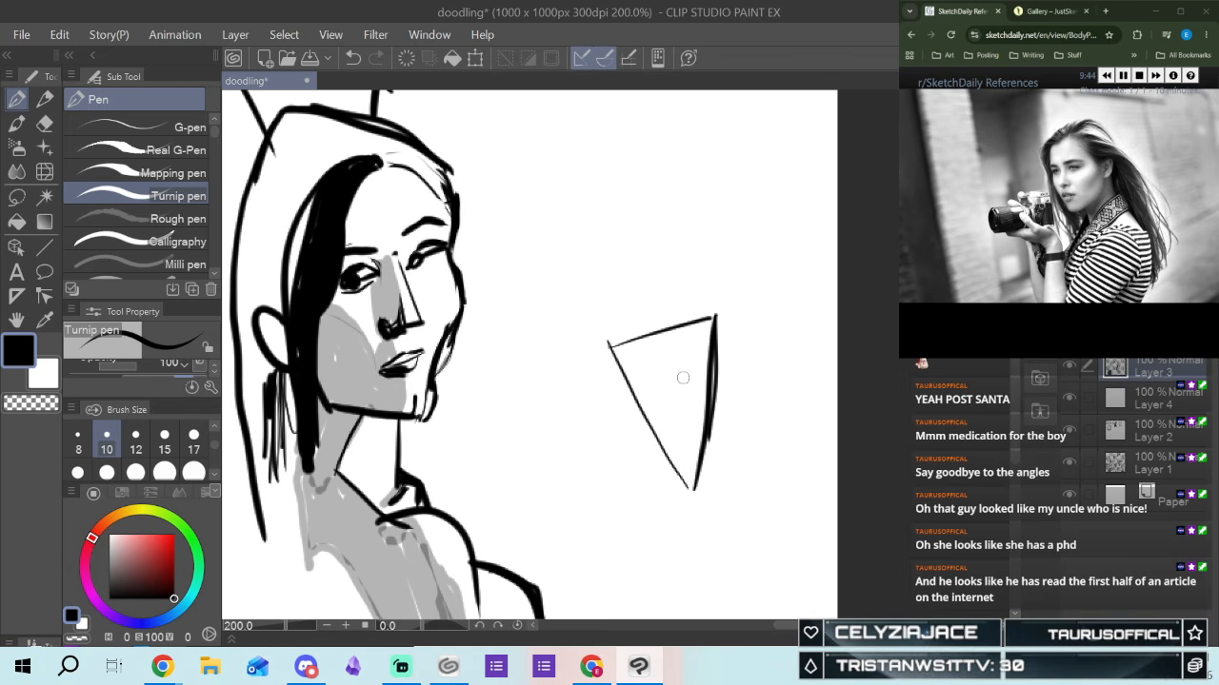
Sketch the nose, both eyes and the lips inside the wedge-shaped face
{"action": "left_click_drag", "start_coordinate": [658, 362], "coordinate": [660, 407]}
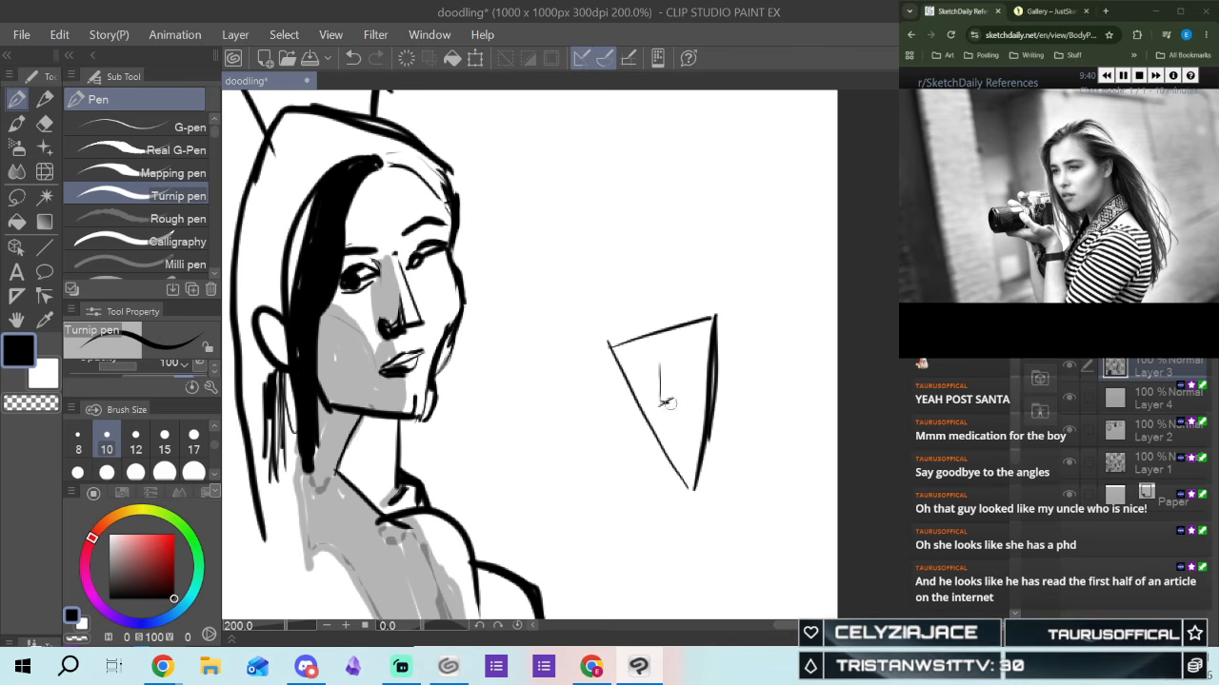
{"action": "left_click_drag", "start_coordinate": [659, 366], "coordinate": [672, 402]}
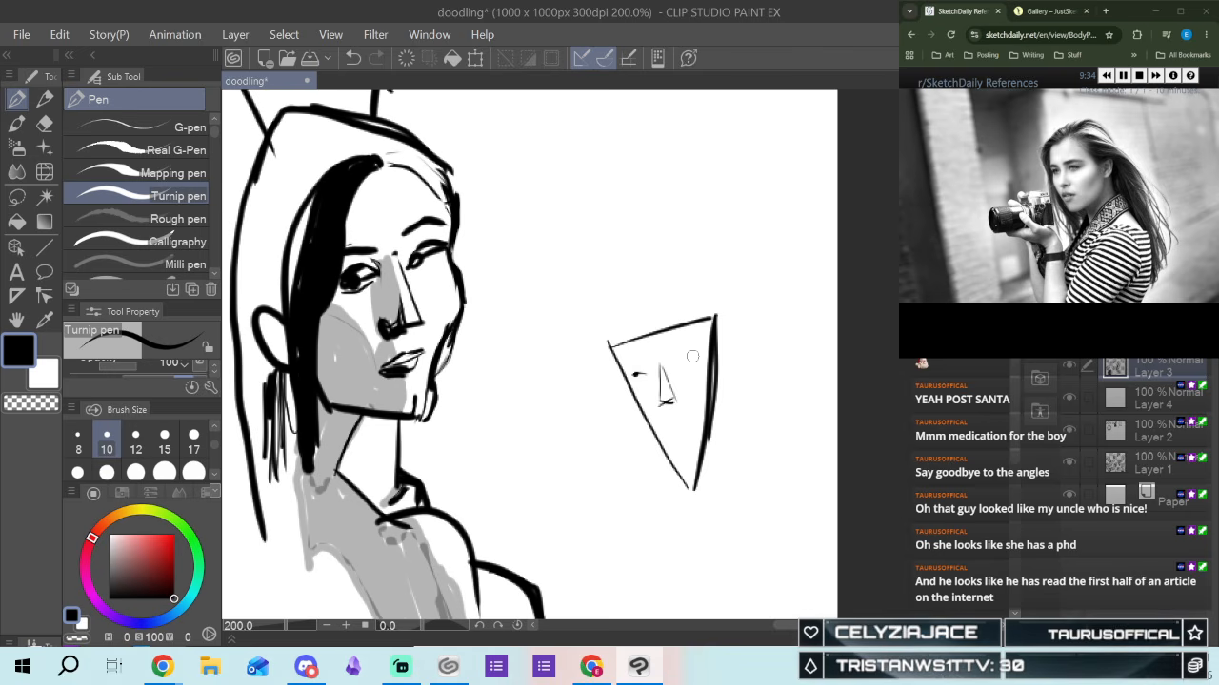
{"action": "left_click_drag", "start_coordinate": [676, 364], "coordinate": [681, 362]}
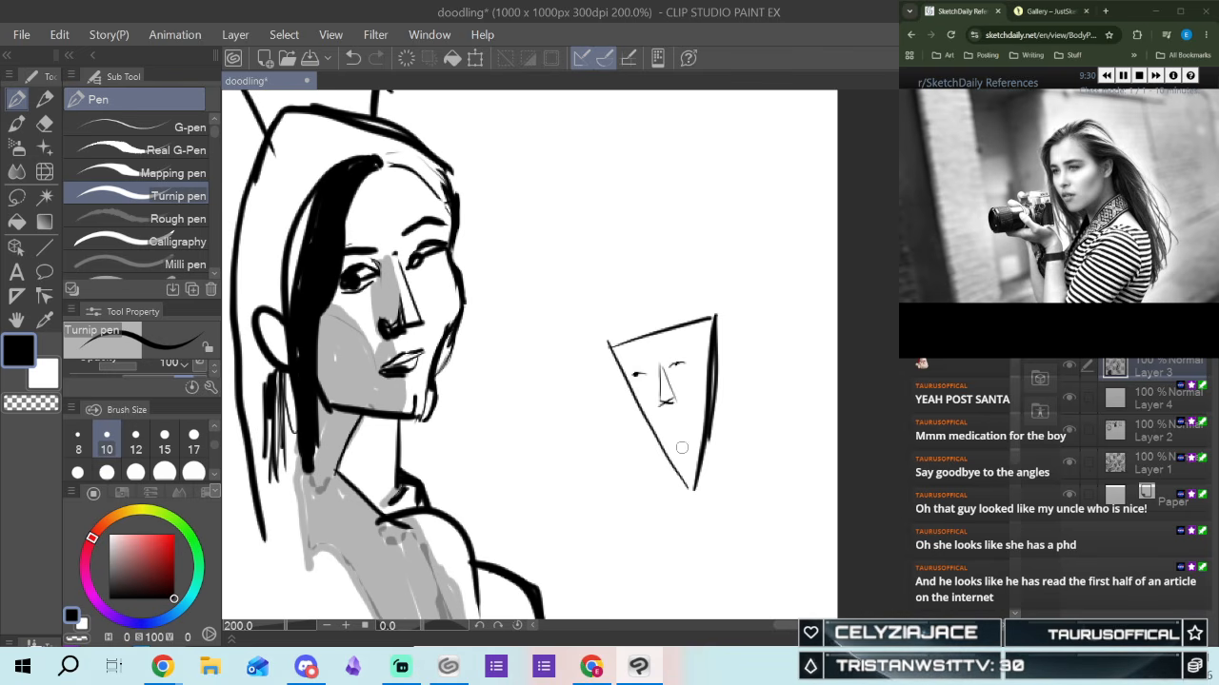
{"action": "left_click_drag", "start_coordinate": [663, 430], "coordinate": [676, 425]}
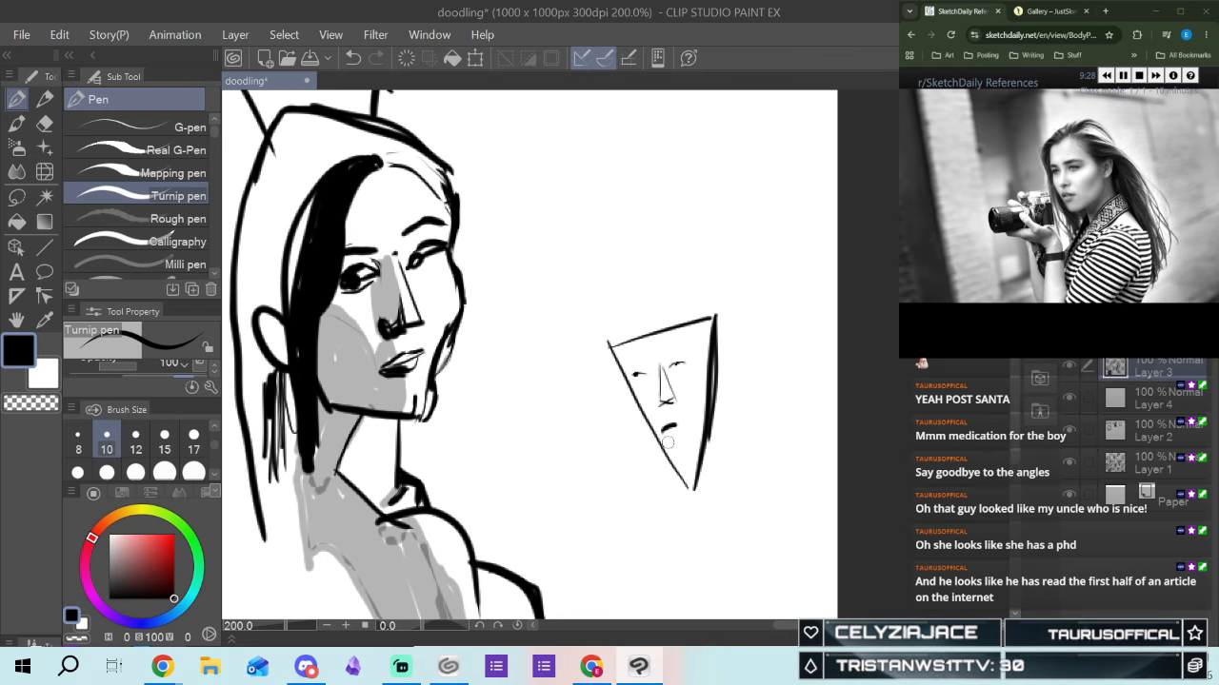
{"action": "left_click_drag", "start_coordinate": [664, 436], "coordinate": [679, 439]}
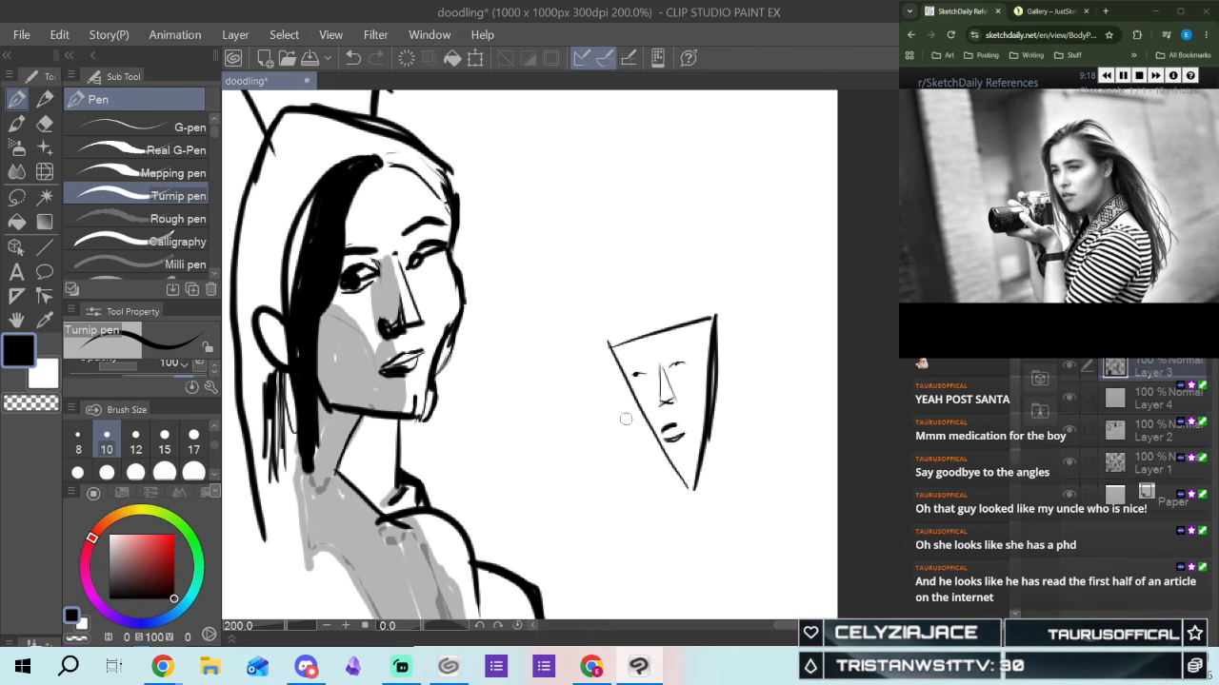
Contour the far side of the face from chin through cheek and brow to forehead, and start the hairline
{"action": "left_click_drag", "start_coordinate": [629, 418], "coordinate": [690, 494]}
{"action": "left_click_drag", "start_coordinate": [633, 373], "coordinate": [620, 407]}
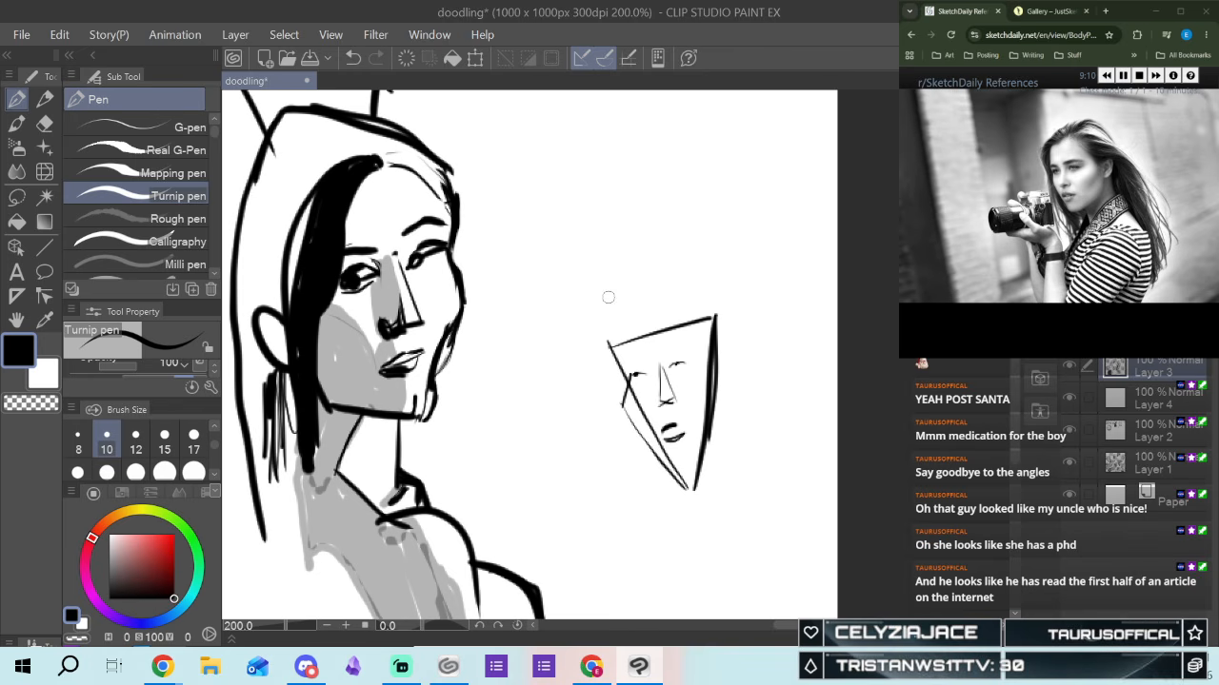
{"action": "left_click_drag", "start_coordinate": [615, 360], "coordinate": [627, 379]}
{"action": "left_click_drag", "start_coordinate": [614, 306], "coordinate": [610, 354]}
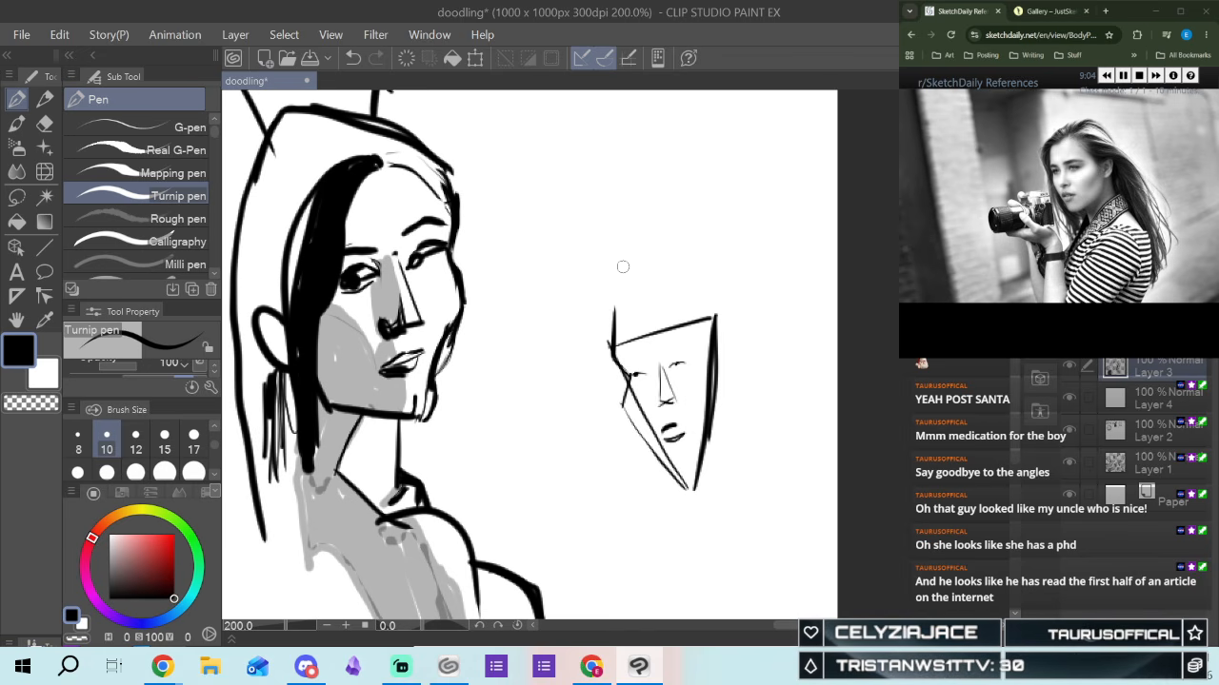
{"action": "left_click_drag", "start_coordinate": [613, 307], "coordinate": [638, 295]}
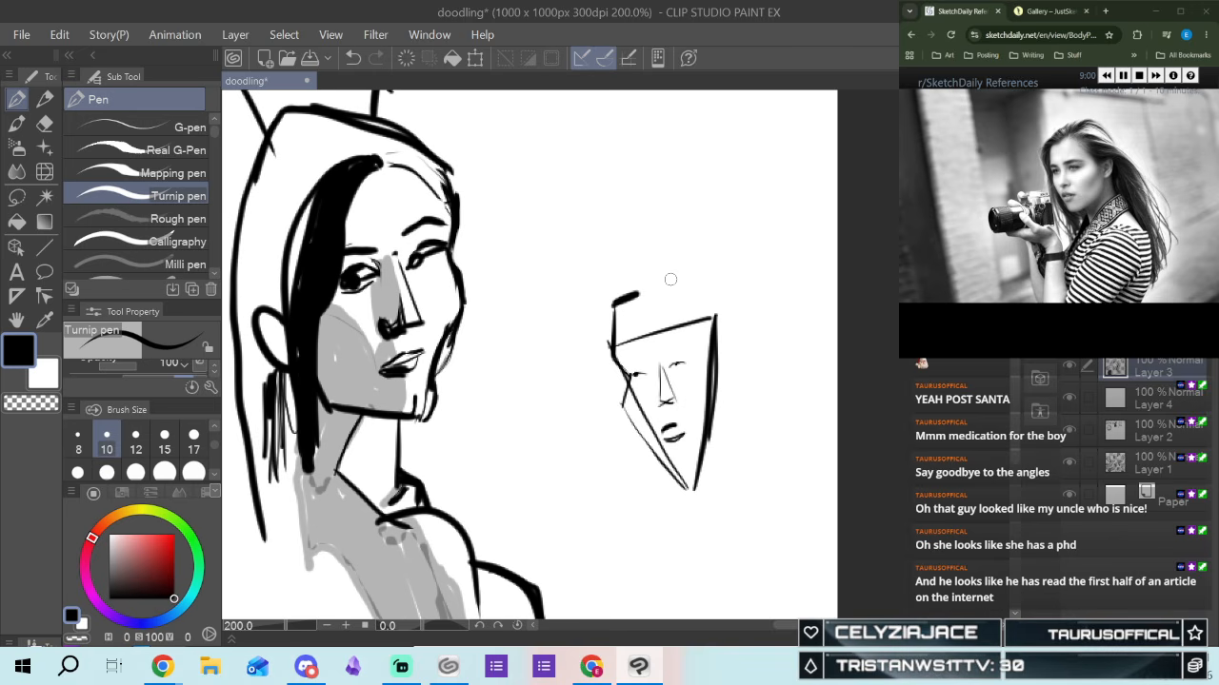
Draw the chin, near jawline and ear, and curve the hairline over the forehead and down to the ear
{"action": "left_click_drag", "start_coordinate": [703, 488], "coordinate": [683, 489]}
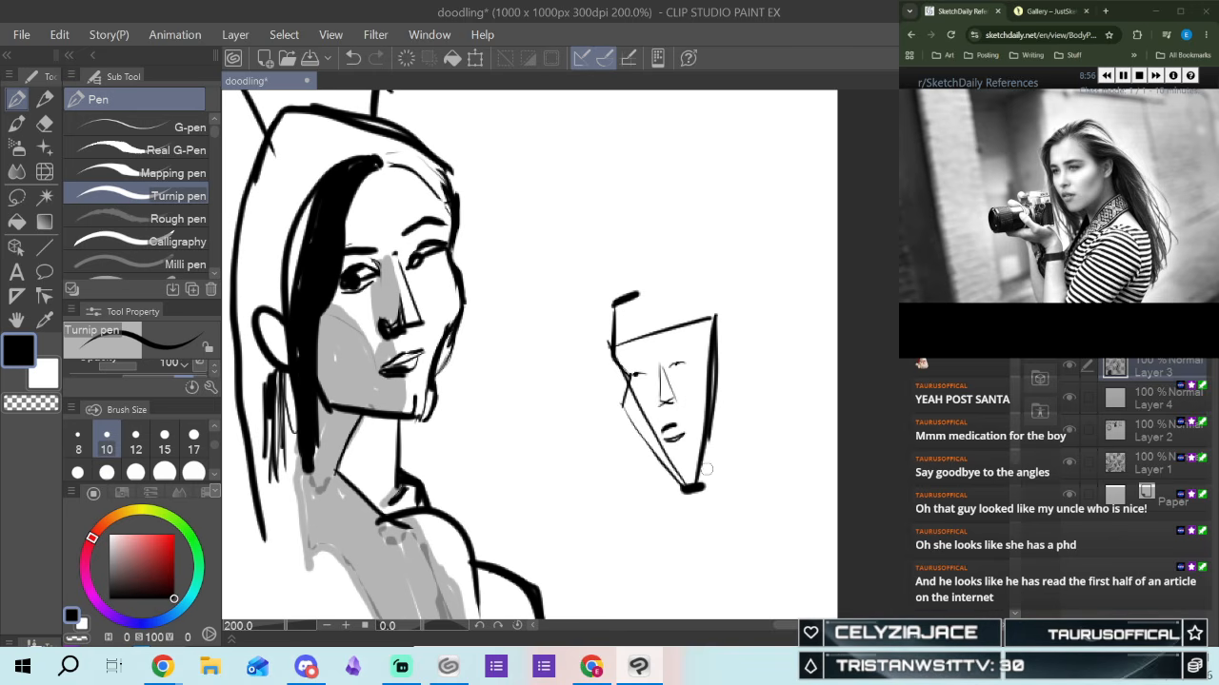
{"action": "left_click_drag", "start_coordinate": [753, 426], "coordinate": [696, 485]}
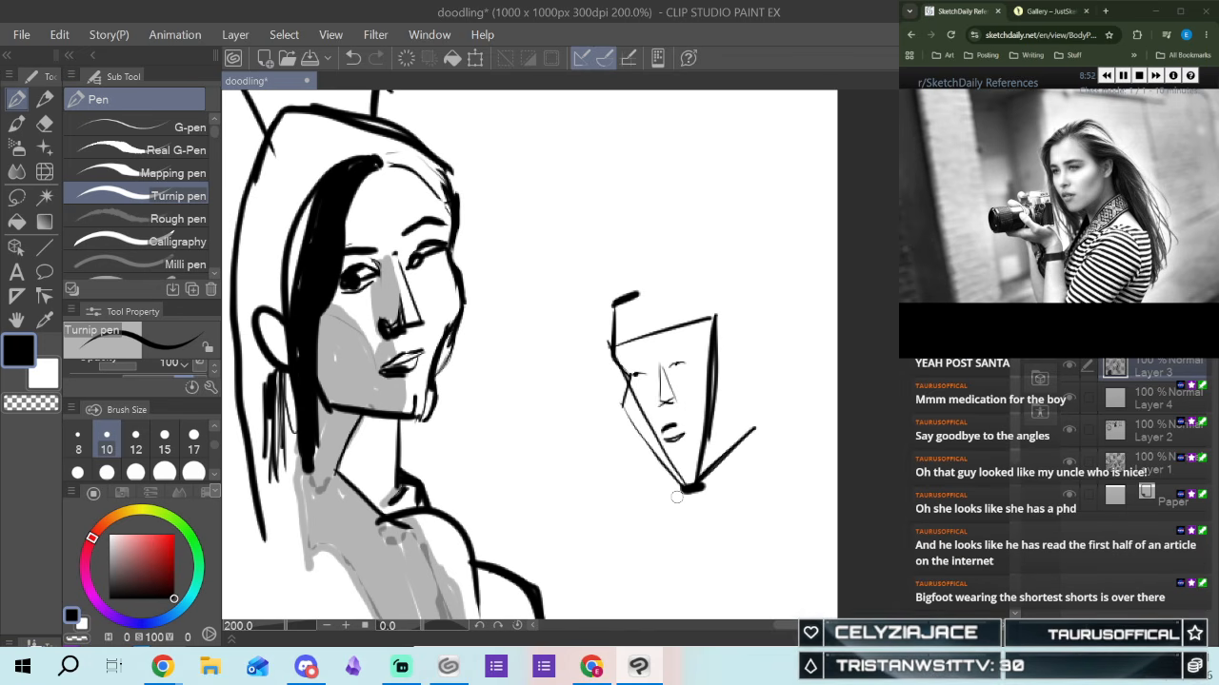
{"action": "left_click_drag", "start_coordinate": [753, 383], "coordinate": [755, 440]}
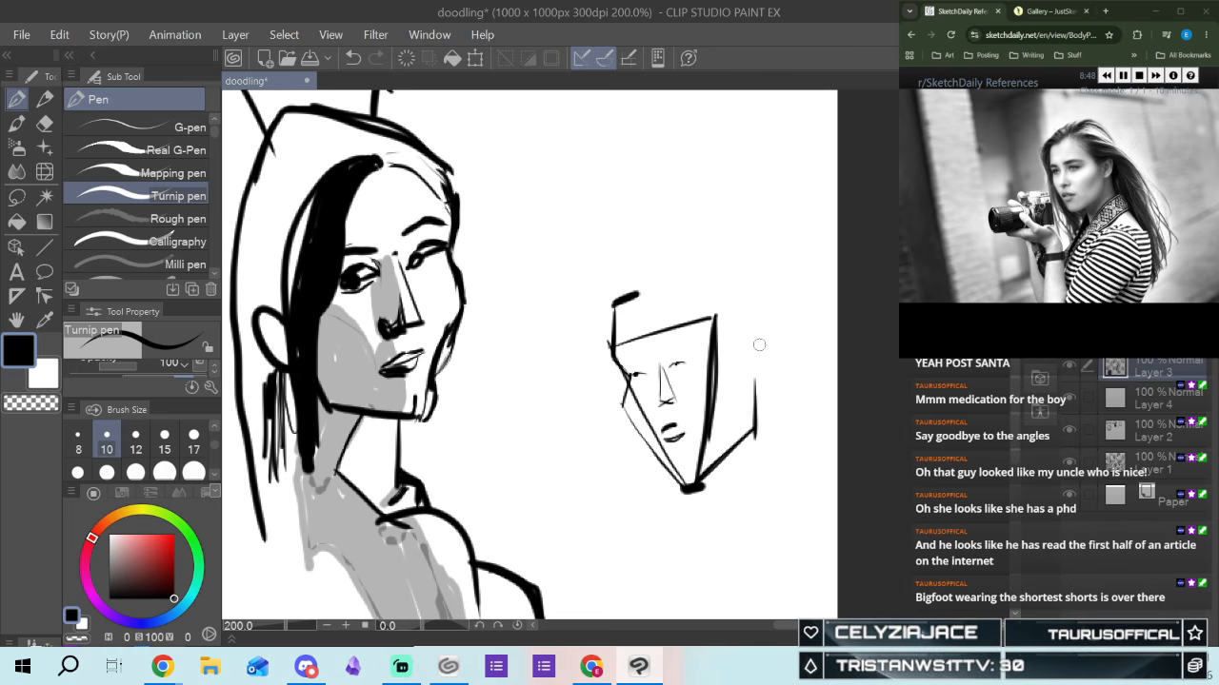
{"action": "mouse_move", "coordinate": [756, 349]}
{"action": "left_mouse_down"}
{"action": "mouse_move", "coordinate": [785, 345]}
{"action": "mouse_move", "coordinate": [769, 392]}
{"action": "mouse_move", "coordinate": [756, 394]}
{"action": "left_mouse_up"}
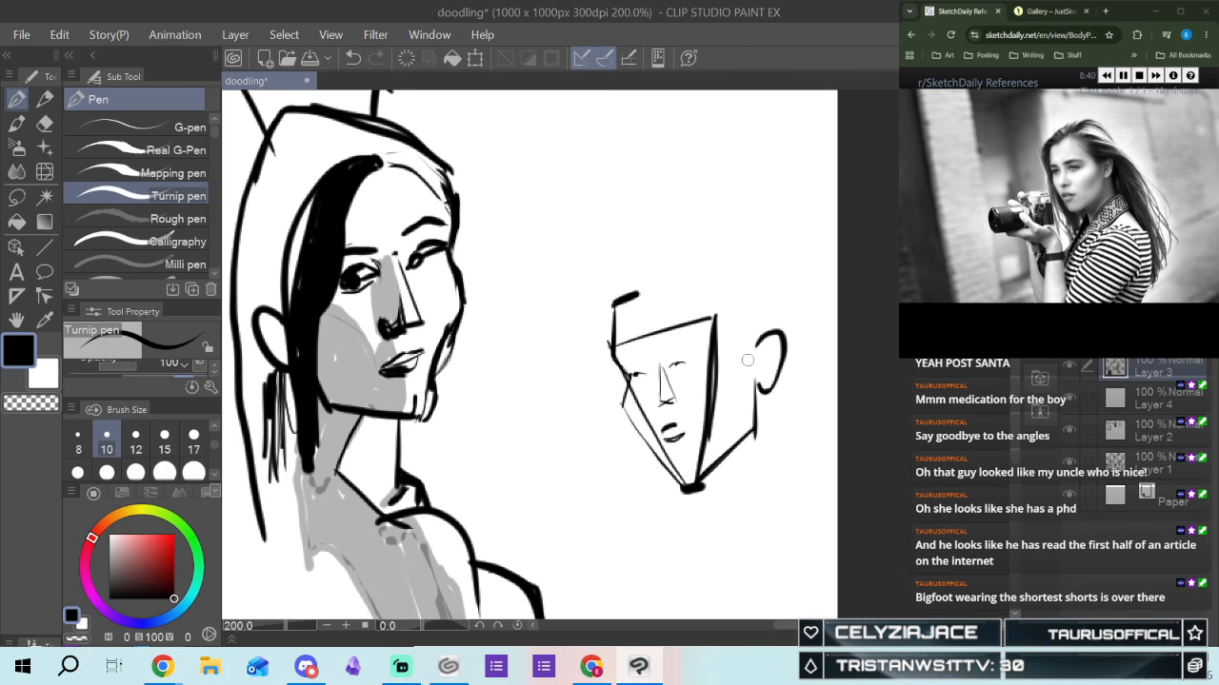
{"action": "mouse_move", "coordinate": [721, 327]}
{"action": "left_mouse_down"}
{"action": "mouse_move", "coordinate": [746, 351]}
{"action": "mouse_move", "coordinate": [769, 326]}
{"action": "left_mouse_up"}
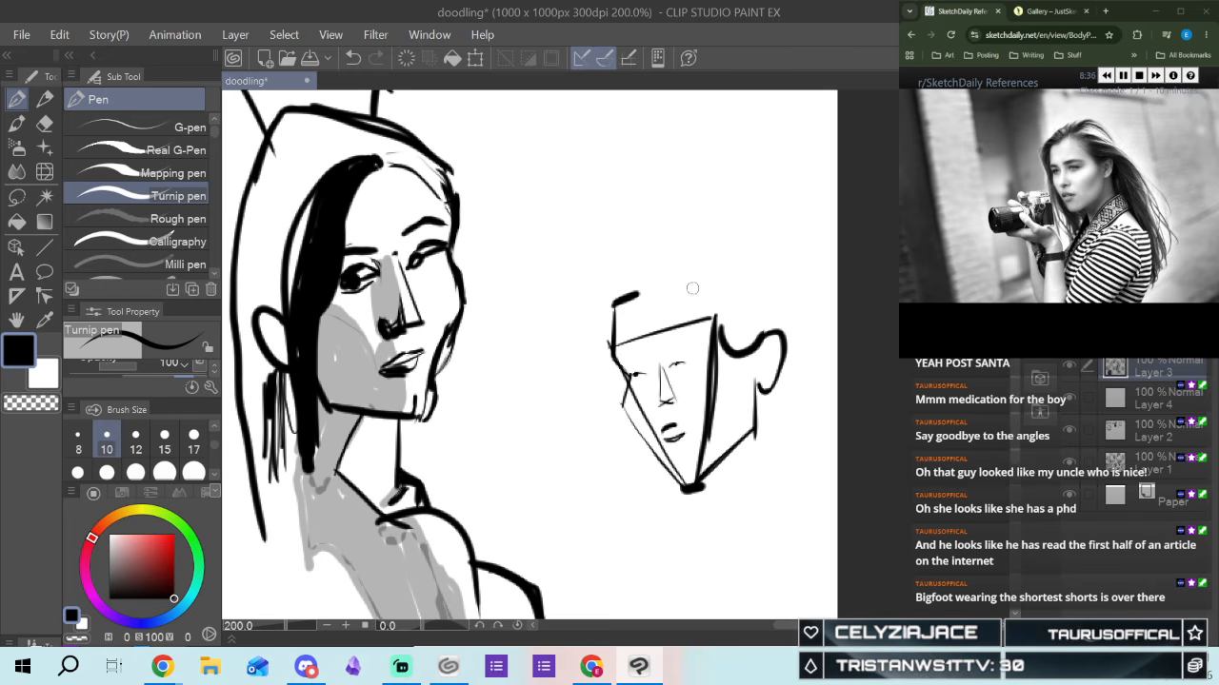
{"action": "mouse_move", "coordinate": [652, 288]}
{"action": "left_mouse_down"}
{"action": "mouse_move", "coordinate": [680, 282]}
{"action": "mouse_move", "coordinate": [716, 298]}
{"action": "mouse_move", "coordinate": [728, 335]}
{"action": "mouse_move", "coordinate": [710, 305]}
{"action": "left_mouse_up"}
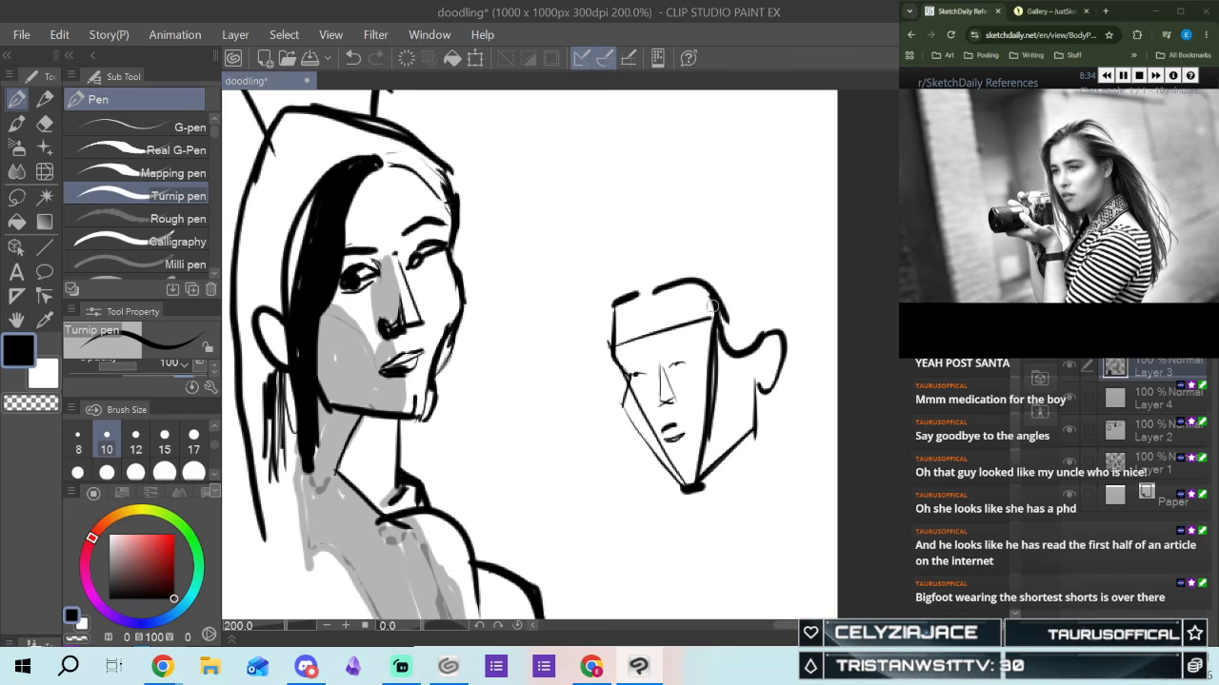
Erase the wedge construction lines inside the face and clean up the chin with the Hard eraser
{"action": "left_click", "coordinate": [40, 121]}
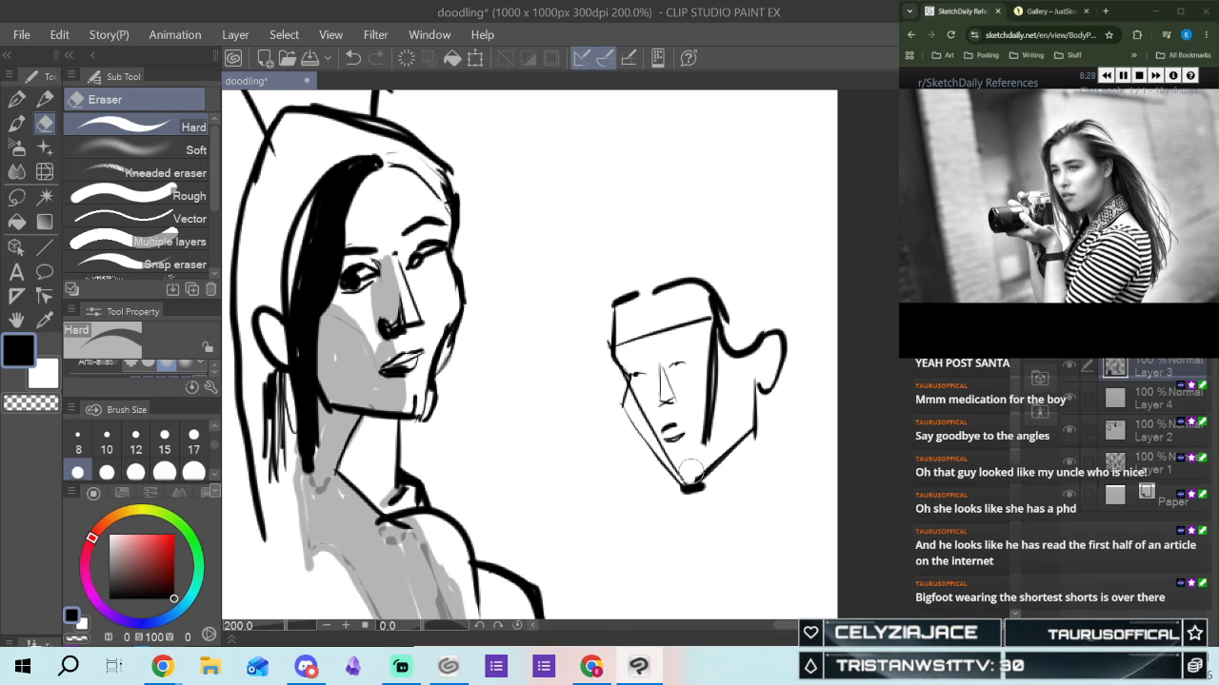
{"action": "mouse_move", "coordinate": [700, 438]}
{"action": "left_mouse_down"}
{"action": "mouse_move", "coordinate": [711, 410]}
{"action": "mouse_move", "coordinate": [706, 333]}
{"action": "mouse_move", "coordinate": [714, 360]}
{"action": "mouse_move", "coordinate": [695, 324]}
{"action": "mouse_move", "coordinate": [636, 341]}
{"action": "left_mouse_up"}
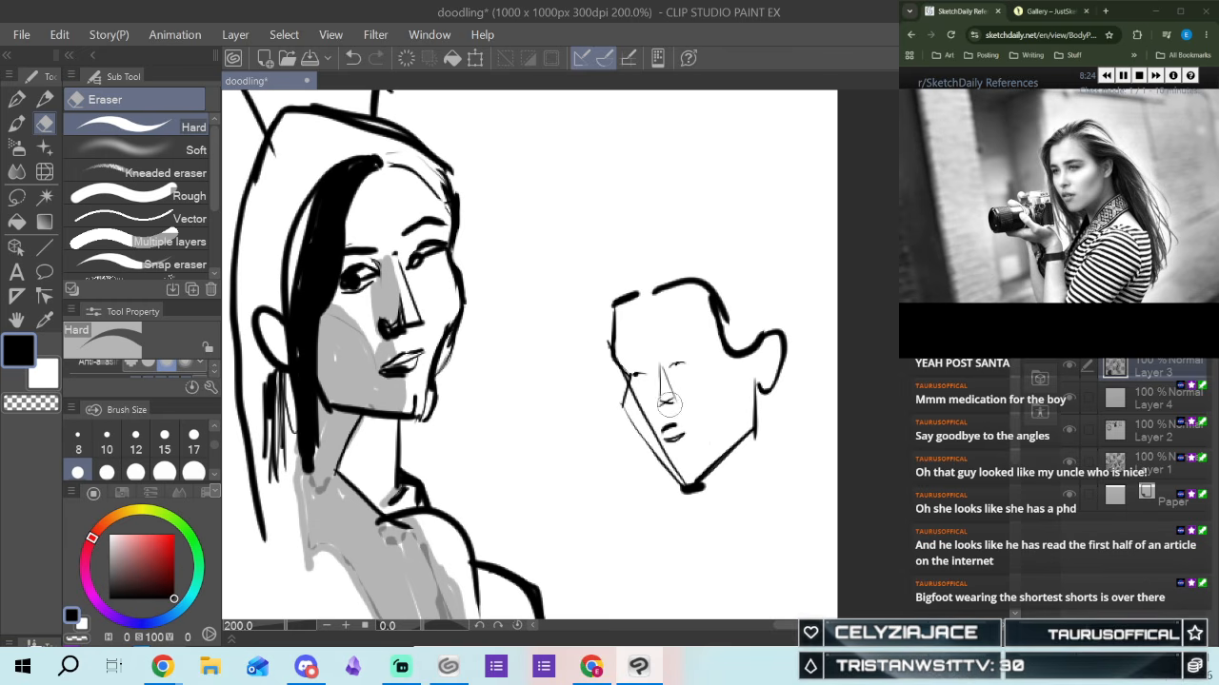
{"action": "left_click_drag", "start_coordinate": [665, 452], "coordinate": [710, 495]}
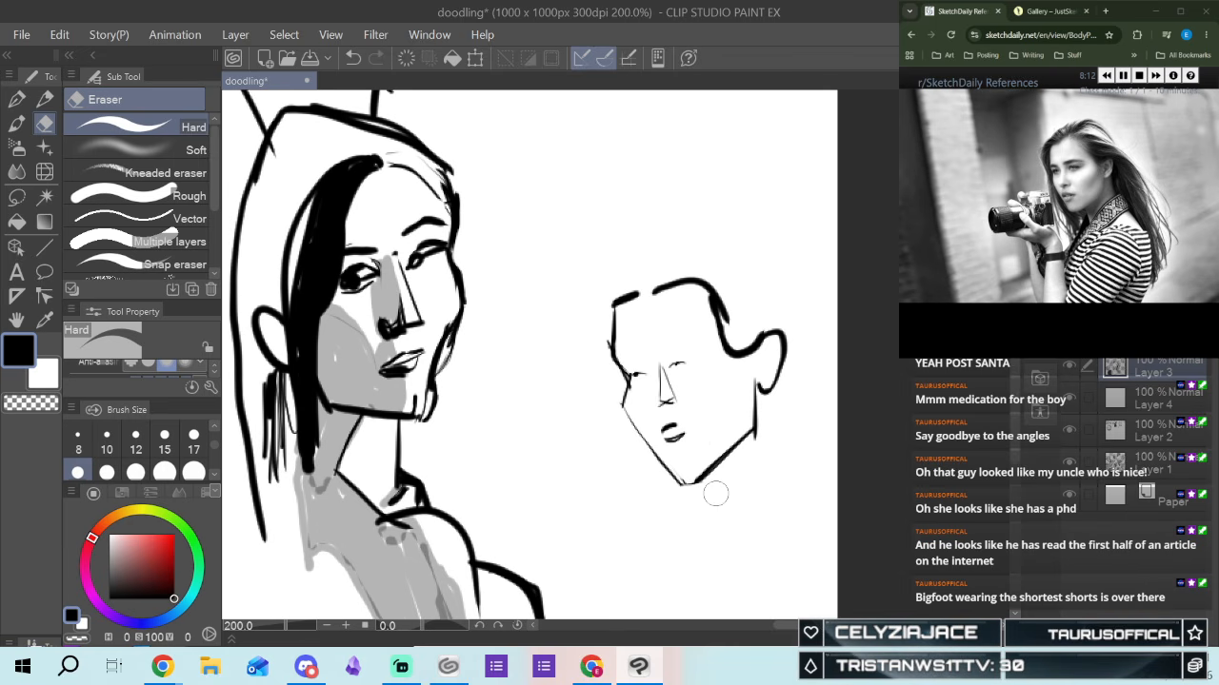
Close the gap in the hairline with the Turnip pen and add both eyebrows above the eyes
{"action": "left_click", "coordinate": [16, 99]}
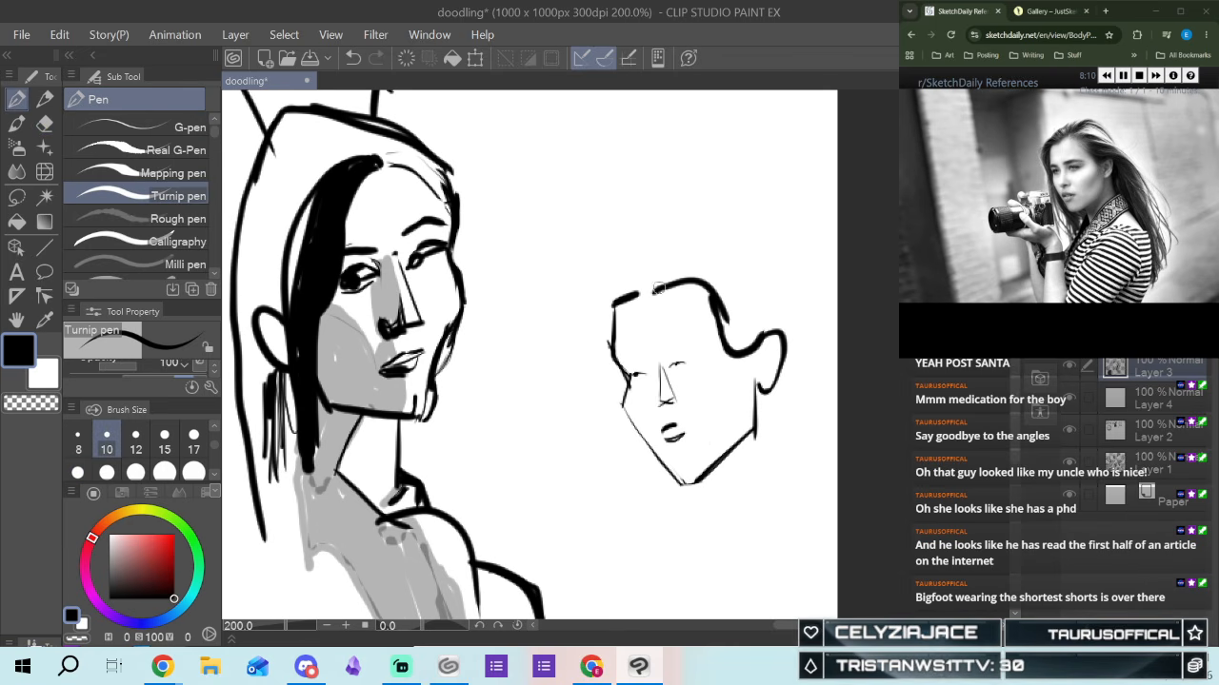
{"action": "left_click_drag", "start_coordinate": [632, 299], "coordinate": [671, 283]}
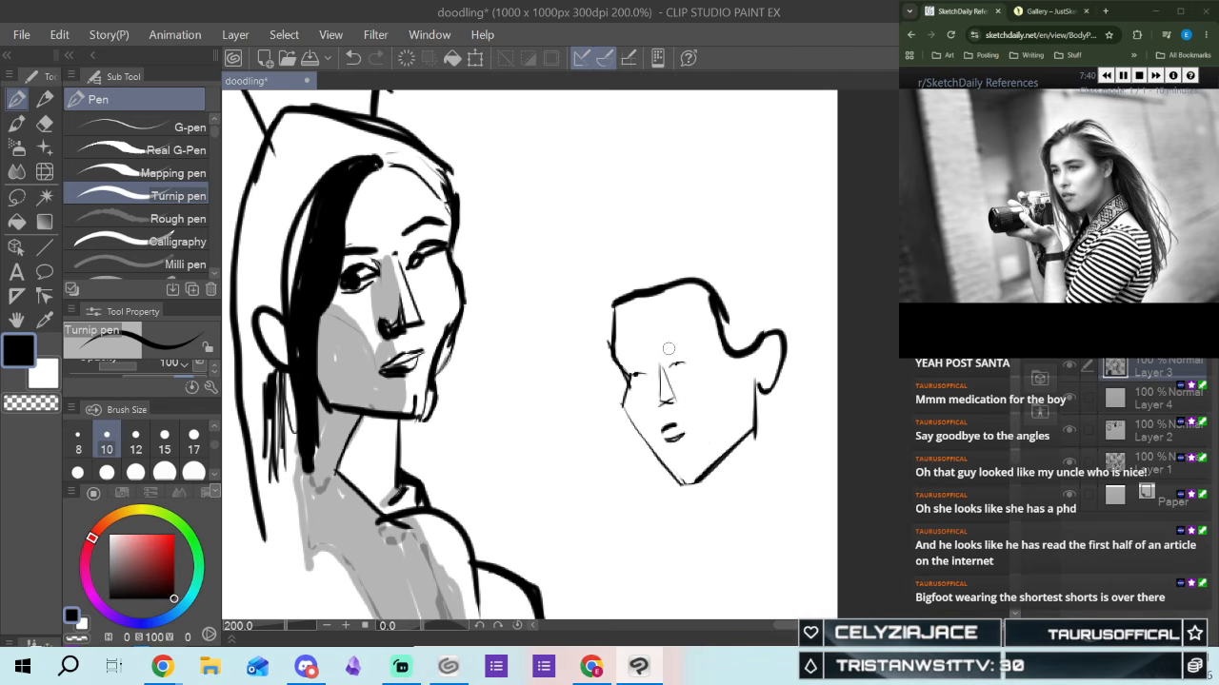
{"action": "left_click_drag", "start_coordinate": [672, 349], "coordinate": [705, 339]}
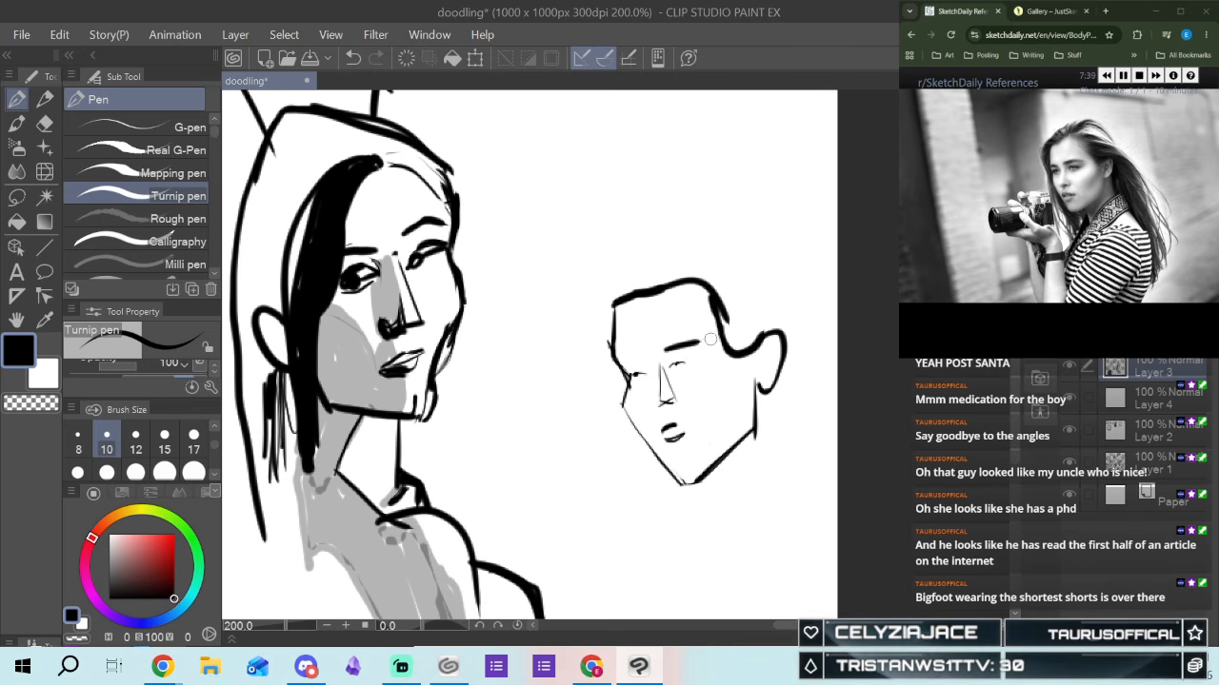
{"action": "left_click_drag", "start_coordinate": [635, 356], "coordinate": [619, 360]}
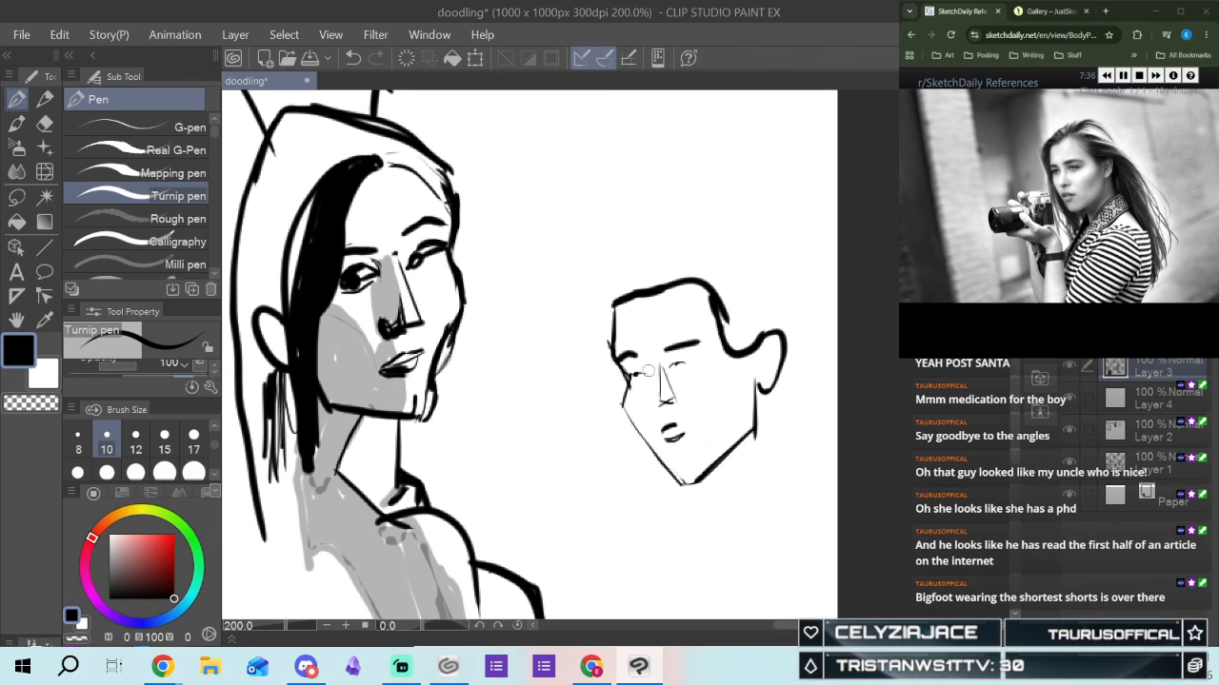
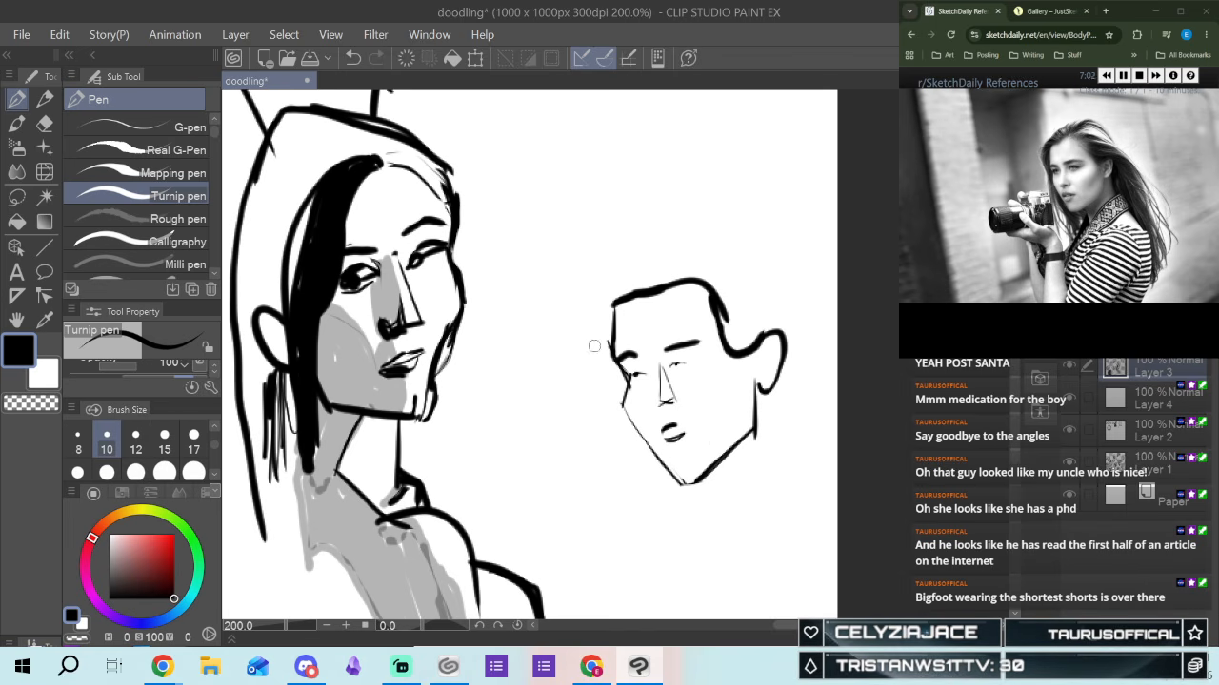
Outline the long hair around the head, peaking at the crown and falling down both sides of the face
{"action": "mouse_move", "coordinate": [566, 314]}
{"action": "left_mouse_down"}
{"action": "mouse_move", "coordinate": [633, 495]}
{"action": "mouse_move", "coordinate": [700, 558]}
{"action": "left_mouse_up"}
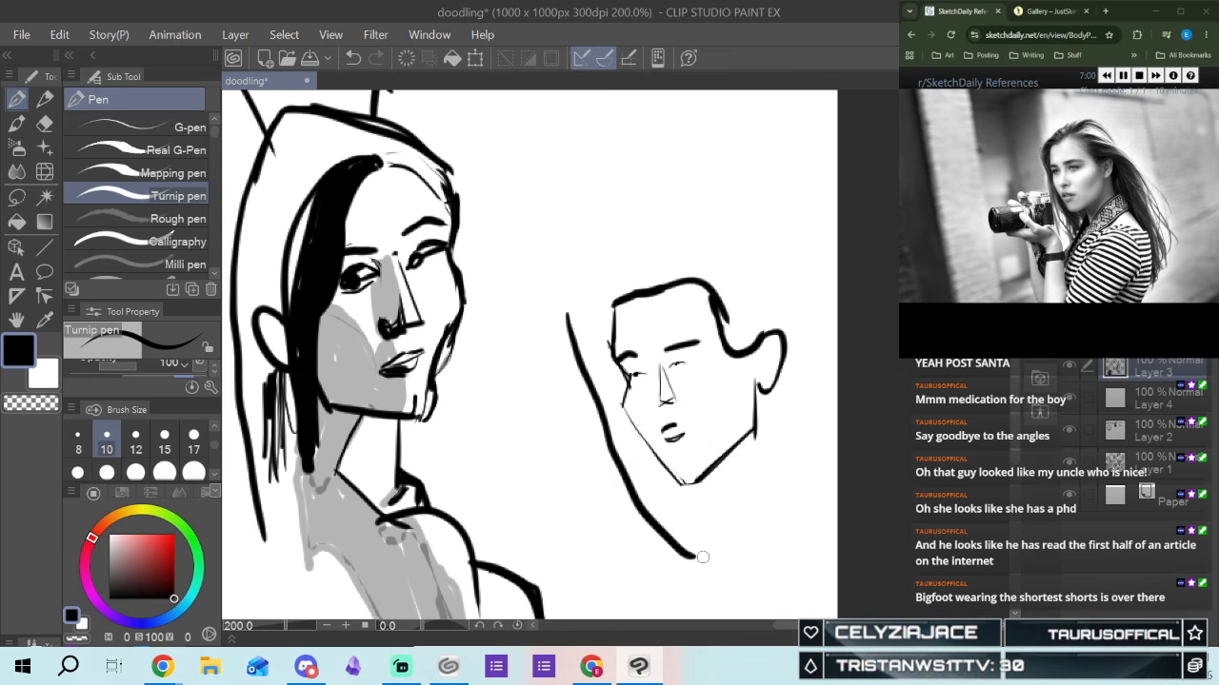
{"action": "mouse_move", "coordinate": [569, 313]}
{"action": "left_mouse_down"}
{"action": "mouse_move", "coordinate": [593, 275]}
{"action": "mouse_move", "coordinate": [676, 234]}
{"action": "left_mouse_up"}
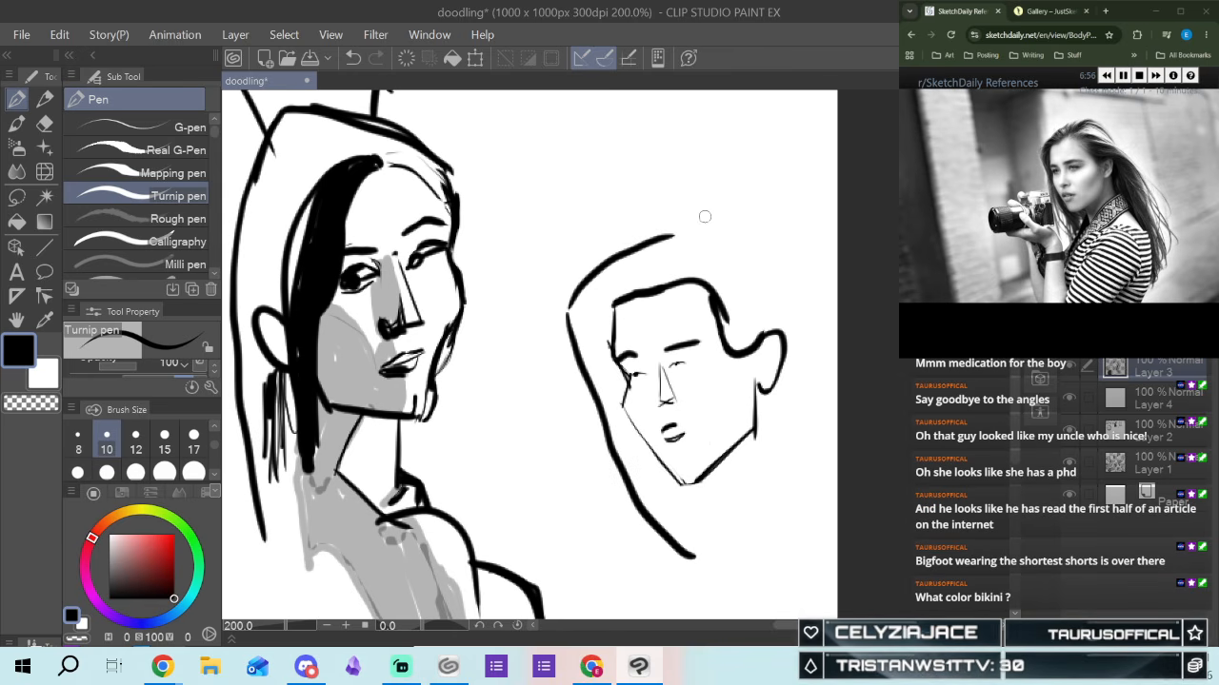
{"action": "mouse_move", "coordinate": [655, 238]}
{"action": "left_mouse_down"}
{"action": "mouse_move", "coordinate": [721, 223]}
{"action": "mouse_move", "coordinate": [804, 320]}
{"action": "mouse_move", "coordinate": [854, 415]}
{"action": "left_mouse_up"}
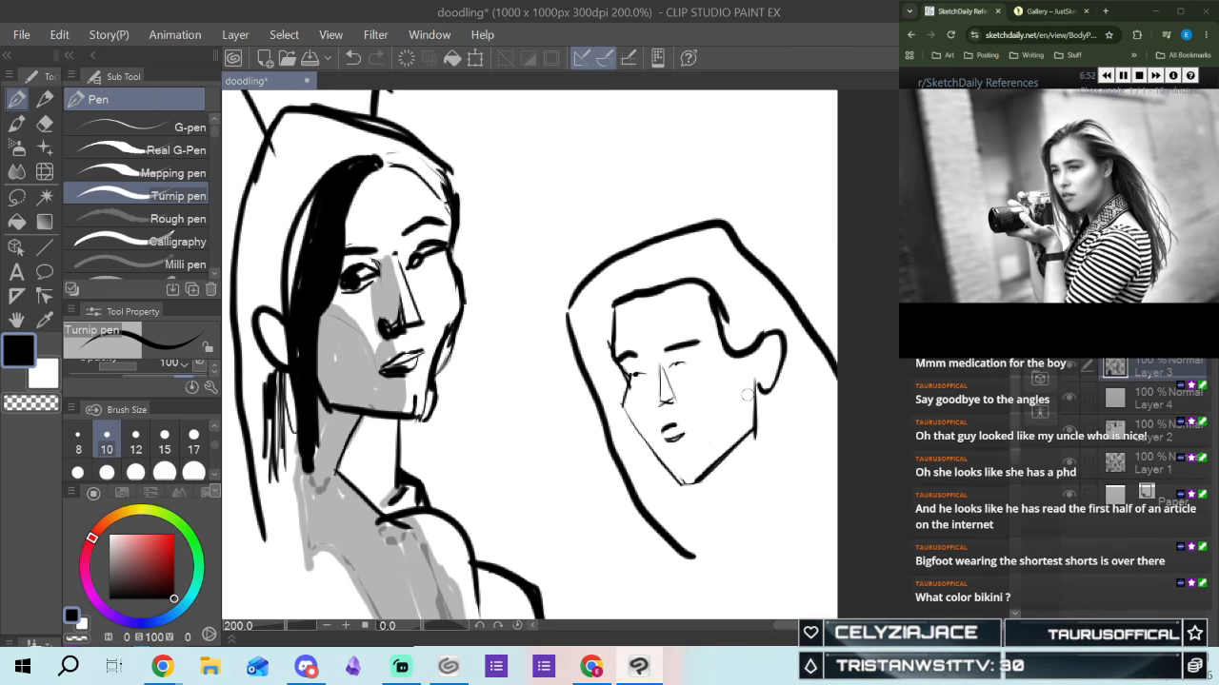
Draw the neck lines below the ear and jaw, and sketch the shirt collar and shoulder
{"action": "left_click_drag", "start_coordinate": [759, 383], "coordinate": [806, 466]}
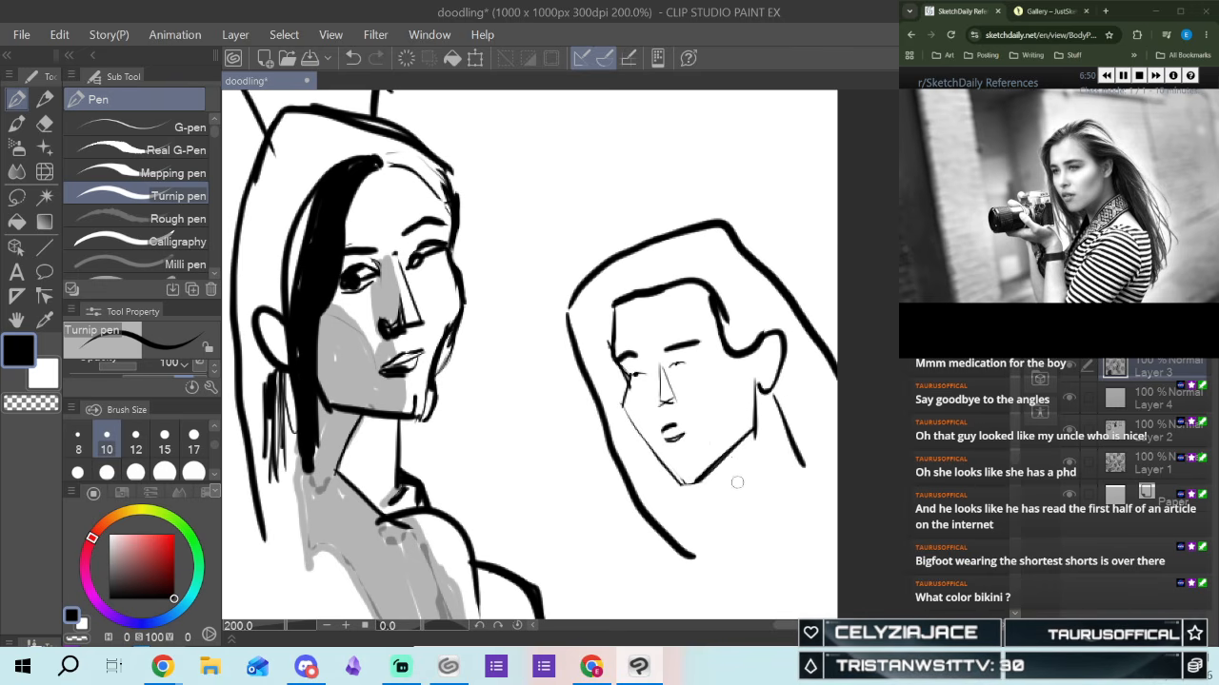
{"action": "left_click_drag", "start_coordinate": [718, 466], "coordinate": [744, 536]}
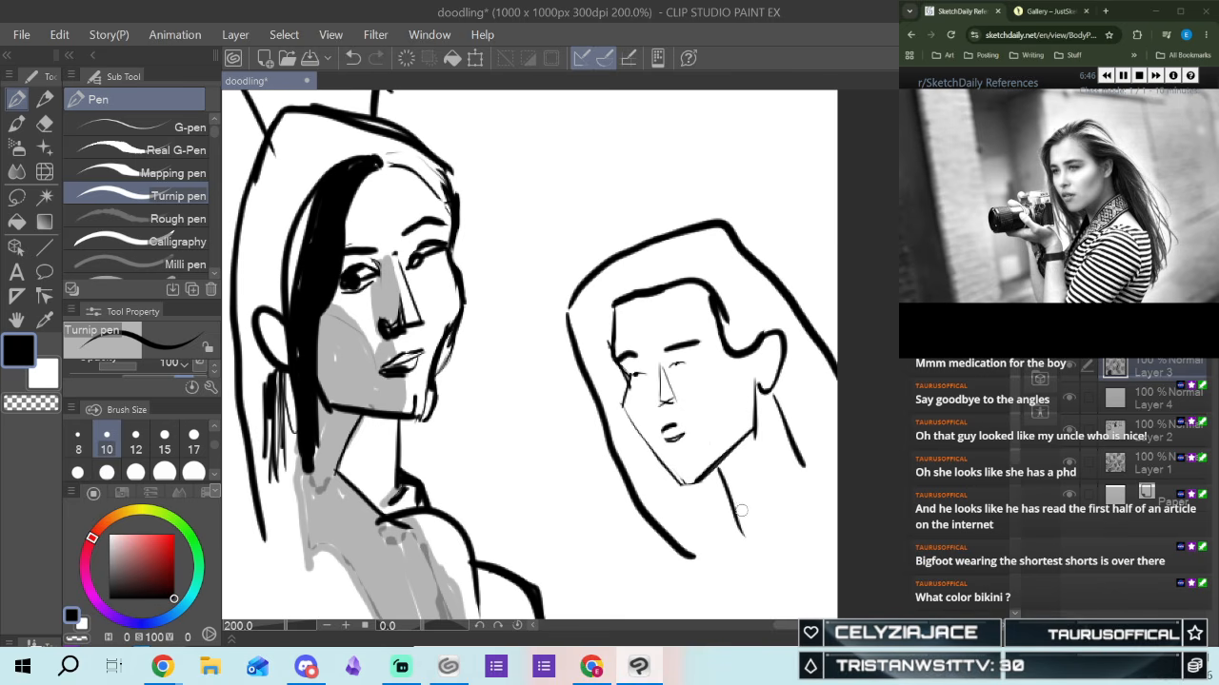
{"action": "mouse_move", "coordinate": [739, 512]}
{"action": "left_mouse_down"}
{"action": "mouse_move", "coordinate": [812, 432]}
{"action": "mouse_move", "coordinate": [838, 467]}
{"action": "left_mouse_up"}
{"action": "left_click_drag", "start_coordinate": [834, 517], "coordinate": [835, 533]}
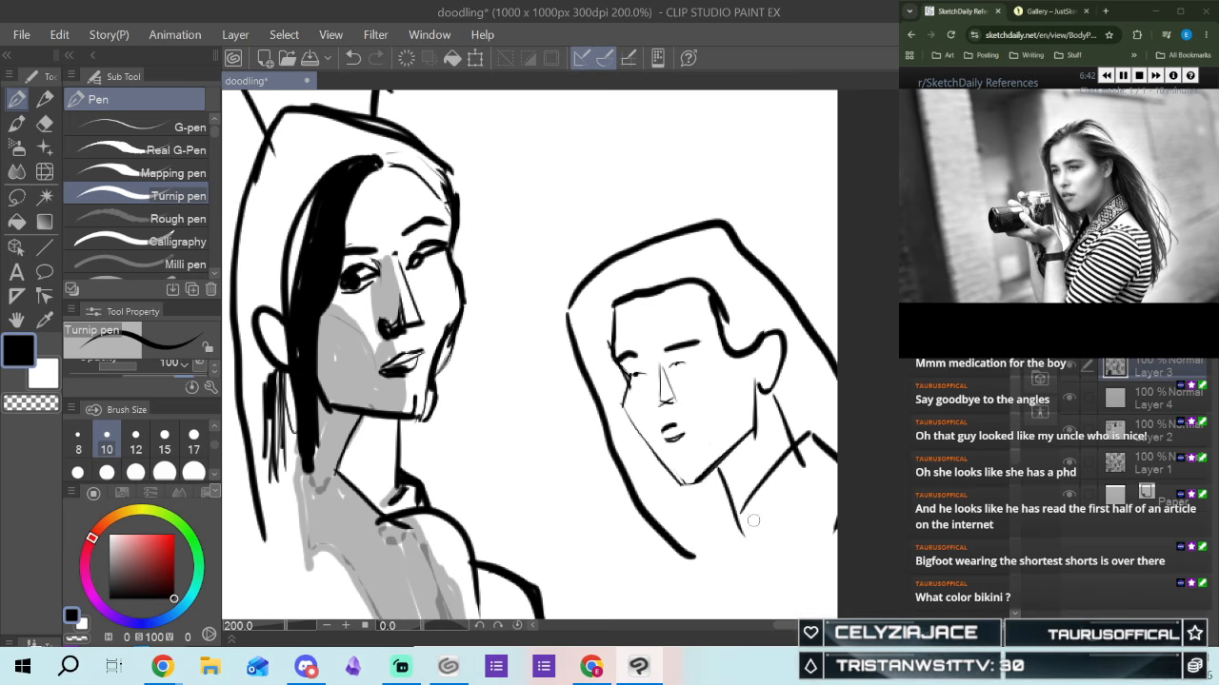
{"action": "left_click_drag", "start_coordinate": [758, 485], "coordinate": [729, 550]}
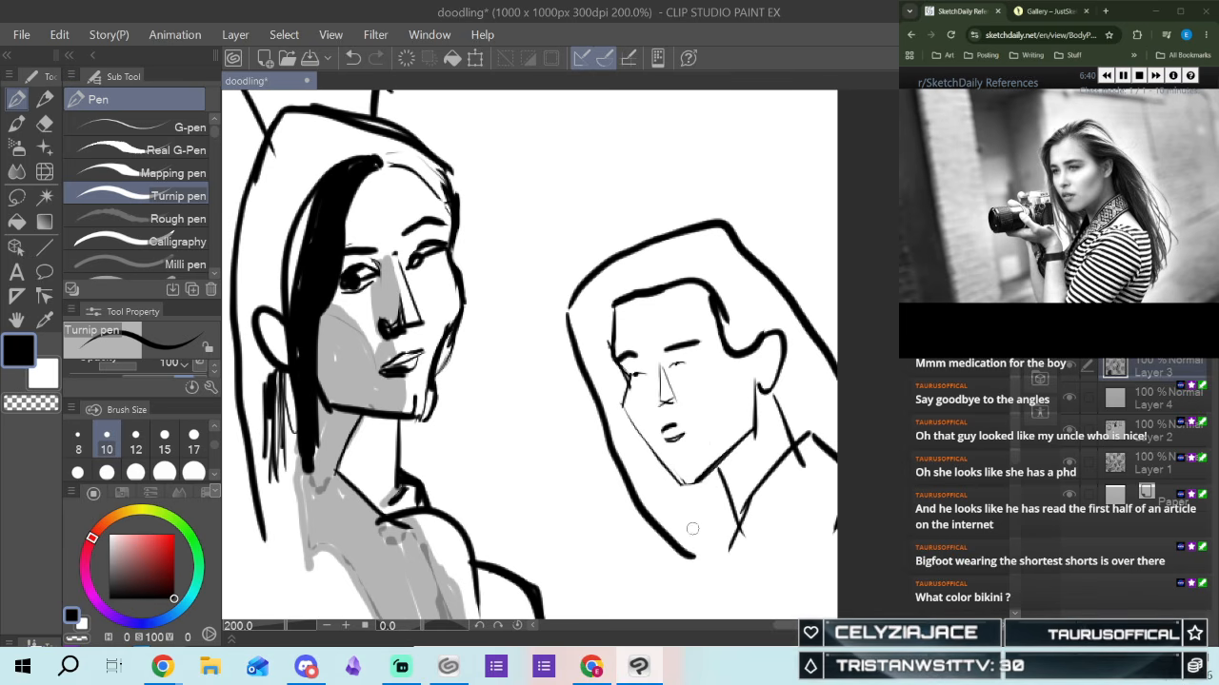
{"action": "left_click_drag", "start_coordinate": [726, 485], "coordinate": [710, 579]}
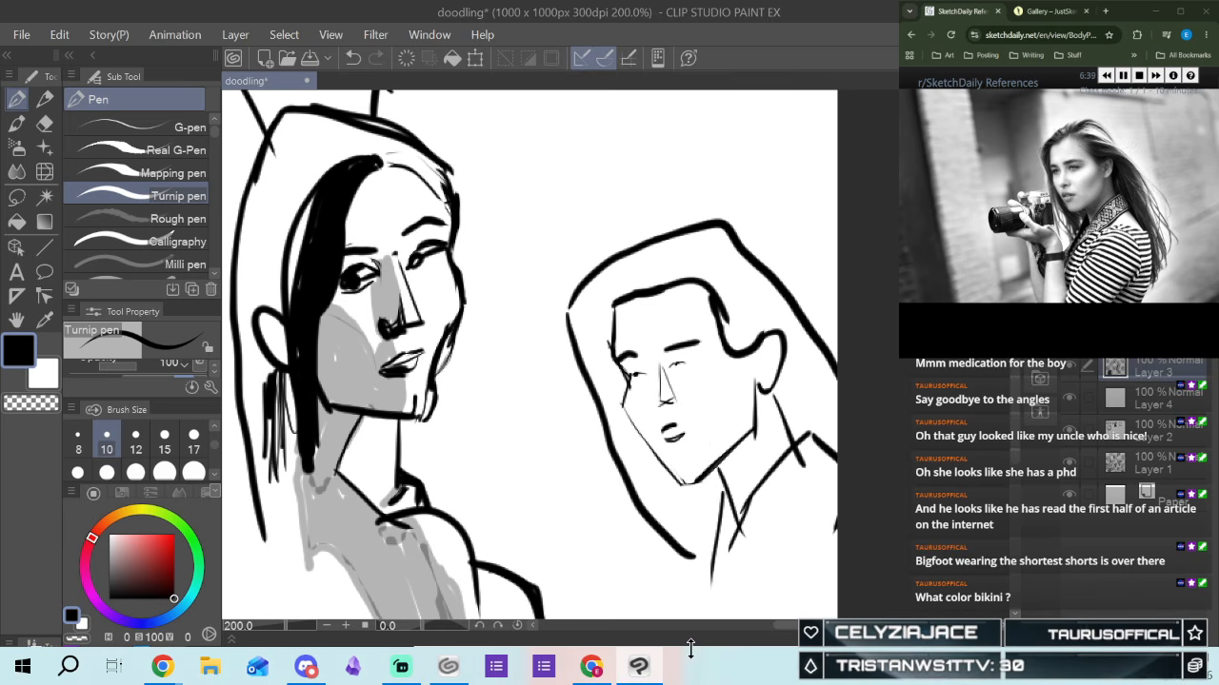
Fill the narrow wedge of hair beside the neck in black and draw the shirt line running down from the shoulder
{"action": "mouse_move", "coordinate": [724, 490]}
{"action": "left_mouse_down"}
{"action": "mouse_move", "coordinate": [733, 532]}
{"action": "mouse_move", "coordinate": [716, 582]}
{"action": "left_mouse_up"}
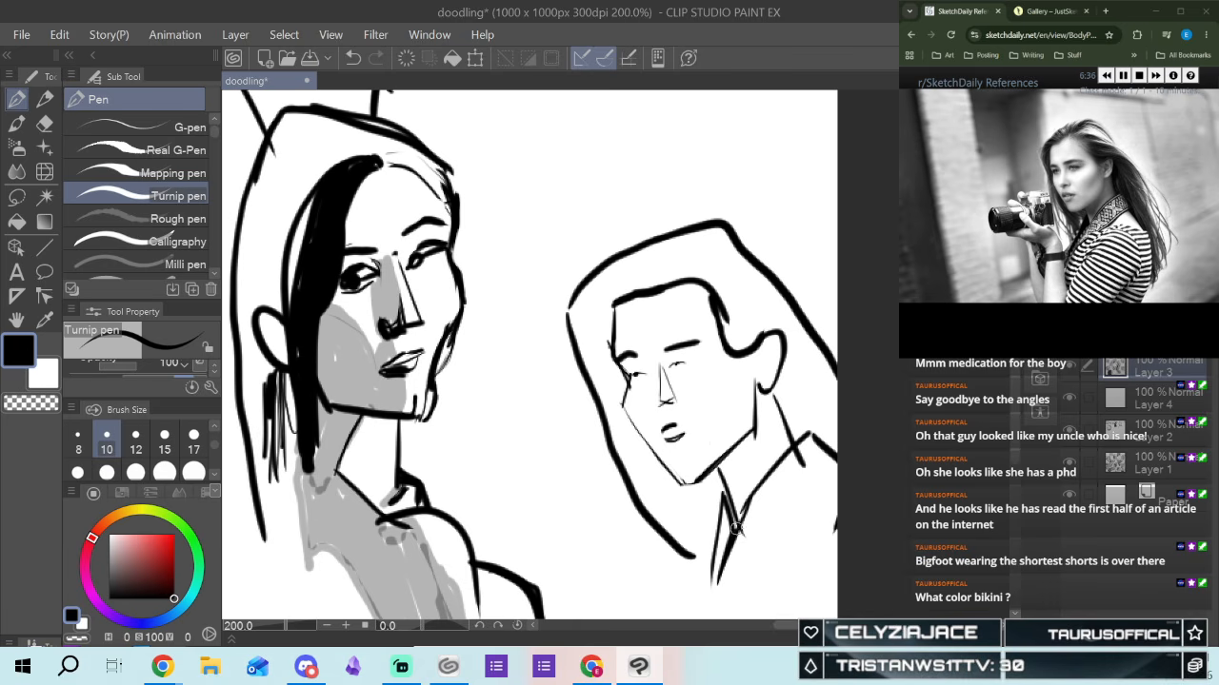
{"action": "left_click_drag", "start_coordinate": [725, 499], "coordinate": [716, 587]}
{"action": "left_click_drag", "start_coordinate": [725, 523], "coordinate": [714, 594]}
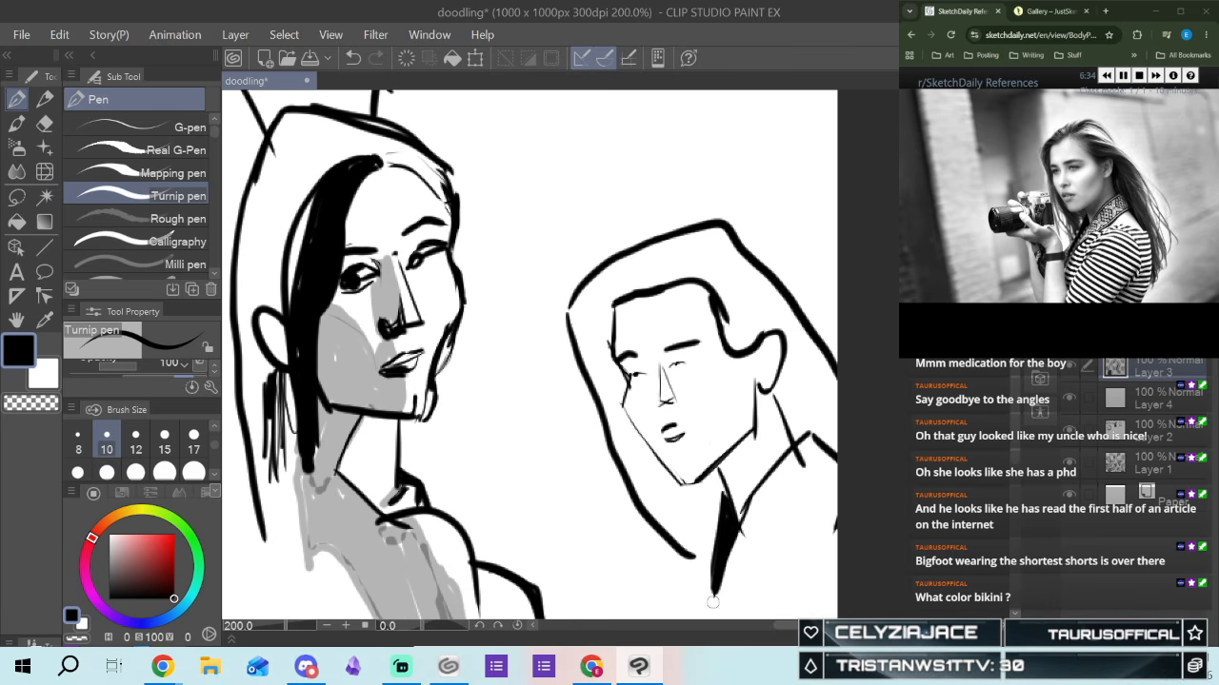
{"action": "left_click_drag", "start_coordinate": [836, 485], "coordinate": [754, 619]}
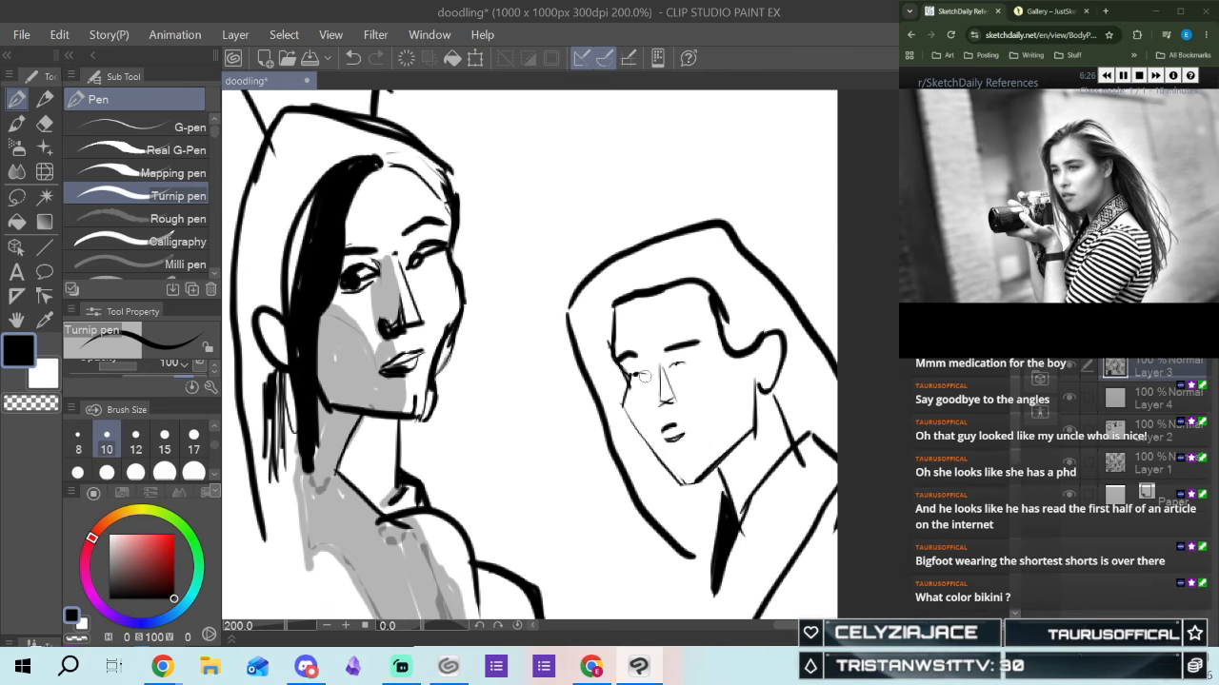
Accent both eyes of the woman with the camera beneath the eyebrows, and undo the extra stroke on the nose
{"action": "left_click_drag", "start_coordinate": [672, 365], "coordinate": [692, 360]}
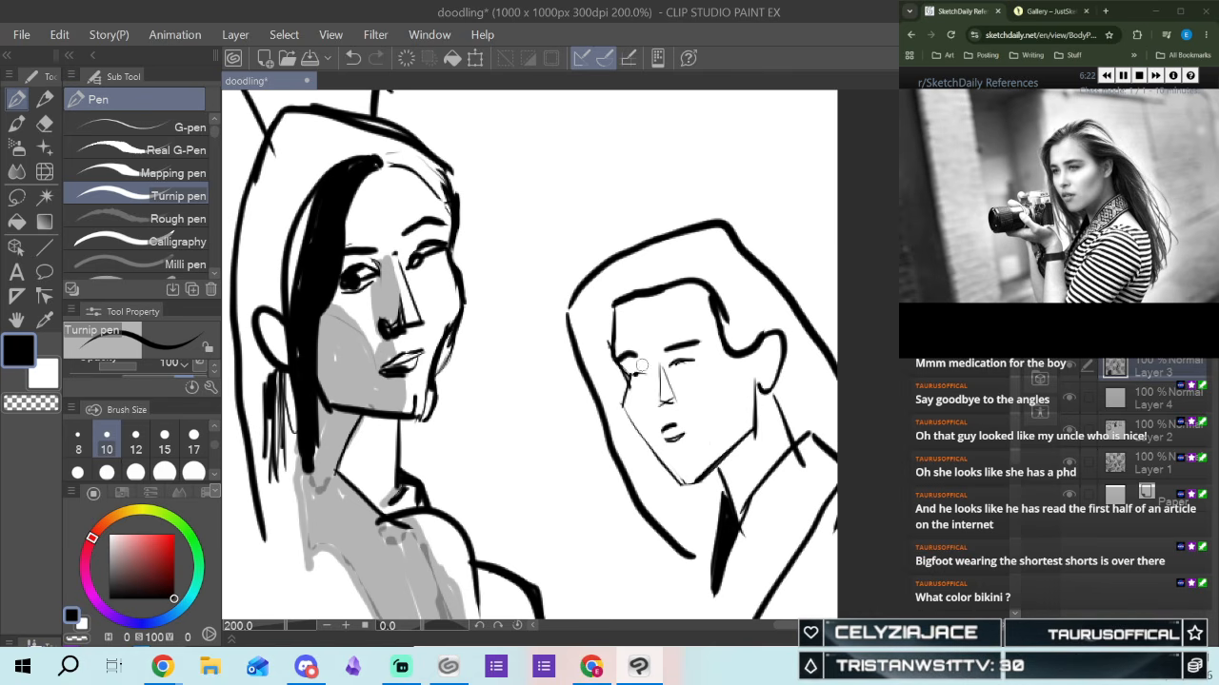
{"action": "left_click_drag", "start_coordinate": [625, 369], "coordinate": [635, 369]}
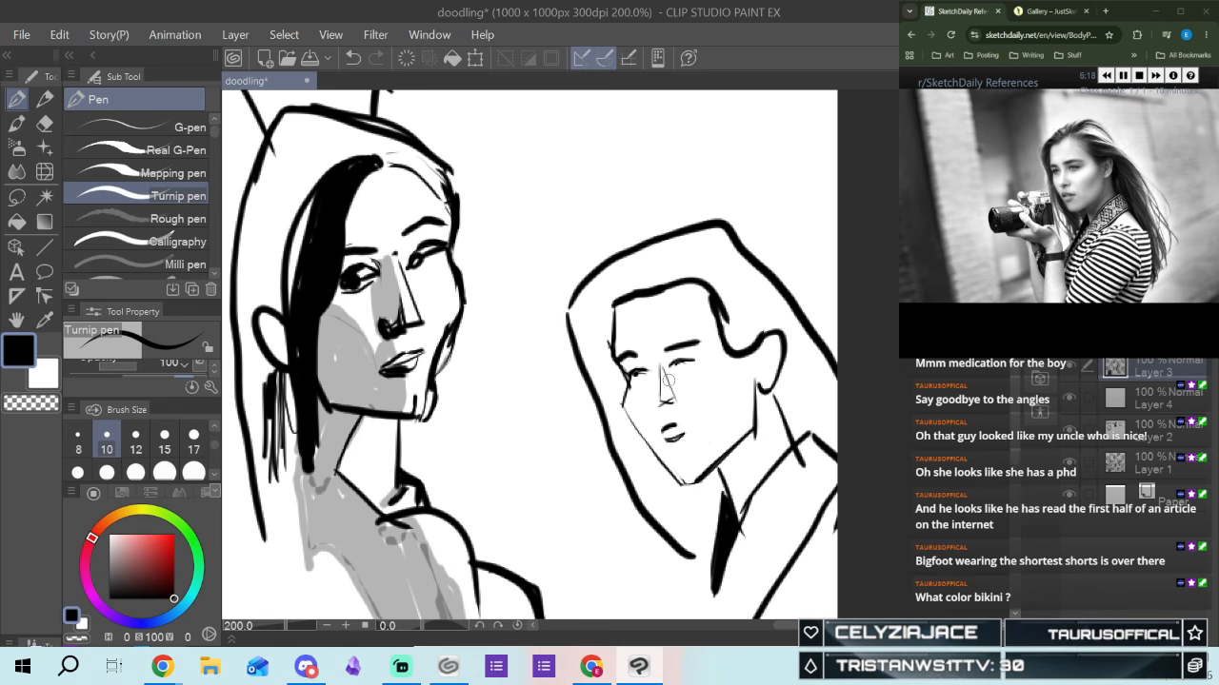
{"action": "left_click_drag", "start_coordinate": [660, 383], "coordinate": [672, 399]}
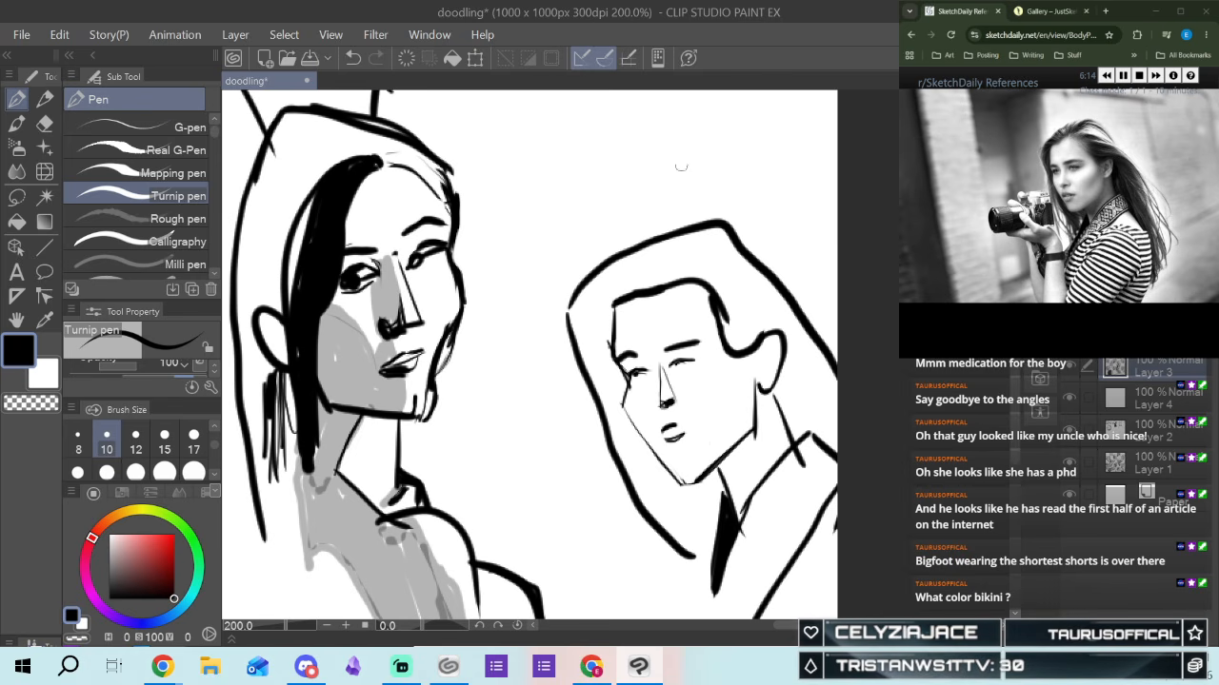
{"action": "left_click", "coordinate": [352, 55]}
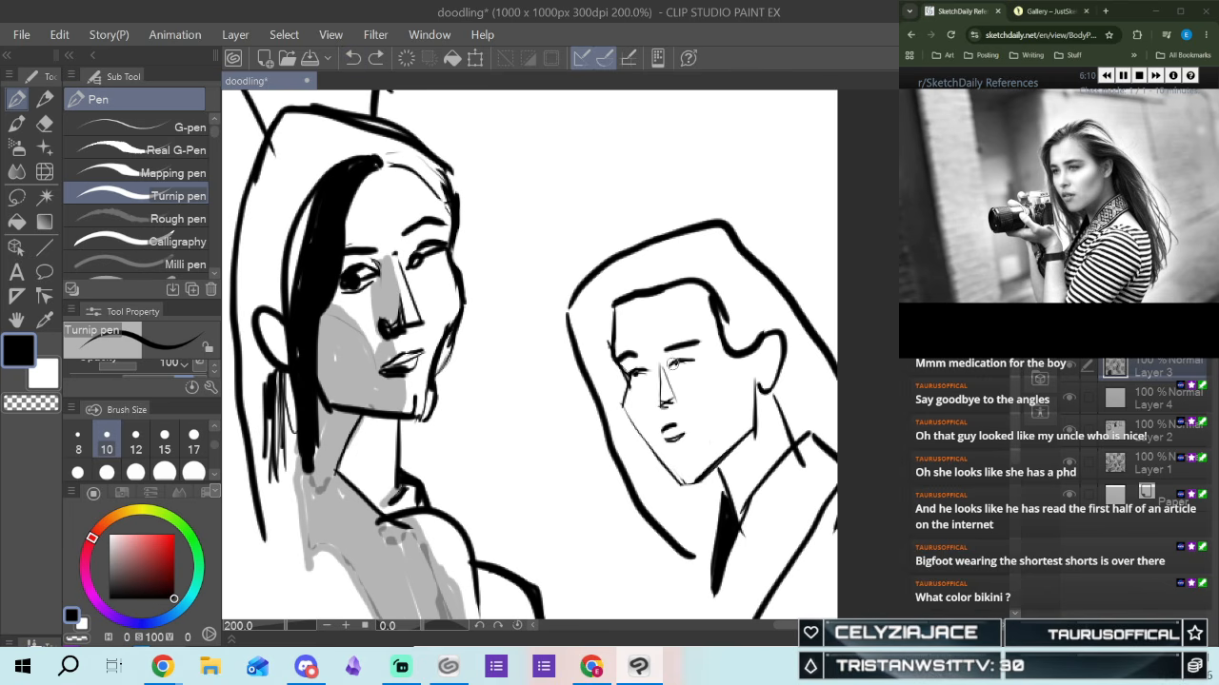
Redraw the nose longer with a lower nostril, and remove the old nose lines with the Hard eraser
{"action": "left_click", "coordinate": [658, 385]}
{"action": "left_click_drag", "start_coordinate": [656, 364], "coordinate": [662, 419]}
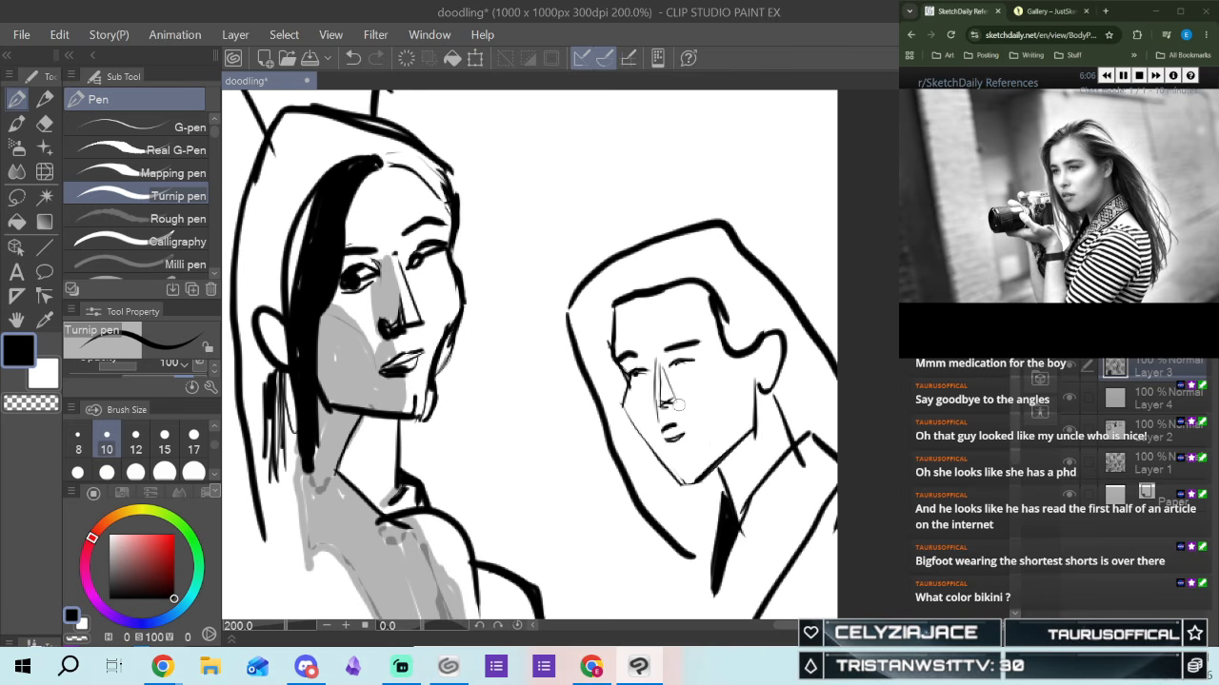
{"action": "left_click_drag", "start_coordinate": [664, 407], "coordinate": [674, 413]}
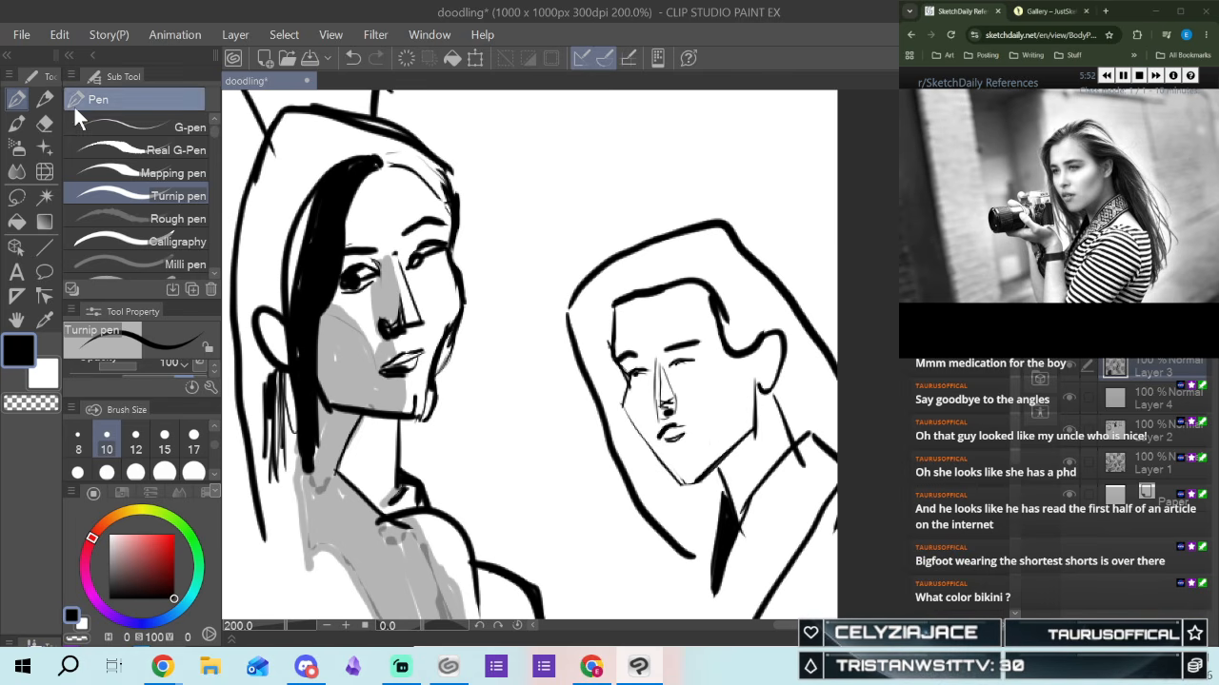
{"action": "left_click", "coordinate": [44, 123]}
{"action": "mouse_move", "coordinate": [664, 378]}
{"action": "left_mouse_down"}
{"action": "mouse_move", "coordinate": [662, 364]}
{"action": "mouse_move", "coordinate": [671, 404]}
{"action": "left_mouse_up"}
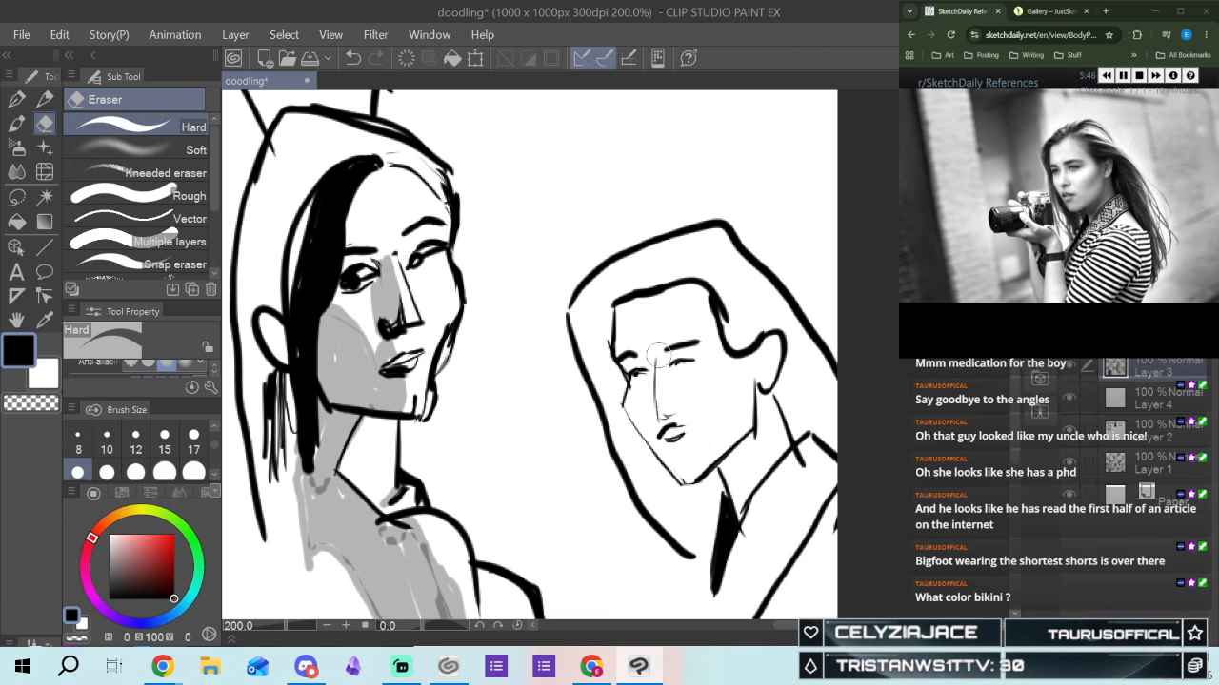
Widen and darken the lips with the Turnip pen and add dark inner marks to the ear
{"action": "left_click", "coordinate": [17, 99]}
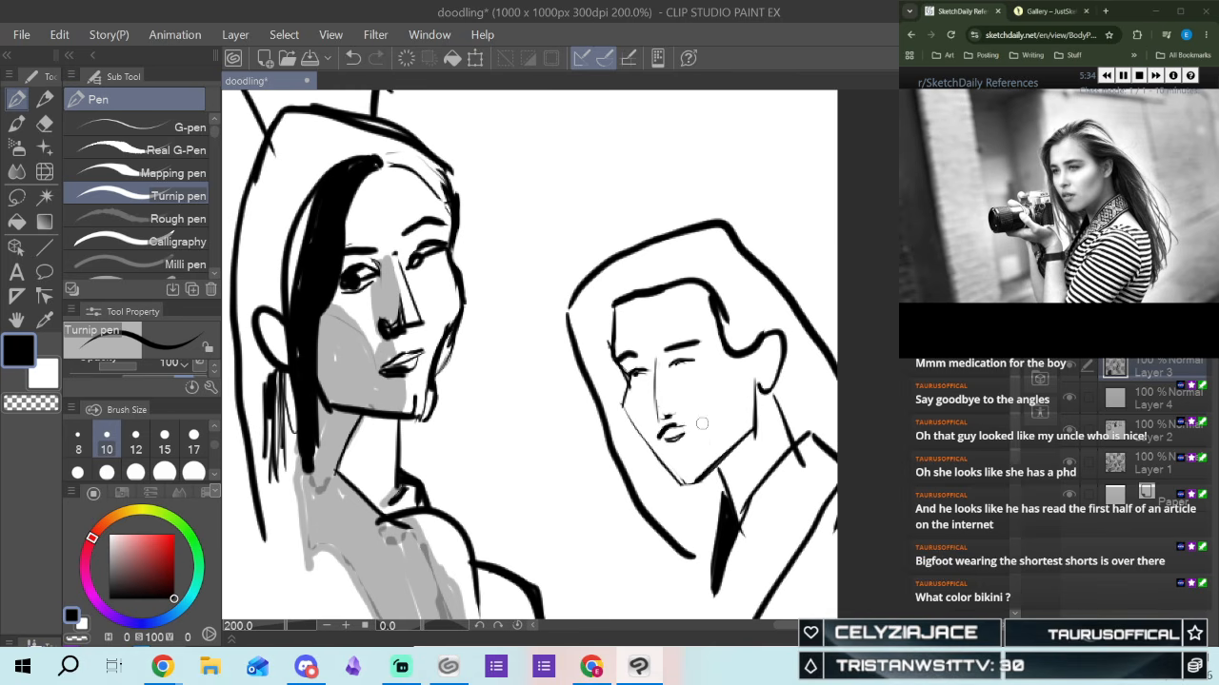
{"action": "mouse_move", "coordinate": [677, 429]}
{"action": "left_mouse_down"}
{"action": "mouse_move", "coordinate": [664, 438]}
{"action": "mouse_move", "coordinate": [696, 430]}
{"action": "left_mouse_up"}
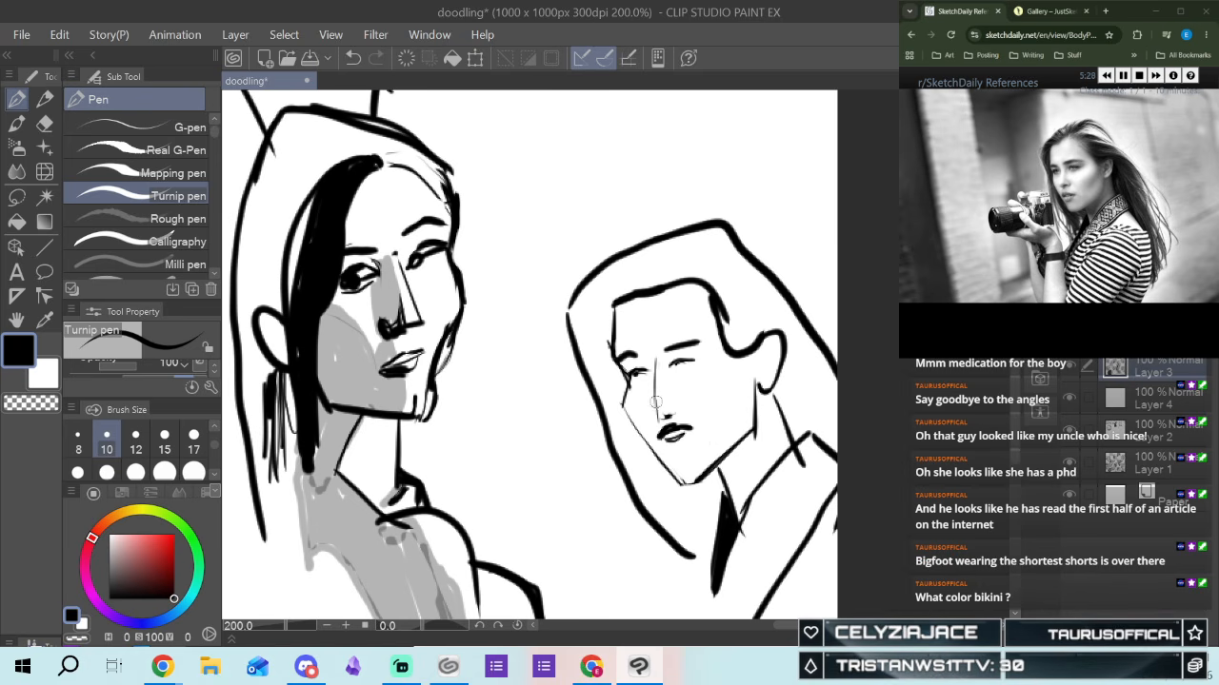
{"action": "left_click_drag", "start_coordinate": [663, 446], "coordinate": [681, 440]}
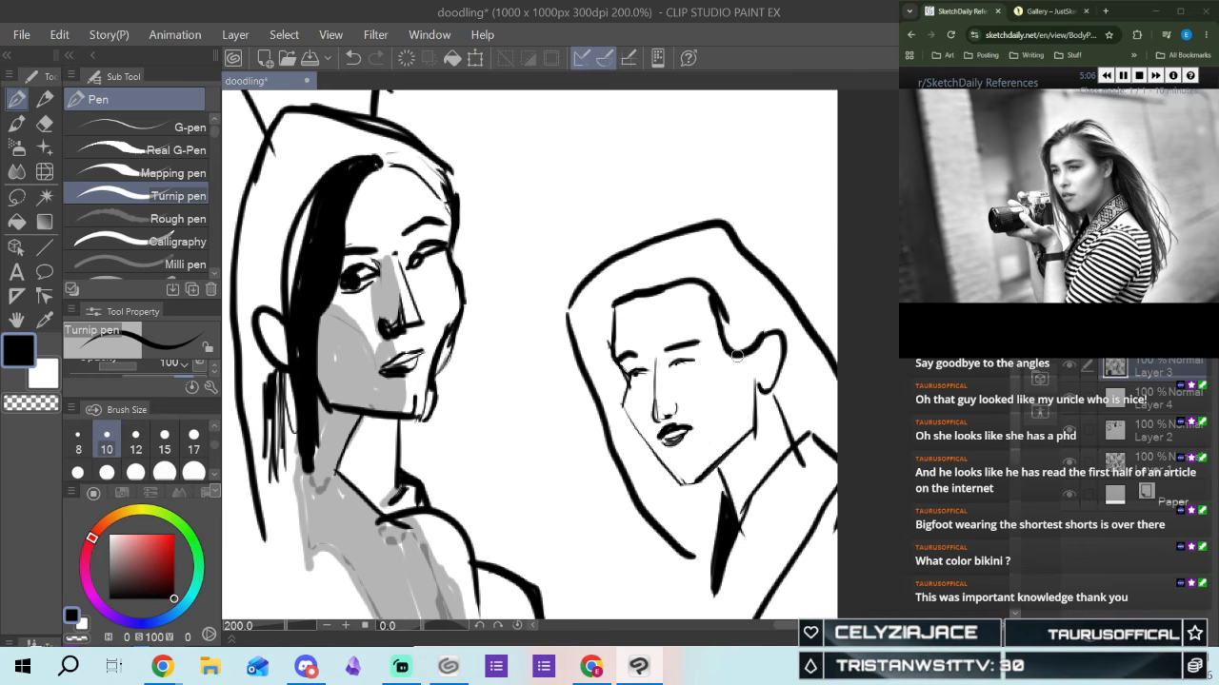
{"action": "left_click_drag", "start_coordinate": [766, 358], "coordinate": [766, 365]}
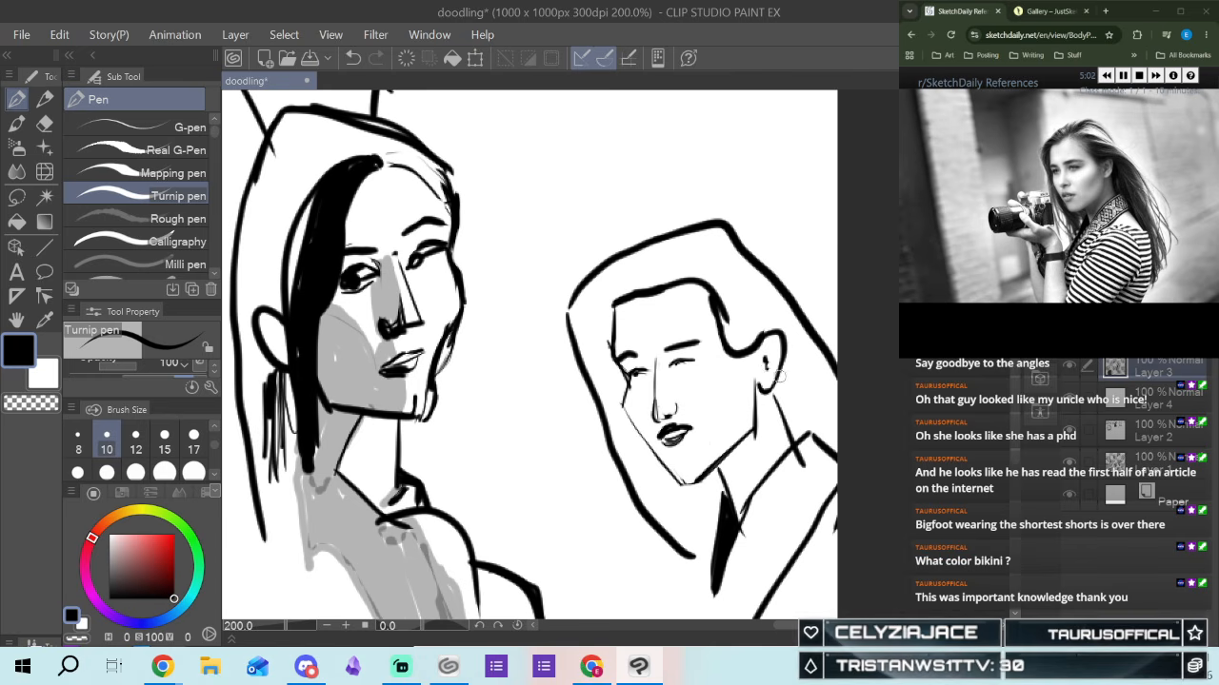
{"action": "left_click_drag", "start_coordinate": [766, 357], "coordinate": [767, 364]}
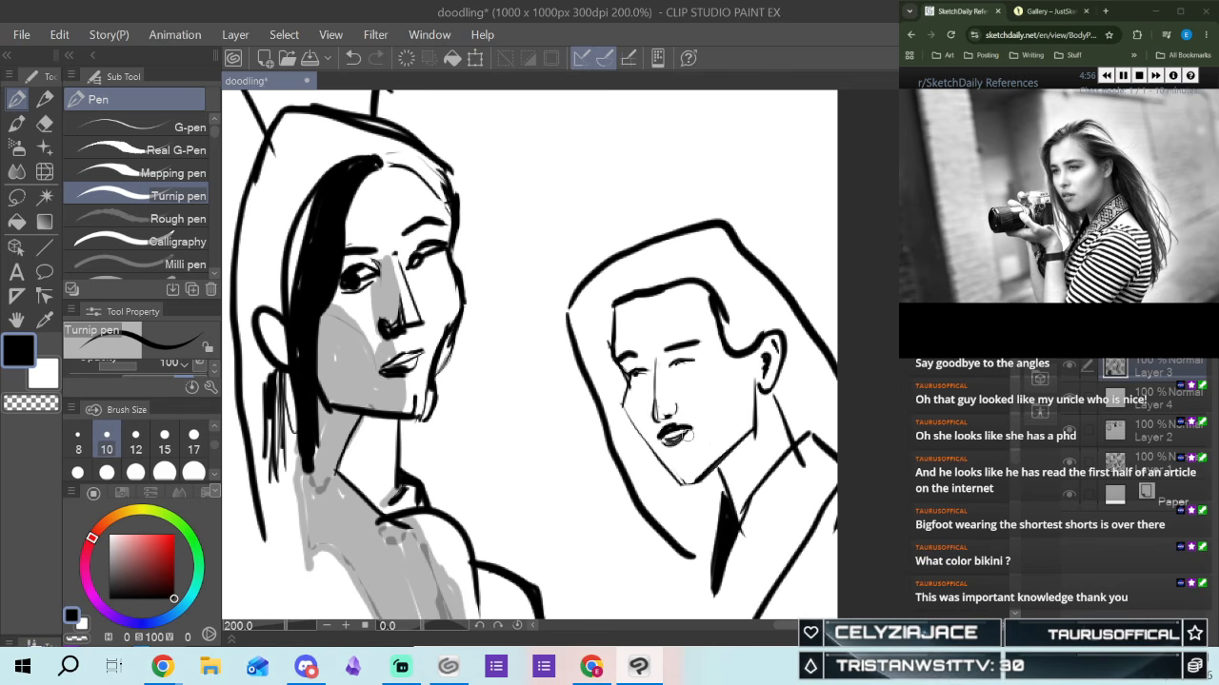
Fill the hair solid black behind the ear, along the forehead and far cheek, and down below the chin to the neck
{"action": "mouse_move", "coordinate": [712, 288]}
{"action": "left_mouse_down"}
{"action": "mouse_move", "coordinate": [741, 346]}
{"action": "mouse_move", "coordinate": [753, 314]}
{"action": "mouse_move", "coordinate": [738, 310]}
{"action": "mouse_move", "coordinate": [756, 337]}
{"action": "mouse_move", "coordinate": [773, 314]}
{"action": "mouse_move", "coordinate": [750, 330]}
{"action": "mouse_move", "coordinate": [798, 347]}
{"action": "mouse_move", "coordinate": [790, 340]}
{"action": "mouse_move", "coordinate": [782, 399]}
{"action": "mouse_move", "coordinate": [797, 438]}
{"action": "mouse_move", "coordinate": [786, 395]}
{"action": "mouse_move", "coordinate": [823, 432]}
{"action": "mouse_move", "coordinate": [789, 407]}
{"action": "mouse_move", "coordinate": [803, 373]}
{"action": "mouse_move", "coordinate": [818, 440]}
{"action": "left_mouse_up"}
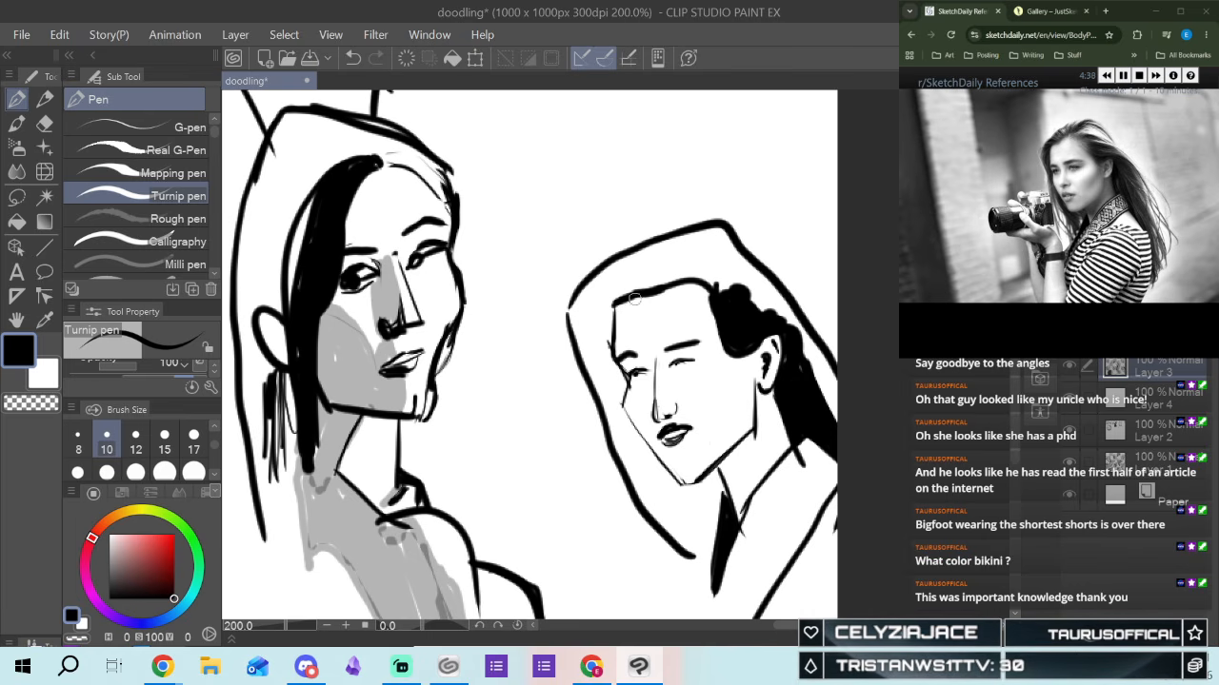
{"action": "left_click_drag", "start_coordinate": [649, 285], "coordinate": [598, 356]}
{"action": "mouse_move", "coordinate": [634, 297]}
{"action": "left_mouse_down"}
{"action": "mouse_move", "coordinate": [609, 331]}
{"action": "mouse_move", "coordinate": [618, 386]}
{"action": "mouse_move", "coordinate": [610, 365]}
{"action": "mouse_move", "coordinate": [619, 419]}
{"action": "mouse_move", "coordinate": [659, 471]}
{"action": "left_mouse_up"}
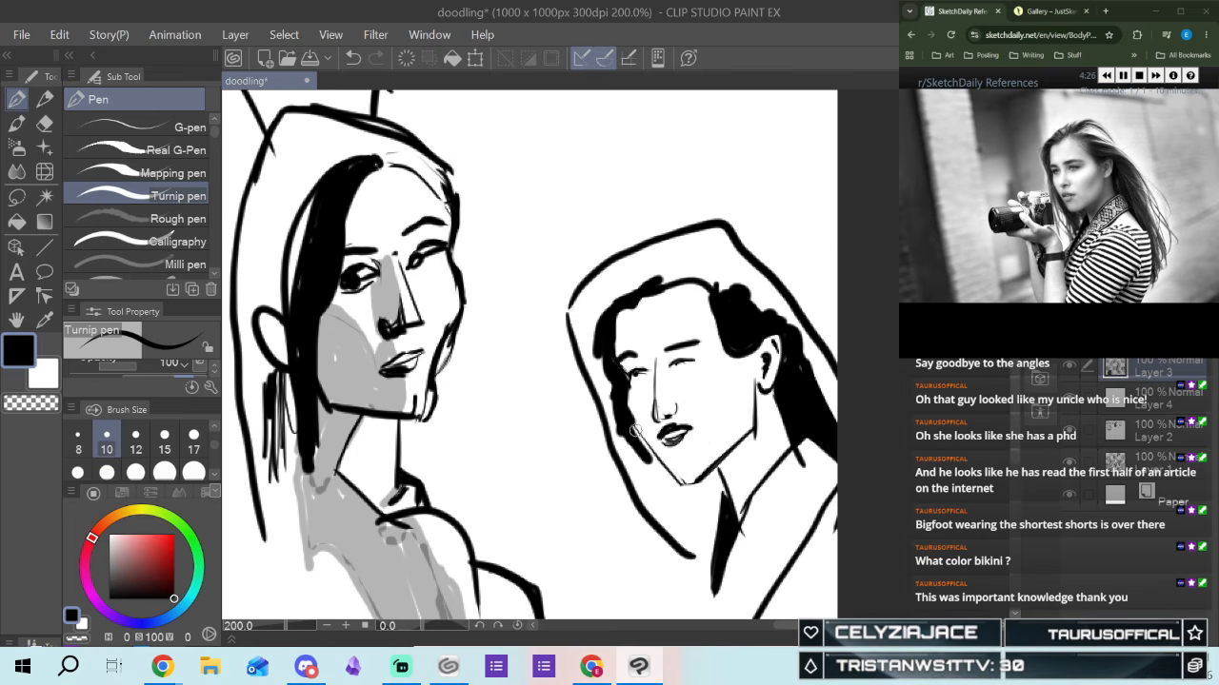
{"action": "left_click_drag", "start_coordinate": [628, 419], "coordinate": [699, 527]}
{"action": "left_click_drag", "start_coordinate": [644, 452], "coordinate": [697, 525]}
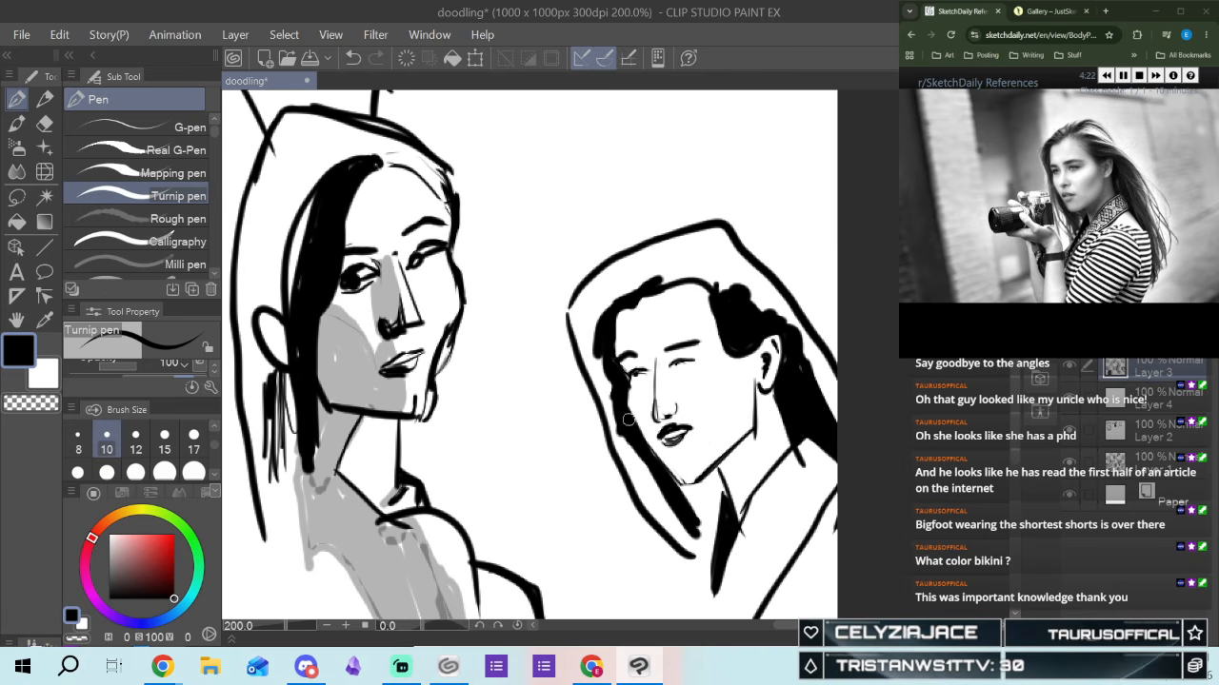
{"action": "left_click_drag", "start_coordinate": [629, 417], "coordinate": [683, 496]}
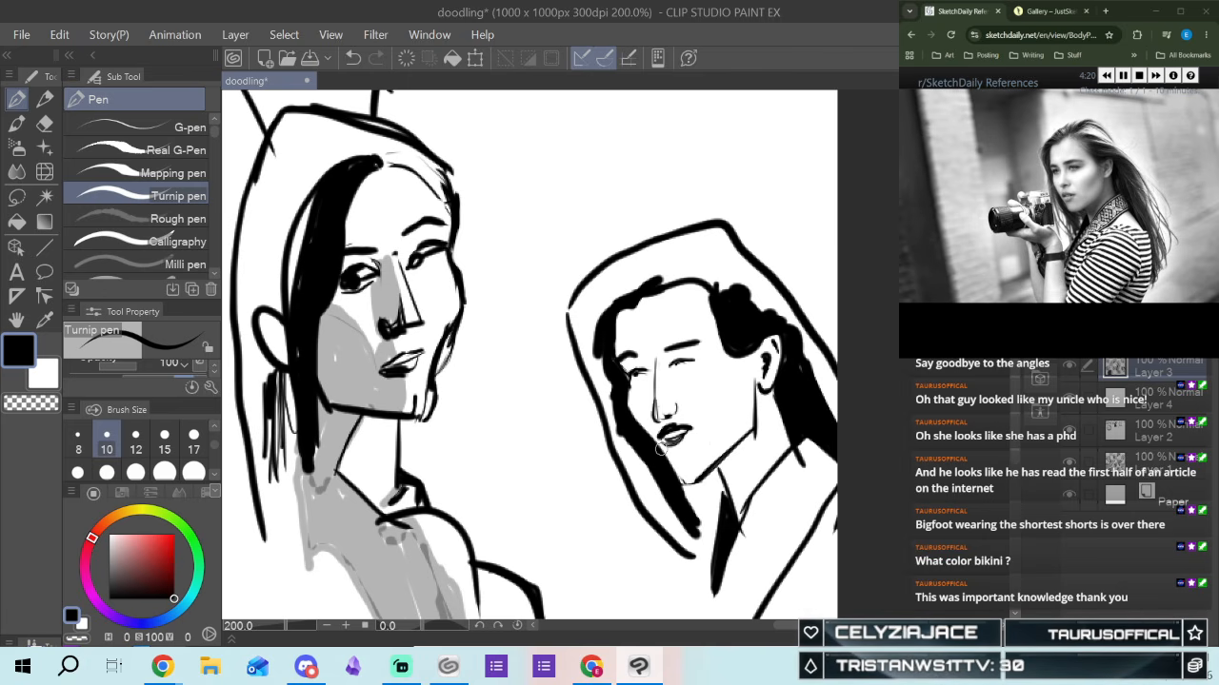
{"action": "mouse_move", "coordinate": [679, 491]}
{"action": "left_mouse_down"}
{"action": "mouse_move", "coordinate": [704, 489]}
{"action": "mouse_move", "coordinate": [669, 493]}
{"action": "mouse_move", "coordinate": [722, 509]}
{"action": "mouse_move", "coordinate": [709, 535]}
{"action": "mouse_move", "coordinate": [691, 537]}
{"action": "mouse_move", "coordinate": [702, 549]}
{"action": "mouse_move", "coordinate": [716, 492]}
{"action": "left_mouse_up"}
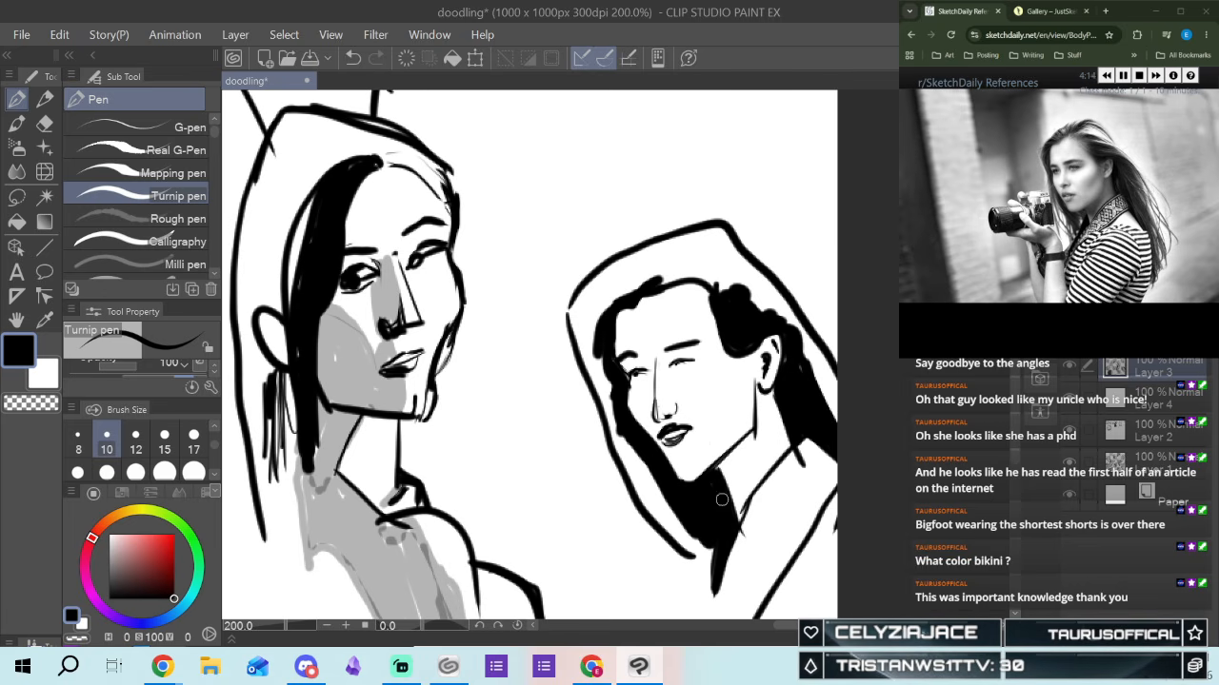
Shade the lower lip, chin, cheek, ear and neck in translucent grey with the Milli pen
{"action": "left_click", "coordinate": [122, 260]}
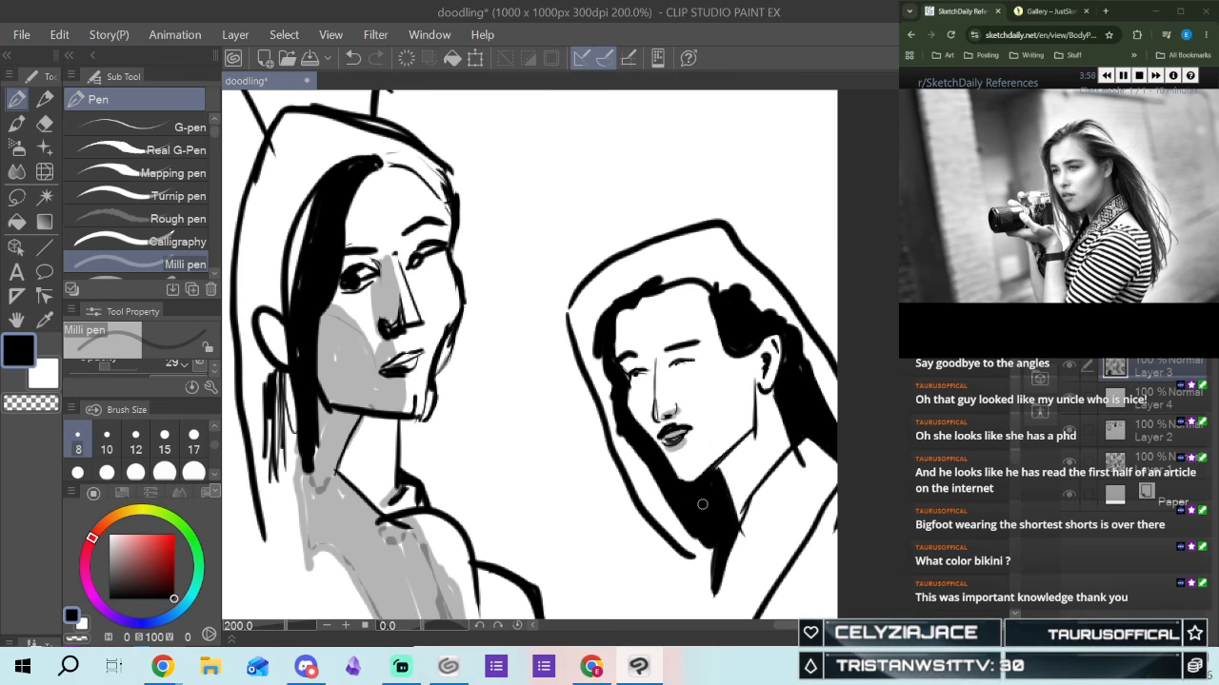
{"action": "left_click_drag", "start_coordinate": [669, 457], "coordinate": [712, 464]}
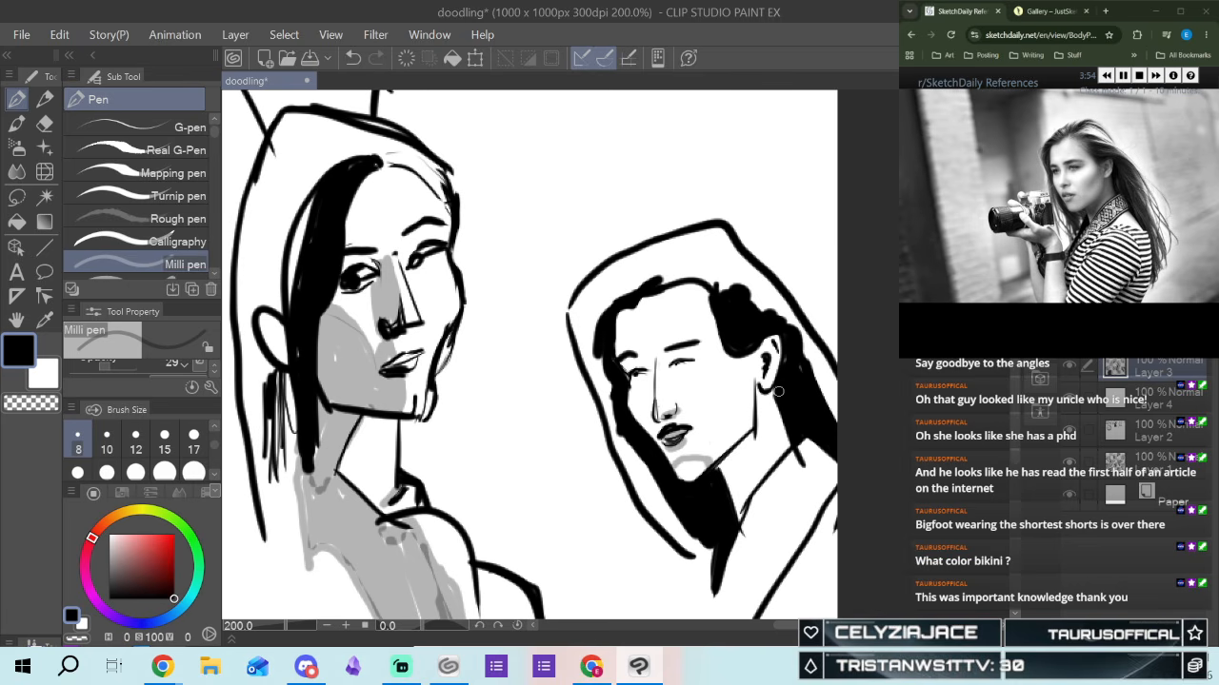
{"action": "mouse_move", "coordinate": [726, 450]}
{"action": "left_mouse_down"}
{"action": "mouse_move", "coordinate": [751, 382]}
{"action": "mouse_move", "coordinate": [739, 434]}
{"action": "mouse_move", "coordinate": [748, 389]}
{"action": "mouse_move", "coordinate": [731, 357]}
{"action": "mouse_move", "coordinate": [700, 412]}
{"action": "mouse_move", "coordinate": [742, 416]}
{"action": "left_mouse_up"}
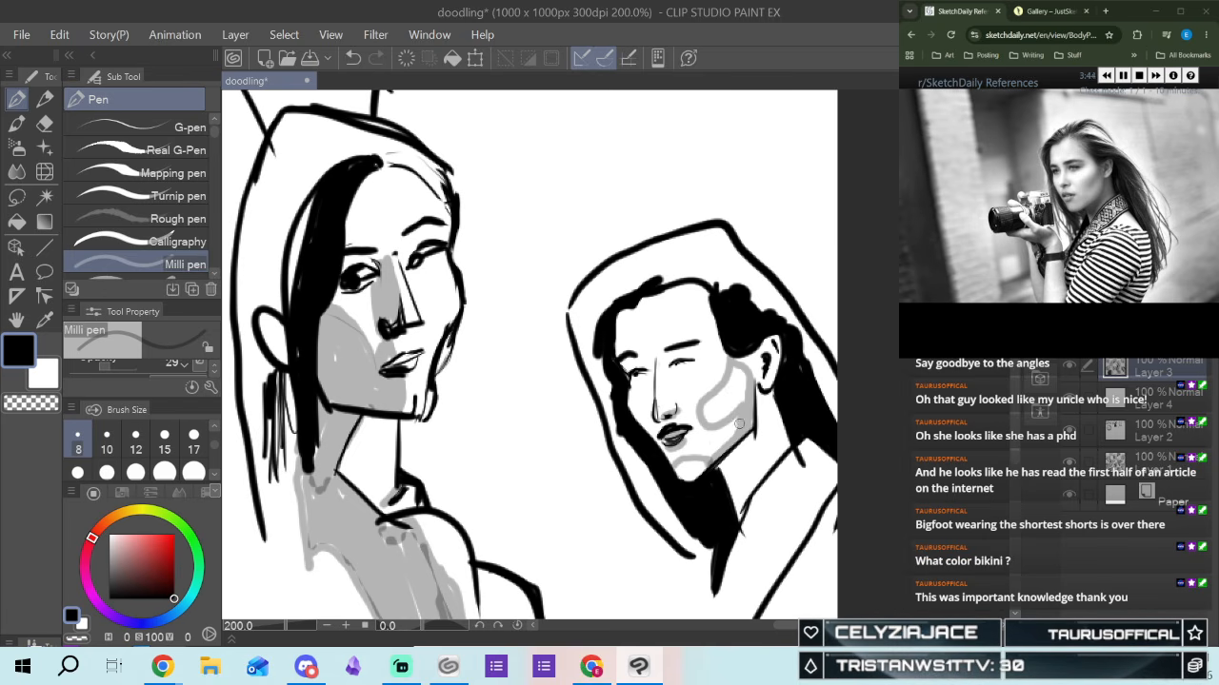
{"action": "mouse_move", "coordinate": [748, 367]}
{"action": "left_mouse_down"}
{"action": "mouse_move", "coordinate": [708, 416]}
{"action": "mouse_move", "coordinate": [743, 400]}
{"action": "mouse_move", "coordinate": [732, 365]}
{"action": "mouse_move", "coordinate": [750, 370]}
{"action": "mouse_move", "coordinate": [756, 345]}
{"action": "mouse_move", "coordinate": [757, 372]}
{"action": "mouse_move", "coordinate": [767, 355]}
{"action": "mouse_move", "coordinate": [782, 366]}
{"action": "mouse_move", "coordinate": [753, 440]}
{"action": "mouse_move", "coordinate": [725, 468]}
{"action": "mouse_move", "coordinate": [788, 417]}
{"action": "mouse_move", "coordinate": [739, 493]}
{"action": "left_mouse_up"}
{"action": "left_click_drag", "start_coordinate": [779, 443], "coordinate": [740, 515]}
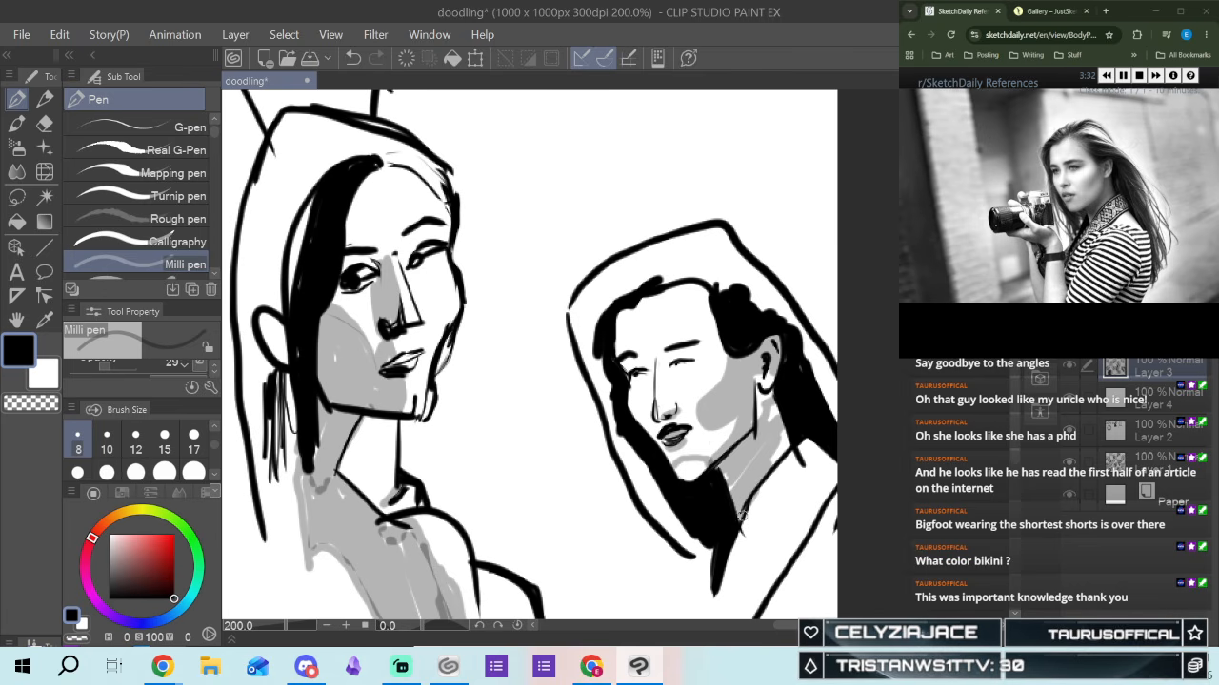
{"action": "left_click_drag", "start_coordinate": [781, 444], "coordinate": [771, 470]}
{"action": "mouse_move", "coordinate": [779, 400]}
{"action": "left_mouse_down"}
{"action": "mouse_move", "coordinate": [769, 422]}
{"action": "mouse_move", "coordinate": [759, 404]}
{"action": "mouse_move", "coordinate": [756, 424]}
{"action": "left_mouse_up"}
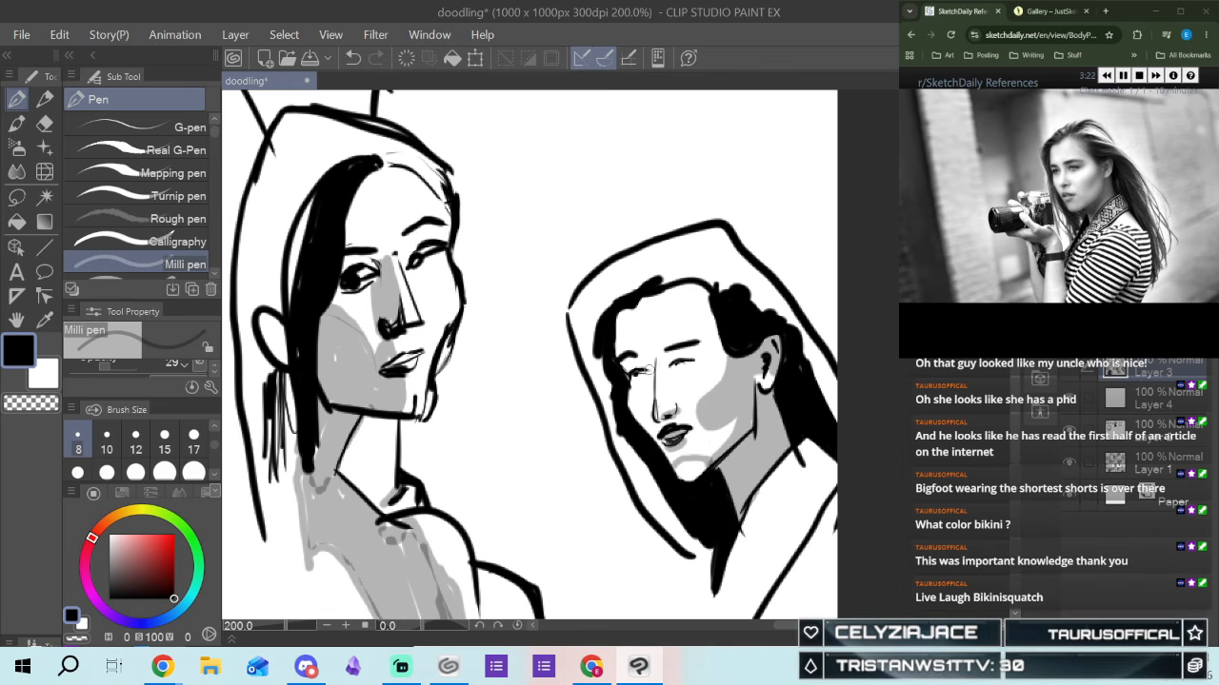
Shade the side of the nose and both eye sockets in grey, undoing strokes that miss
{"action": "left_click_drag", "start_coordinate": [666, 377], "coordinate": [677, 414]}
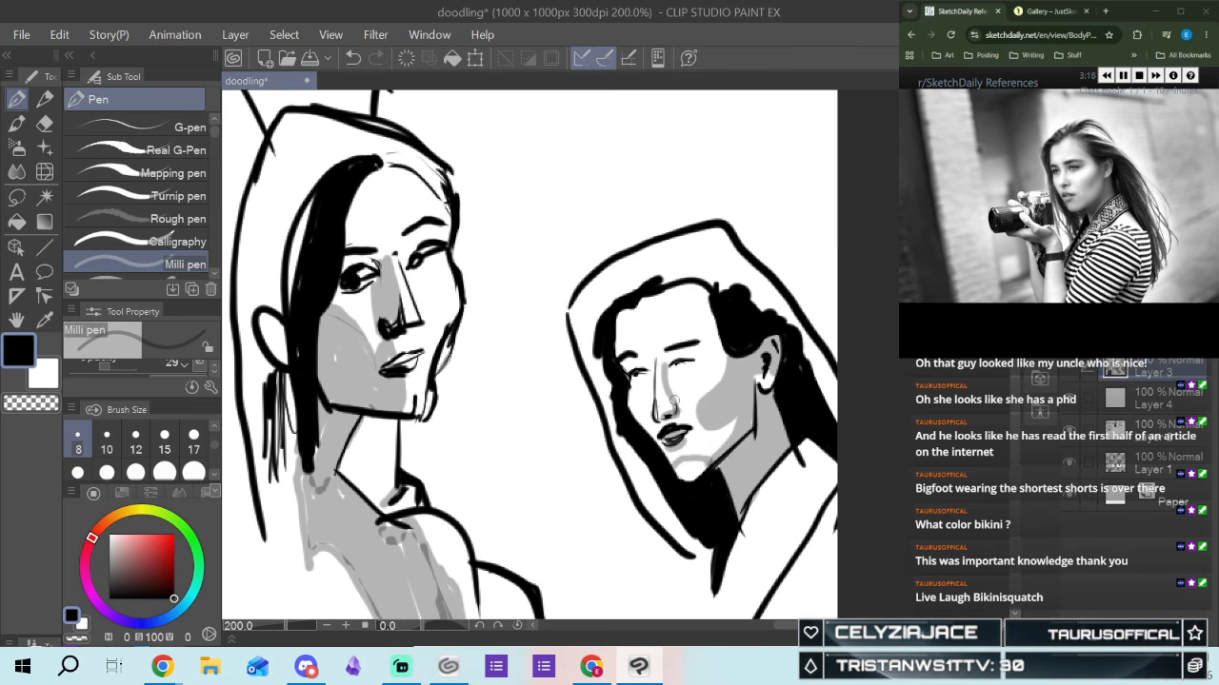
{"action": "left_click", "coordinate": [351, 57]}
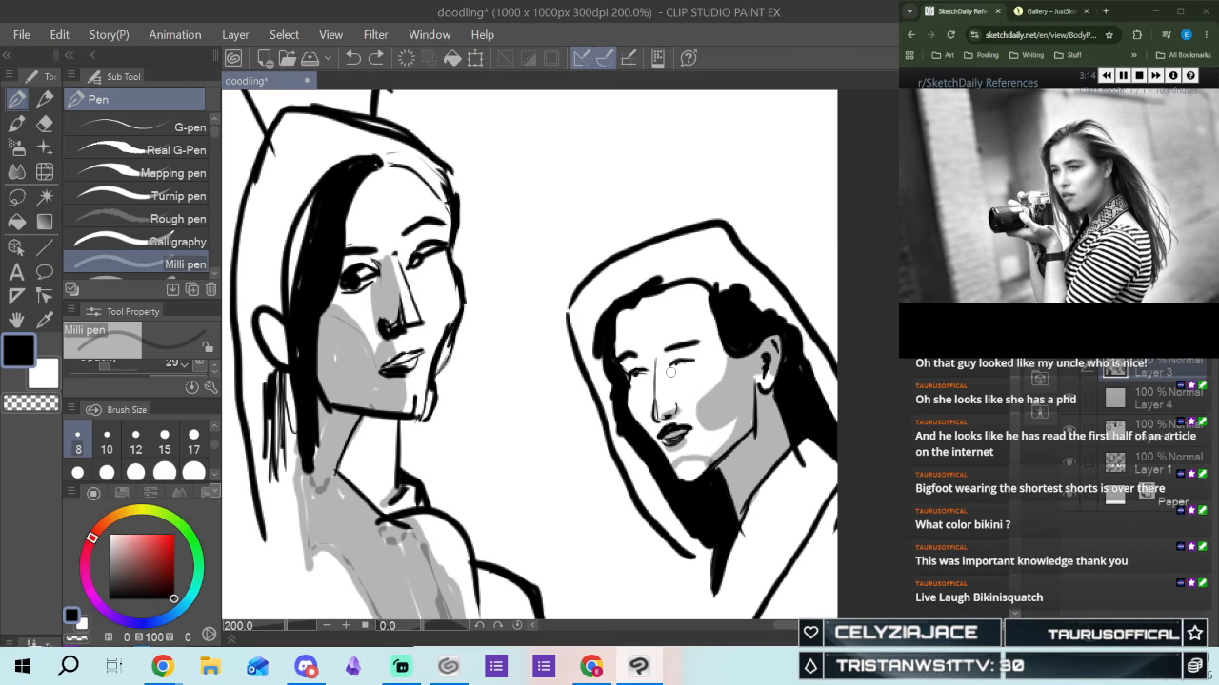
{"action": "left_click_drag", "start_coordinate": [668, 367], "coordinate": [682, 412]}
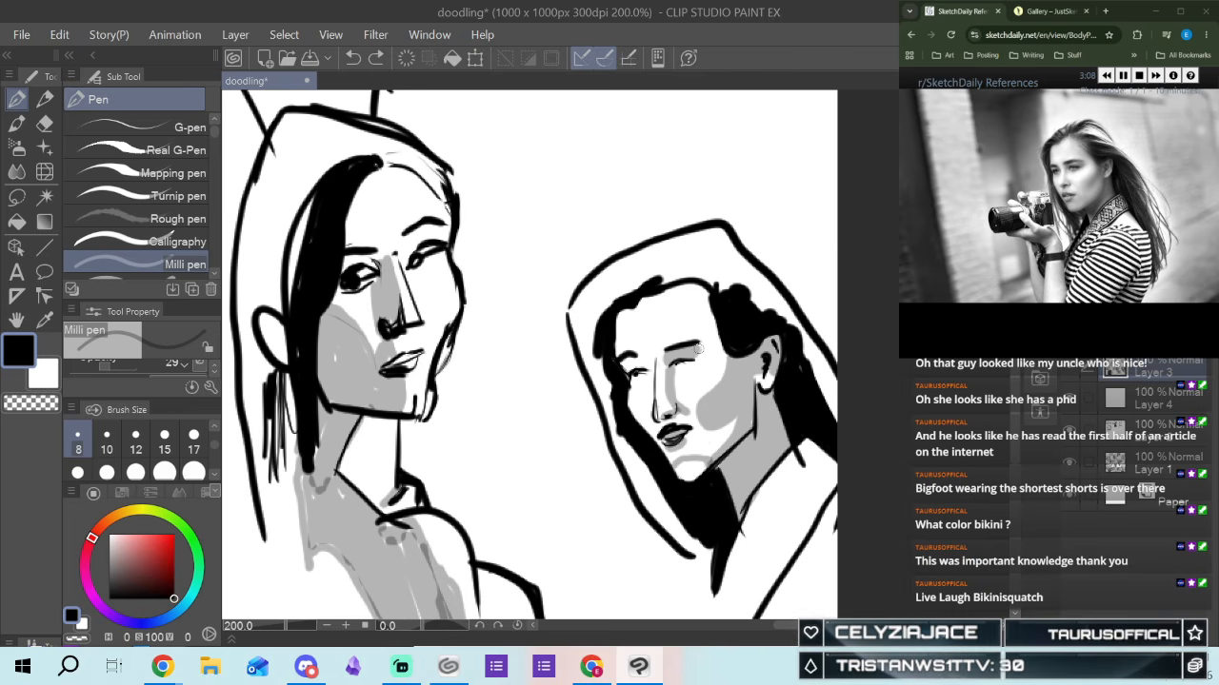
{"action": "mouse_move", "coordinate": [647, 365]}
{"action": "left_mouse_down"}
{"action": "mouse_move", "coordinate": [657, 369]}
{"action": "mouse_move", "coordinate": [626, 362]}
{"action": "left_mouse_up"}
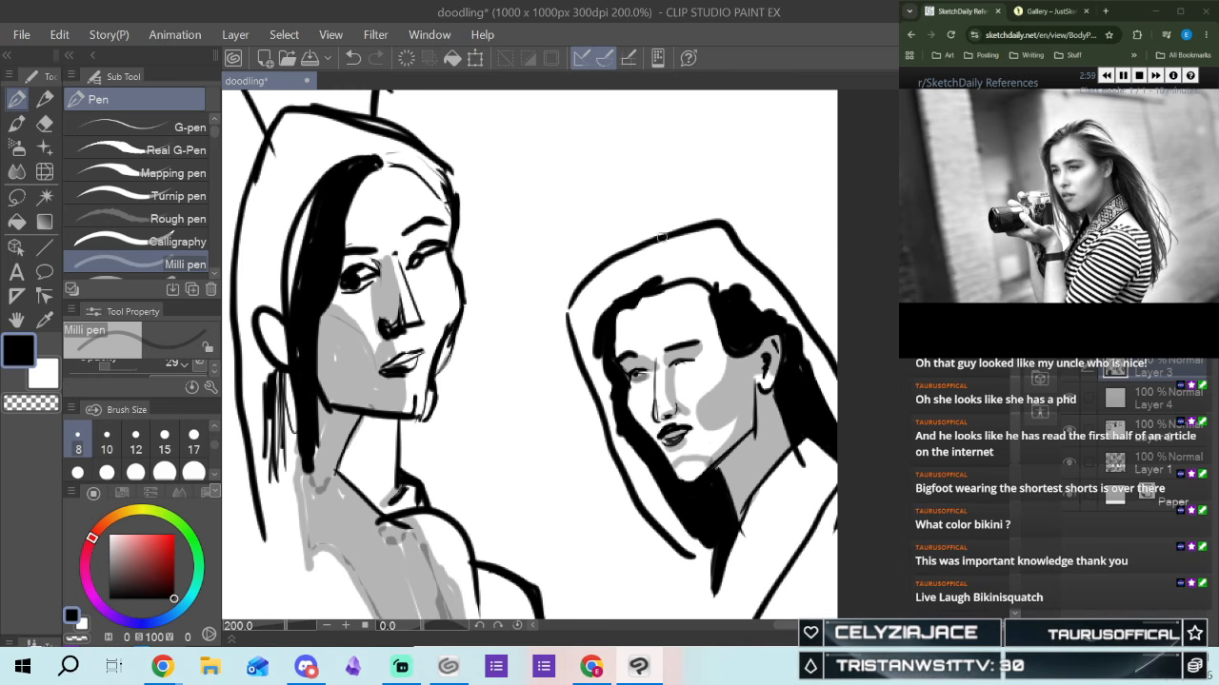
{"action": "left_click", "coordinate": [351, 58]}
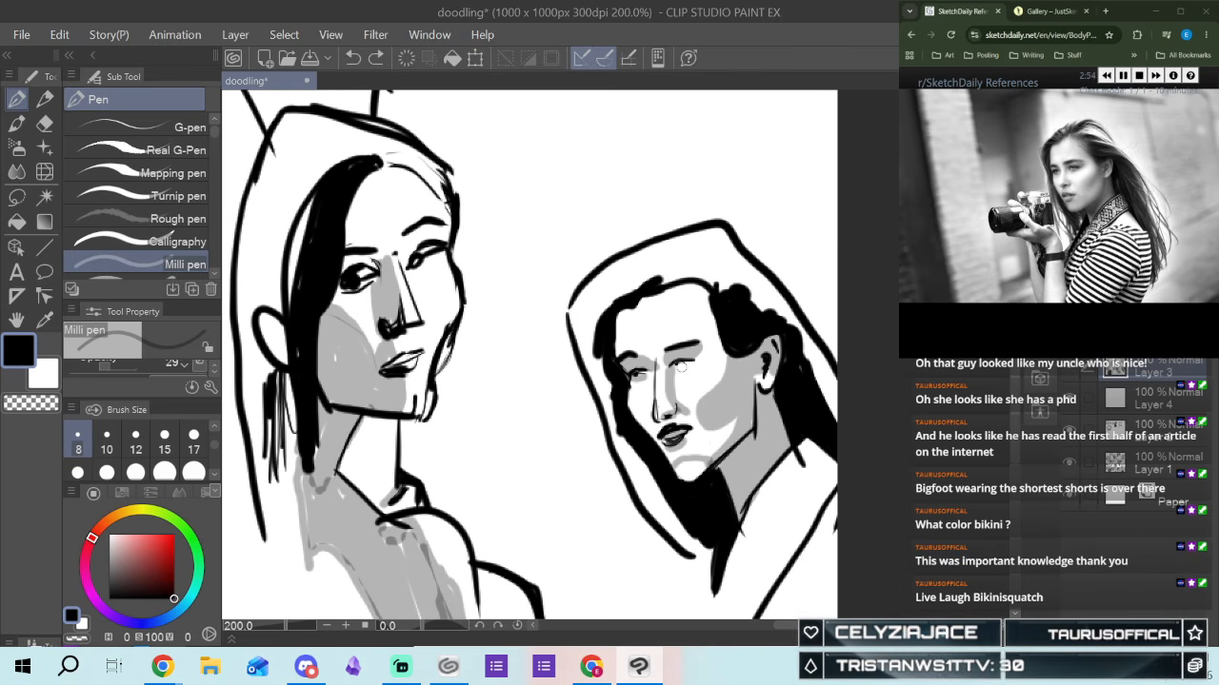
{"action": "left_click_drag", "start_coordinate": [679, 363], "coordinate": [696, 359]}
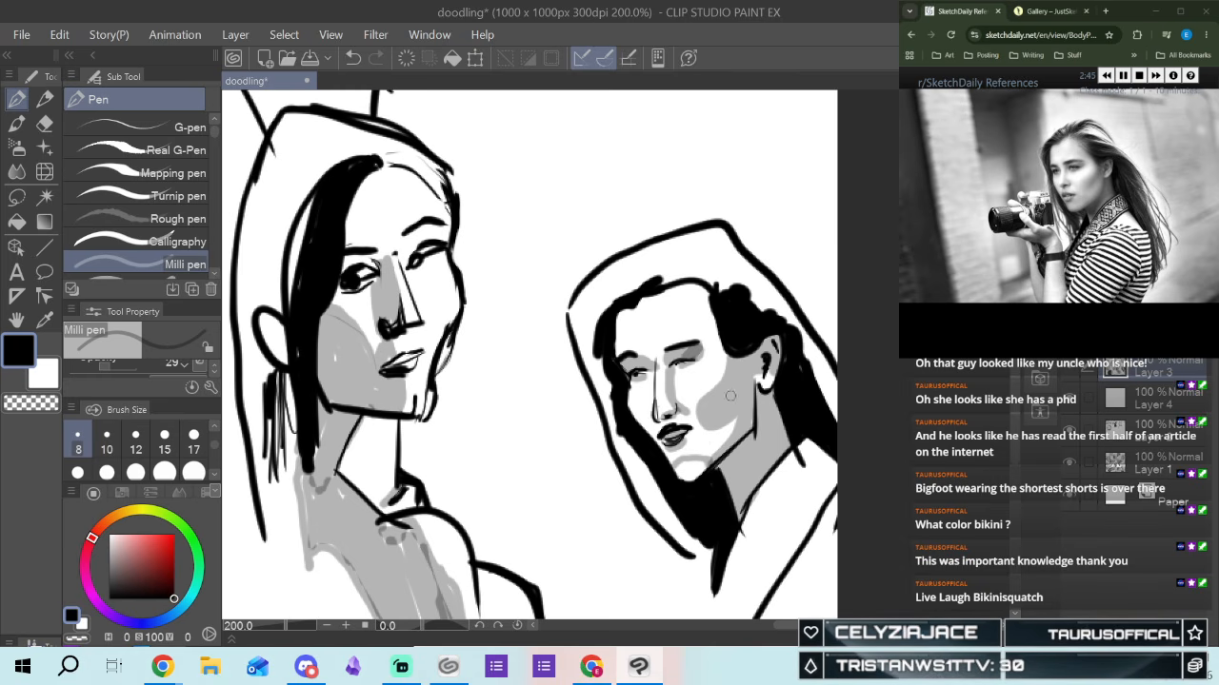
Layer darker grey shadows over the cheek, along the jawline and down the neck
{"action": "left_click_drag", "start_coordinate": [726, 400], "coordinate": [749, 363]}
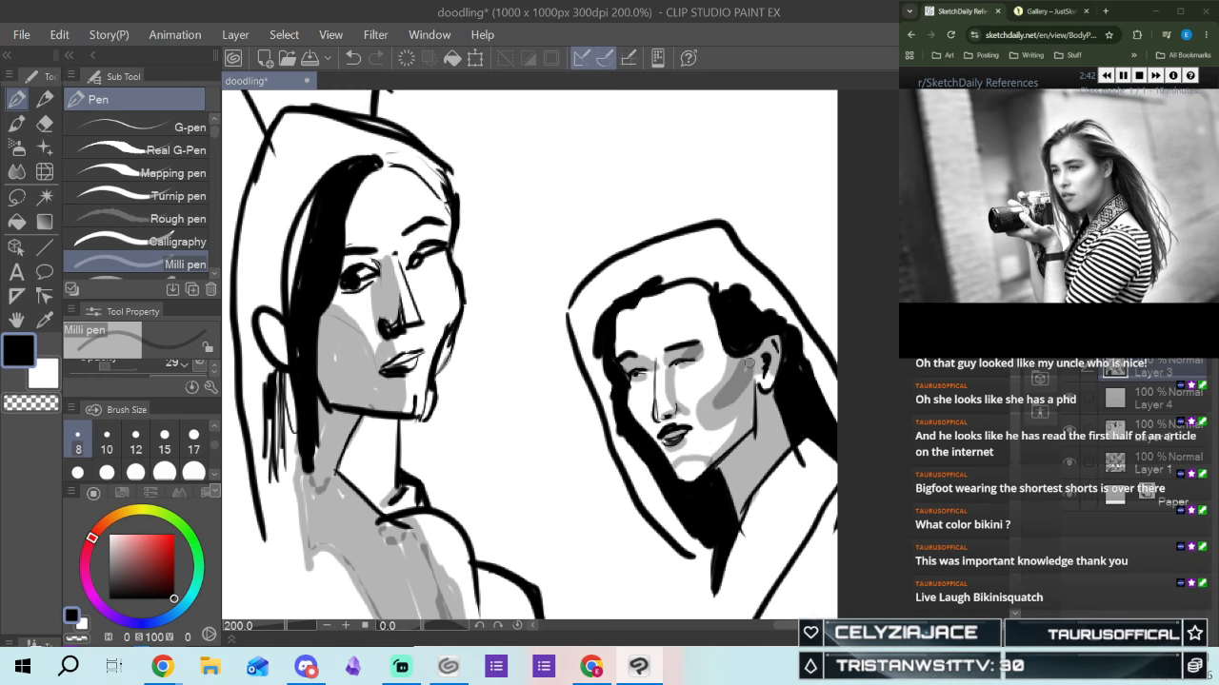
{"action": "left_click_drag", "start_coordinate": [750, 413], "coordinate": [721, 458]}
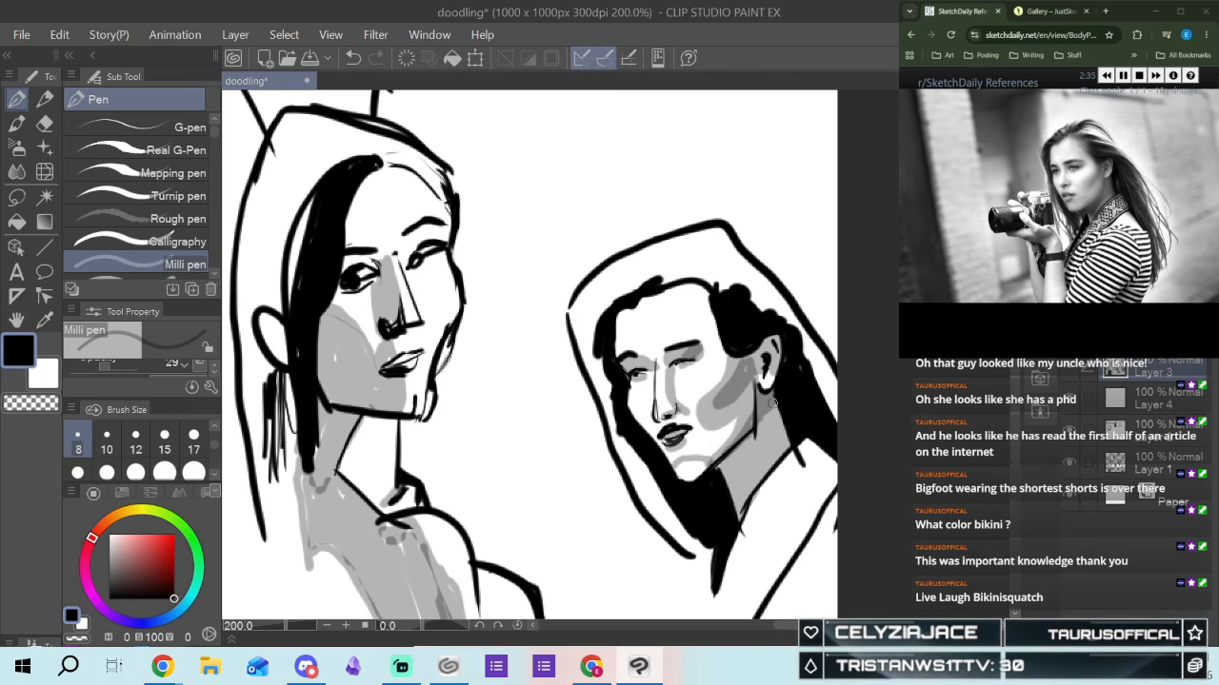
{"action": "left_click_drag", "start_coordinate": [787, 414], "coordinate": [744, 483]}
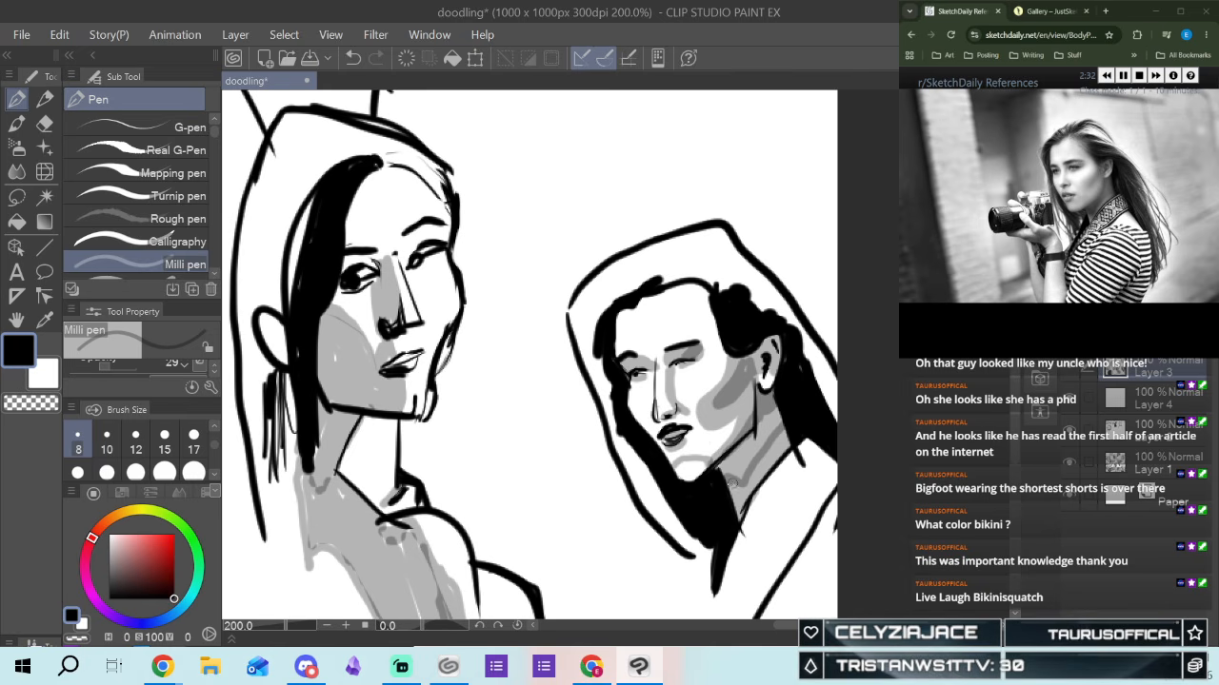
{"action": "left_click_drag", "start_coordinate": [731, 463], "coordinate": [778, 413]}
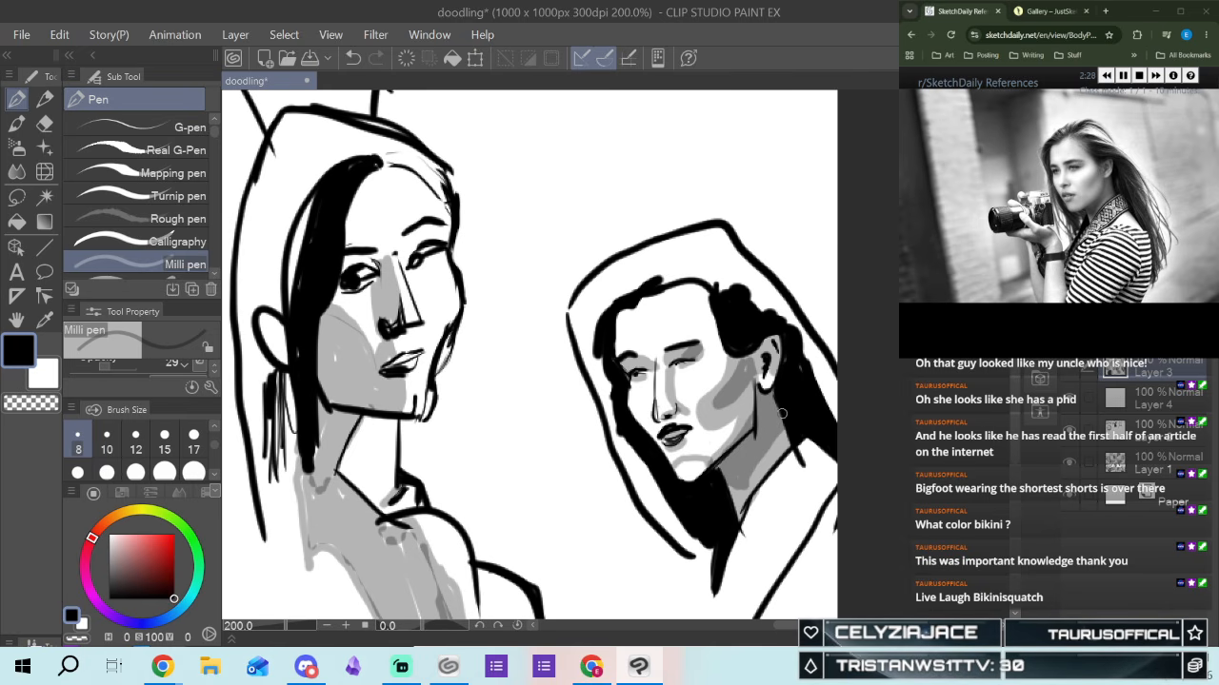
Add grey shading under the chin, on the temple and ear, and along the forehead hairline of the woman's portrait
{"action": "left_click_drag", "start_coordinate": [682, 482], "coordinate": [706, 474]}
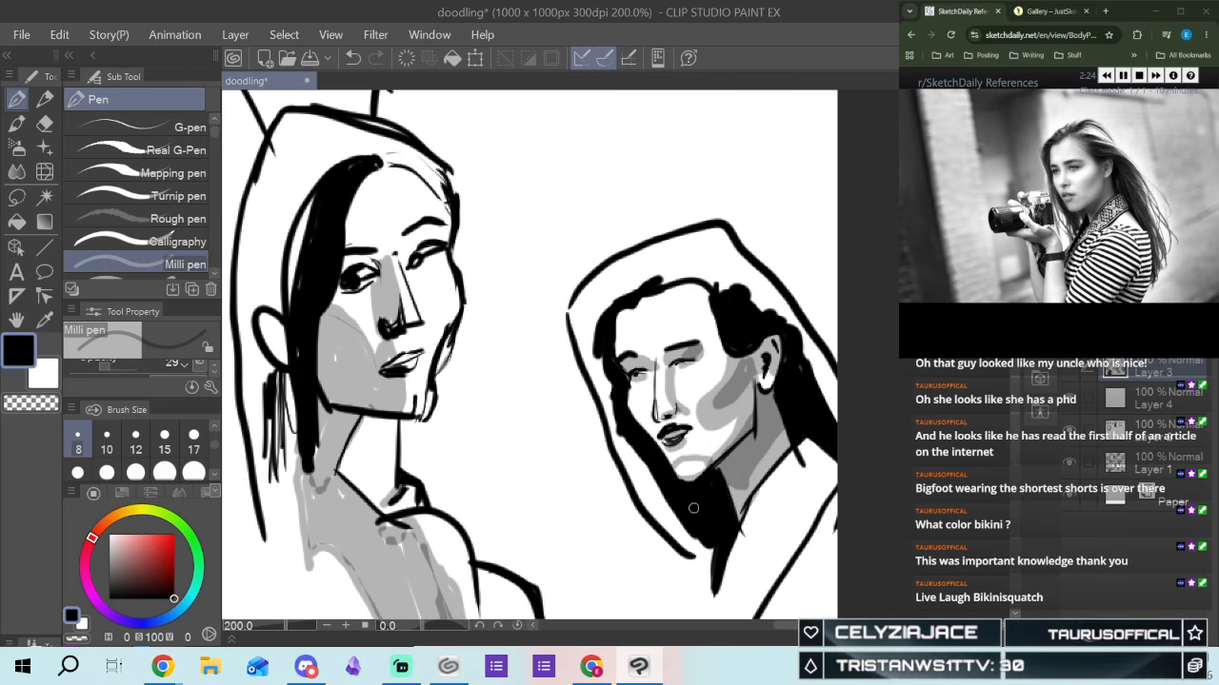
{"action": "left_click_drag", "start_coordinate": [663, 452], "coordinate": [673, 472]}
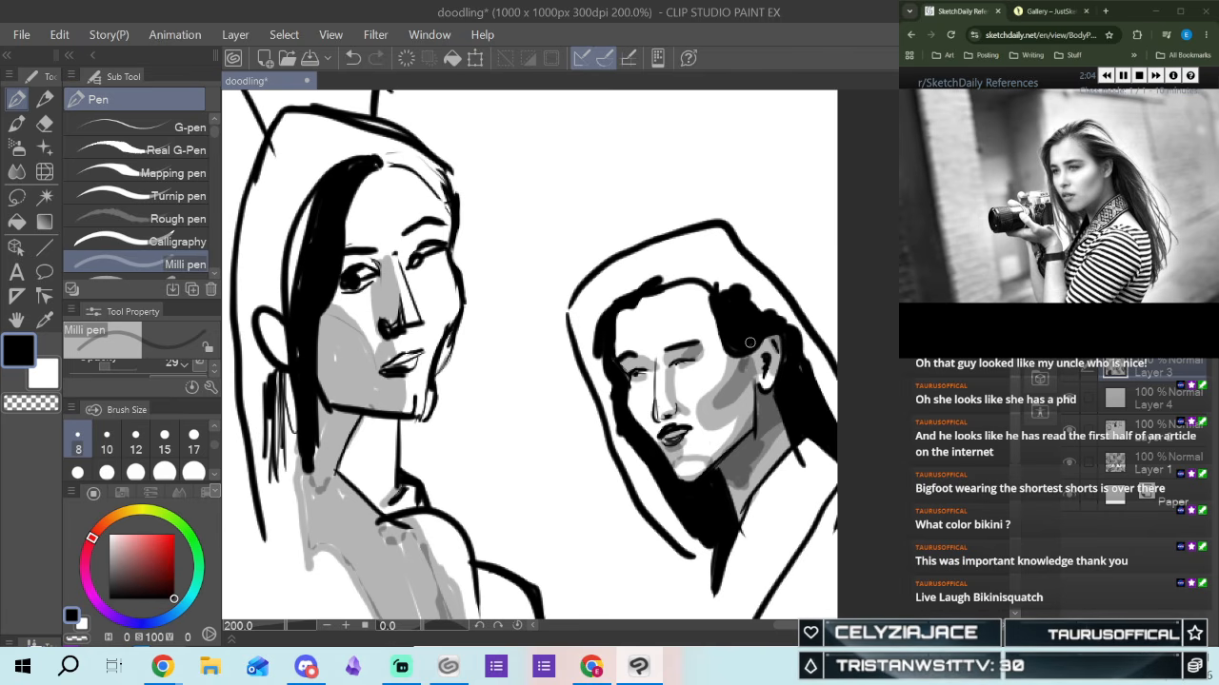
{"action": "left_click_drag", "start_coordinate": [758, 338], "coordinate": [735, 396]}
{"action": "left_click_drag", "start_coordinate": [760, 338], "coordinate": [772, 346]}
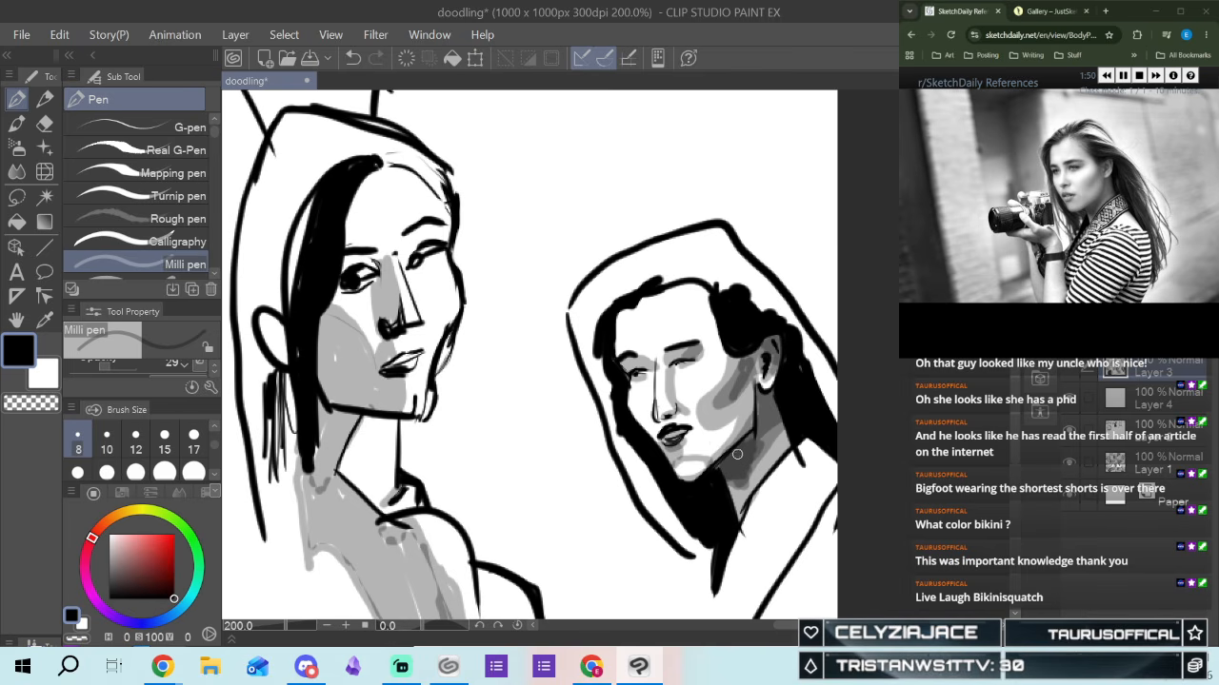
{"action": "left_click_drag", "start_coordinate": [759, 382], "coordinate": [759, 400]}
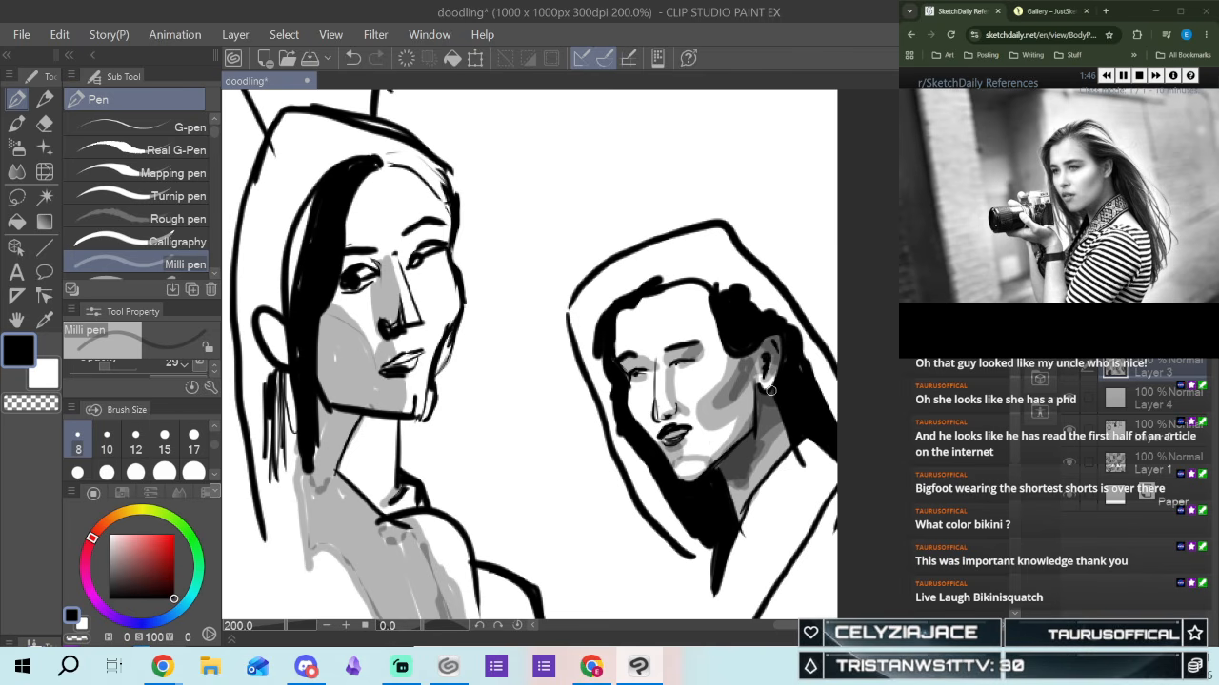
{"action": "left_click_drag", "start_coordinate": [710, 302], "coordinate": [688, 292]}
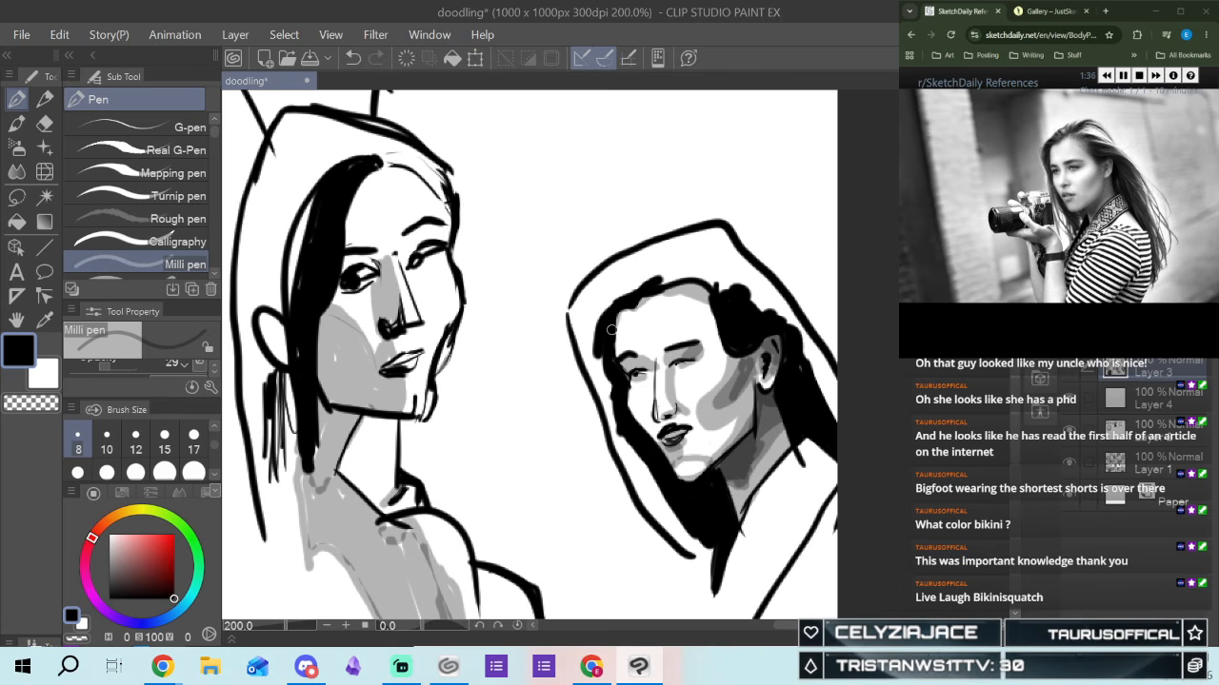
{"action": "left_click", "coordinate": [45, 124]}
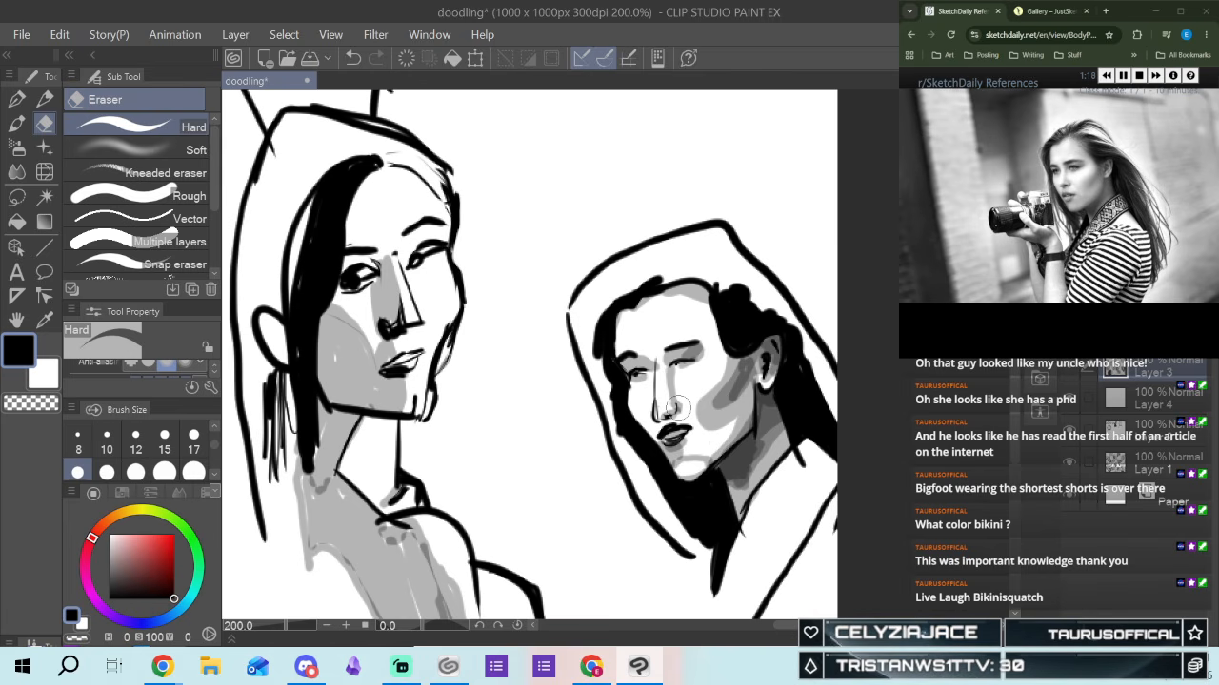
Fill the woman's remaining hair solid black with the Turnip pen, from the far side and lower locks up over the crown
{"action": "left_click", "coordinate": [16, 98]}
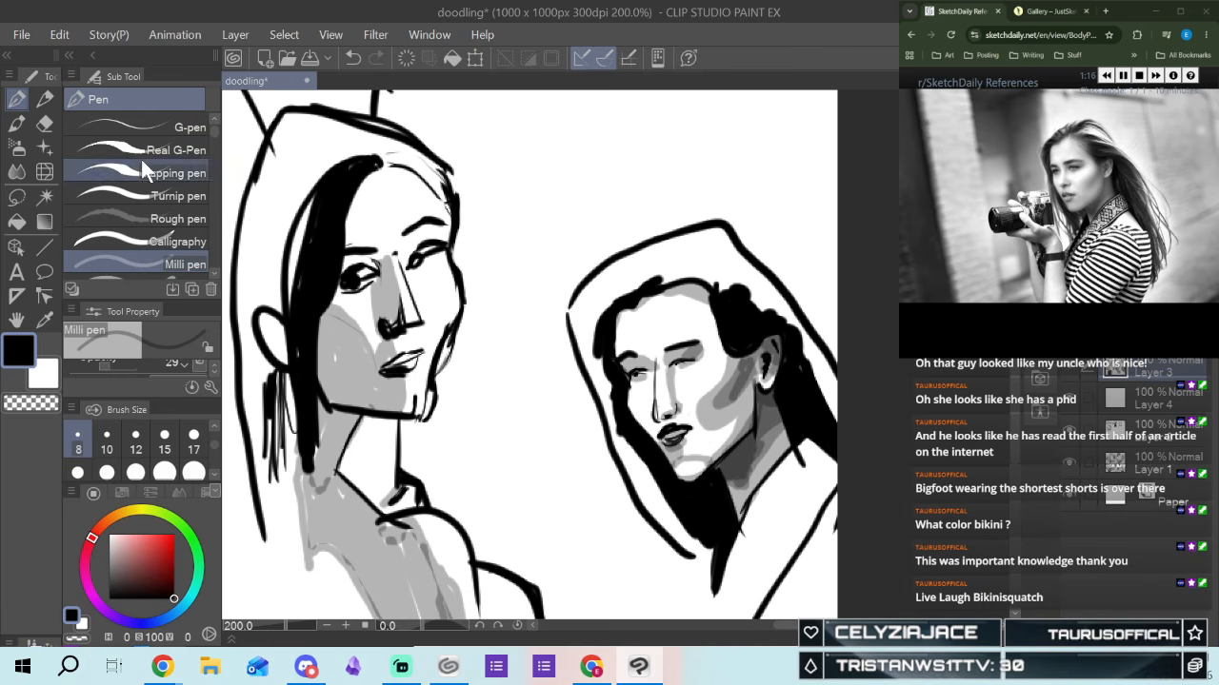
{"action": "left_click", "coordinate": [152, 197]}
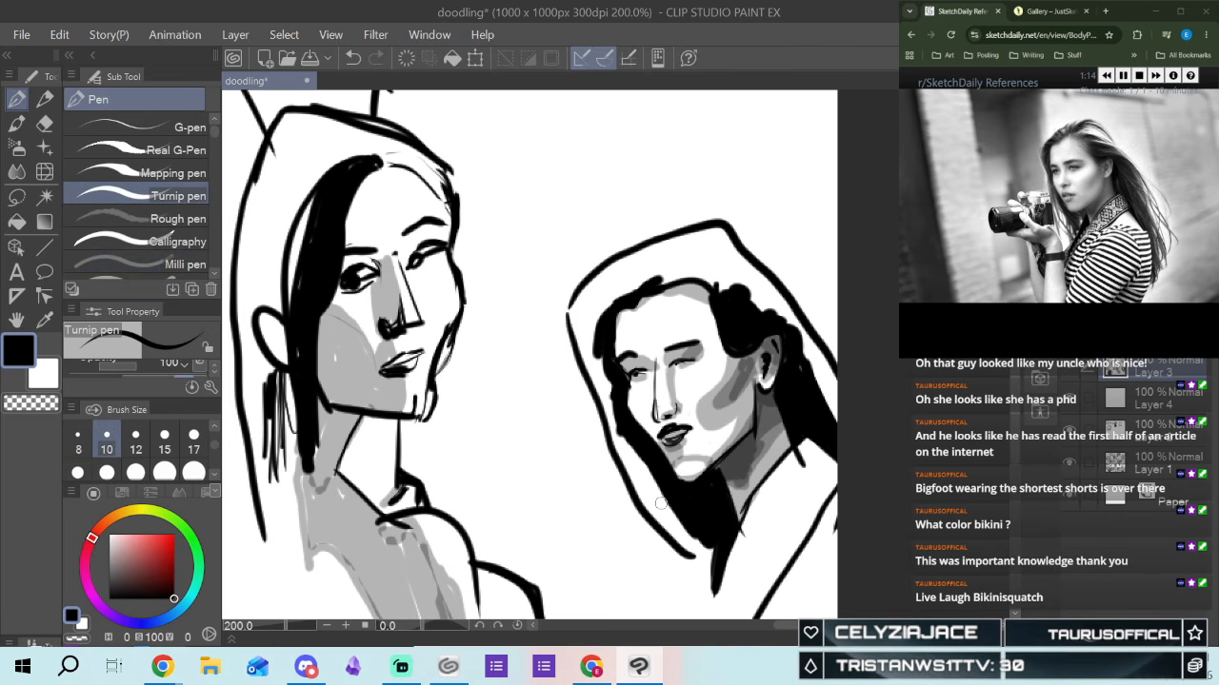
{"action": "mouse_move", "coordinate": [569, 306]}
{"action": "left_mouse_down"}
{"action": "mouse_move", "coordinate": [597, 381]}
{"action": "mouse_move", "coordinate": [576, 311]}
{"action": "mouse_move", "coordinate": [582, 344]}
{"action": "mouse_move", "coordinate": [586, 320]}
{"action": "mouse_move", "coordinate": [596, 380]}
{"action": "left_mouse_up"}
{"action": "mouse_move", "coordinate": [583, 297]}
{"action": "left_mouse_down"}
{"action": "mouse_move", "coordinate": [572, 357]}
{"action": "mouse_move", "coordinate": [596, 405]}
{"action": "left_mouse_up"}
{"action": "mouse_move", "coordinate": [604, 408]}
{"action": "left_mouse_down"}
{"action": "mouse_move", "coordinate": [667, 526]}
{"action": "mouse_move", "coordinate": [704, 566]}
{"action": "left_mouse_up"}
{"action": "left_click_drag", "start_coordinate": [643, 478], "coordinate": [708, 562]}
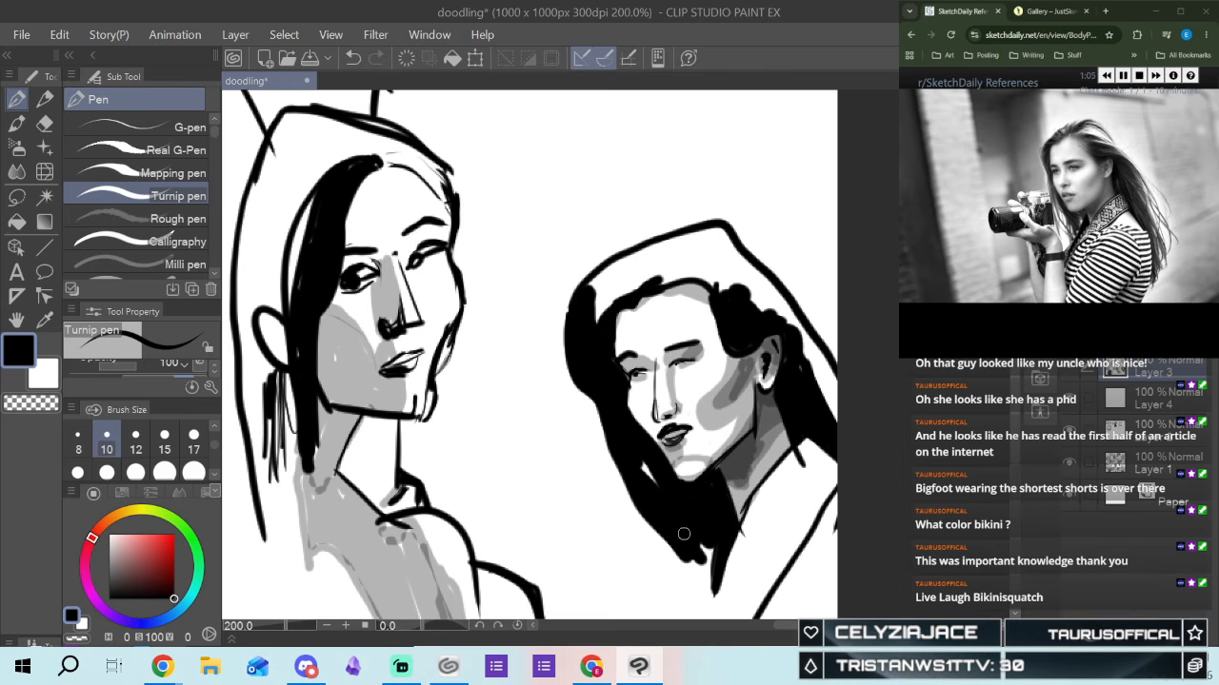
{"action": "left_click_drag", "start_coordinate": [592, 320], "coordinate": [653, 270]}
{"action": "left_click_drag", "start_coordinate": [592, 322], "coordinate": [628, 259]}
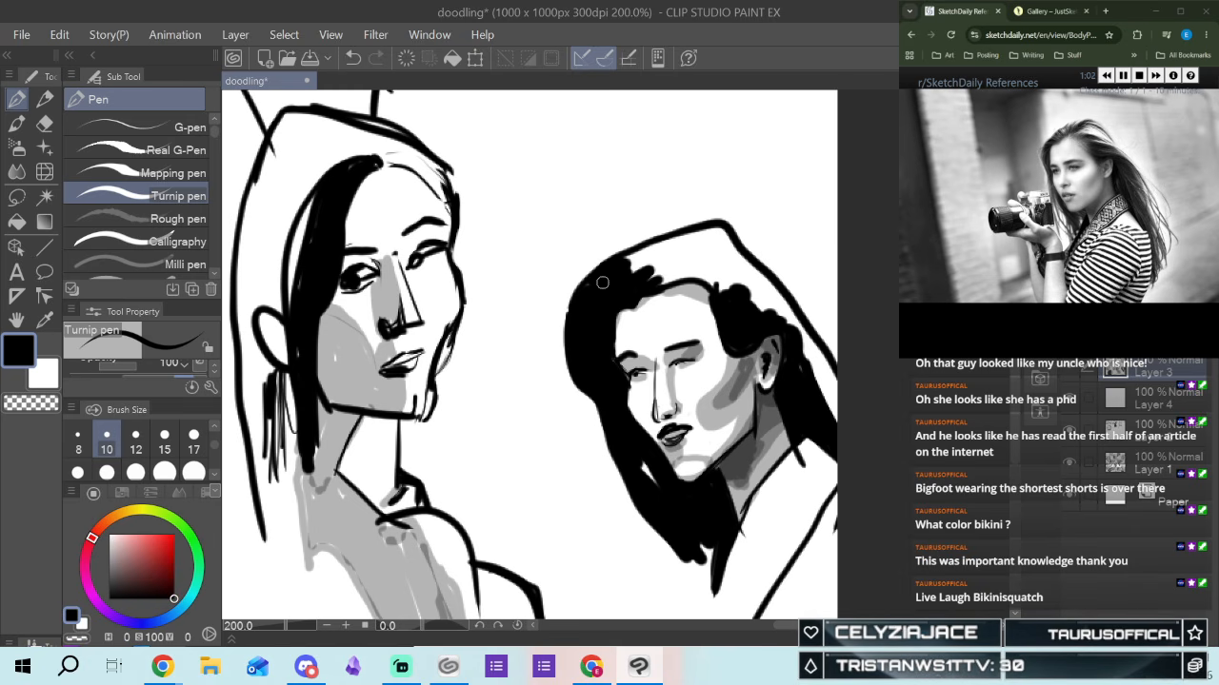
{"action": "left_click_drag", "start_coordinate": [730, 228], "coordinate": [759, 288]}
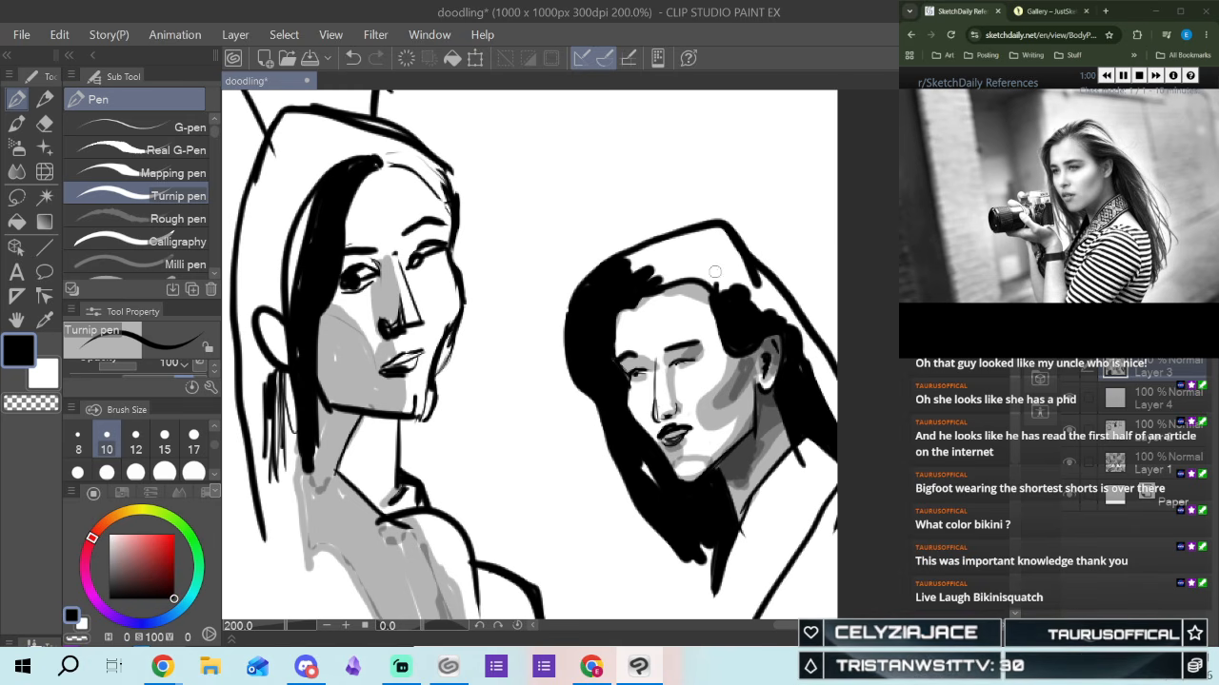
{"action": "mouse_move", "coordinate": [662, 280]}
{"action": "left_mouse_down"}
{"action": "mouse_move", "coordinate": [730, 262]}
{"action": "mouse_move", "coordinate": [774, 277]}
{"action": "mouse_move", "coordinate": [829, 327]}
{"action": "mouse_move", "coordinate": [870, 413]}
{"action": "mouse_move", "coordinate": [805, 317]}
{"action": "mouse_move", "coordinate": [852, 400]}
{"action": "mouse_move", "coordinate": [848, 376]}
{"action": "mouse_move", "coordinate": [848, 426]}
{"action": "mouse_move", "coordinate": [797, 327]}
{"action": "mouse_move", "coordinate": [801, 360]}
{"action": "mouse_move", "coordinate": [791, 304]}
{"action": "mouse_move", "coordinate": [796, 328]}
{"action": "mouse_move", "coordinate": [772, 298]}
{"action": "mouse_move", "coordinate": [778, 308]}
{"action": "mouse_move", "coordinate": [735, 299]}
{"action": "mouse_move", "coordinate": [745, 274]}
{"action": "mouse_move", "coordinate": [720, 287]}
{"action": "mouse_move", "coordinate": [690, 273]}
{"action": "mouse_move", "coordinate": [650, 282]}
{"action": "mouse_move", "coordinate": [726, 283]}
{"action": "mouse_move", "coordinate": [706, 270]}
{"action": "mouse_move", "coordinate": [741, 252]}
{"action": "mouse_move", "coordinate": [723, 232]}
{"action": "mouse_move", "coordinate": [727, 252]}
{"action": "mouse_move", "coordinate": [723, 235]}
{"action": "mouse_move", "coordinate": [699, 261]}
{"action": "mouse_move", "coordinate": [719, 230]}
{"action": "mouse_move", "coordinate": [684, 263]}
{"action": "mouse_move", "coordinate": [702, 232]}
{"action": "mouse_move", "coordinate": [661, 266]}
{"action": "mouse_move", "coordinate": [666, 251]}
{"action": "mouse_move", "coordinate": [589, 288]}
{"action": "mouse_move", "coordinate": [654, 254]}
{"action": "mouse_move", "coordinate": [667, 269]}
{"action": "mouse_move", "coordinate": [675, 233]}
{"action": "mouse_move", "coordinate": [638, 256]}
{"action": "mouse_move", "coordinate": [668, 230]}
{"action": "mouse_move", "coordinate": [721, 225]}
{"action": "mouse_move", "coordinate": [652, 236]}
{"action": "mouse_move", "coordinate": [592, 288]}
{"action": "left_mouse_up"}
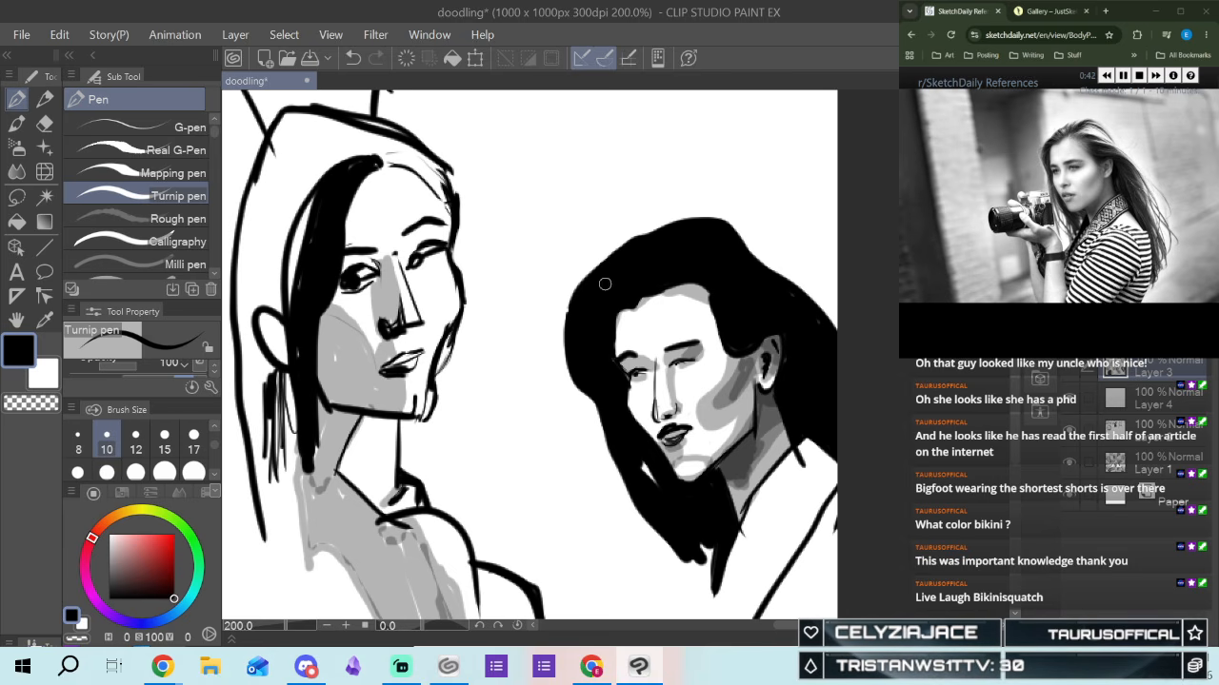
{"action": "left_click_drag", "start_coordinate": [638, 455], "coordinate": [639, 443]}
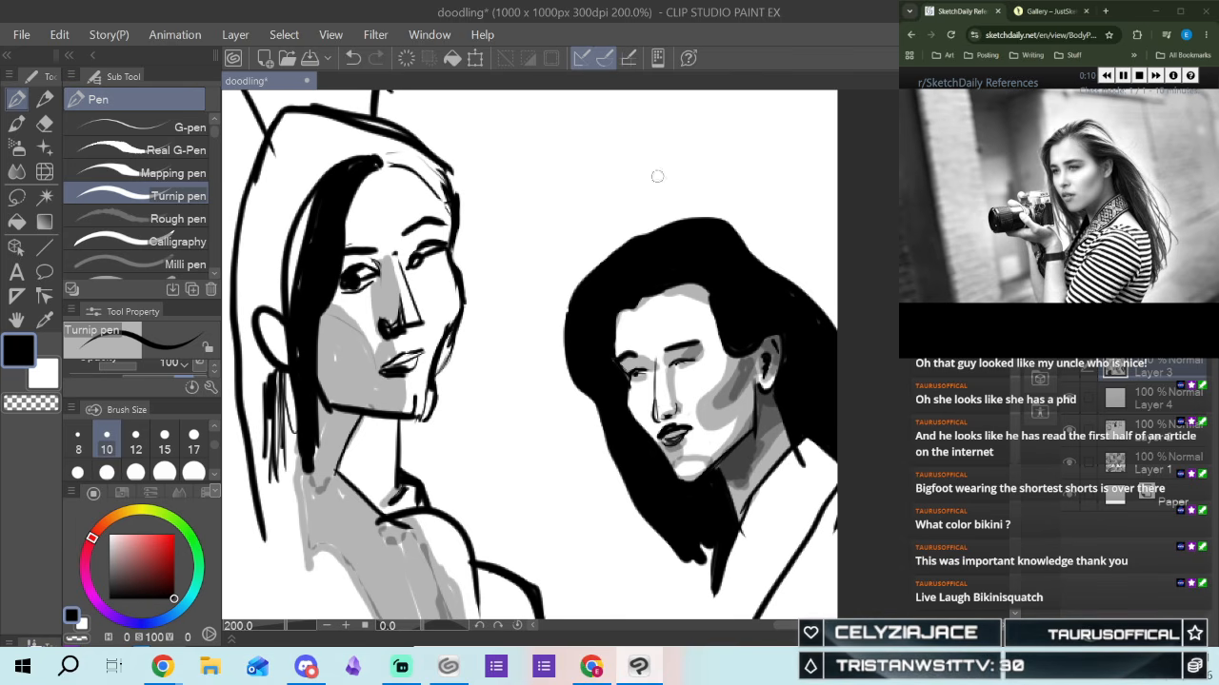
Review the whole sheet of portraits, and switch layer visibility to compare it with the earlier practice sheets
{"action": "scroll", "coordinate": [659, 177], "scroll_direction": "down", "scroll_amount": 8}
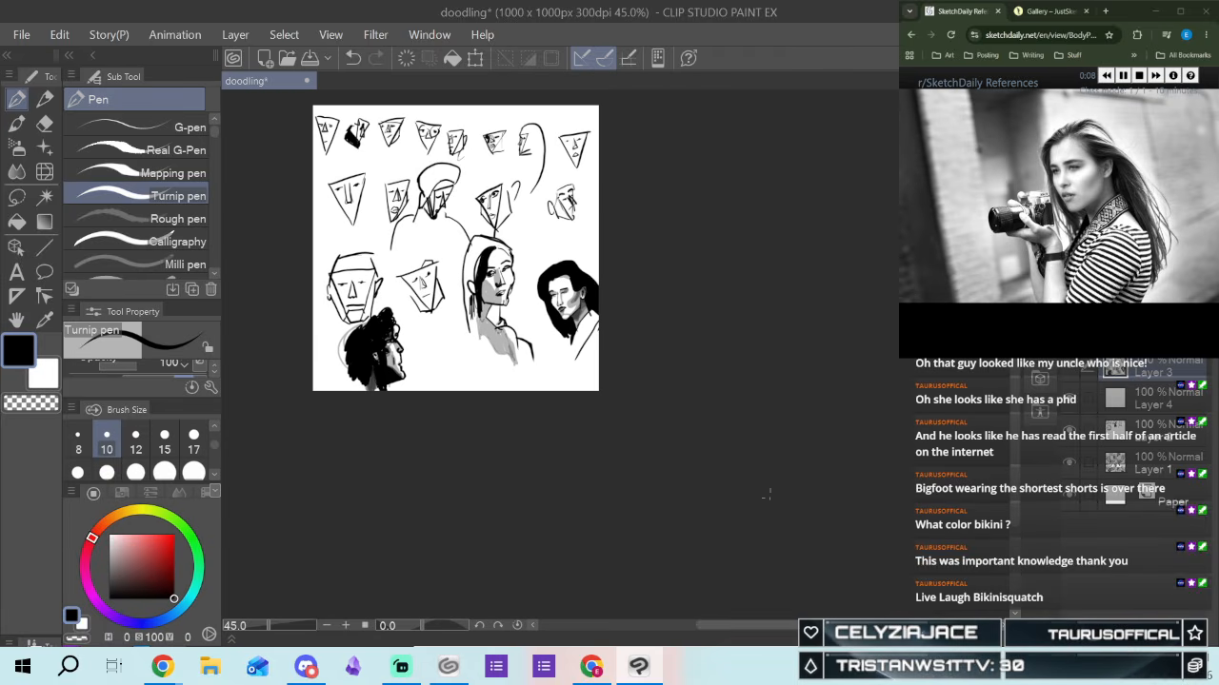
{"action": "left_click_drag", "start_coordinate": [738, 625], "coordinate": [717, 626]}
{"action": "scroll", "coordinate": [683, 335], "scroll_direction": "up", "scroll_amount": 1}
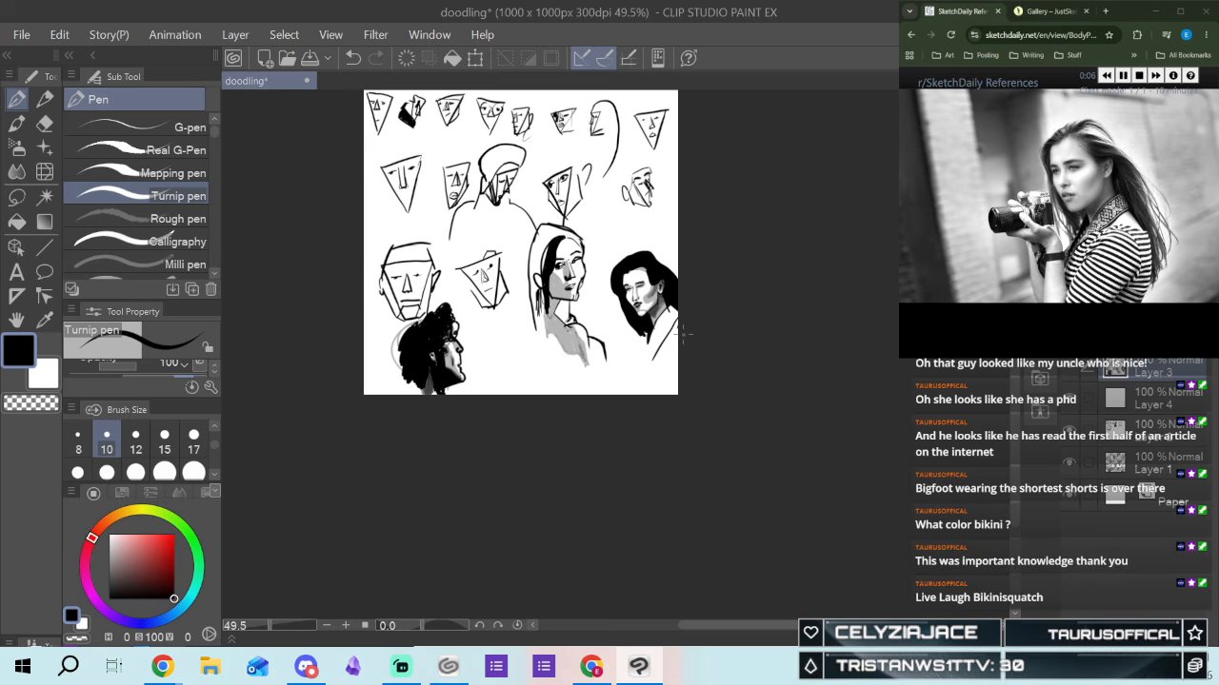
{"action": "left_click_drag", "start_coordinate": [1017, 383], "coordinate": [1017, 361]}
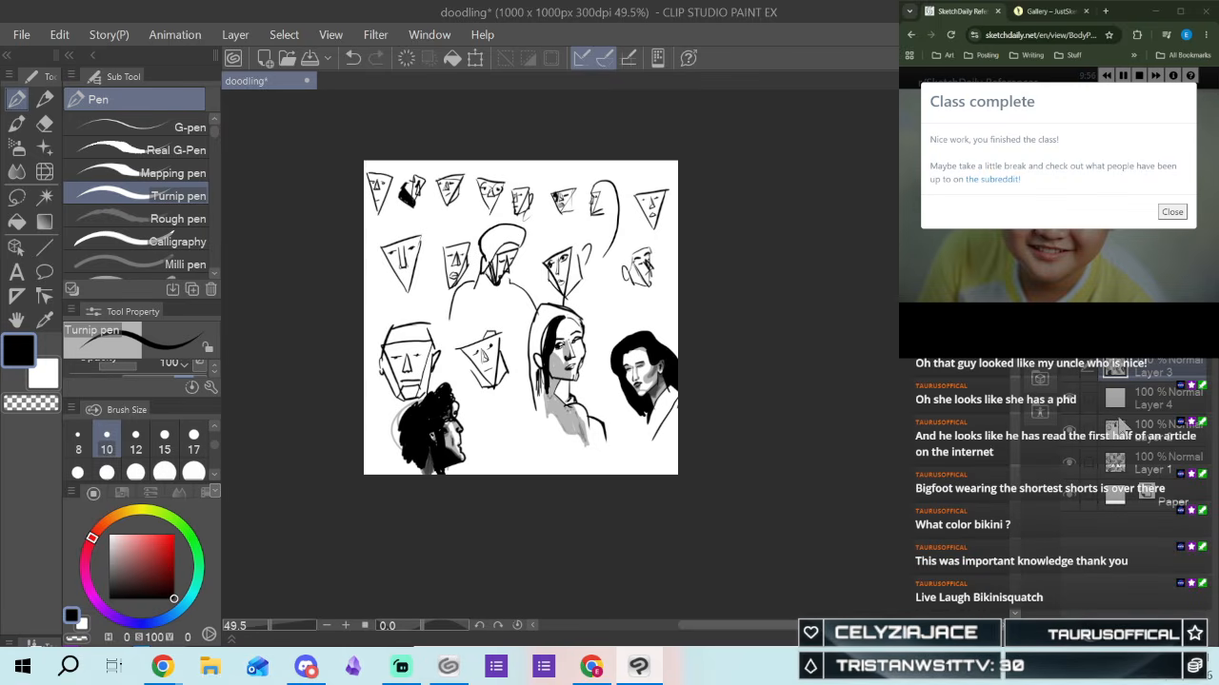
{"action": "left_click", "coordinate": [1068, 368]}
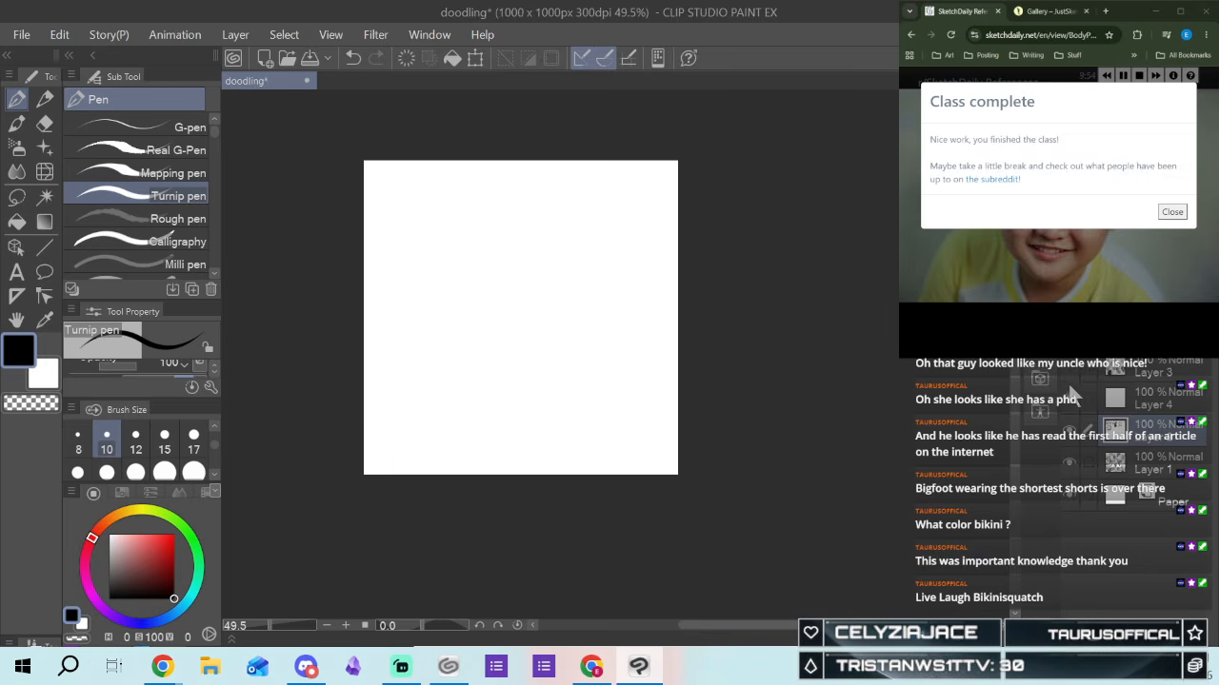
{"action": "left_click", "coordinate": [1070, 399]}
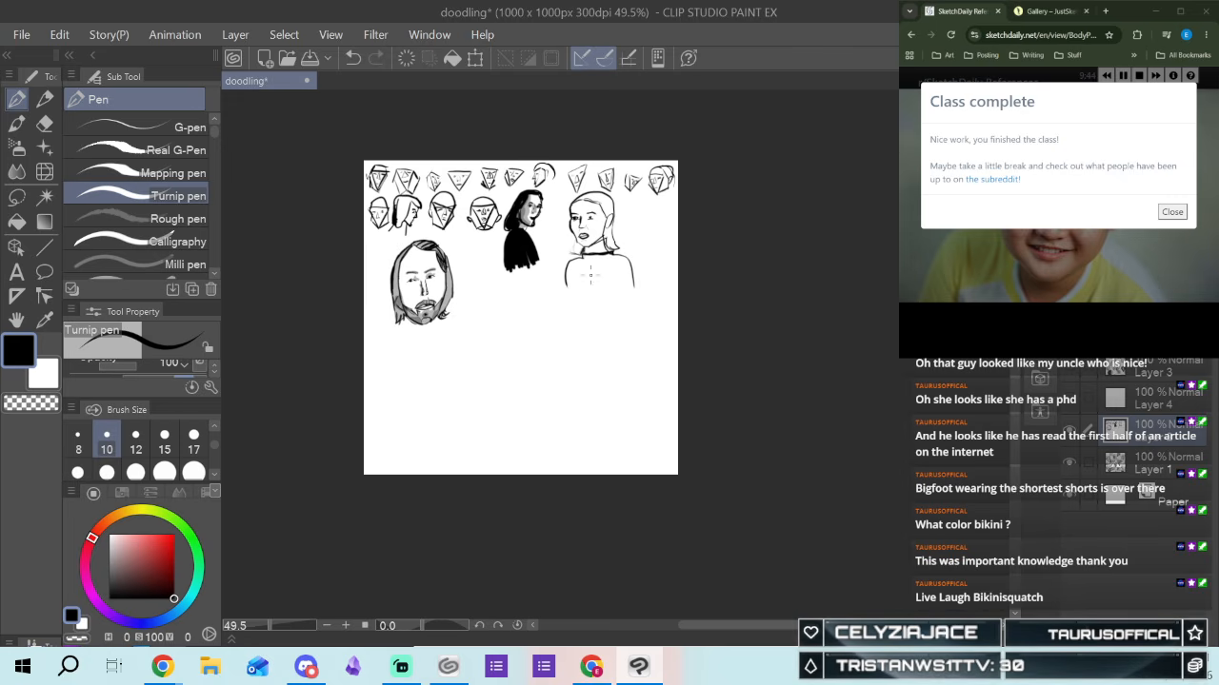
{"action": "left_click", "coordinate": [1069, 435]}
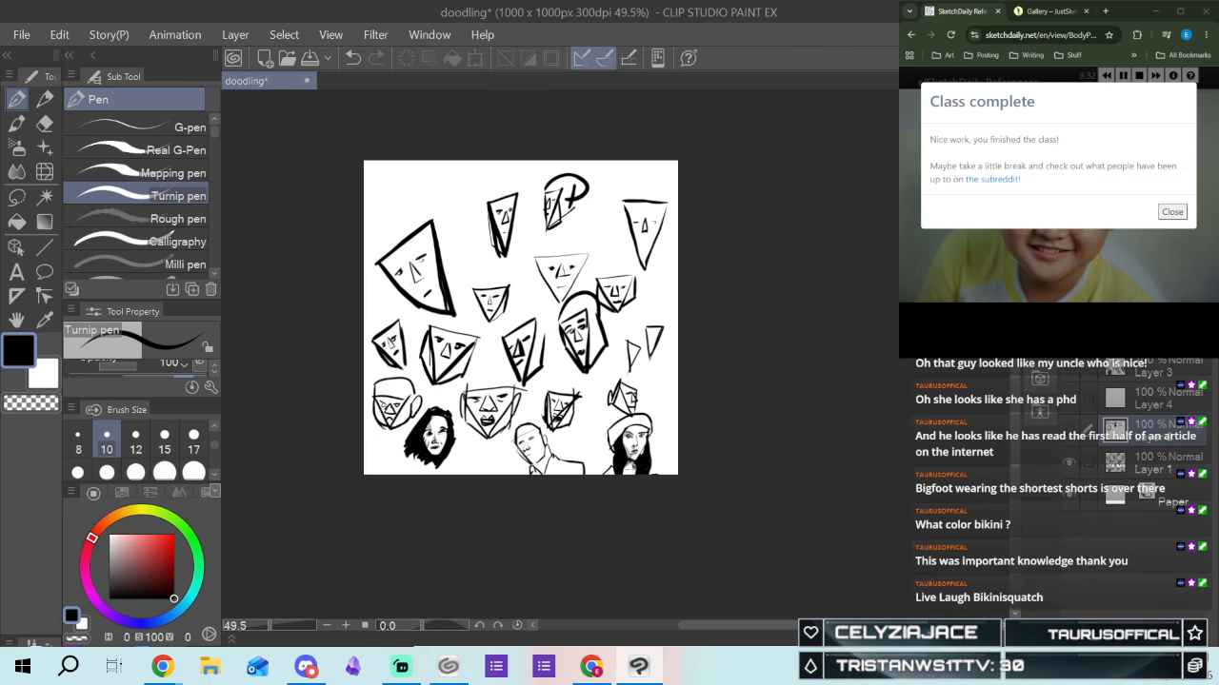
Dismiss the class completion notice, then pause and stop the SketchDaily reference session
{"action": "left_click", "coordinate": [1176, 210]}
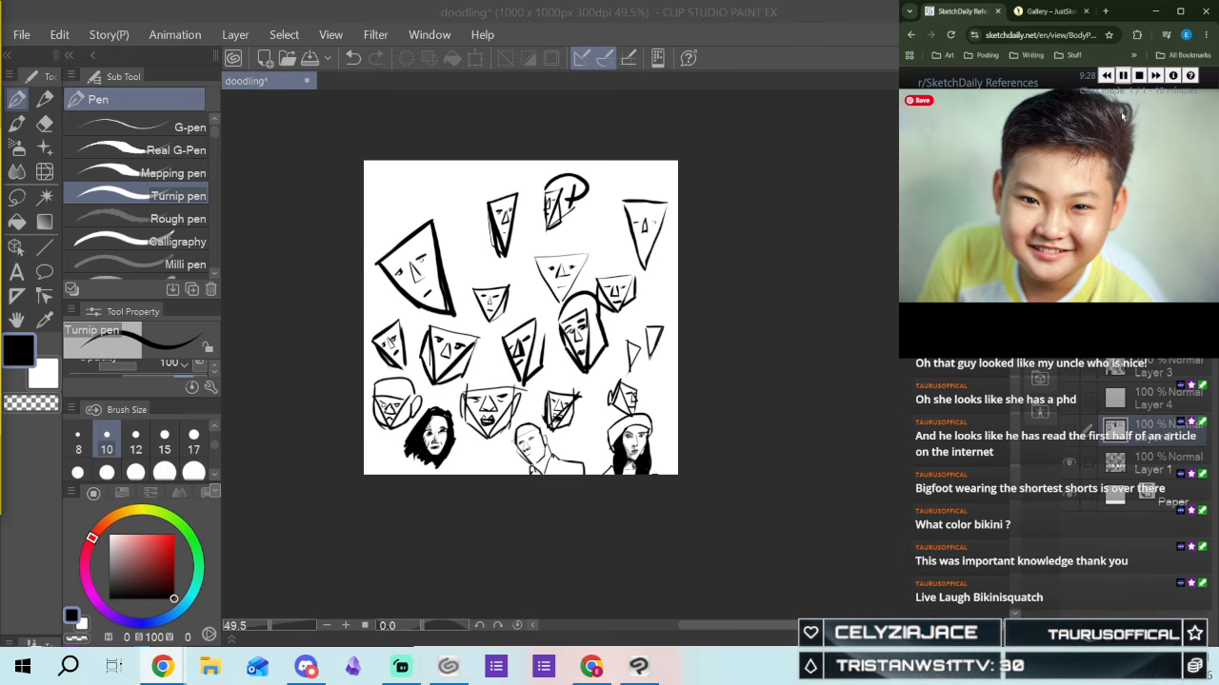
{"action": "left_click", "coordinate": [1123, 78]}
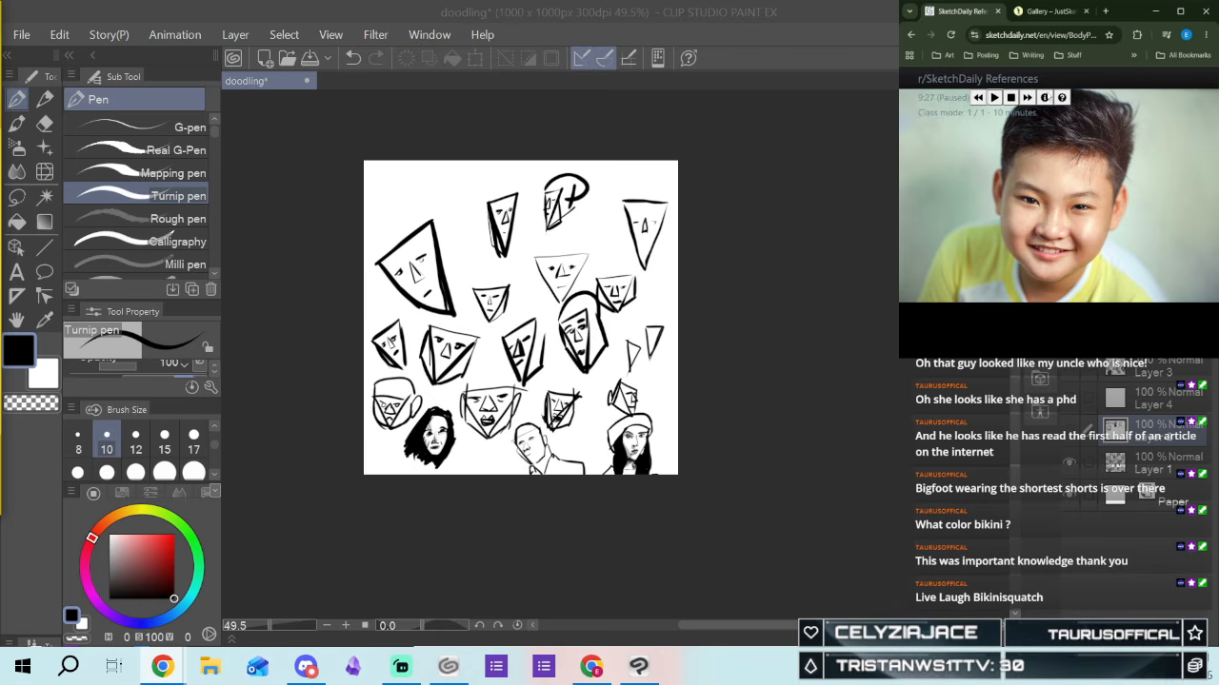
{"action": "left_click", "coordinate": [1011, 97]}
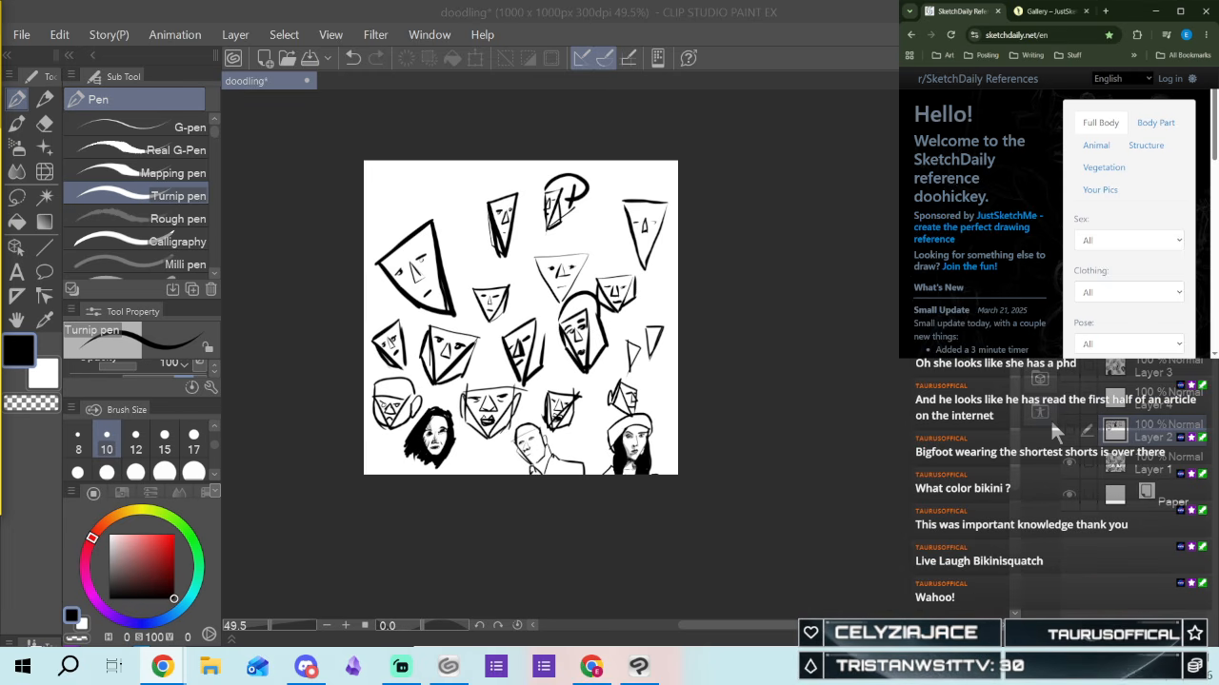
Examine the woman in the hat on the first sheet and the bearded man's portrait on Layer 2 up close
{"action": "scroll", "coordinate": [635, 456], "scroll_direction": "up", "scroll_amount": 5}
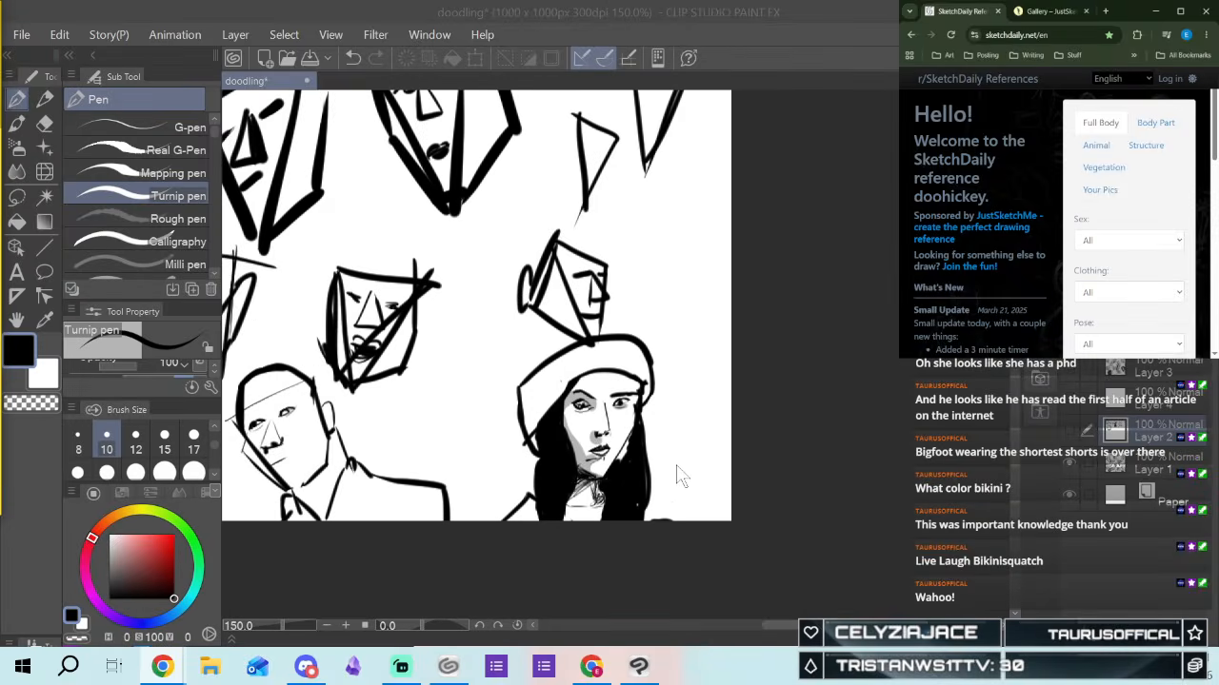
{"action": "scroll", "coordinate": [640, 467], "scroll_direction": "up", "scroll_amount": 1}
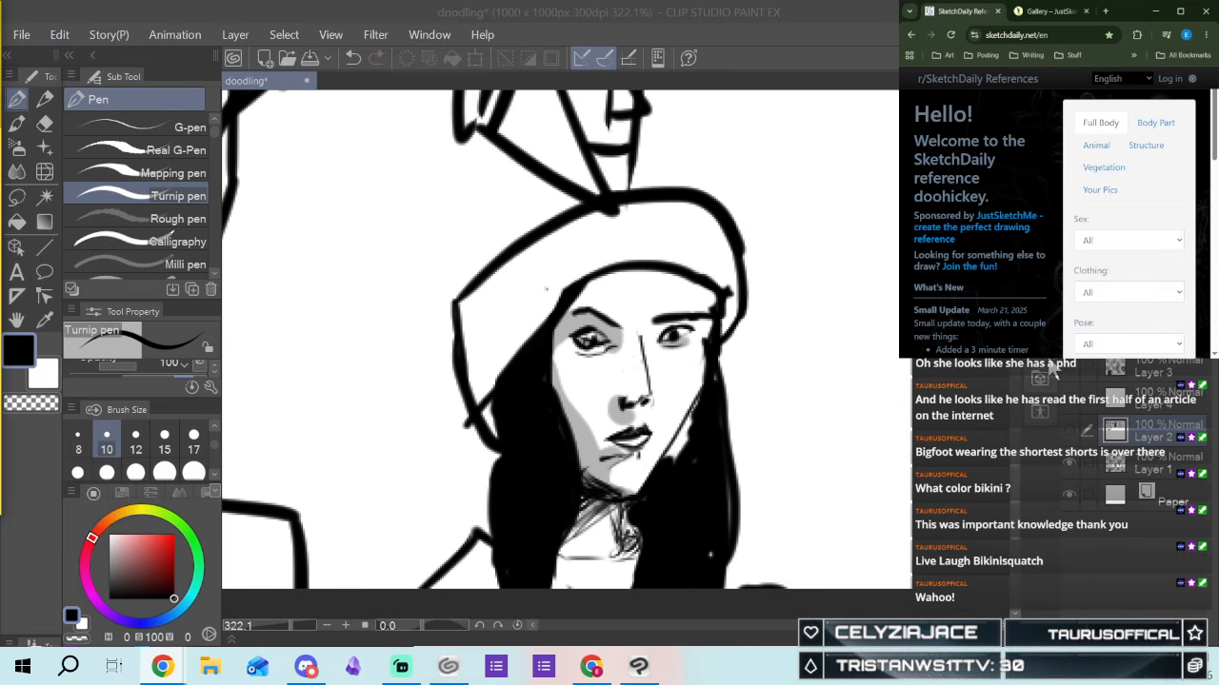
{"action": "key", "text": "ctrl+alt+0"}
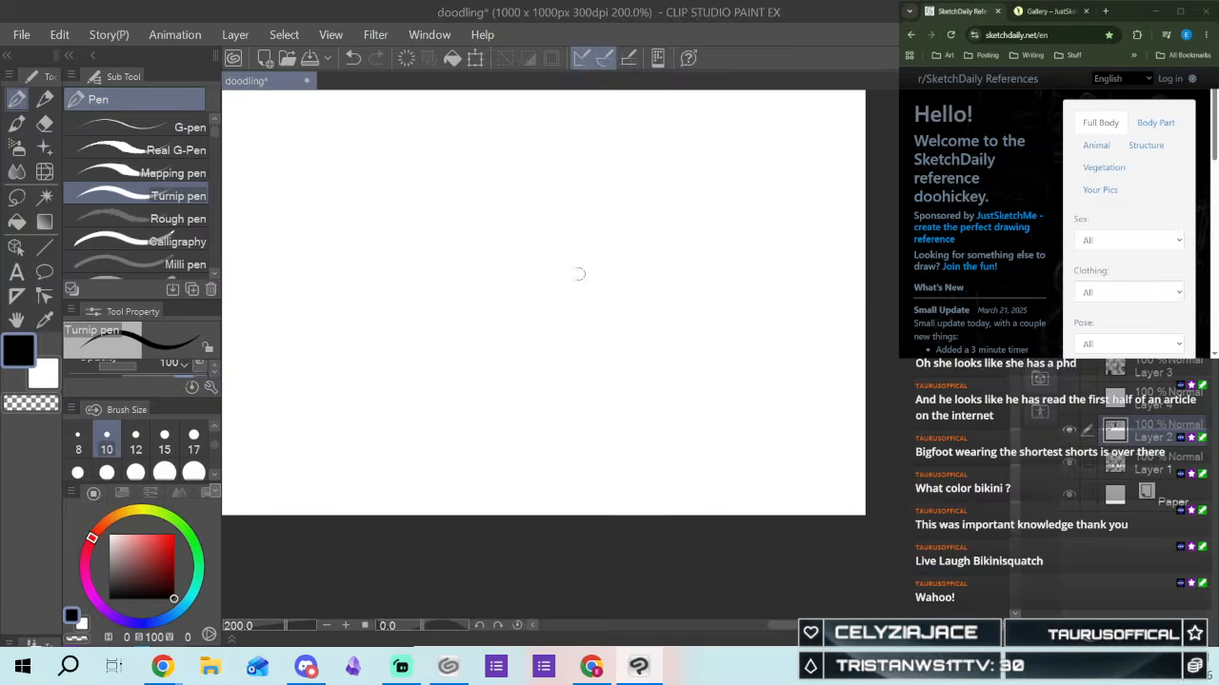
{"action": "scroll", "coordinate": [530, 196], "scroll_direction": "down", "scroll_amount": 1}
{"action": "left_click_drag", "start_coordinate": [1017, 435], "coordinate": [1018, 343]}
{"action": "scroll", "coordinate": [245, 302], "scroll_direction": "up", "scroll_amount": 4}
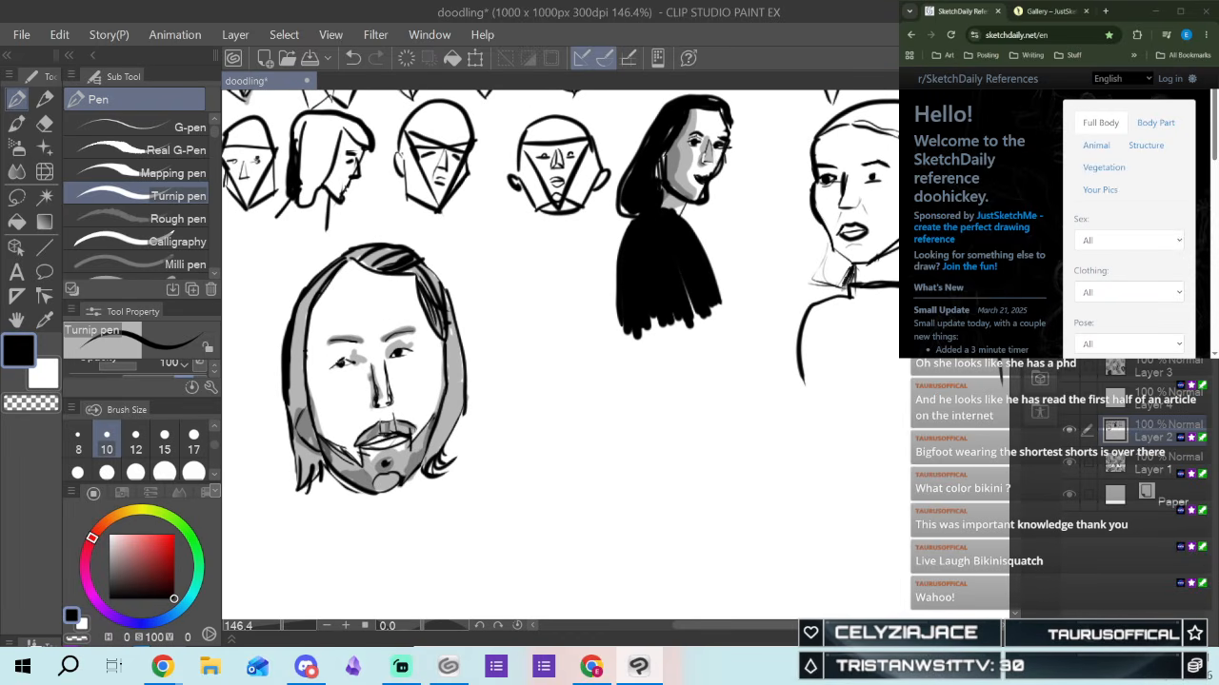
{"action": "scroll", "coordinate": [980, 190], "scroll_direction": "up", "scroll_amount": 1}
{"action": "scroll", "coordinate": [792, 262], "scroll_direction": "down", "scroll_amount": 2}
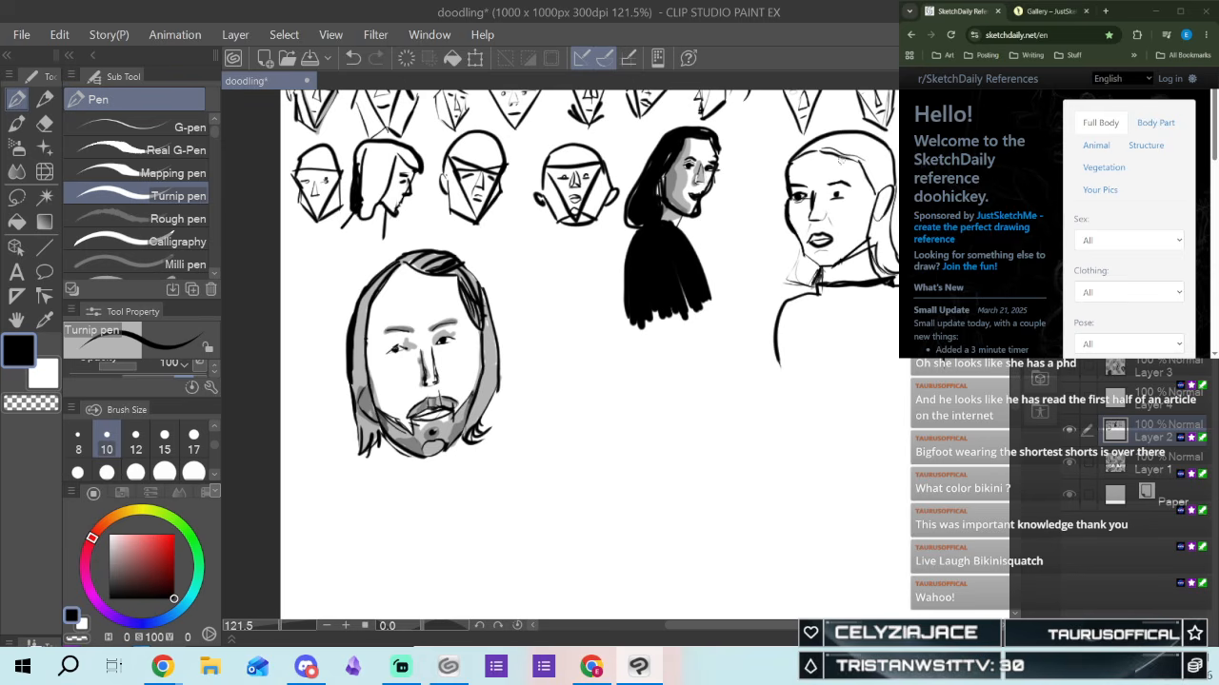
{"action": "scroll", "coordinate": [428, 339], "scroll_direction": "up", "scroll_amount": 1}
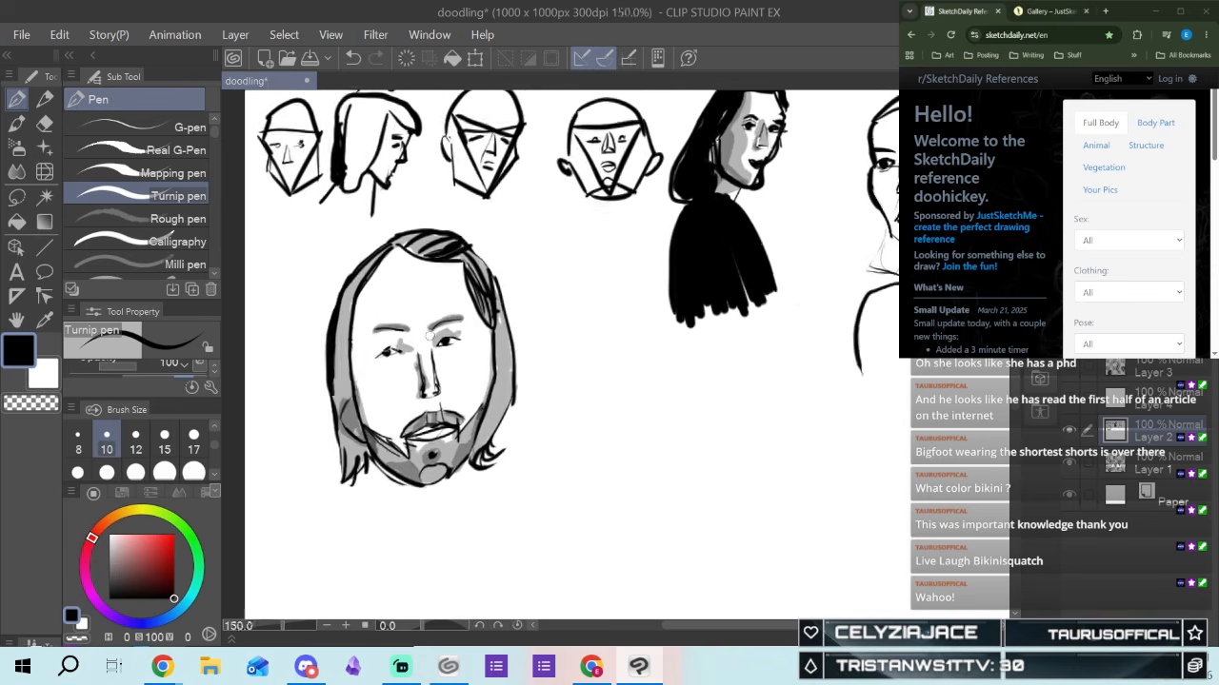
{"action": "scroll", "coordinate": [314, 419], "scroll_direction": "up", "scroll_amount": 1}
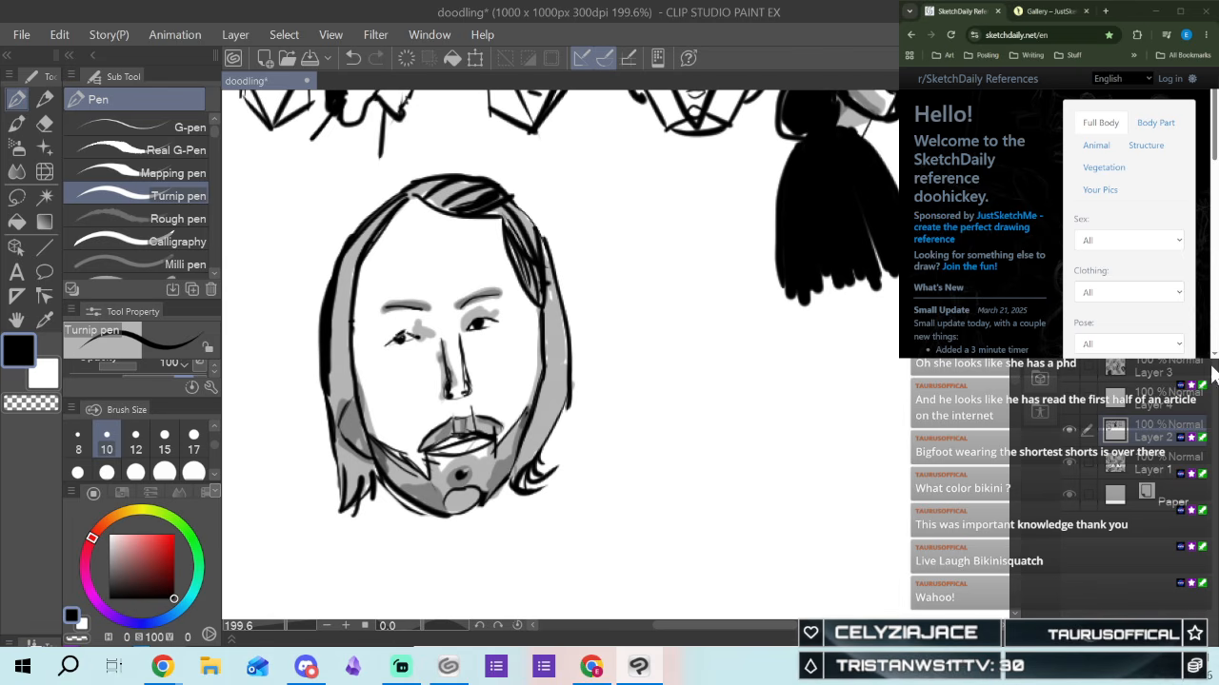
Show Layer 3 again and examine its two shaded portraits of women up close and within the full sheet
{"action": "scroll", "coordinate": [773, 357], "scroll_direction": "down", "scroll_amount": 10}
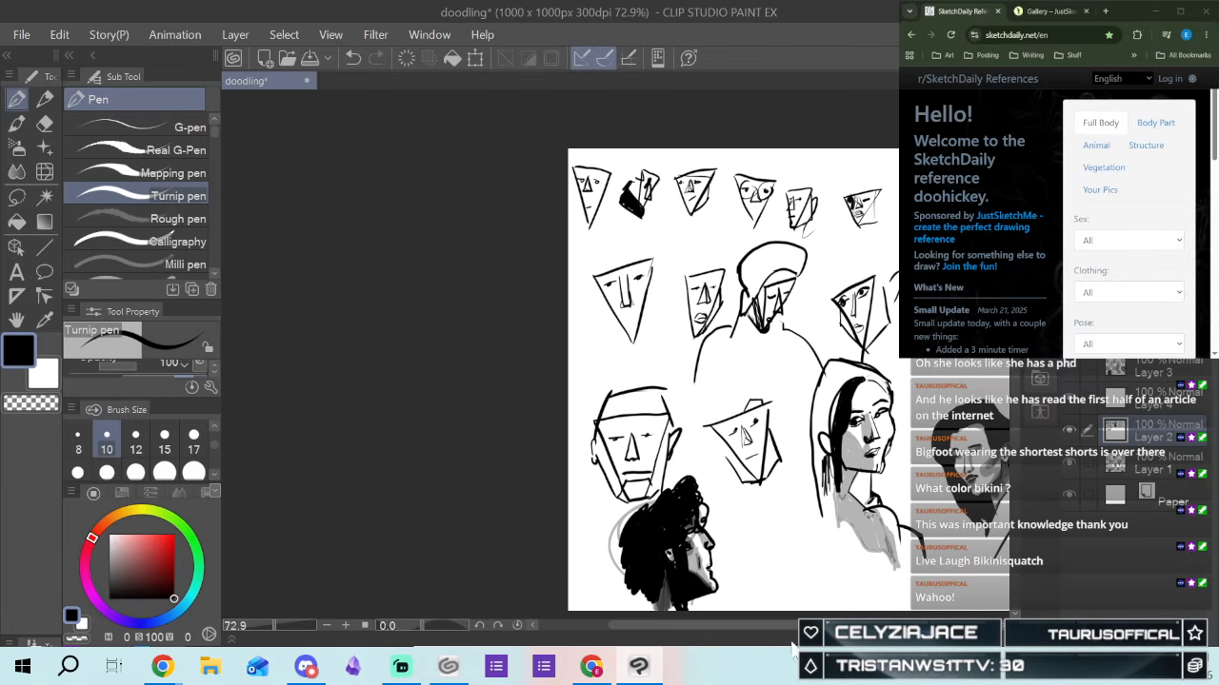
{"action": "left_click_drag", "start_coordinate": [795, 625], "coordinate": [860, 626]}
{"action": "scroll", "coordinate": [796, 557], "scroll_direction": "up", "scroll_amount": 11}
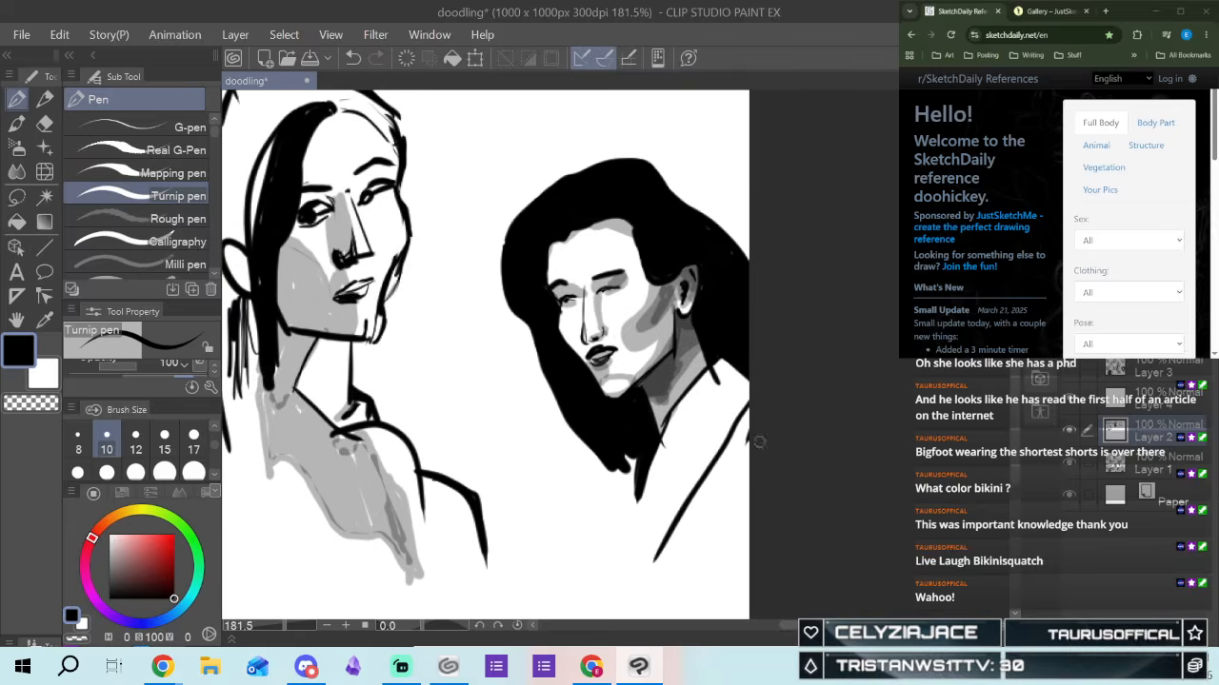
{"action": "scroll", "coordinate": [759, 441], "scroll_direction": "up", "scroll_amount": 3}
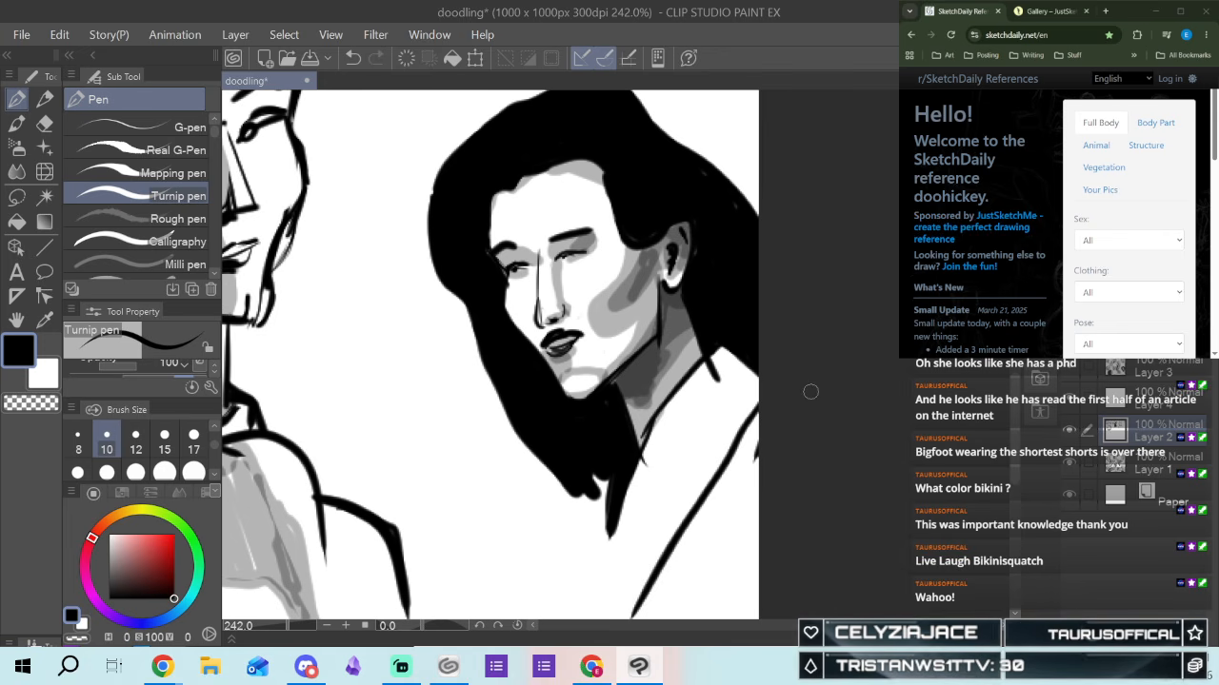
{"action": "scroll", "coordinate": [508, 343], "scroll_direction": "down", "scroll_amount": 8}
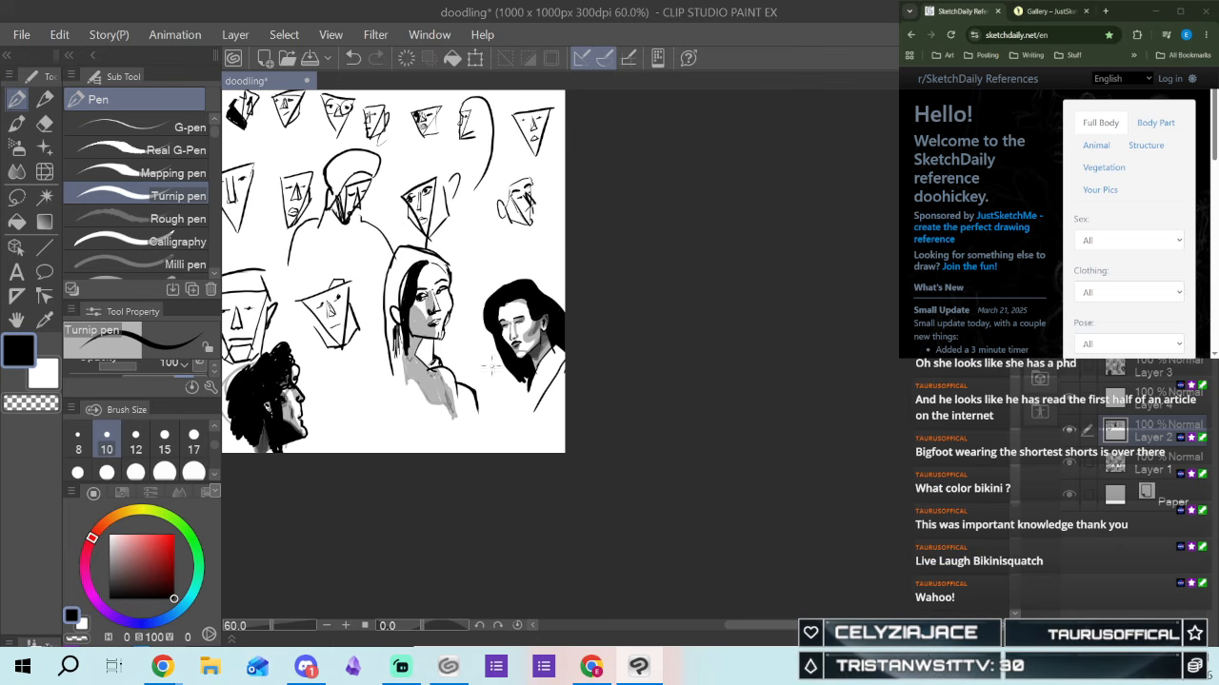
{"action": "scroll", "coordinate": [503, 335], "scroll_direction": "up", "scroll_amount": 2}
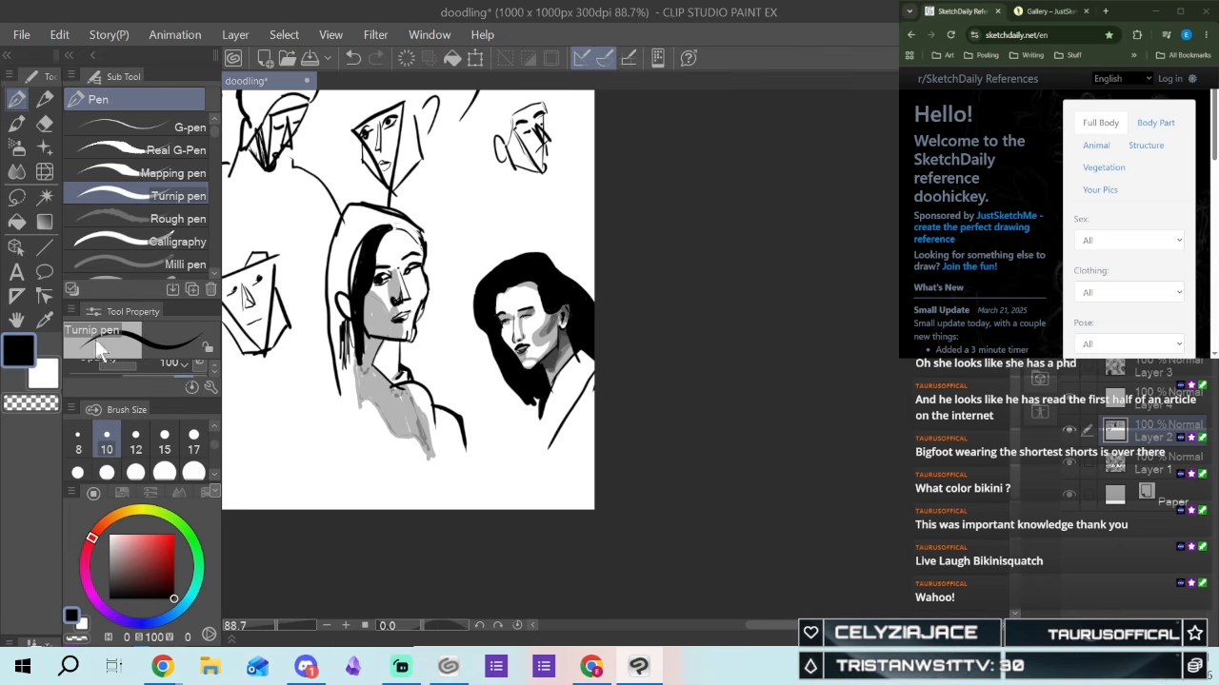
{"action": "key", "text": "alt+Tab"}
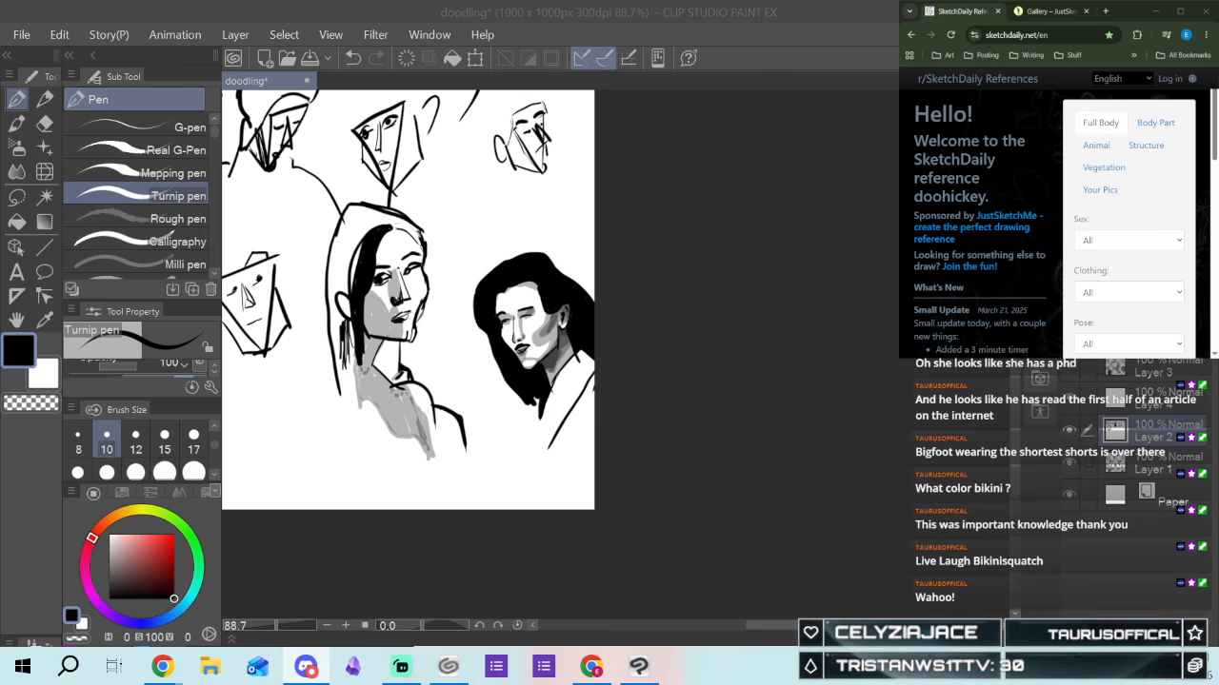
Look over the whole sheet with the two shaded portraits of women and the curly-haired profile
{"action": "scroll", "coordinate": [673, 454], "scroll_direction": "down", "scroll_amount": 5}
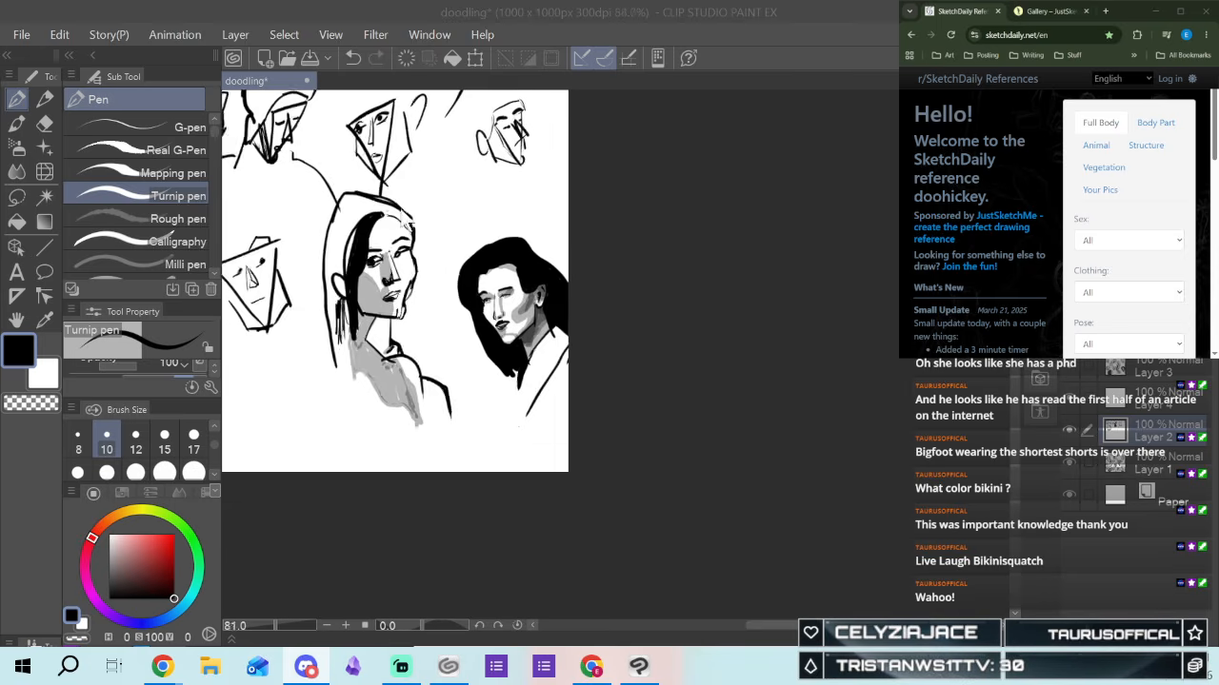
{"action": "left_click_drag", "start_coordinate": [786, 621], "coordinate": [709, 625]}
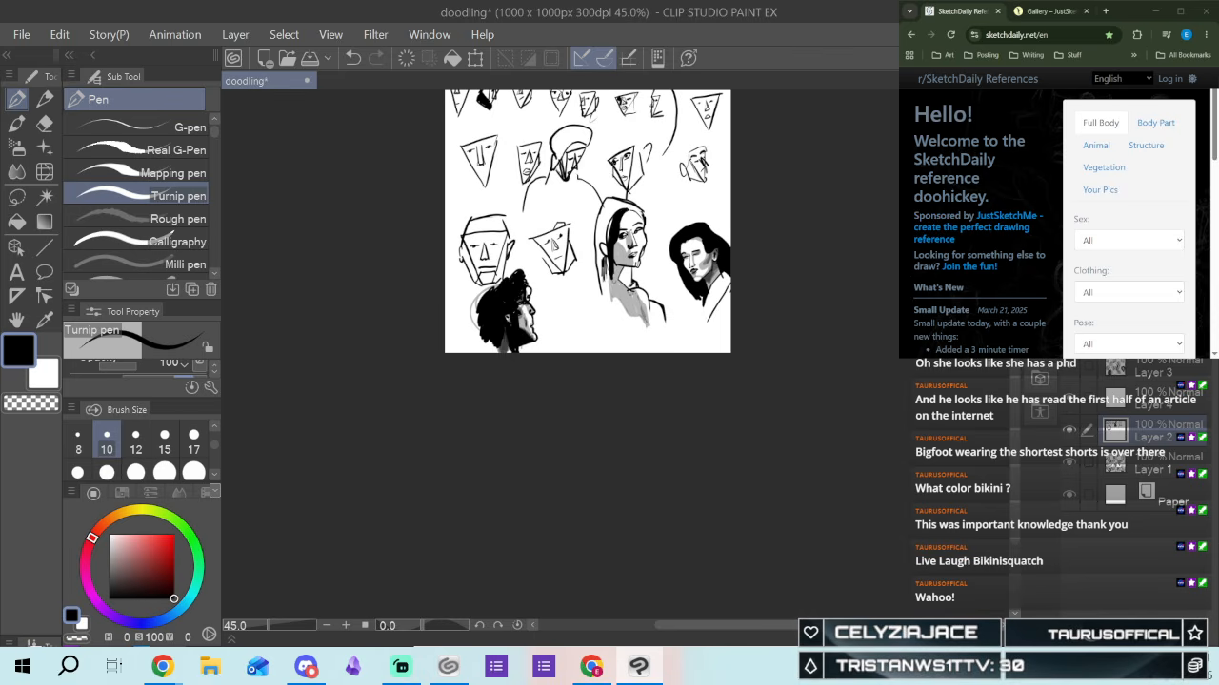
{"action": "scroll", "coordinate": [541, 367], "scroll_direction": "up", "scroll_amount": 4}
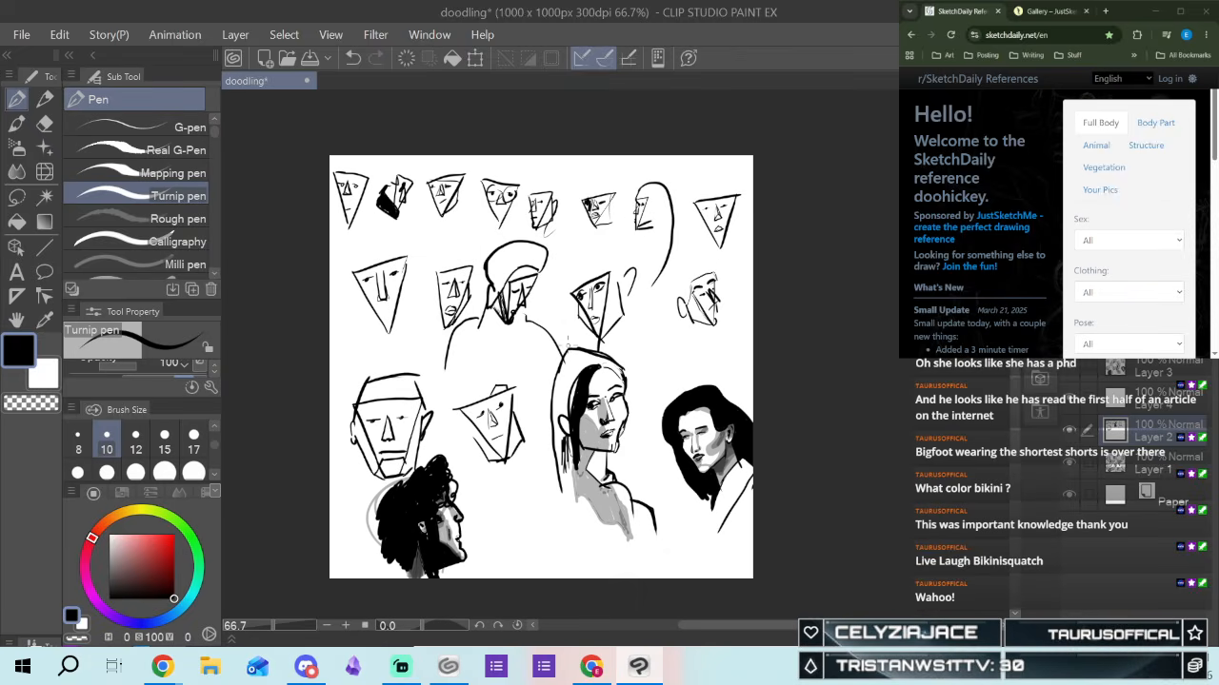
Hide Layers 3 and 4 and view the bearded man's sheet on Layer 2 up close
{"action": "left_click", "coordinate": [1149, 374]}
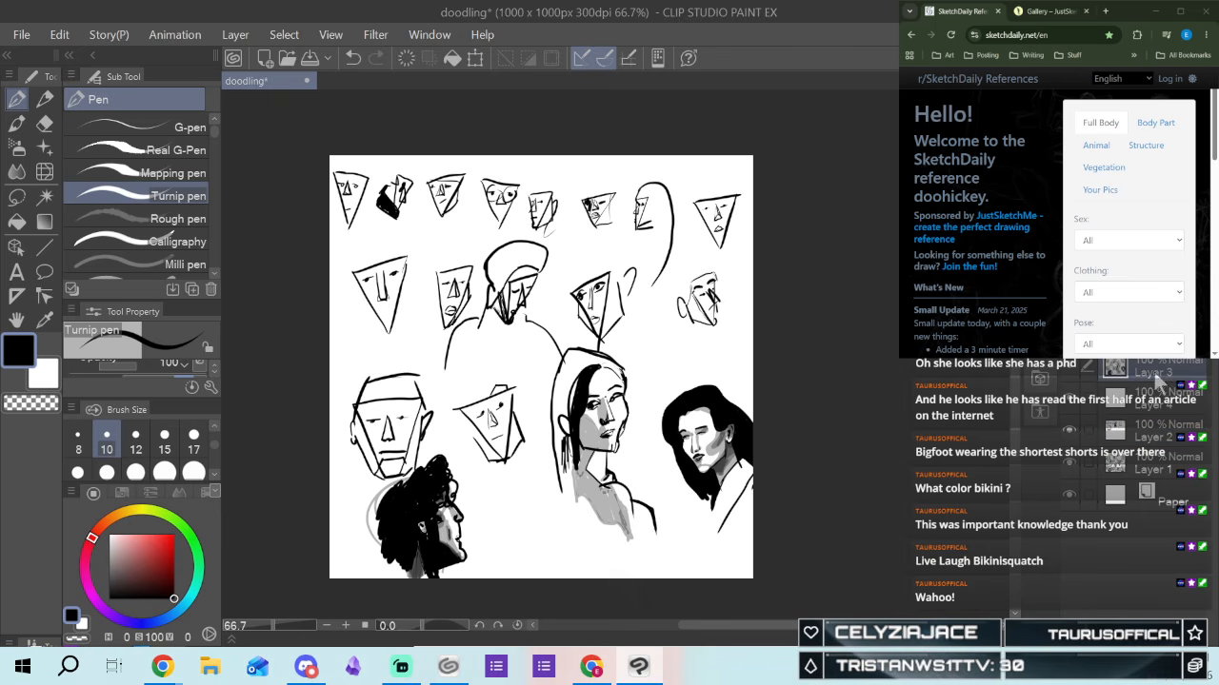
{"action": "left_click", "coordinate": [1070, 373]}
{"action": "left_click", "coordinate": [1071, 406]}
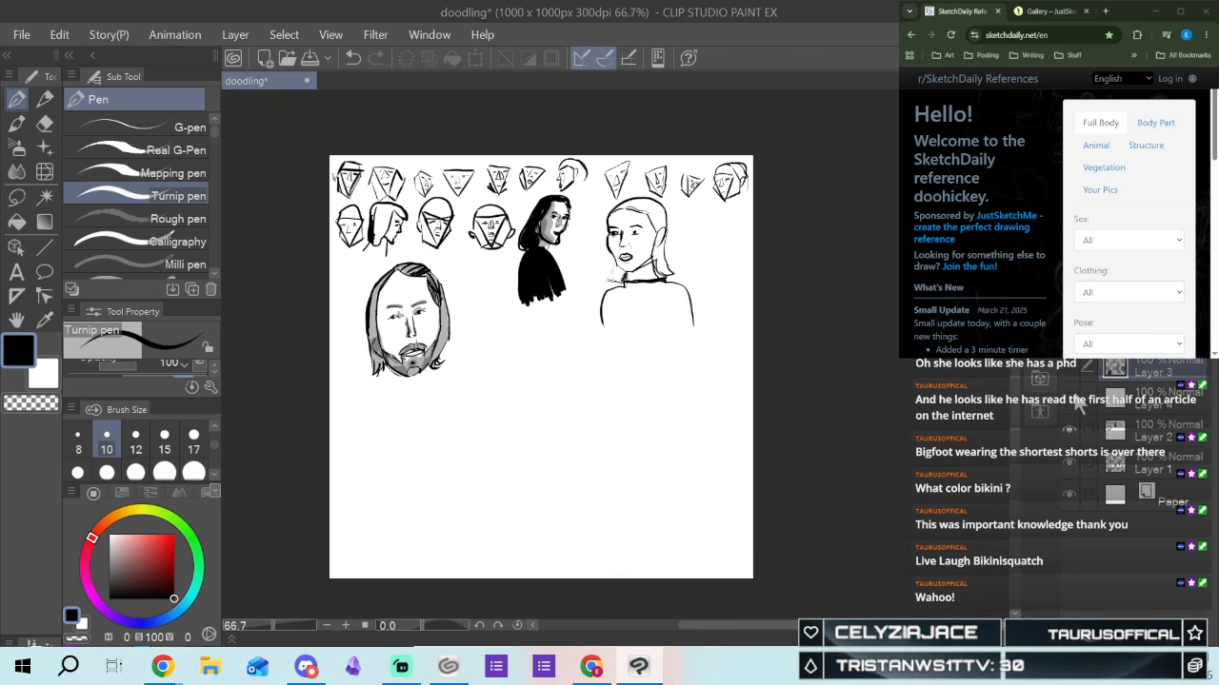
{"action": "scroll", "coordinate": [618, 271], "scroll_direction": "up", "scroll_amount": 1}
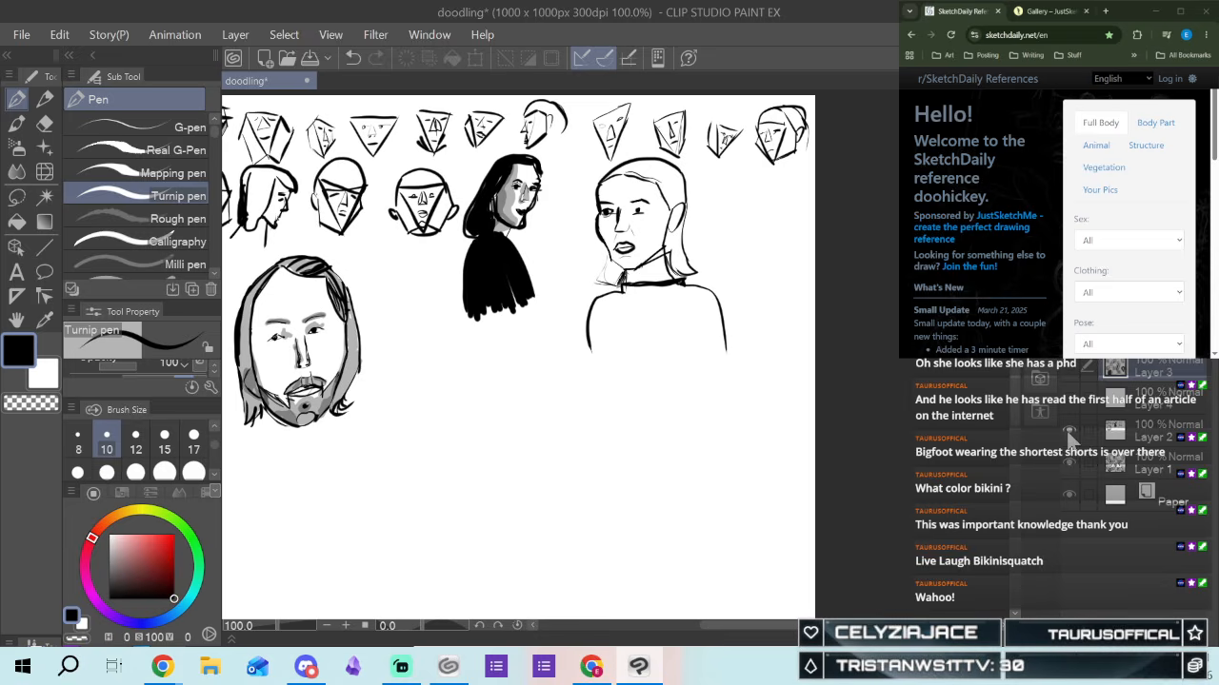
Hide Layer 2 and examine the first practice sheet on Layer 1, both up close and as a whole
{"action": "left_click", "coordinate": [1073, 464]}
{"action": "scroll", "coordinate": [605, 584], "scroll_direction": "down", "scroll_amount": 3}
{"action": "scroll", "coordinate": [606, 583], "scroll_direction": "up", "scroll_amount": 5}
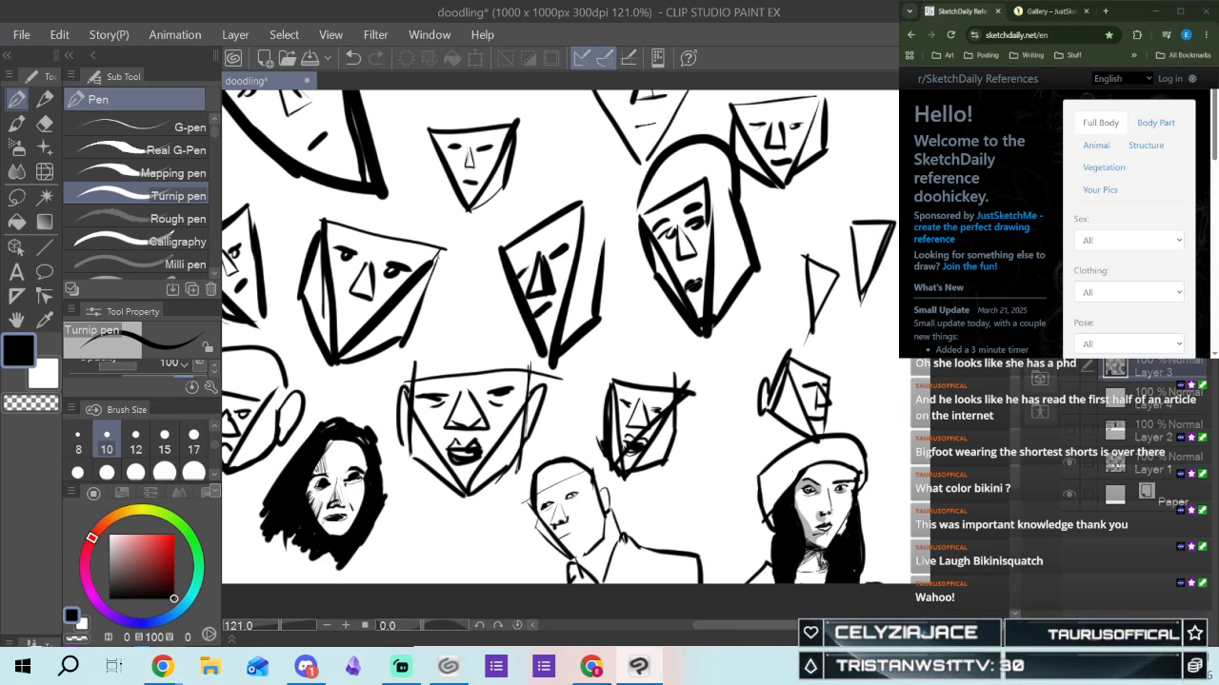
{"action": "key", "text": "alt+Tab"}
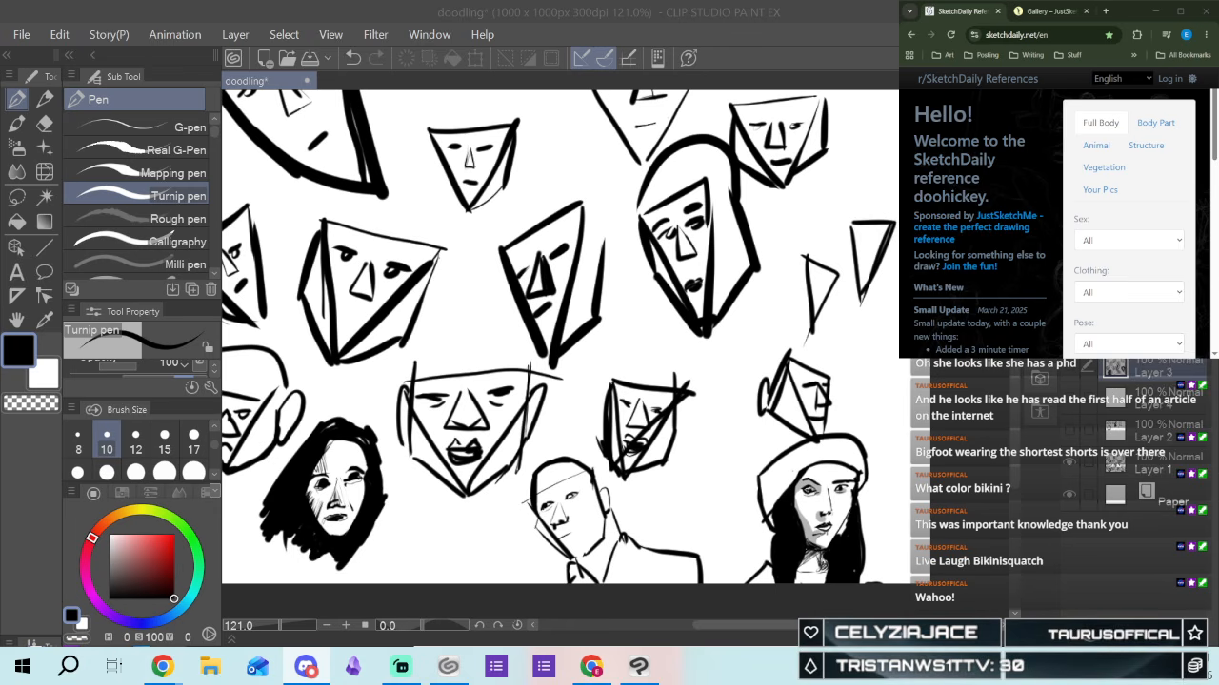
{"action": "scroll", "coordinate": [438, 390], "scroll_direction": "down", "scroll_amount": 4}
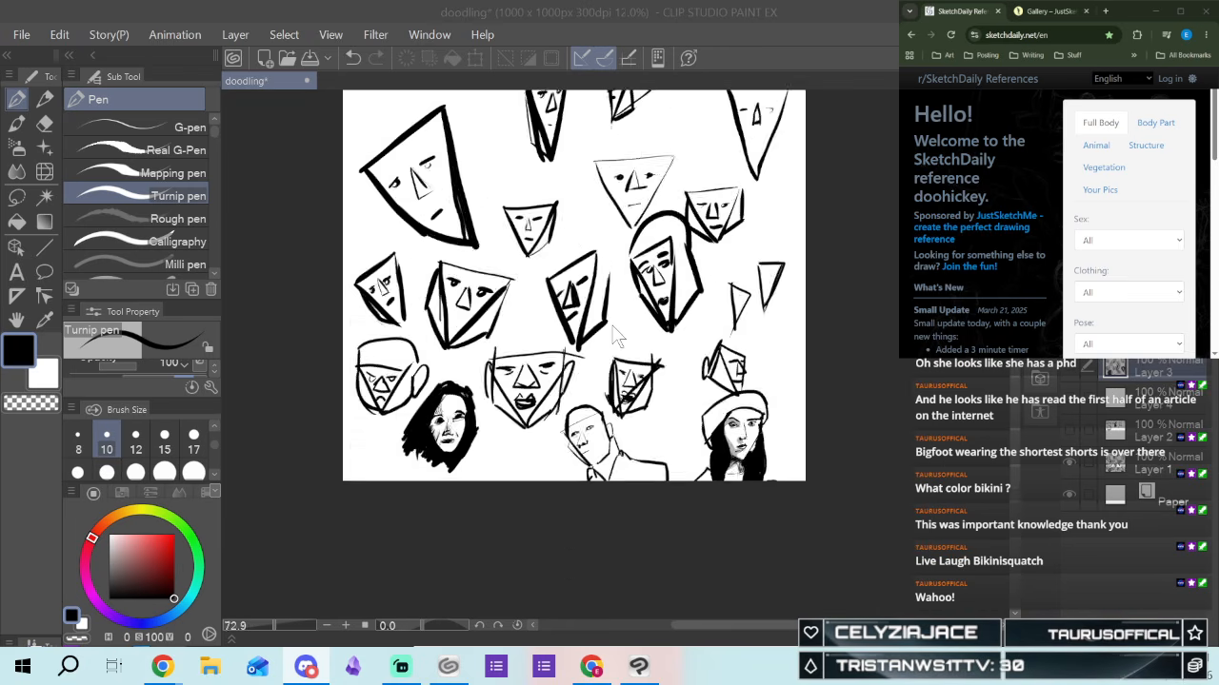
{"action": "scroll", "coordinate": [562, 227], "scroll_direction": "up", "scroll_amount": 2}
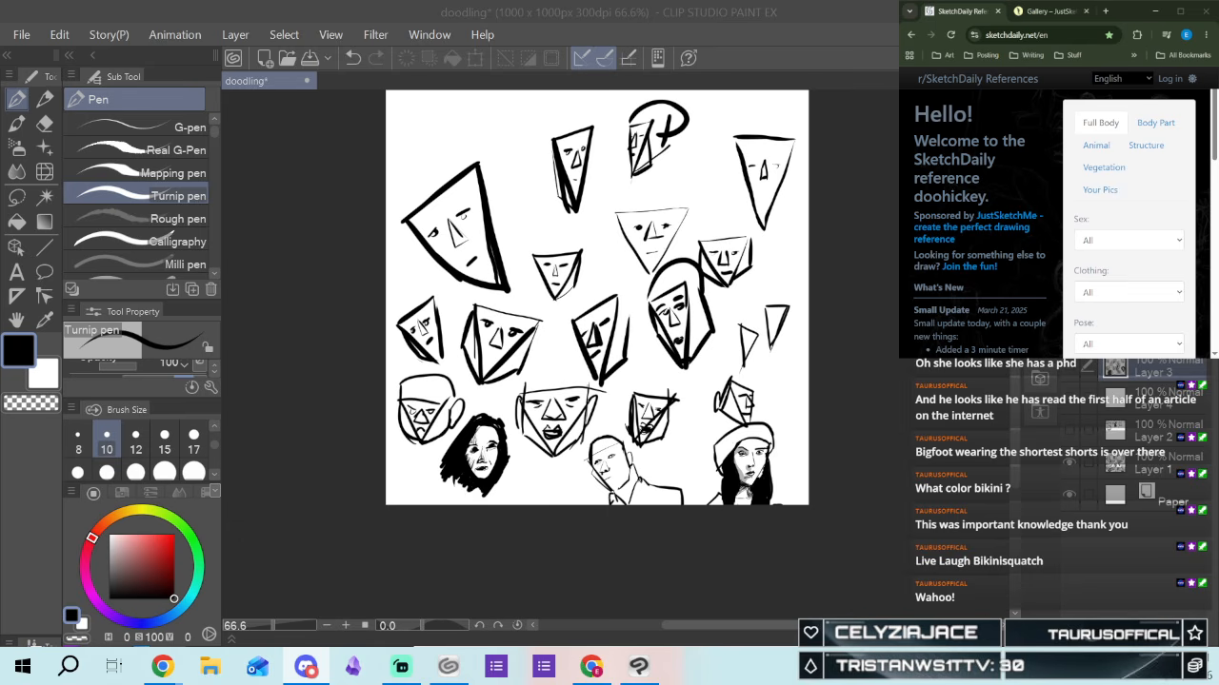
Move the SketchDaily browser window over the canvas and widen it to show the full page layout
{"action": "left_click_drag", "start_coordinate": [0, 195], "coordinate": [672, 16]}
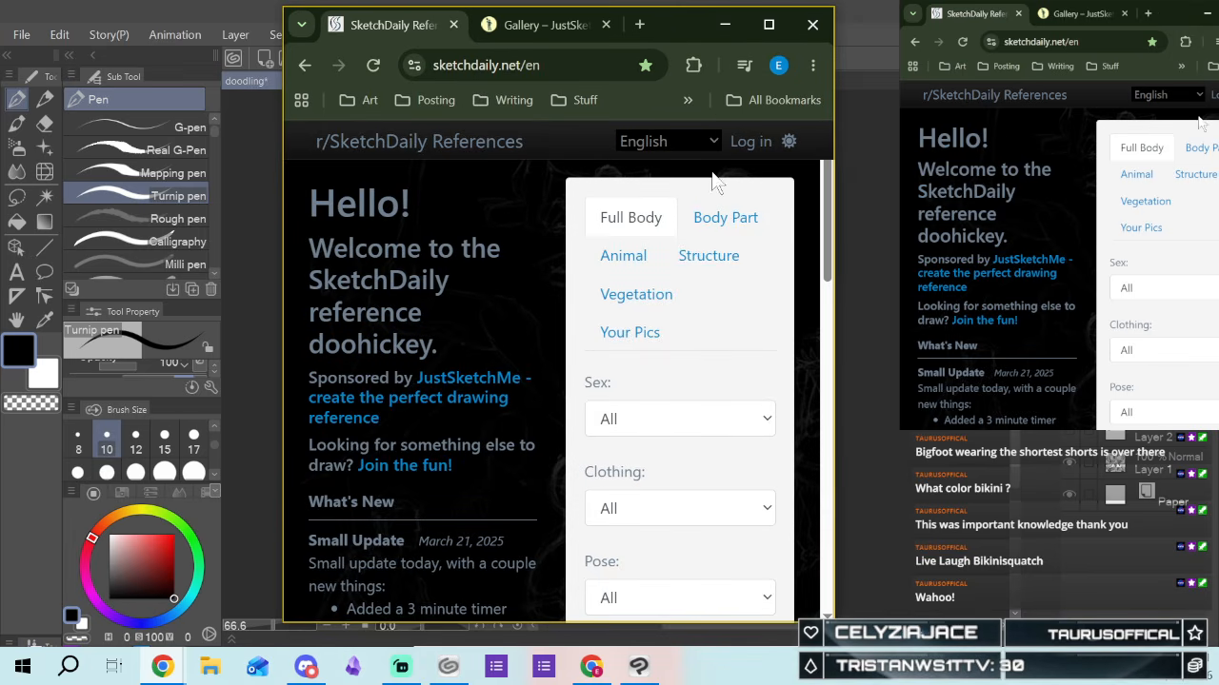
{"action": "left_click_drag", "start_coordinate": [283, 321], "coordinate": [12, 345]}
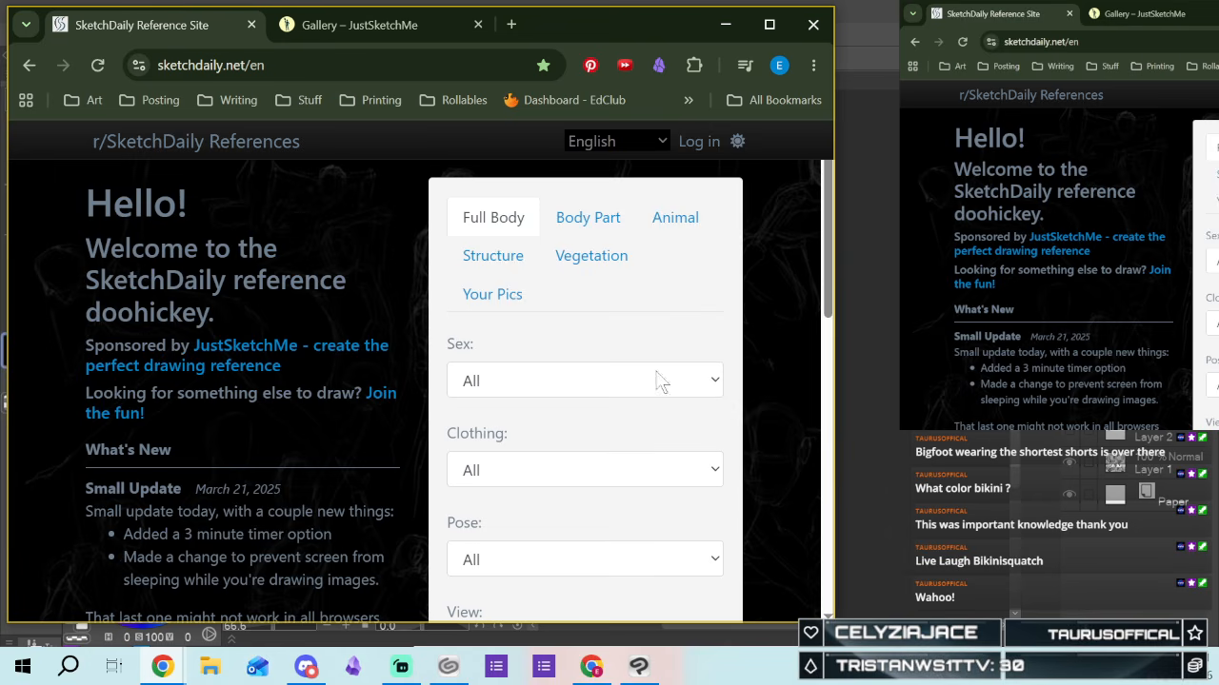
{"action": "left_click", "coordinate": [294, 67]}
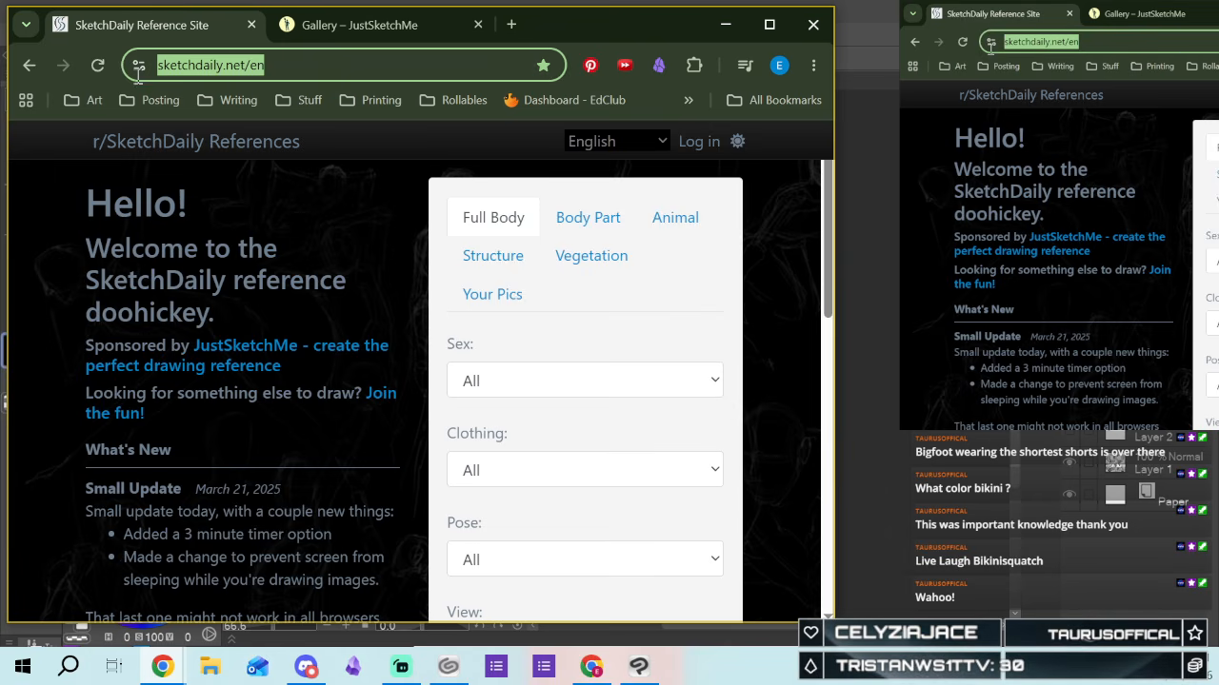
{"action": "left_click", "coordinate": [300, 185]}
Look through the SketchDaily home page's site updates, start form and contribution information
{"action": "scroll", "coordinate": [303, 271], "scroll_direction": "down", "scroll_amount": 10}
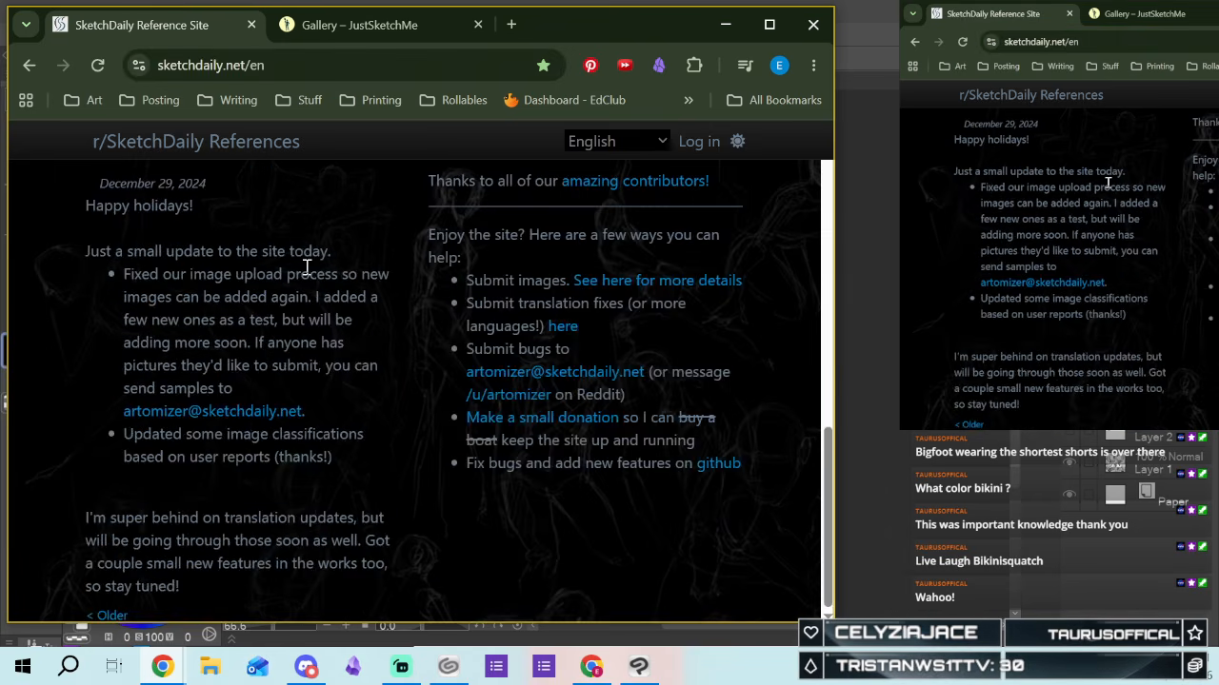
{"action": "scroll", "coordinate": [306, 267], "scroll_direction": "up", "scroll_amount": 2}
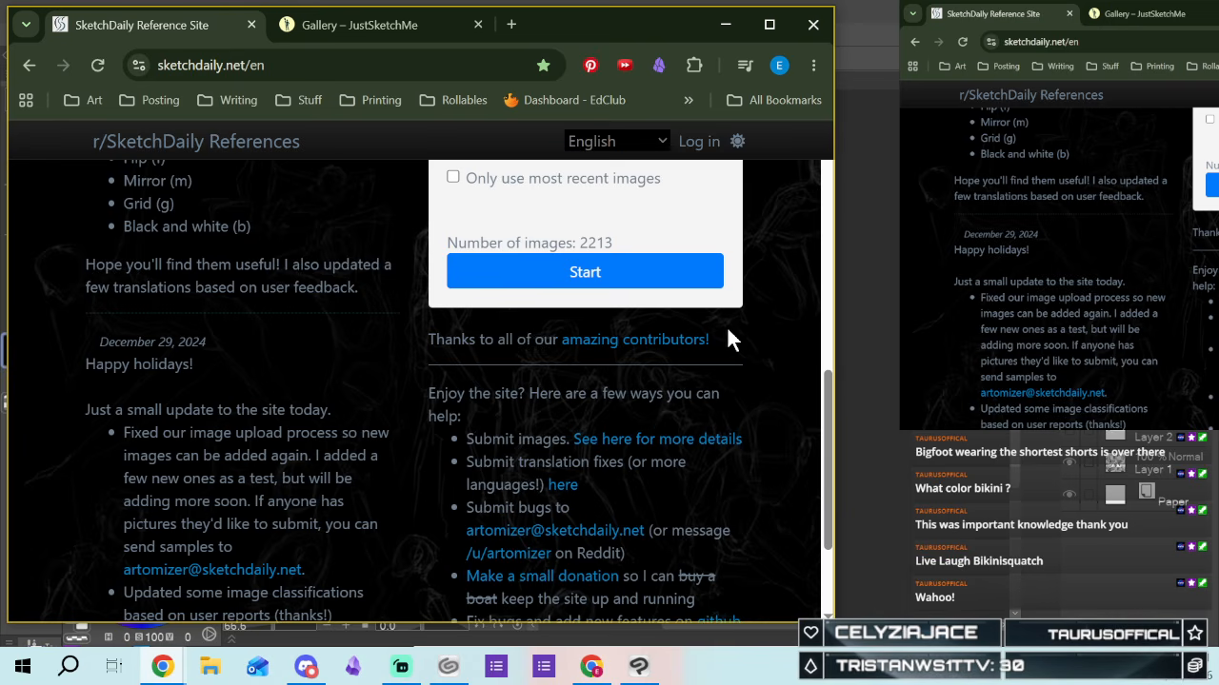
{"action": "scroll", "coordinate": [704, 319], "scroll_direction": "down", "scroll_amount": 2}
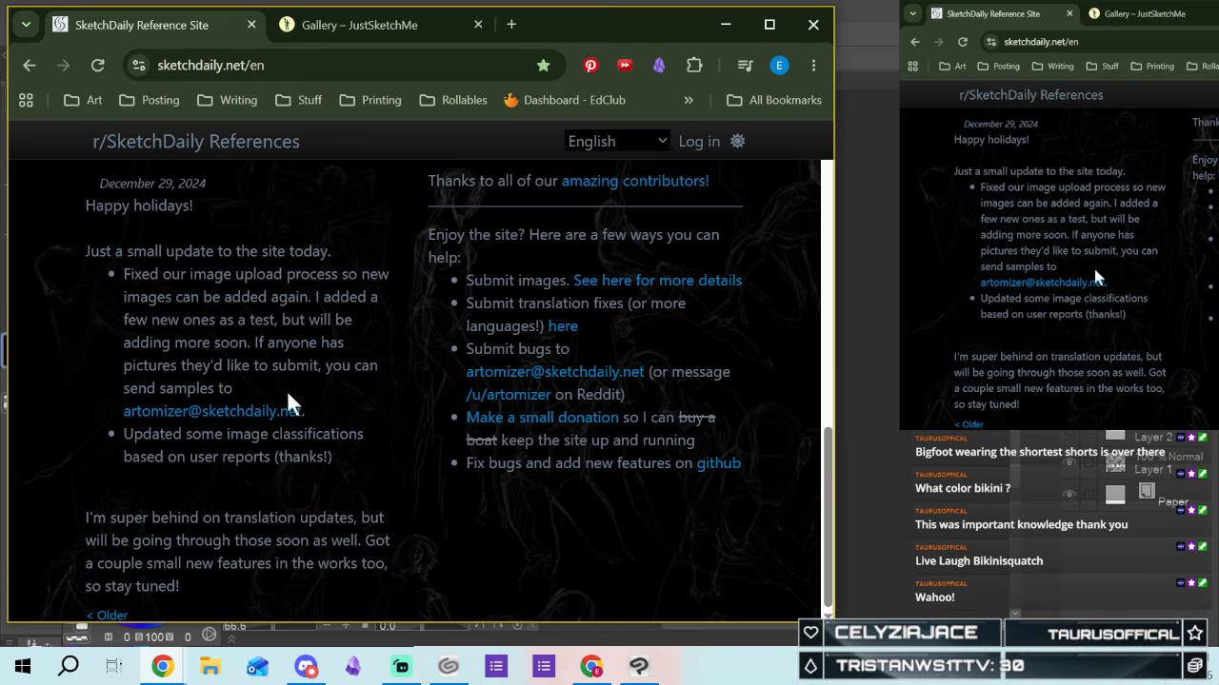
{"action": "scroll", "coordinate": [290, 405], "scroll_direction": "up", "scroll_amount": 15}
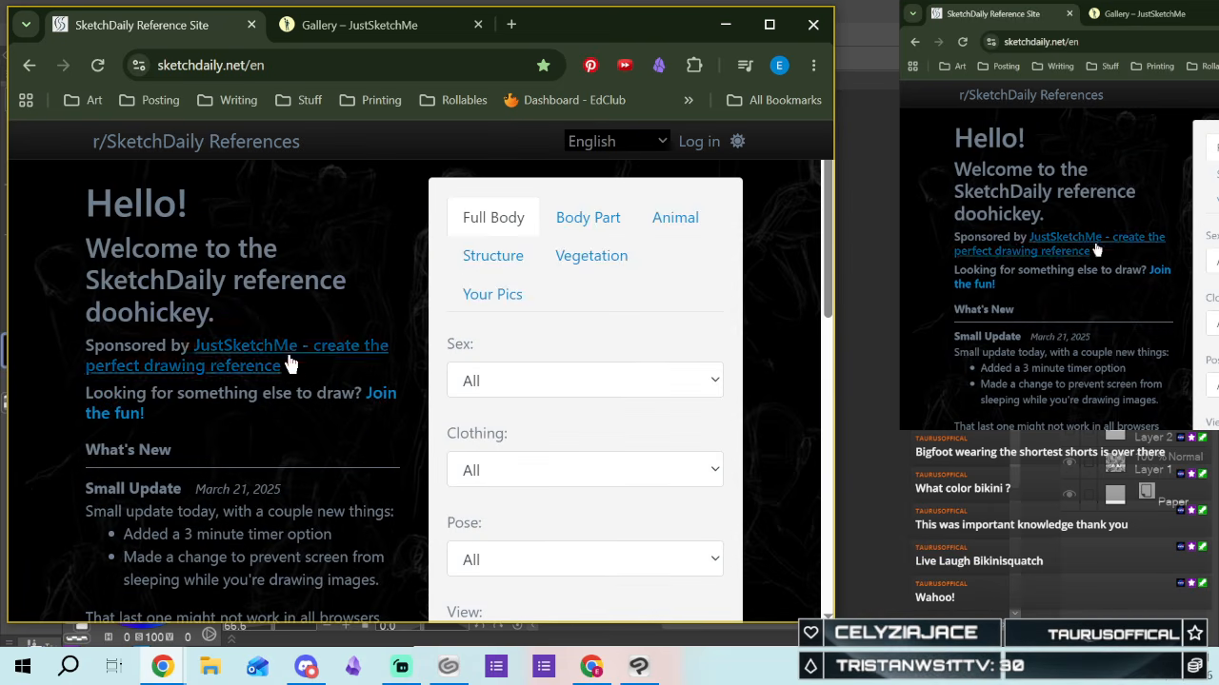
Check which Sex, View and Pose filter choices are offered for full-body references
{"action": "left_click", "coordinate": [511, 387]}
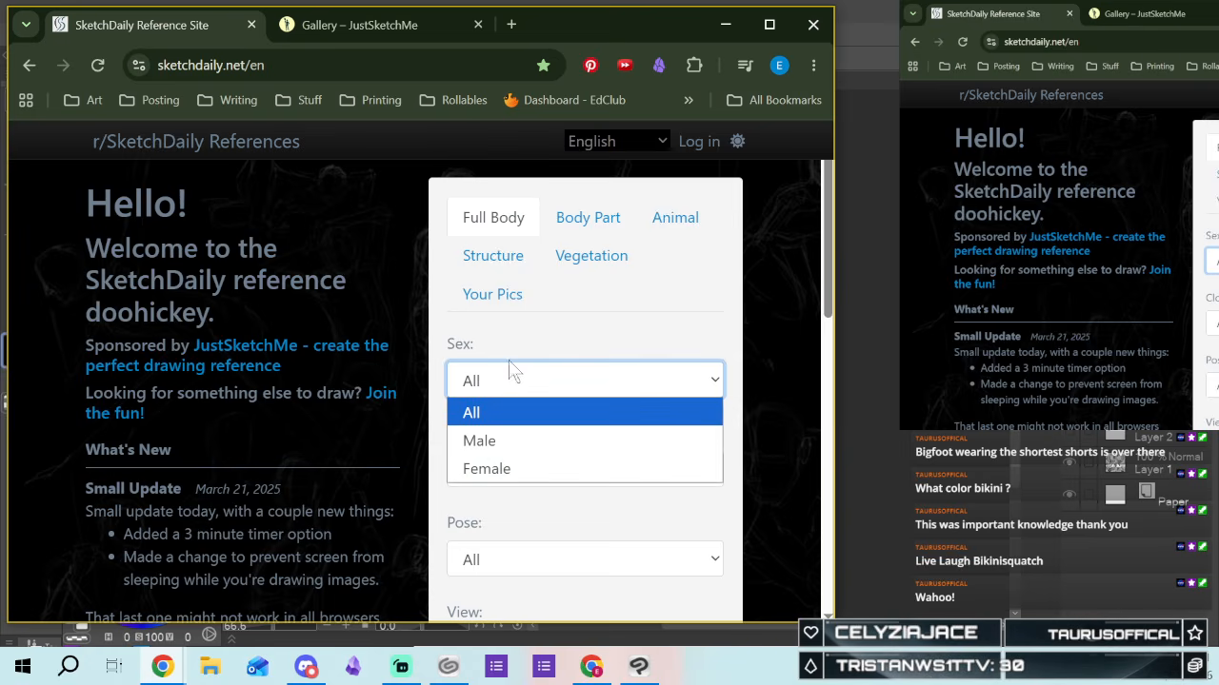
{"action": "scroll", "coordinate": [511, 338], "scroll_direction": "down", "scroll_amount": 1}
{"action": "scroll", "coordinate": [511, 338], "scroll_direction": "up", "scroll_amount": 1}
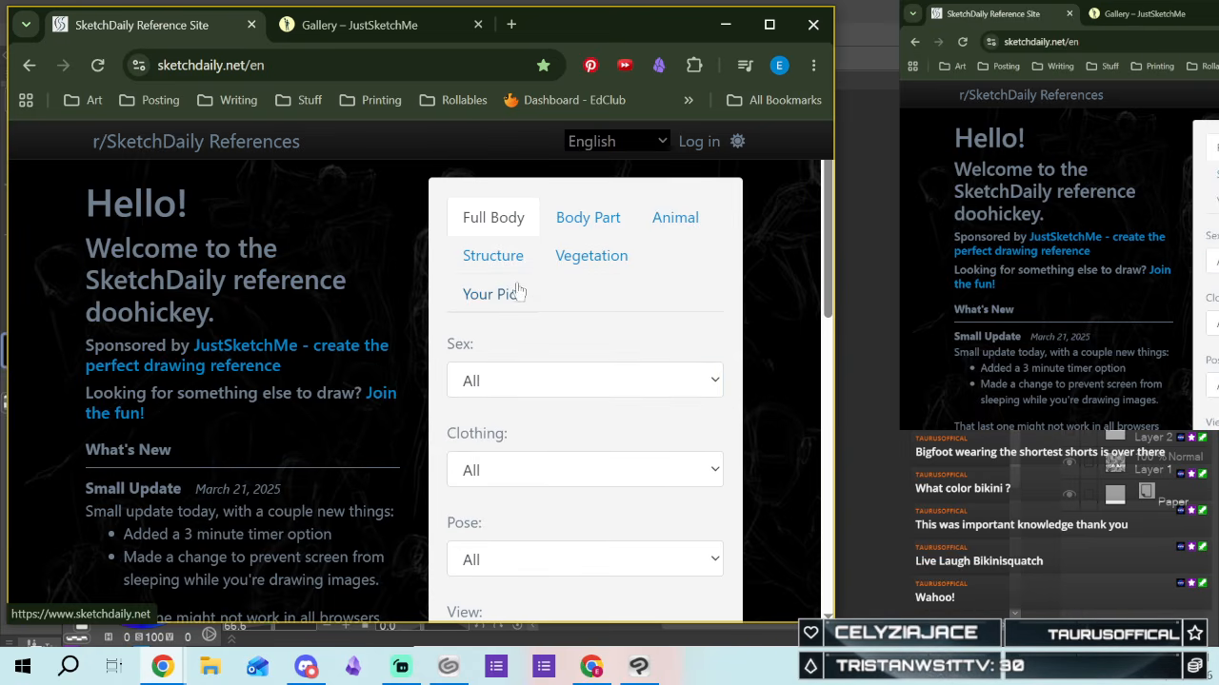
{"action": "scroll", "coordinate": [517, 299], "scroll_direction": "down", "scroll_amount": 2}
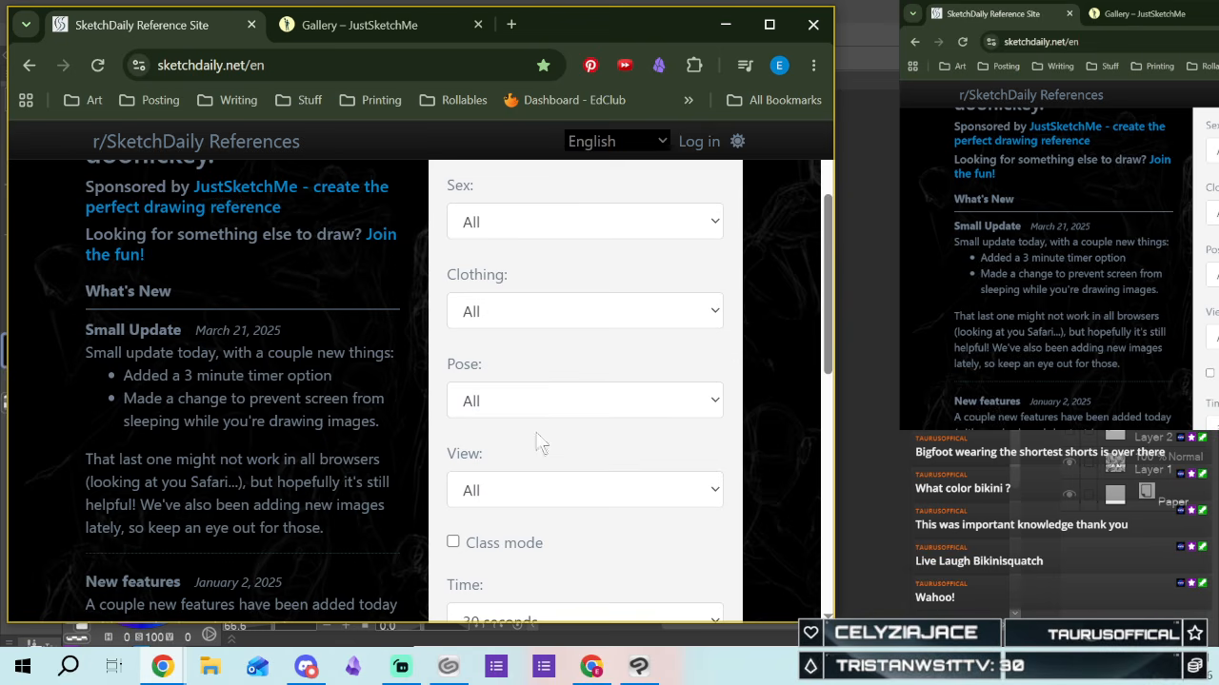
{"action": "left_click", "coordinate": [519, 491]}
{"action": "left_click", "coordinate": [526, 491]}
{"action": "left_click", "coordinate": [546, 401]}
{"action": "left_click", "coordinate": [550, 401]}
{"action": "scroll", "coordinate": [560, 365], "scroll_direction": "down", "scroll_amount": 2}
{"action": "scroll", "coordinate": [552, 348], "scroll_direction": "up", "scroll_amount": 2}
Run a 30-second full-body reference session with Clothing set to Clothed, and stop it at the first photo
{"action": "left_click", "coordinate": [531, 313]}
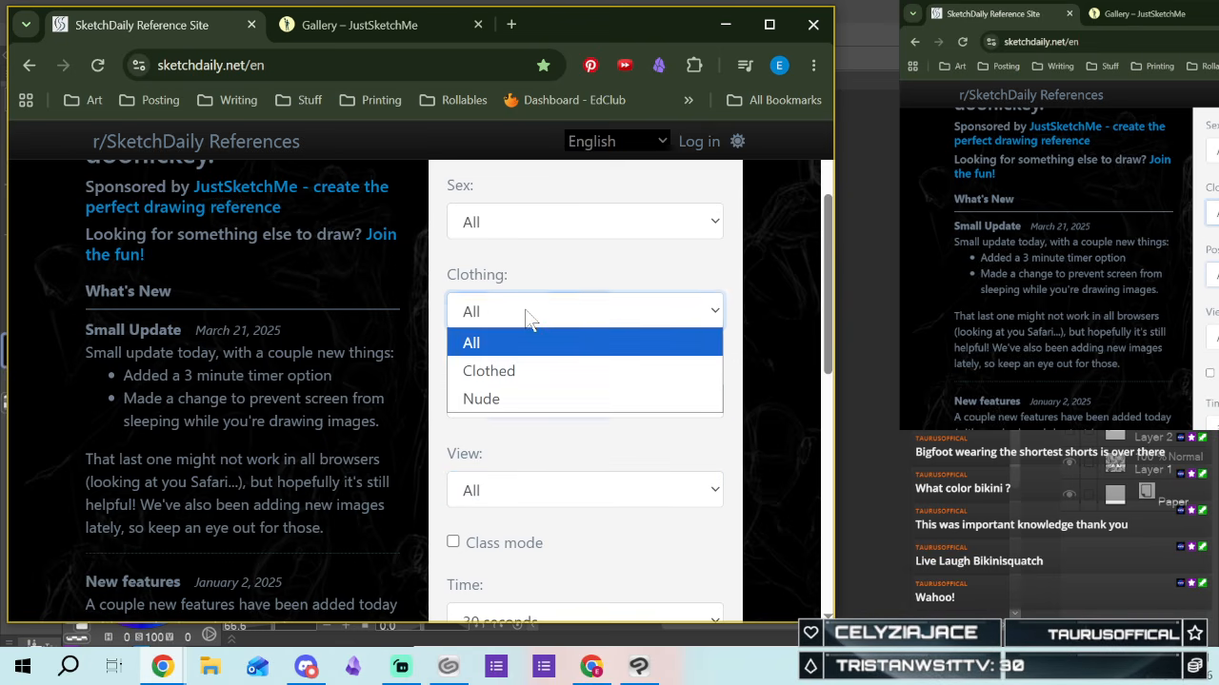
{"action": "left_click", "coordinate": [508, 377]}
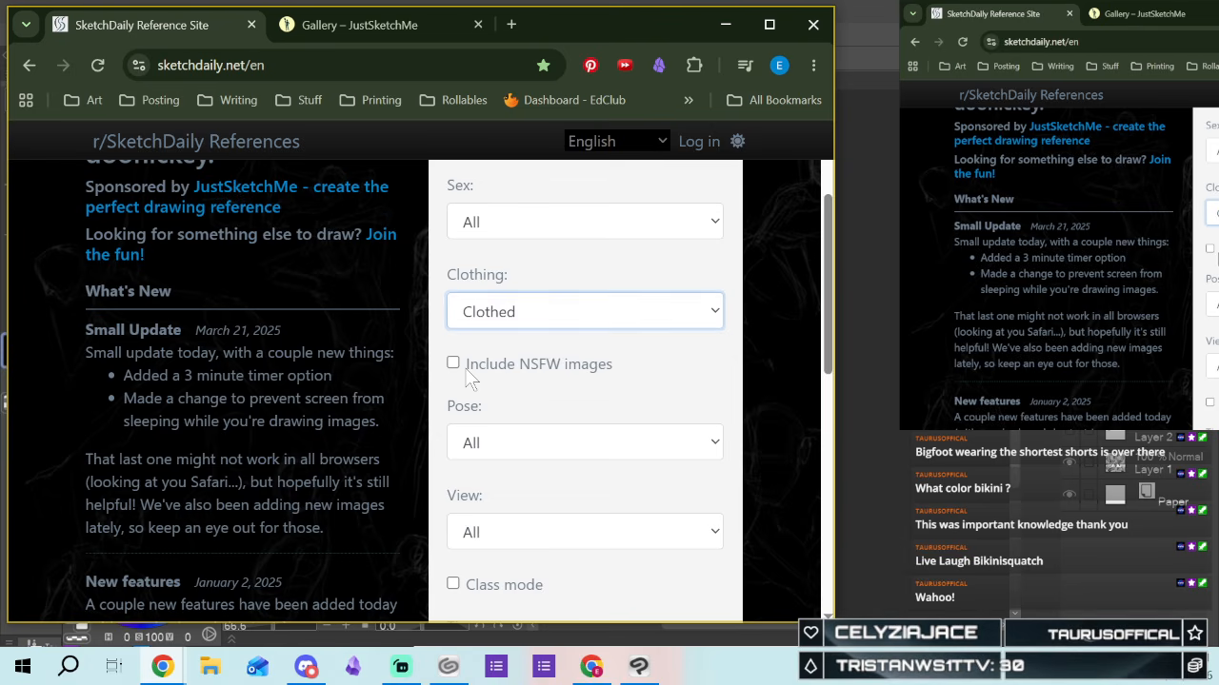
{"action": "scroll", "coordinate": [533, 365], "scroll_direction": "down", "scroll_amount": 3}
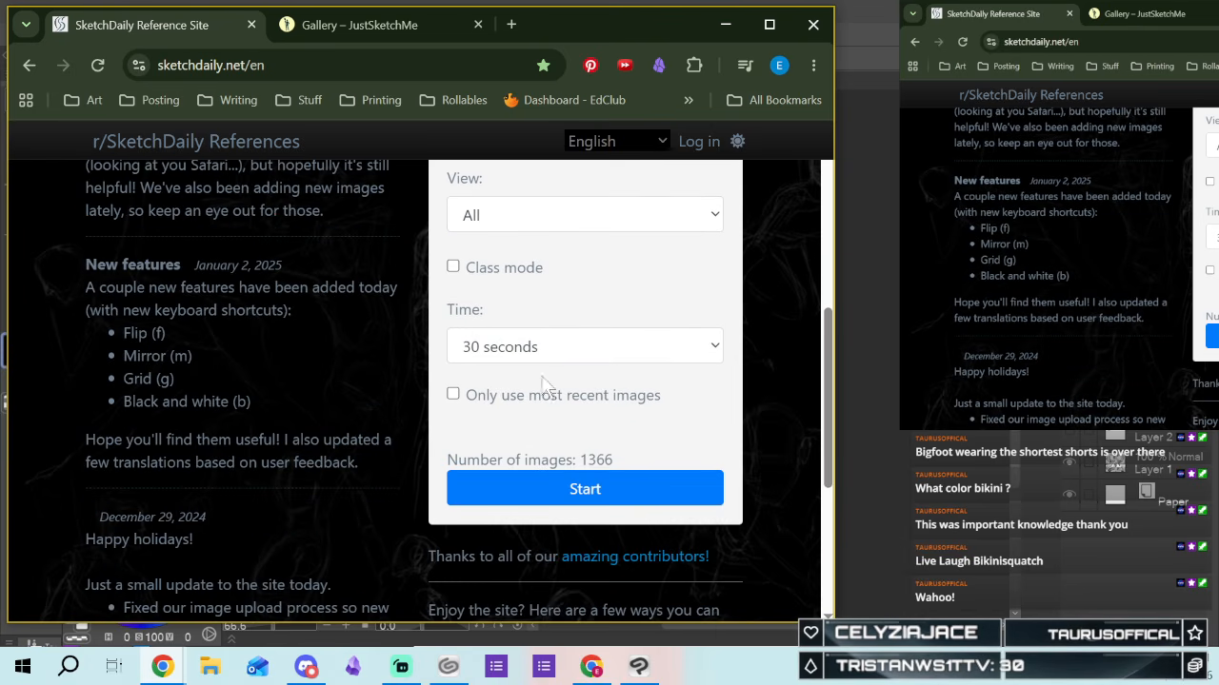
{"action": "left_click", "coordinate": [492, 483]}
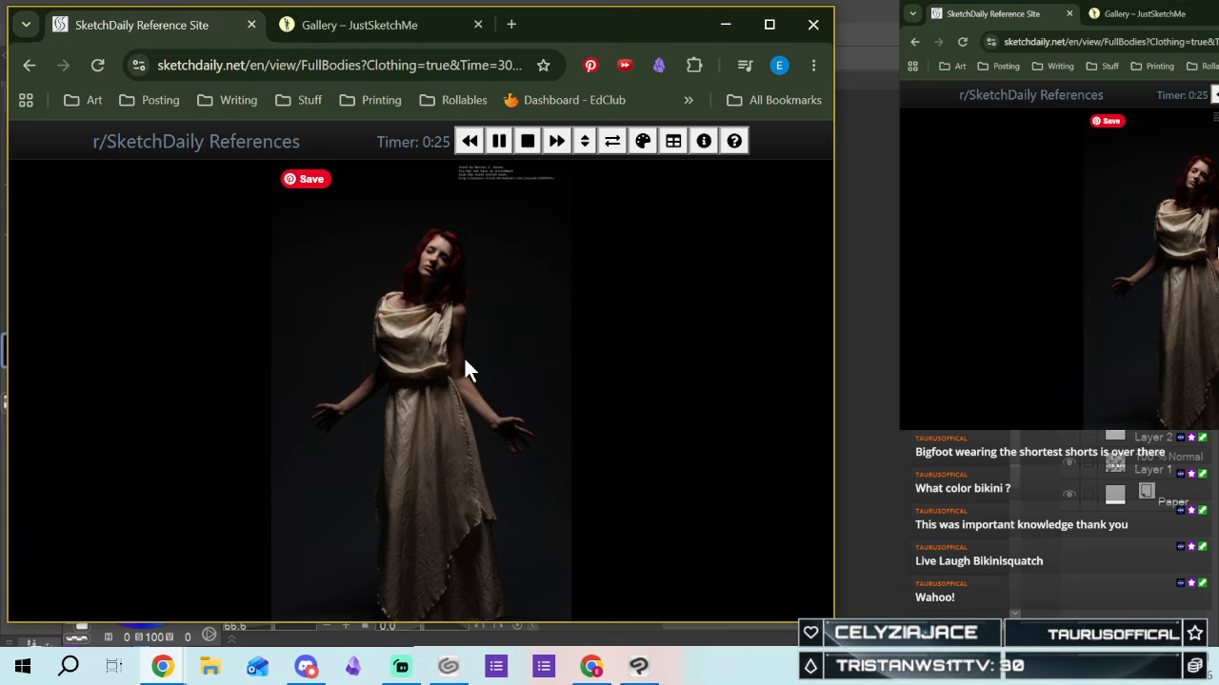
{"action": "left_click", "coordinate": [528, 141]}
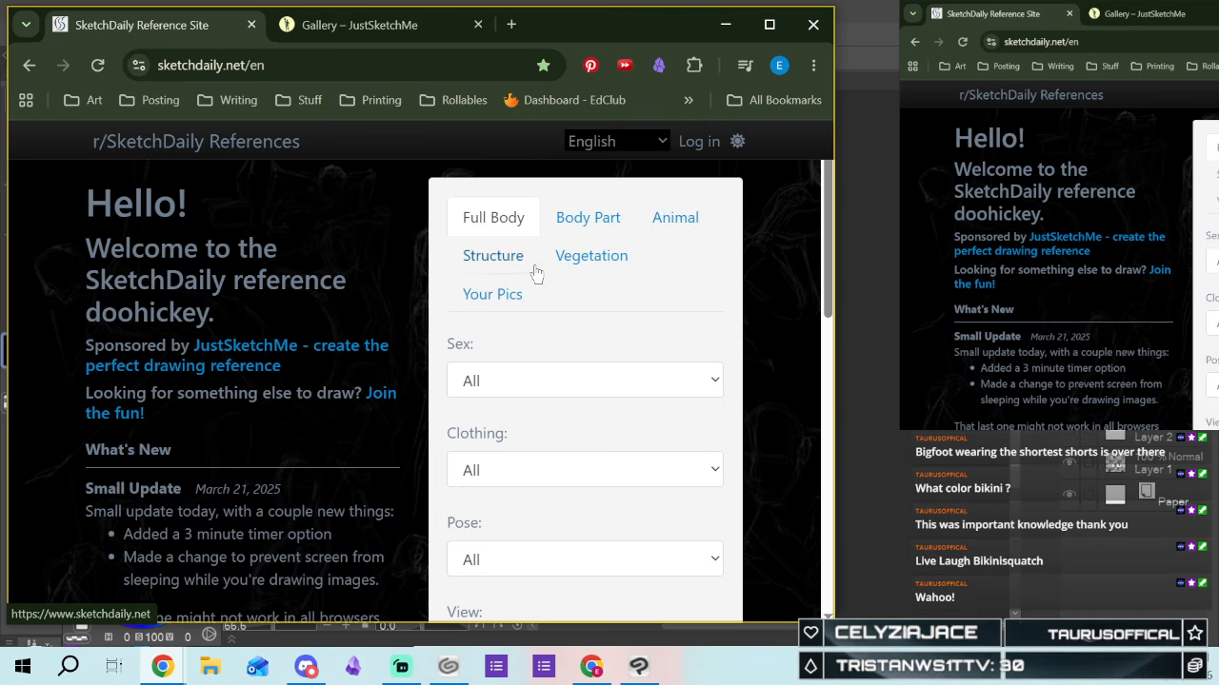
Start a 30-second structure reference session limited to the House type
{"action": "left_click", "coordinate": [492, 255]}
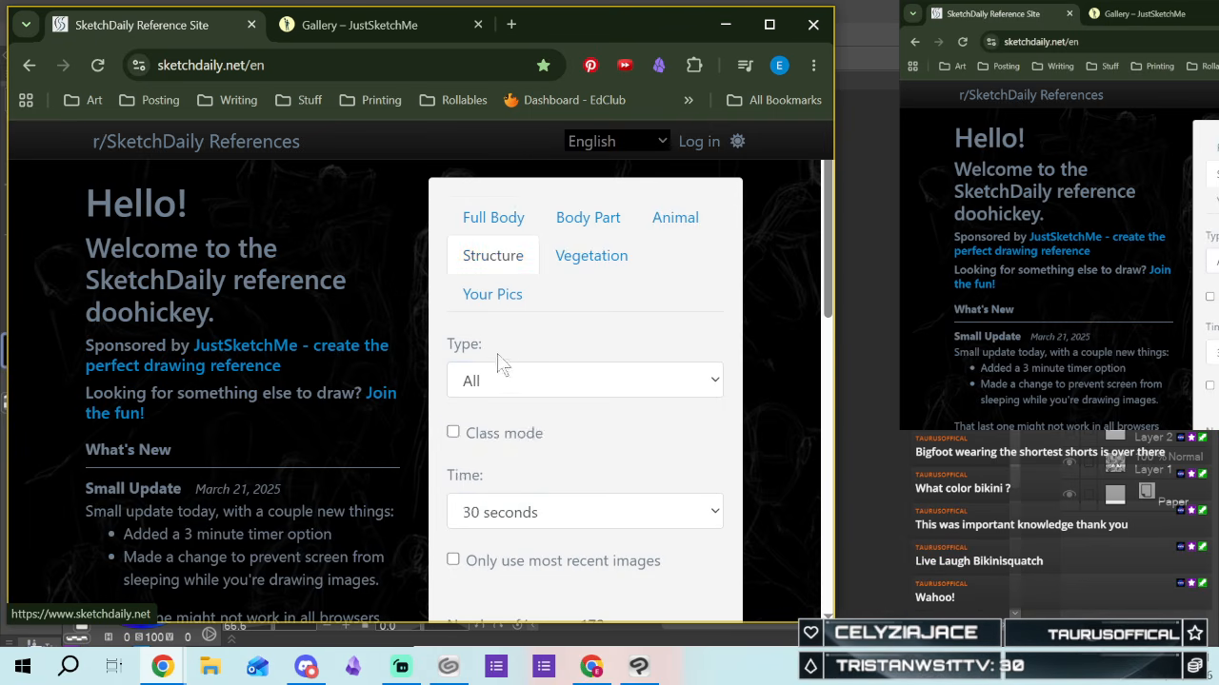
{"action": "left_click", "coordinate": [491, 380]}
{"action": "left_click", "coordinate": [502, 441]}
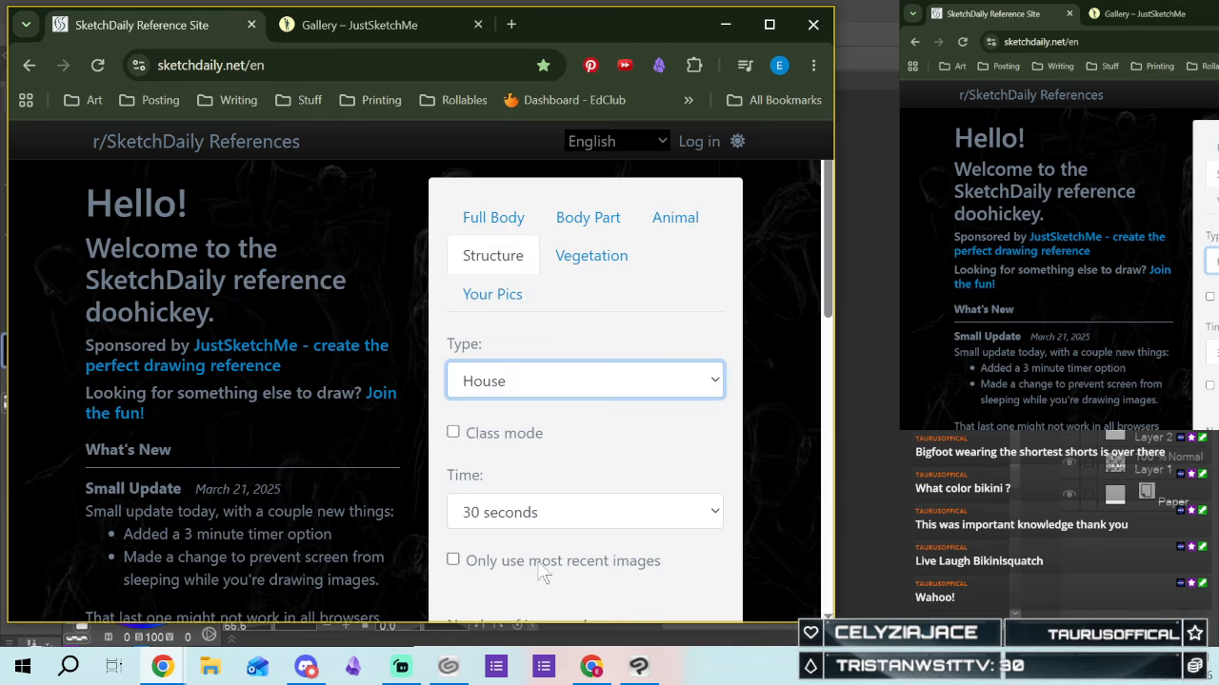
{"action": "scroll", "coordinate": [538, 546], "scroll_direction": "down", "scroll_amount": 3}
{"action": "left_click", "coordinate": [576, 336]}
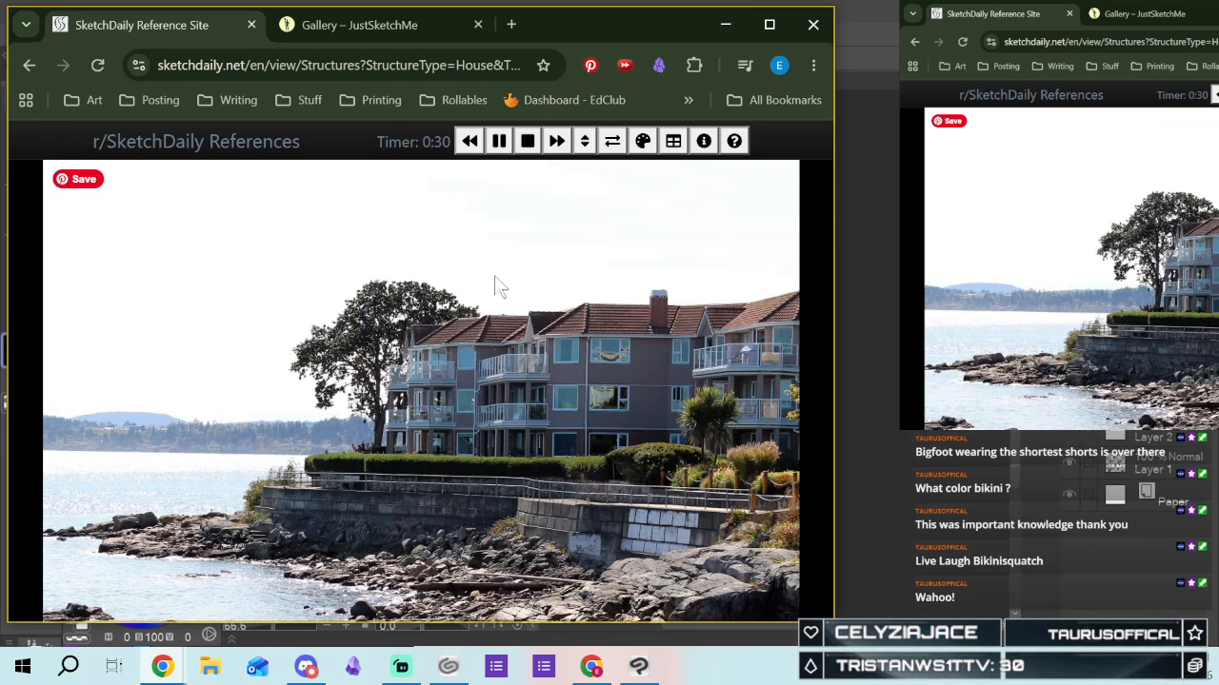
Skip forward through the house reference photos, then leave the session
{"action": "left_click", "coordinate": [556, 140]}
{"action": "left_click", "coordinate": [556, 141]}
{"action": "left_click", "coordinate": [556, 141]}
{"action": "left_click", "coordinate": [556, 141]}
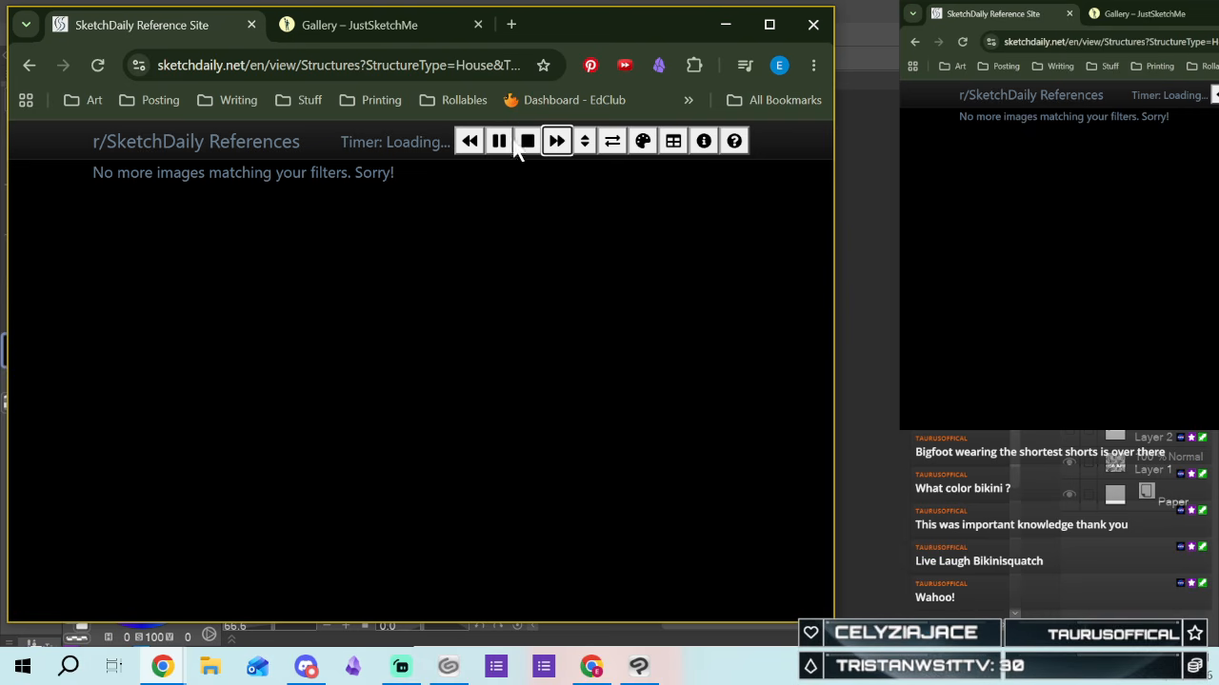
{"action": "left_click", "coordinate": [333, 174]}
Start a 30-second structure reference session with the type set to All
{"action": "scroll", "coordinate": [503, 359], "scroll_direction": "down", "scroll_amount": 2}
{"action": "scroll", "coordinate": [502, 358], "scroll_direction": "up", "scroll_amount": 2}
{"action": "left_click", "coordinate": [493, 256]}
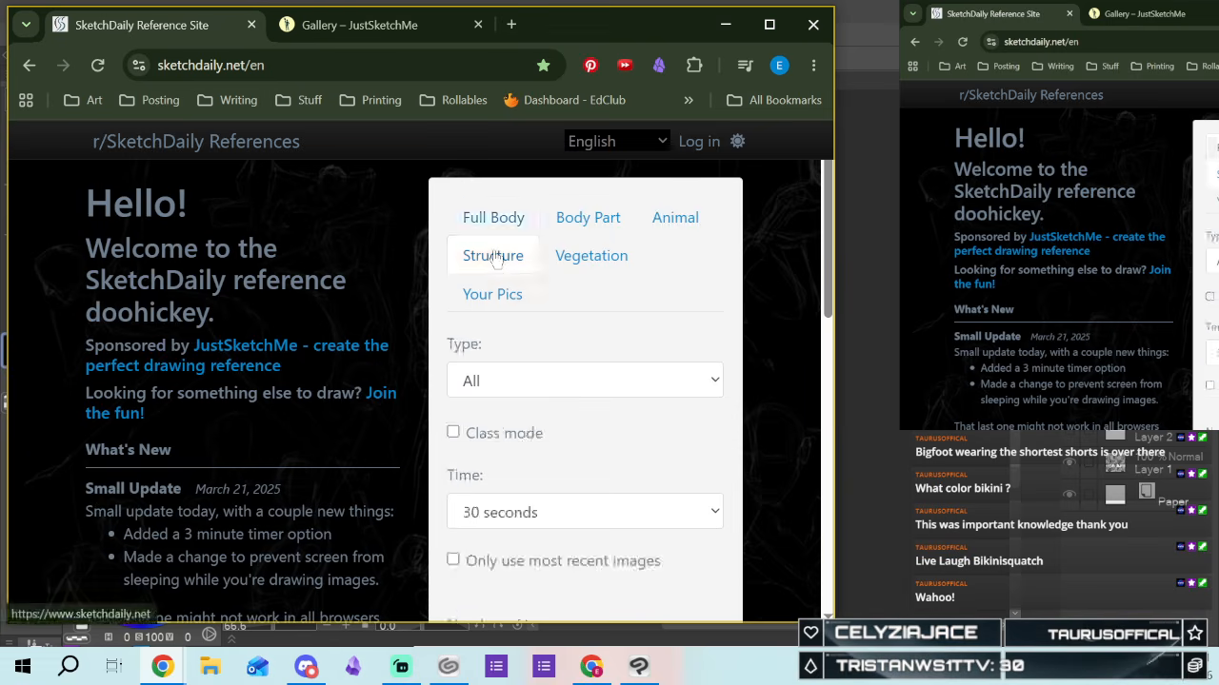
{"action": "left_click", "coordinate": [490, 381]}
{"action": "left_click", "coordinate": [571, 379]}
{"action": "scroll", "coordinate": [574, 407], "scroll_direction": "down", "scroll_amount": 3}
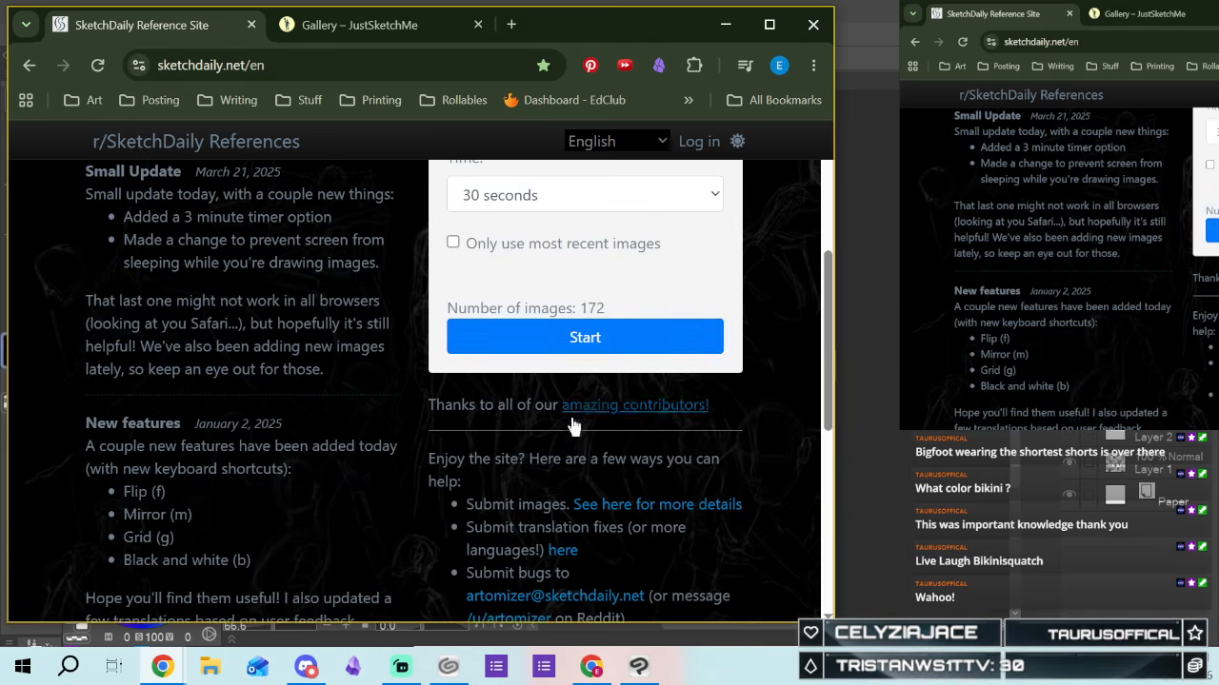
{"action": "left_click", "coordinate": [585, 337]}
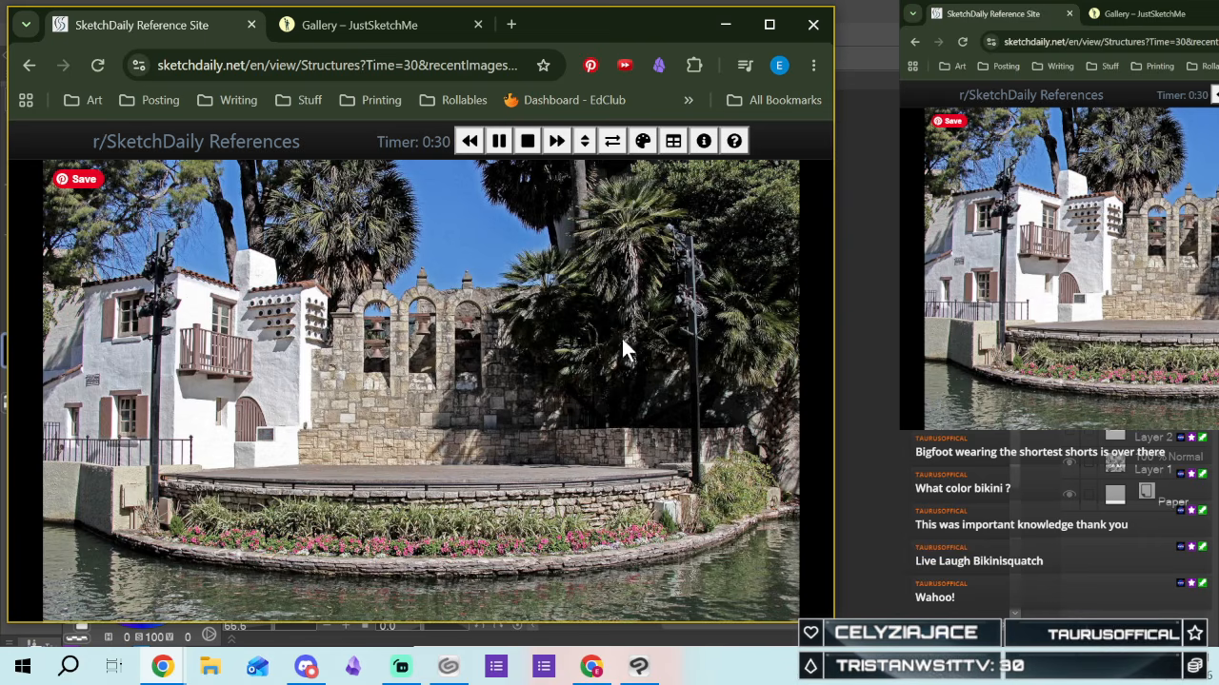
Skip forward through several of the structure reference photos
{"action": "left_click", "coordinate": [556, 142]}
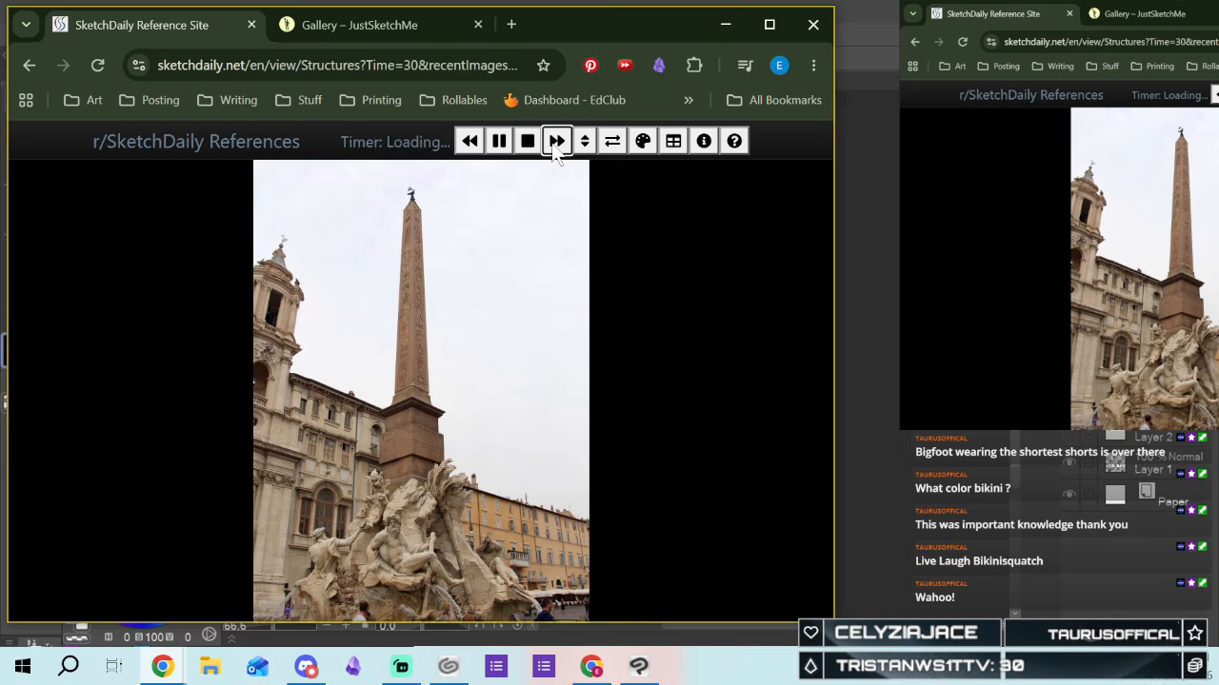
{"action": "left_click", "coordinate": [557, 142]}
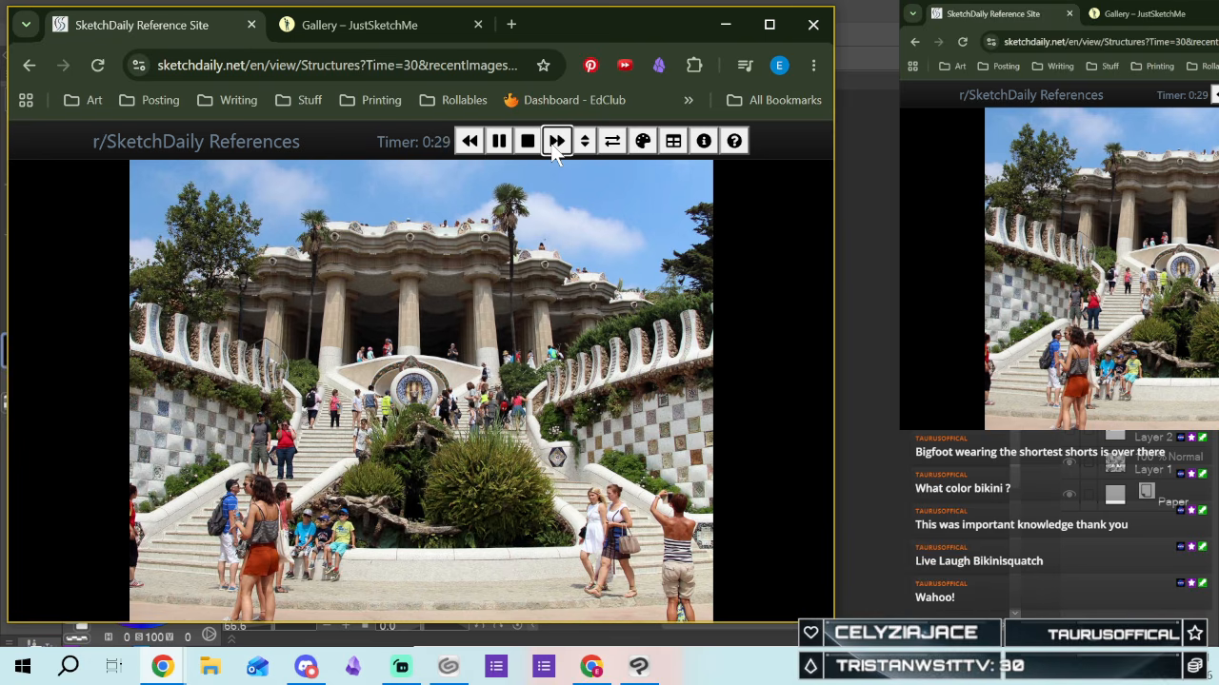
{"action": "left_click", "coordinate": [556, 142]}
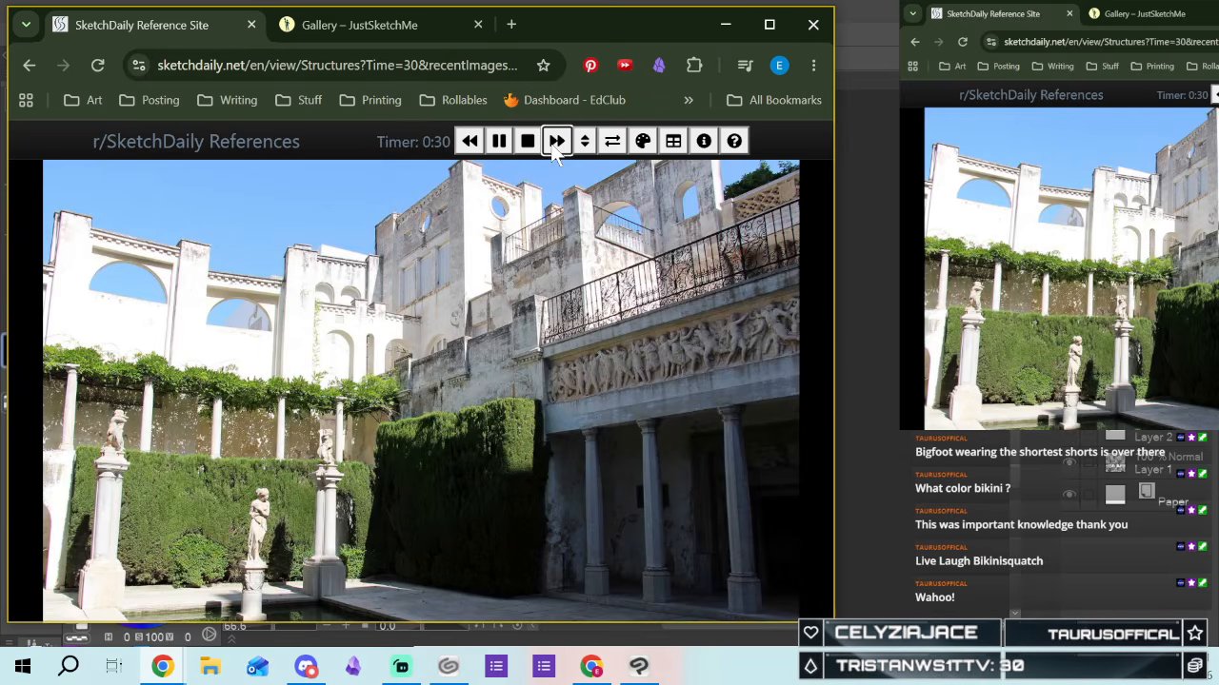
Leave the structure session and start a 30-second vegetation reference session with the type and photo type set to All
{"action": "left_click", "coordinate": [556, 142]}
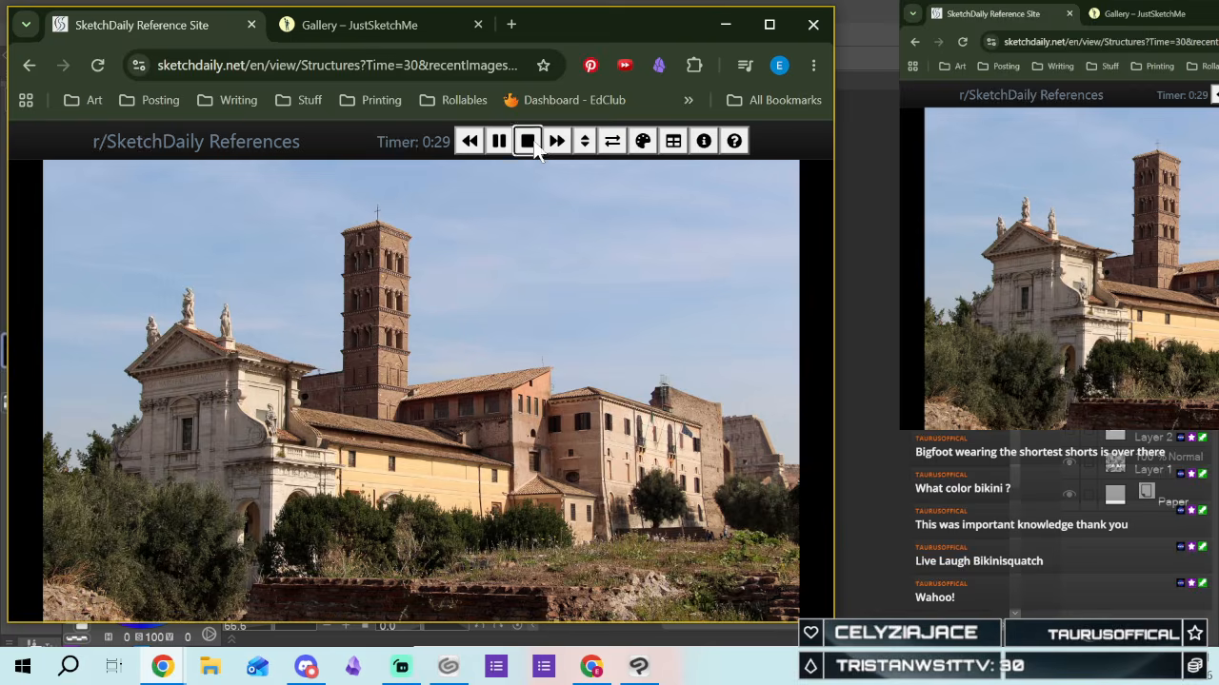
{"action": "left_click", "coordinate": [528, 143]}
{"action": "left_click", "coordinate": [565, 257]}
{"action": "scroll", "coordinate": [577, 318], "scroll_direction": "down", "scroll_amount": 3}
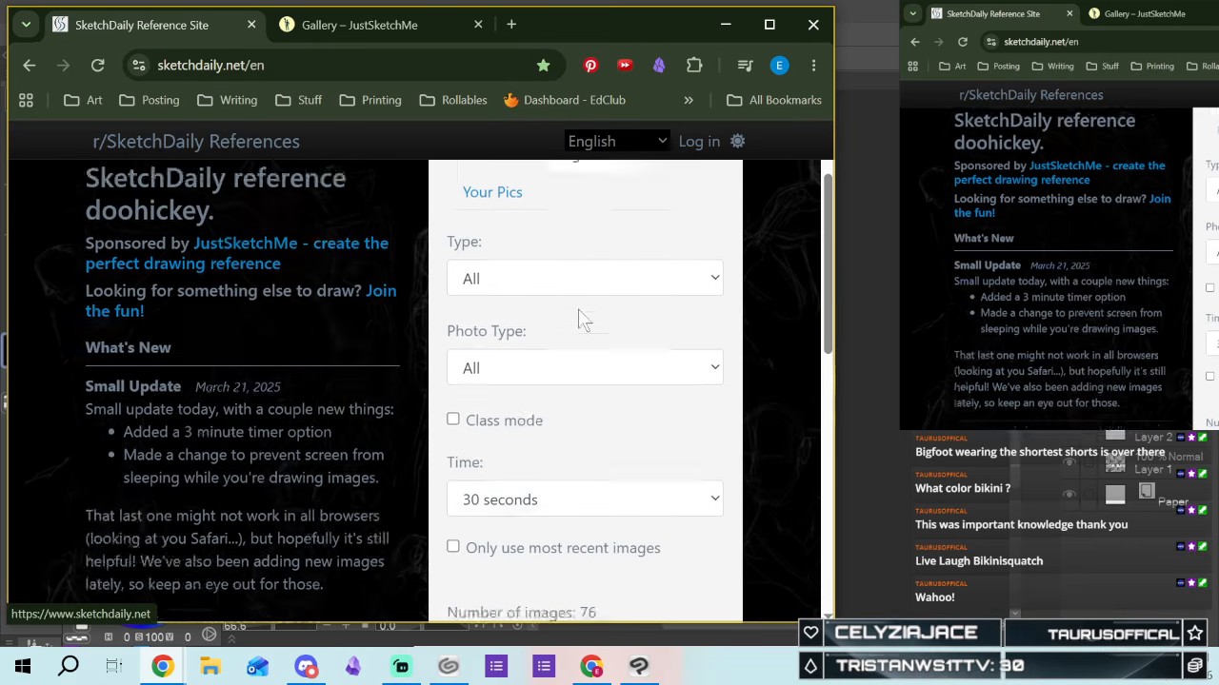
{"action": "left_click", "coordinate": [561, 433]}
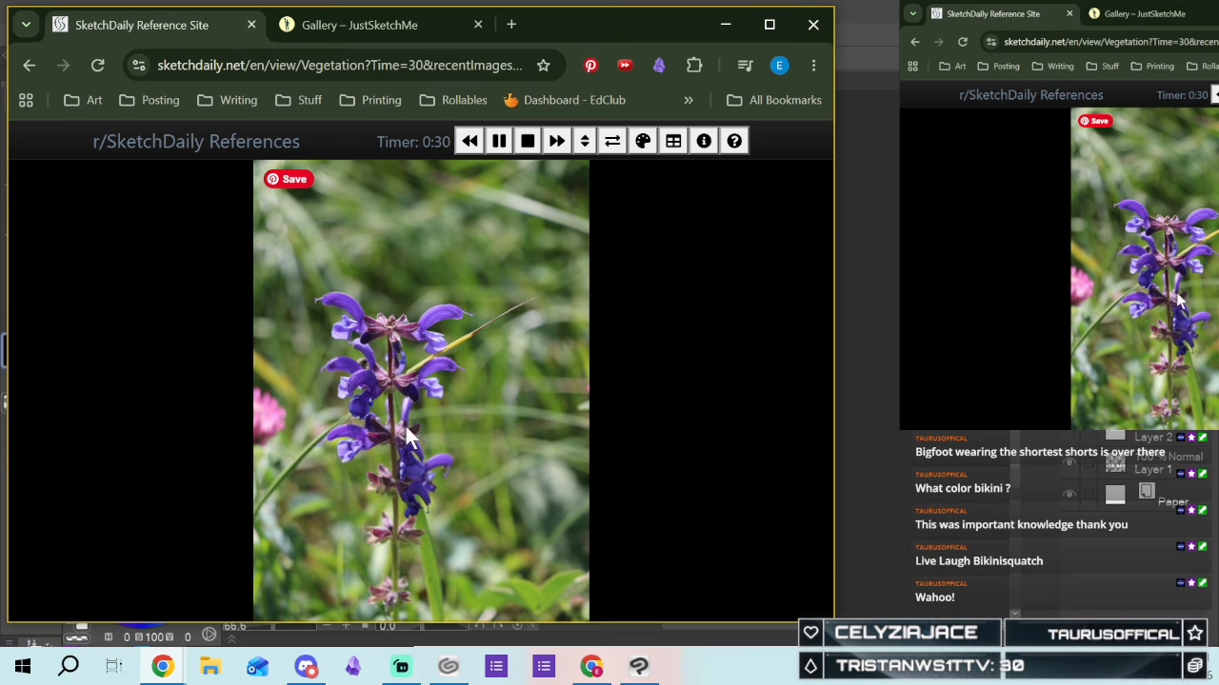
Skip forward through the vegetation reference photos, then leave the session
{"action": "left_click", "coordinate": [557, 140]}
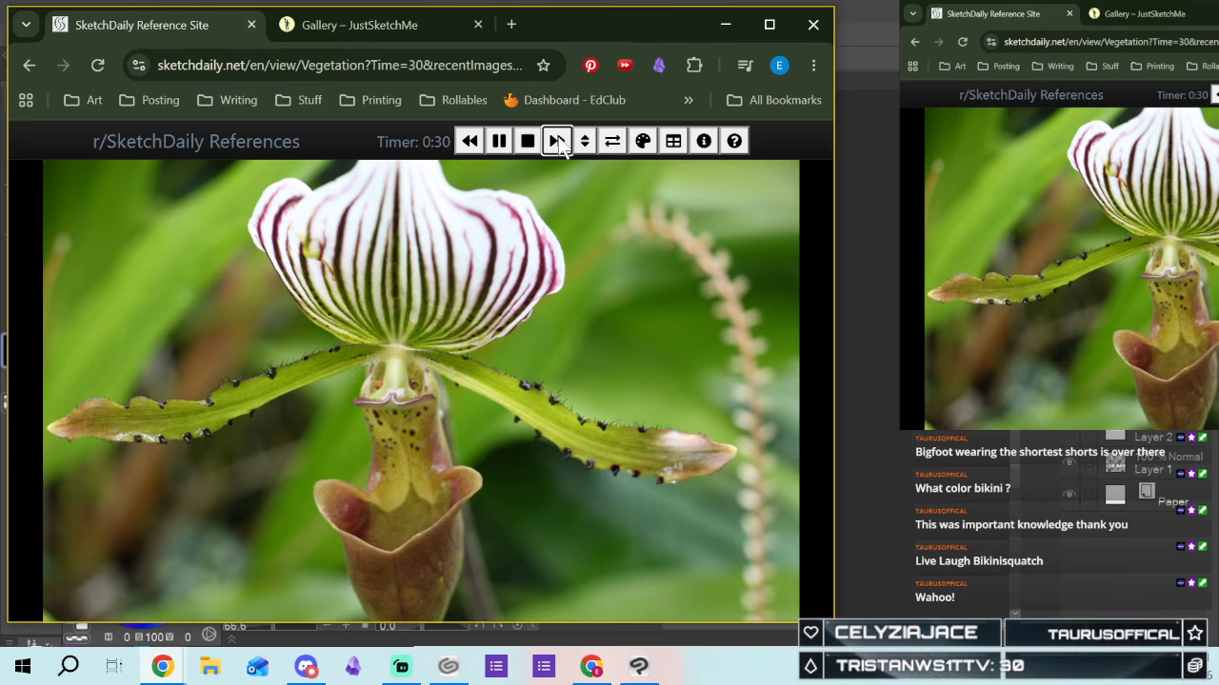
{"action": "left_click", "coordinate": [558, 139]}
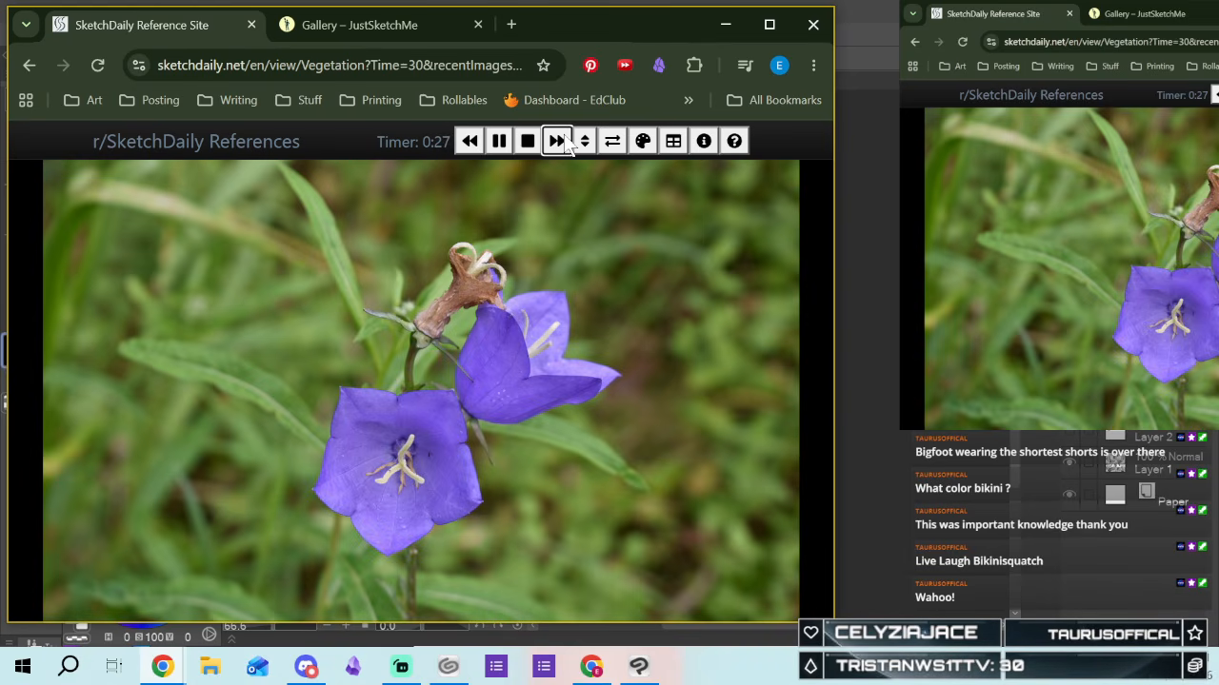
{"action": "left_click", "coordinate": [557, 143]}
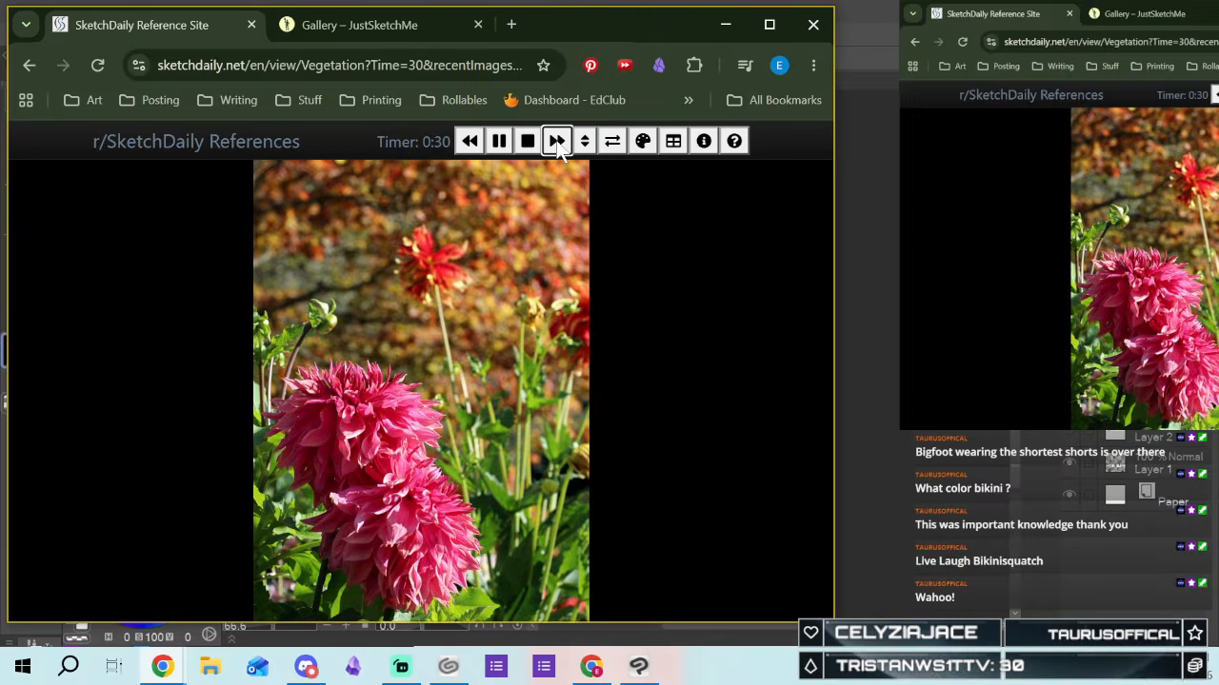
{"action": "left_click", "coordinate": [557, 142]}
{"action": "left_click", "coordinate": [557, 143]}
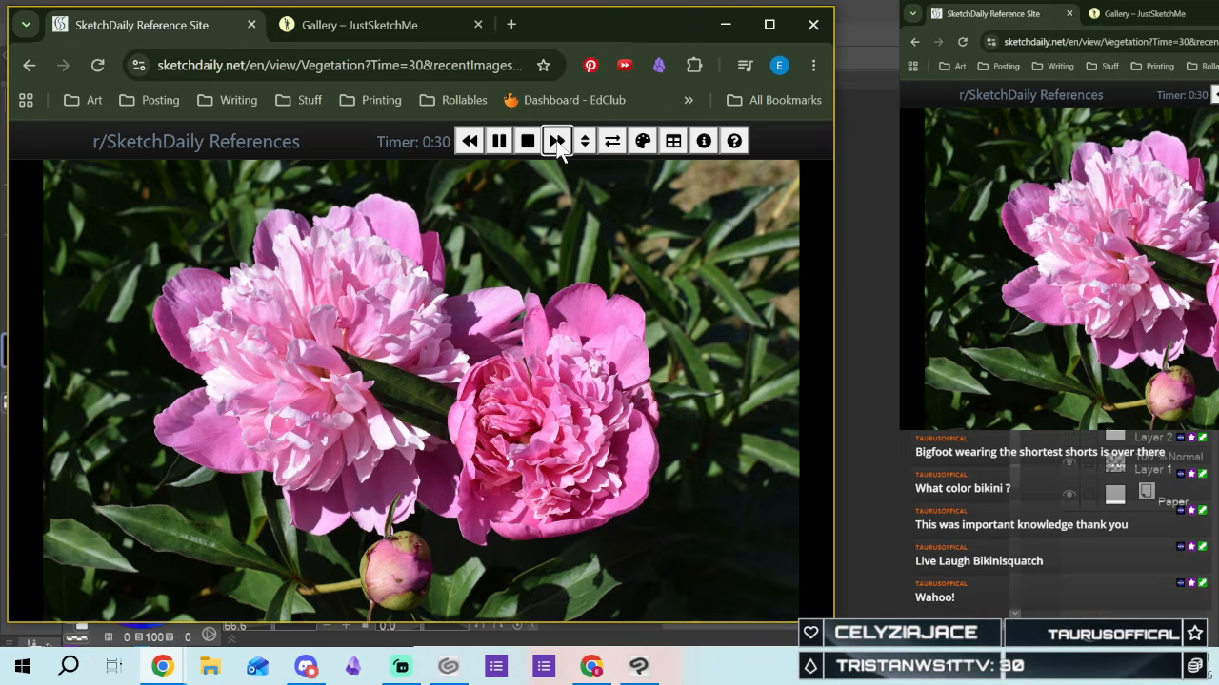
{"action": "left_click", "coordinate": [555, 145]}
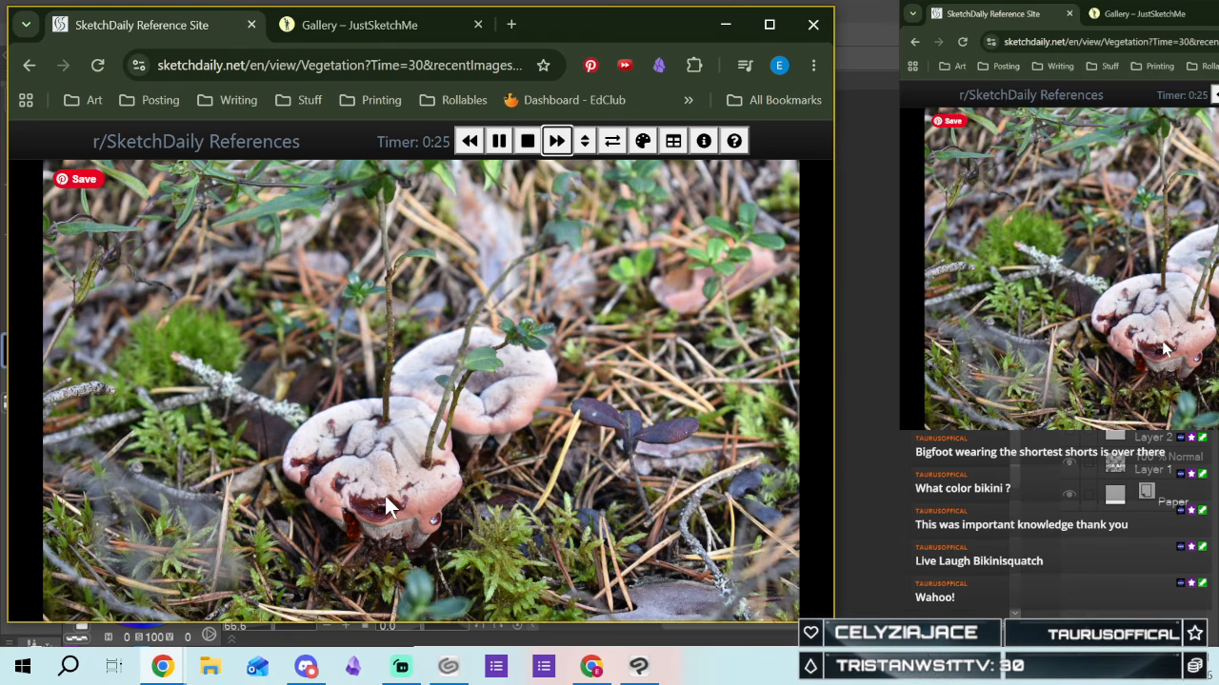
{"action": "left_click", "coordinate": [557, 145]}
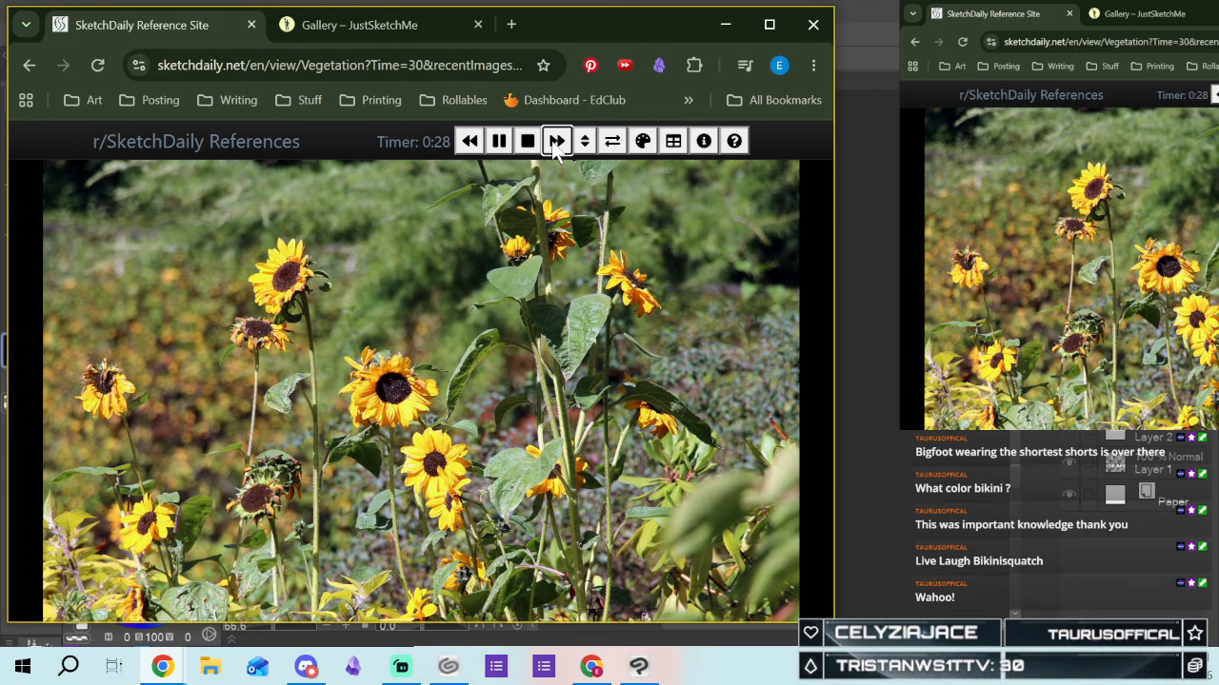
{"action": "left_click", "coordinate": [557, 145]}
{"action": "left_click", "coordinate": [557, 145]}
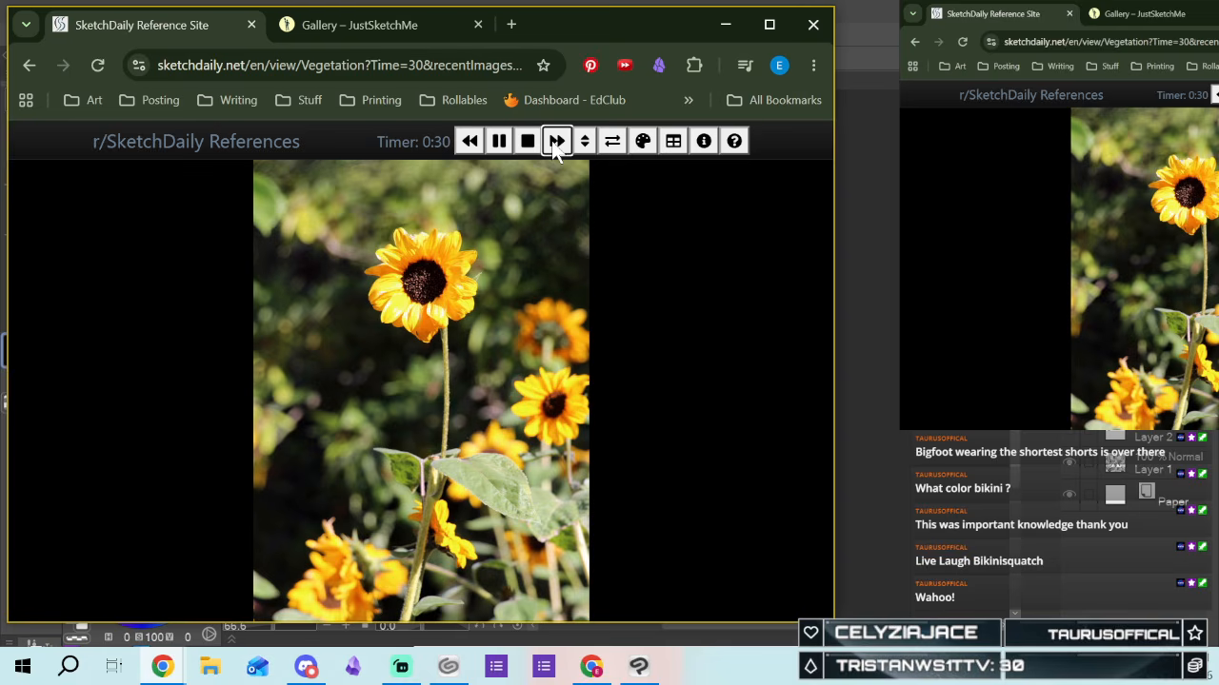
{"action": "left_click", "coordinate": [529, 141]}
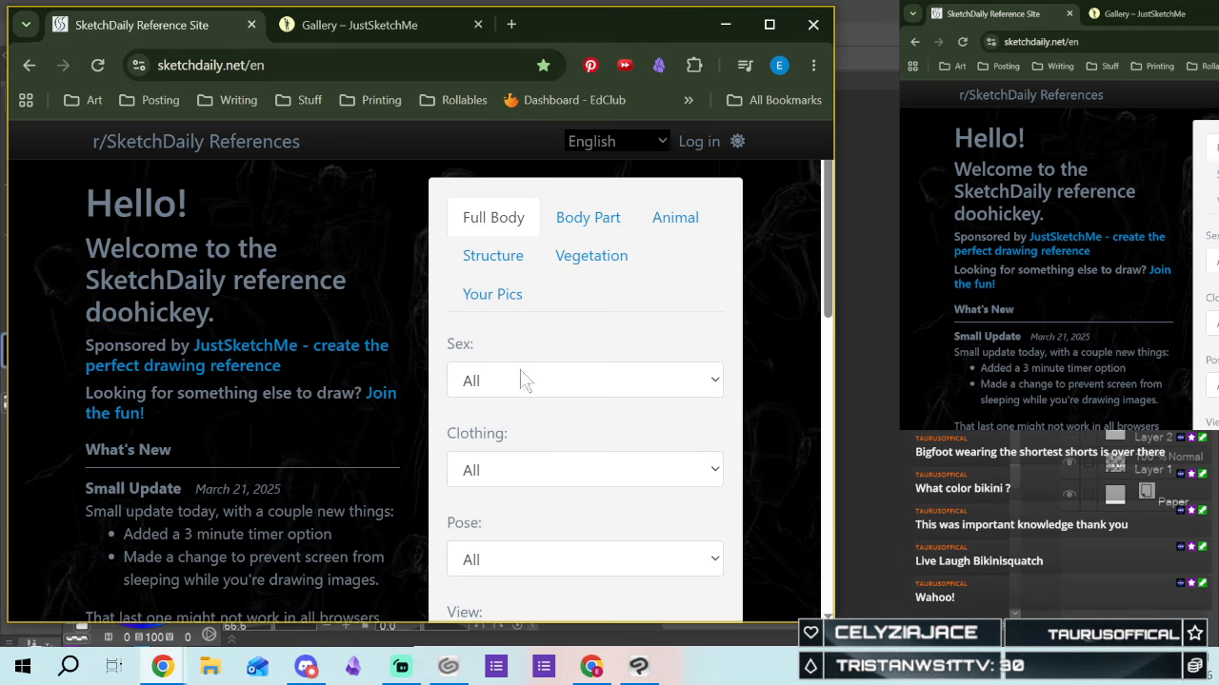
Start a 30-second animal reference session with species, category and view set to All
{"action": "left_click", "coordinate": [673, 218]}
{"action": "scroll", "coordinate": [583, 376], "scroll_direction": "down", "scroll_amount": 5}
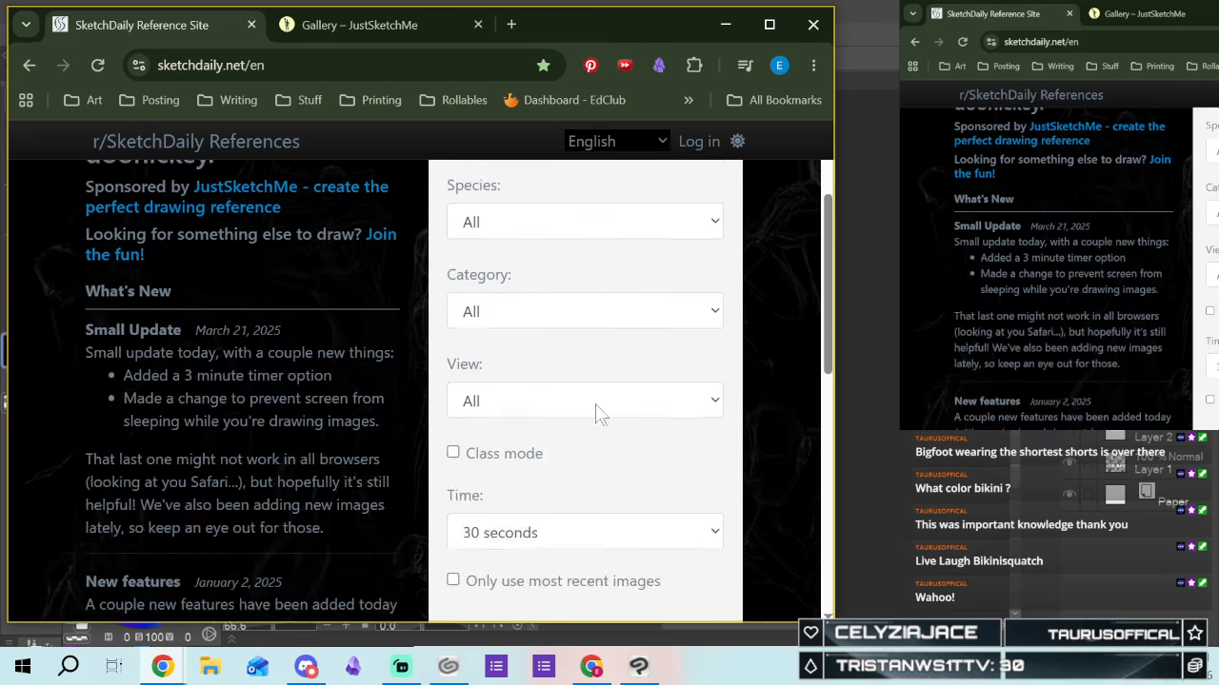
{"action": "scroll", "coordinate": [597, 440], "scroll_direction": "up", "scroll_amount": 5}
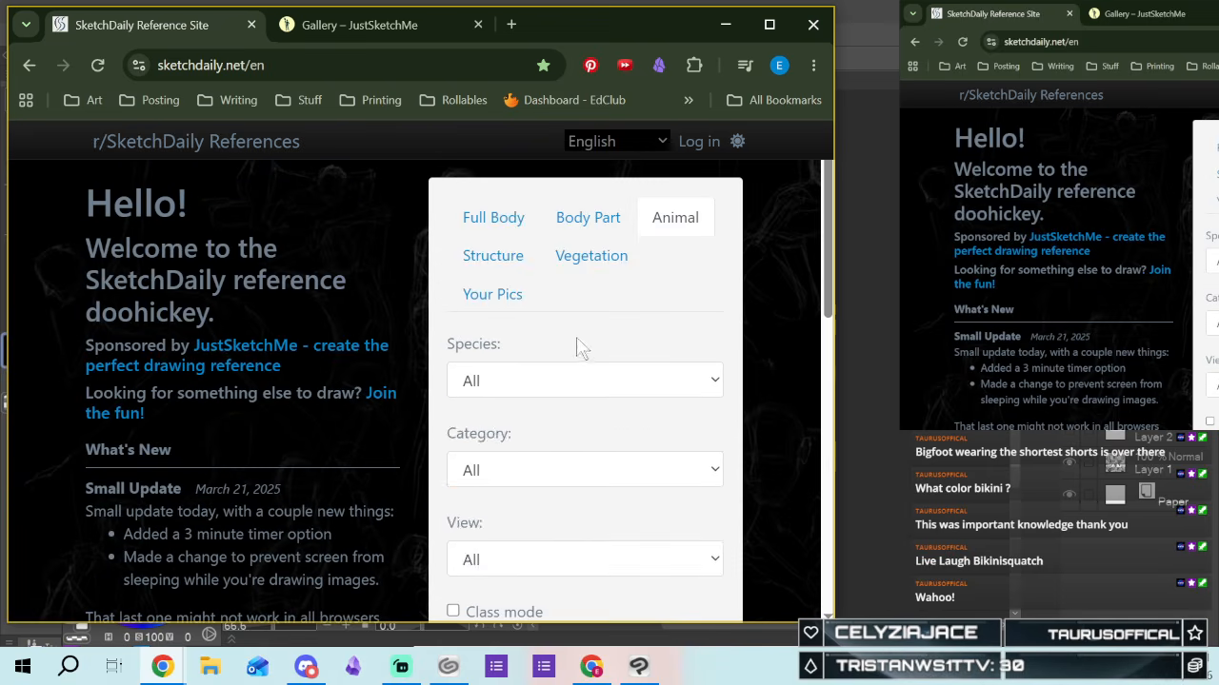
{"action": "left_click", "coordinate": [522, 380]}
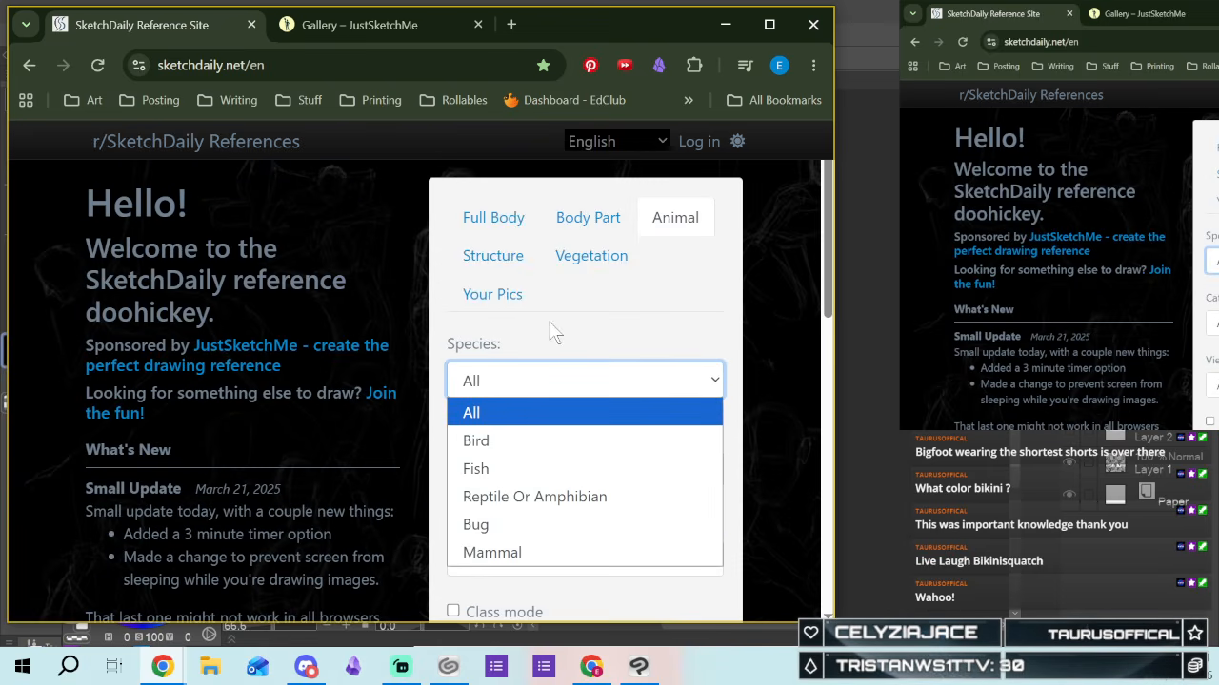
{"action": "scroll", "coordinate": [551, 324], "scroll_direction": "down", "scroll_amount": 3}
{"action": "left_click", "coordinate": [572, 519]}
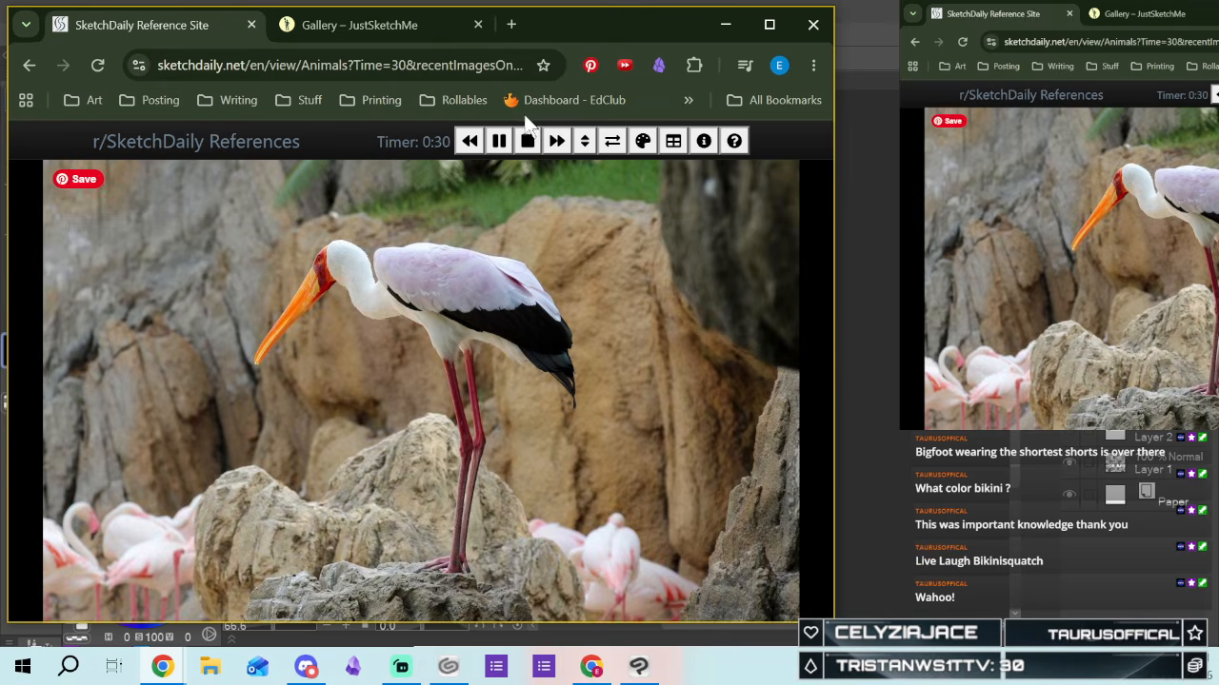
Skip forward through the animal reference photos, then leave the session
{"action": "left_click", "coordinate": [564, 146]}
{"action": "left_click", "coordinate": [564, 145]}
{"action": "left_click", "coordinate": [564, 146]}
{"action": "left_click", "coordinate": [564, 145]}
{"action": "left_click", "coordinate": [565, 146]}
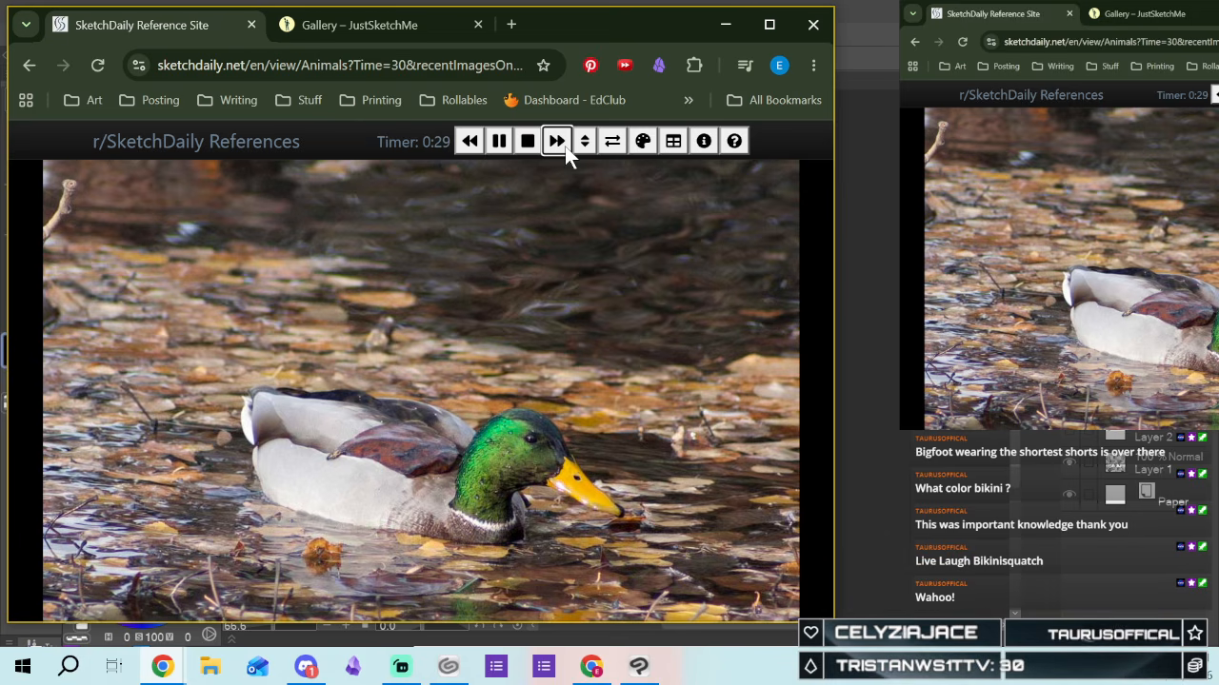
{"action": "left_click", "coordinate": [561, 149]}
{"action": "left_click", "coordinate": [559, 149]}
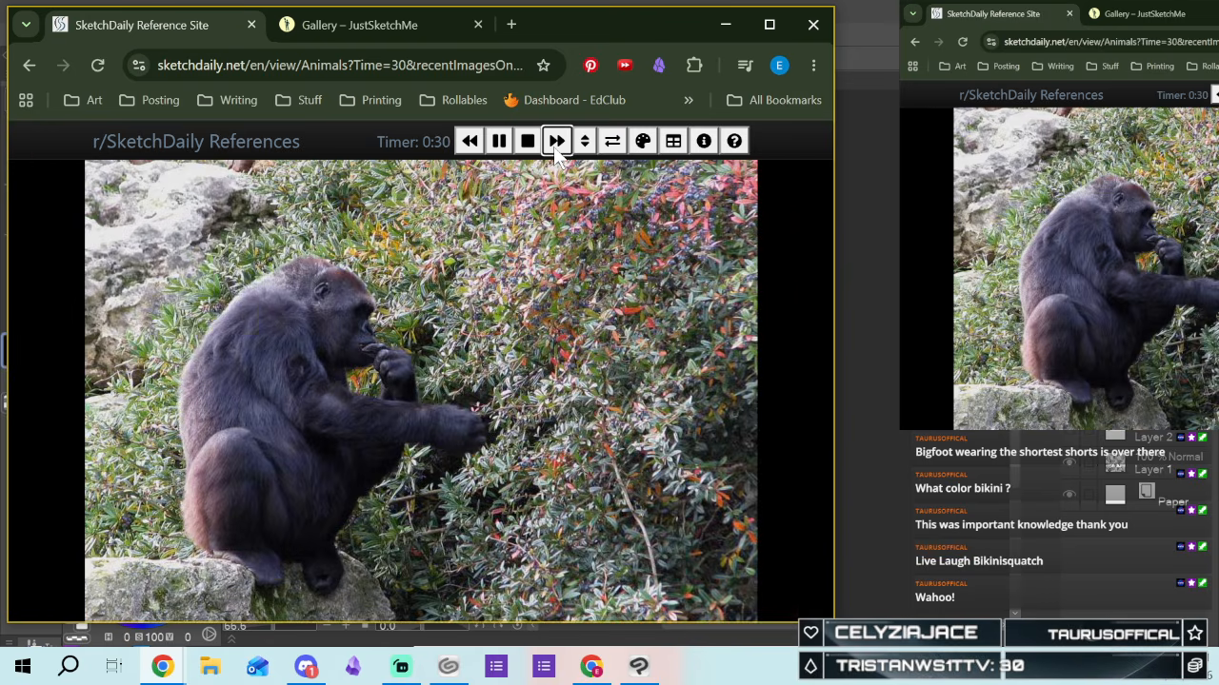
{"action": "left_click", "coordinate": [554, 150]}
{"action": "left_click", "coordinate": [553, 146]}
{"action": "left_click", "coordinate": [553, 146]}
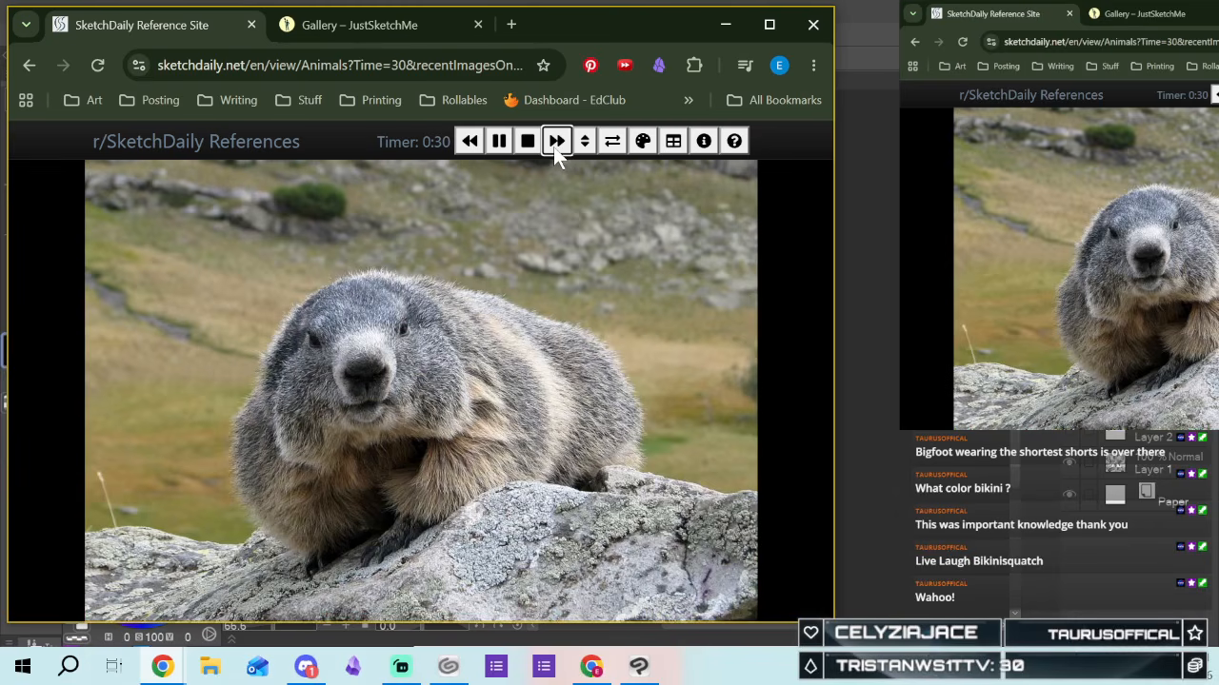
{"action": "left_click", "coordinate": [528, 141]}
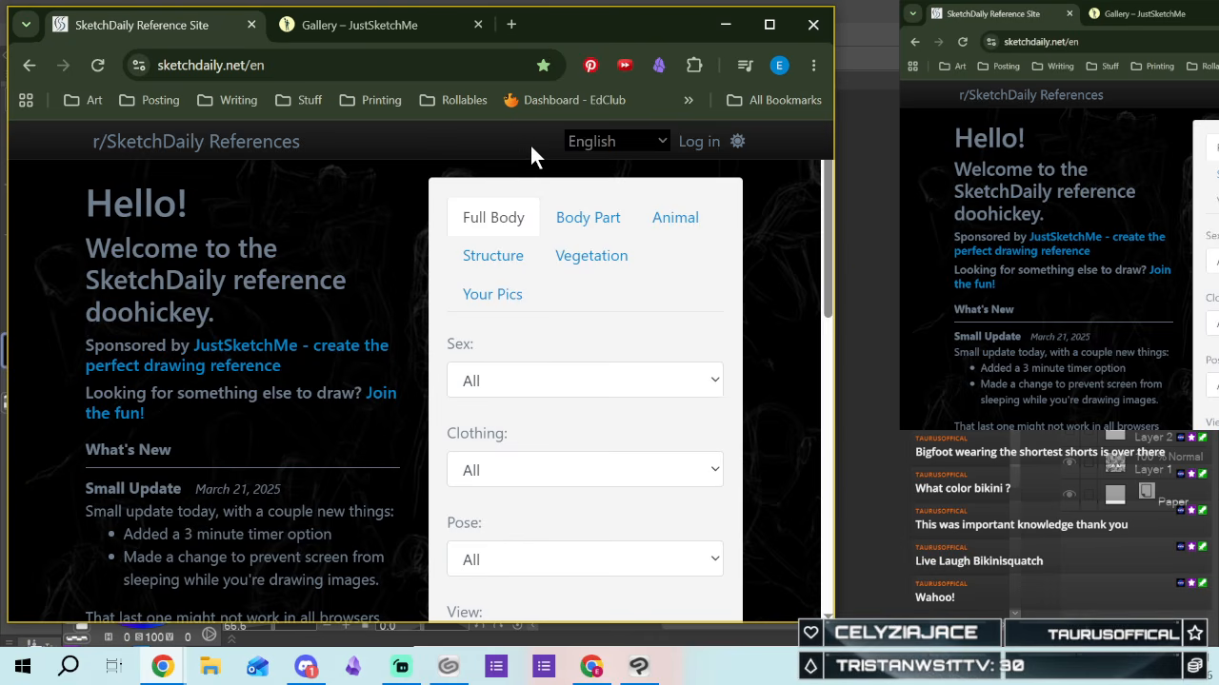
Examine the Your Pics option for drawing from pictures on the device, including its class mode and time settings
{"action": "scroll", "coordinate": [357, 296], "scroll_direction": "down", "scroll_amount": 2}
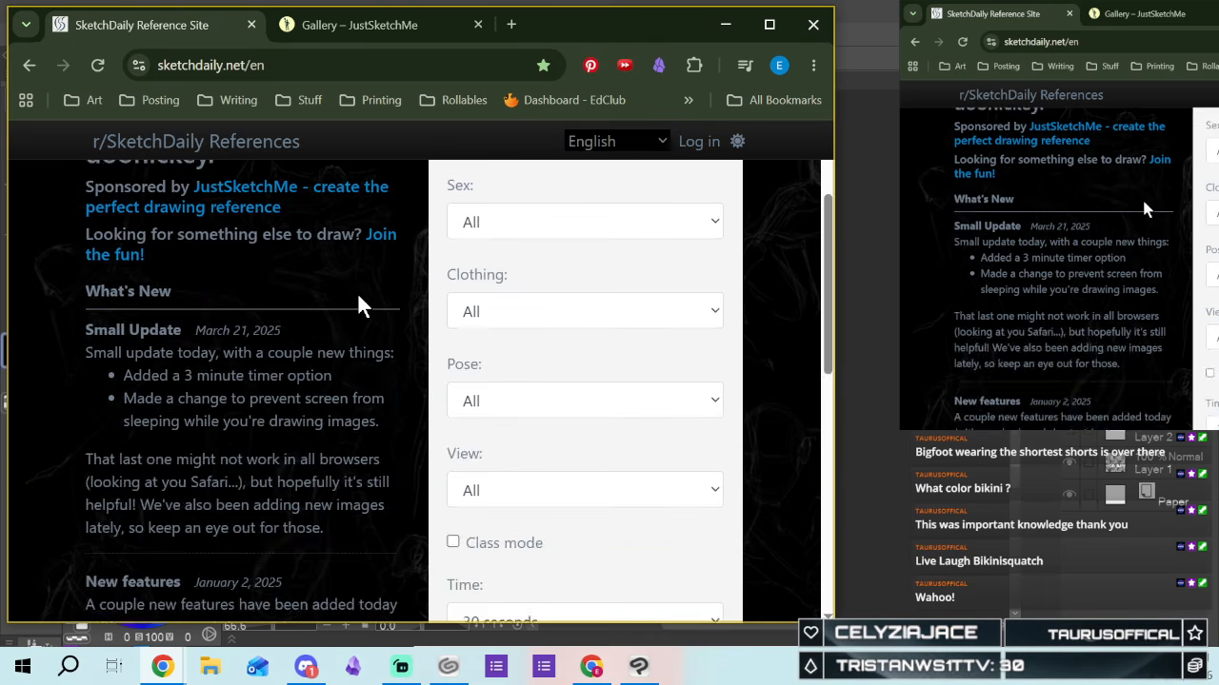
{"action": "scroll", "coordinate": [362, 297], "scroll_direction": "up", "scroll_amount": 2}
{"action": "left_click", "coordinate": [482, 295]}
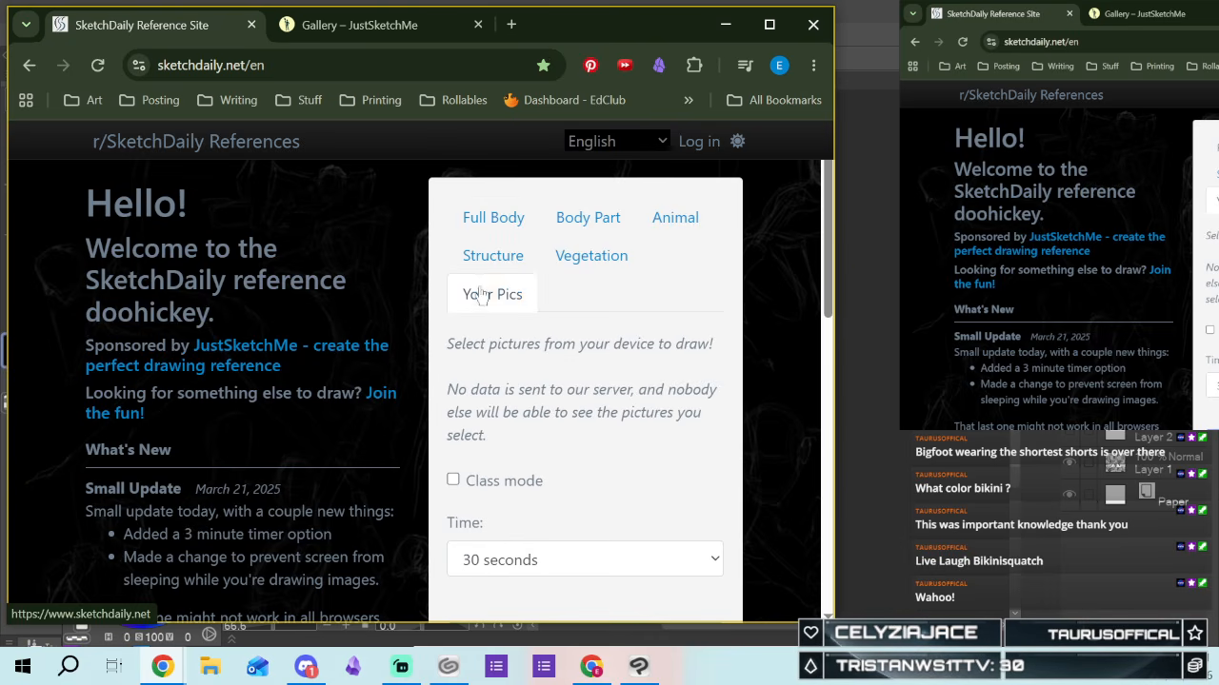
{"action": "scroll", "coordinate": [476, 390], "scroll_direction": "down", "scroll_amount": 3}
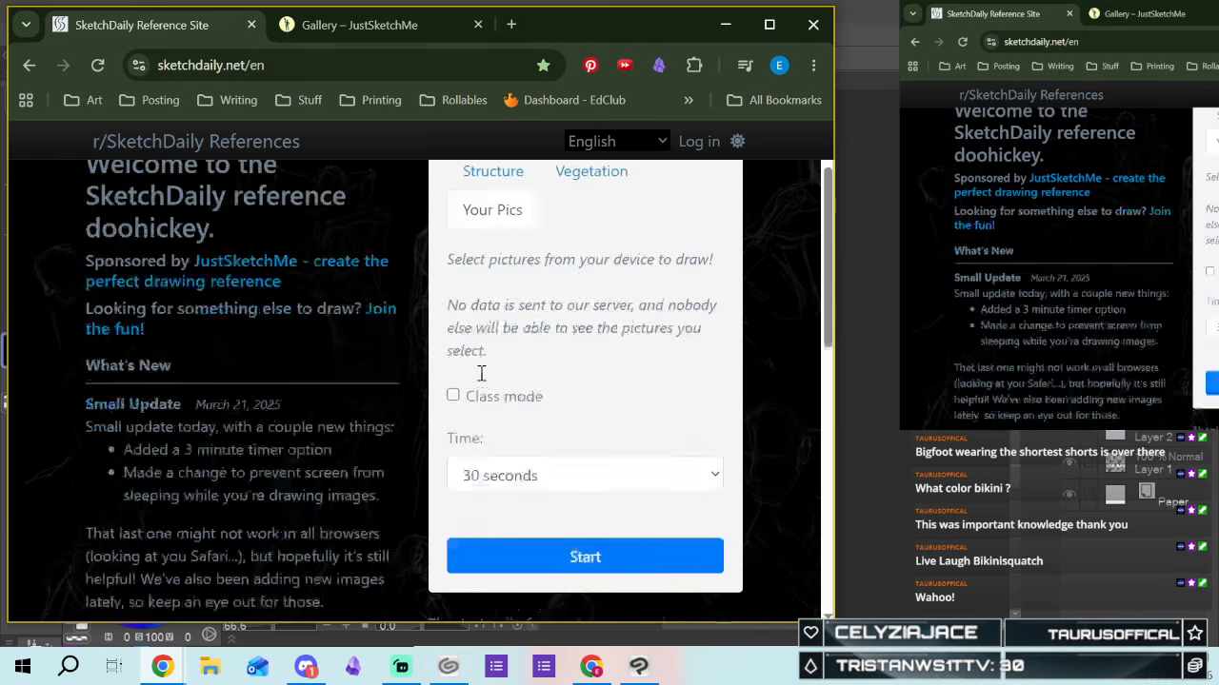
{"action": "scroll", "coordinate": [486, 380], "scroll_direction": "up", "scroll_amount": 3}
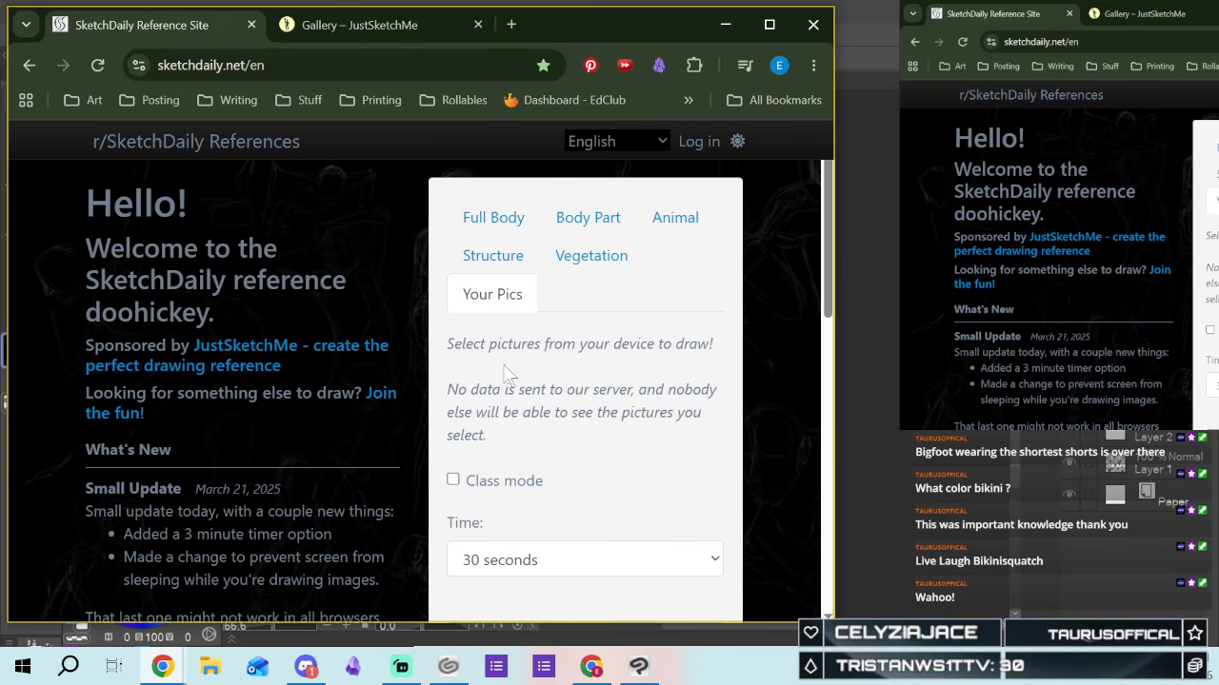
{"action": "left_click_drag", "start_coordinate": [462, 348], "coordinate": [541, 390]}
{"action": "scroll", "coordinate": [631, 403], "scroll_direction": "down", "scroll_amount": 2}
{"action": "left_click", "coordinate": [660, 301]}
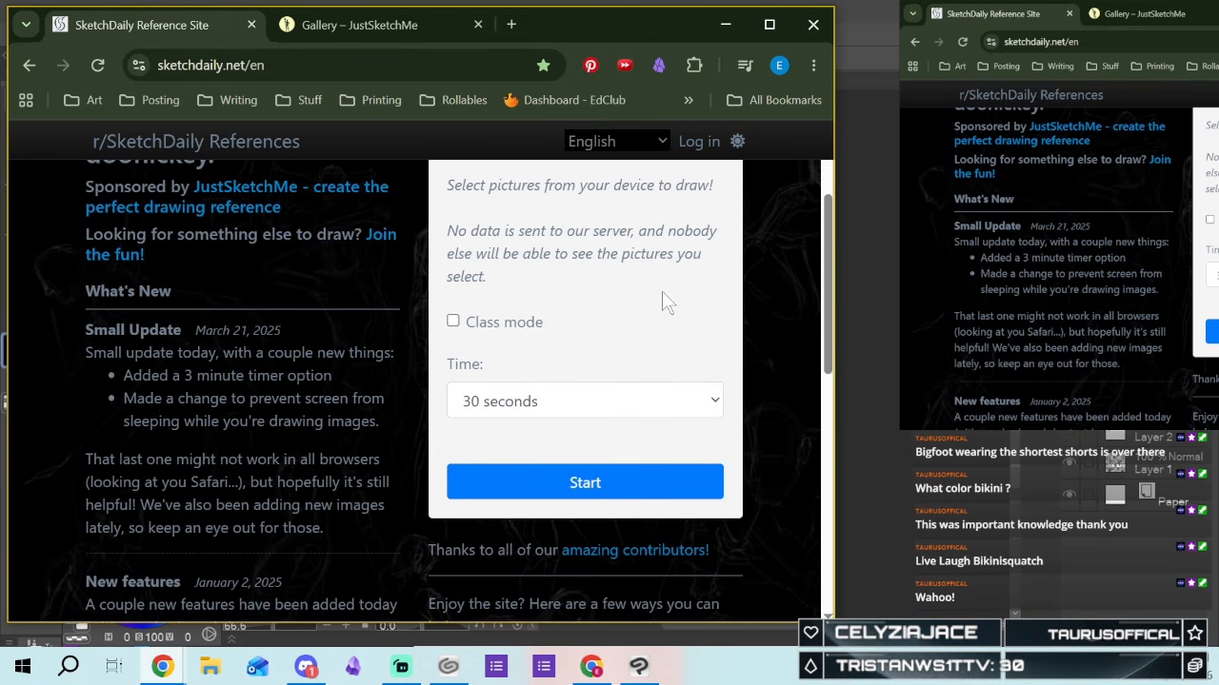
{"action": "scroll", "coordinate": [647, 314], "scroll_direction": "down", "scroll_amount": 5}
{"action": "scroll", "coordinate": [645, 311], "scroll_direction": "up", "scroll_amount": 10}
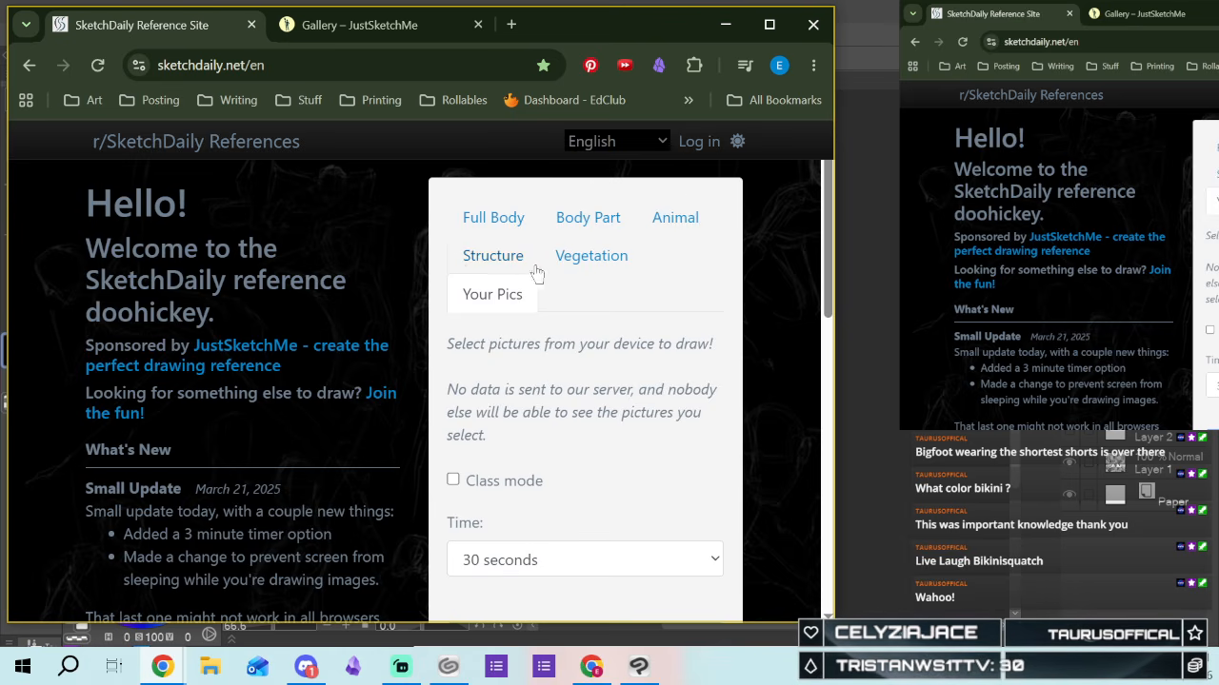
Start a 30-second body part reference session limited to Hands
{"action": "left_click", "coordinate": [572, 221]}
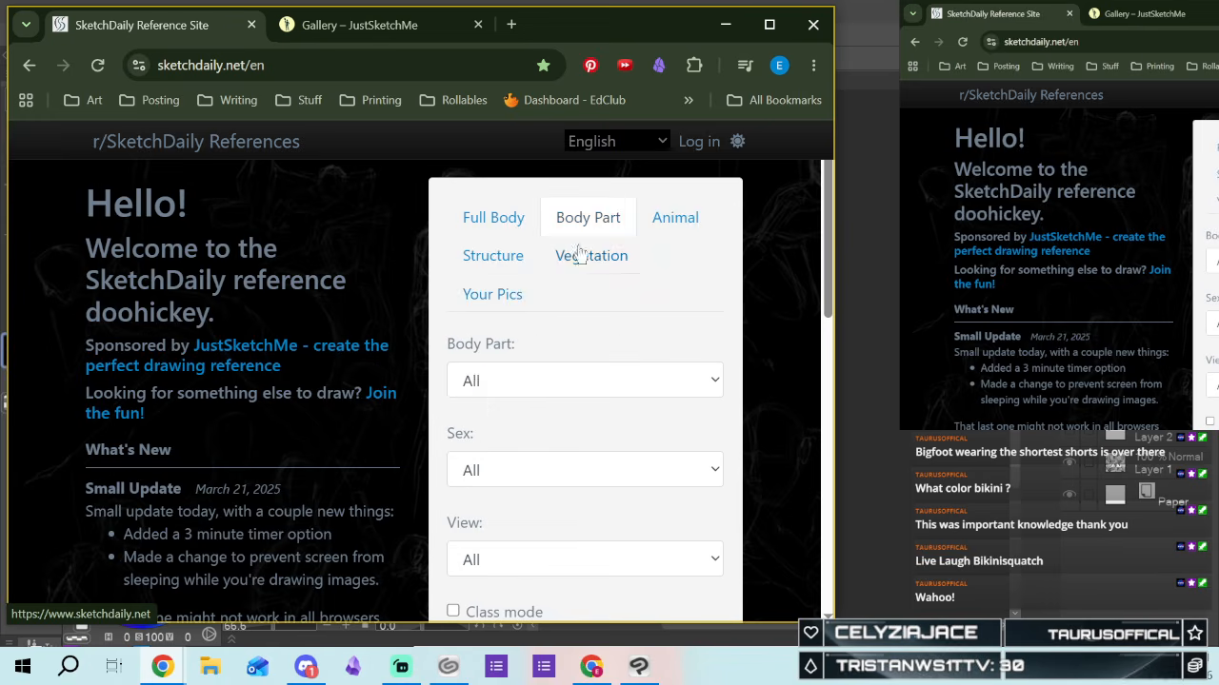
{"action": "left_click", "coordinate": [524, 382]}
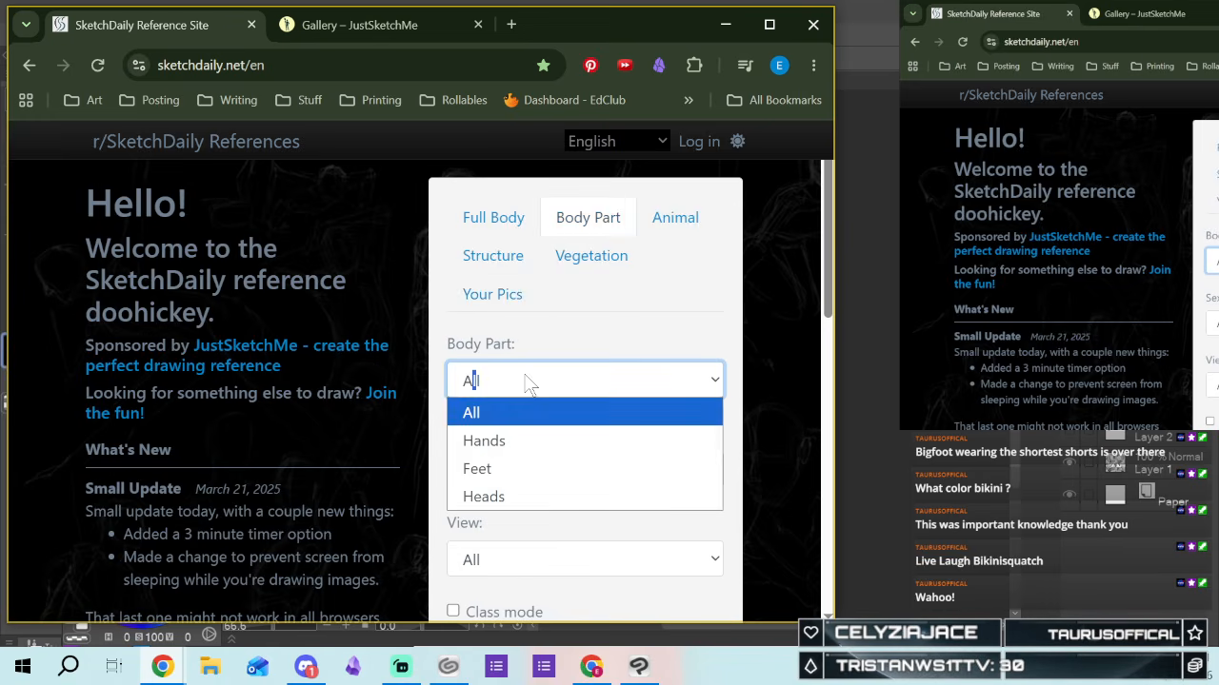
{"action": "left_click", "coordinate": [495, 441]}
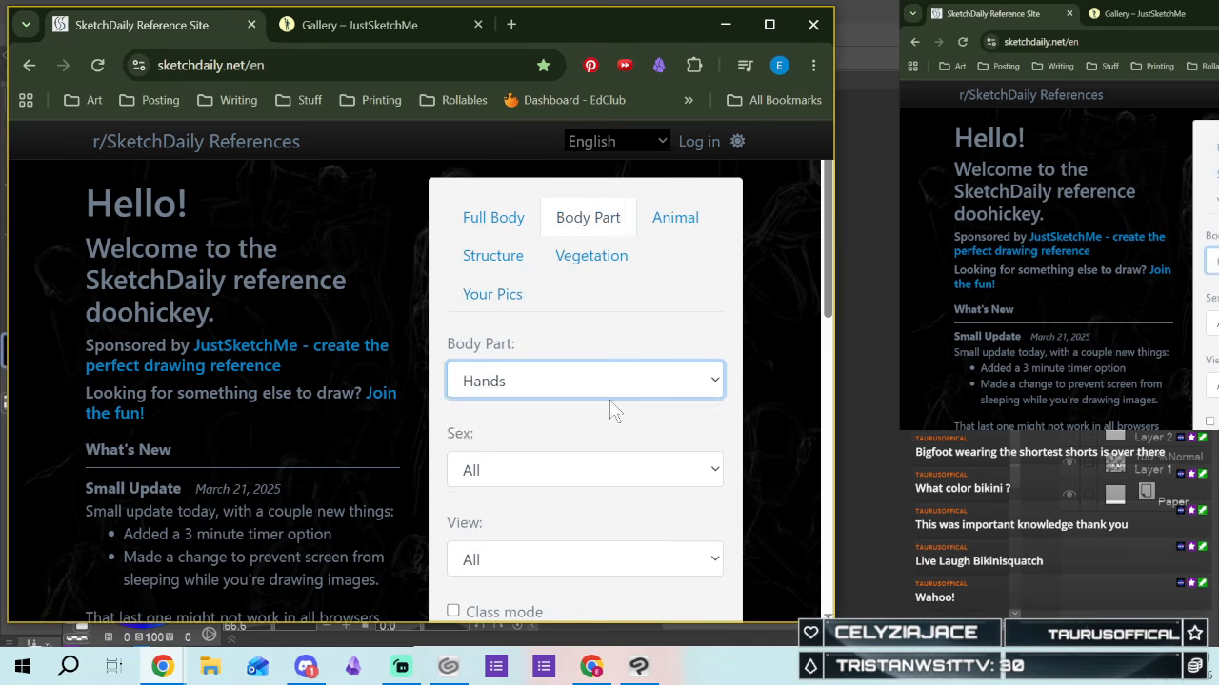
{"action": "scroll", "coordinate": [600, 395], "scroll_direction": "down", "scroll_amount": 5}
{"action": "left_click", "coordinate": [580, 378]}
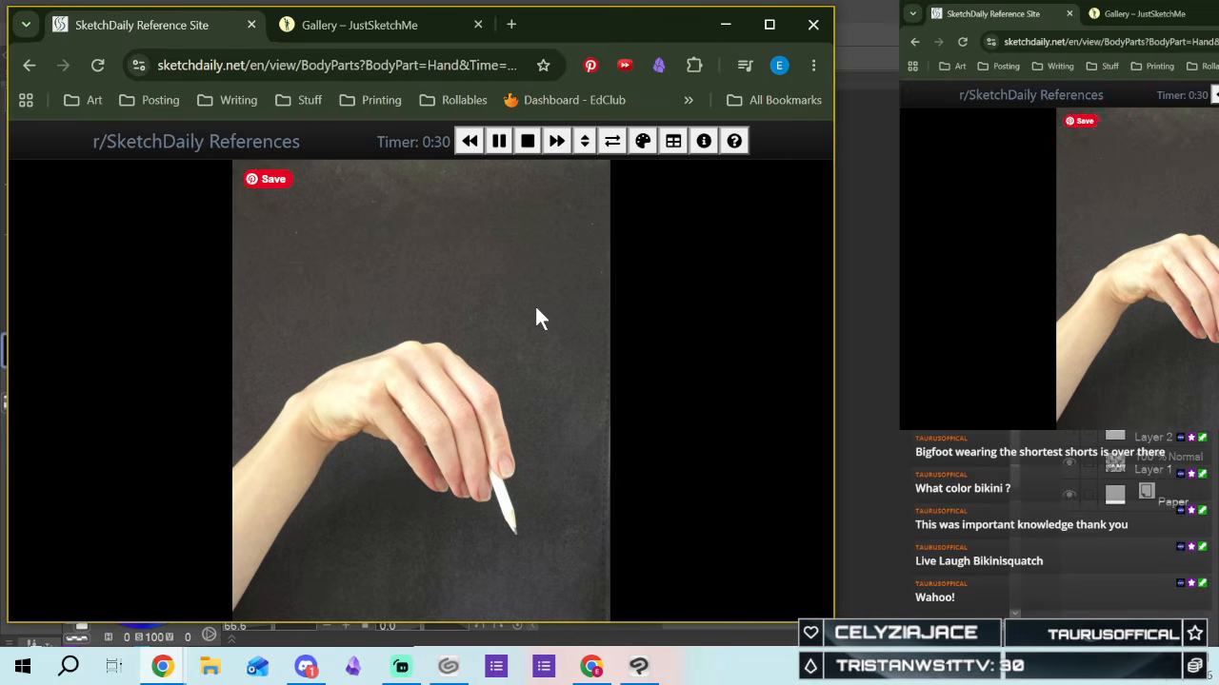
Skip forward through the hand reference photos, then leave the session
{"action": "left_click", "coordinate": [556, 141]}
{"action": "left_click", "coordinate": [556, 141]}
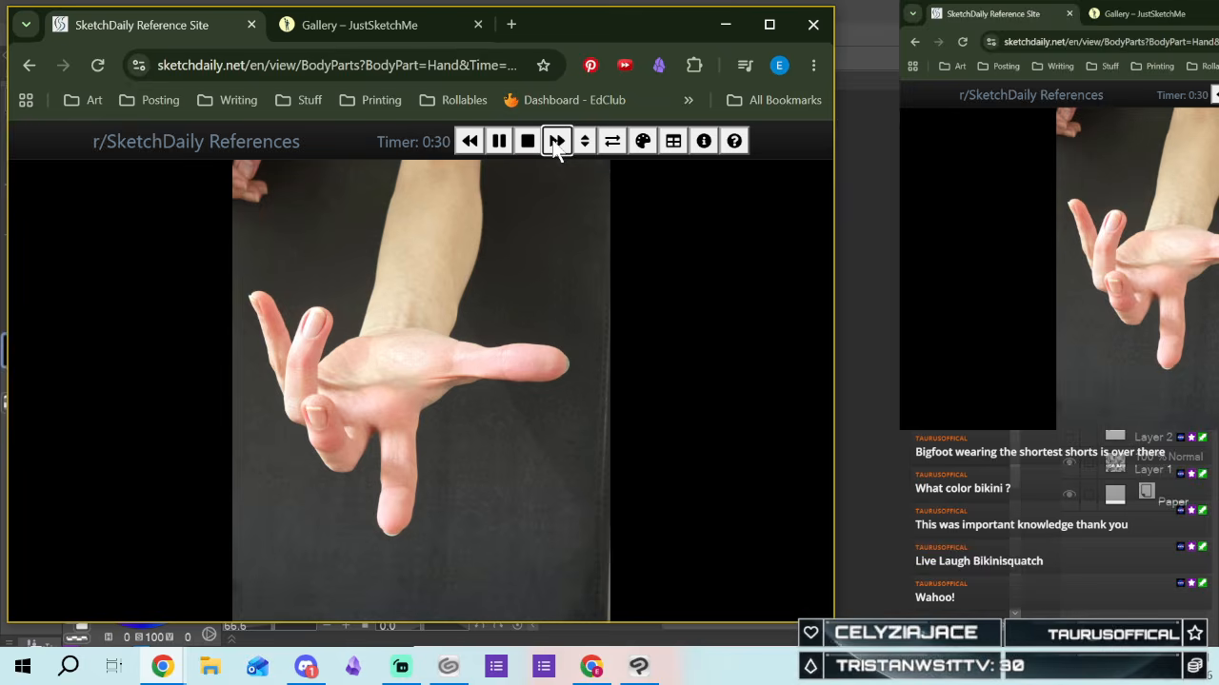
{"action": "left_click", "coordinate": [556, 141]}
{"action": "left_click", "coordinate": [556, 141]}
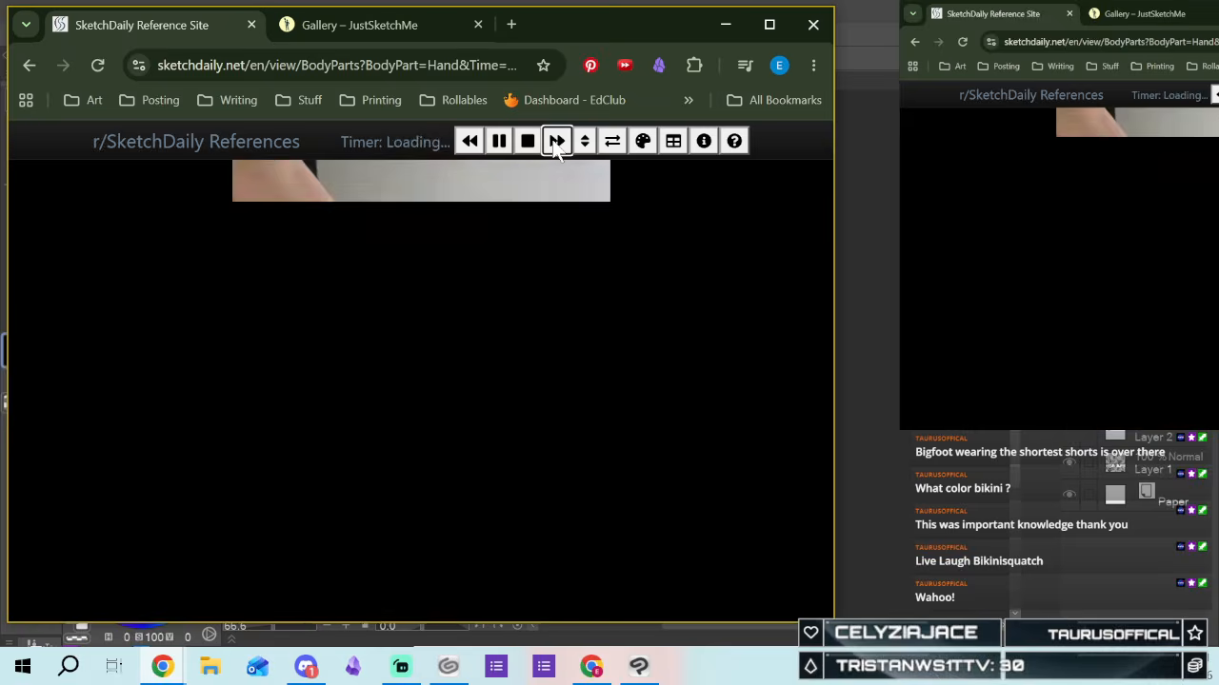
{"action": "left_click", "coordinate": [556, 141]}
{"action": "left_click", "coordinate": [556, 140]}
{"action": "left_click", "coordinate": [556, 141]}
{"action": "left_click", "coordinate": [556, 140]}
{"action": "left_click", "coordinate": [556, 141]}
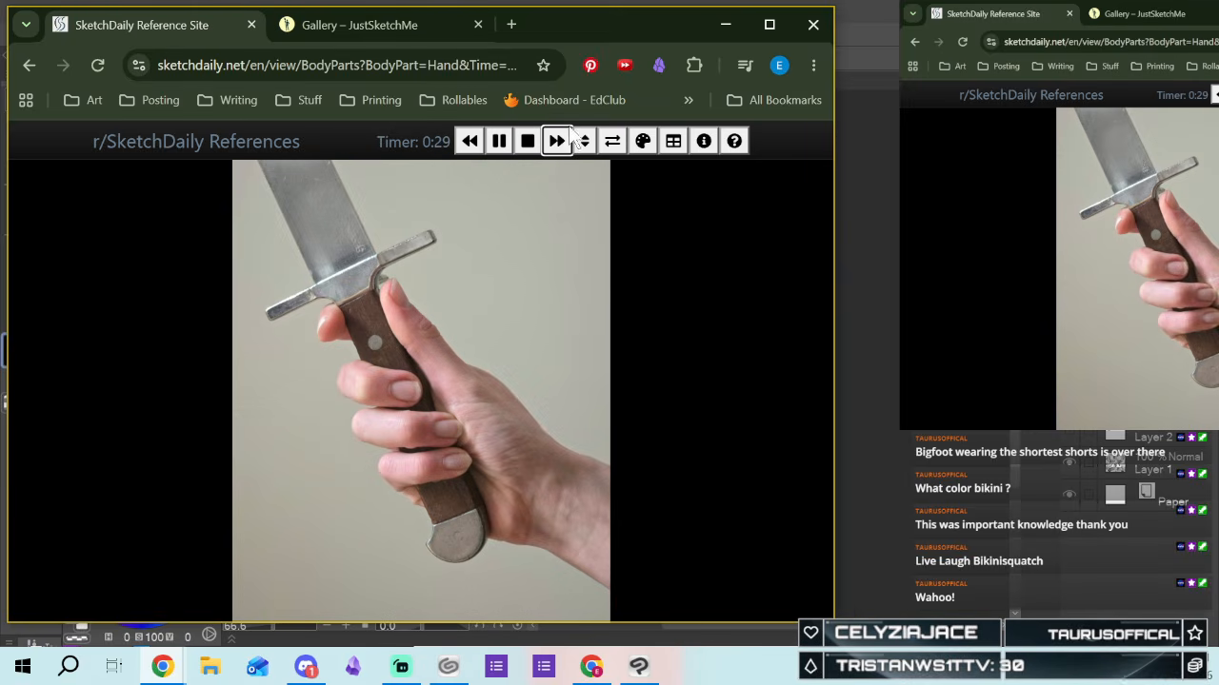
{"action": "left_click", "coordinate": [530, 143]}
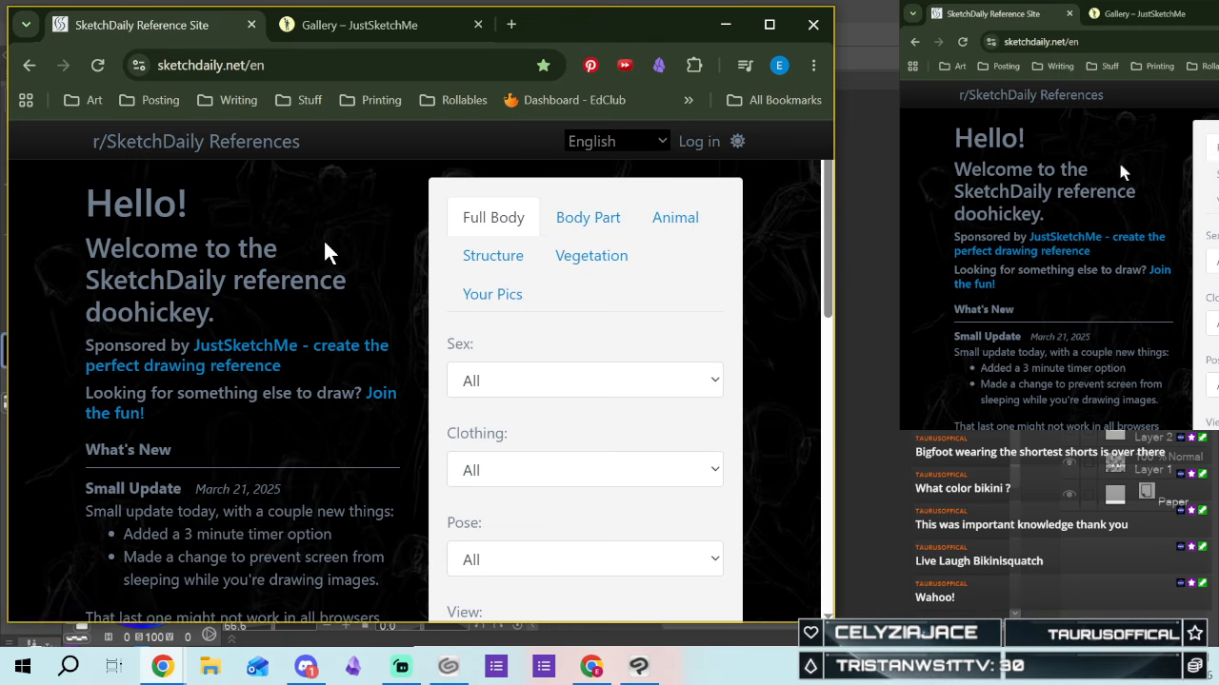
Set the full-body reference filters to sex All and clothing Clothed
{"action": "scroll", "coordinate": [457, 285], "scroll_direction": "down", "scroll_amount": 2}
{"action": "left_click", "coordinate": [538, 221]}
{"action": "left_click", "coordinate": [531, 253]}
{"action": "left_click", "coordinate": [517, 307]}
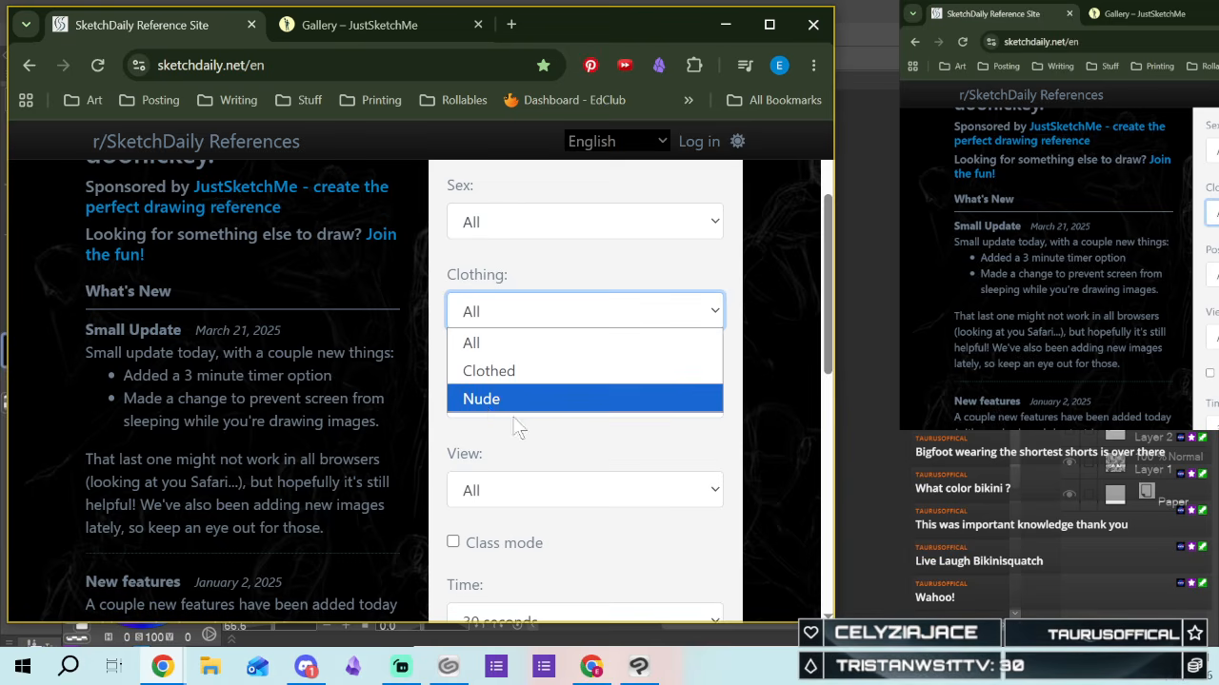
{"action": "left_click", "coordinate": [488, 371]}
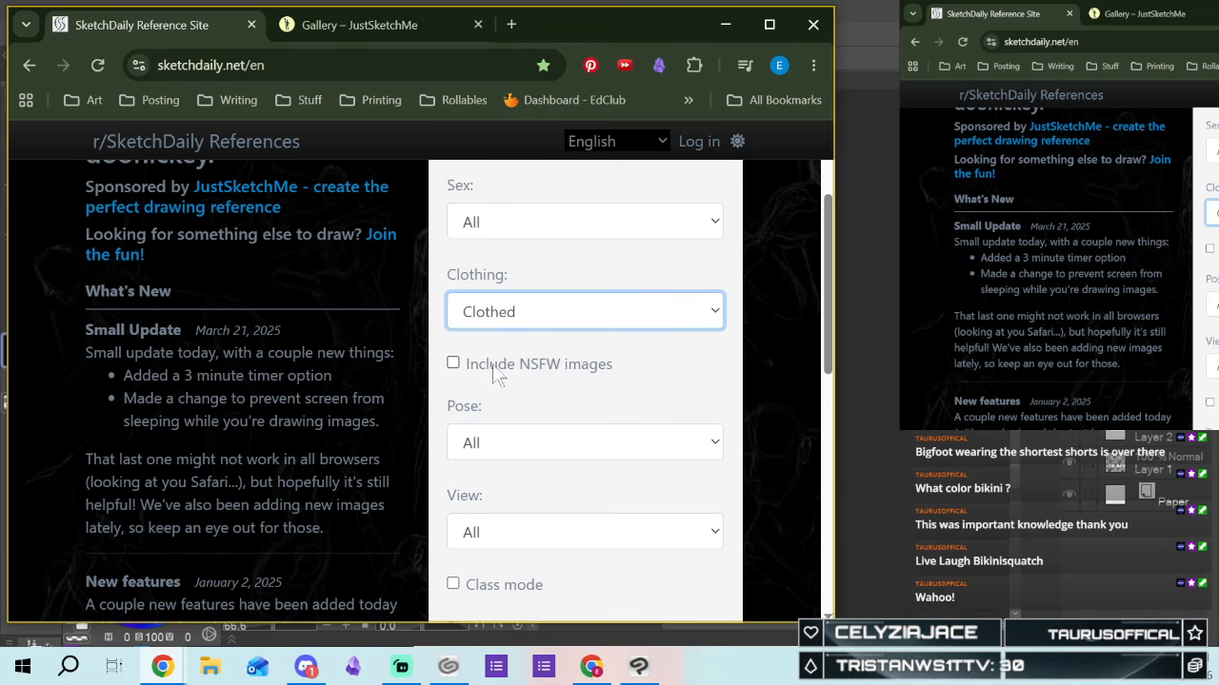
Start a 30-second full-body session of the clothed references with pose All and view Side
{"action": "left_click", "coordinate": [543, 443]}
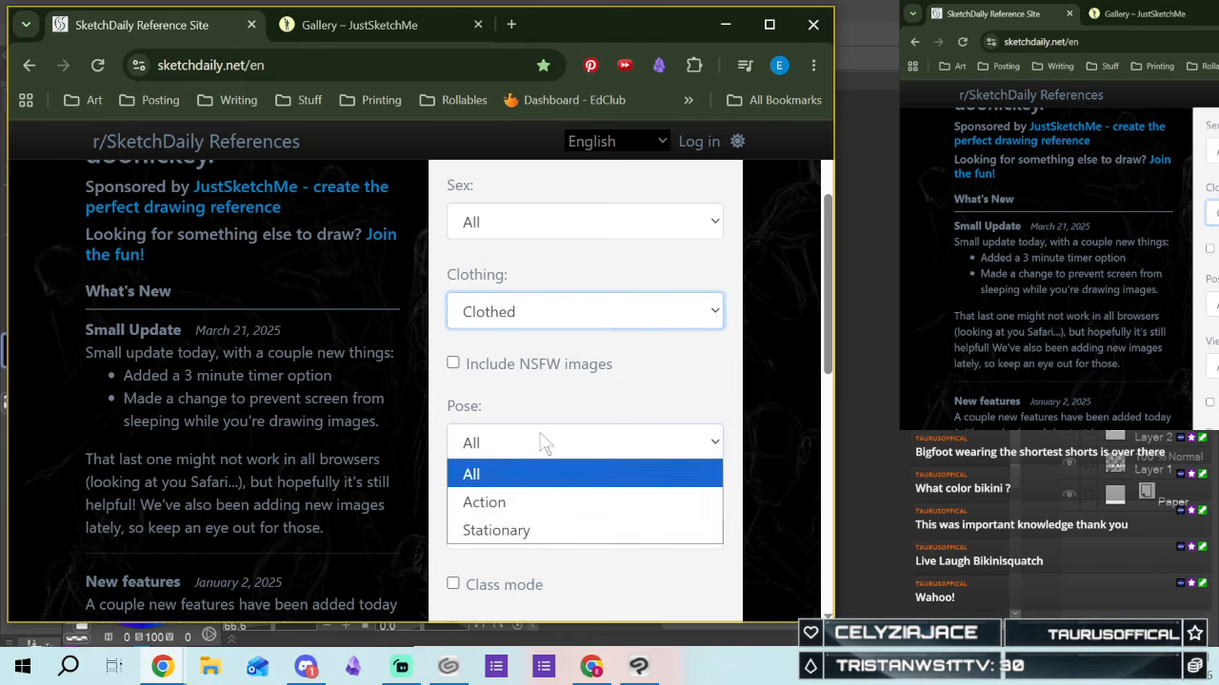
{"action": "scroll", "coordinate": [536, 438], "scroll_direction": "down", "scroll_amount": 2}
{"action": "left_click", "coordinate": [517, 287]}
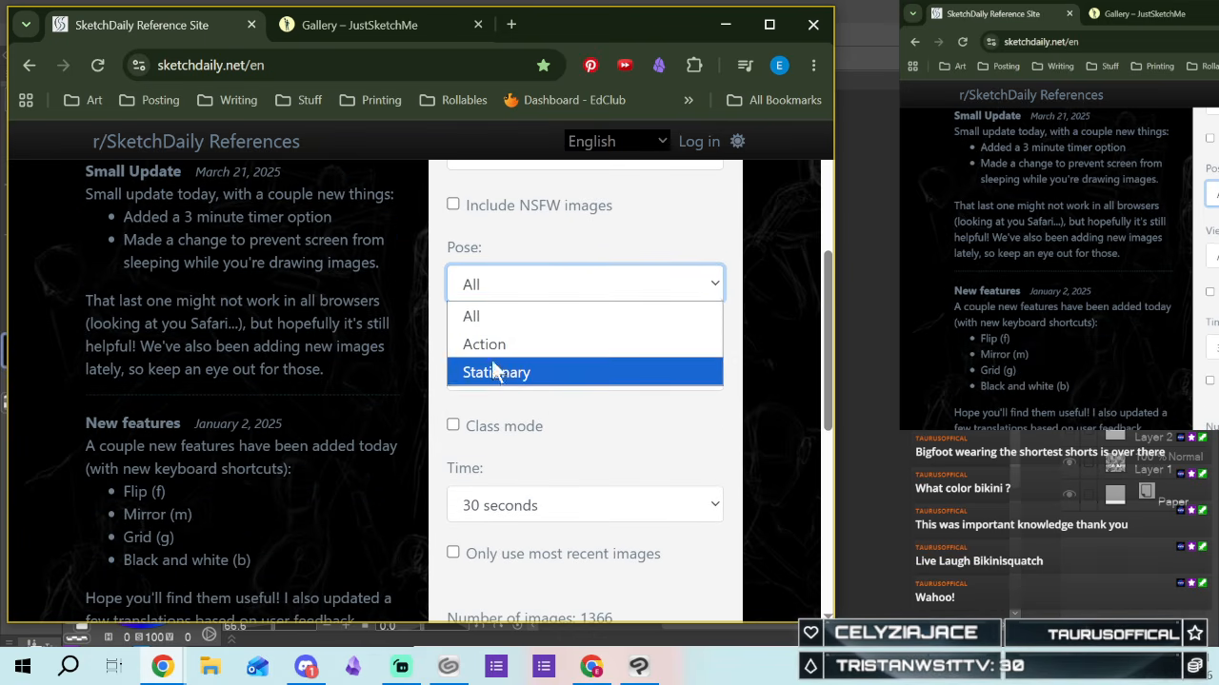
{"action": "left_click", "coordinate": [462, 415]}
{"action": "left_click", "coordinate": [502, 373]}
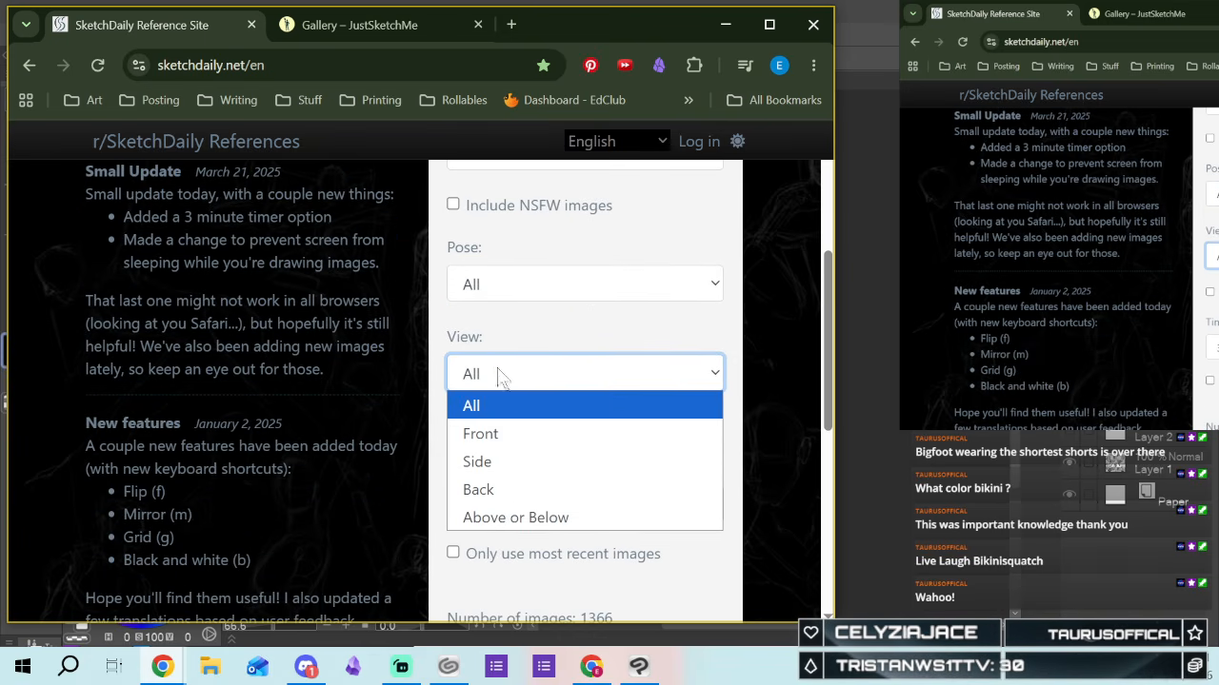
{"action": "left_click", "coordinate": [515, 463]}
{"action": "scroll", "coordinate": [622, 503], "scroll_direction": "down", "scroll_amount": 2}
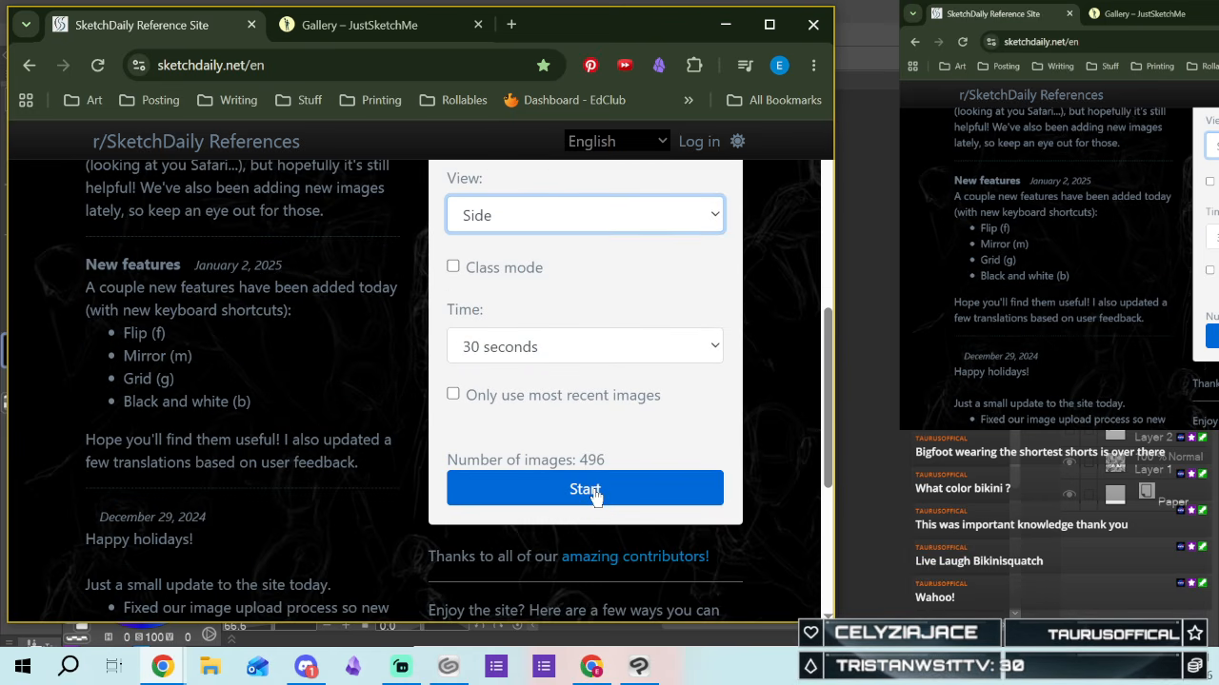
{"action": "left_click", "coordinate": [585, 489]}
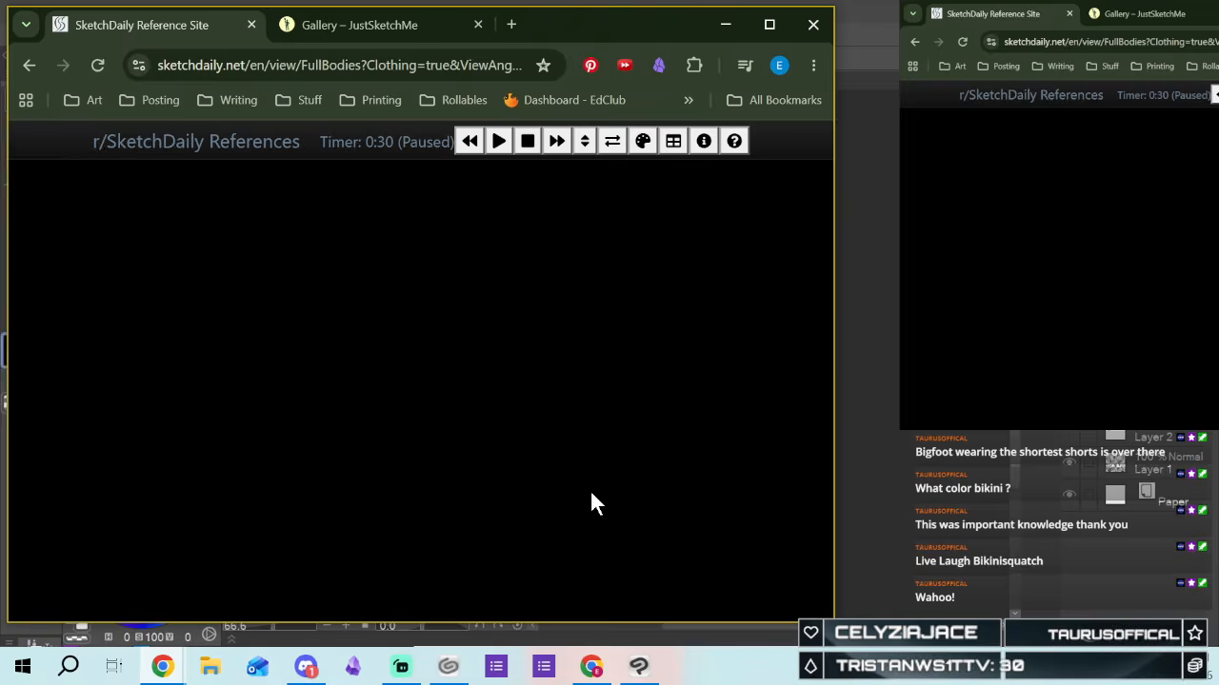
Skip forward through the clothed side-view reference photos, then stop the session
{"action": "left_click", "coordinate": [556, 145]}
{"action": "left_click", "coordinate": [556, 143]}
{"action": "left_click", "coordinate": [556, 143]}
{"action": "left_click", "coordinate": [556, 143]}
{"action": "left_click", "coordinate": [556, 143]}
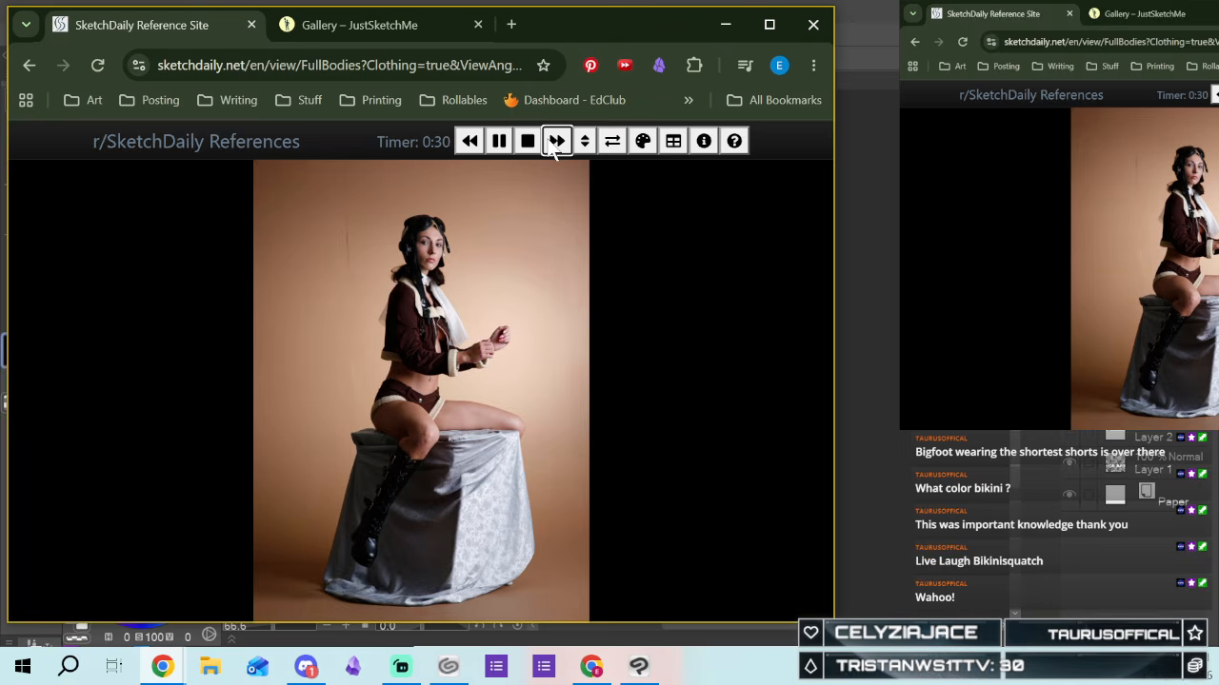
{"action": "left_click", "coordinate": [556, 143]}
{"action": "left_click", "coordinate": [556, 143]}
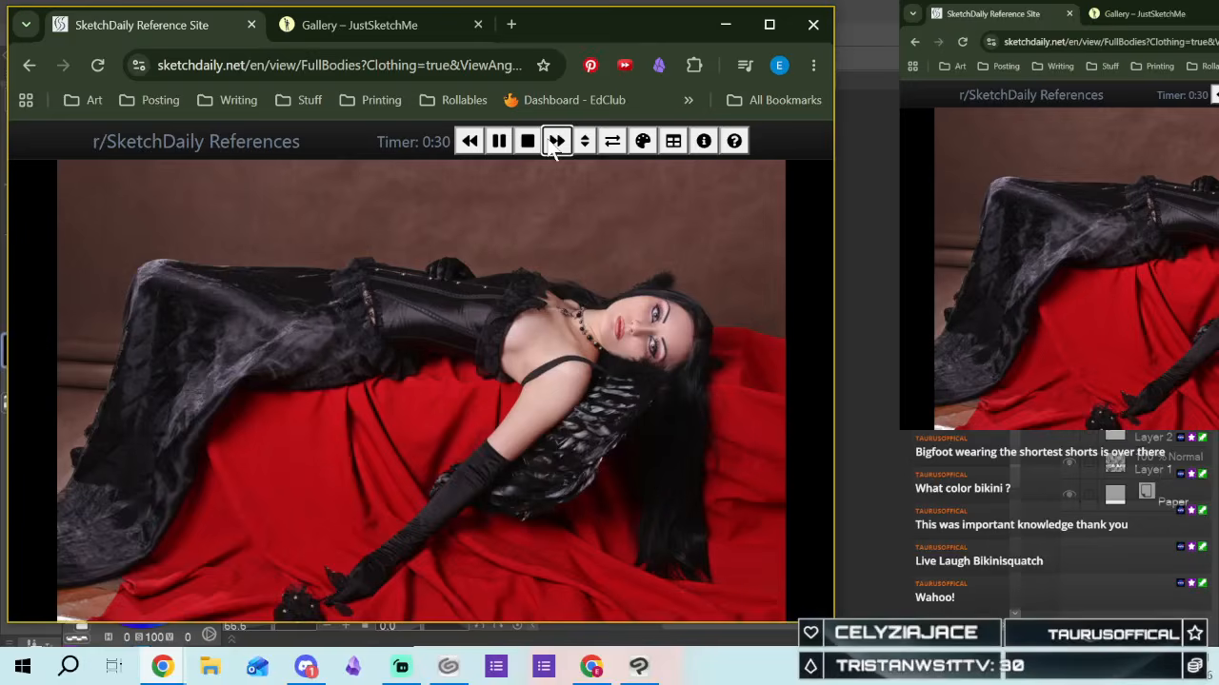
{"action": "left_click", "coordinate": [556, 143]}
{"action": "left_click", "coordinate": [556, 143]}
{"action": "left_click", "coordinate": [556, 142]}
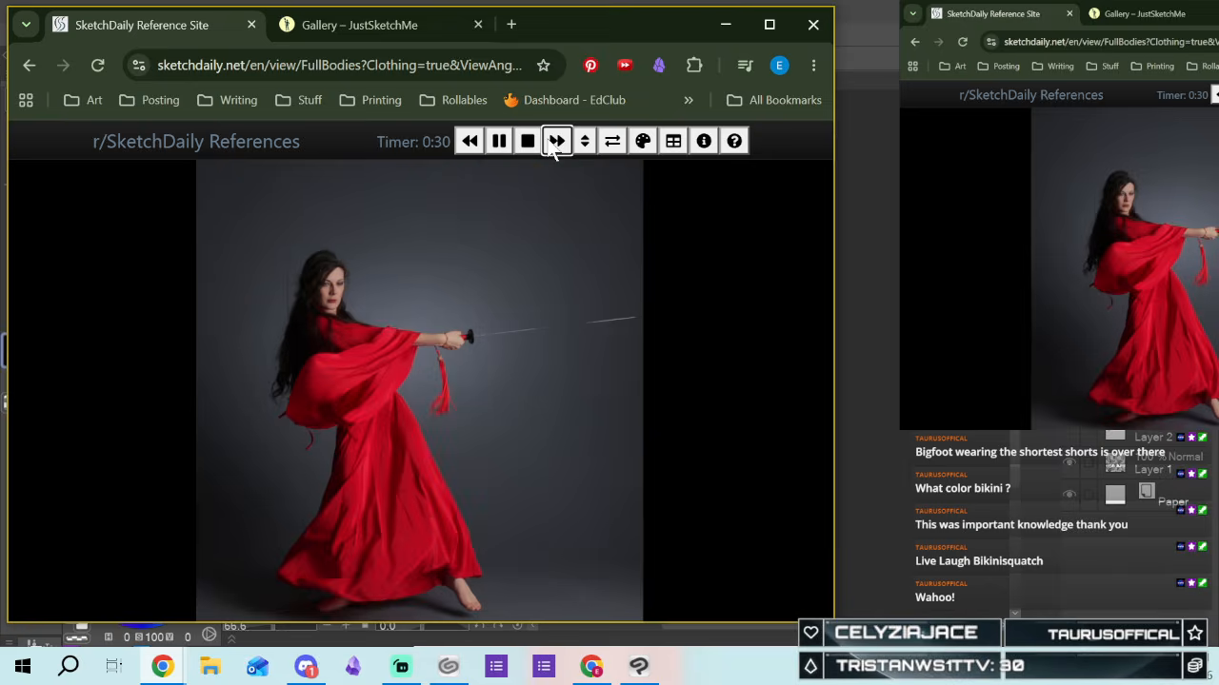
{"action": "left_click", "coordinate": [556, 143]}
{"action": "left_click", "coordinate": [556, 143]}
{"action": "left_click", "coordinate": [556, 143]}
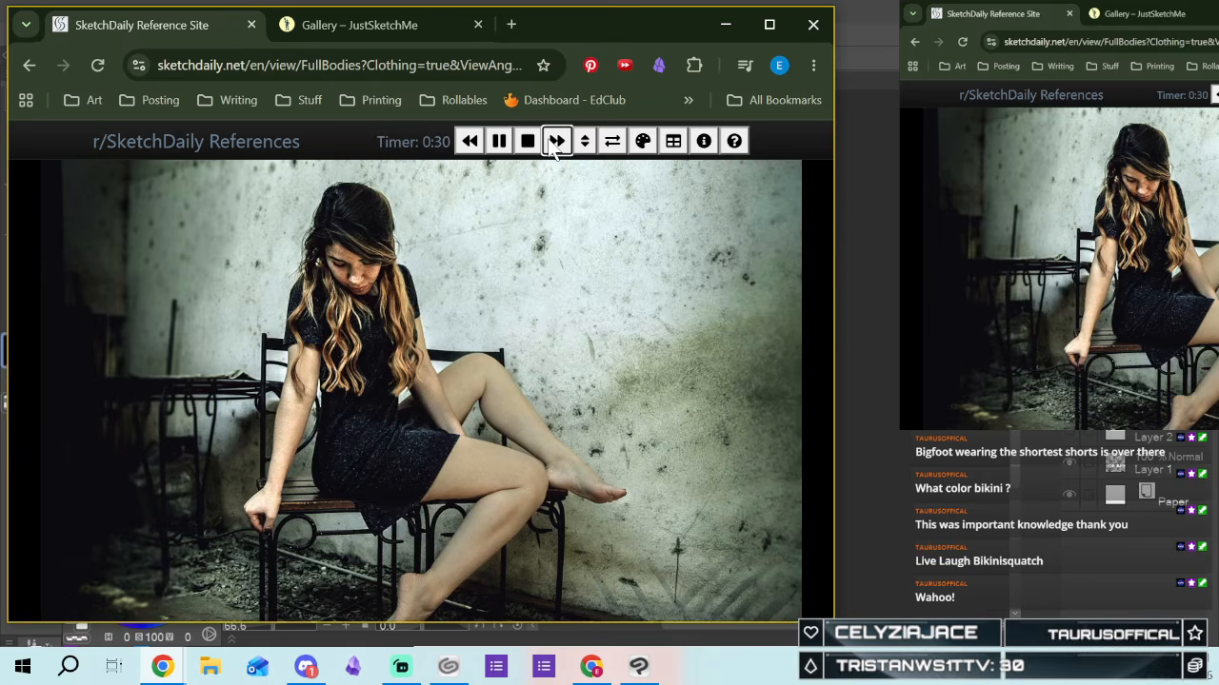
{"action": "left_click", "coordinate": [556, 143]}
{"action": "left_click", "coordinate": [556, 143]}
{"action": "left_click", "coordinate": [556, 143]}
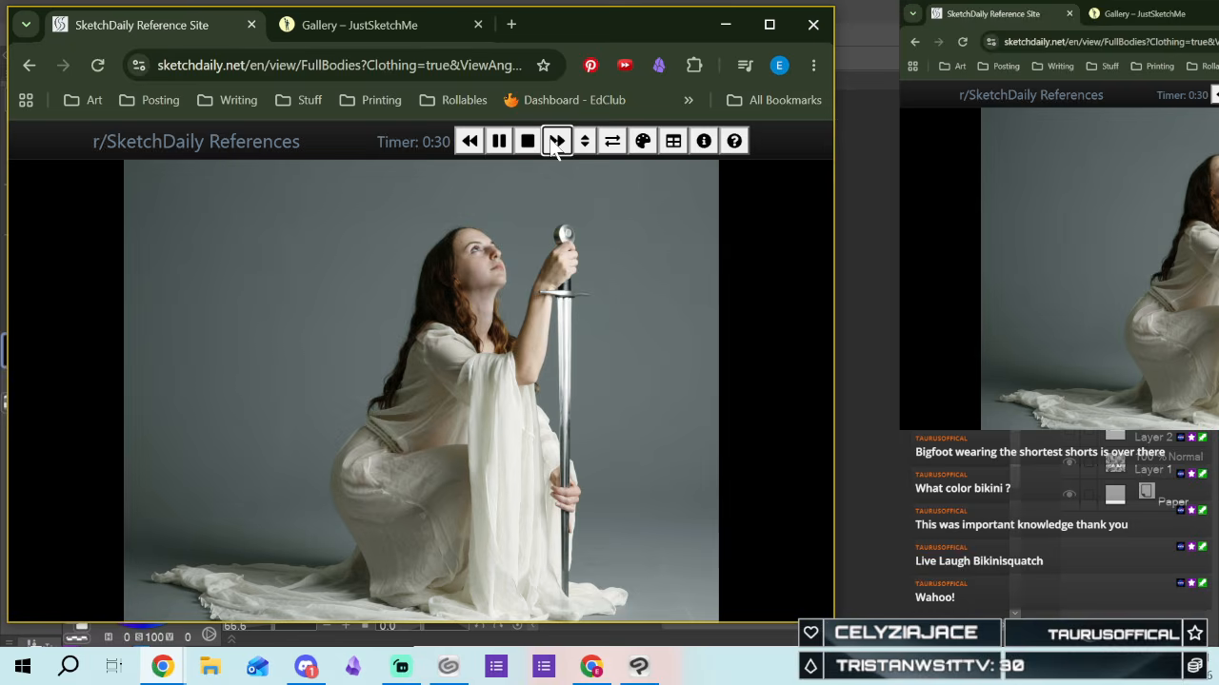
{"action": "left_click", "coordinate": [556, 143]}
{"action": "left_click", "coordinate": [556, 142]}
{"action": "left_click", "coordinate": [556, 143]}
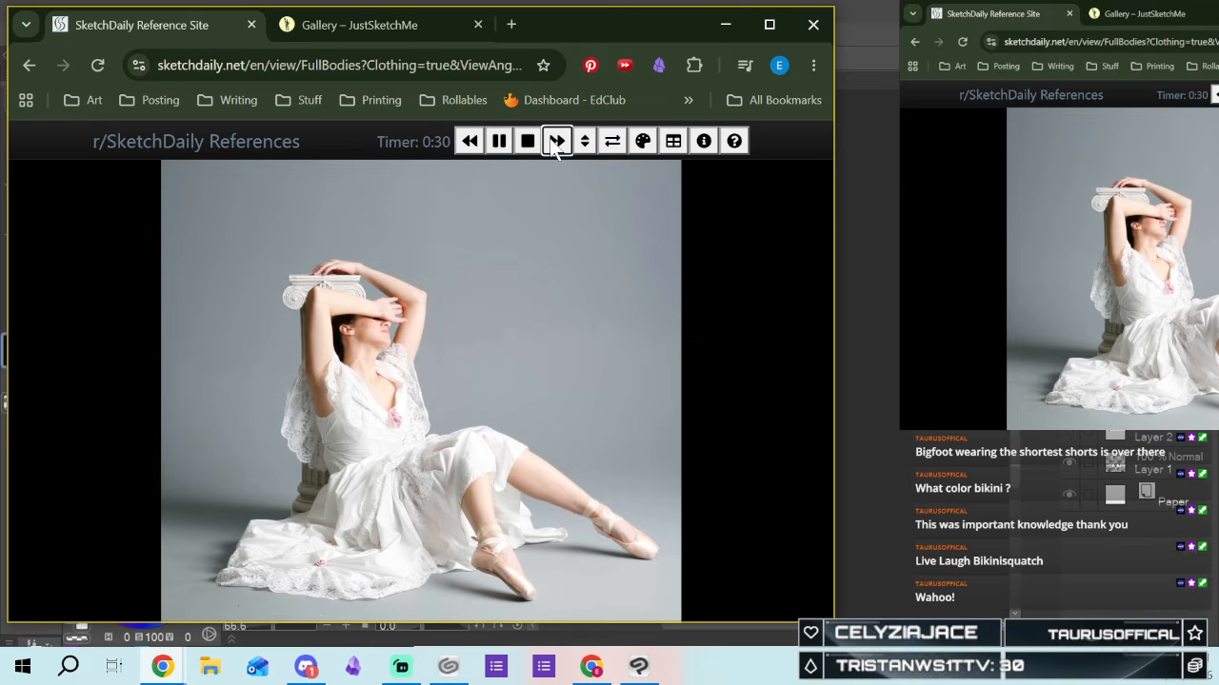
{"action": "left_click", "coordinate": [556, 143]}
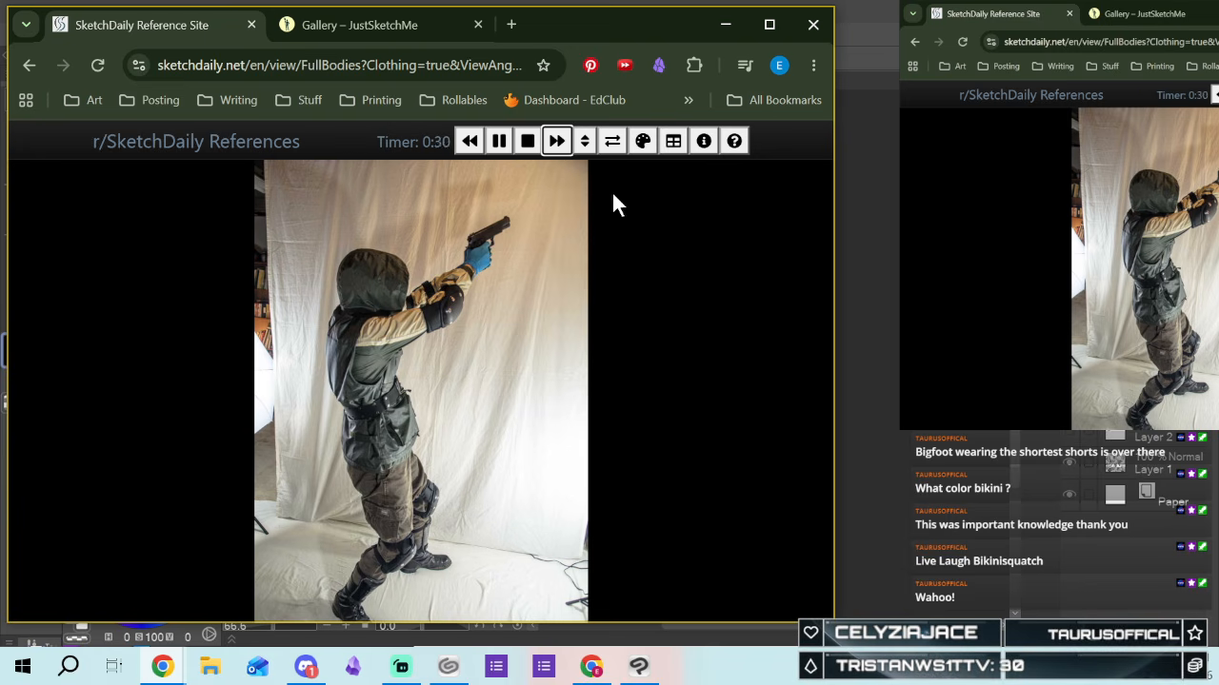
{"action": "left_click", "coordinate": [524, 142]}
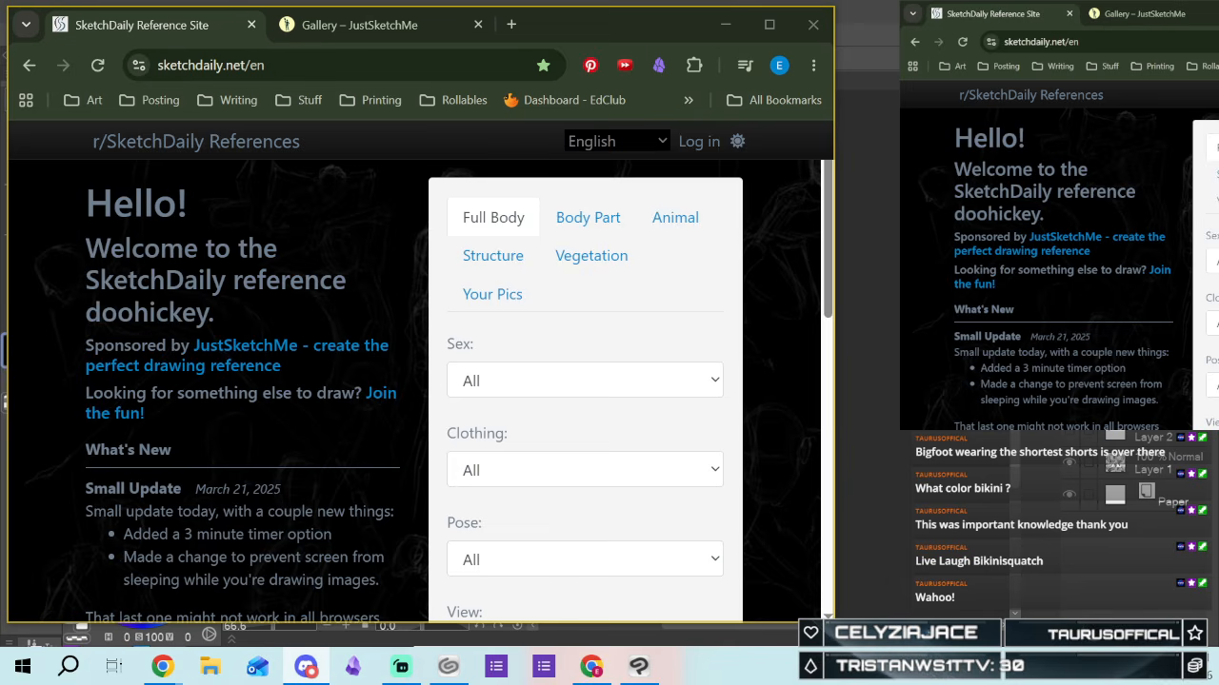
{"action": "left_click", "coordinate": [582, 379]}
{"action": "left_click", "coordinate": [519, 443]}
{"action": "scroll", "coordinate": [533, 380], "scroll_direction": "down", "scroll_amount": 5}
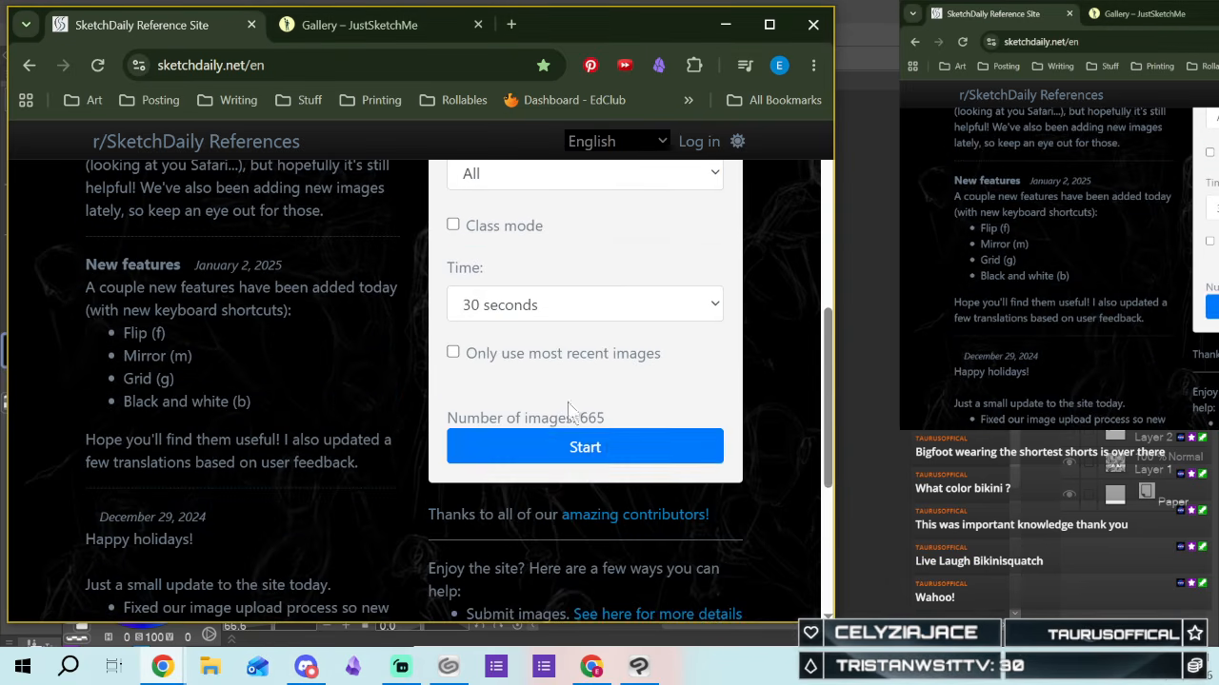
{"action": "left_click", "coordinate": [557, 447]}
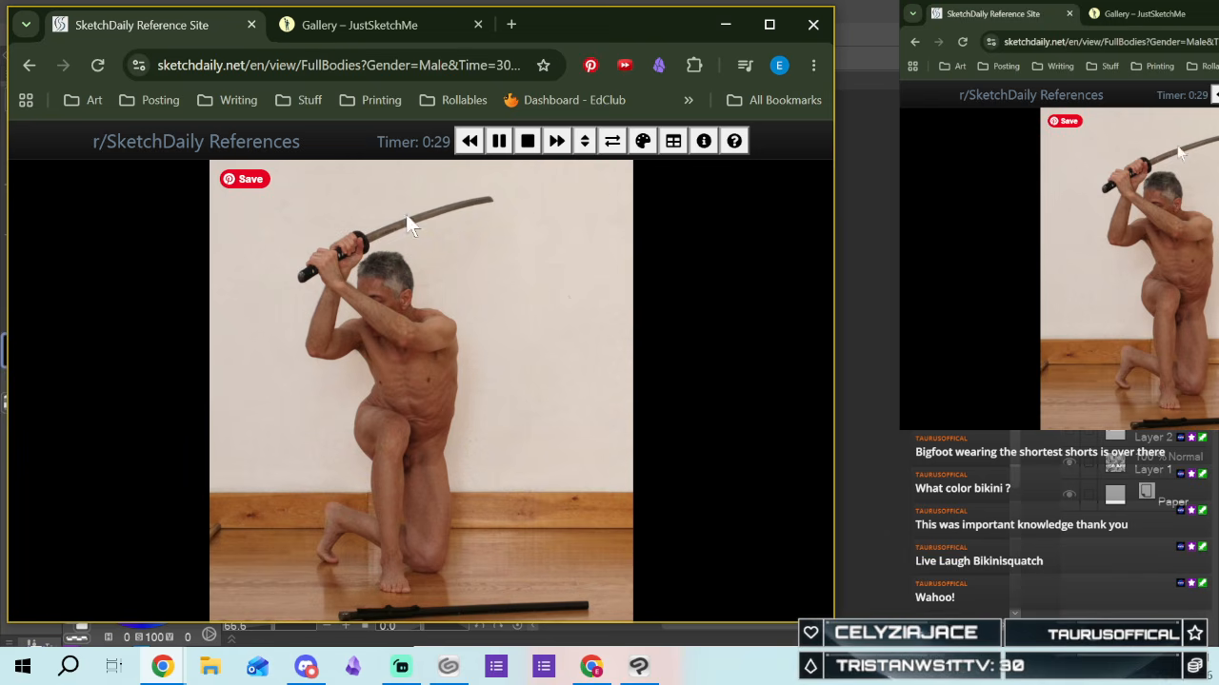
{"action": "left_click", "coordinate": [527, 141]}
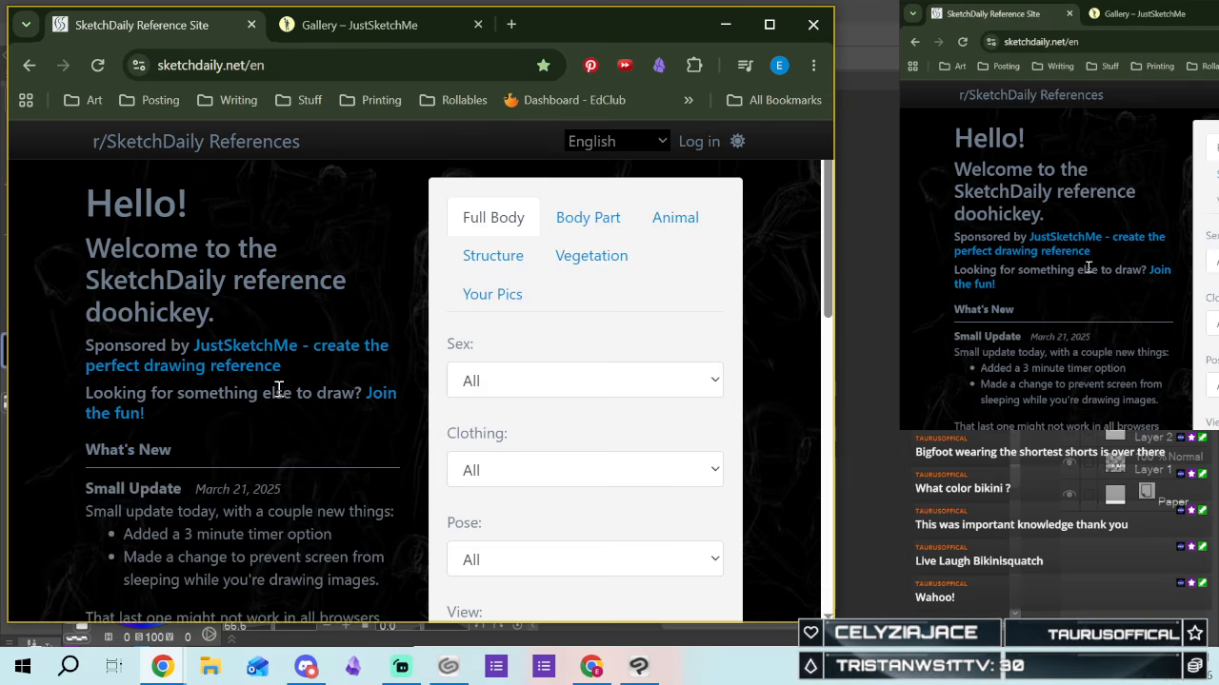
Start a 30-second full-body reference session with sex Male and clothing Clothed, leaving NSFW images excluded
{"action": "scroll", "coordinate": [276, 381], "scroll_direction": "down", "scroll_amount": 2}
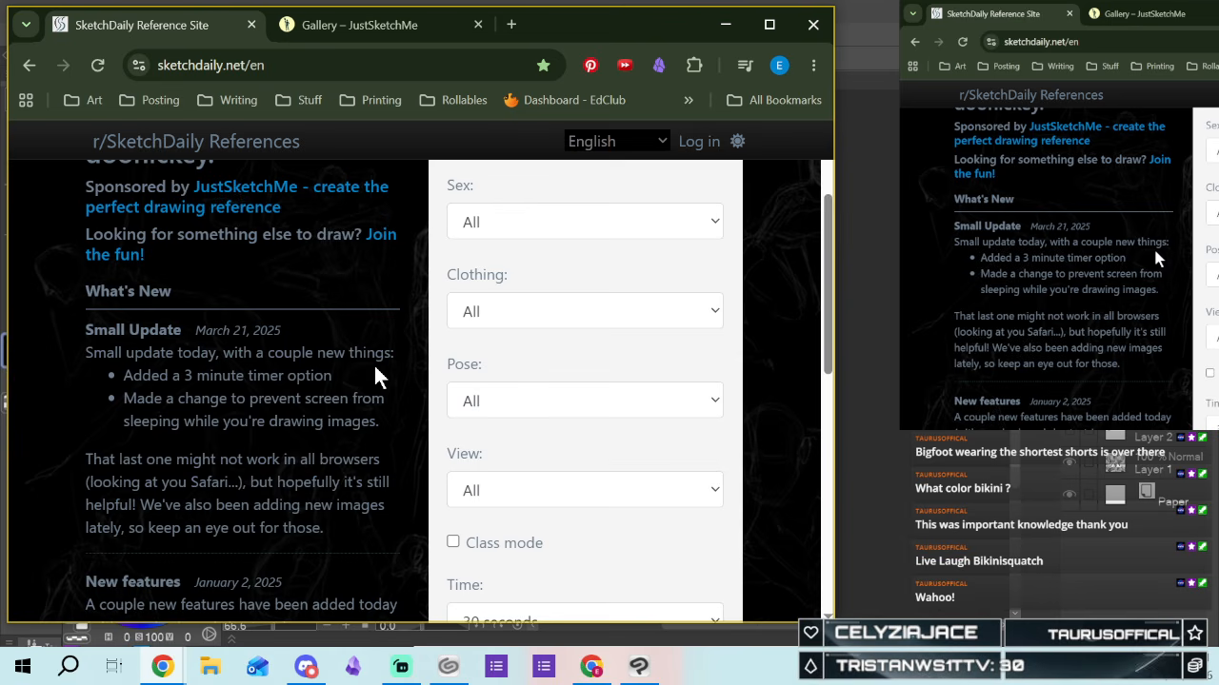
{"action": "left_click", "coordinate": [496, 324]}
{"action": "left_click", "coordinate": [488, 377]}
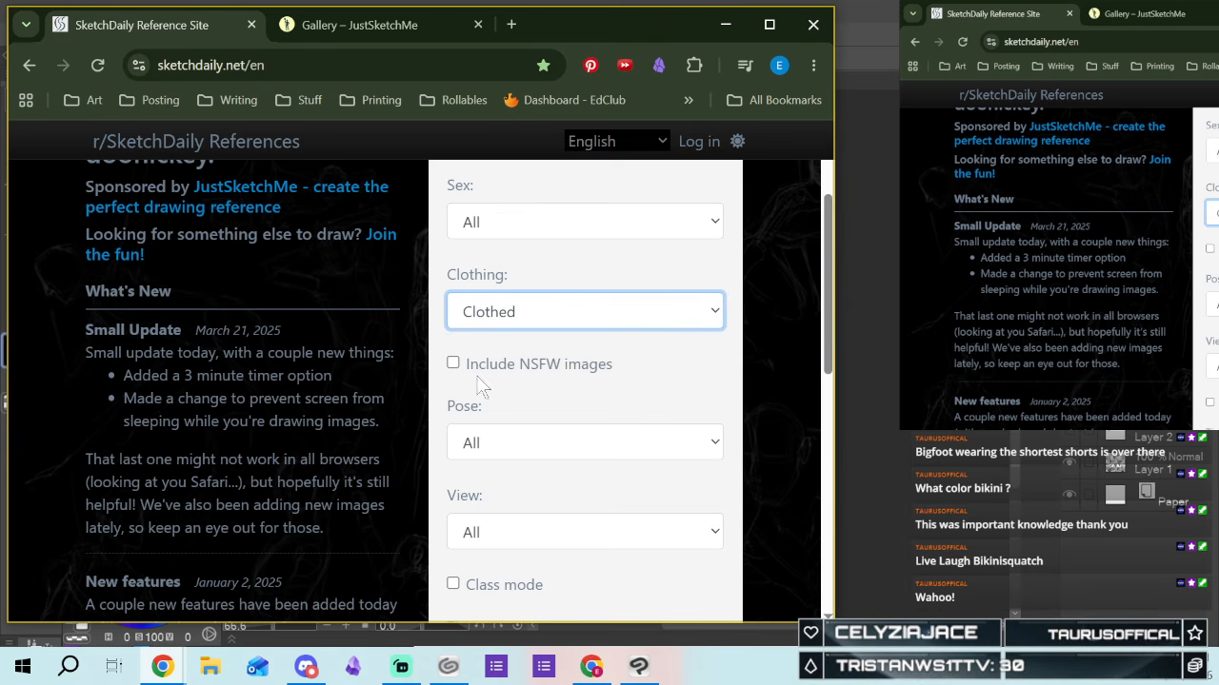
{"action": "scroll", "coordinate": [498, 483], "scroll_direction": "down", "scroll_amount": 2}
{"action": "scroll", "coordinate": [507, 428], "scroll_direction": "up", "scroll_amount": 3}
{"action": "left_click", "coordinate": [518, 382]}
{"action": "left_click", "coordinate": [479, 441]}
{"action": "scroll", "coordinate": [476, 440], "scroll_direction": "down", "scroll_amount": 5}
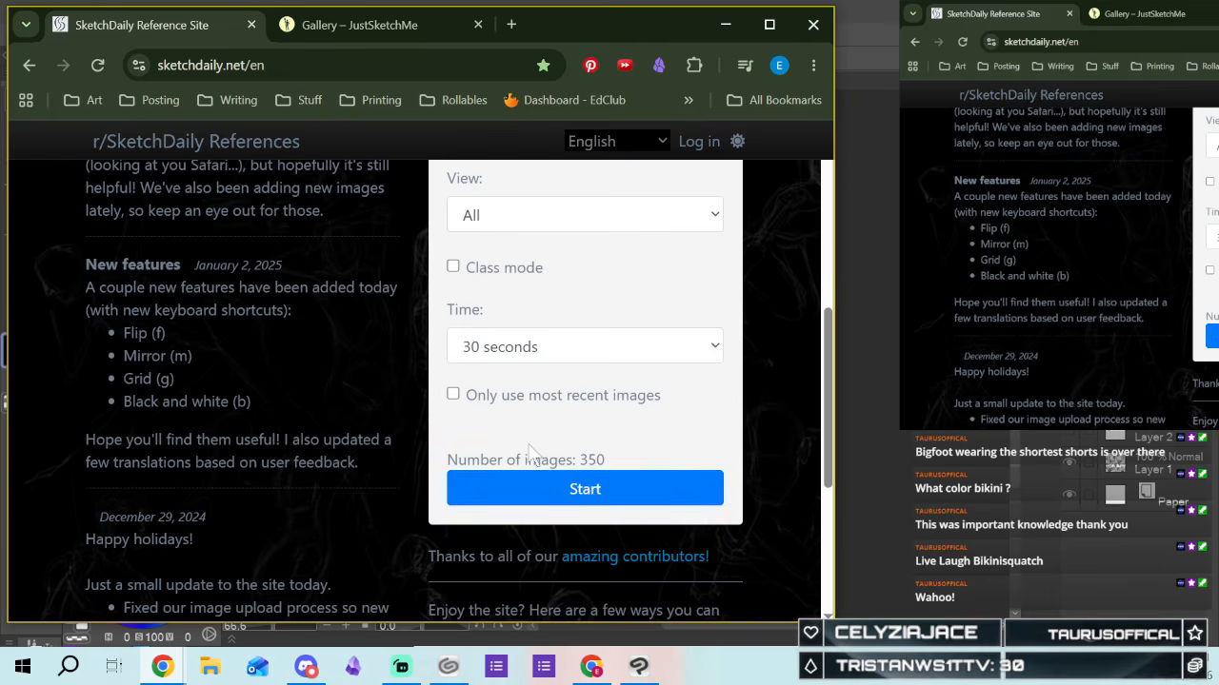
{"action": "left_click", "coordinate": [585, 488]}
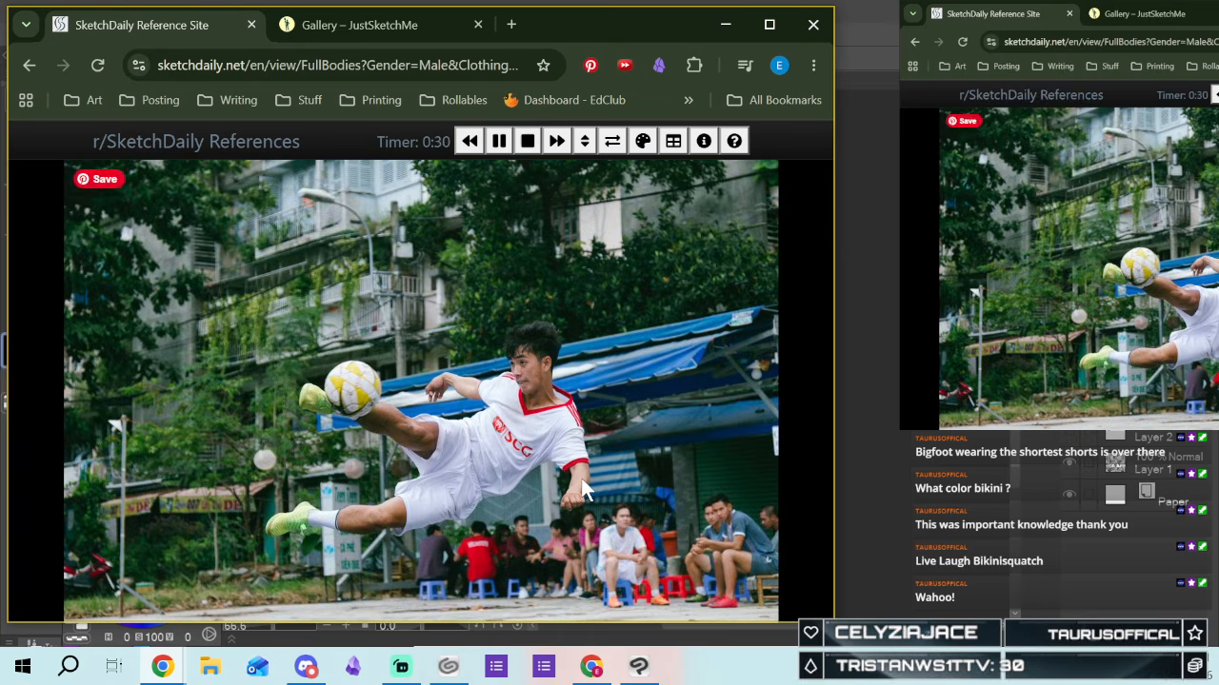
Skip forward through the clothed male reference photos to look over the range of poses and costumes
{"action": "left_click", "coordinate": [556, 140]}
{"action": "left_click", "coordinate": [556, 141]}
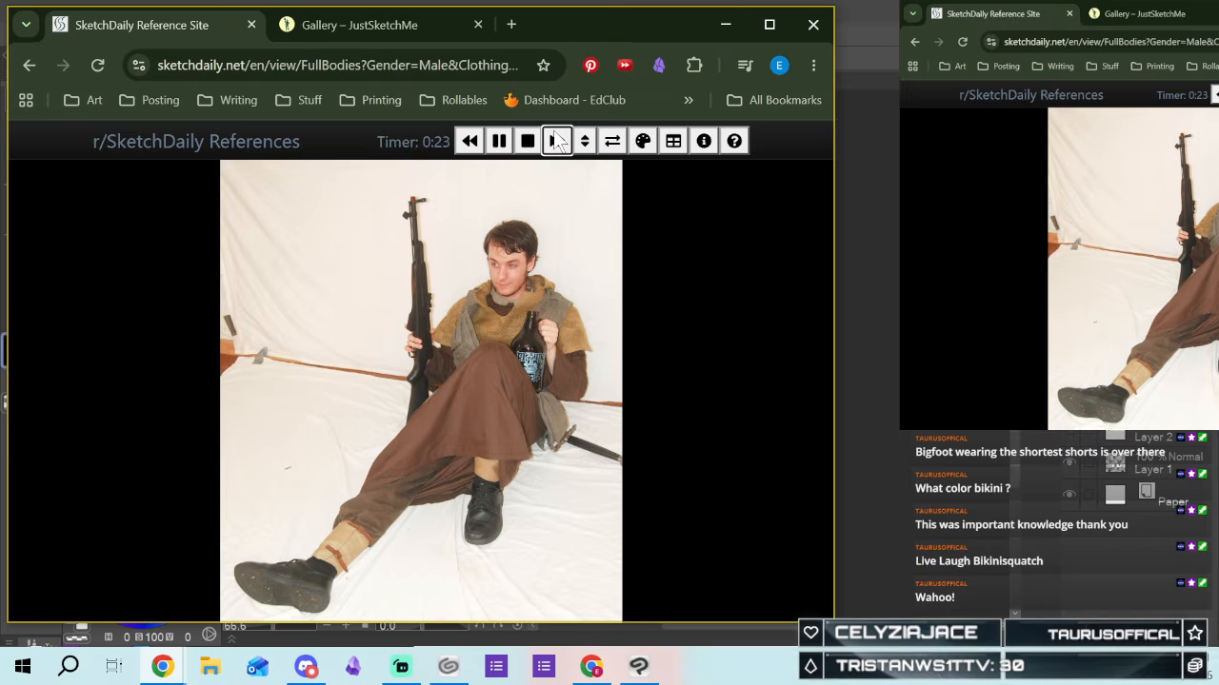
{"action": "left_click", "coordinate": [557, 141]}
{"action": "left_click", "coordinate": [556, 140]}
{"action": "left_click", "coordinate": [557, 141]}
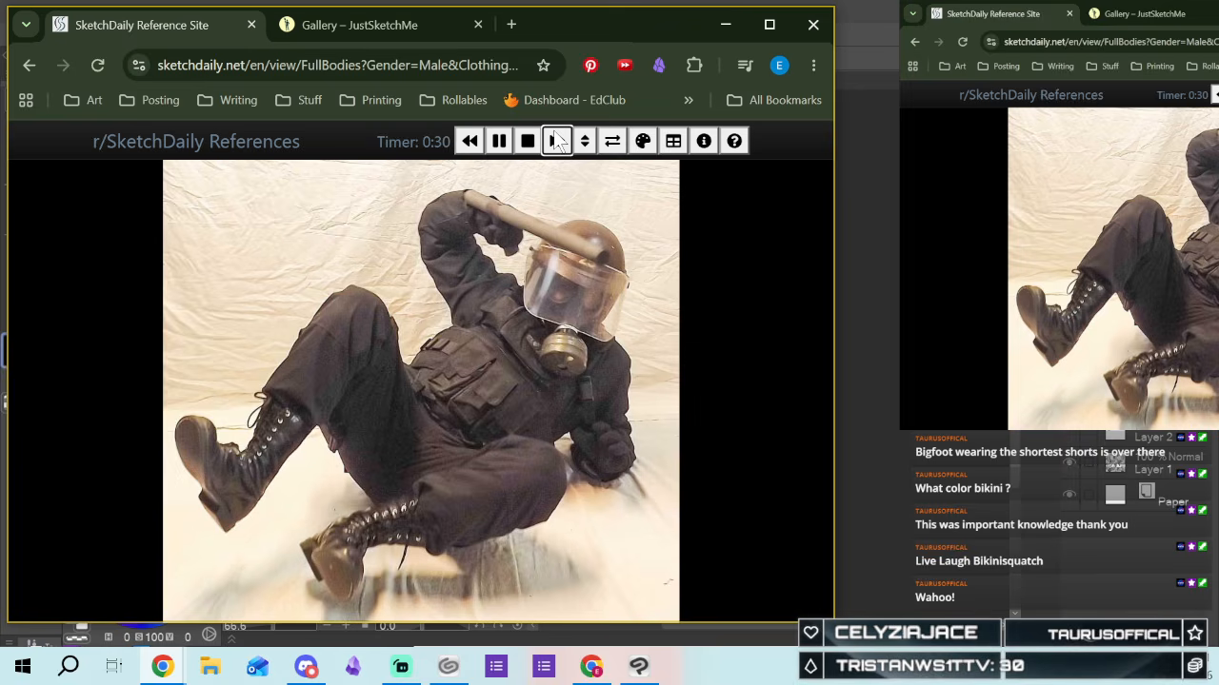
{"action": "left_click", "coordinate": [557, 141]}
{"action": "left_click", "coordinate": [557, 141]}
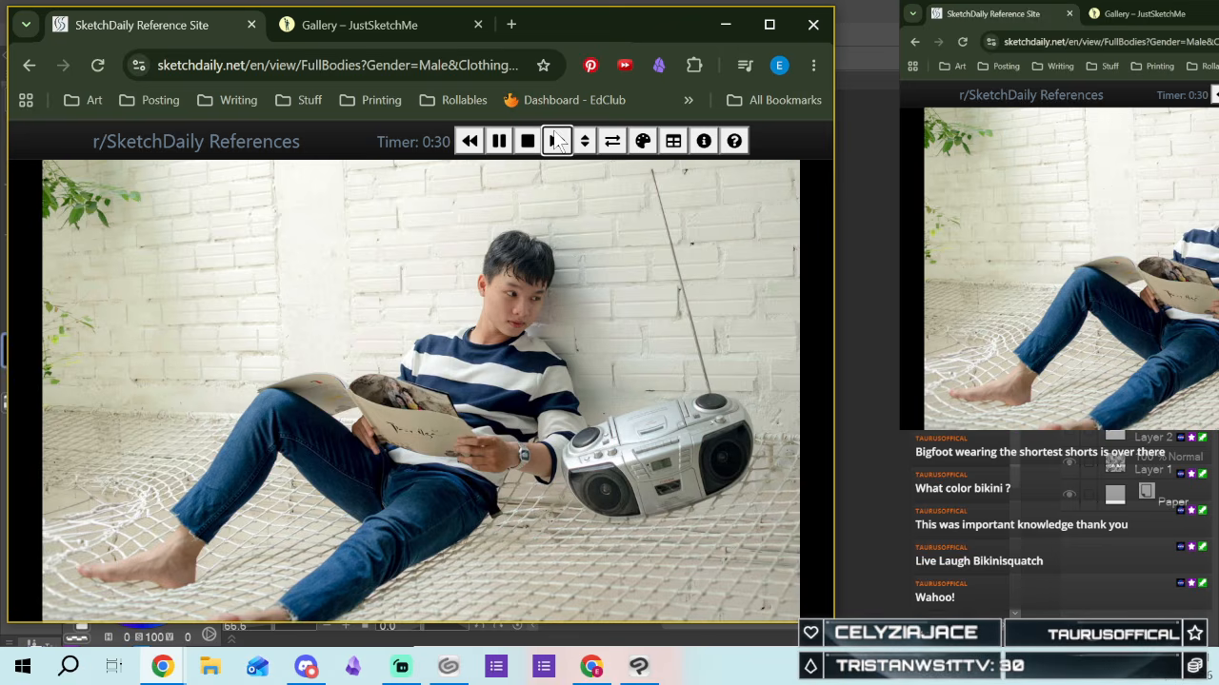
{"action": "left_click", "coordinate": [557, 141]}
{"action": "left_click", "coordinate": [557, 141]}
{"action": "left_click", "coordinate": [558, 141]}
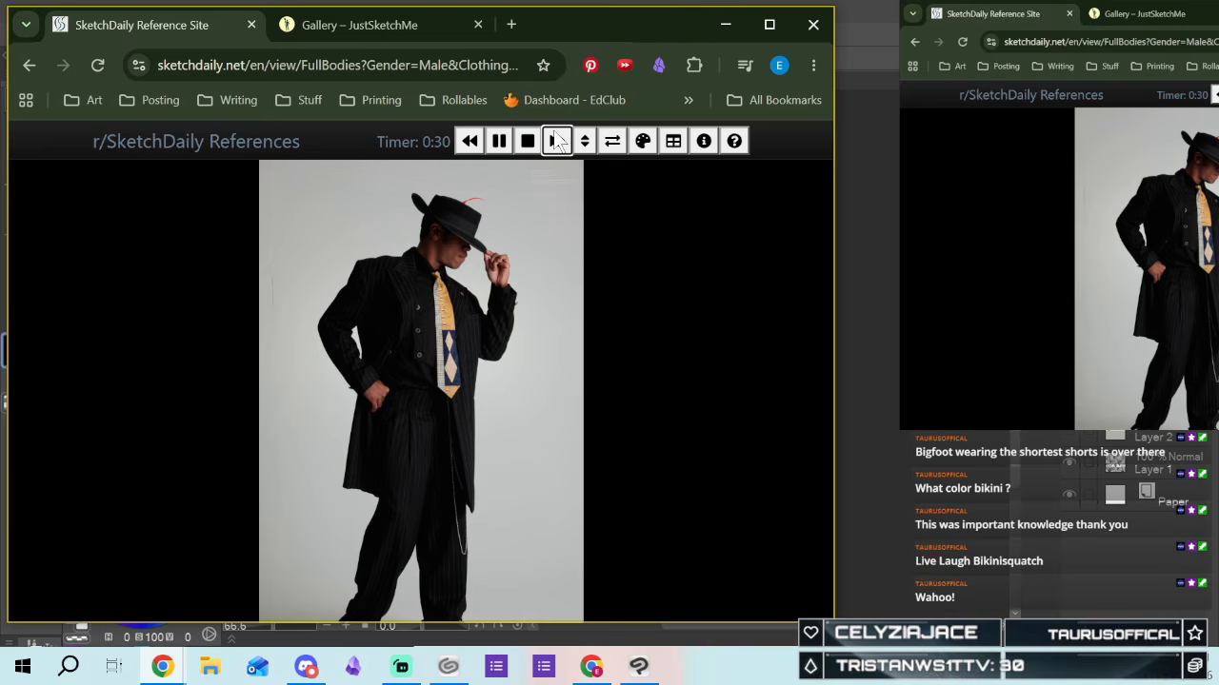
{"action": "left_click", "coordinate": [558, 141]}
{"action": "left_click", "coordinate": [558, 141]}
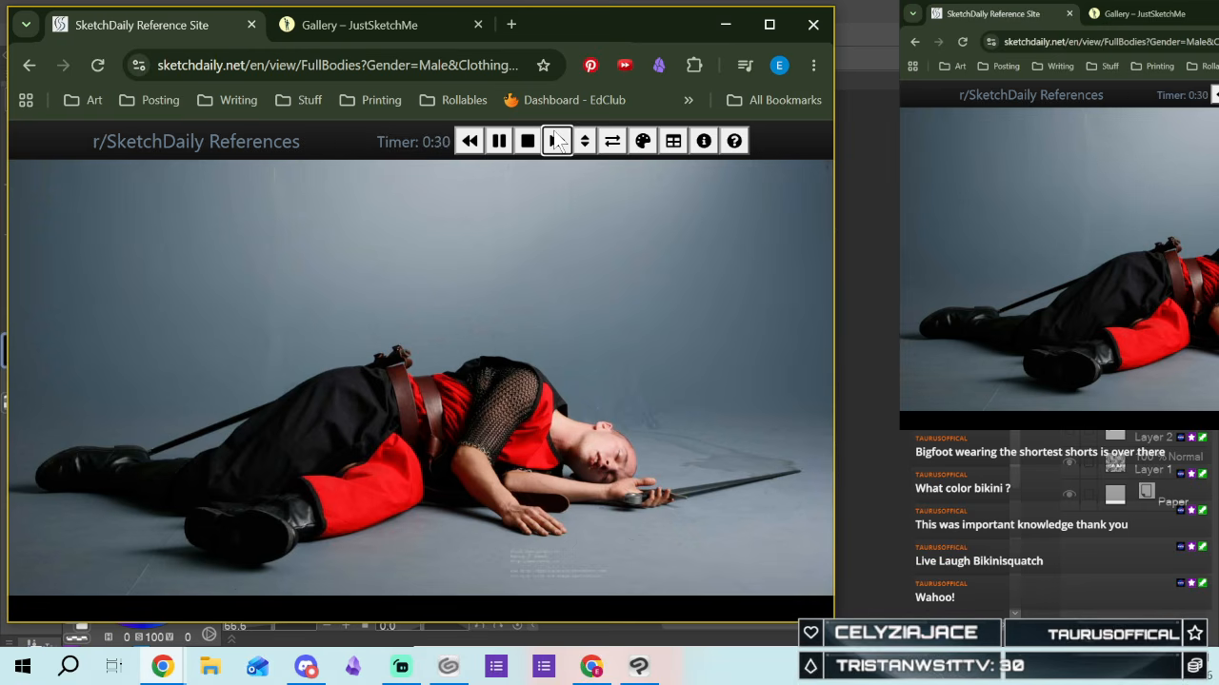
{"action": "left_click", "coordinate": [558, 141]}
{"action": "left_click", "coordinate": [558, 141]}
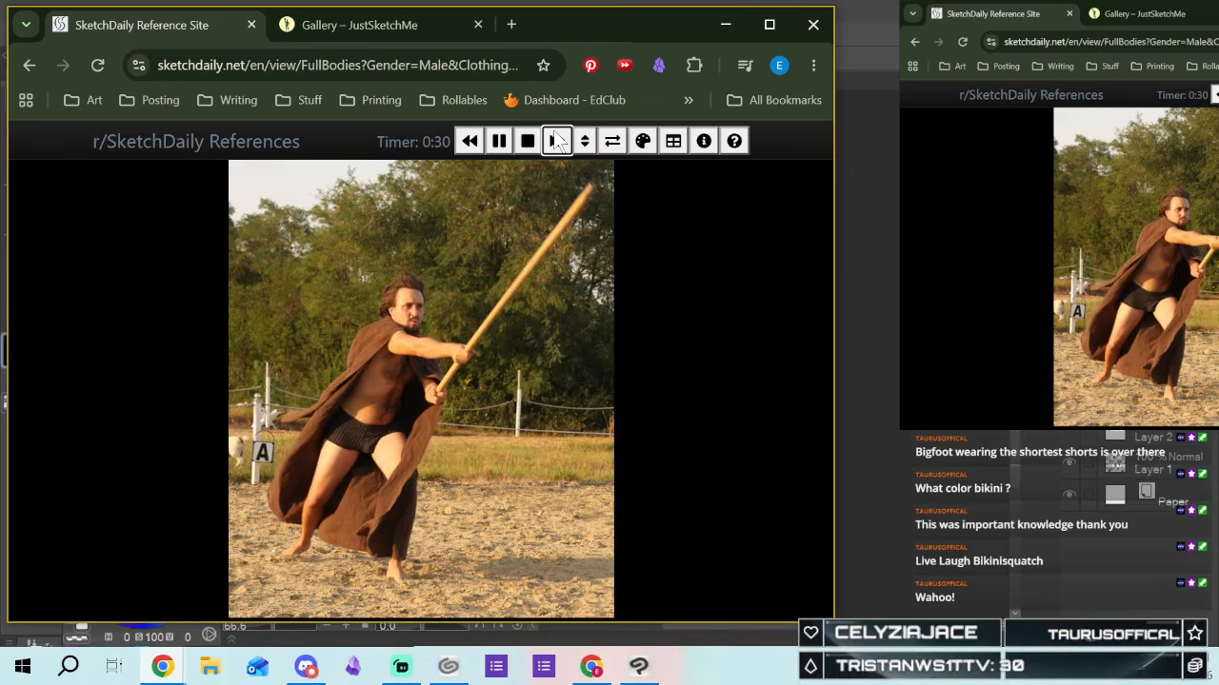
{"action": "left_click", "coordinate": [558, 141]}
{"action": "left_click", "coordinate": [560, 140]}
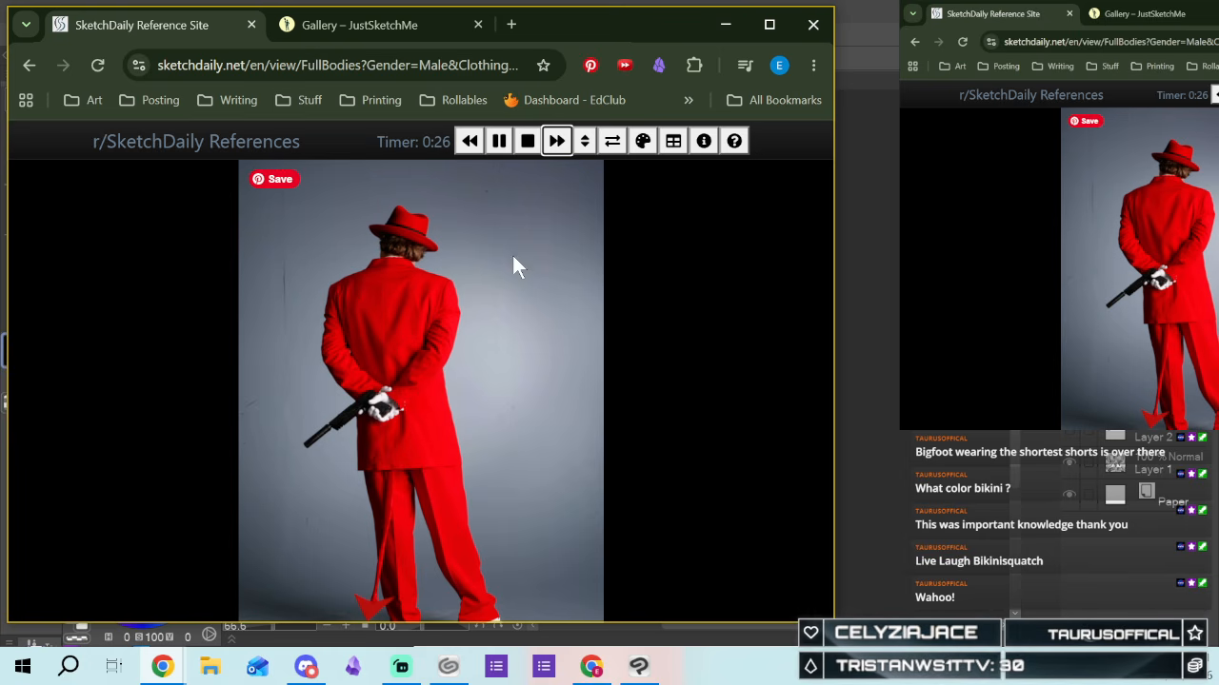
{"action": "left_click", "coordinate": [556, 143]}
{"action": "left_click", "coordinate": [553, 144]}
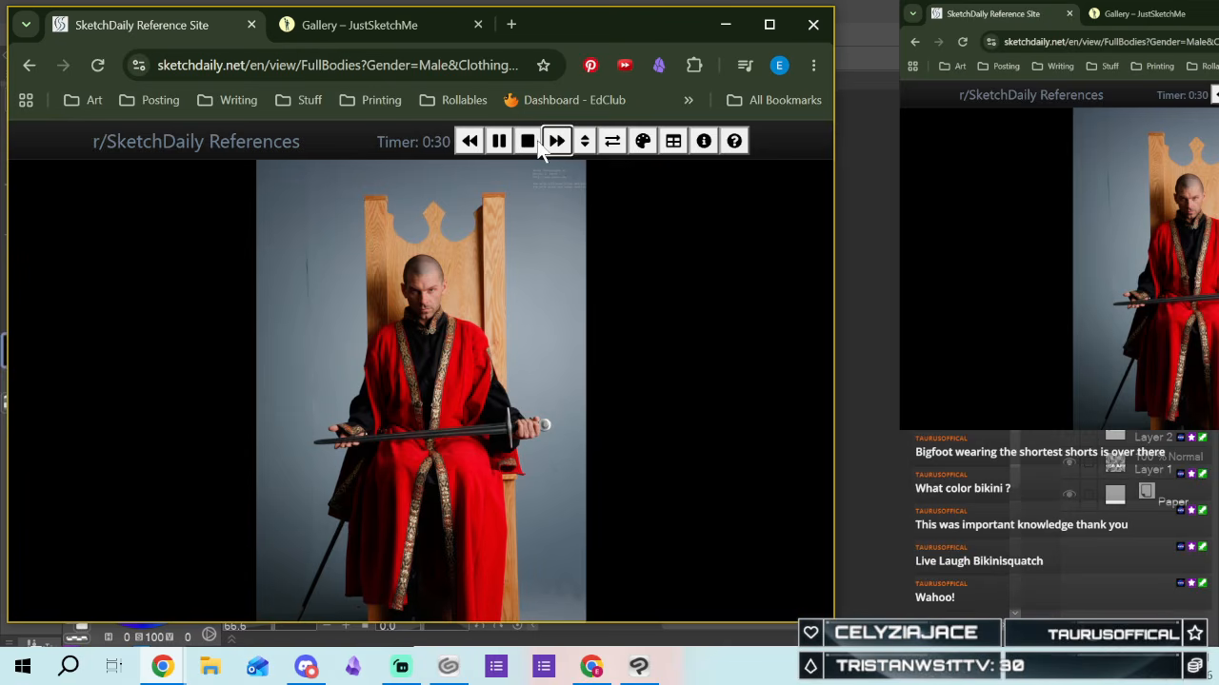
{"action": "left_click", "coordinate": [553, 144]}
{"action": "left_click", "coordinate": [555, 146]}
{"action": "left_click", "coordinate": [555, 144]}
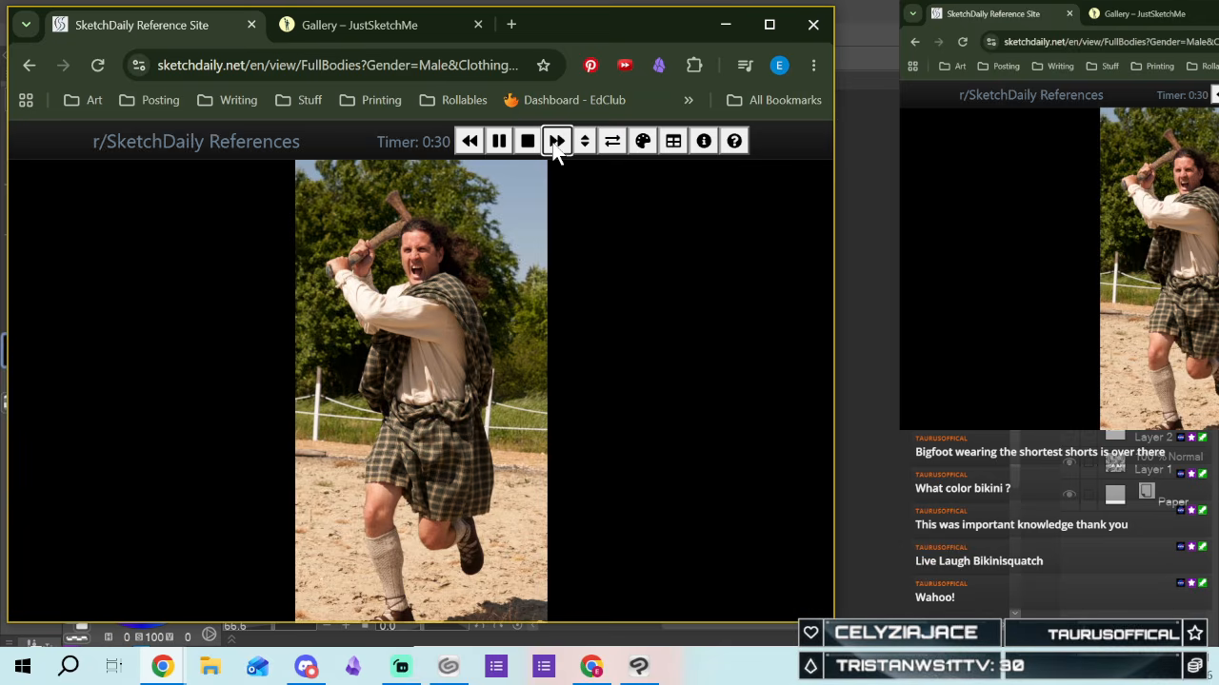
{"action": "left_click", "coordinate": [555, 145]}
{"action": "left_click", "coordinate": [555, 144]}
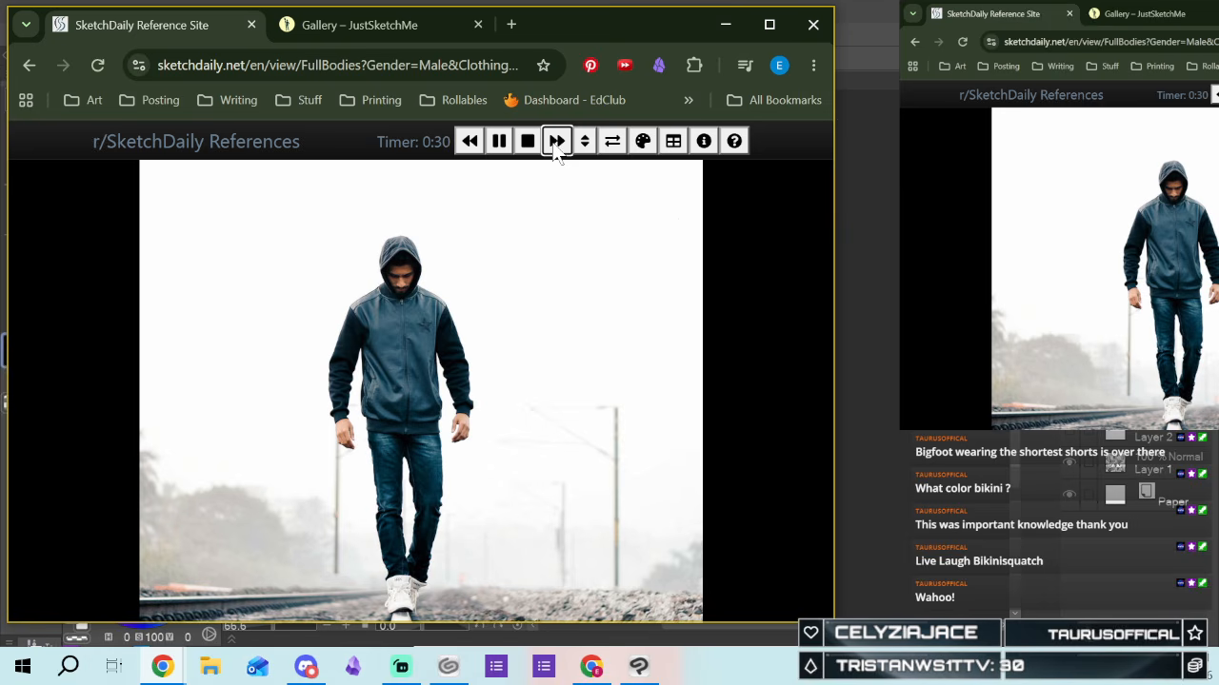
{"action": "left_click", "coordinate": [555, 143]}
{"action": "left_click", "coordinate": [555, 144]}
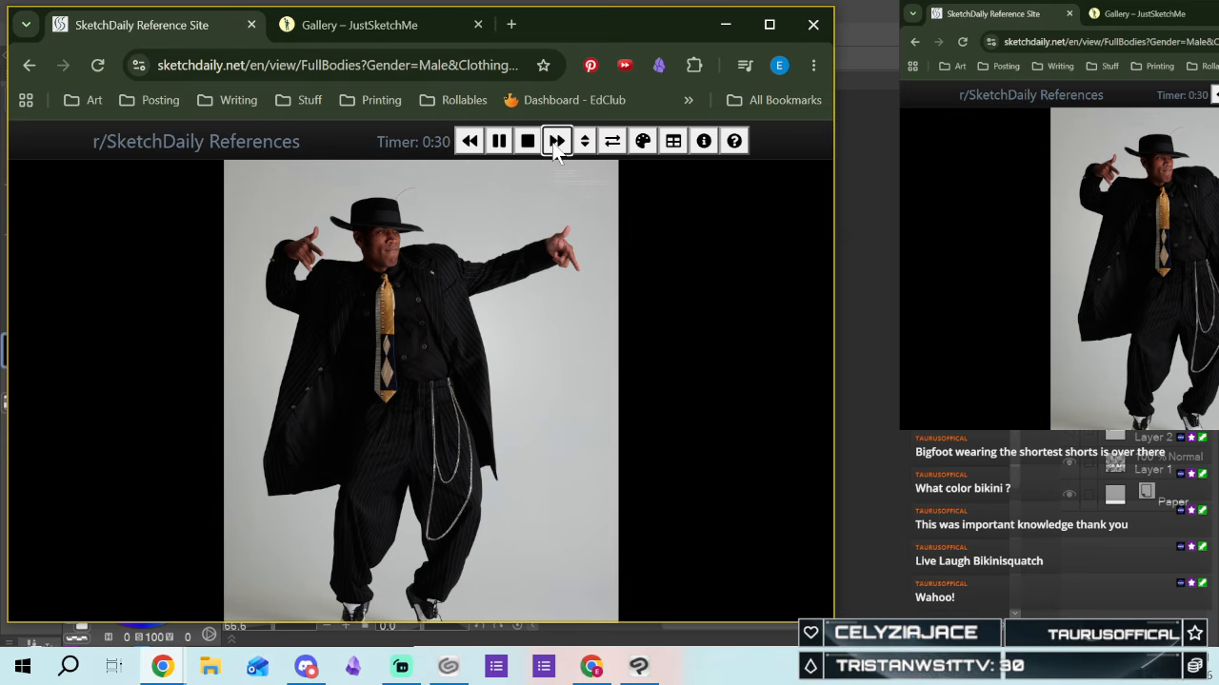
{"action": "left_click", "coordinate": [555, 144]}
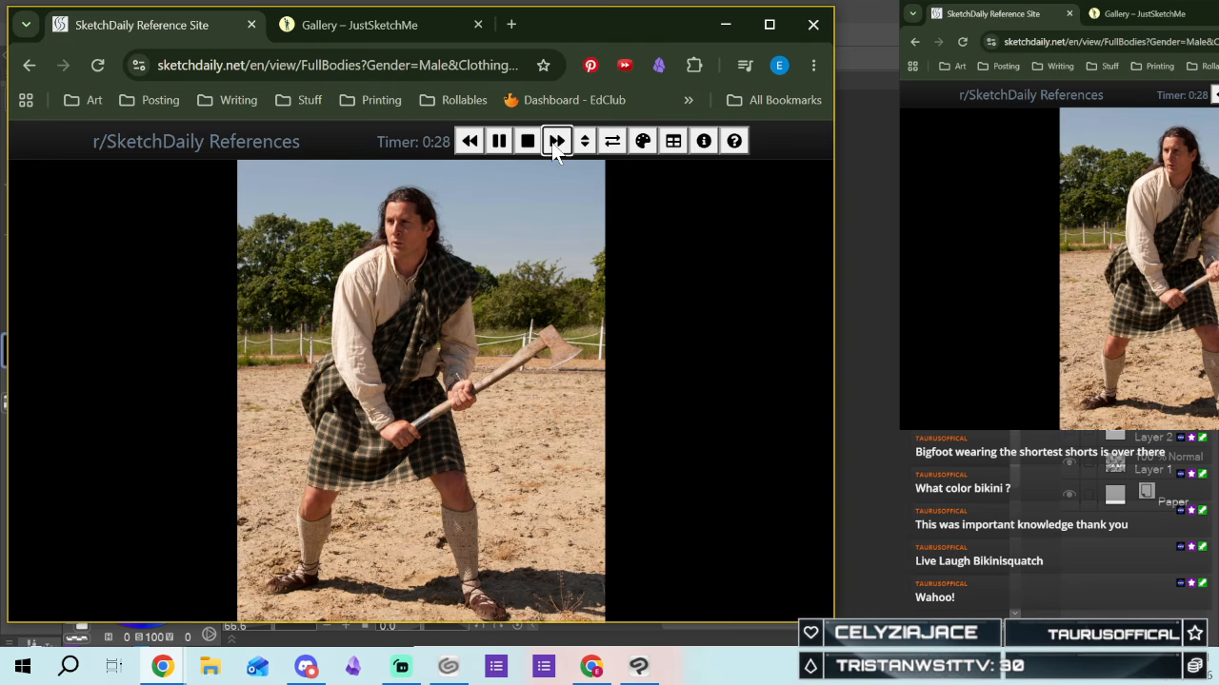
{"action": "left_click", "coordinate": [556, 143]}
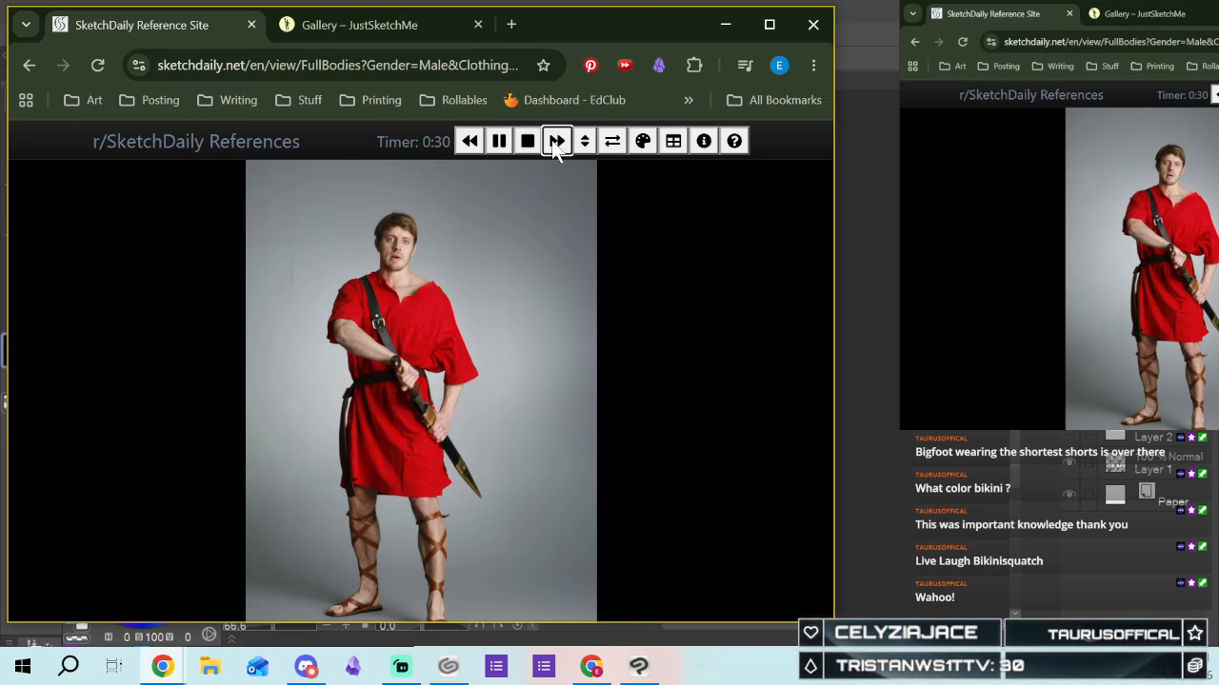
{"action": "left_click", "coordinate": [556, 142]}
{"action": "left_click", "coordinate": [553, 141]}
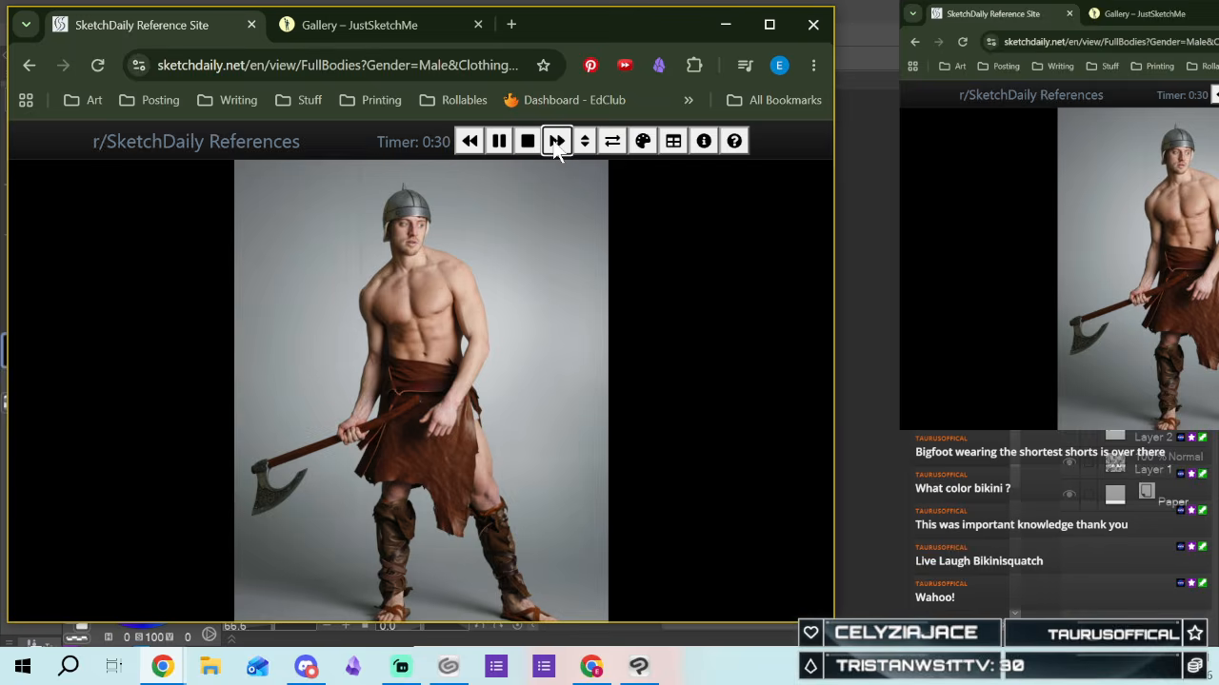
{"action": "left_click", "coordinate": [553, 141]}
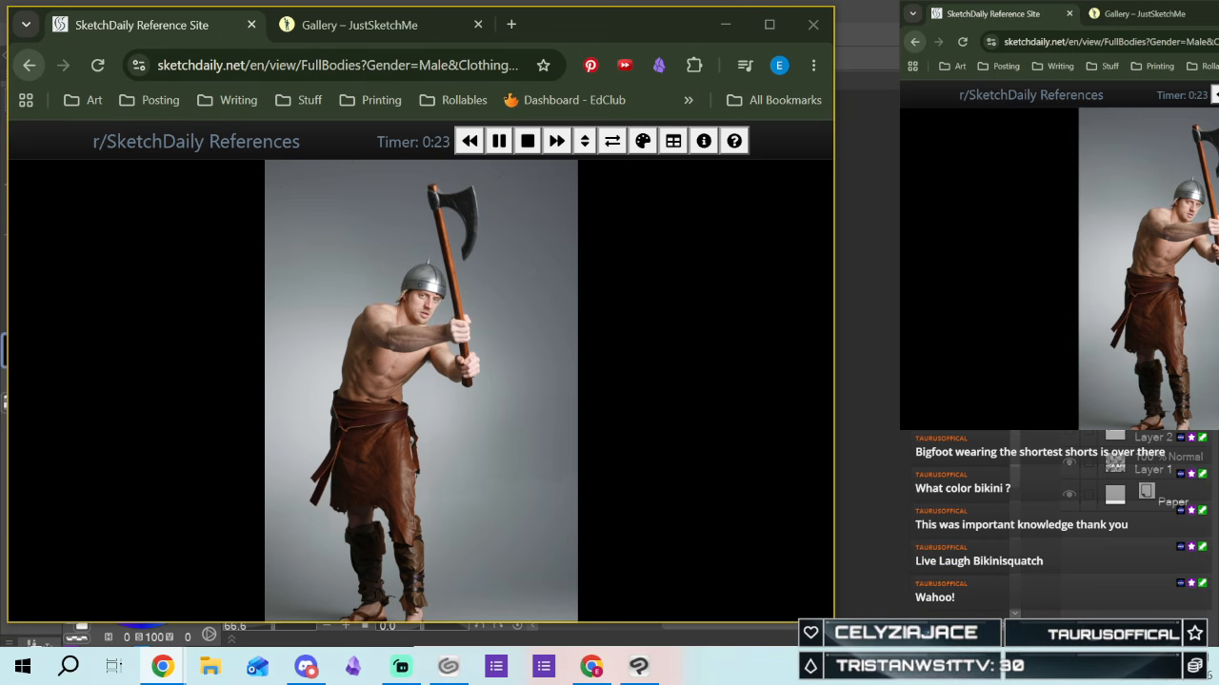
Skip past several more clothed male reference photos, then stop the session
{"action": "left_click", "coordinate": [555, 142]}
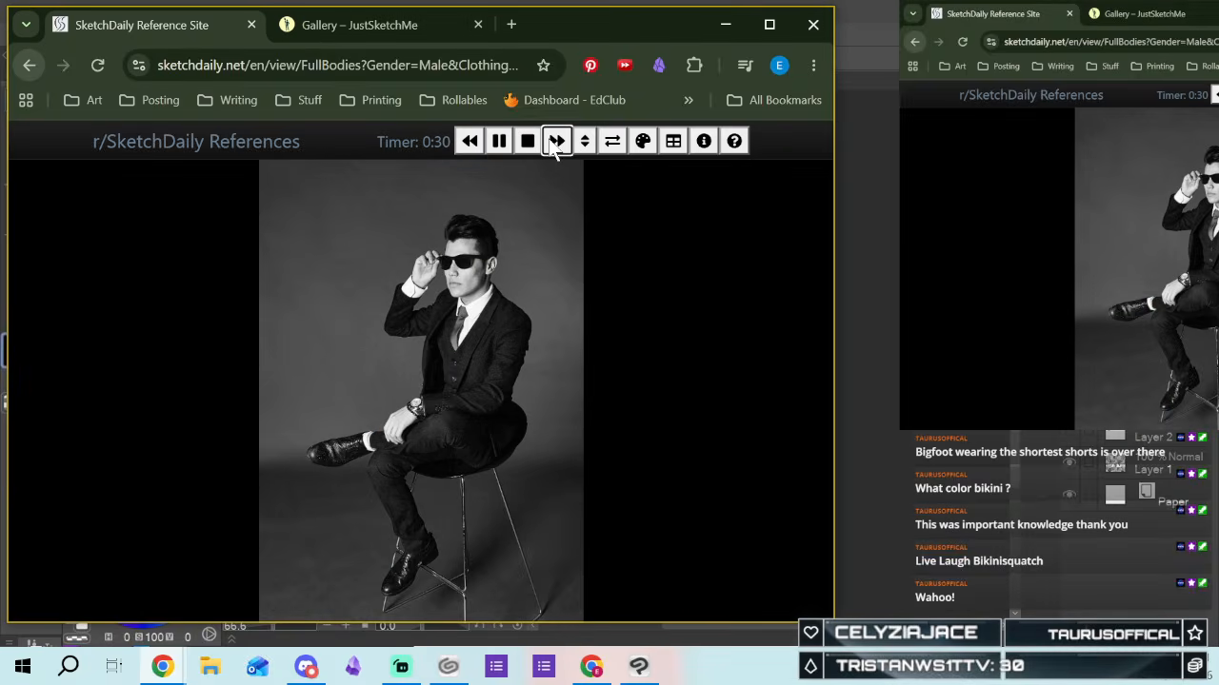
{"action": "left_click", "coordinate": [556, 142]}
{"action": "left_click", "coordinate": [556, 142]}
{"action": "left_click", "coordinate": [556, 142]}
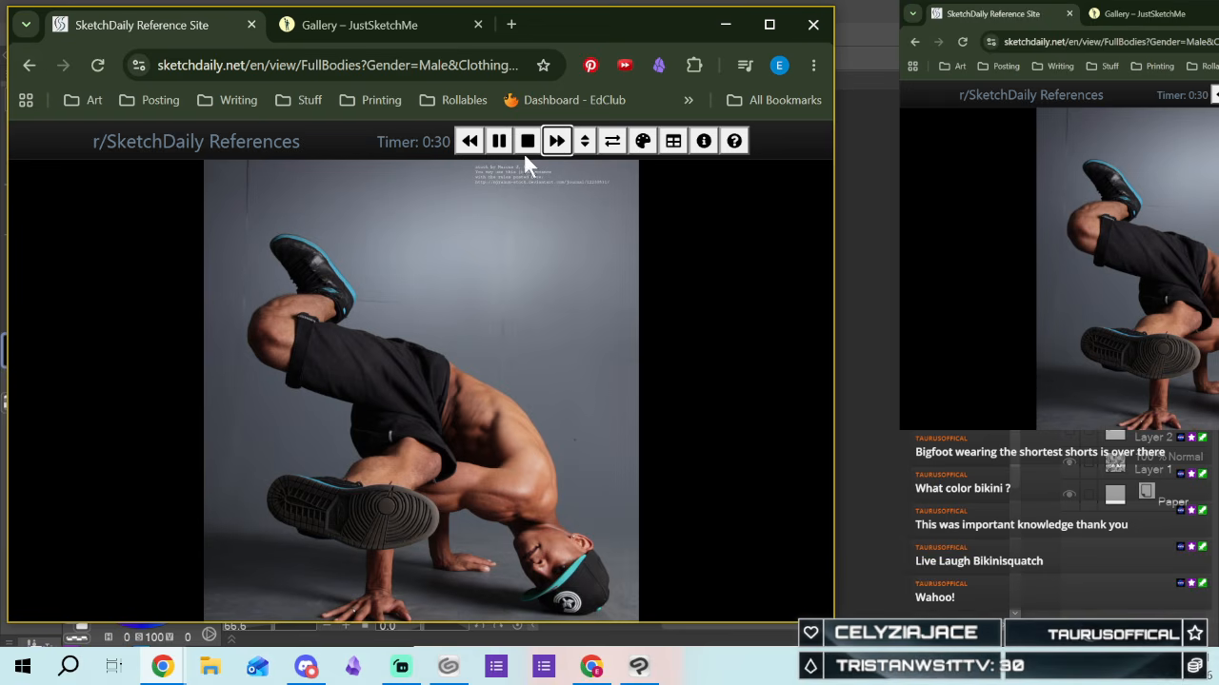
{"action": "left_click", "coordinate": [528, 145]}
Turn on class mode for the full-body references and set the class length to 6 hours
{"action": "scroll", "coordinate": [490, 438], "scroll_direction": "down", "scroll_amount": 2}
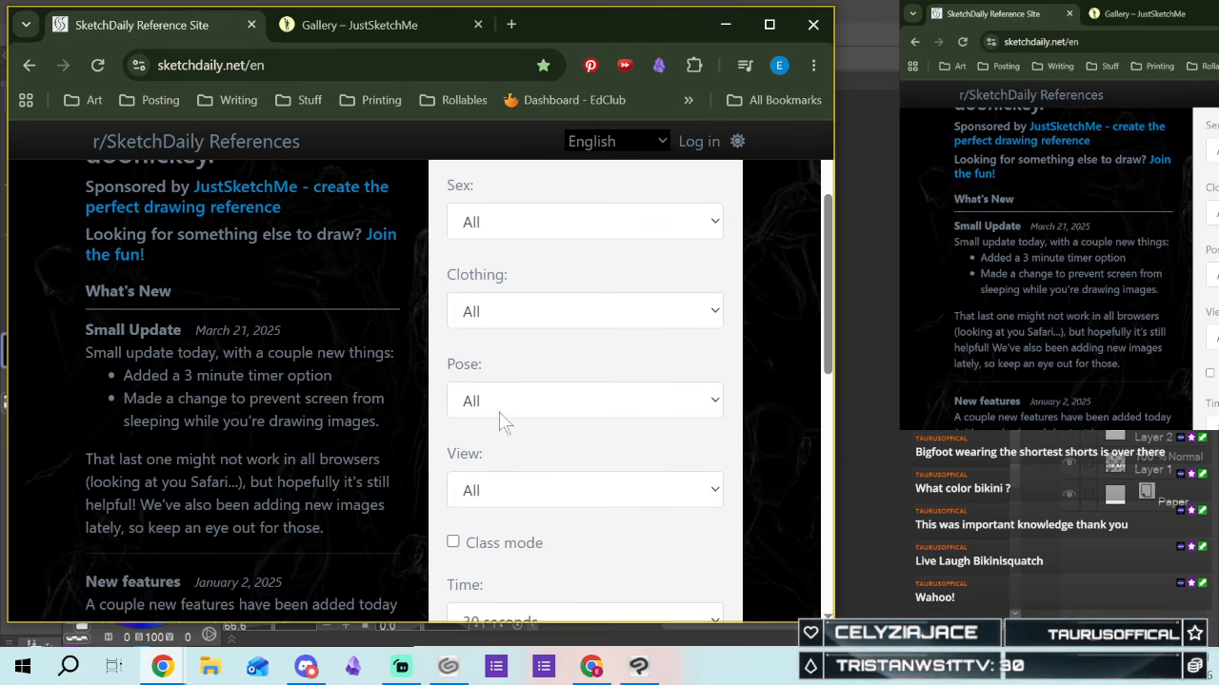
{"action": "scroll", "coordinate": [504, 422], "scroll_direction": "down", "scroll_amount": 2}
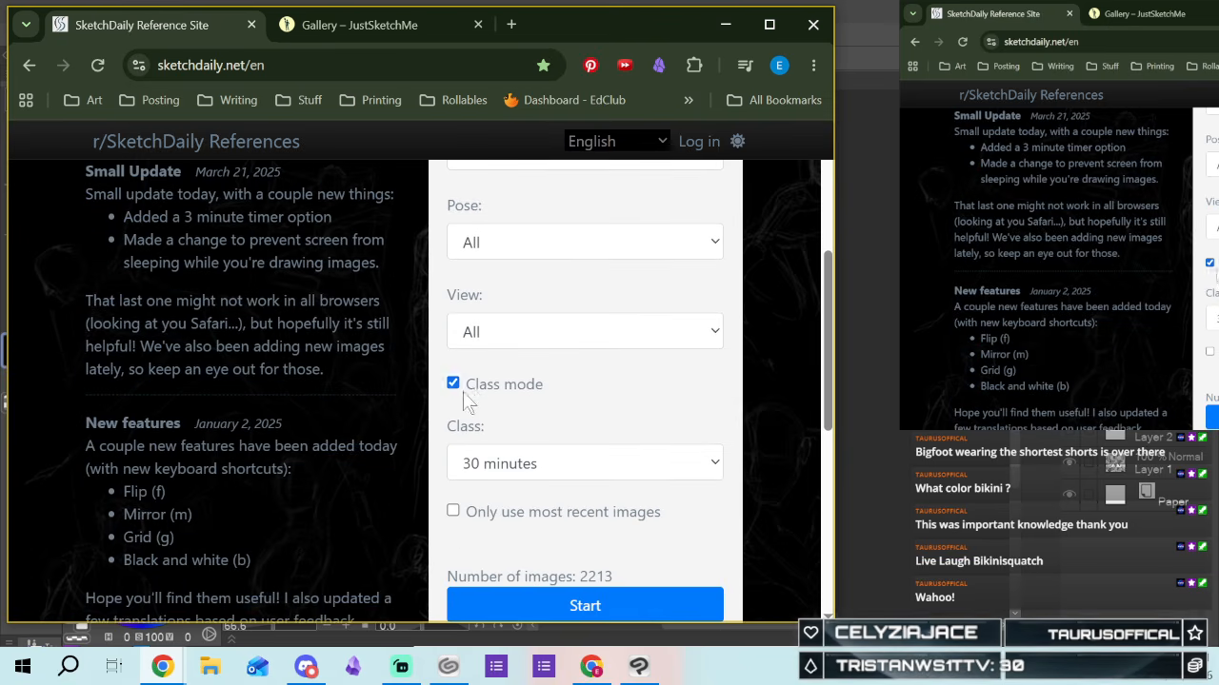
{"action": "left_click", "coordinate": [504, 465]}
{"action": "scroll", "coordinate": [537, 429], "scroll_direction": "down", "scroll_amount": 4}
{"action": "scroll", "coordinate": [521, 382], "scroll_direction": "up", "scroll_amount": 4}
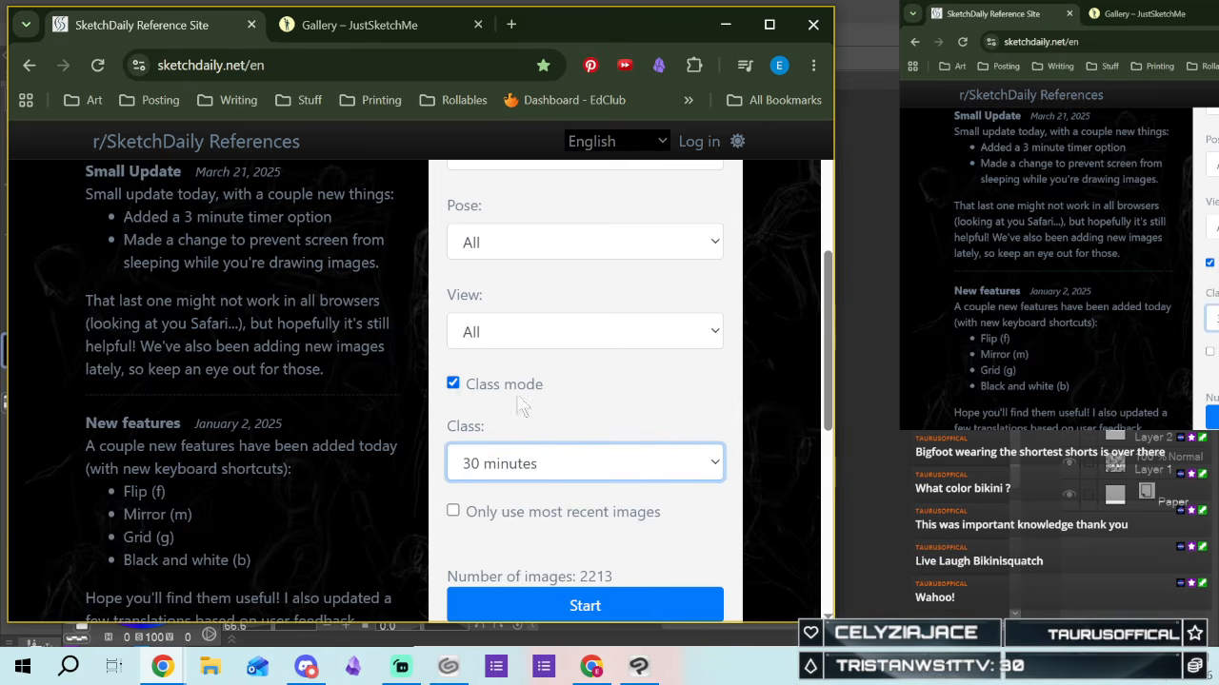
{"action": "left_click", "coordinate": [485, 464]}
{"action": "left_click", "coordinate": [469, 609]}
{"action": "scroll", "coordinate": [524, 395], "scroll_direction": "down", "scroll_amount": 4}
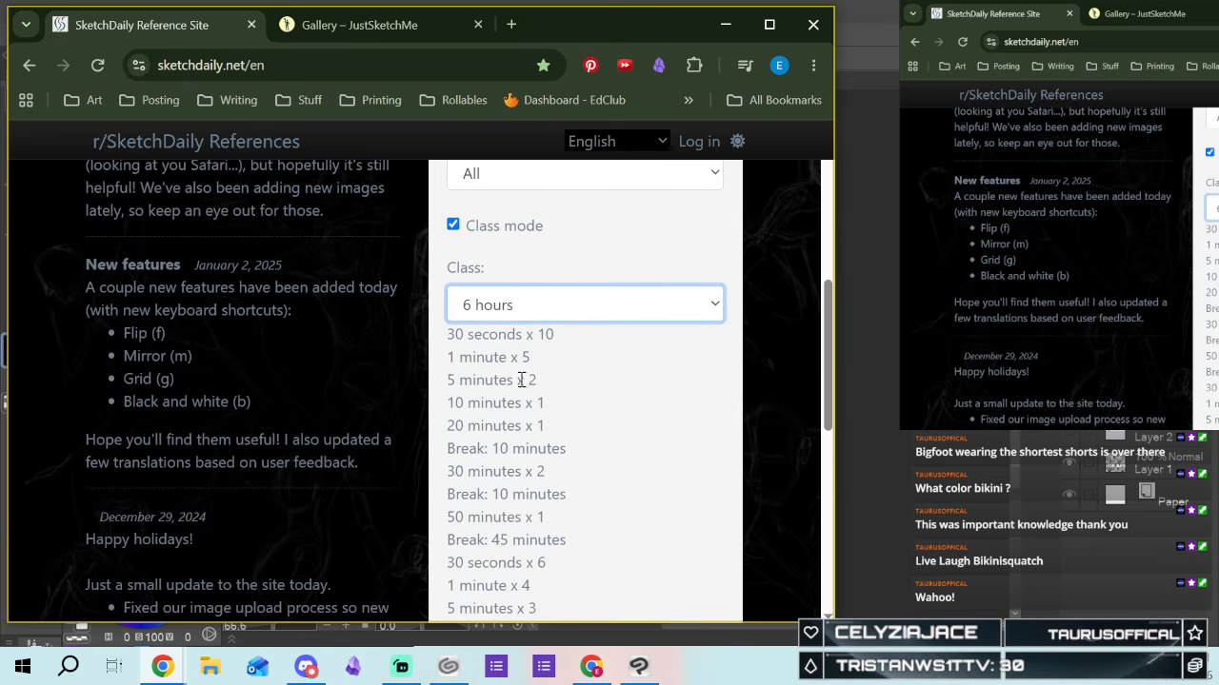
Examine the 6-hour class schedule, highlighting the long break and the individual pose durations across the session
{"action": "left_click_drag", "start_coordinate": [819, 371], "coordinate": [820, 366]}
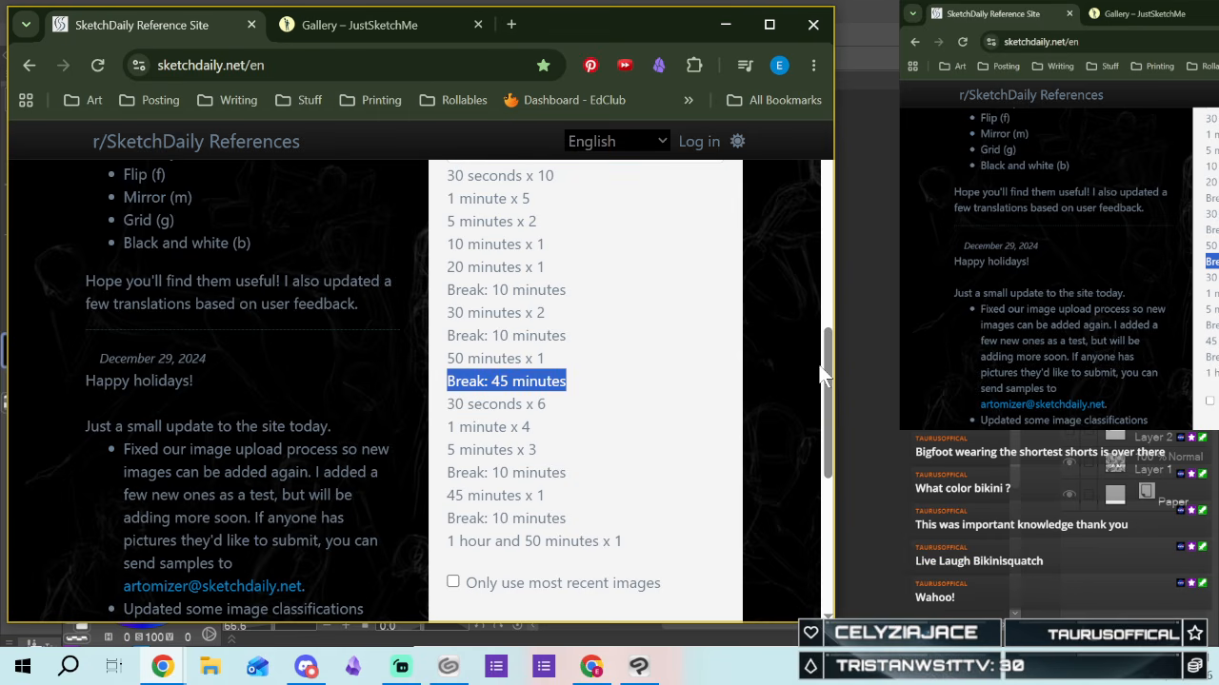
{"action": "left_click", "coordinate": [692, 377]}
{"action": "left_click_drag", "start_coordinate": [826, 368], "coordinate": [825, 356]}
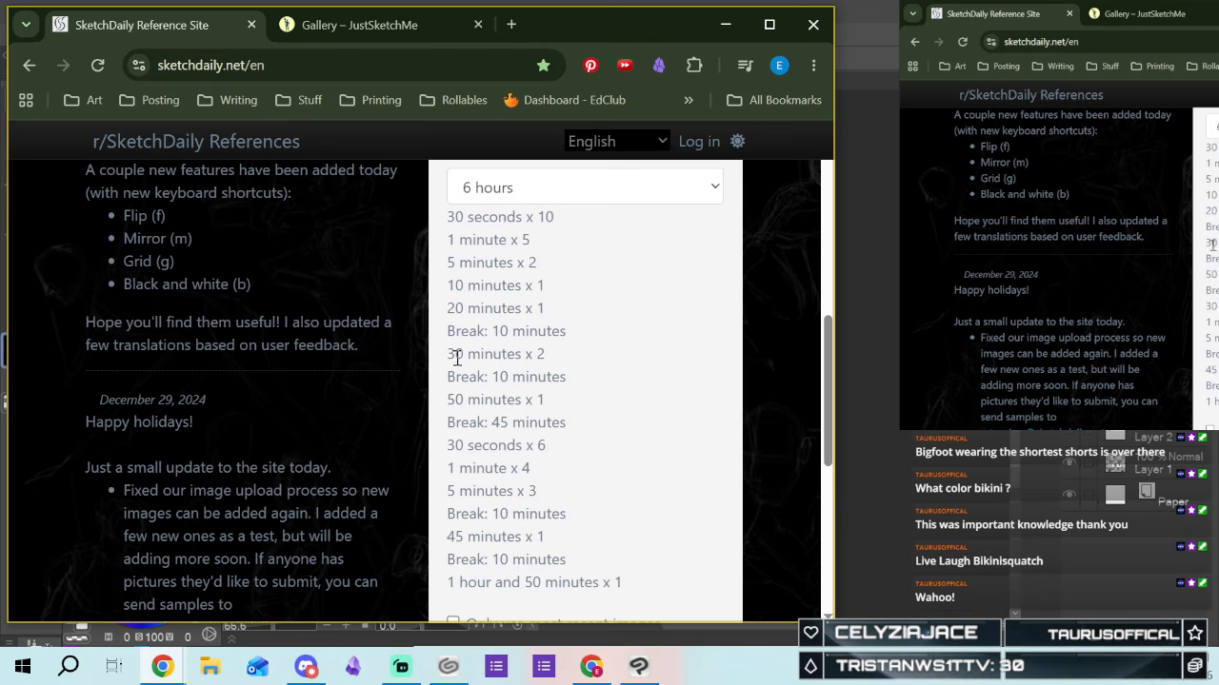
{"action": "left_click_drag", "start_coordinate": [448, 399], "coordinate": [588, 395]}
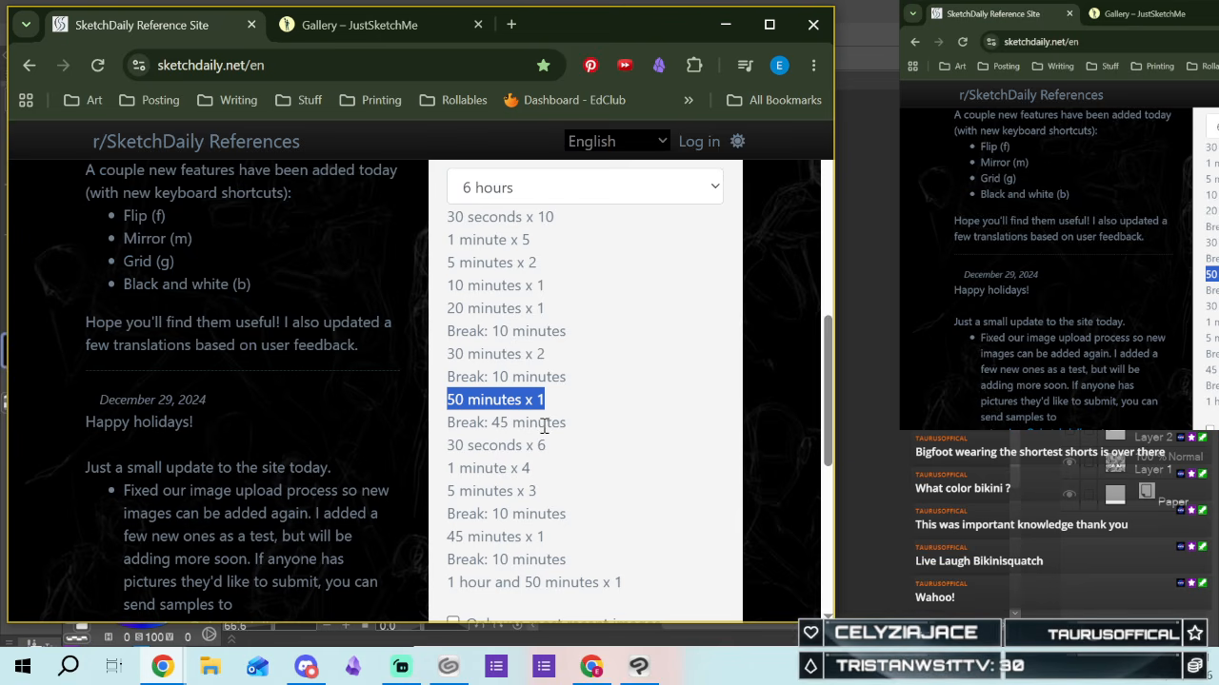
{"action": "left_click_drag", "start_coordinate": [443, 449], "coordinate": [446, 468]}
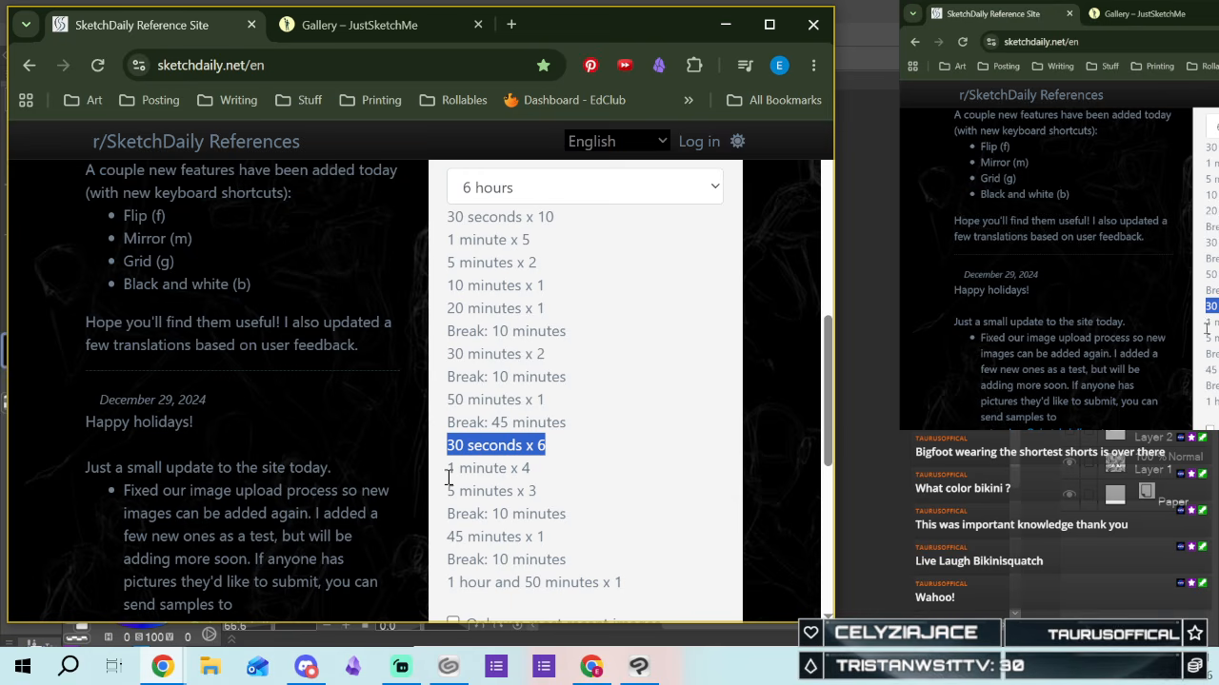
{"action": "left_click", "coordinate": [460, 468]}
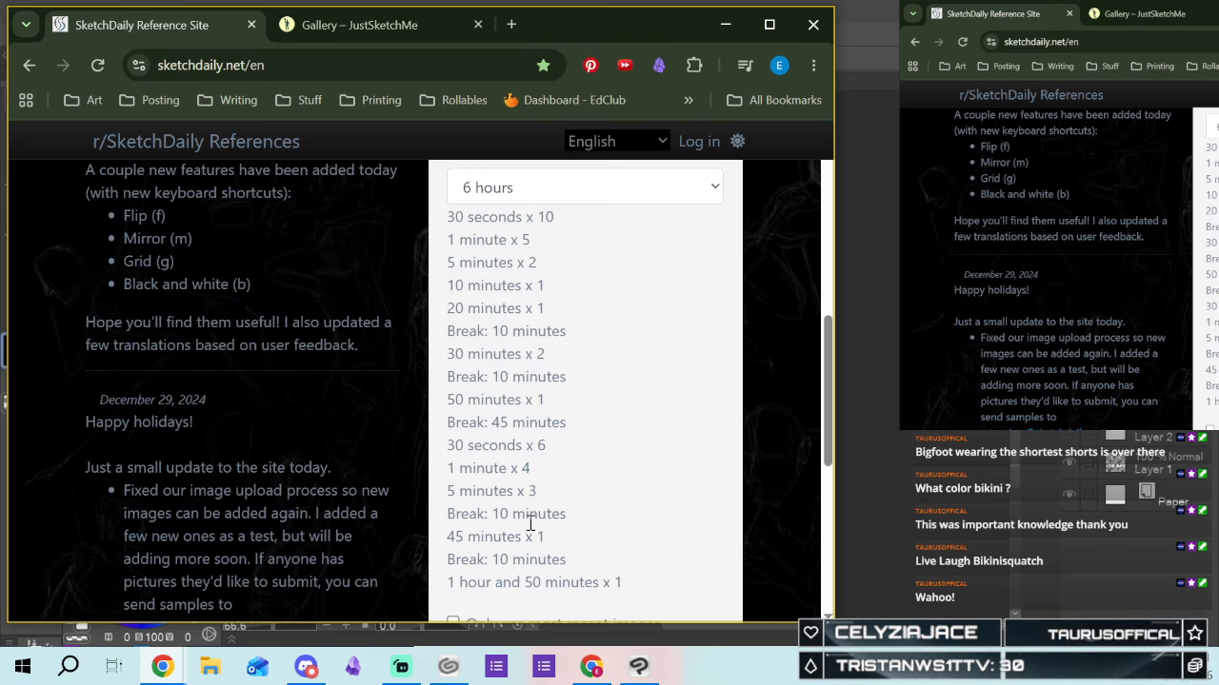
{"action": "left_click_drag", "start_coordinate": [448, 536], "coordinate": [451, 556]}
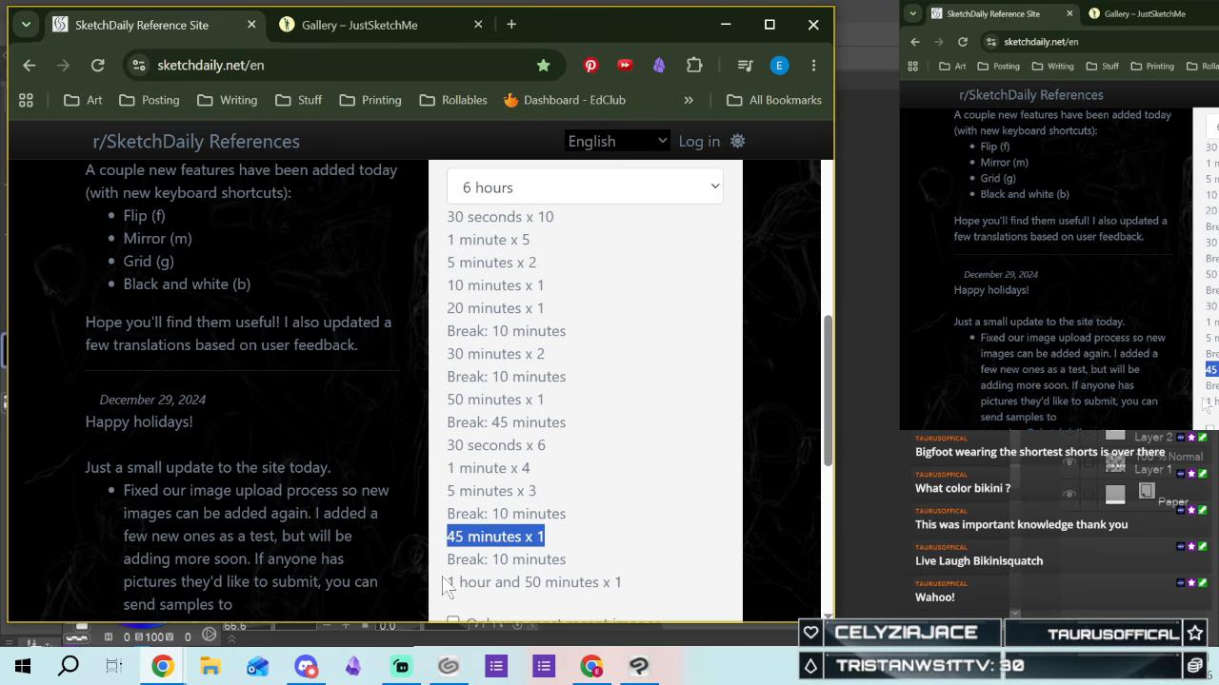
{"action": "left_click", "coordinate": [445, 583]}
{"action": "left_click_drag", "start_coordinate": [454, 583], "coordinate": [447, 607]}
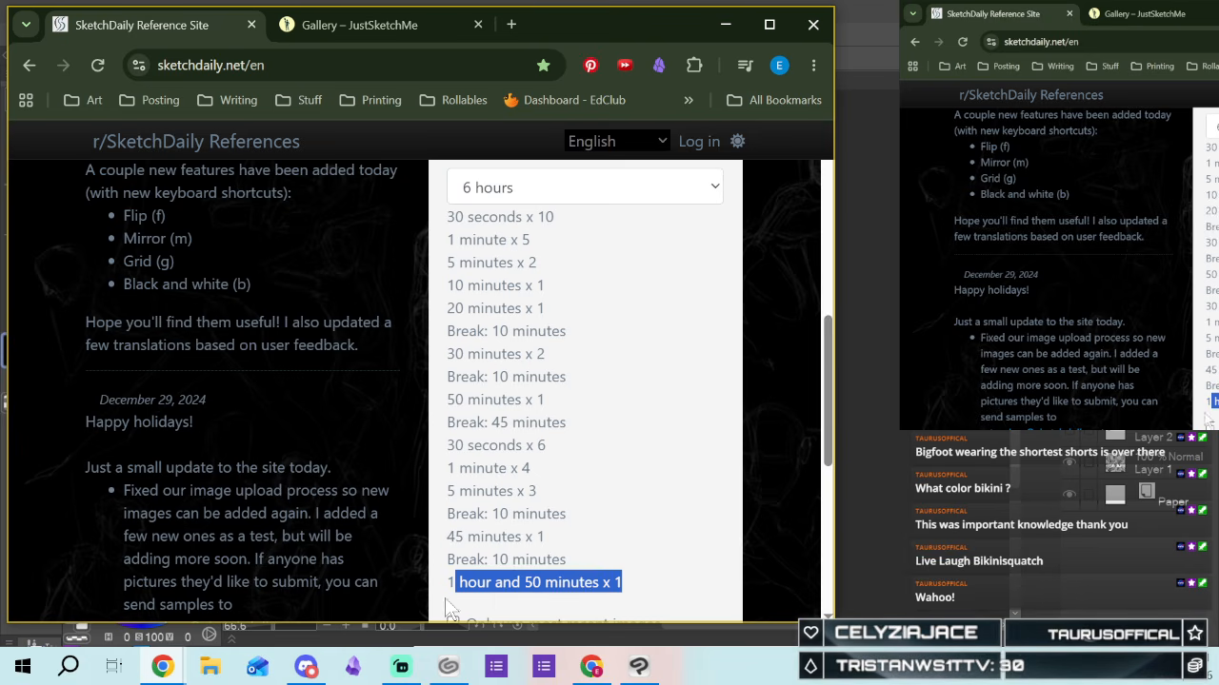
{"action": "scroll", "coordinate": [571, 561], "scroll_direction": "down", "scroll_amount": 5}
{"action": "scroll", "coordinate": [567, 562], "scroll_direction": "up", "scroll_amount": 5}
{"action": "left_click", "coordinate": [562, 428]}
{"action": "scroll", "coordinate": [543, 423], "scroll_direction": "down", "scroll_amount": 2}
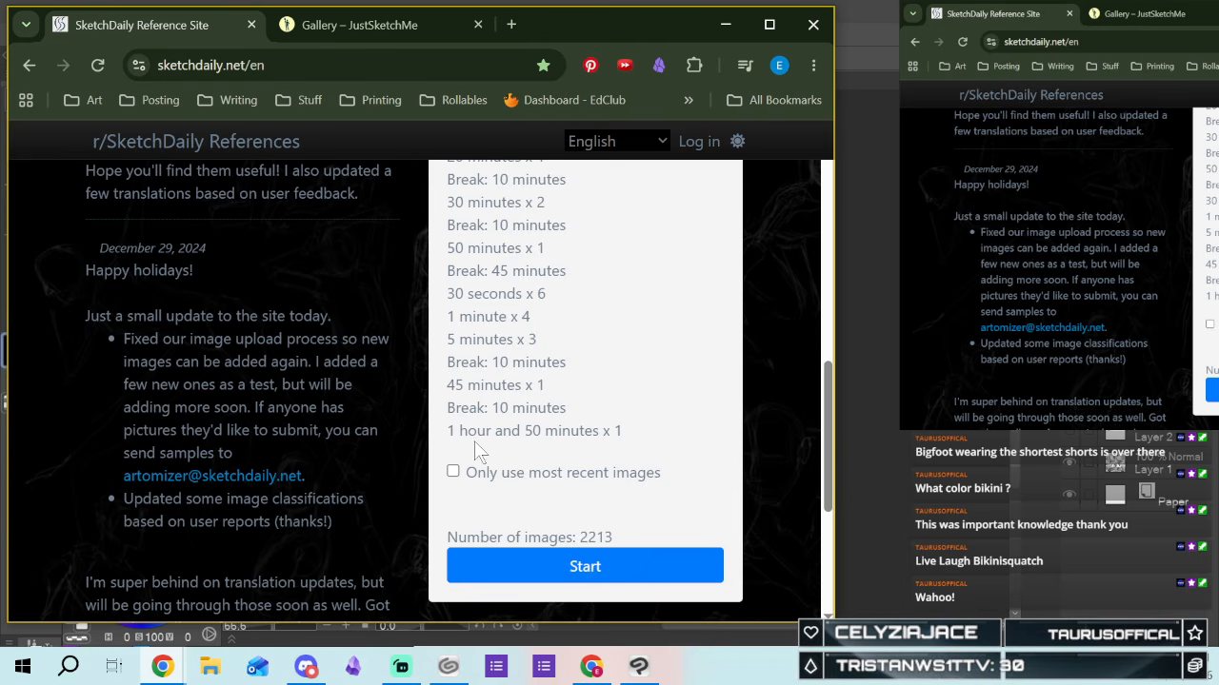
{"action": "scroll", "coordinate": [514, 426], "scroll_direction": "up", "scroll_amount": 3}
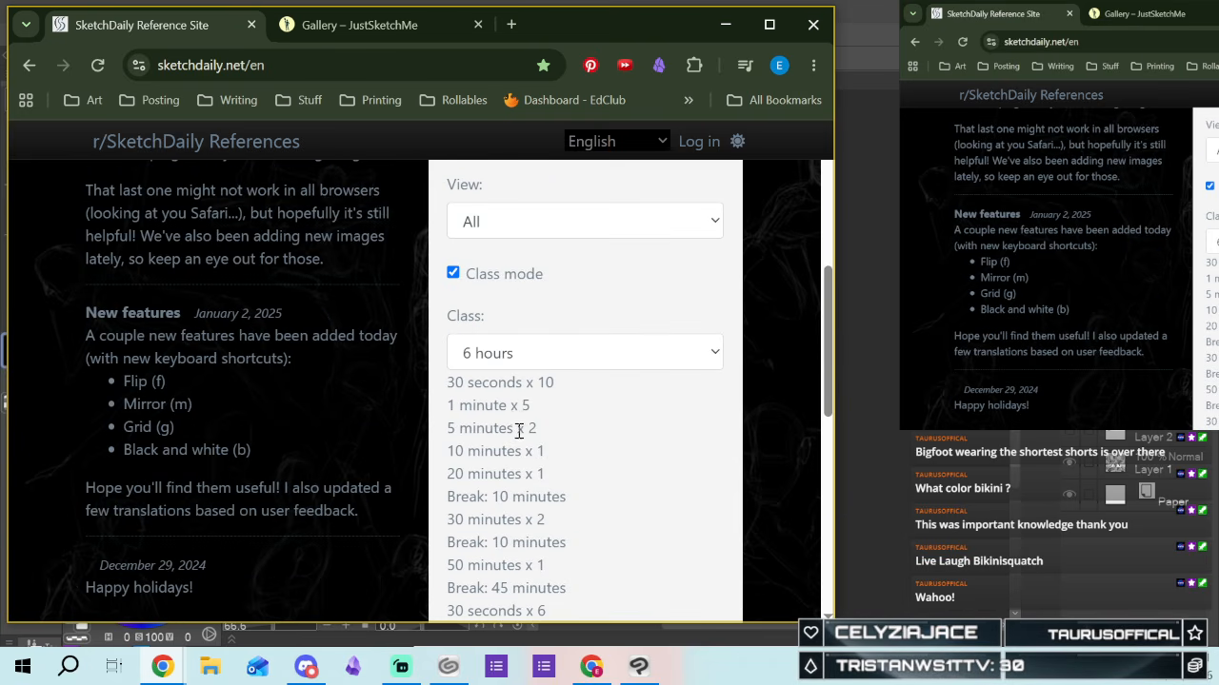
{"action": "scroll", "coordinate": [548, 441], "scroll_direction": "up", "scroll_amount": 5}
{"action": "scroll", "coordinate": [549, 448], "scroll_direction": "down", "scroll_amount": 8}
{"action": "scroll", "coordinate": [587, 484], "scroll_direction": "up", "scroll_amount": 5}
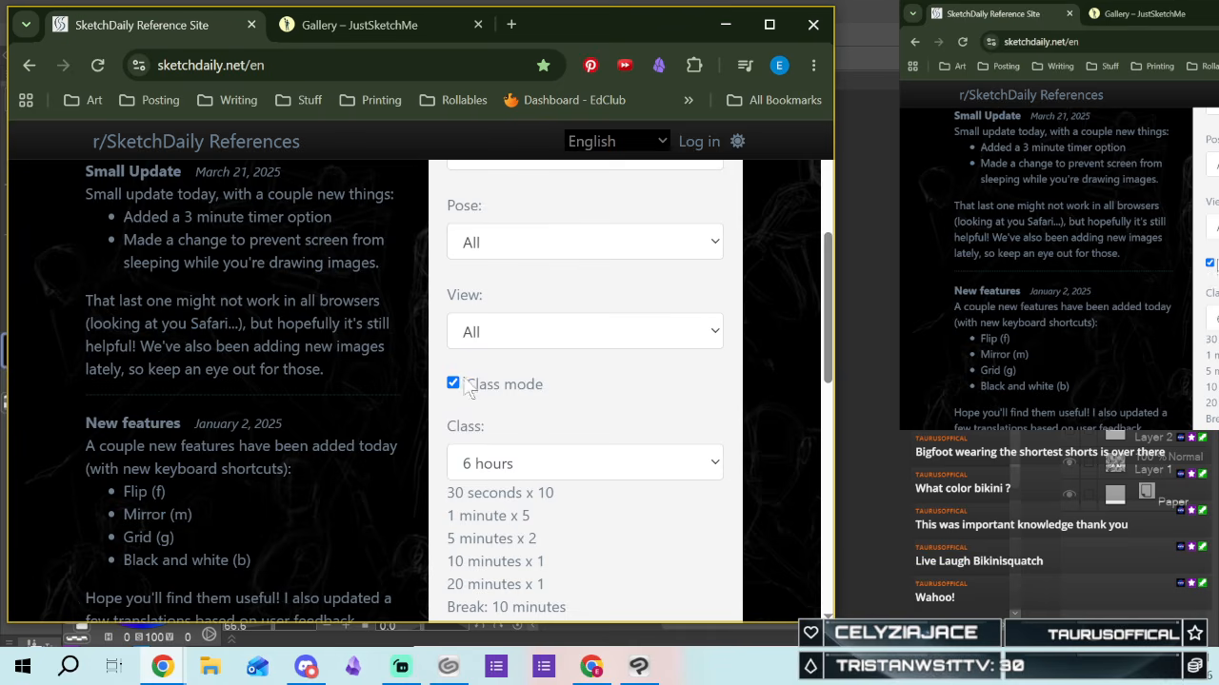
Turn off class mode, then review the available timer lengths and highlight the new keyboard shortcuts in the site news
{"action": "left_click", "coordinate": [466, 386]}
{"action": "left_click", "coordinate": [506, 465]}
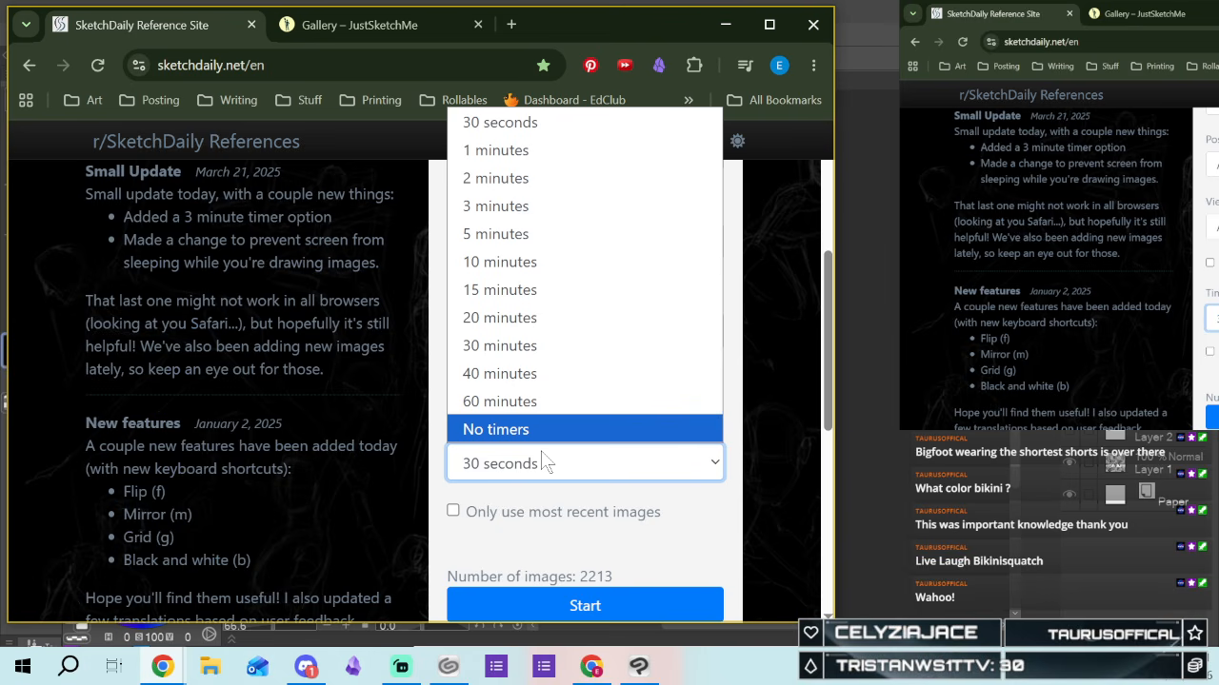
{"action": "scroll", "coordinate": [264, 353], "scroll_direction": "down", "scroll_amount": 4}
{"action": "scroll", "coordinate": [264, 353], "scroll_direction": "up", "scroll_amount": 4}
{"action": "left_click_drag", "start_coordinate": [101, 469], "coordinate": [291, 559]}
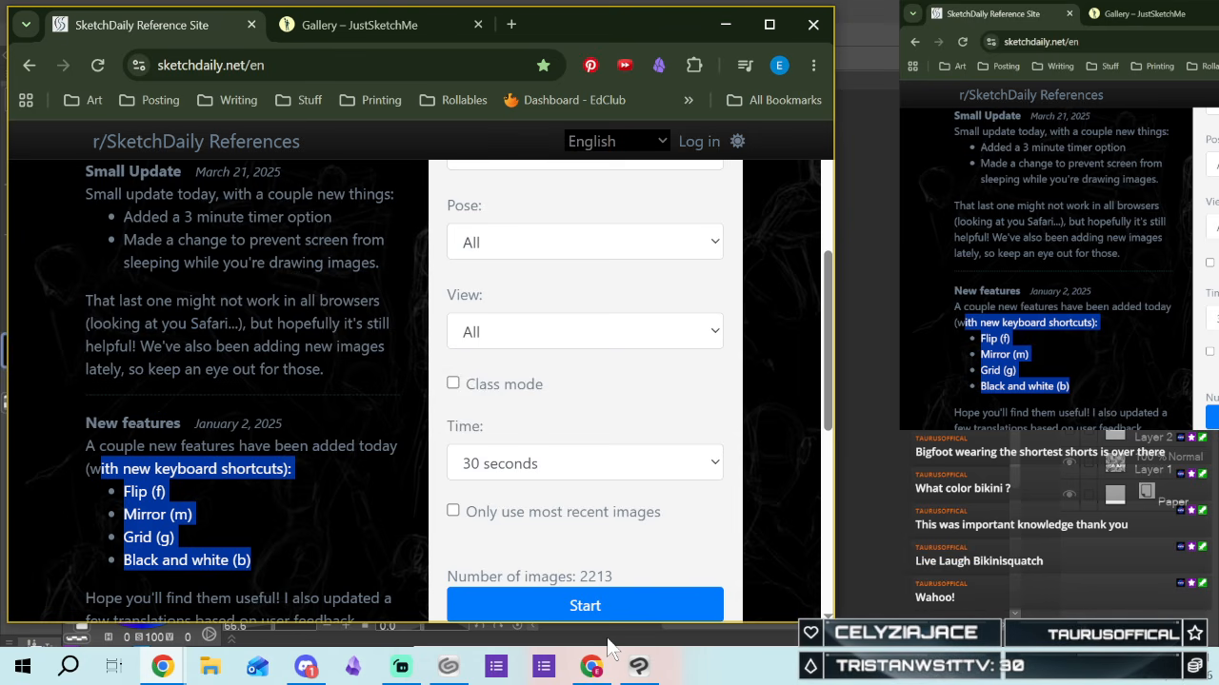
Open the bookmarked site Candid Portraits of Americans at County Fairs in a new browser tab
{"action": "left_click", "coordinate": [512, 24]}
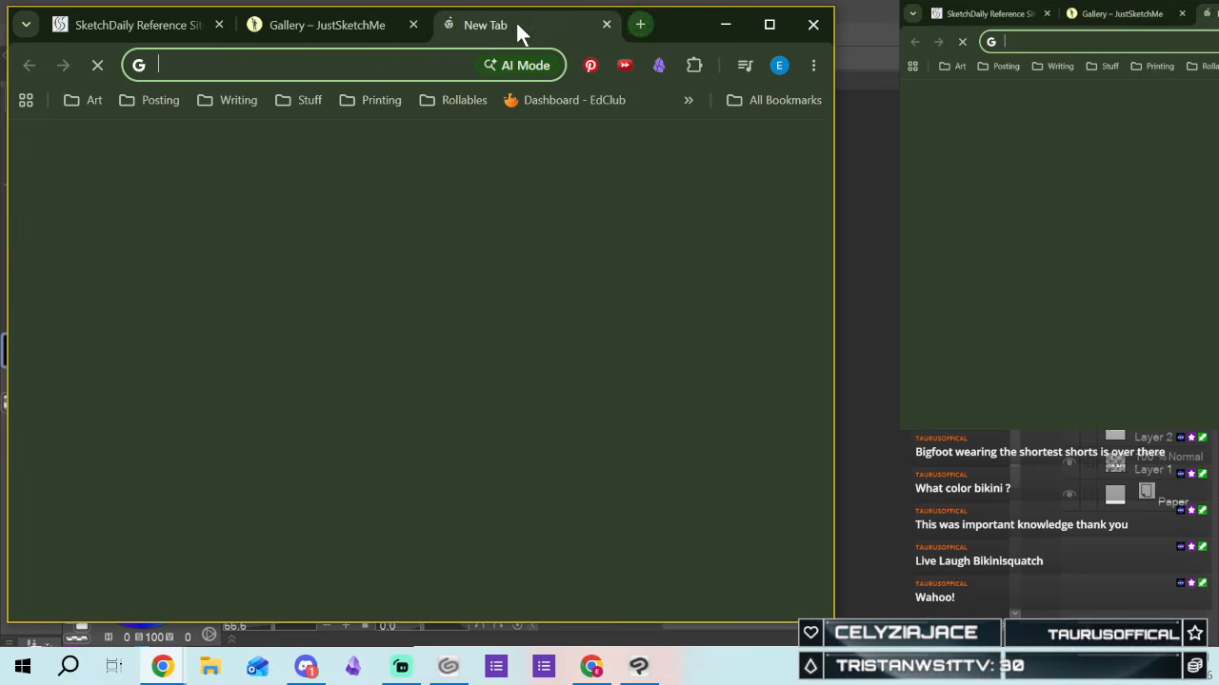
{"action": "left_click", "coordinate": [72, 107]}
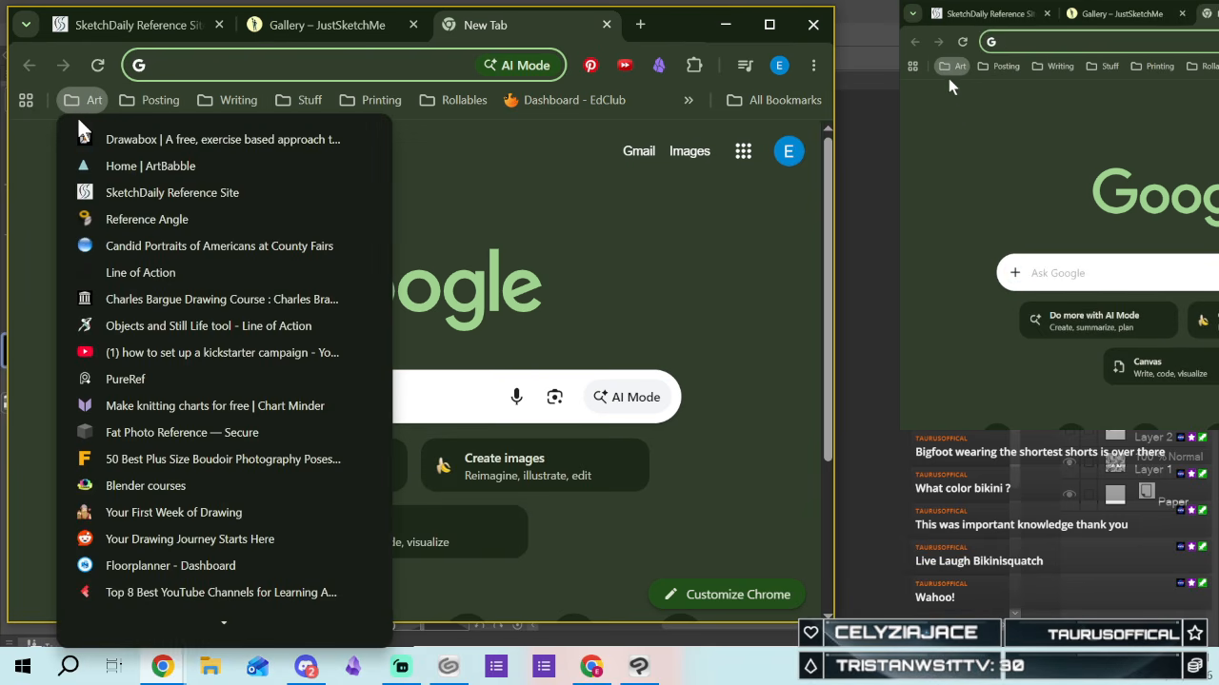
{"action": "left_click", "coordinate": [105, 245]}
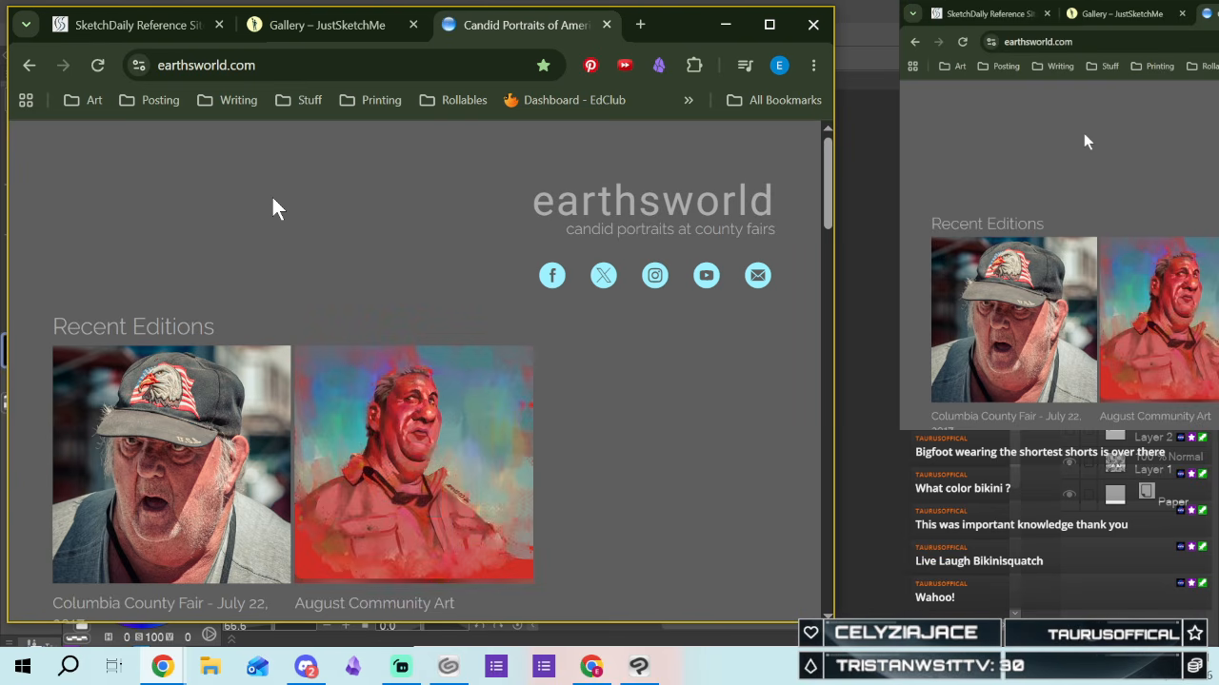
Browse the yearly portrait galleries on the earthsworld home page and open the 2003 gallery
{"action": "scroll", "coordinate": [272, 209], "scroll_direction": "down", "scroll_amount": 3}
{"action": "scroll", "coordinate": [565, 272], "scroll_direction": "down", "scroll_amount": 2}
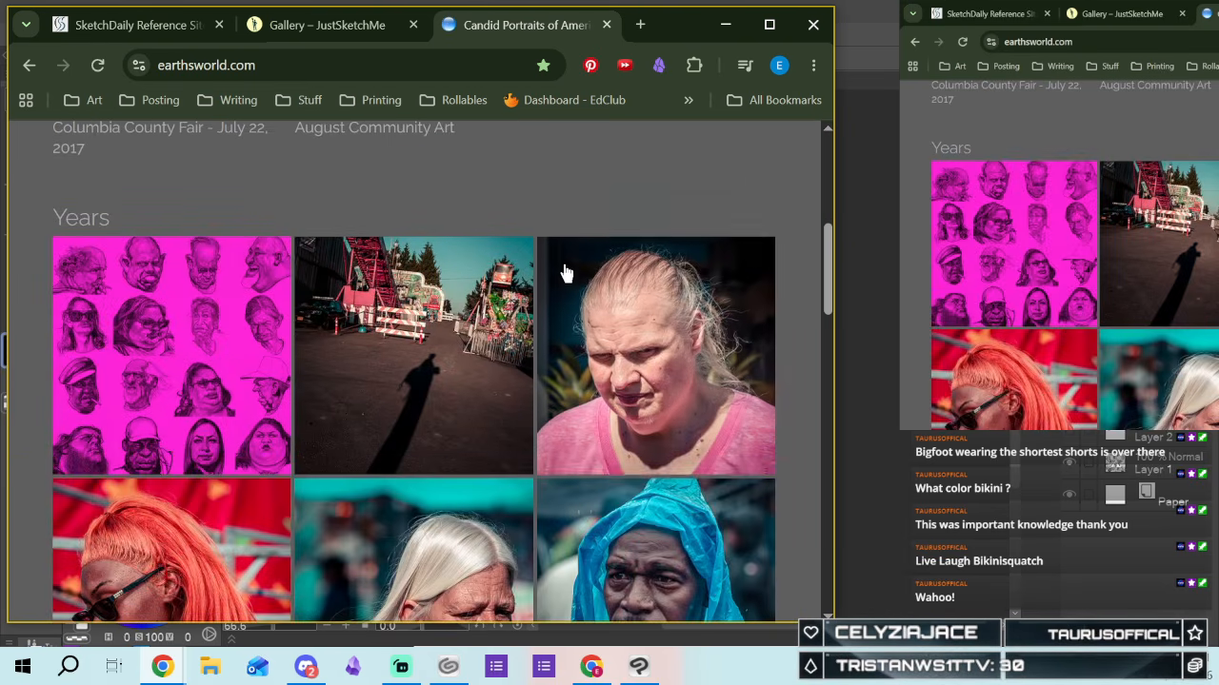
{"action": "scroll", "coordinate": [564, 264], "scroll_direction": "up", "scroll_amount": 3}
{"action": "scroll", "coordinate": [381, 271], "scroll_direction": "down", "scroll_amount": 6}
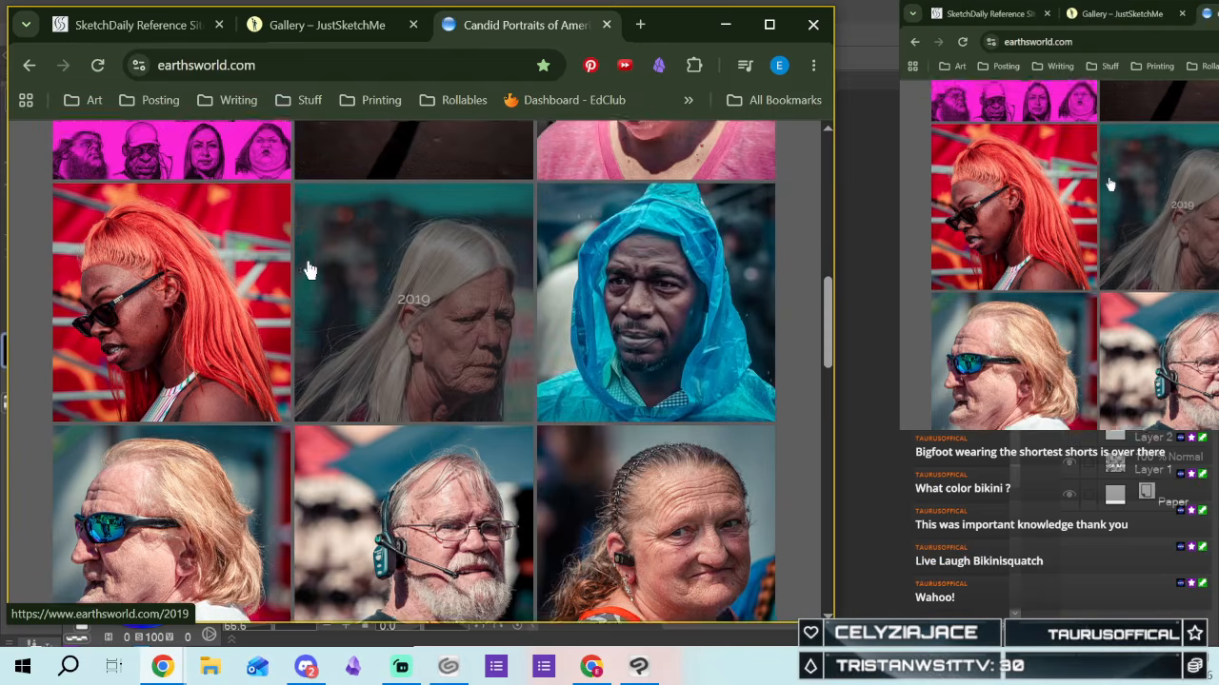
{"action": "scroll", "coordinate": [309, 270], "scroll_direction": "down", "scroll_amount": 10}
{"action": "scroll", "coordinate": [647, 362], "scroll_direction": "up", "scroll_amount": 2}
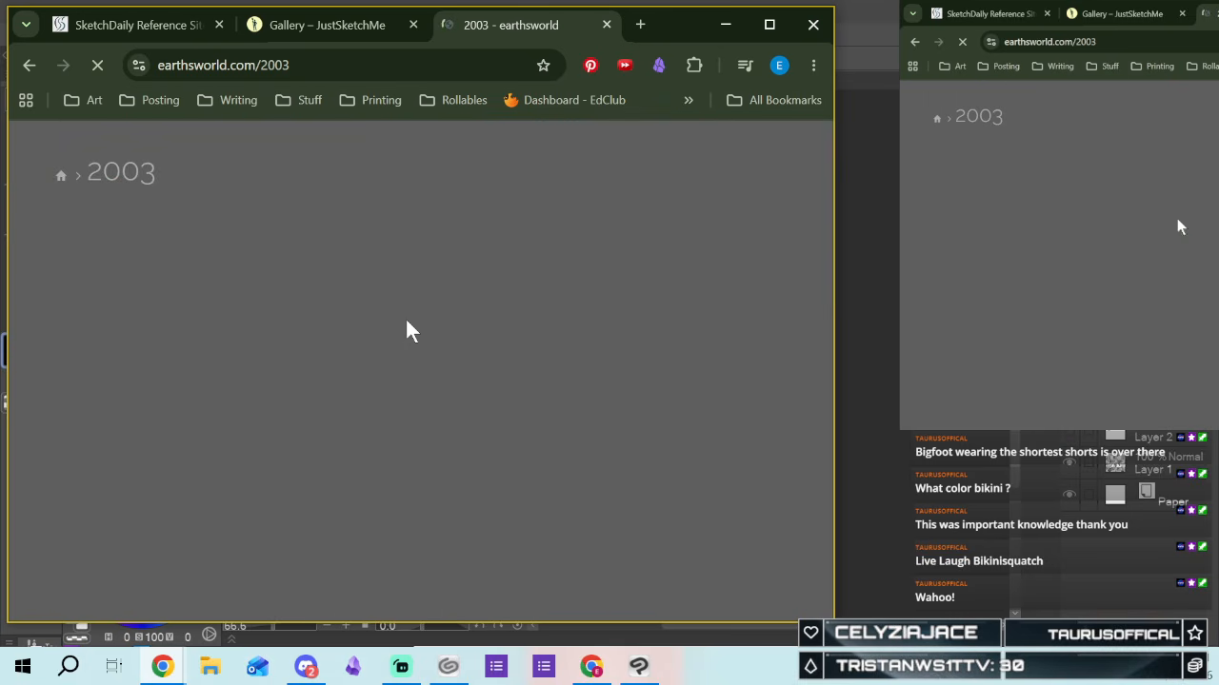
Look through the 2003 gallery's event albums from start to end for candid portrait references
{"action": "scroll", "coordinate": [217, 283], "scroll_direction": "down", "scroll_amount": 5}
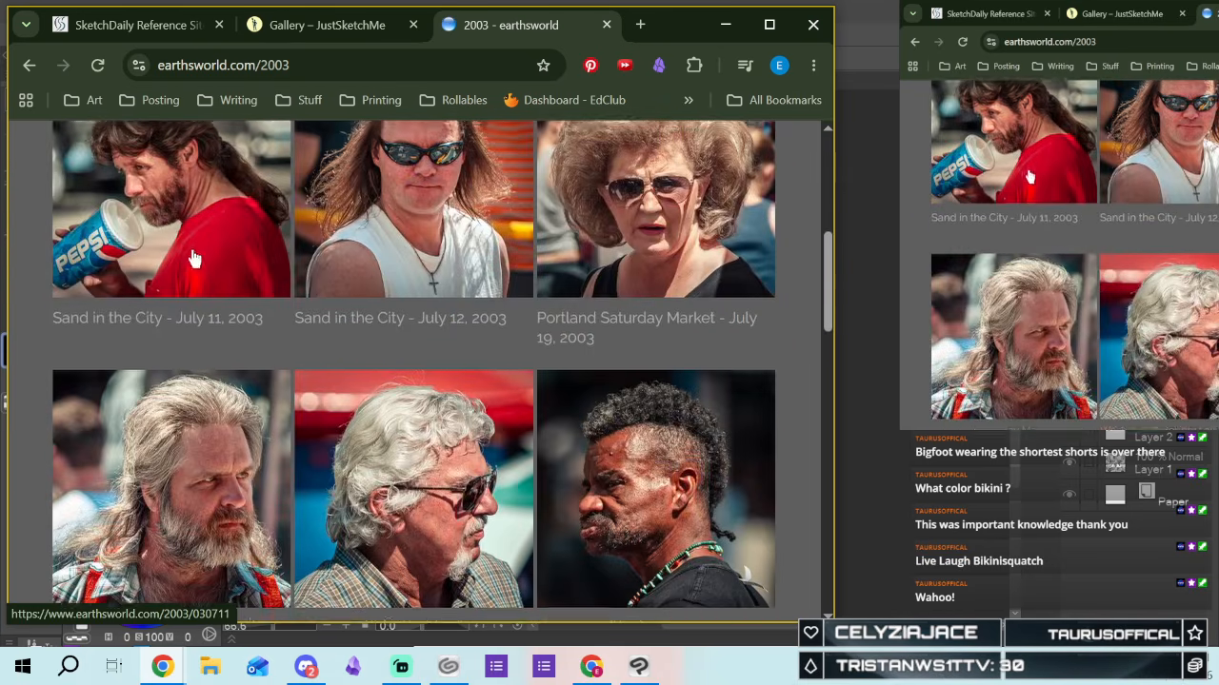
{"action": "scroll", "coordinate": [217, 283], "scroll_direction": "down", "scroll_amount": 15}
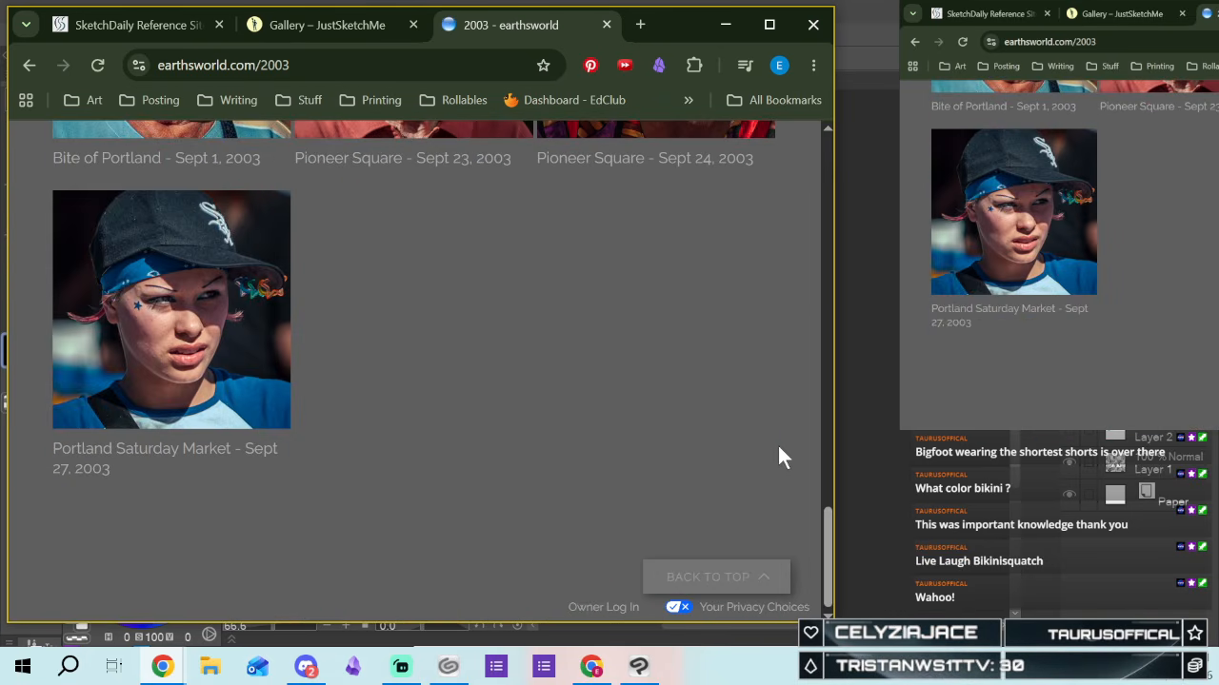
{"action": "scroll", "coordinate": [781, 447], "scroll_direction": "up", "scroll_amount": 10}
{"action": "scroll", "coordinate": [804, 406], "scroll_direction": "up", "scroll_amount": 2}
{"action": "scroll", "coordinate": [797, 408], "scroll_direction": "down", "scroll_amount": 2}
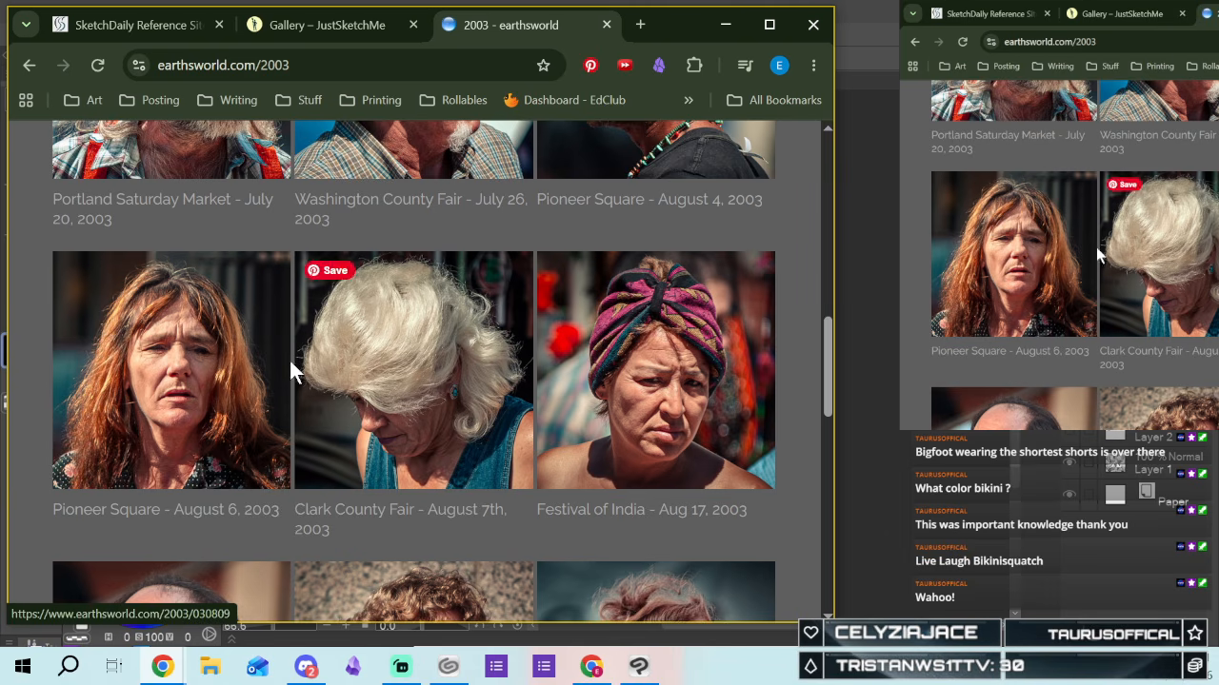
{"action": "scroll", "coordinate": [799, 386], "scroll_direction": "up", "scroll_amount": 1}
{"action": "scroll", "coordinate": [799, 395], "scroll_direction": "down", "scroll_amount": 7}
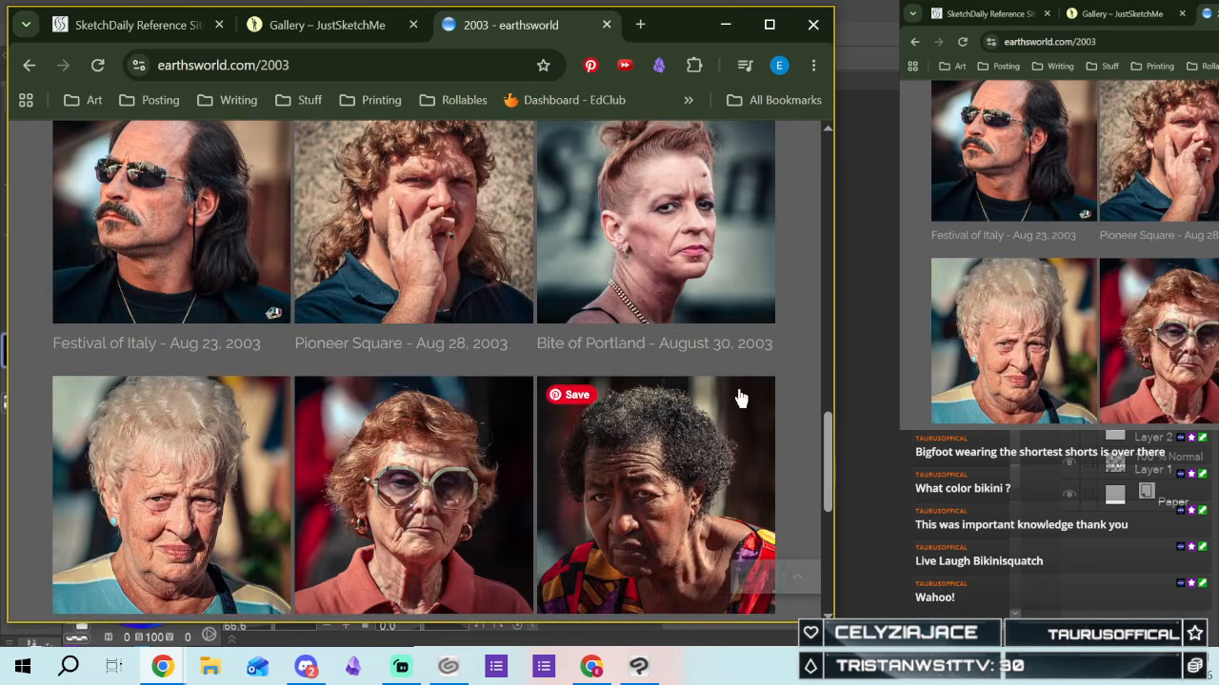
{"action": "scroll", "coordinate": [163, 508], "scroll_direction": "down", "scroll_amount": 3}
{"action": "scroll", "coordinate": [397, 427], "scroll_direction": "up", "scroll_amount": 20}
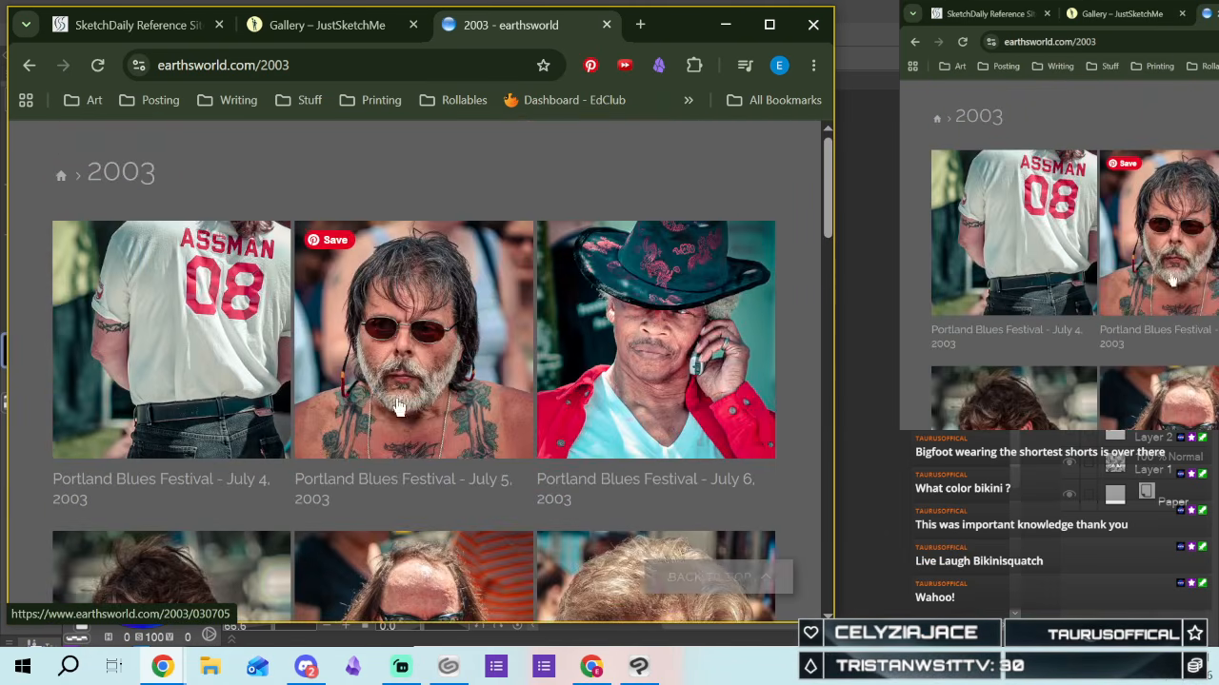
Open the Portland Saturday Market - Sept 27, 2003 album and look through its candid photos to the end
{"action": "scroll", "coordinate": [182, 286], "scroll_direction": "down", "scroll_amount": 15}
{"action": "left_click", "coordinate": [177, 362]}
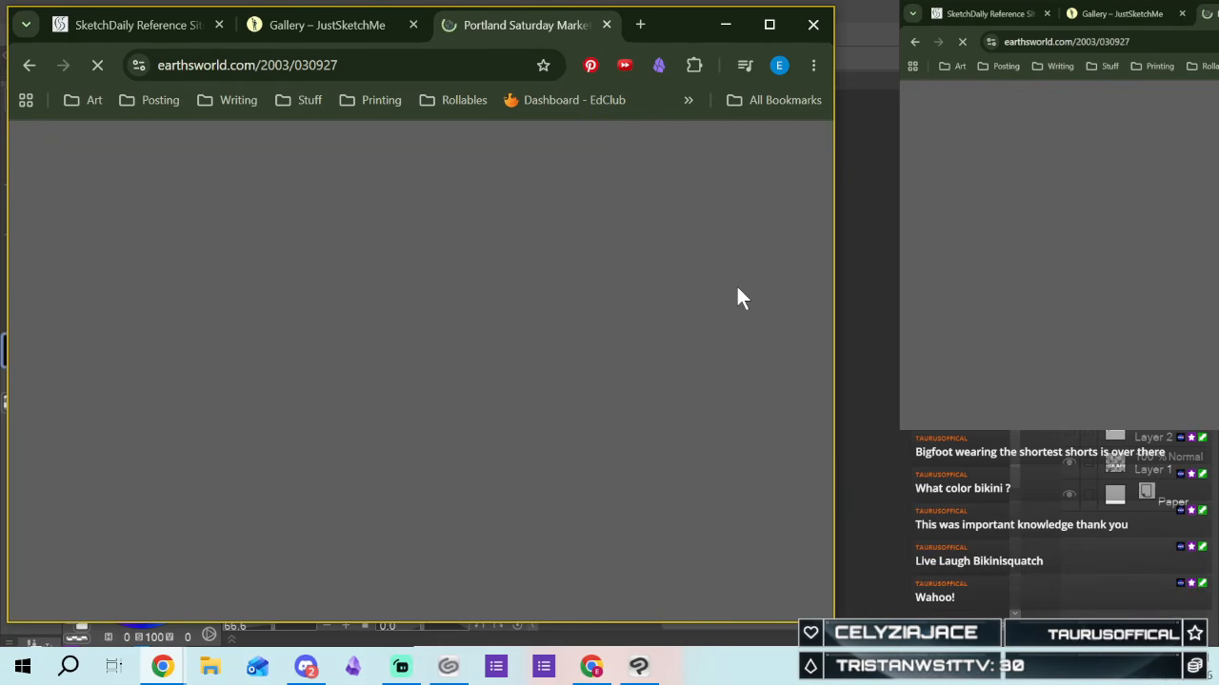
{"action": "scroll", "coordinate": [340, 190], "scroll_direction": "down", "scroll_amount": 5}
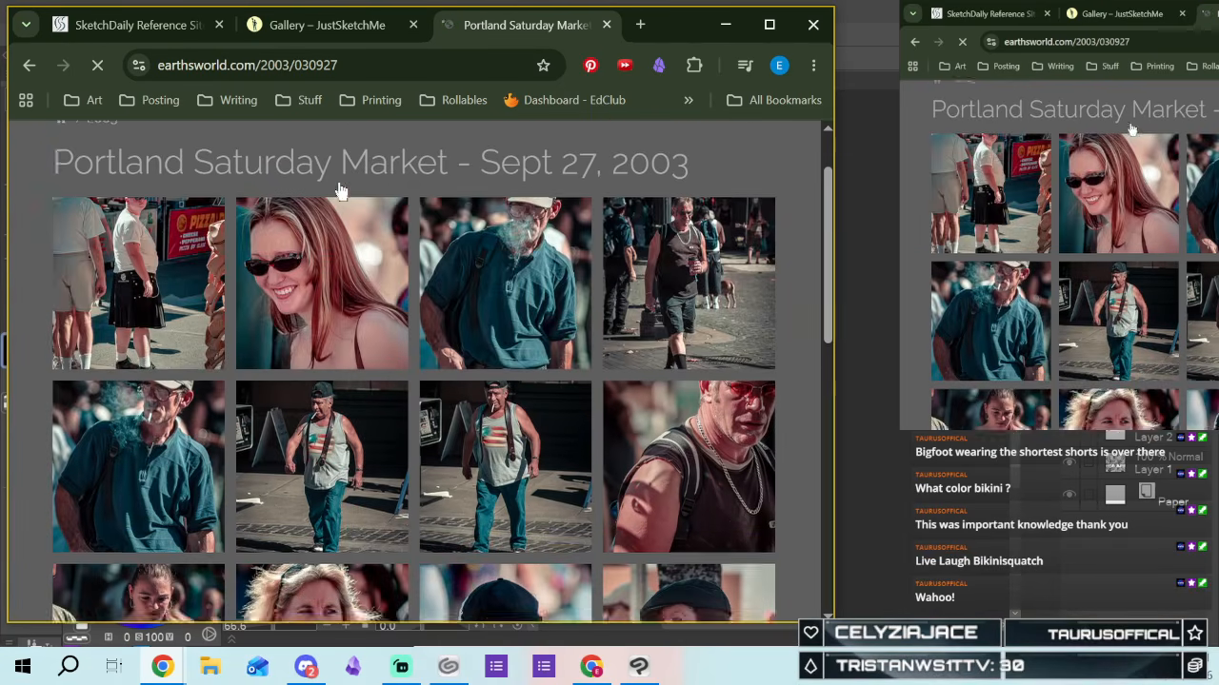
{"action": "scroll", "coordinate": [562, 305], "scroll_direction": "down", "scroll_amount": 2}
{"action": "scroll", "coordinate": [537, 344], "scroll_direction": "down", "scroll_amount": 4}
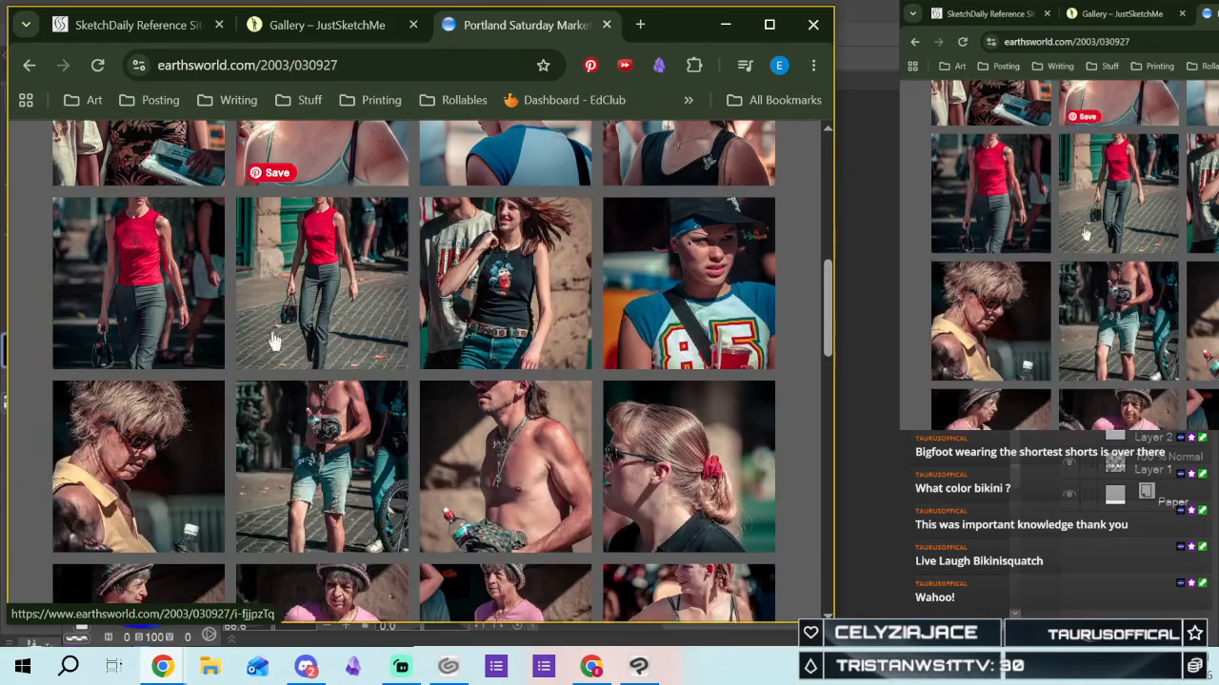
{"action": "scroll", "coordinate": [467, 387], "scroll_direction": "down", "scroll_amount": 4}
{"action": "scroll", "coordinate": [397, 326], "scroll_direction": "down", "scroll_amount": 8}
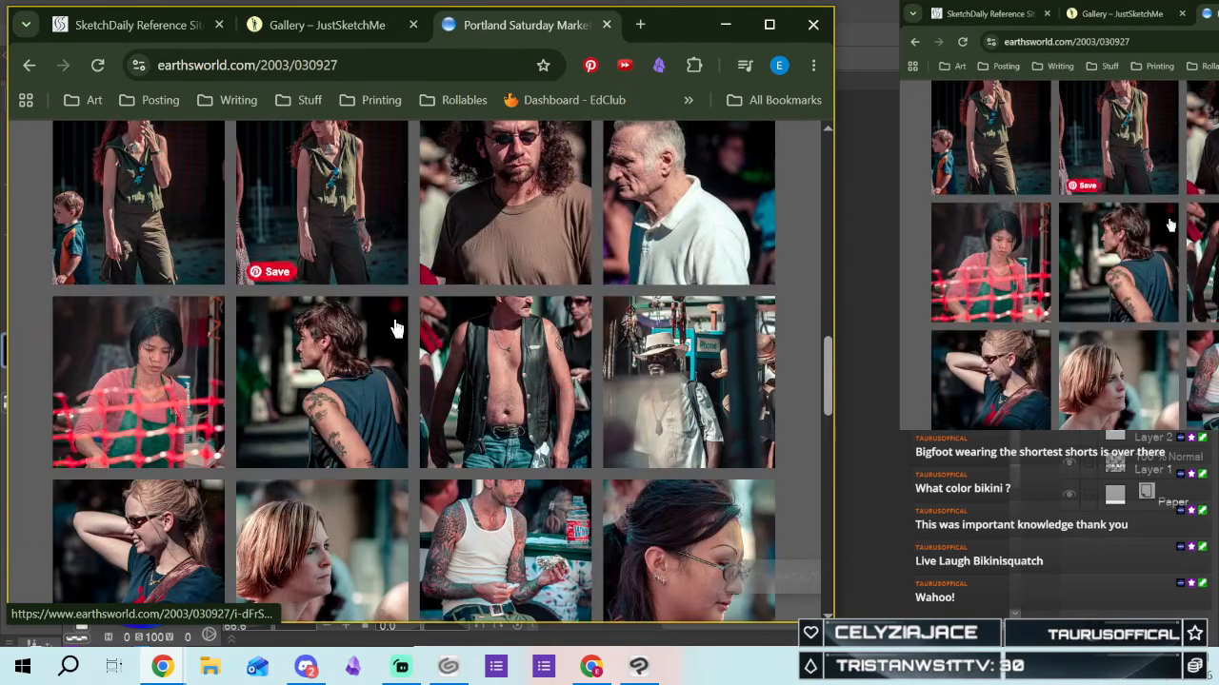
{"action": "scroll", "coordinate": [276, 208], "scroll_direction": "down", "scroll_amount": 5}
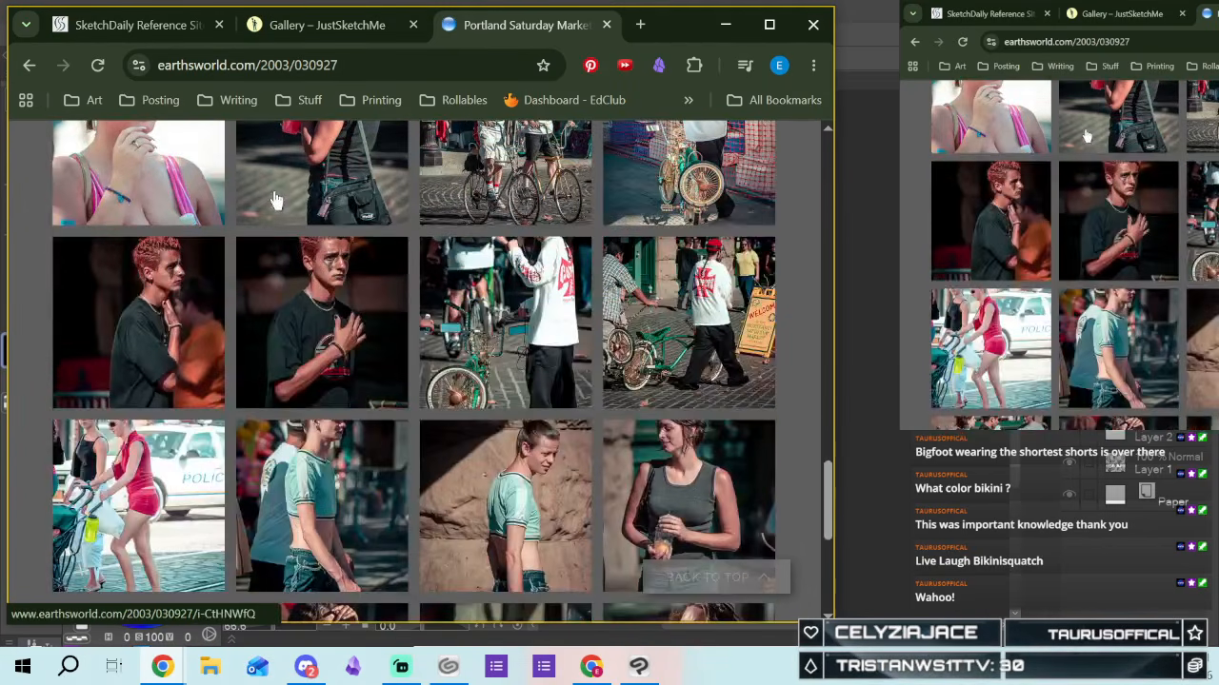
{"action": "scroll", "coordinate": [267, 200], "scroll_direction": "down", "scroll_amount": 3}
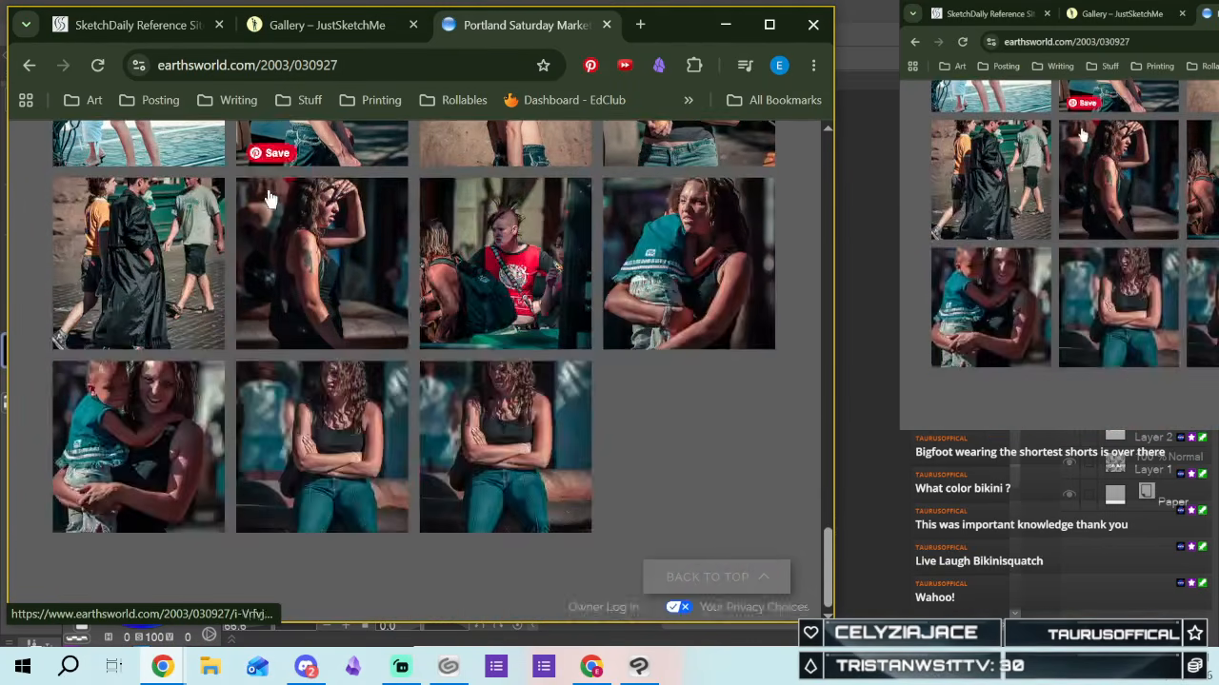
Return to the 2003 gallery and open the Festival of India - Aug 17, 2003 album
{"action": "left_click", "coordinate": [30, 65]}
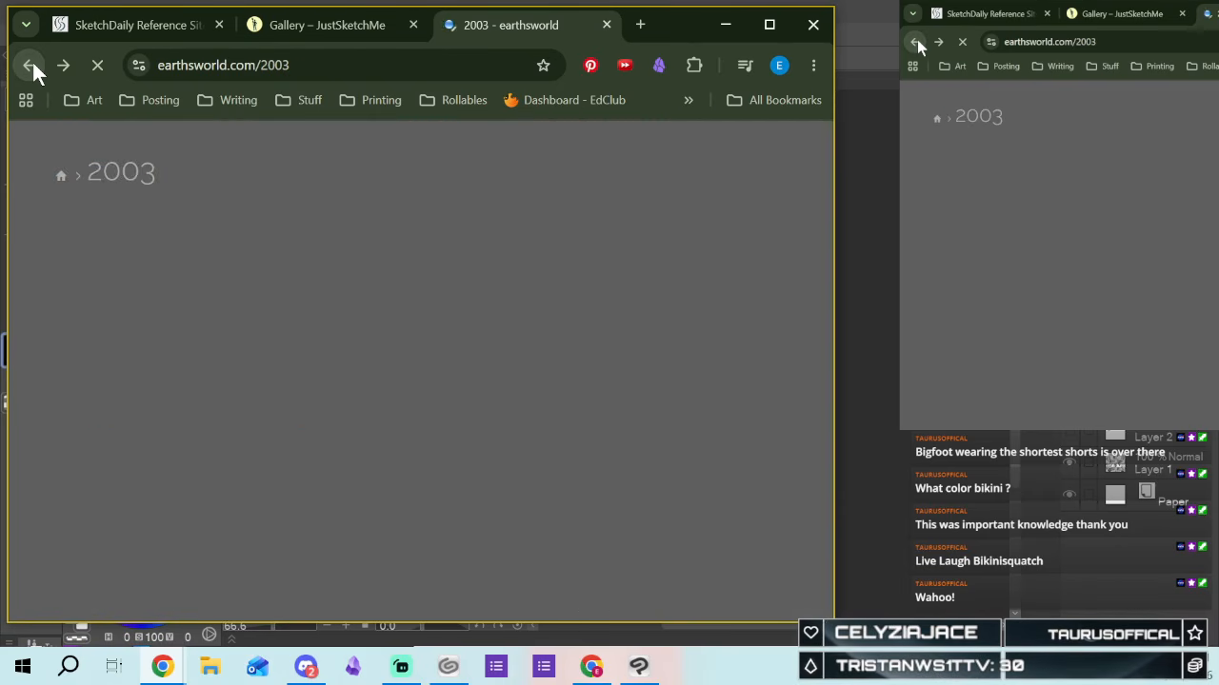
{"action": "scroll", "coordinate": [363, 273], "scroll_direction": "up", "scroll_amount": 6}
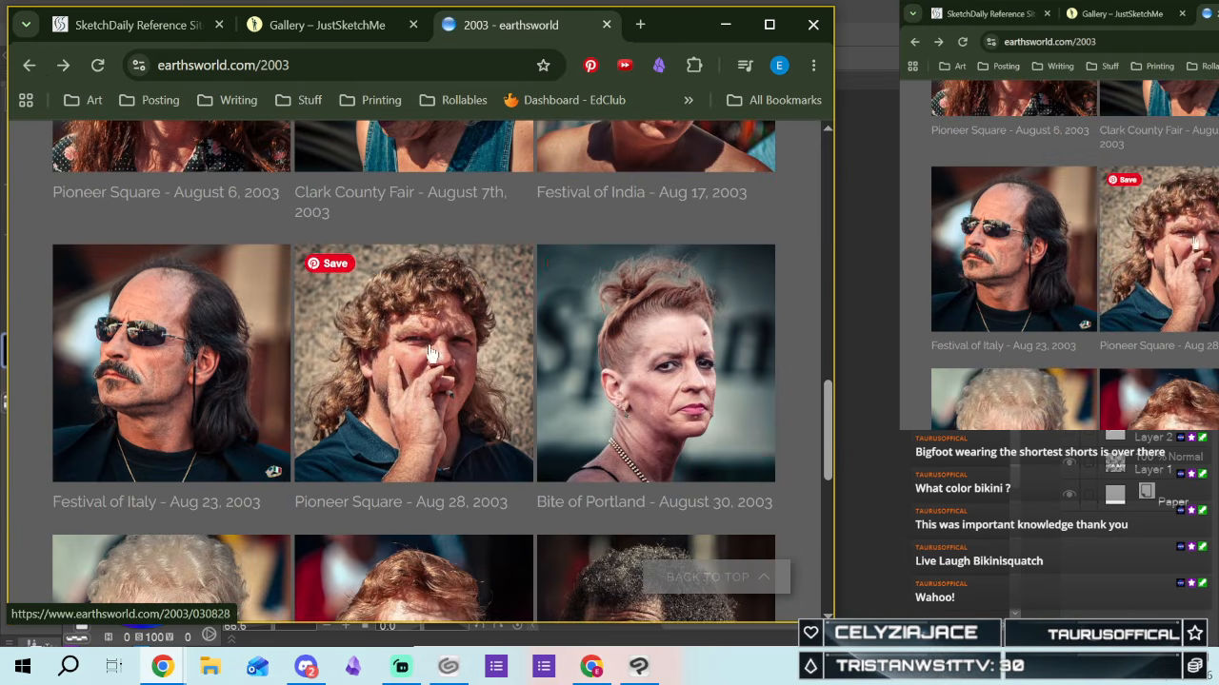
{"action": "scroll", "coordinate": [602, 414], "scroll_direction": "down", "scroll_amount": 2}
{"action": "scroll", "coordinate": [601, 413], "scroll_direction": "up", "scroll_amount": 4}
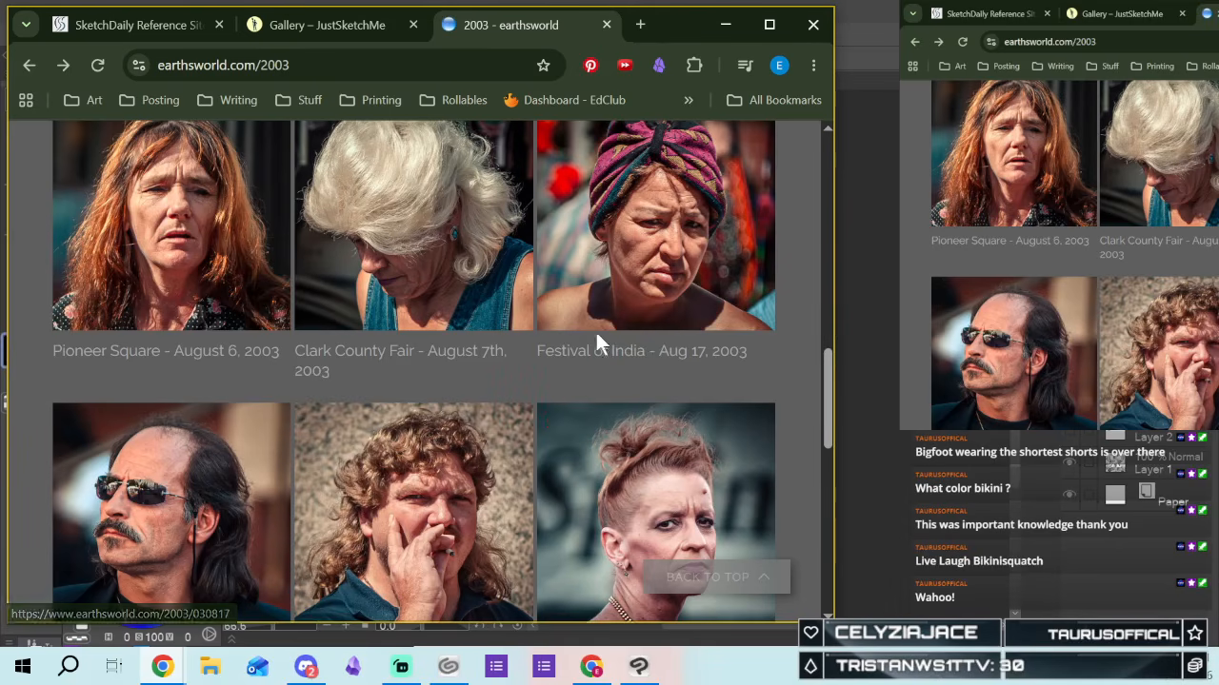
{"action": "left_click", "coordinate": [616, 274]}
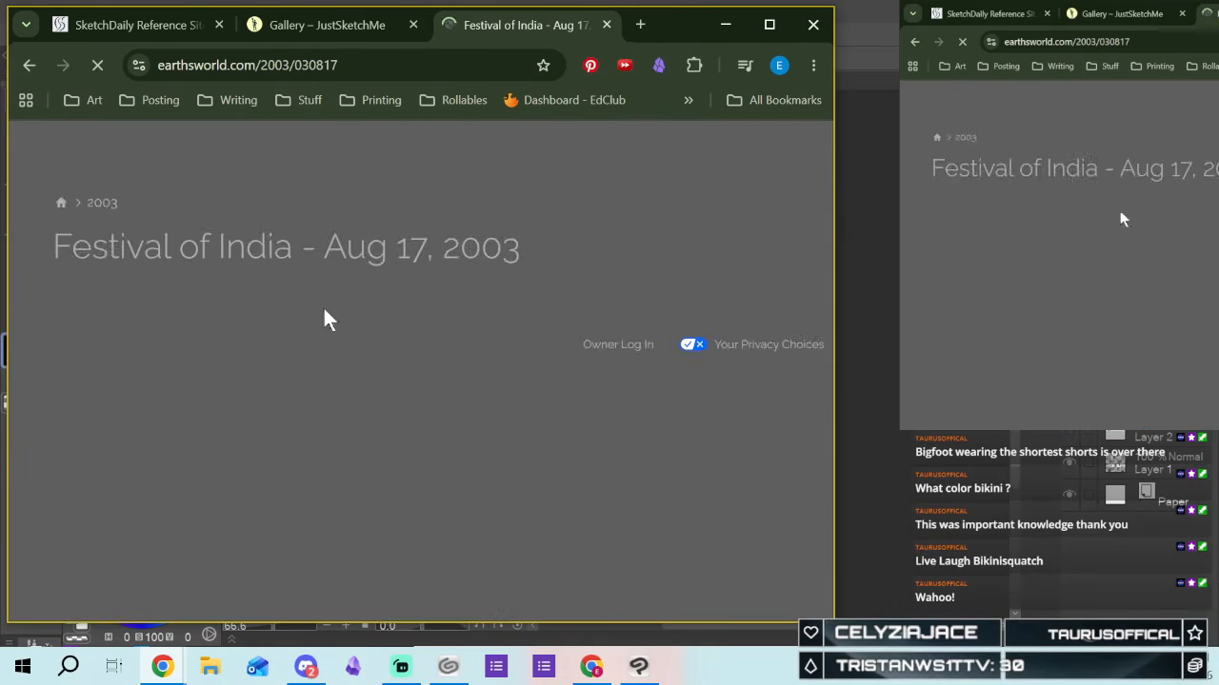
Look through the Festival of India album's candid photos for portrait, costume and dance pose references, ending back at its start
{"action": "scroll", "coordinate": [395, 302], "scroll_direction": "down", "scroll_amount": 5}
{"action": "scroll", "coordinate": [386, 294], "scroll_direction": "up", "scroll_amount": 1}
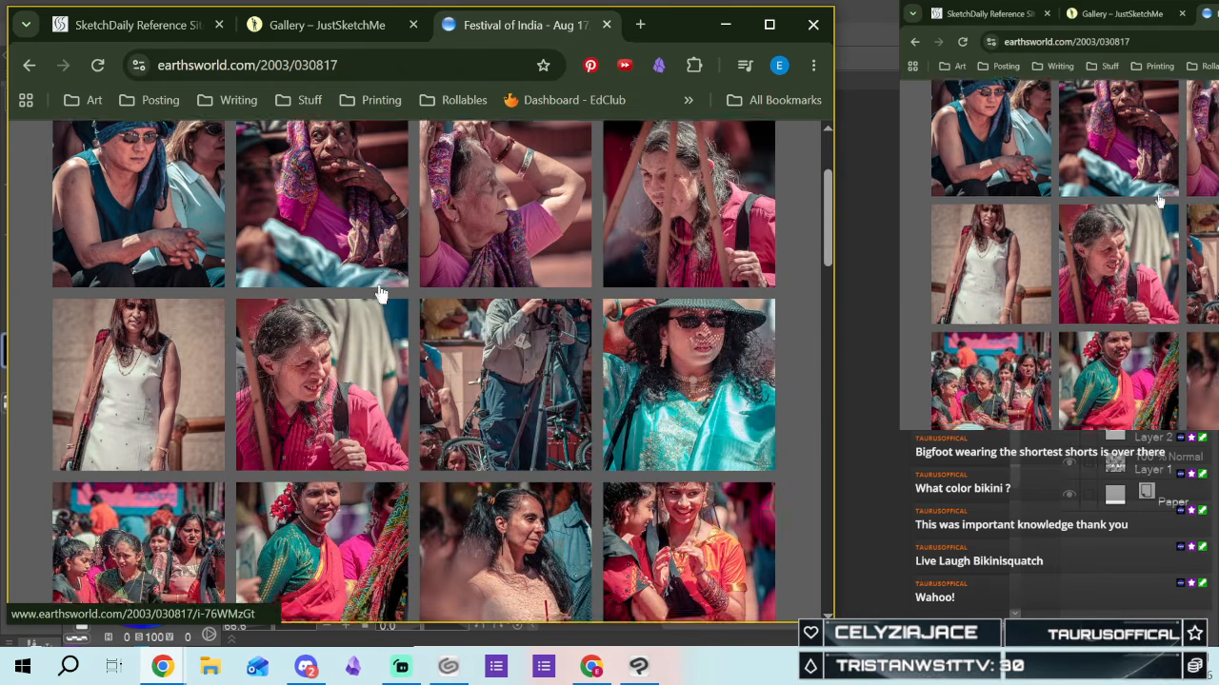
{"action": "scroll", "coordinate": [381, 295], "scroll_direction": "down", "scroll_amount": 5}
{"action": "scroll", "coordinate": [379, 295], "scroll_direction": "down", "scroll_amount": 15}
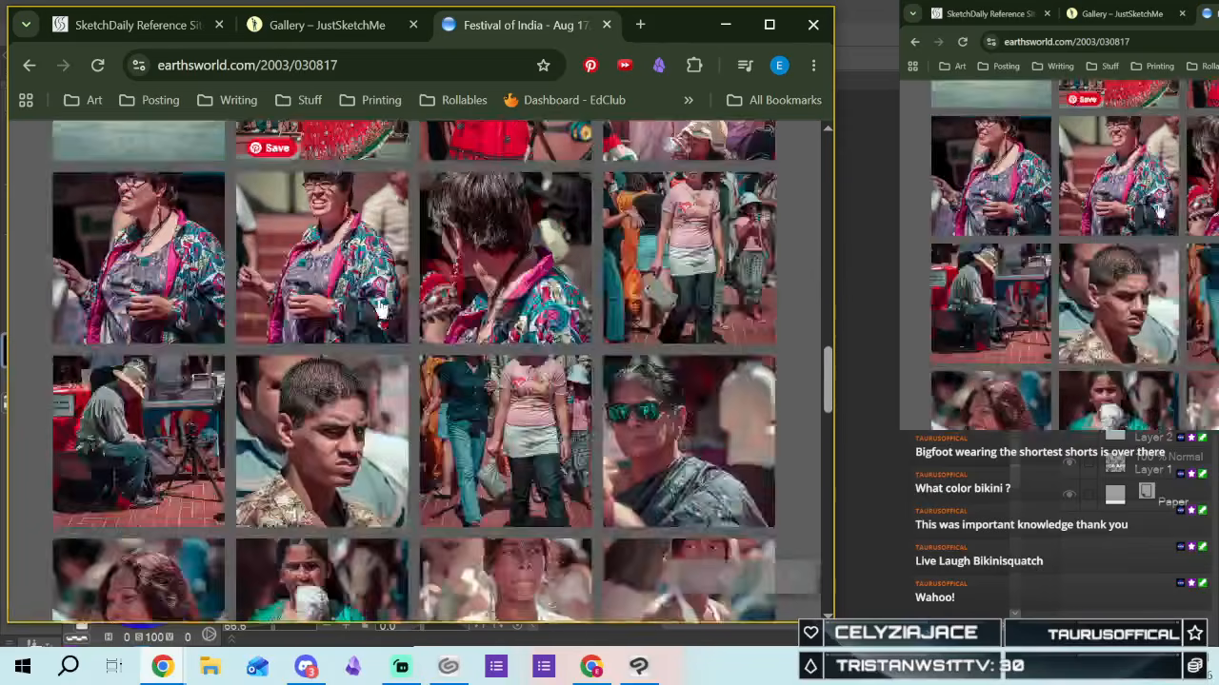
{"action": "scroll", "coordinate": [400, 303], "scroll_direction": "down", "scroll_amount": 15}
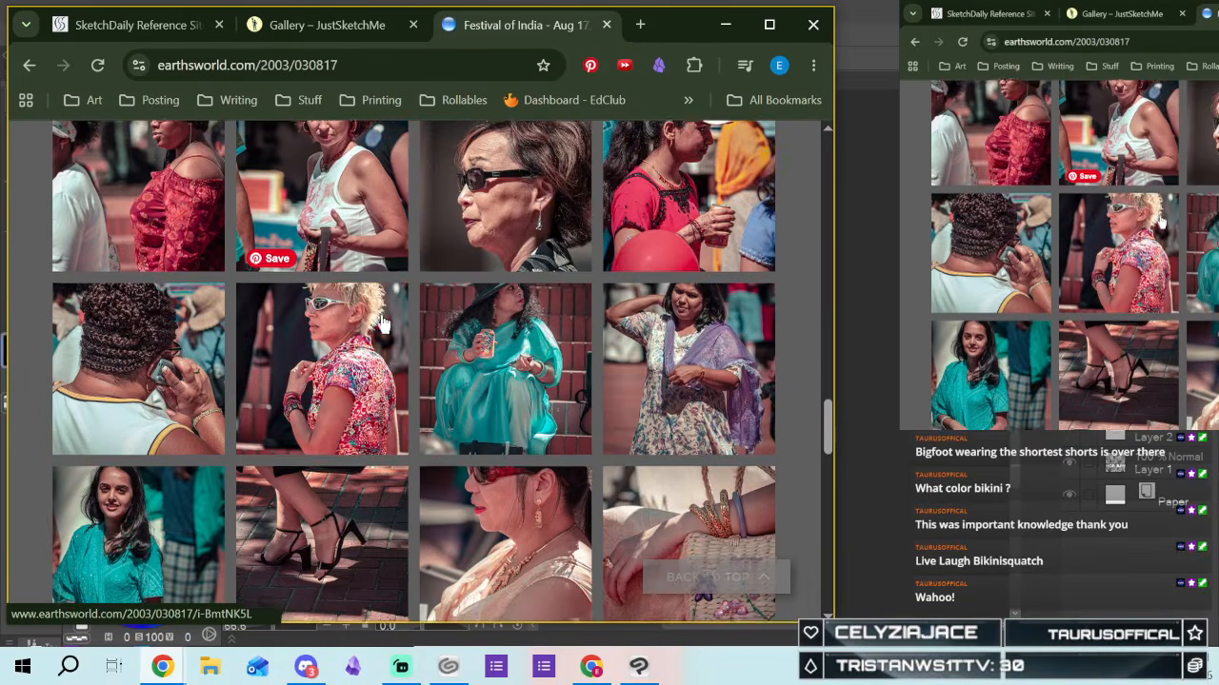
{"action": "scroll", "coordinate": [319, 315], "scroll_direction": "down", "scroll_amount": 10}
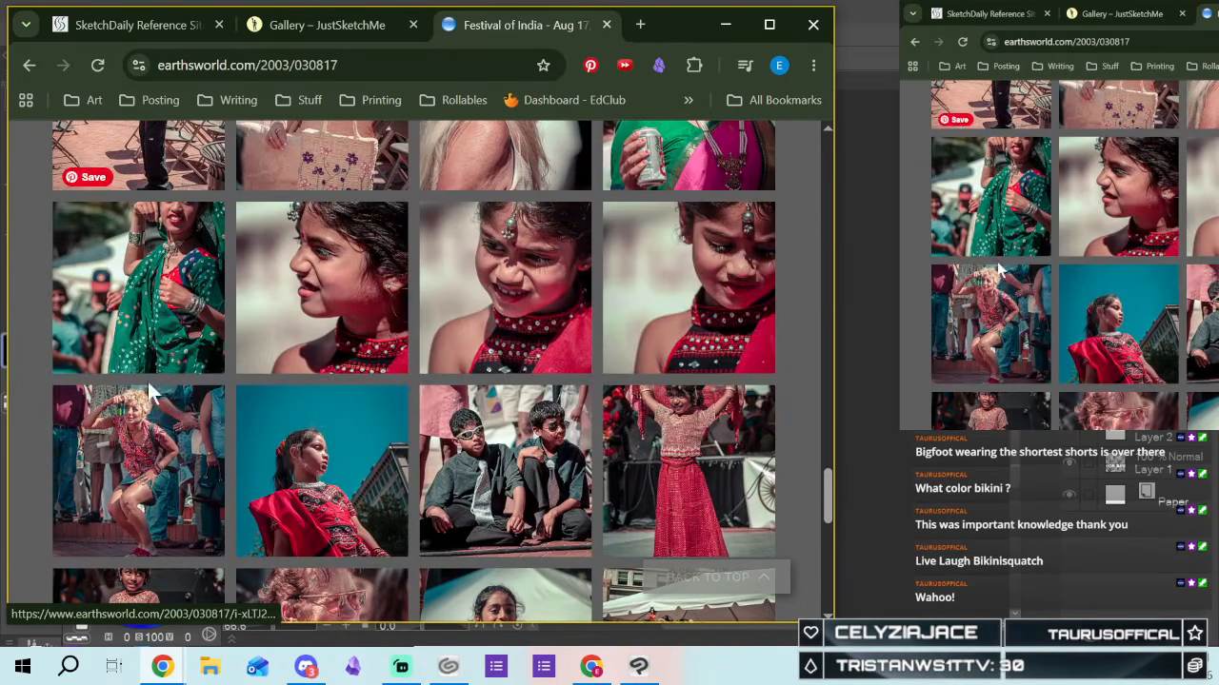
{"action": "scroll", "coordinate": [283, 397], "scroll_direction": "down", "scroll_amount": 10}
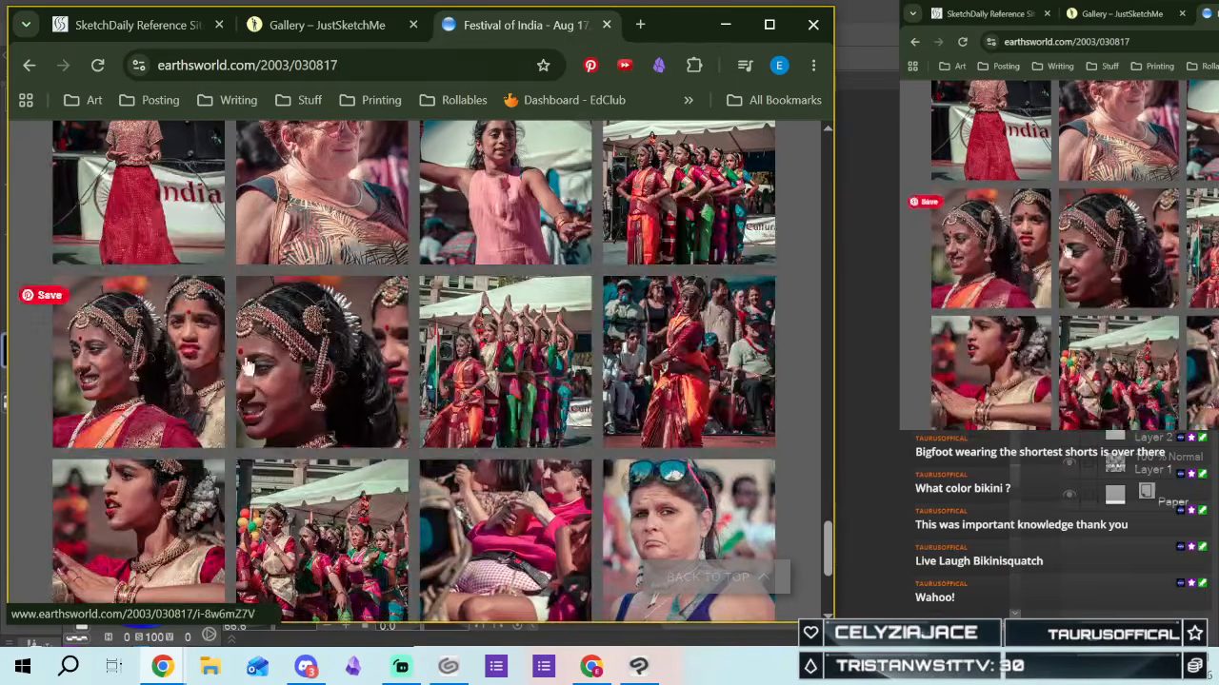
{"action": "scroll", "coordinate": [292, 305], "scroll_direction": "up", "scroll_amount": 15}
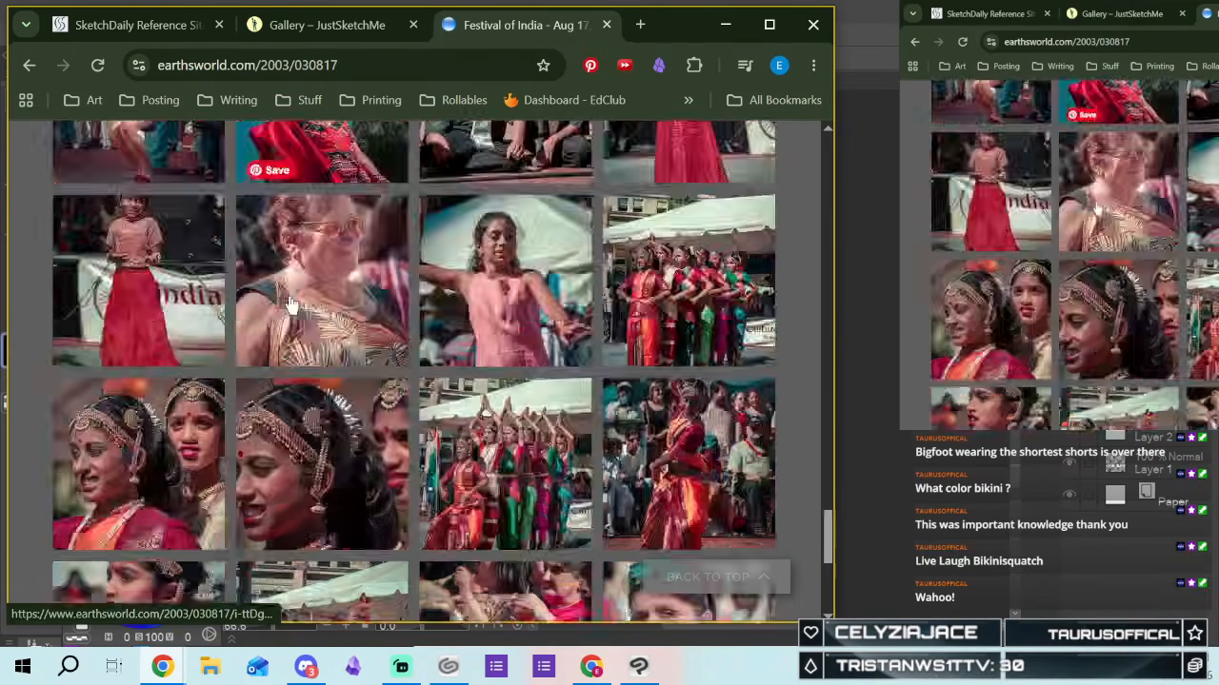
{"action": "scroll", "coordinate": [291, 305], "scroll_direction": "up", "scroll_amount": 5}
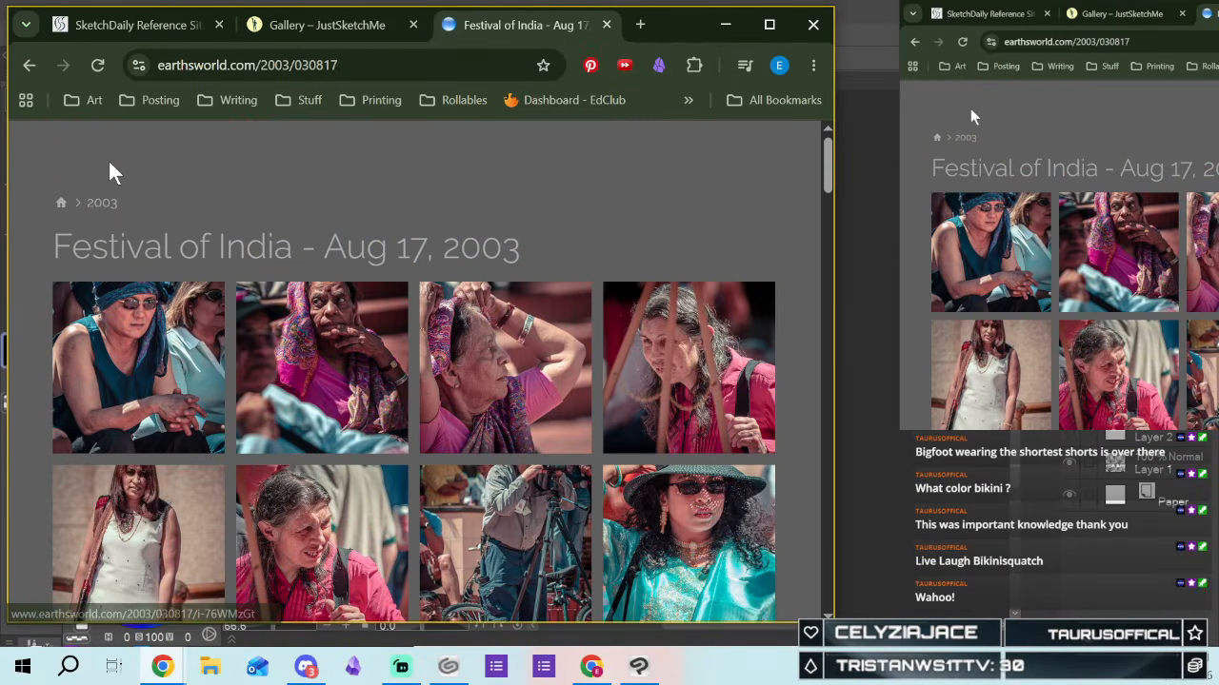
Go back to the earthsworld home page and open the 2021, 22, 23, 24 gallery under Years
{"action": "left_click", "coordinate": [26, 63]}
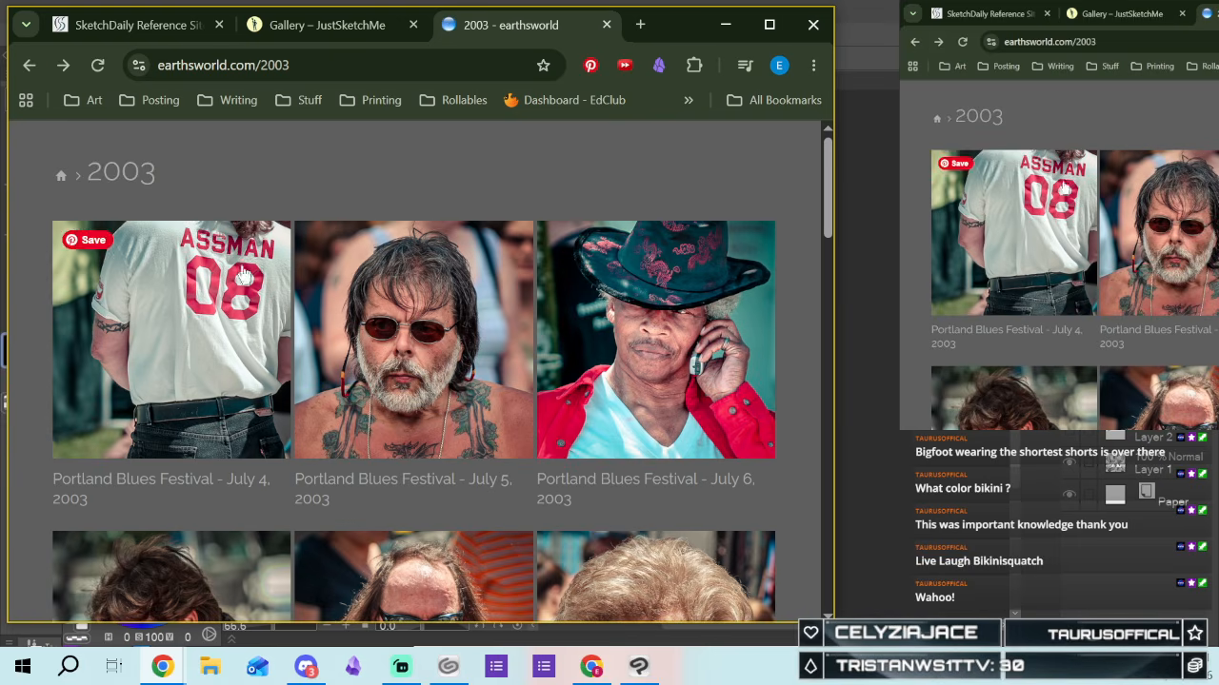
{"action": "left_click", "coordinate": [27, 67]}
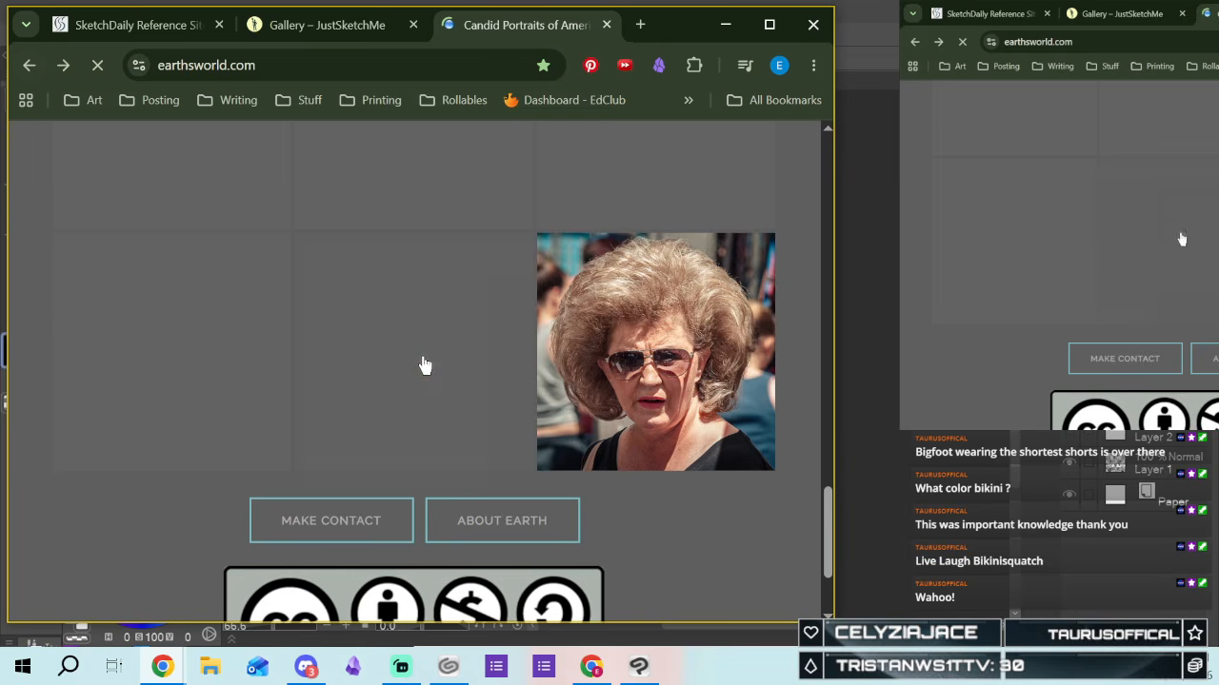
{"action": "scroll", "coordinate": [329, 303], "scroll_direction": "up", "scroll_amount": 15}
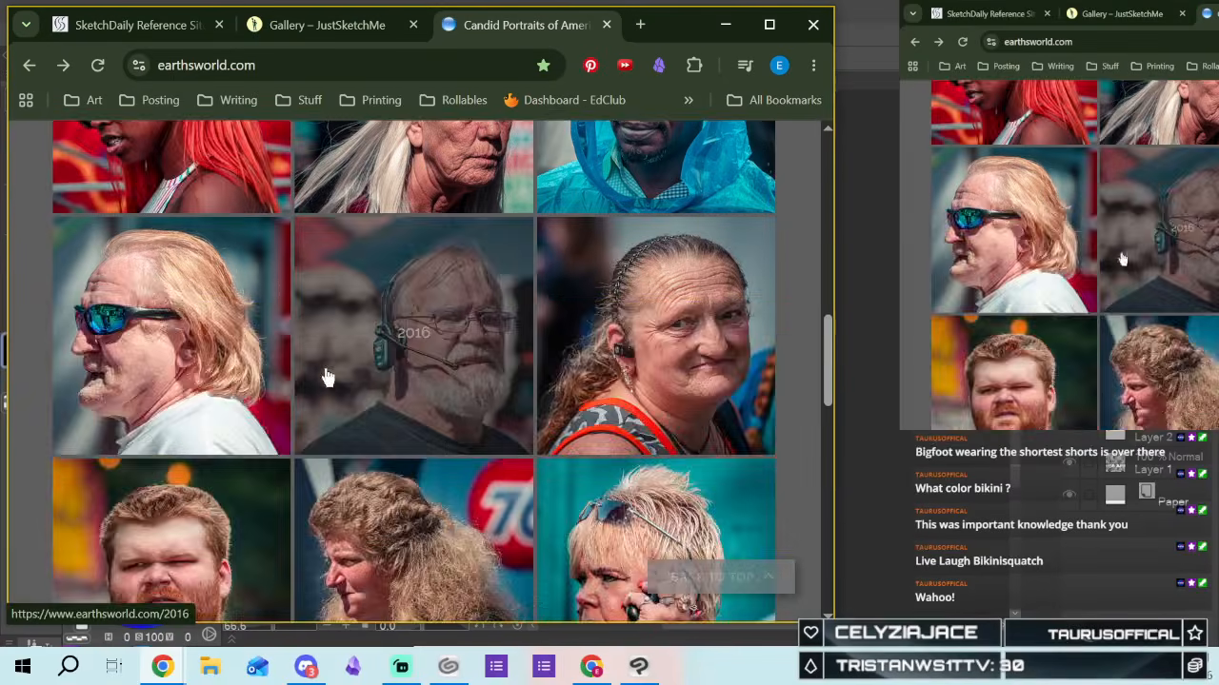
{"action": "scroll", "coordinate": [246, 374], "scroll_direction": "down", "scroll_amount": 3}
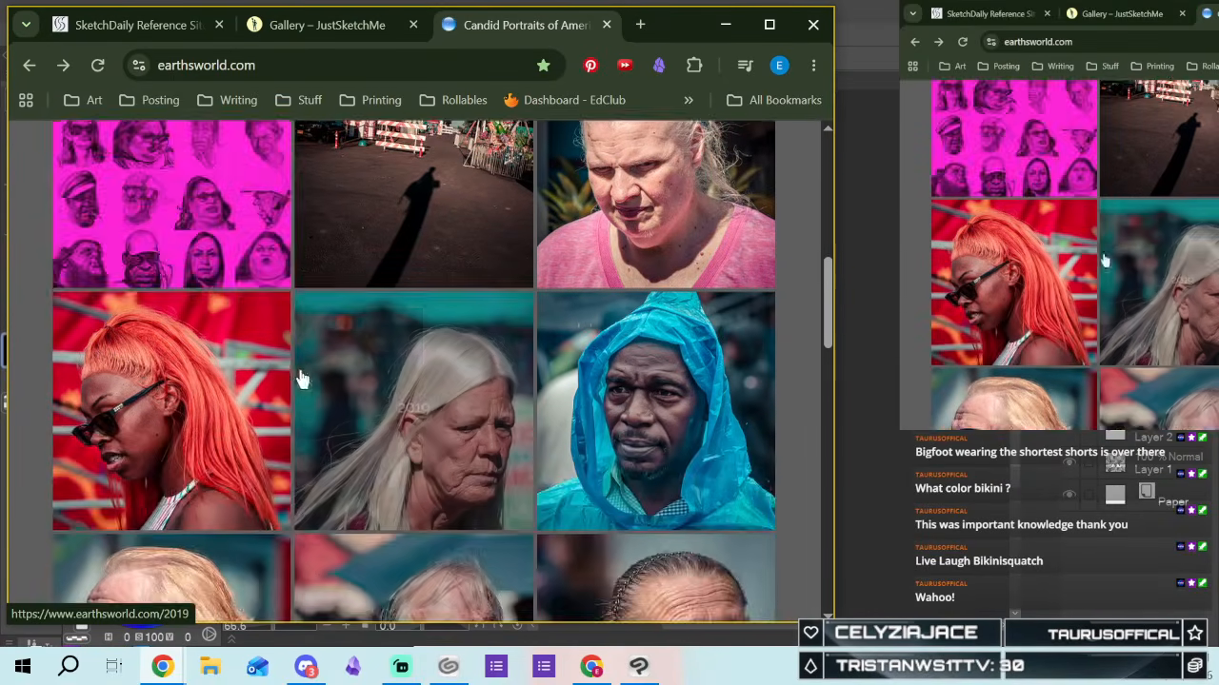
{"action": "scroll", "coordinate": [315, 380], "scroll_direction": "up", "scroll_amount": 2}
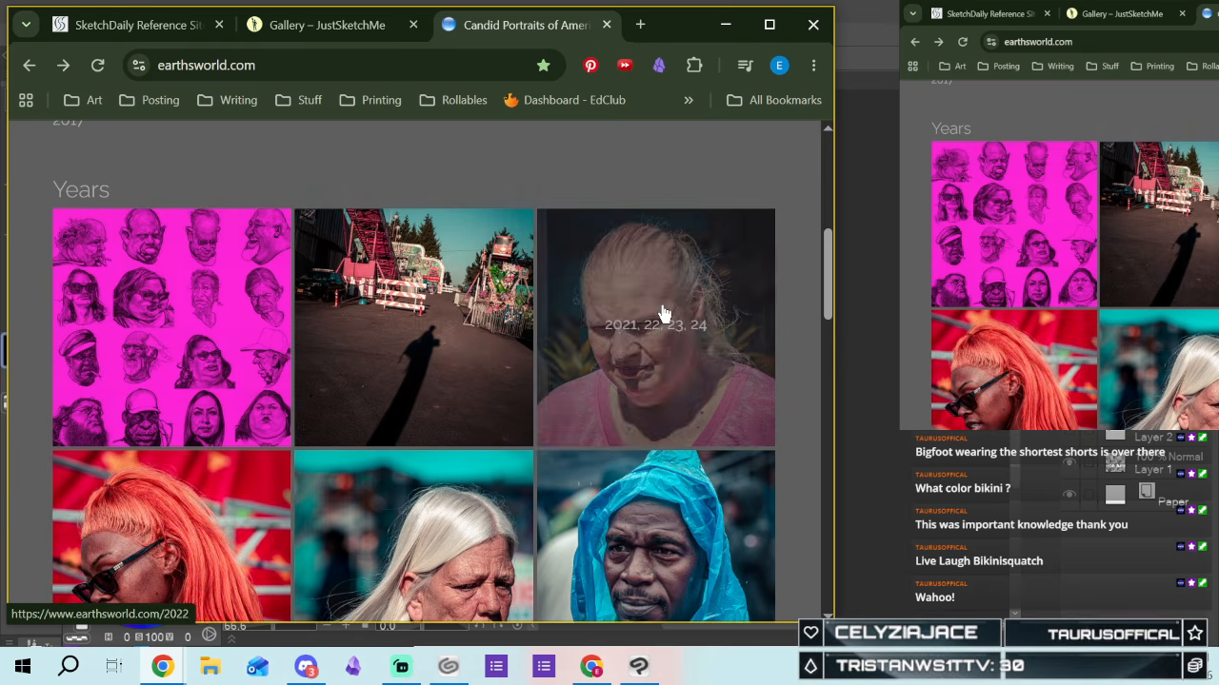
{"action": "left_click", "coordinate": [638, 343]}
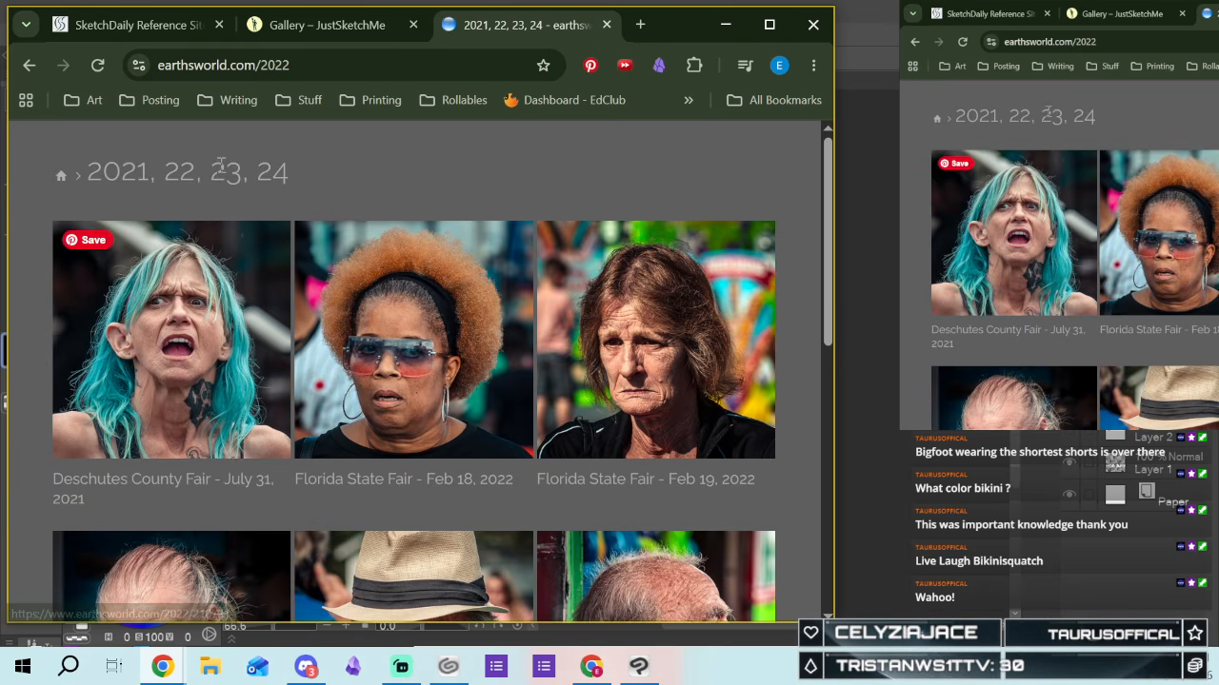
Browse the 2021, 22, 23, 24 gallery's event albums and open Florida Strawberry Fest - March 9, 2024
{"action": "scroll", "coordinate": [686, 429], "scroll_direction": "down", "scroll_amount": 5}
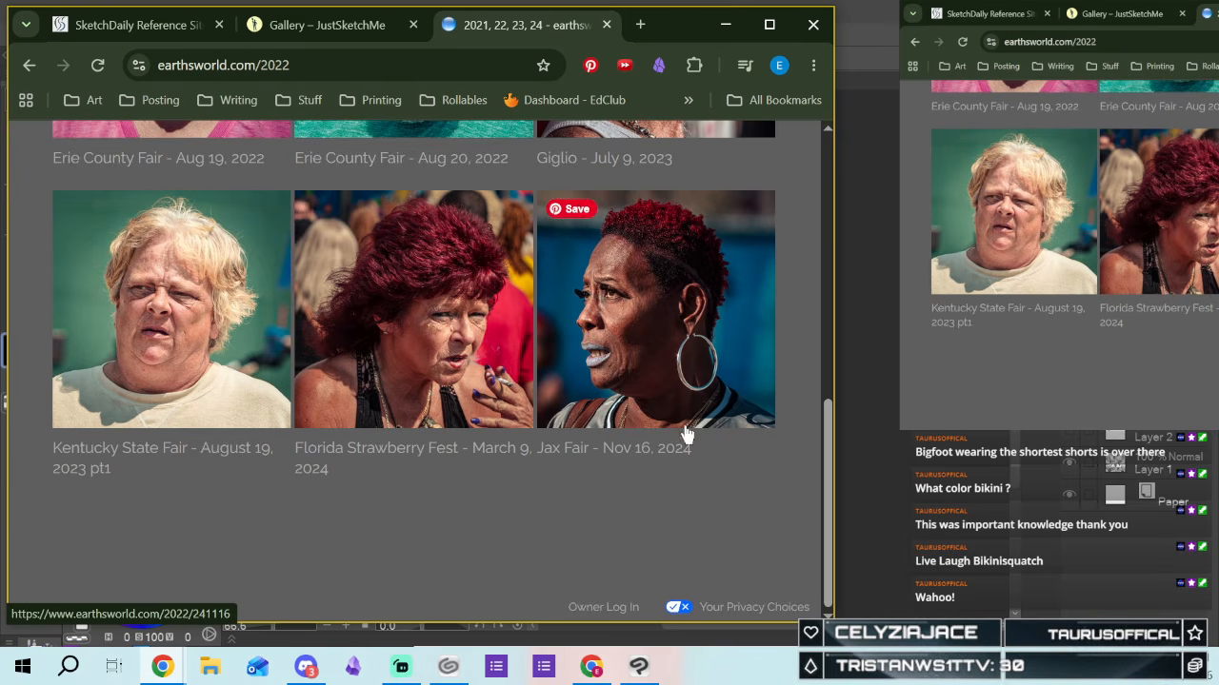
{"action": "scroll", "coordinate": [674, 435], "scroll_direction": "up", "scroll_amount": 5}
{"action": "scroll", "coordinate": [676, 438], "scroll_direction": "down", "scroll_amount": 2}
{"action": "scroll", "coordinate": [677, 438], "scroll_direction": "down", "scroll_amount": 4}
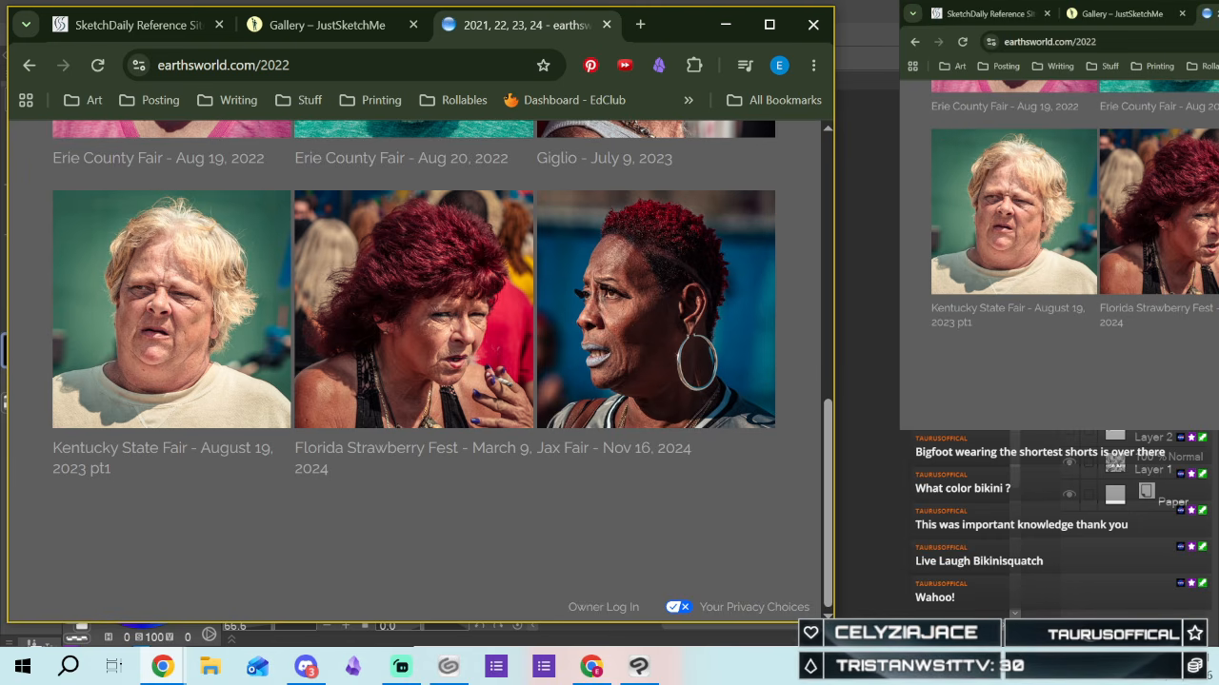
{"action": "key", "text": "alt+Tab"}
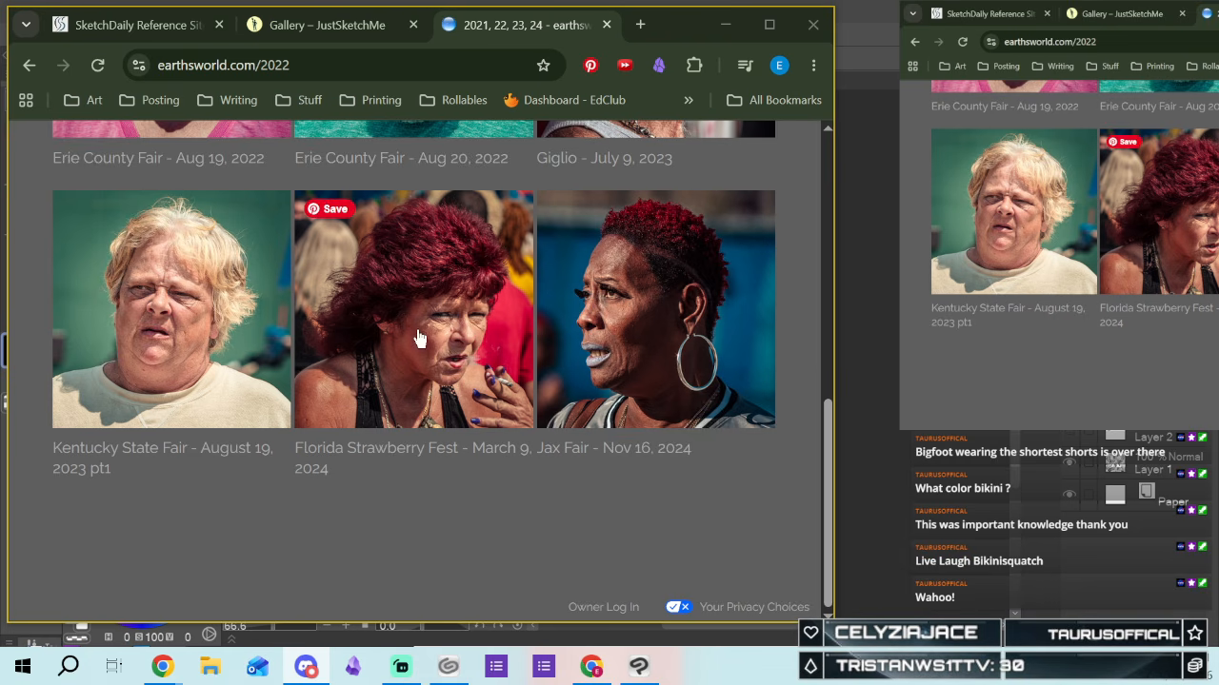
{"action": "left_click", "coordinate": [406, 327]}
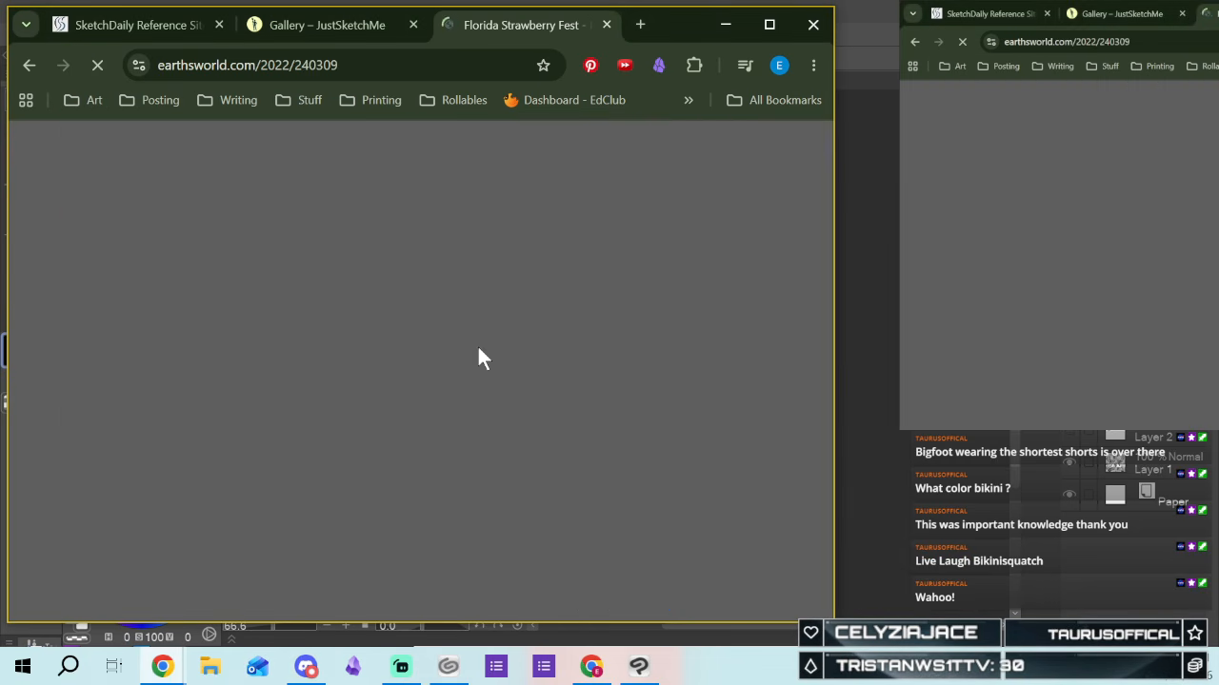
Look through the Florida Strawberry Fest album's candid photos for varied faces, expressions and poses
{"action": "scroll", "coordinate": [361, 372], "scroll_direction": "down", "scroll_amount": 15}
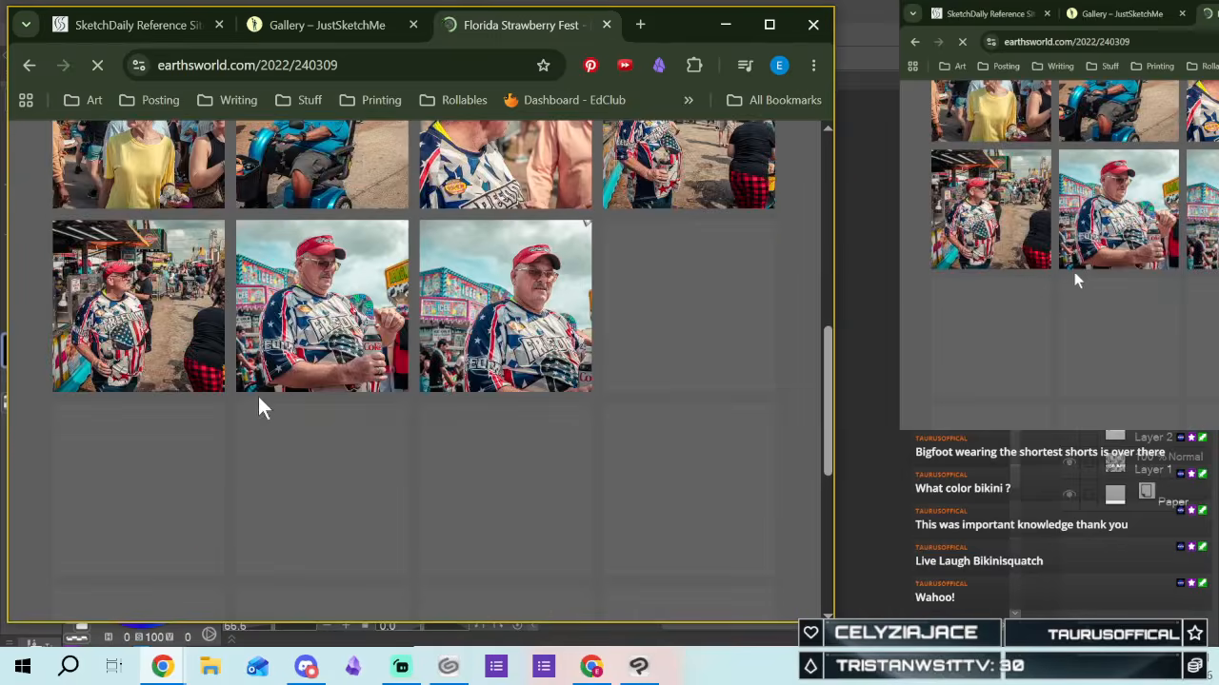
{"action": "scroll", "coordinate": [323, 391], "scroll_direction": "up", "scroll_amount": 1}
{"action": "scroll", "coordinate": [286, 372], "scroll_direction": "down", "scroll_amount": 4}
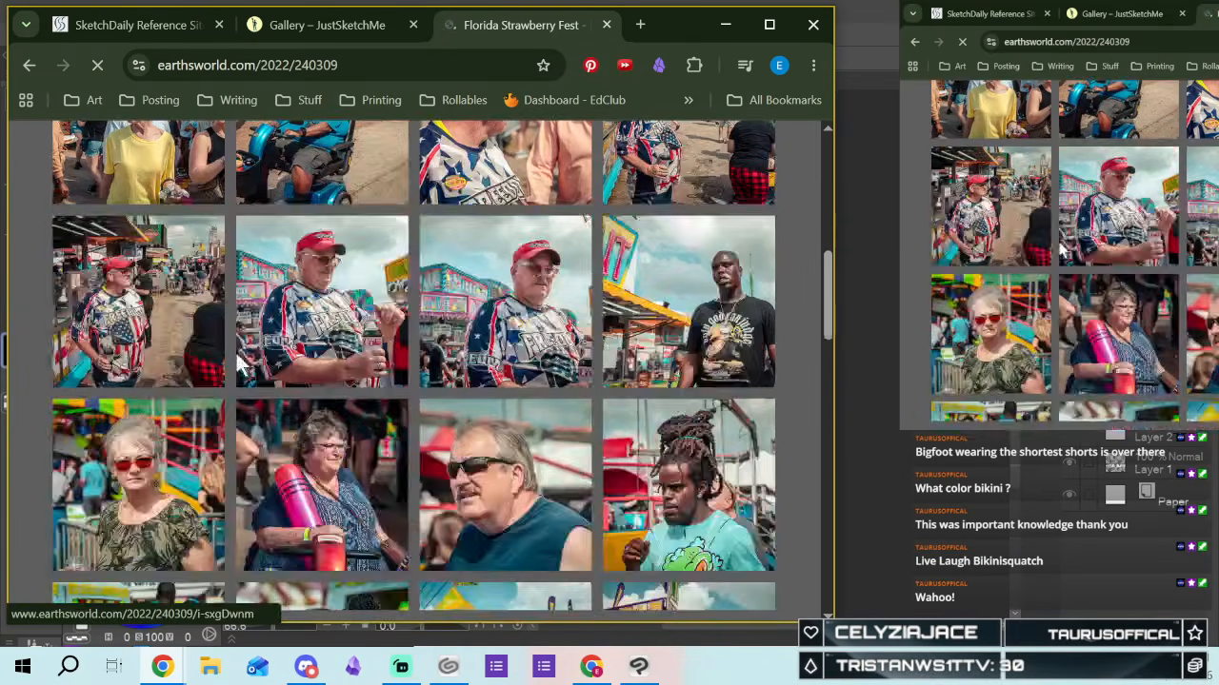
{"action": "scroll", "coordinate": [405, 385], "scroll_direction": "down", "scroll_amount": 2}
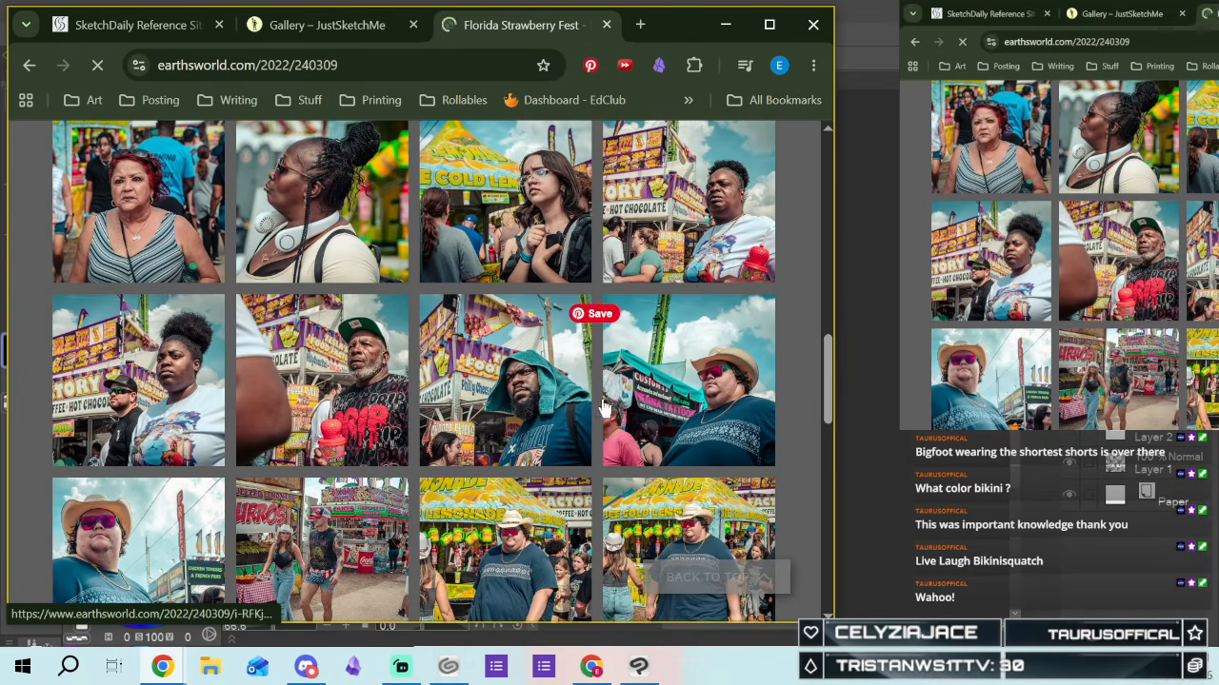
{"action": "scroll", "coordinate": [591, 400], "scroll_direction": "down", "scroll_amount": 2}
{"action": "scroll", "coordinate": [306, 422], "scroll_direction": "down", "scroll_amount": 5}
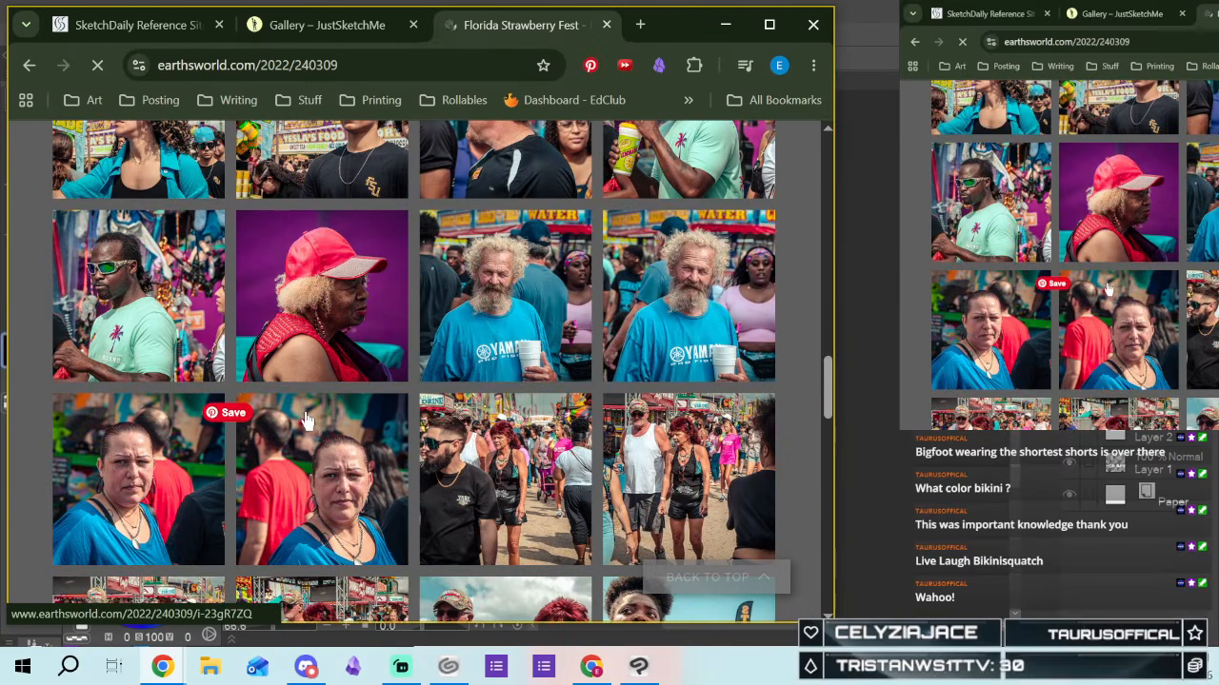
{"action": "scroll", "coordinate": [306, 422], "scroll_direction": "down", "scroll_amount": 5}
{"action": "scroll", "coordinate": [300, 423], "scroll_direction": "down", "scroll_amount": 2}
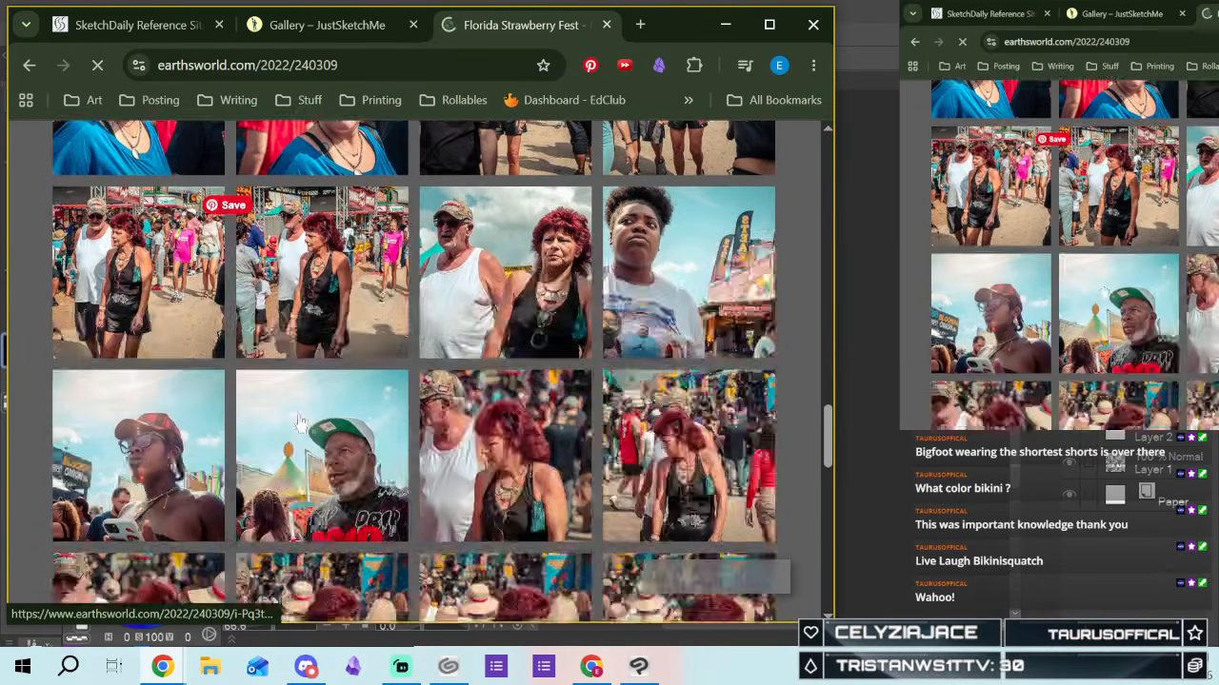
{"action": "scroll", "coordinate": [300, 423], "scroll_direction": "down", "scroll_amount": 4}
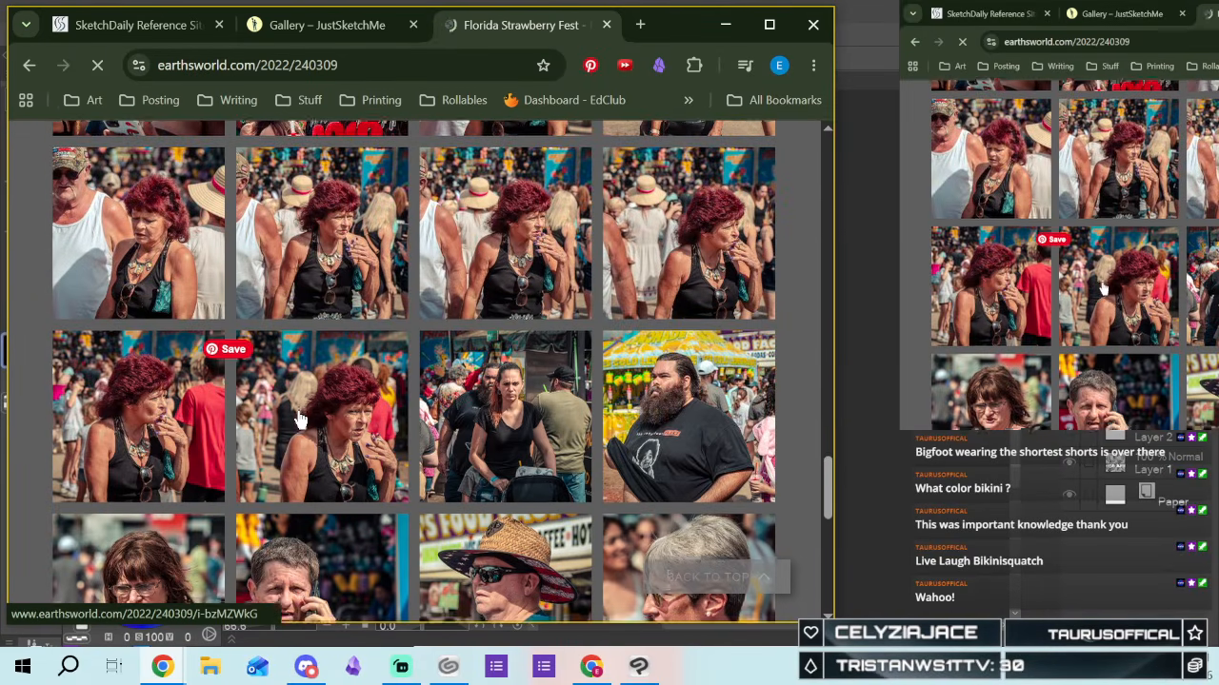
{"action": "scroll", "coordinate": [299, 419], "scroll_direction": "down", "scroll_amount": 3}
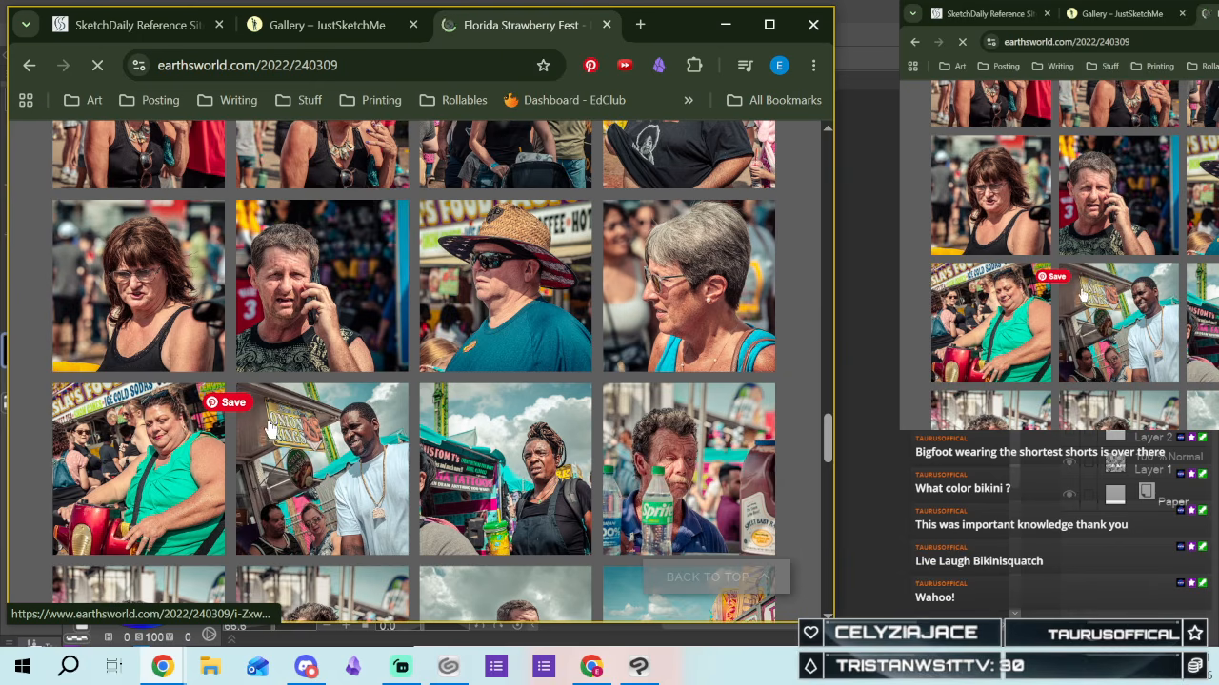
{"action": "scroll", "coordinate": [271, 423], "scroll_direction": "down", "scroll_amount": 4}
{"action": "scroll", "coordinate": [269, 424], "scroll_direction": "down", "scroll_amount": 3}
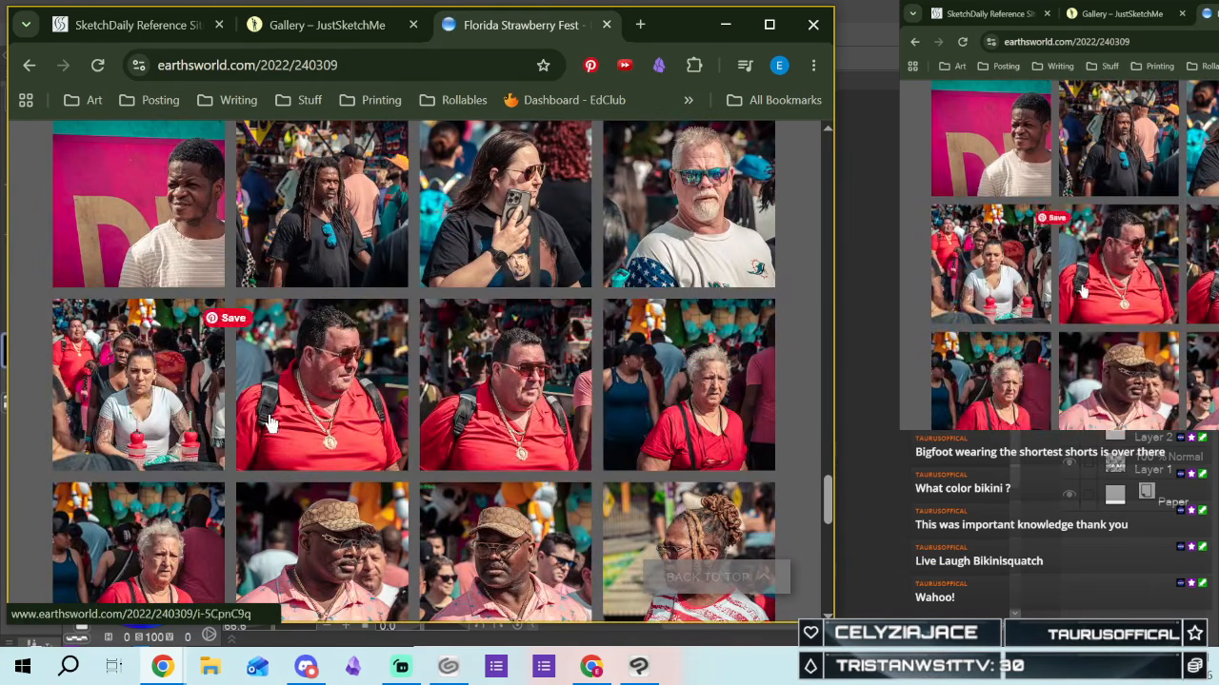
Return to the 2021, 22, 23, 24 gallery and open the Deschutes County Fair - July 31, 2021 album
{"action": "left_click", "coordinate": [29, 63]}
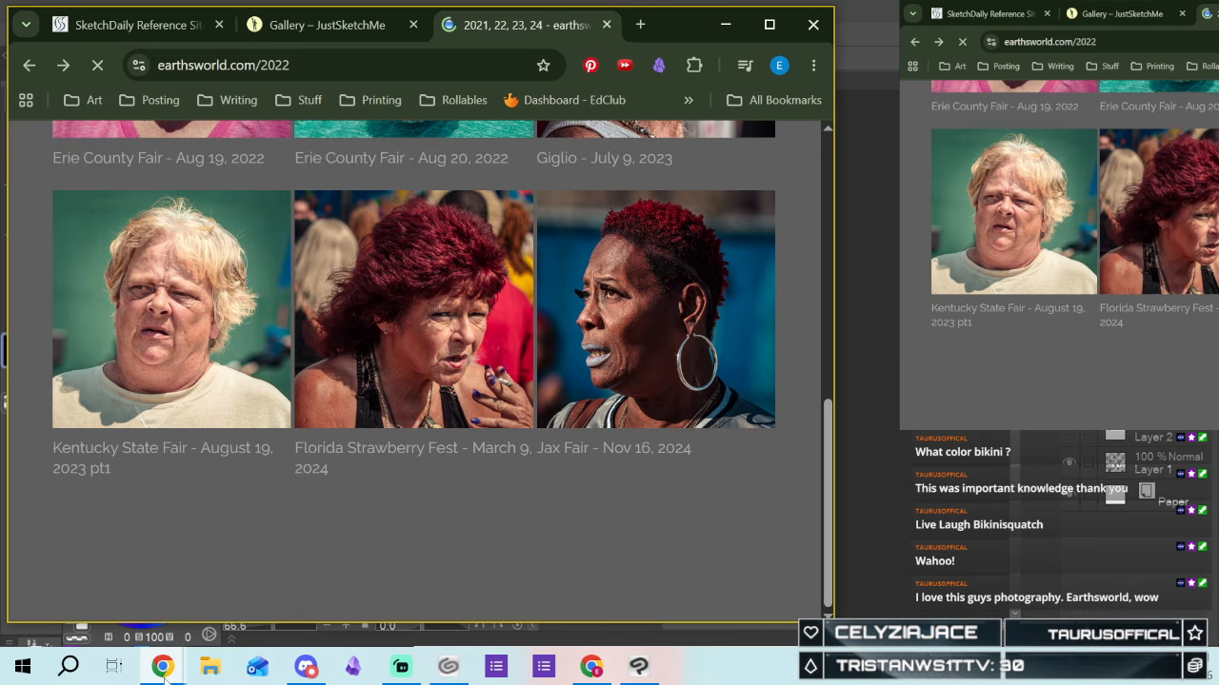
{"action": "scroll", "coordinate": [142, 429], "scroll_direction": "up", "scroll_amount": 6}
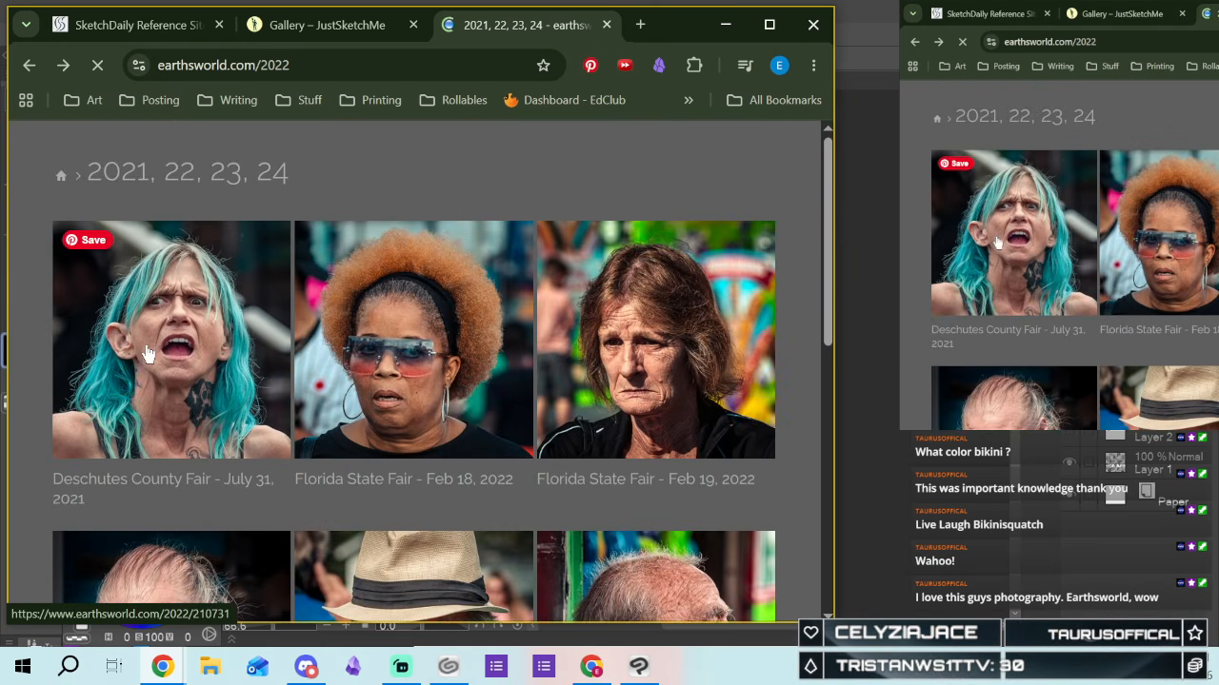
{"action": "left_click", "coordinate": [179, 341]}
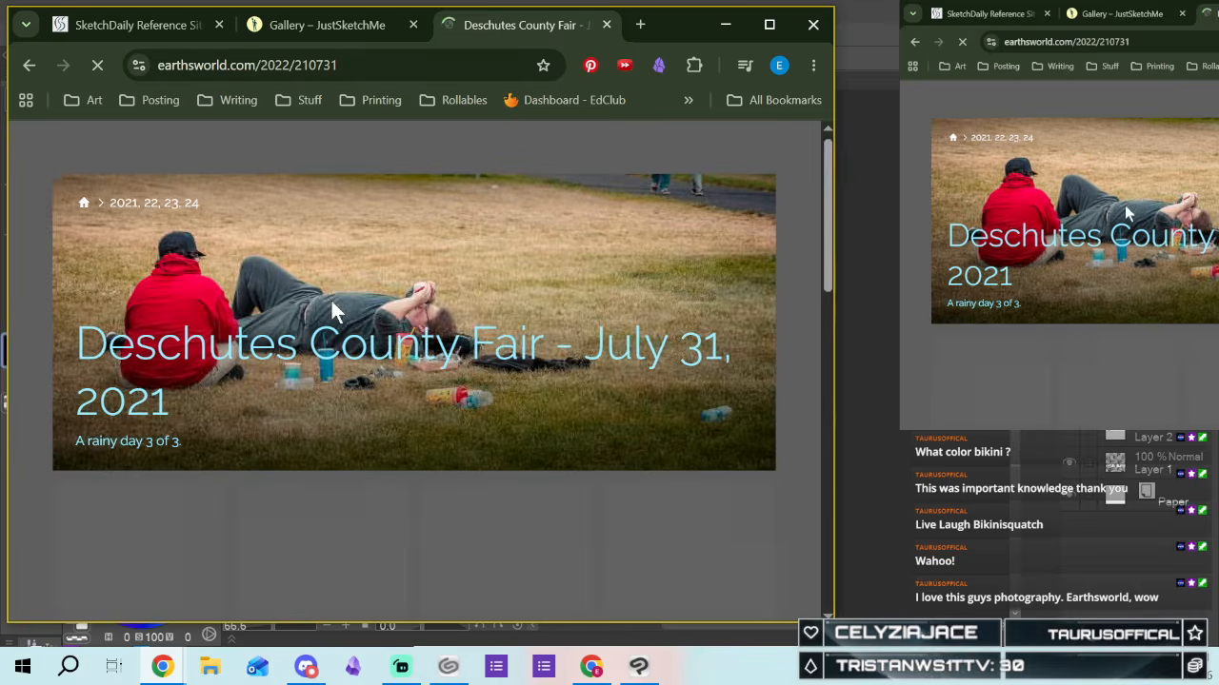
Look through the Deschutes County Fair - July 31, 2021 album for candid faces, outfits, body types and poses
{"action": "scroll", "coordinate": [329, 297], "scroll_direction": "down", "scroll_amount": 10}
{"action": "scroll", "coordinate": [335, 307], "scroll_direction": "up", "scroll_amount": 2}
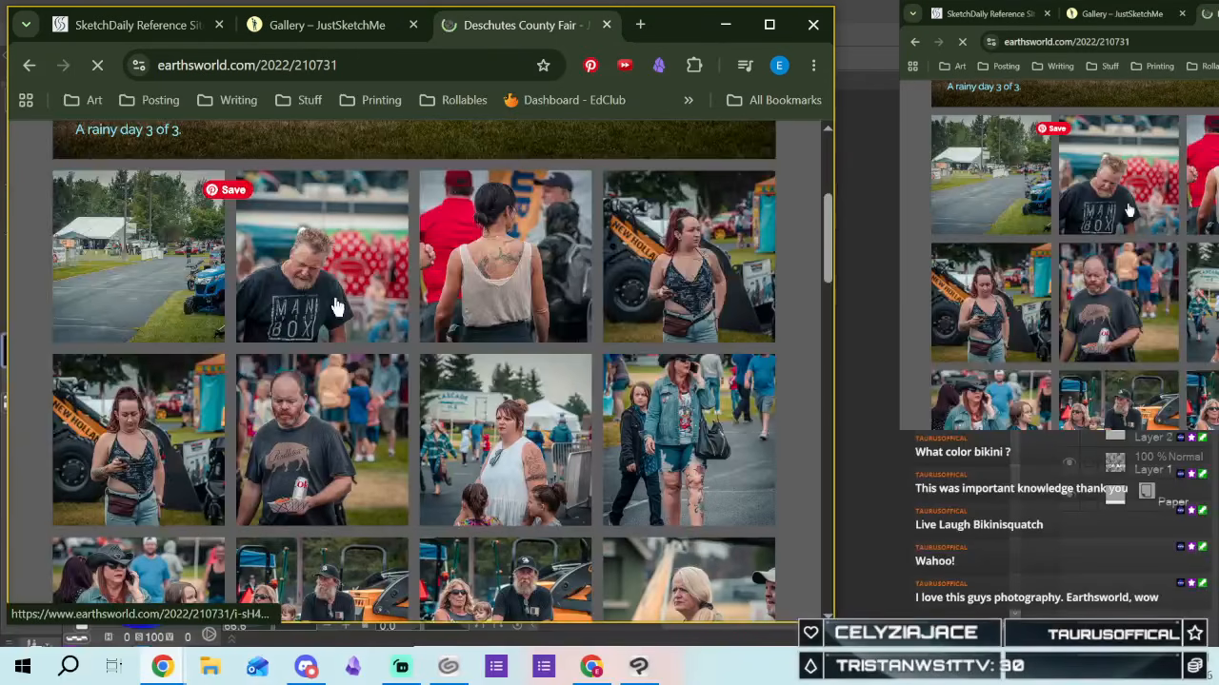
{"action": "scroll", "coordinate": [335, 310], "scroll_direction": "down", "scroll_amount": 15}
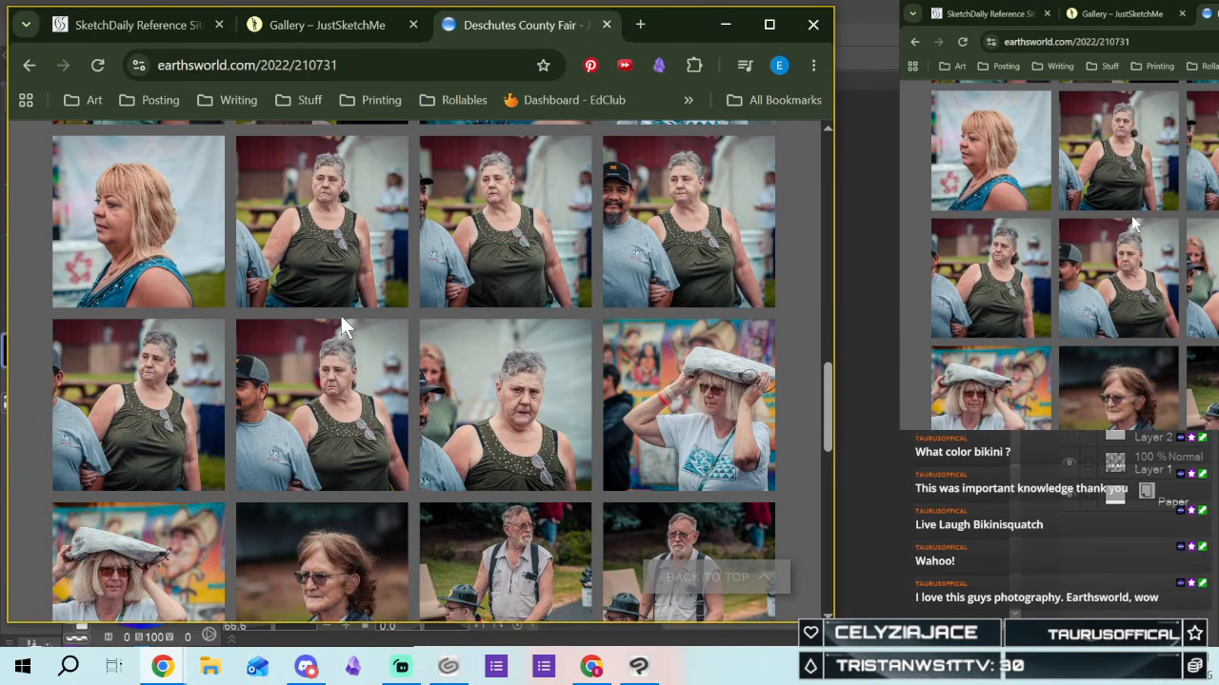
{"action": "scroll", "coordinate": [341, 324], "scroll_direction": "down", "scroll_amount": 8}
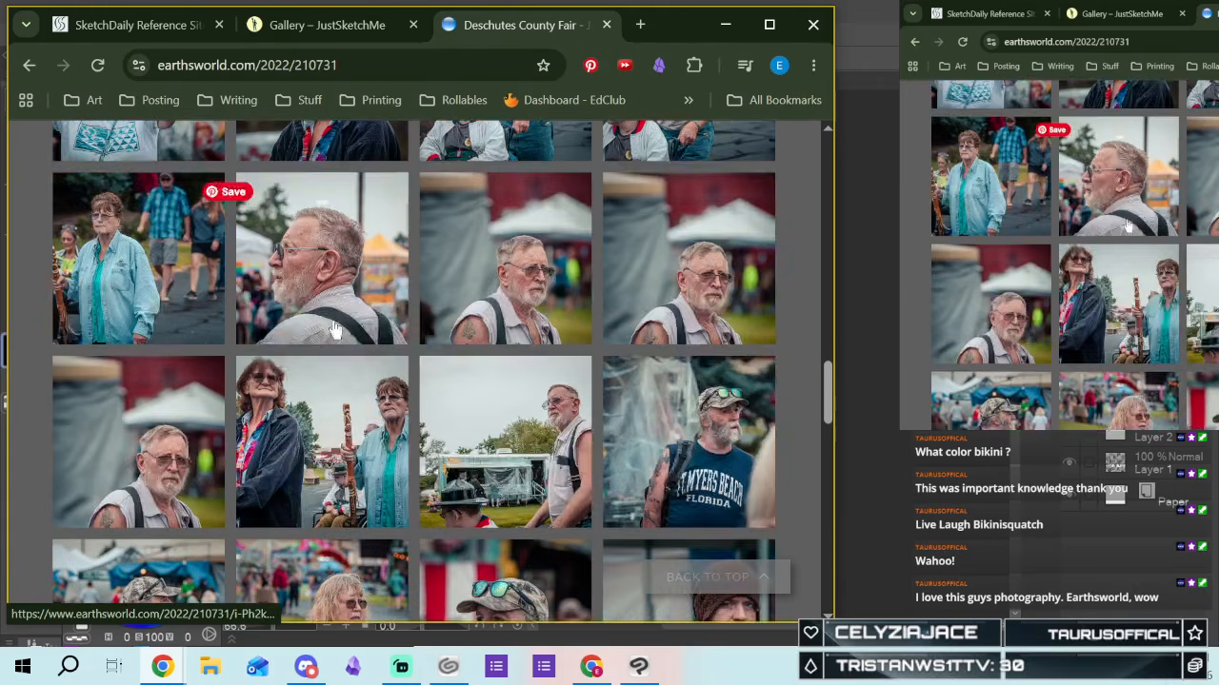
{"action": "scroll", "coordinate": [333, 324], "scroll_direction": "down", "scroll_amount": 12}
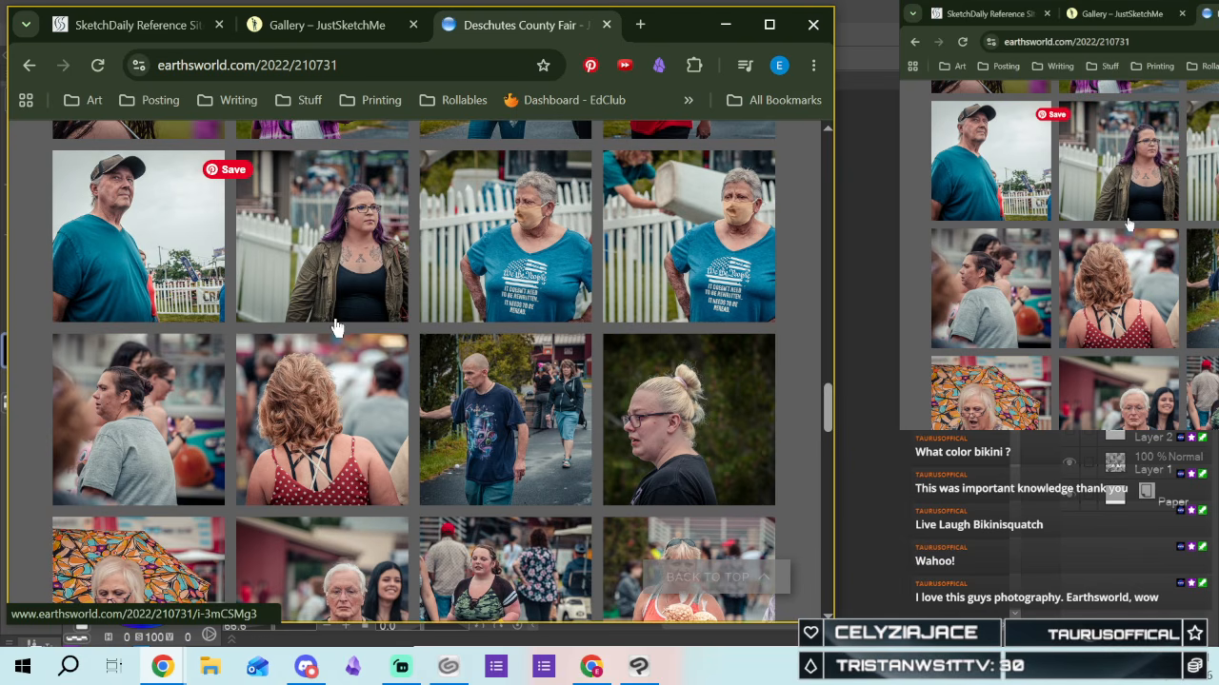
{"action": "scroll", "coordinate": [333, 323], "scroll_direction": "down", "scroll_amount": 10}
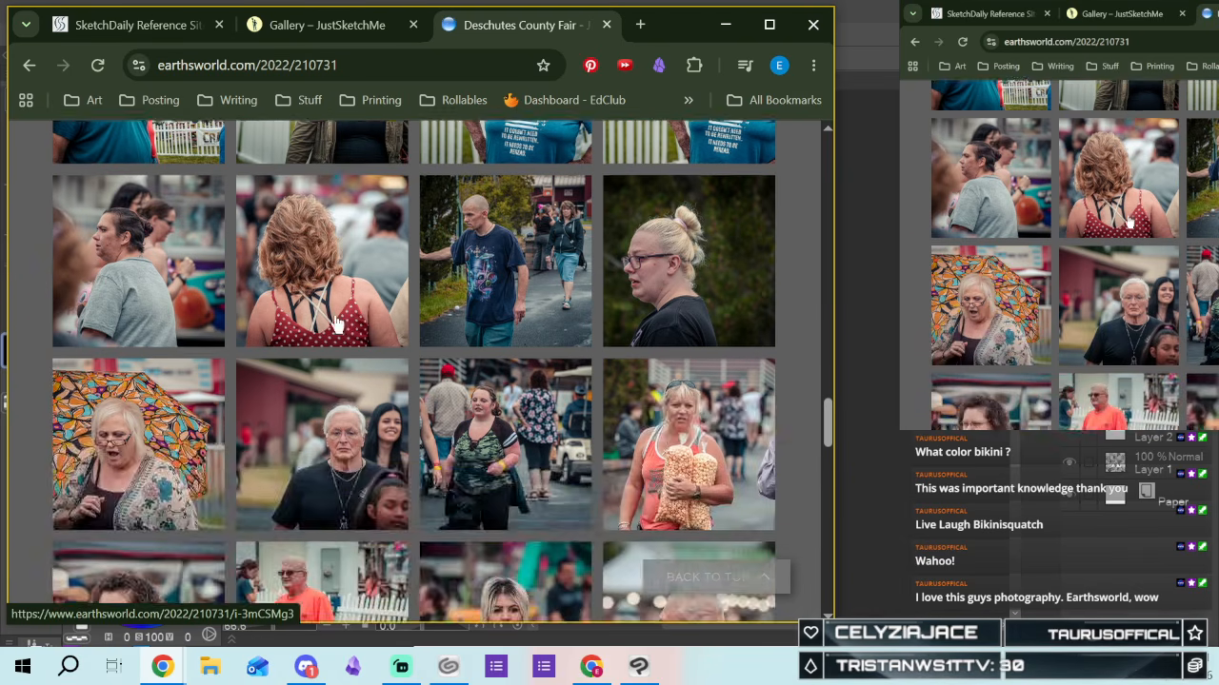
{"action": "scroll", "coordinate": [334, 329], "scroll_direction": "down", "scroll_amount": 10}
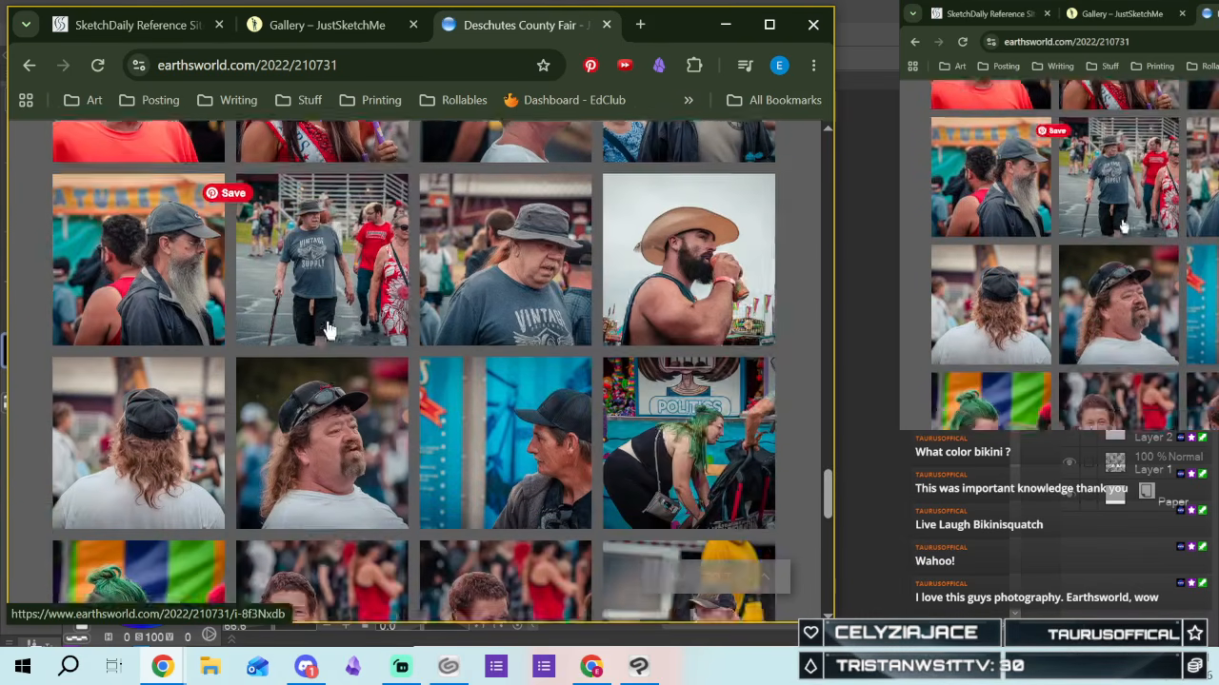
{"action": "scroll", "coordinate": [322, 324], "scroll_direction": "down", "scroll_amount": 10}
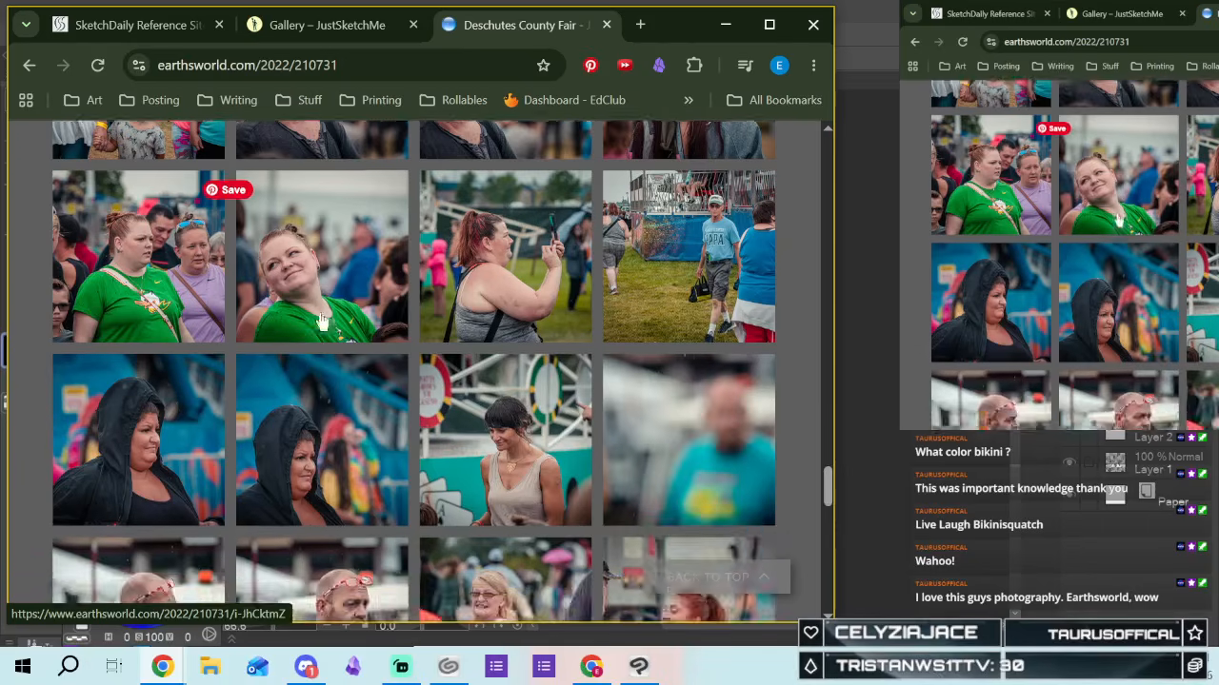
Go back to the earthsworld home page and open the Art Archives gallery under Years
{"action": "scroll", "coordinate": [232, 339], "scroll_direction": "up", "scroll_amount": 15}
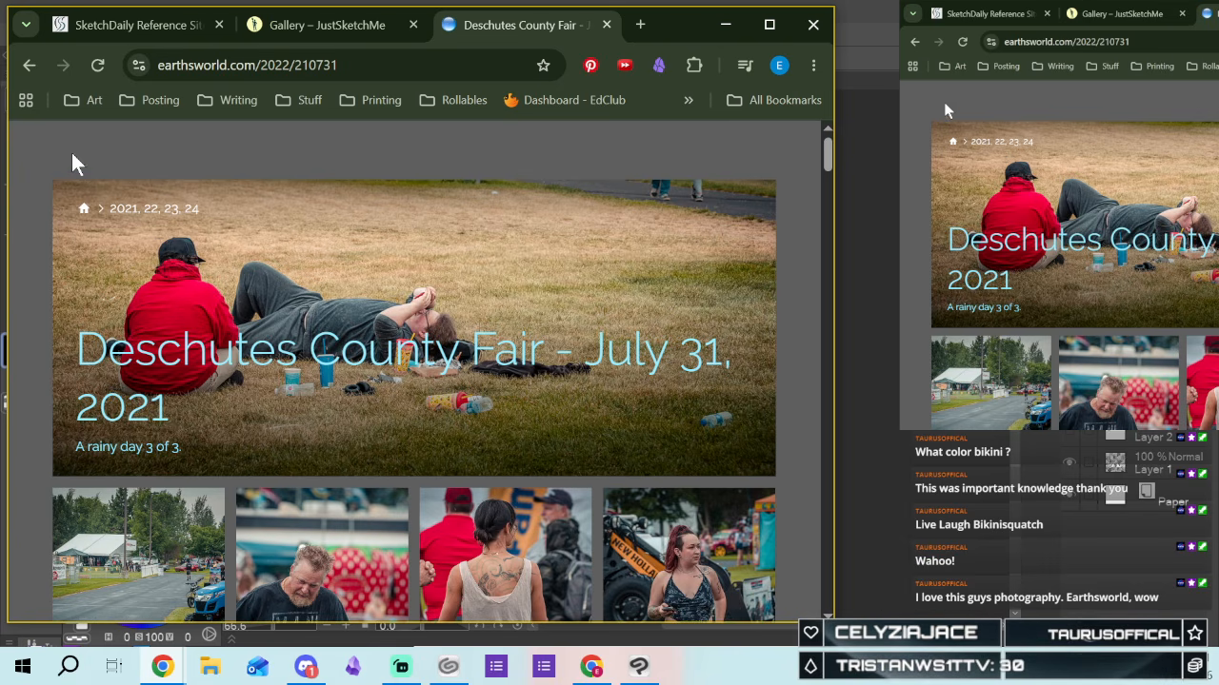
{"action": "left_click", "coordinate": [88, 220]}
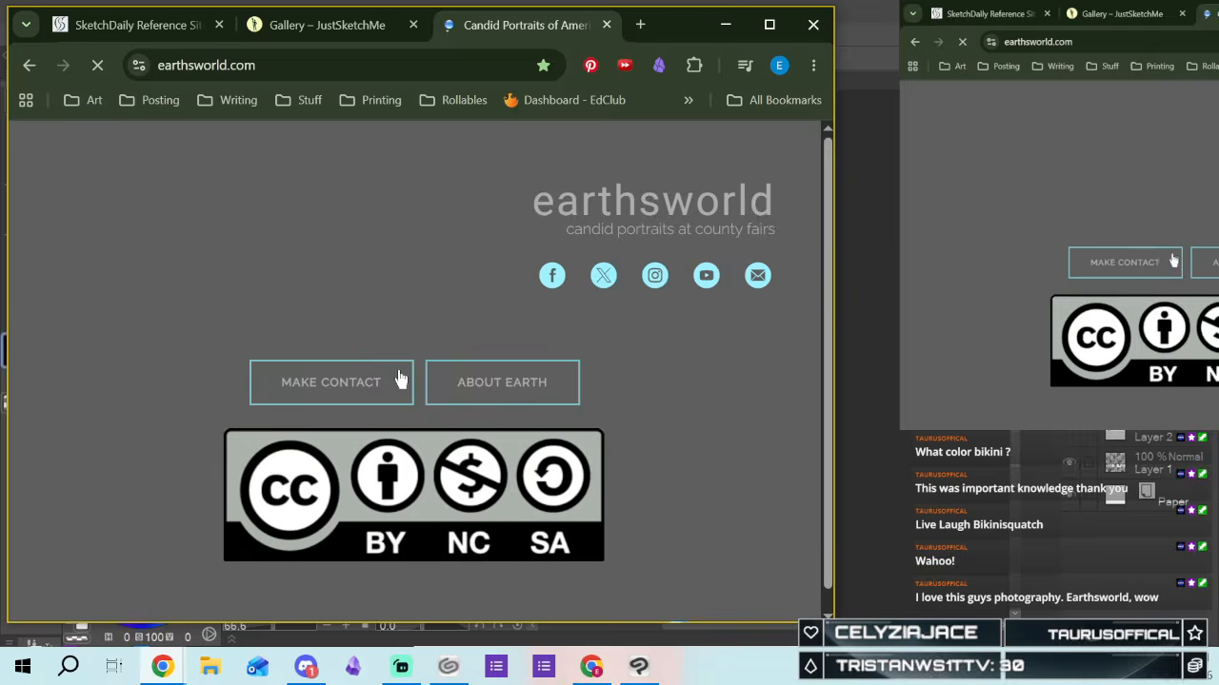
{"action": "scroll", "coordinate": [215, 335], "scroll_direction": "down", "scroll_amount": 3}
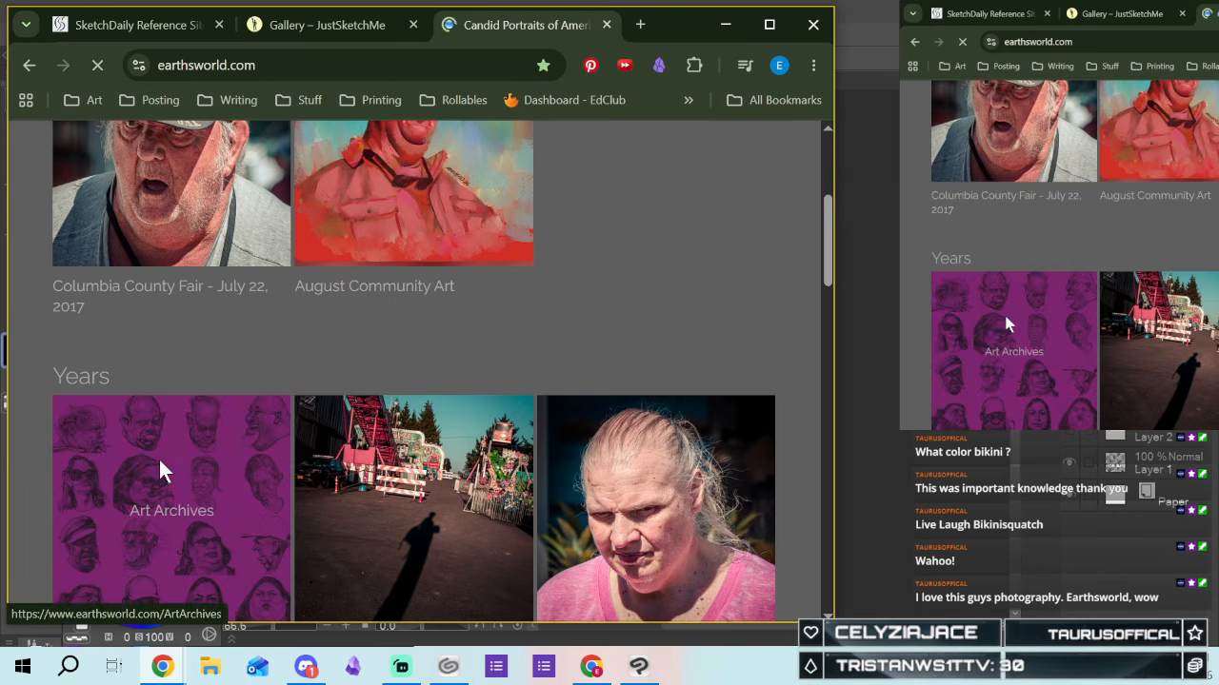
{"action": "left_click", "coordinate": [160, 469]}
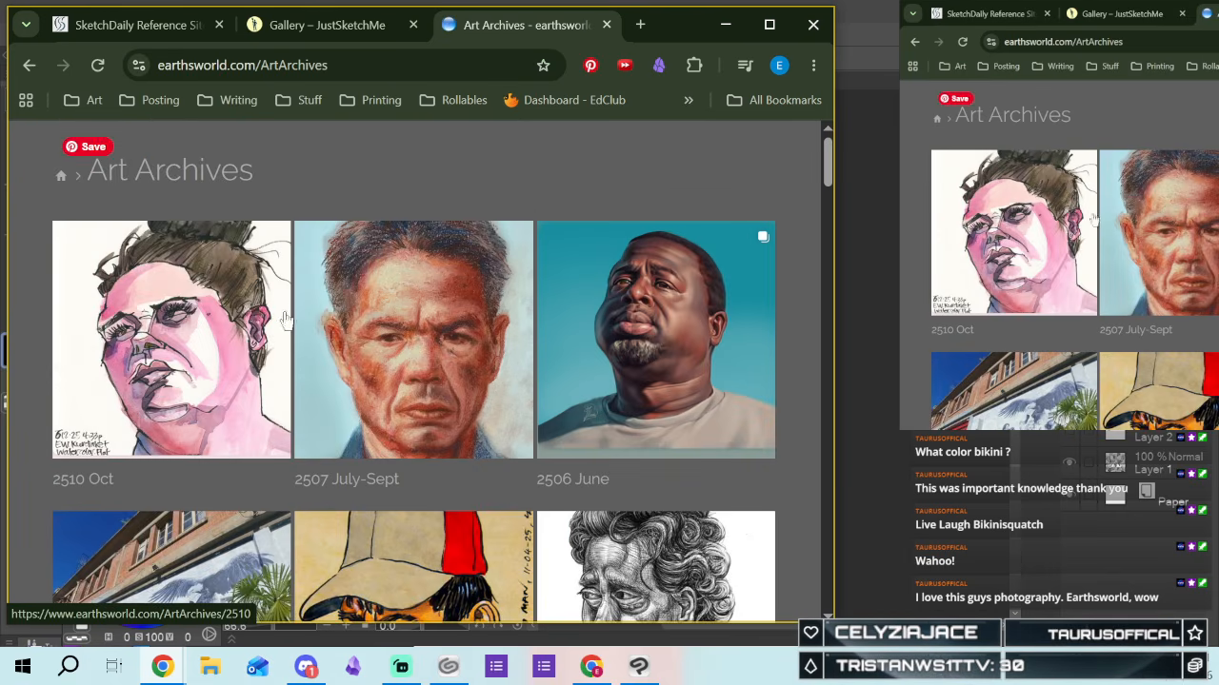
Browse the monthly Art Archives collections down to 2101 Jan for portrait styles other artists made from the photos
{"action": "scroll", "coordinate": [255, 307], "scroll_direction": "down", "scroll_amount": 5}
{"action": "scroll", "coordinate": [255, 307], "scroll_direction": "down", "scroll_amount": 4}
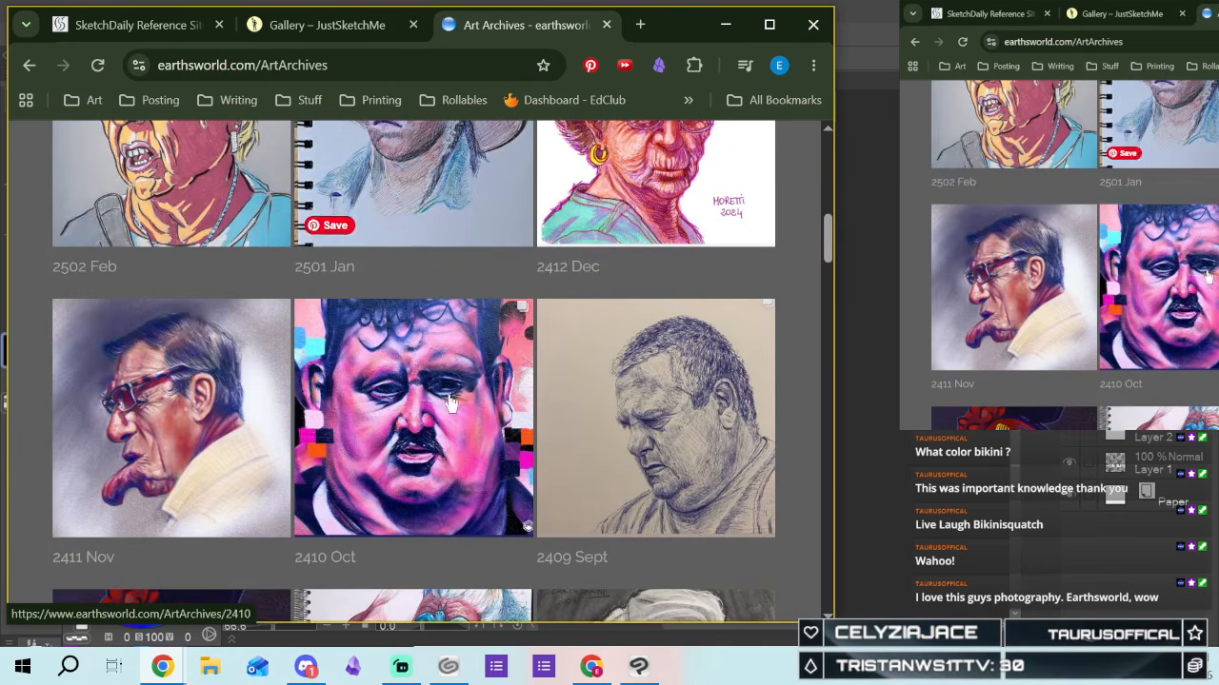
{"action": "scroll", "coordinate": [438, 381], "scroll_direction": "down", "scroll_amount": 6}
{"action": "scroll", "coordinate": [438, 381], "scroll_direction": "down", "scroll_amount": 15}
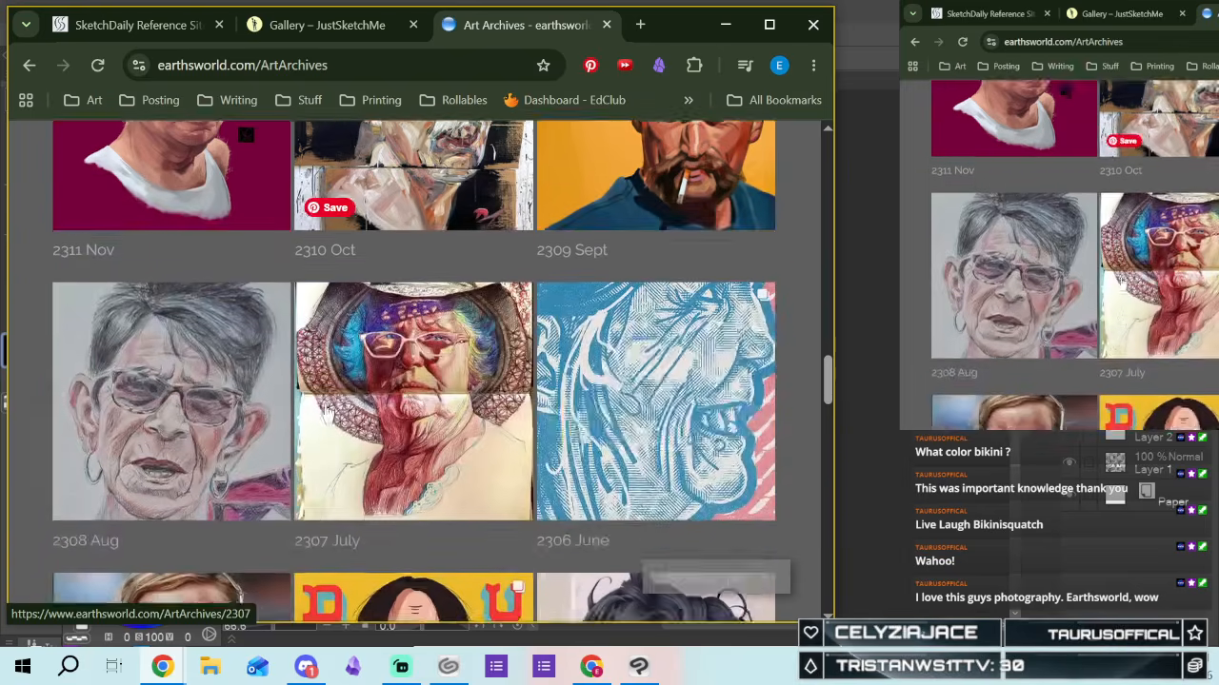
{"action": "scroll", "coordinate": [301, 388], "scroll_direction": "down", "scroll_amount": 15}
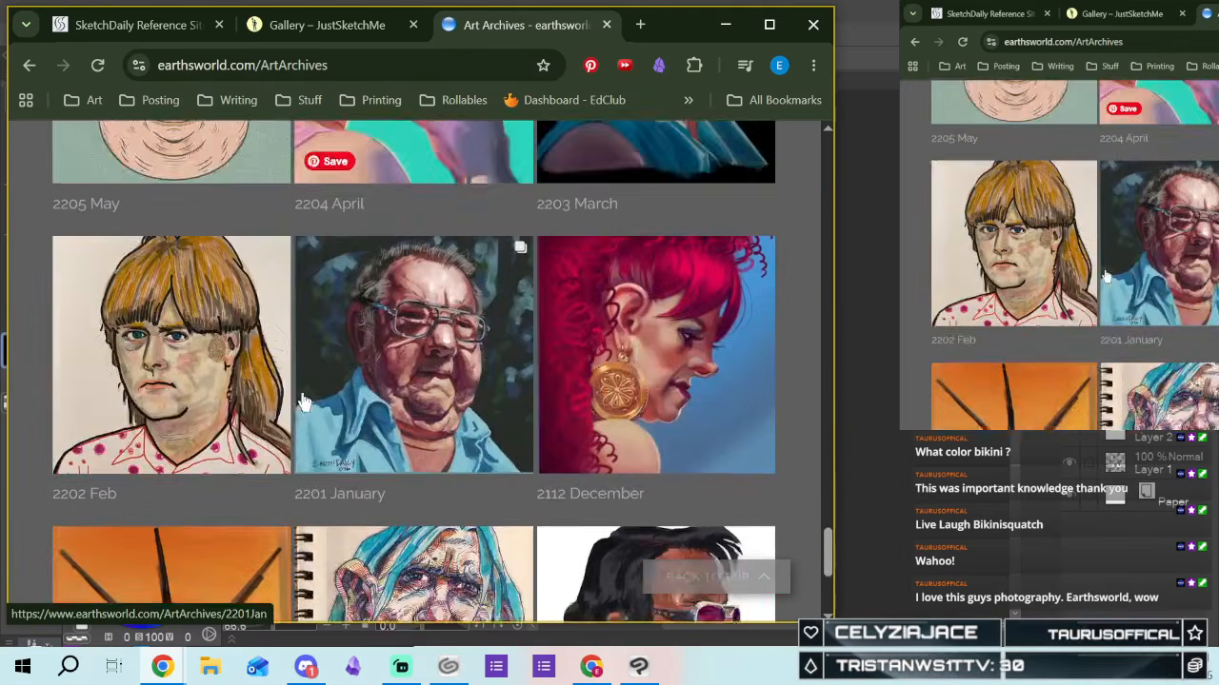
{"action": "scroll", "coordinate": [327, 447], "scroll_direction": "down", "scroll_amount": 9}
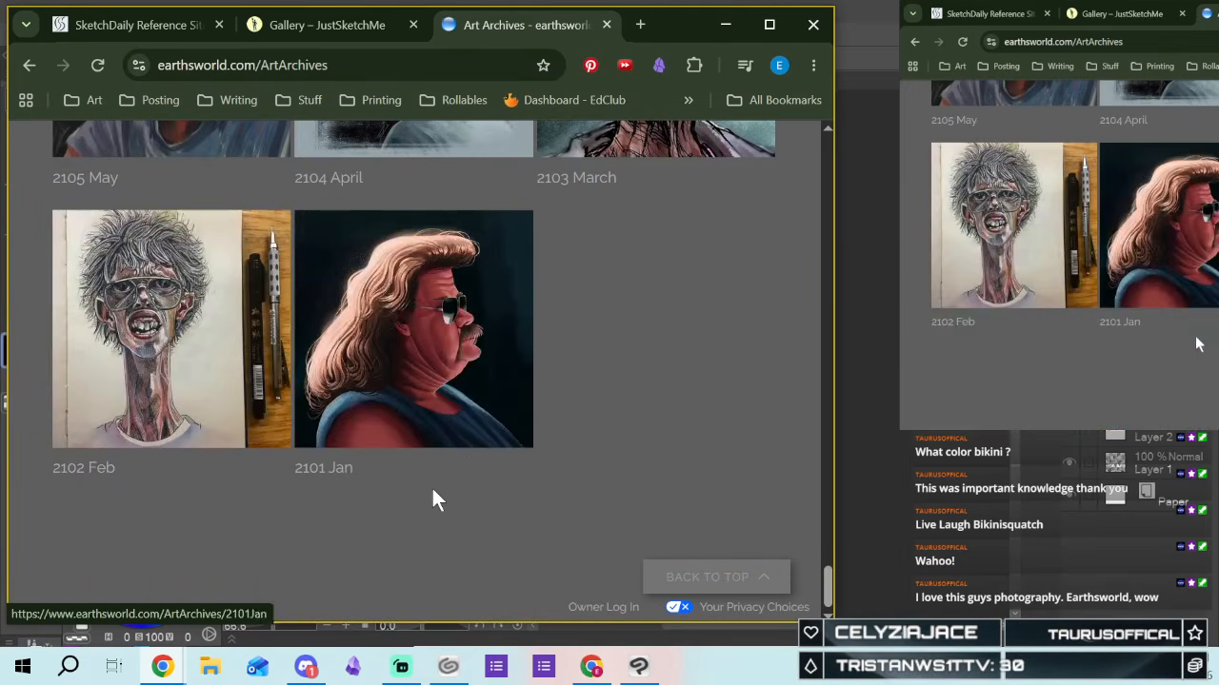
{"action": "scroll", "coordinate": [652, 430], "scroll_direction": "up", "scroll_amount": 12}
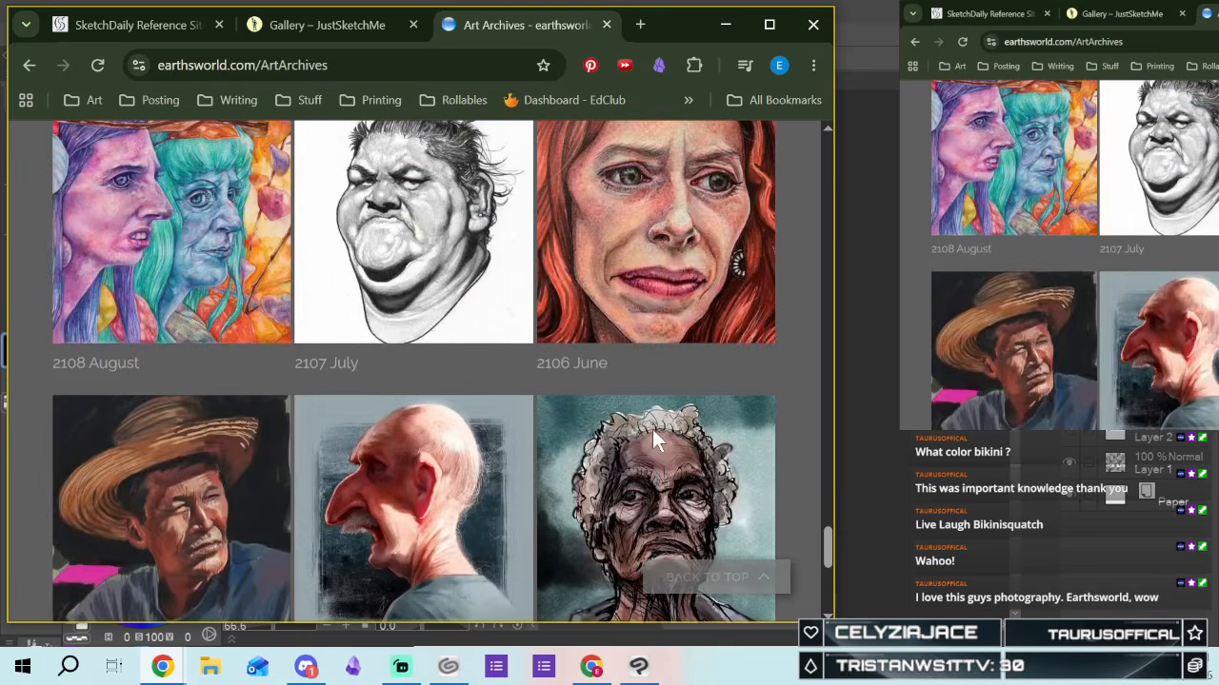
Return to the earthsworld home page and open the all days by year collection in All Editions
{"action": "scroll", "coordinate": [652, 429], "scroll_direction": "up", "scroll_amount": 20}
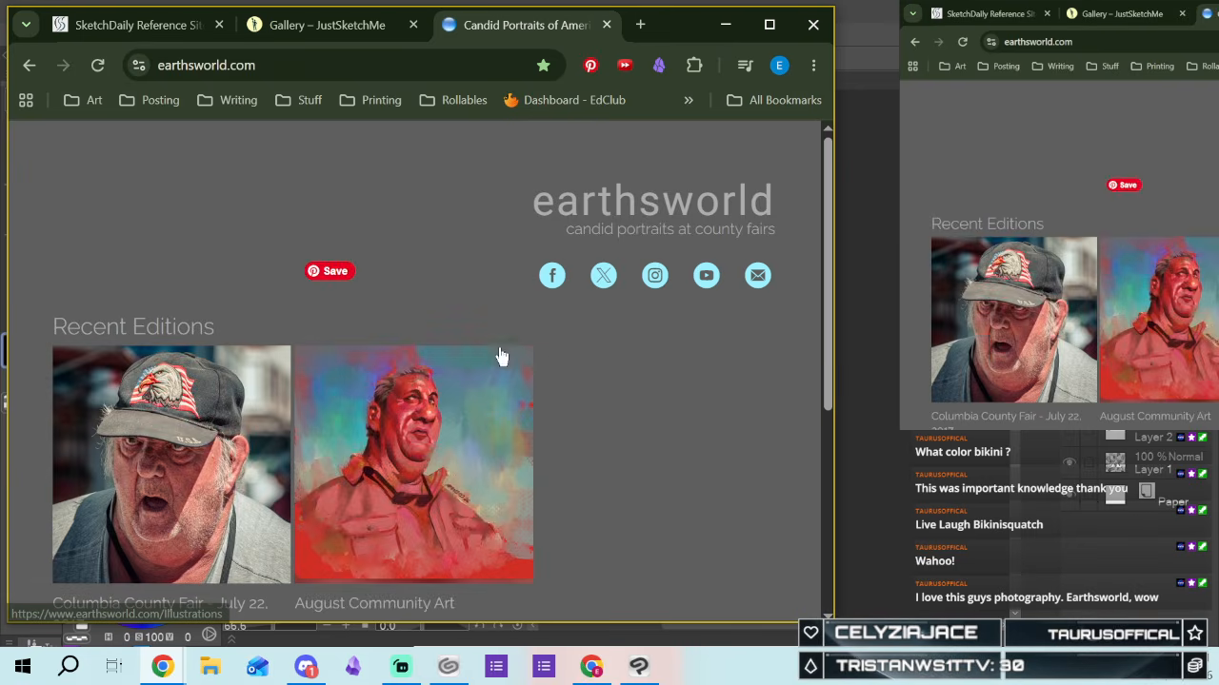
{"action": "scroll", "coordinate": [565, 369], "scroll_direction": "down", "scroll_amount": 3}
{"action": "scroll", "coordinate": [562, 366], "scroll_direction": "up", "scroll_amount": 3}
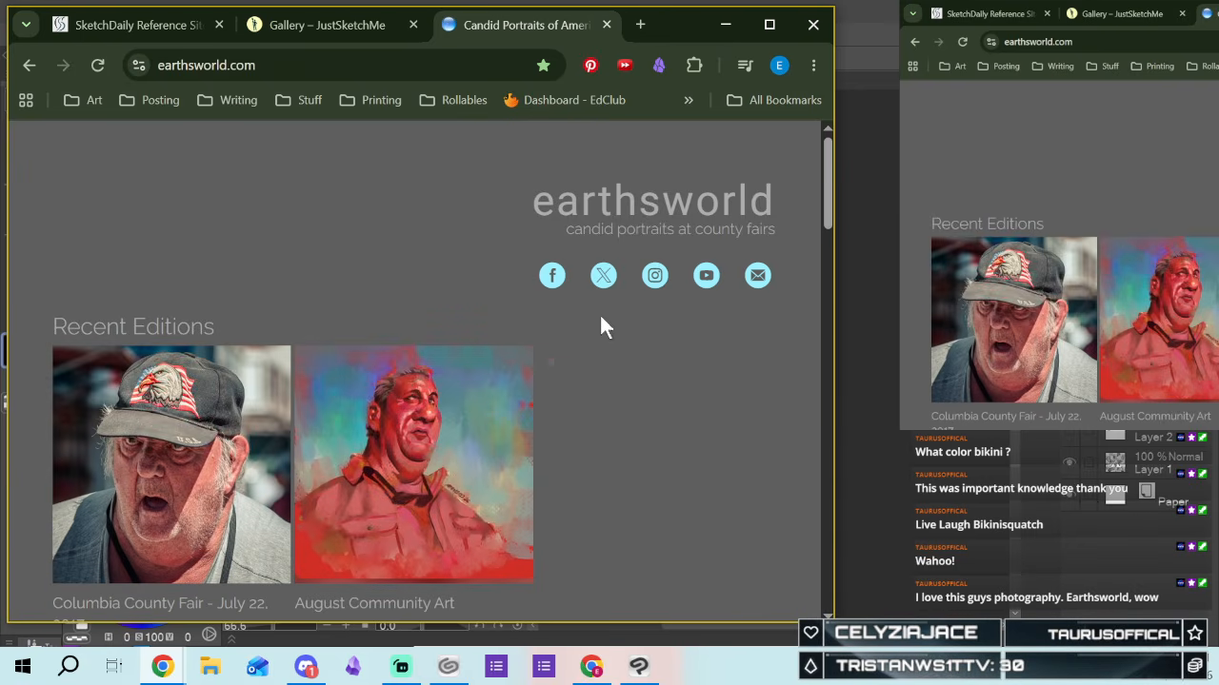
{"action": "scroll", "coordinate": [602, 326], "scroll_direction": "down", "scroll_amount": 5}
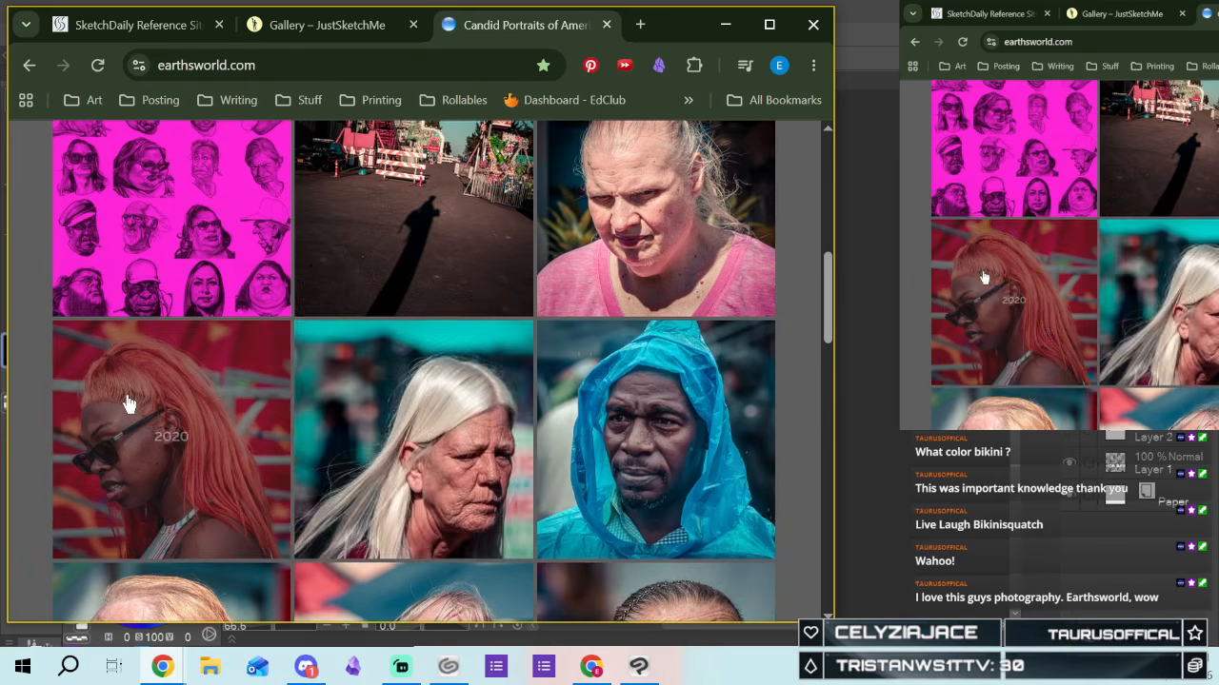
{"action": "scroll", "coordinate": [129, 405], "scroll_direction": "up", "scroll_amount": 3}
{"action": "left_click", "coordinate": [391, 497]}
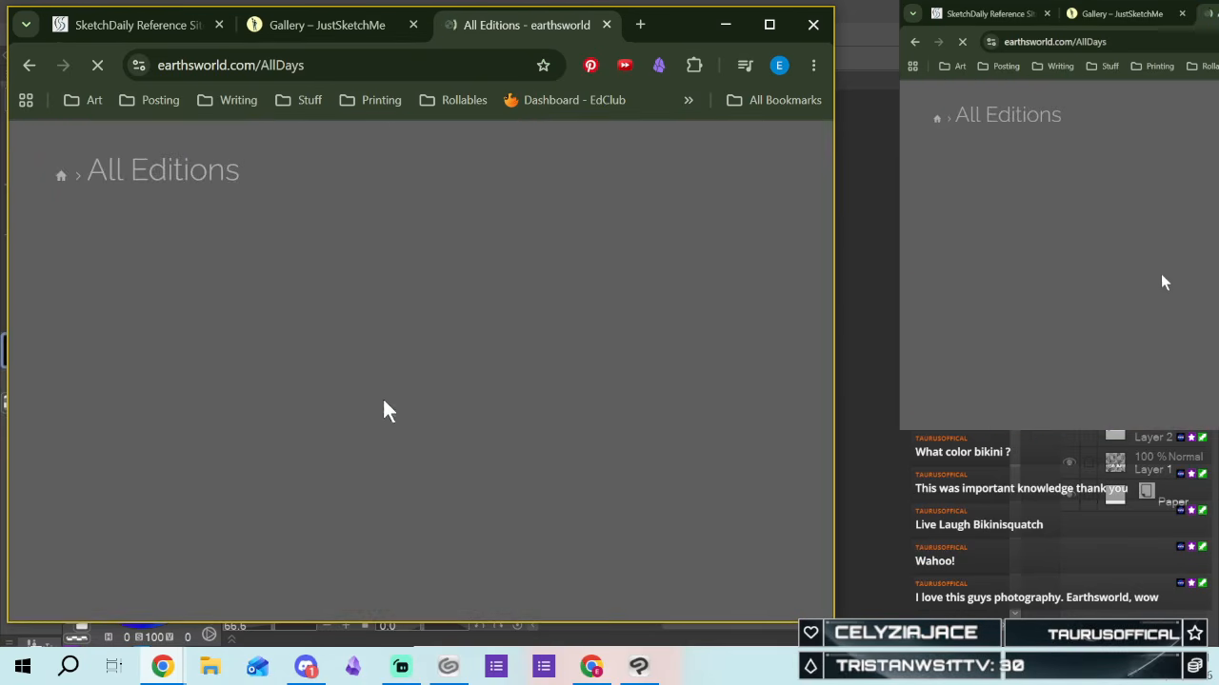
{"action": "scroll", "coordinate": [544, 305], "scroll_direction": "down", "scroll_amount": 1}
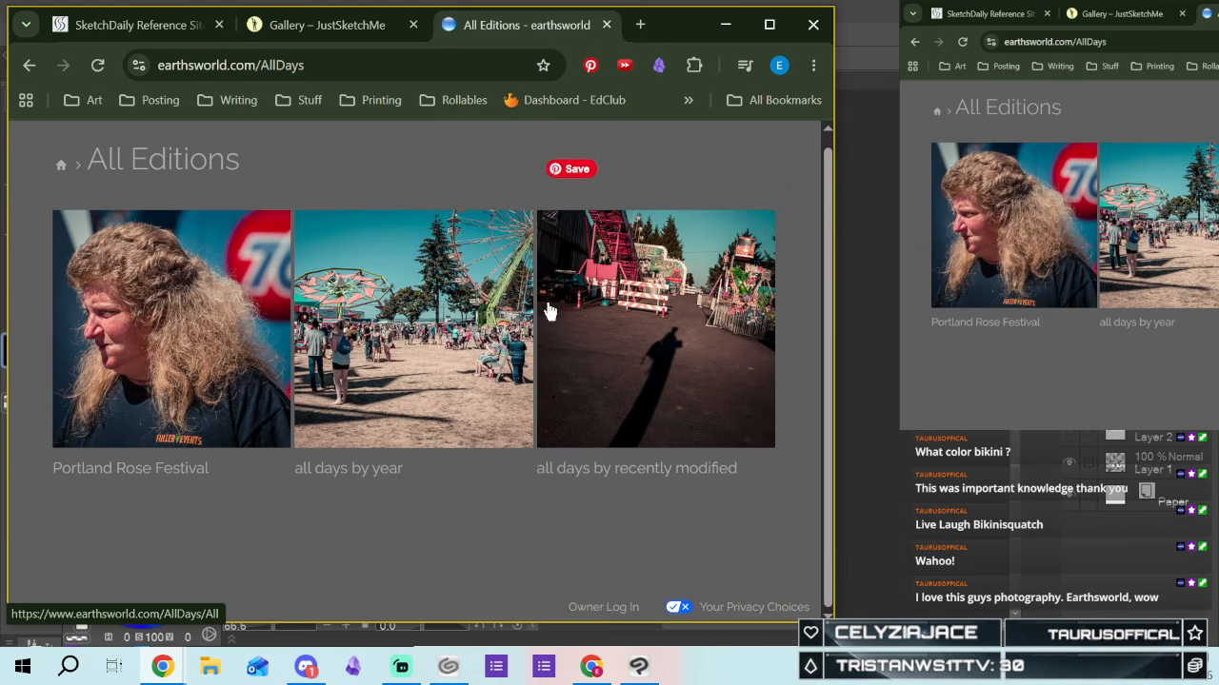
{"action": "left_click", "coordinate": [422, 418]}
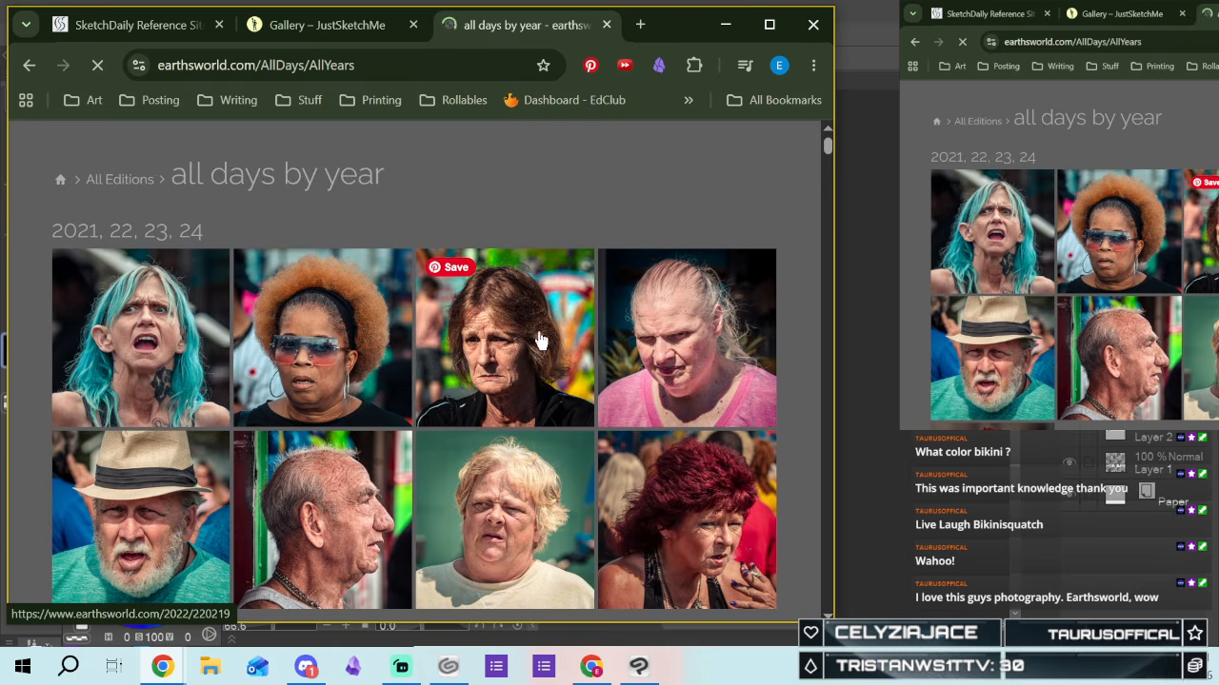
Look through the all days by year portraits, from the newest editions to the oldest, for varied faces and expressions
{"action": "scroll", "coordinate": [533, 348], "scroll_direction": "down", "scroll_amount": 1}
{"action": "scroll", "coordinate": [538, 344], "scroll_direction": "down", "scroll_amount": 10}
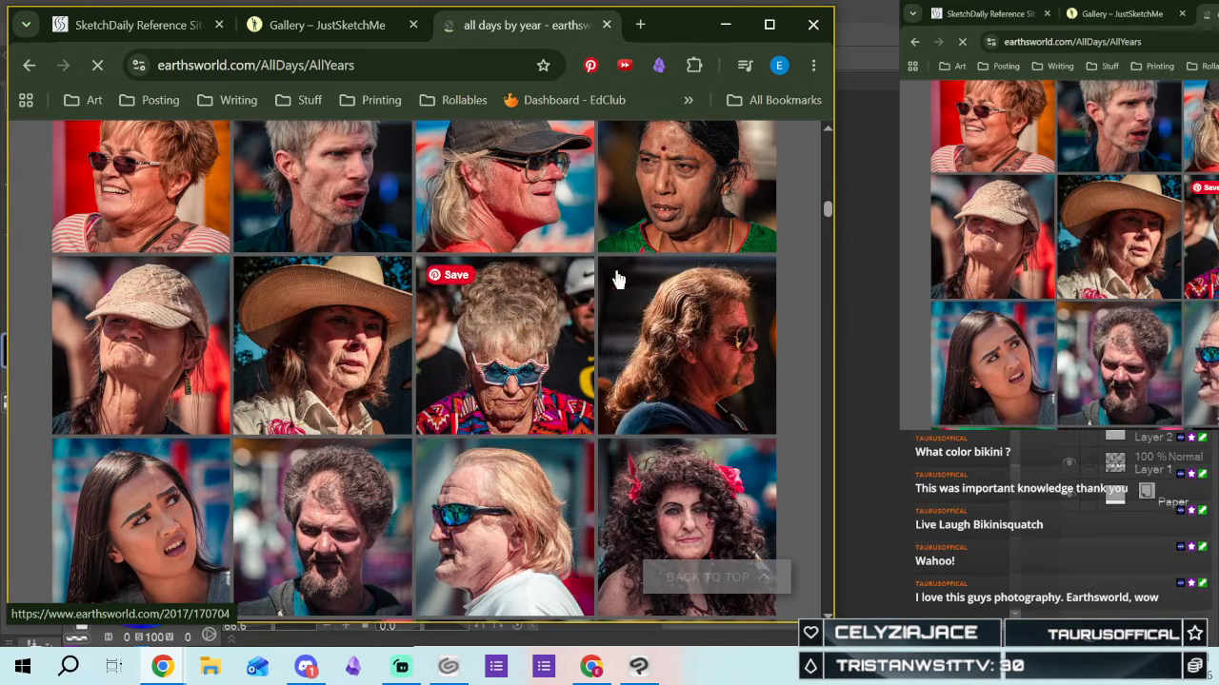
{"action": "left_click_drag", "start_coordinate": [827, 207], "coordinate": [816, 441]}
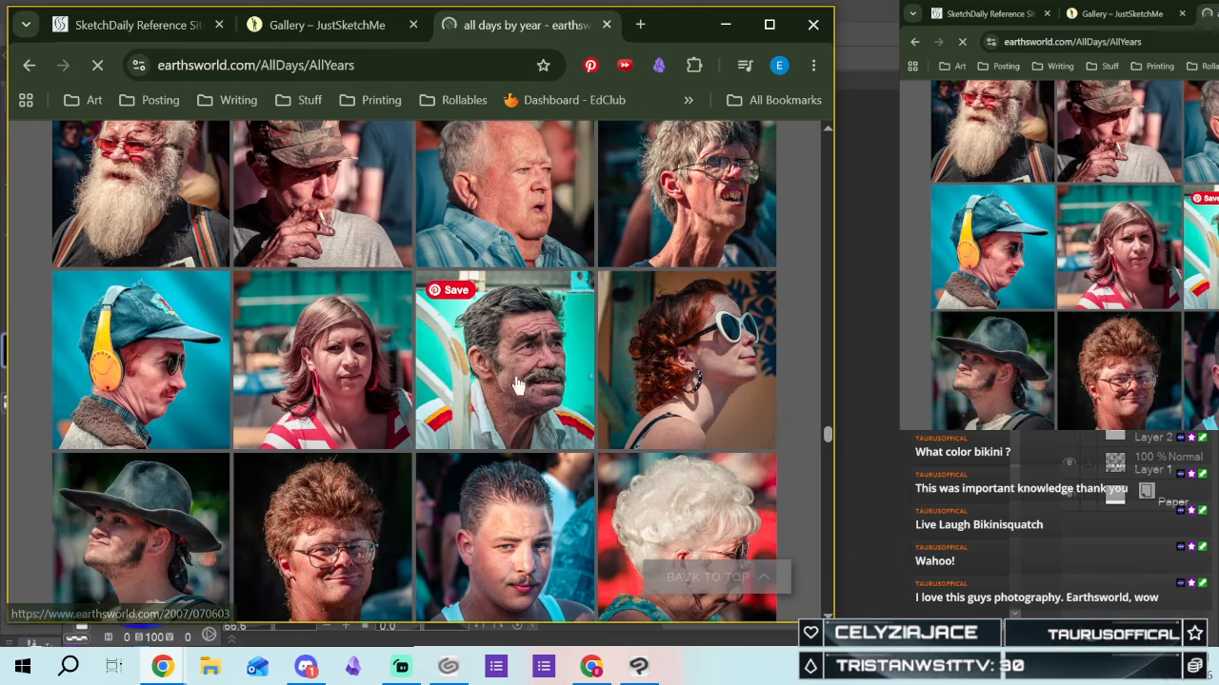
{"action": "scroll", "coordinate": [429, 372], "scroll_direction": "down", "scroll_amount": 15}
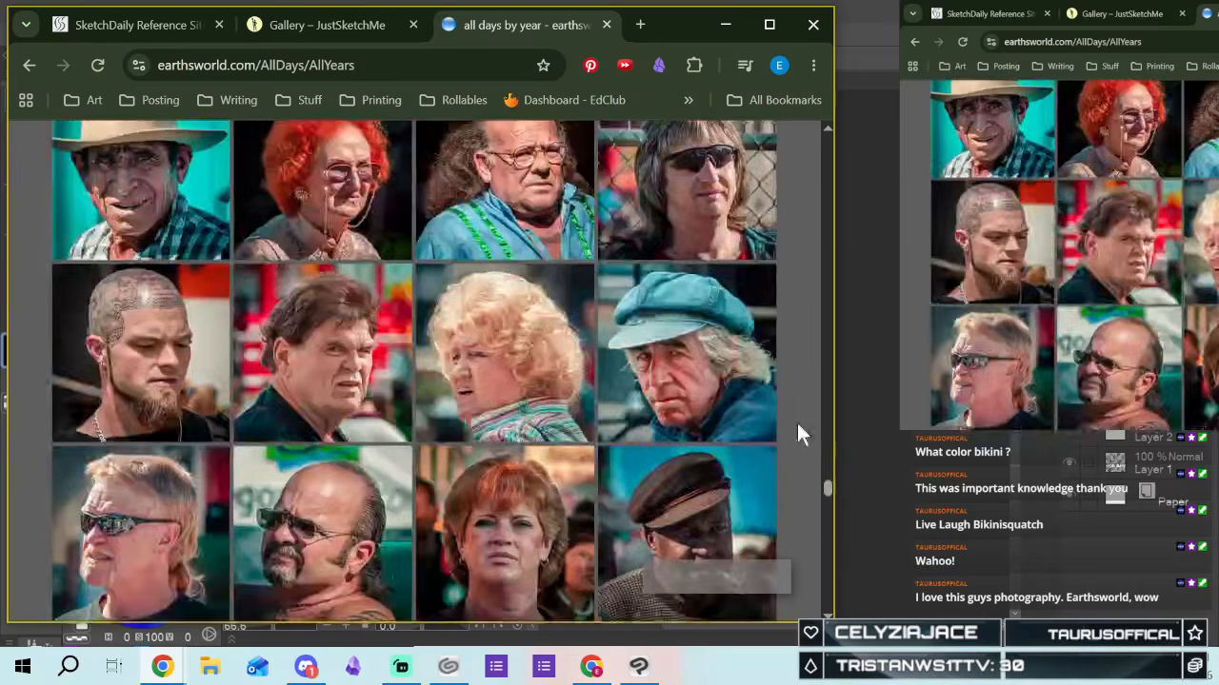
{"action": "scroll", "coordinate": [779, 444], "scroll_direction": "down", "scroll_amount": 15}
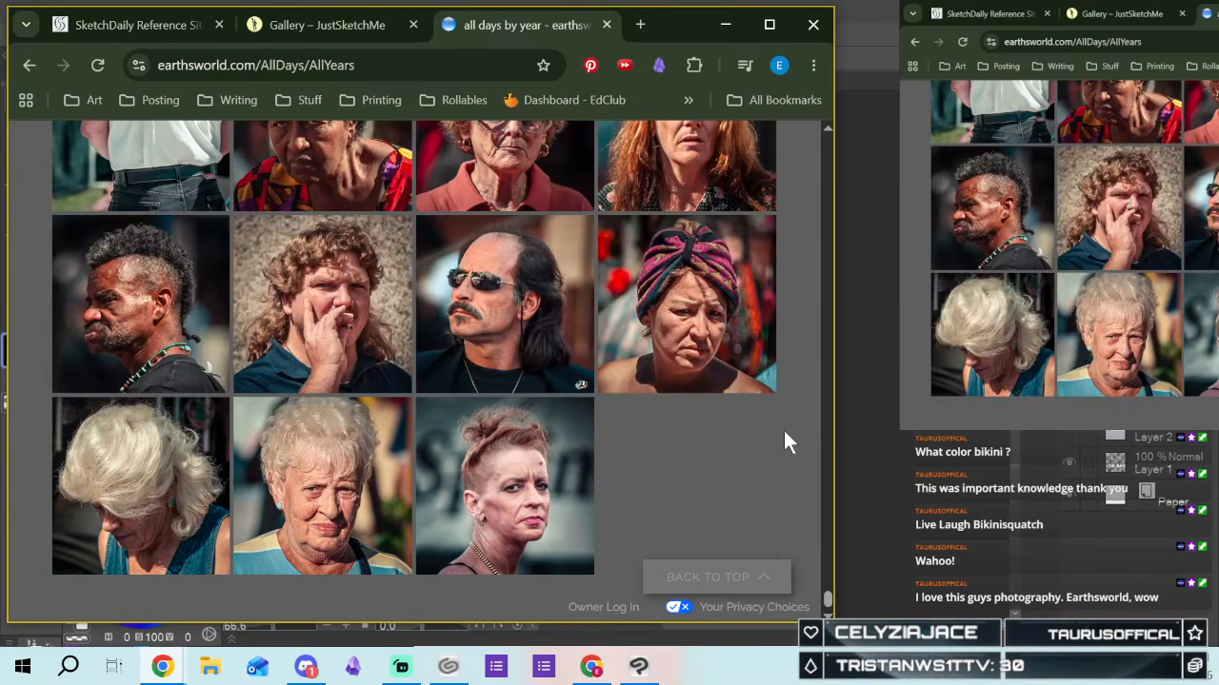
{"action": "scroll", "coordinate": [774, 433], "scroll_direction": "up", "scroll_amount": 15}
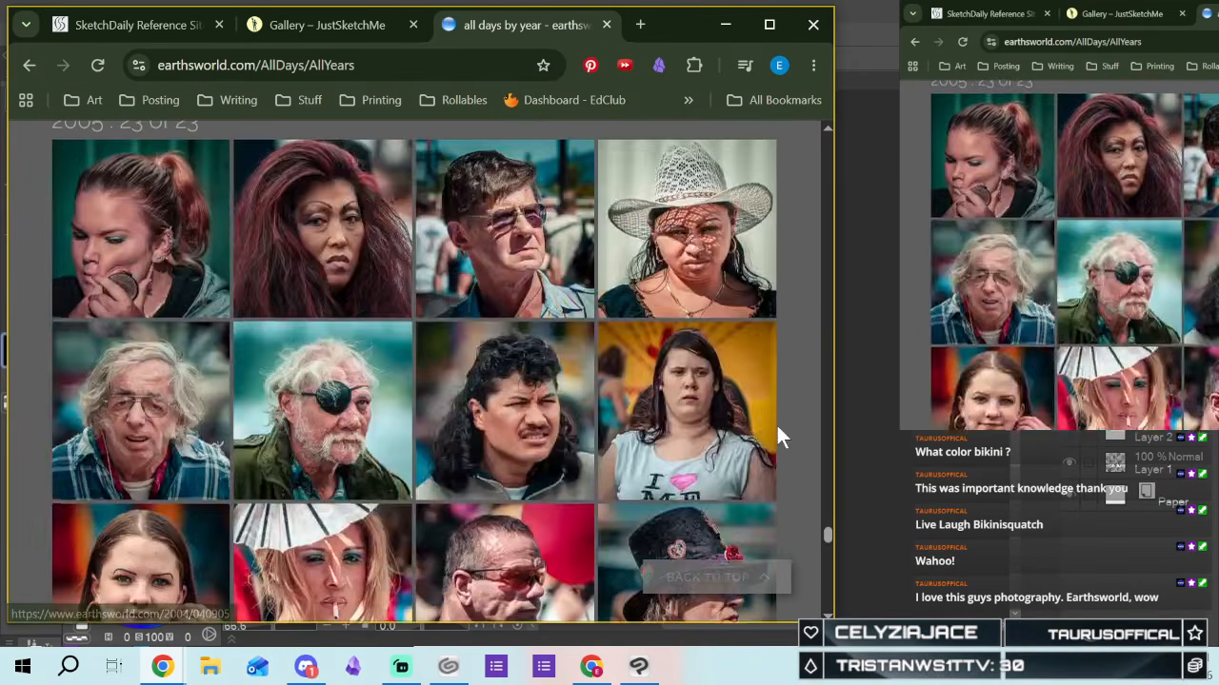
{"action": "scroll", "coordinate": [524, 364], "scroll_direction": "up", "scroll_amount": 15}
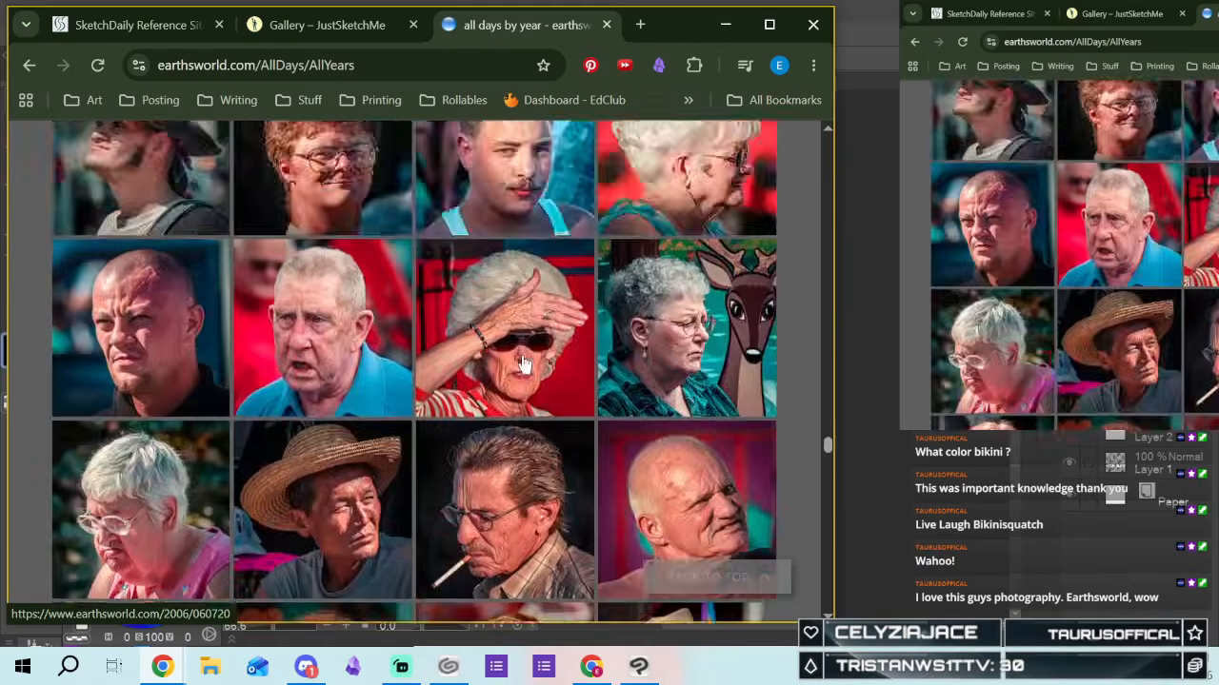
{"action": "scroll", "coordinate": [525, 364], "scroll_direction": "up", "scroll_amount": 20}
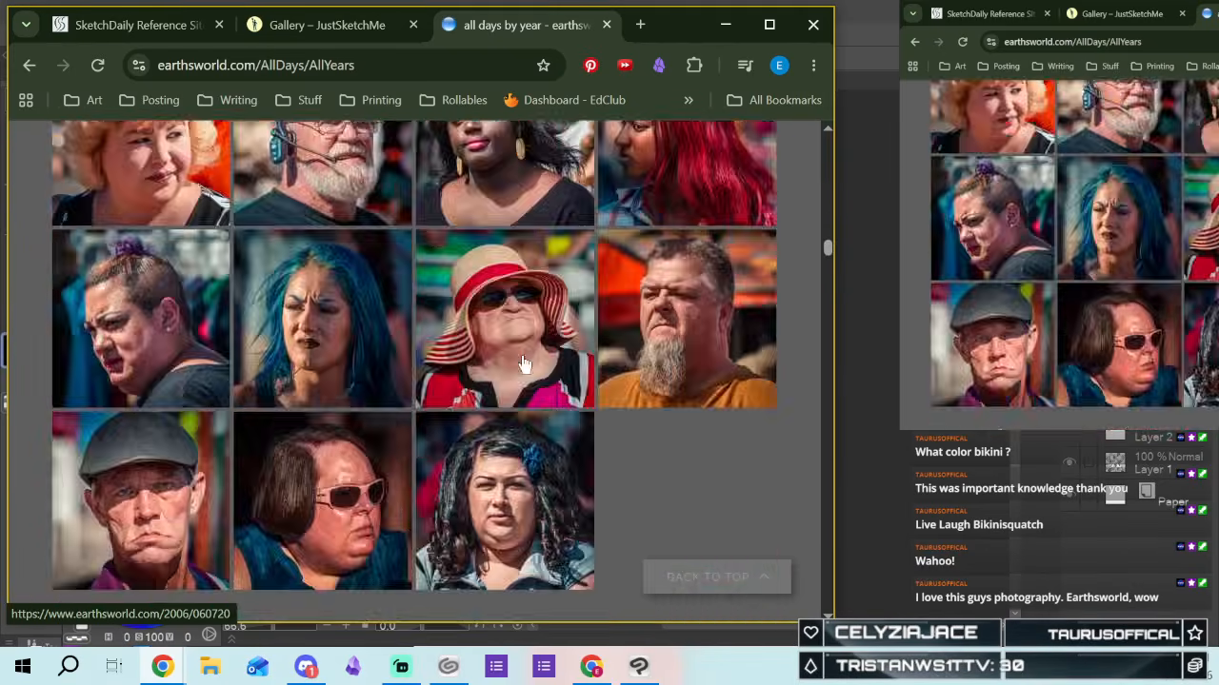
{"action": "scroll", "coordinate": [524, 364], "scroll_direction": "up", "scroll_amount": 10}
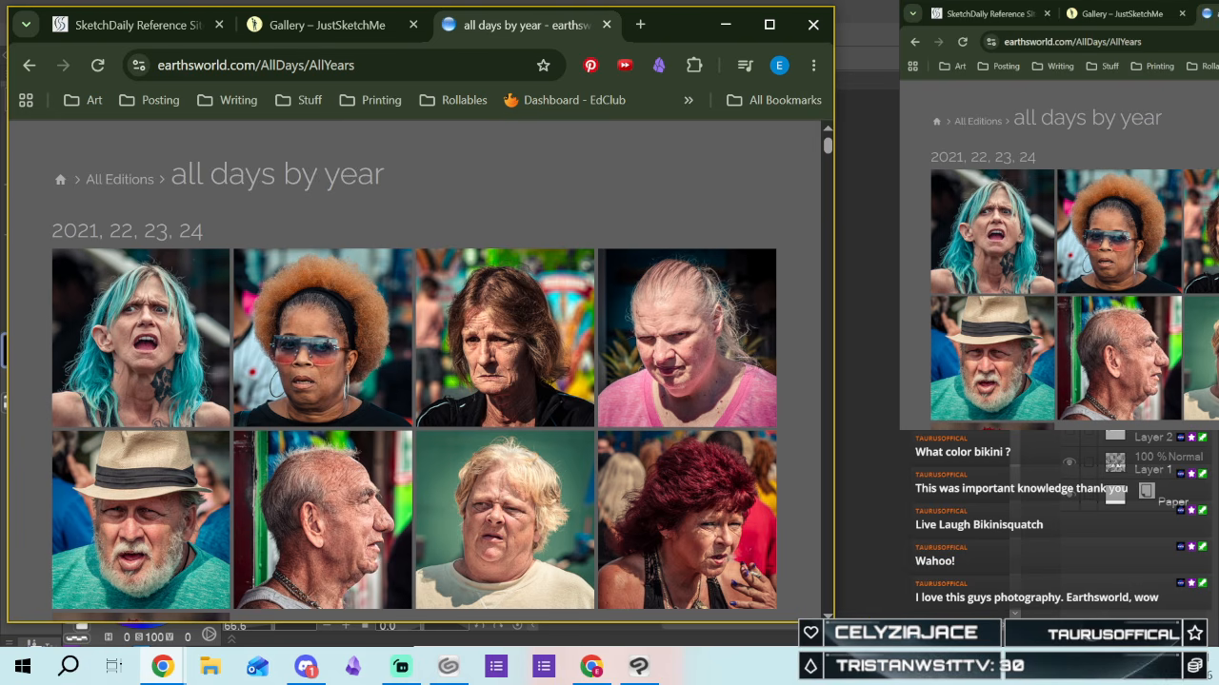
{"action": "key", "text": "alt+Tab"}
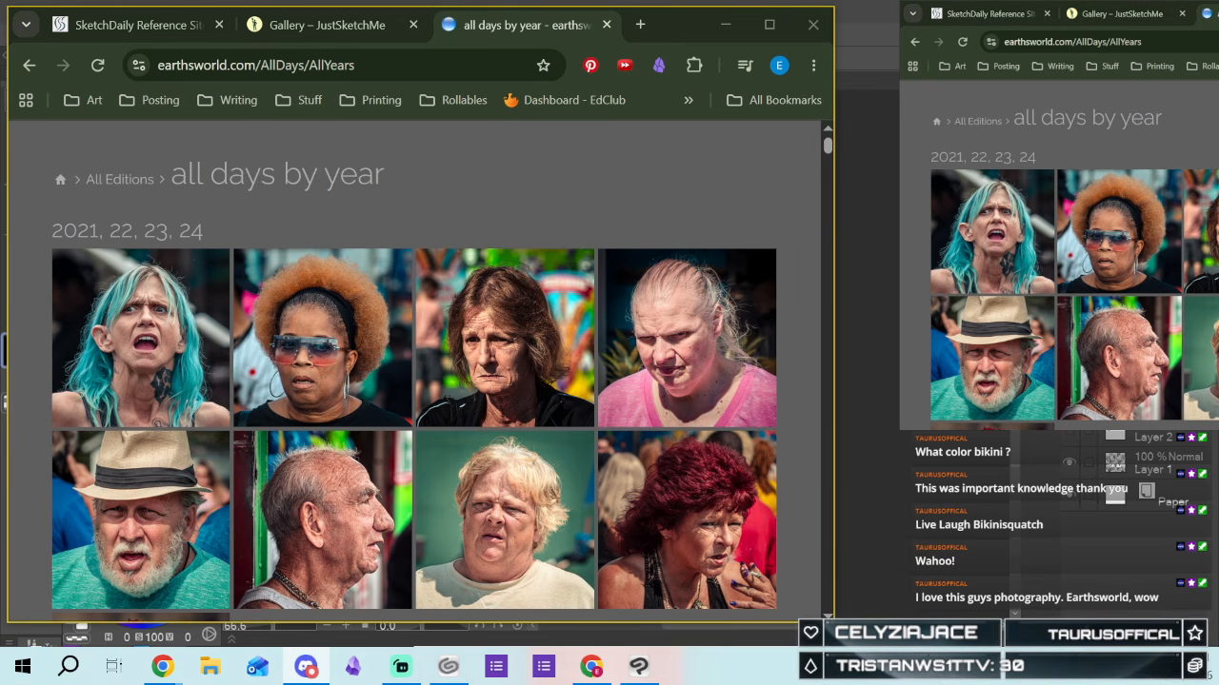
{"action": "key", "text": "alt+Tab"}
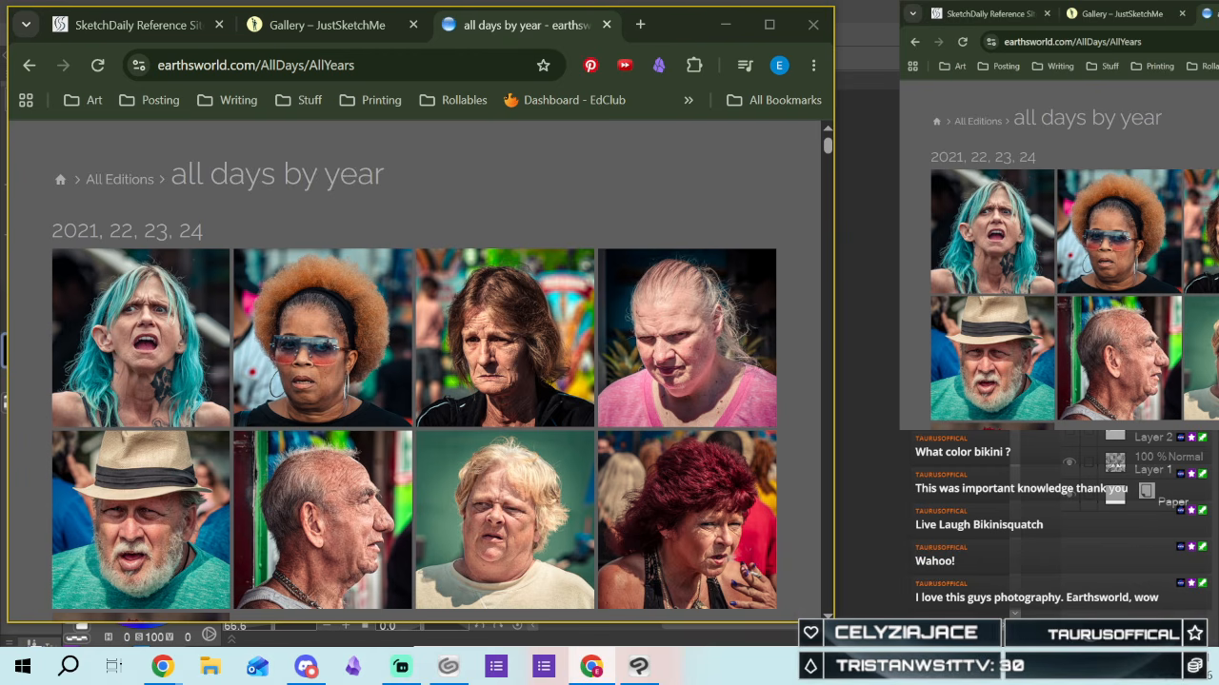
{"action": "key", "text": "alt+Tab"}
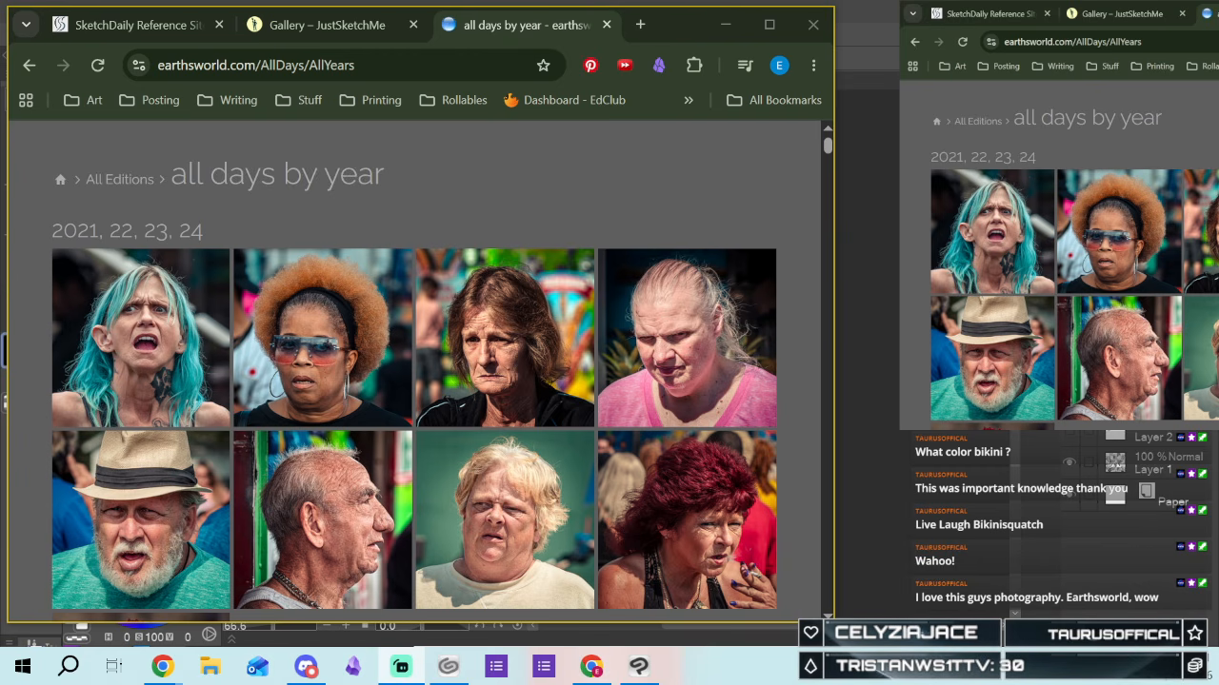